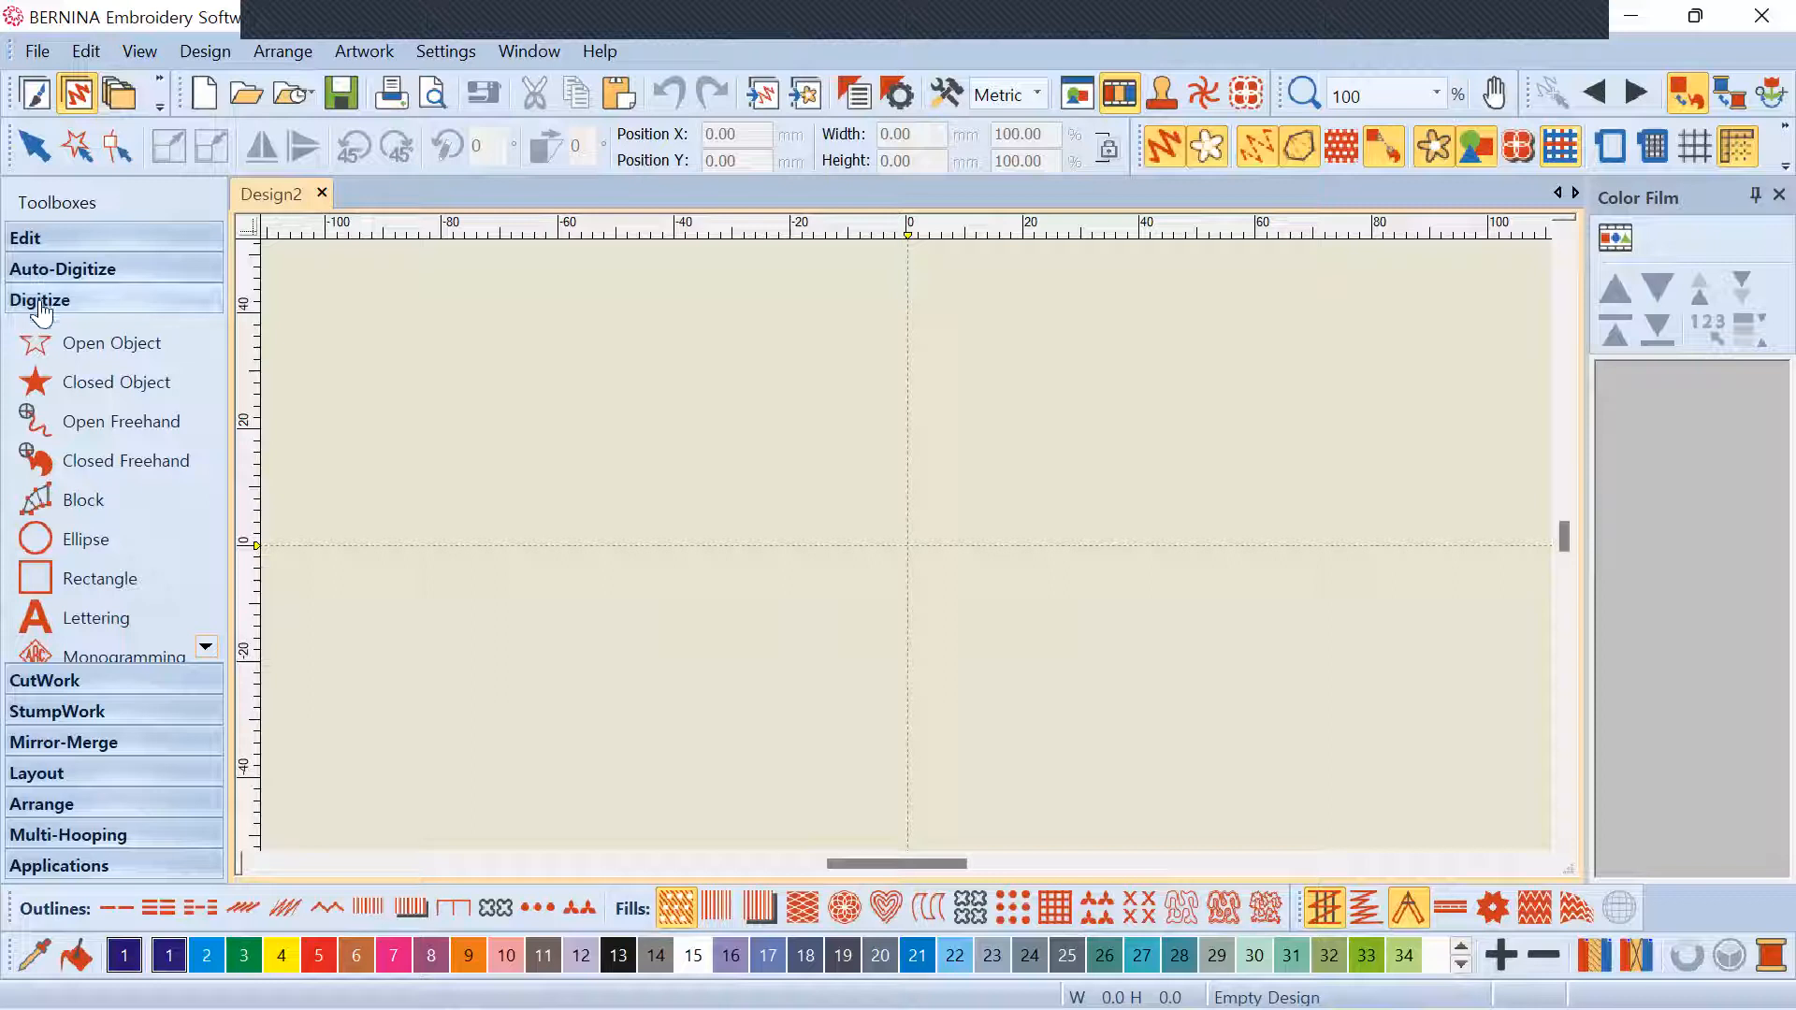
Expand the Edit, Digitize and Auto-Digitize toolboxes to reveal the Insert Artwork tool
left_click(38, 242)
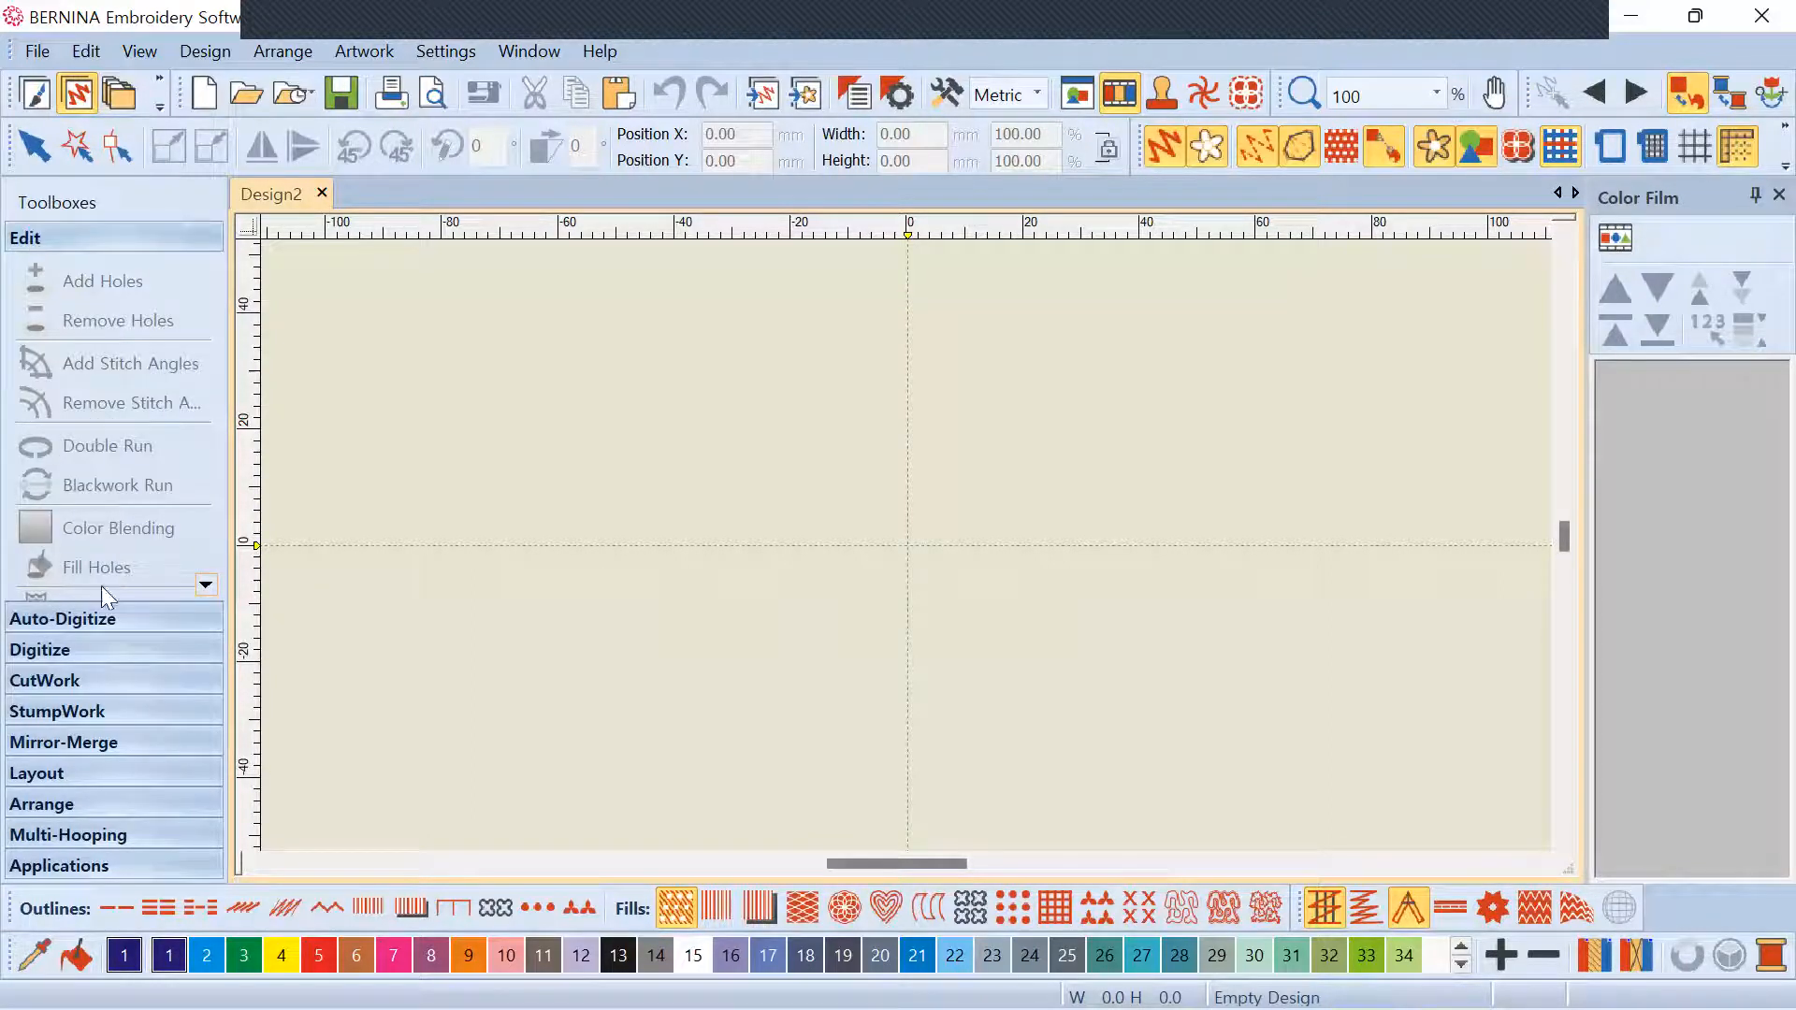
left_click(94, 649)
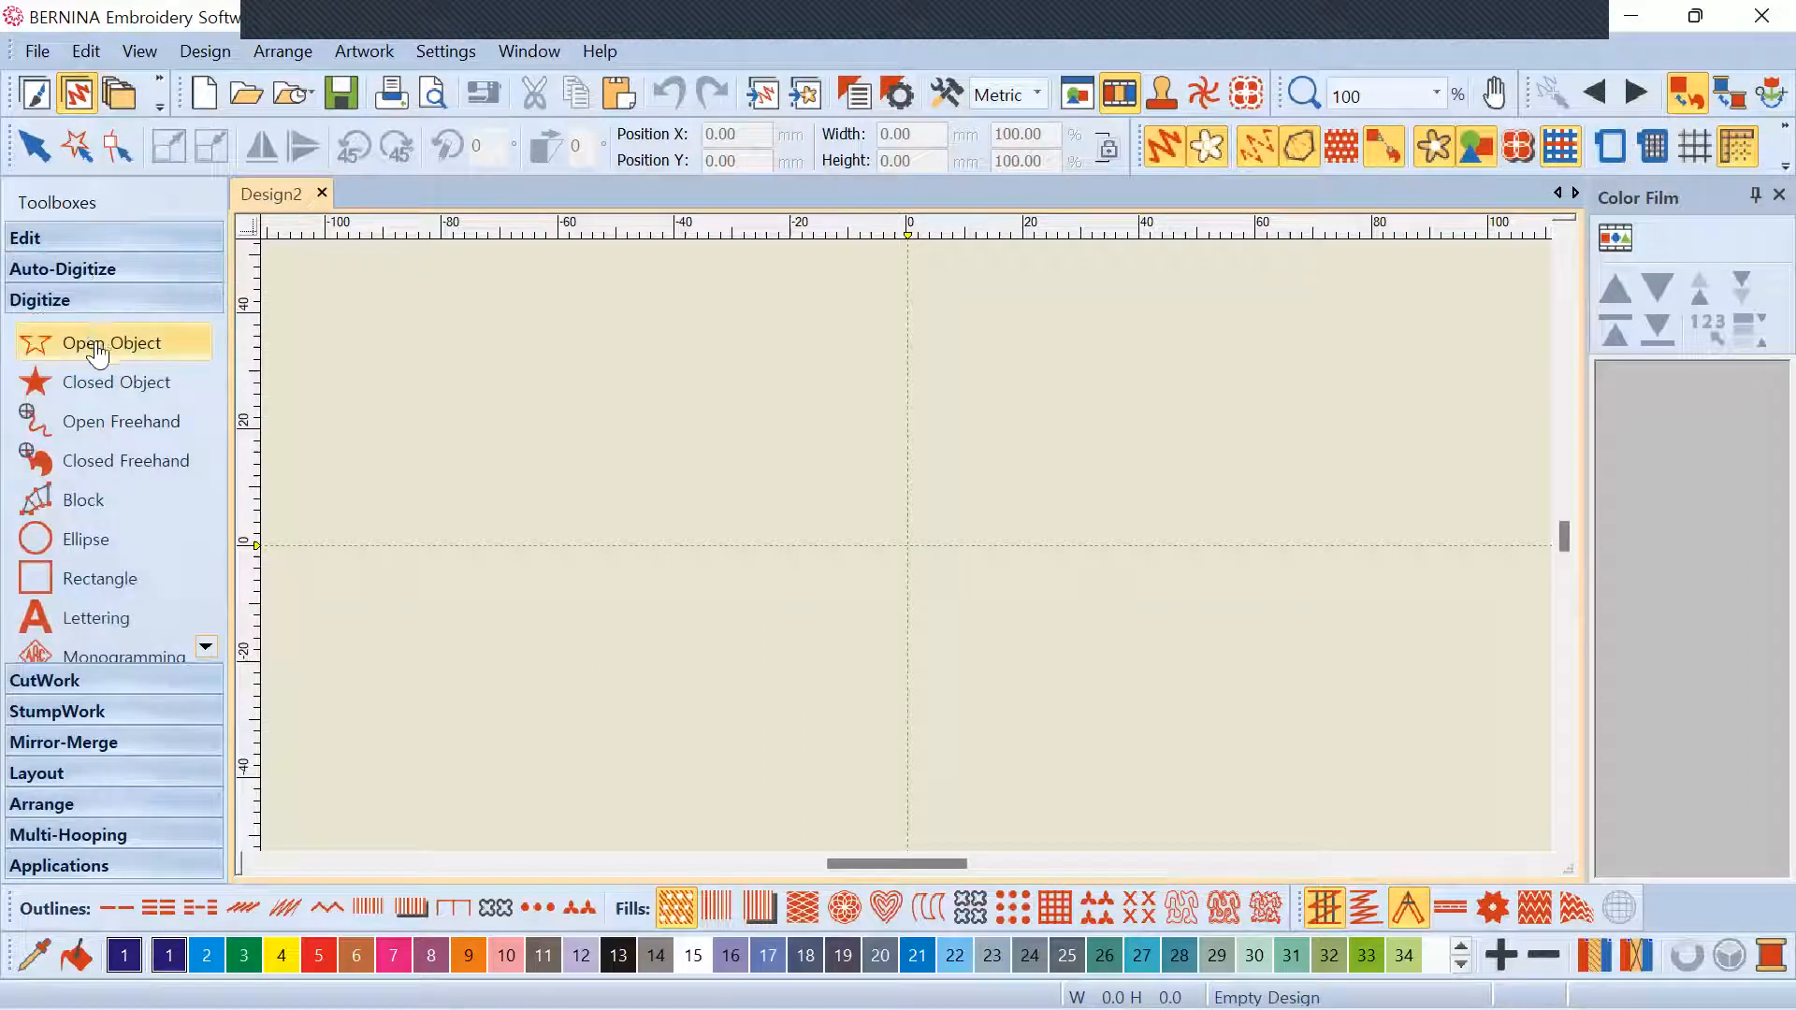
left_click(86, 271)
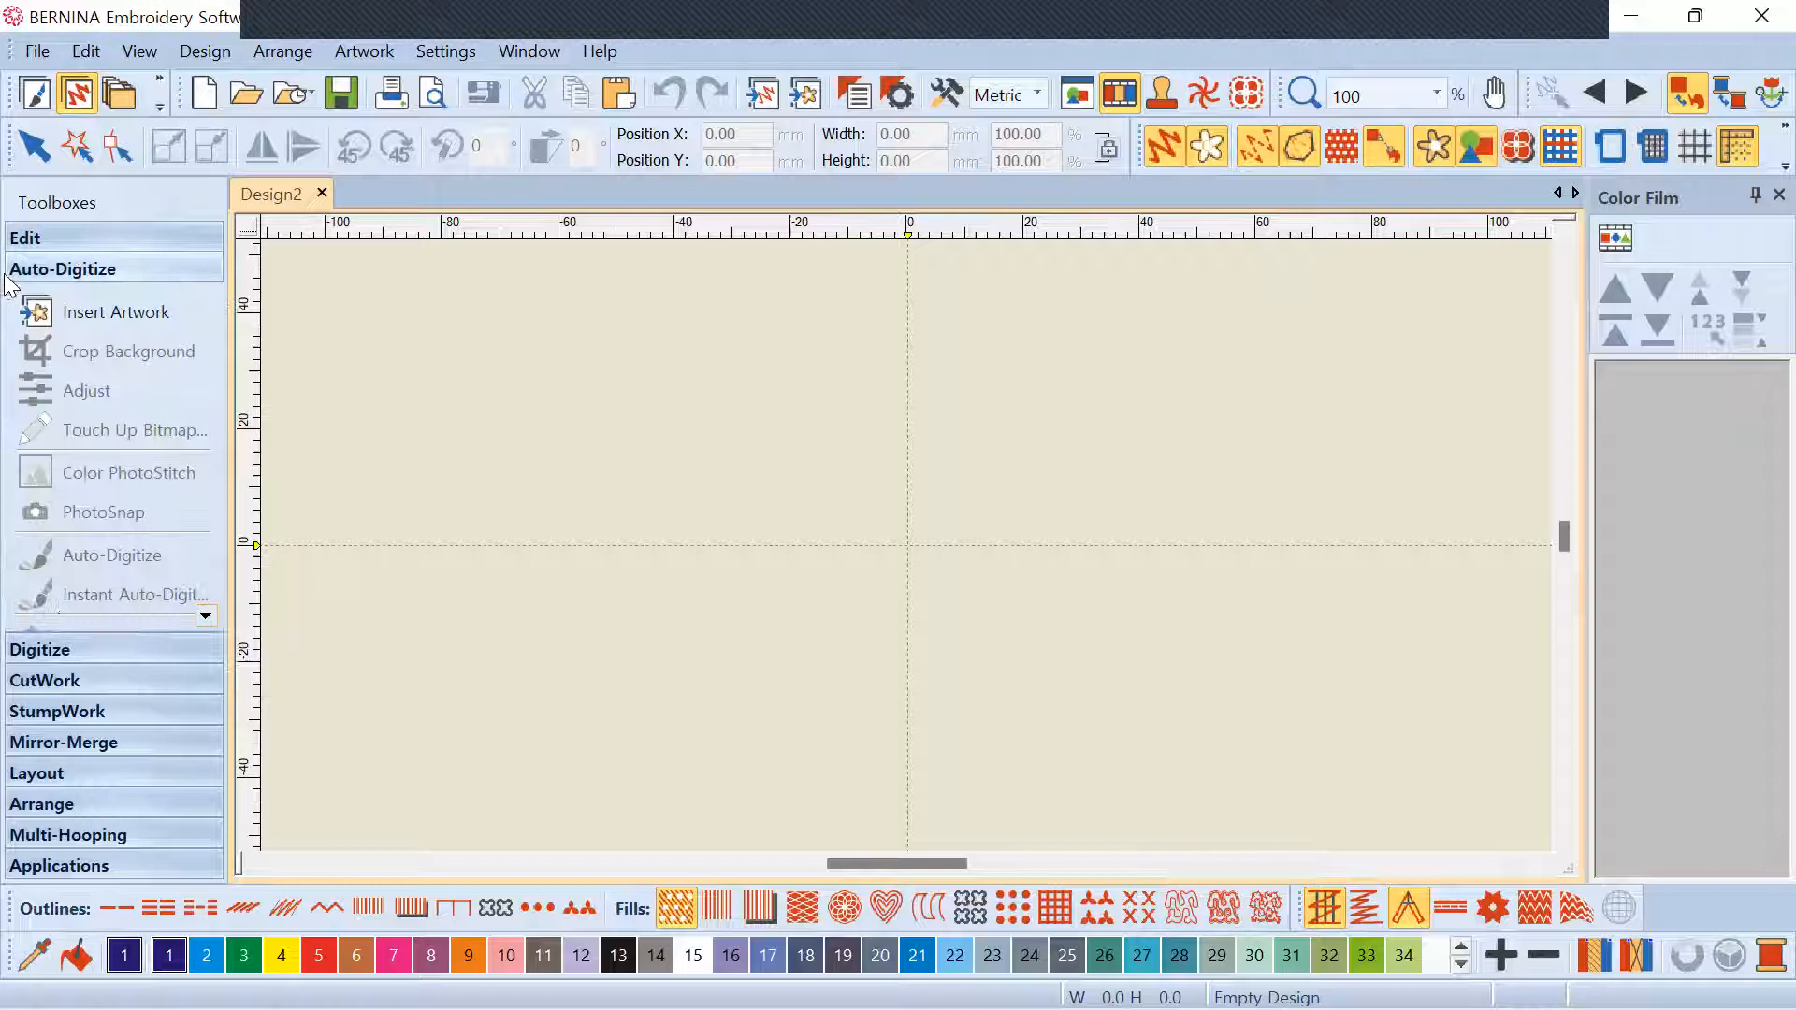
Insert image_6487327 (3) from the img-2 folder as the design's backdrop artwork
left_click(128, 311)
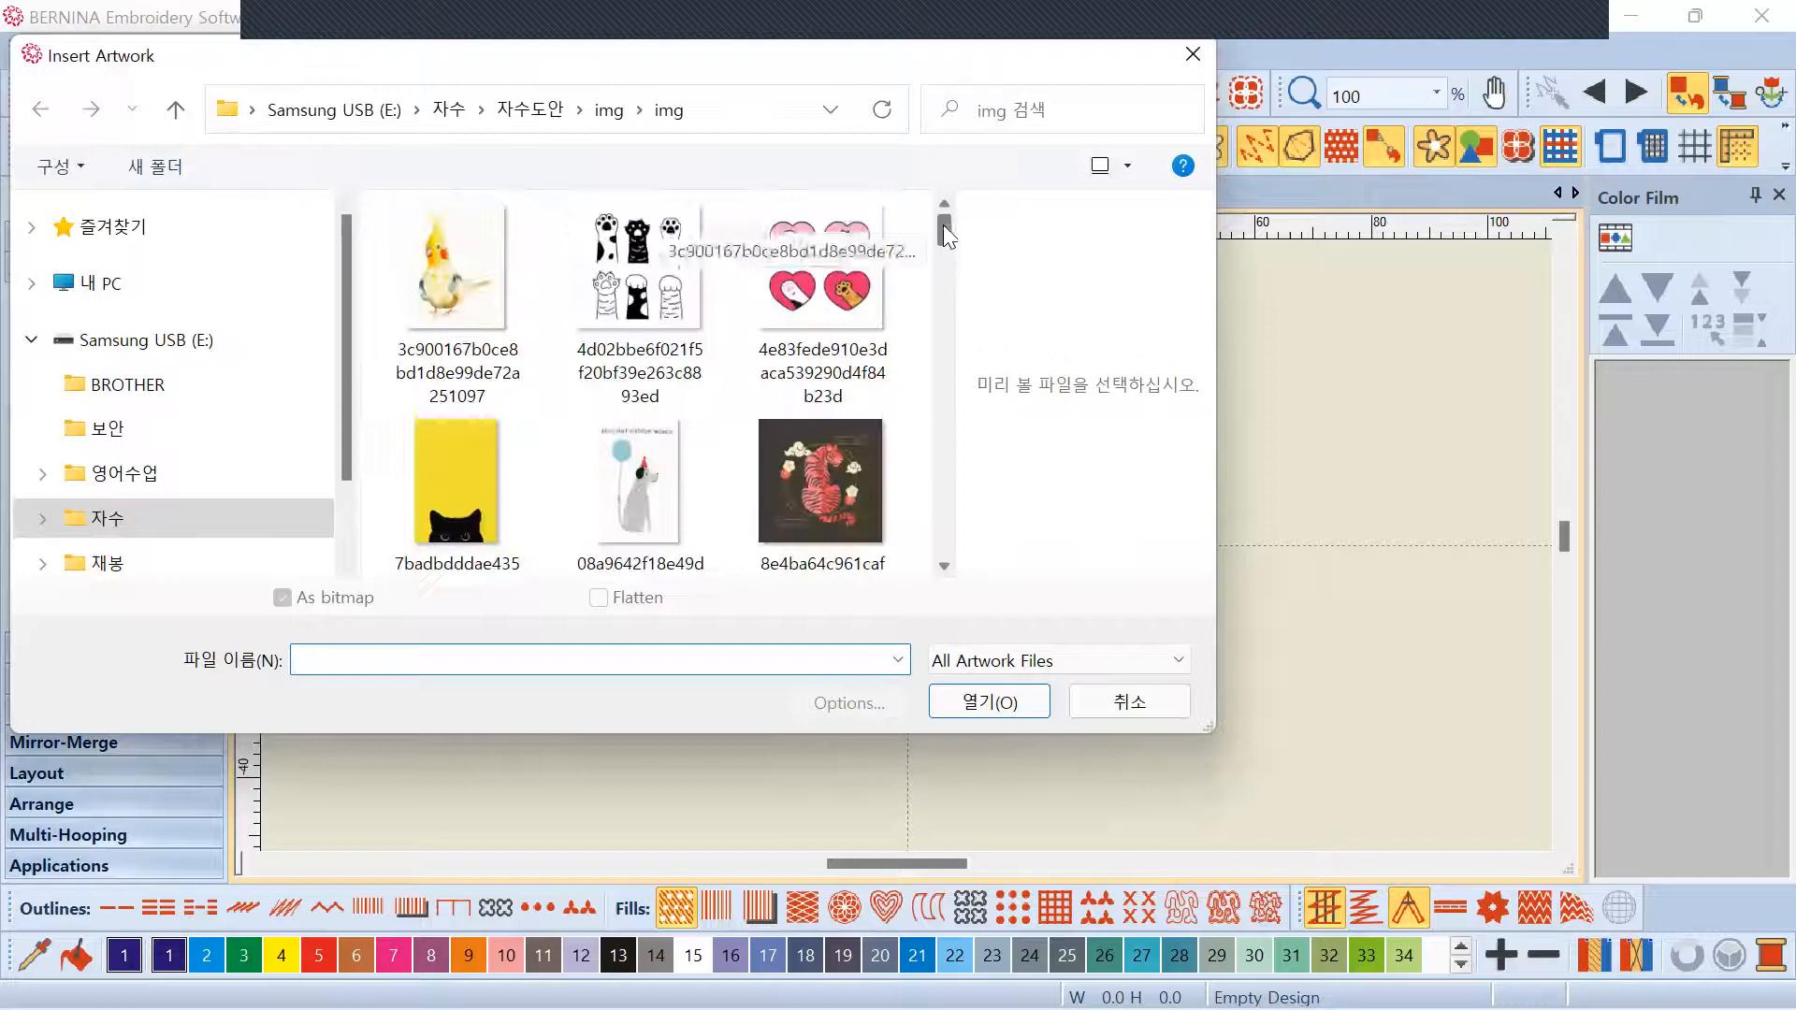
left_click(616, 118)
double_click(610, 270)
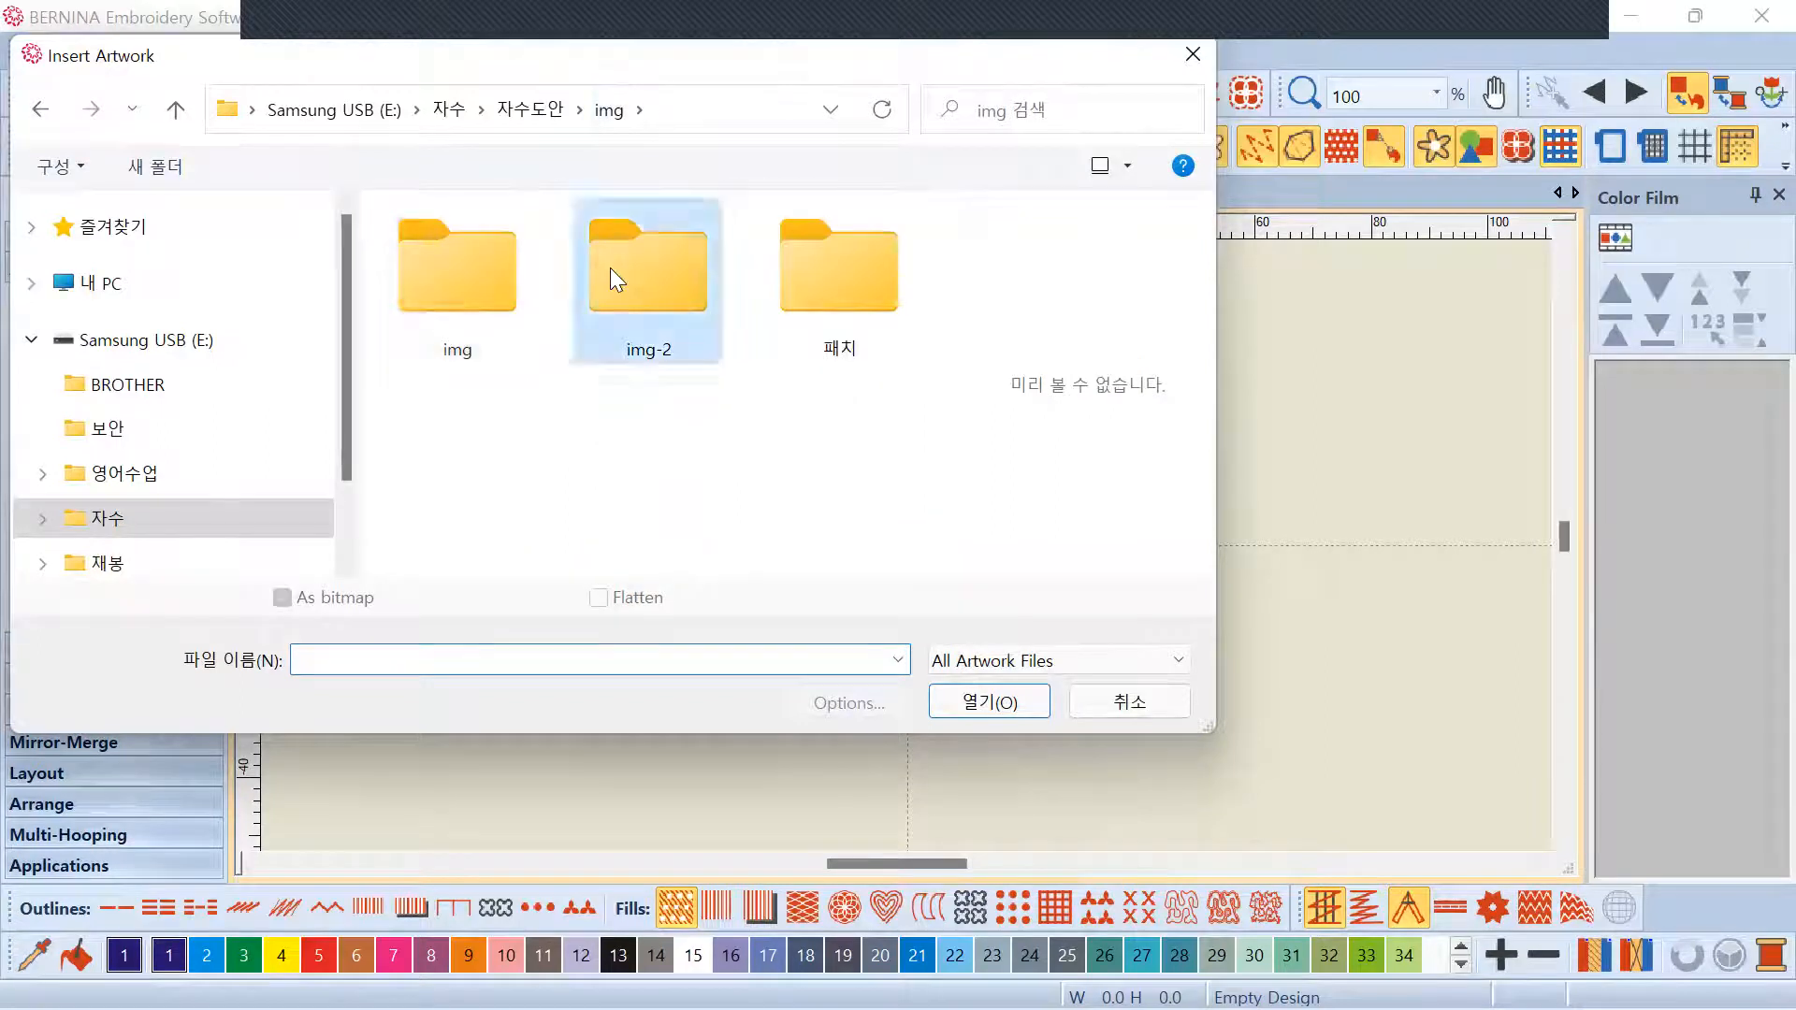
left_click_drag(941, 311, 939, 373)
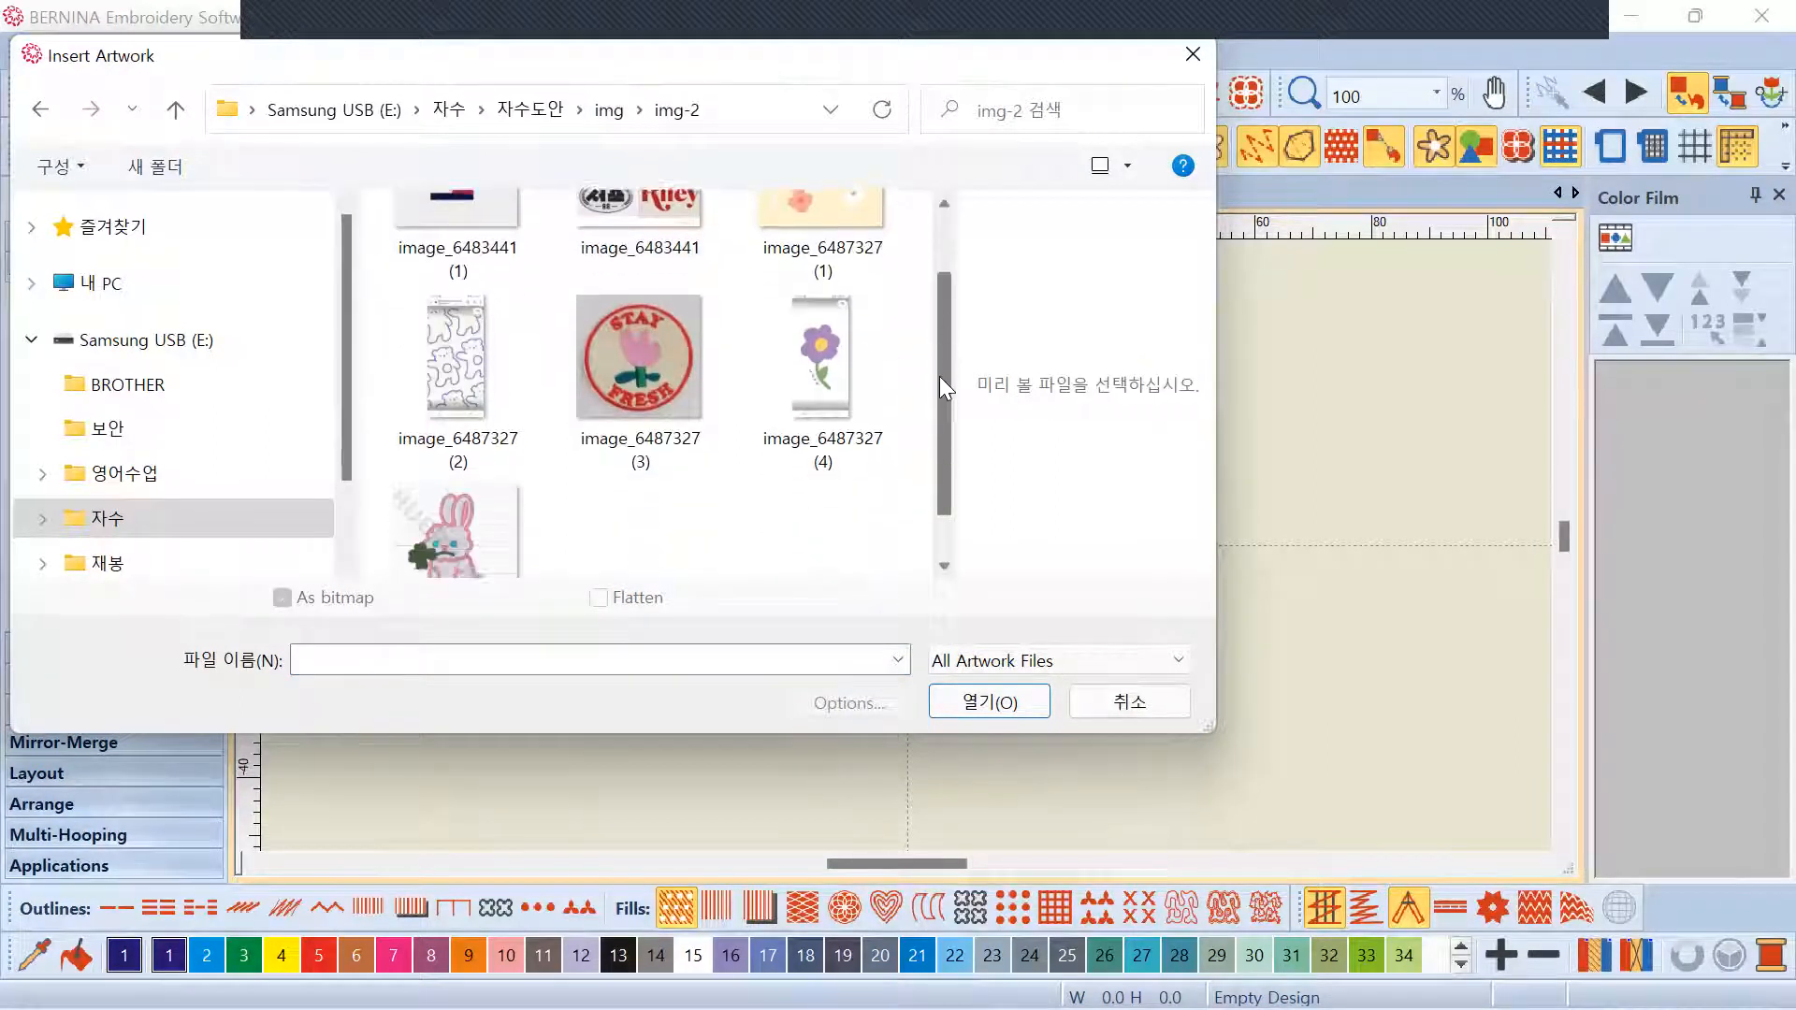
left_click(651, 318)
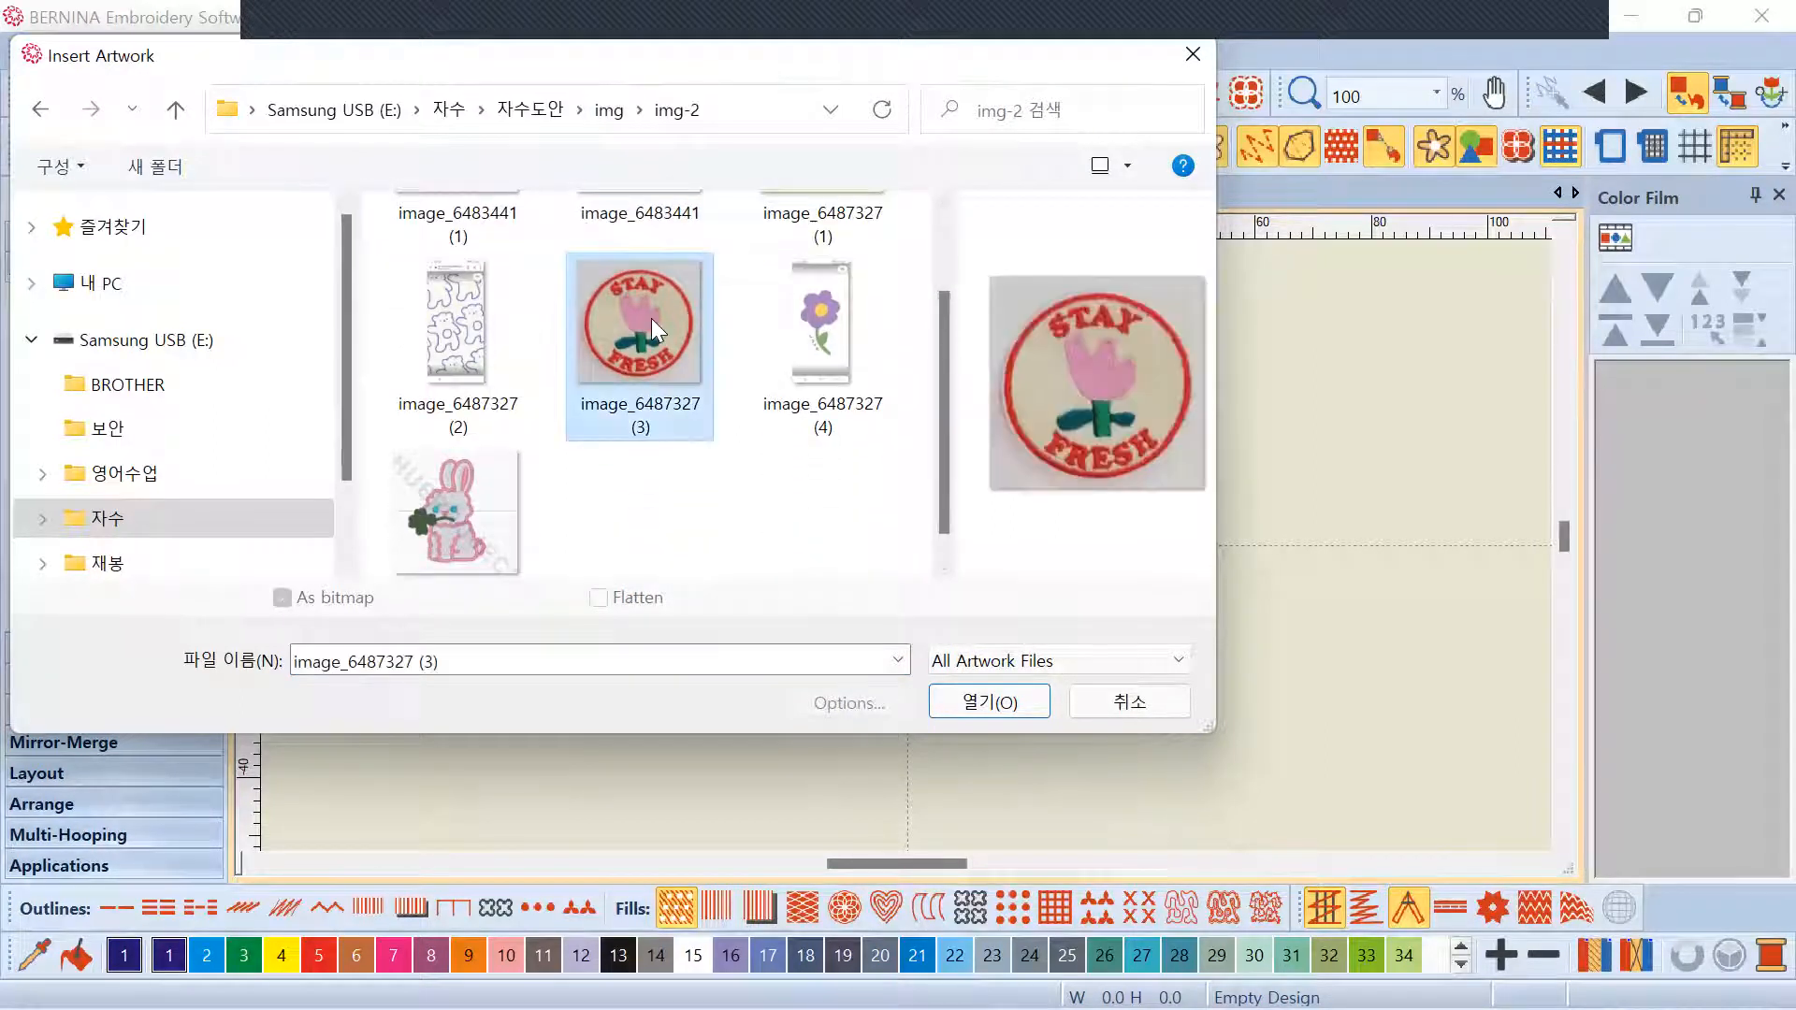
left_click(978, 701)
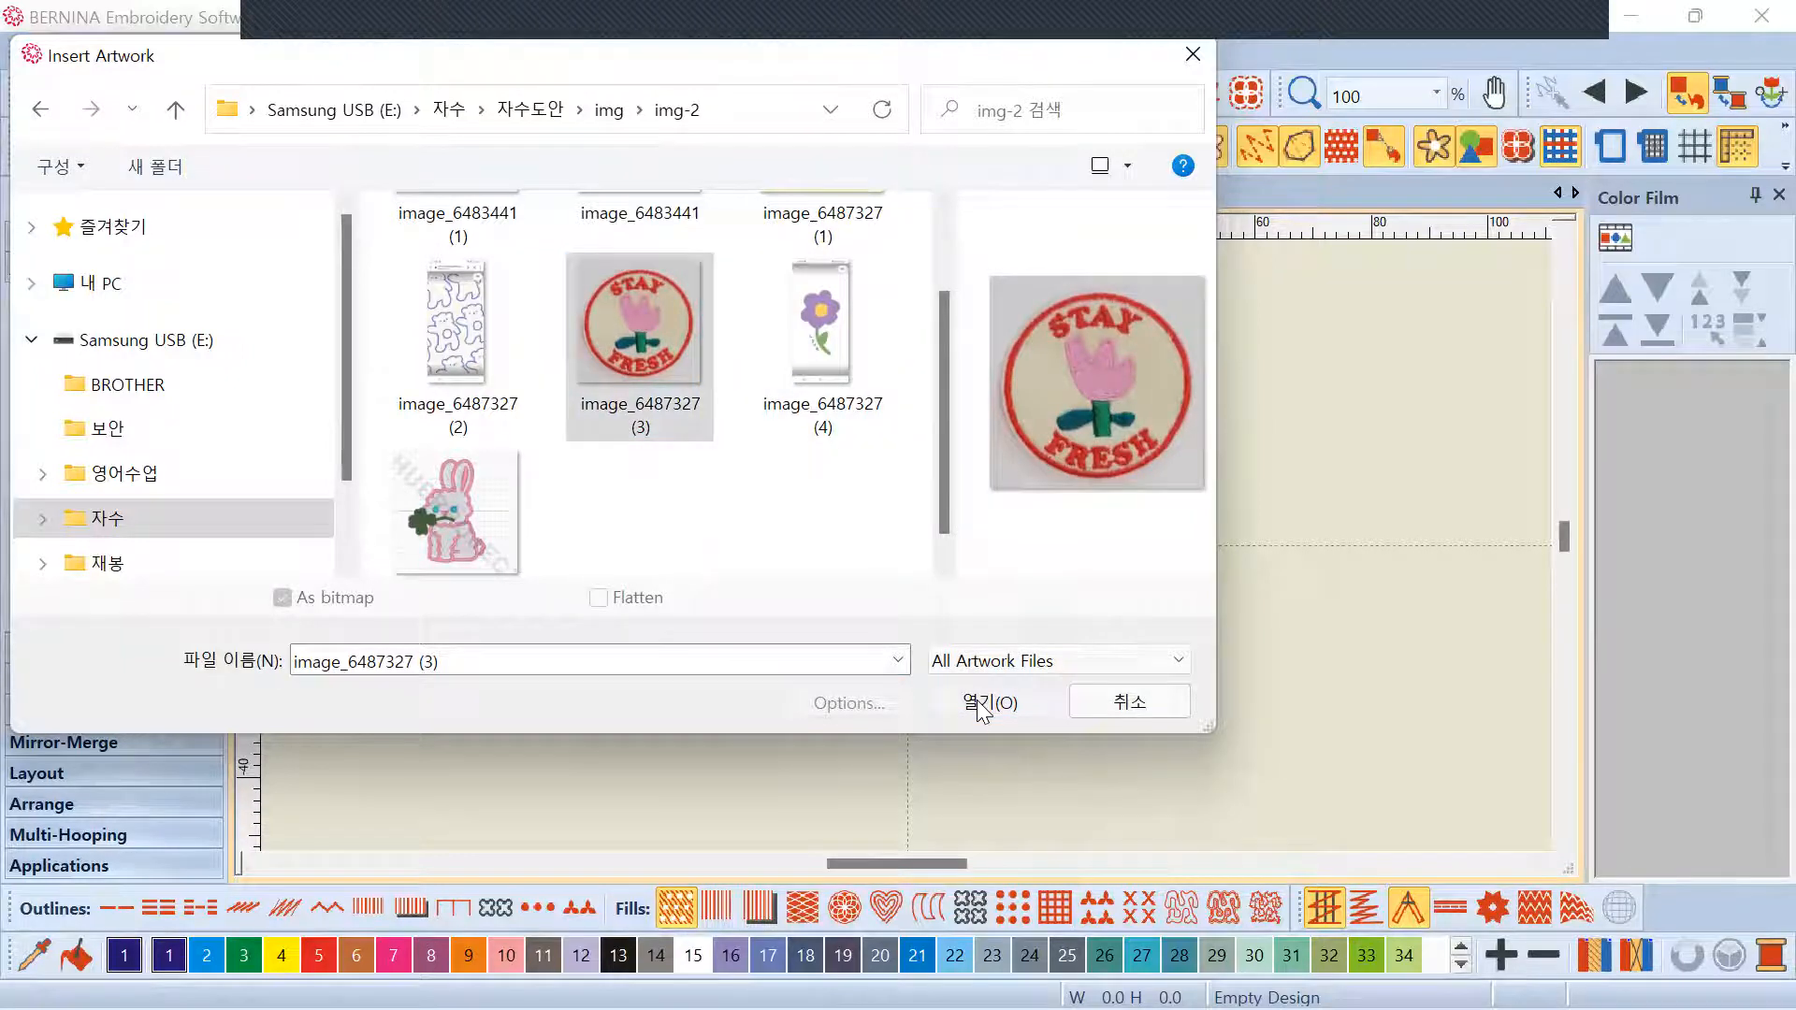
Switch the inserted patch photo to its rotate and skew handles
scroll(906, 544, "down", 3)
scroll(907, 539, "up", 1)
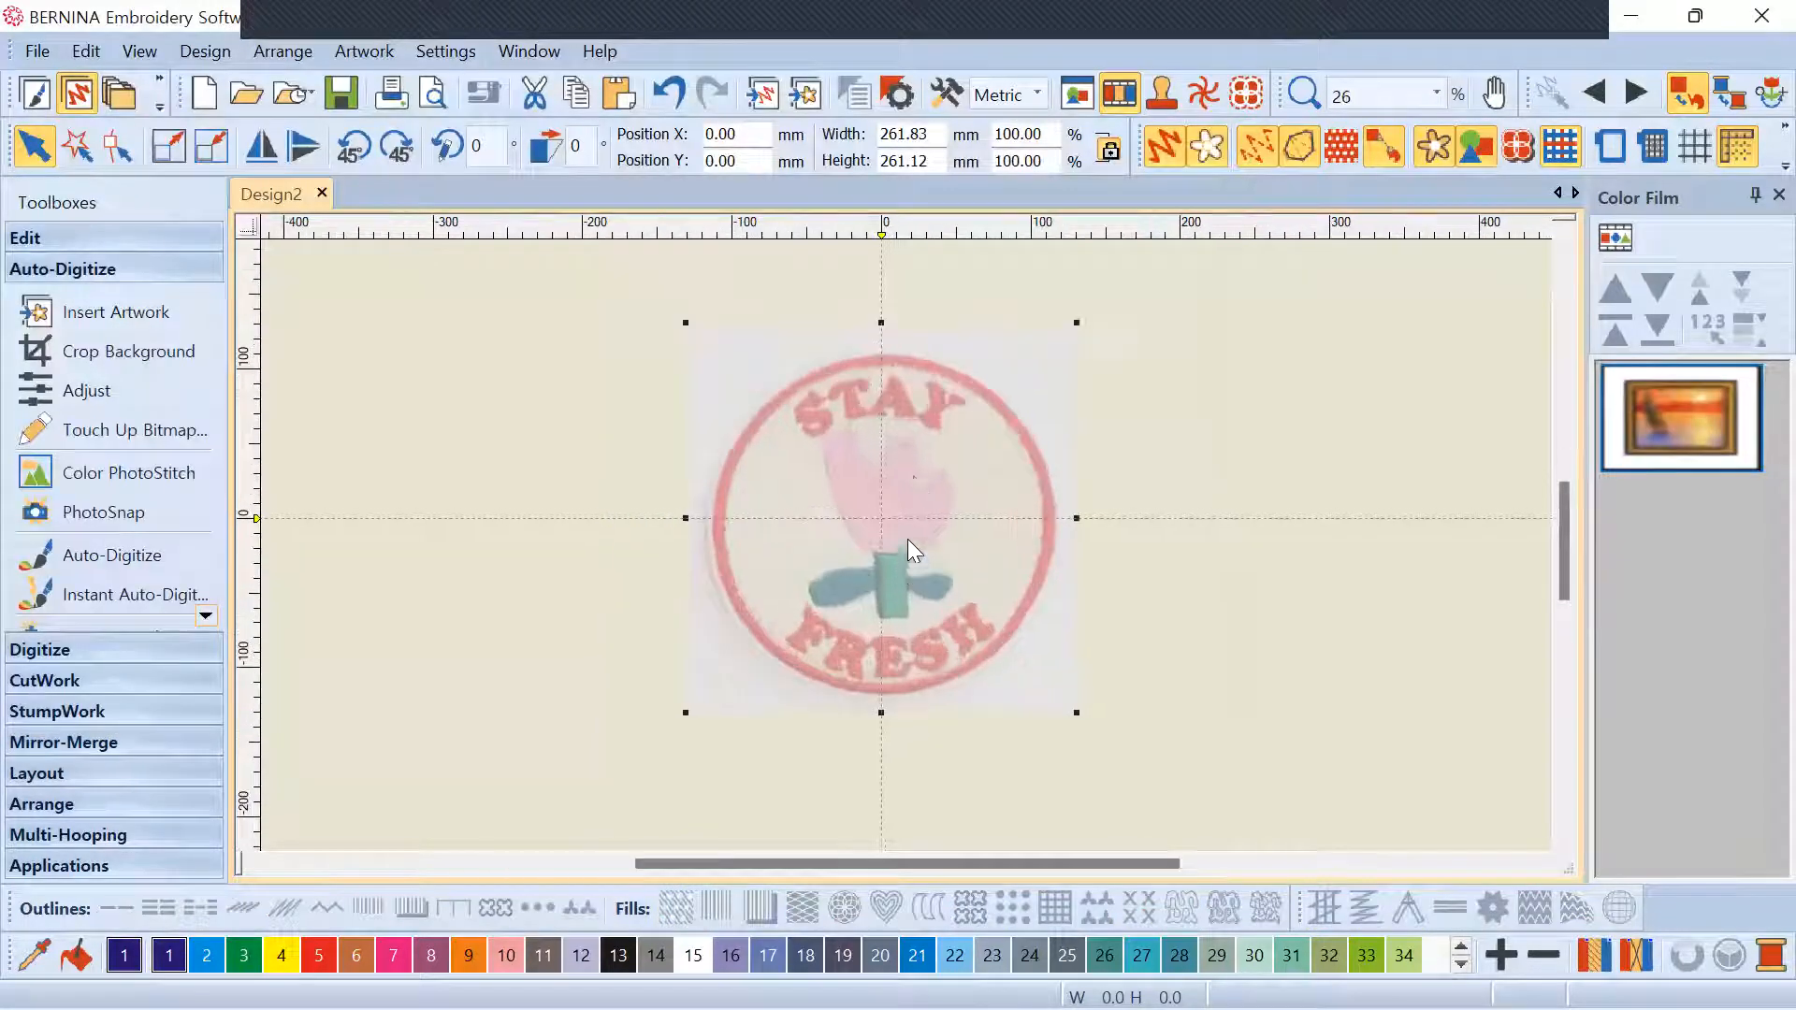
scroll(913, 475, "up", 1)
left_click(911, 477)
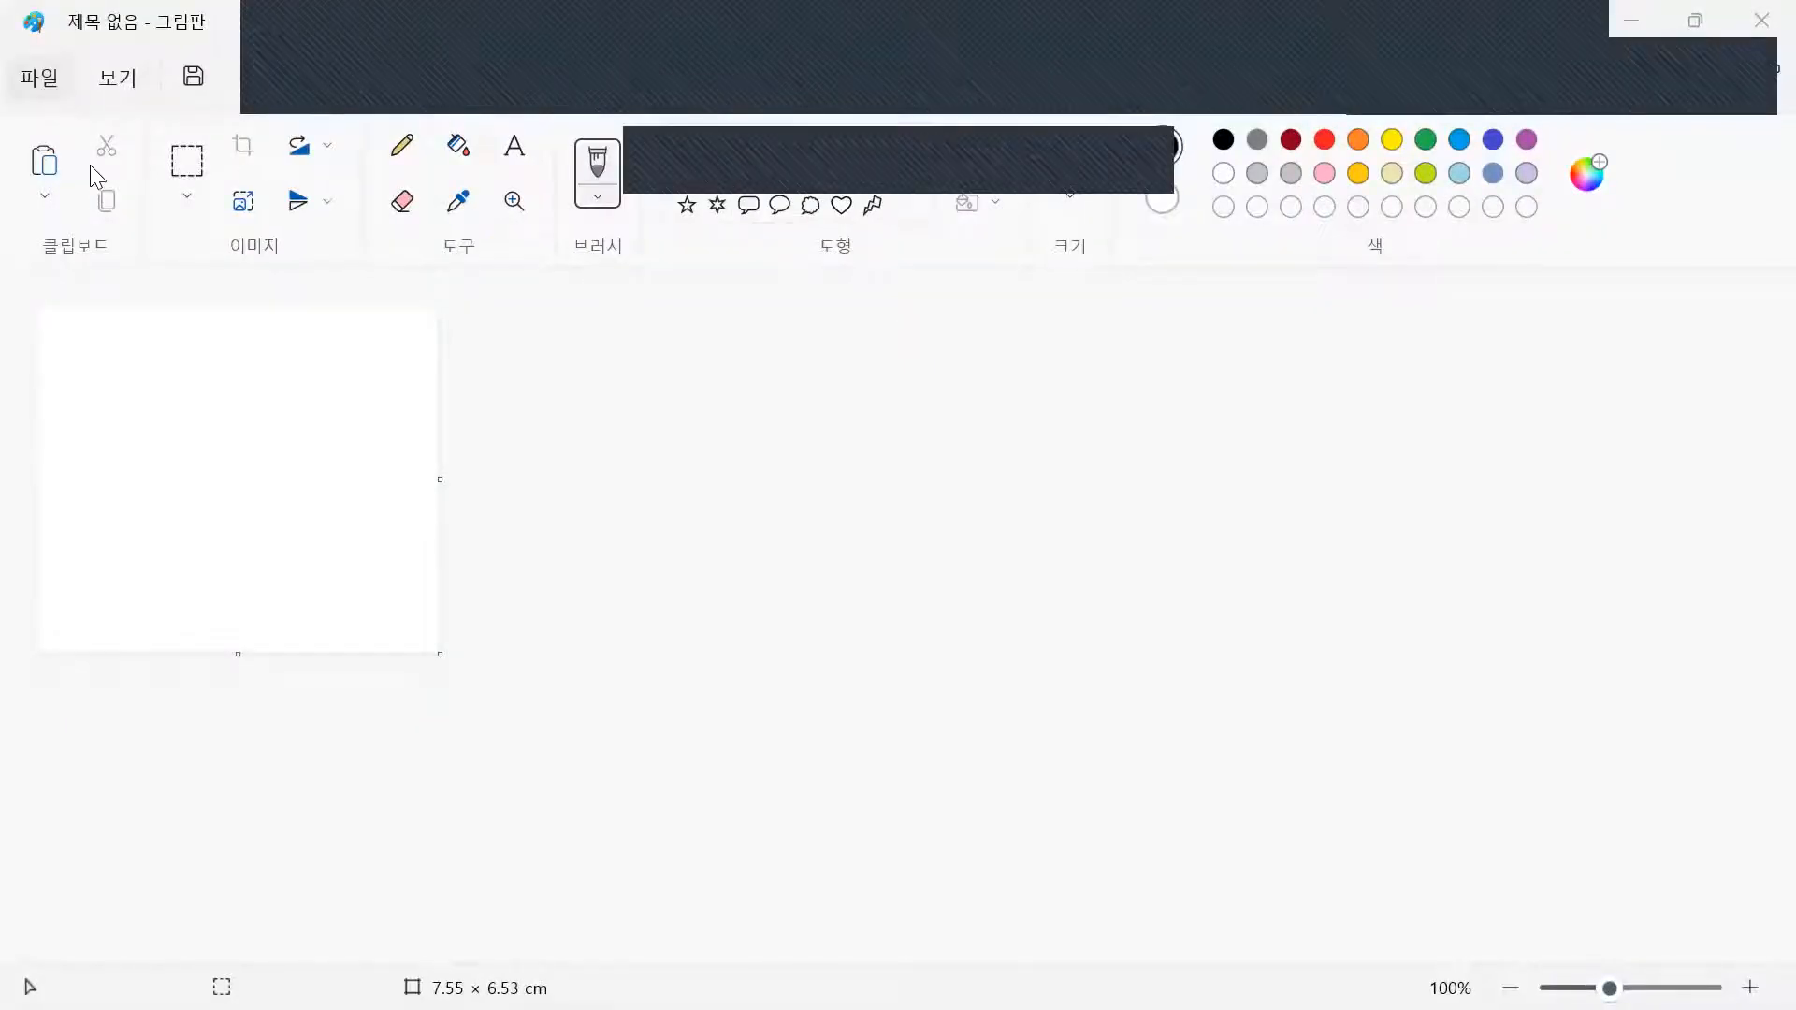
Open image_6487327 (3) from img-2 in Paint and bring up the Save As format choices
key("ctrl+o")
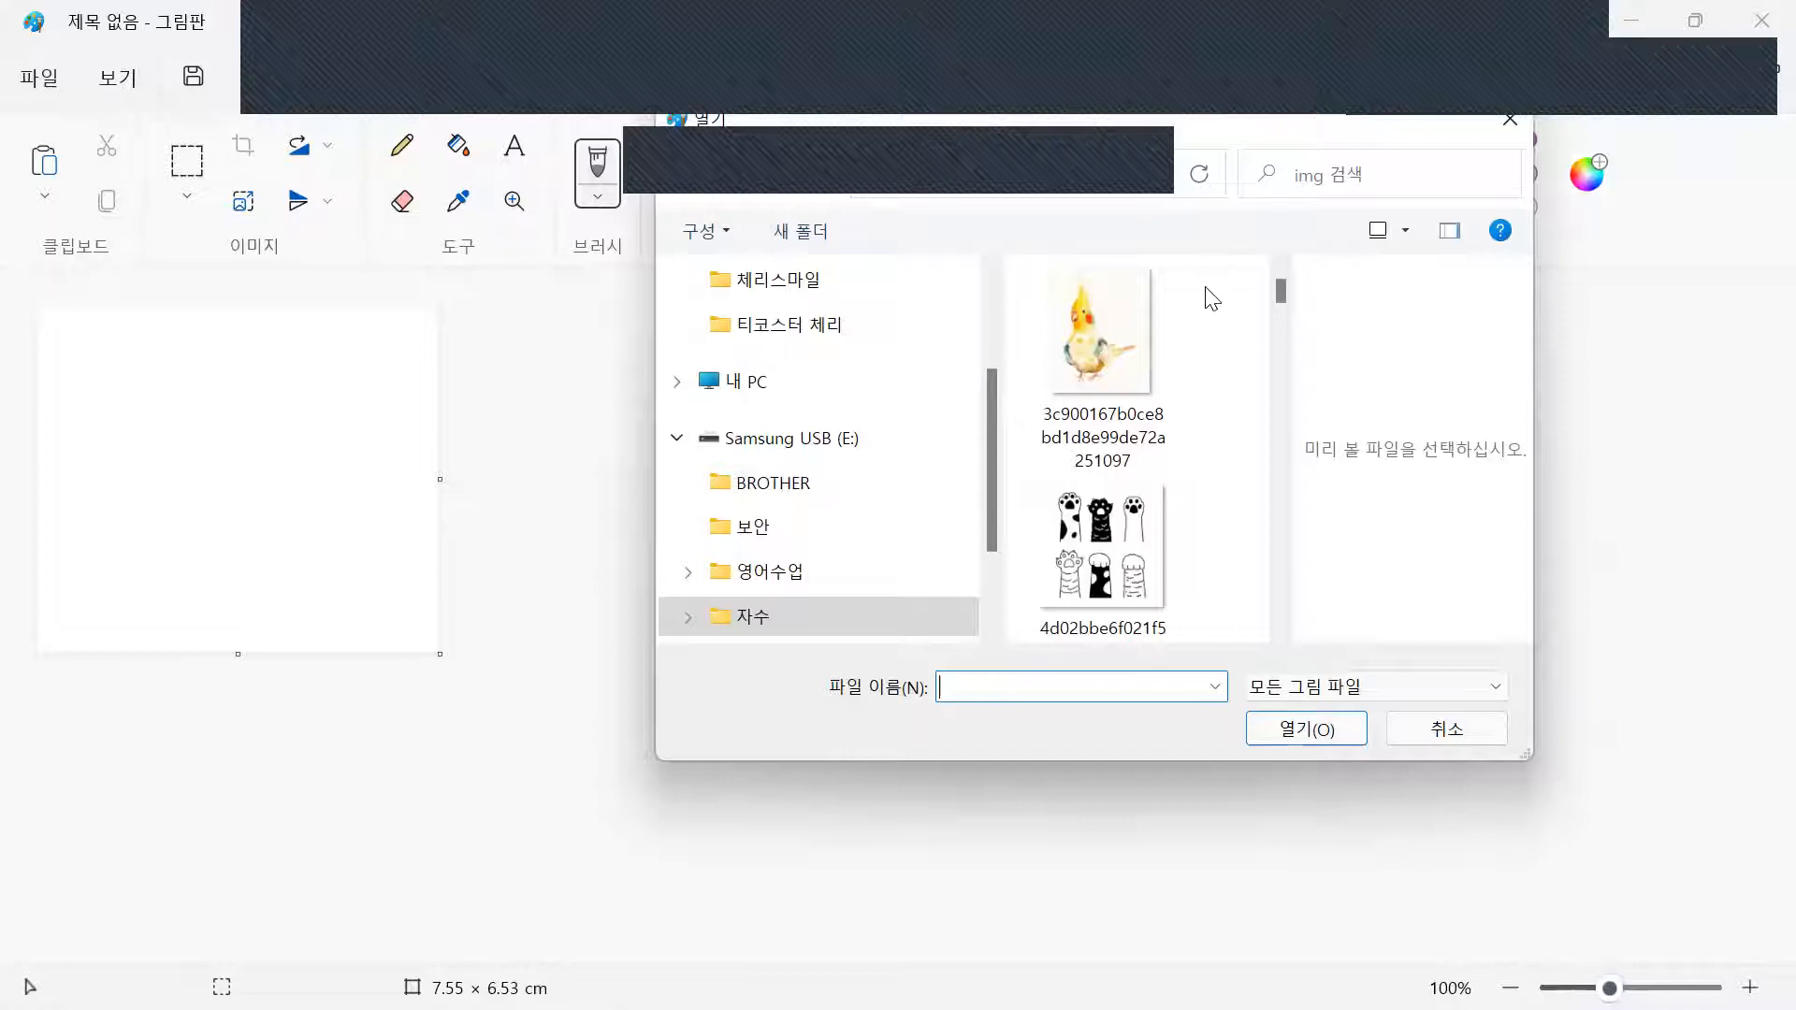
left_click(951, 184)
double_click(1094, 505)
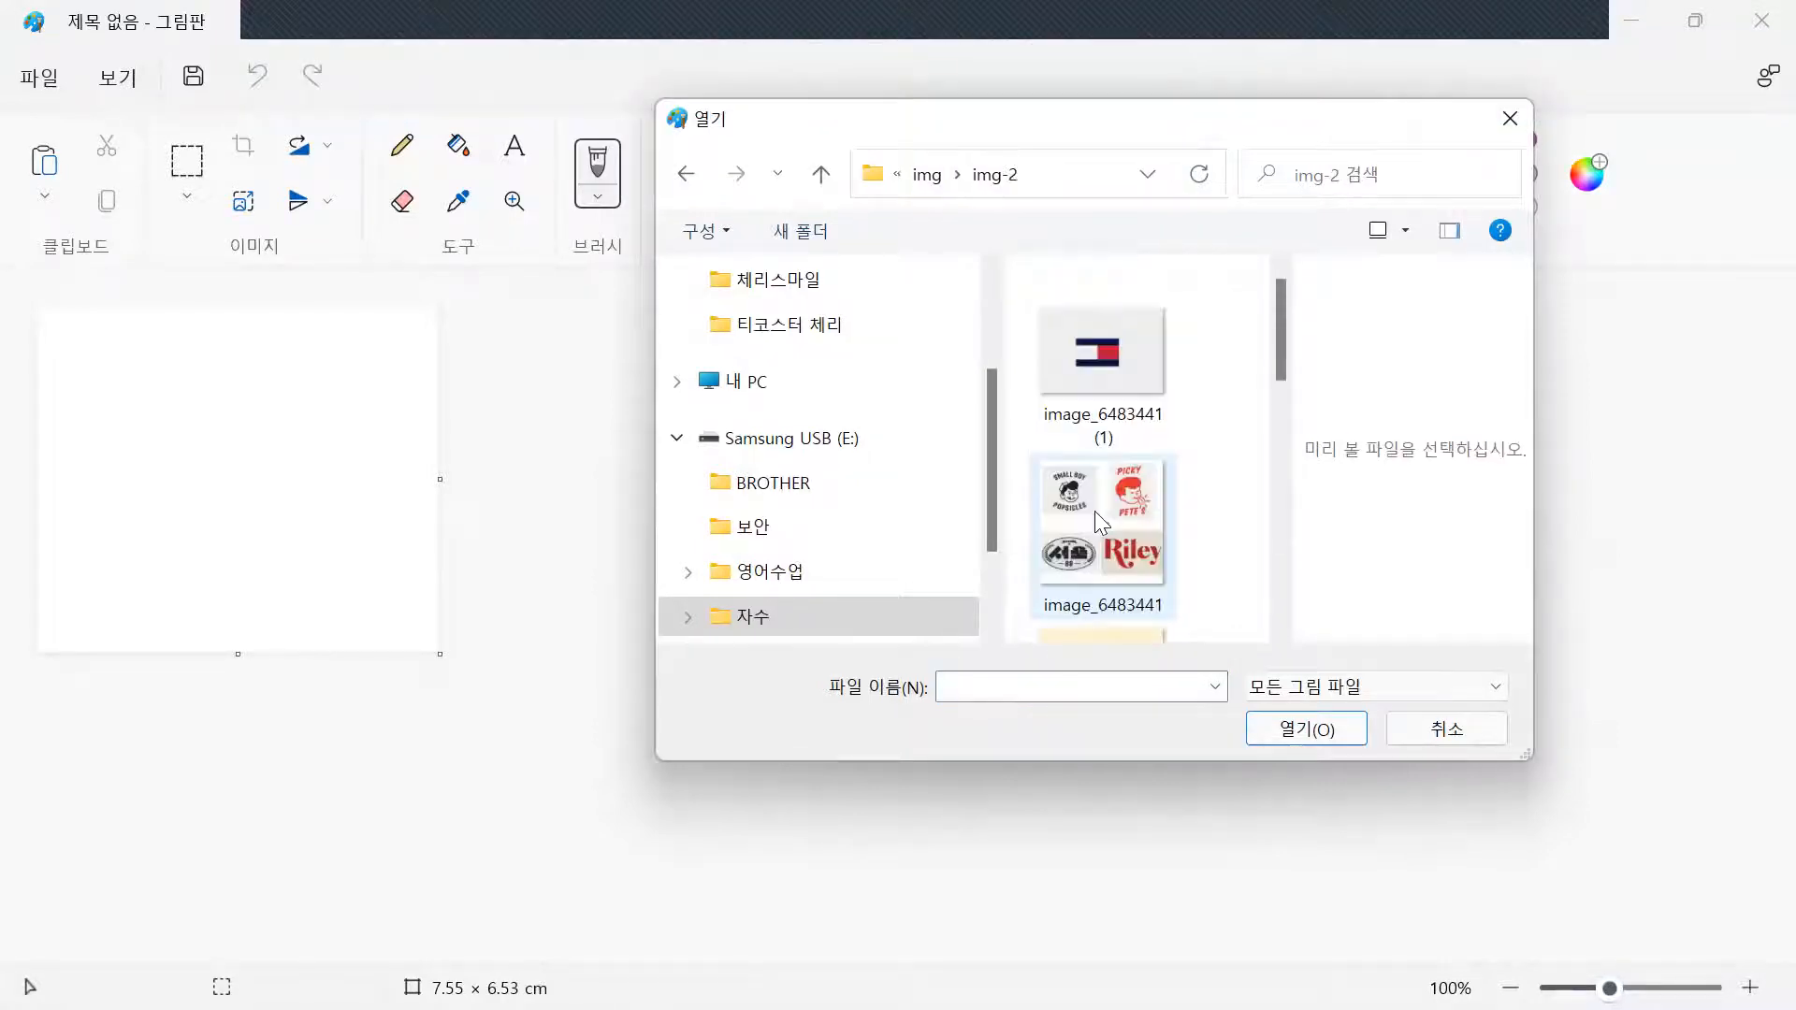
scroll(1153, 479, "down", 5)
double_click(1140, 357)
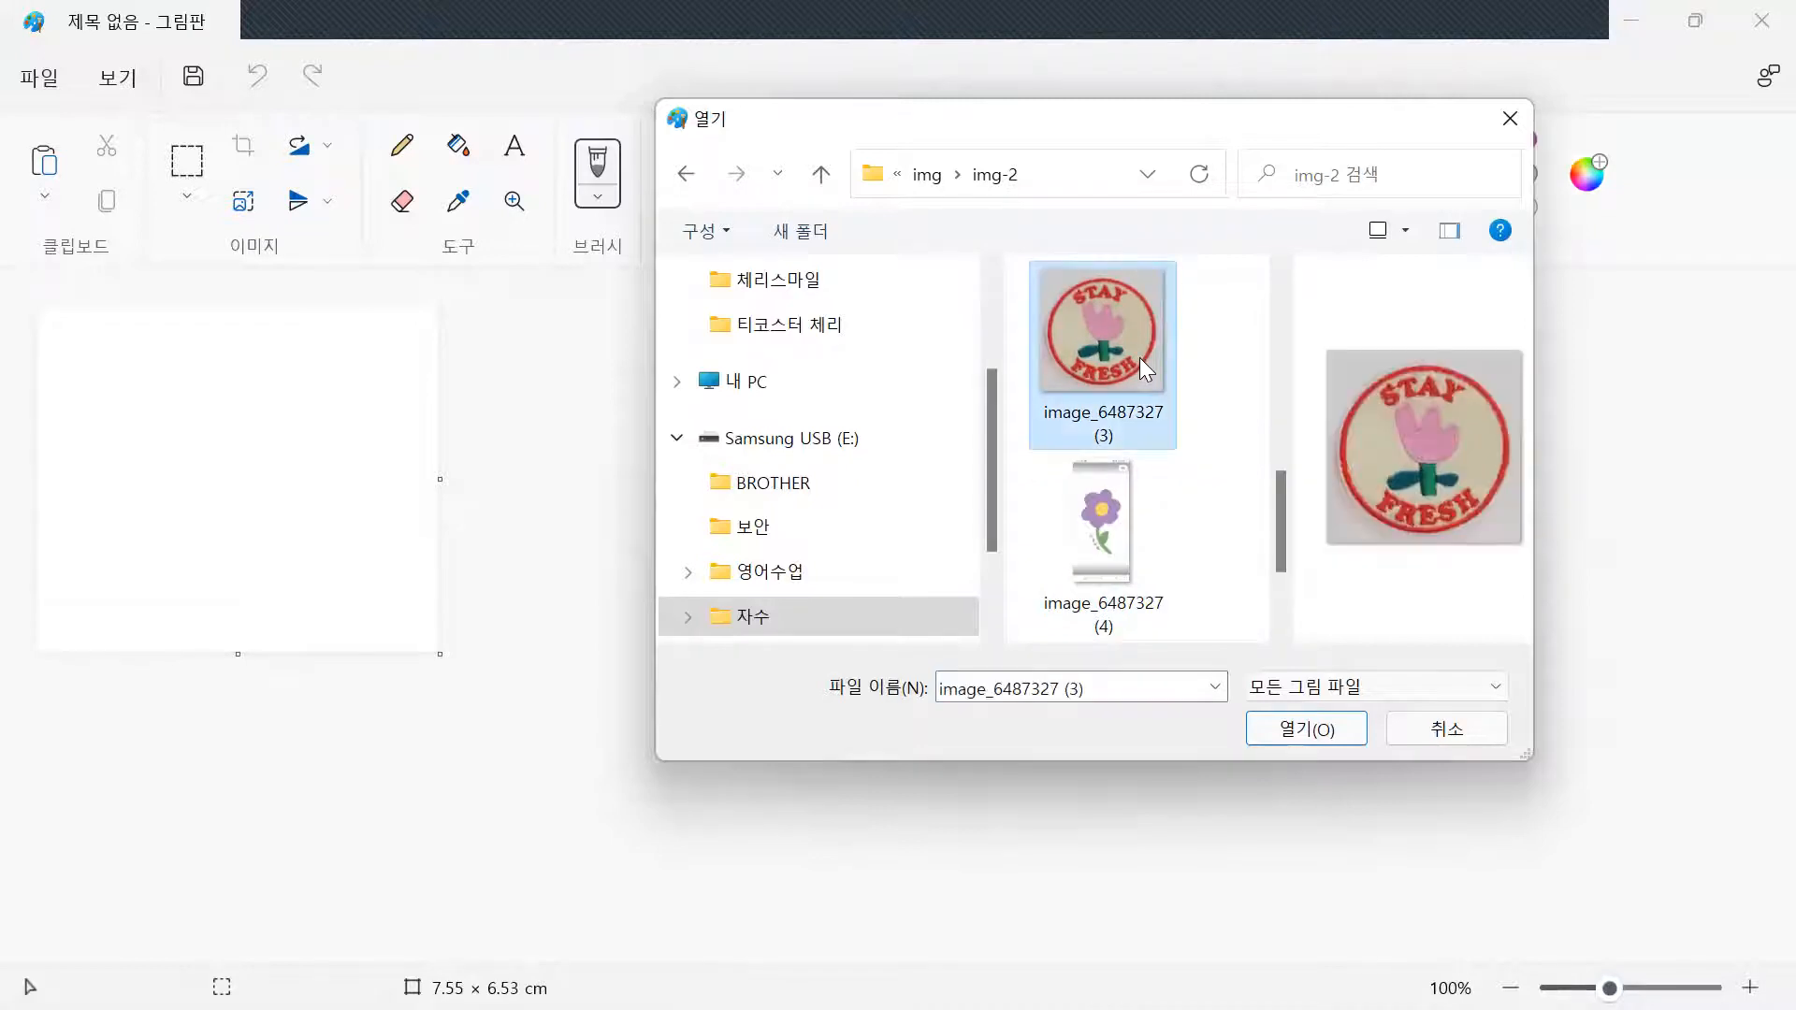
left_click(37, 82)
mouse_move(348, 322)
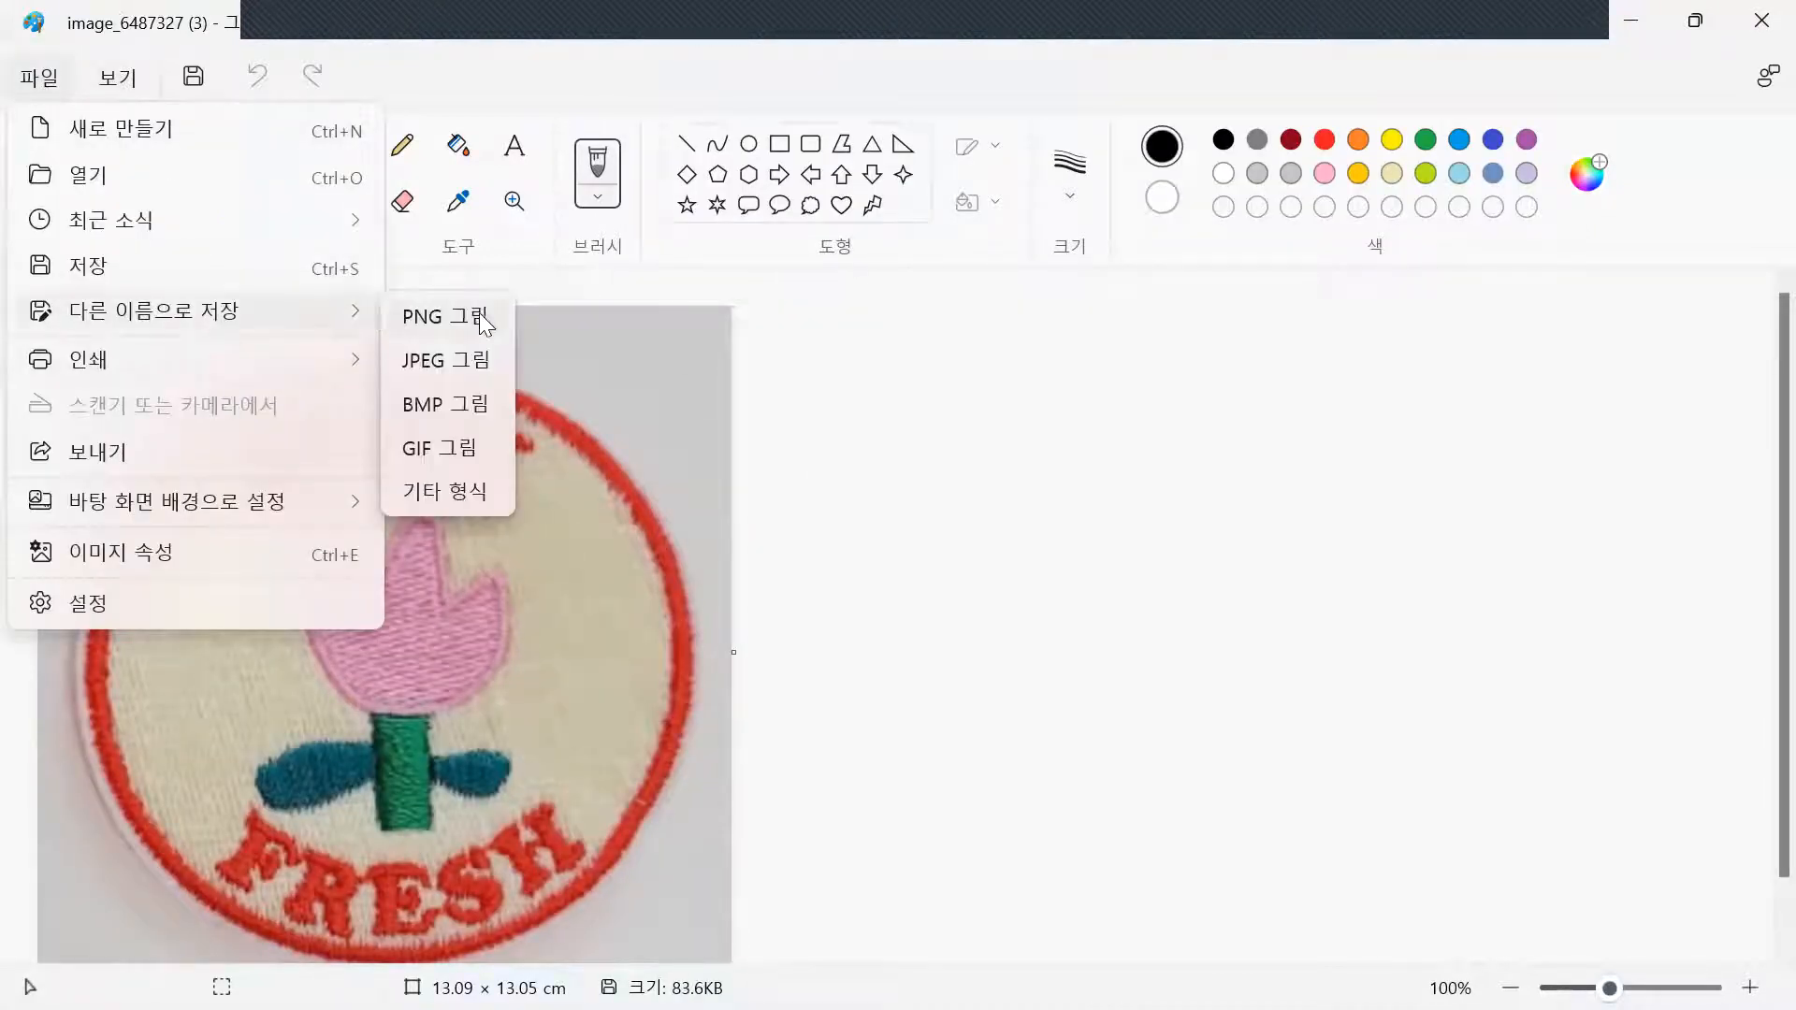
Save a BMP copy of the patch photo to 바탕 화면 under the name 'fresh'
left_click(455, 402)
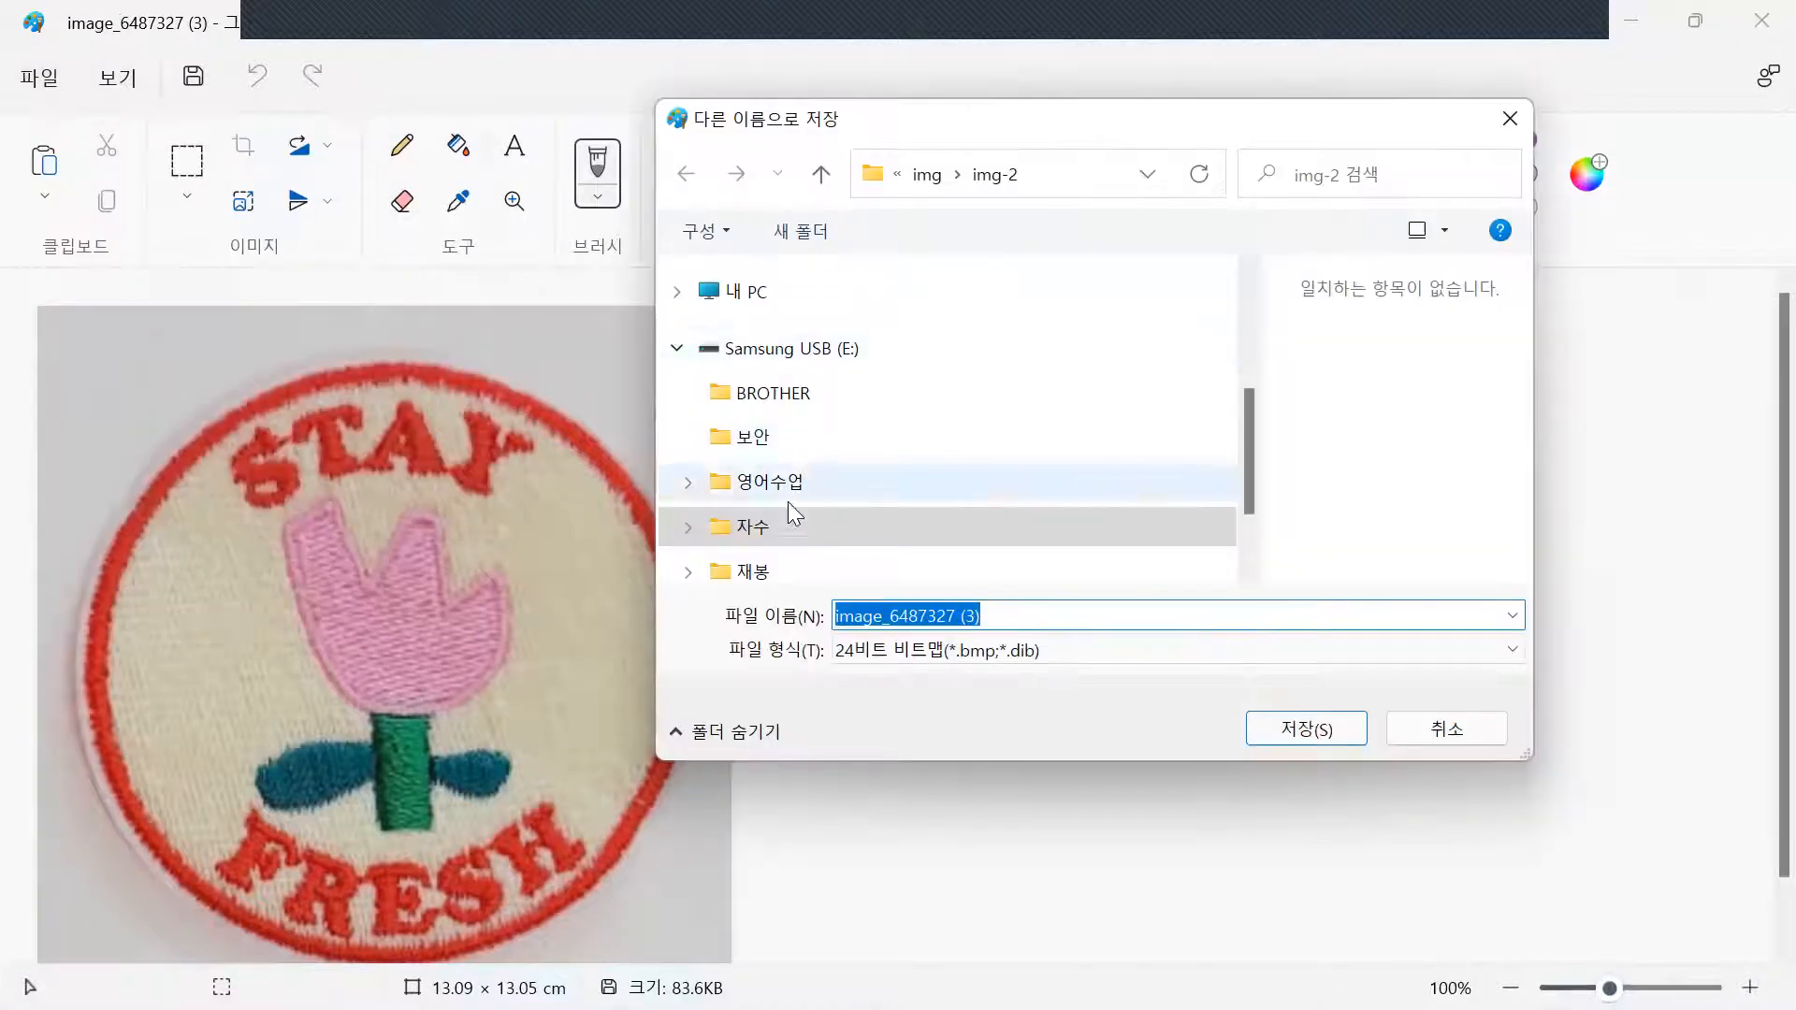
left_click(689, 527)
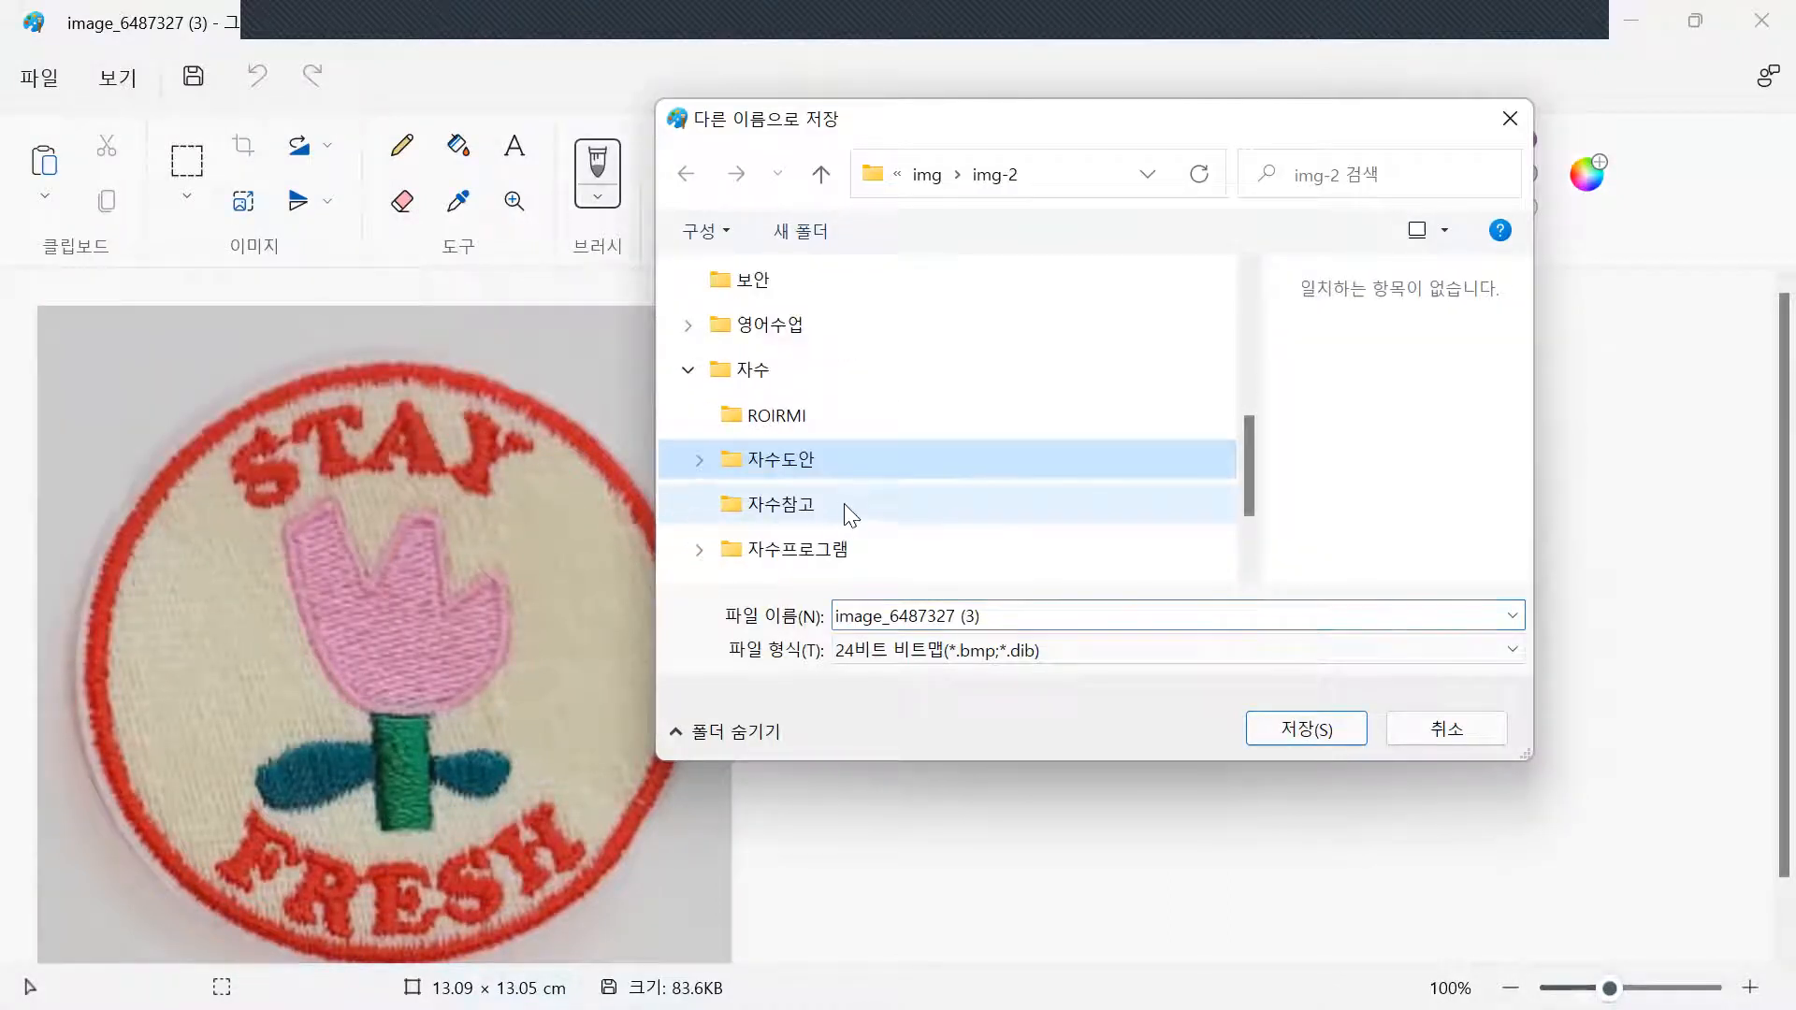
scroll(852, 467, "down", 3)
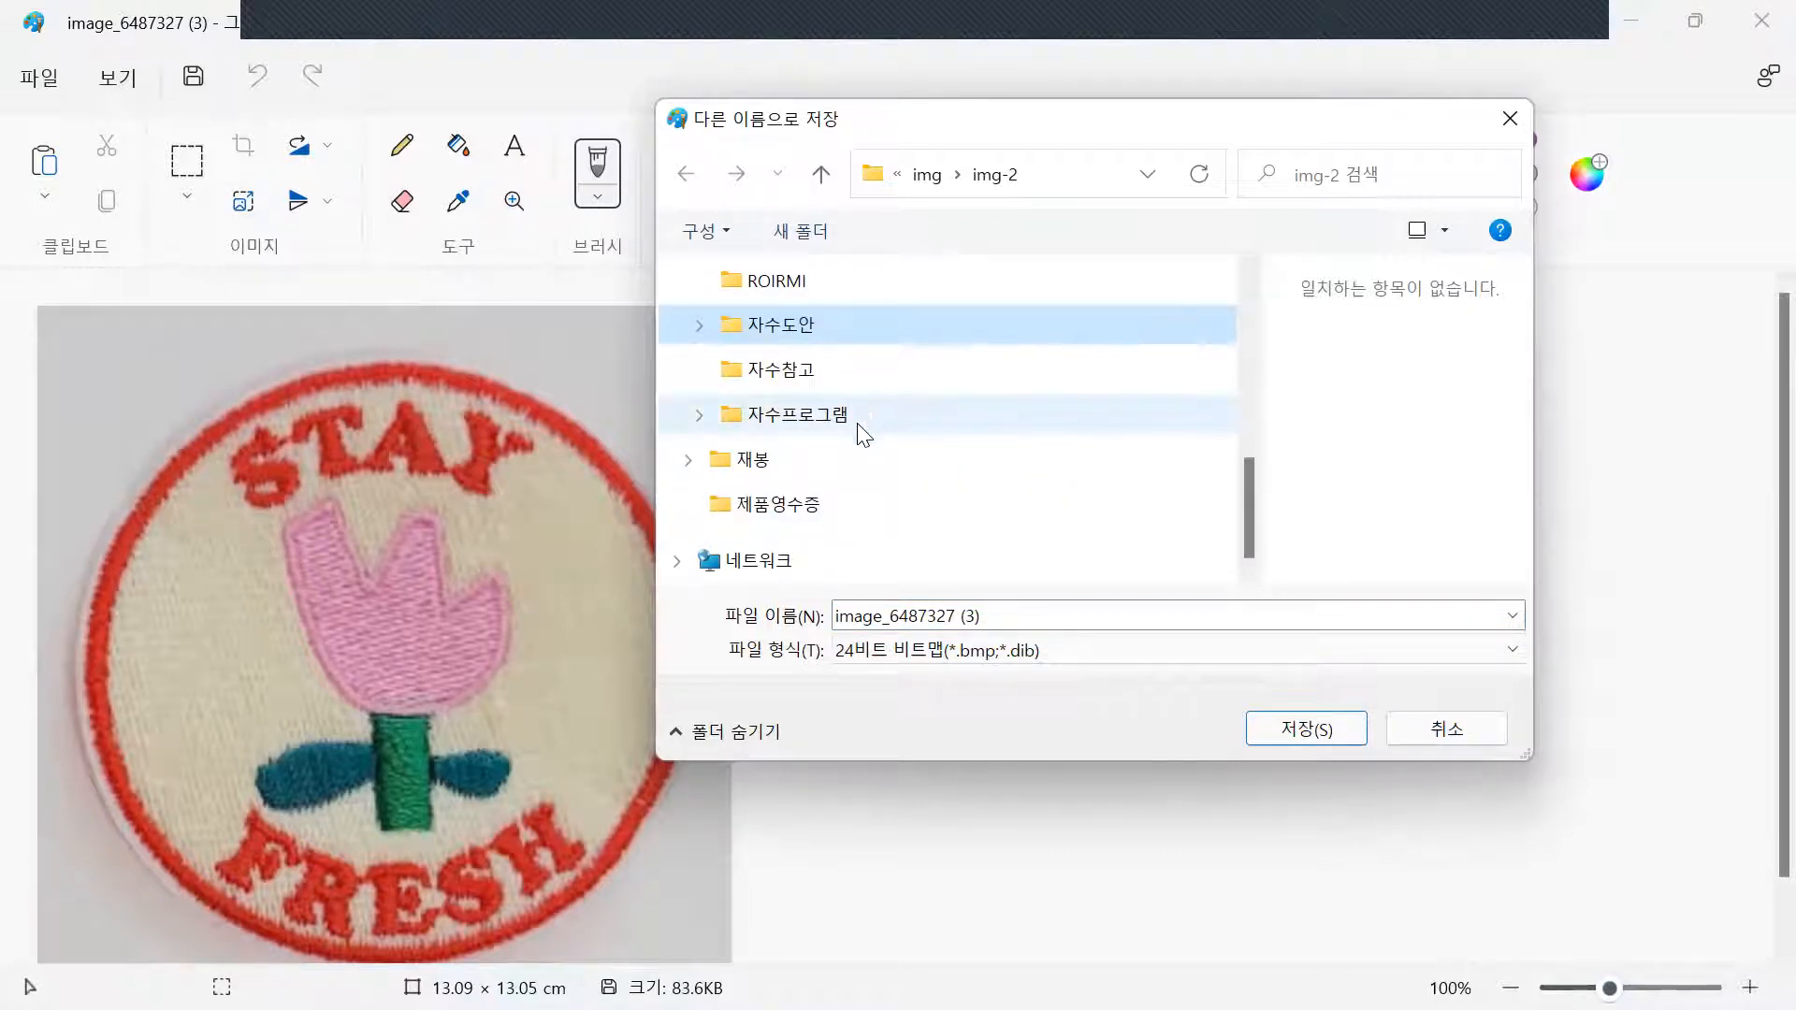
left_click(842, 328)
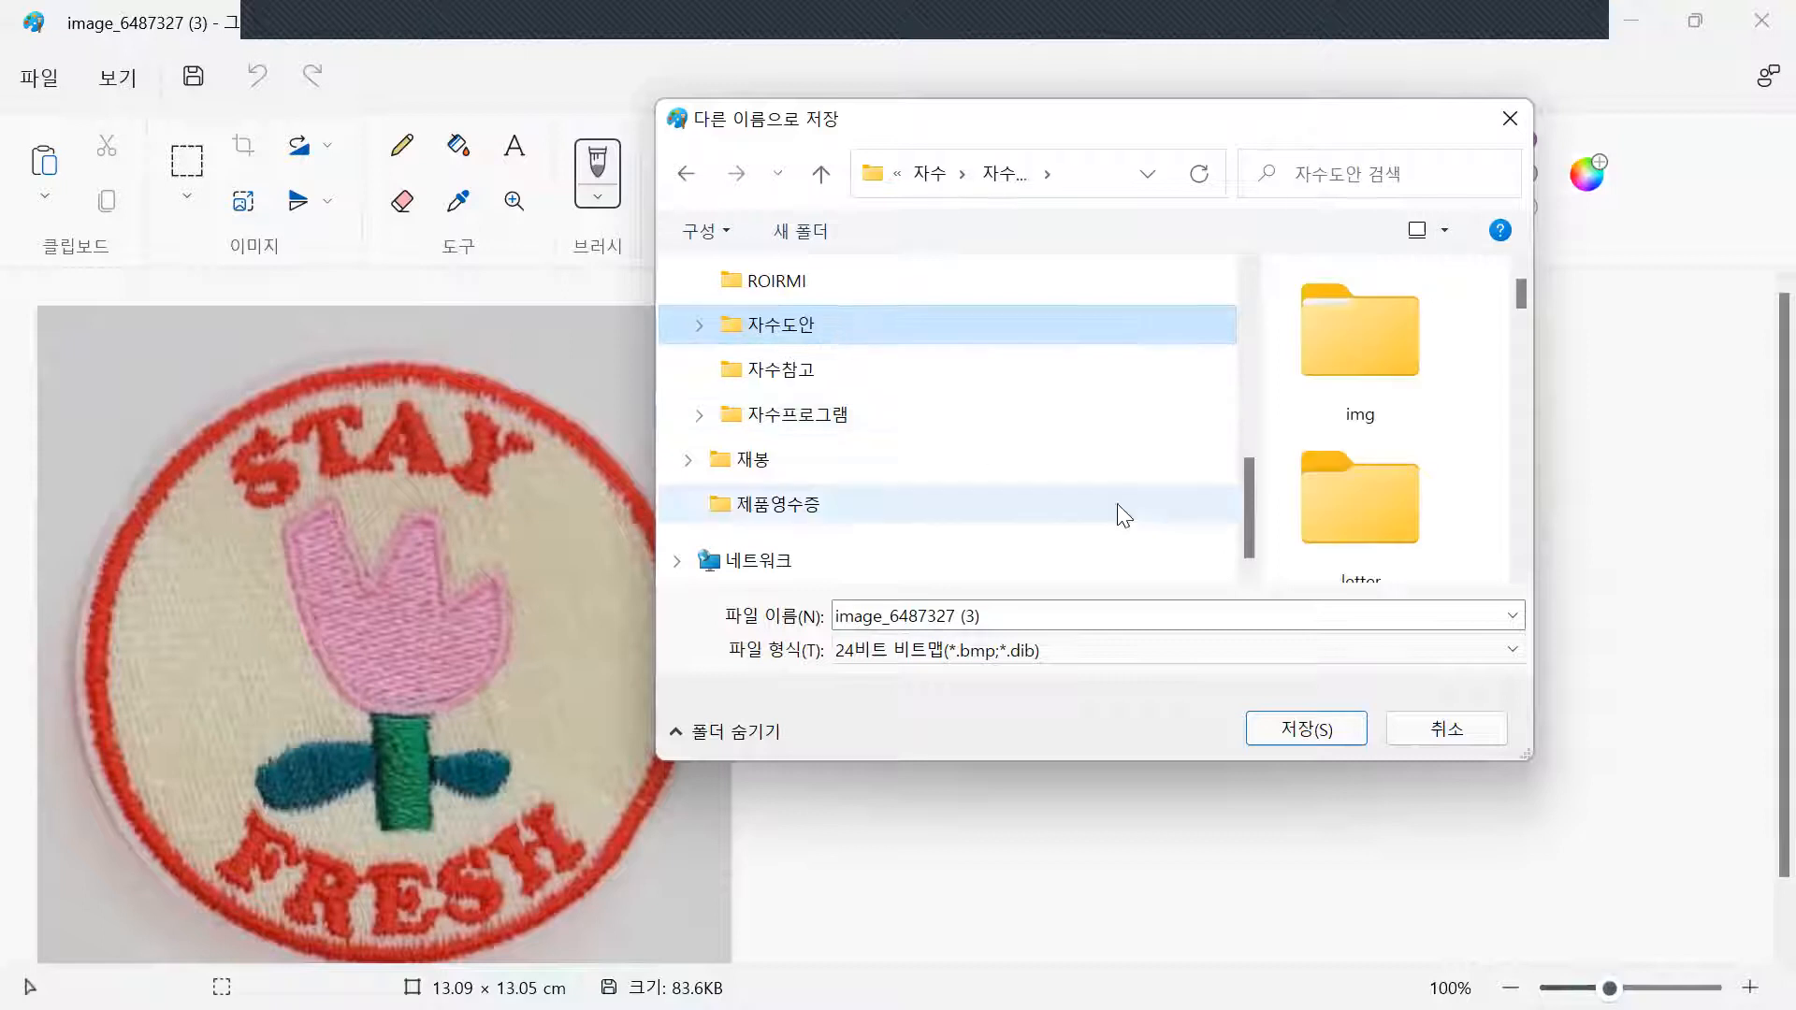
scroll(1085, 402, "up", 5)
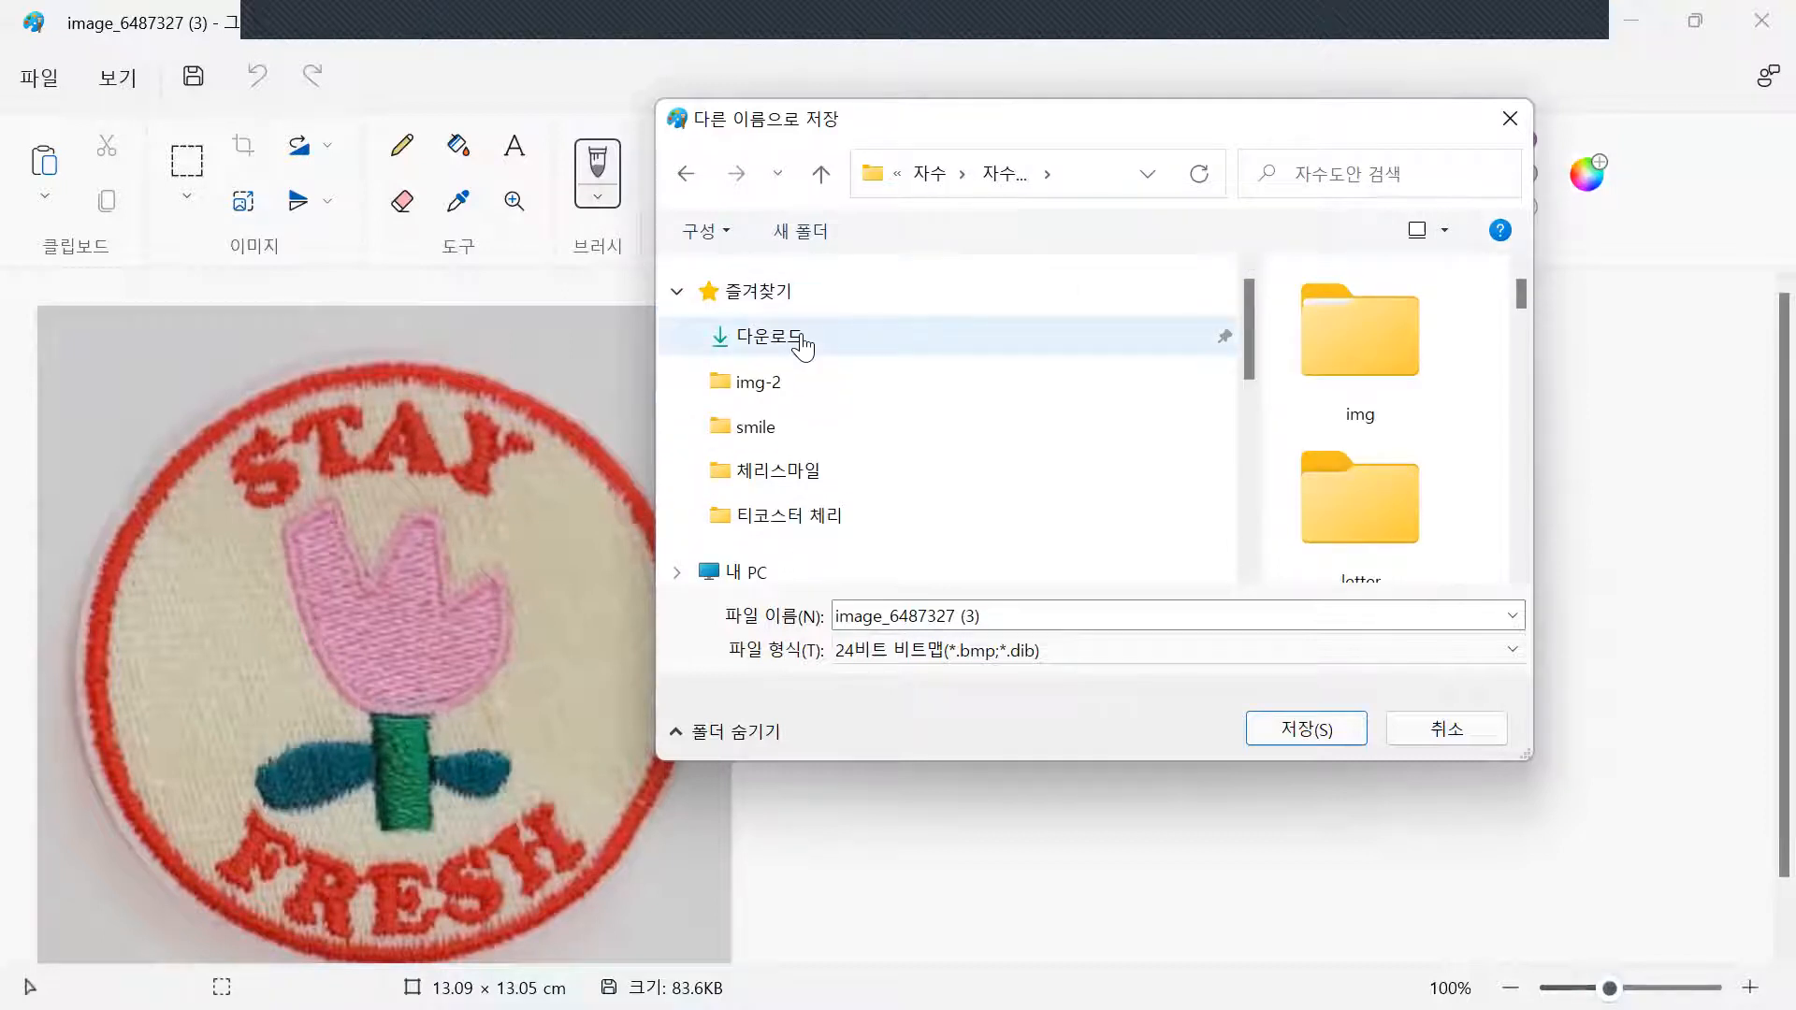
left_click(760, 572)
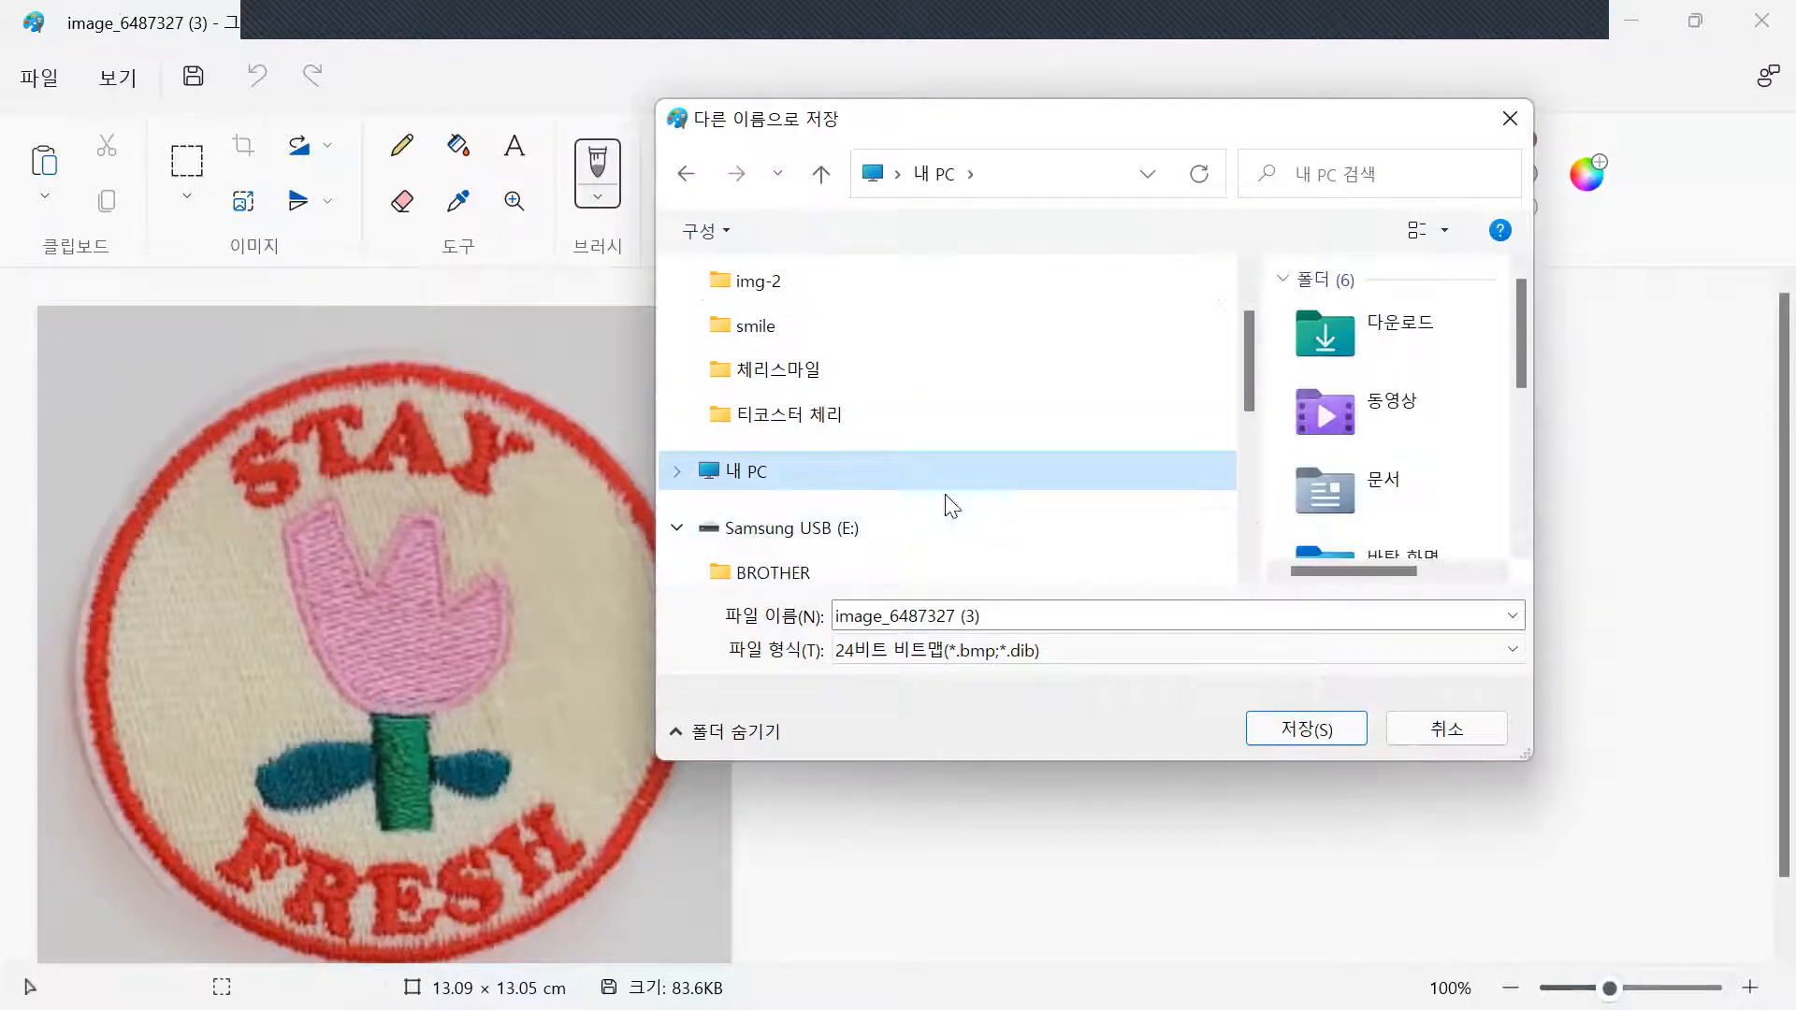
scroll(1375, 403, "down", 5)
scroll(1379, 370, "up", 2)
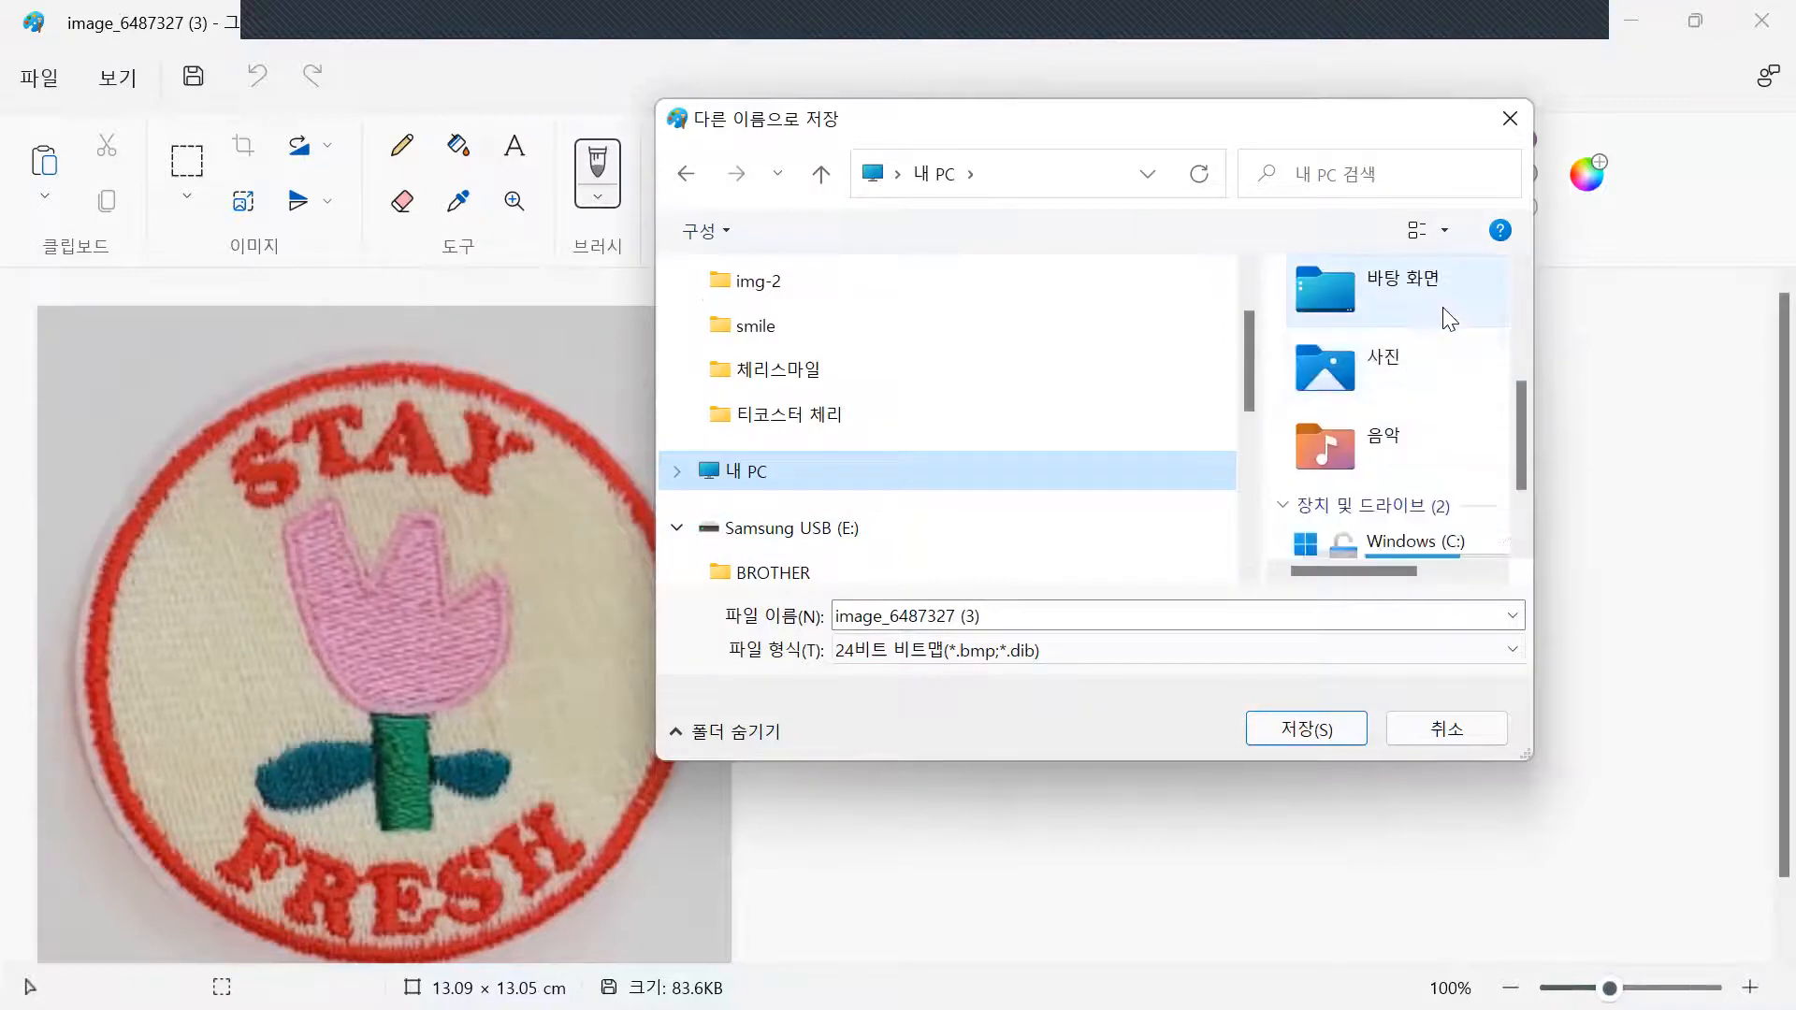
double_click(1449, 319)
left_click(1103, 617)
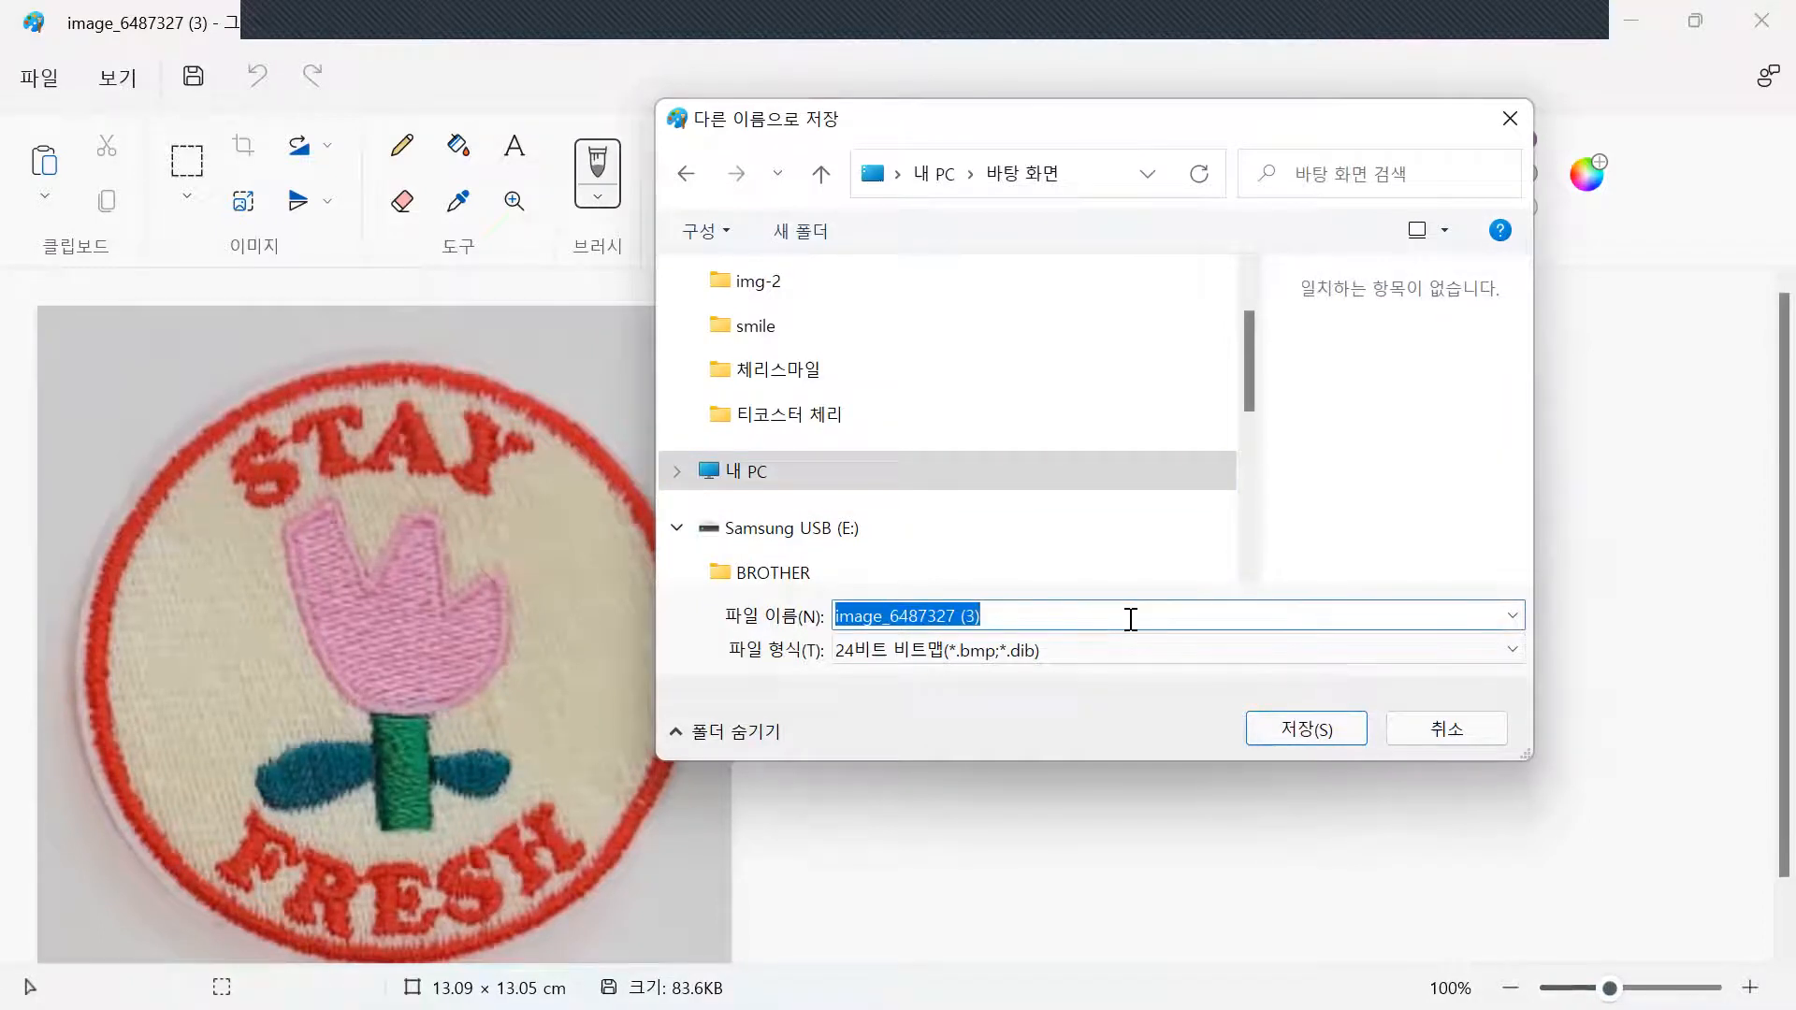
type("f")
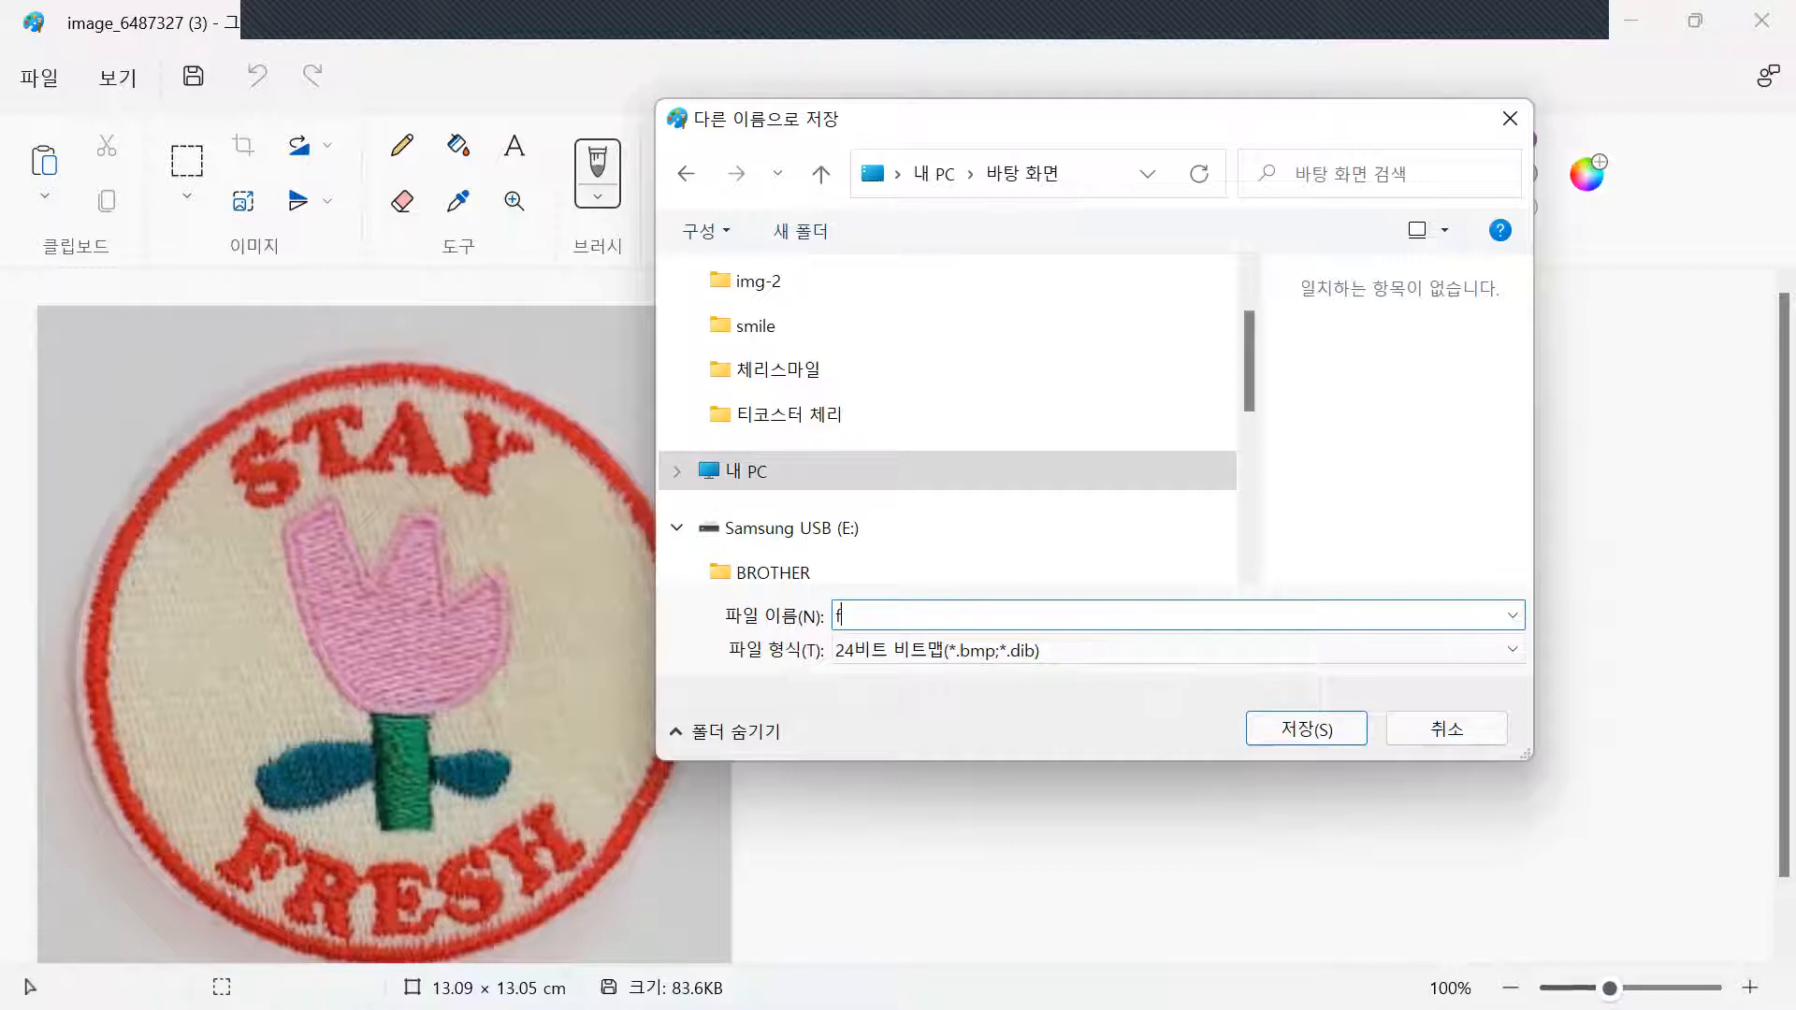
type("fresh")
left_click(1317, 730)
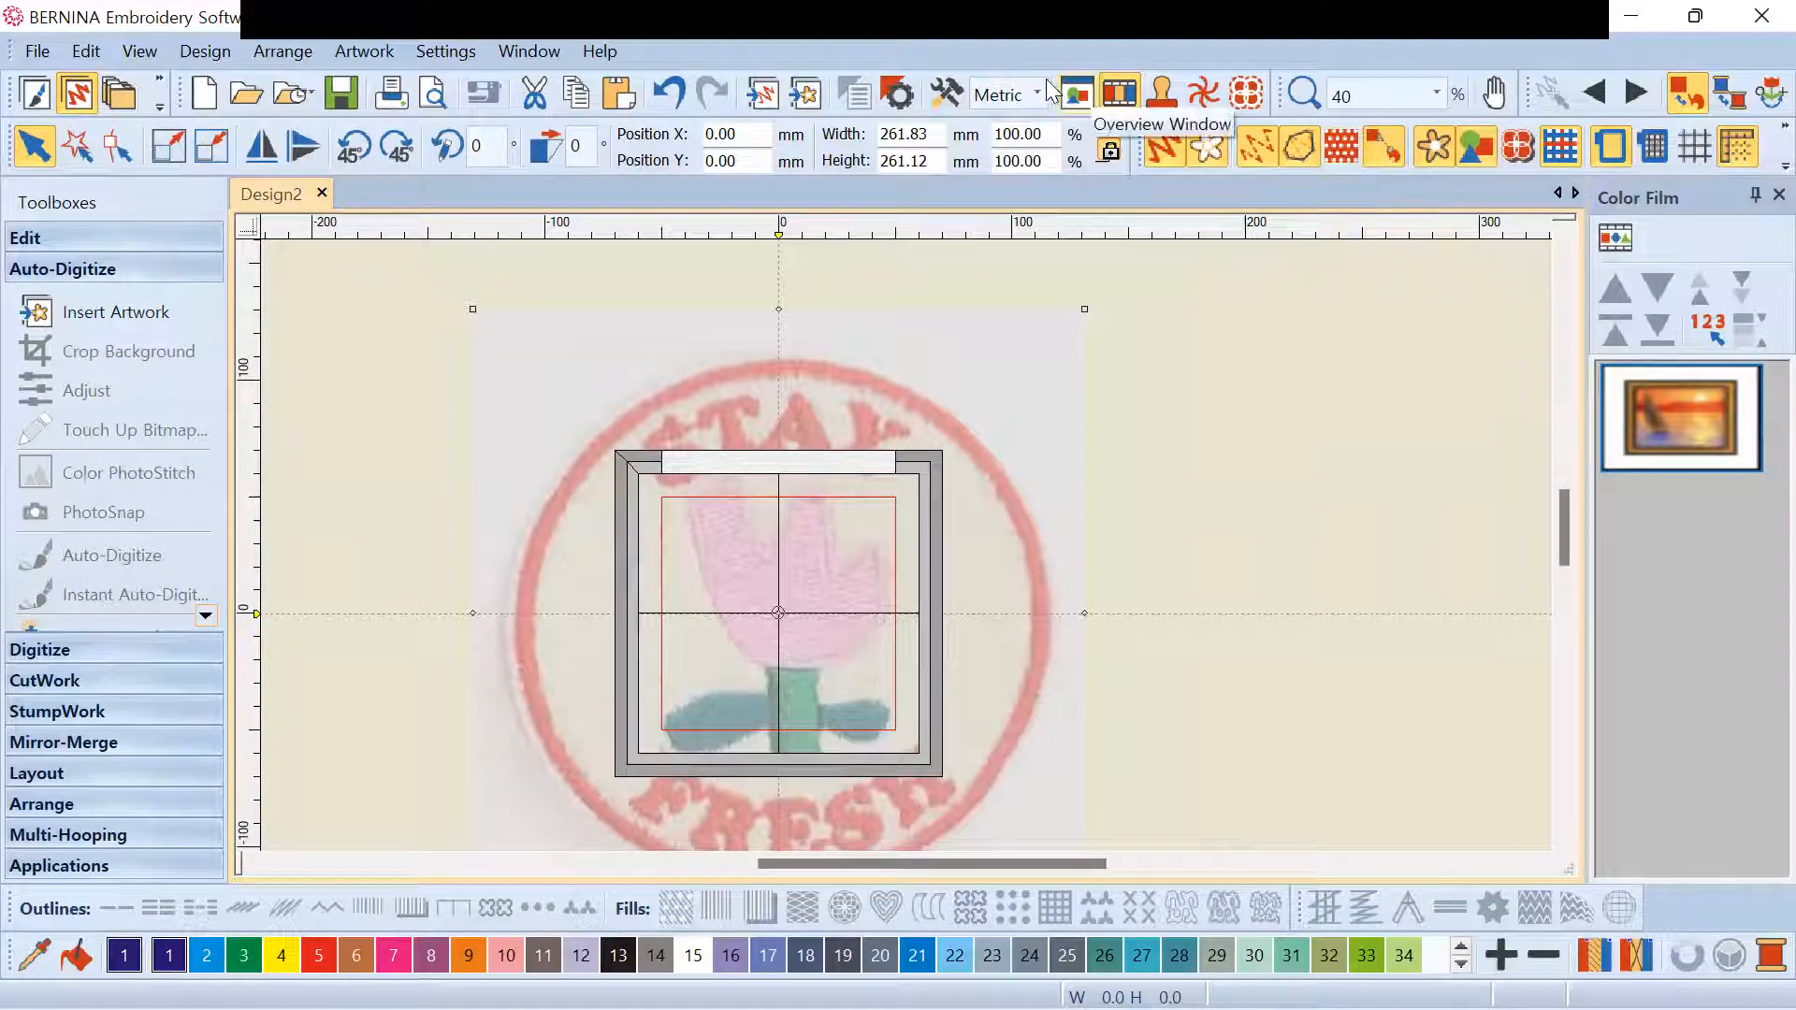
Toggle the Dim artwork setting off so the STAY FRESH backdrop shows at full strength
left_click(1204, 145)
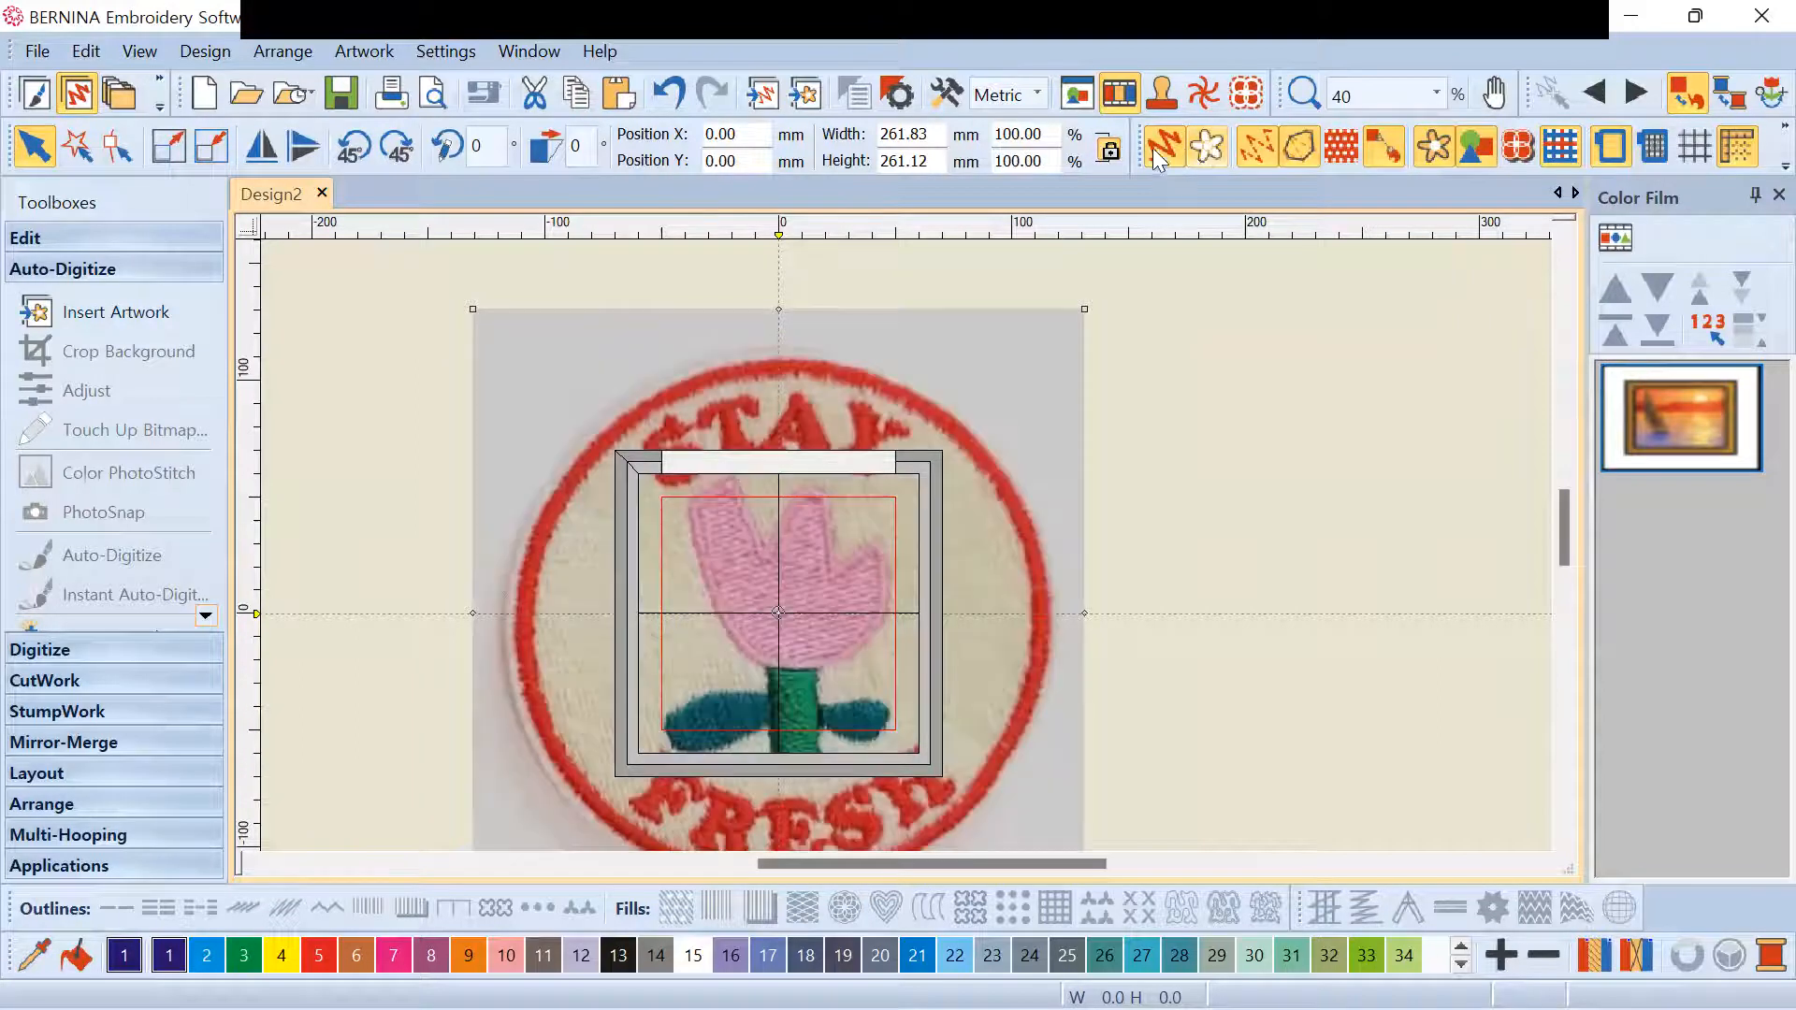
left_click(1207, 156)
left_click(1209, 149)
left_click(1208, 149)
scroll(906, 546, "down", 3)
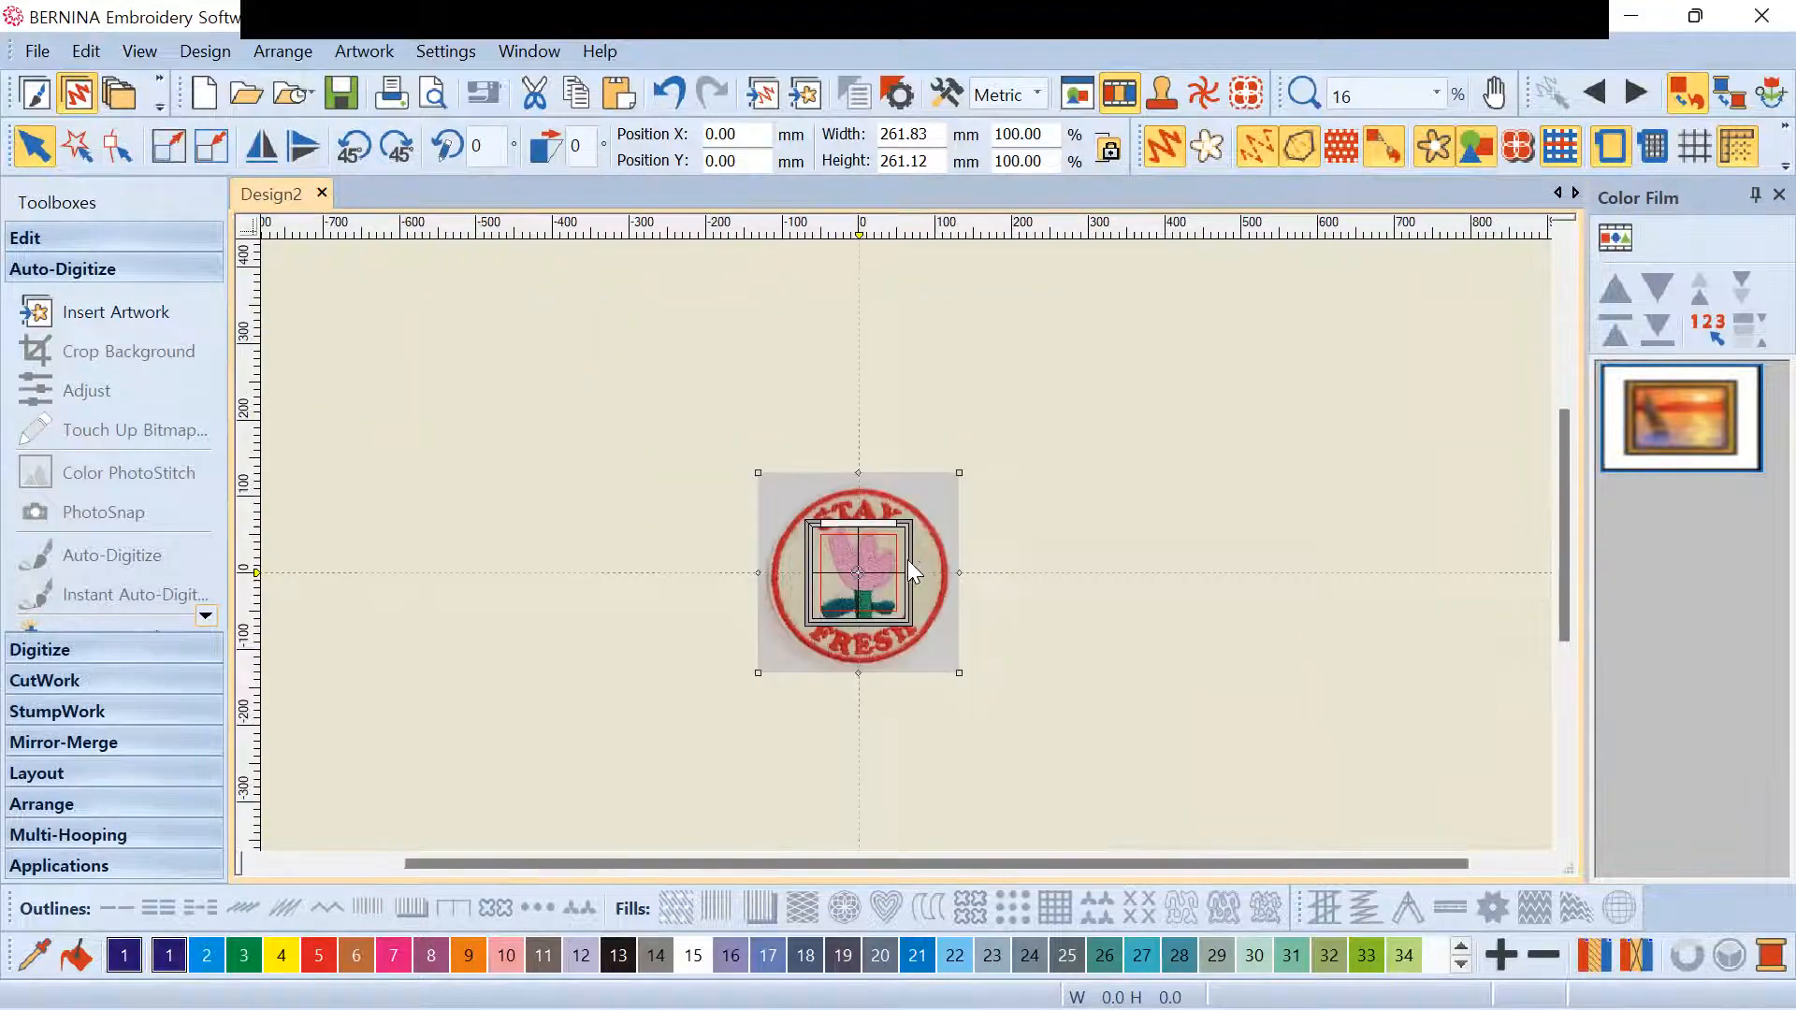
scroll(1291, 196, "up", 1)
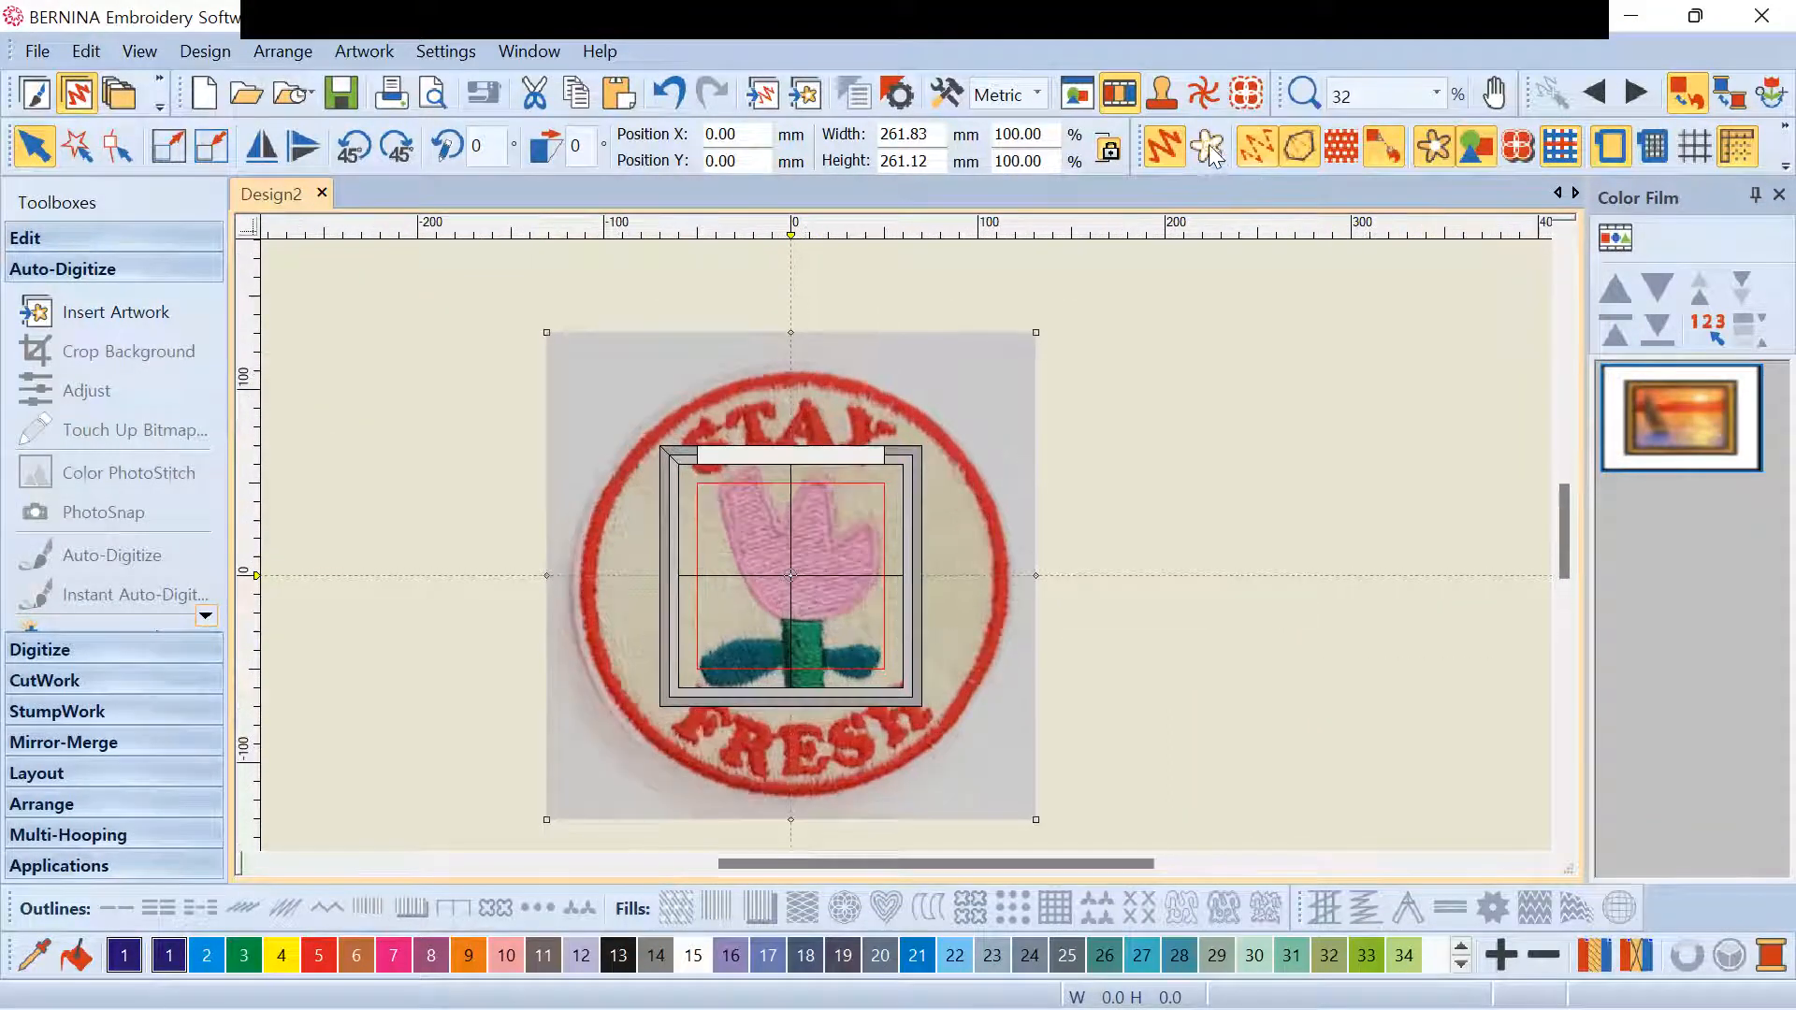
left_click(1433, 147)
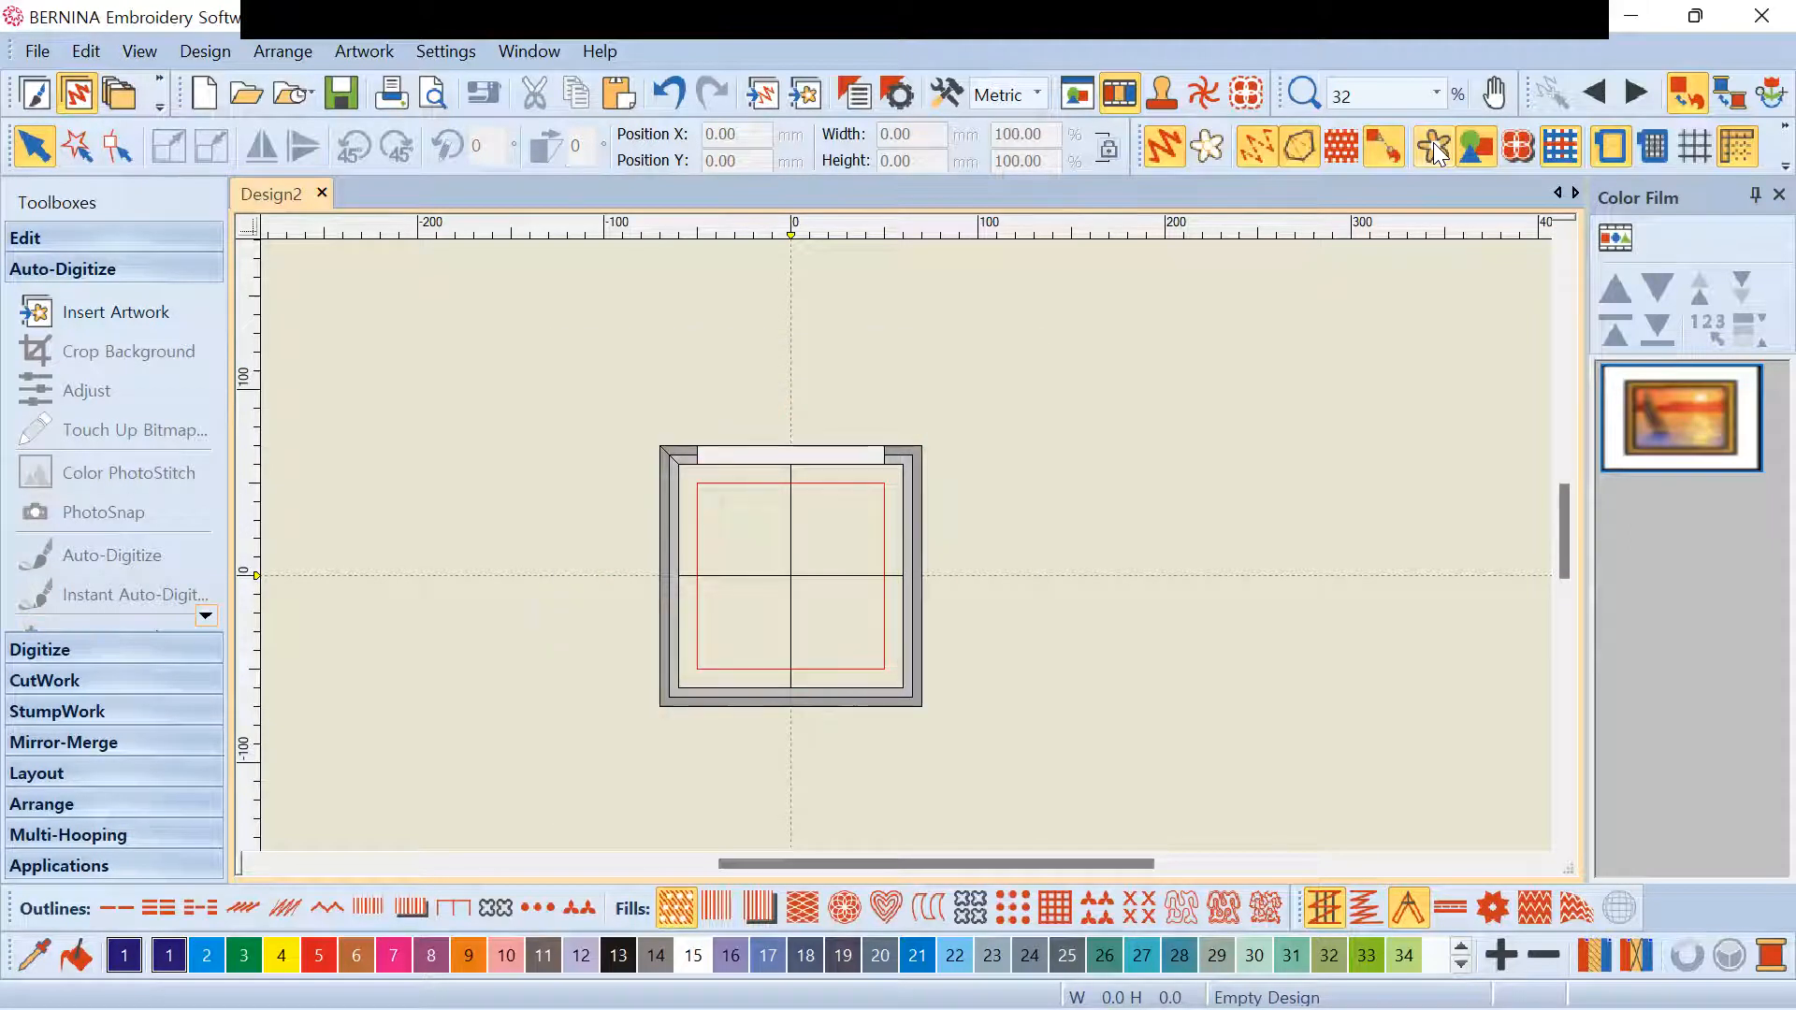
left_click(1433, 146)
left_click(1433, 145)
left_click(1433, 145)
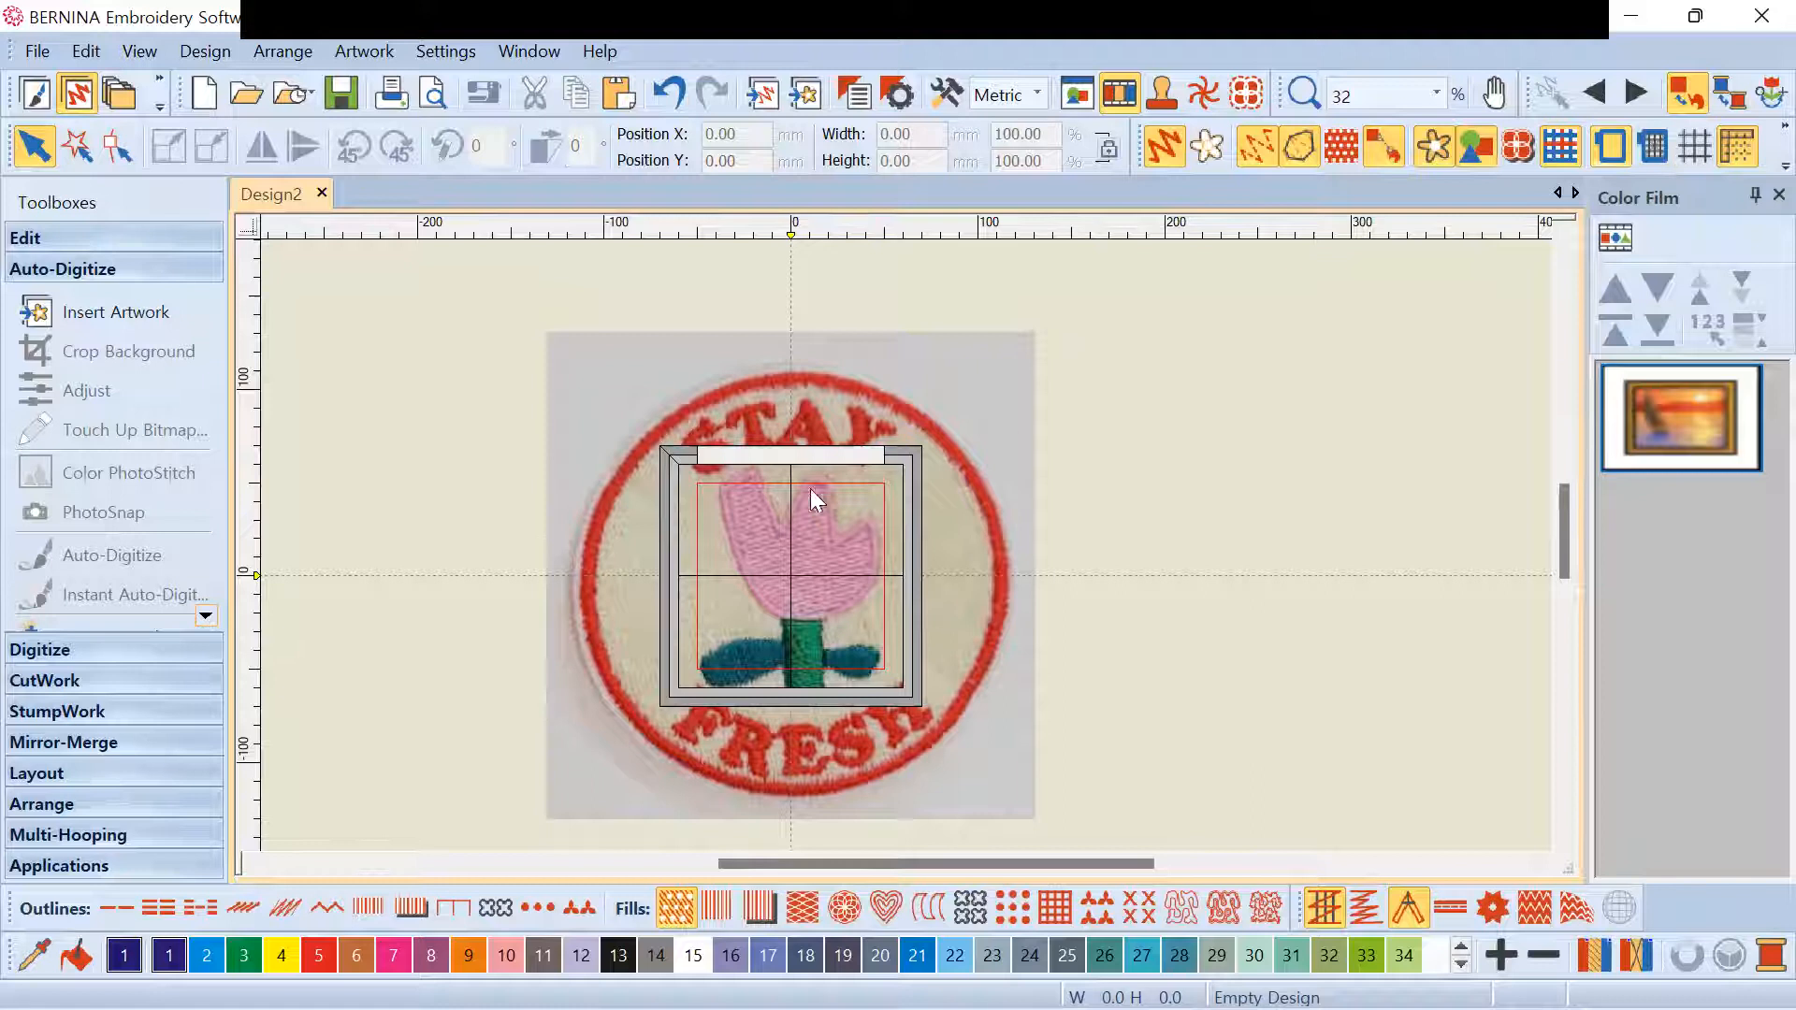
scroll(812, 491, "up", 2)
scroll(906, 546, "down", 3)
scroll(905, 546, "up", 2)
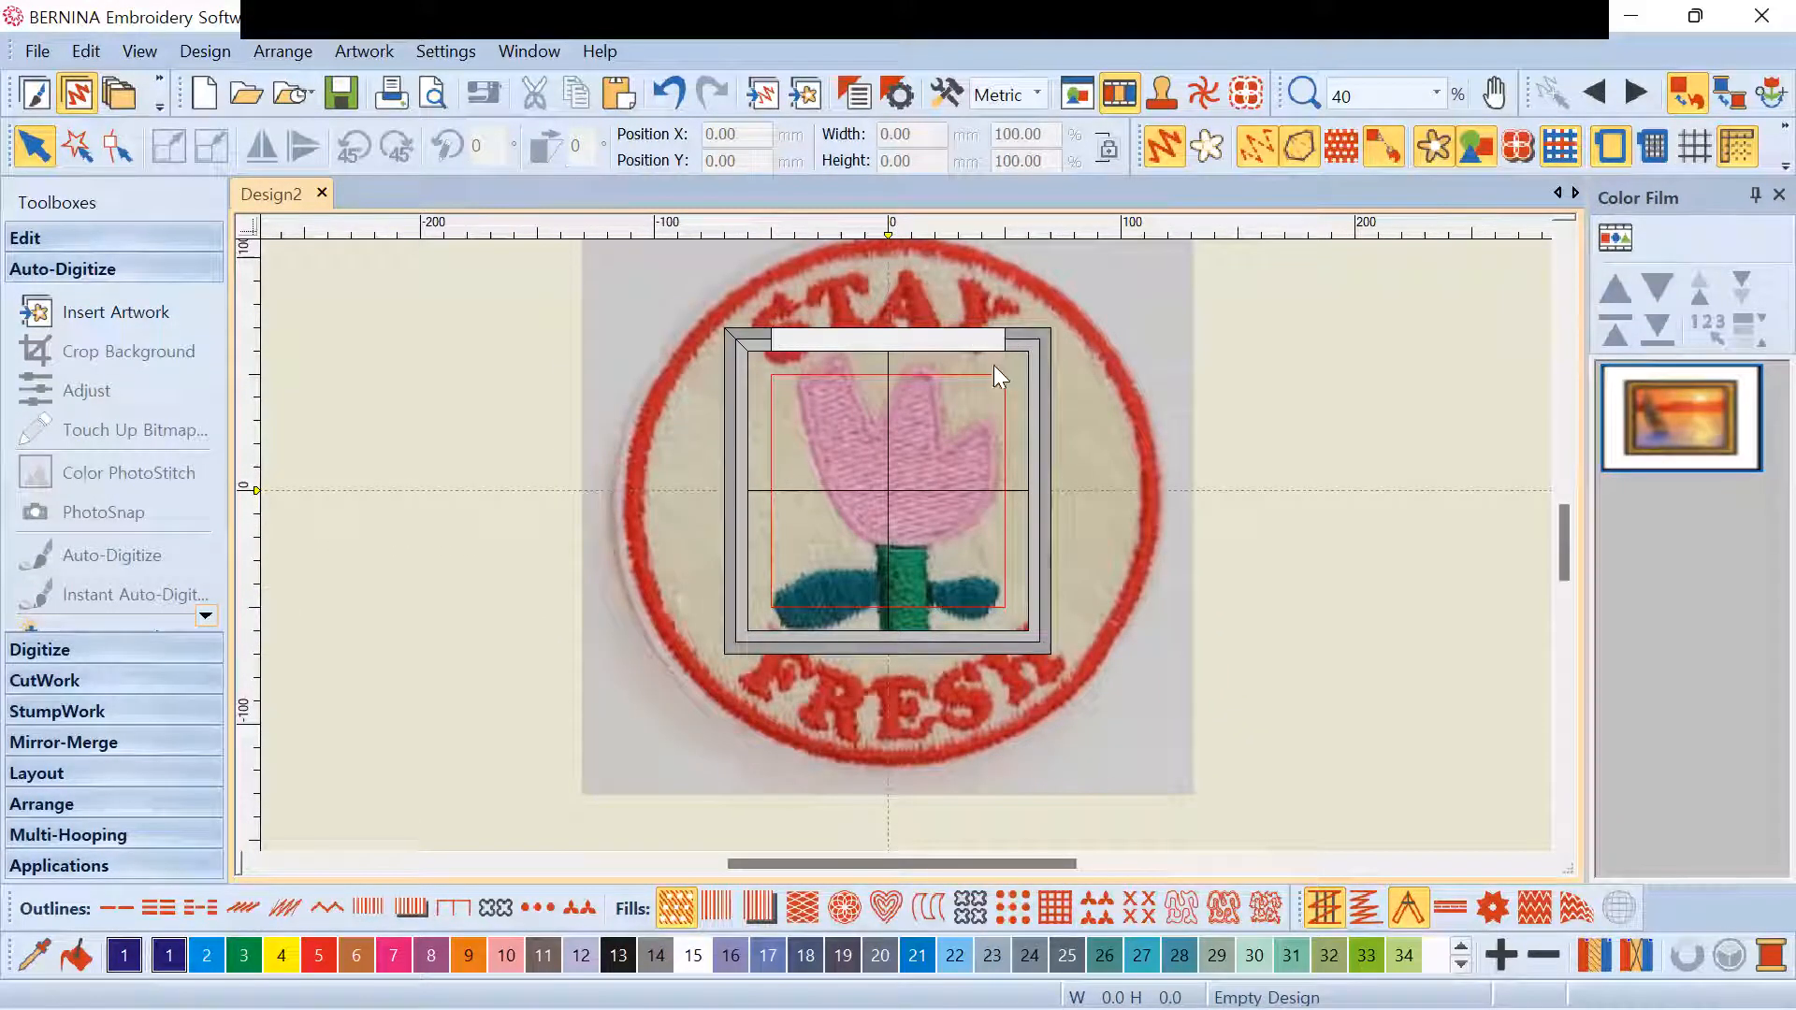
scroll(906, 546, "up", 1)
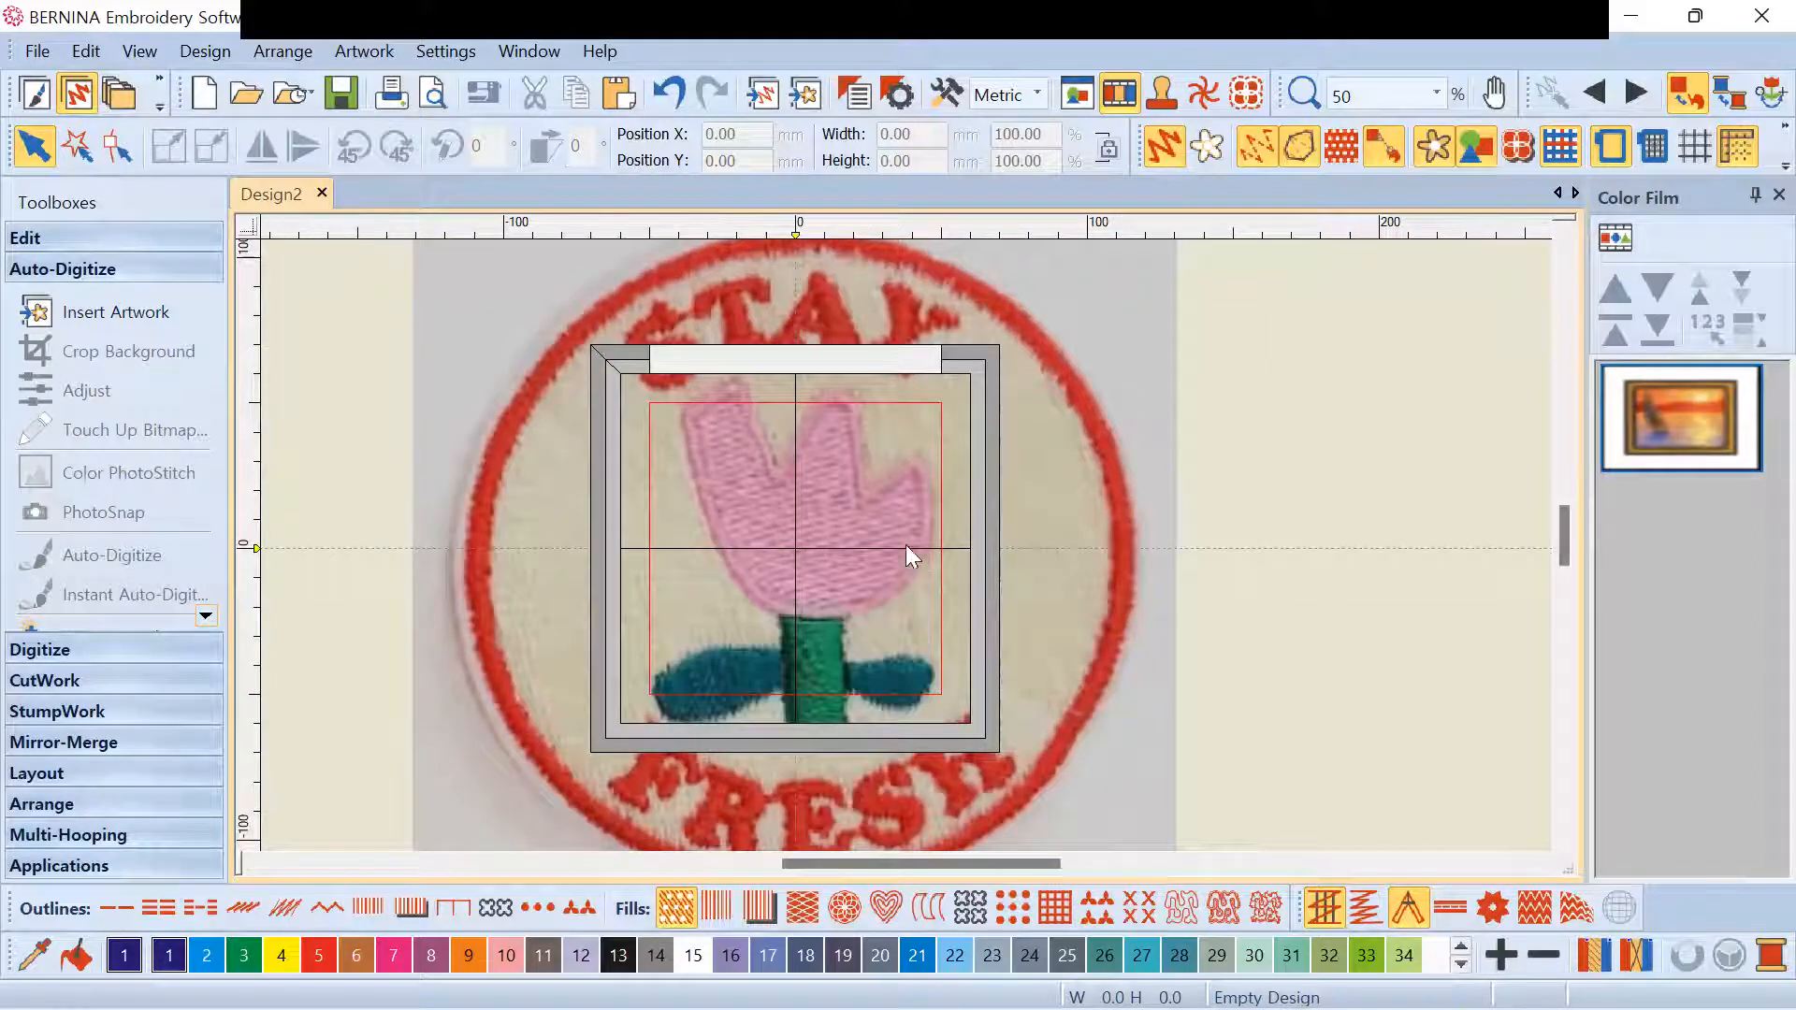
scroll(906, 544, "down", 1)
scroll(910, 545, "up", 1)
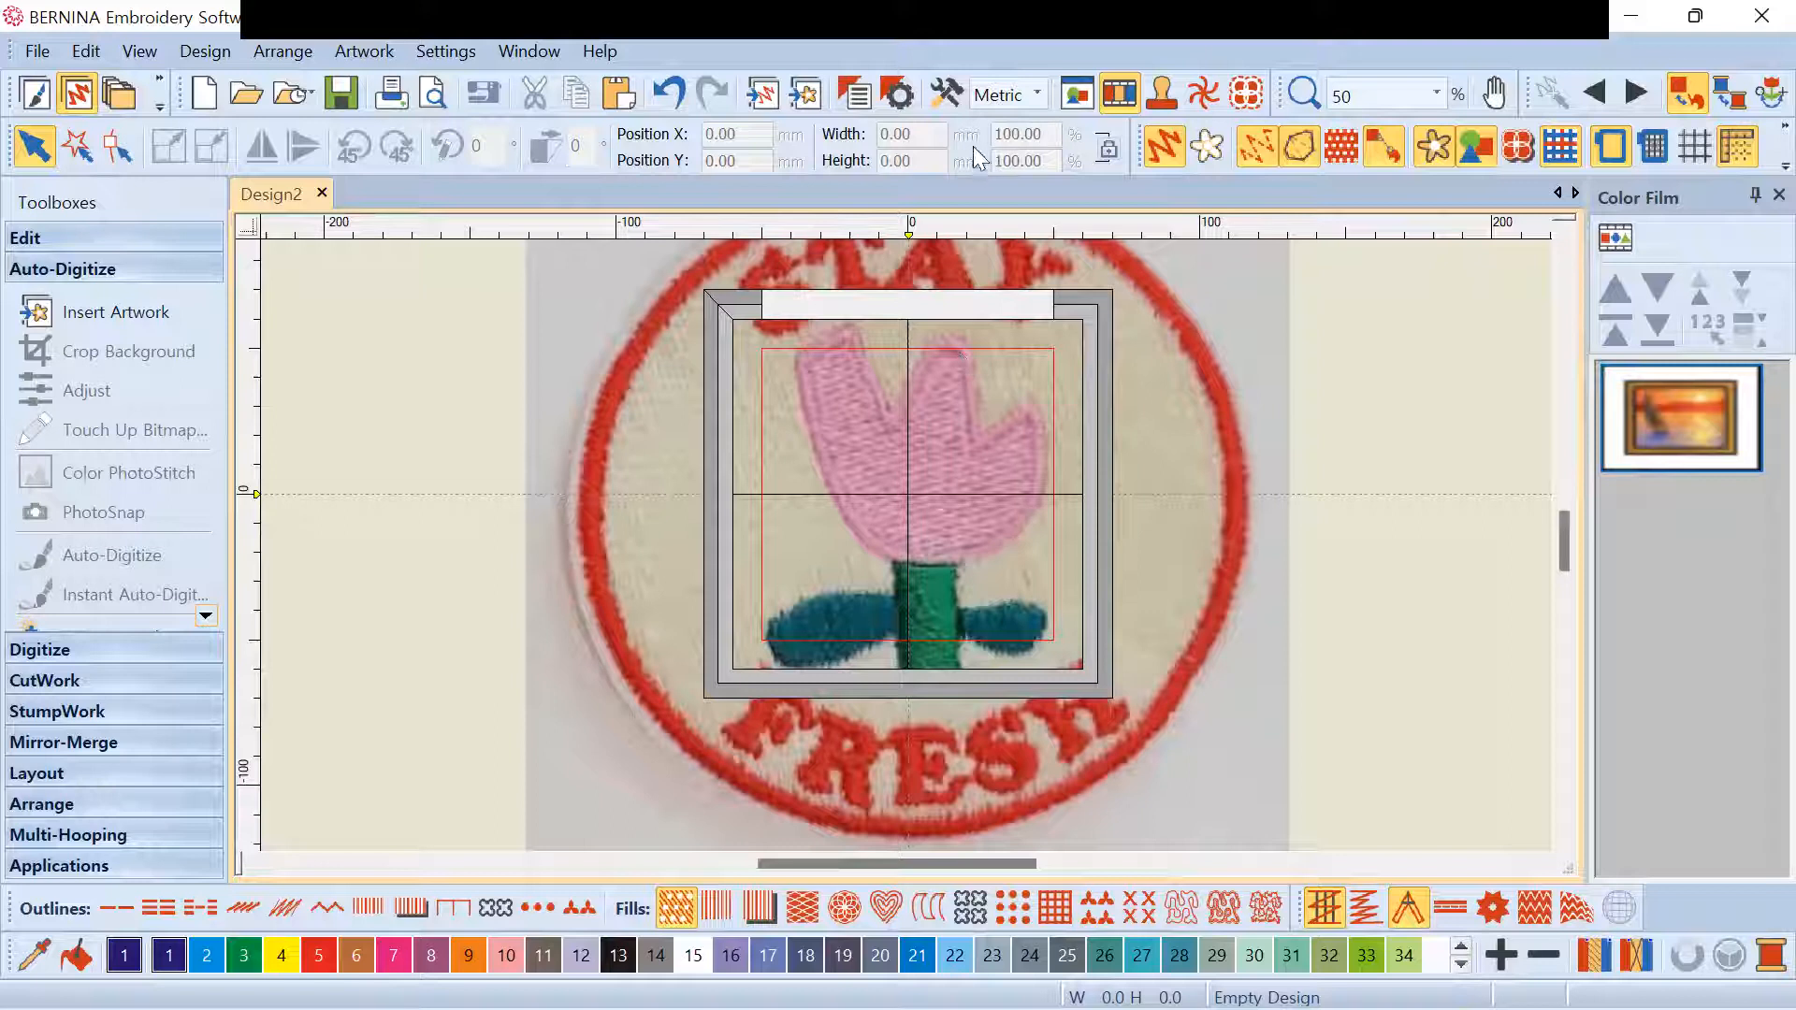
Open the Machine & Hoop options, keeping Brother Quattro 2 as the machine
left_click(948, 97)
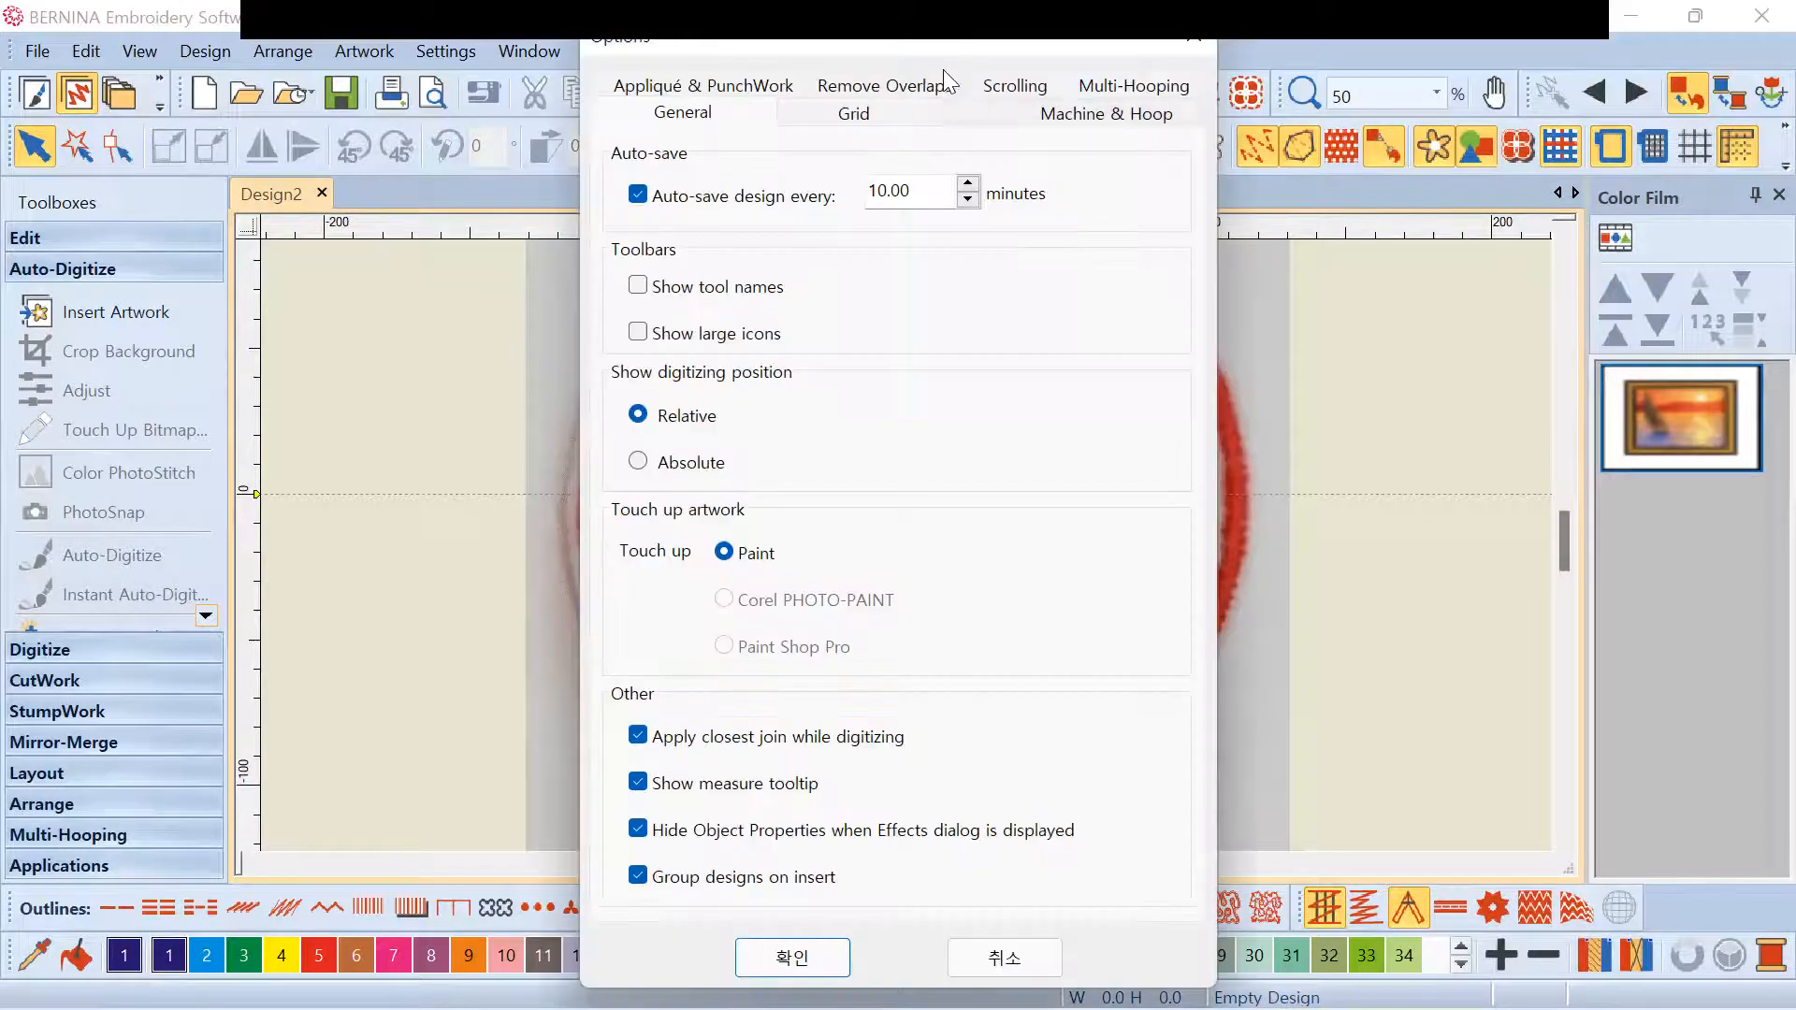
left_click(1195, 49)
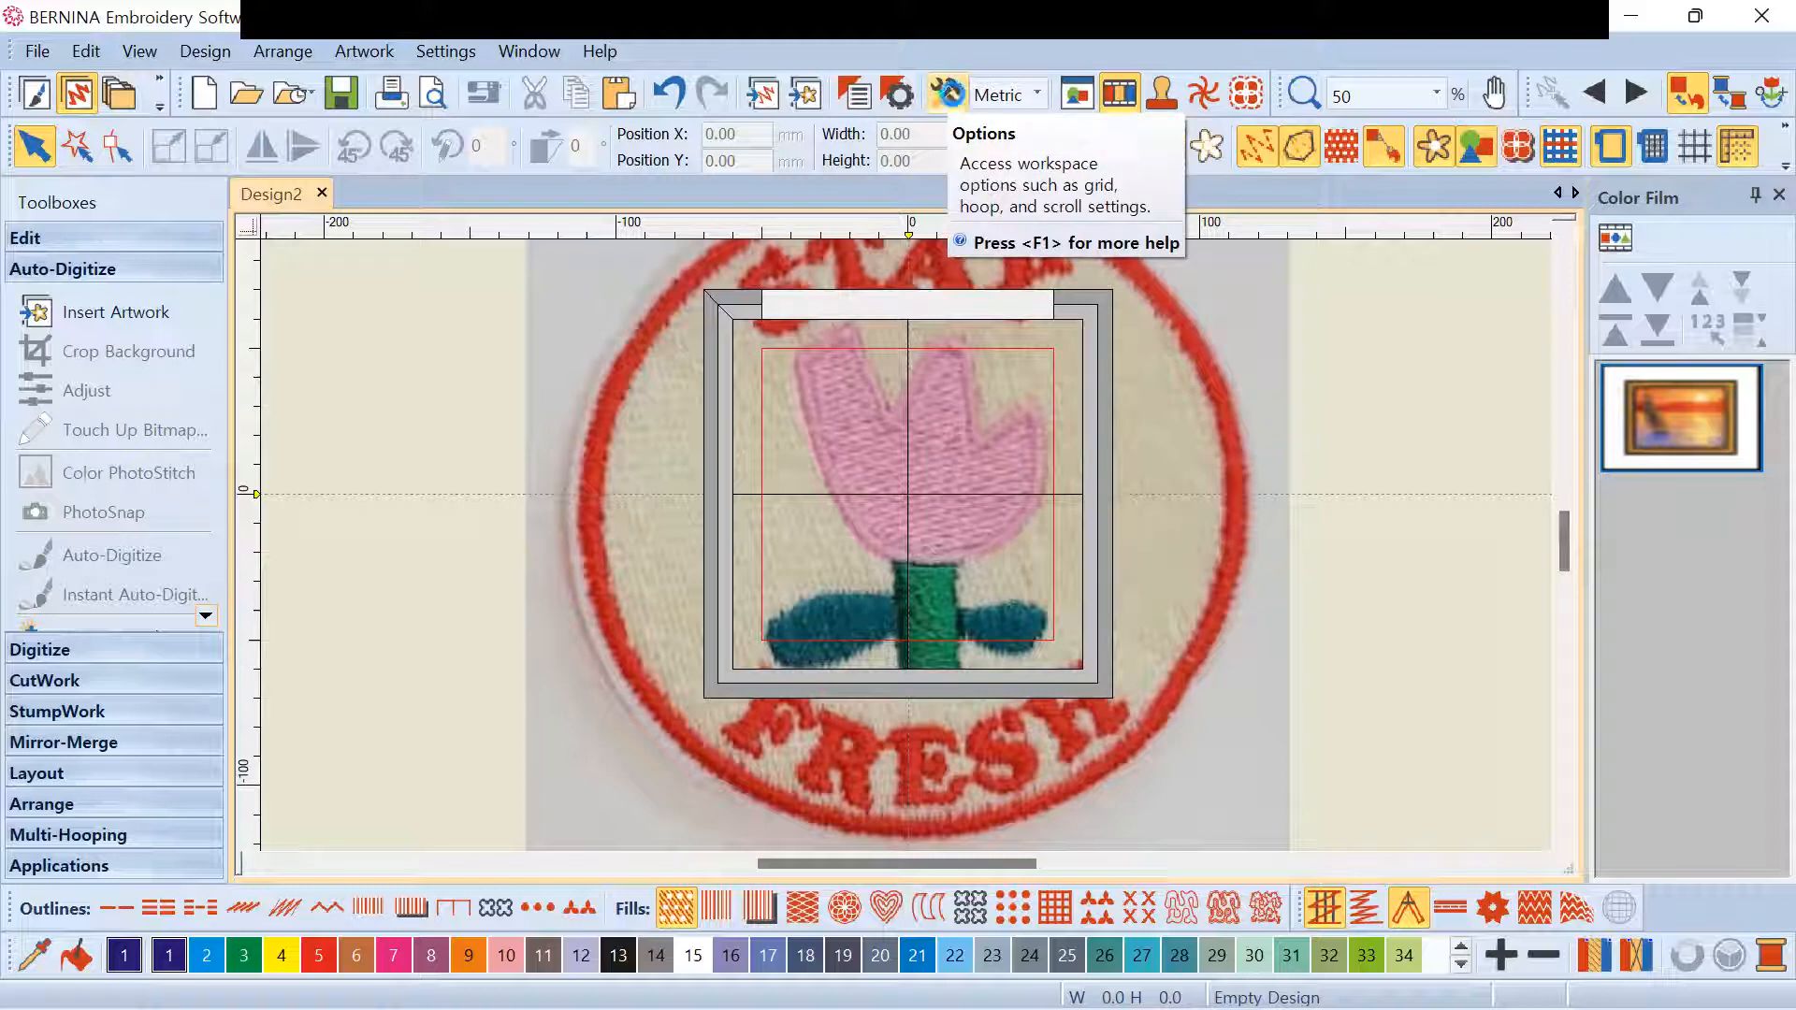
left_click(947, 93)
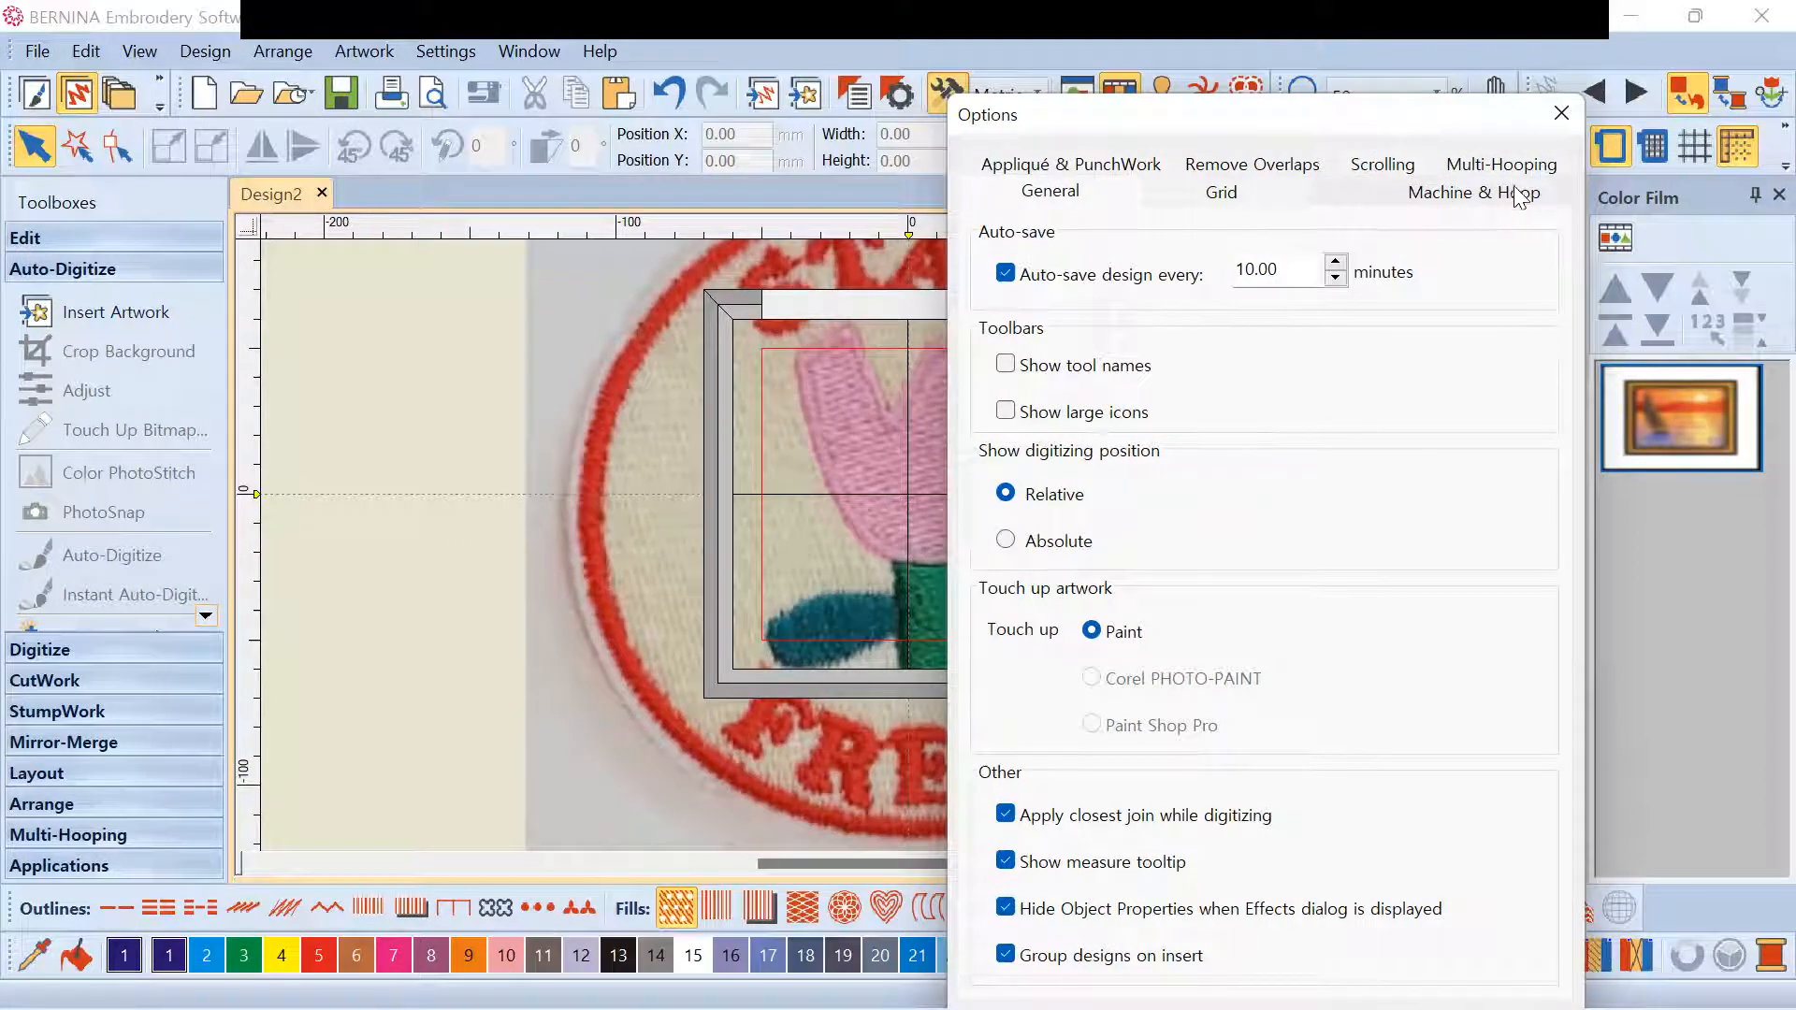
left_click(1440, 194)
left_click(1207, 302)
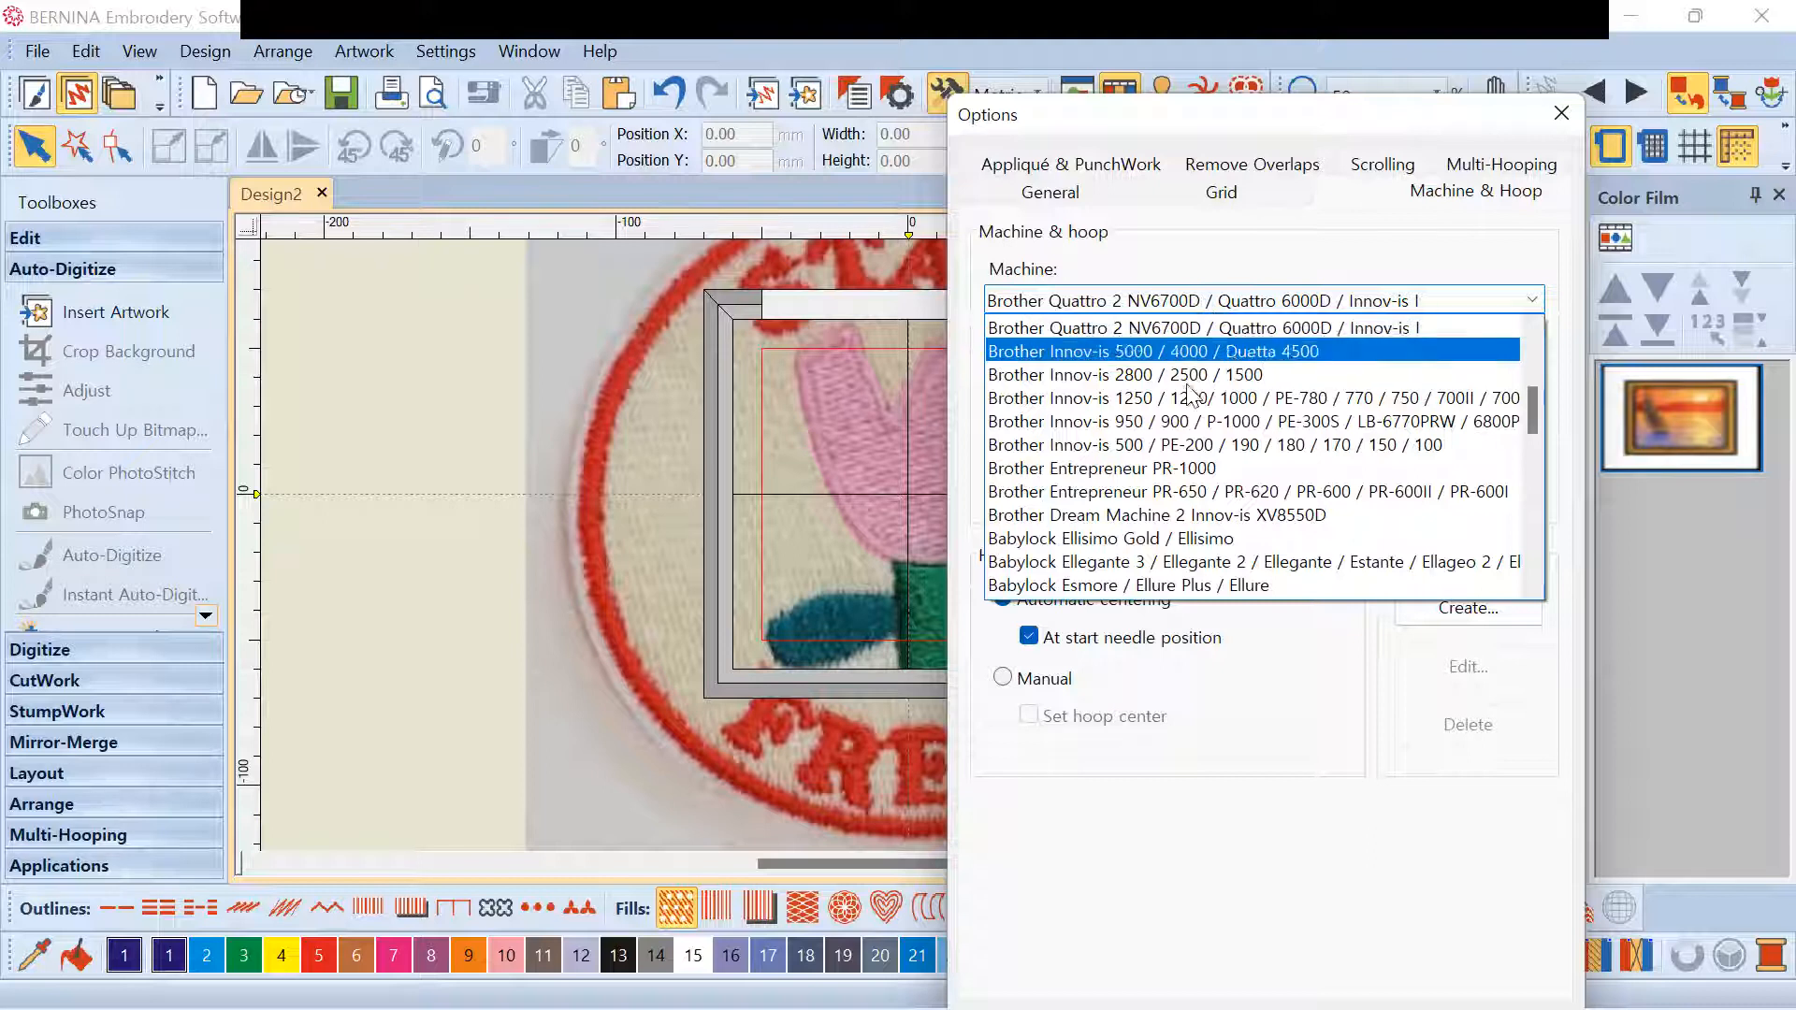
left_click(1212, 329)
left_click(1134, 303)
left_click(1135, 301)
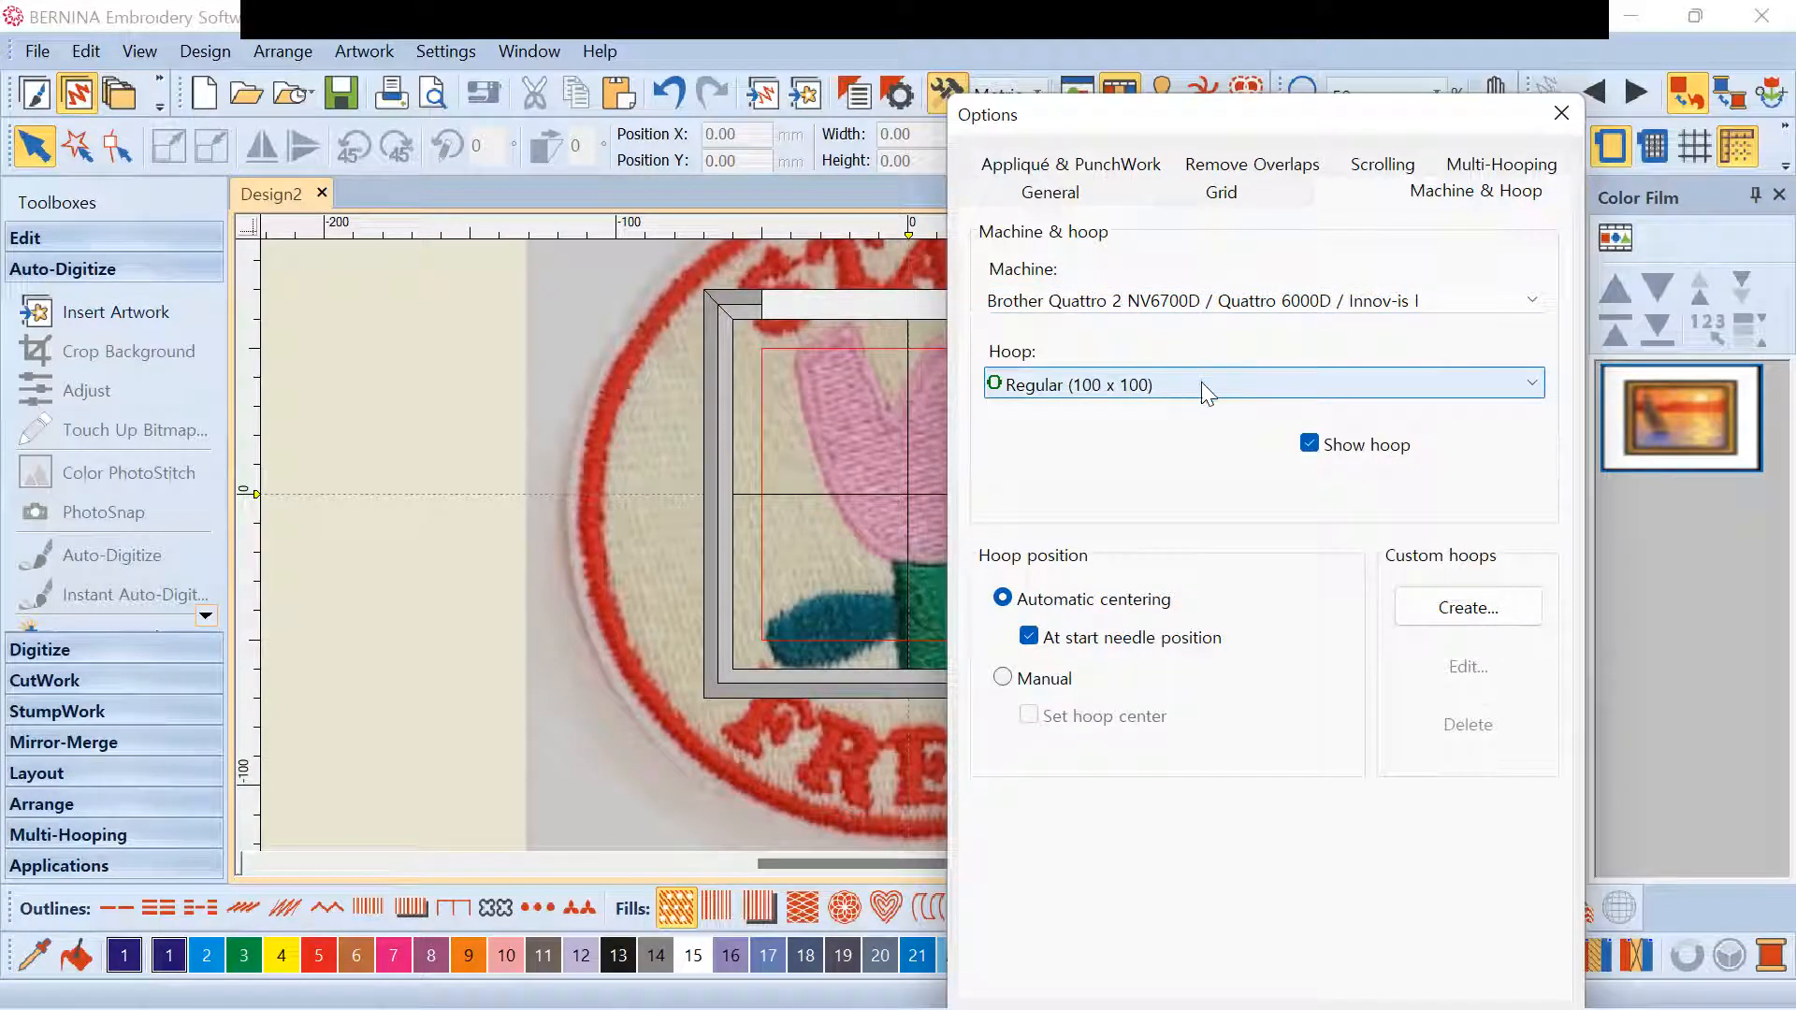
Choose the Extra Large (160 x 260) hoop in the Hoop list
left_click(1231, 384)
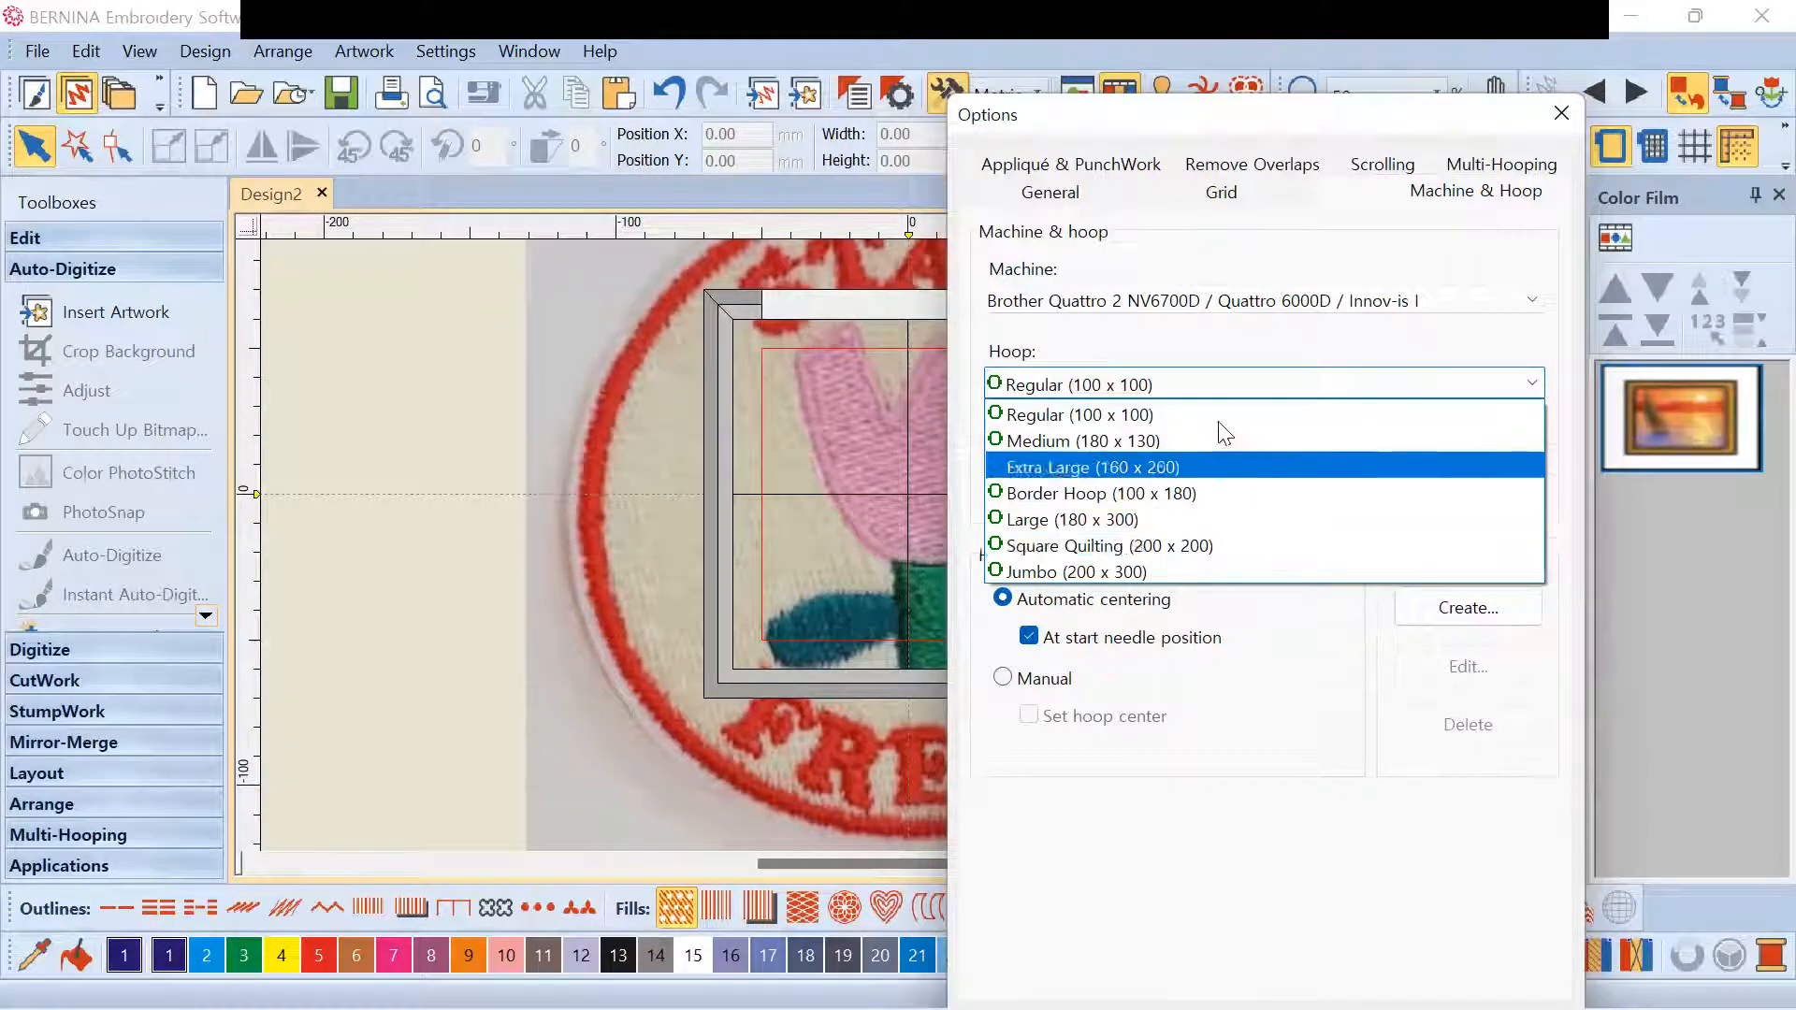
left_click(1139, 413)
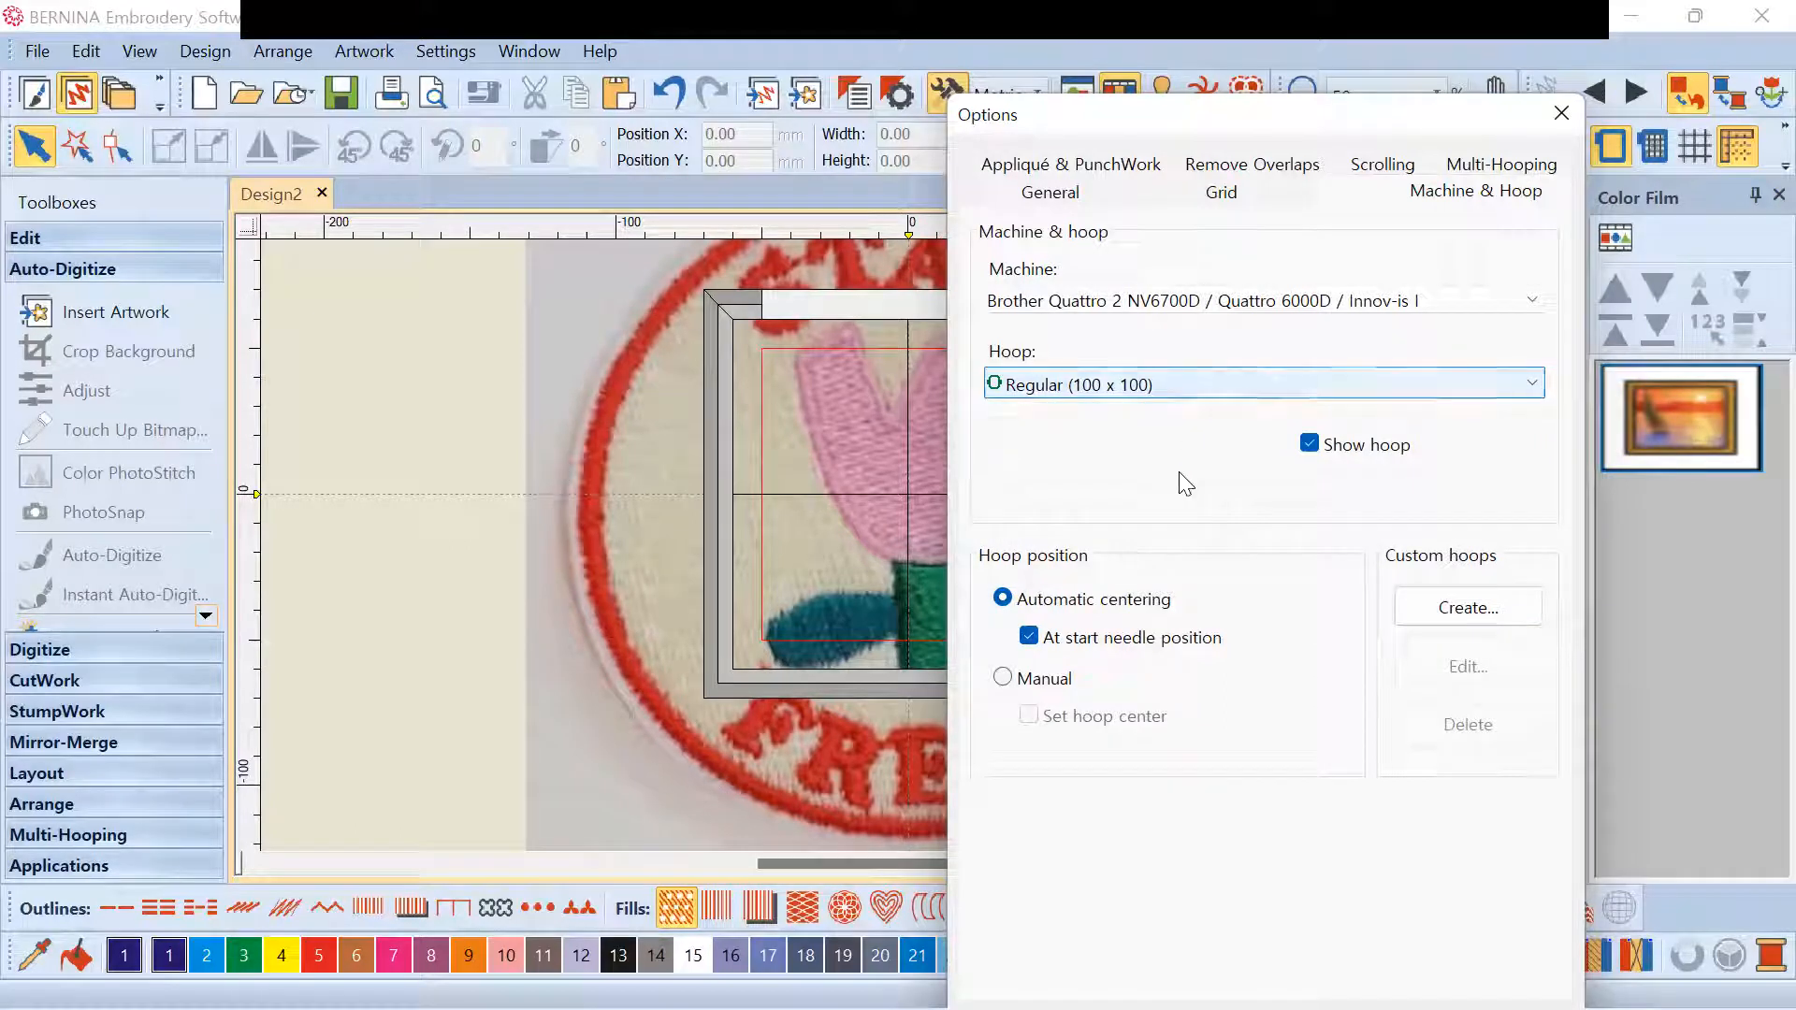
left_click(1146, 388)
left_click(1165, 436)
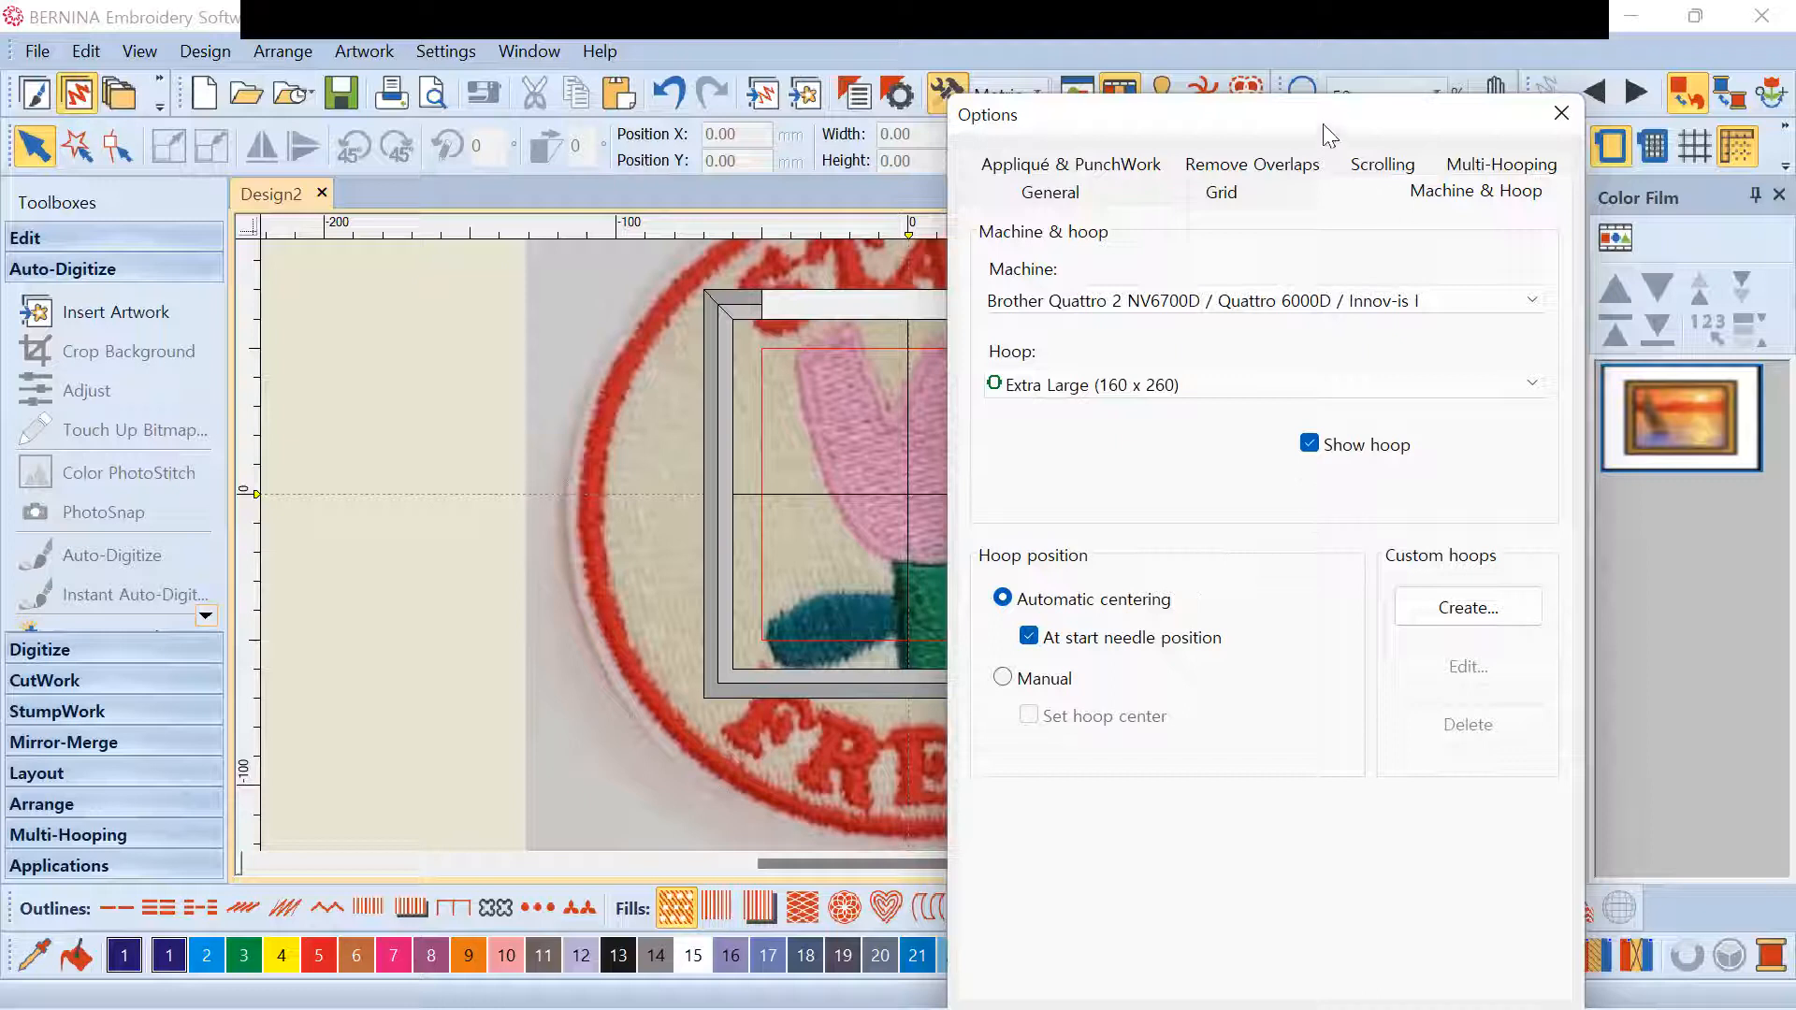
left_click_drag(1339, 117, 1425, 25)
Apply the Extra Large hoop, then switch the hoop to Regular (100 x 100) and confirm
left_click(1216, 937)
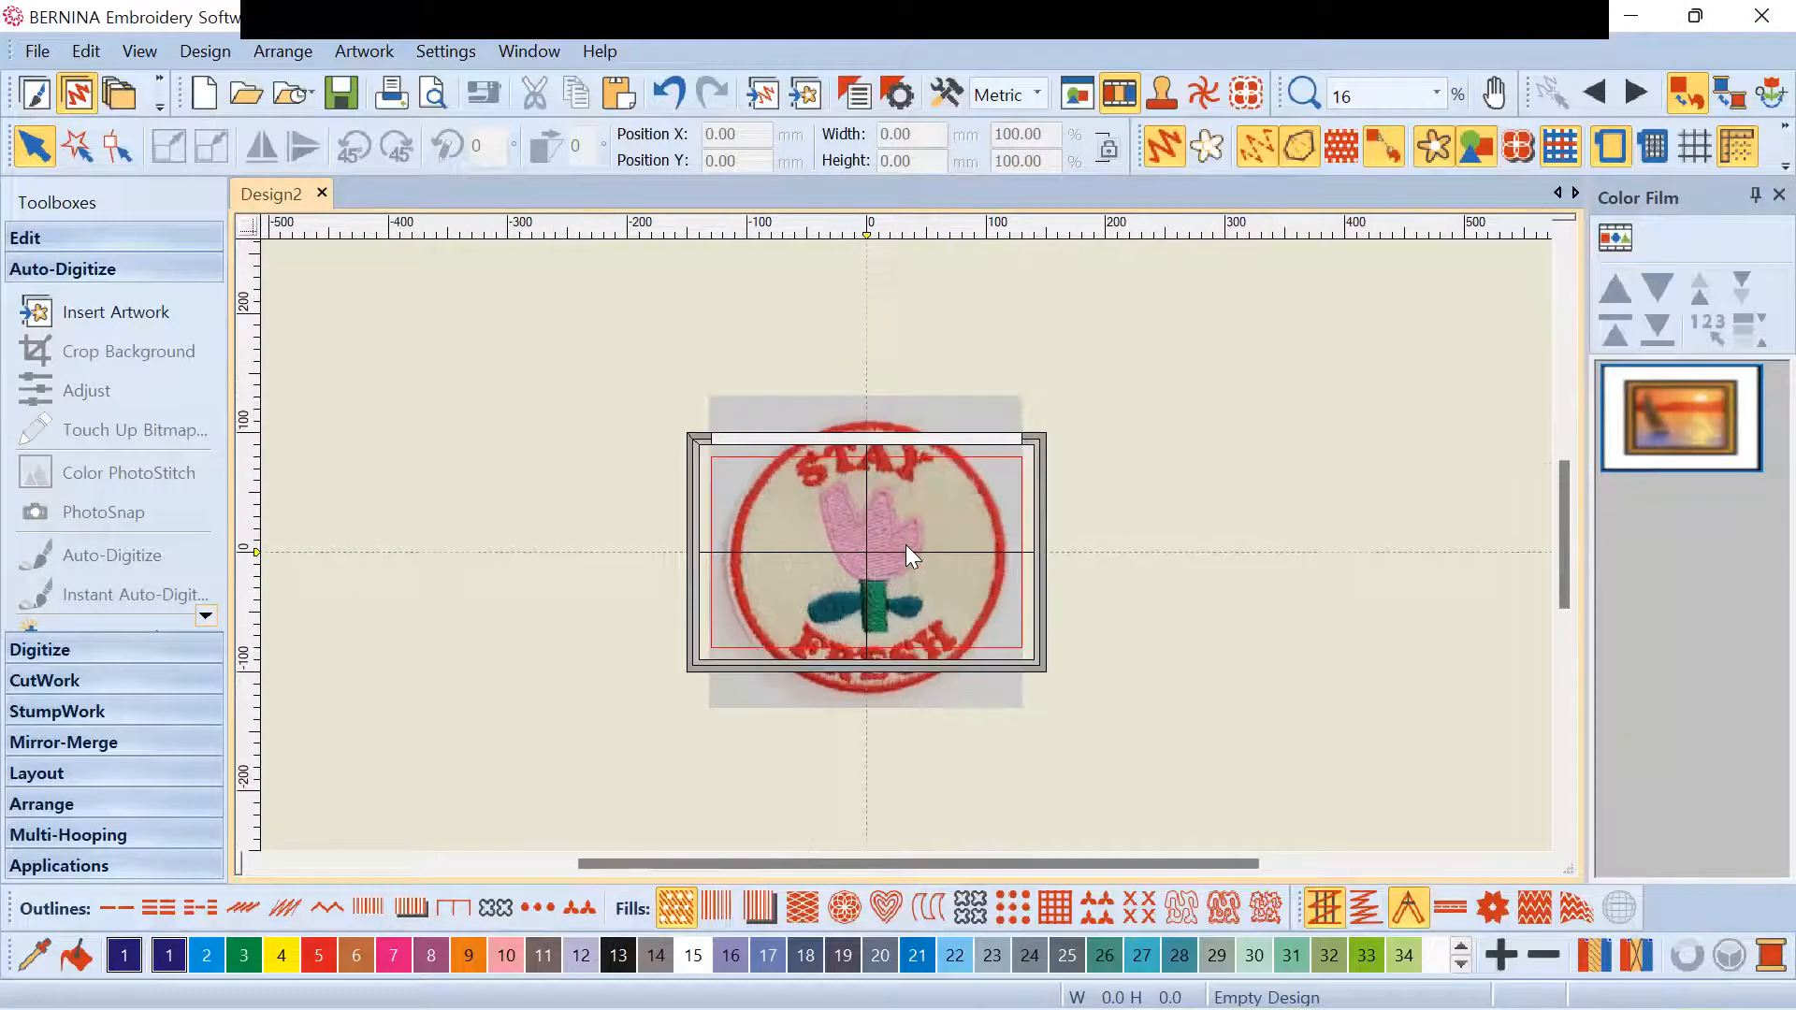
left_click(947, 93)
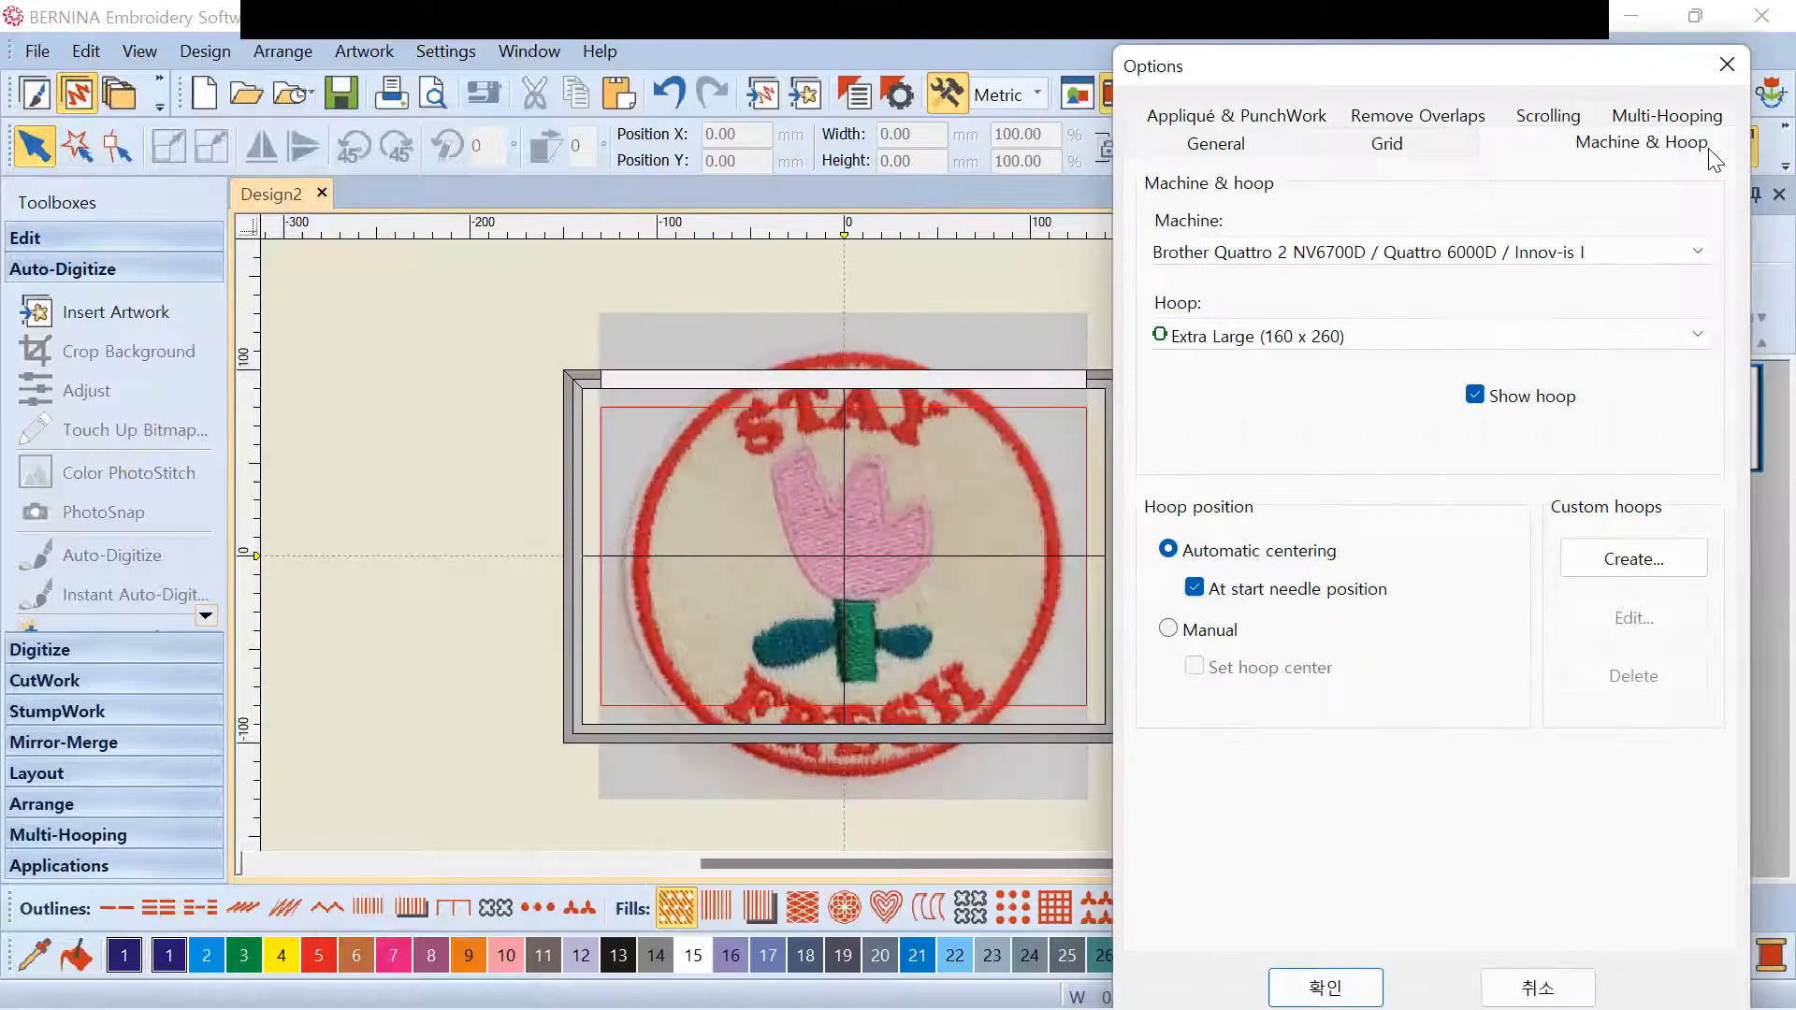
left_click(1464, 252)
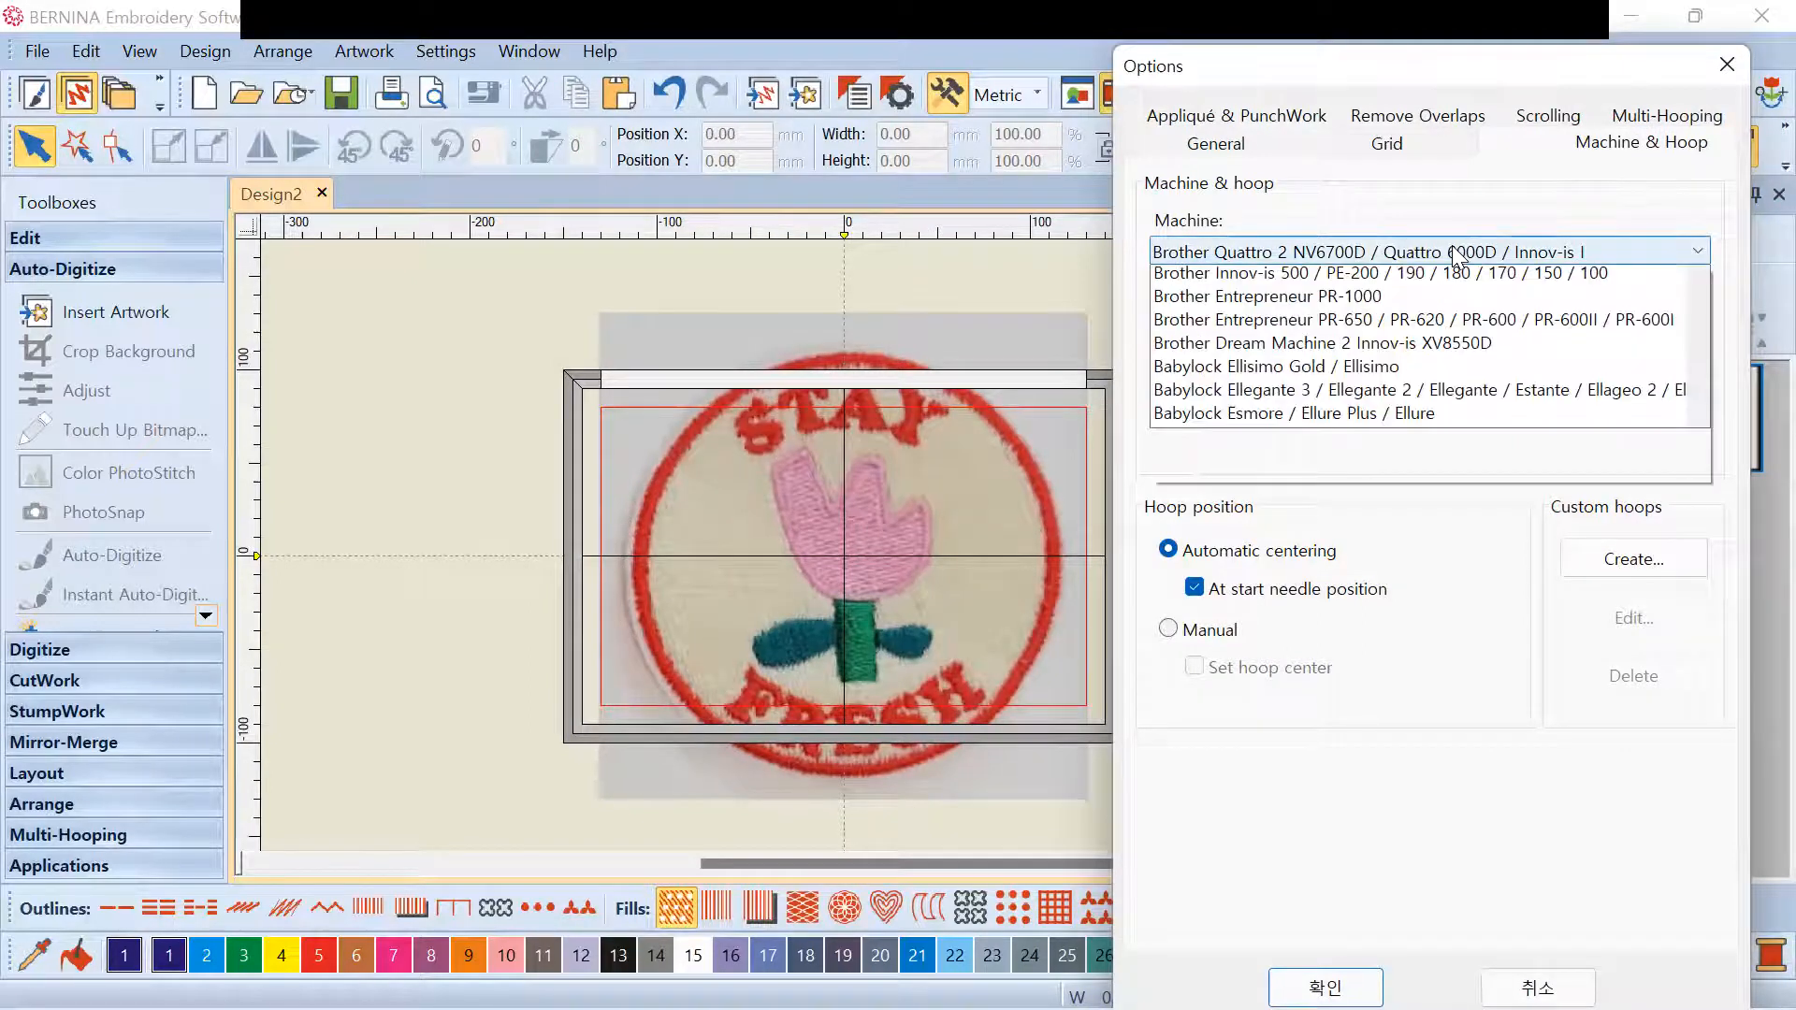
left_click(1452, 250)
left_click(1376, 335)
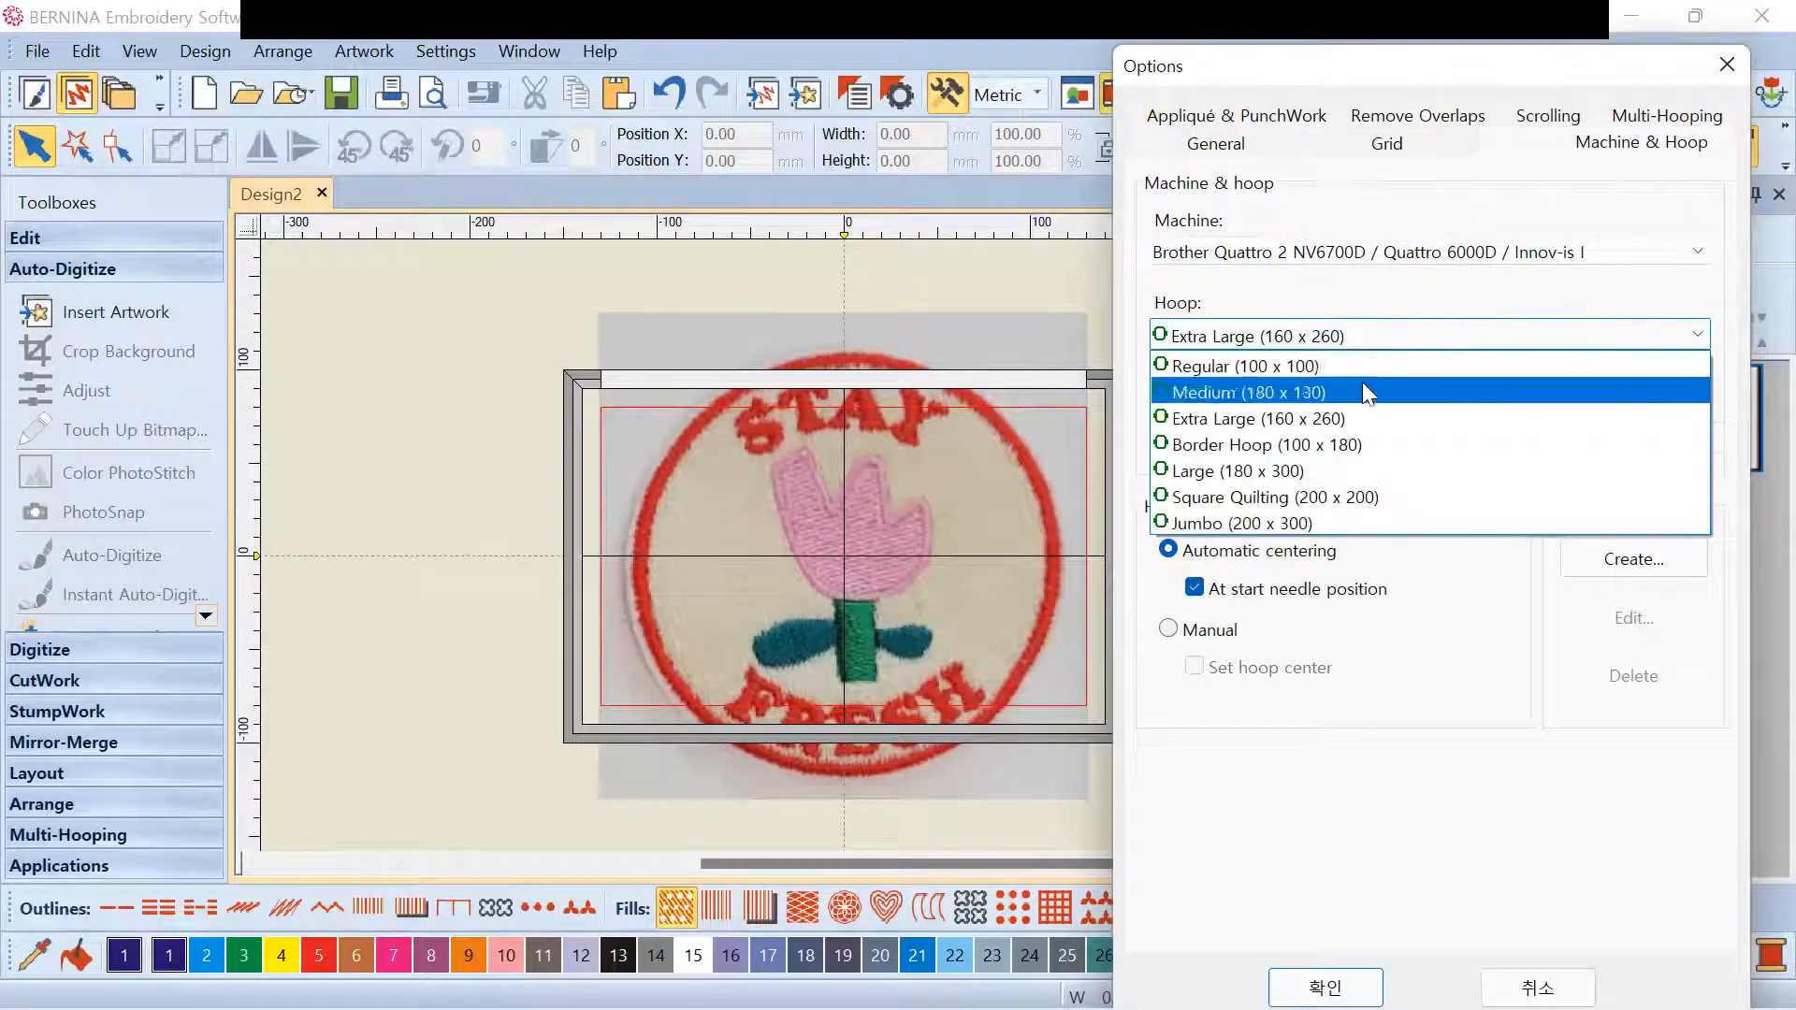
left_click(1363, 364)
left_click(1356, 987)
Zoom the canvas in and out around the Regular hoop and the tulip patch photo
scroll(906, 544, "up", 1)
scroll(906, 545, "down", 6)
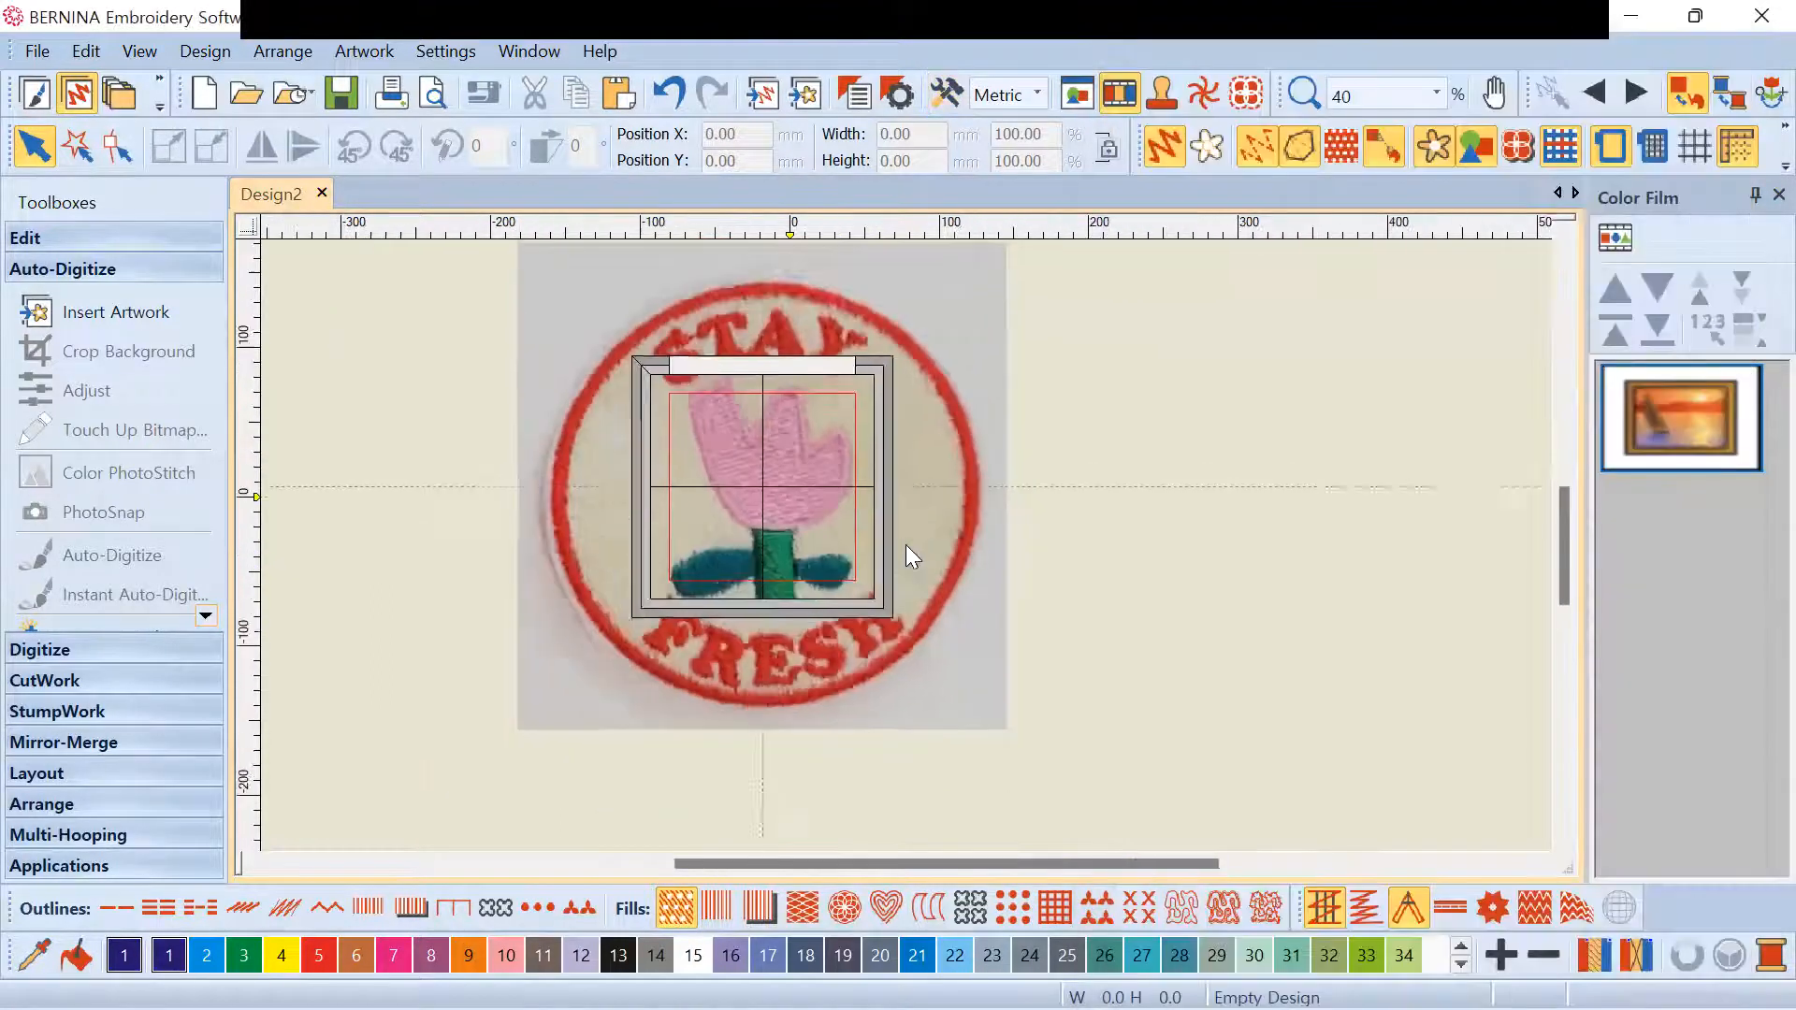
scroll(906, 544, "up", 4)
scroll(906, 544, "down", 2)
scroll(906, 544, "up", 2)
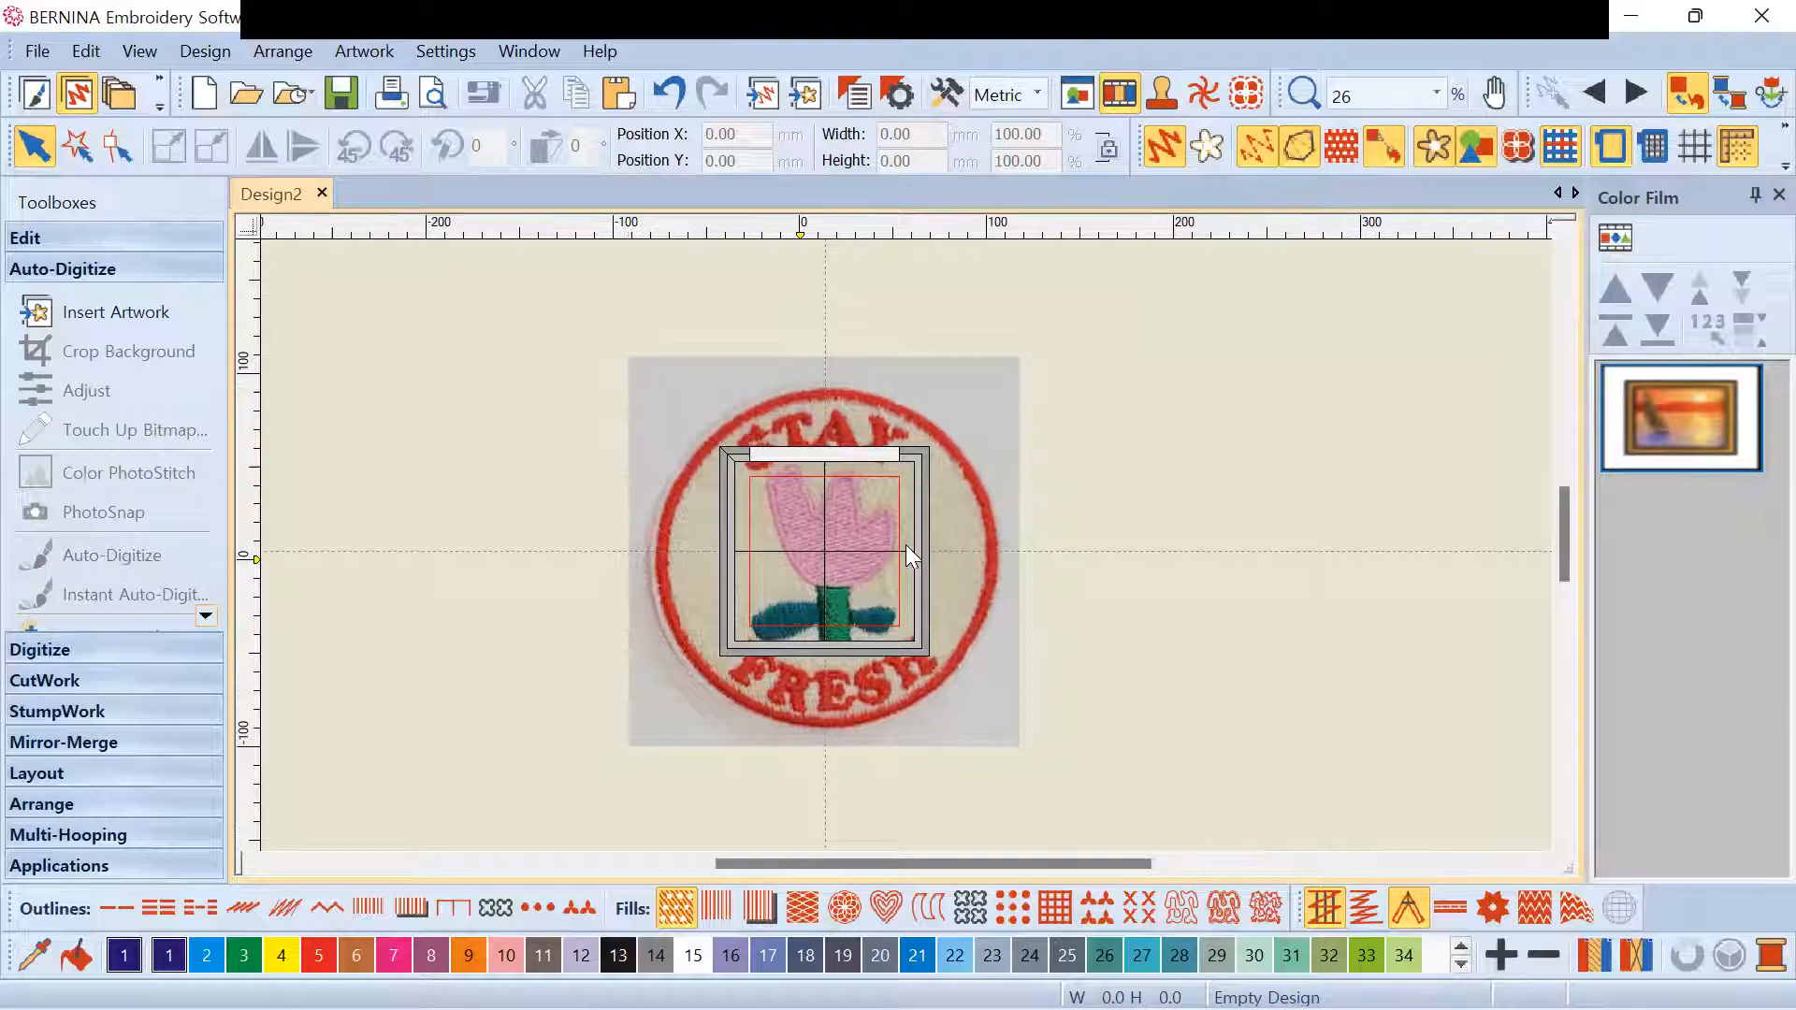
scroll(906, 545, "down", 1)
scroll(906, 544, "up", 2)
scroll(968, 543, "up", 1)
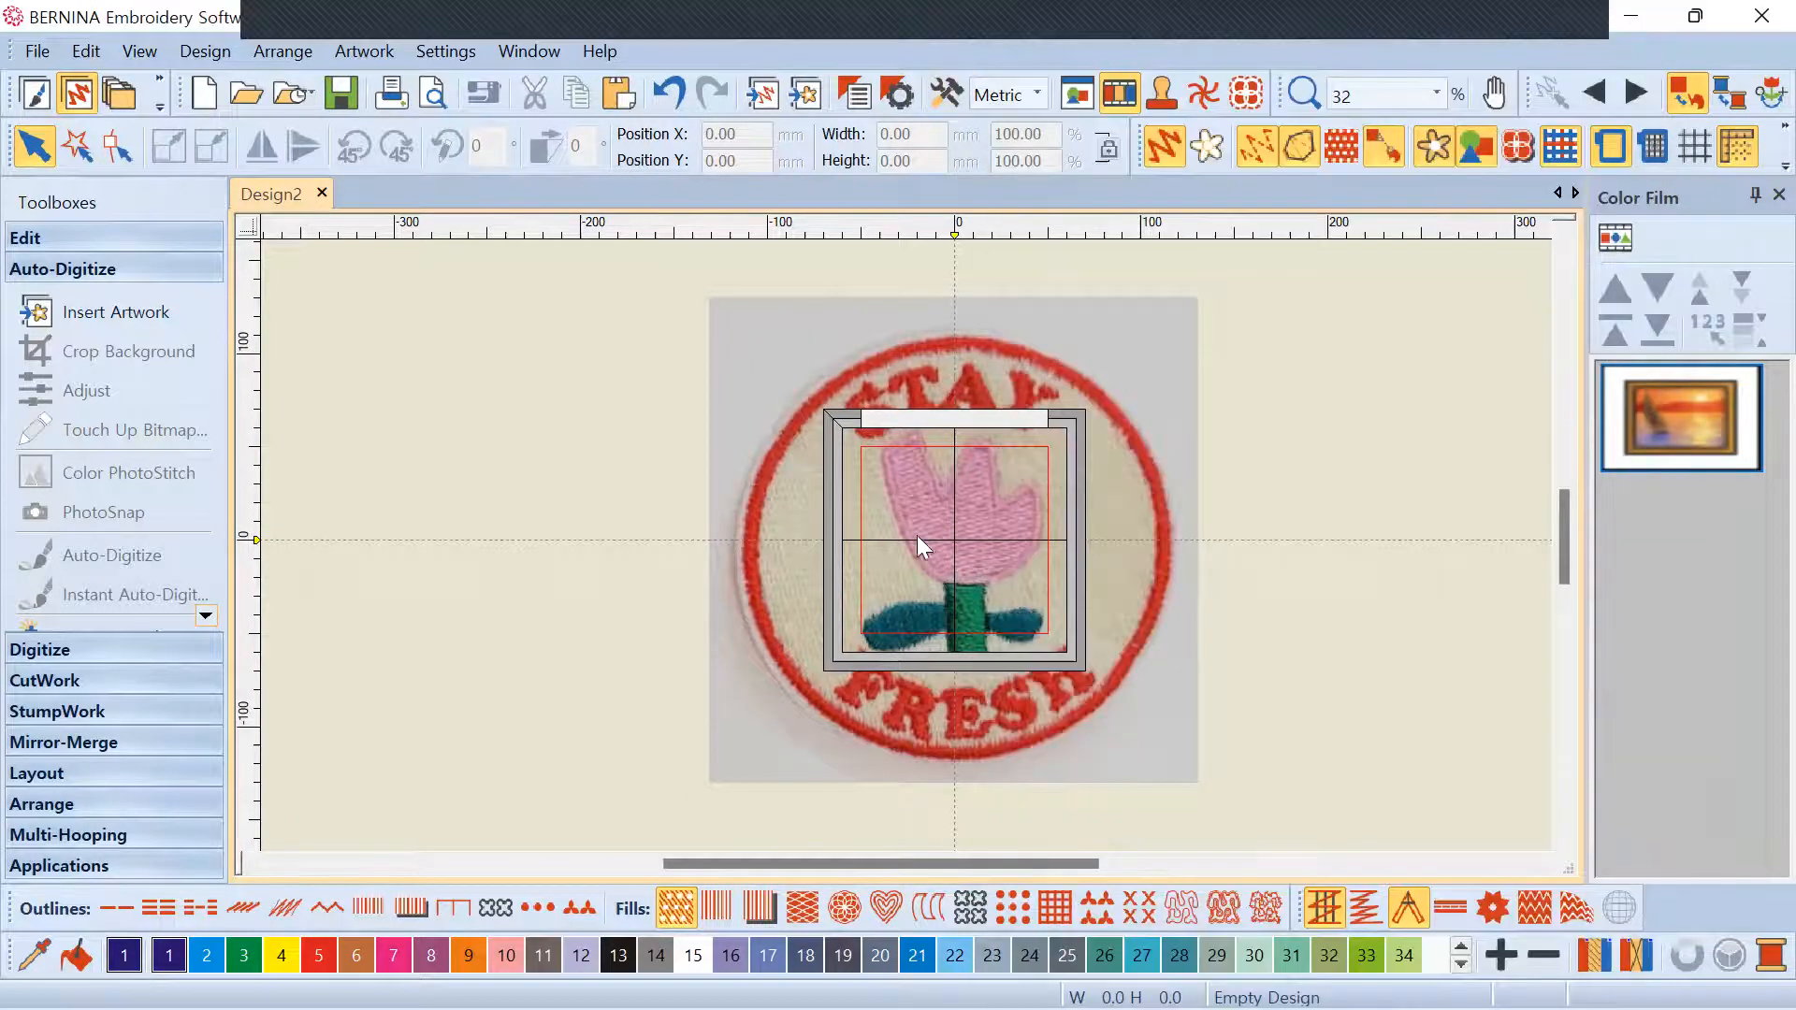
scroll(879, 524, "down", 2)
scroll(905, 545, "up", 2)
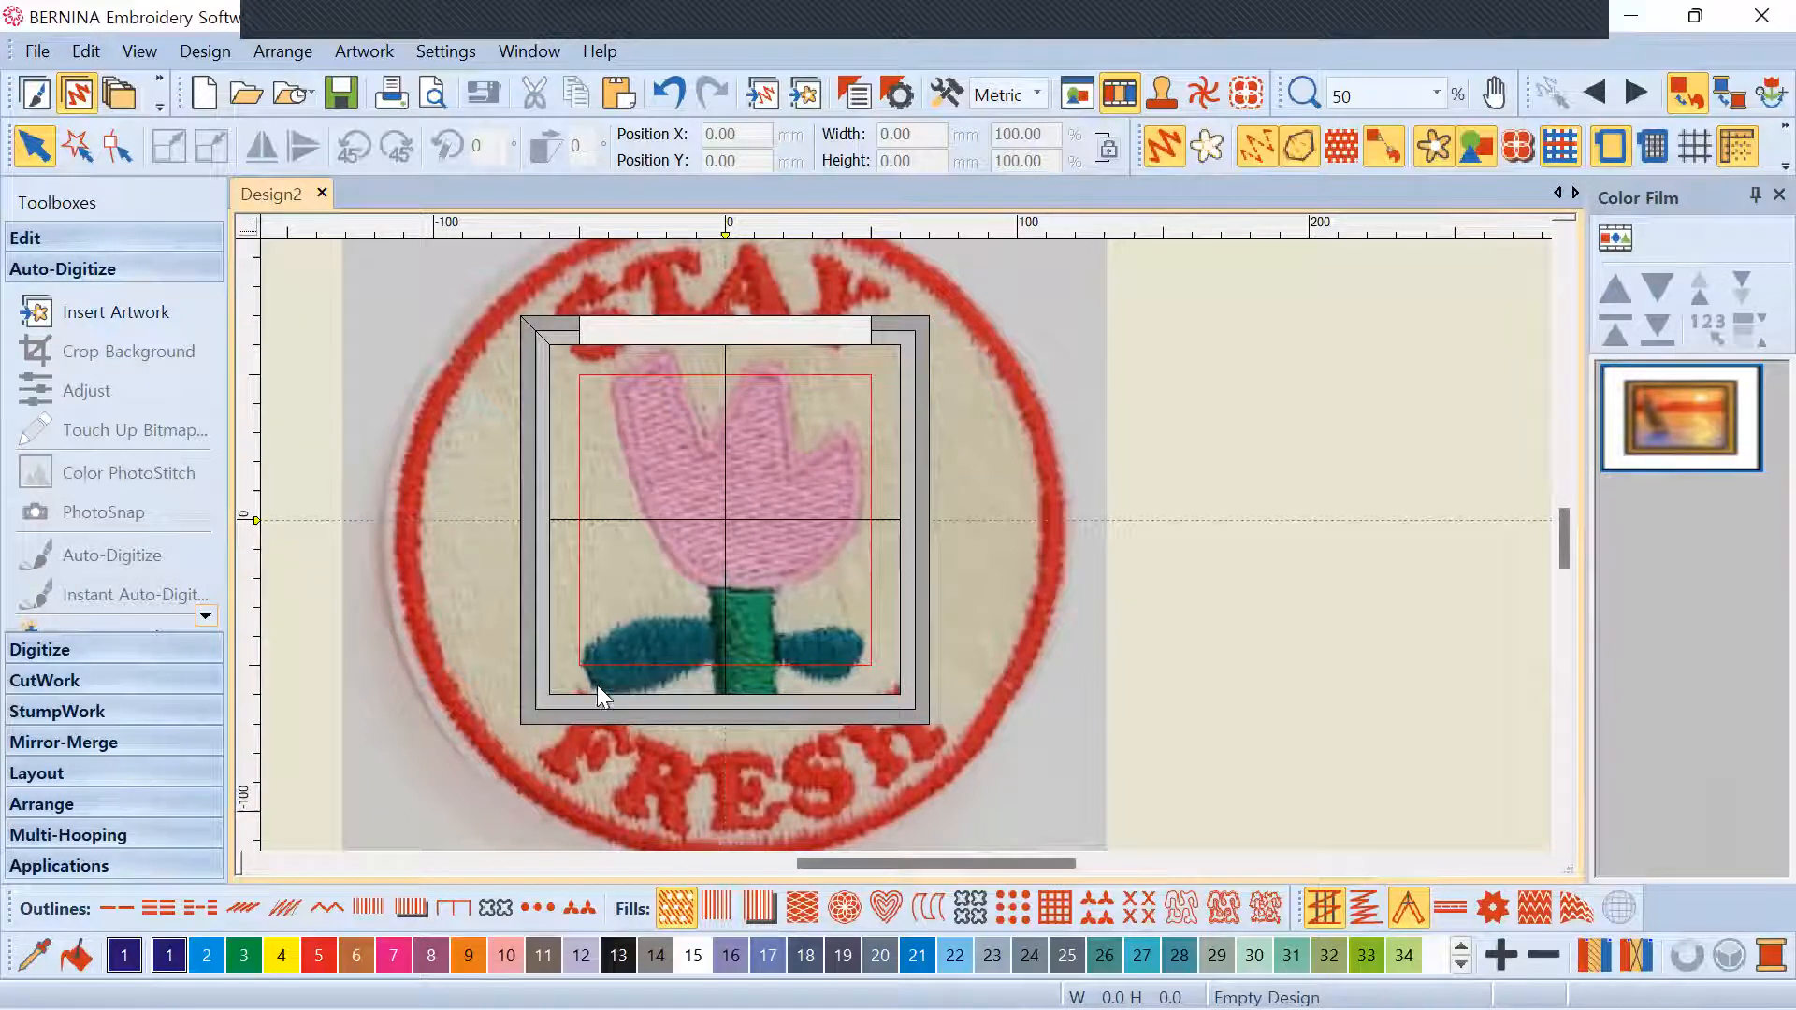
scroll(913, 548, "down", 3)
scroll(907, 544, "up", 2)
scroll(906, 544, "down", 1)
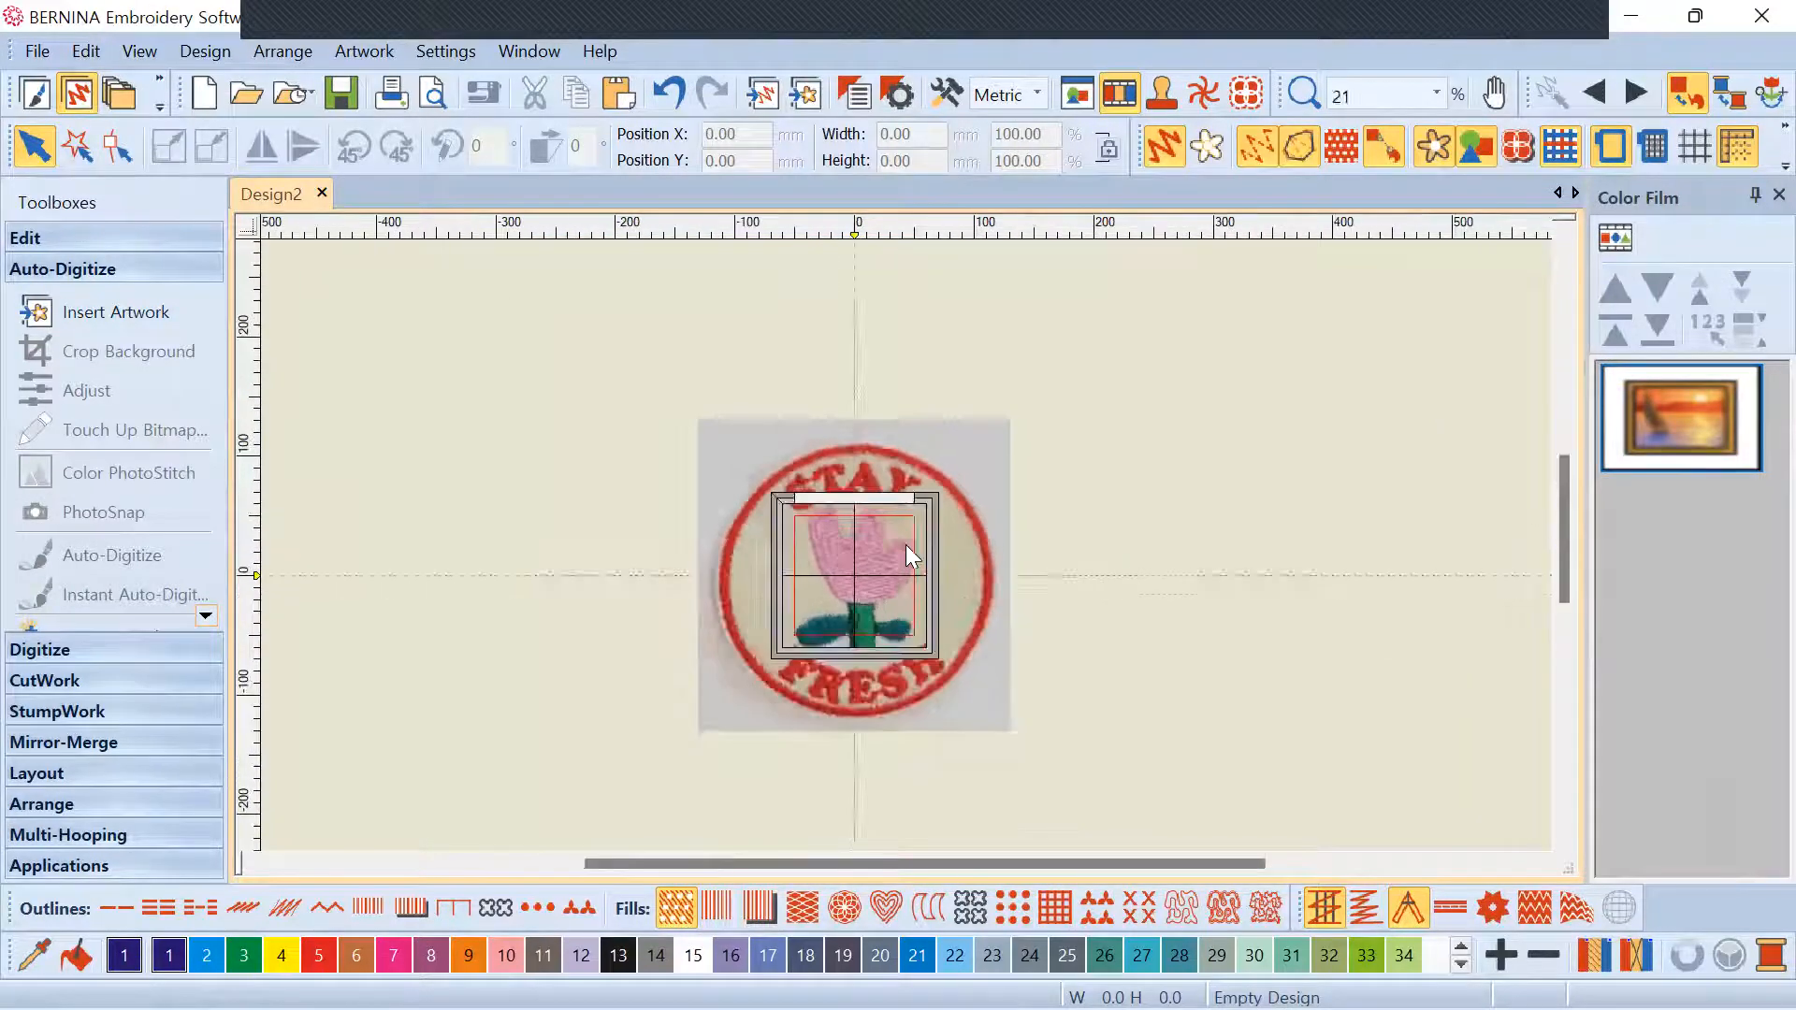
scroll(906, 544, "up", 2)
Resize the selected patch photo to a width of 100 mm
left_click(1029, 434)
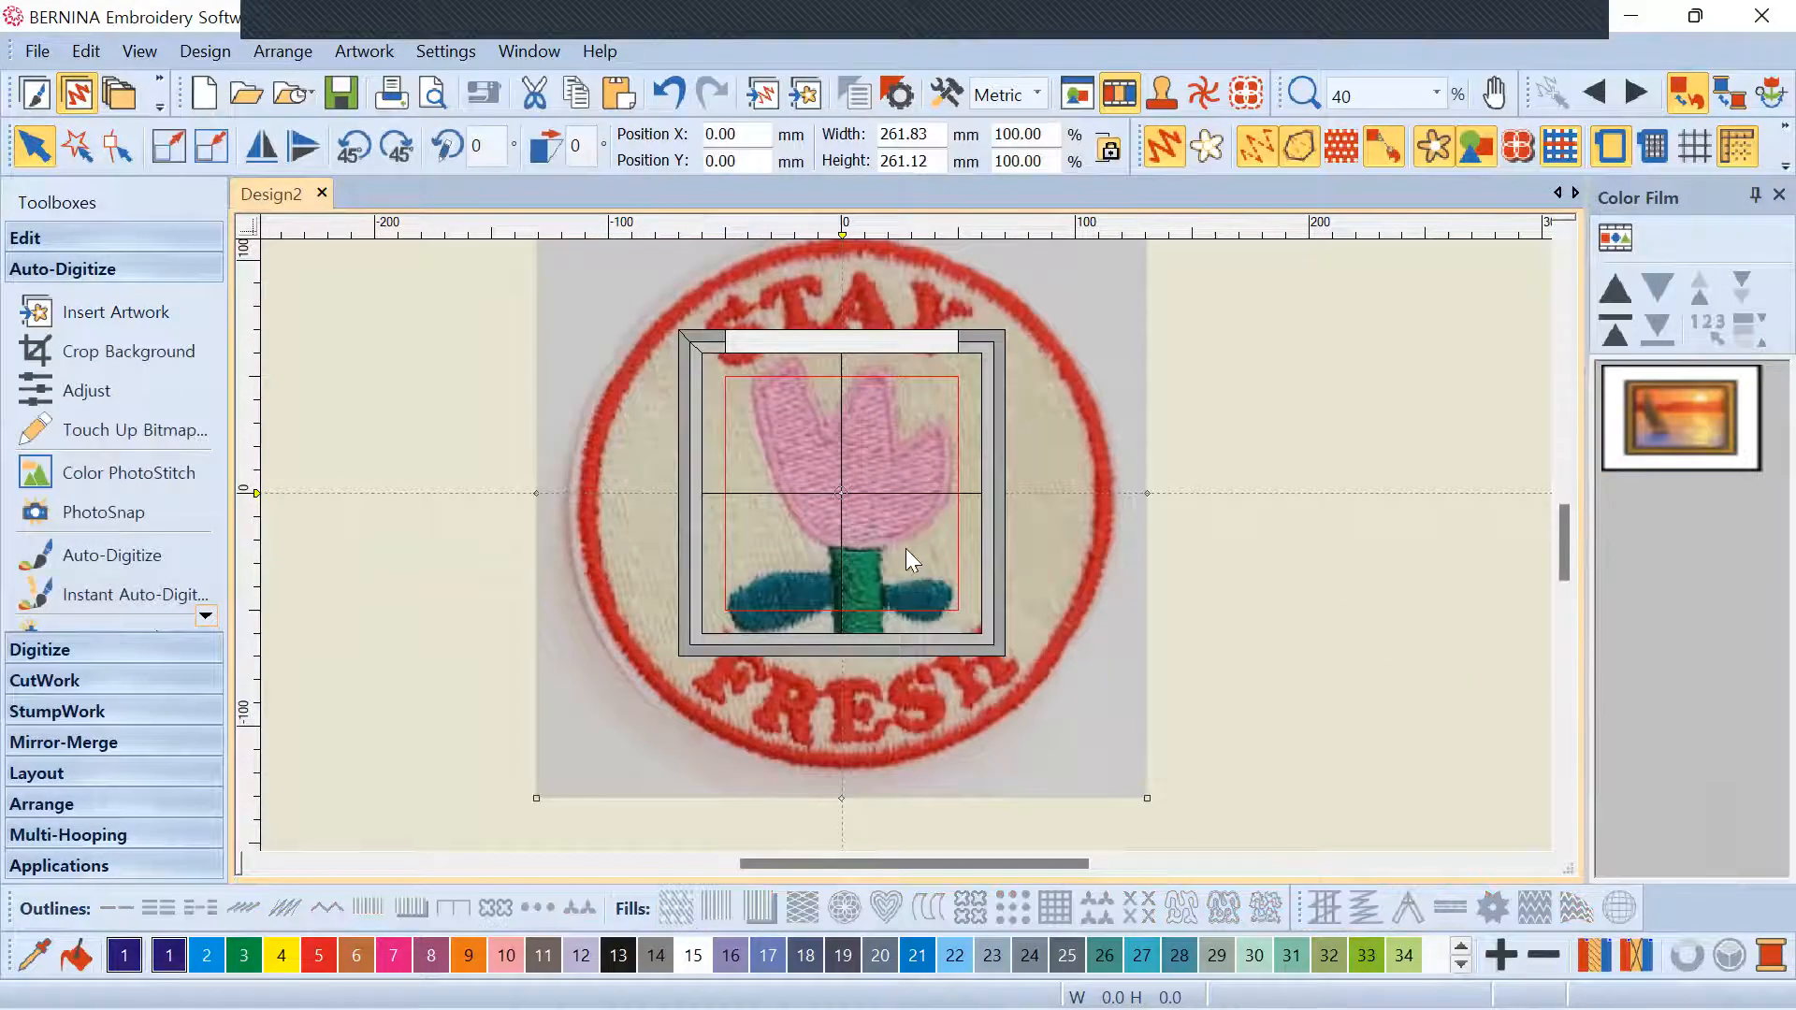
scroll(905, 548, "down", 1)
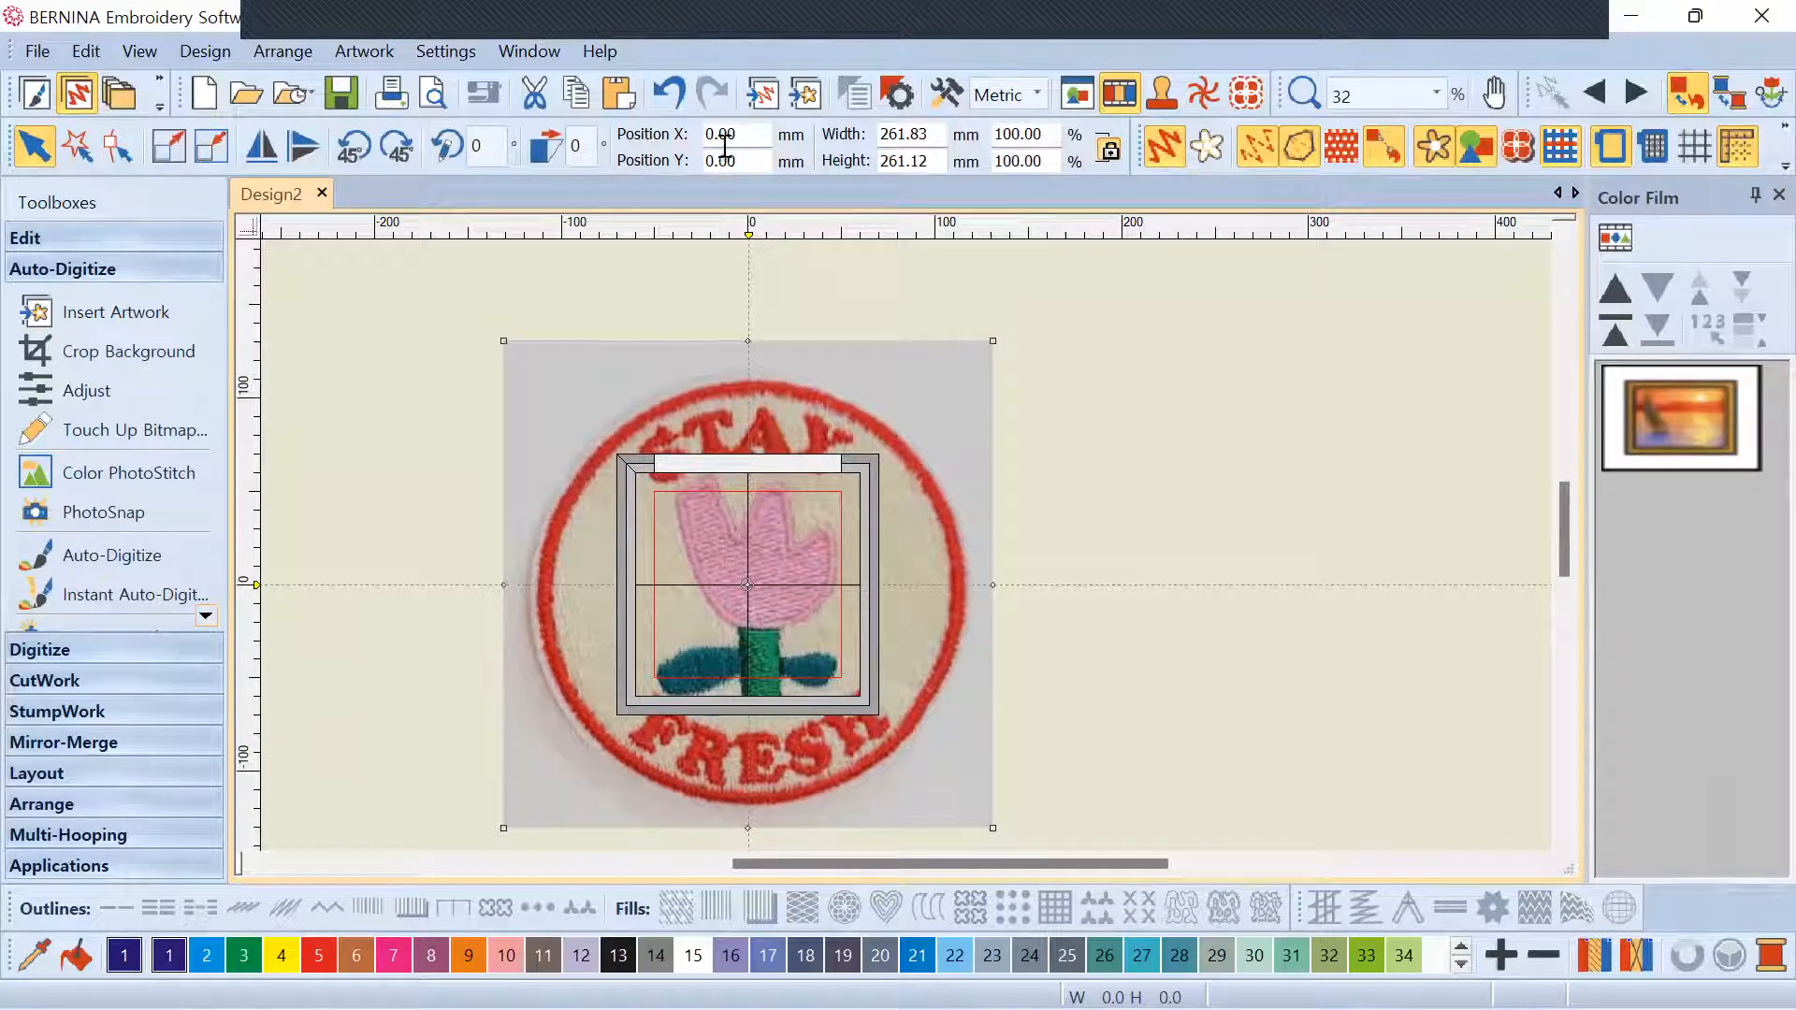
scroll(907, 568, "down", 6)
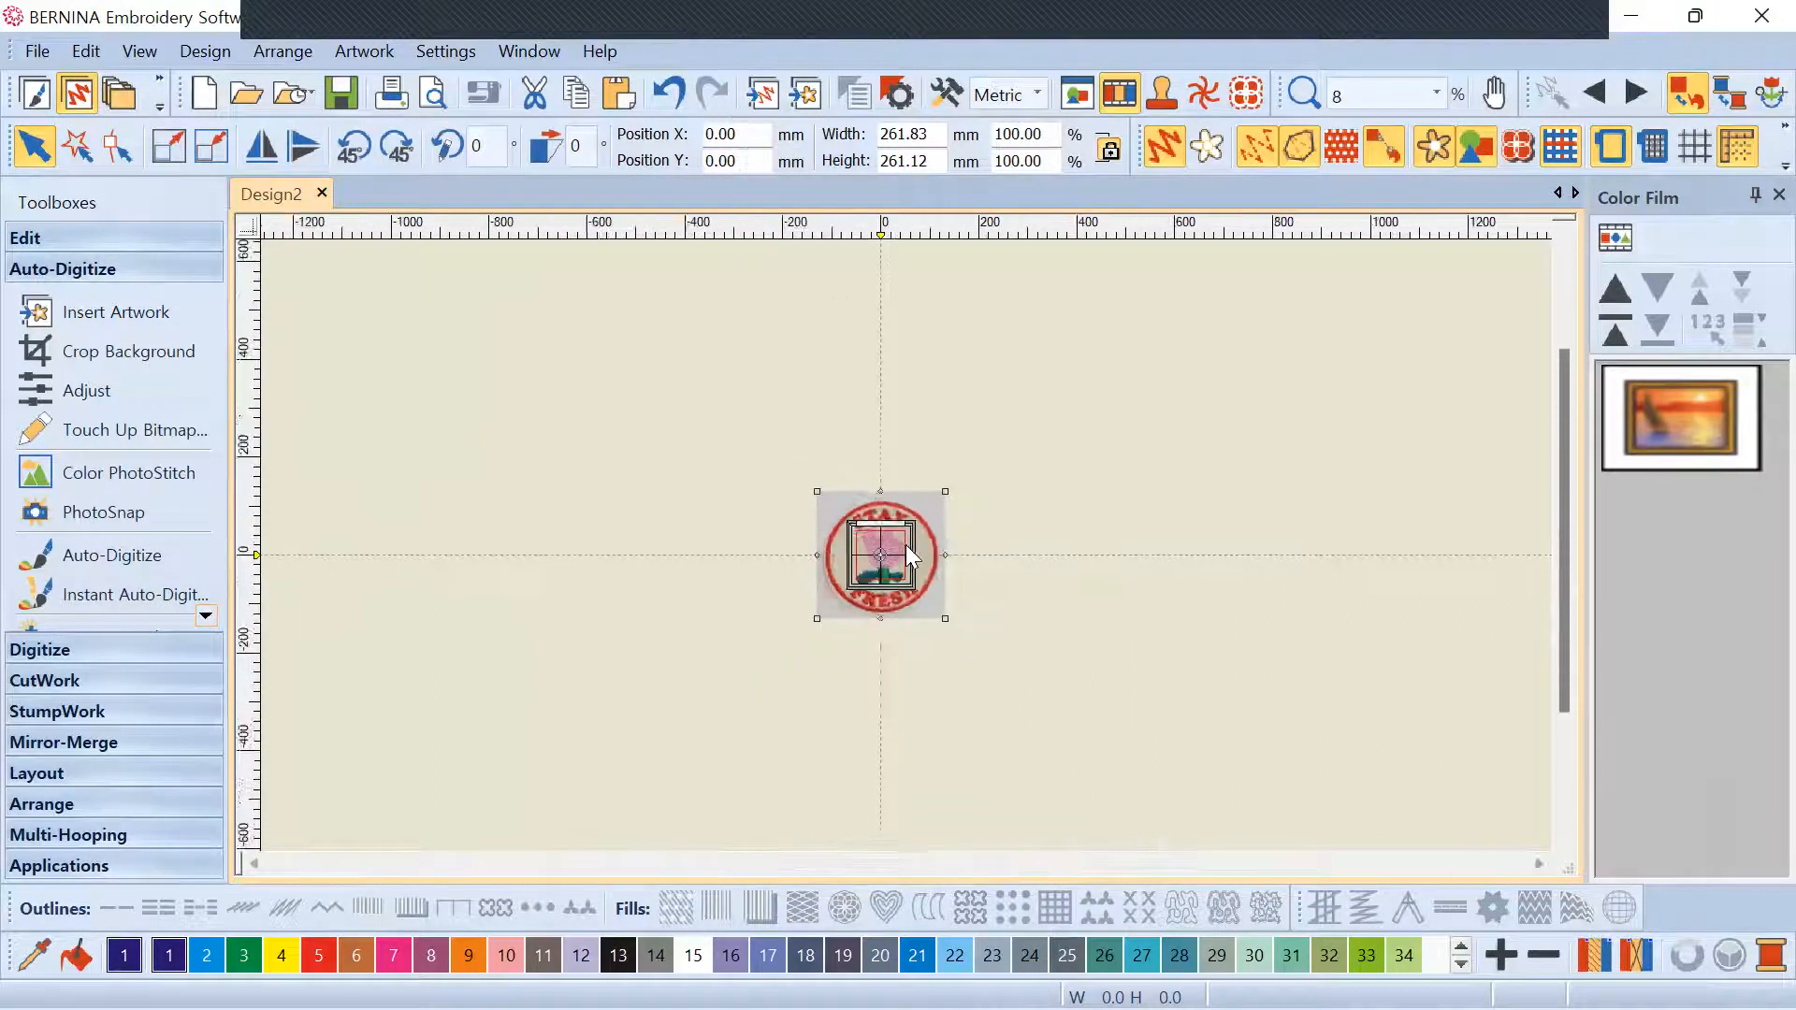
scroll(905, 544, "up", 6)
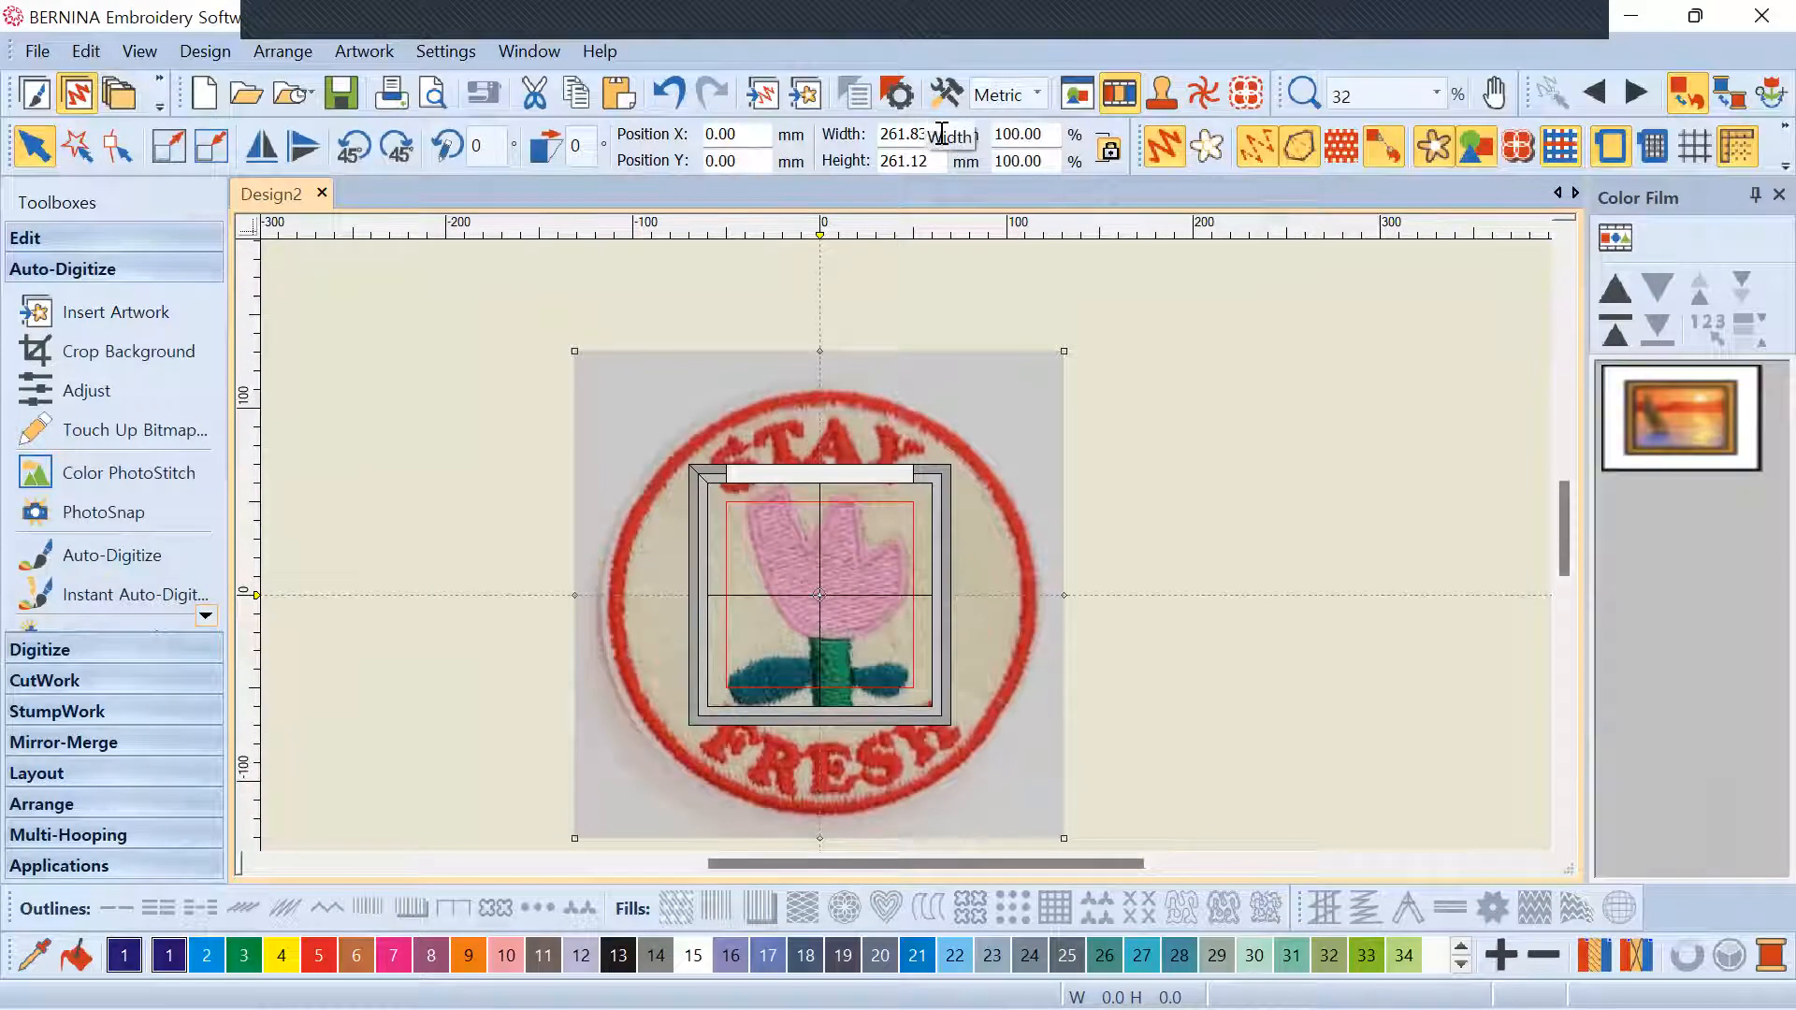
double_click(888, 134)
type("100")
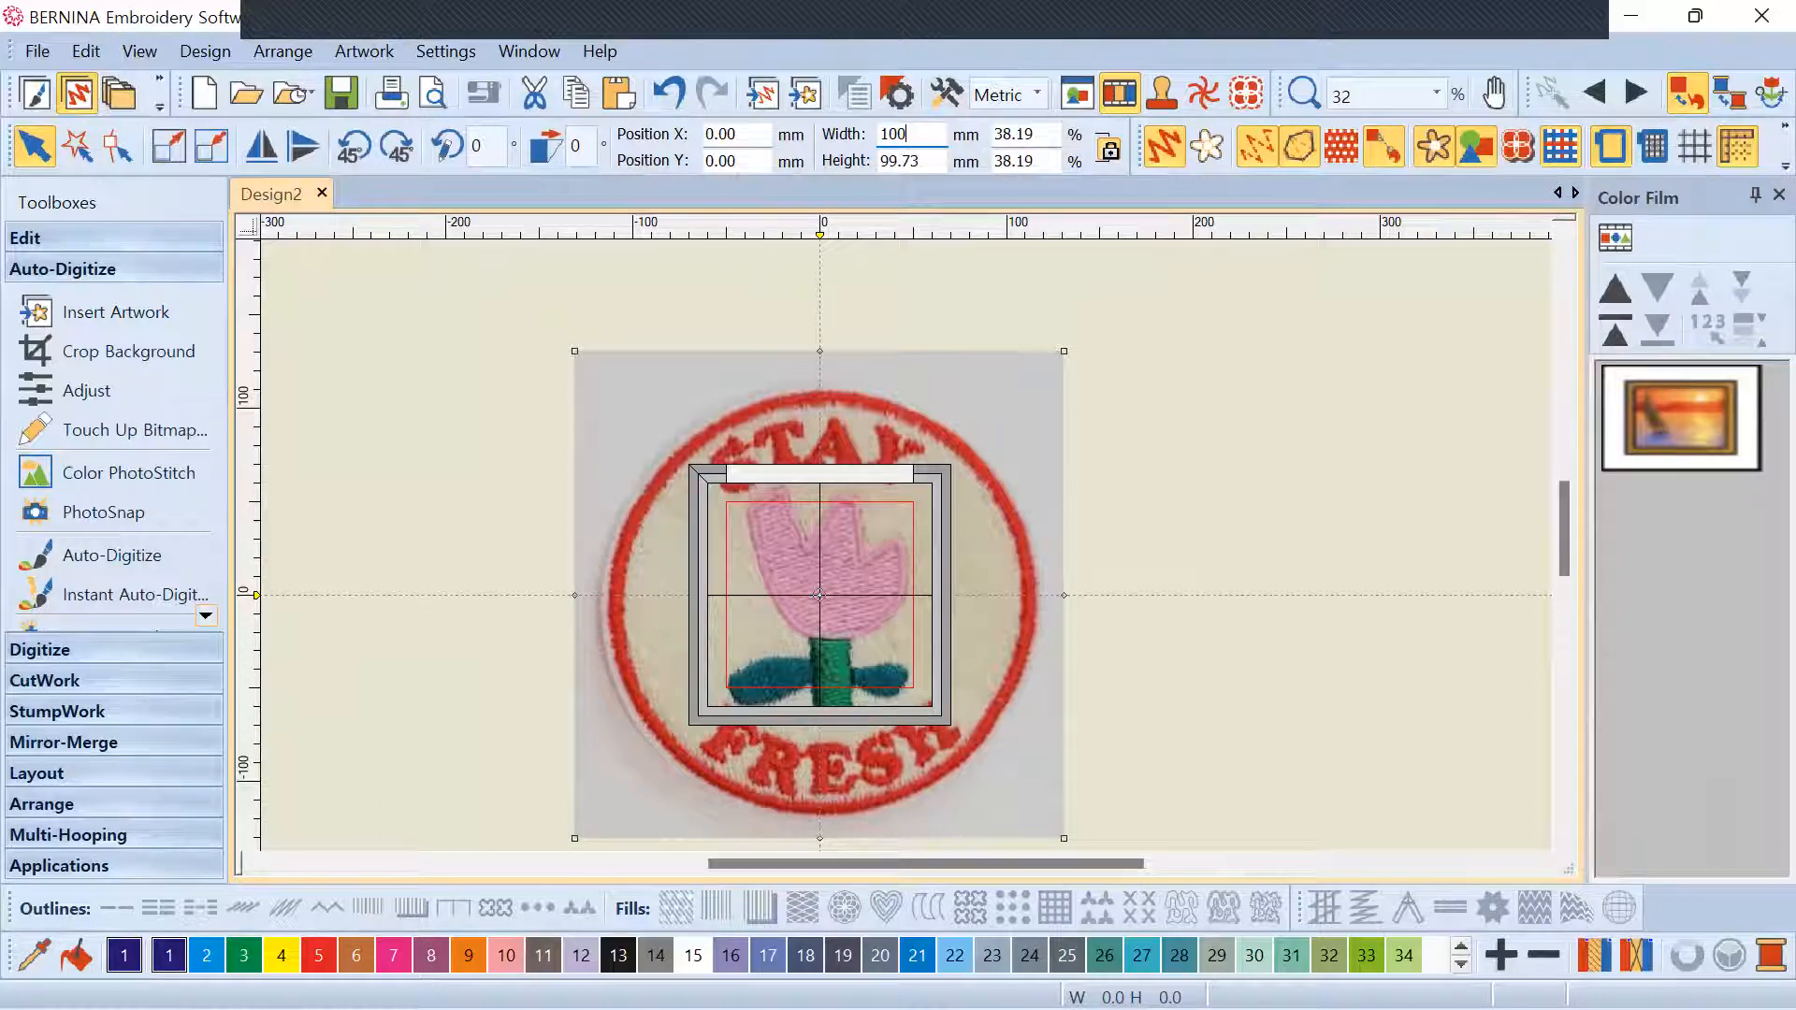
key("Return")
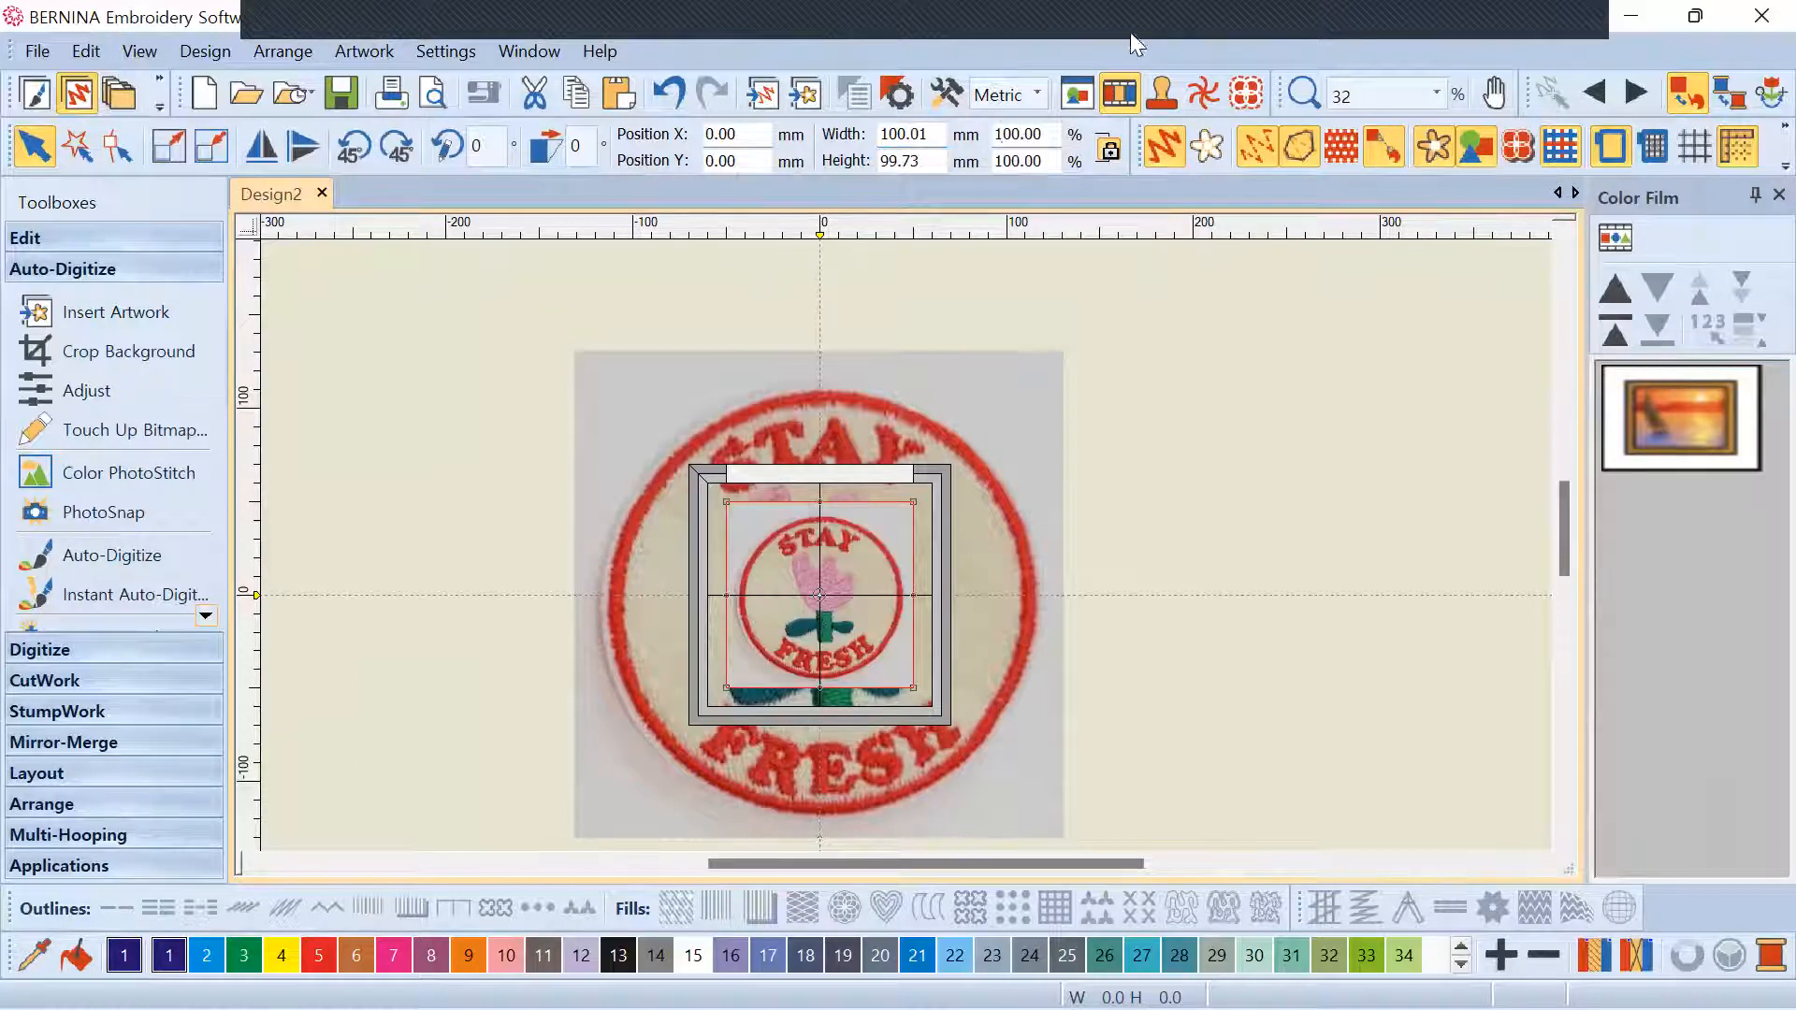
Delete the leftover large copy of the patch image
scroll(1000, 547, "up", 3)
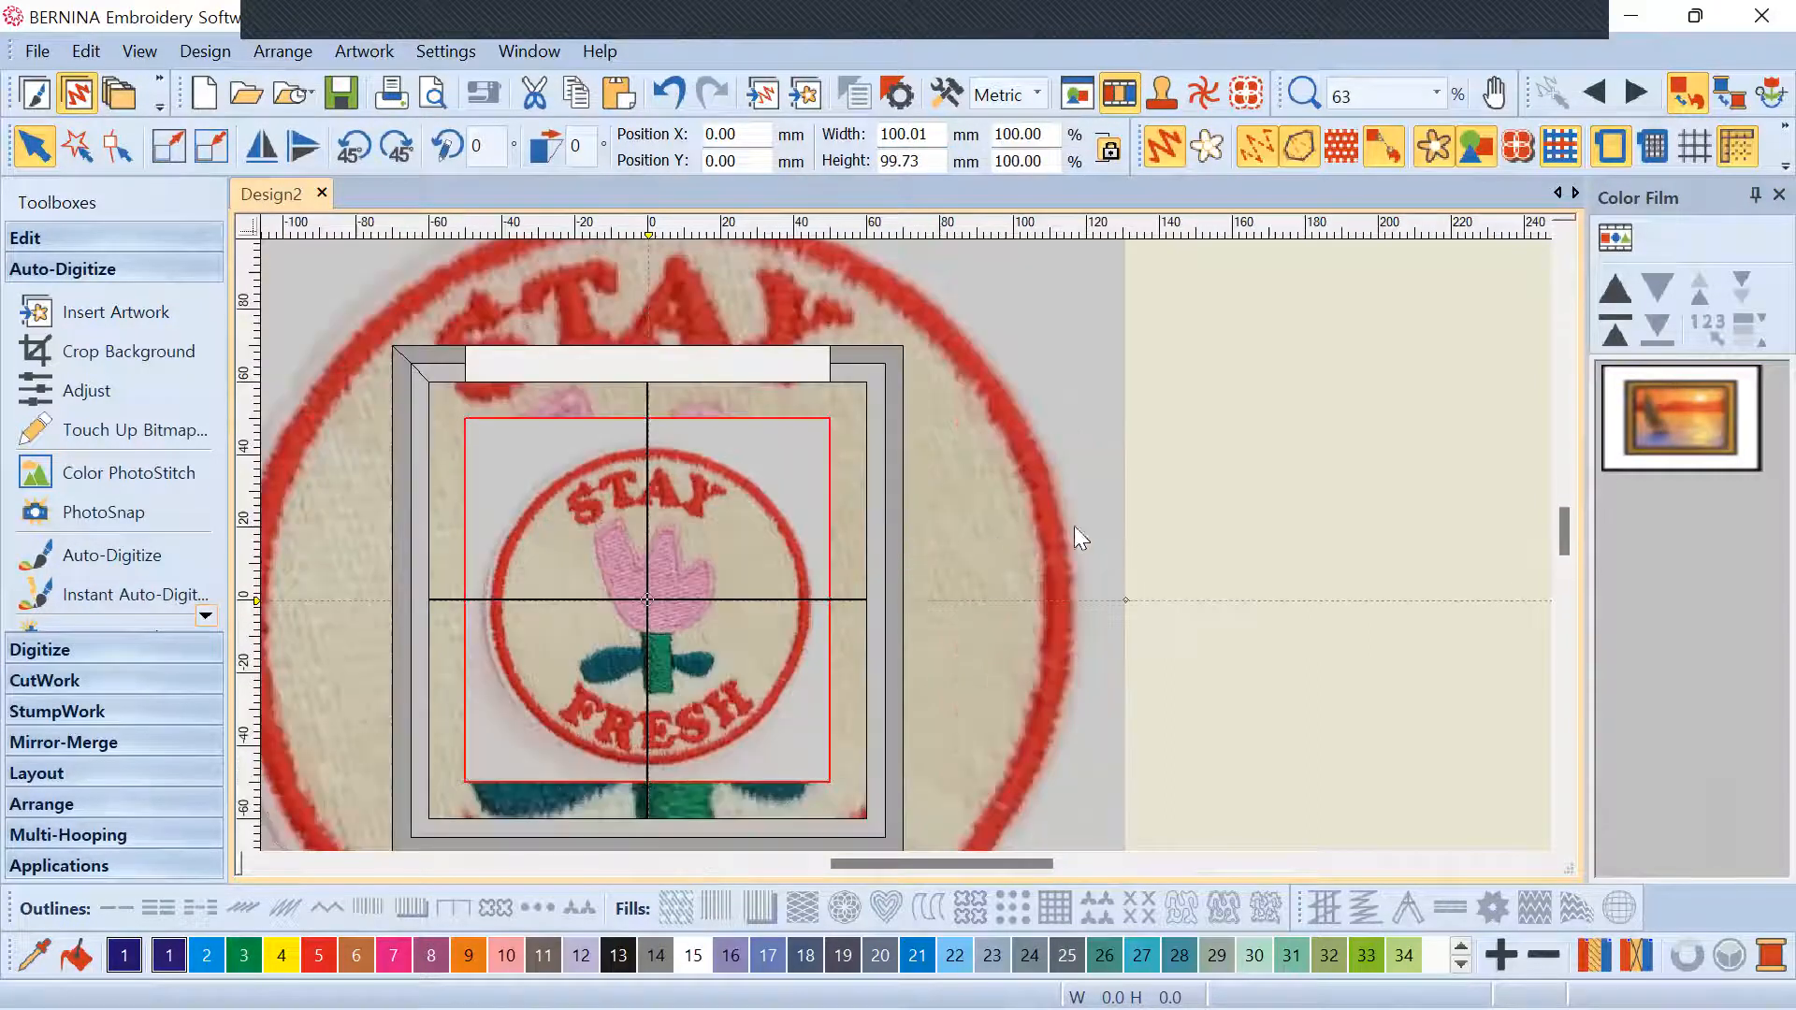
left_click(1023, 513)
key("Delete")
scroll(1185, 501, "up", 1)
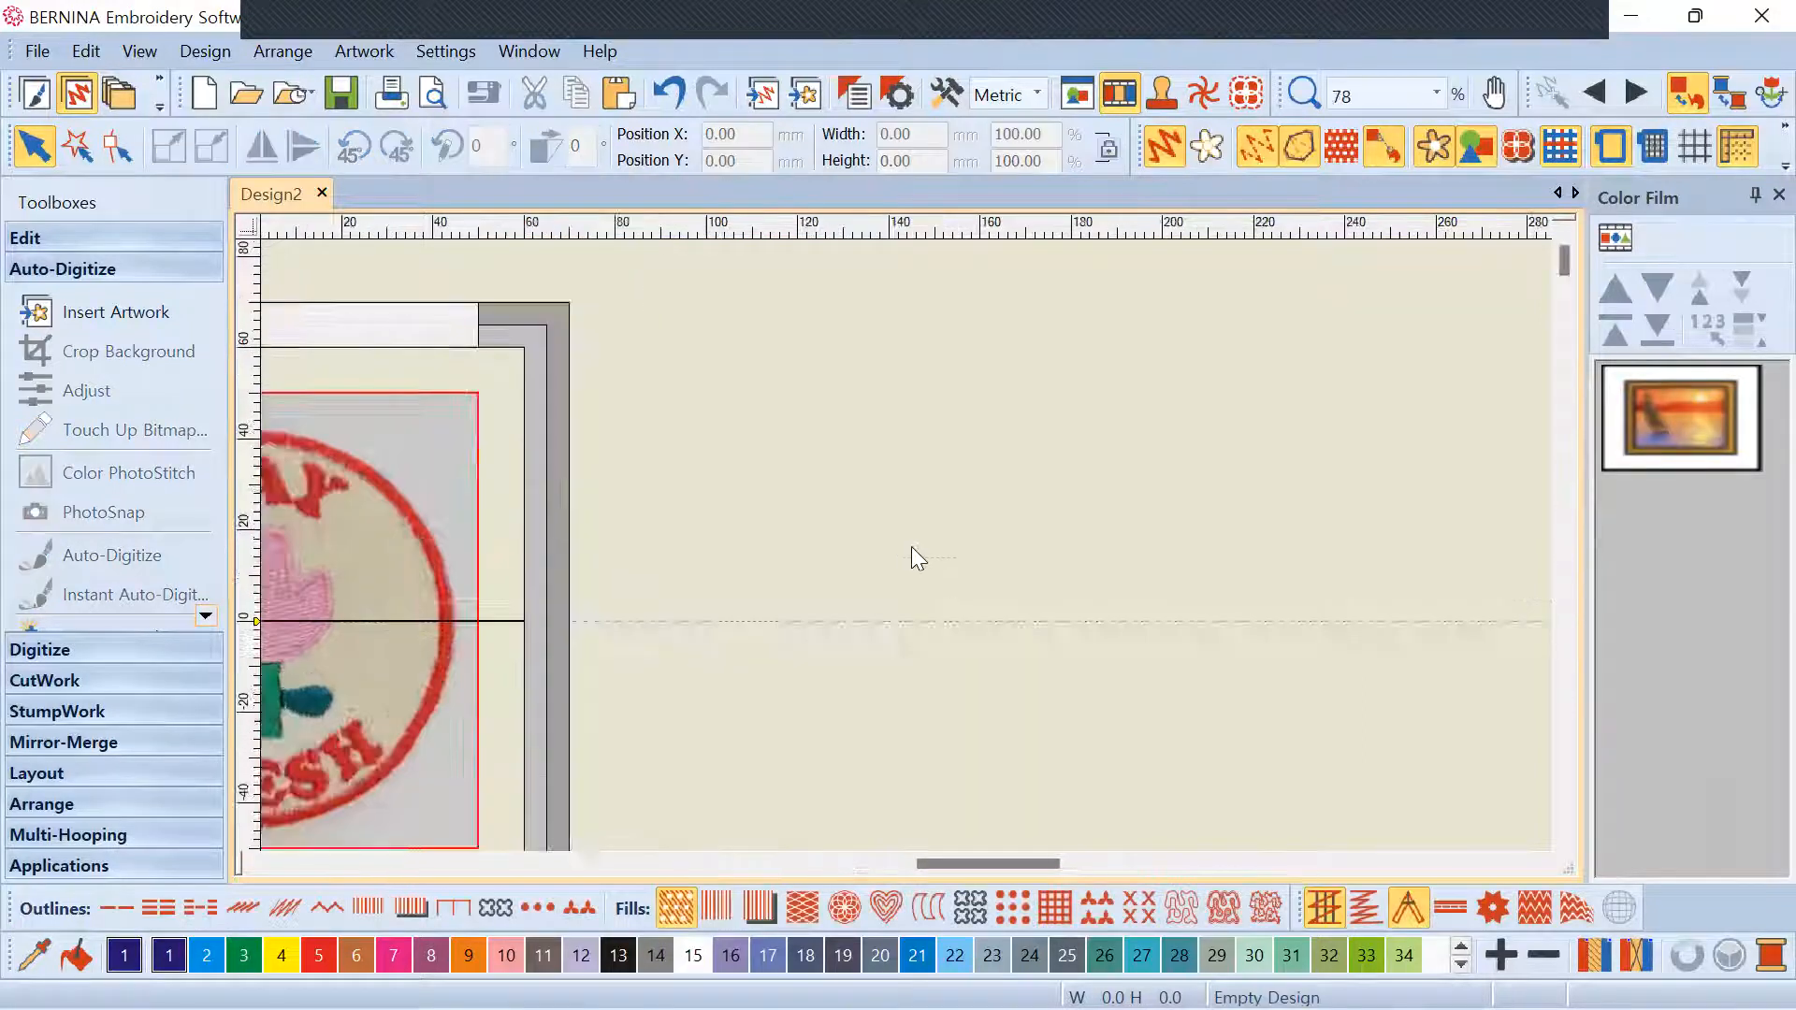
scroll(911, 546, "down", 4)
scroll(770, 571, "up", 2)
scroll(858, 486, "down", 2)
scroll(903, 543, "up", 3)
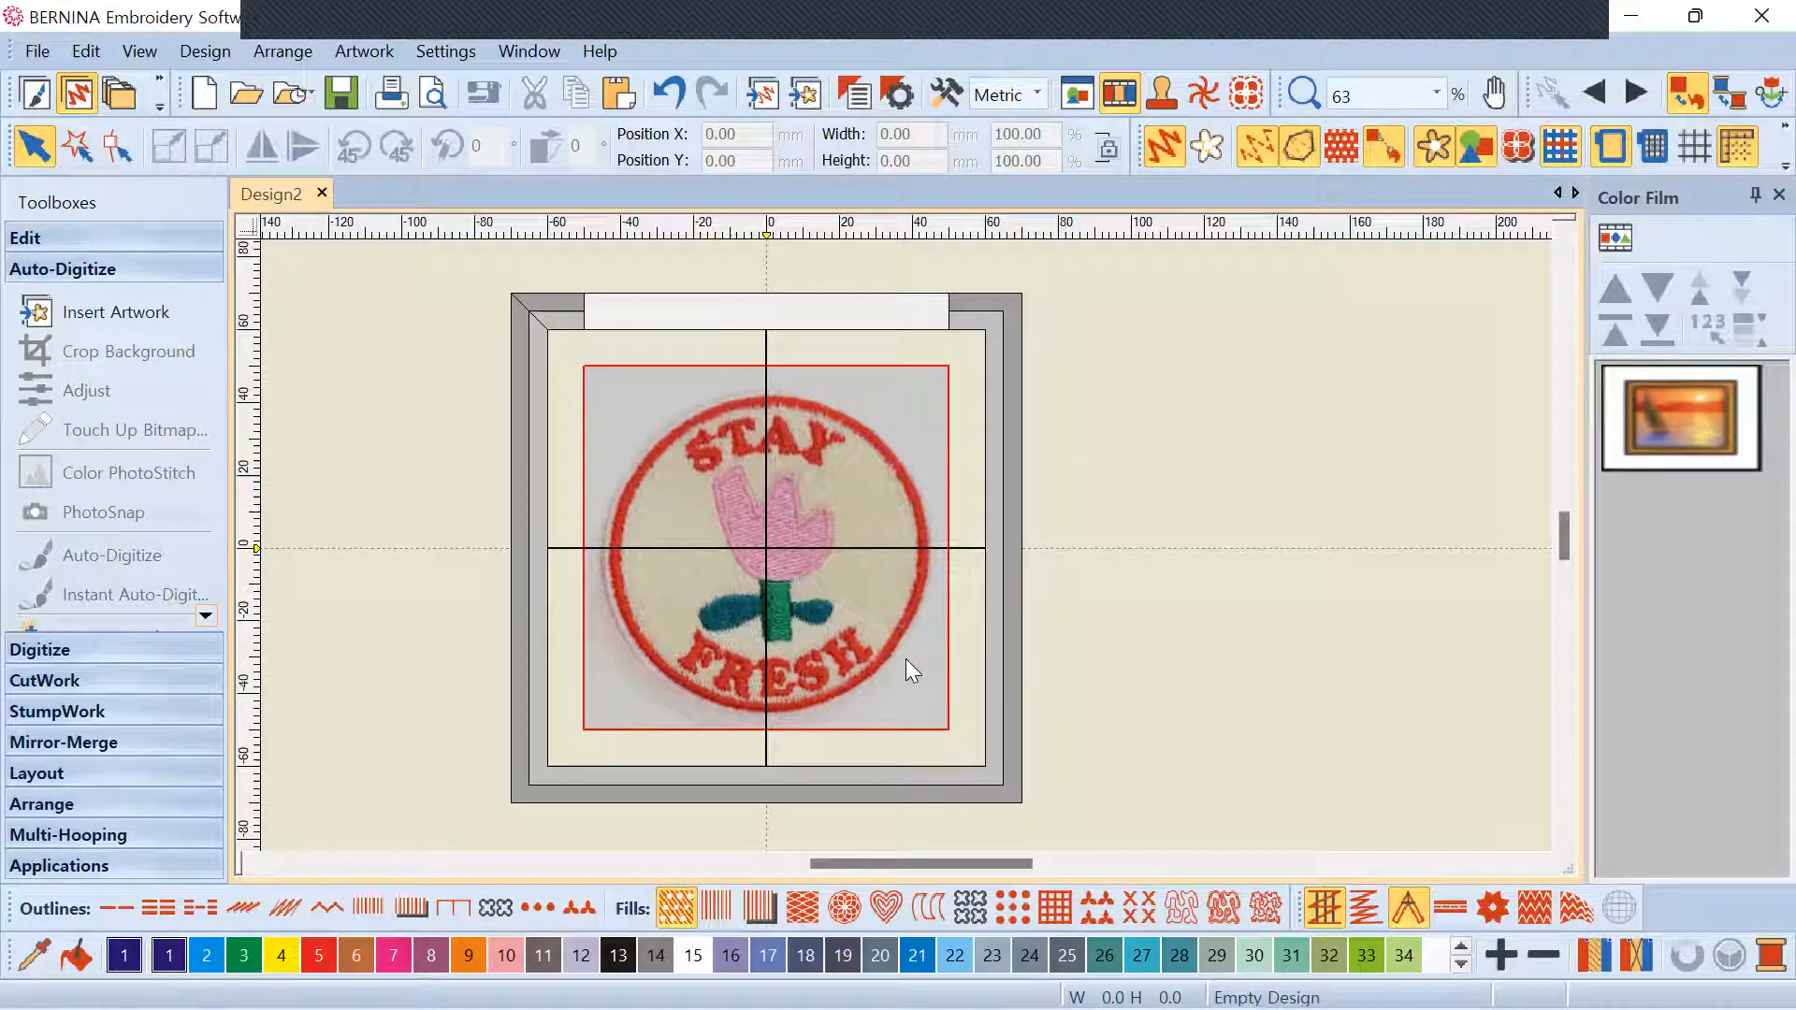
Set the patch photo's width to 105 mm
left_click(914, 582)
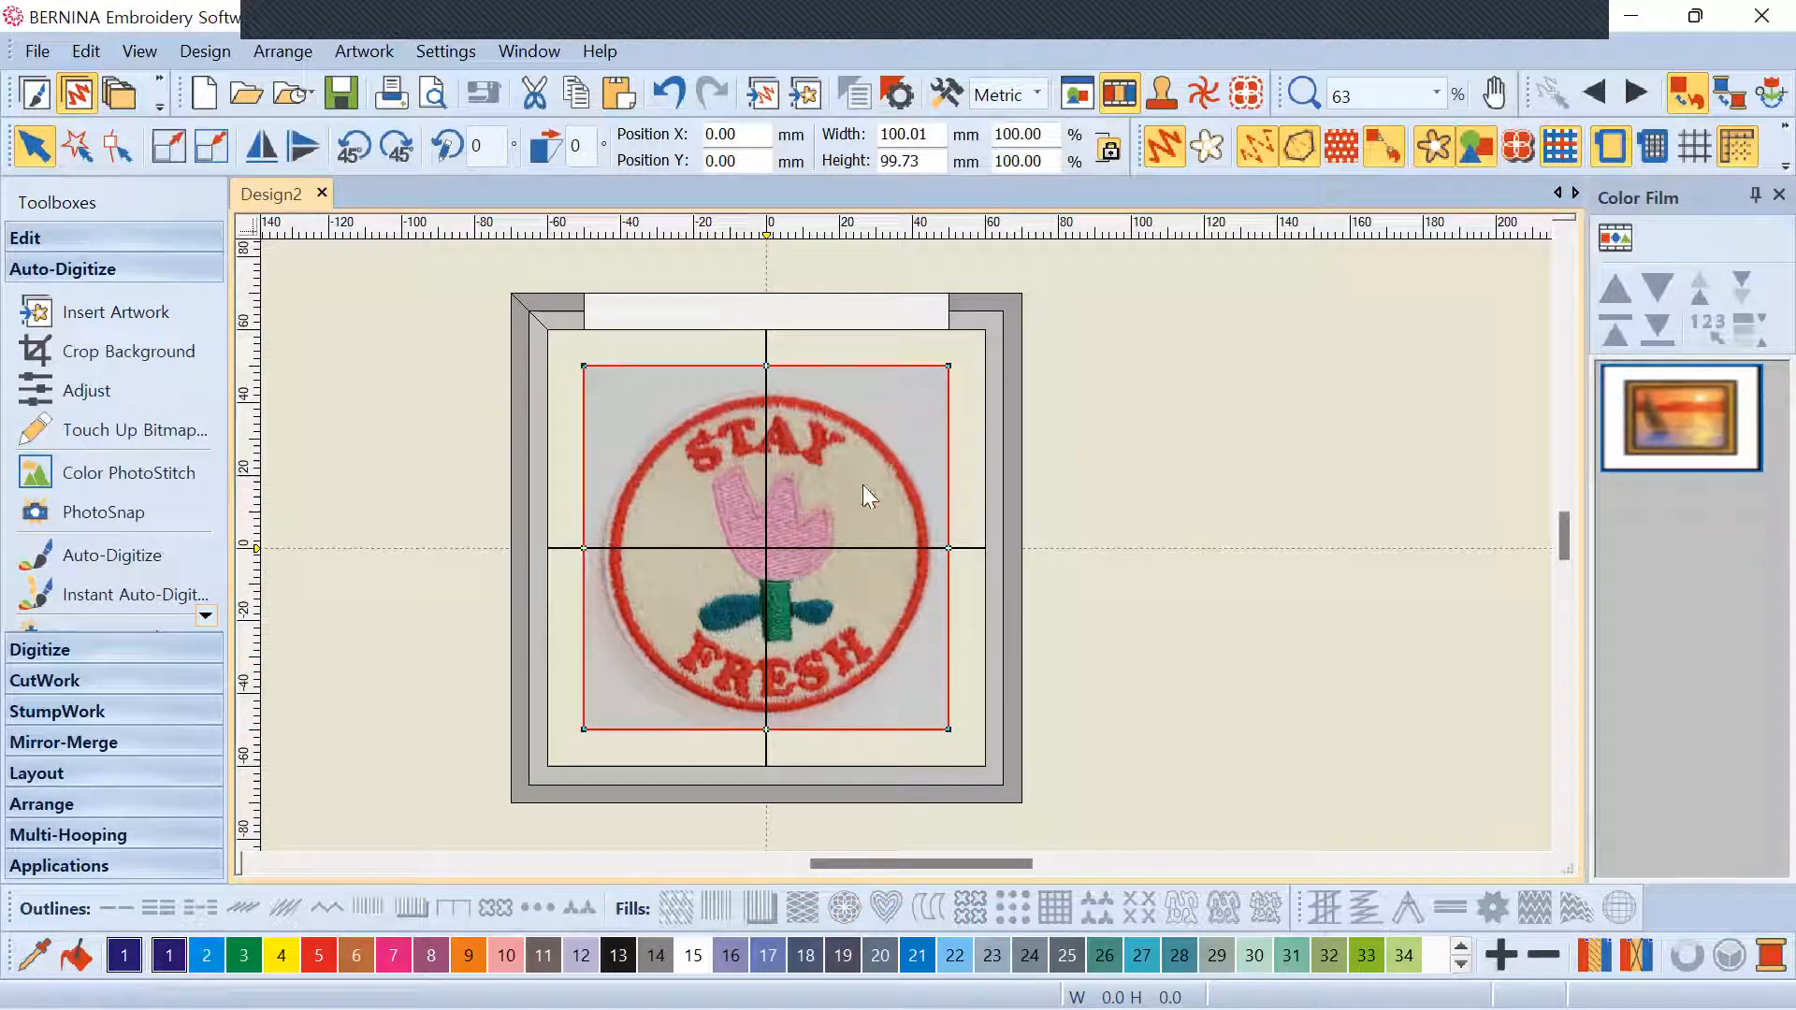
scroll(905, 545, "down", 2)
scroll(907, 542, "up", 4)
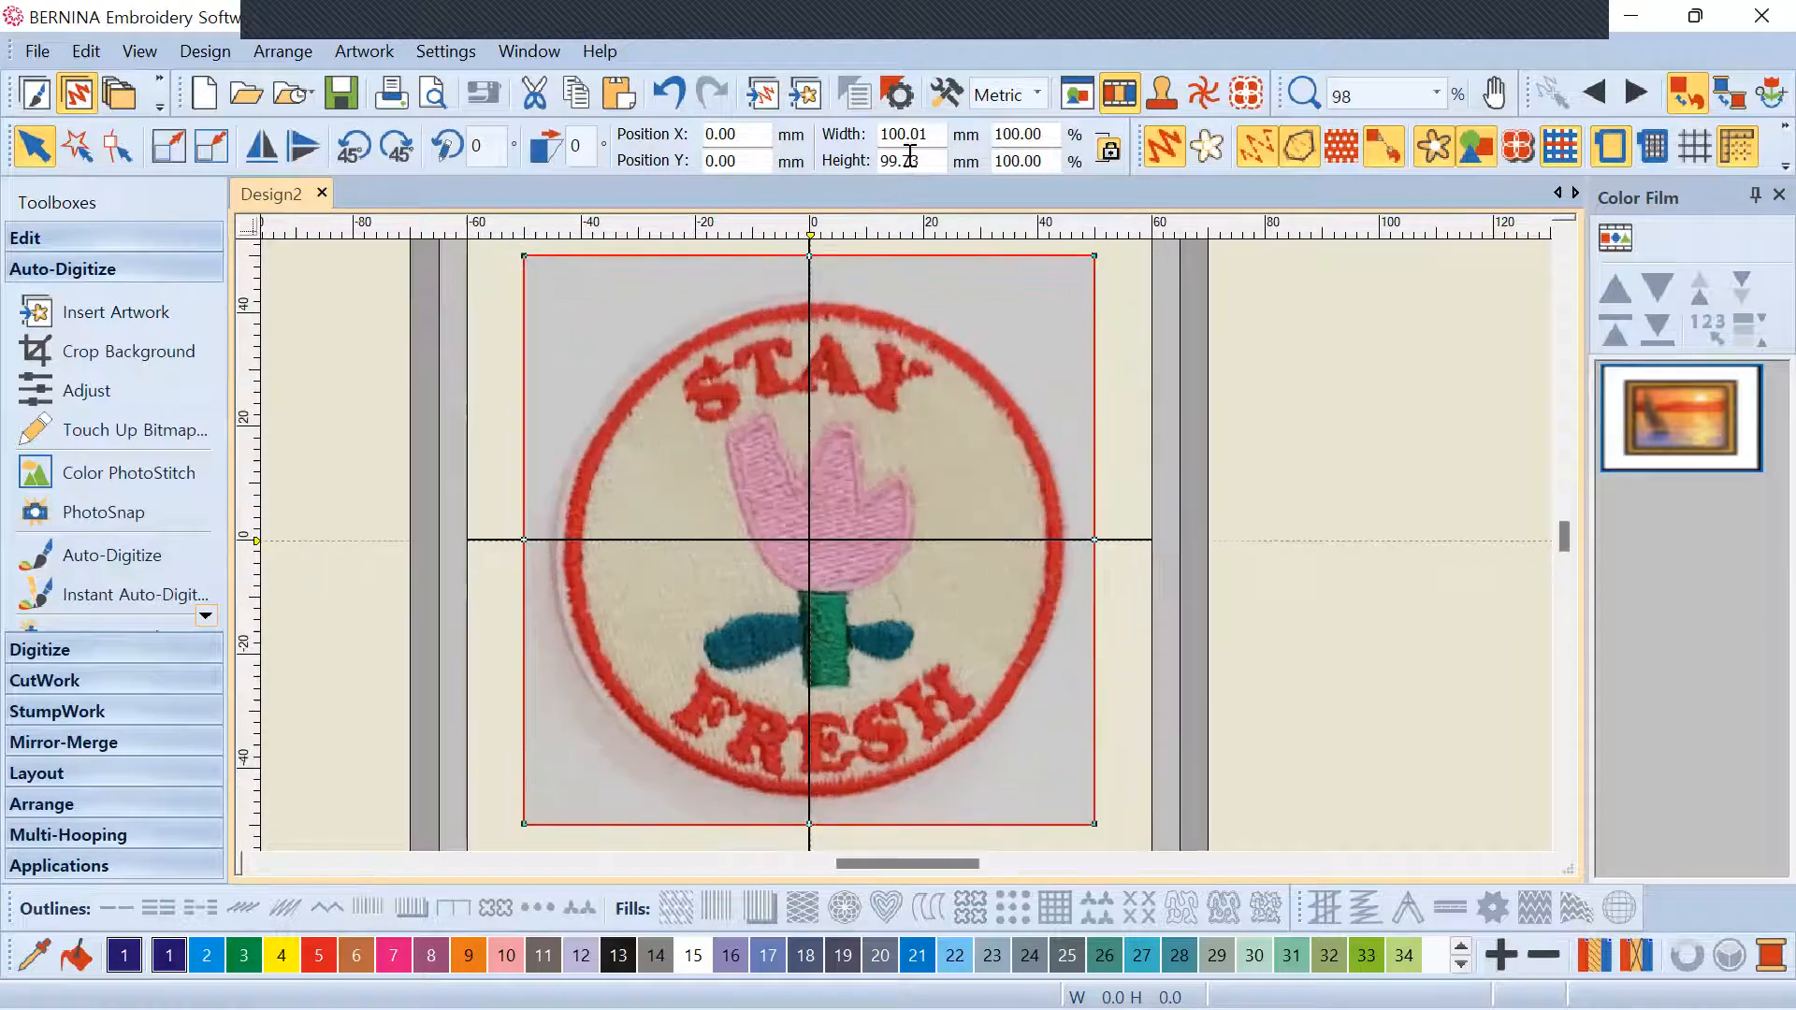
left_click_drag(935, 134, 850, 141)
type("105")
key("Return")
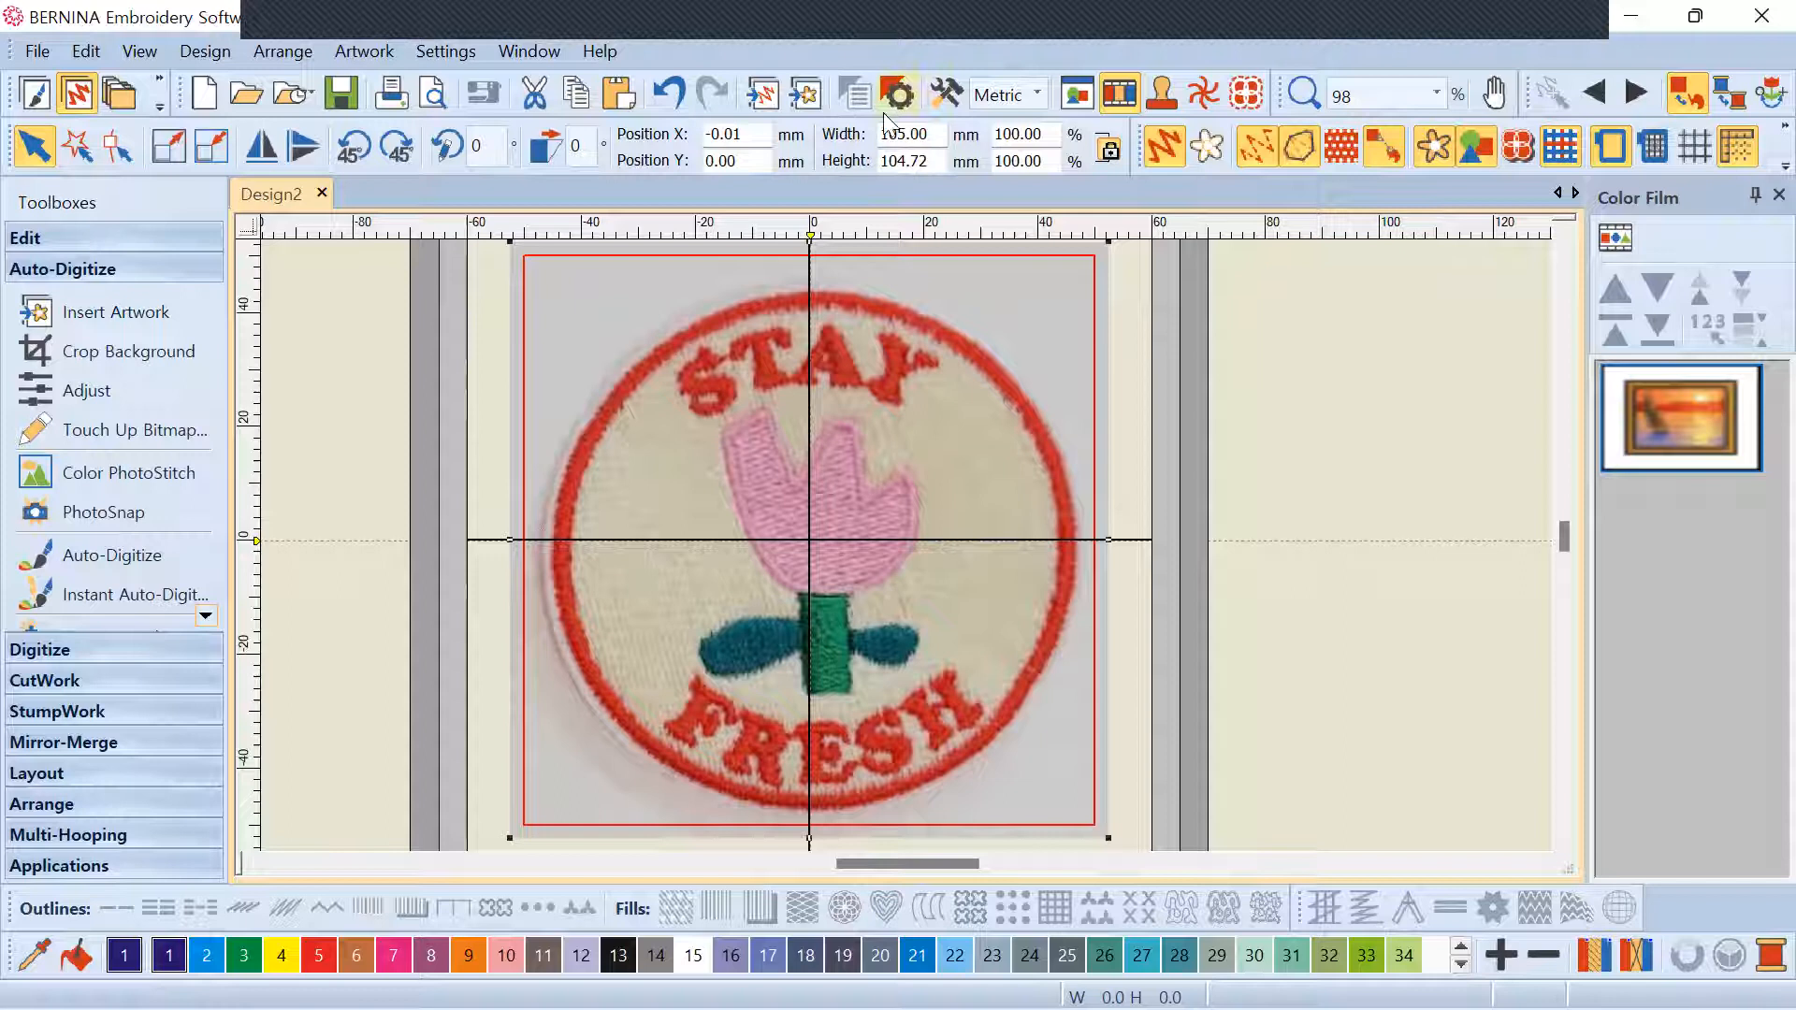
scroll(907, 547, "down", 2)
scroll(905, 544, "up", 1)
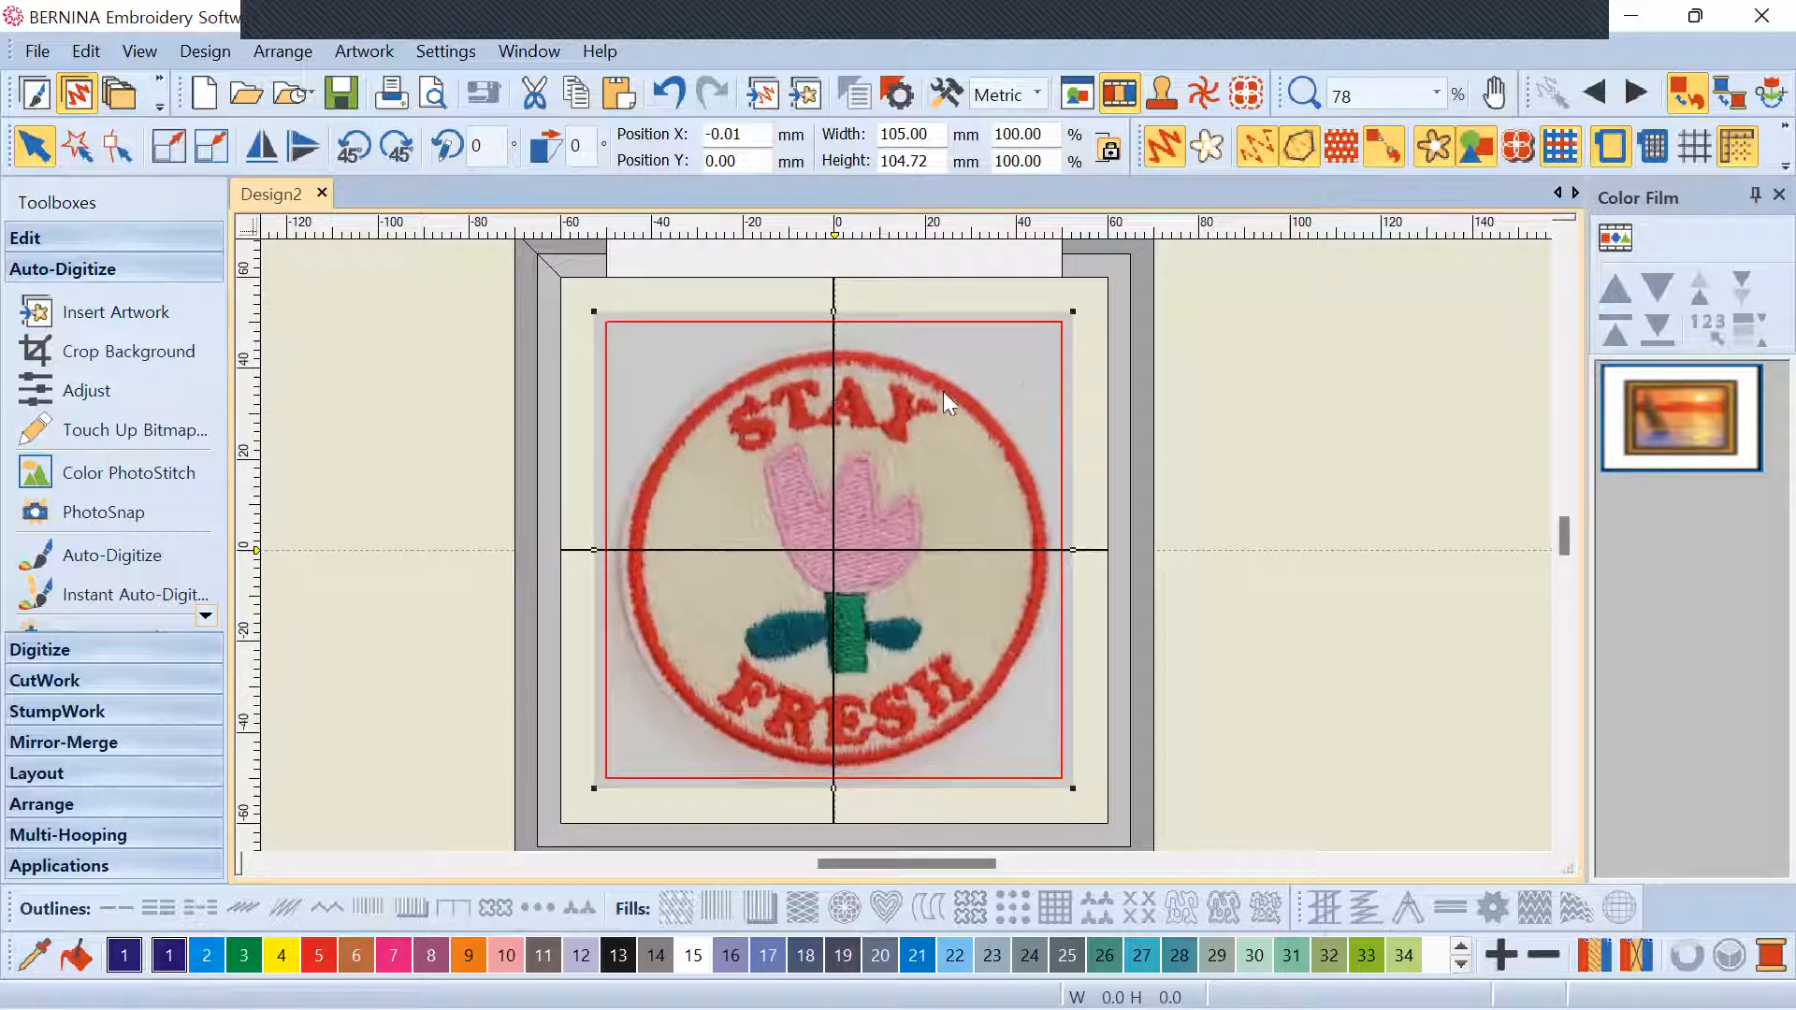
Position the patch photo at X 0 and Y 0 to centre it in the hoop
left_click_drag(1177, 421, 971, 477)
left_click_drag(753, 134, 626, 140)
type("0.")
key("Tab")
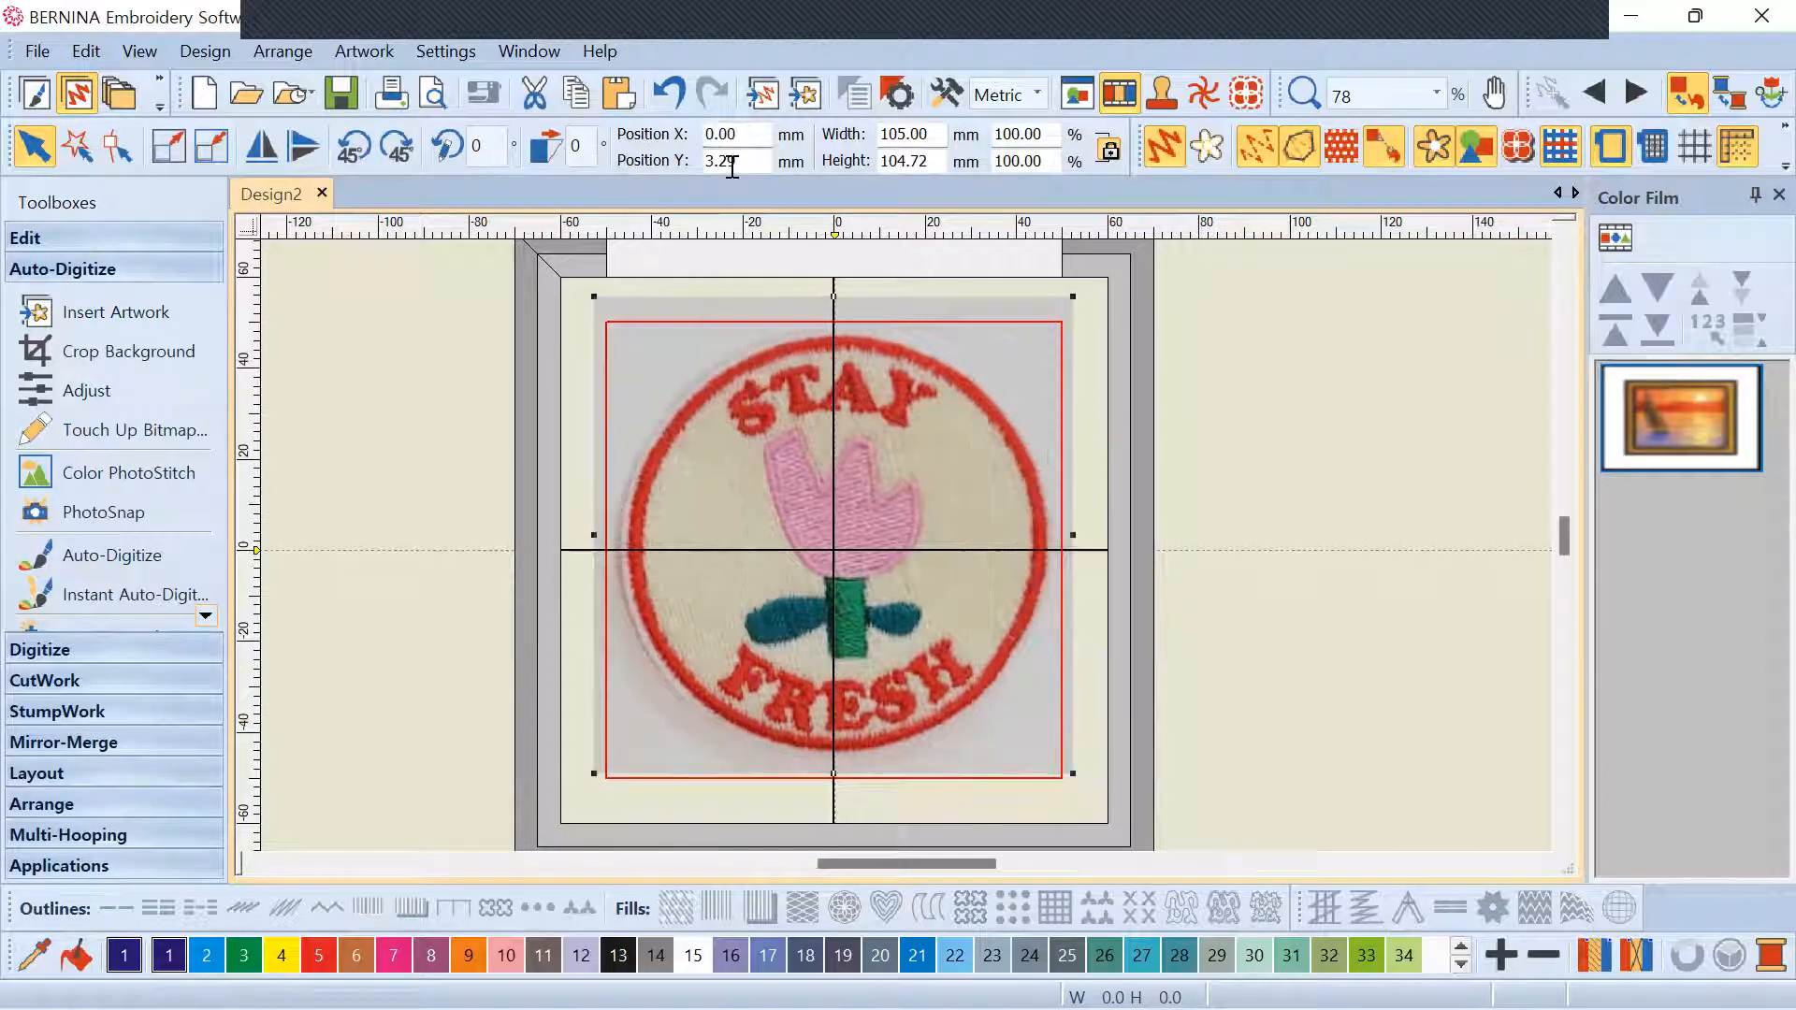
type("0")
key("Return")
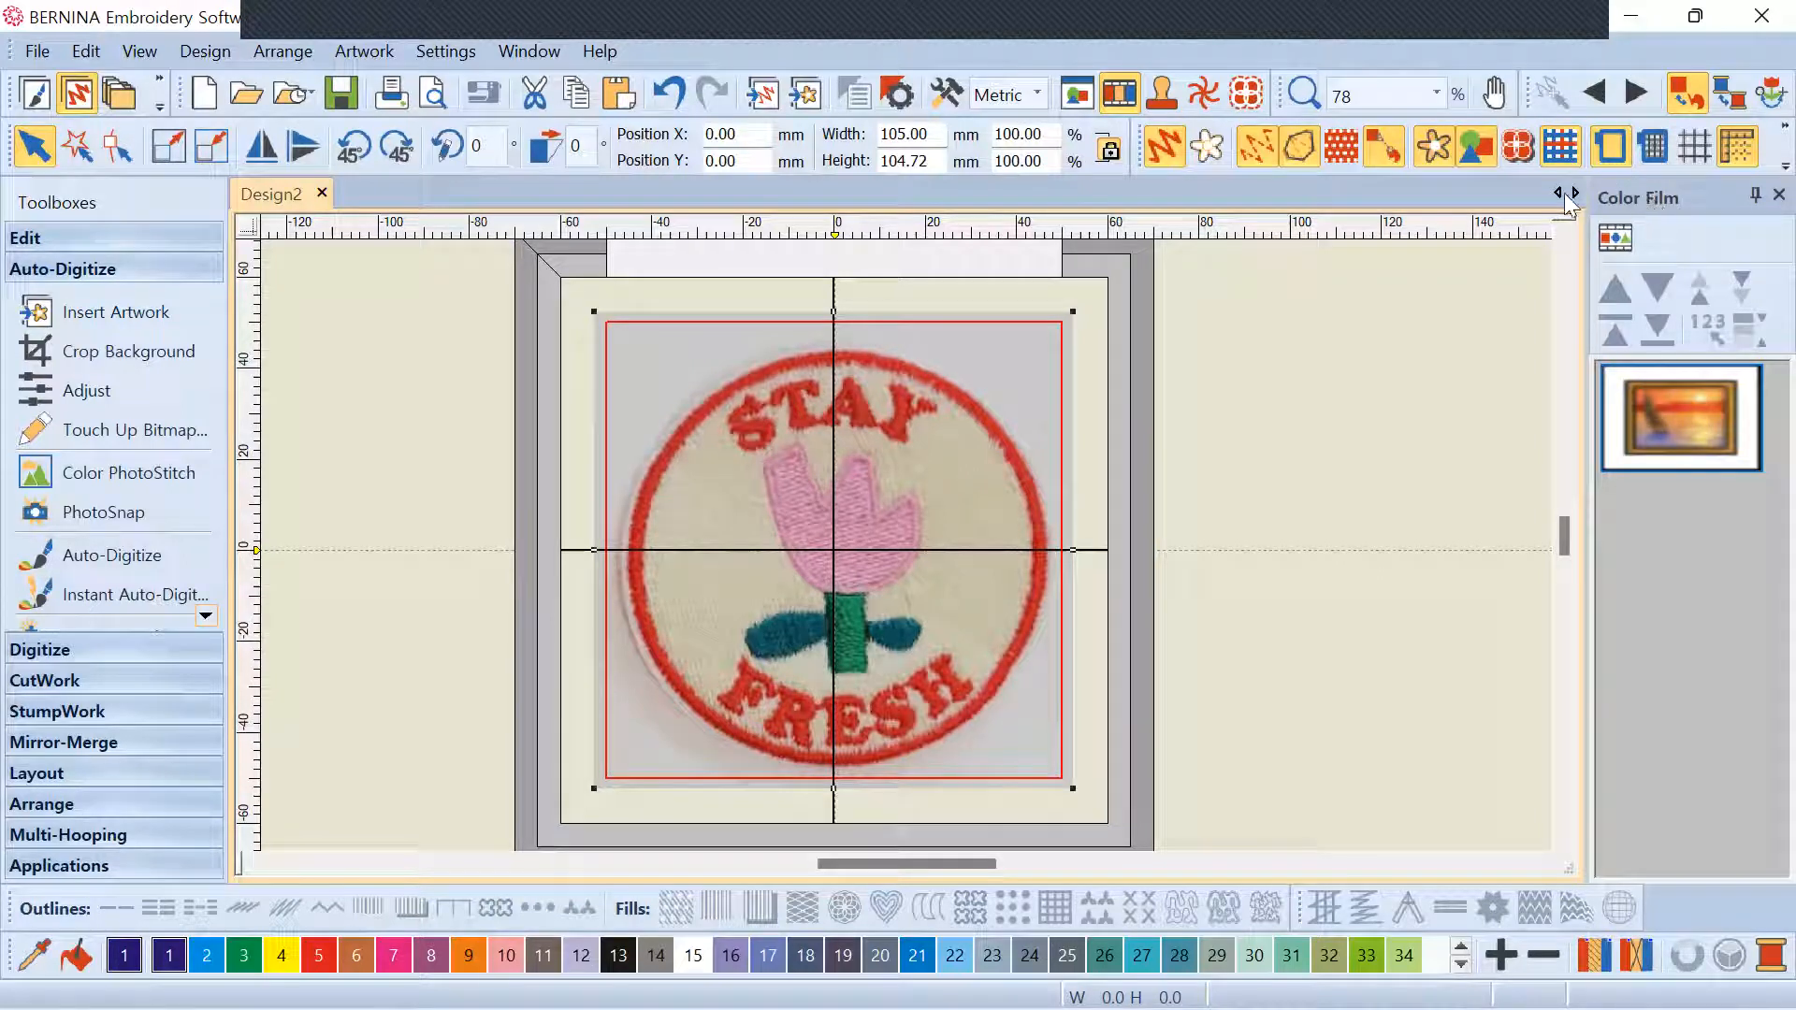
left_click(138, 52)
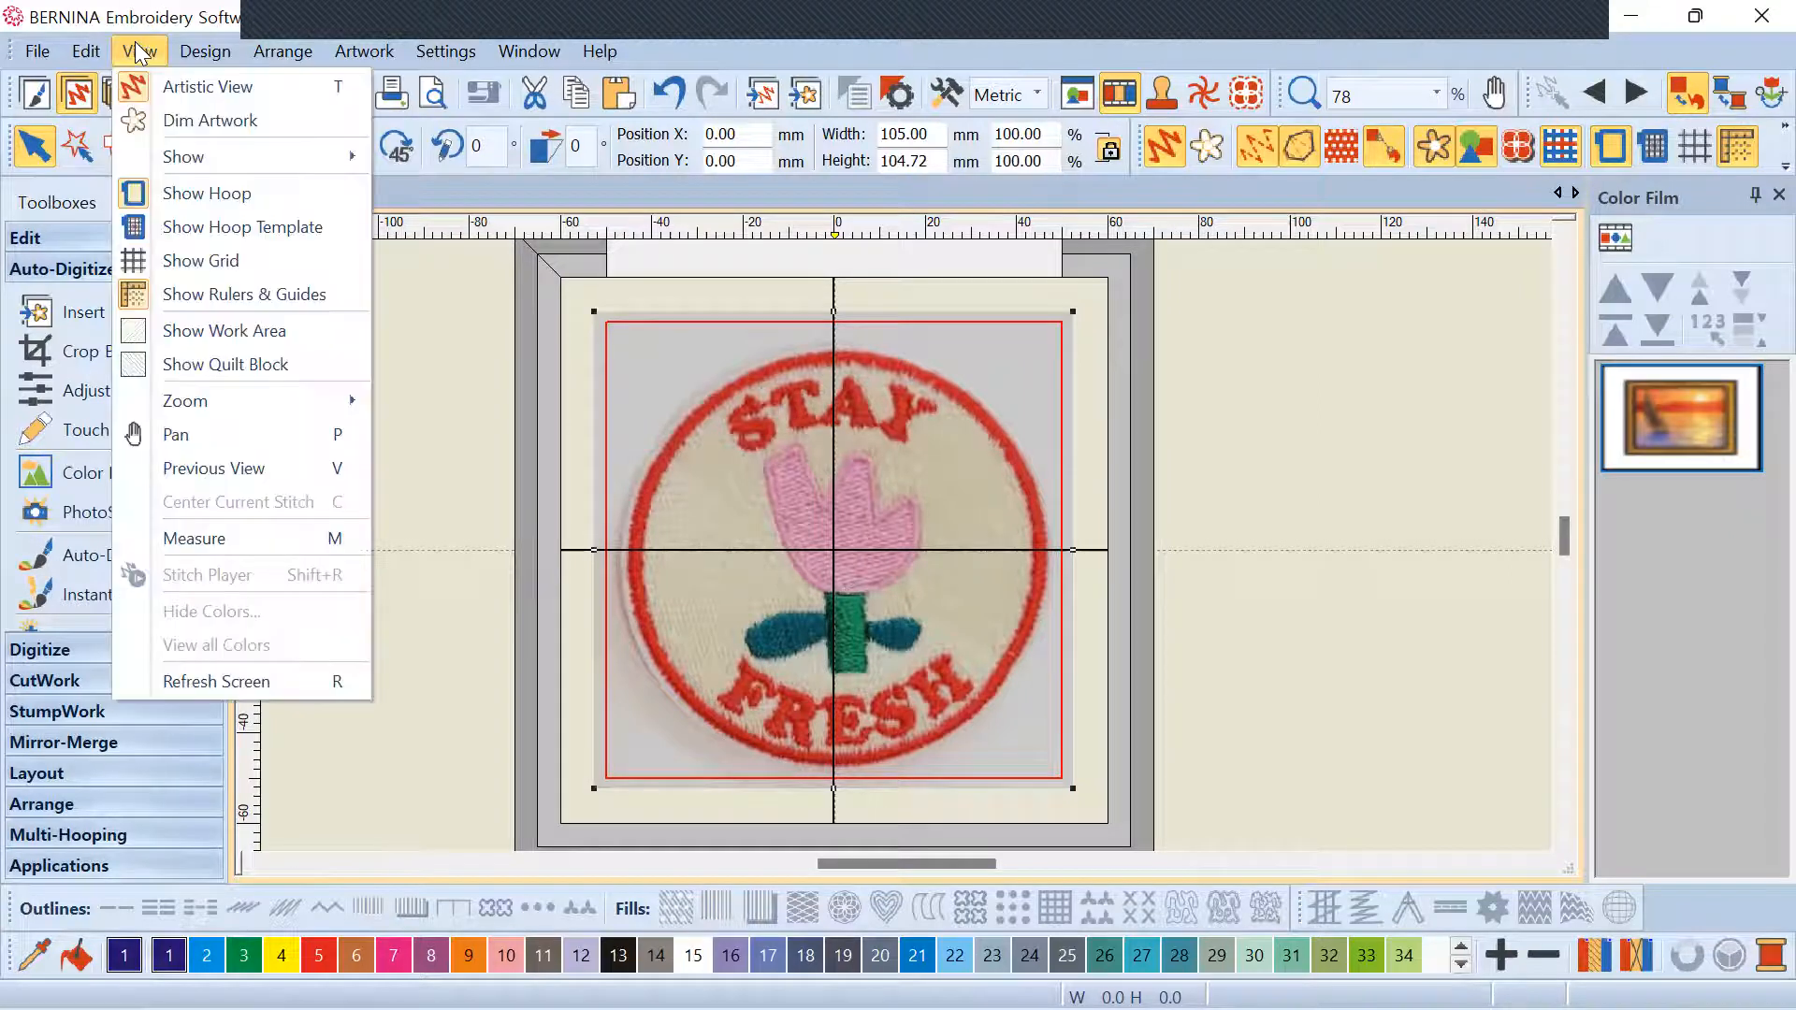
left_click(138, 52)
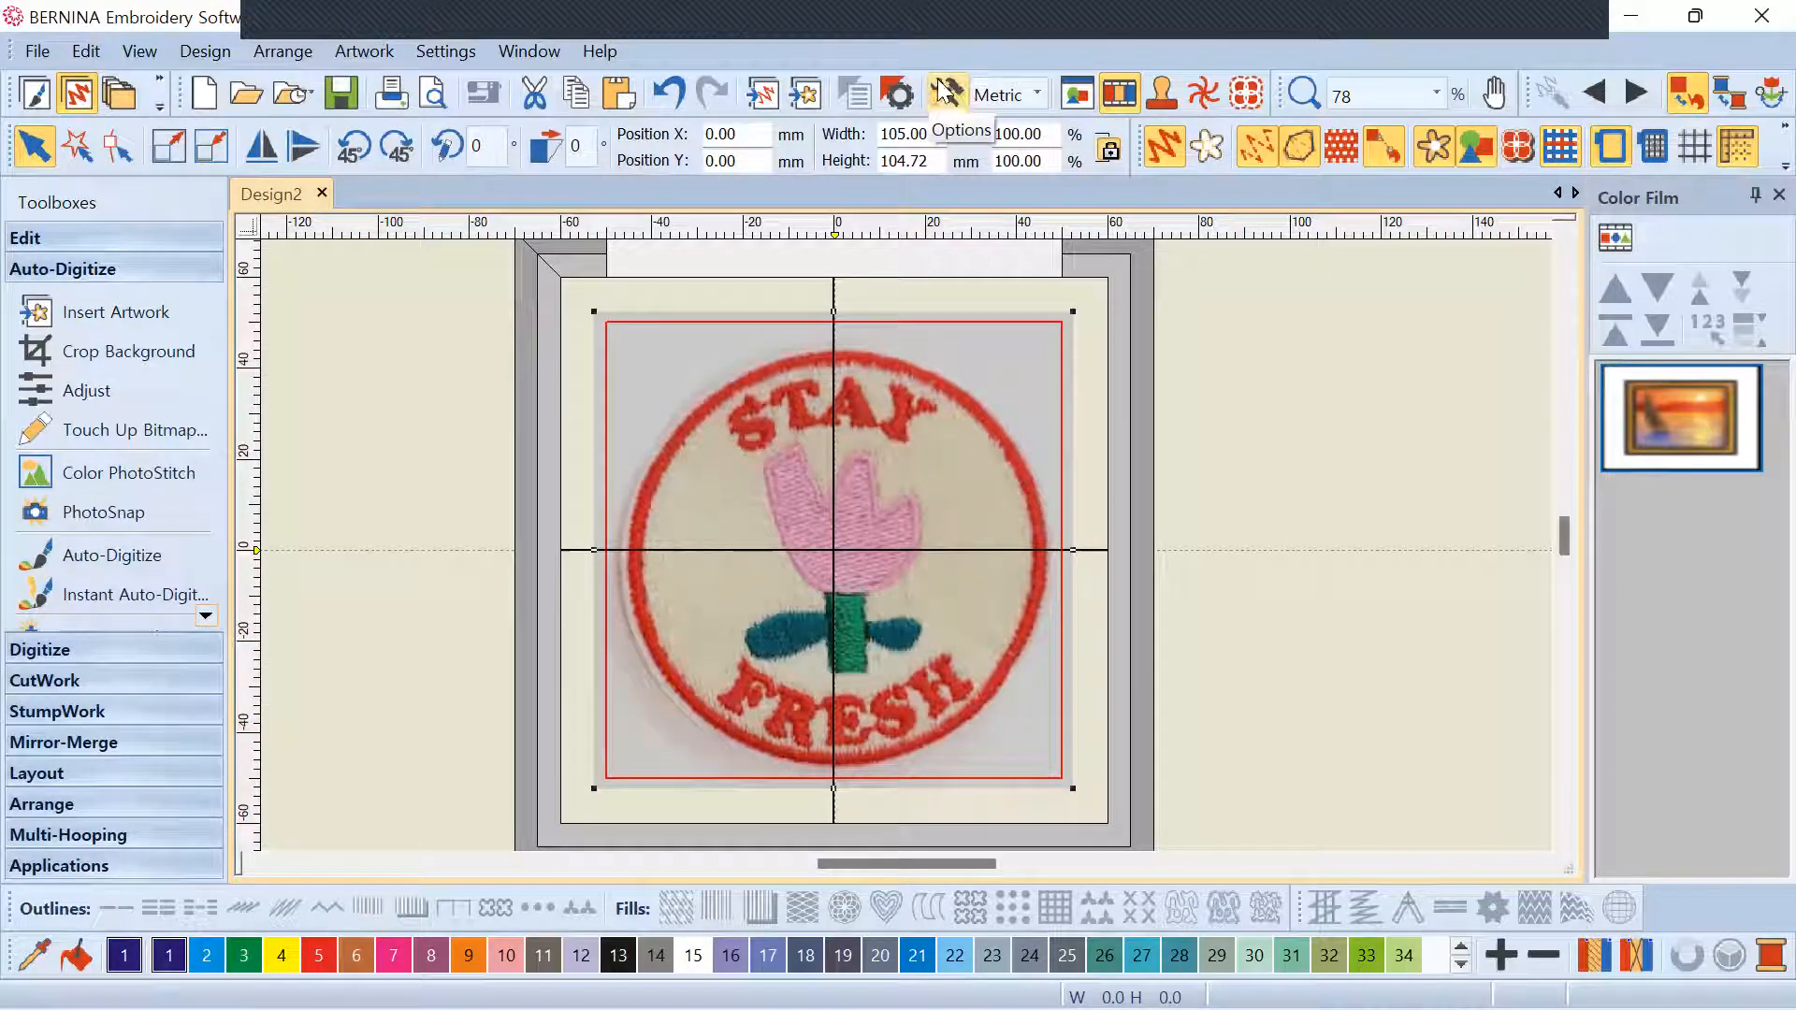
left_click(1126, 89)
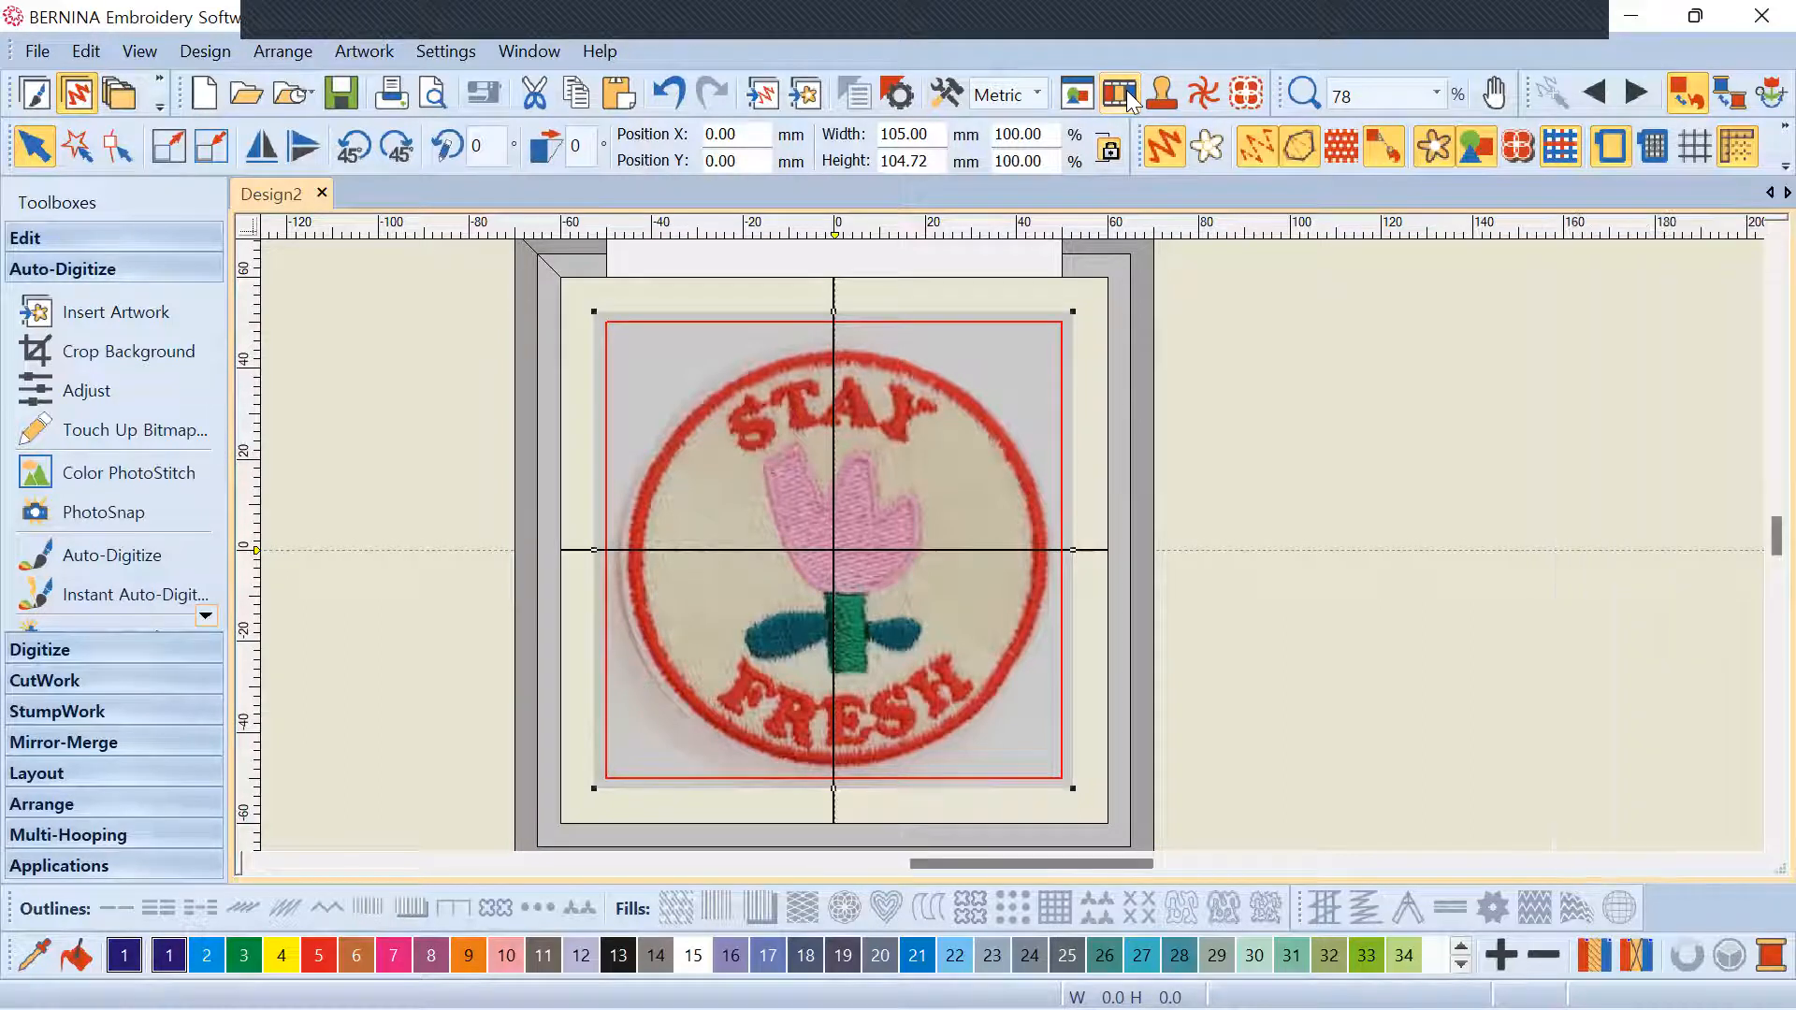
left_click(1126, 90)
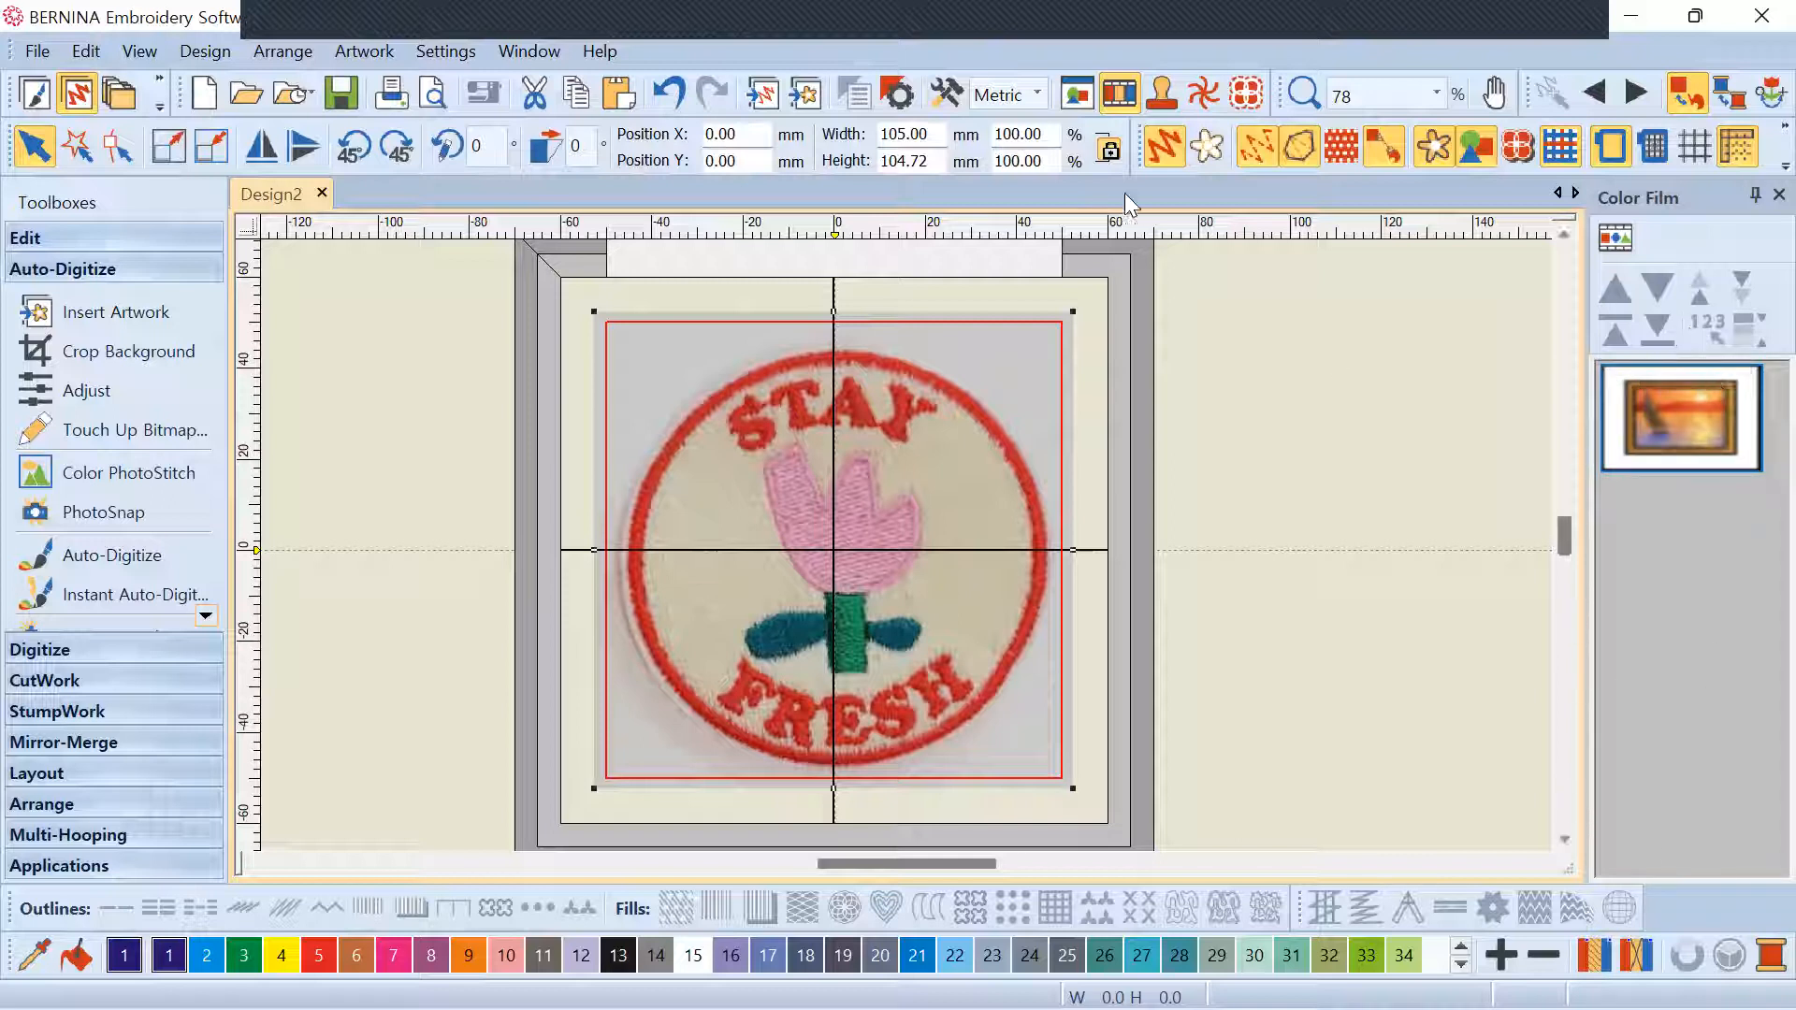
left_click(1126, 94)
left_click(1127, 96)
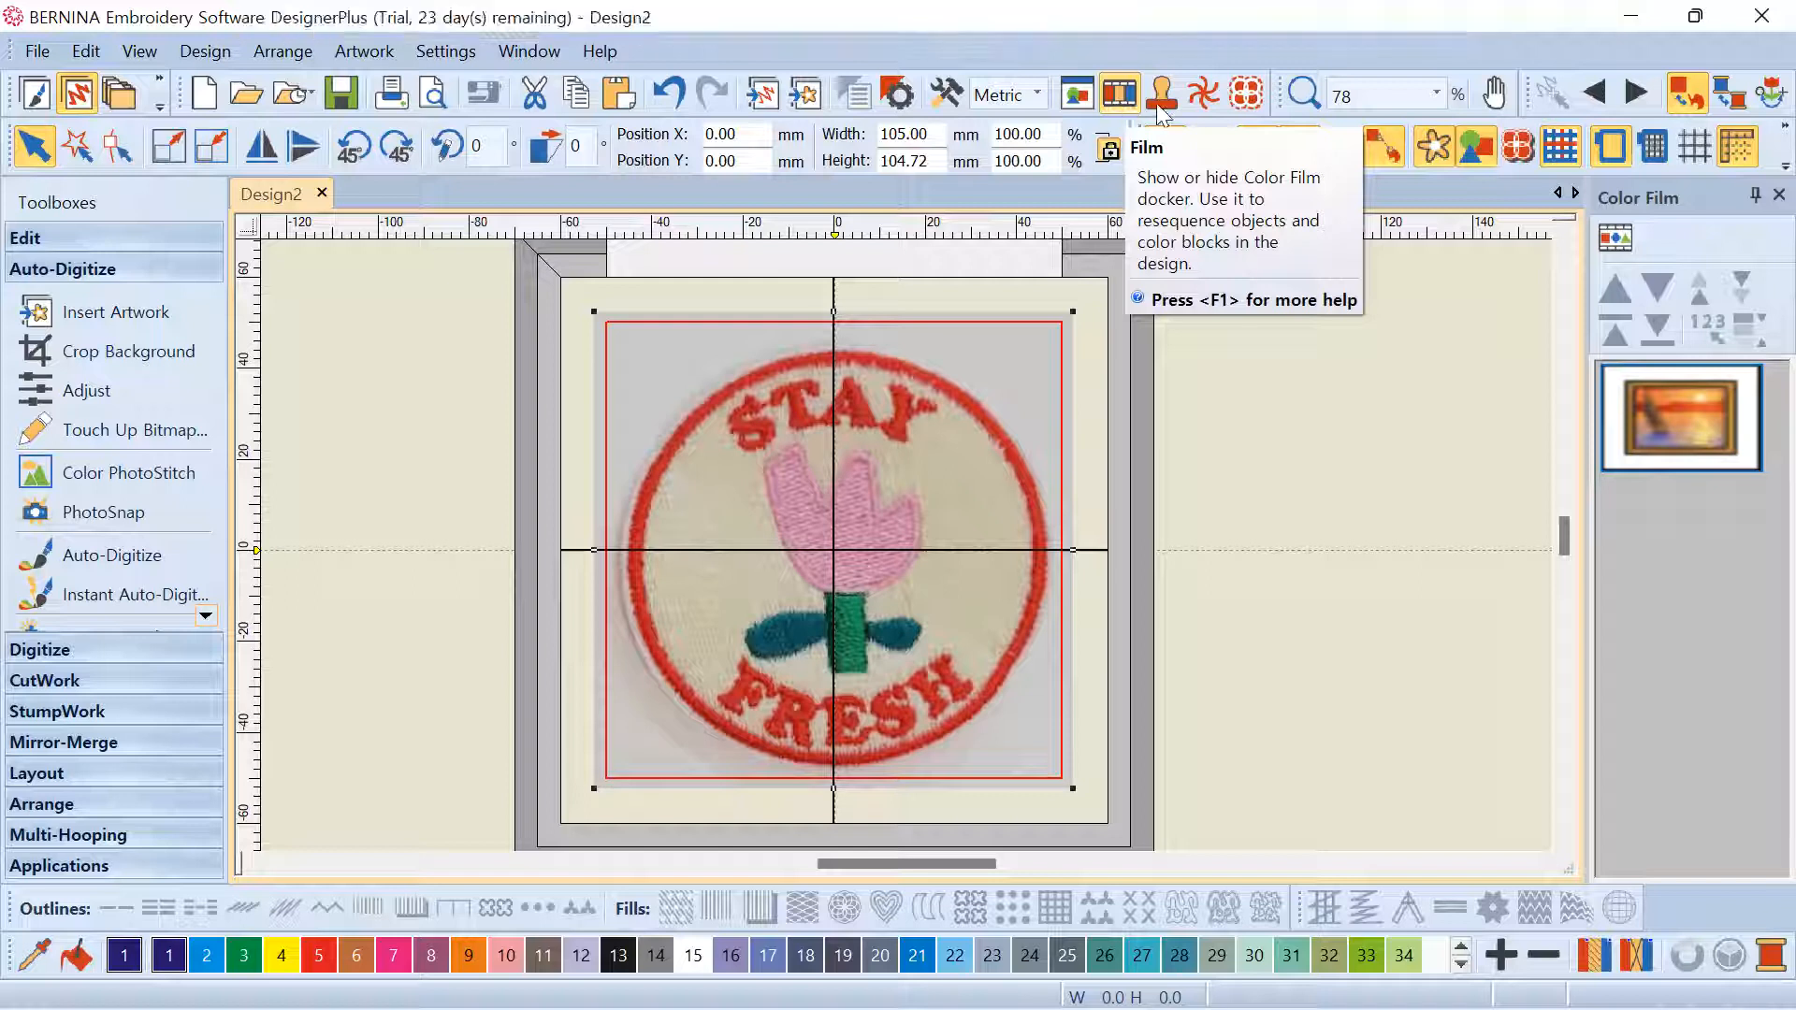
Lock the patch photo in place from its Color Film object options
left_click(1684, 405)
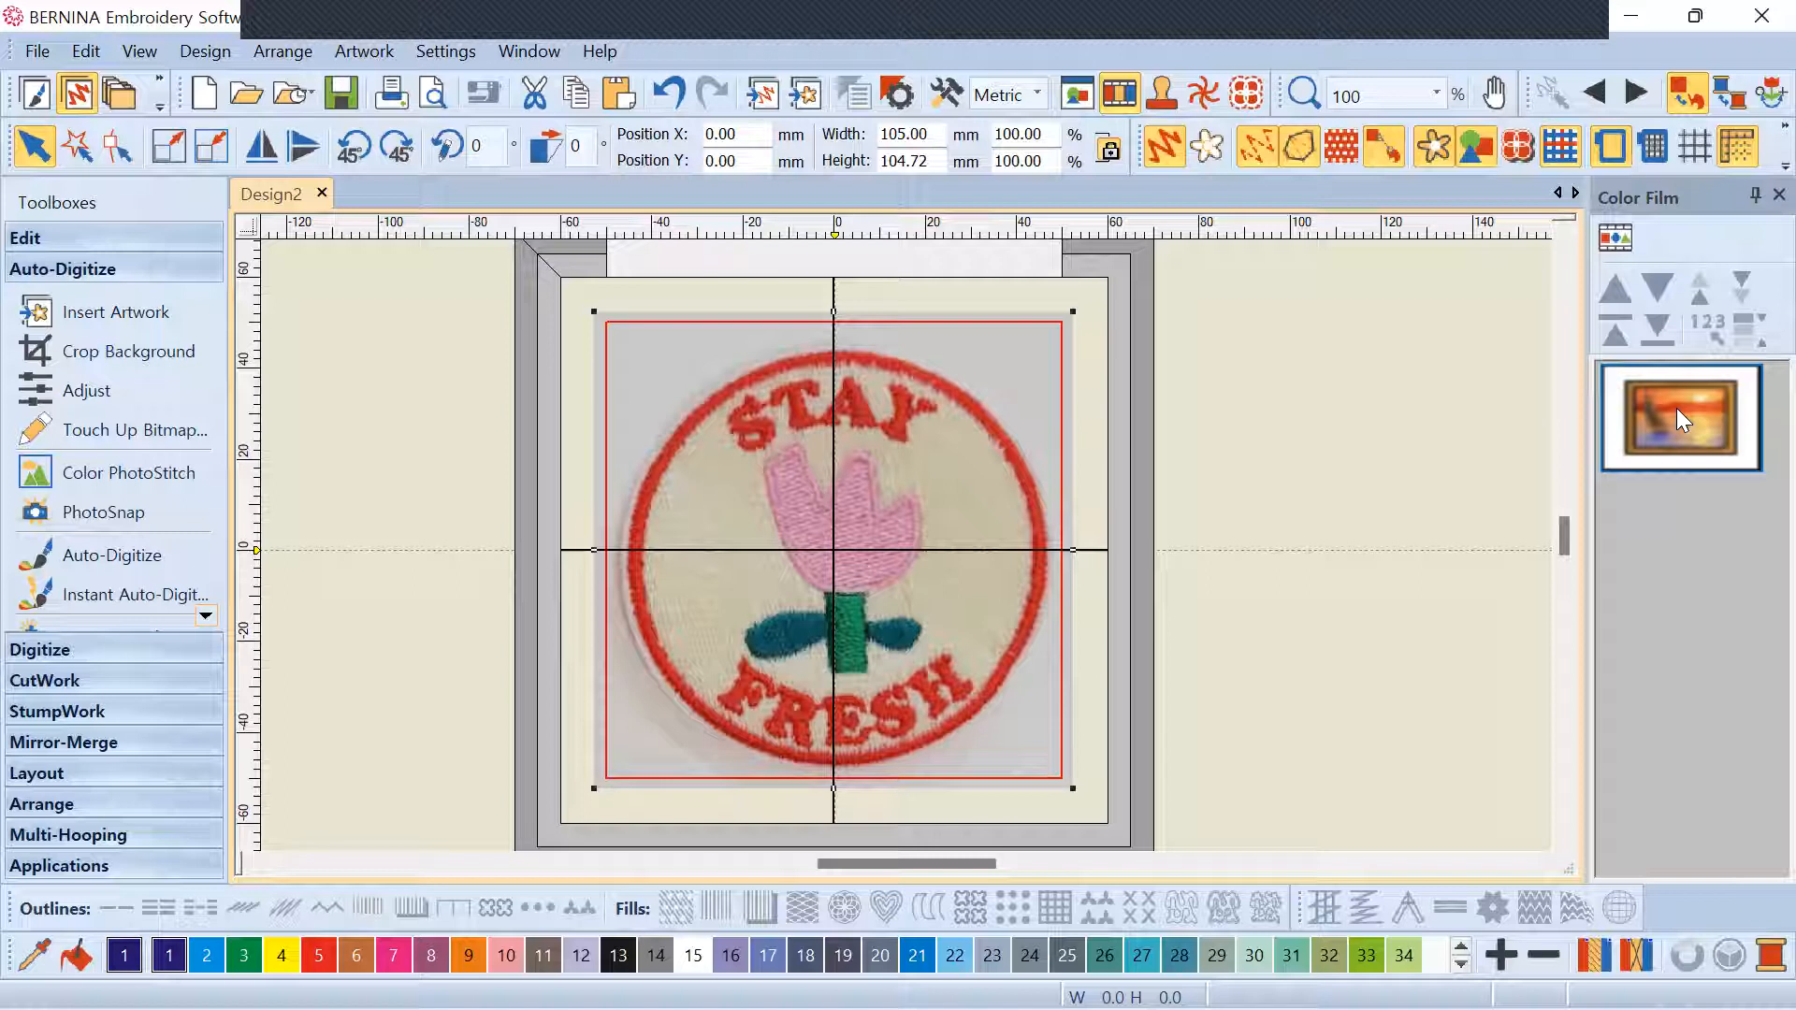
right_click(1679, 416)
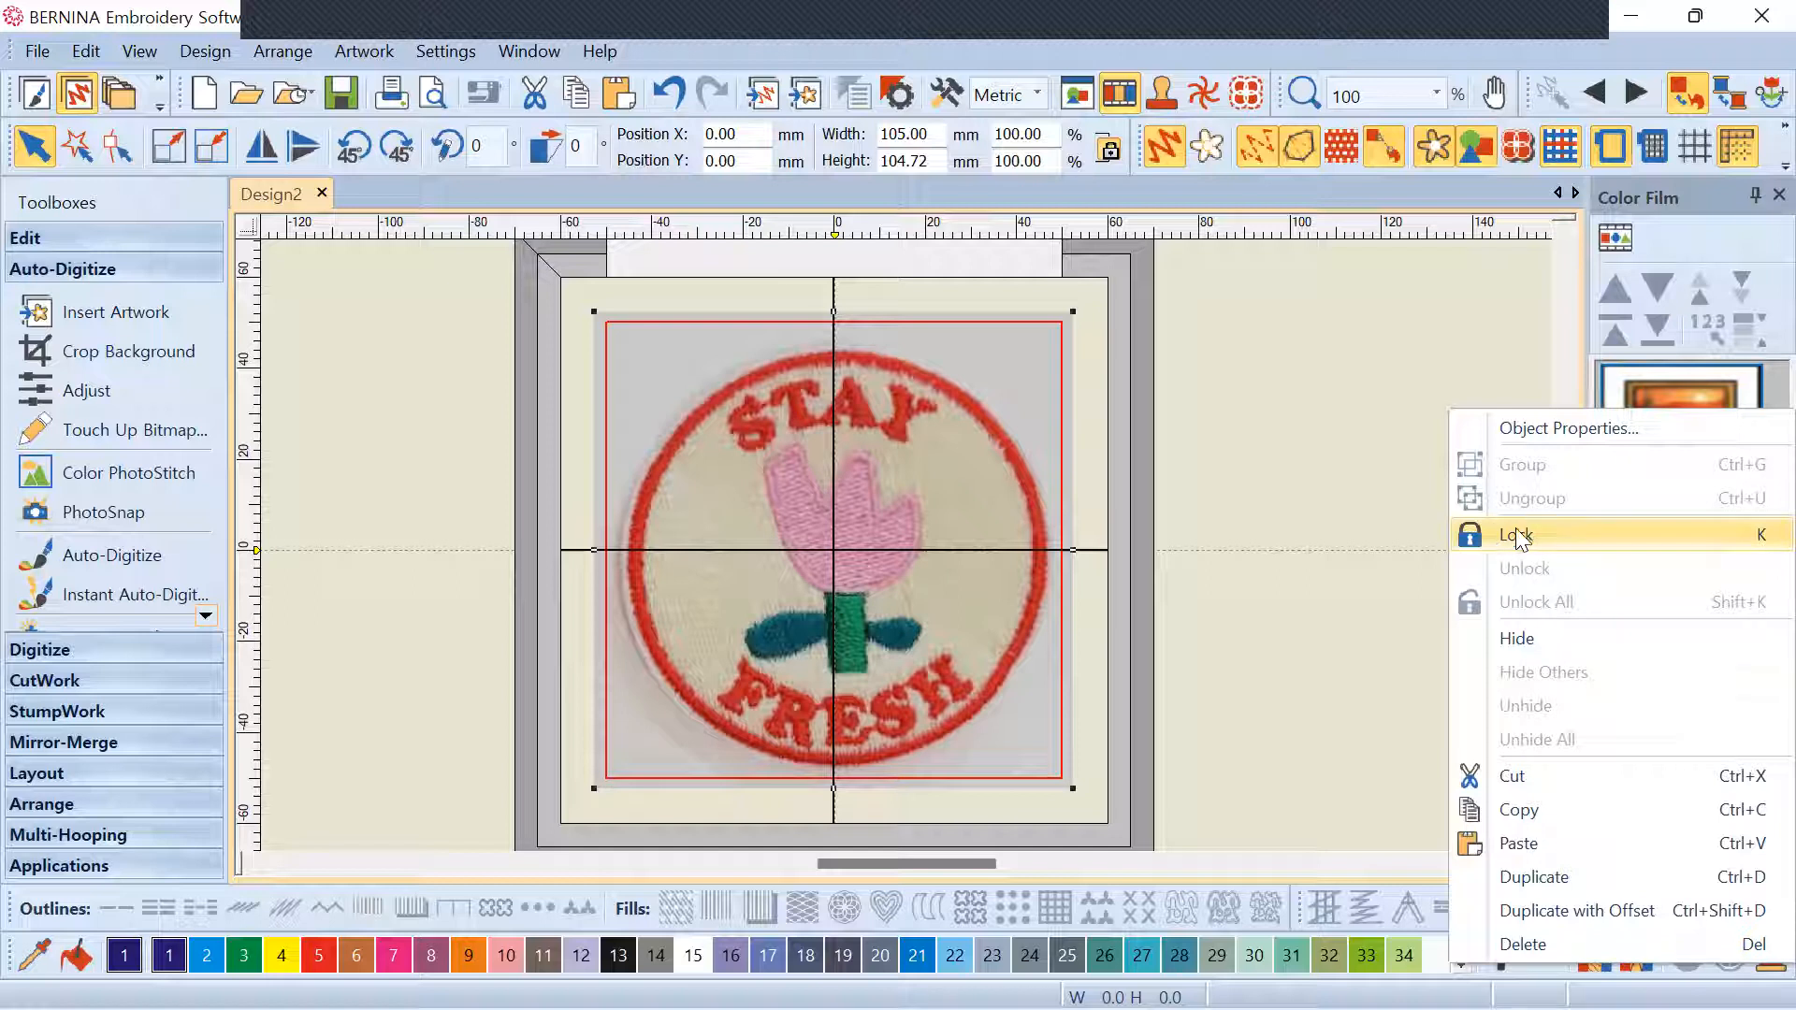
left_click(1547, 533)
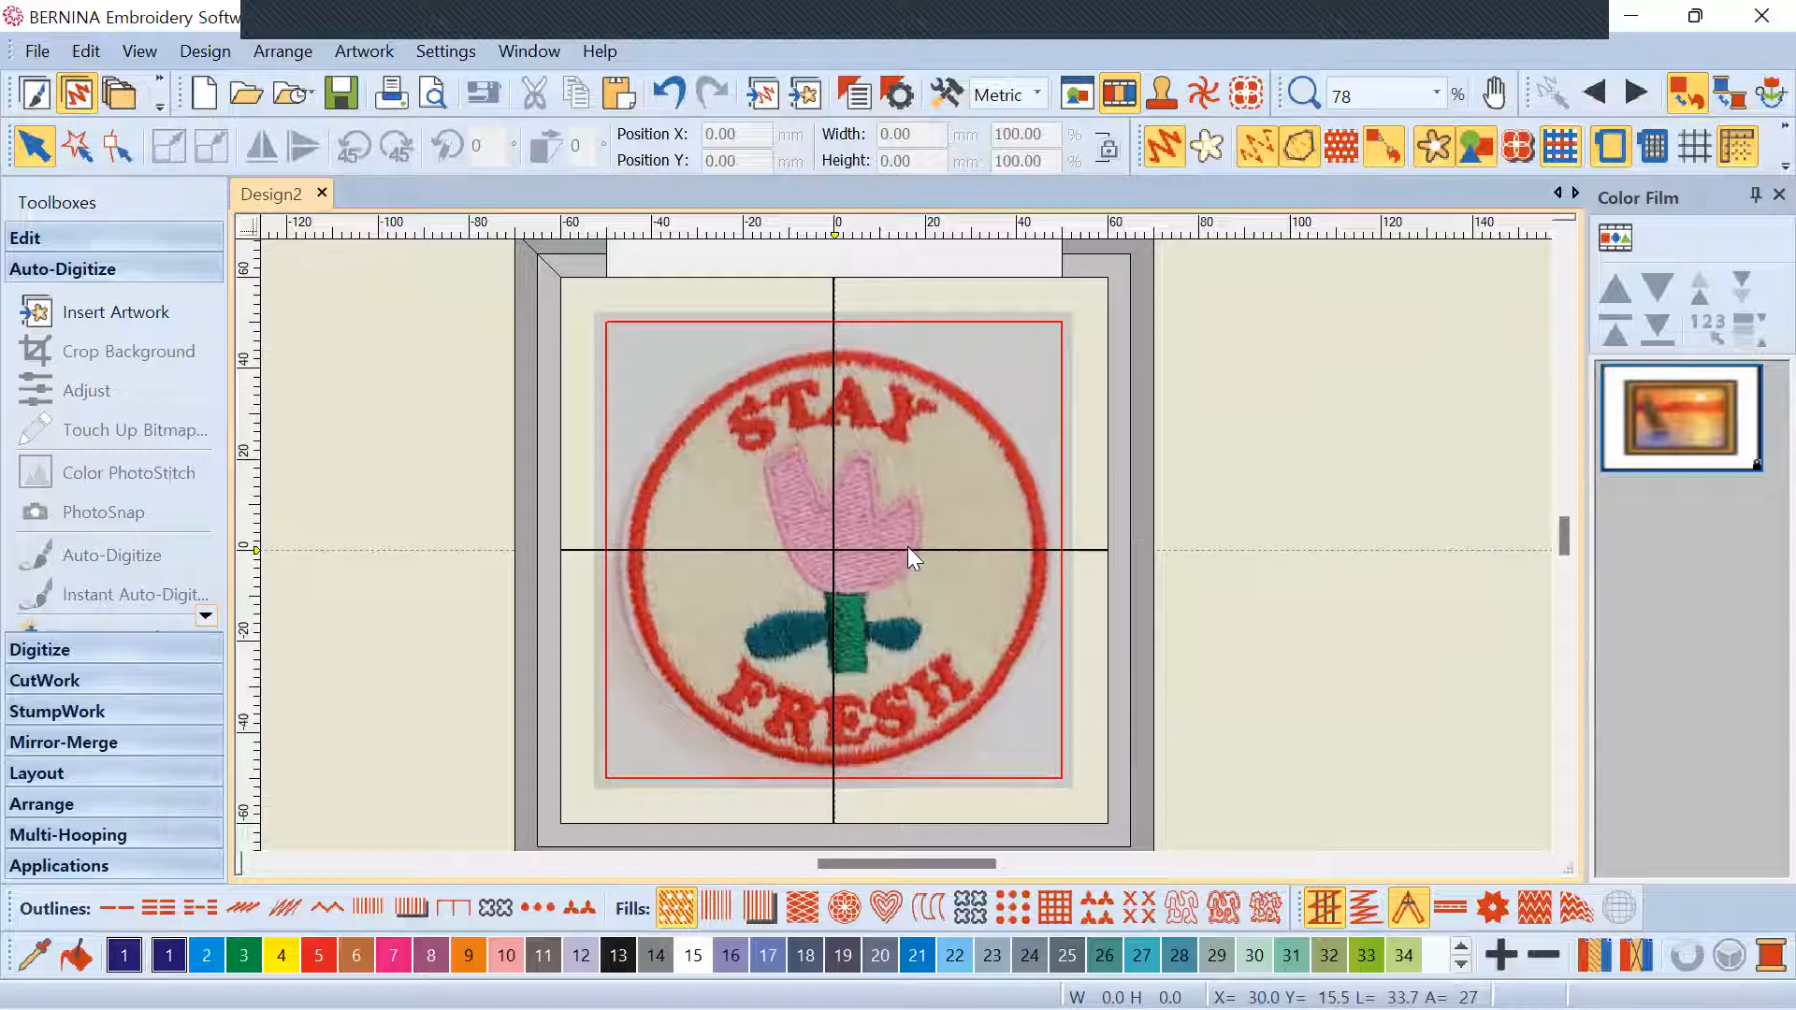
scroll(907, 546, "down", 2)
scroll(906, 544, "up", 4)
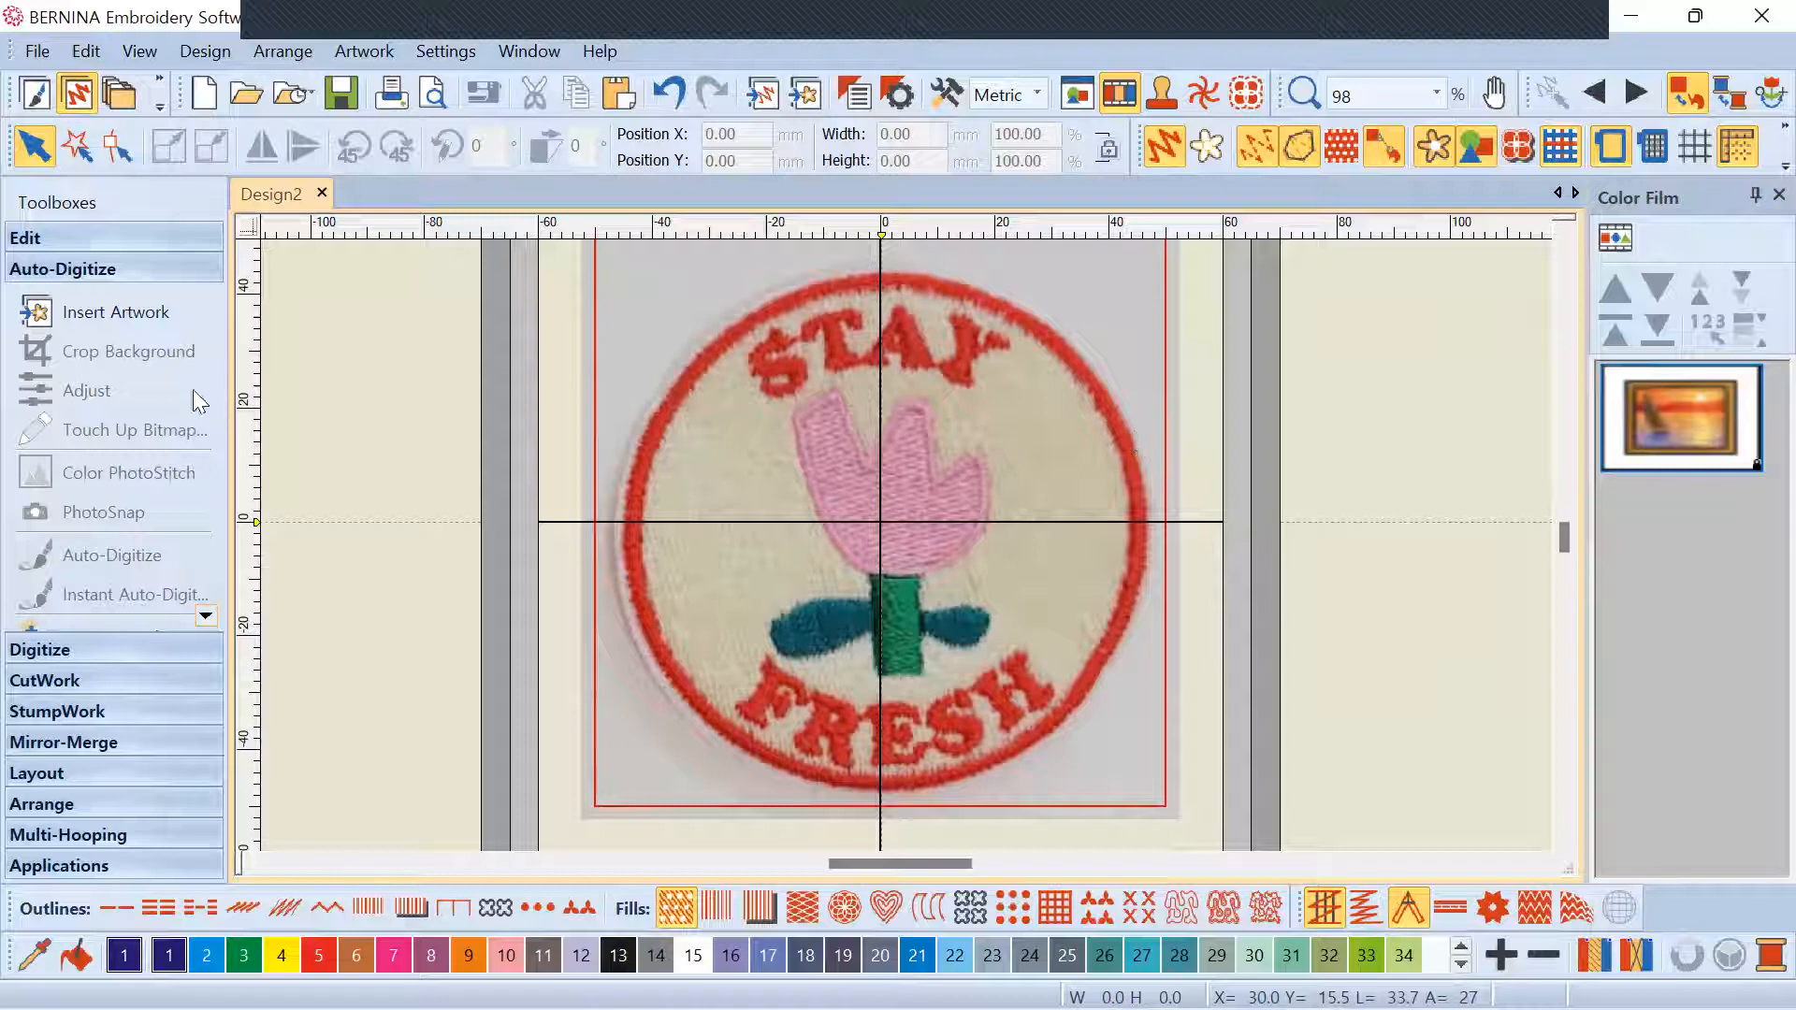
After checking the digitizing toolboxes, unlock the patch photo and reopen its object options
left_click(88, 301)
left_click(84, 652)
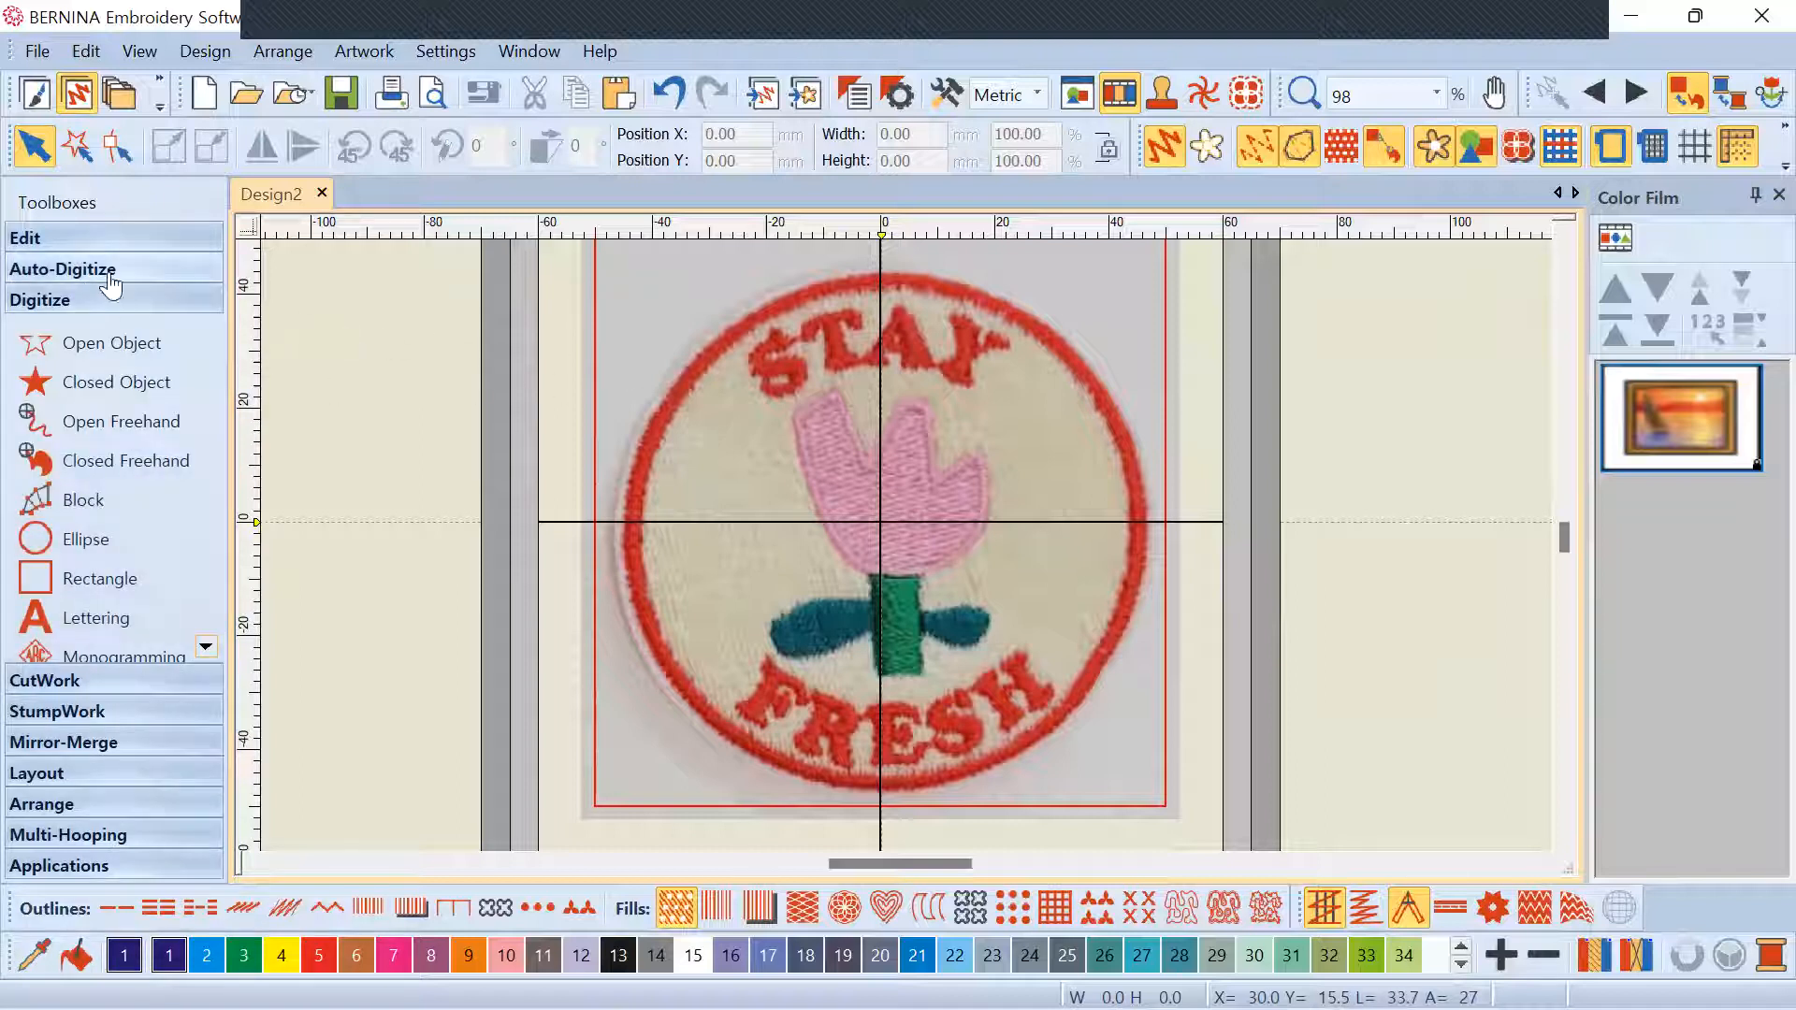
left_click(63, 268)
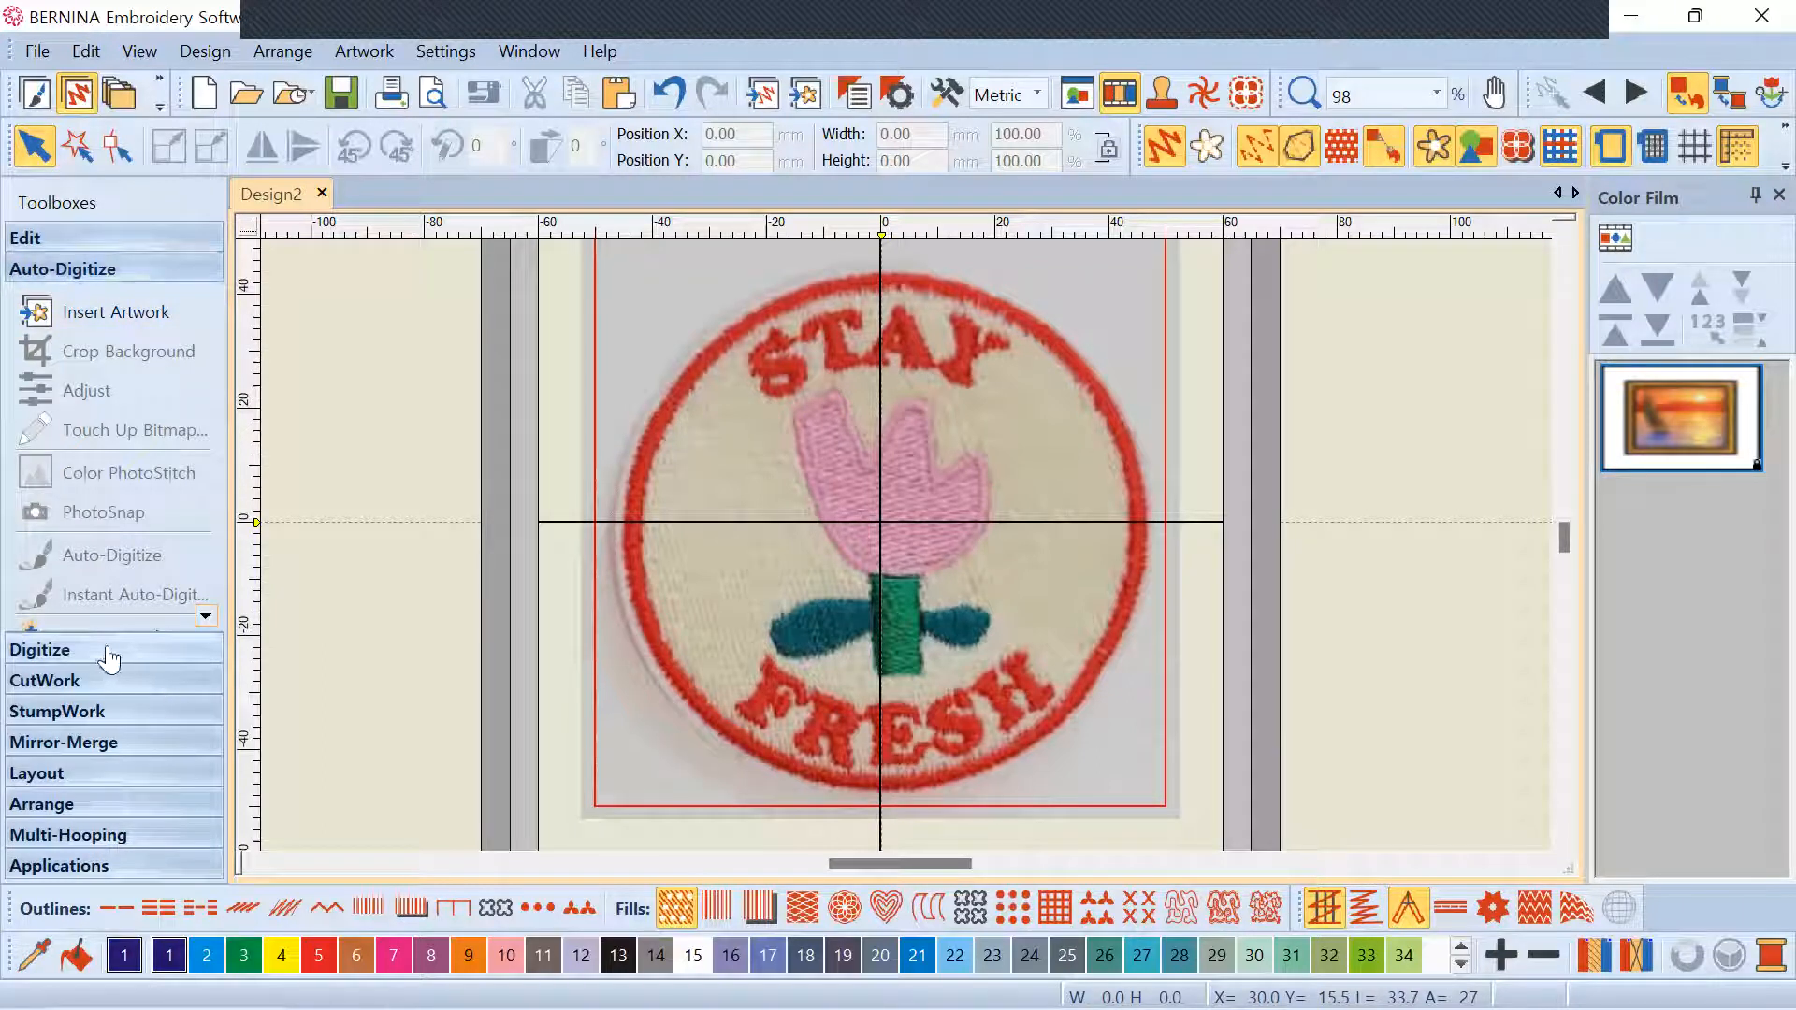
right_click(1657, 412)
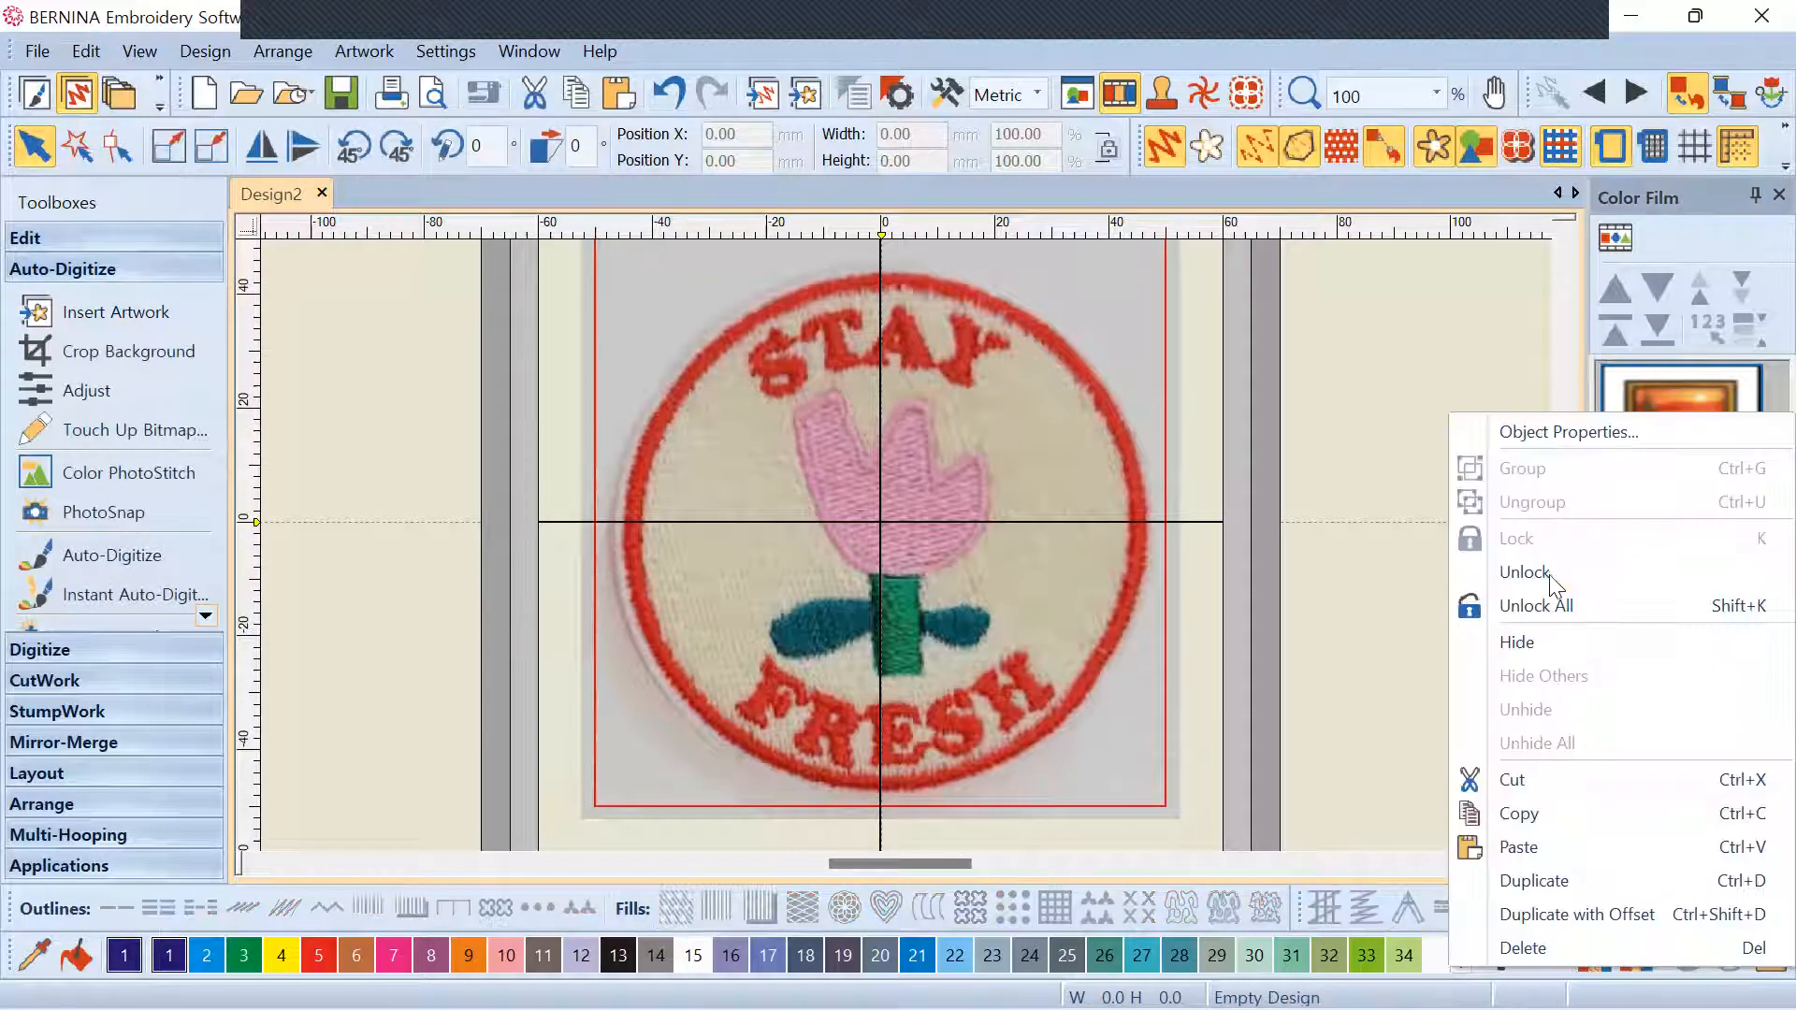
left_click(1549, 574)
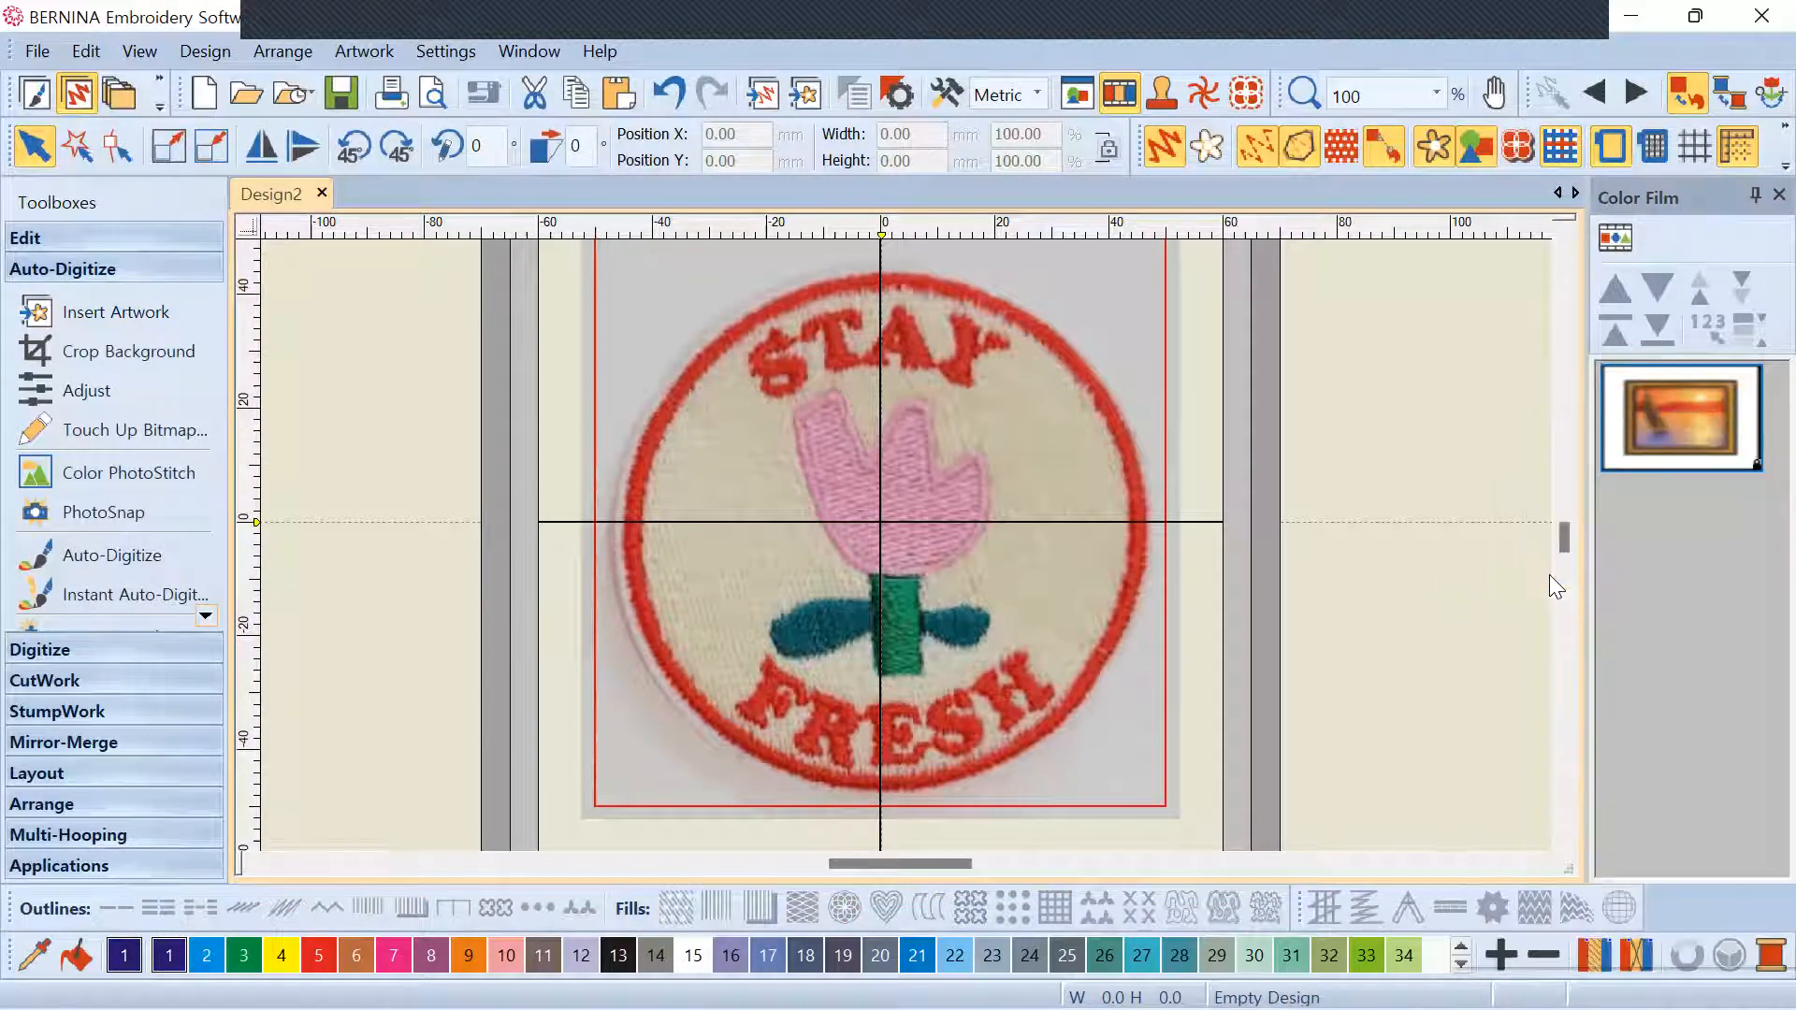
right_click(1698, 393)
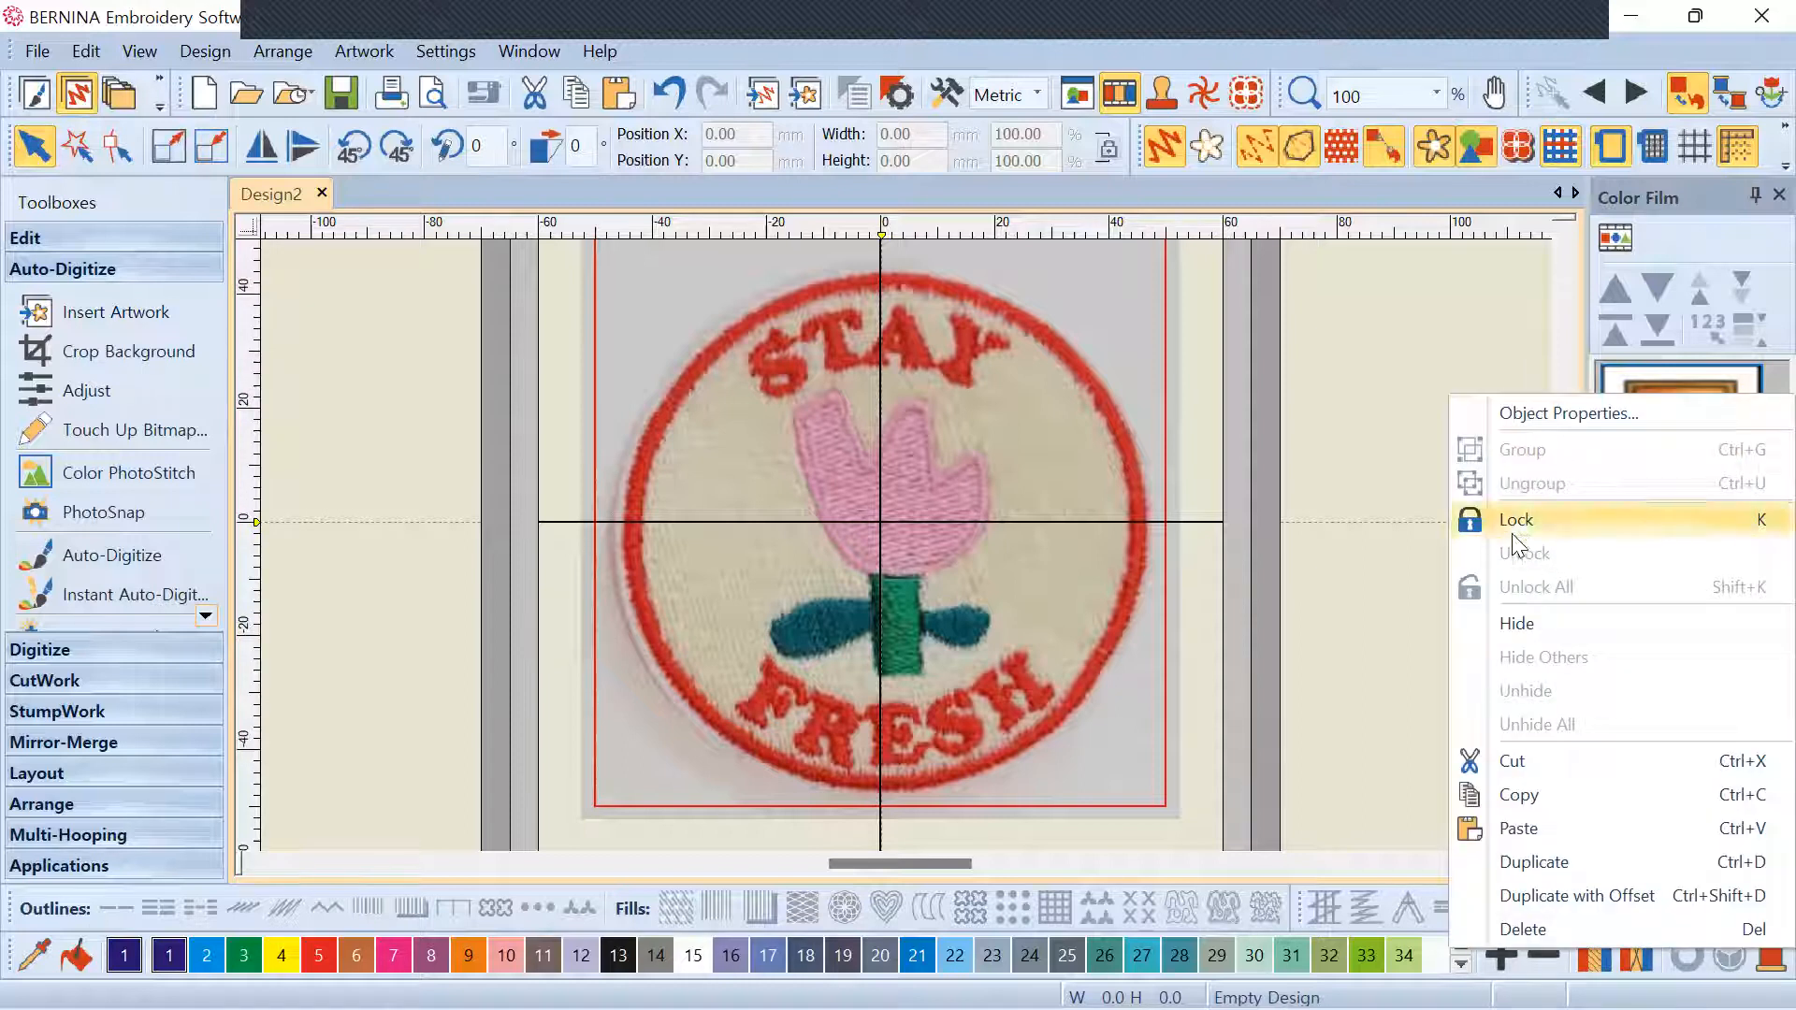
Select the STAY FRESH patch bitmap and launch Auto-Digitize on it
left_click(1290, 375)
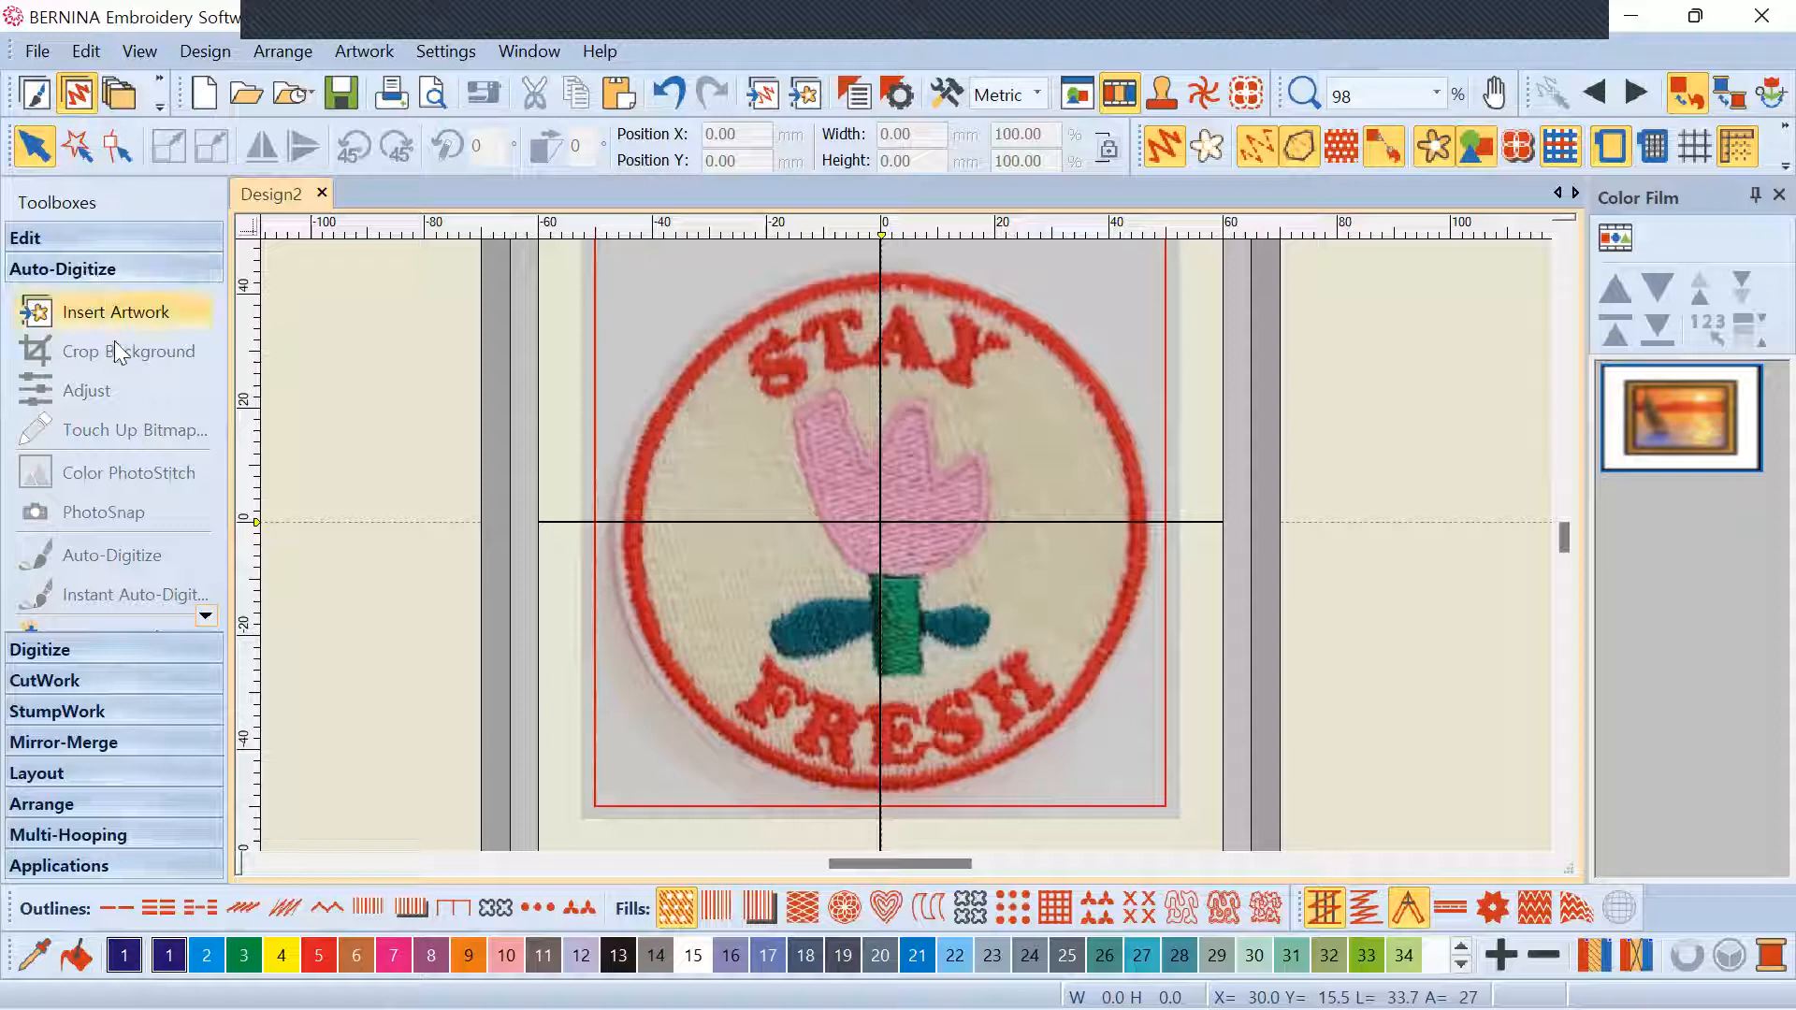
left_click(204, 615)
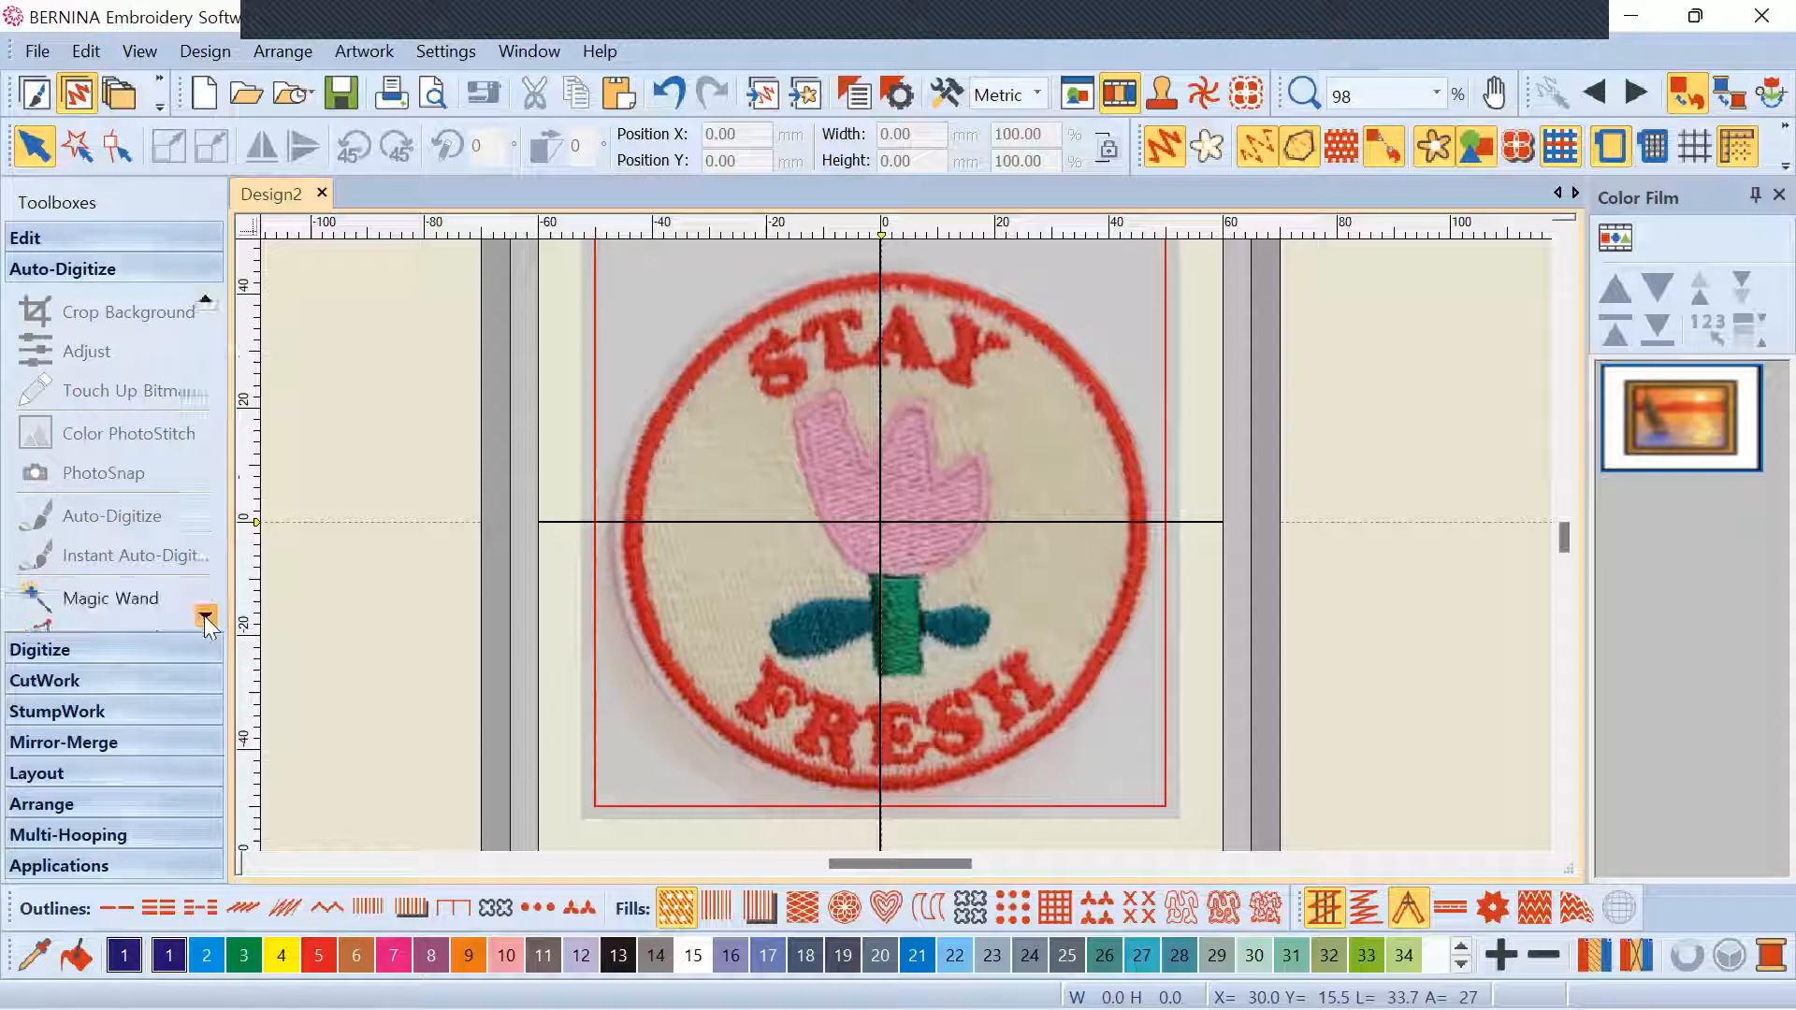
left_click(205, 616)
left_click(205, 615)
left_click(205, 616)
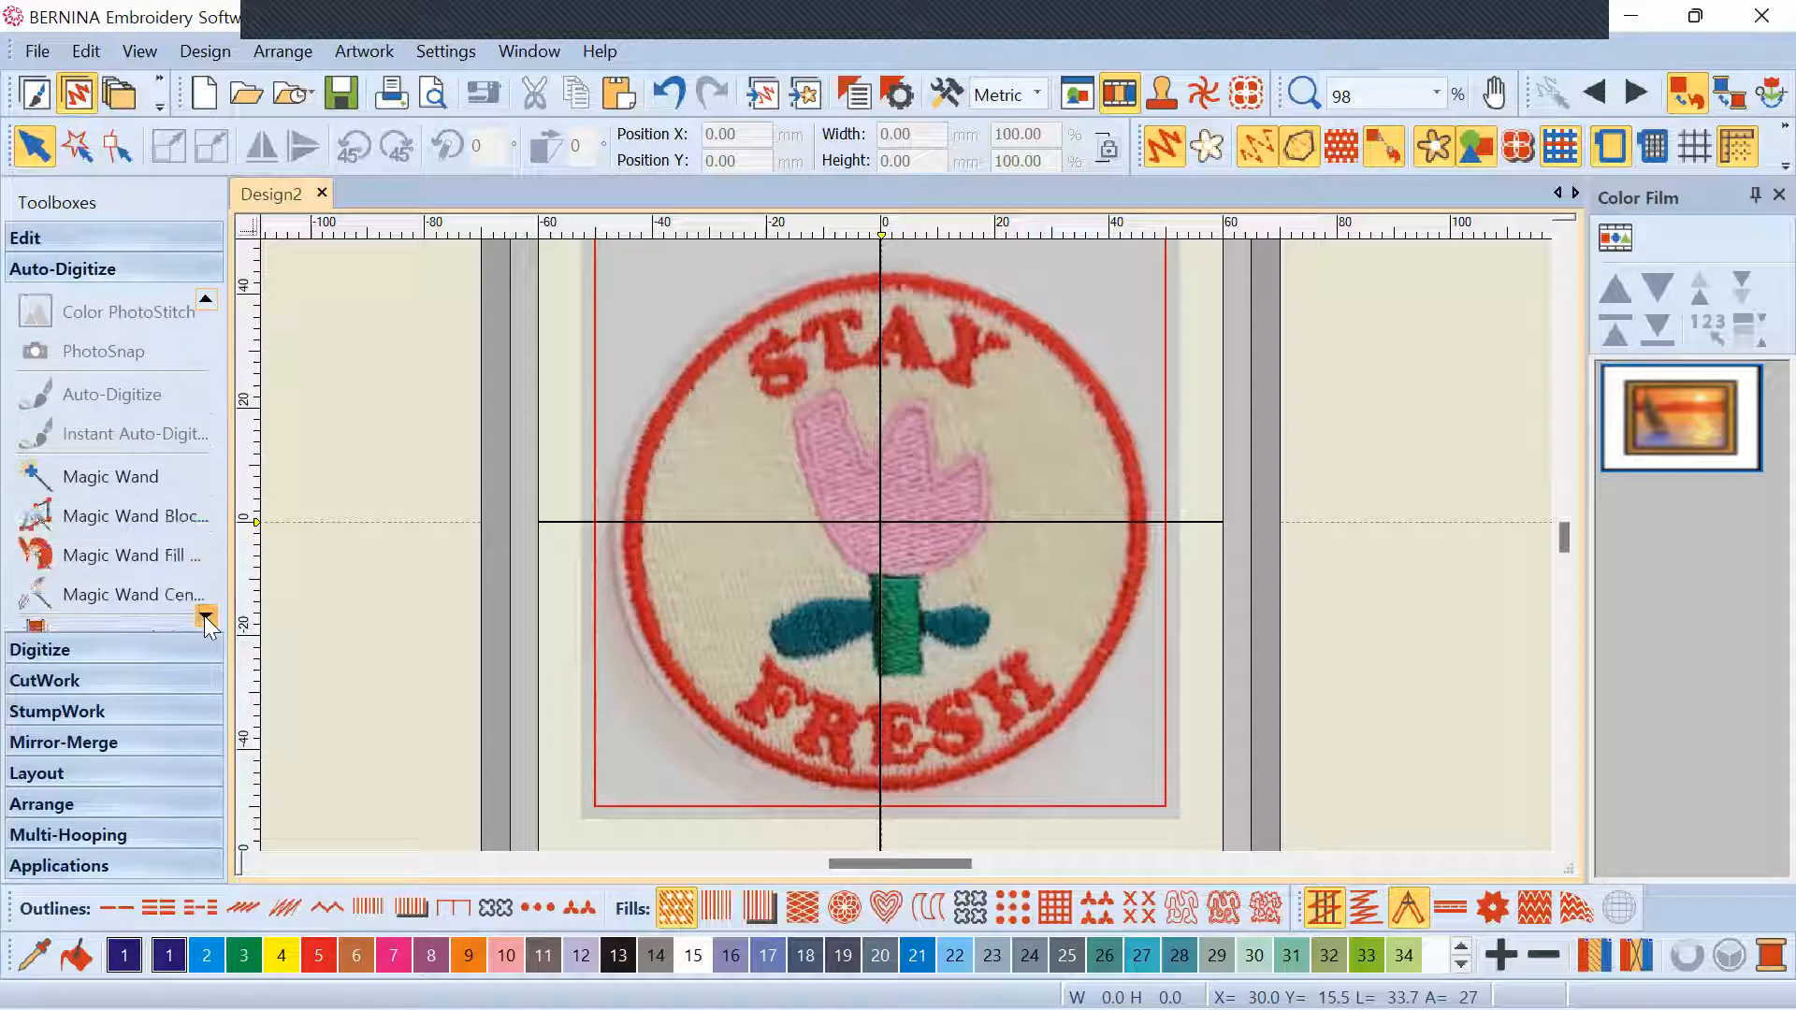
left_click(699, 412)
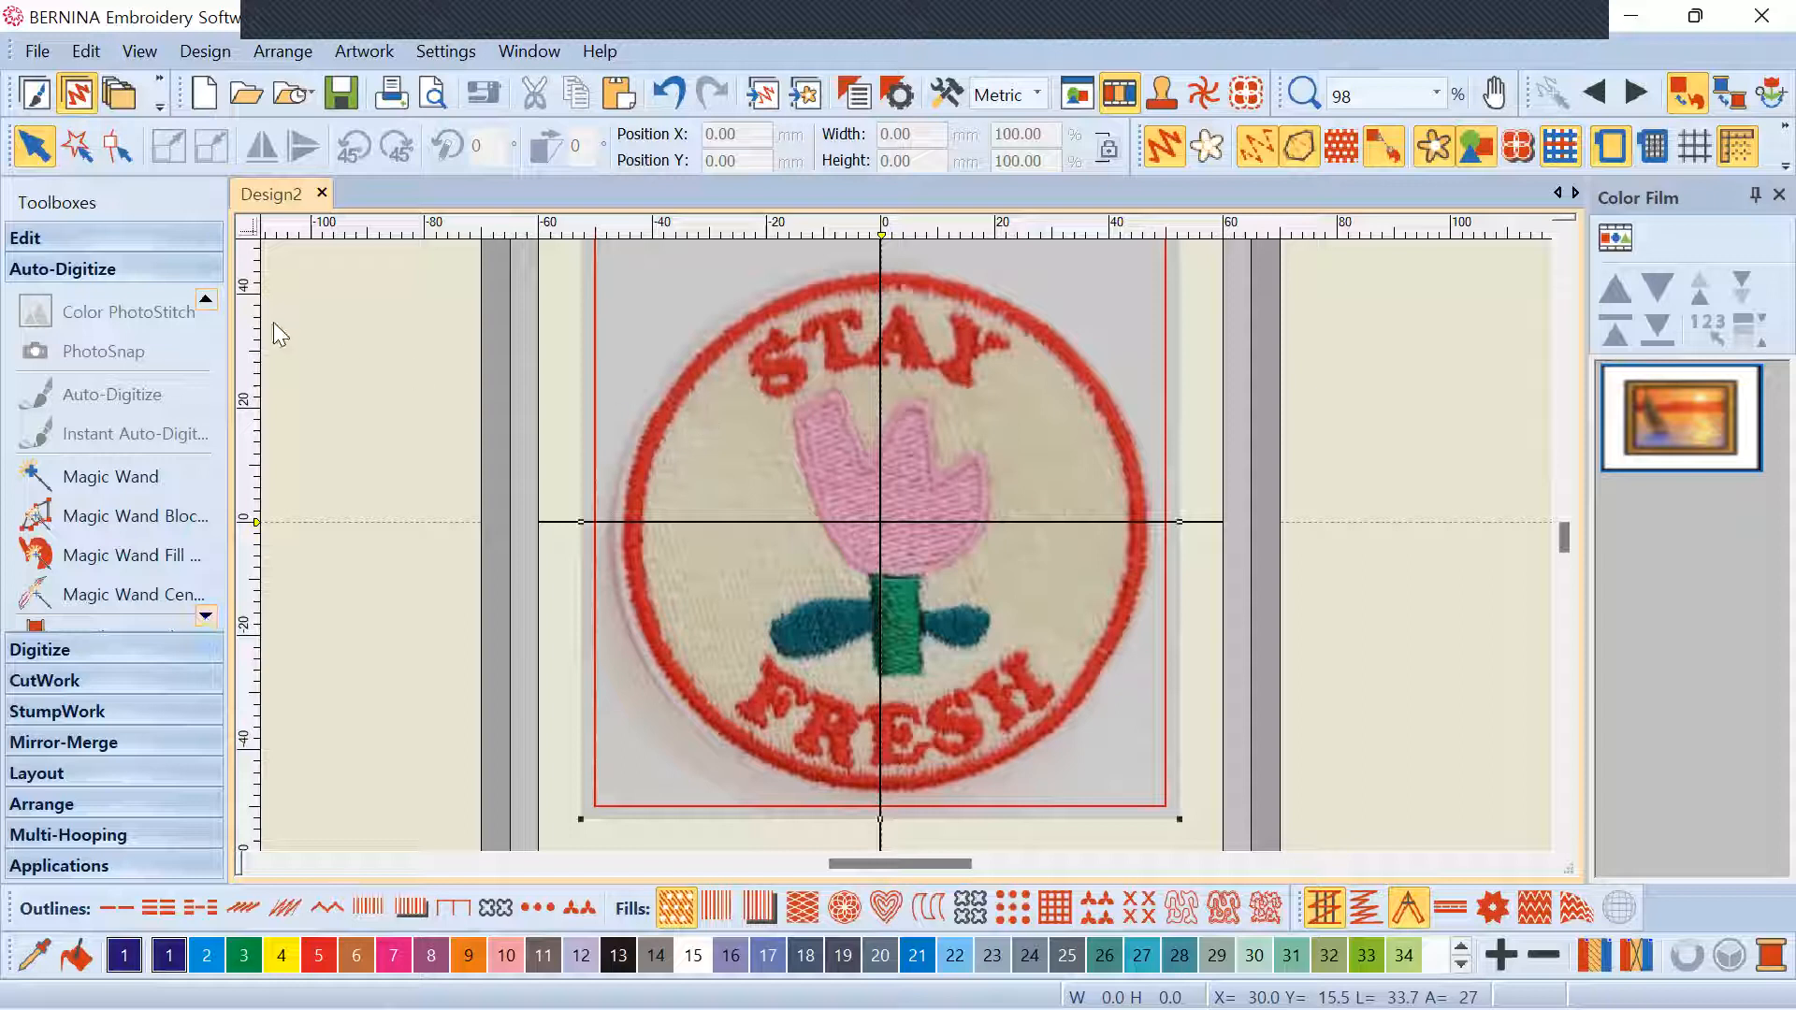
left_click(206, 300)
left_click(206, 301)
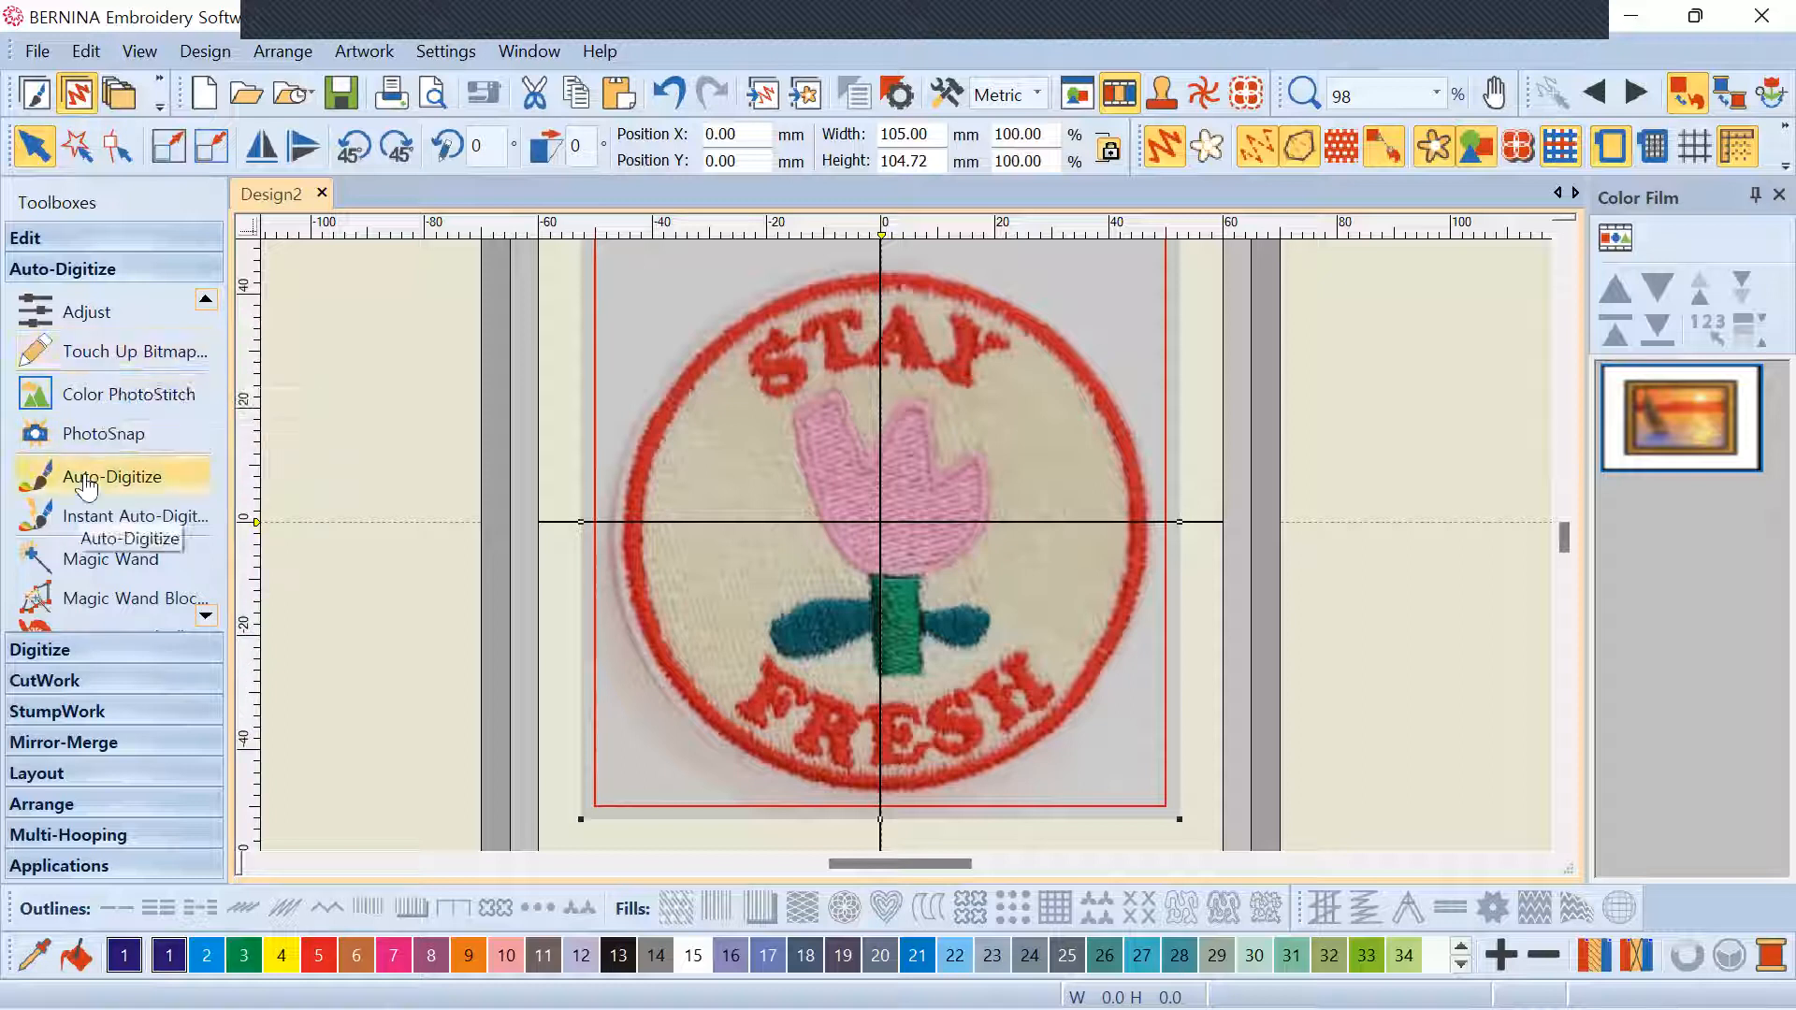
left_click(921, 486)
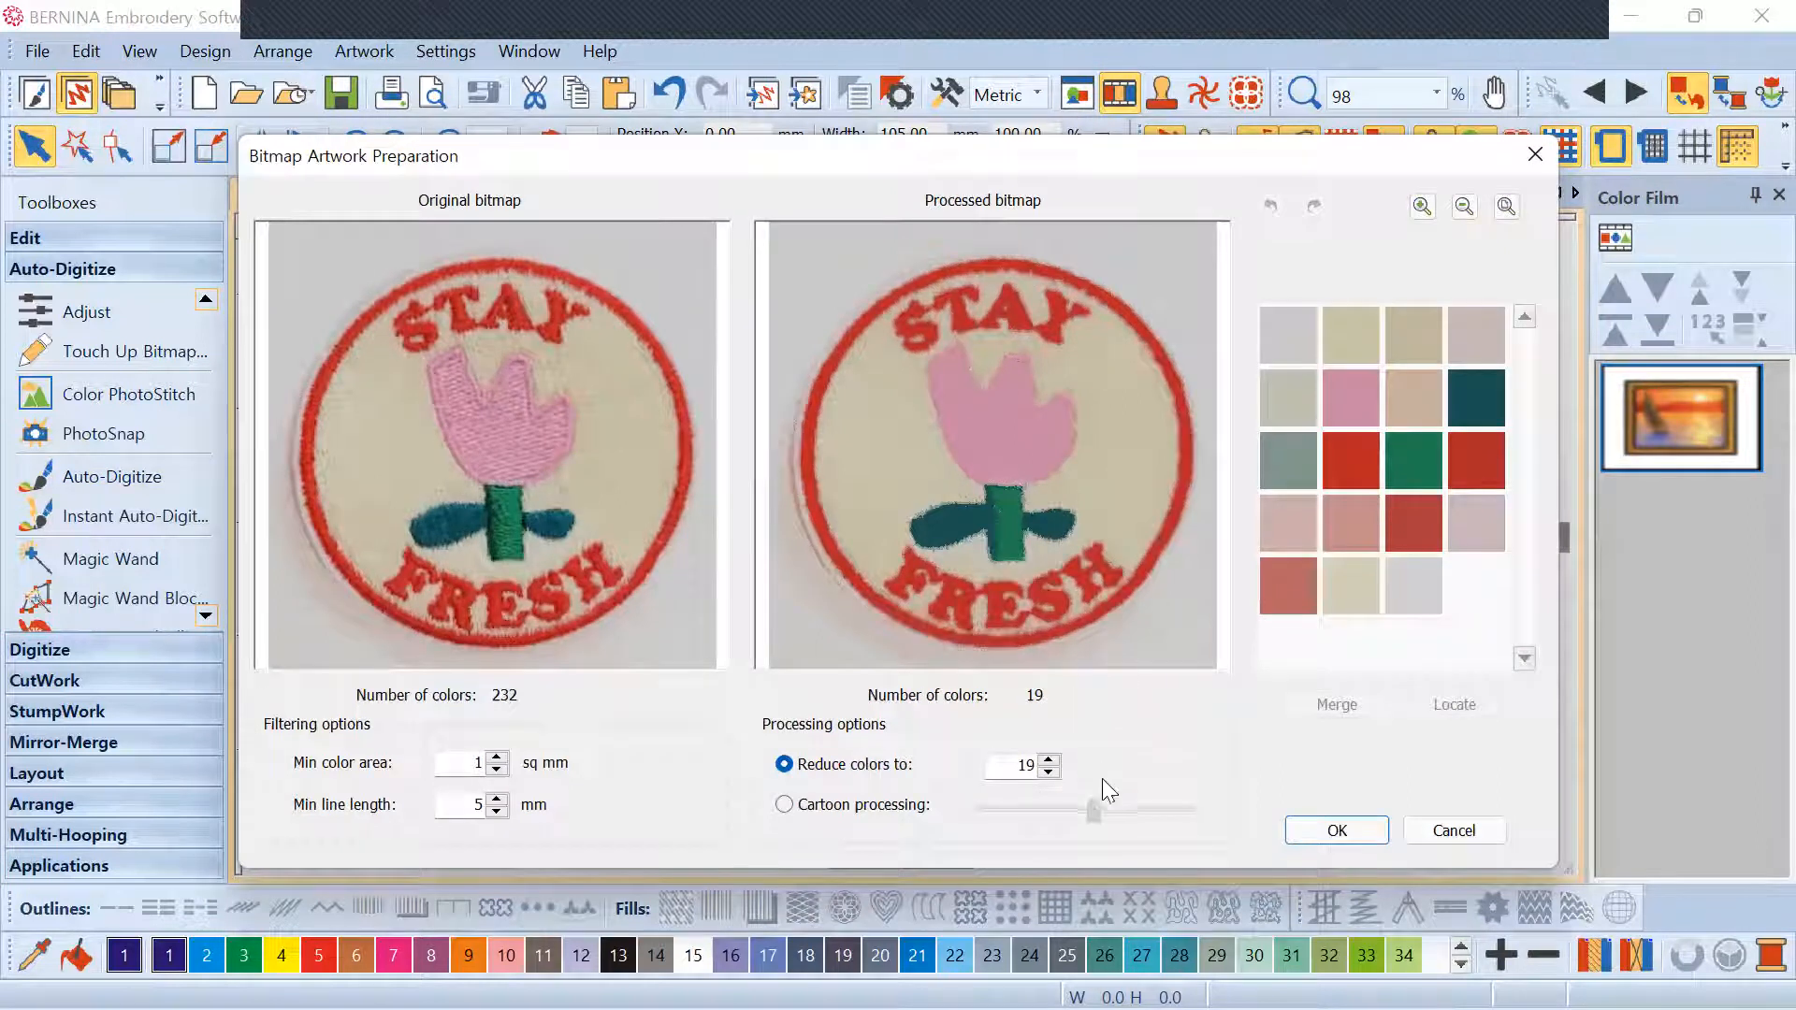
Set Reduce colors to 13 in Bitmap Artwork Preparation and accept the bitmap
left_click(1042, 774)
left_click(1041, 773)
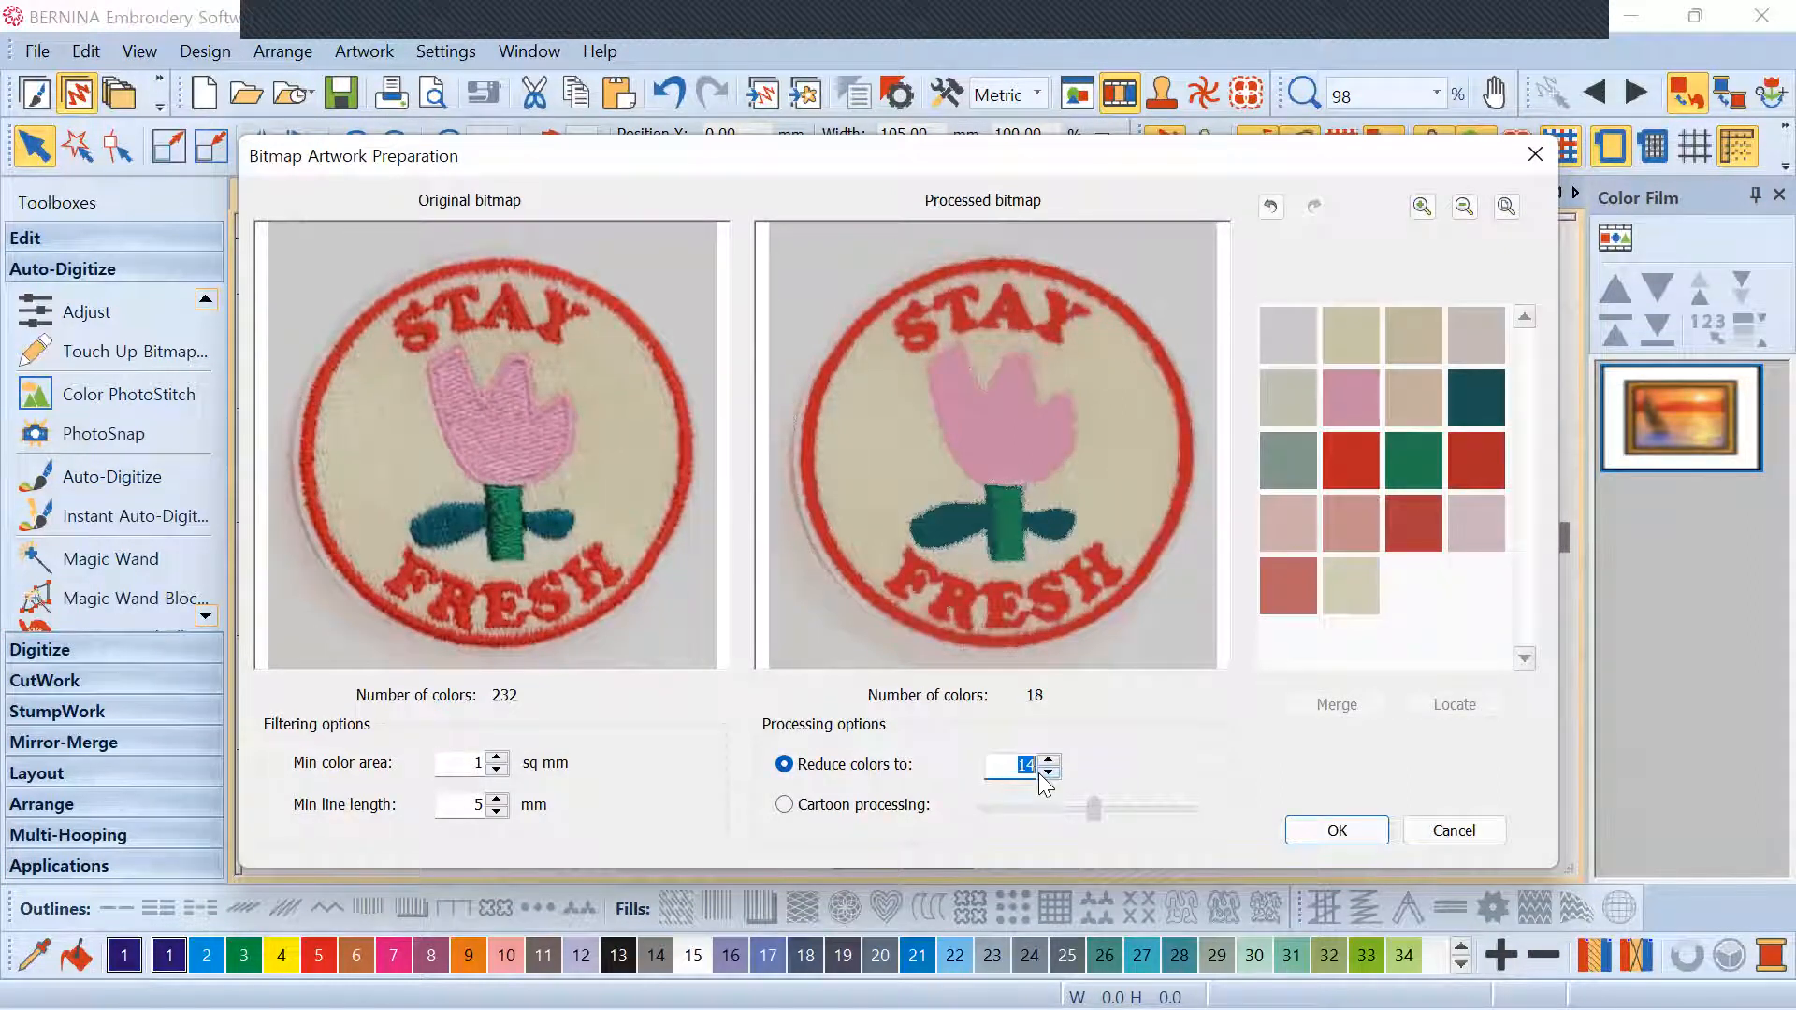
left_click(1042, 773)
left_click(1042, 772)
double_click(1049, 762)
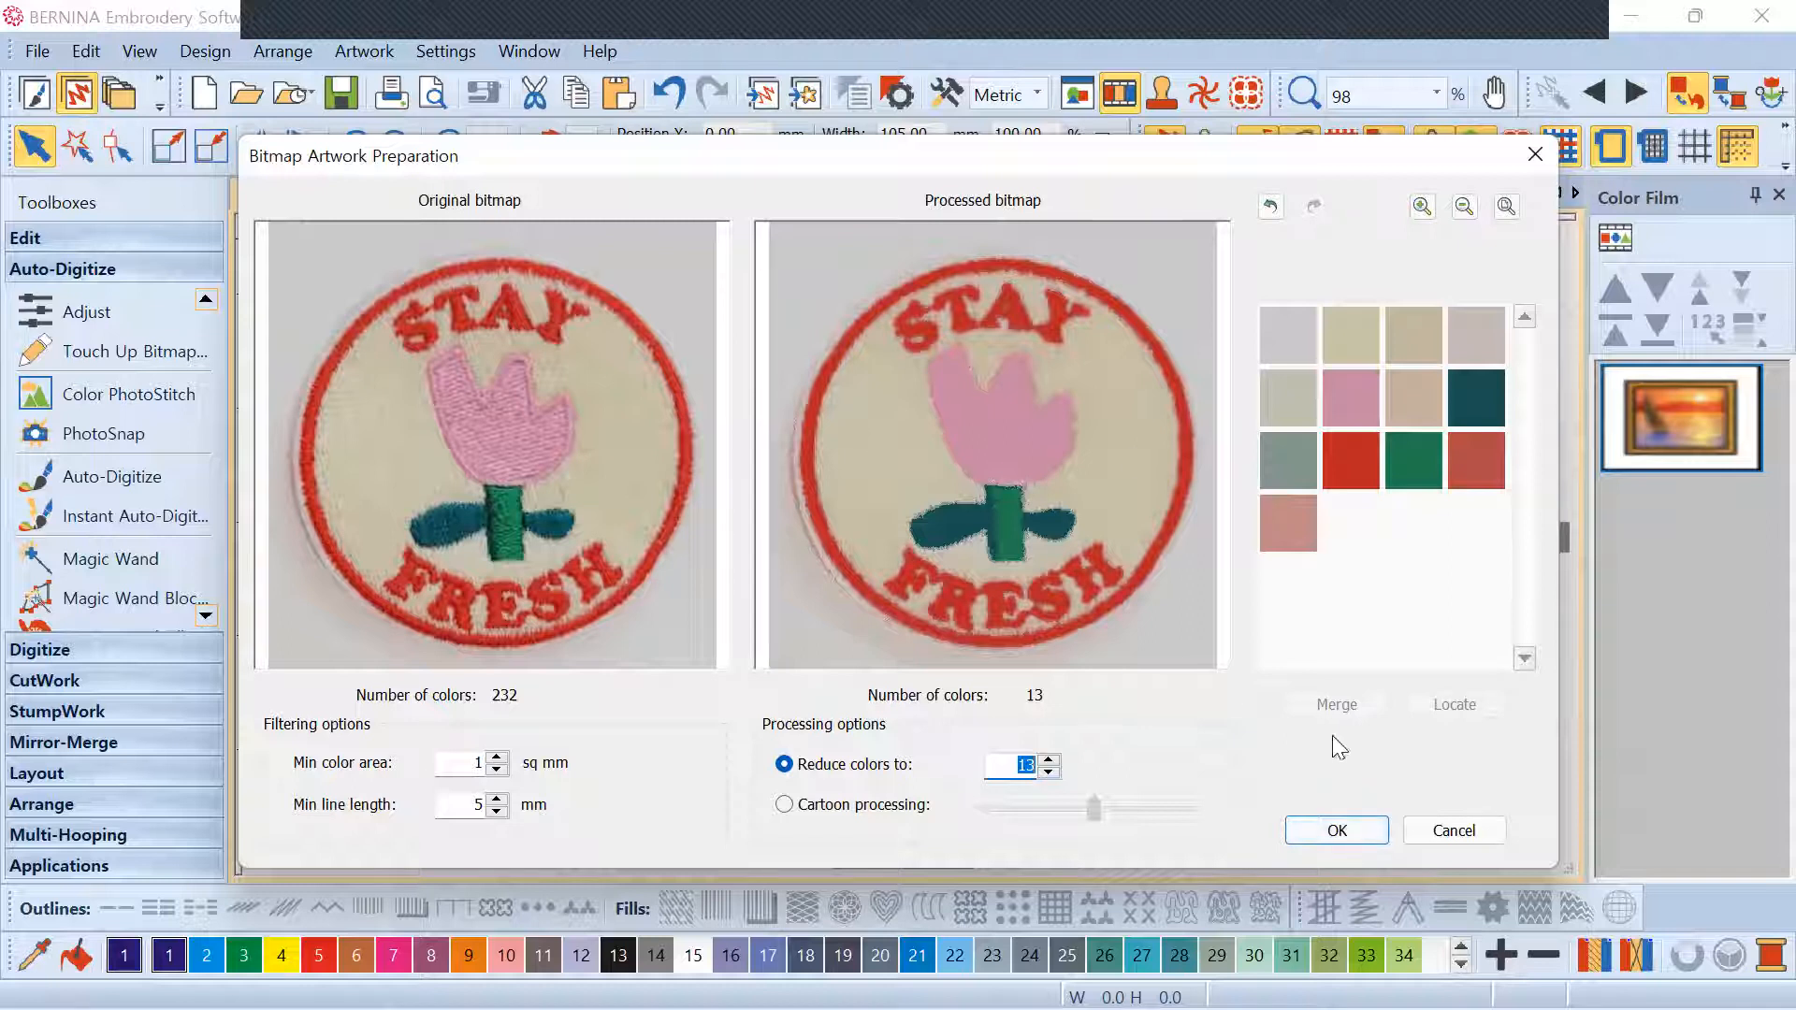
left_click(1338, 831)
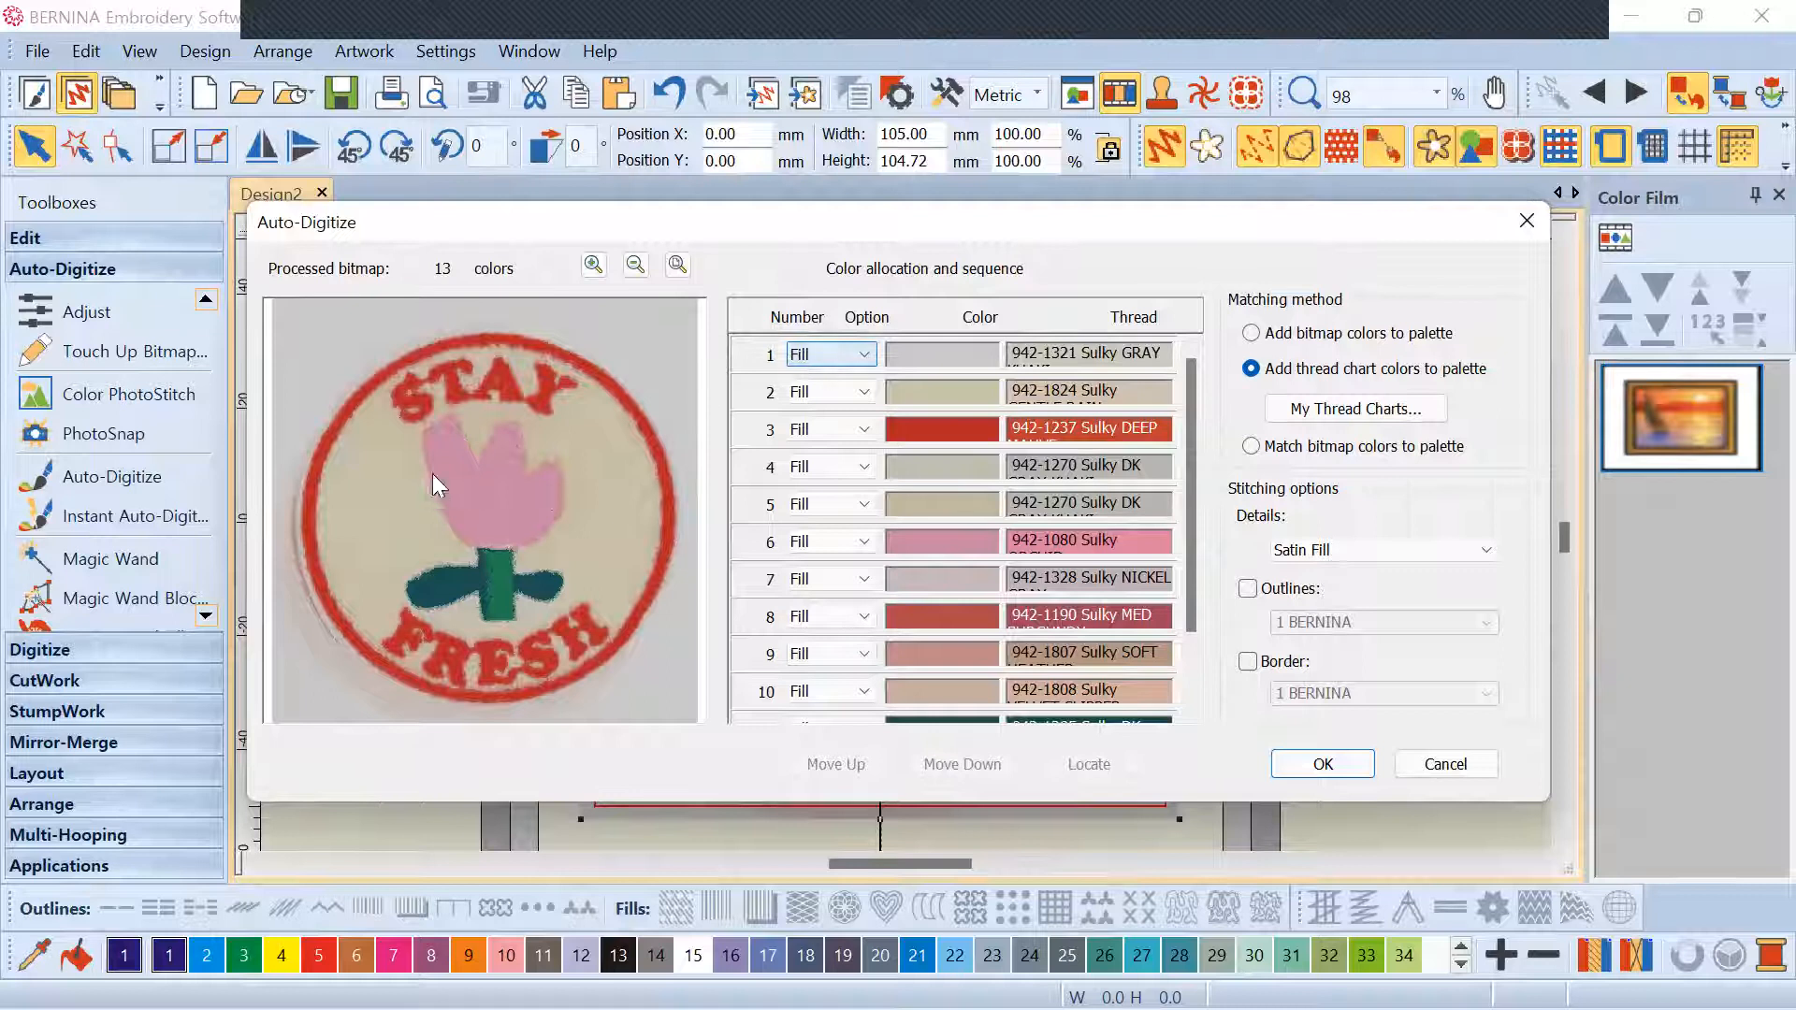
Assign stitch types per colour: colour 1 as details, colour 13 left omitted
left_click(846, 356)
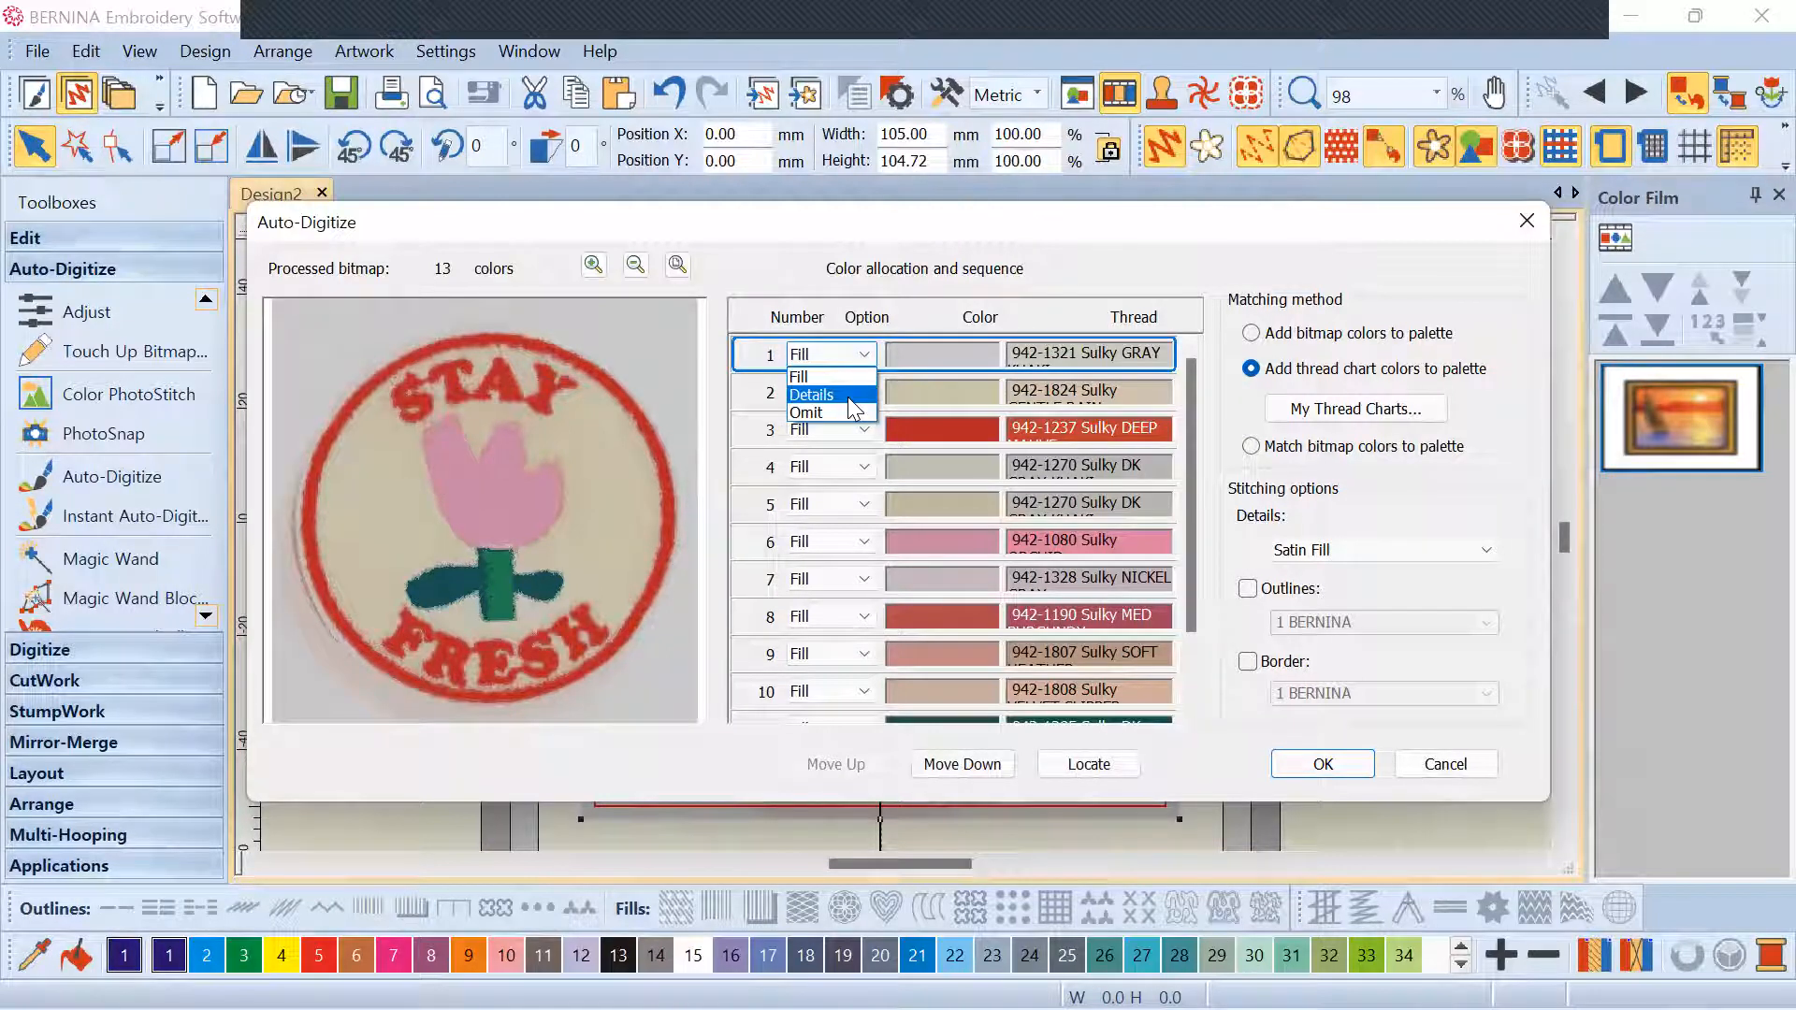
left_click(837, 391)
left_click(858, 562)
left_click(846, 589)
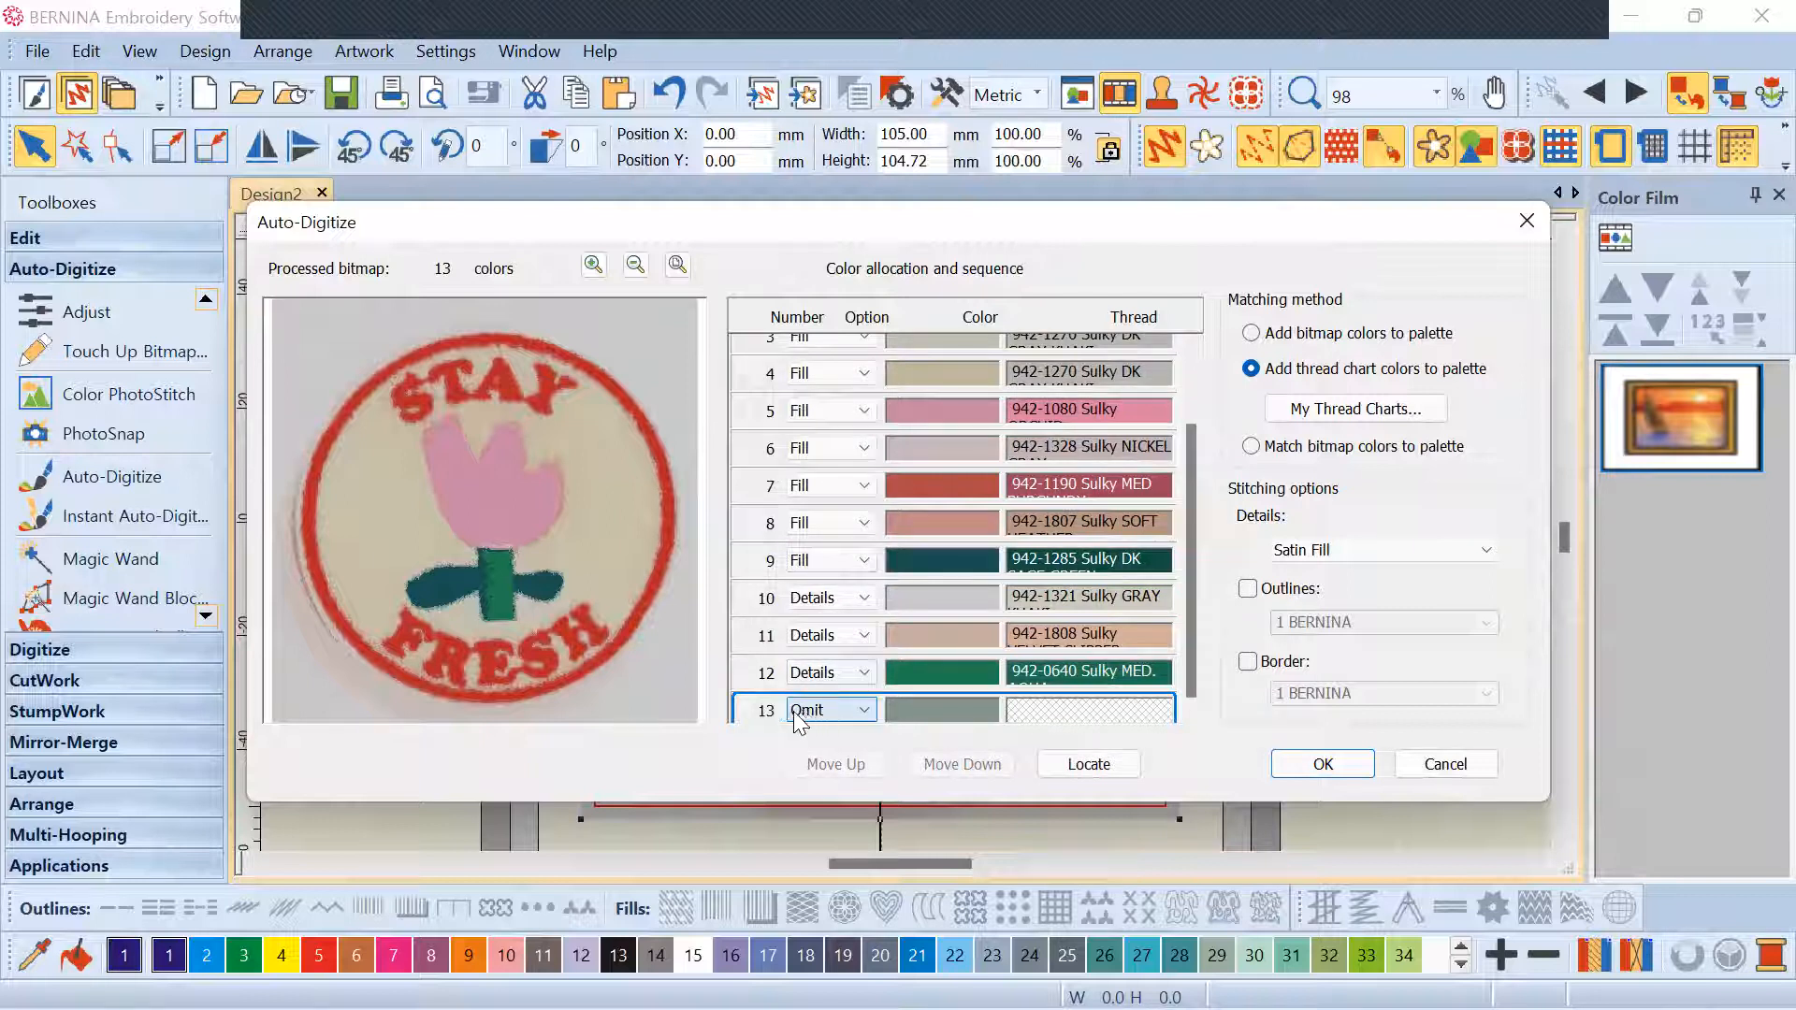
left_click(867, 711)
left_click(844, 764)
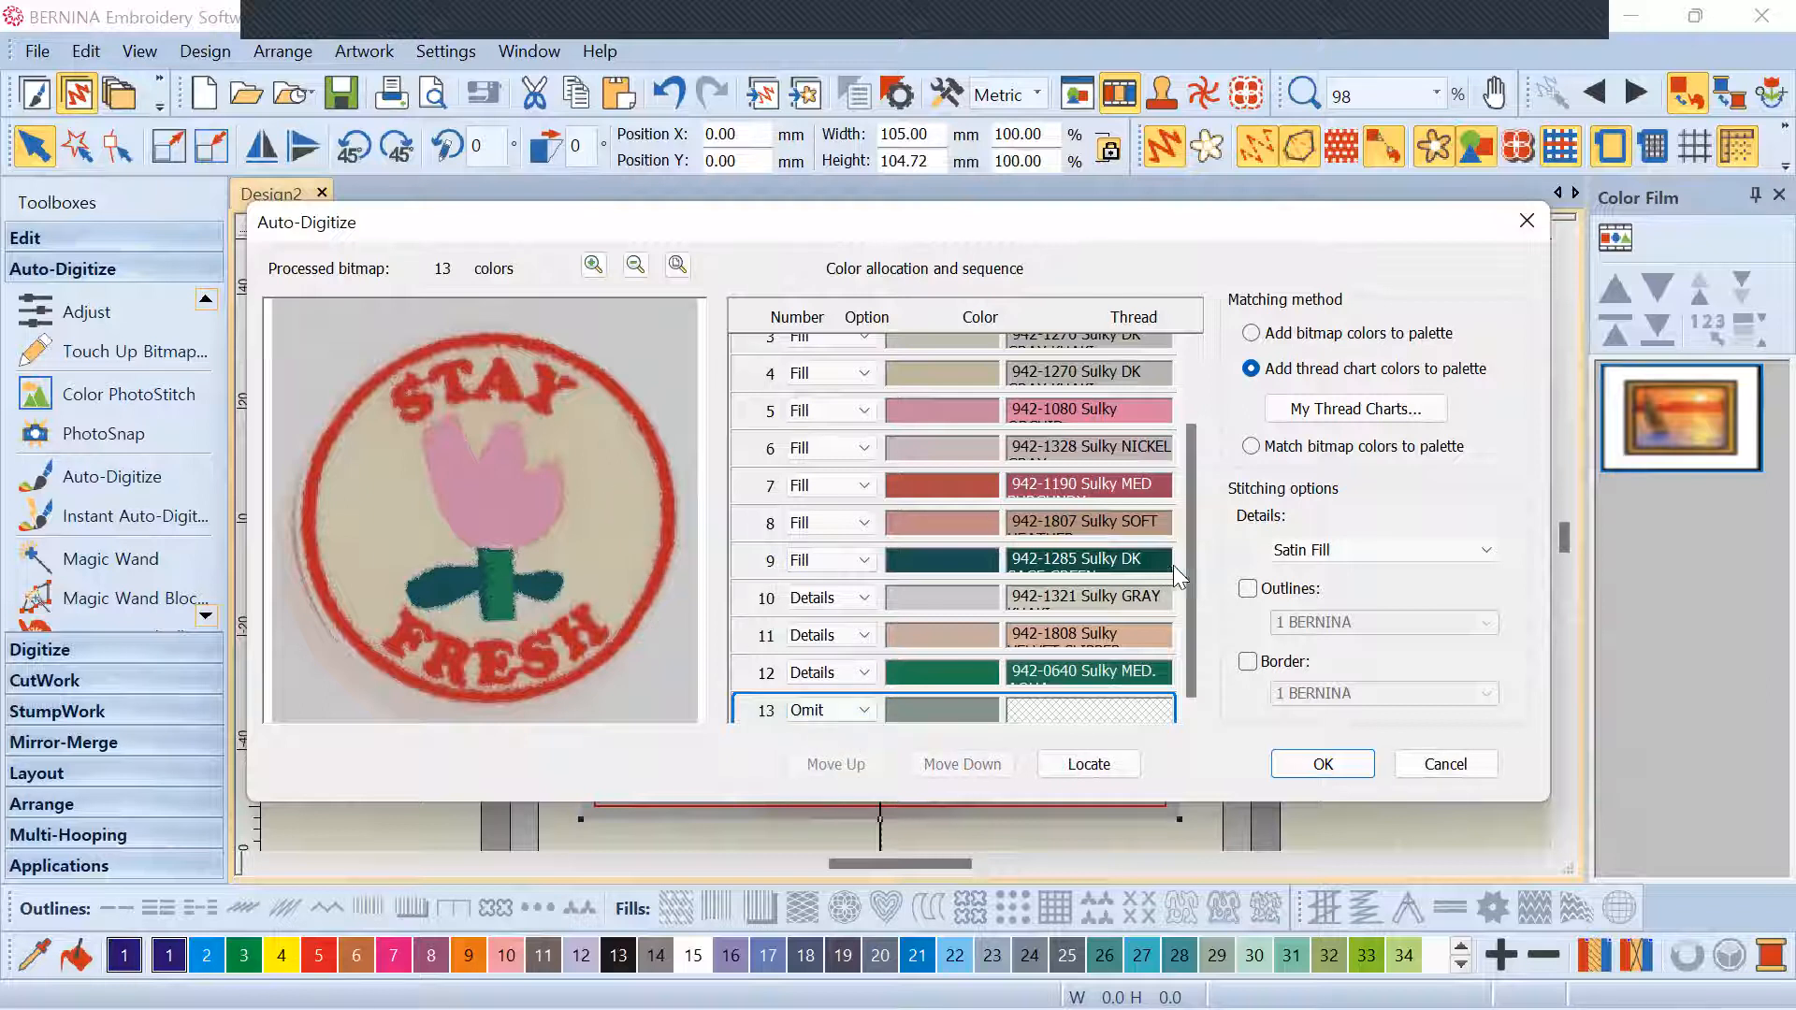
Cancel auto-digitizing and undo to restore the photo's original colours
left_click_drag(1194, 564, 1163, 400)
left_click(1434, 766)
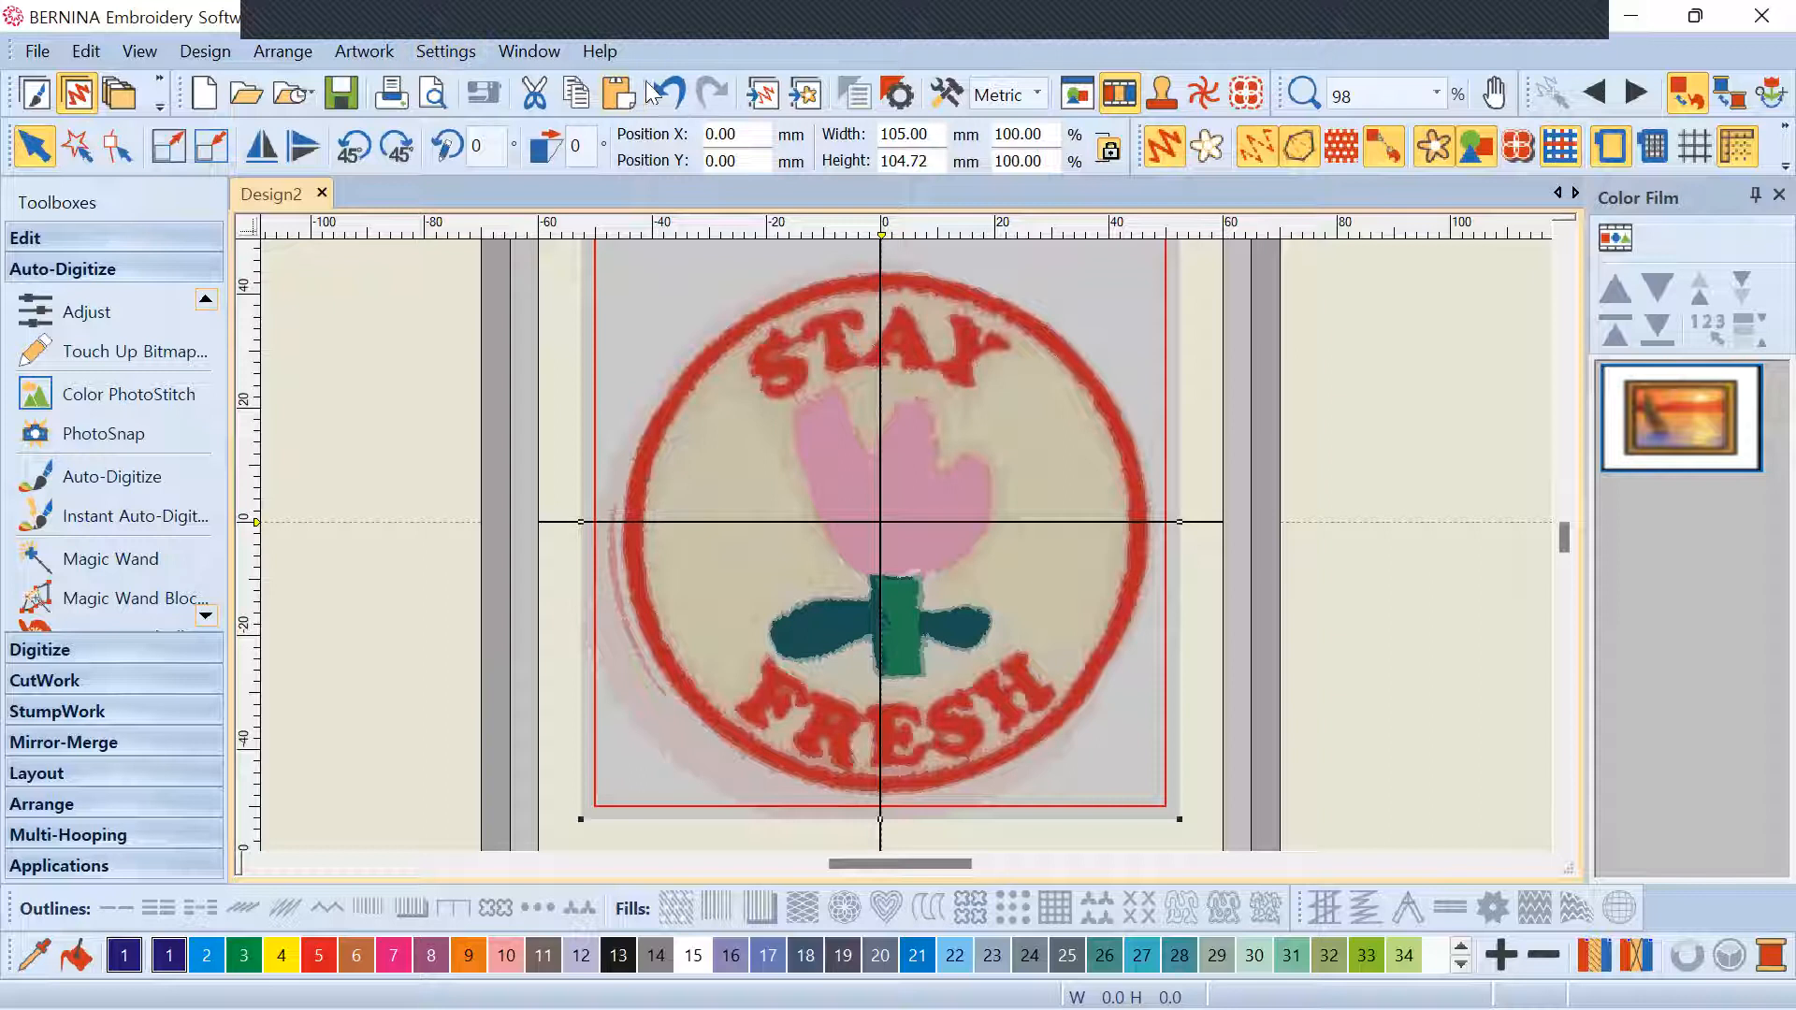
left_click(655, 93)
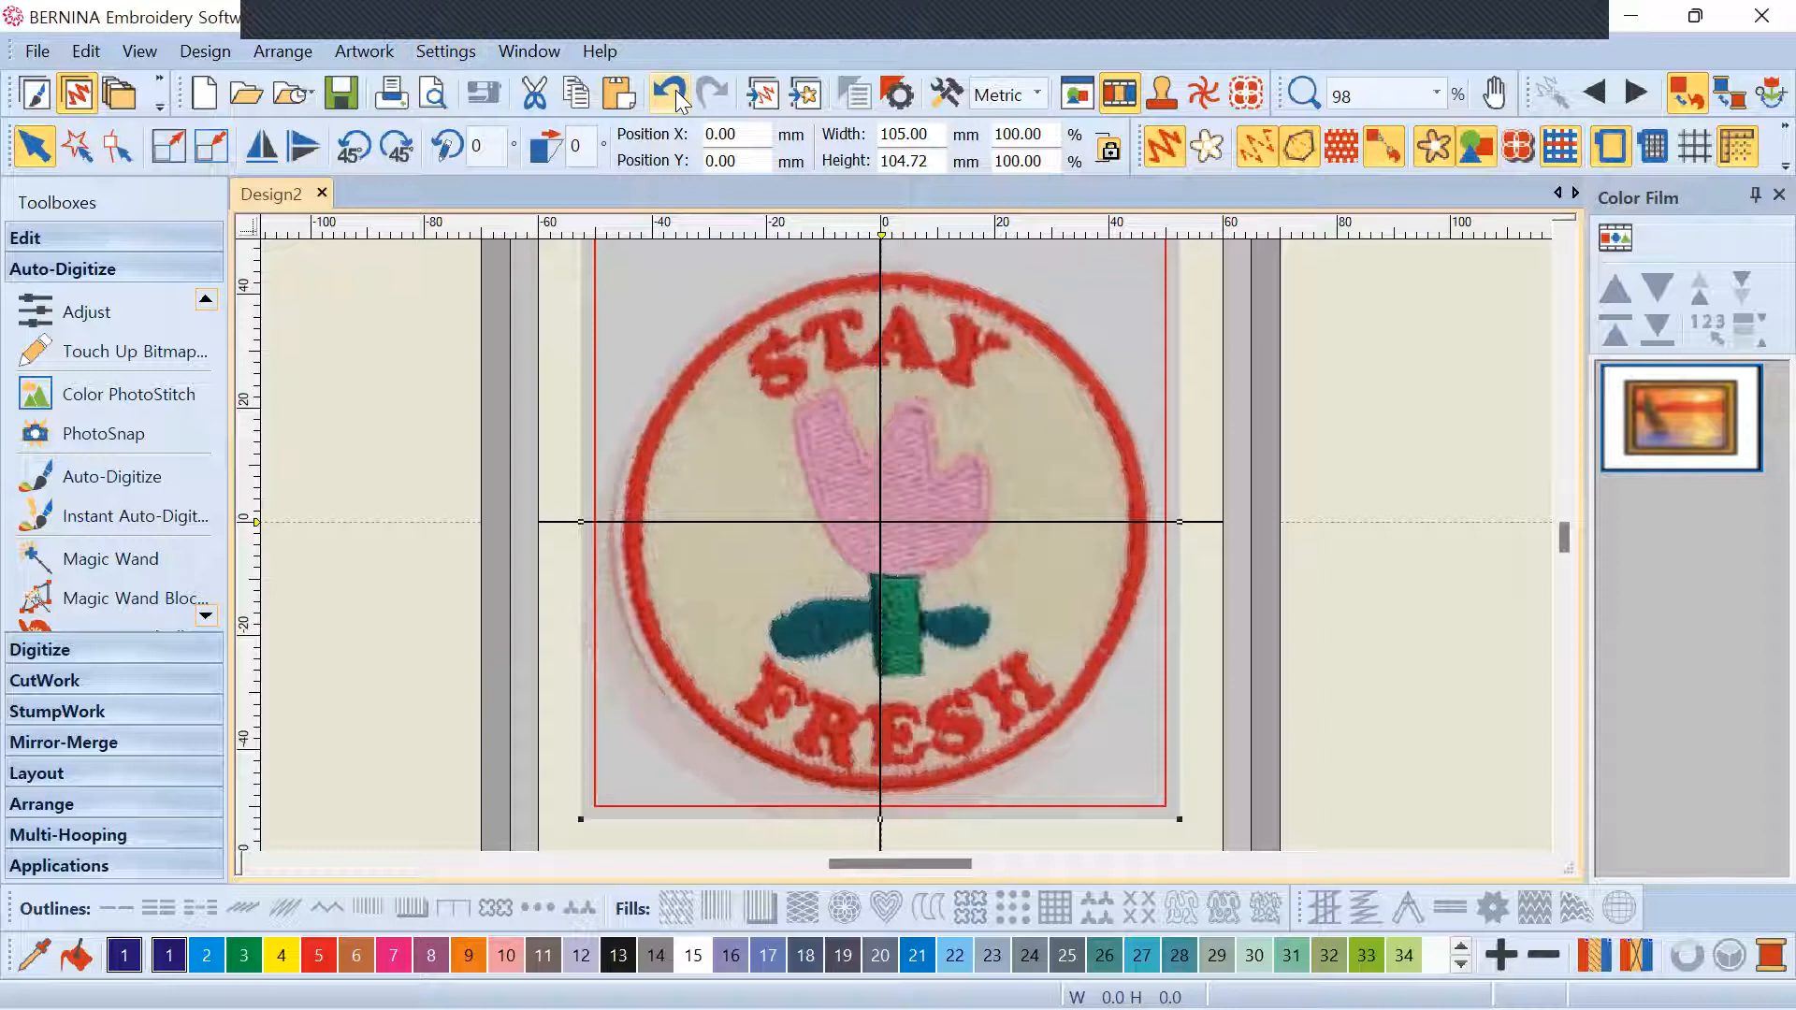
Switch to Magic Wand and reprocess the patch photo reduced to 14 colours
left_click(143, 479)
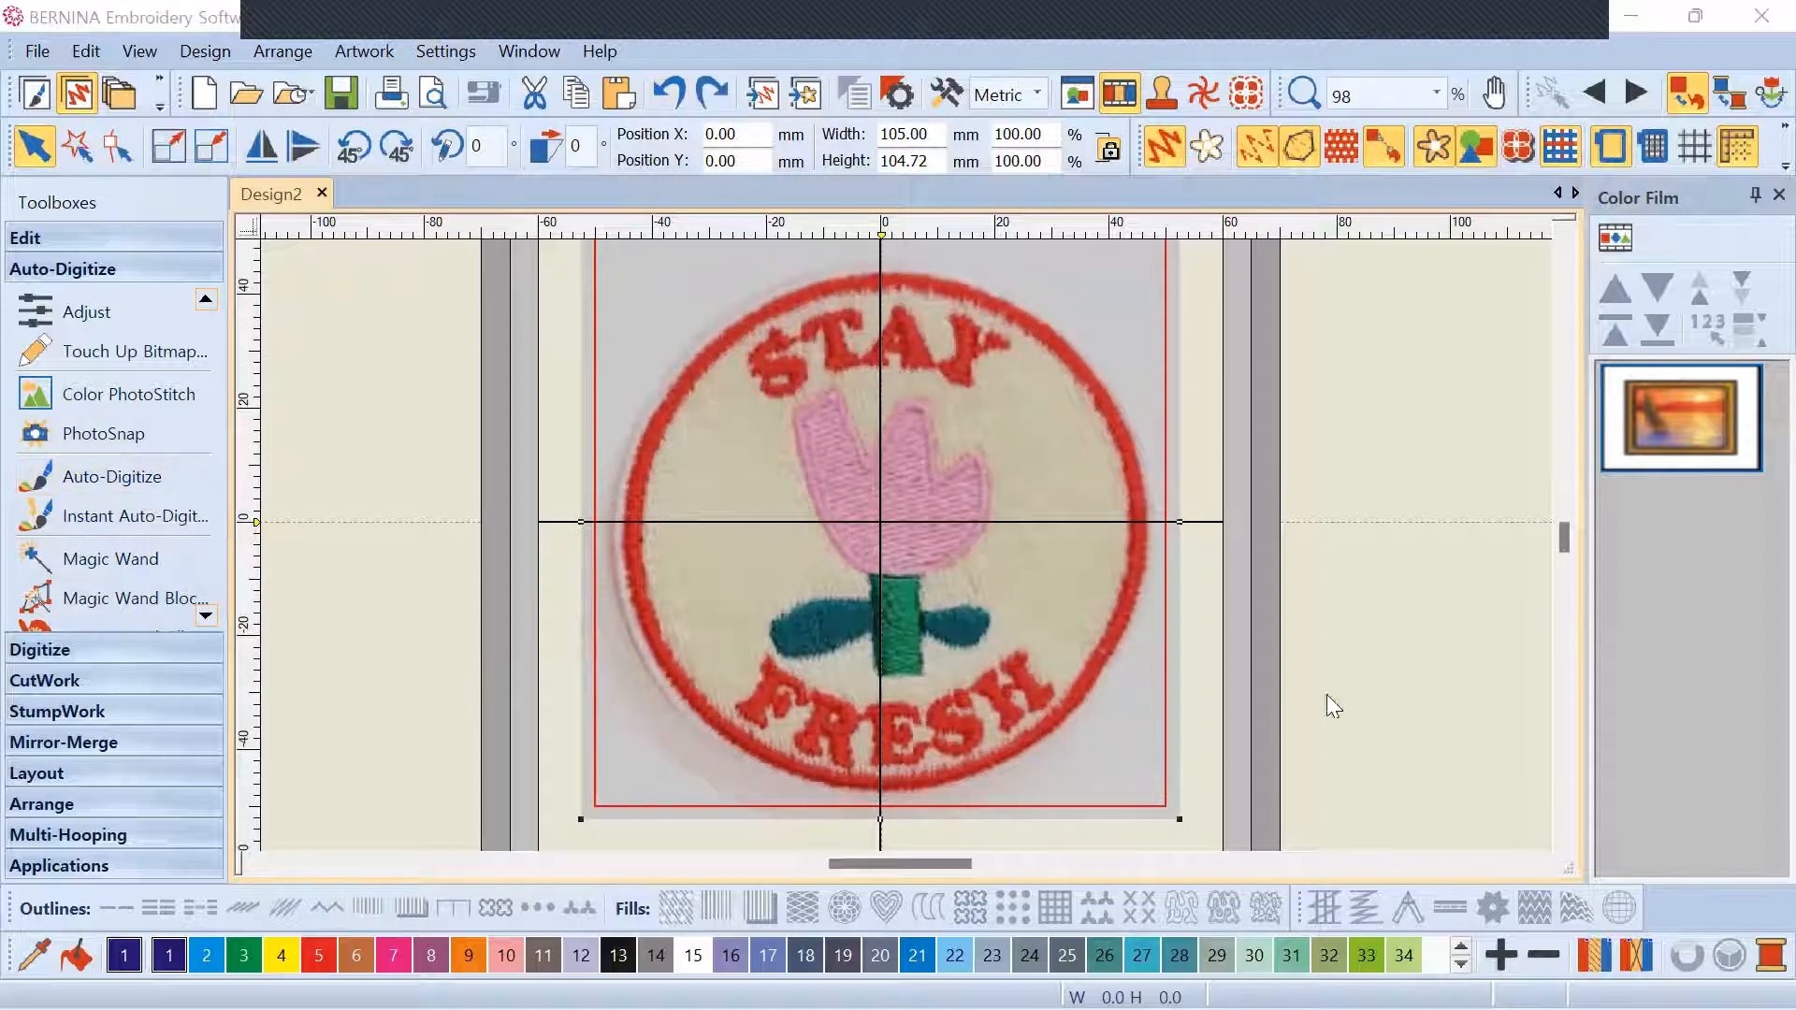
left_click(1448, 835)
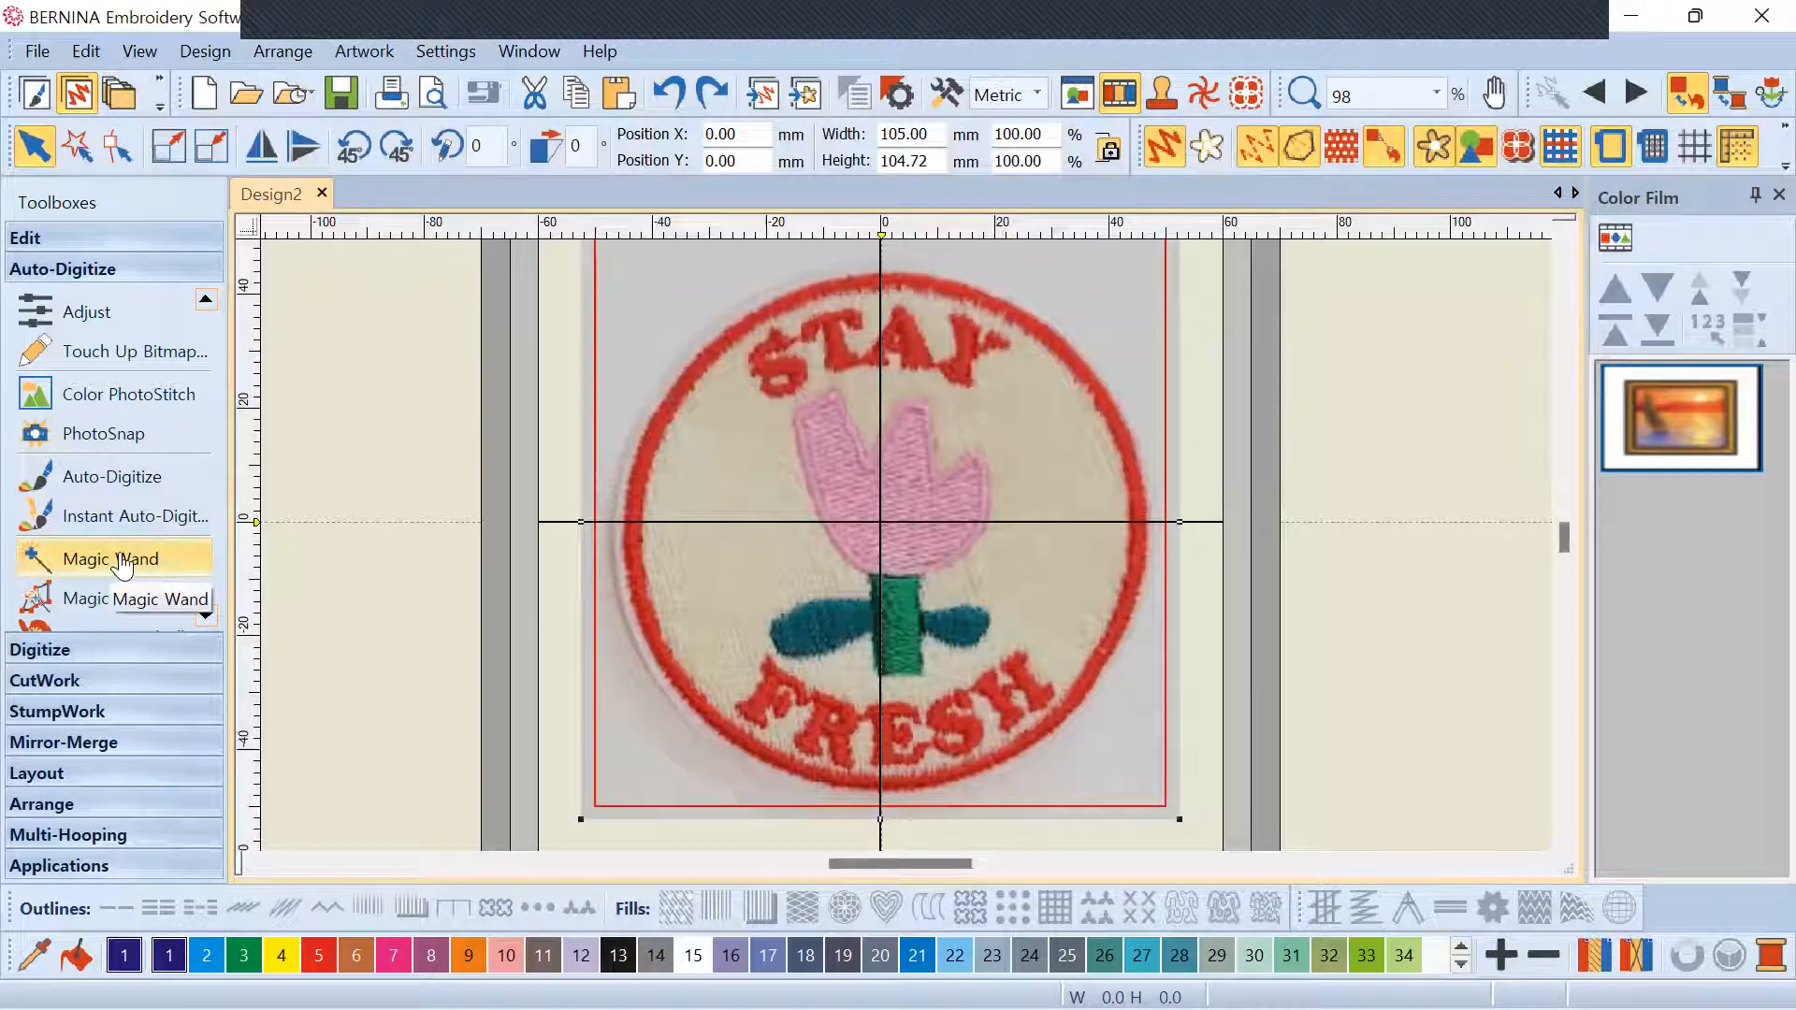
left_click(123, 562)
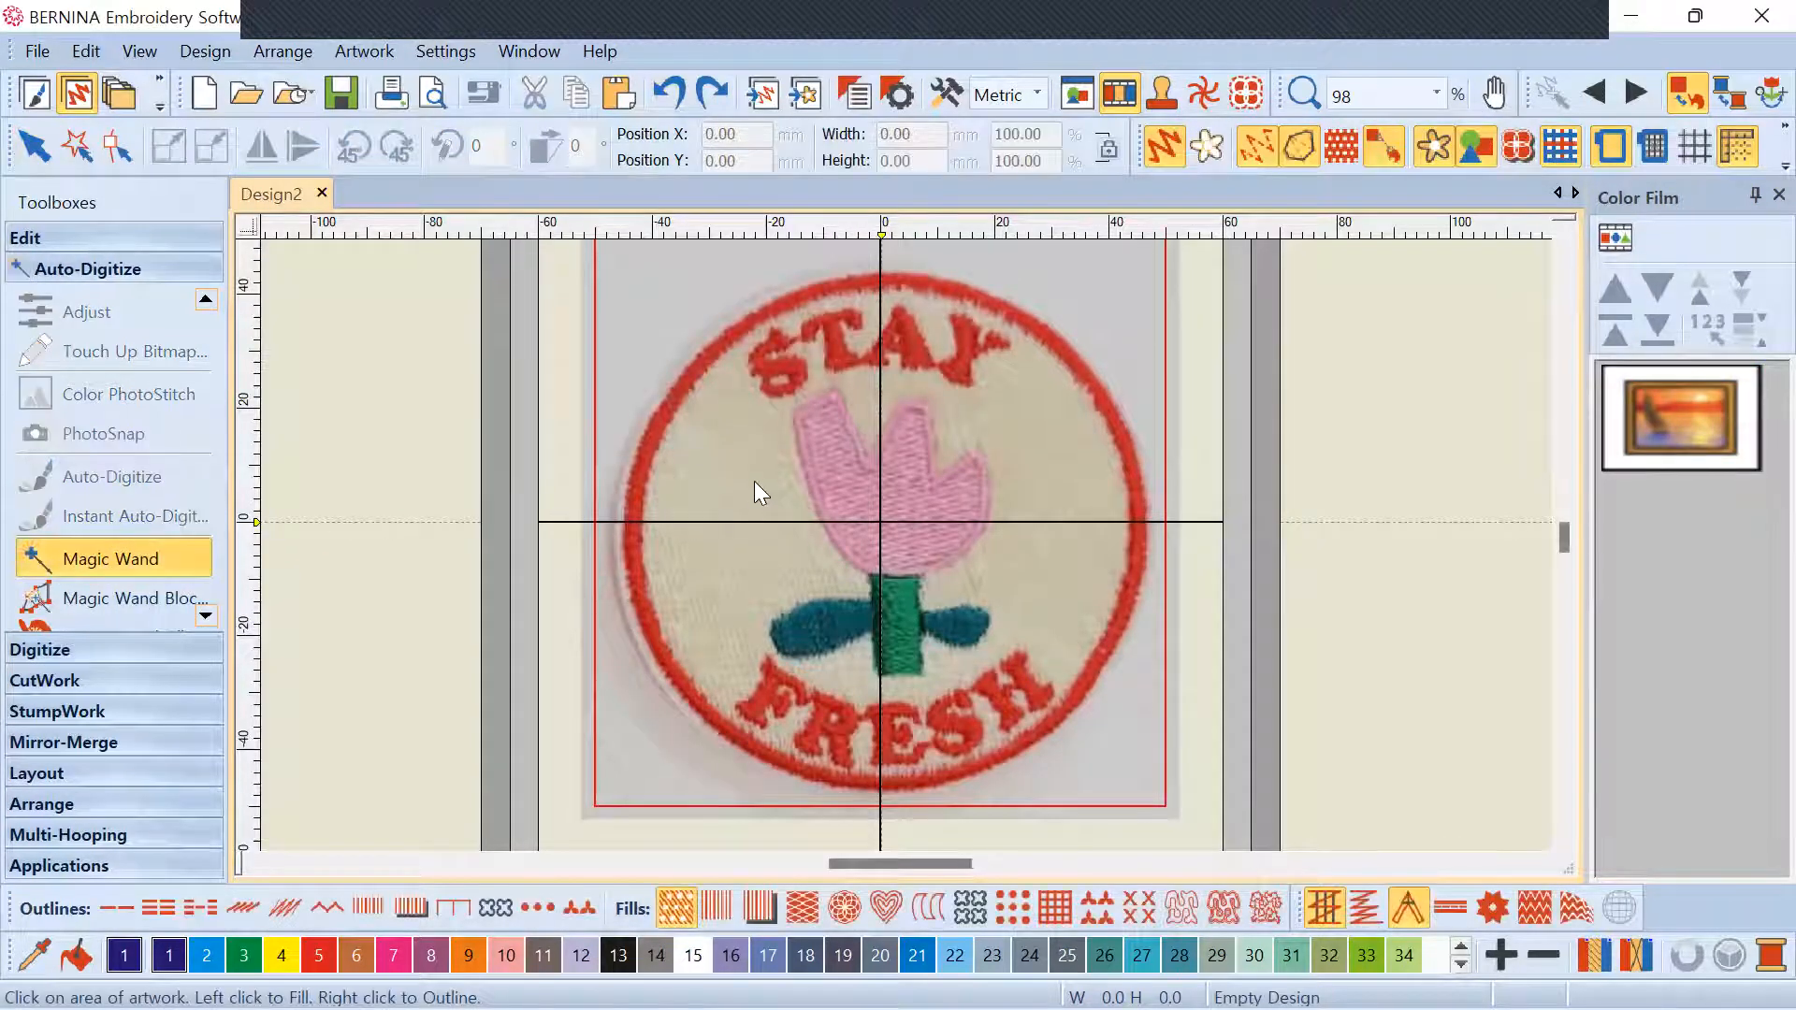
left_click(1030, 543)
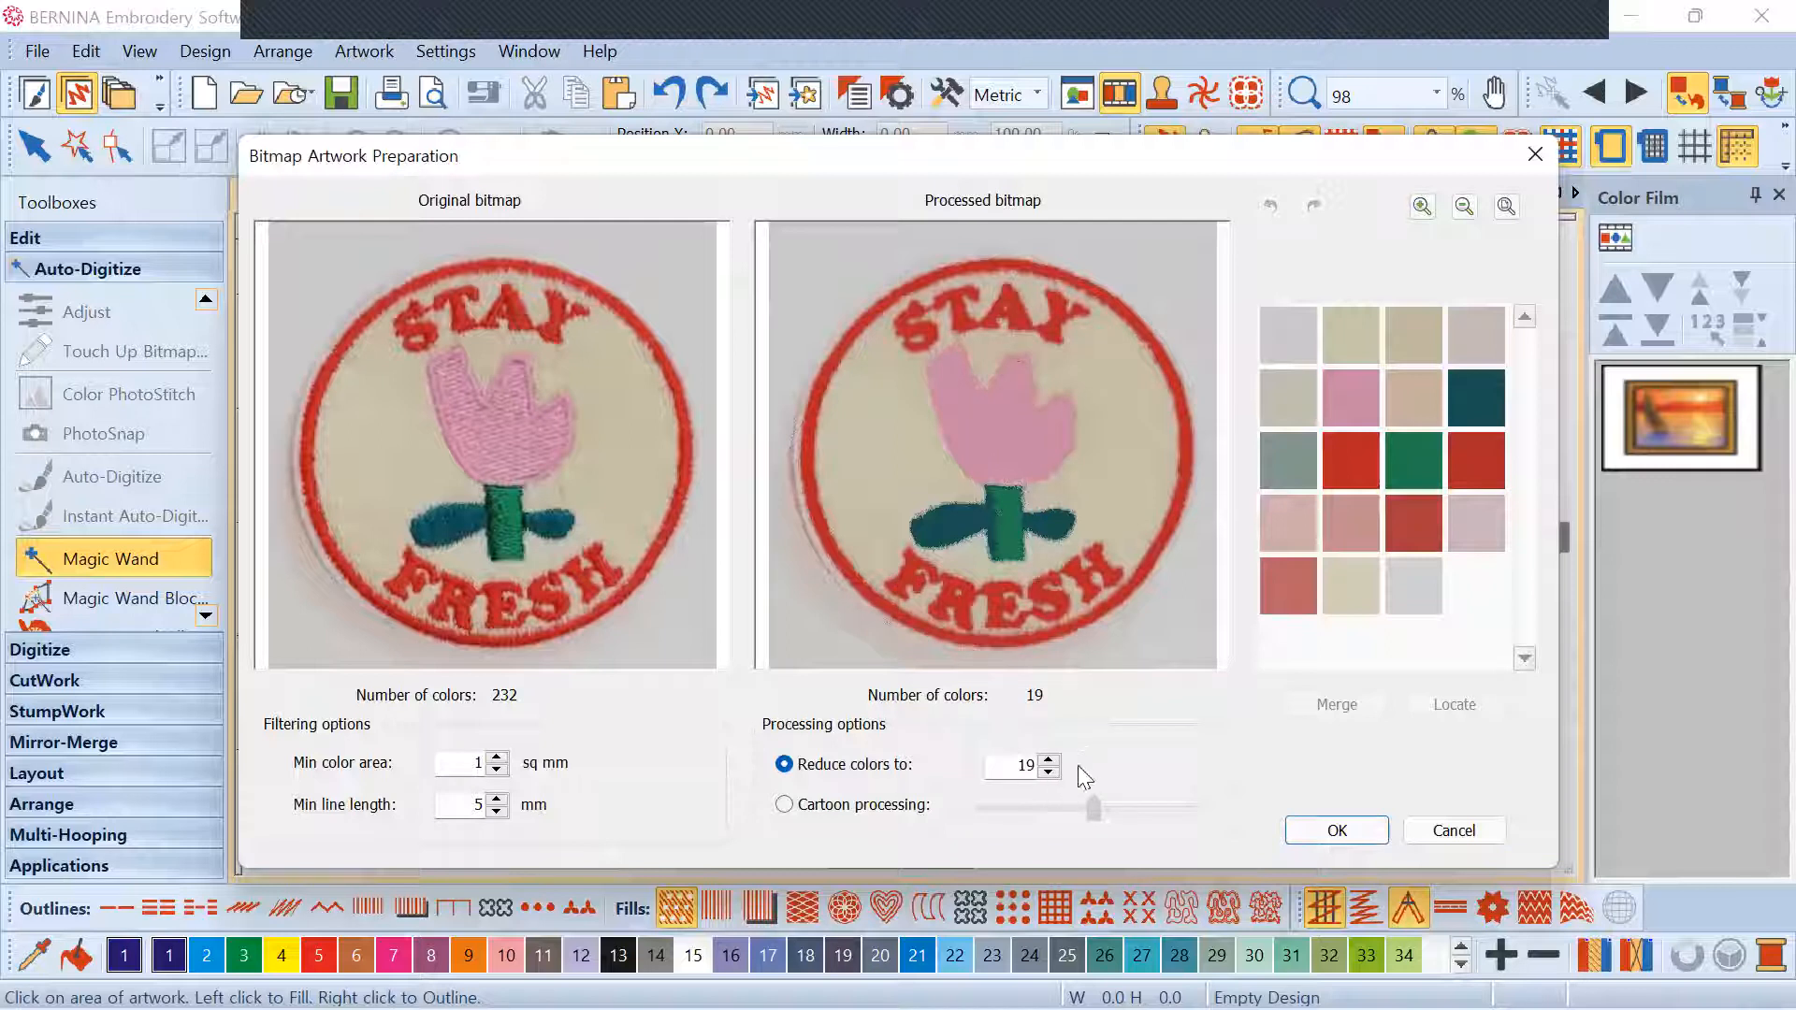
left_click(1049, 772)
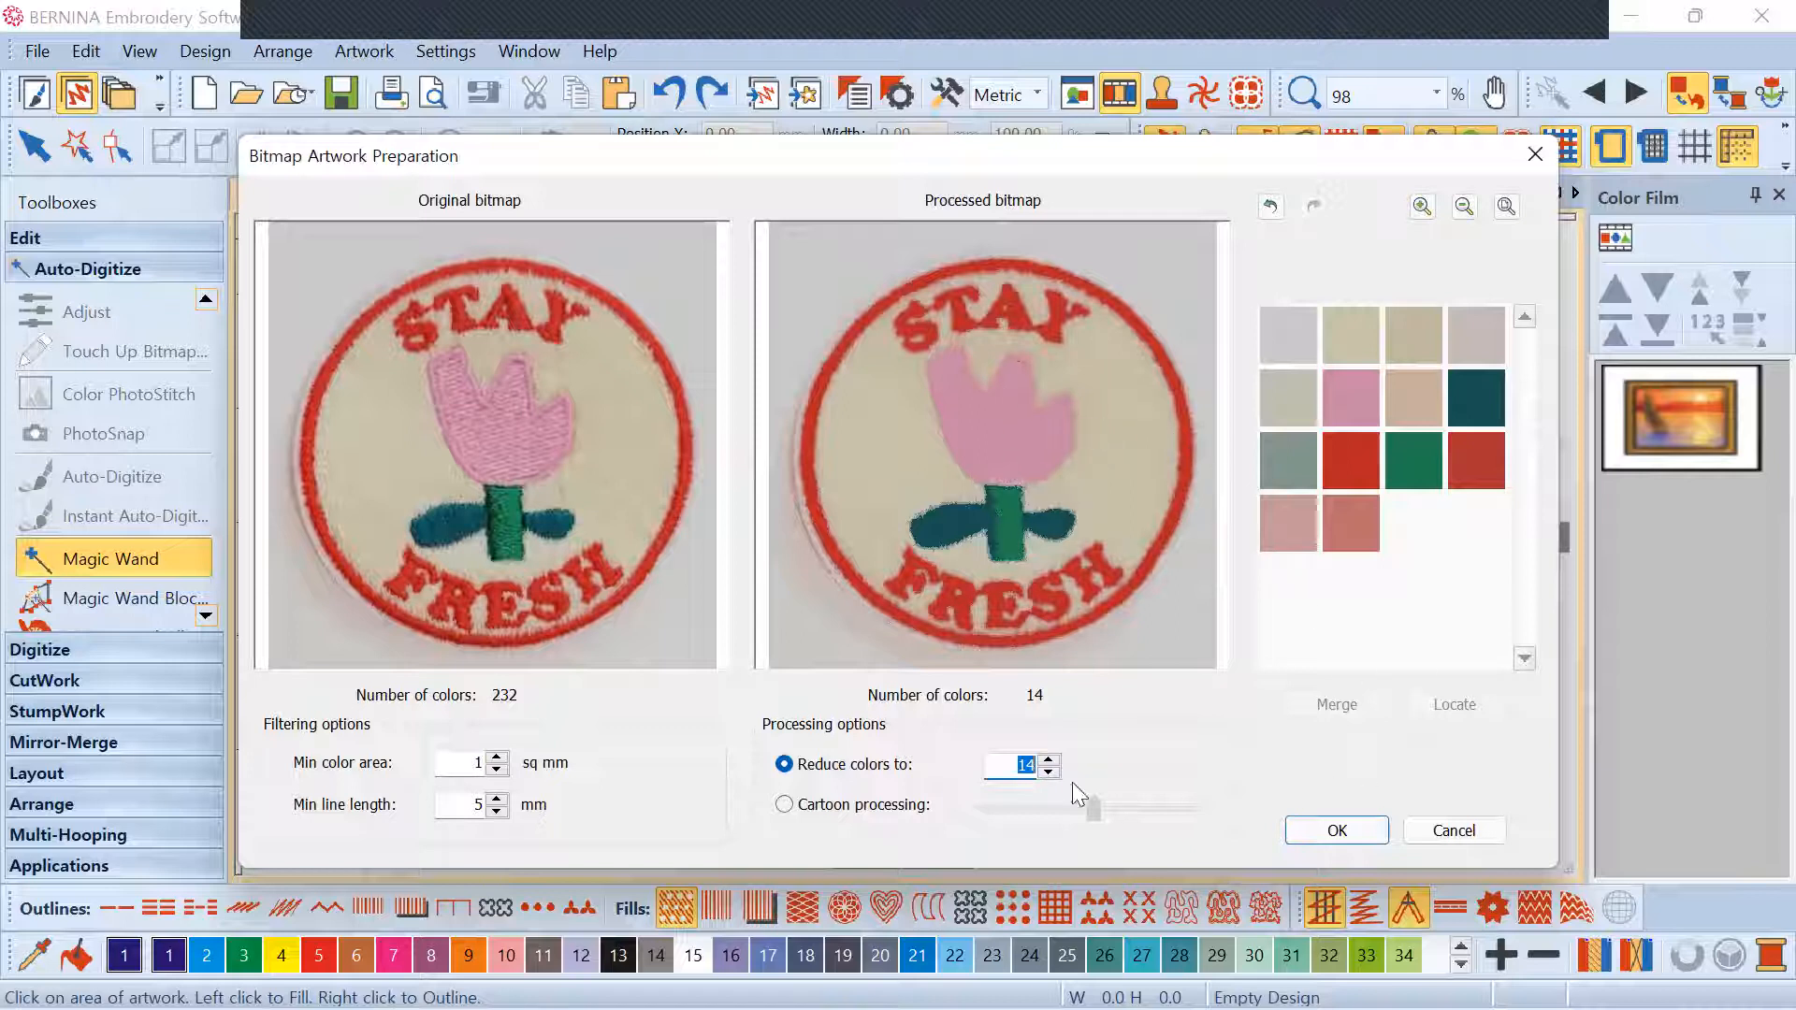
left_click(1322, 832)
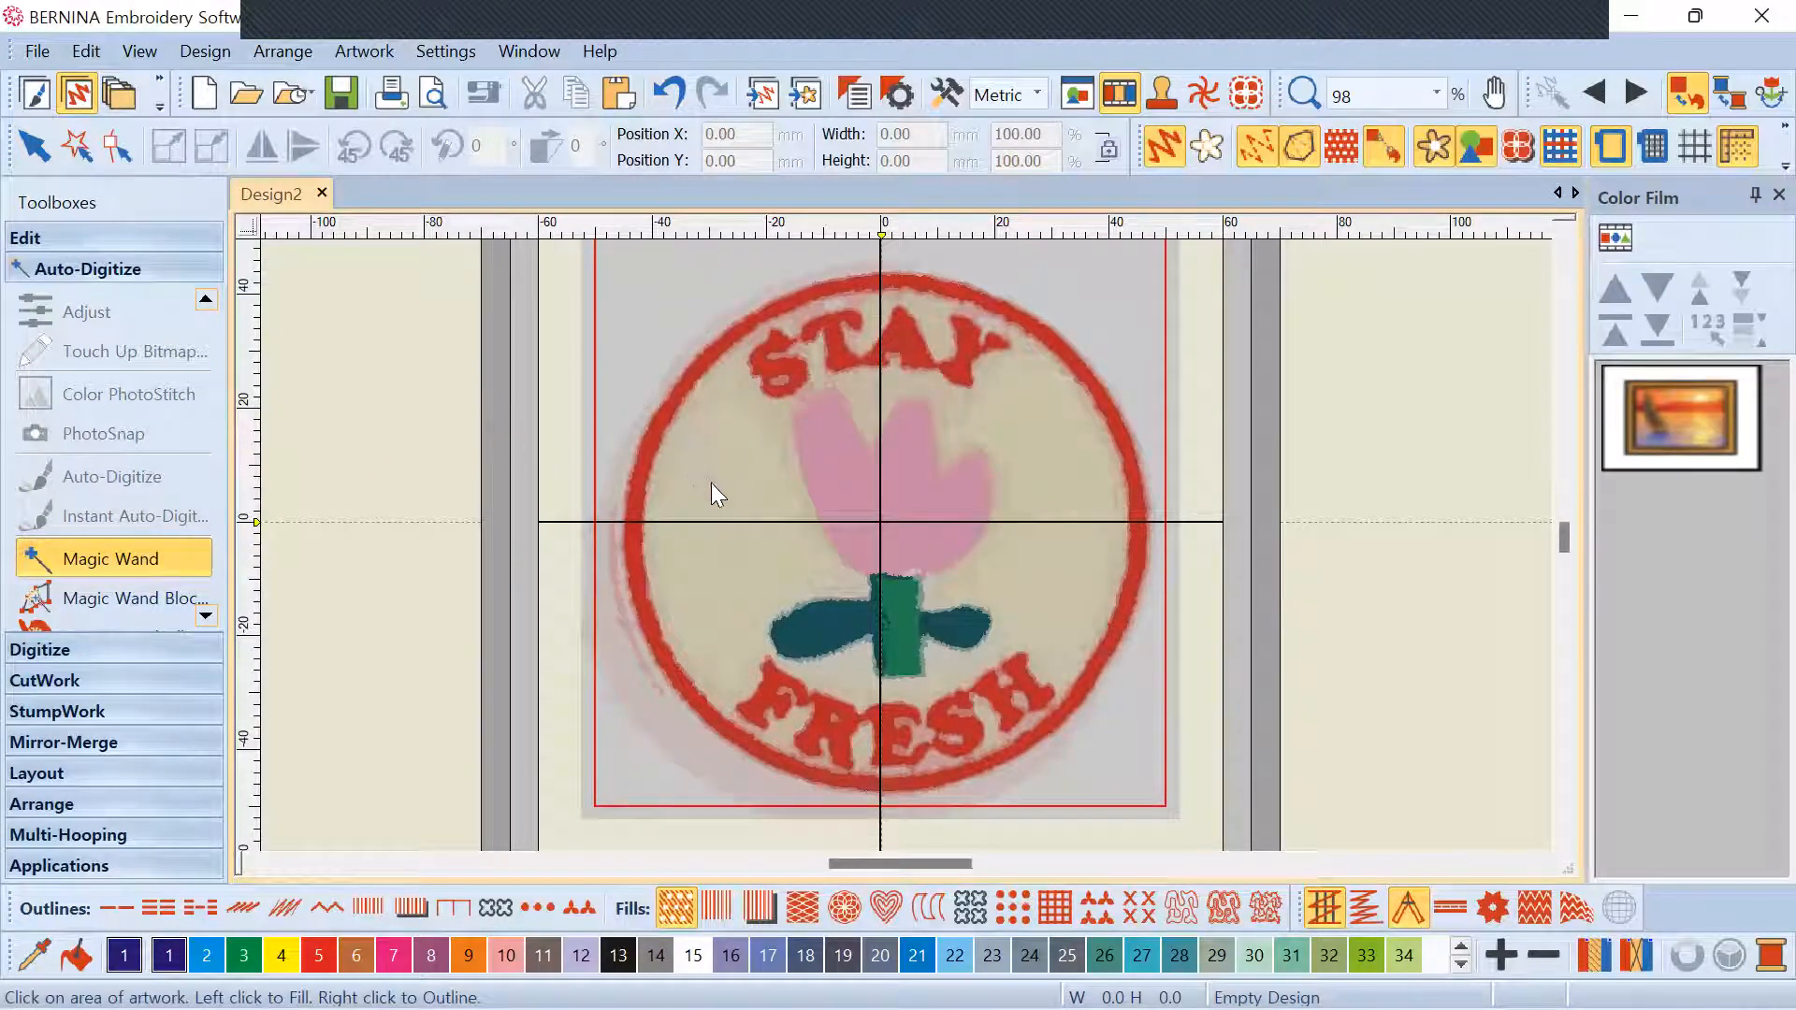
Trial-fill the tulip and STAY lettering with Magic Wand, then undo both fills
left_click(844, 484)
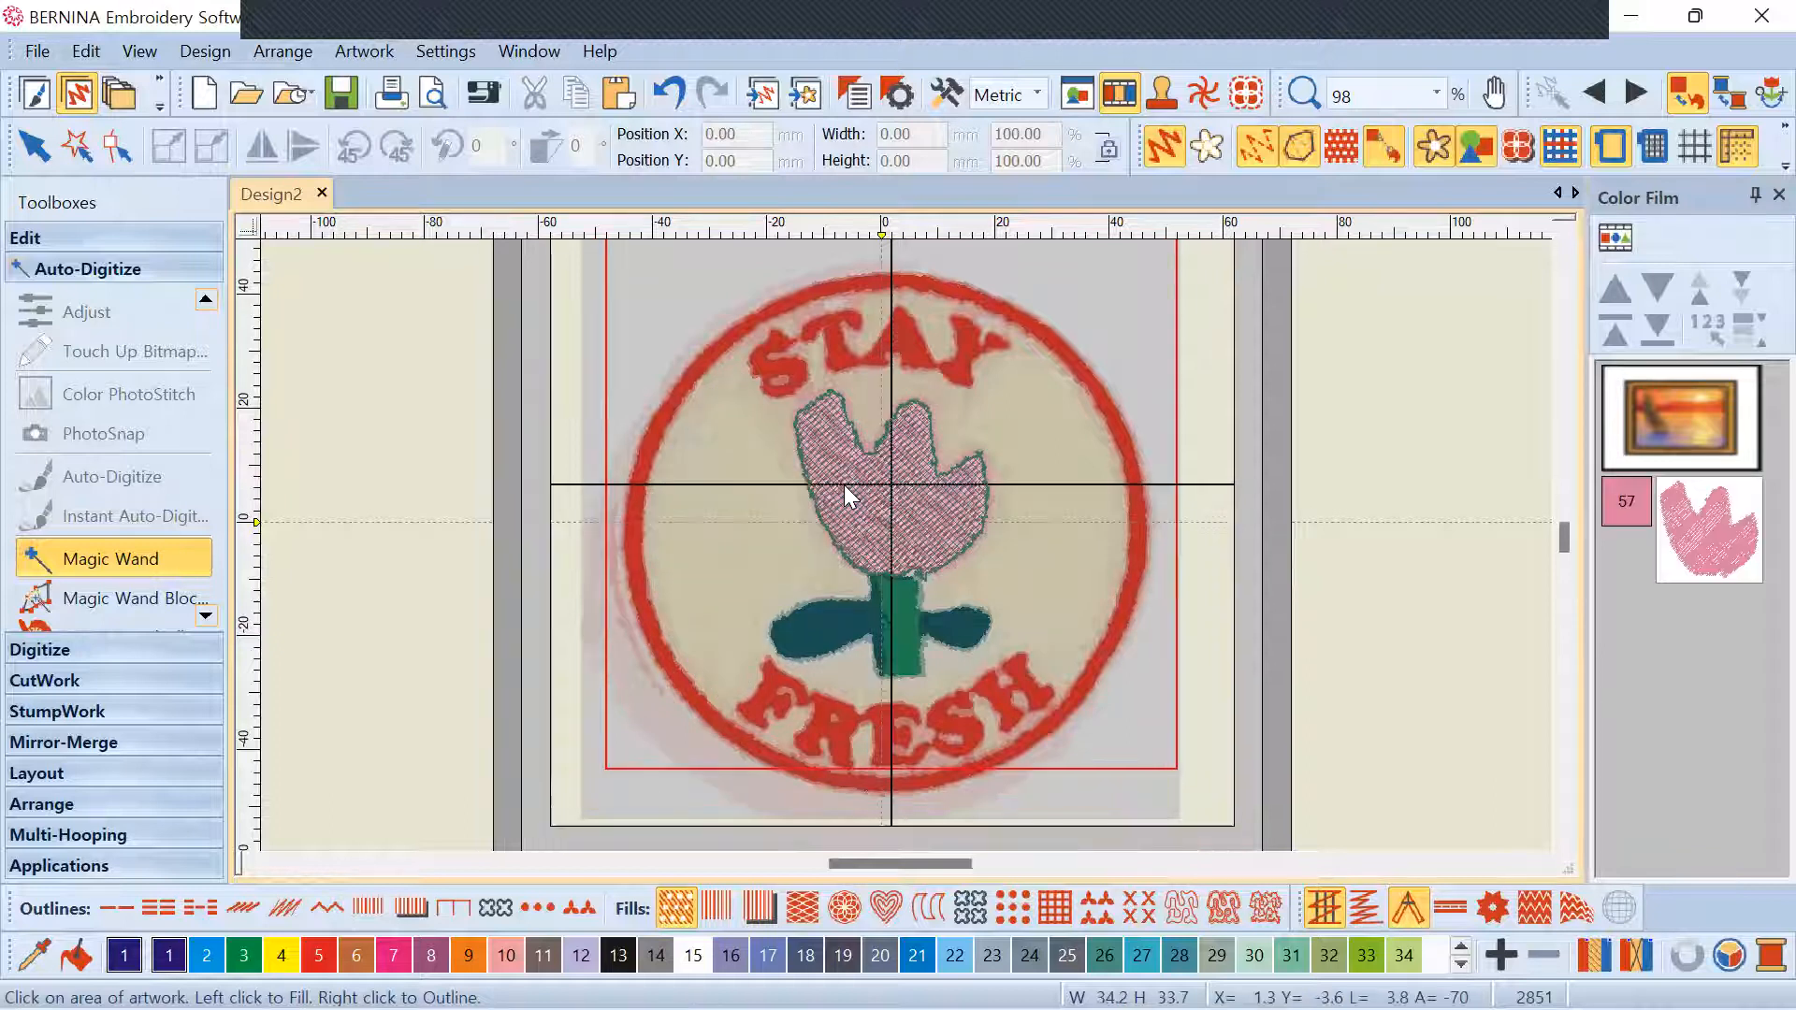
left_click(926, 356)
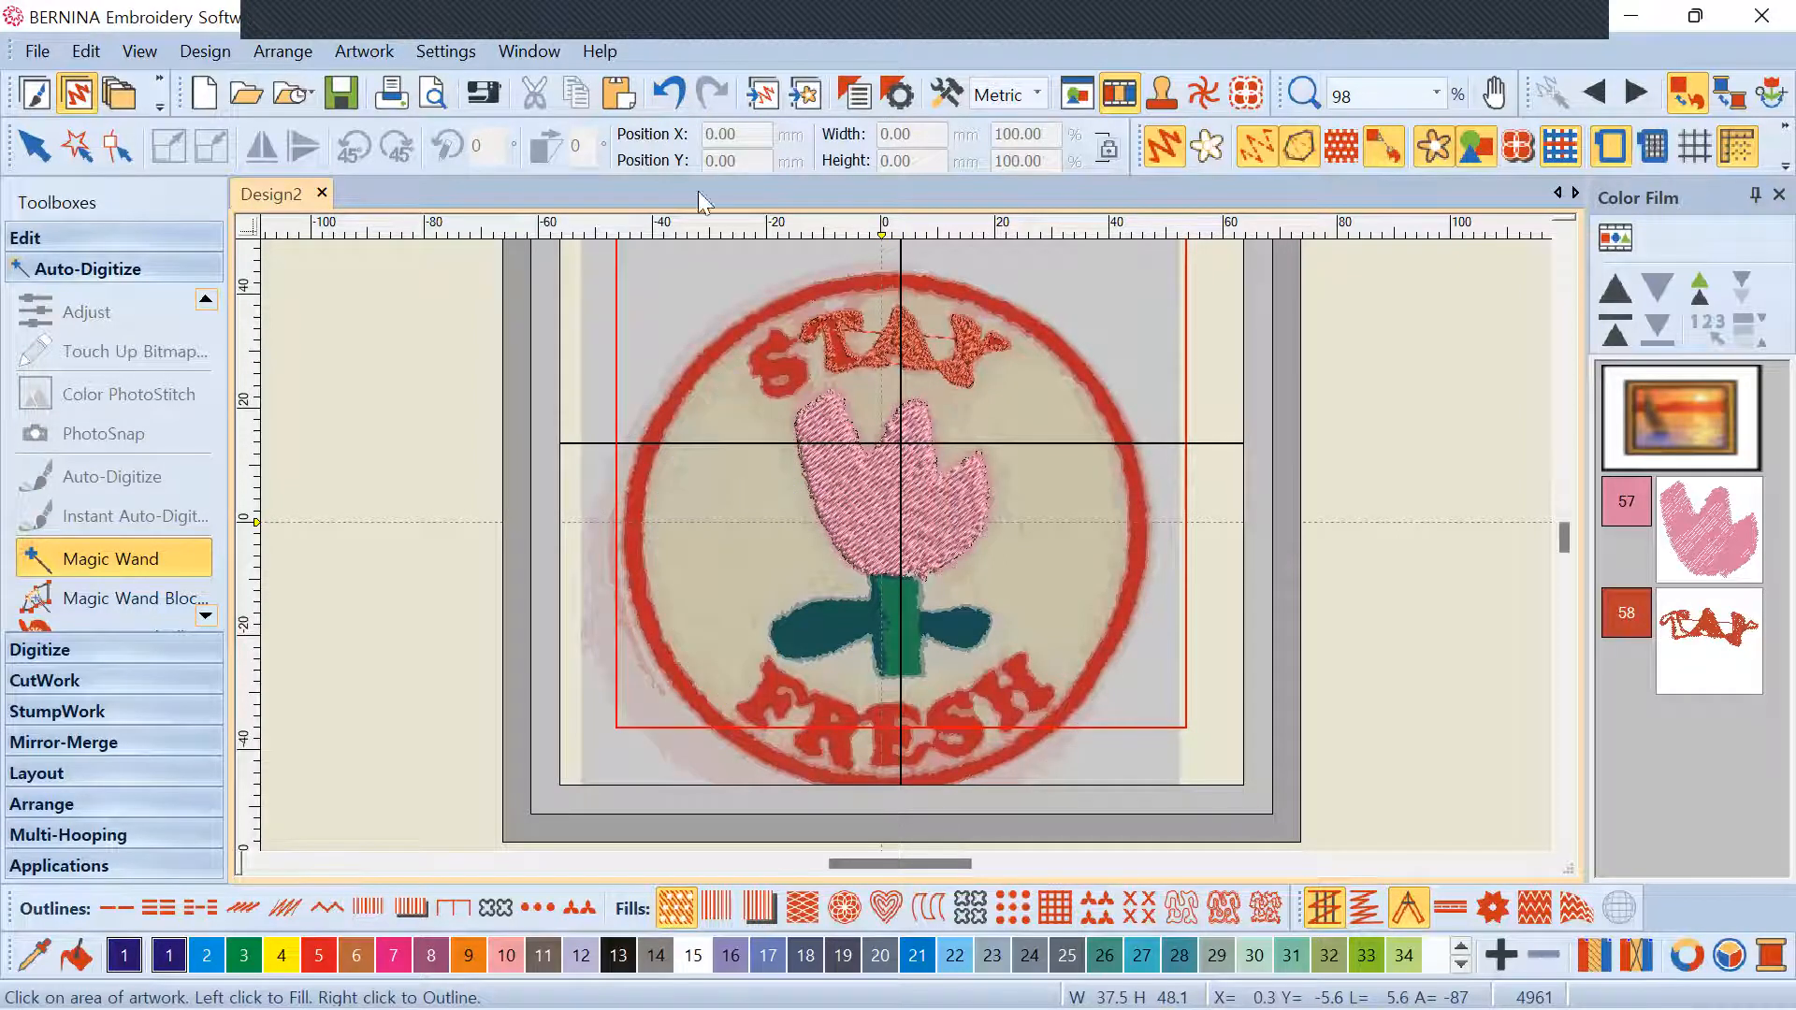
left_click(667, 94)
left_click(667, 93)
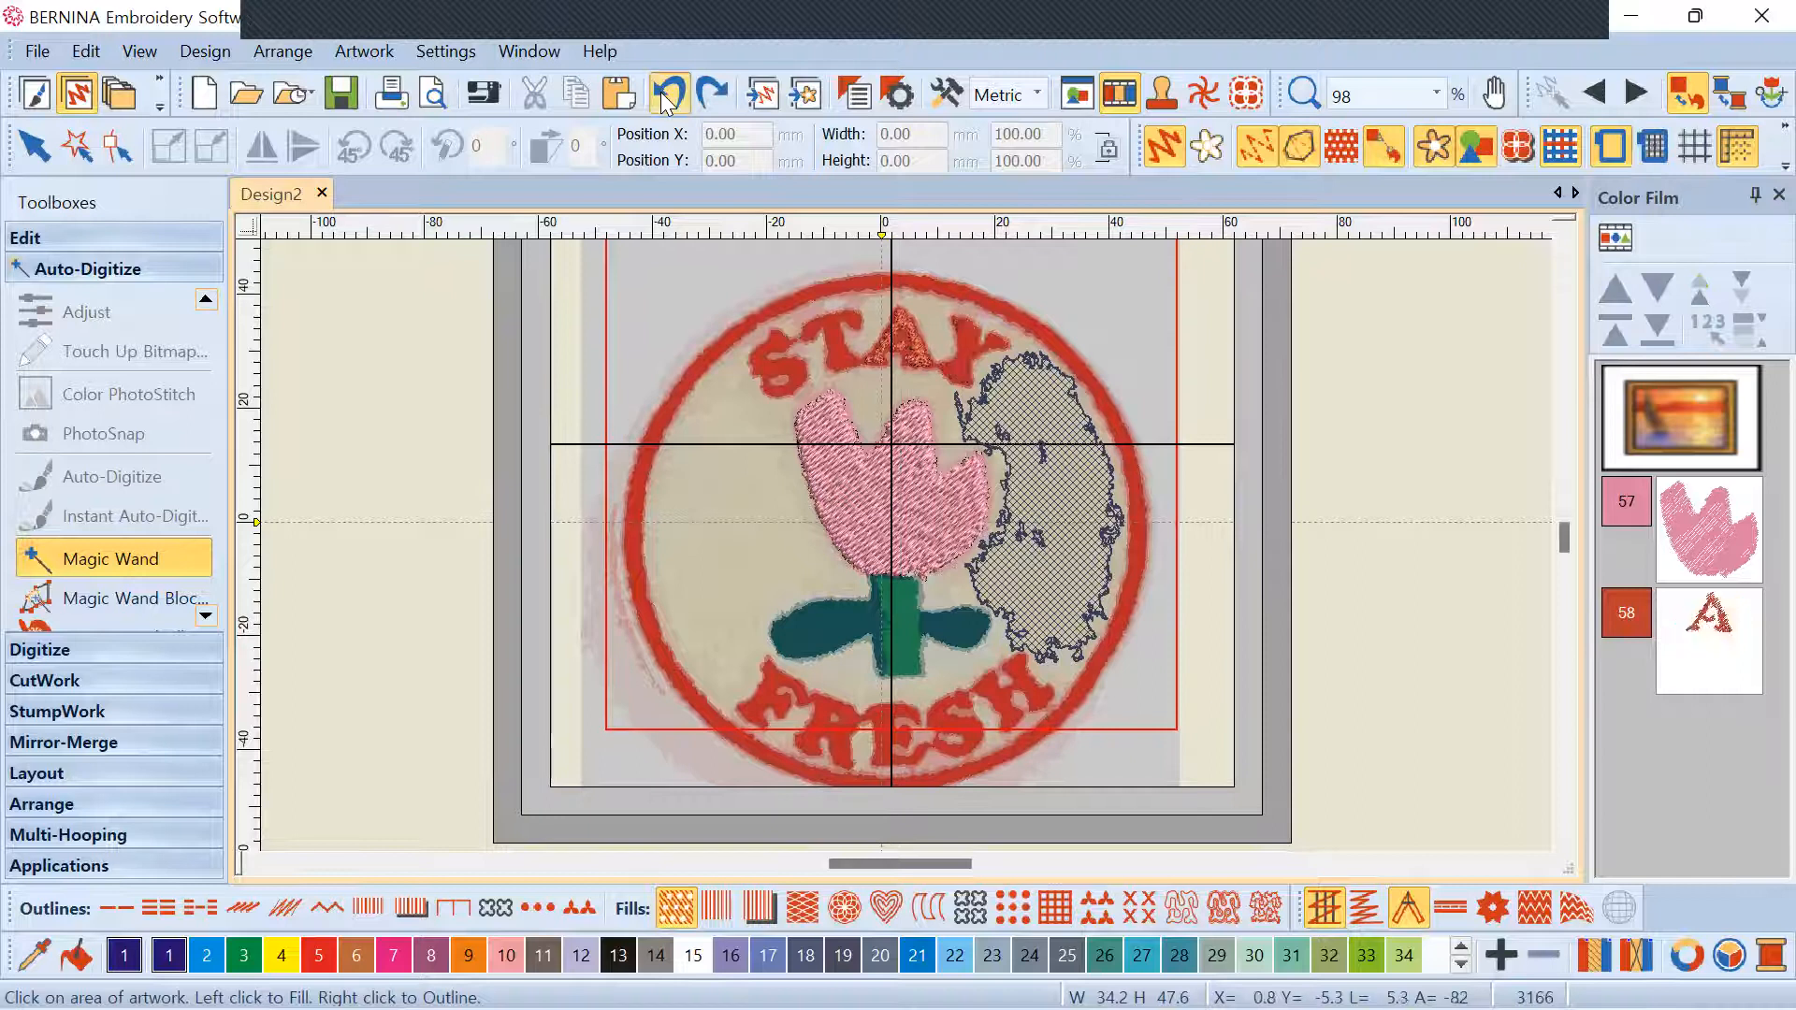
left_click(667, 94)
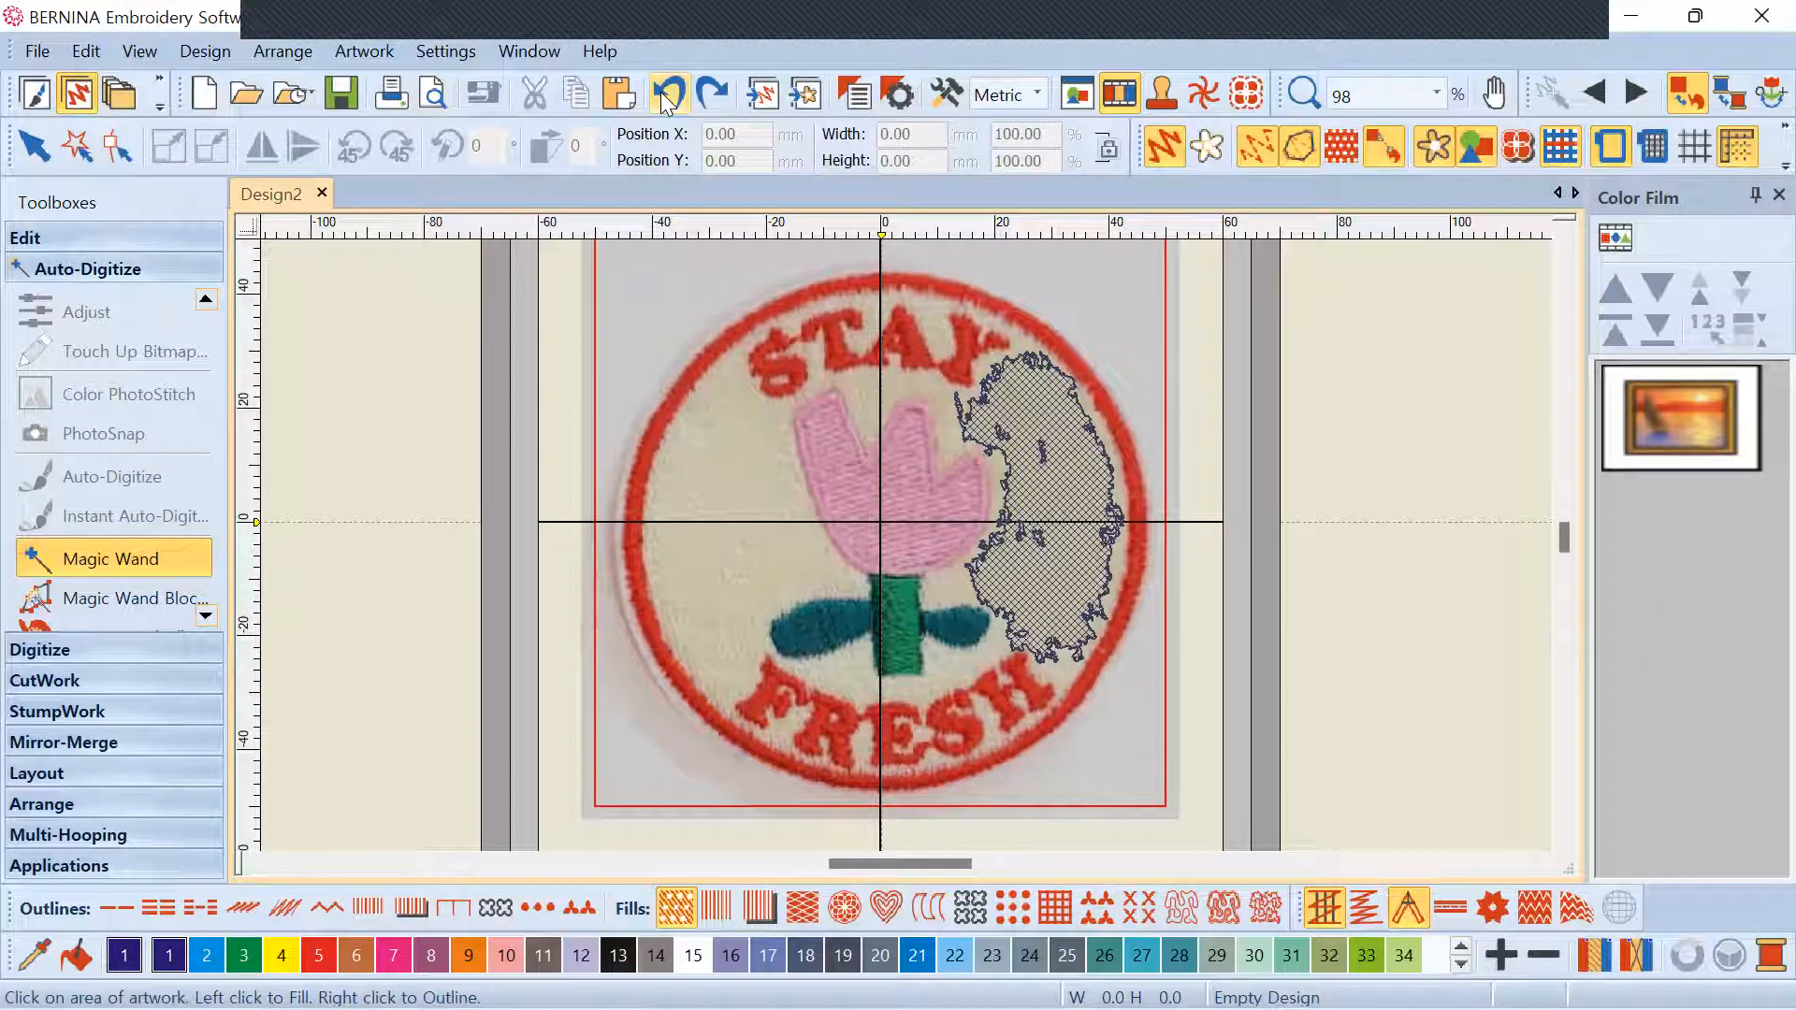
left_click(665, 98)
Undo the remaining changes and cancel Bitmap Artwork Preparation without processing
left_click(669, 98)
left_click(669, 96)
left_click(670, 99)
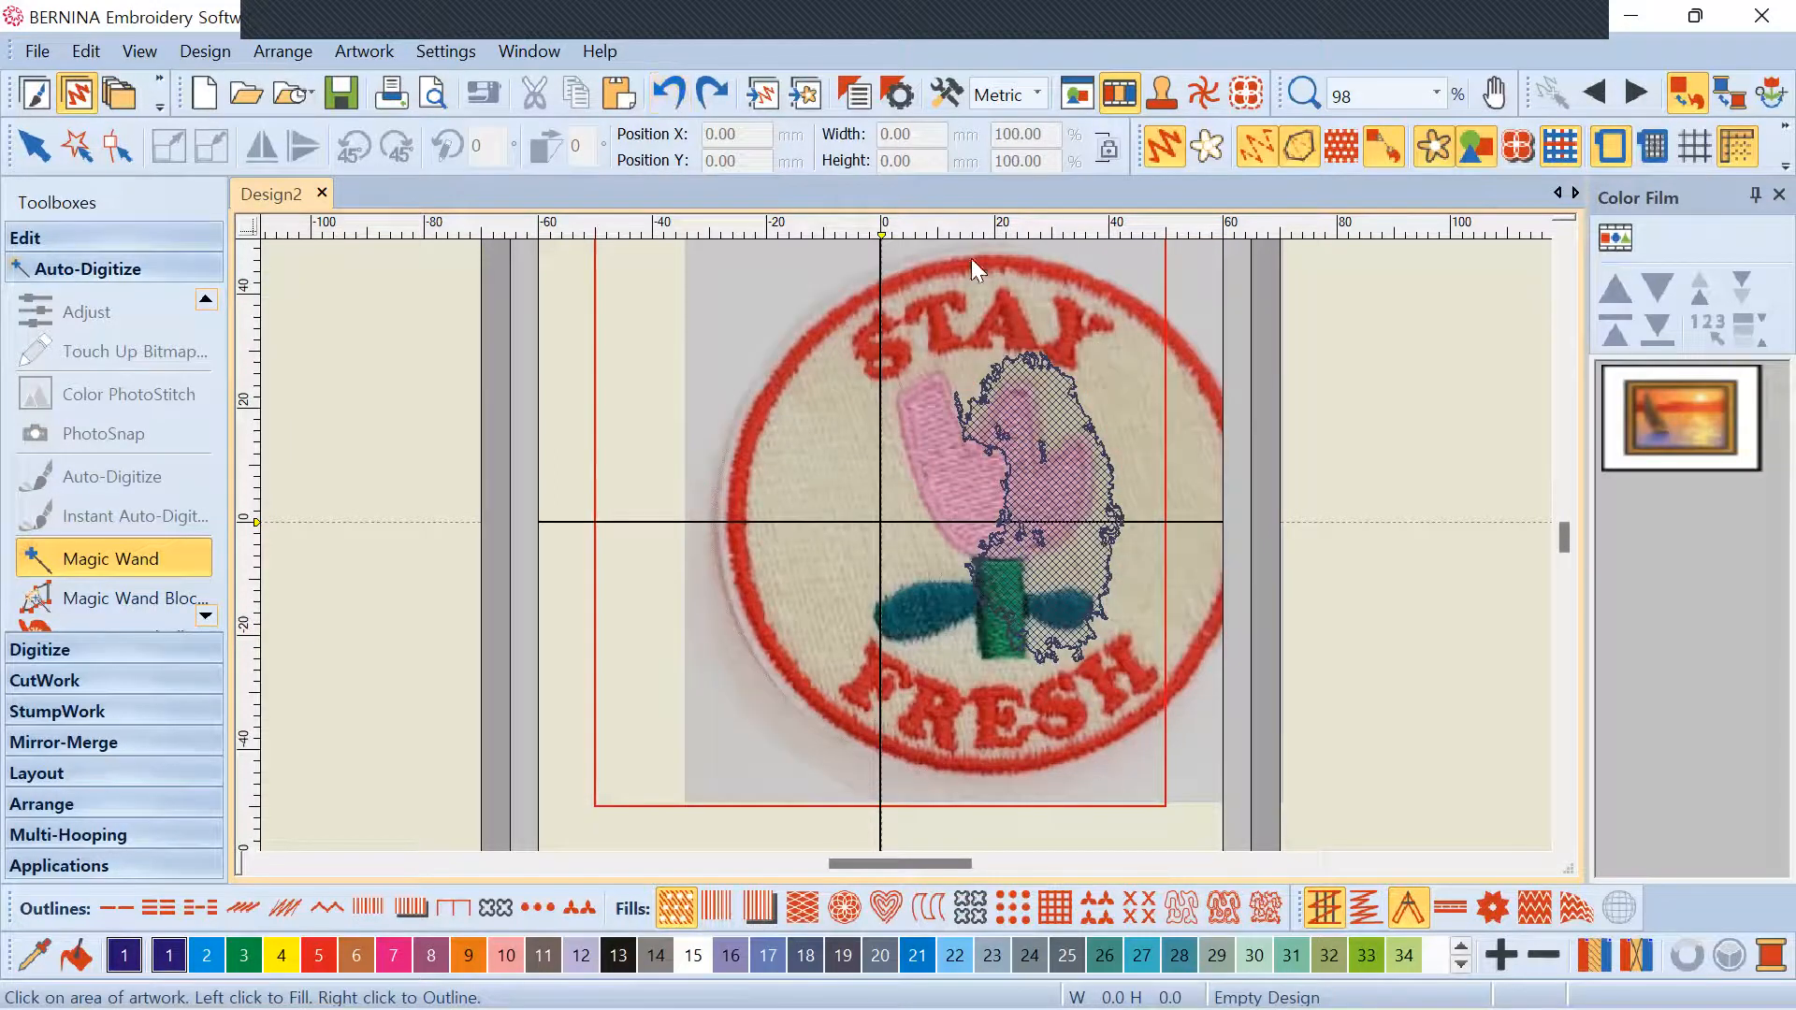
left_click(861, 303)
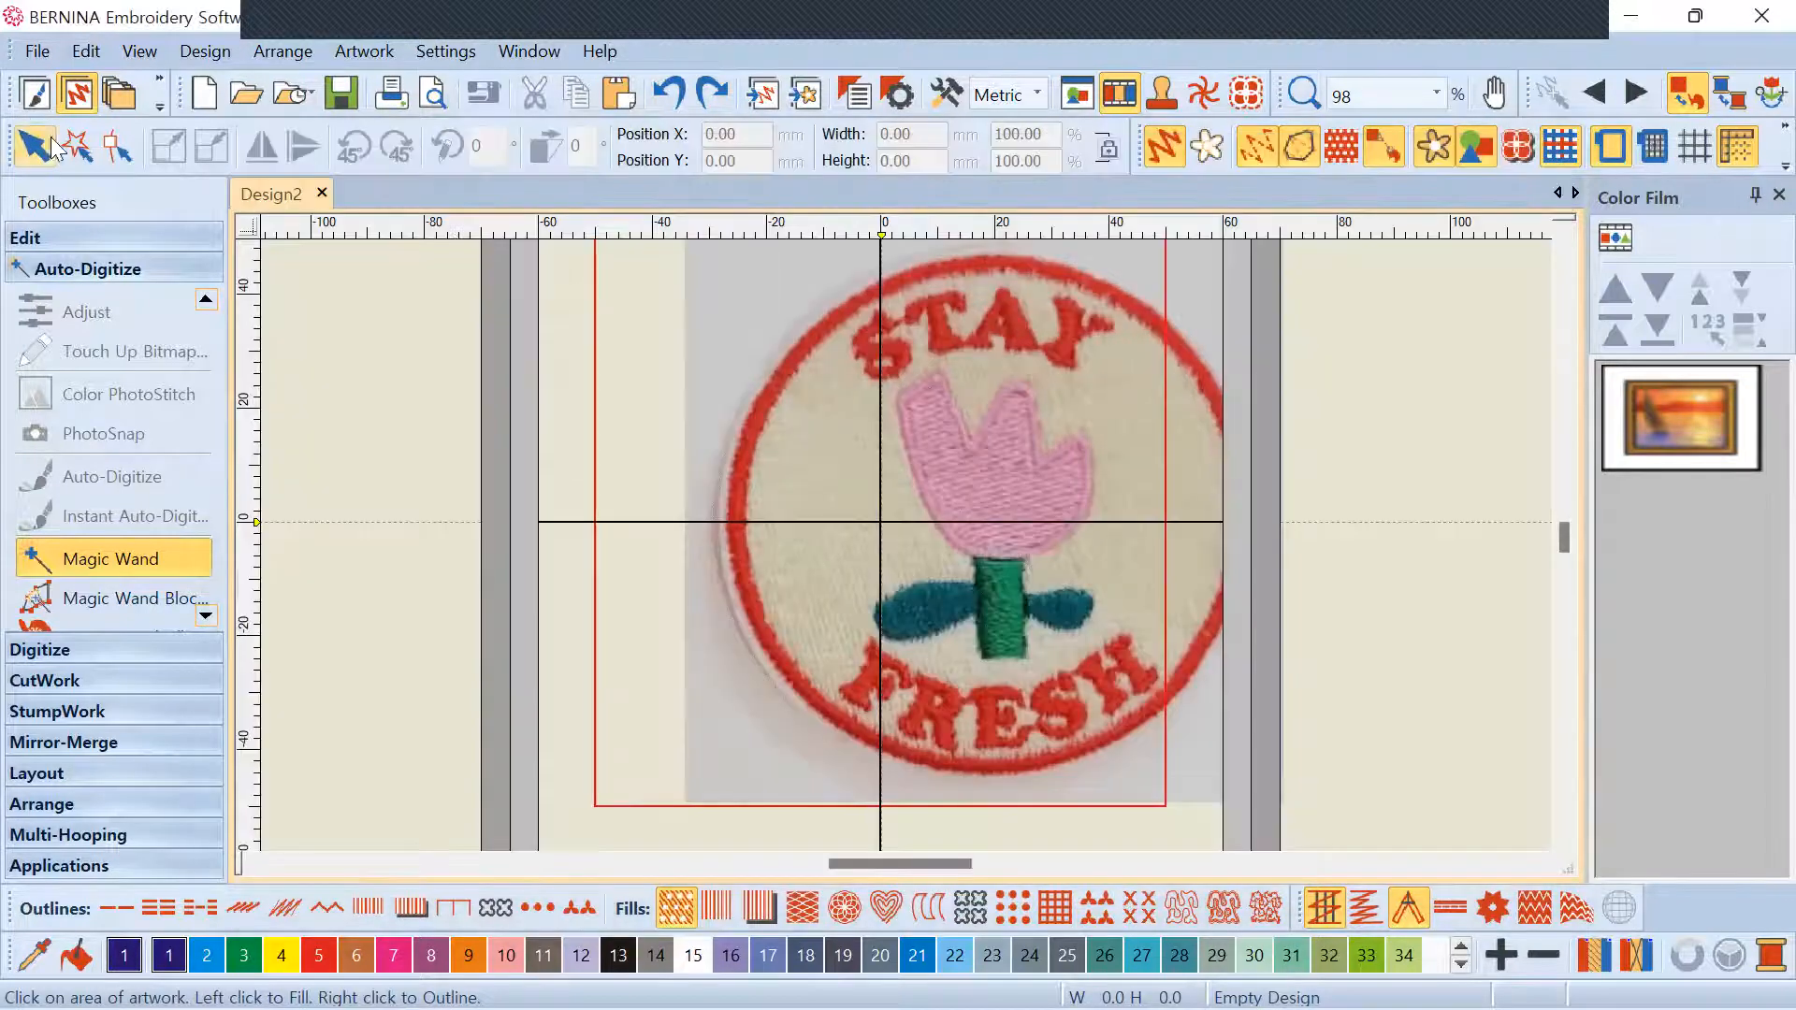
left_click(35, 145)
Select the patch photo and set its Position X to 0
left_click(786, 380)
left_click_drag(752, 142, 534, 134)
type("0")
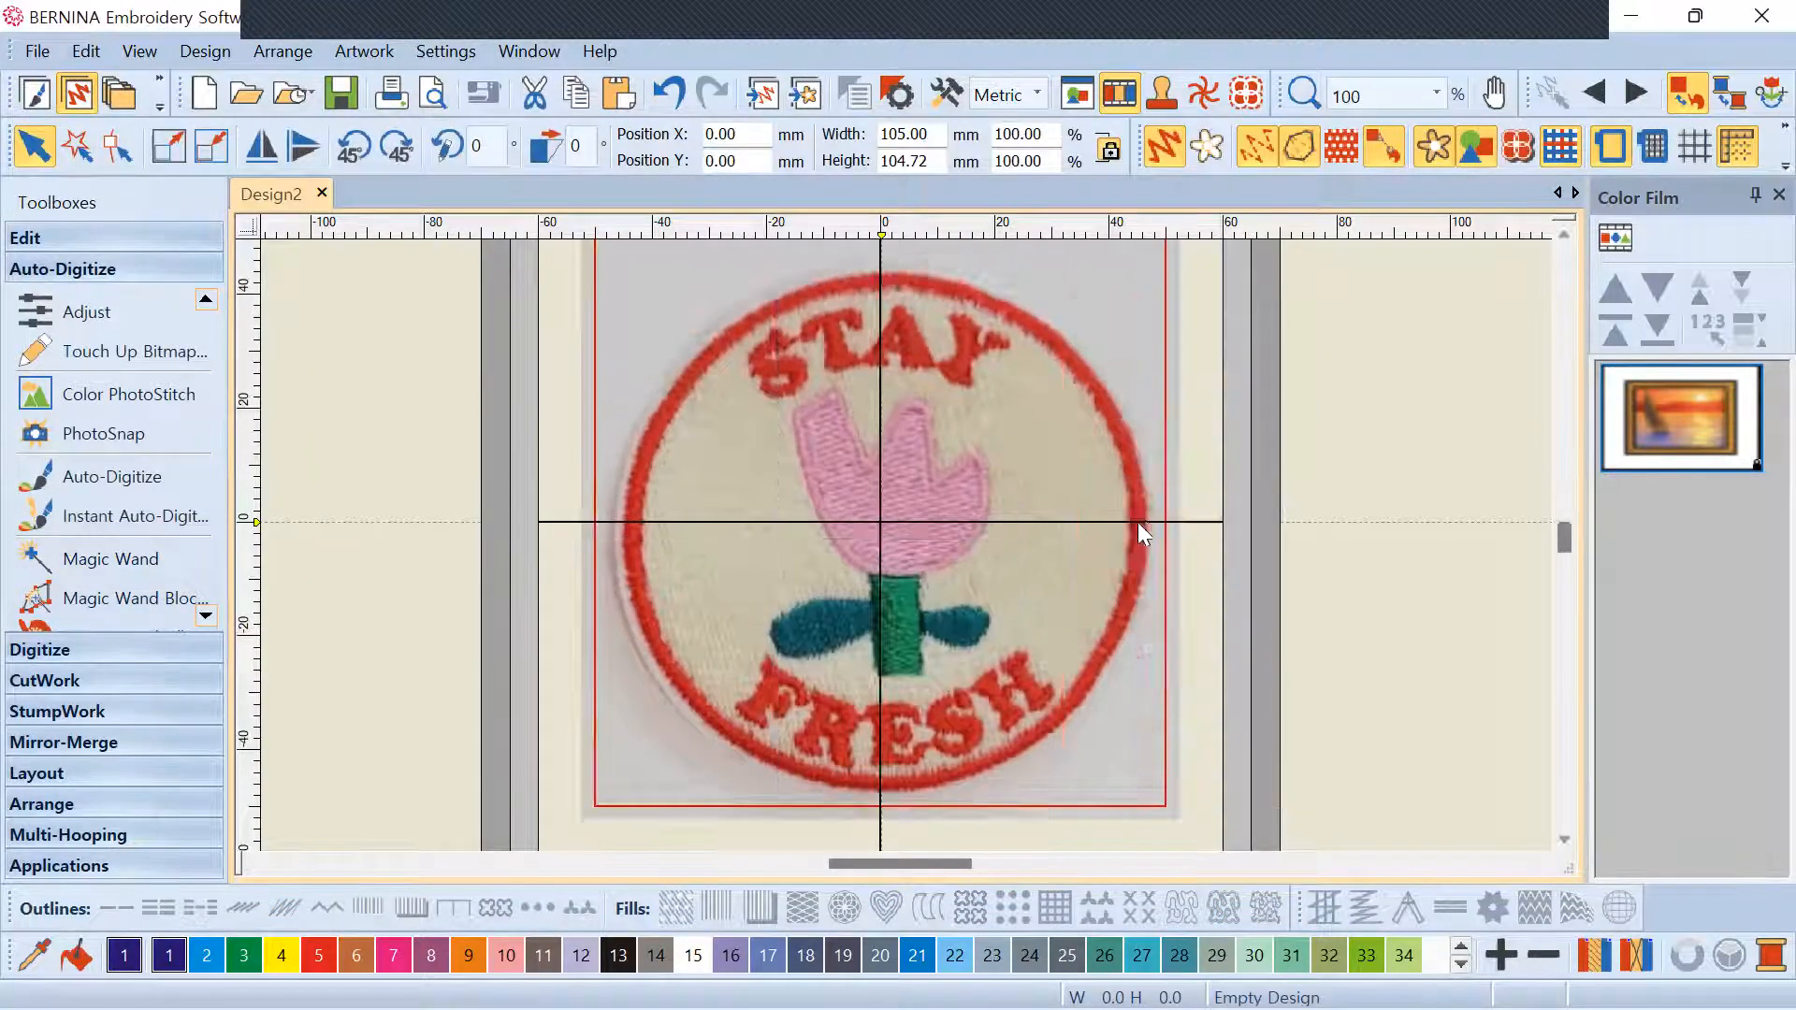
scroll(1137, 524, "down", 3)
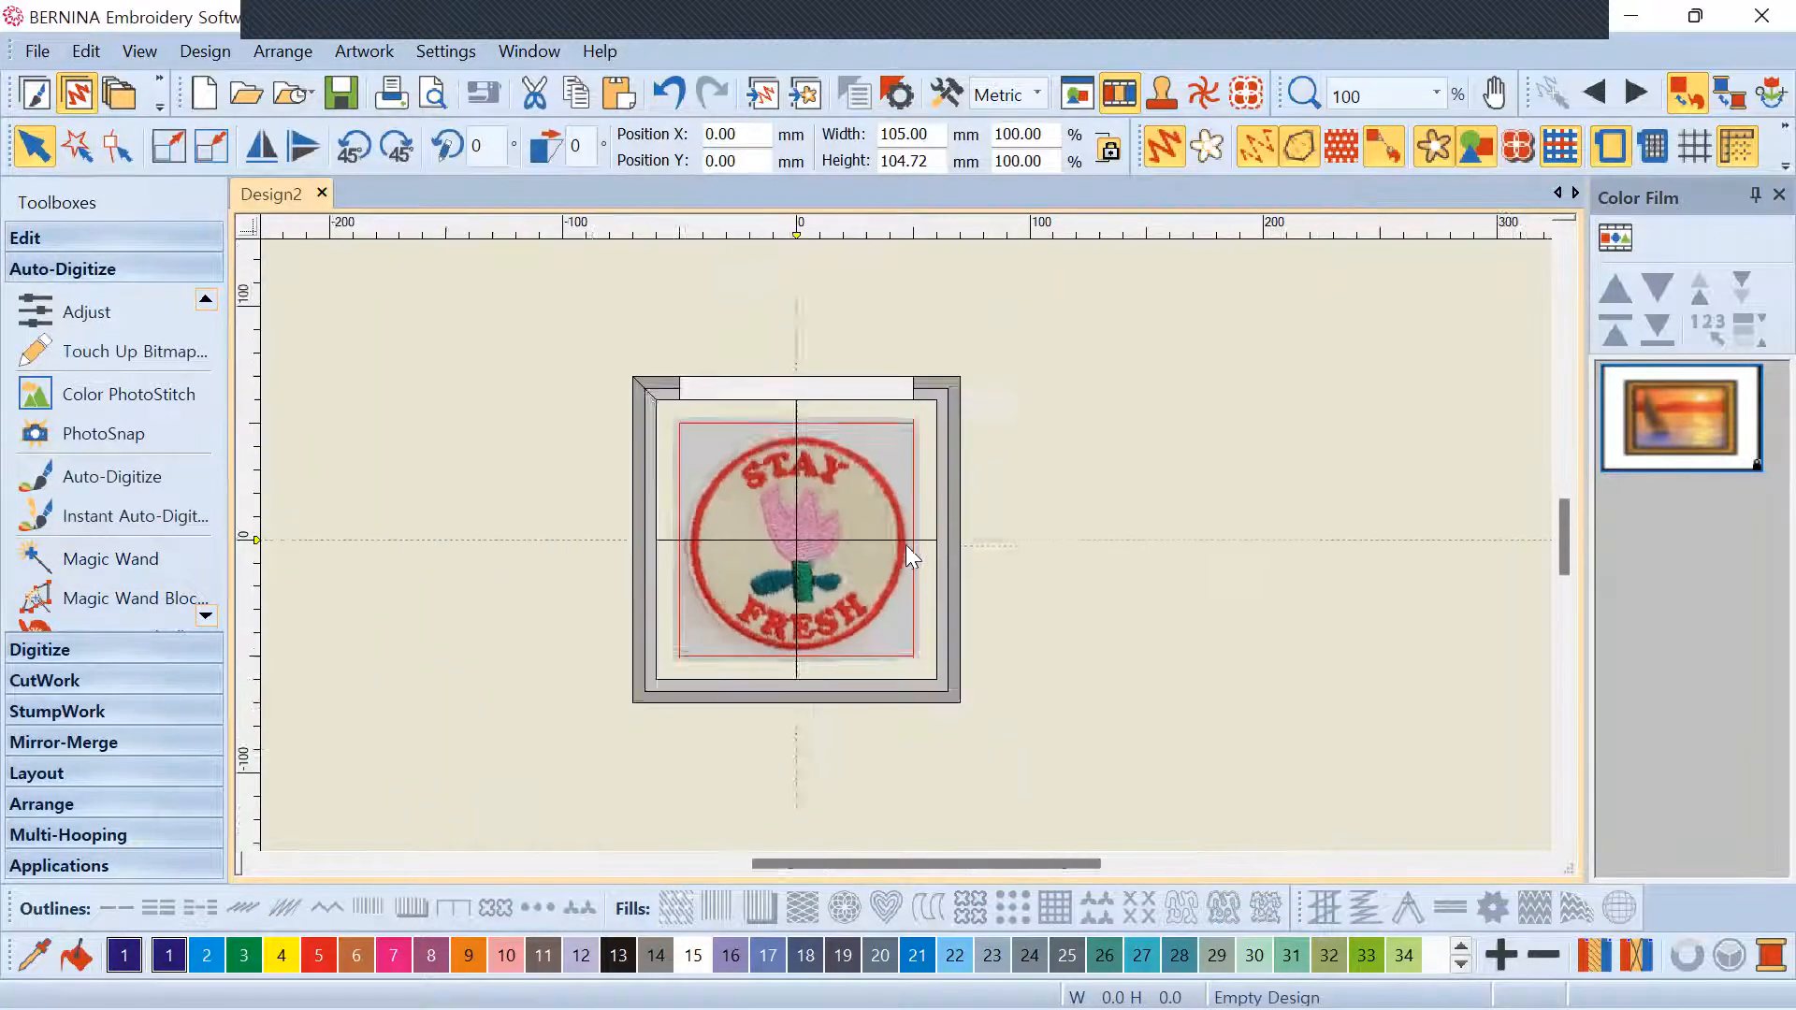
scroll(905, 545, "up", 2)
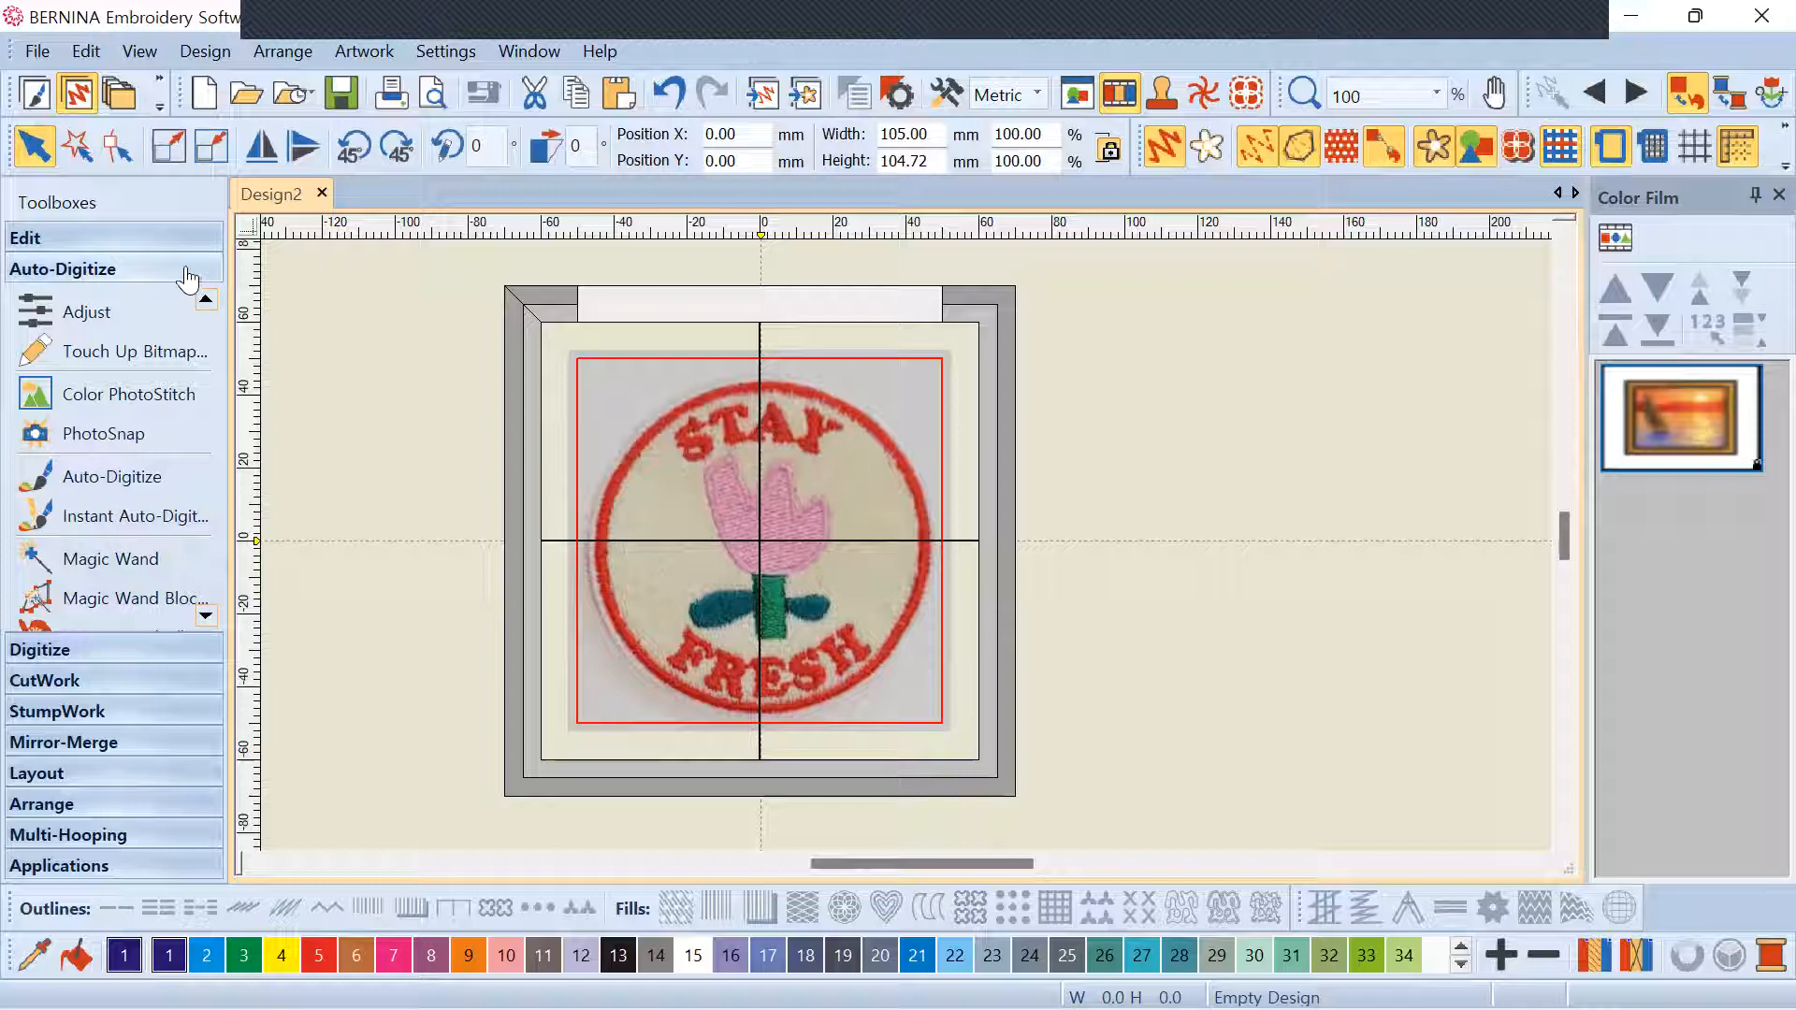
Show the manual digitizing tools and zoom in to about 153% on the tulip
left_click(120, 649)
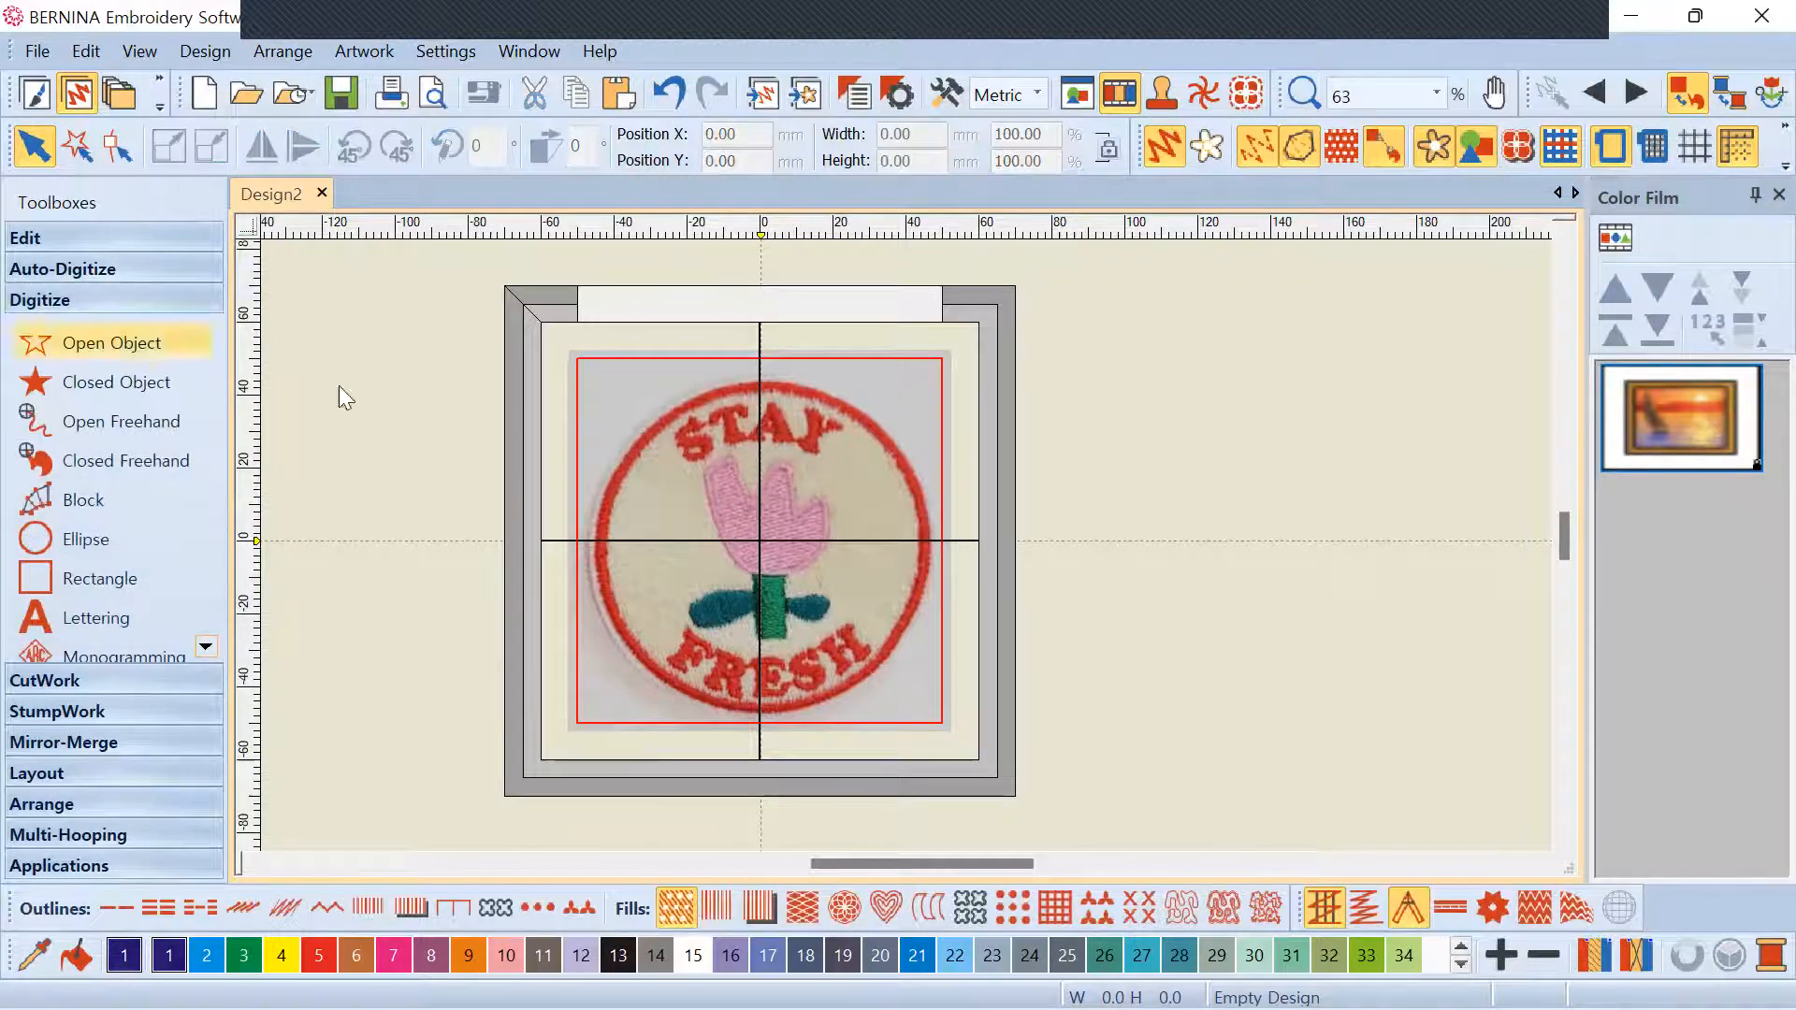
scroll(905, 544, "down", 1)
scroll(900, 524, "up", 4)
scroll(907, 553, "down", 2)
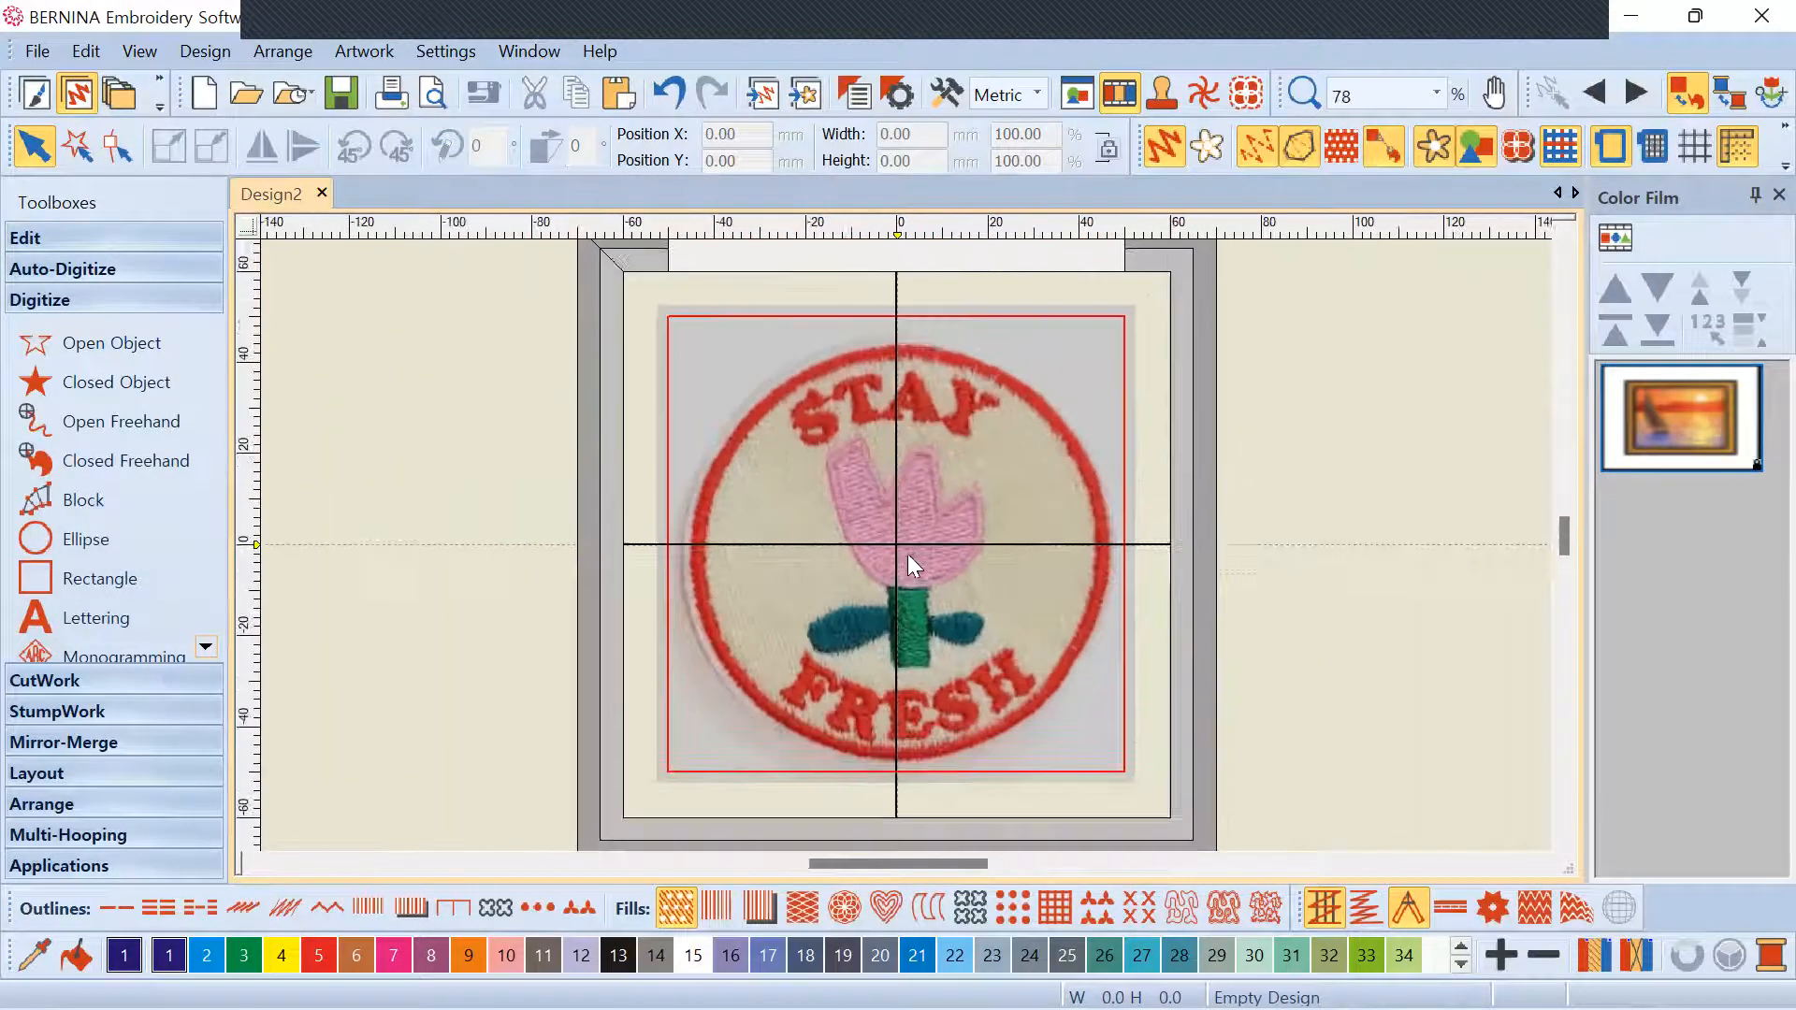
scroll(908, 554, "up", 2)
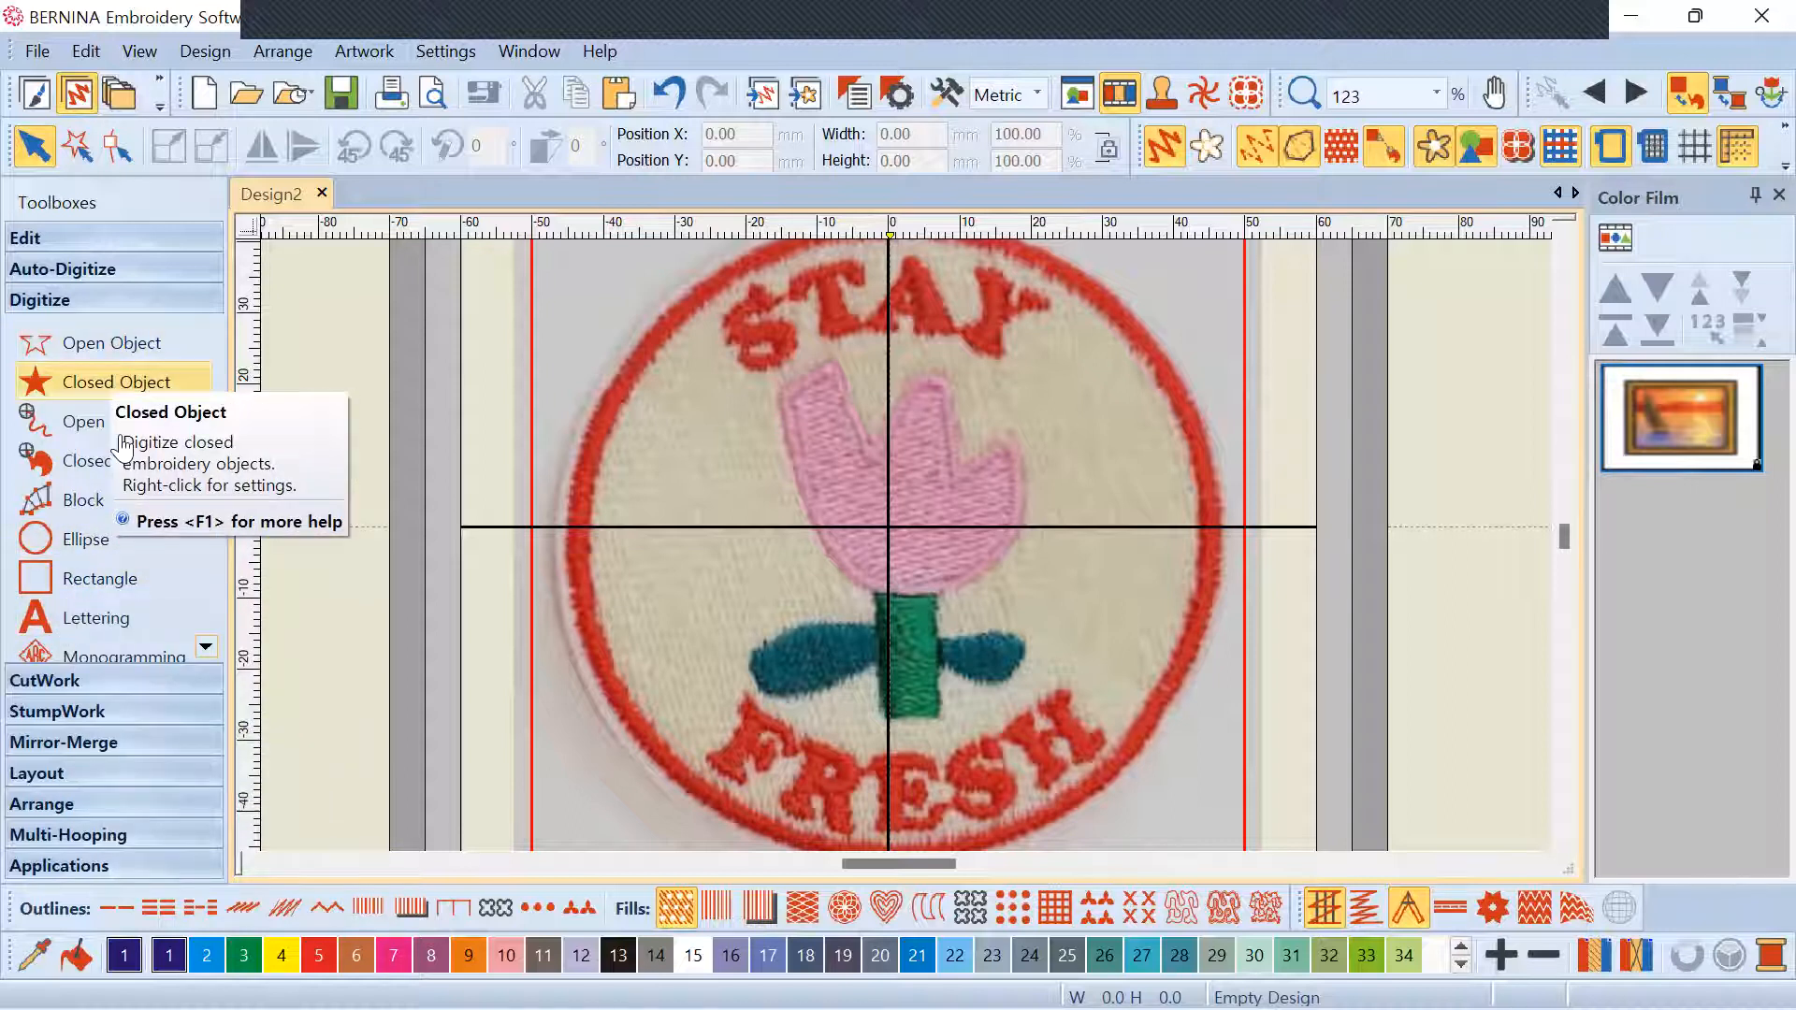
scroll(122, 437, "up", 1)
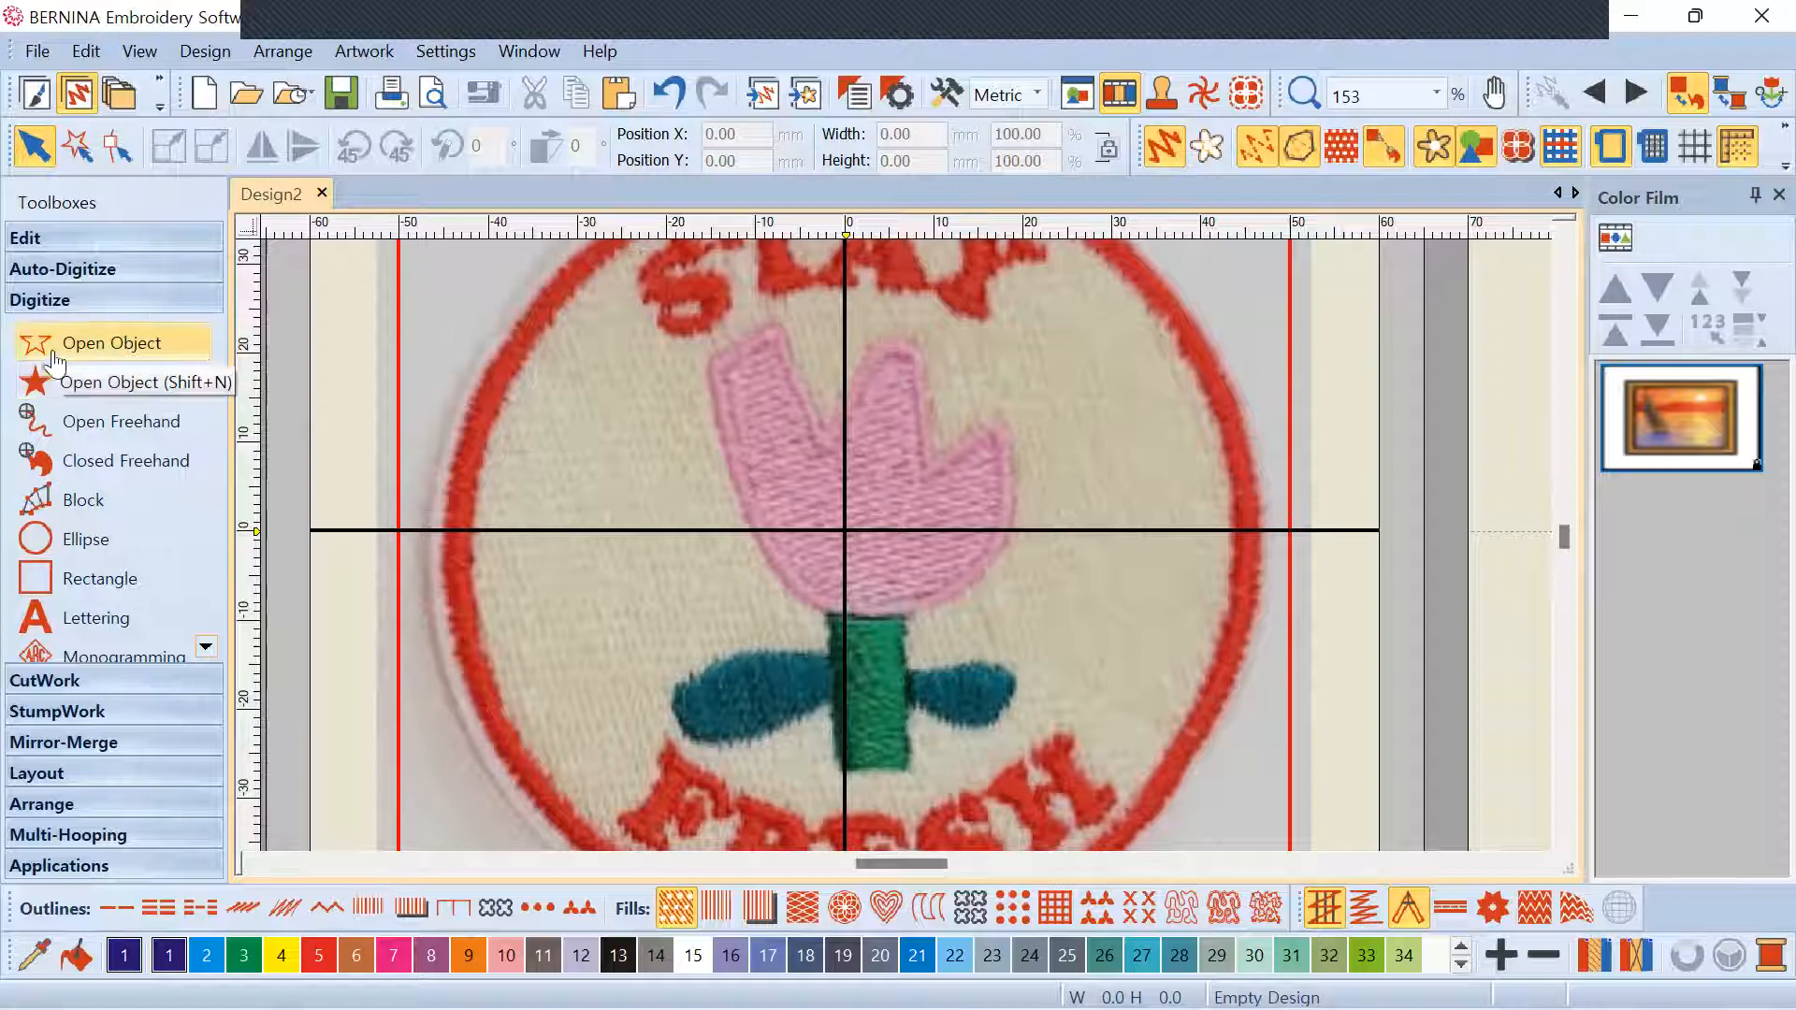
Draw a two-point horizontal open line across the patch
left_click(120, 348)
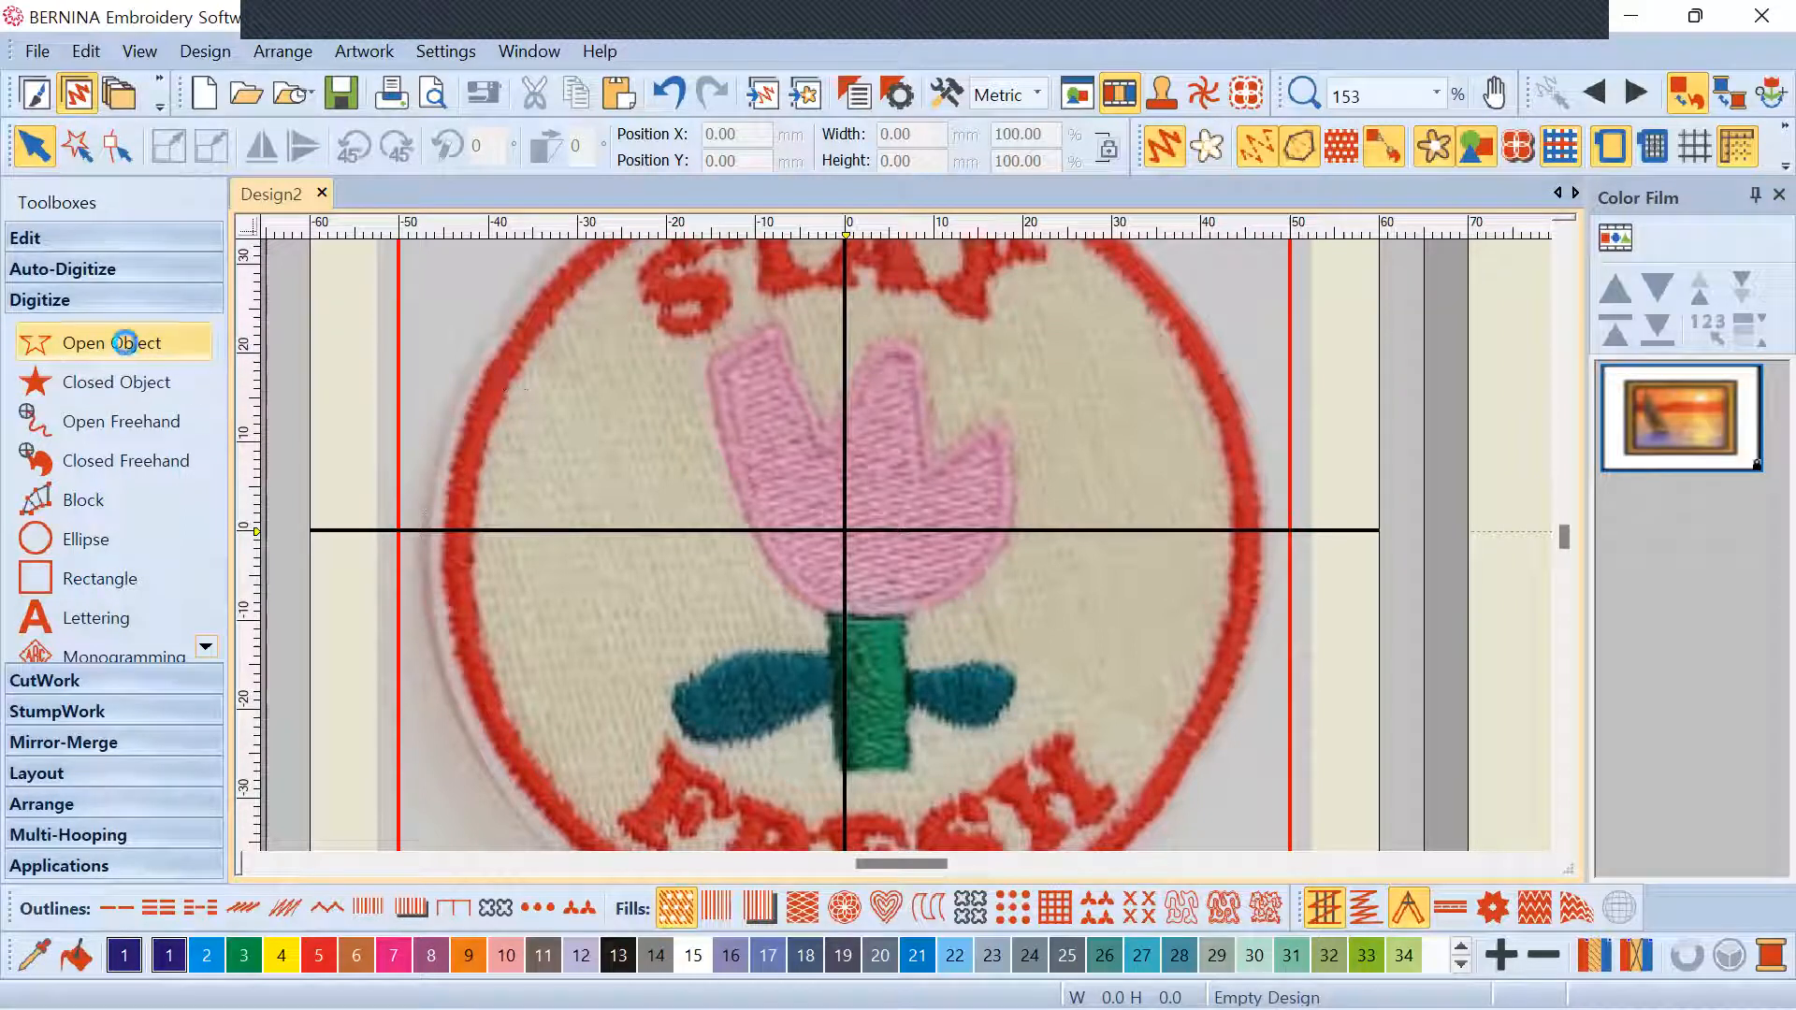
left_click(554, 395)
left_click(1130, 388)
key("Return")
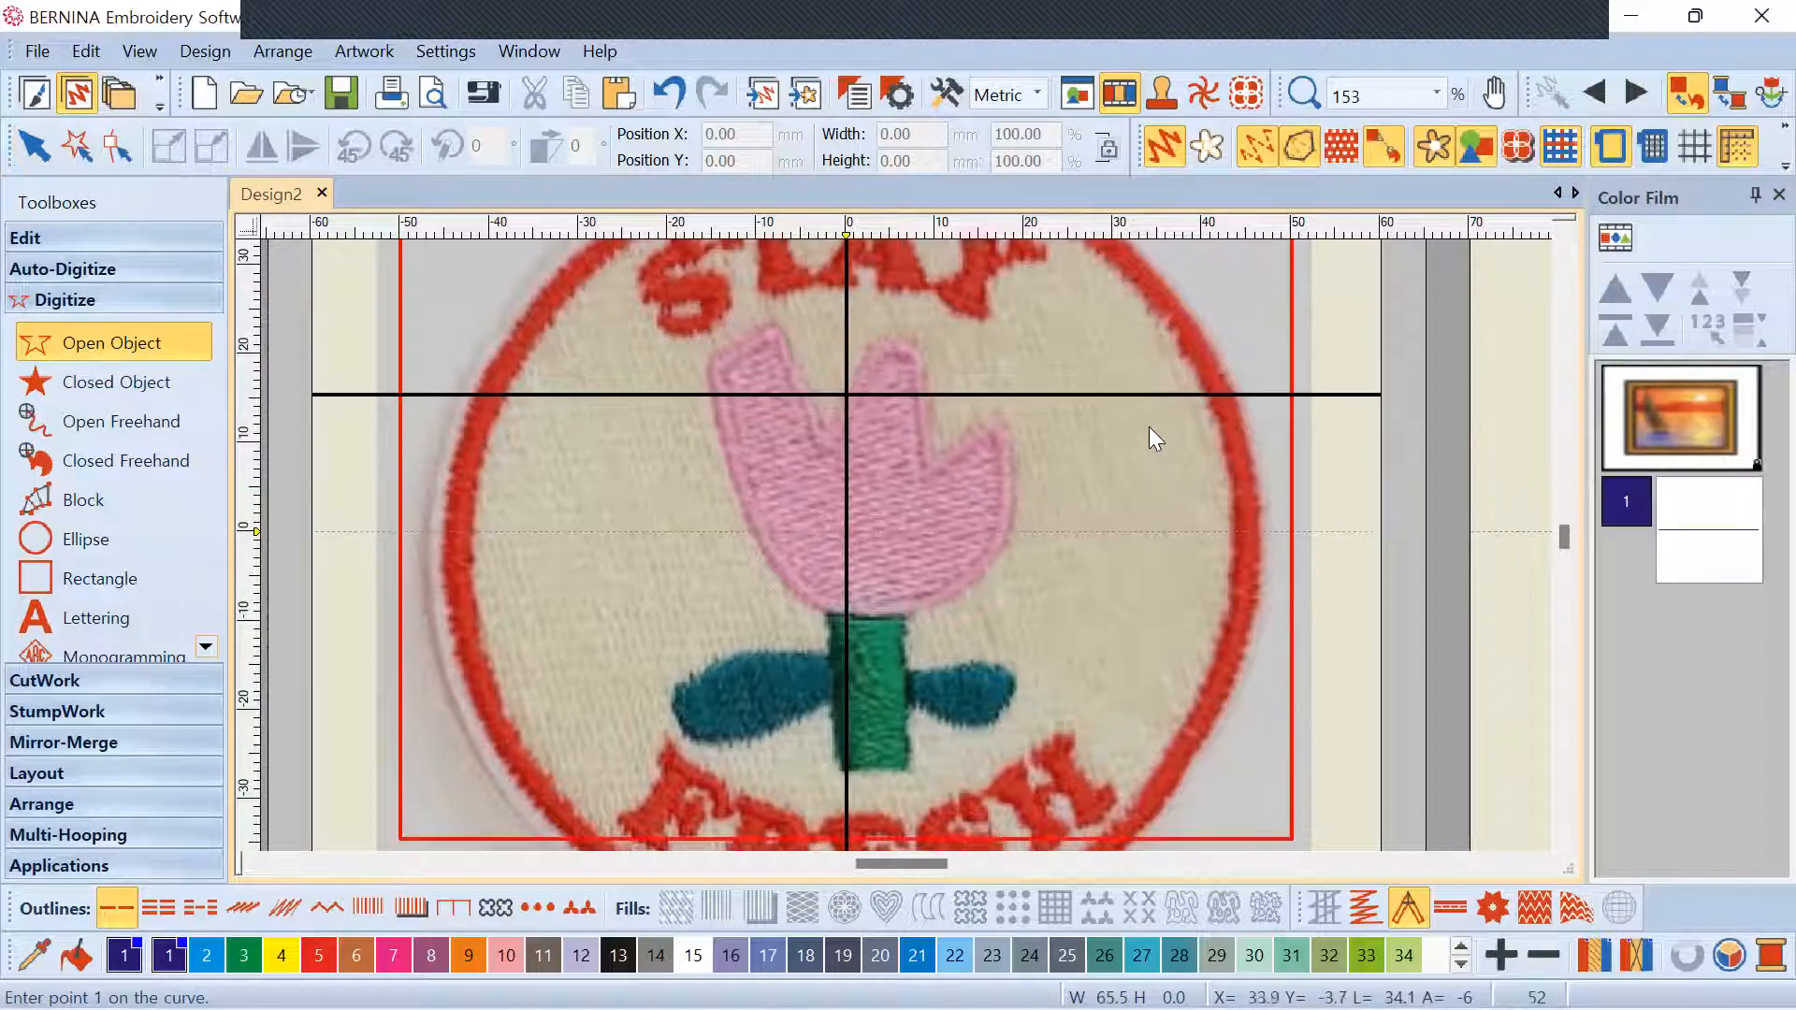
scroll(1017, 471, "down", 3)
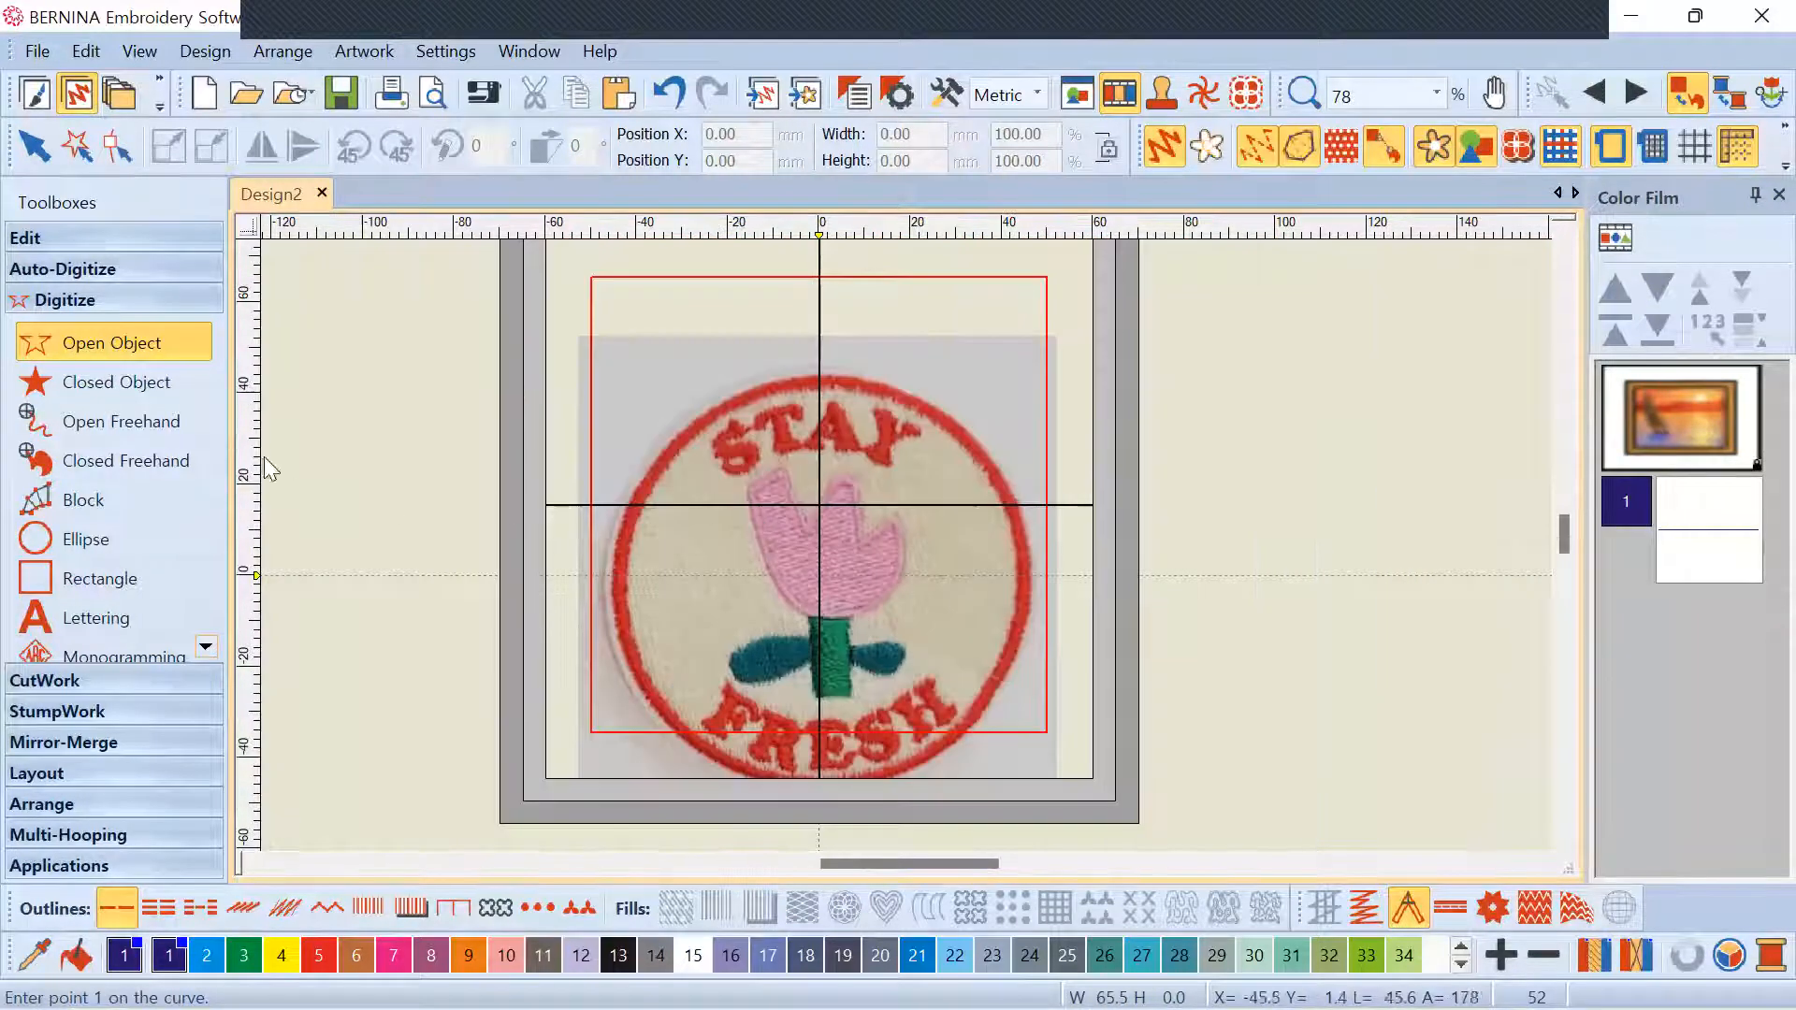
Digitize a closed boundary shape, move it over the tulip head and give it tatami fill
left_click(94, 383)
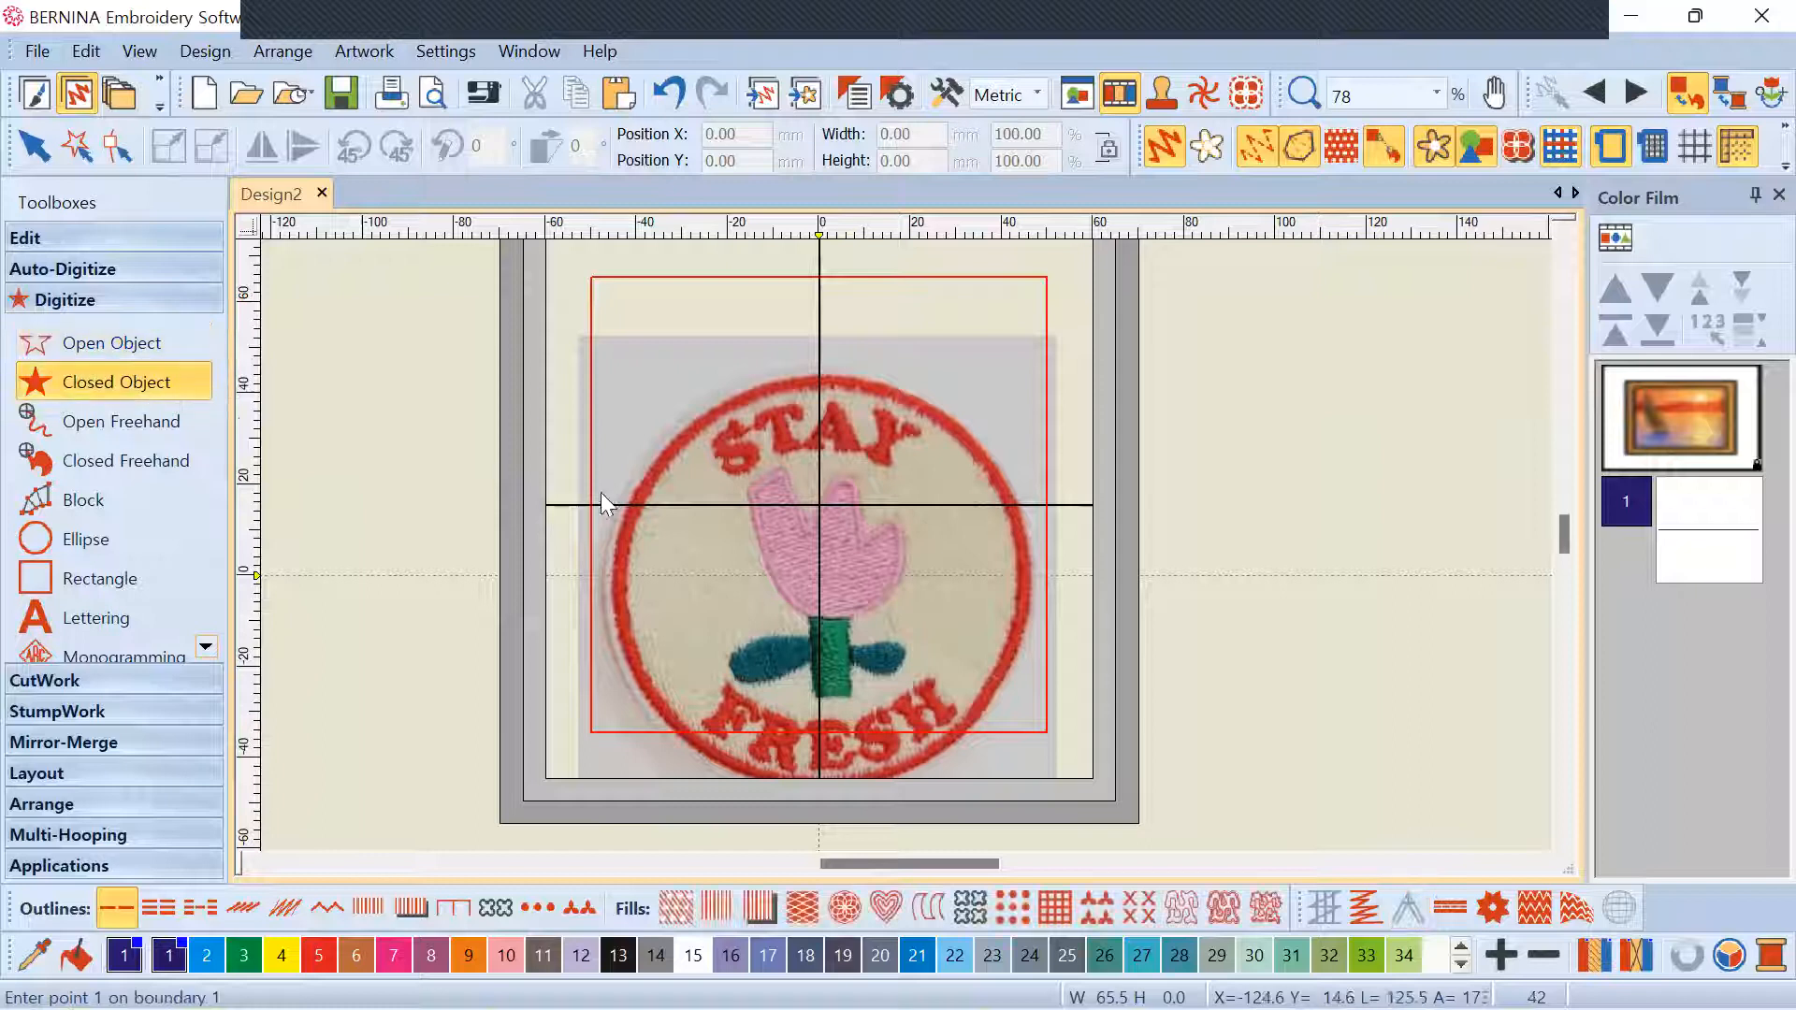
scroll(698, 561, "up", 3)
left_click(686, 514)
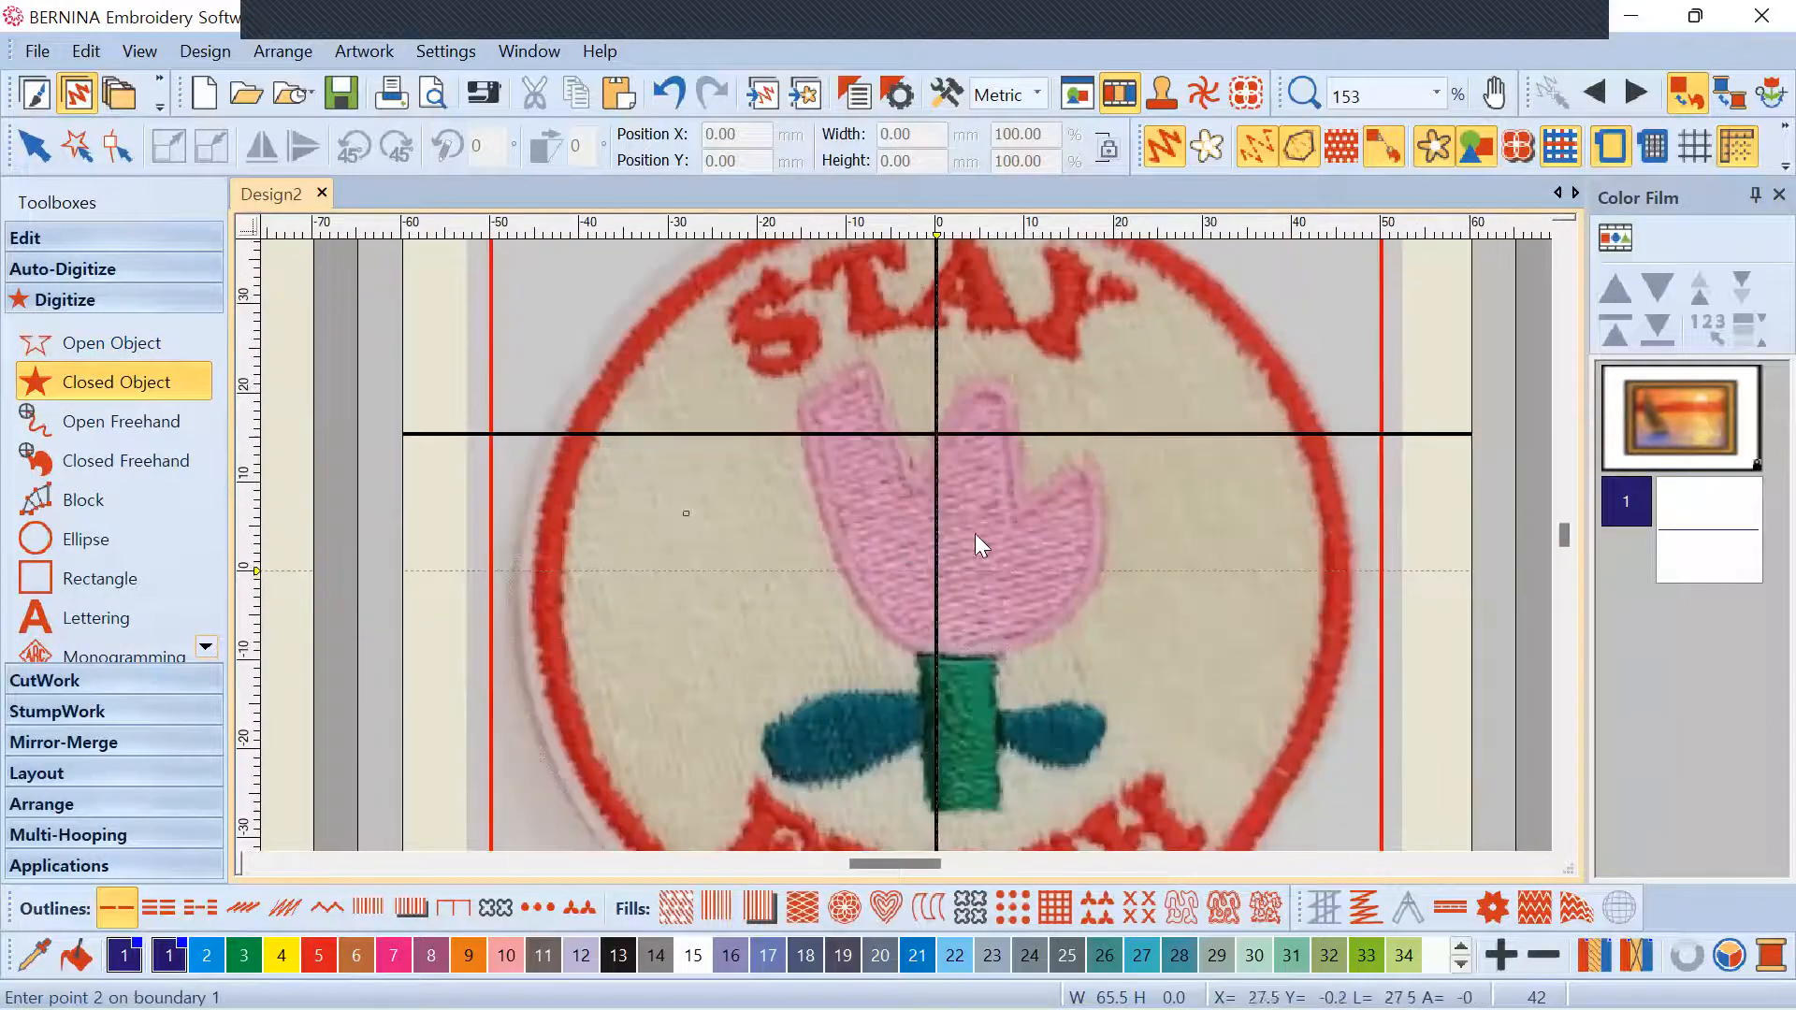
left_click(1046, 514)
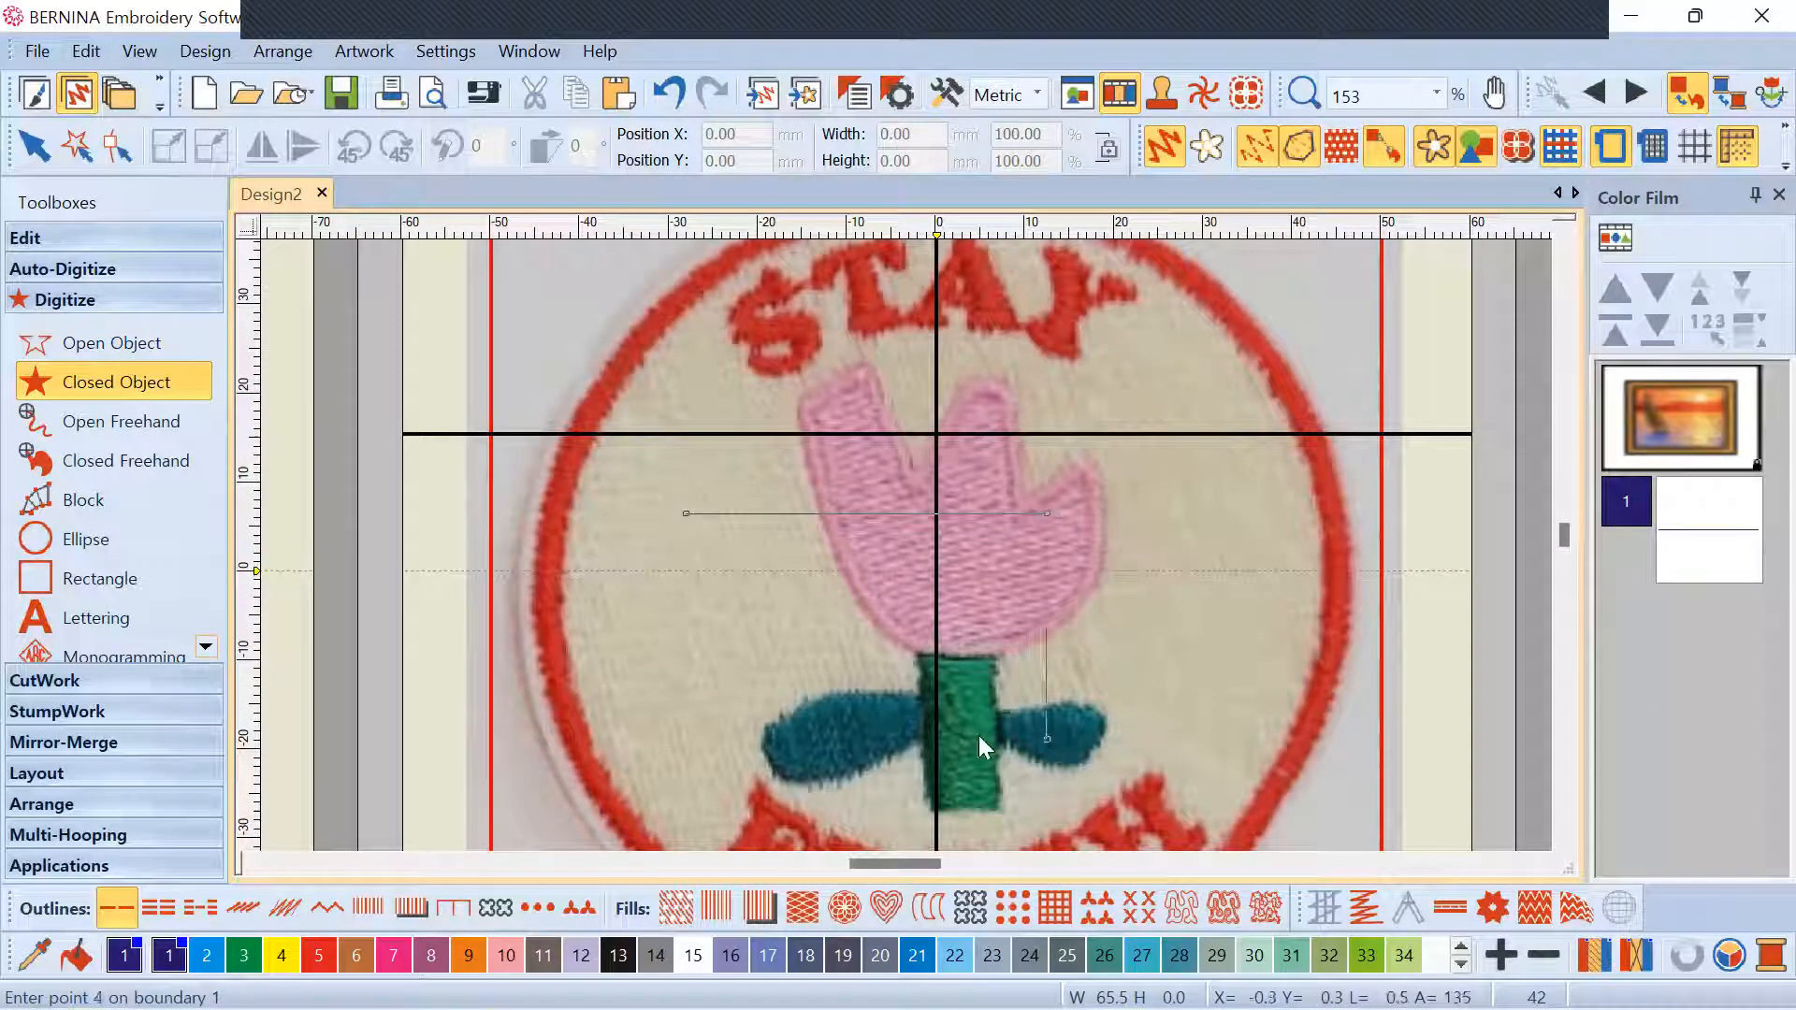
left_click(697, 741)
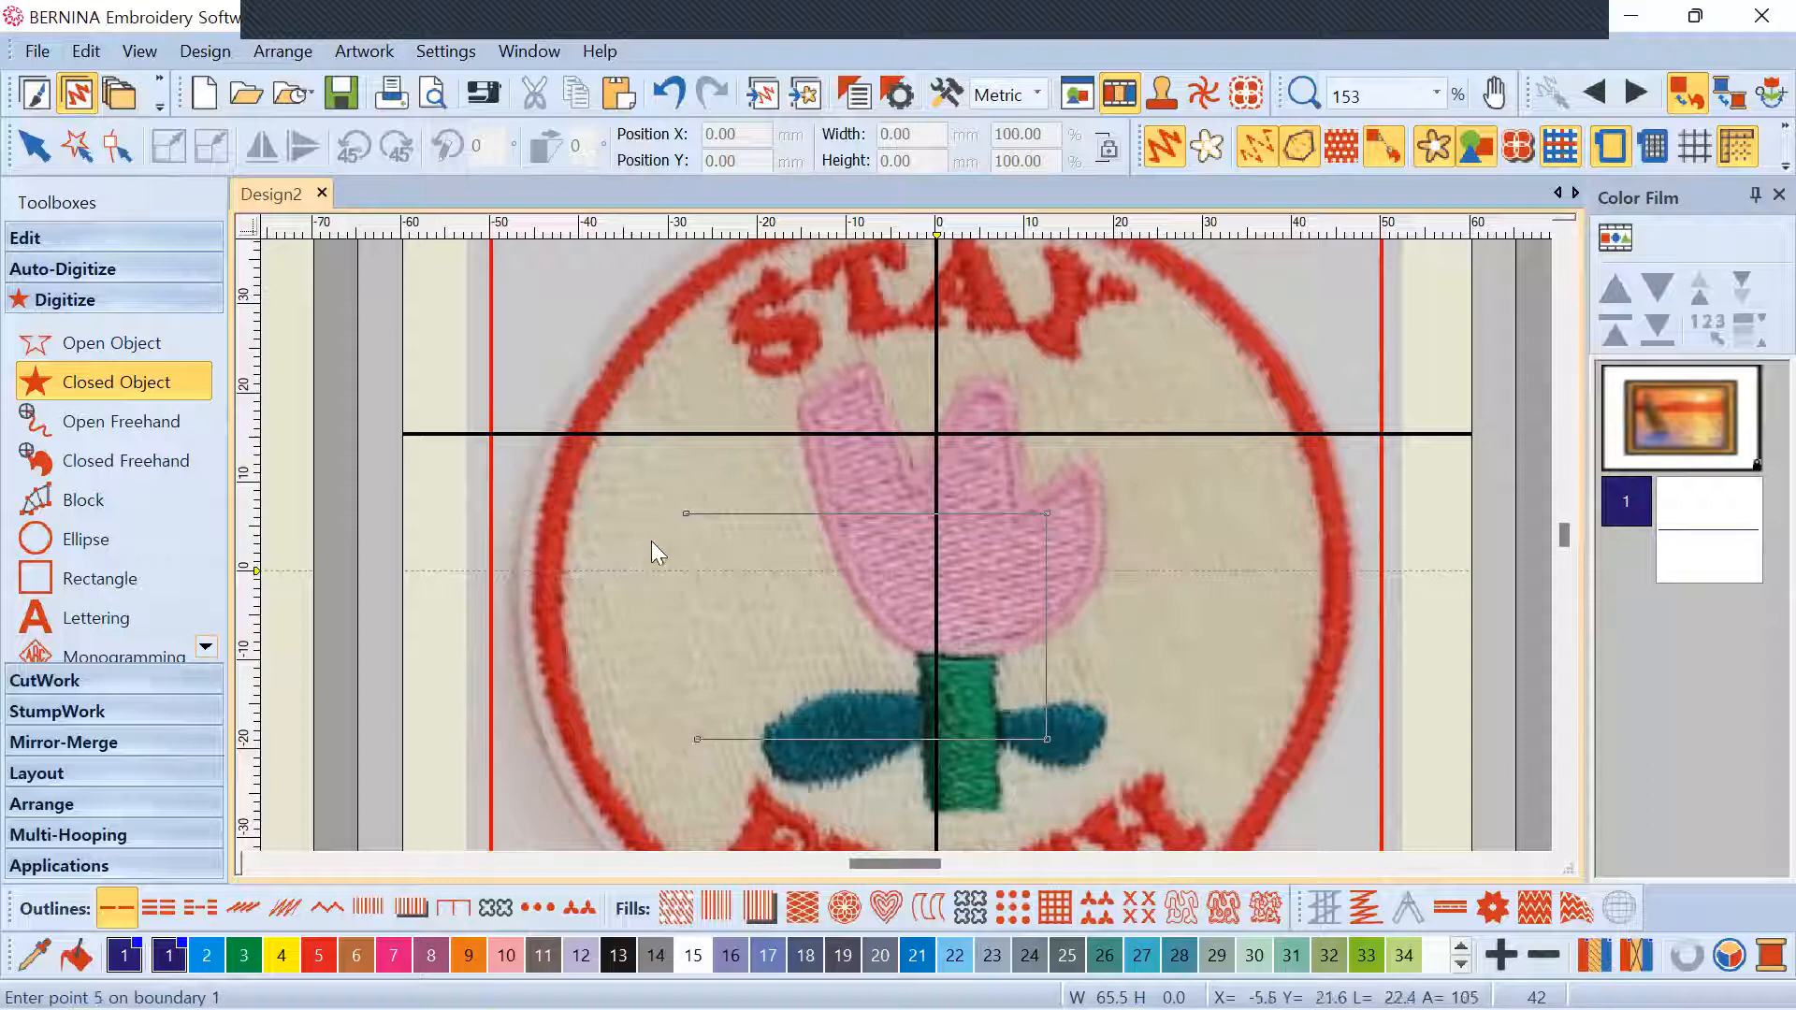
key("Return")
scroll(909, 547, "up", 2)
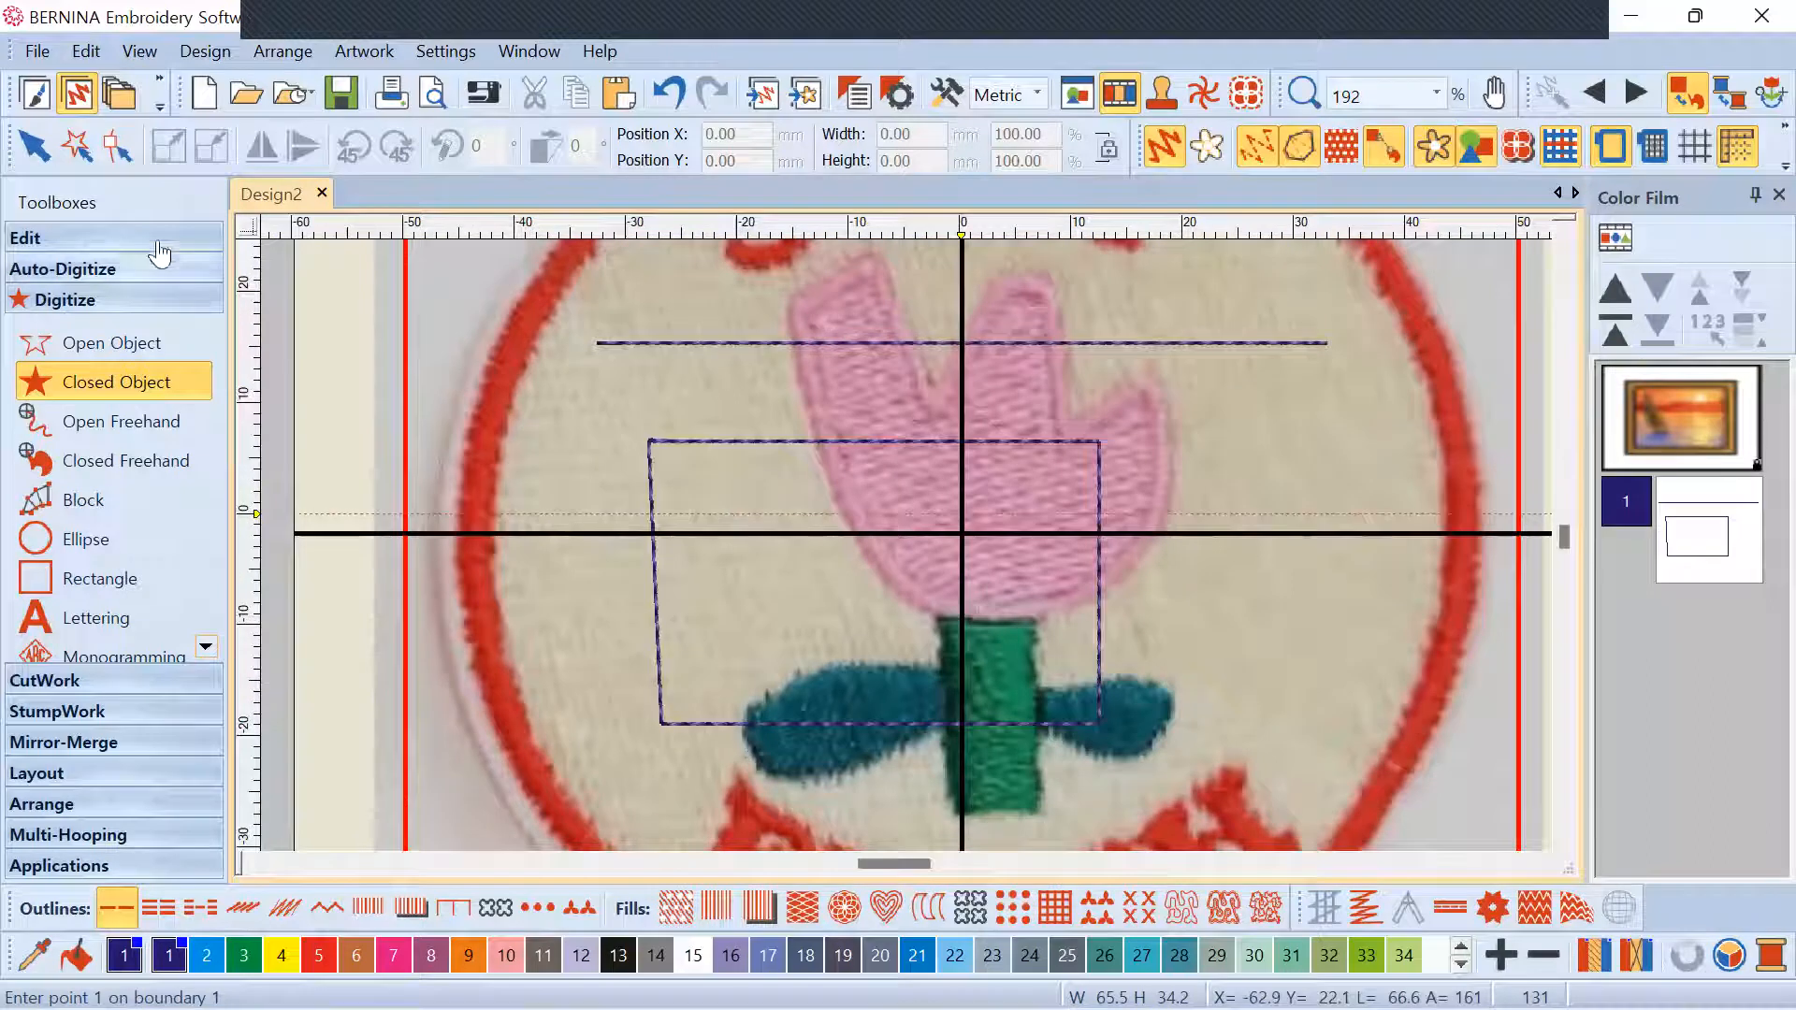
left_click(34, 145)
left_click_drag(794, 447, 864, 423)
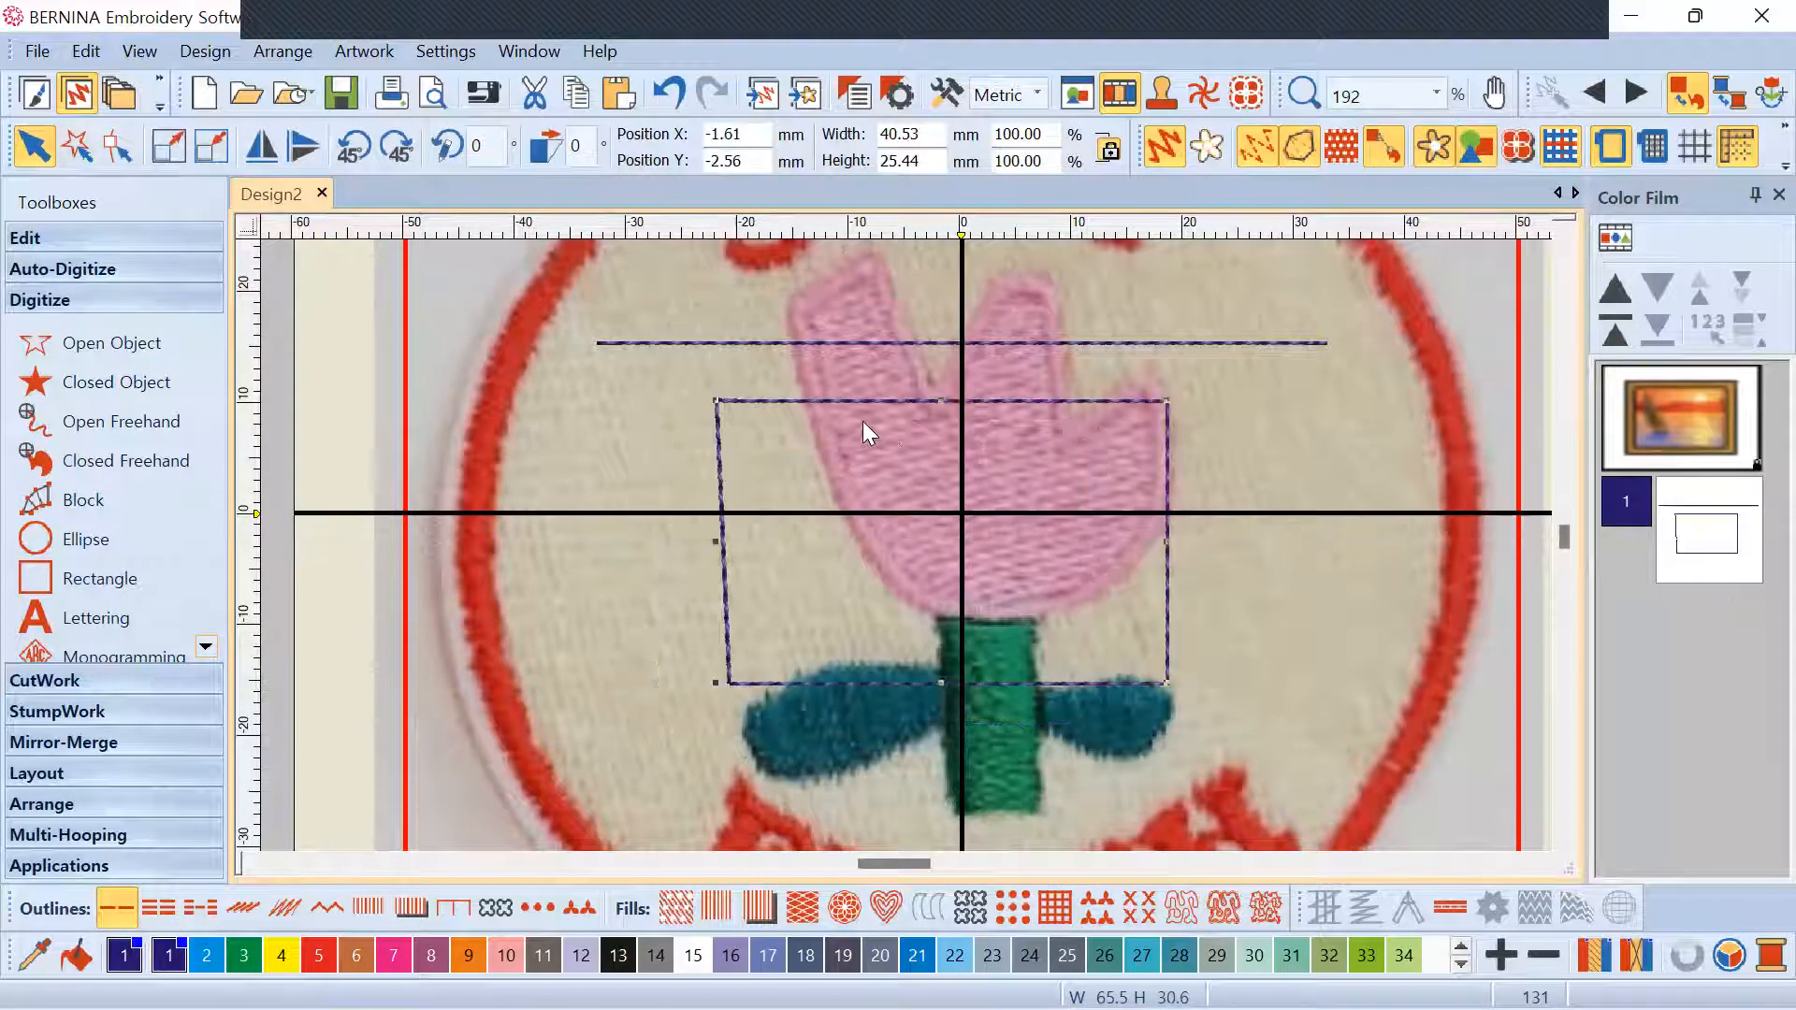
left_click(676, 907)
Delete the stray horizontal line and place four outline points around the left pink petal
left_click(1091, 342)
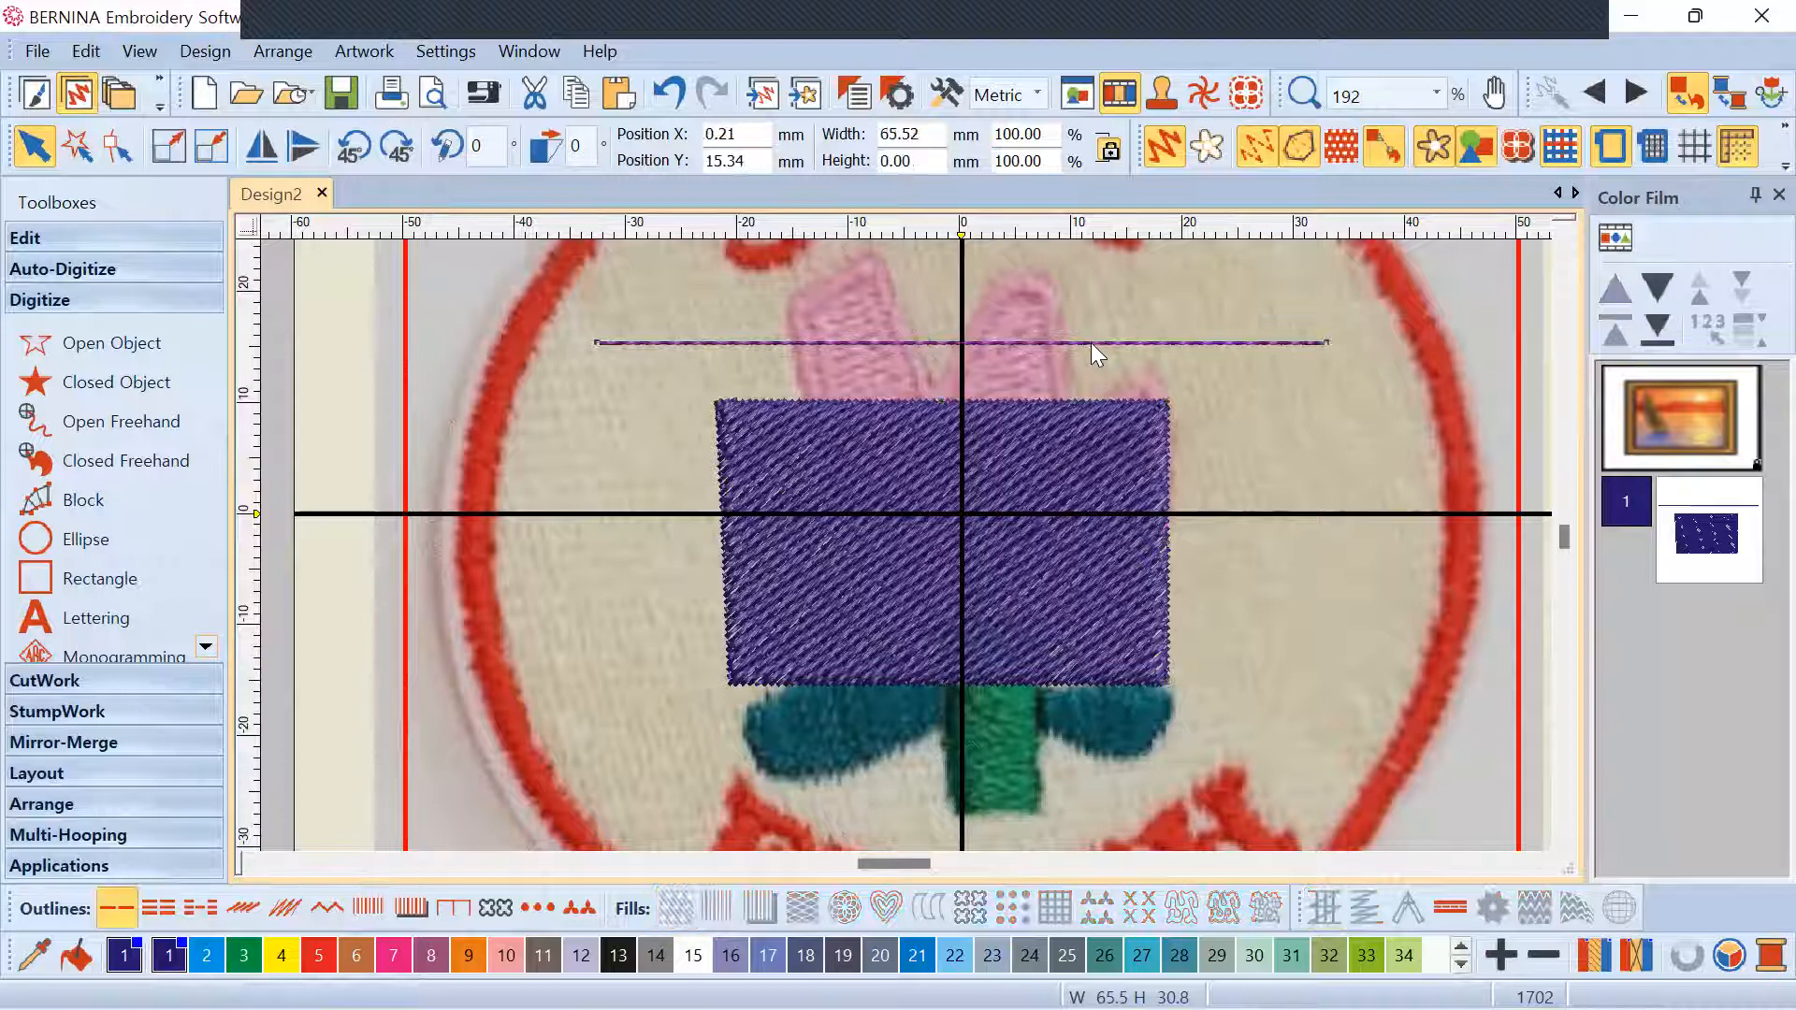
key("Delete")
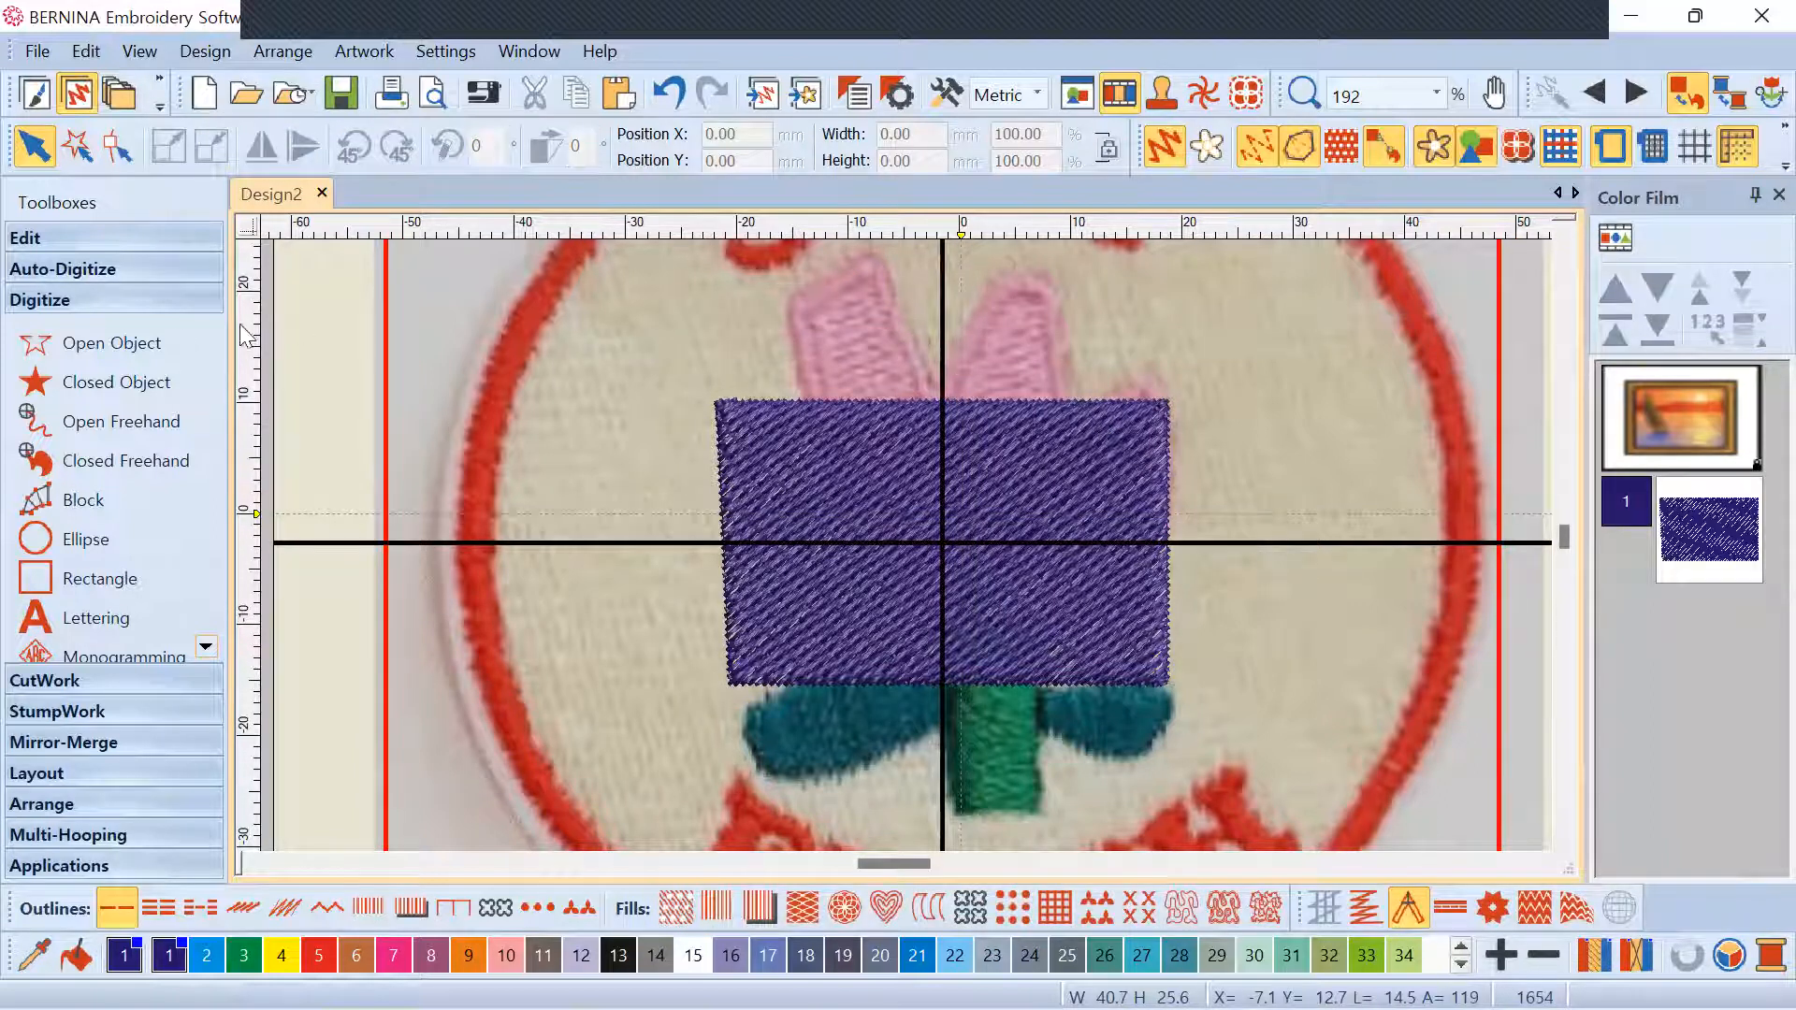
left_click(108, 343)
left_click(794, 284)
left_click(910, 284)
left_click(910, 372)
left_click(801, 368)
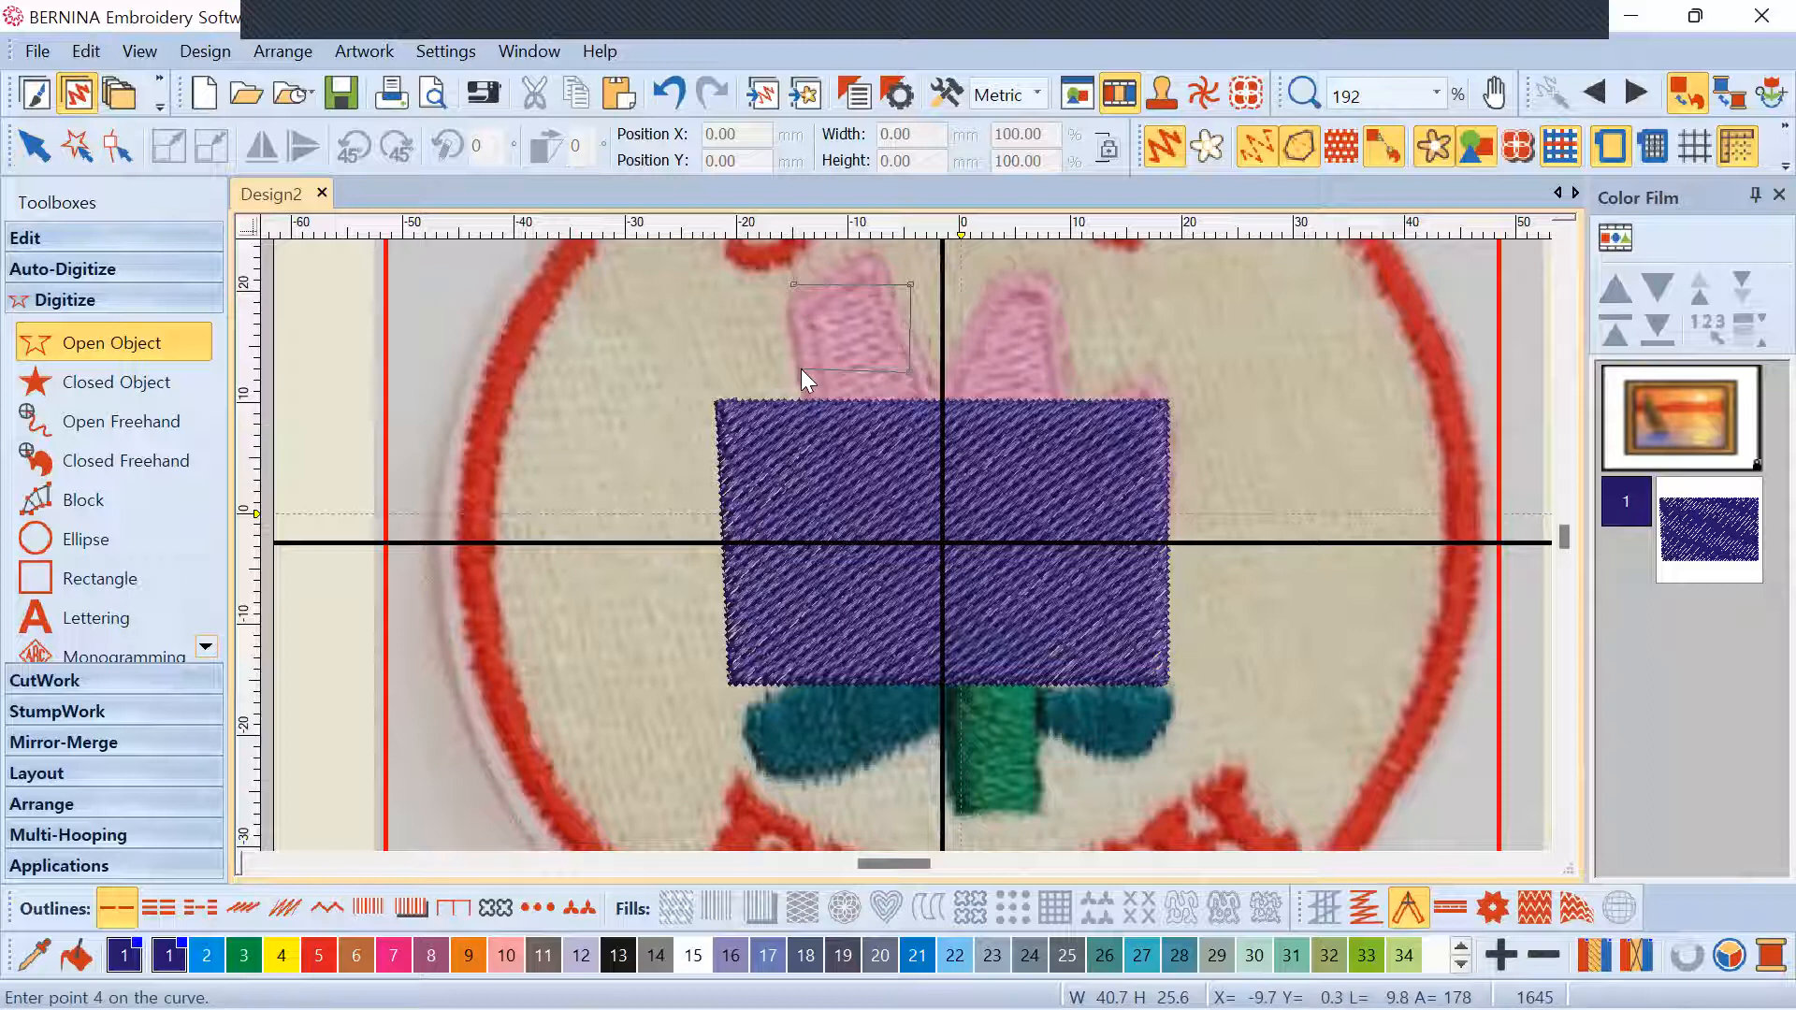
Close the square petal outline and delete it
left_click(795, 286)
key("Return")
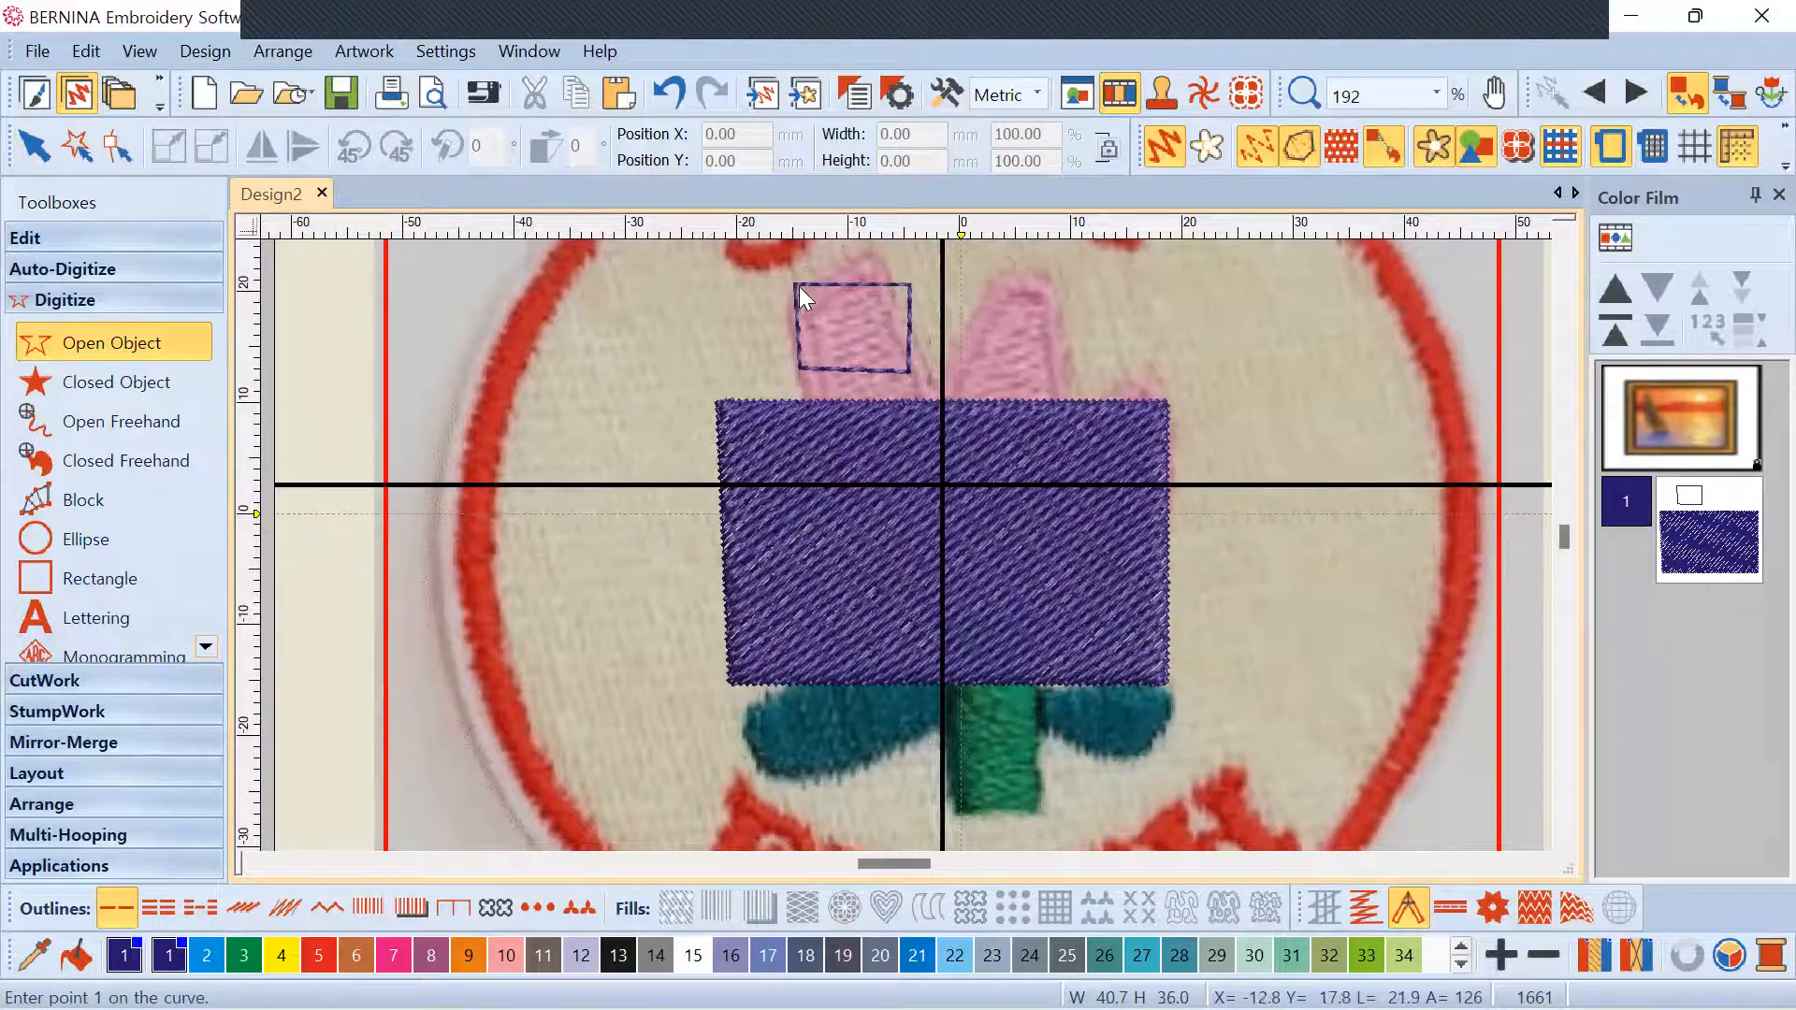
left_click(864, 286)
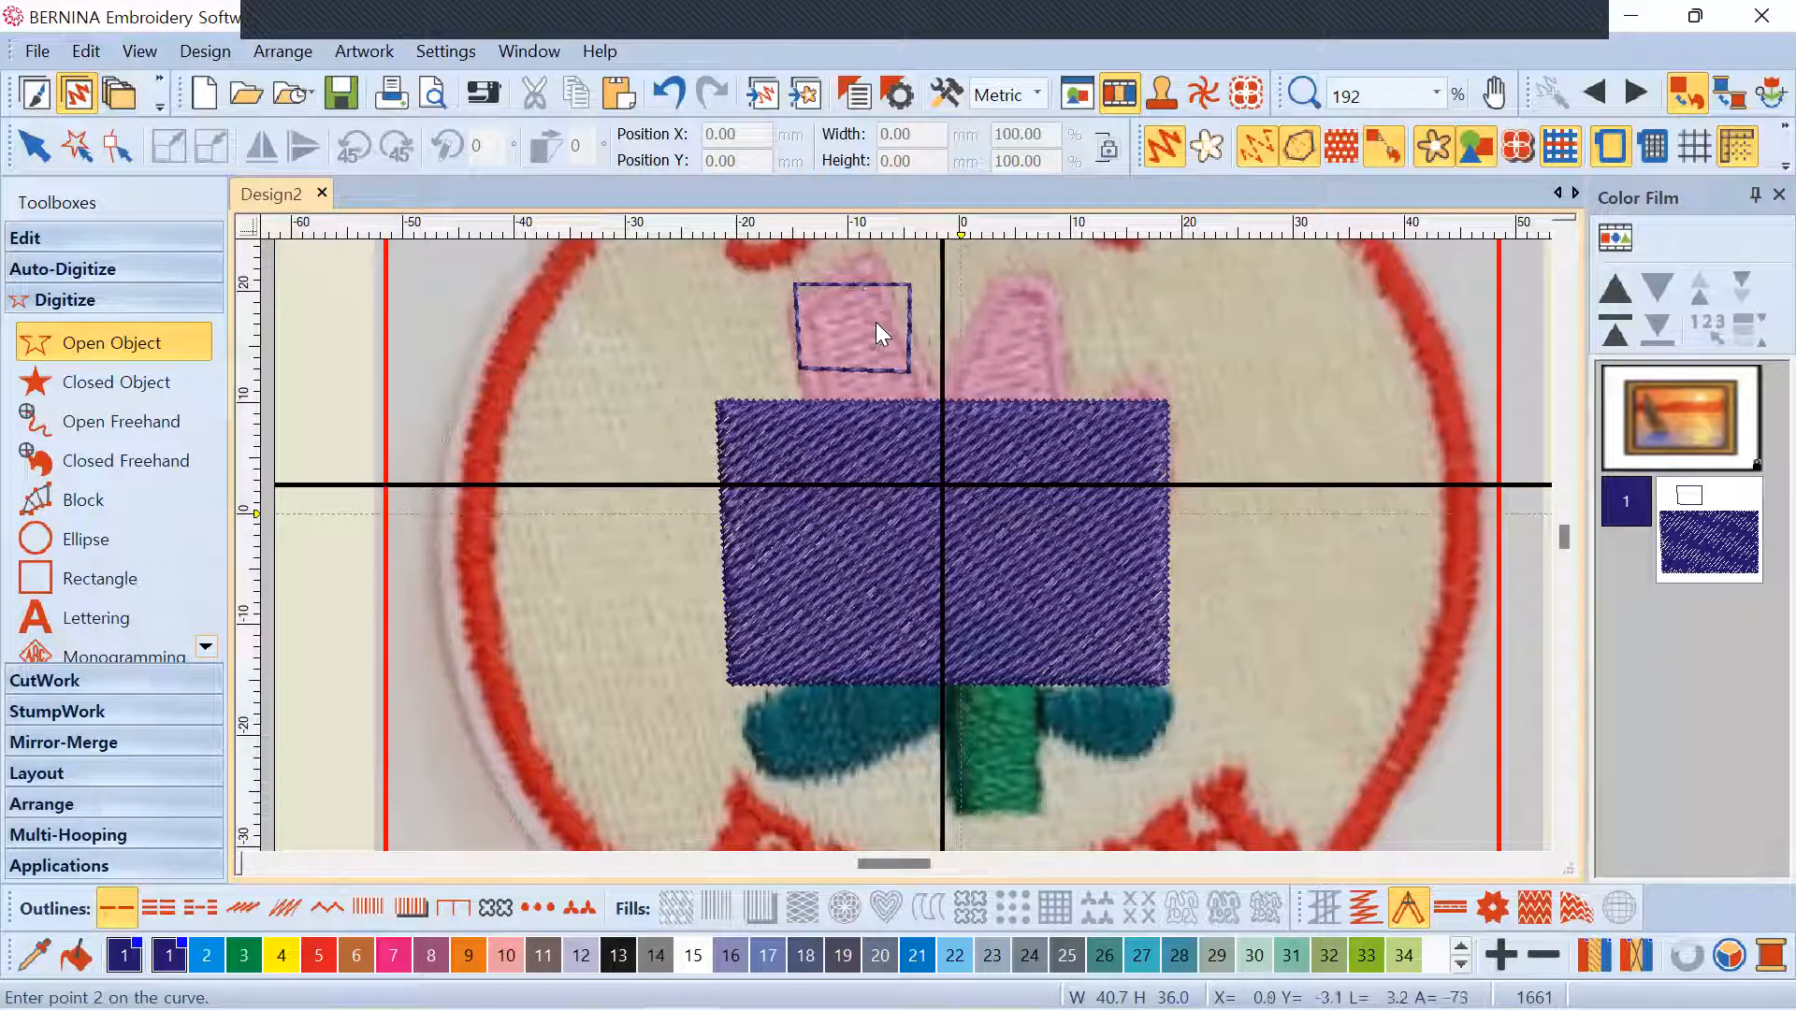
key("Escape")
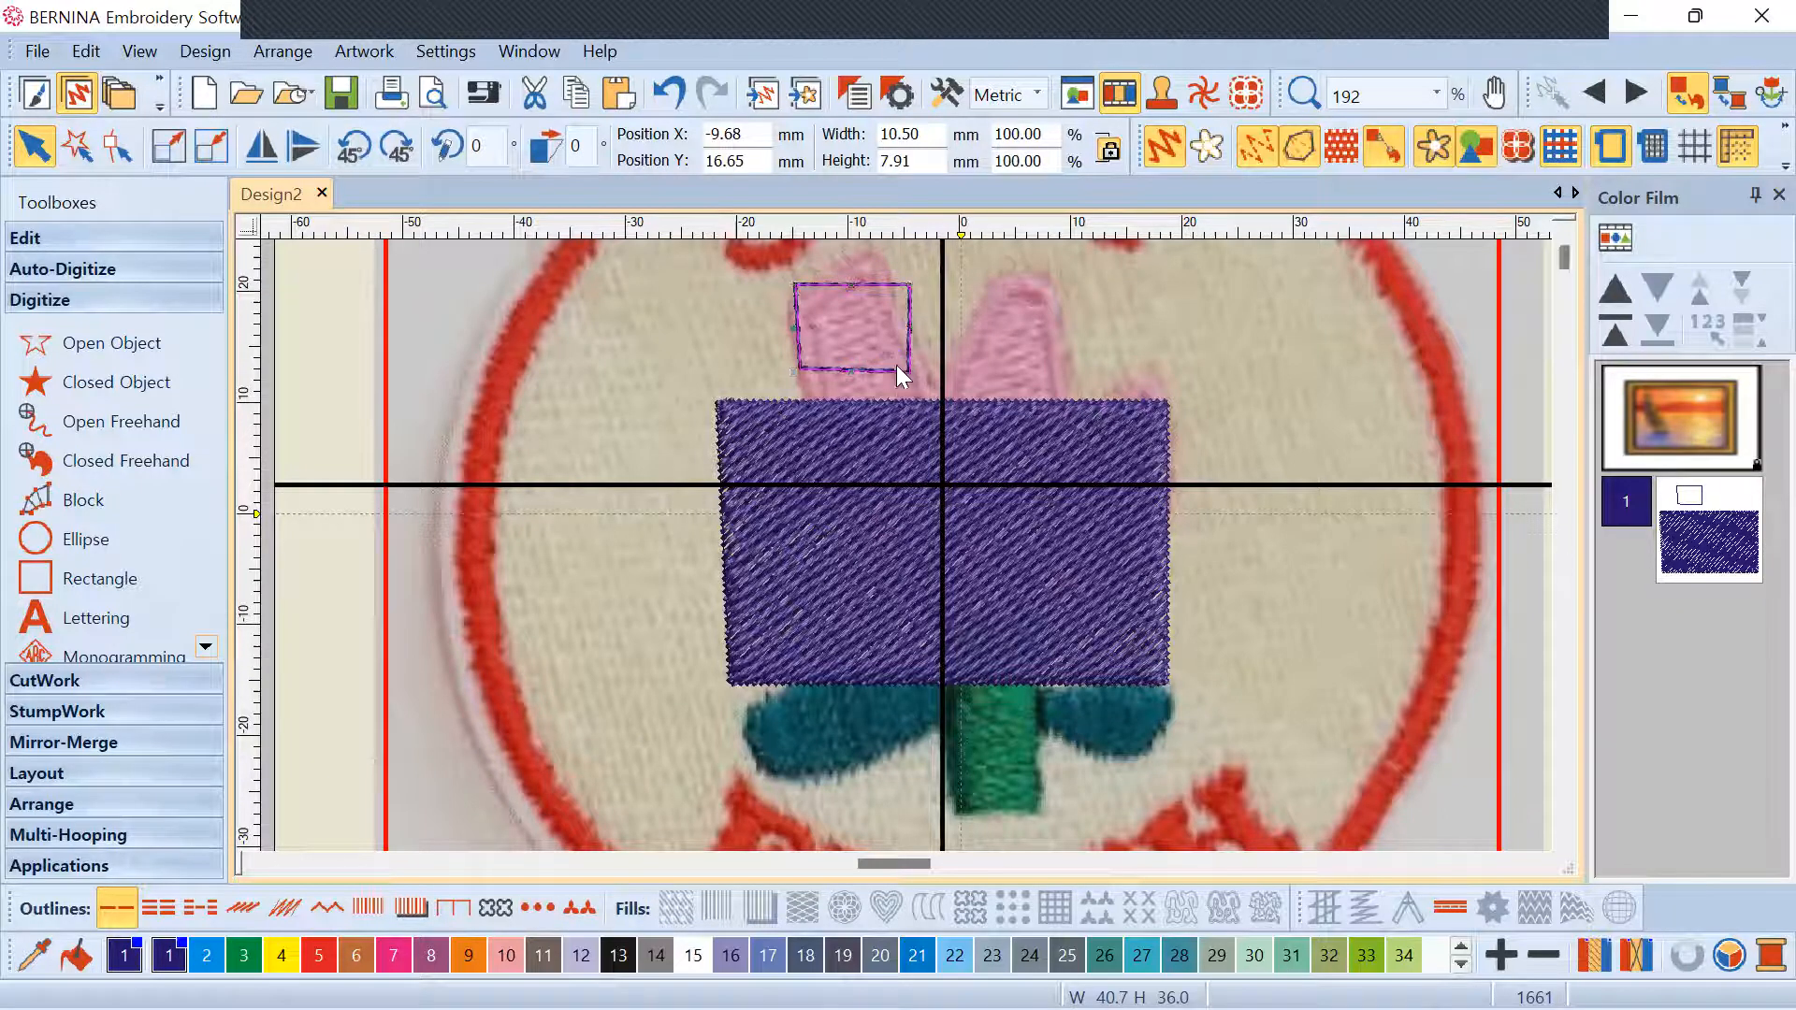
key("Delete")
Delete the purple filled rectangle and zoom out to see the whole patch
left_click(98, 346)
left_click(110, 382)
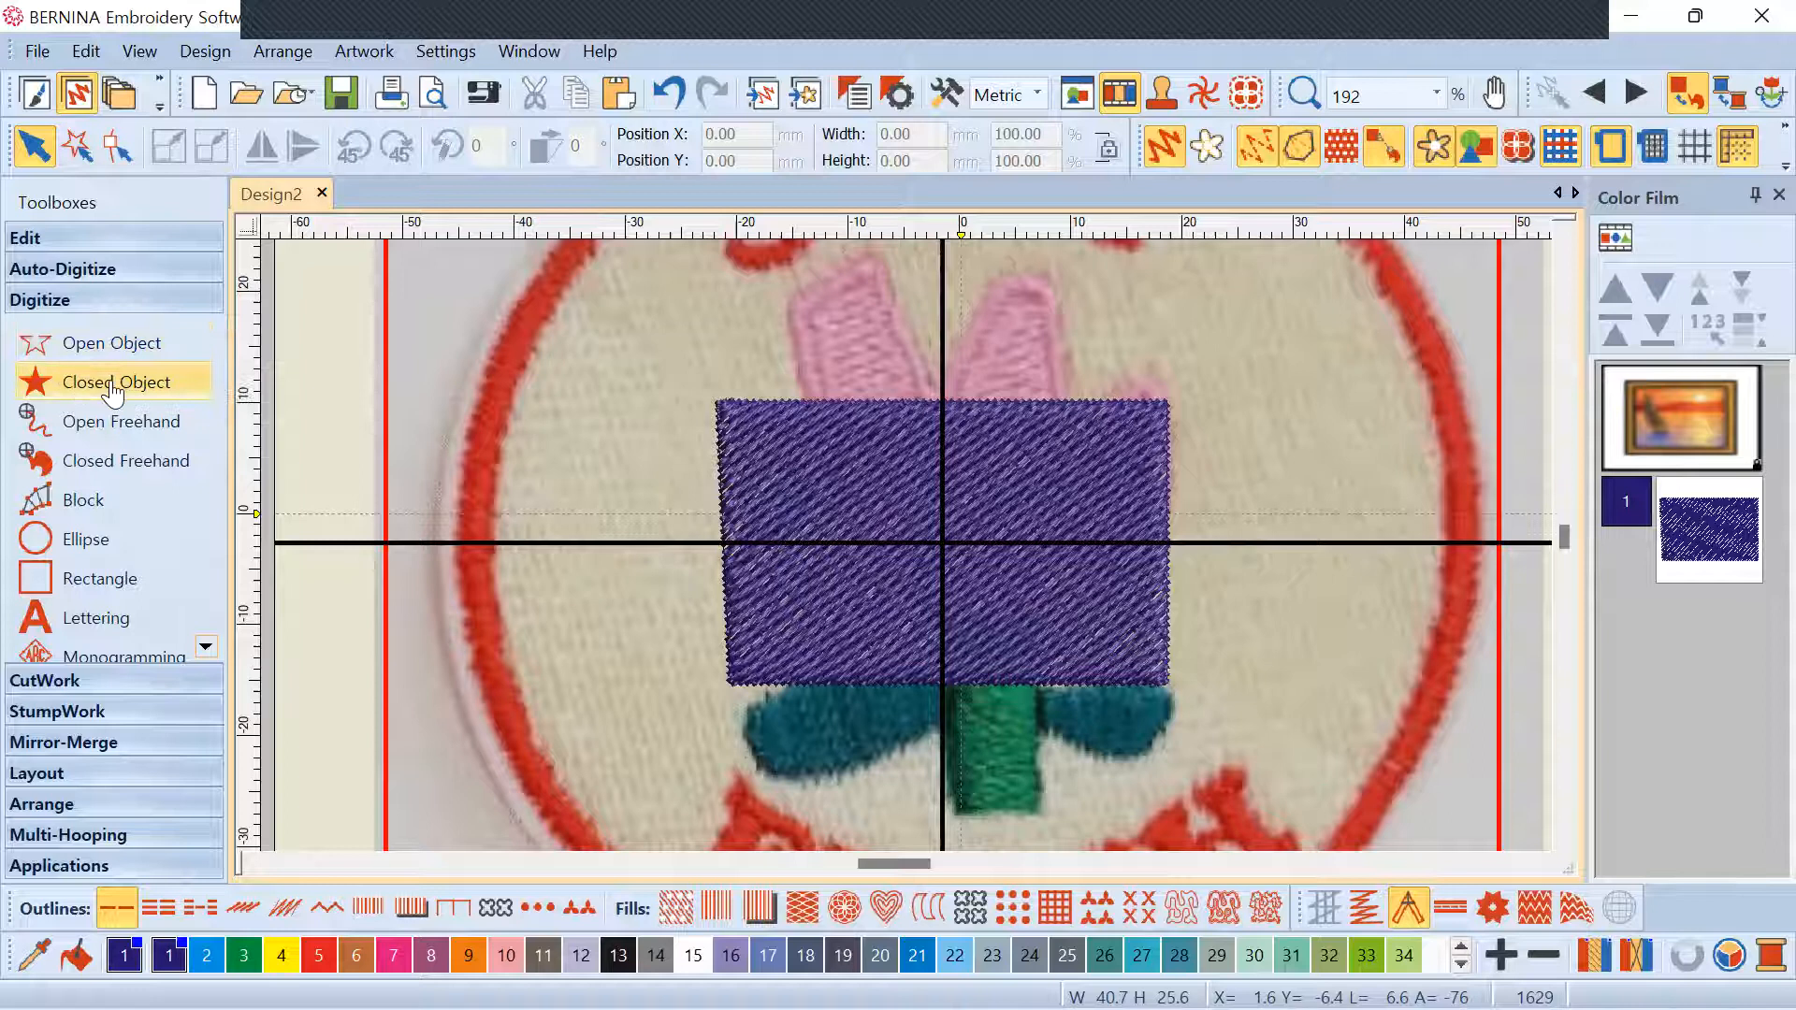
left_click(1023, 442)
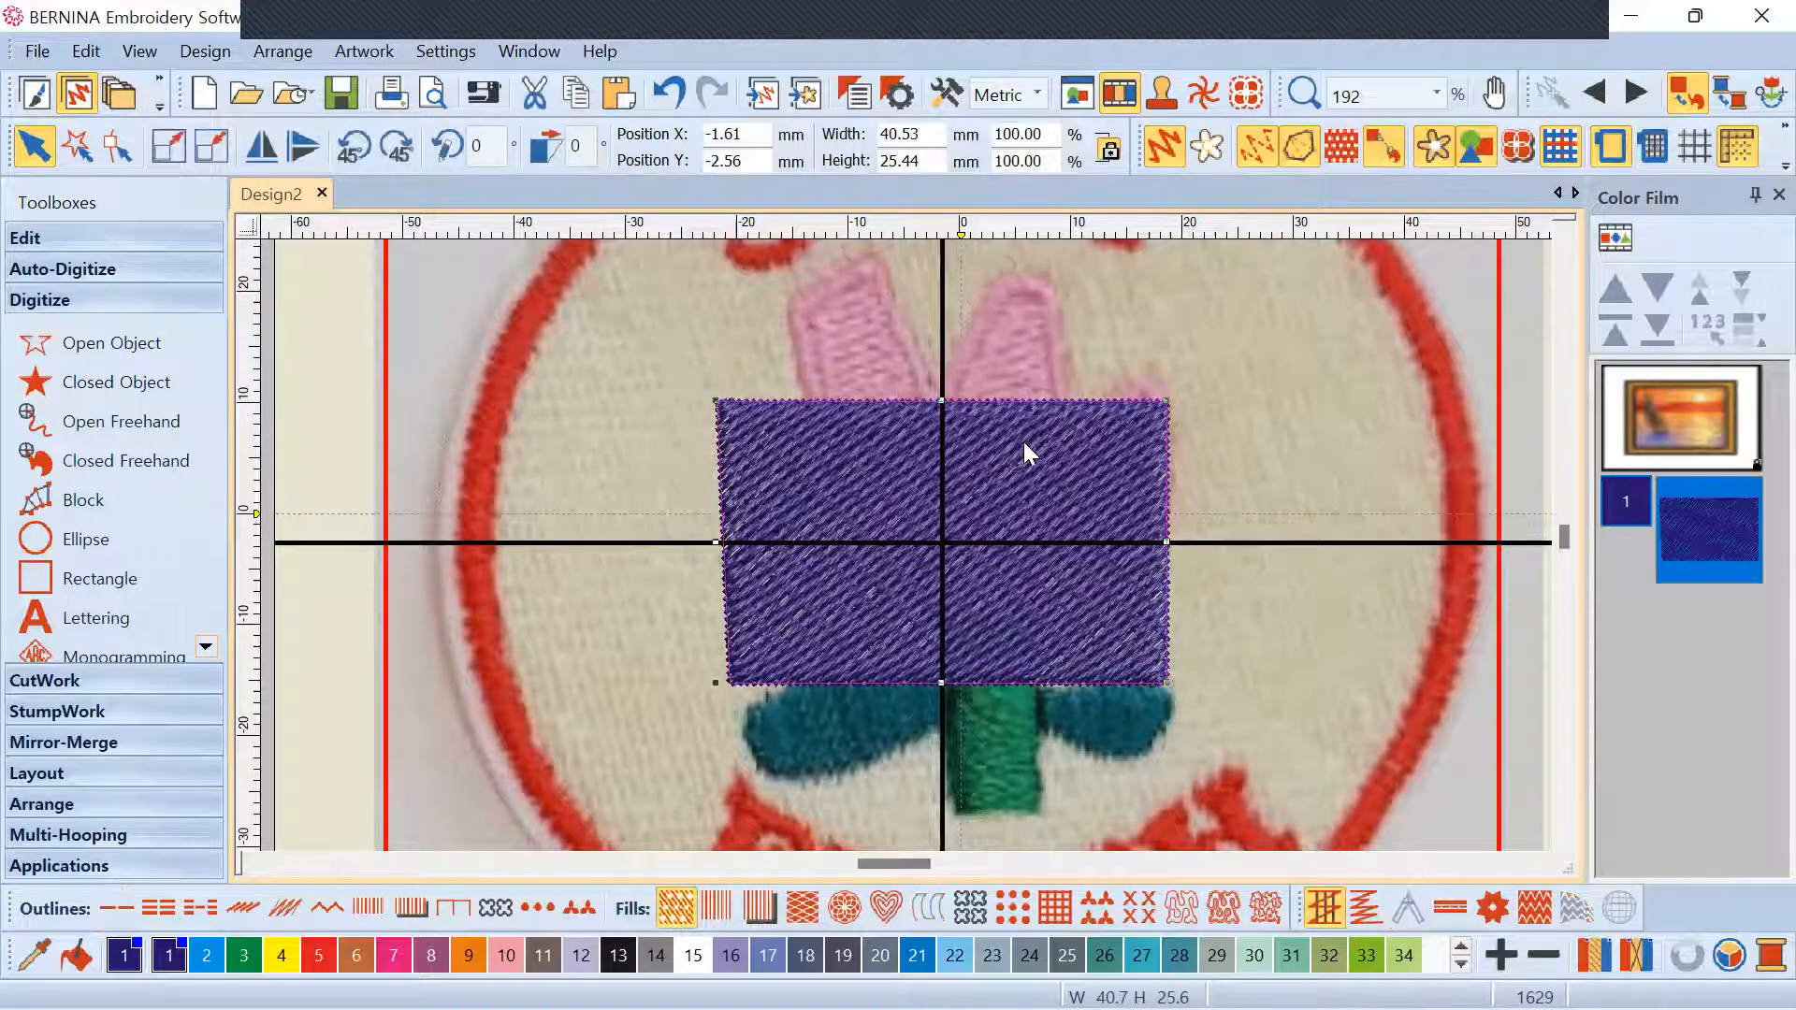
key("Delete")
scroll(954, 505, "down", 1)
scroll(920, 561, "down", 1)
scroll(982, 519, "up", 2)
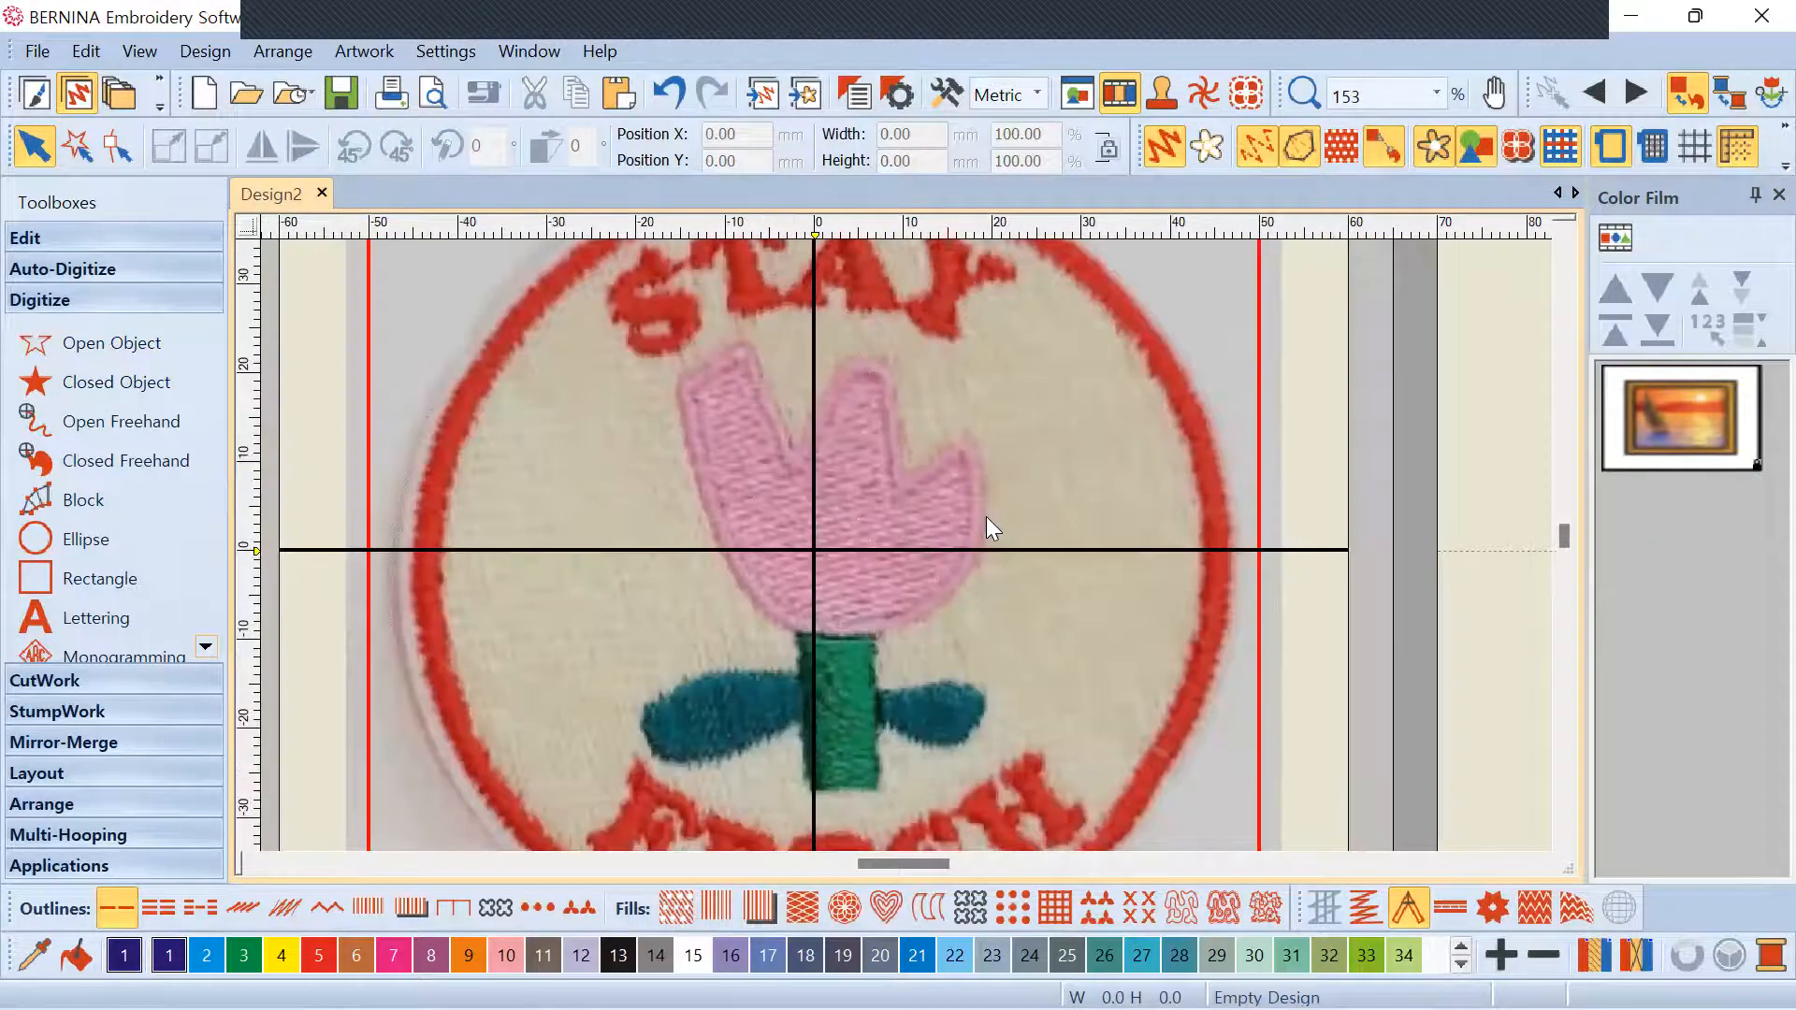
scroll(879, 549, "down", 2)
scroll(841, 542, "up", 2)
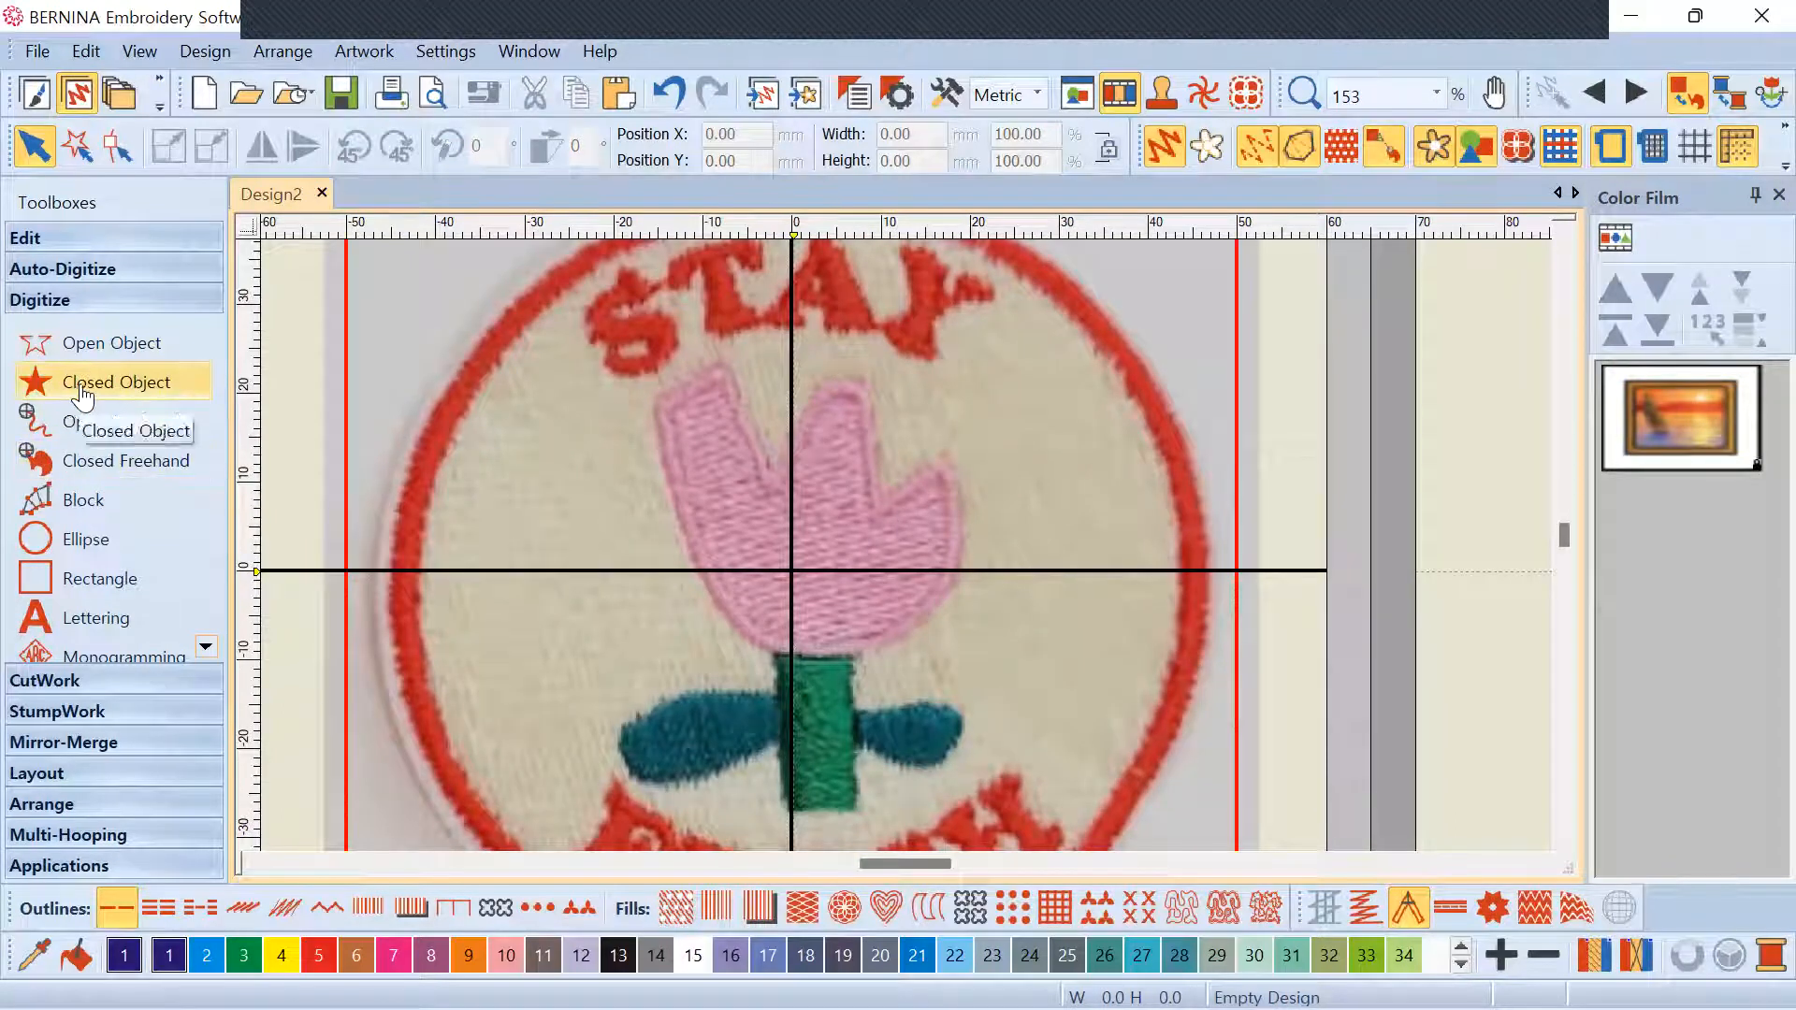
Start a Closed Object trace around the tulip head, then backspace the misplaced points to restart
left_click(156, 391)
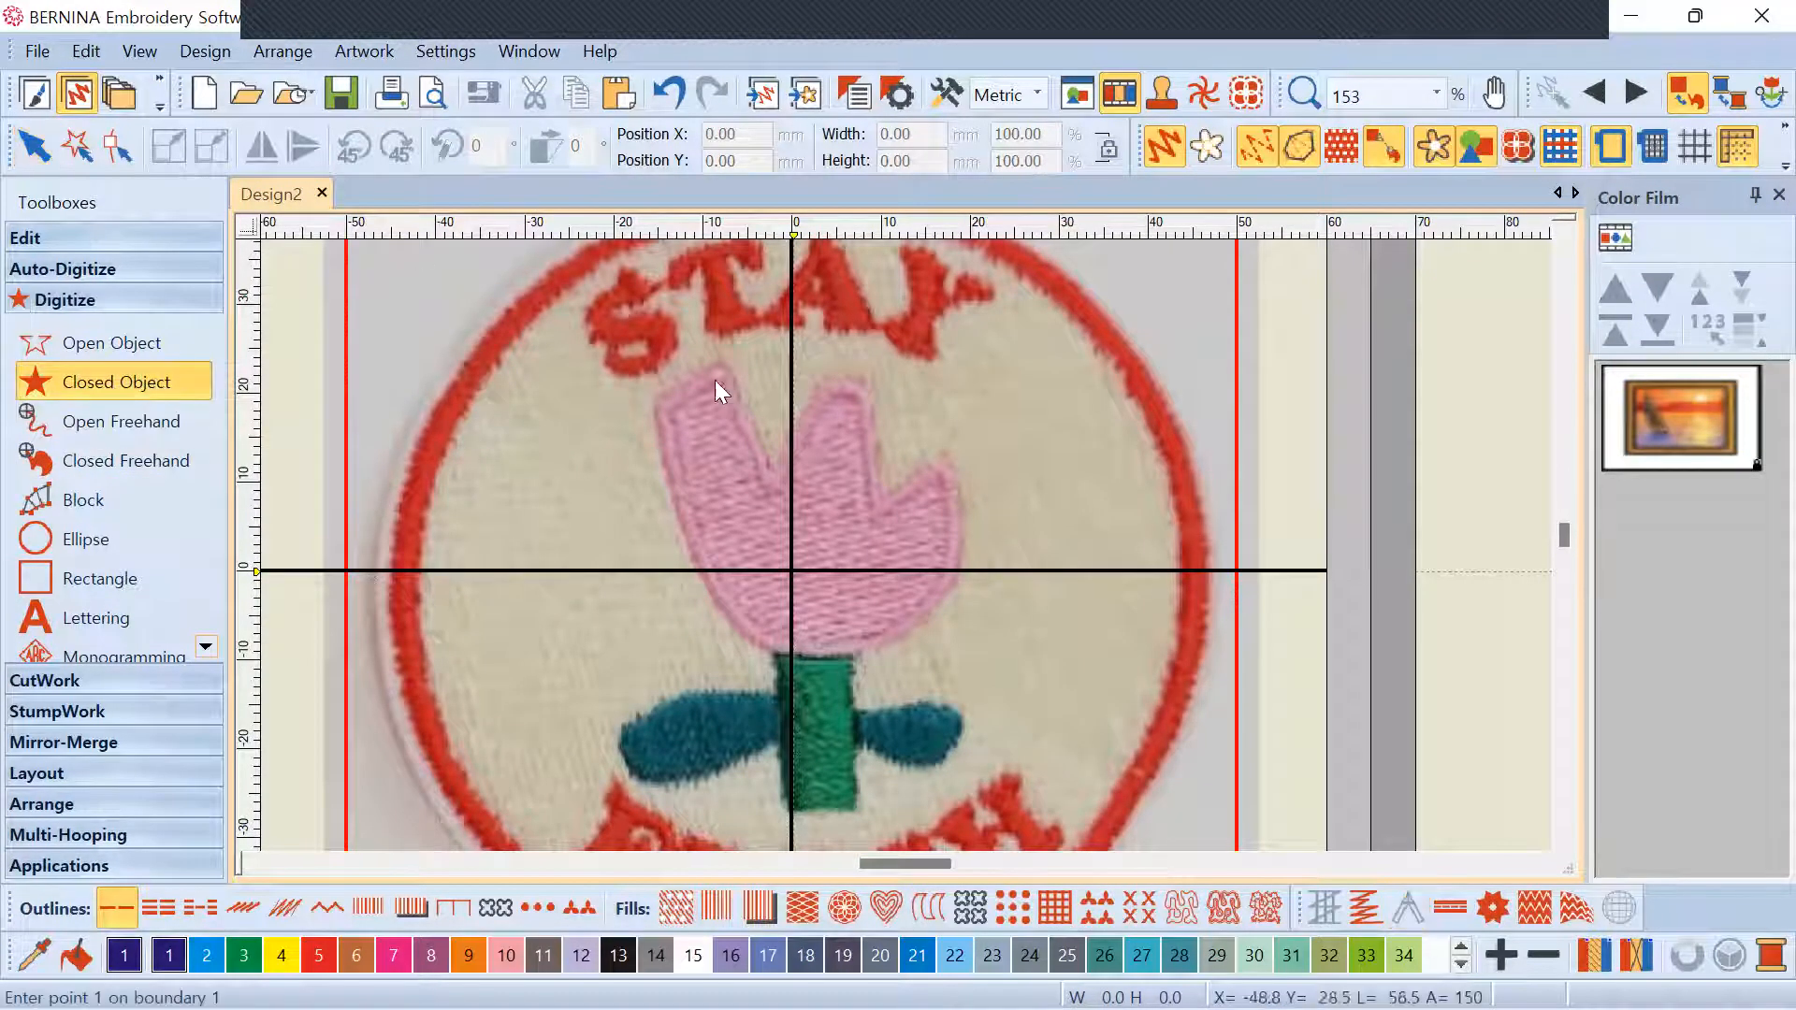
scroll(715, 380, "up", 2)
scroll(912, 552, "down", 5)
scroll(906, 544, "up", 4)
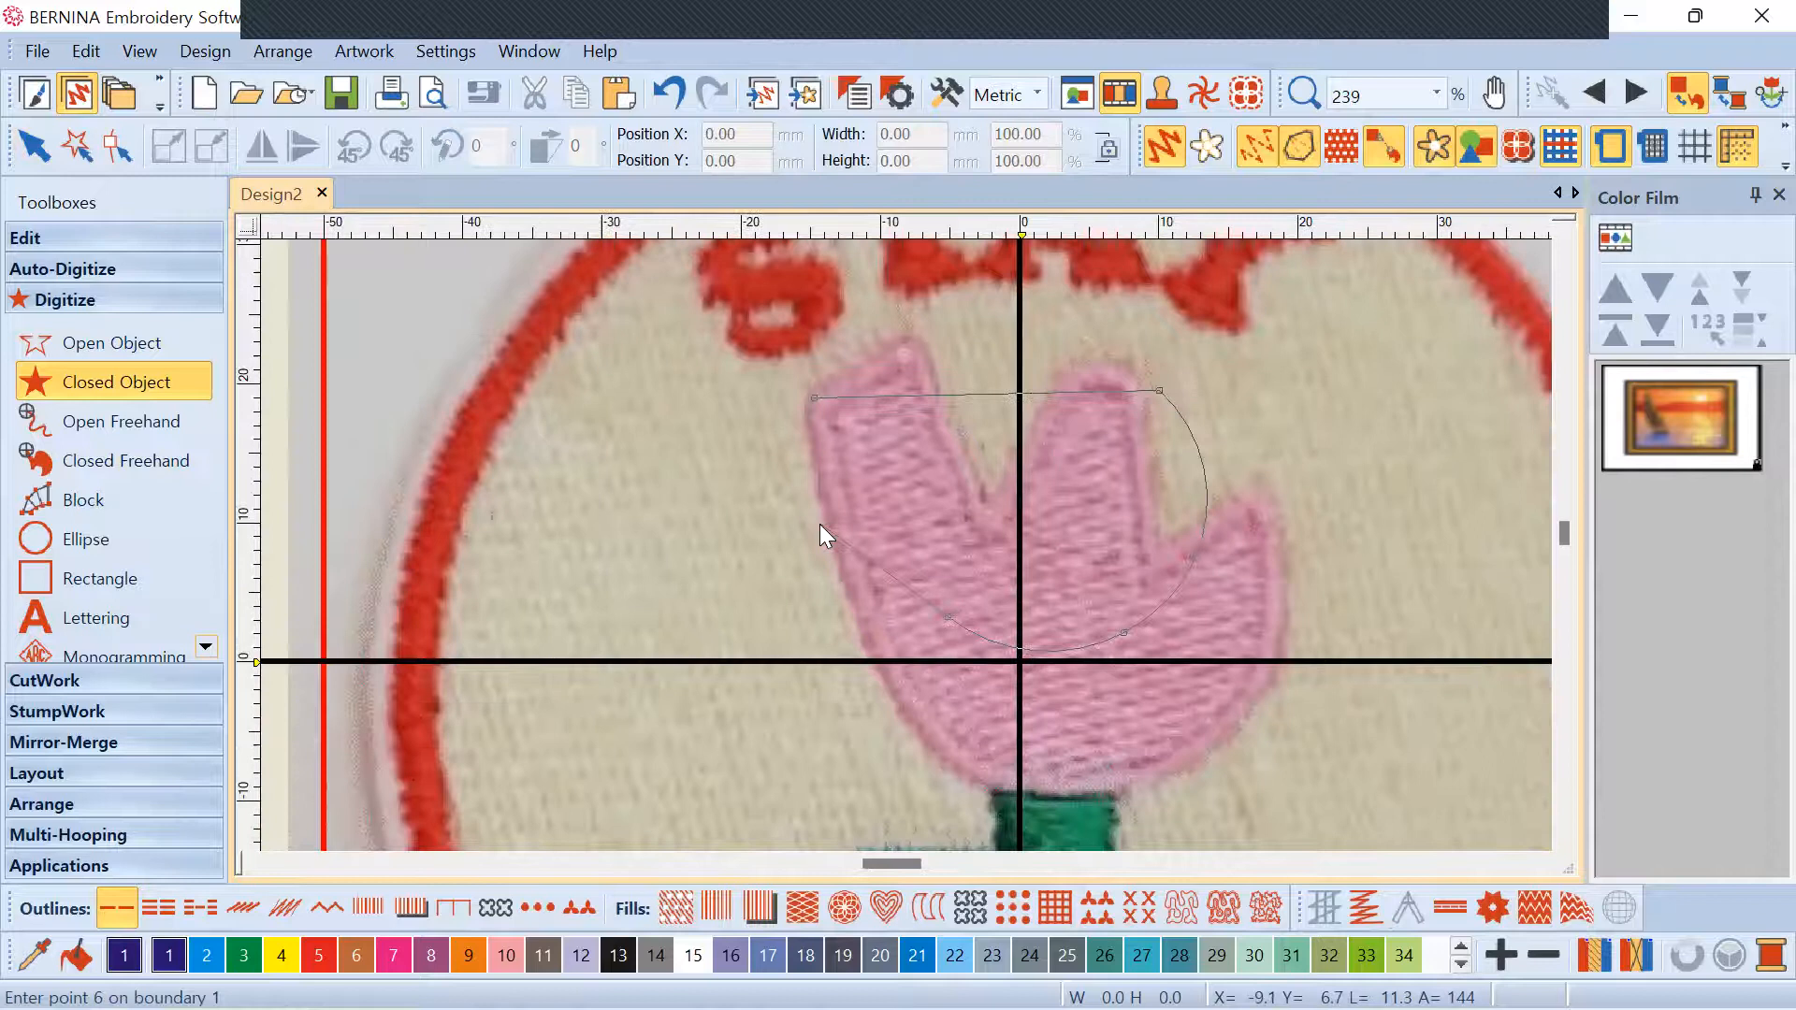
left_click(814, 521)
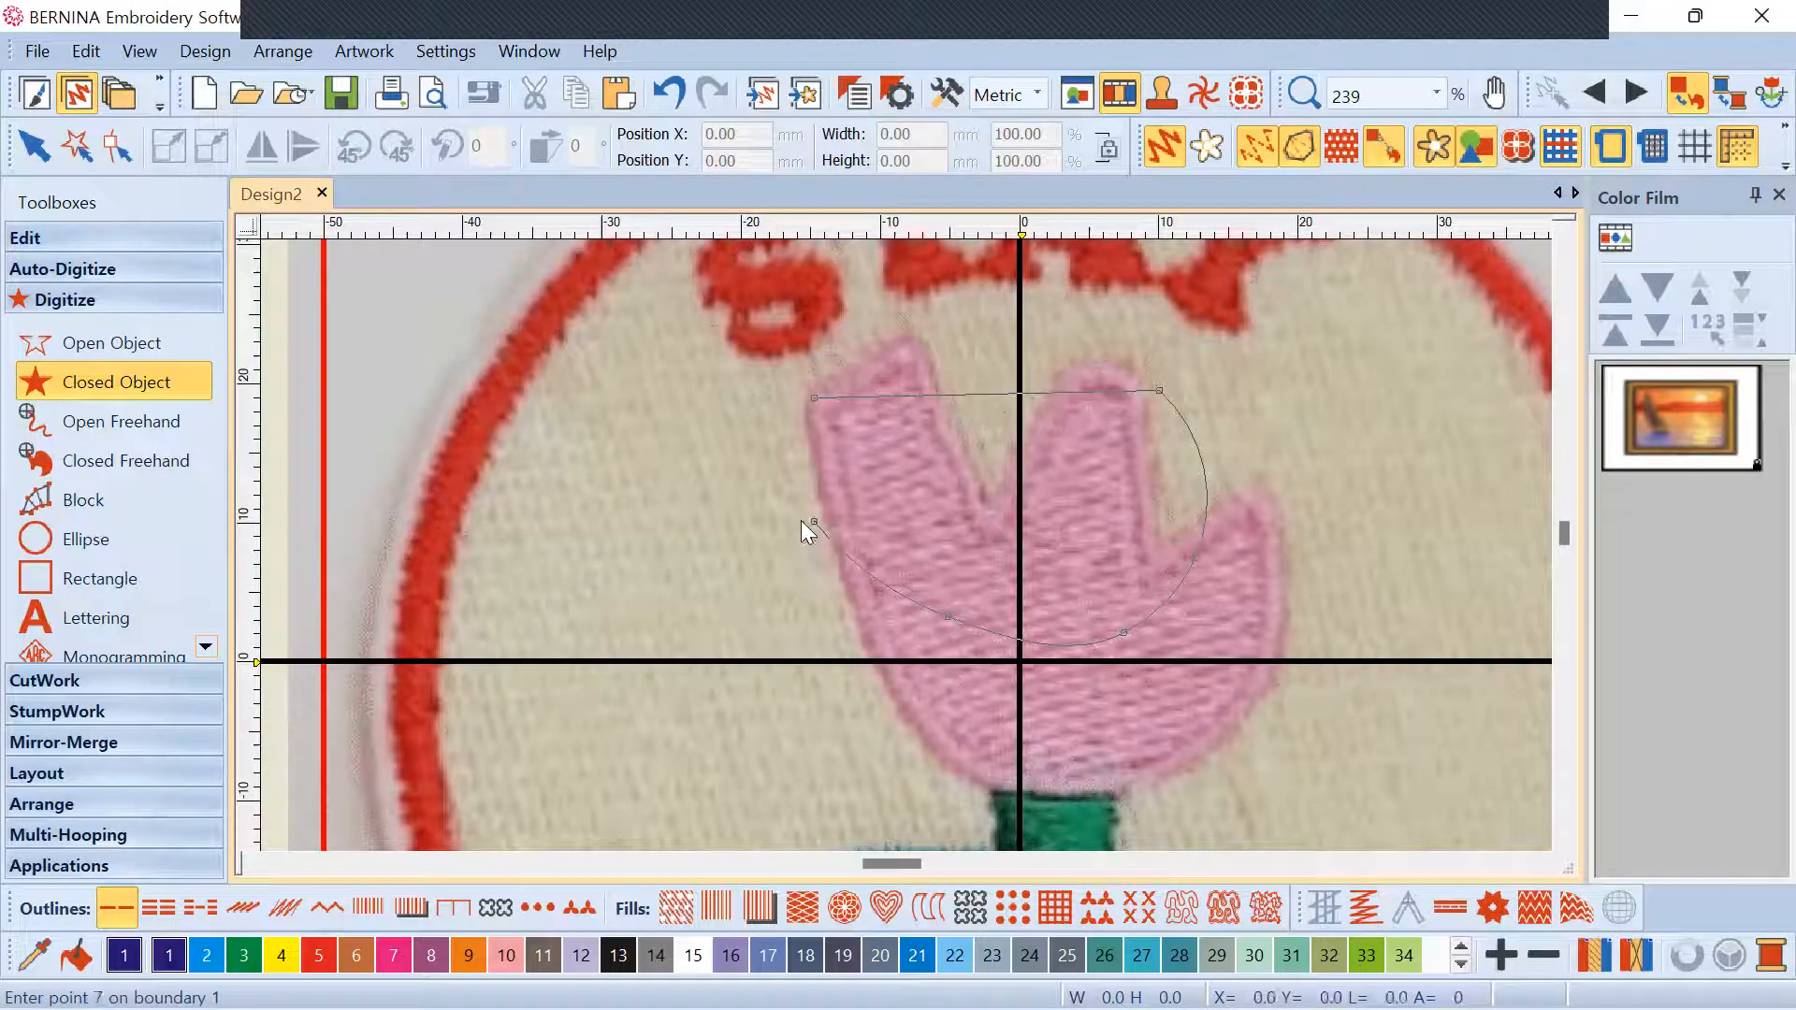
left_click(753, 437)
left_click(618, 484)
left_click(672, 558)
right_click(725, 618)
right_click(718, 741)
right_click(639, 752)
right_click(531, 696)
right_click(537, 629)
key("BackSpace")
key("BackSpace")
key("BackSpace")
key("BackSpace")
key("BackSpace")
key("BackSpace")
key("BackSpace")
key("BackSpace")
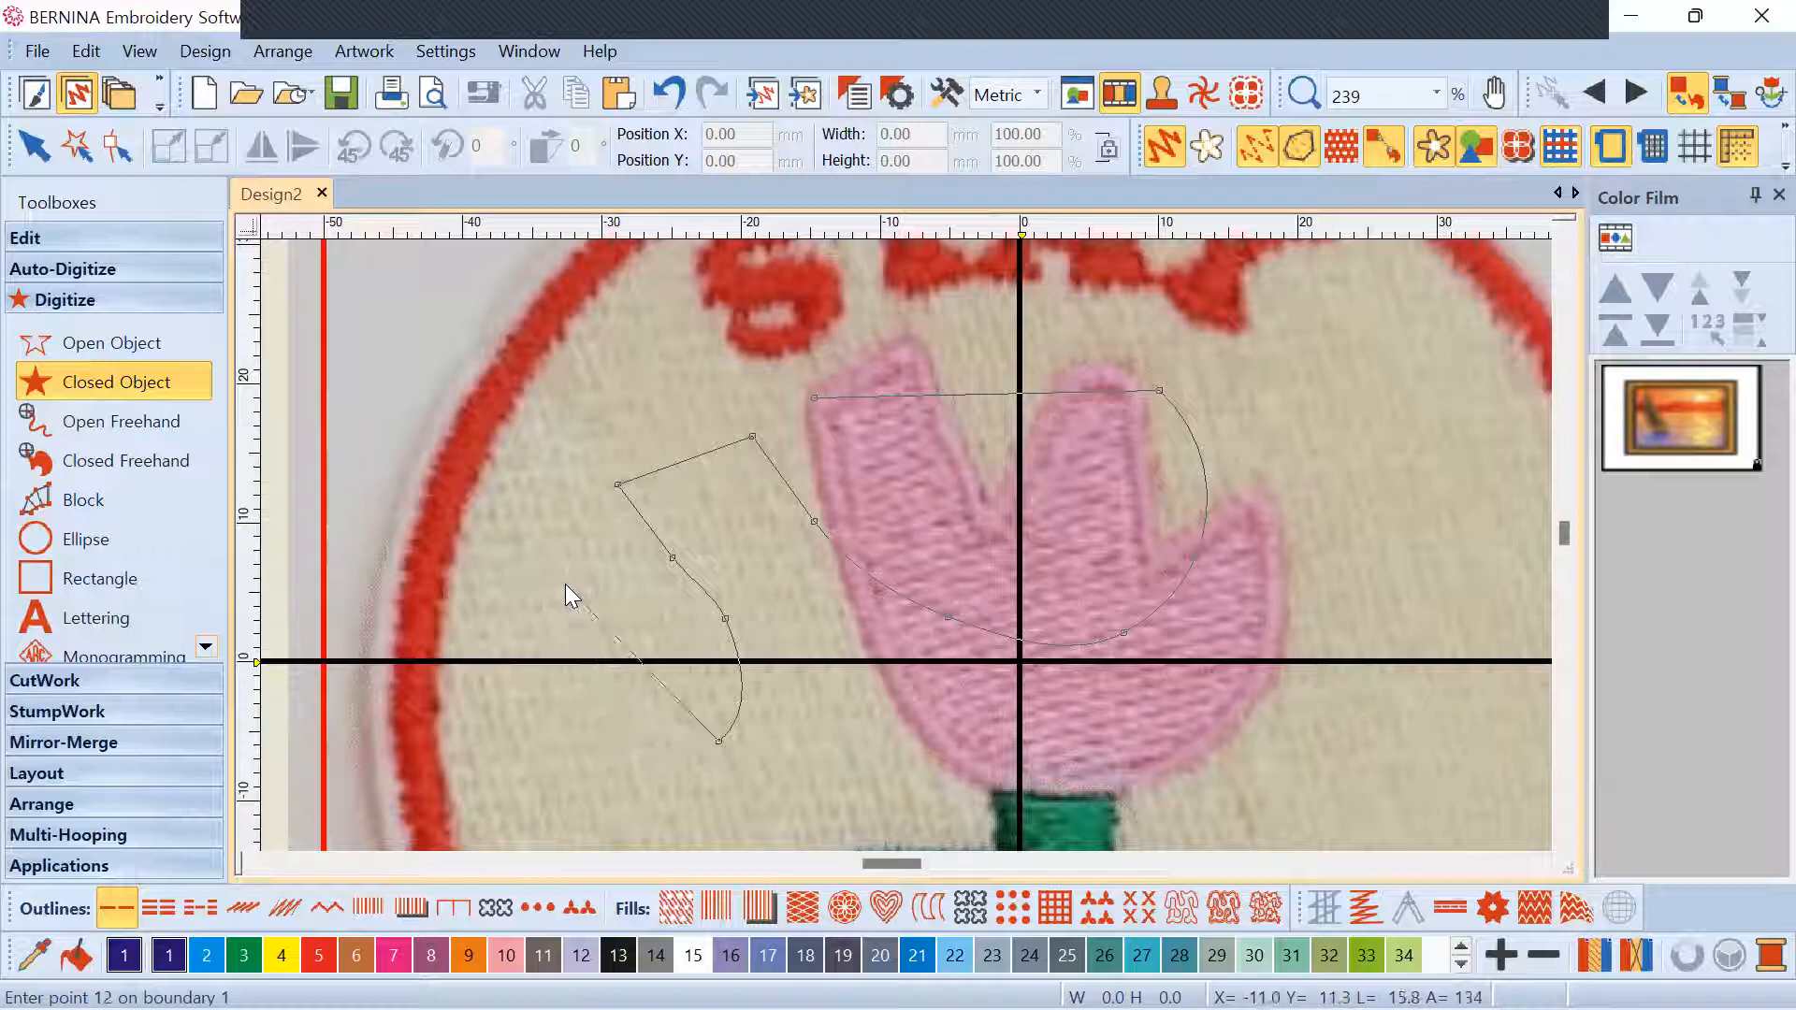
key("BackSpace")
key("BackSpace")
key("BackSpace")
key("BackSpace")
key("BackSpace")
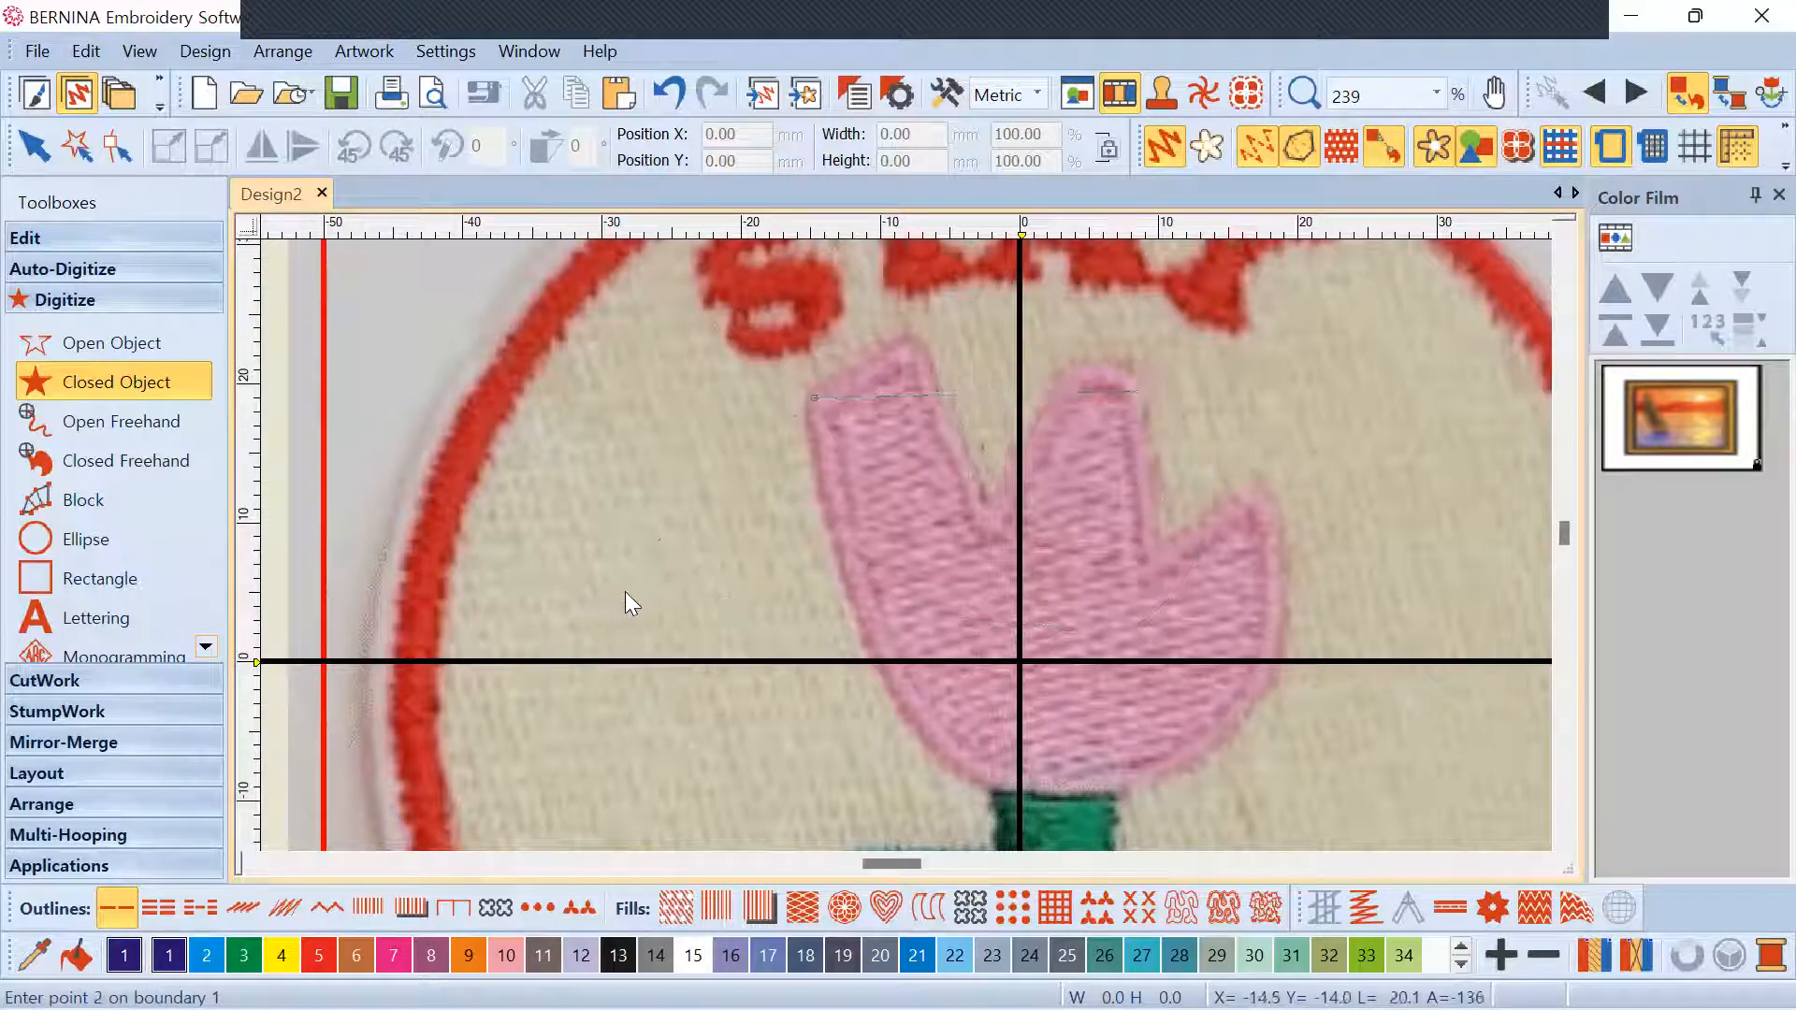
Place corner points at the left petal, the petal notch, the middle petal's top and the right petal tip
scroll(889, 544, "down", 3)
scroll(906, 545, "up", 4)
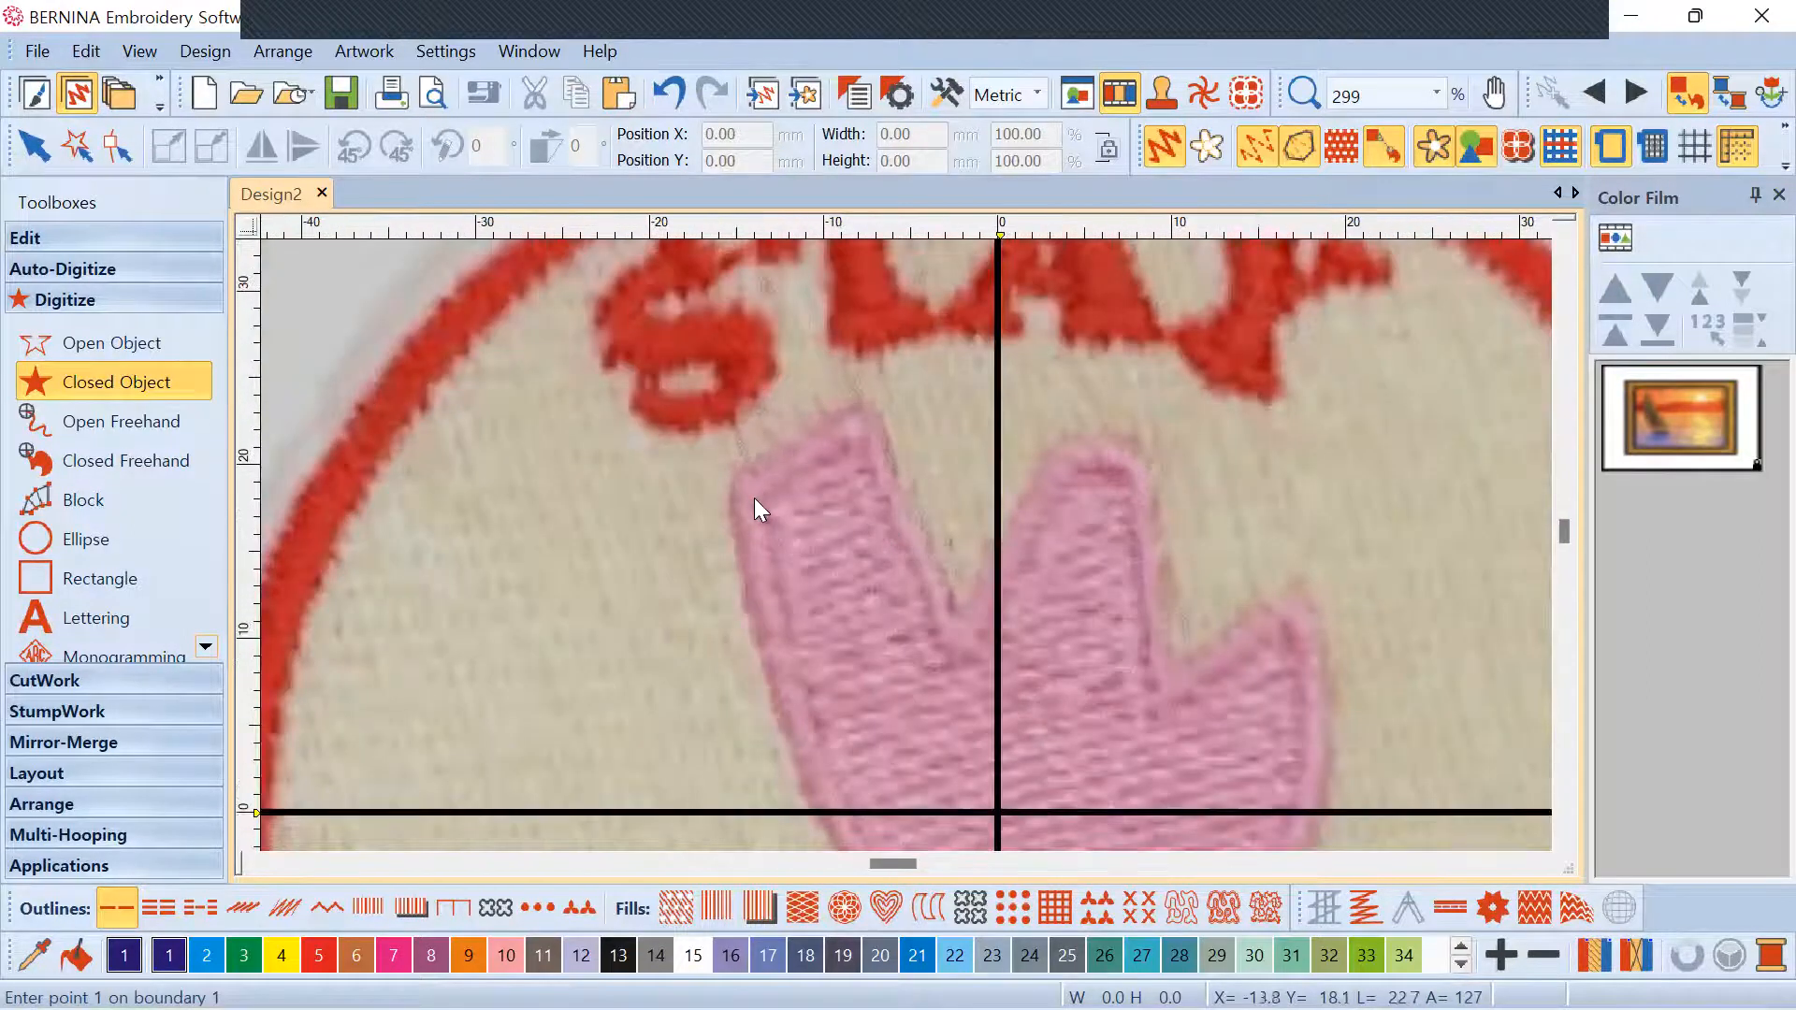
left_click(744, 487)
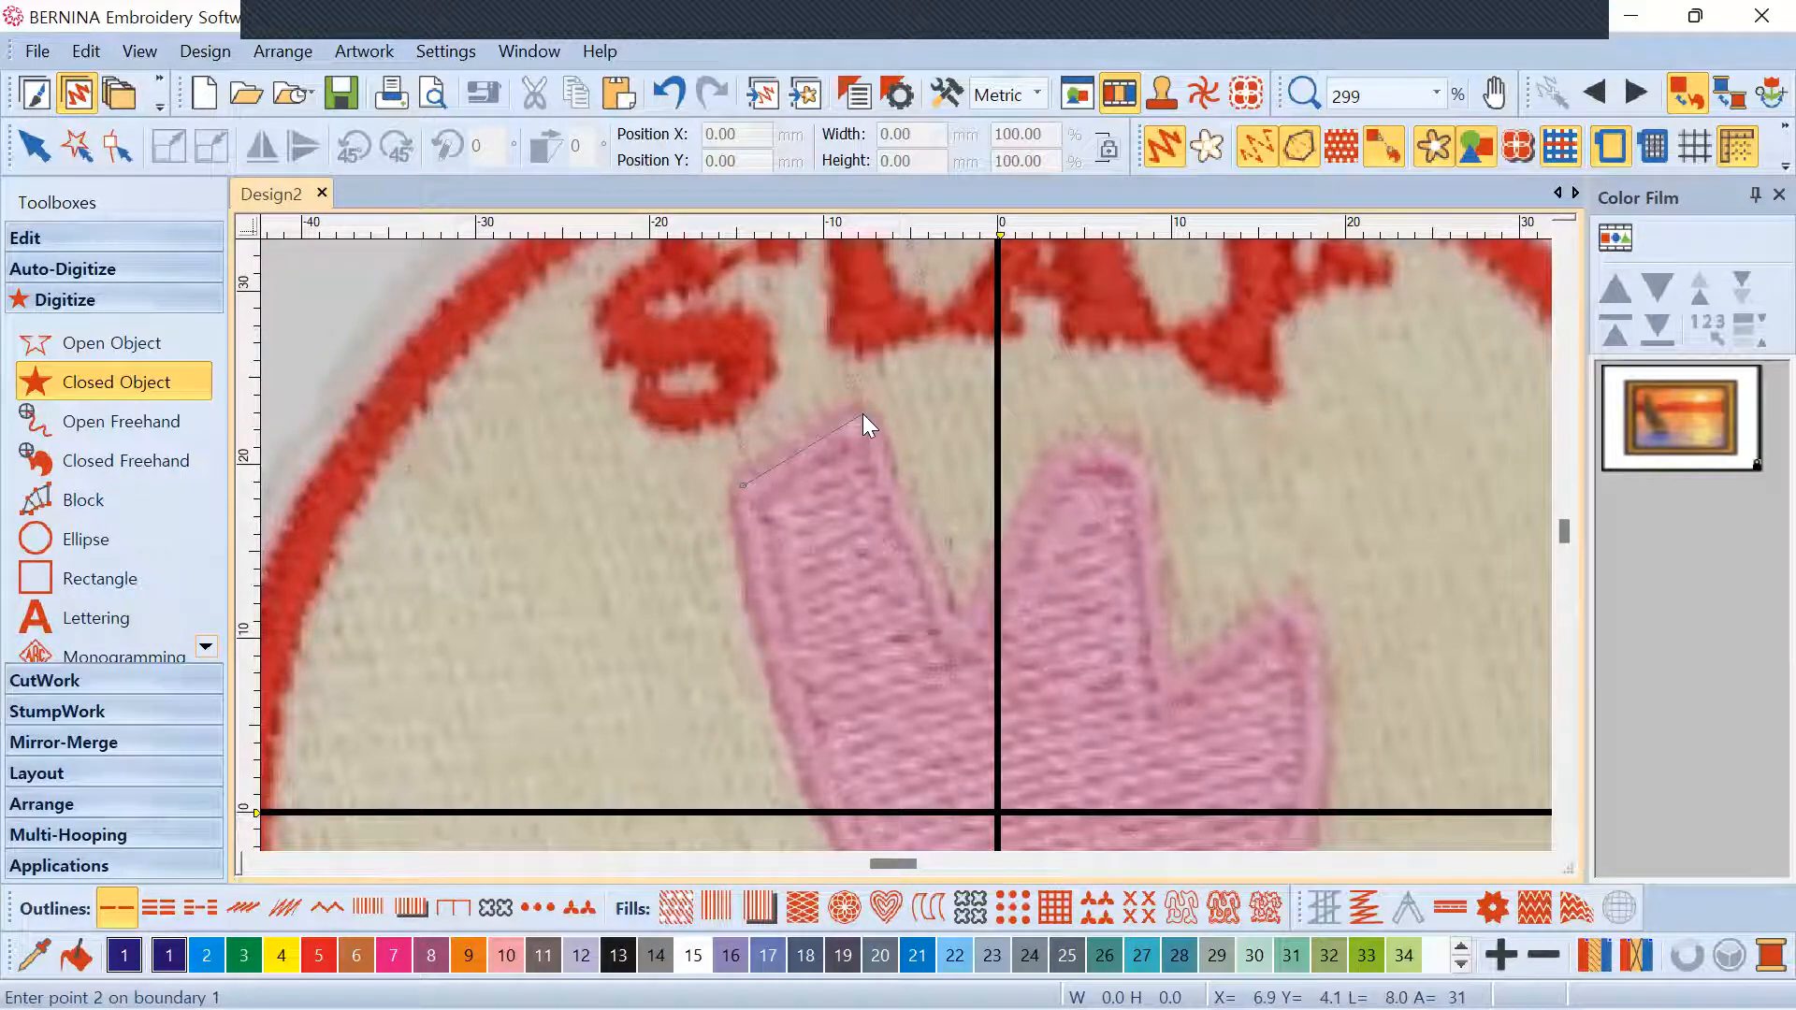
left_click(961, 640)
left_click(1066, 456)
left_click(1133, 457)
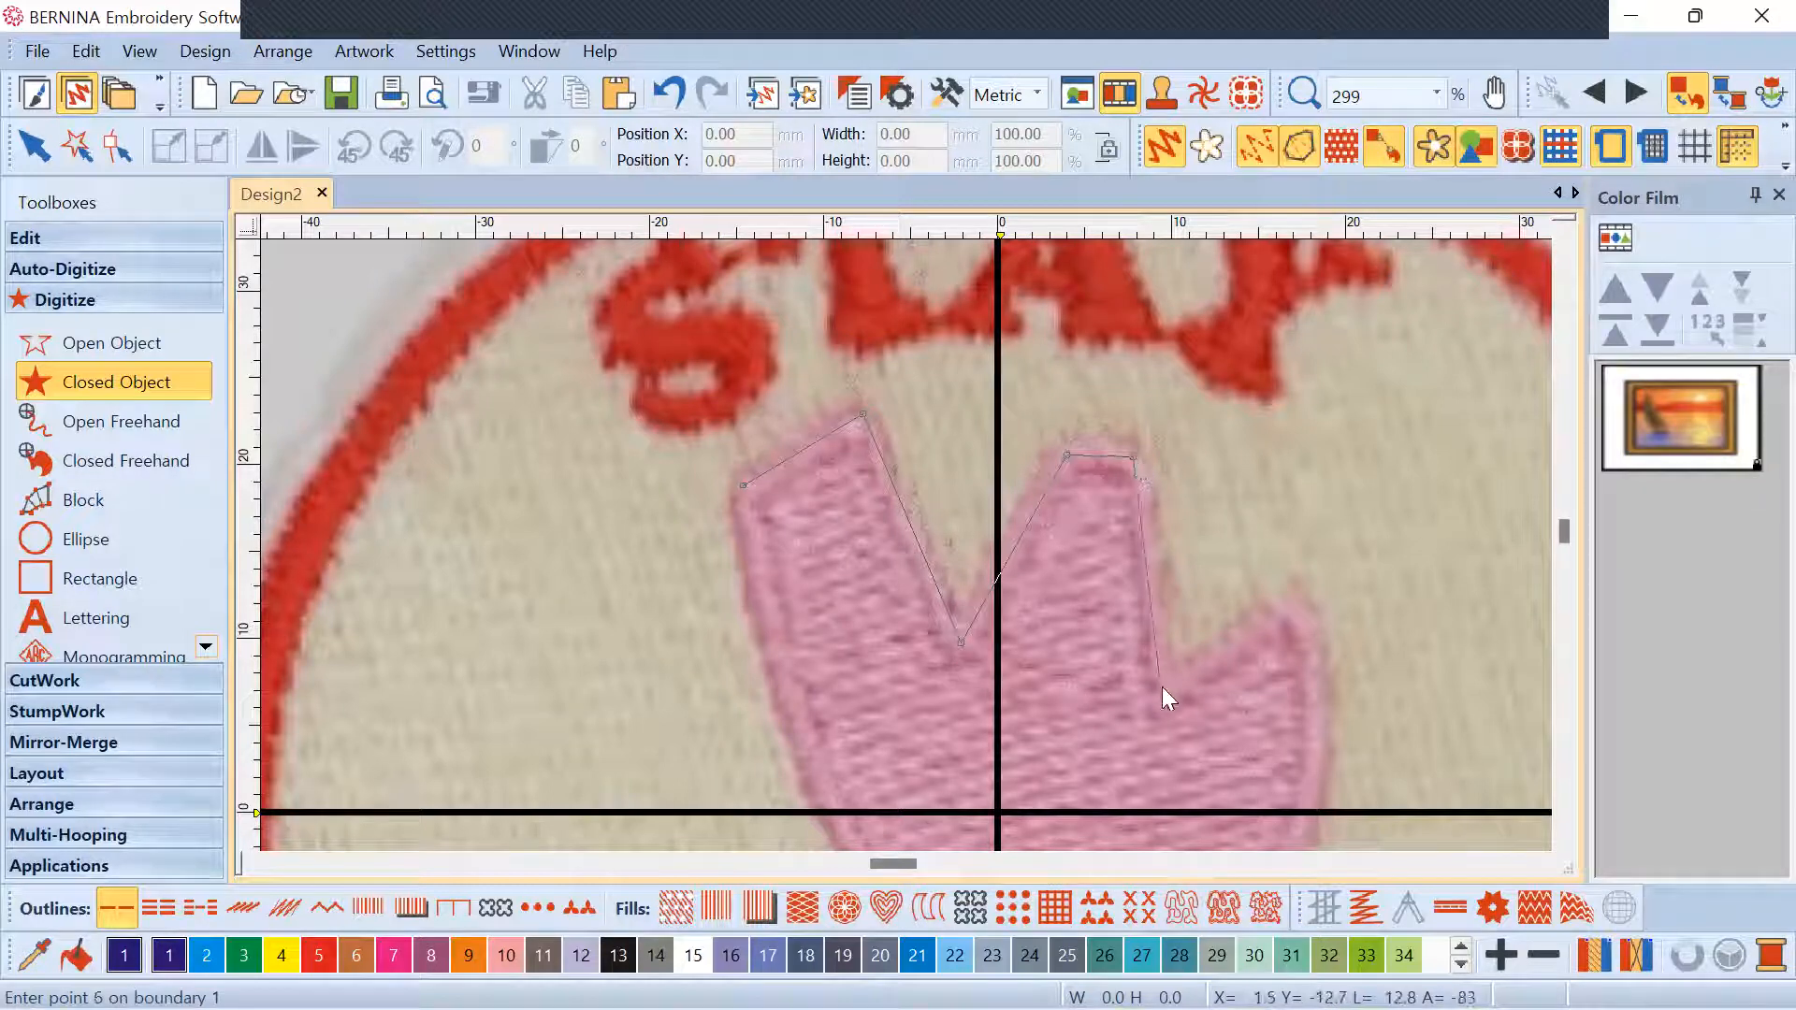
left_click(1296, 599)
Curve the outline down the right side, round the base and up the left, back to the start
scroll(1297, 599, "down", 3)
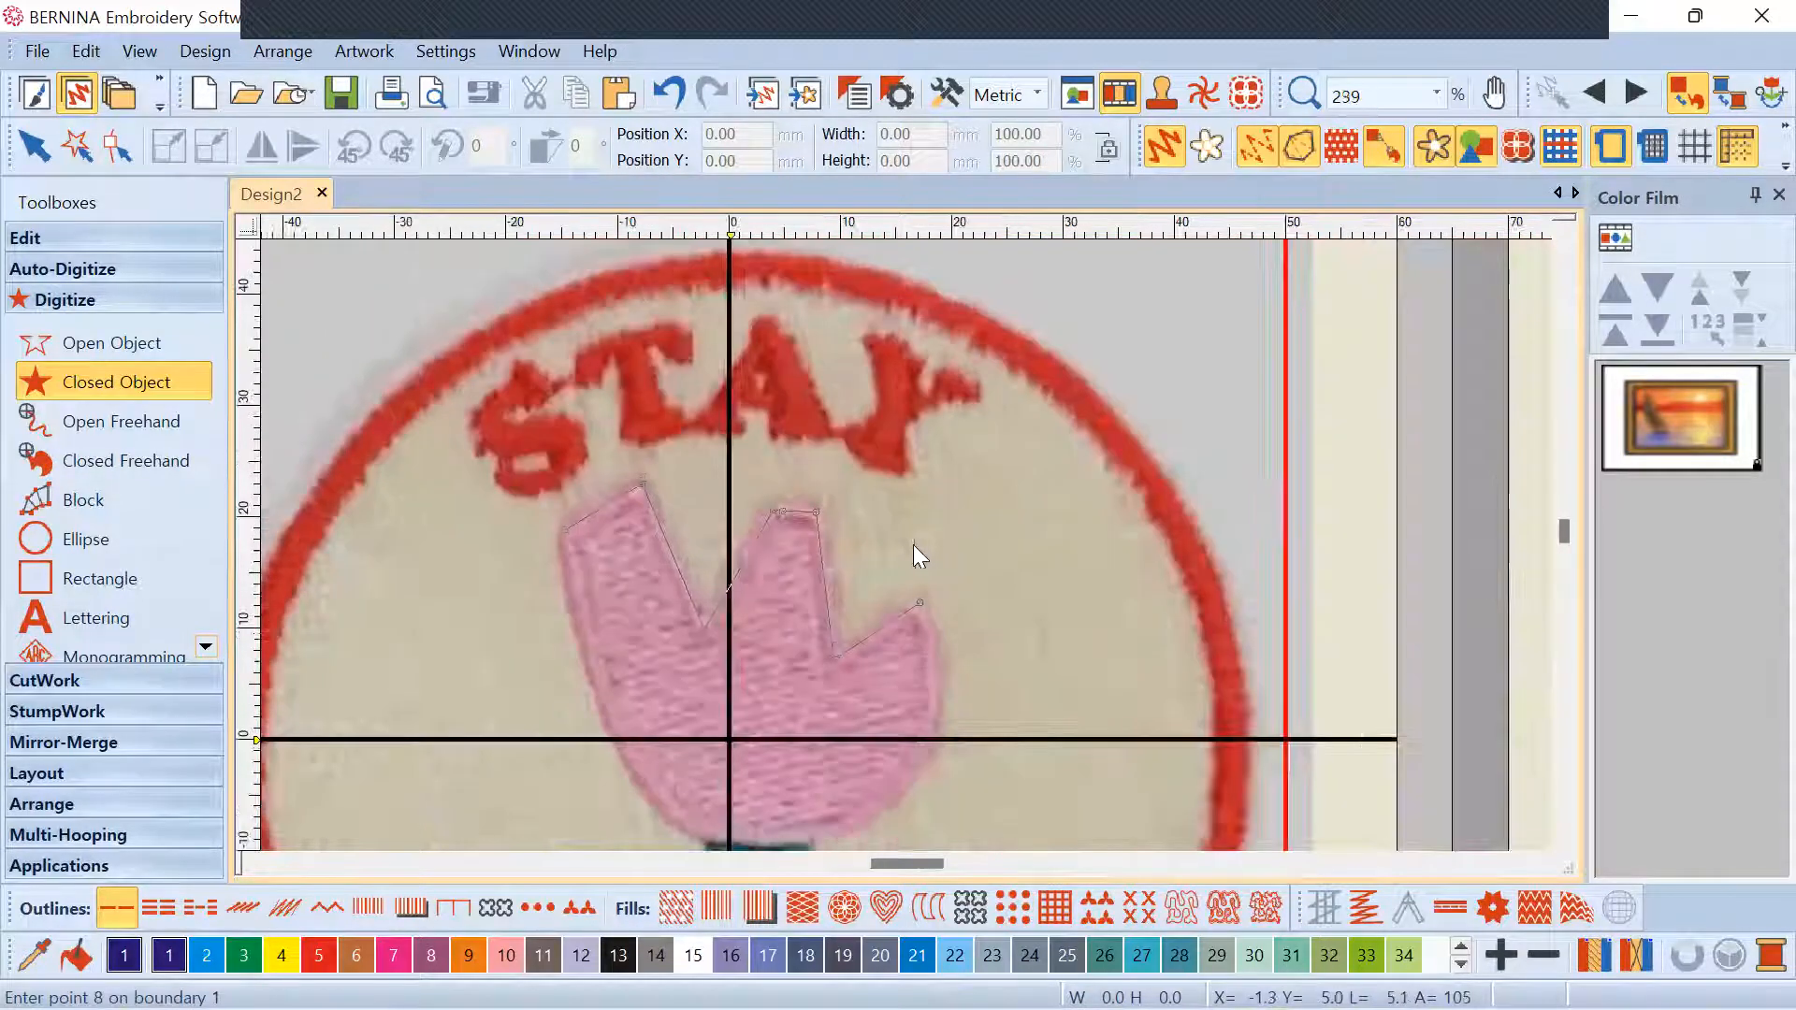
scroll(912, 548, "up", 2)
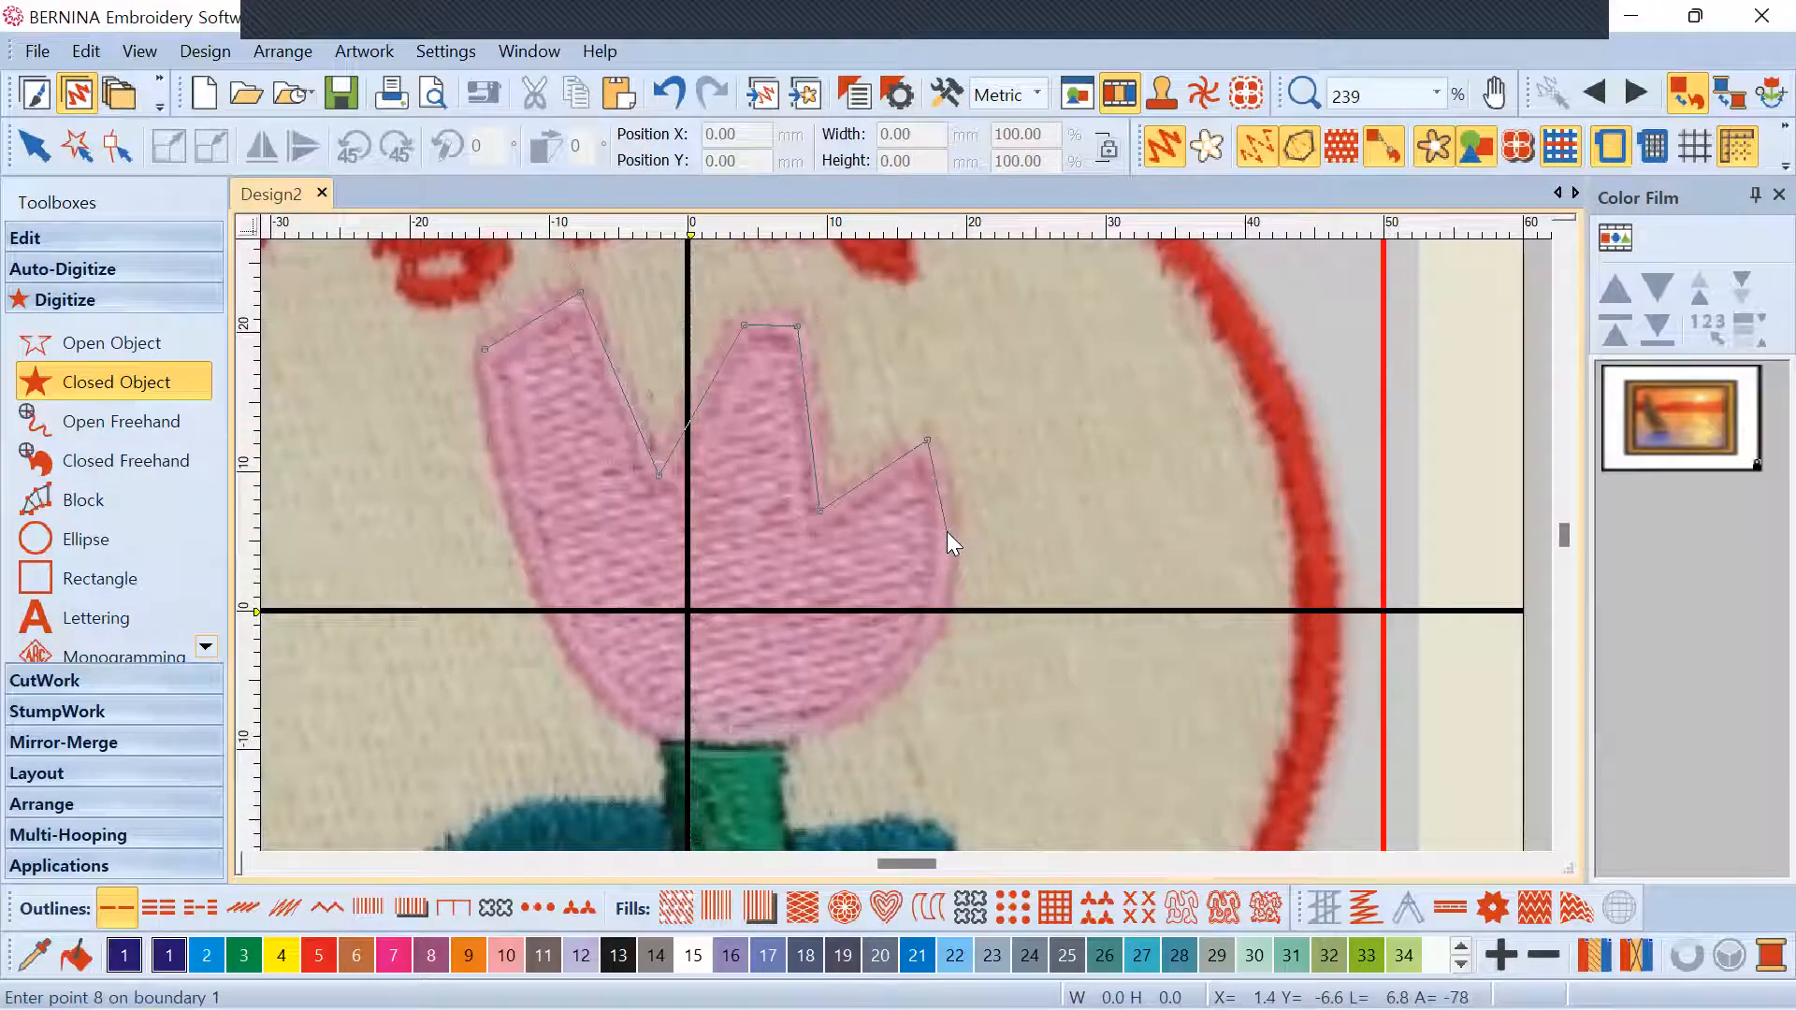
left_click(948, 532)
right_click(900, 670)
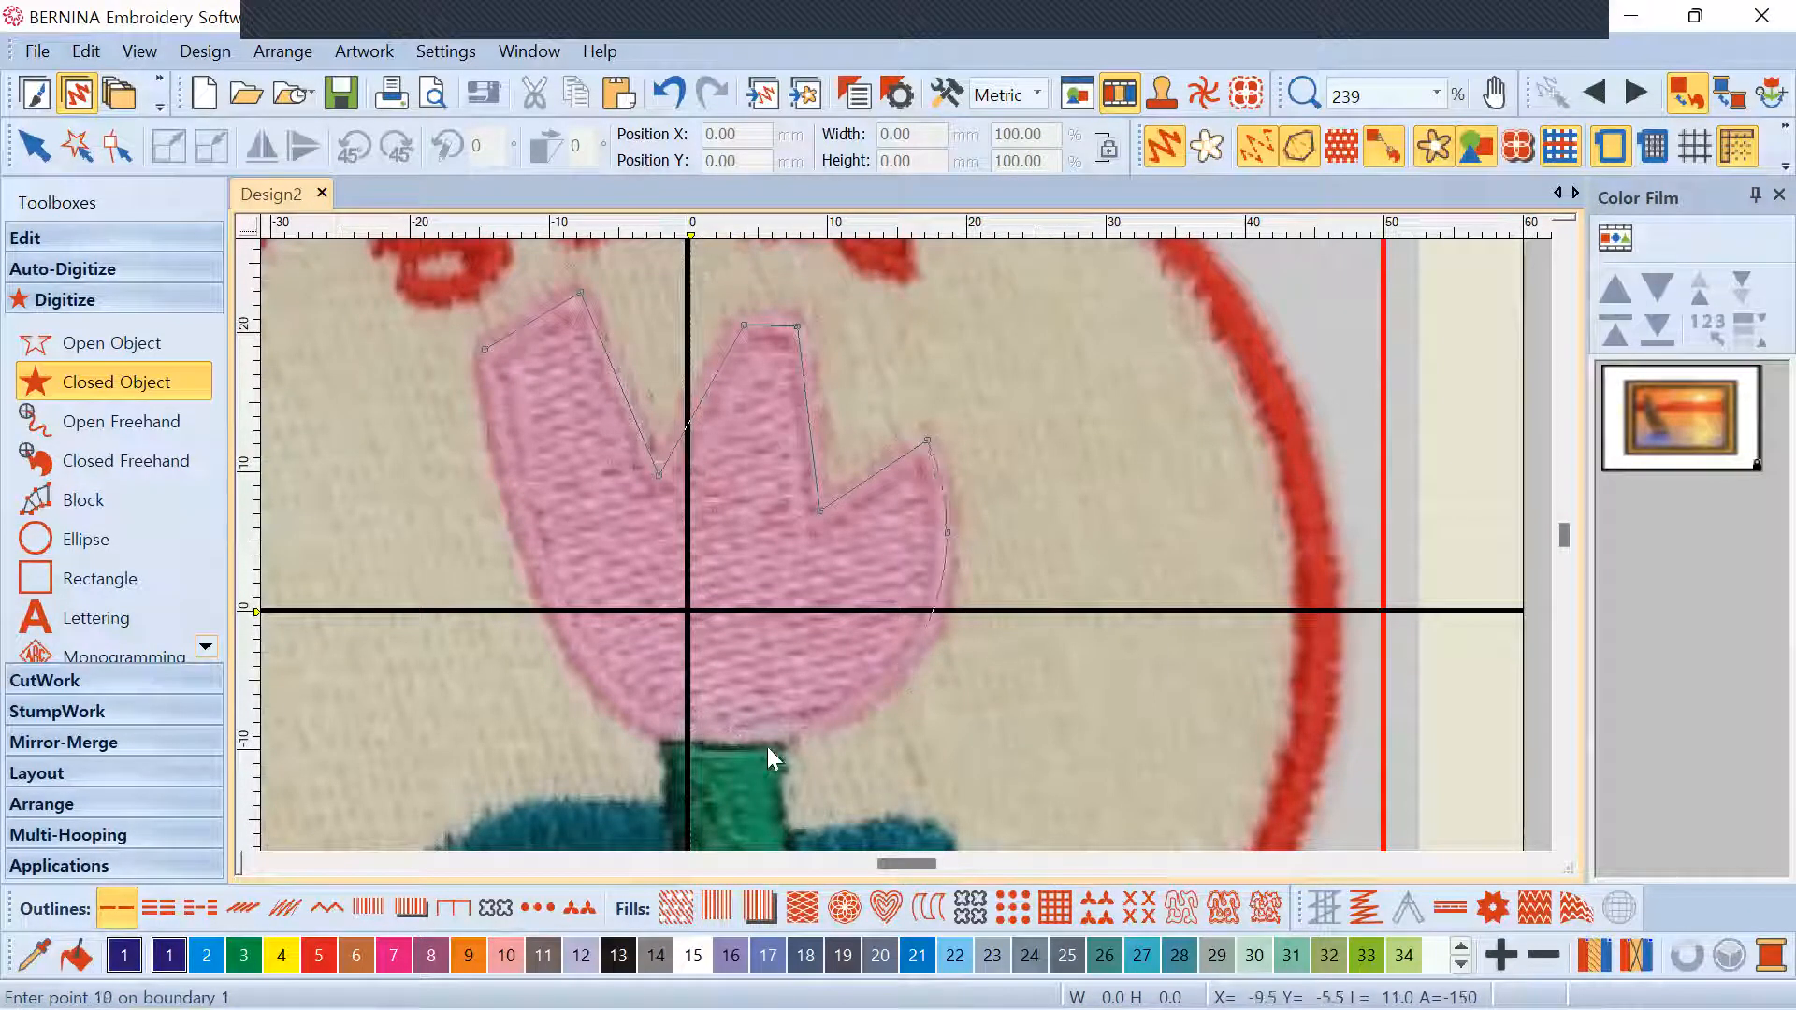
right_click(597, 688)
right_click(505, 492)
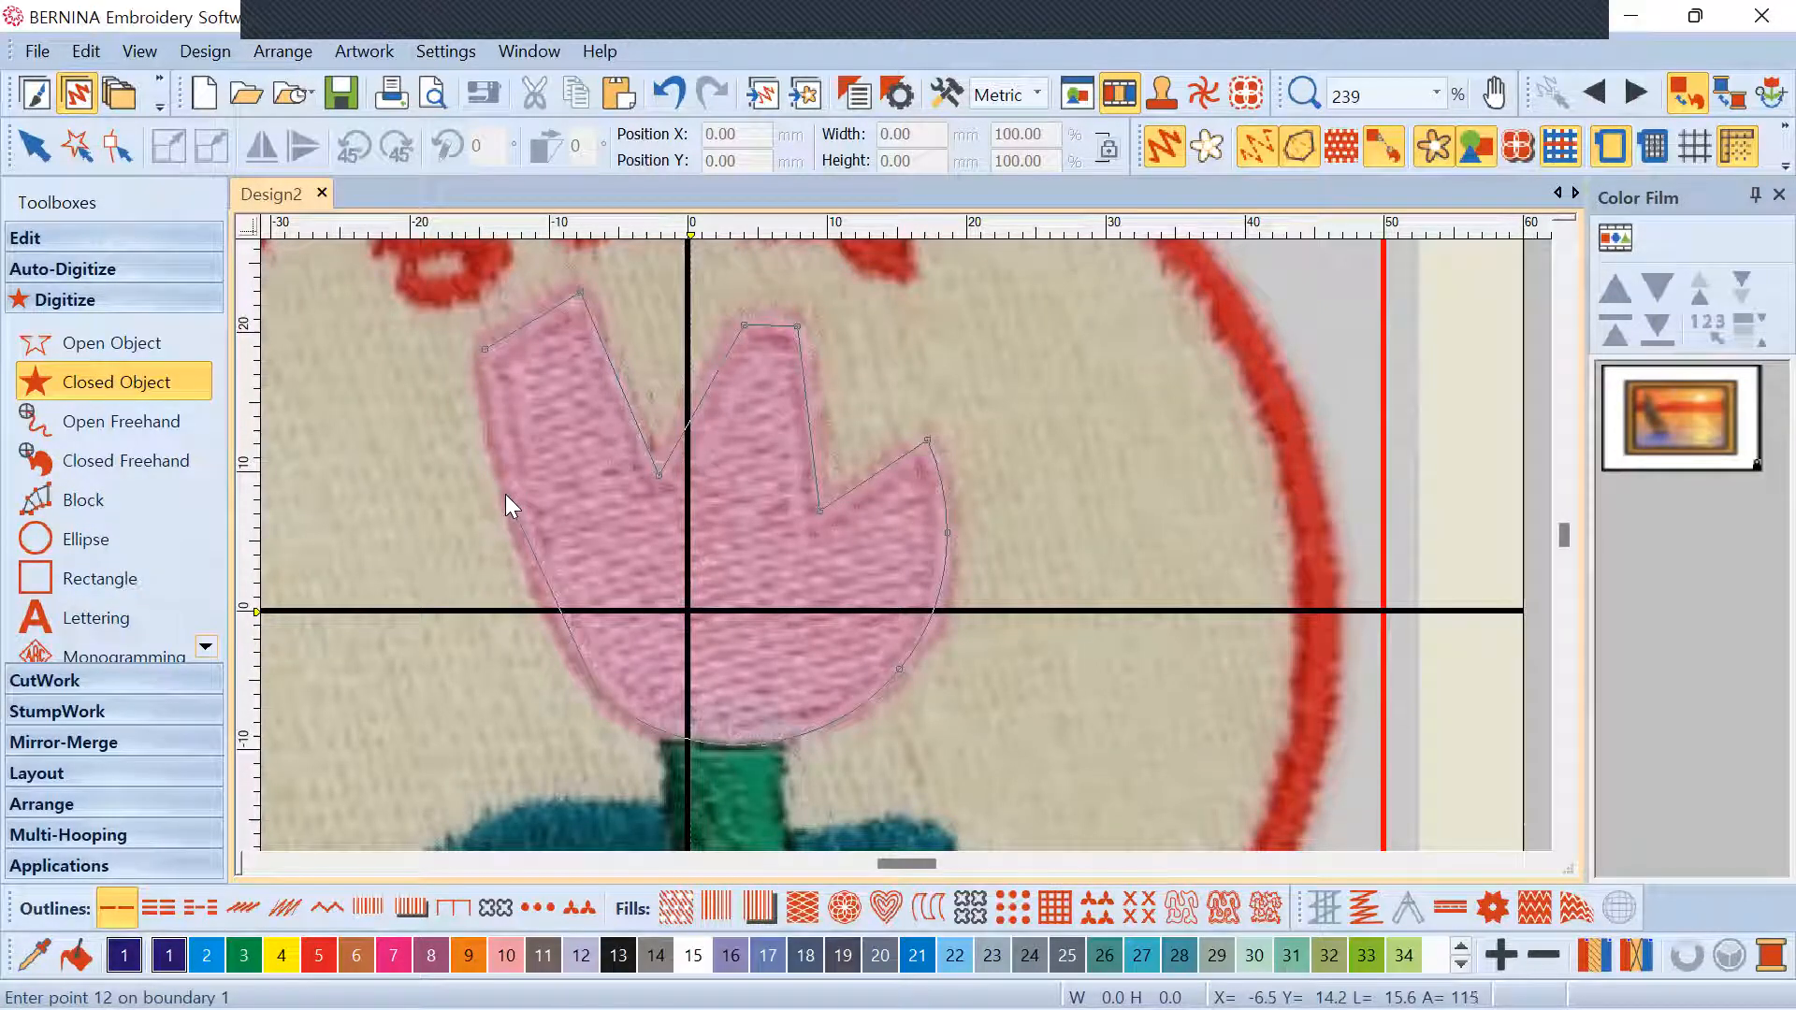
left_click(485, 348)
Press Enter to close the tulip outline into a finished object
key("Return")
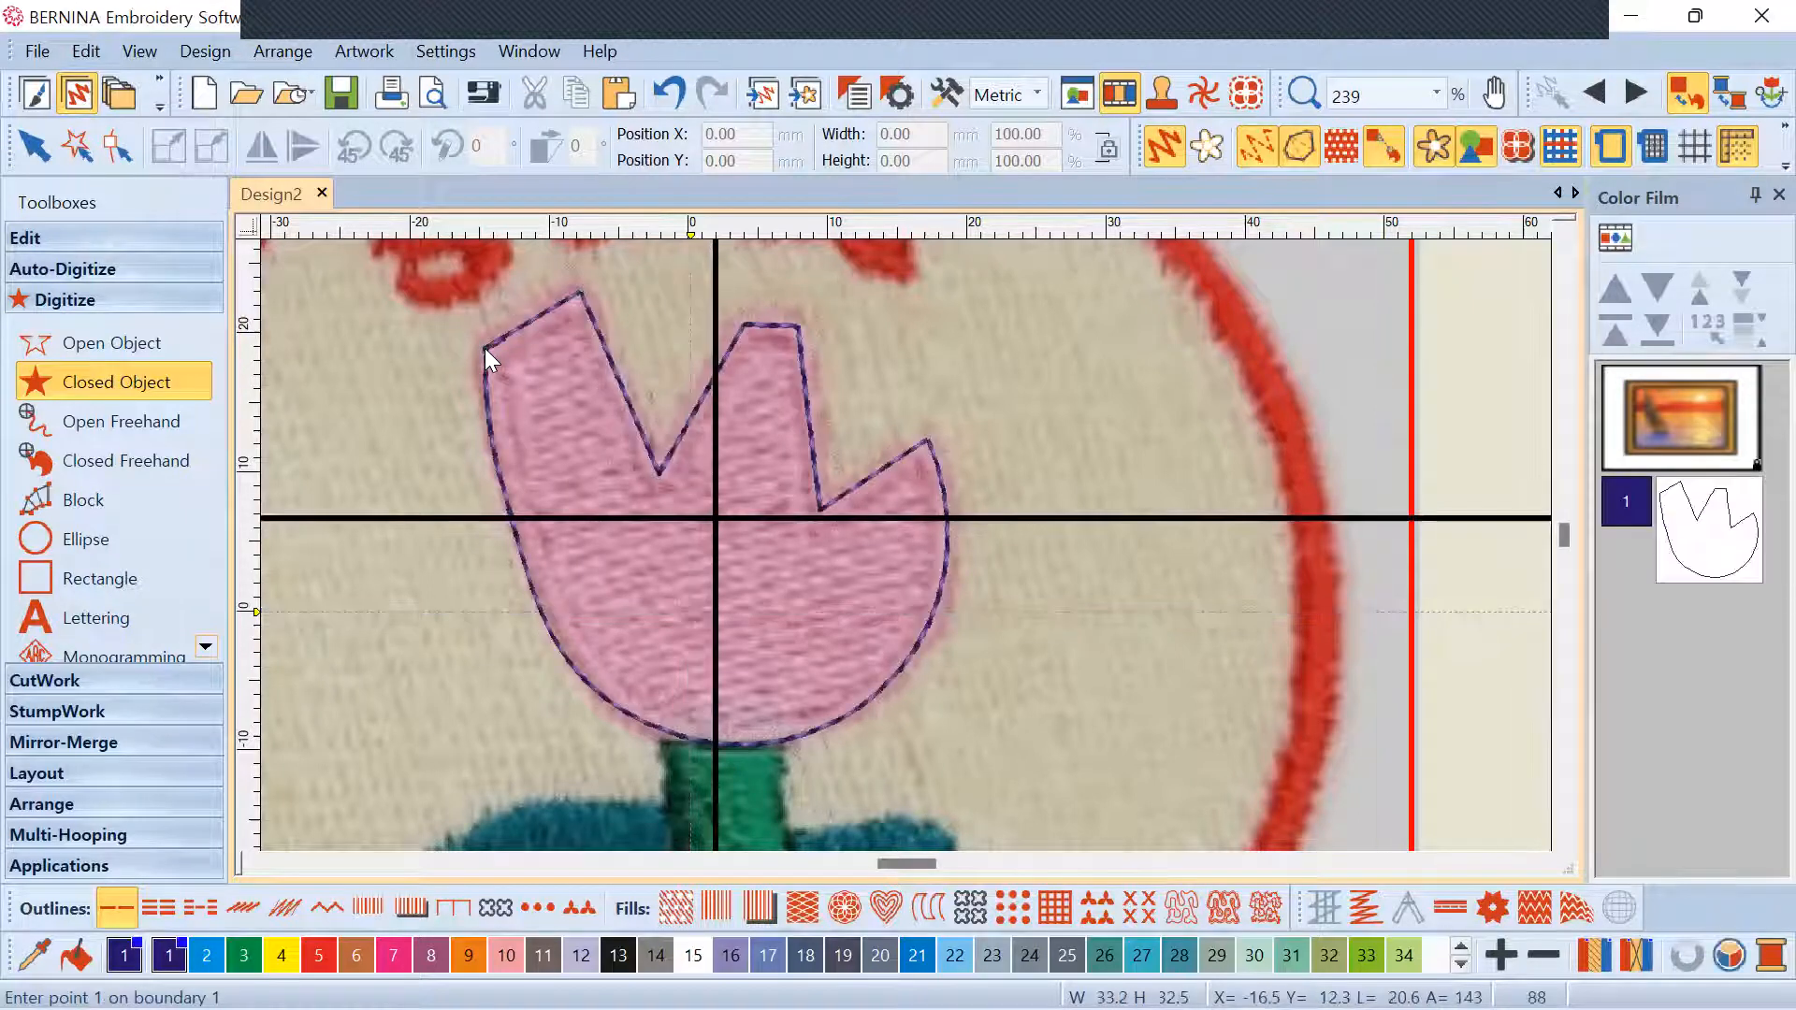
scroll(958, 659, "down", 4)
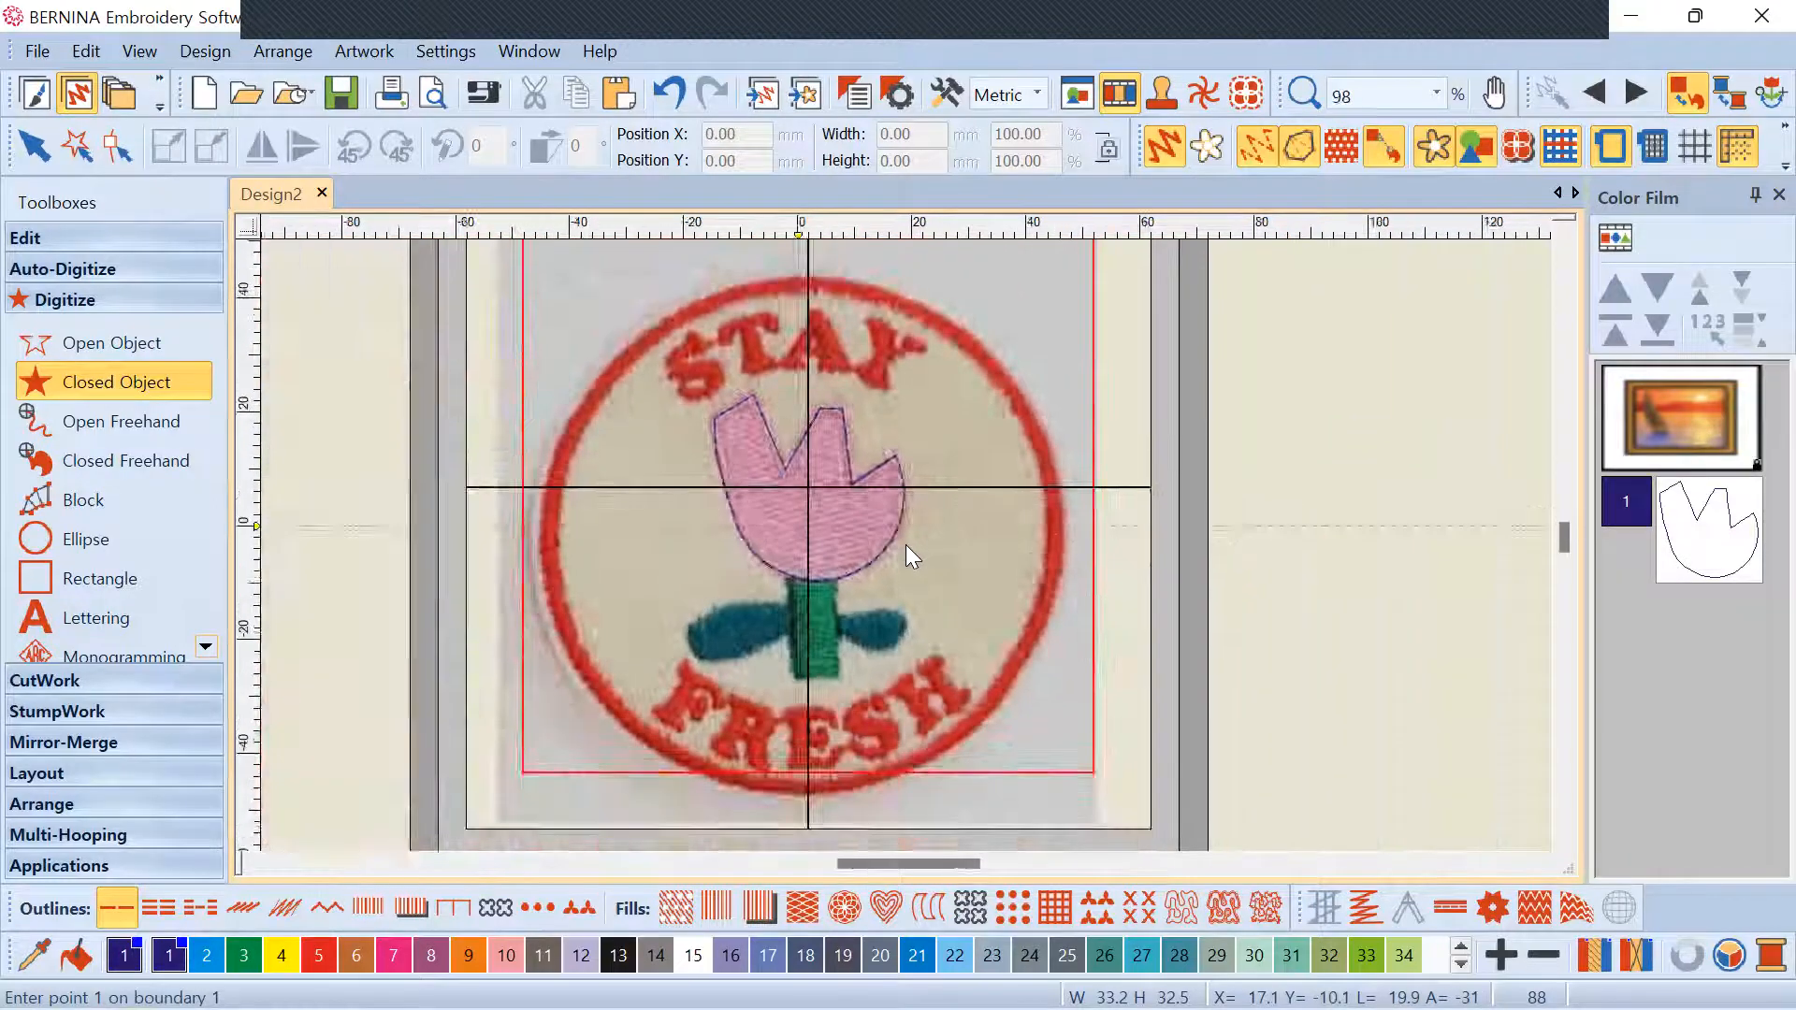
scroll(905, 544, "up", 4)
scroll(910, 546, "down", 4)
scroll(861, 528, "up", 3)
scroll(908, 541, "up", 1)
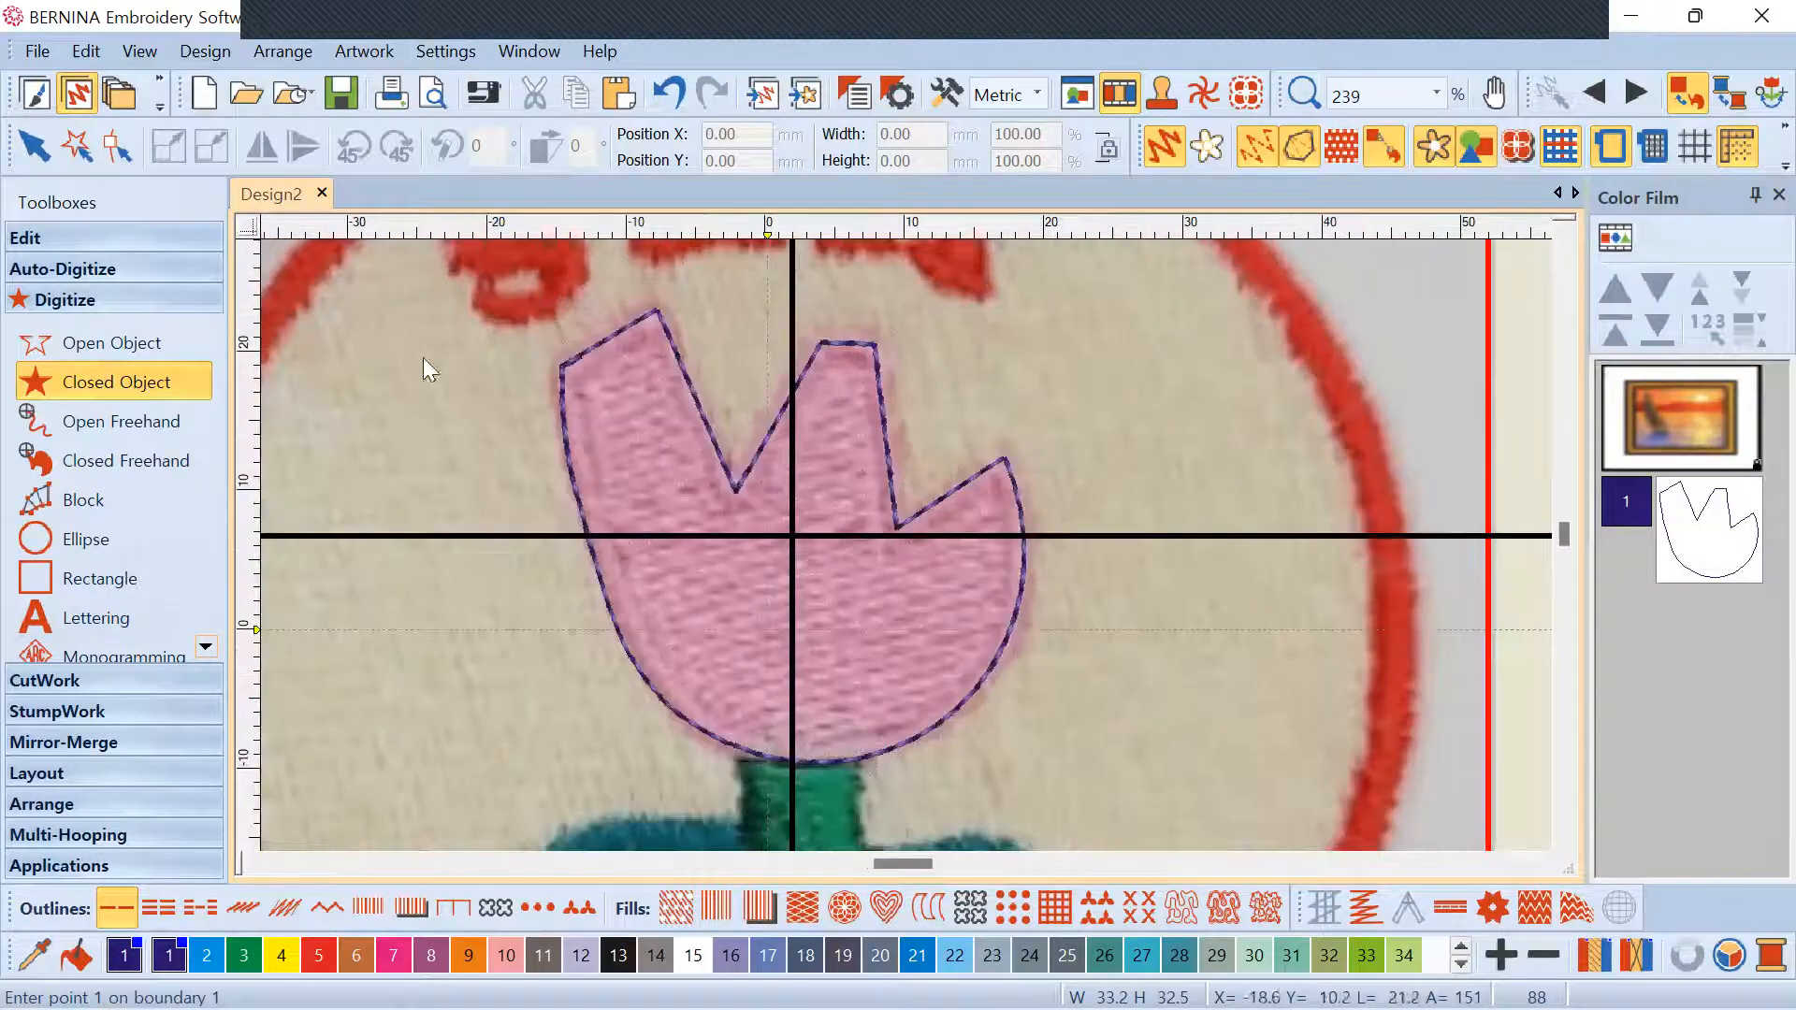
Select the finished tulip-head object, about 33.26 × 32.59 mm
left_click(35, 145)
scroll(911, 544, "up", 1)
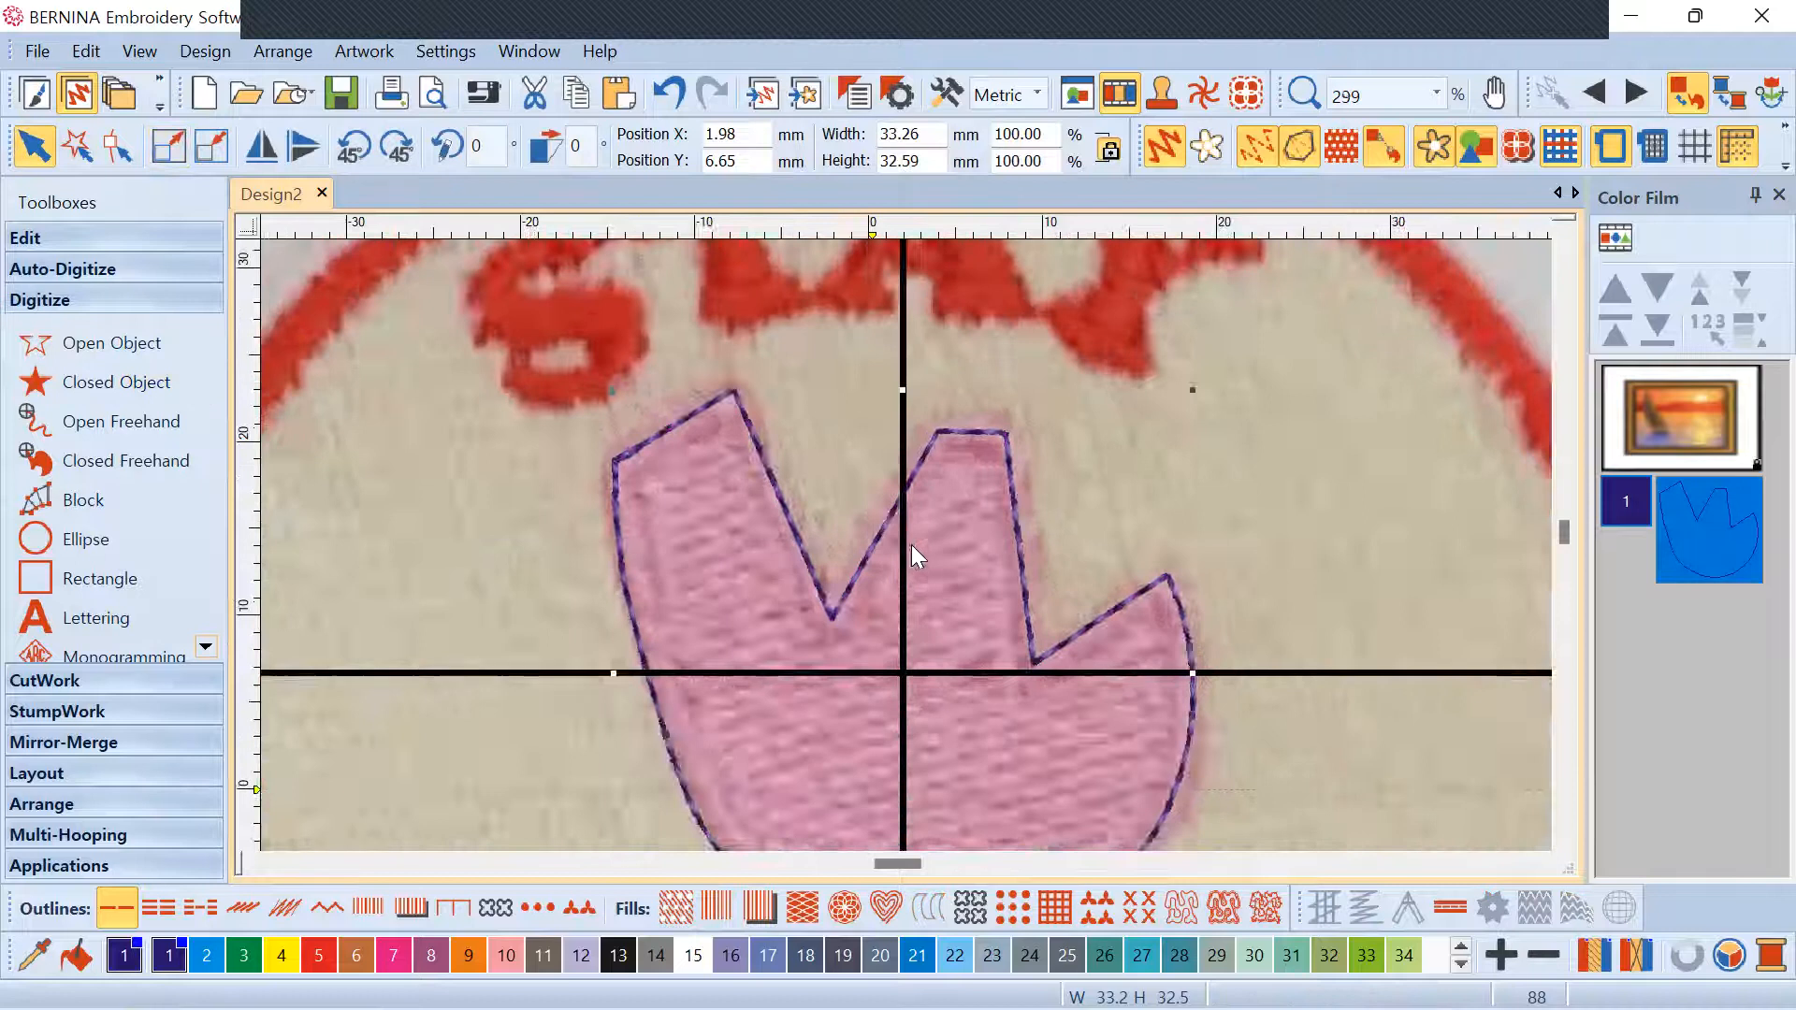
scroll(913, 548, "down", 2)
scroll(915, 507, "up", 1)
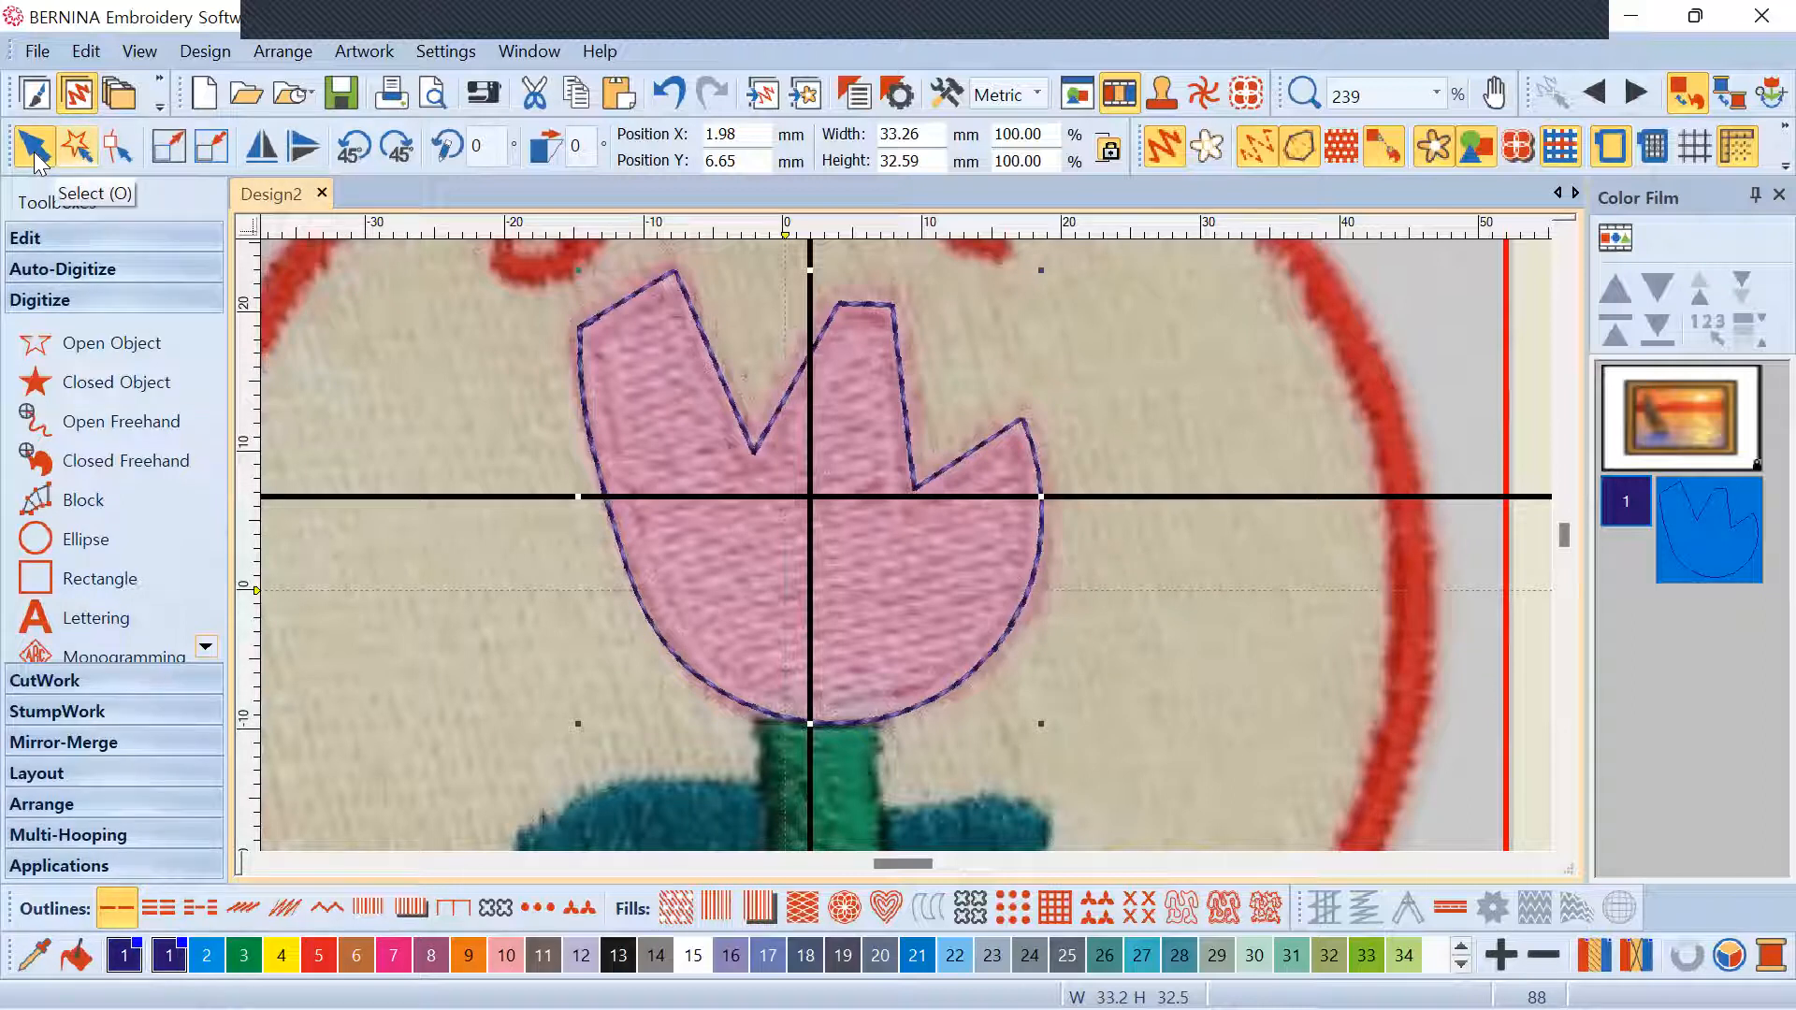
Switch to Reshape and delete the extra control point at the outline's top-left corner
left_click(119, 146)
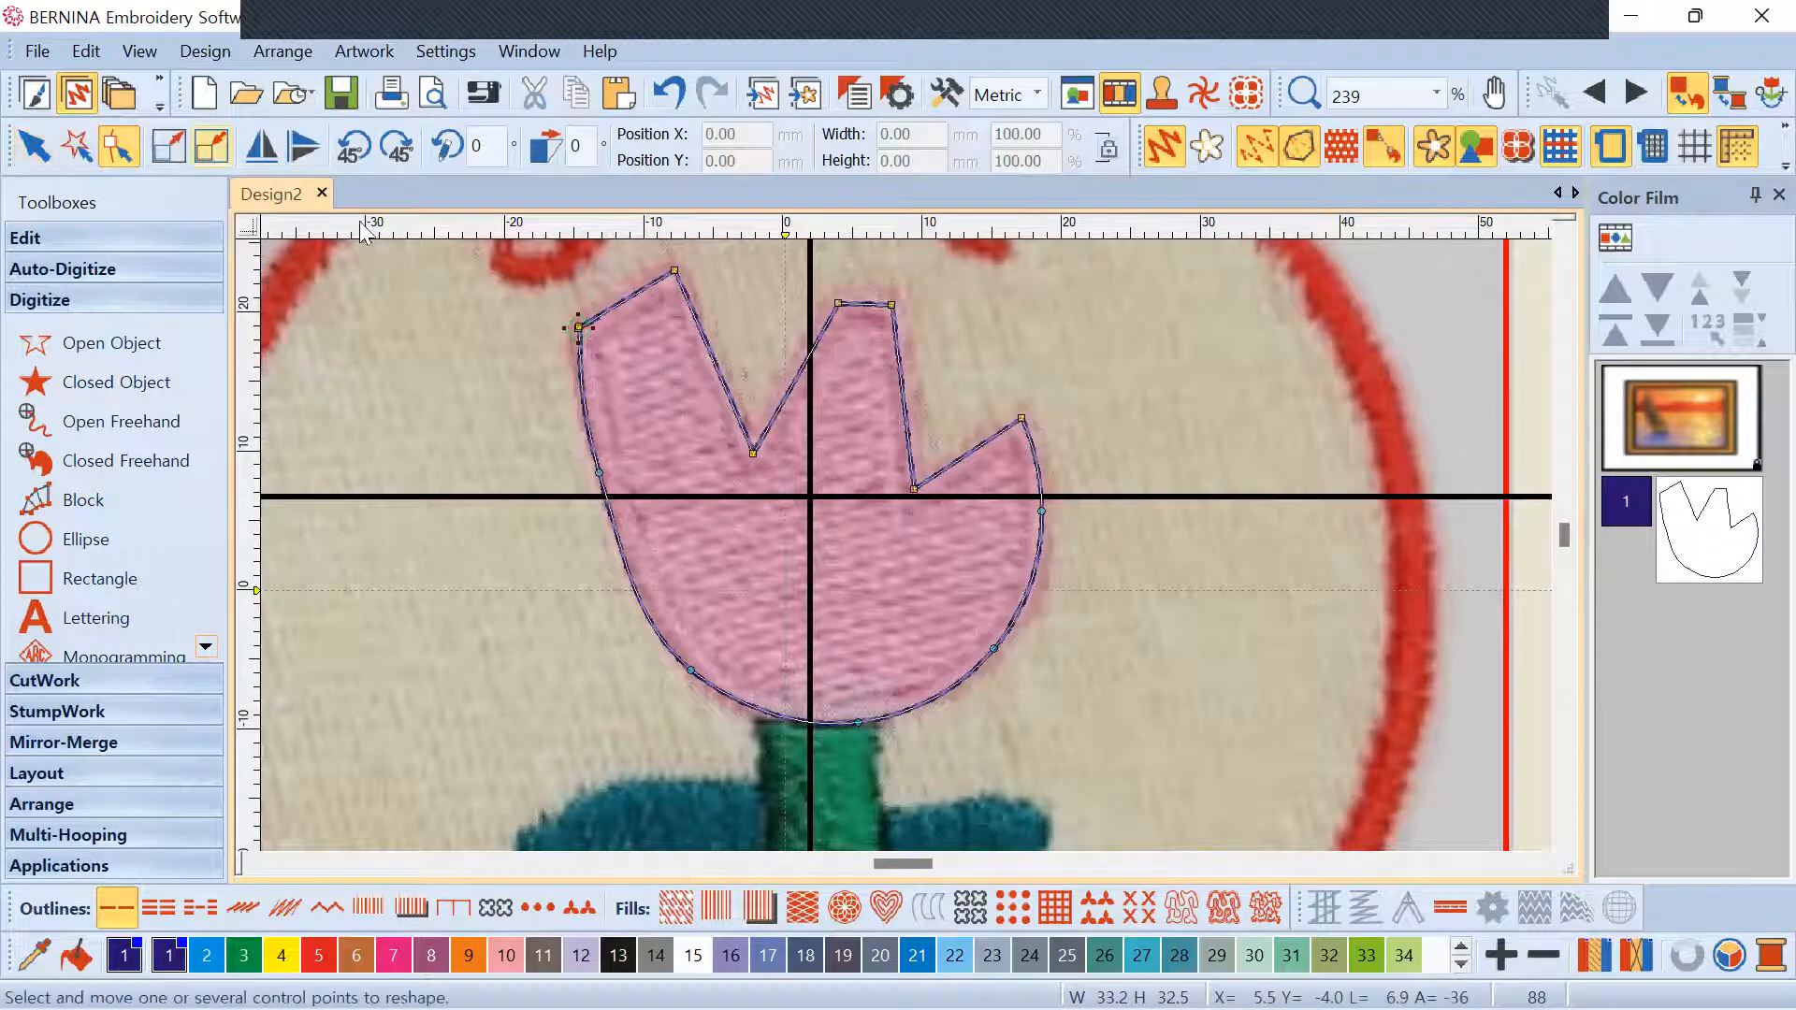
scroll(911, 545, "up", 3)
scroll(864, 491, "down", 2)
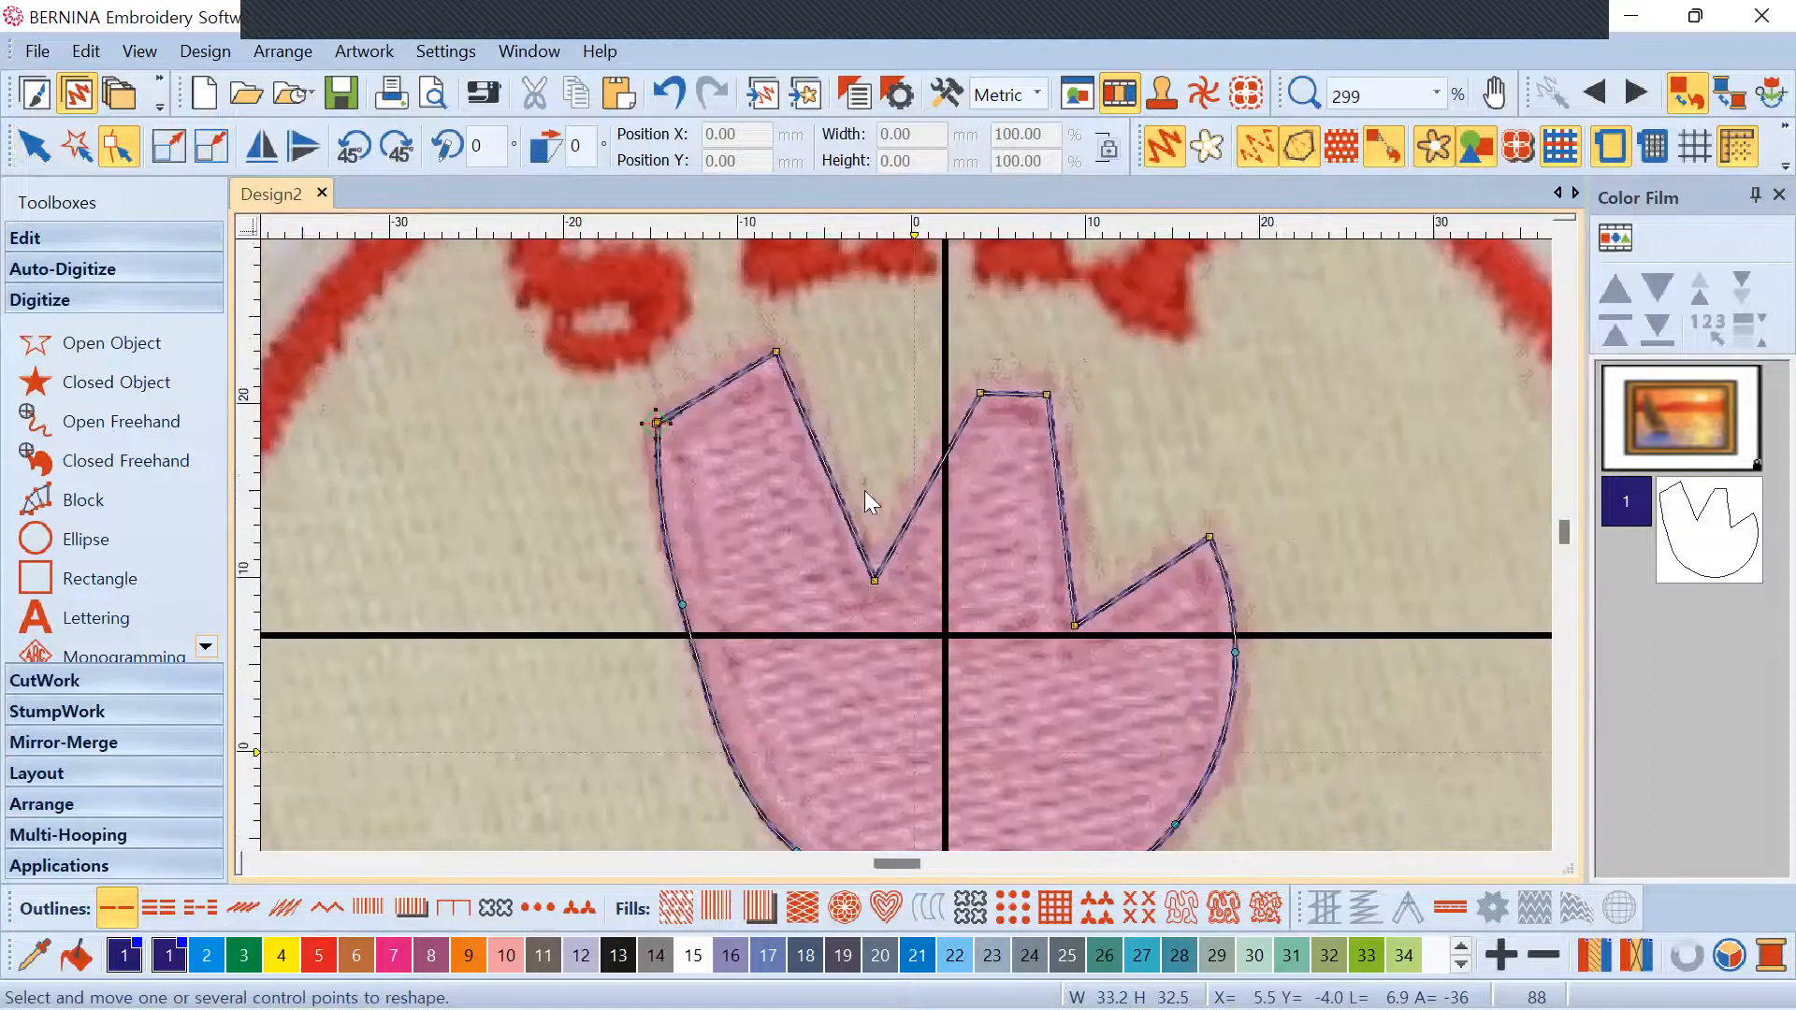
scroll(862, 487, "up", 1)
scroll(753, 458, "up", 3)
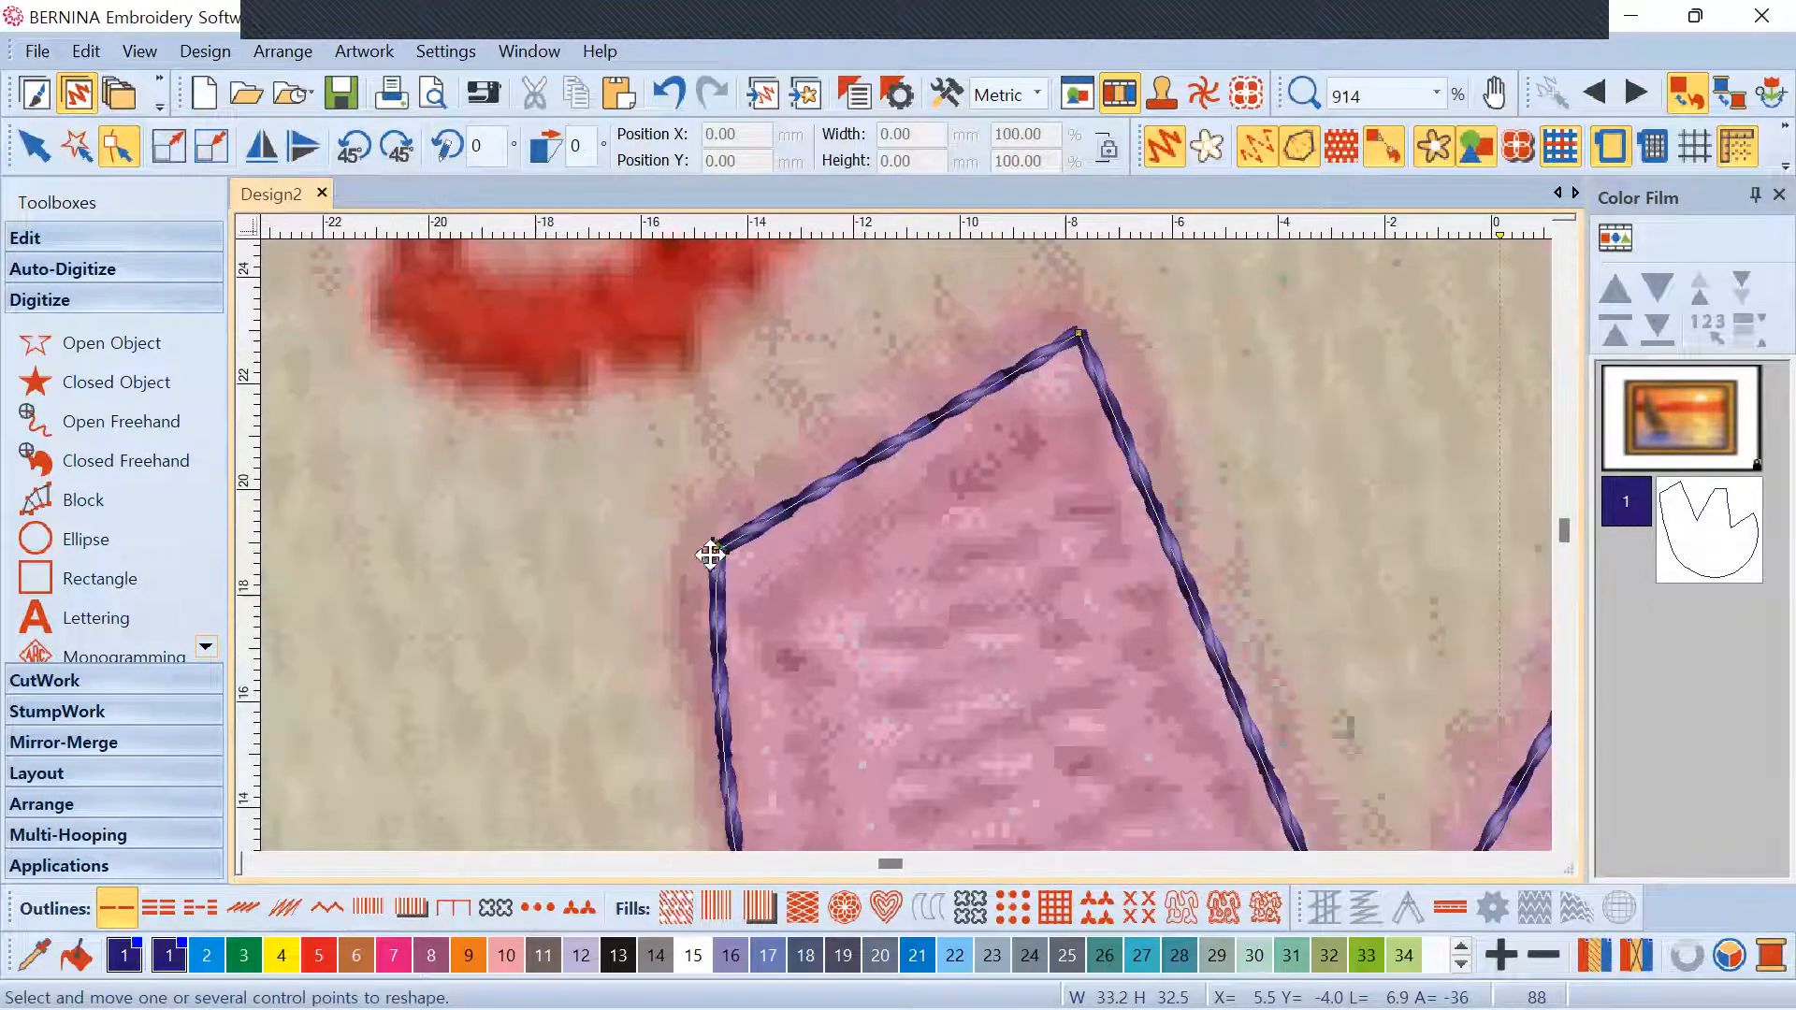
scroll(1047, 573, "up", 7)
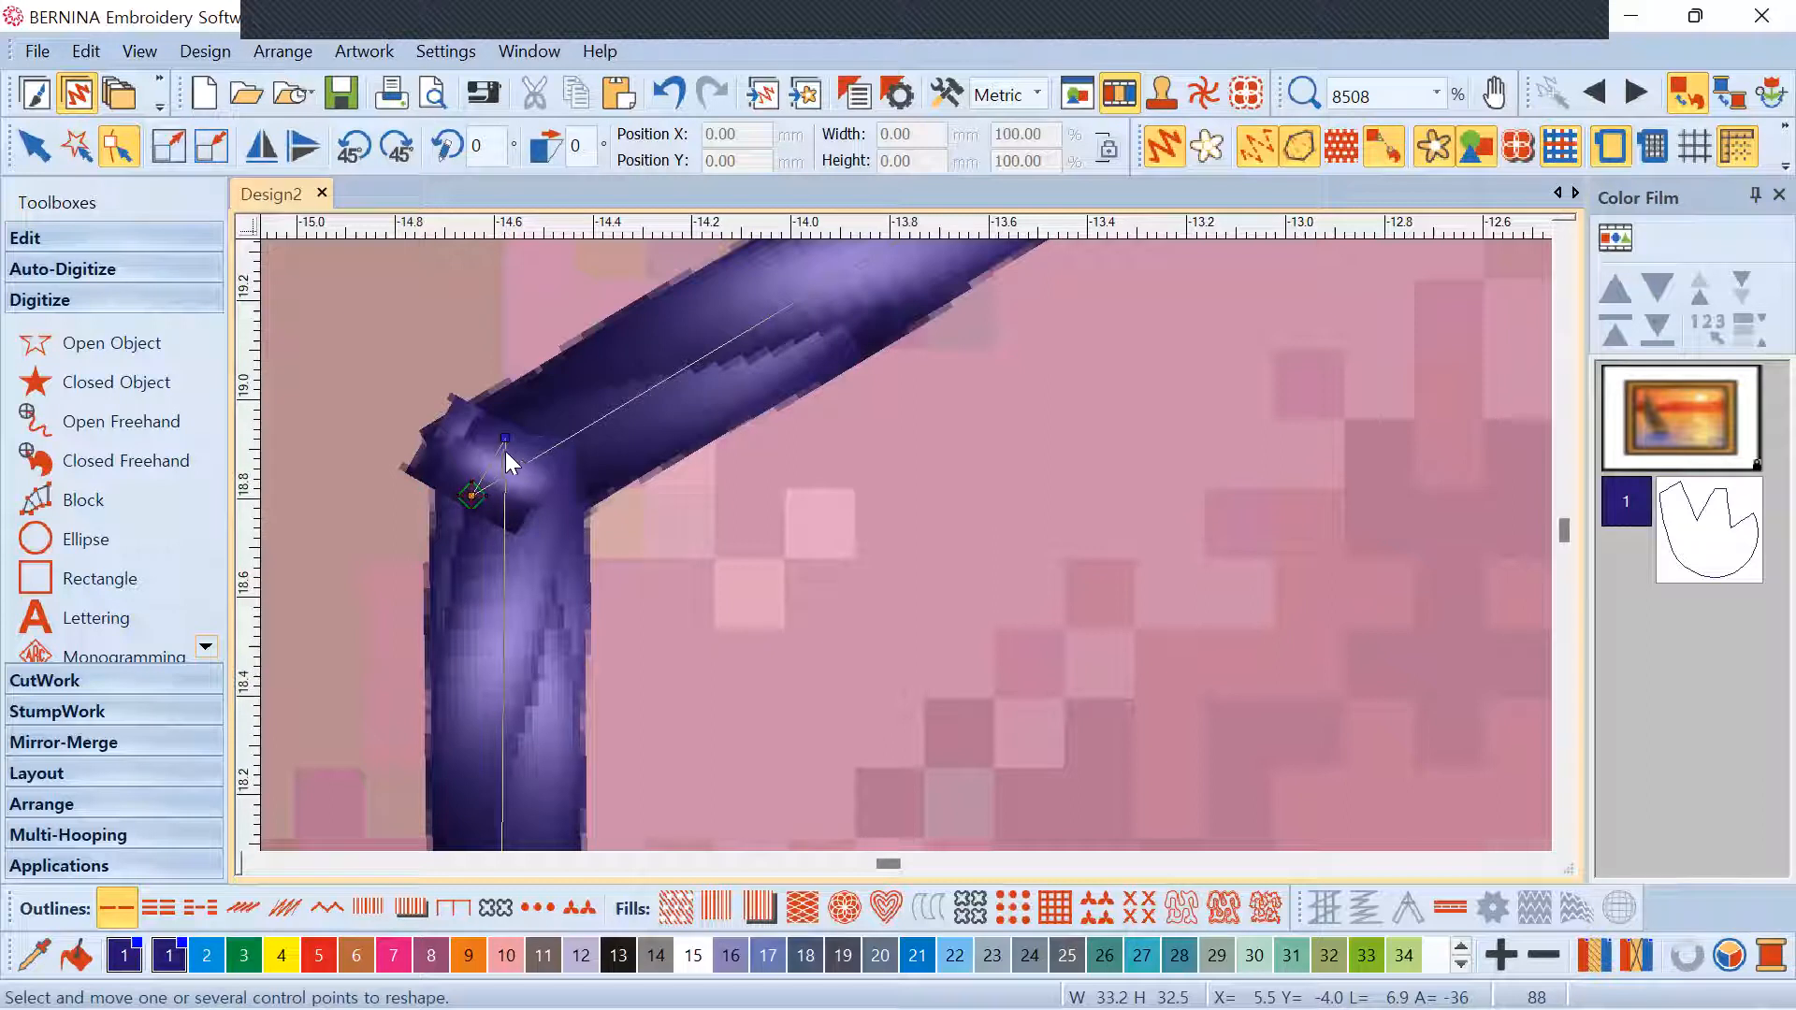
key("Delete")
scroll(525, 457, "down", 4)
scroll(898, 548, "up", 5)
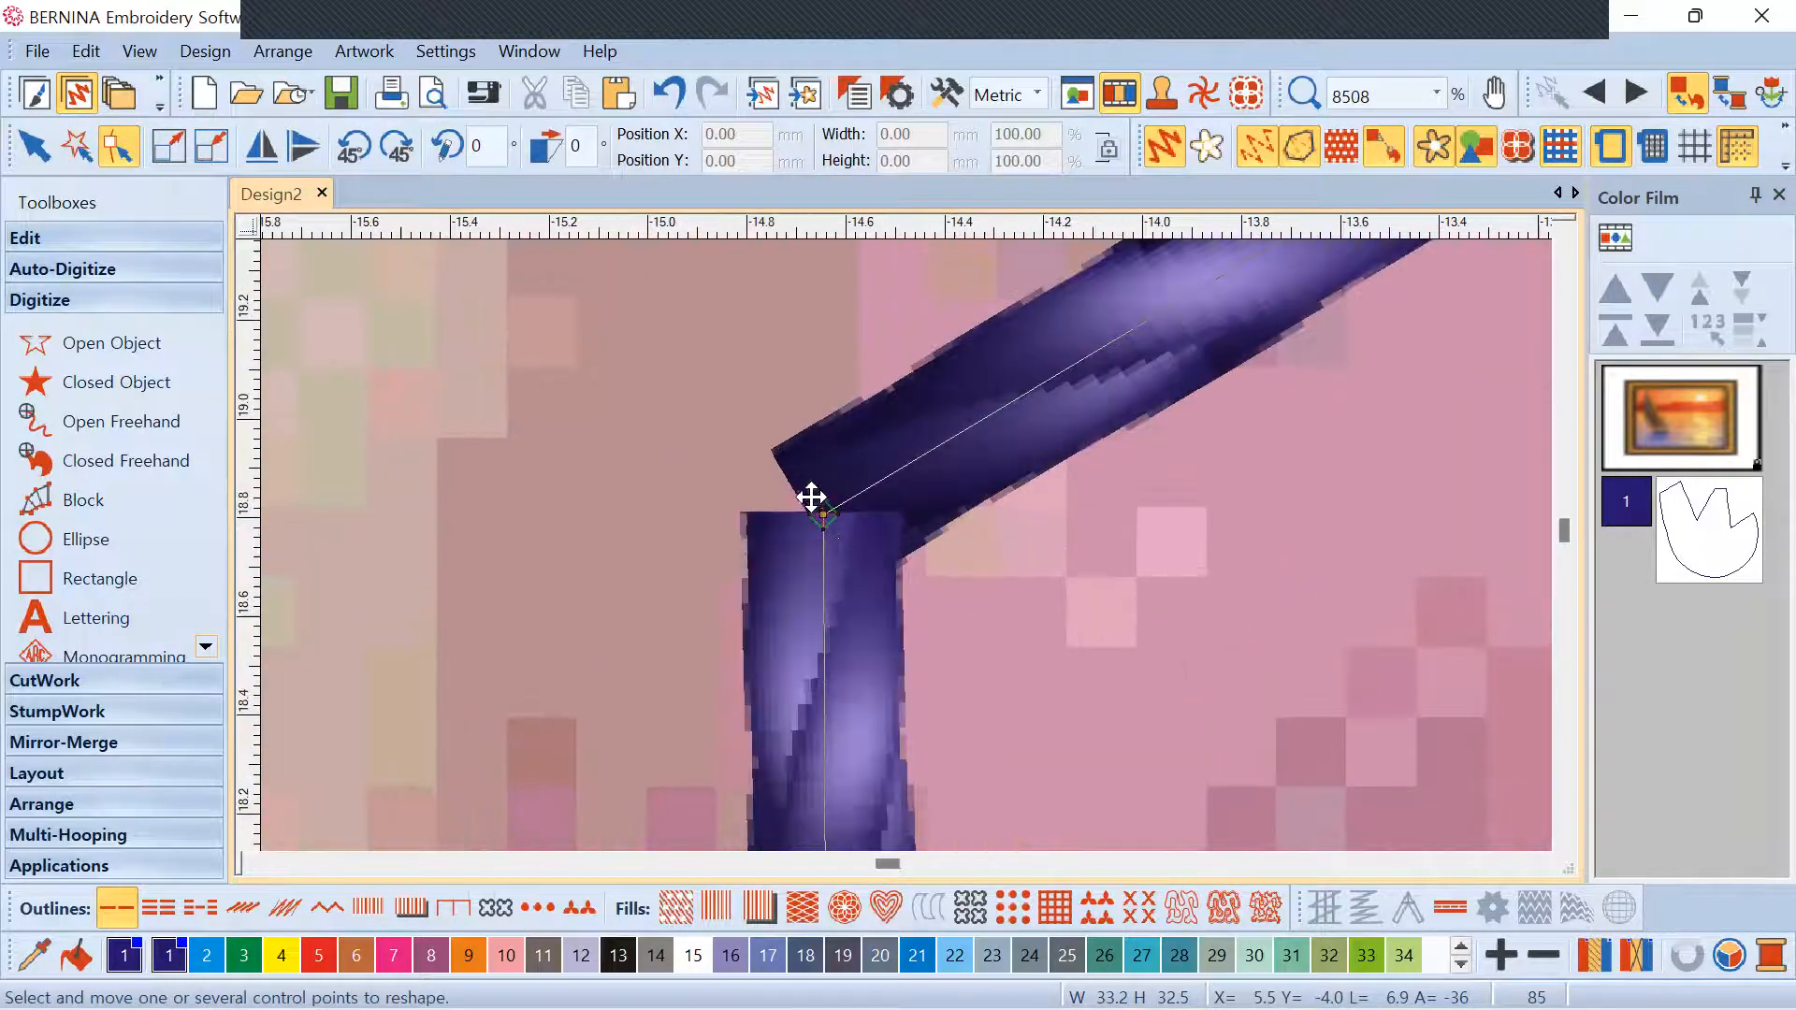
Undo and redo to compare, ending with the corner point removed
left_click(670, 93)
left_click(670, 94)
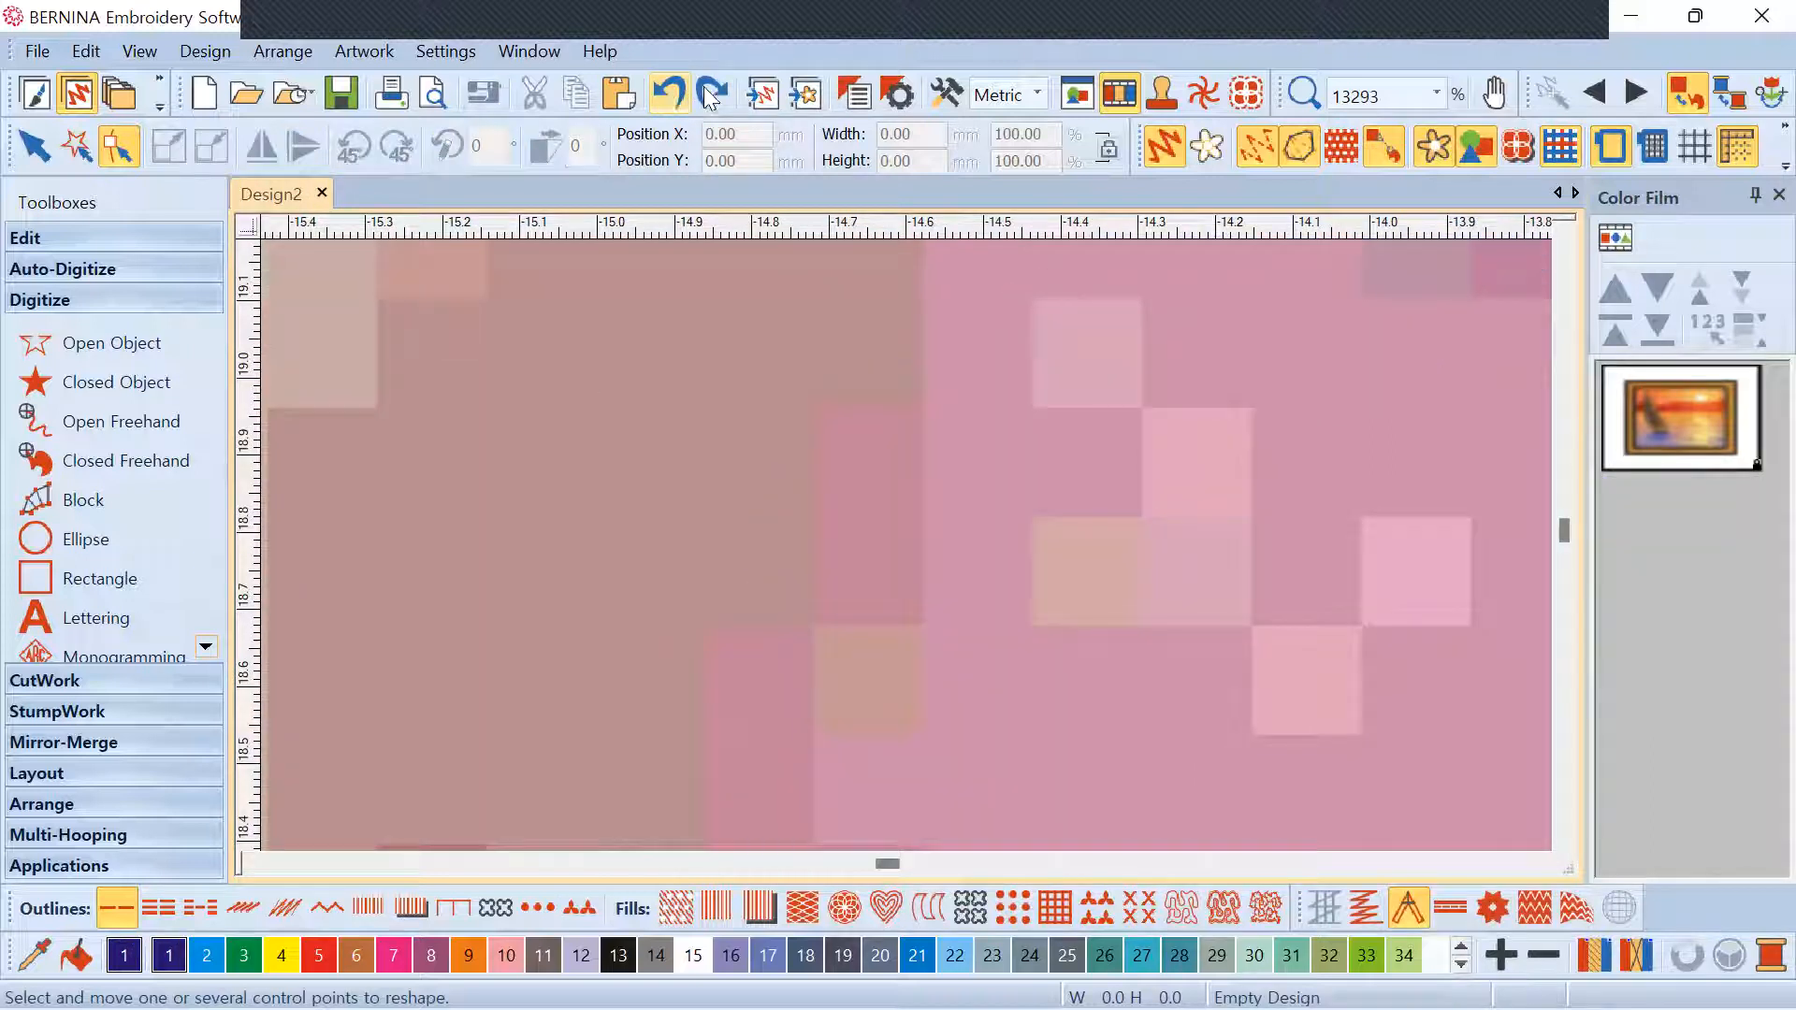
left_click(710, 93)
left_click(711, 93)
scroll(904, 548, "down", 14)
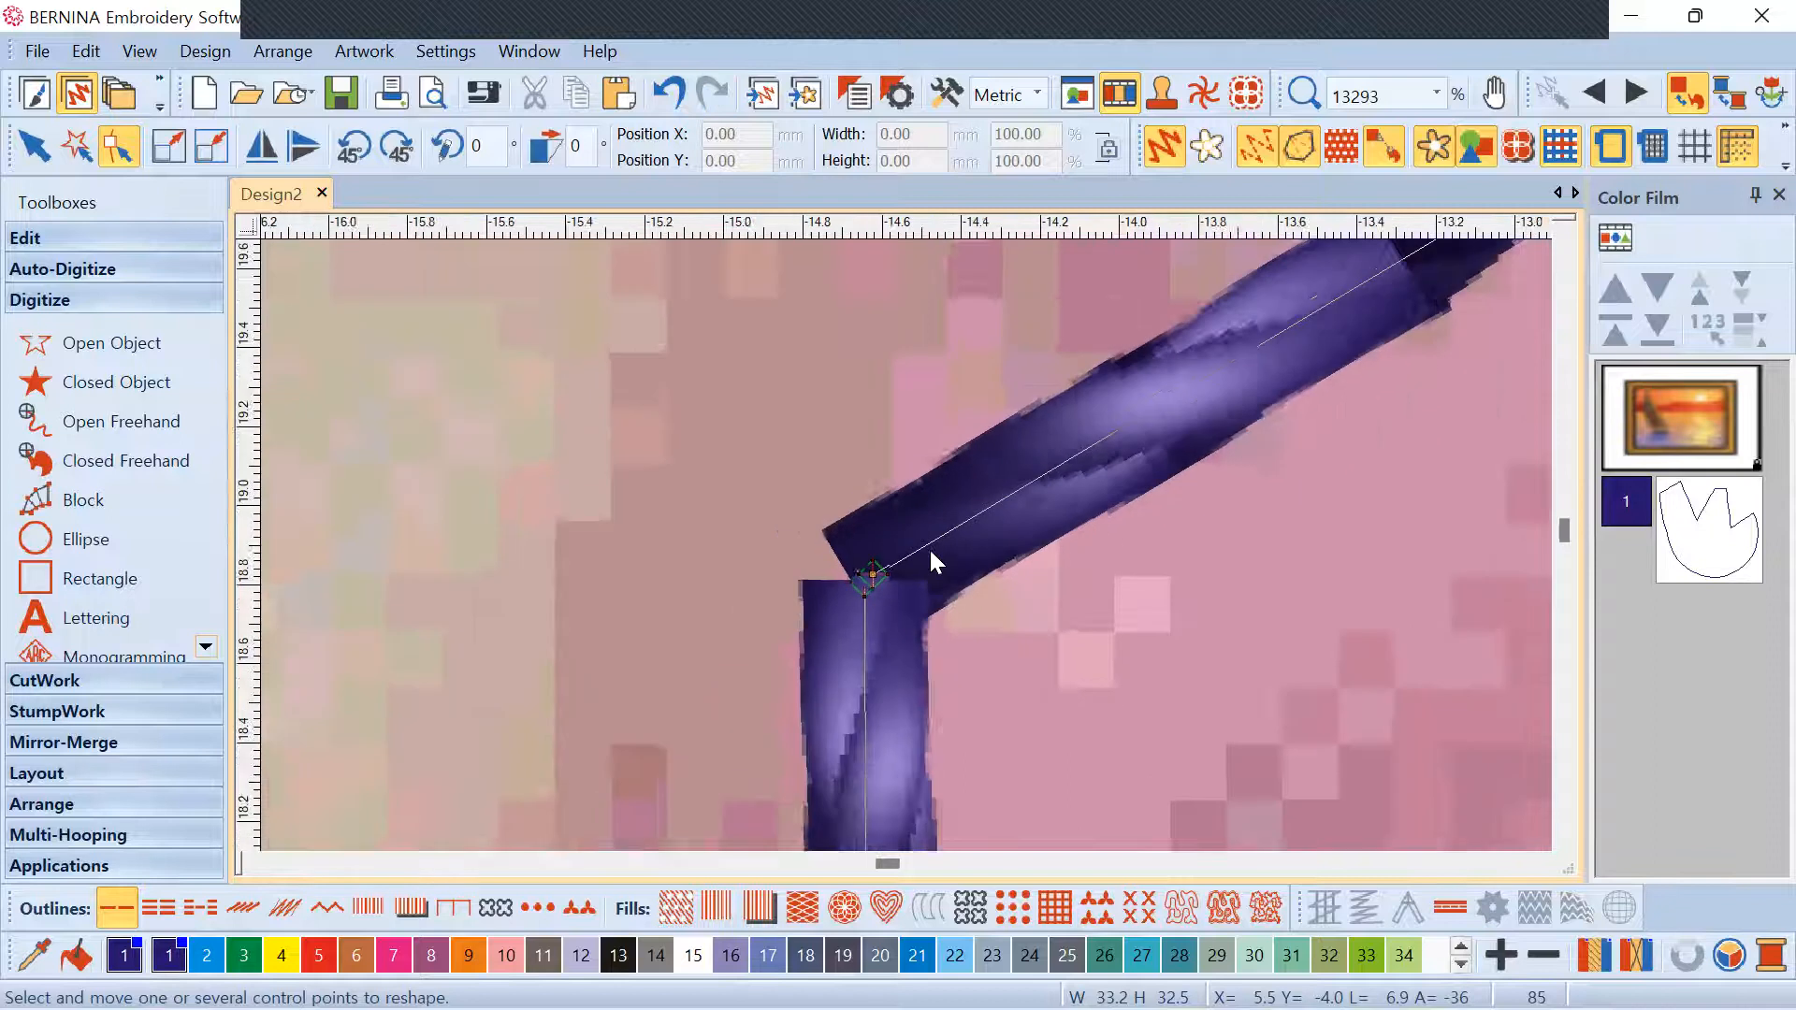
scroll(924, 544, "down", 4)
Add a control point on the tulip's left outline, then delete it again
scroll(914, 553, "up", 6)
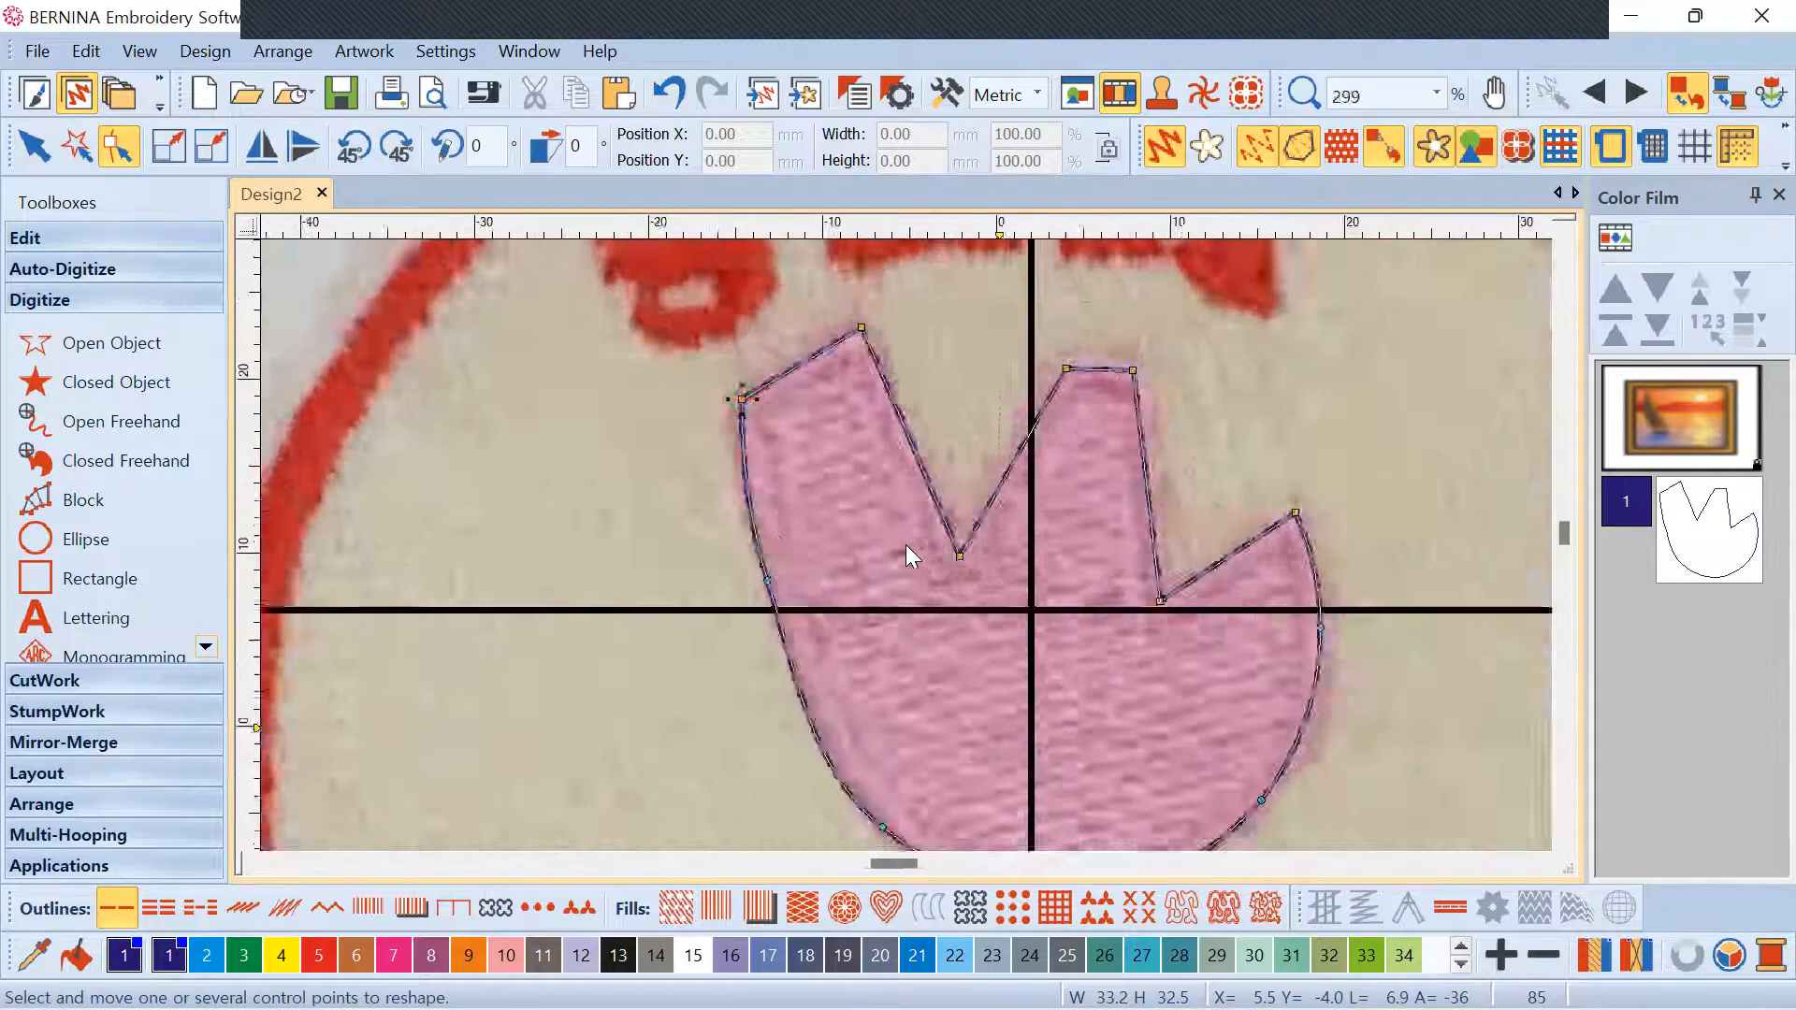
scroll(905, 547, "down", 4)
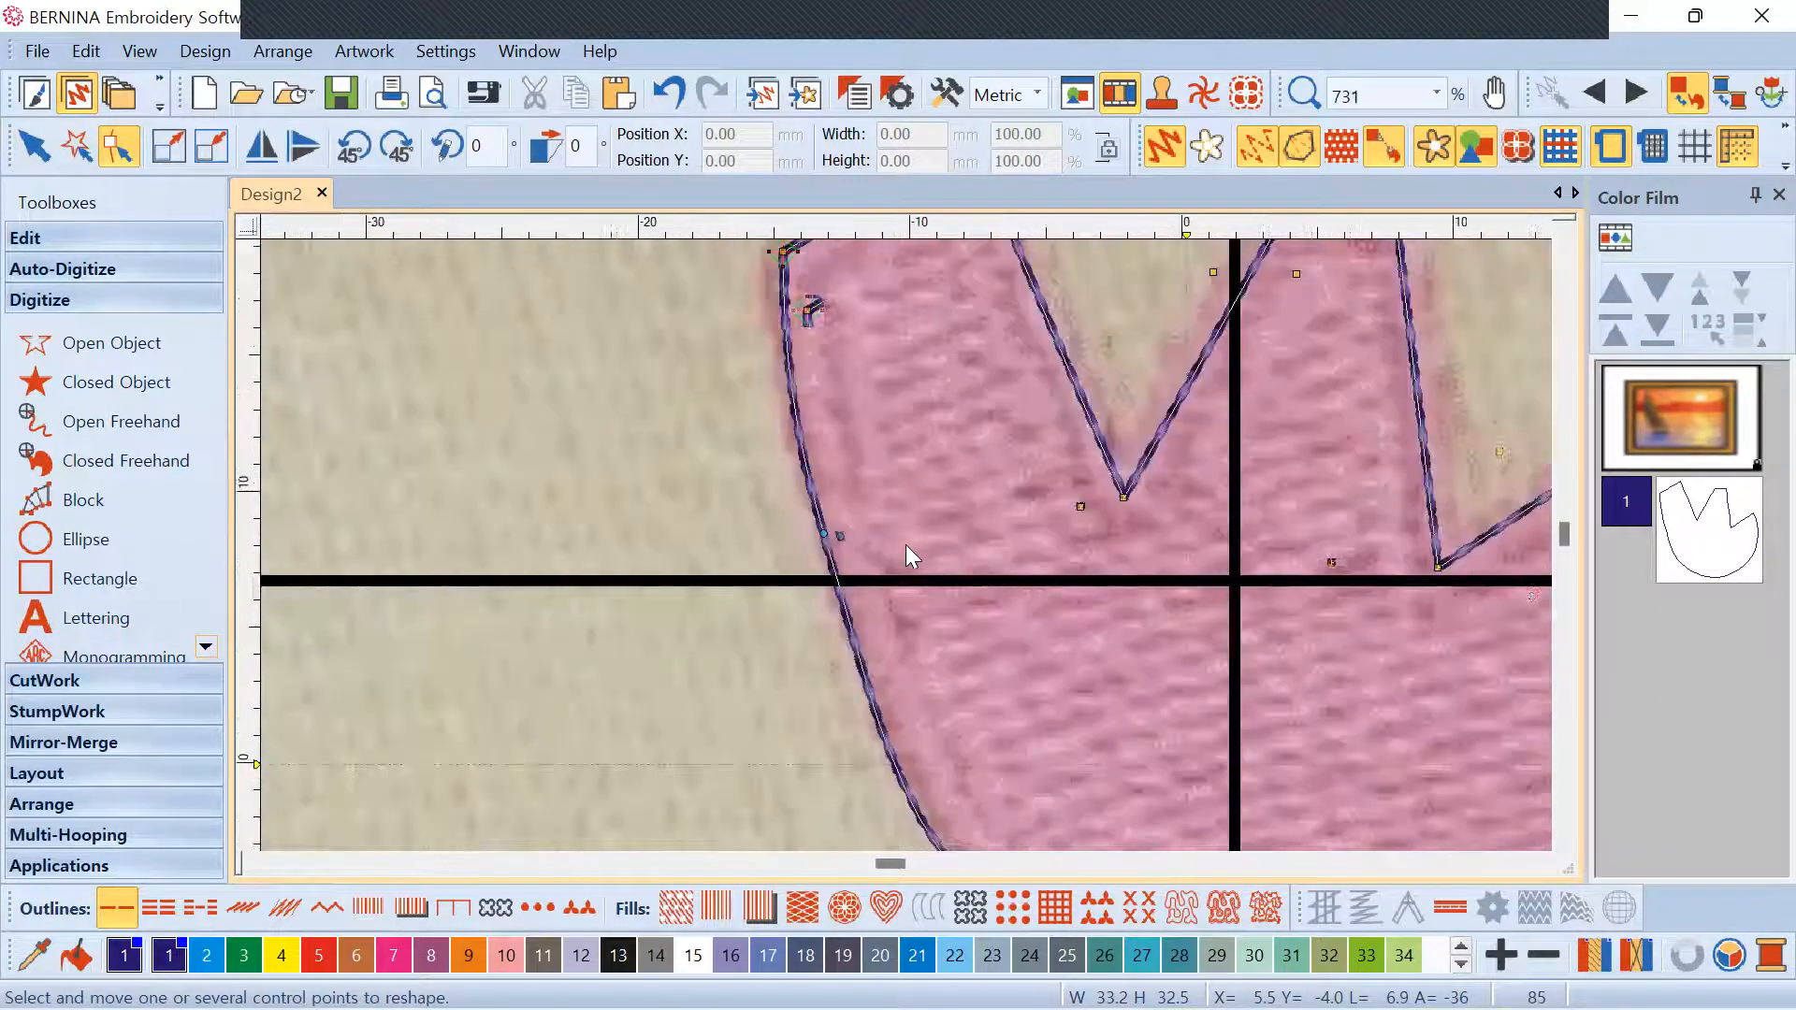
scroll(884, 561, "up", 2)
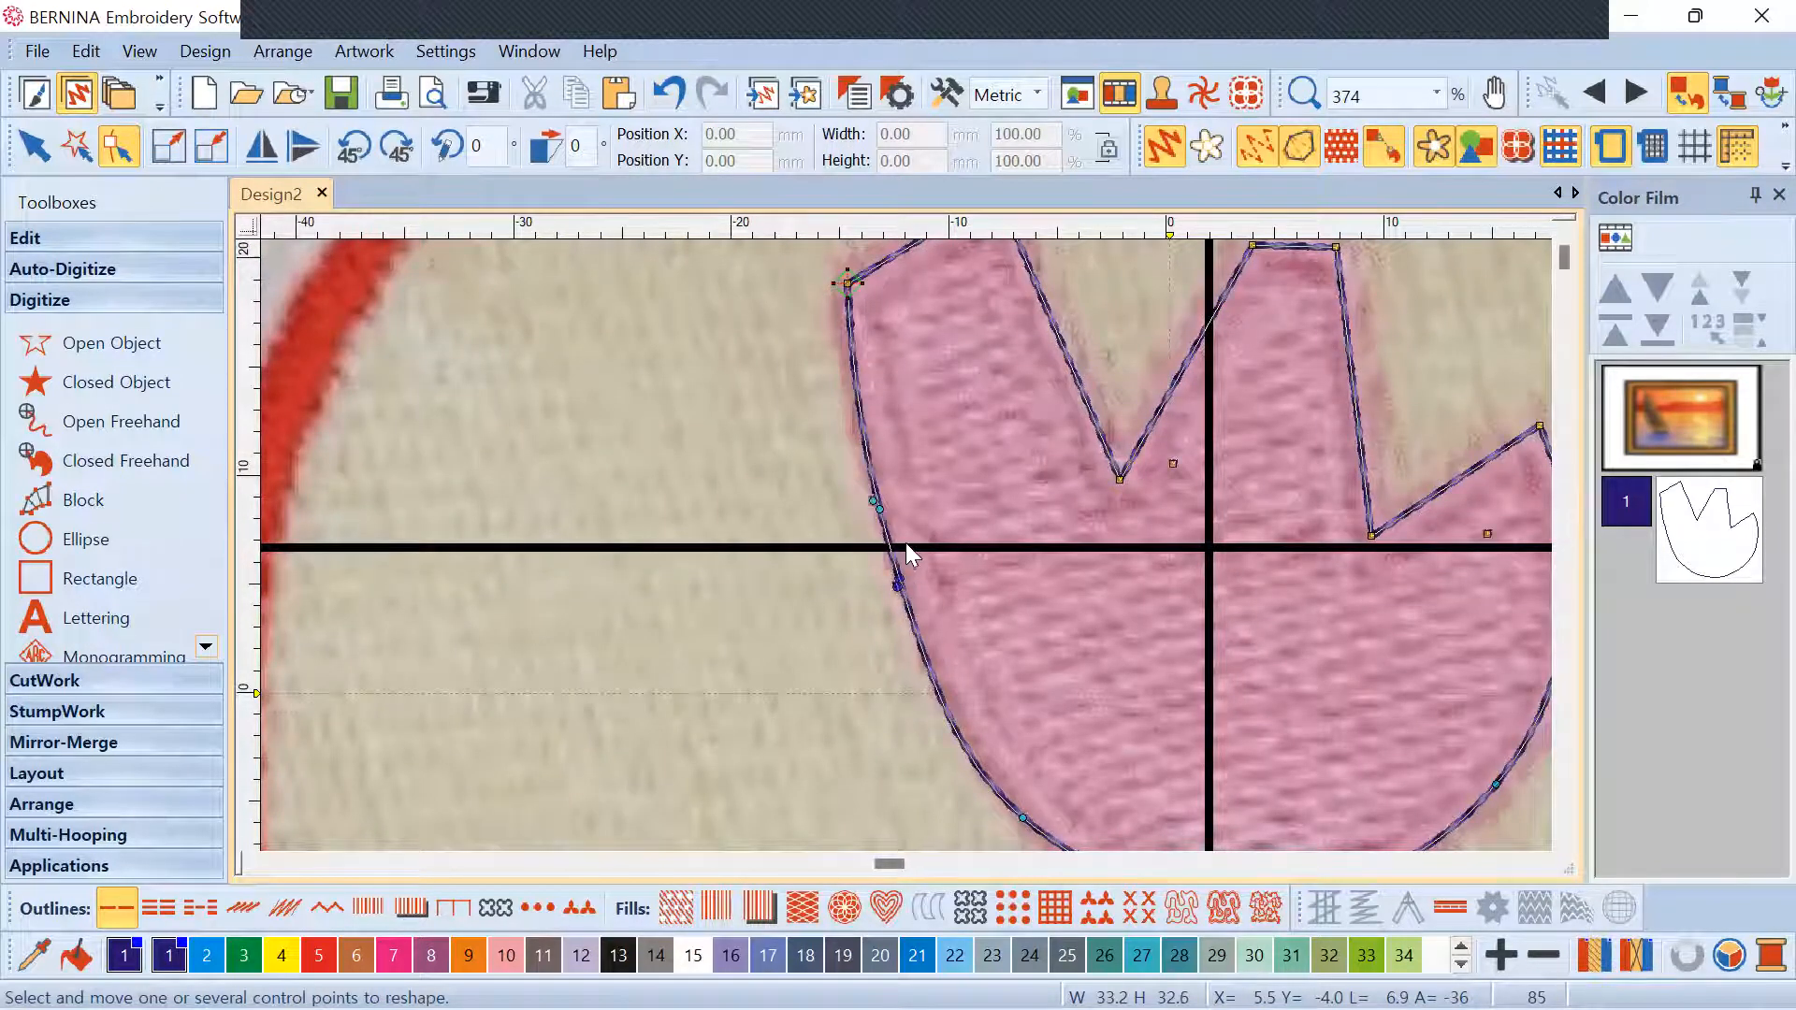
scroll(906, 543, "up", 2)
scroll(884, 532, "up", 1)
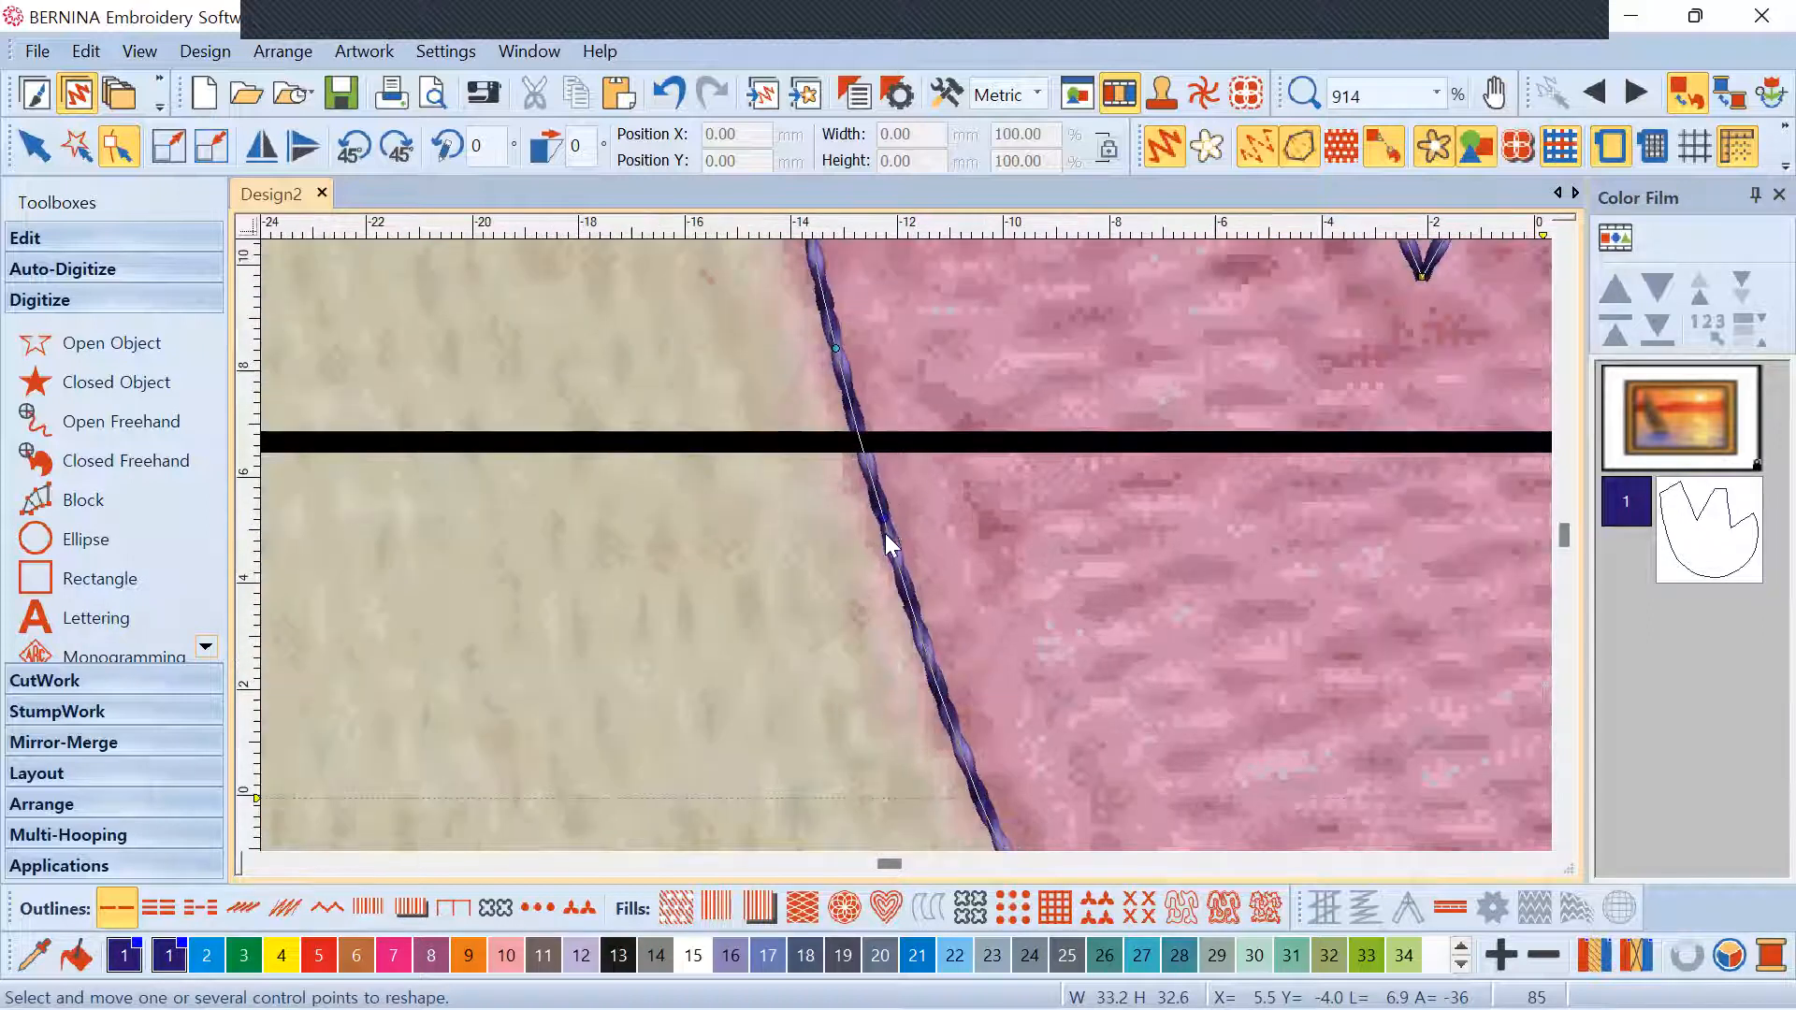
left_click(912, 603)
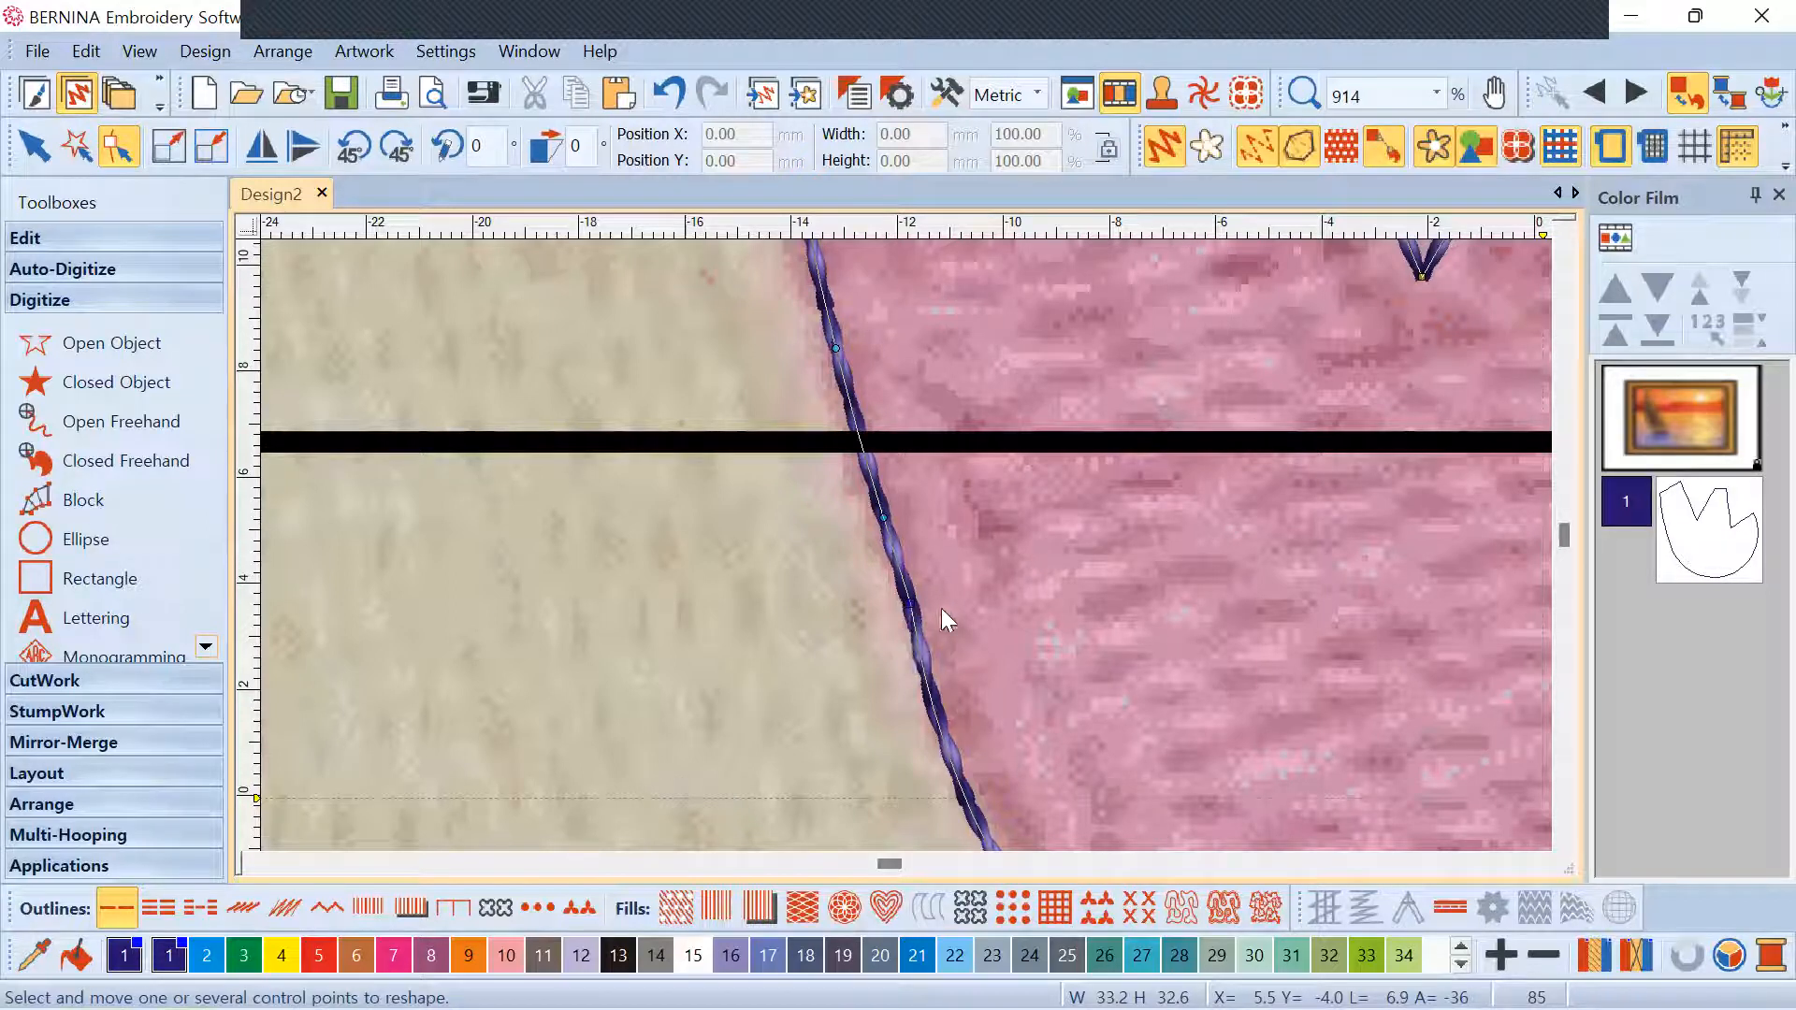
key("Delete")
scroll(906, 559, "down", 3)
scroll(902, 497, "up", 2)
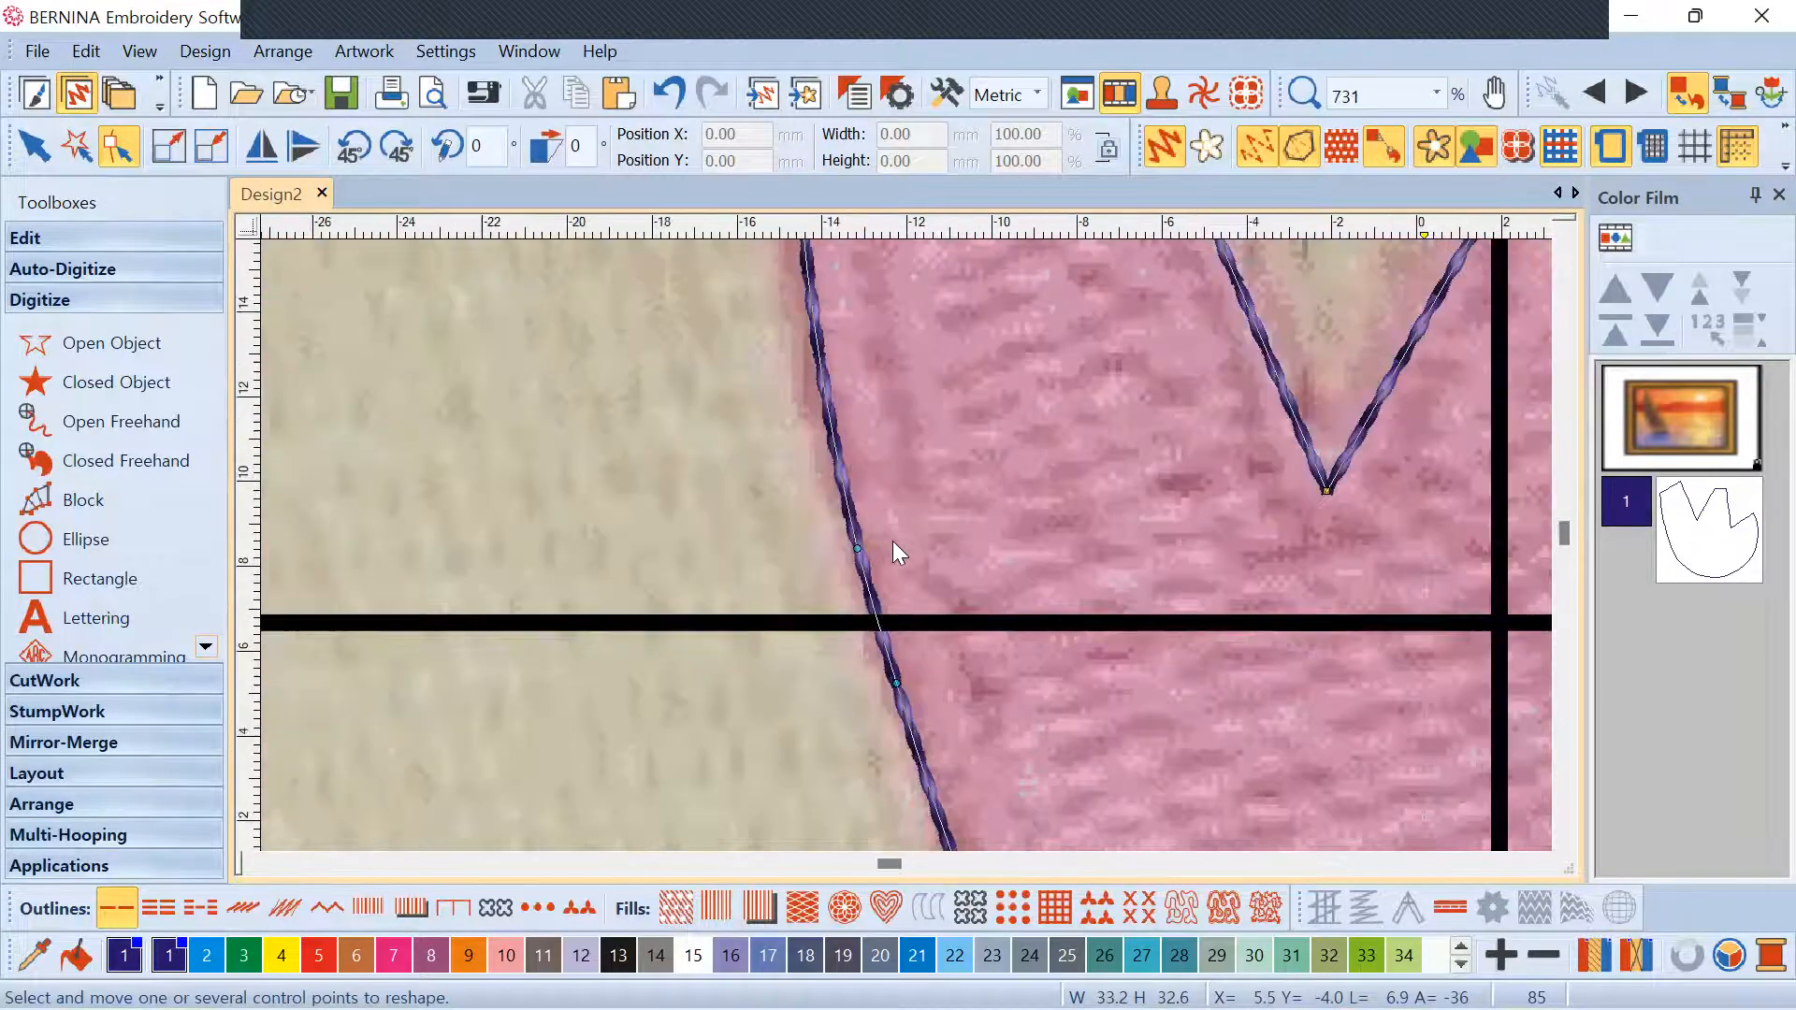
scroll(903, 547, "down", 3)
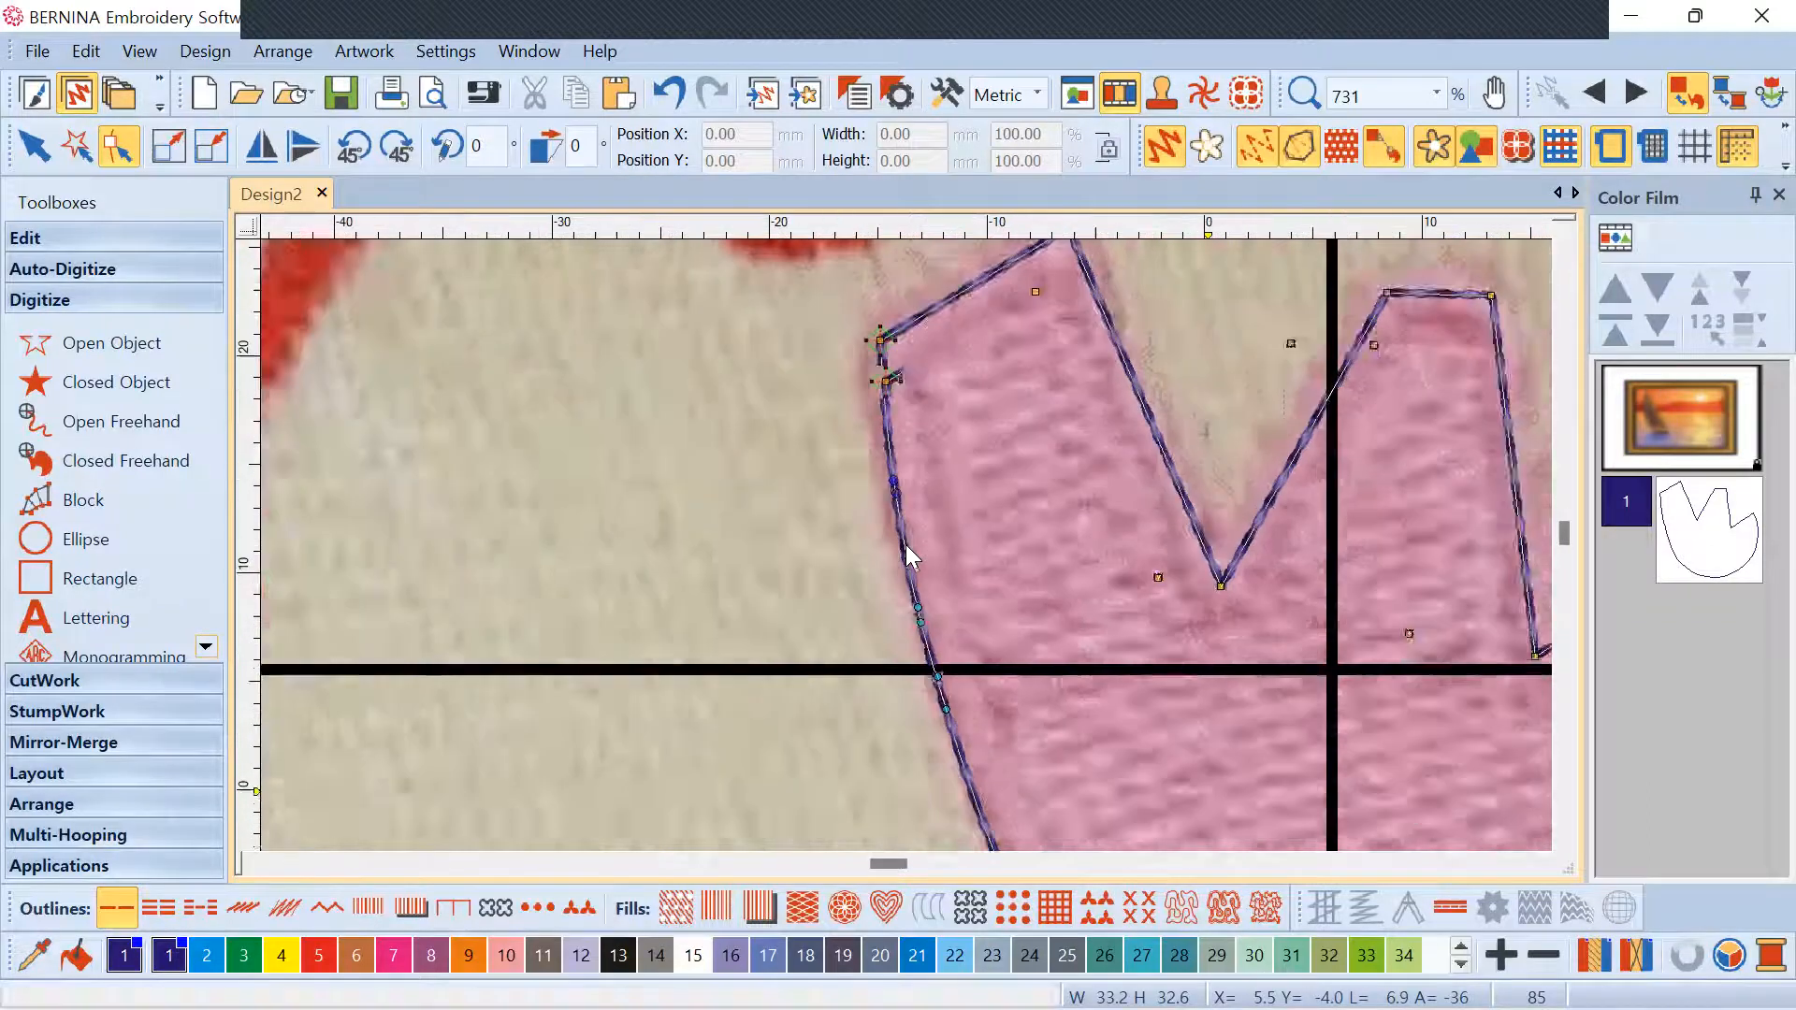
scroll(904, 547, "up", 3)
Drag left-edge outline points onto the petal edge, undoing the last nudge
left_click_drag(889, 532, 838, 537)
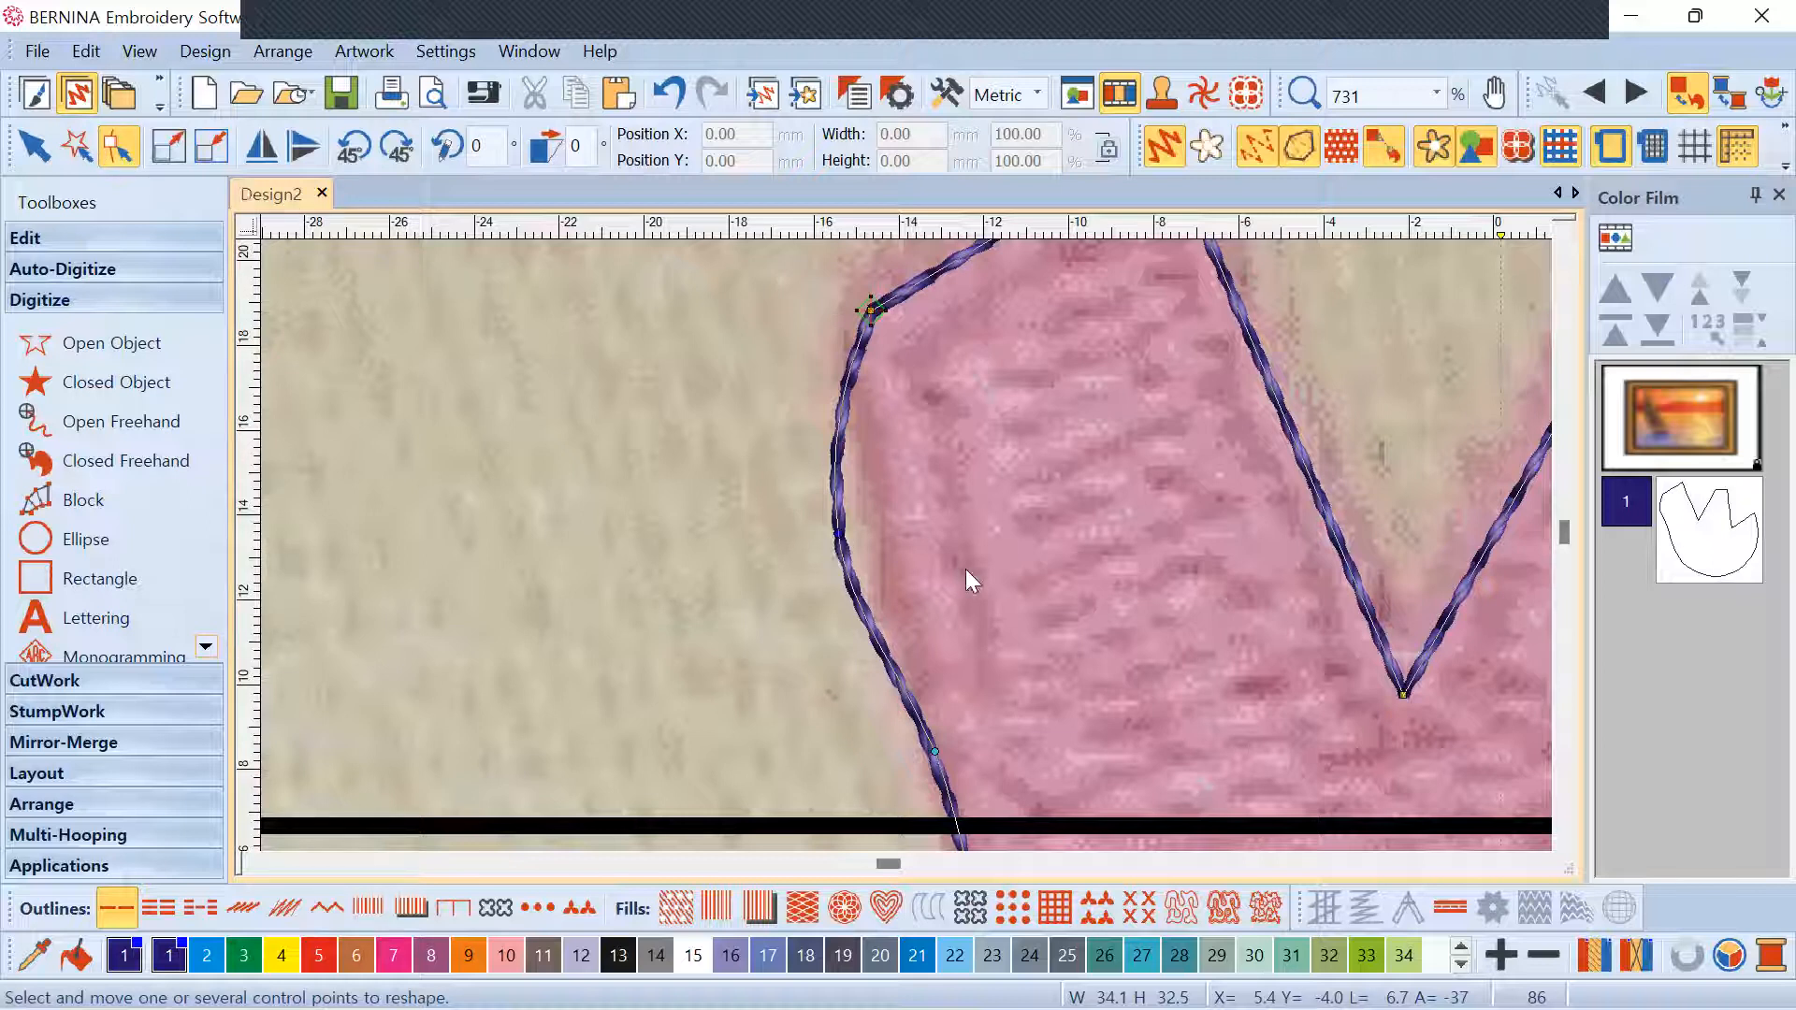
left_click_drag(833, 525, 796, 487)
scroll(913, 550, "down", 5)
scroll(902, 545, "up", 4)
left_click_drag(830, 608, 824, 610)
scroll(928, 544, "down", 1)
scroll(912, 550, "down", 5)
scroll(821, 517, "up", 3)
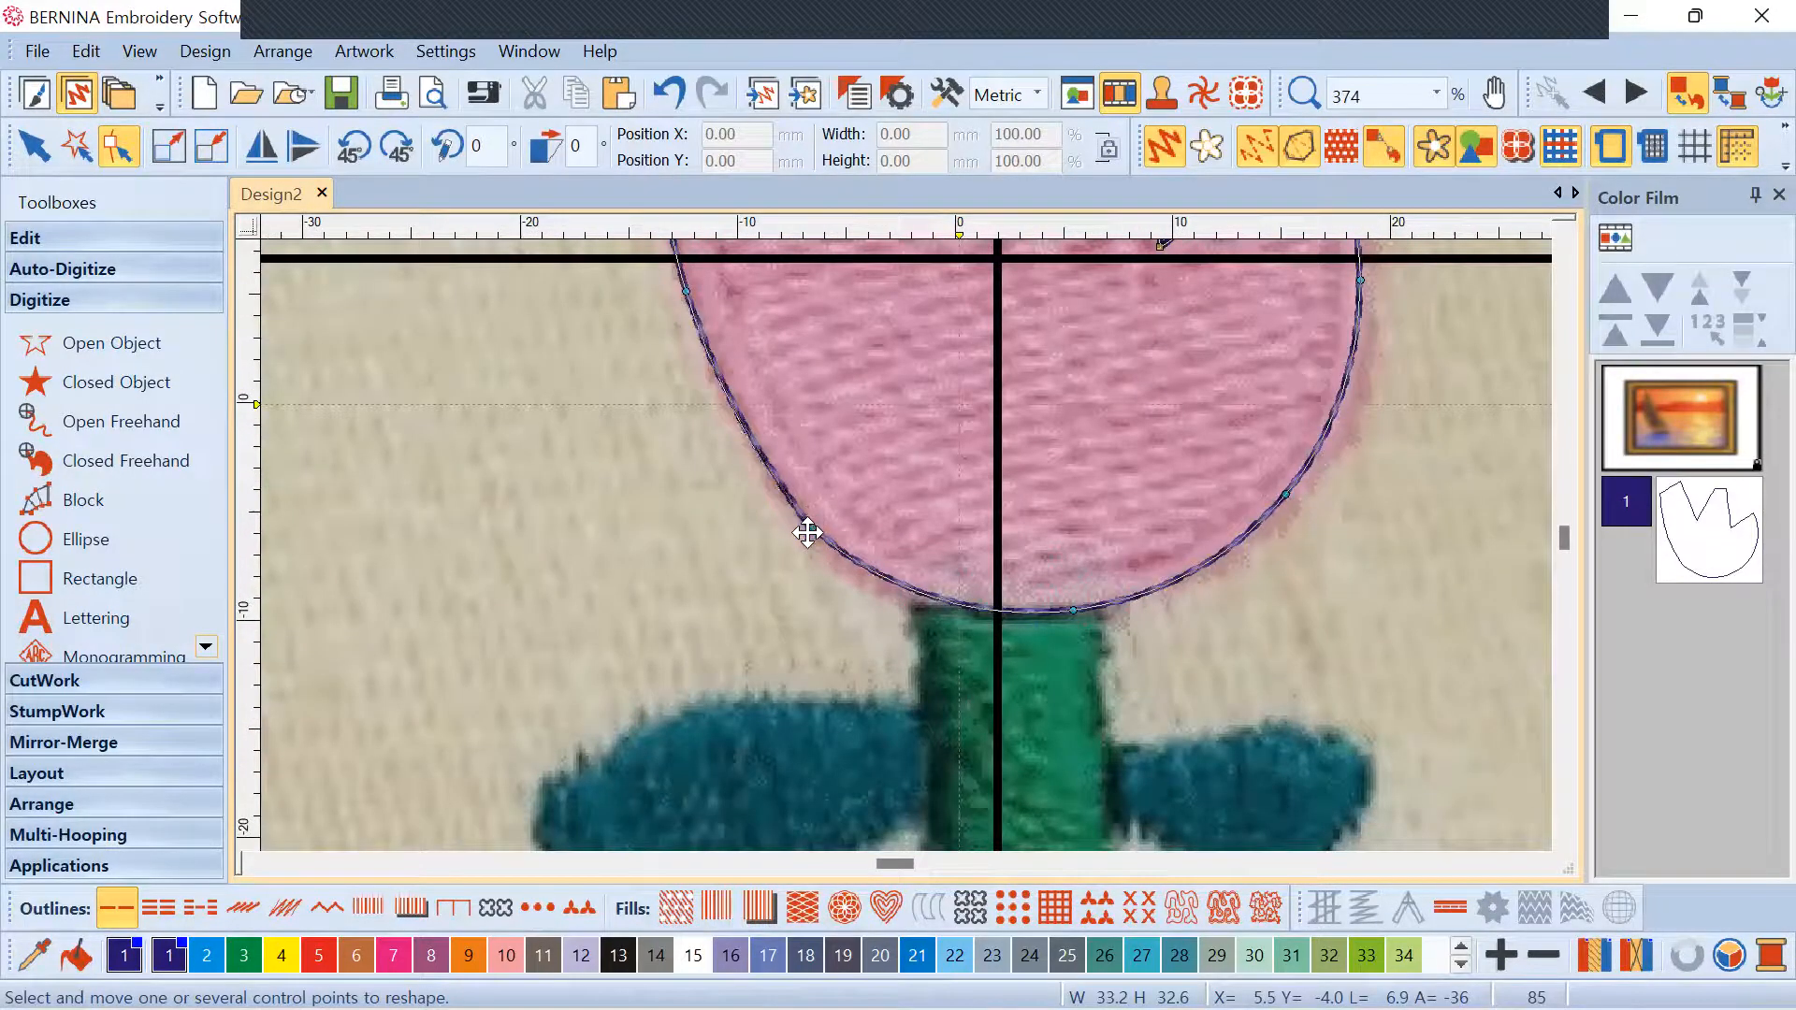
left_click(658, 101)
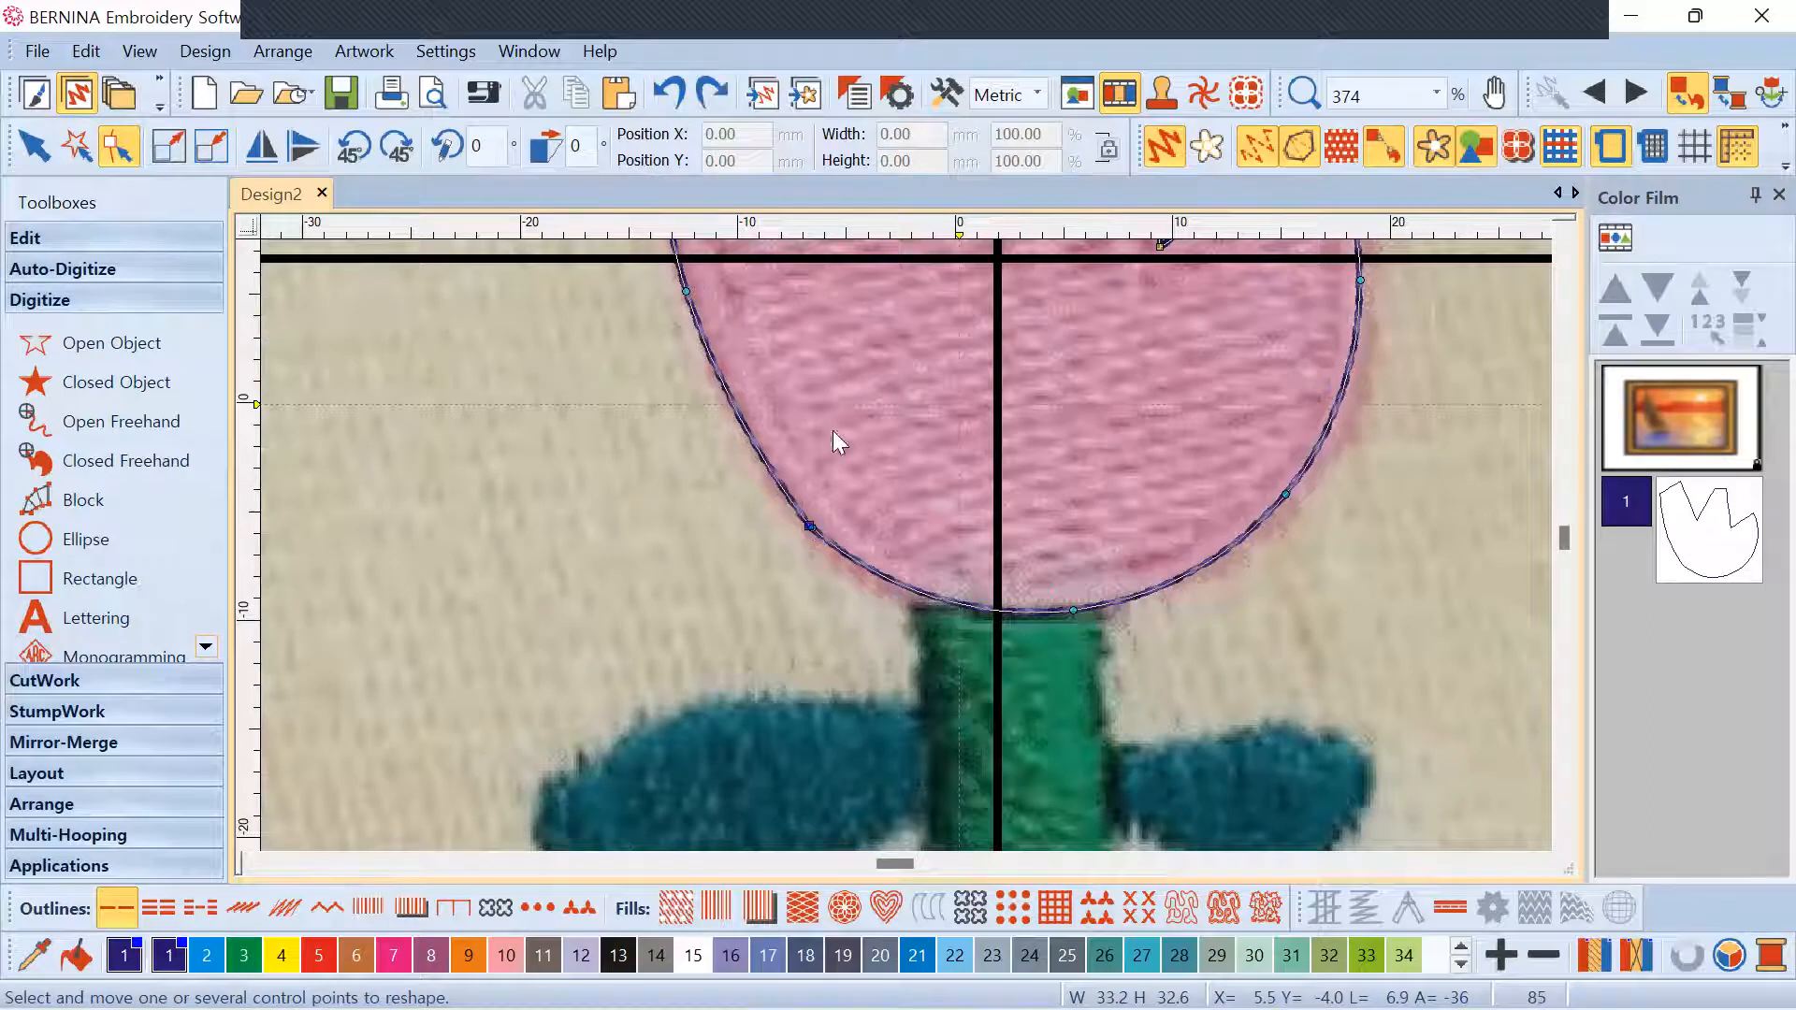
scroll(908, 561, "up", 7)
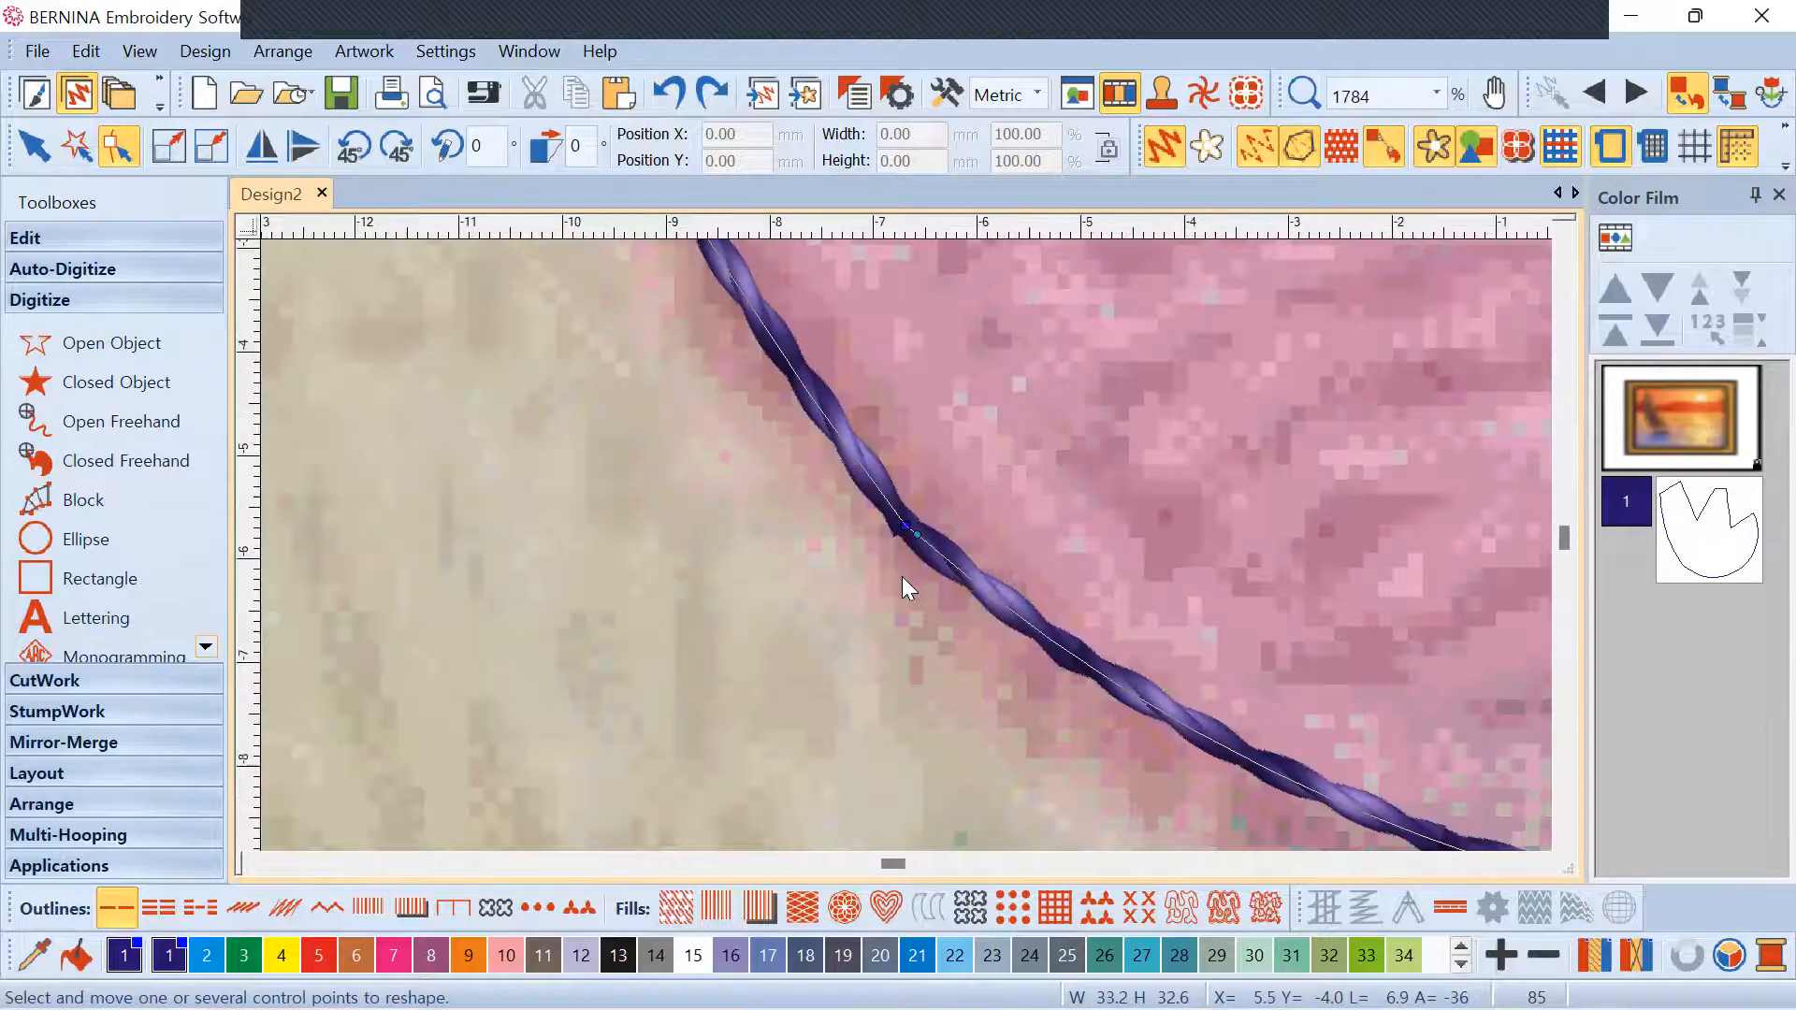
Replace the extra curve point with a new one on the lower outline and round the bottom
key("Delete")
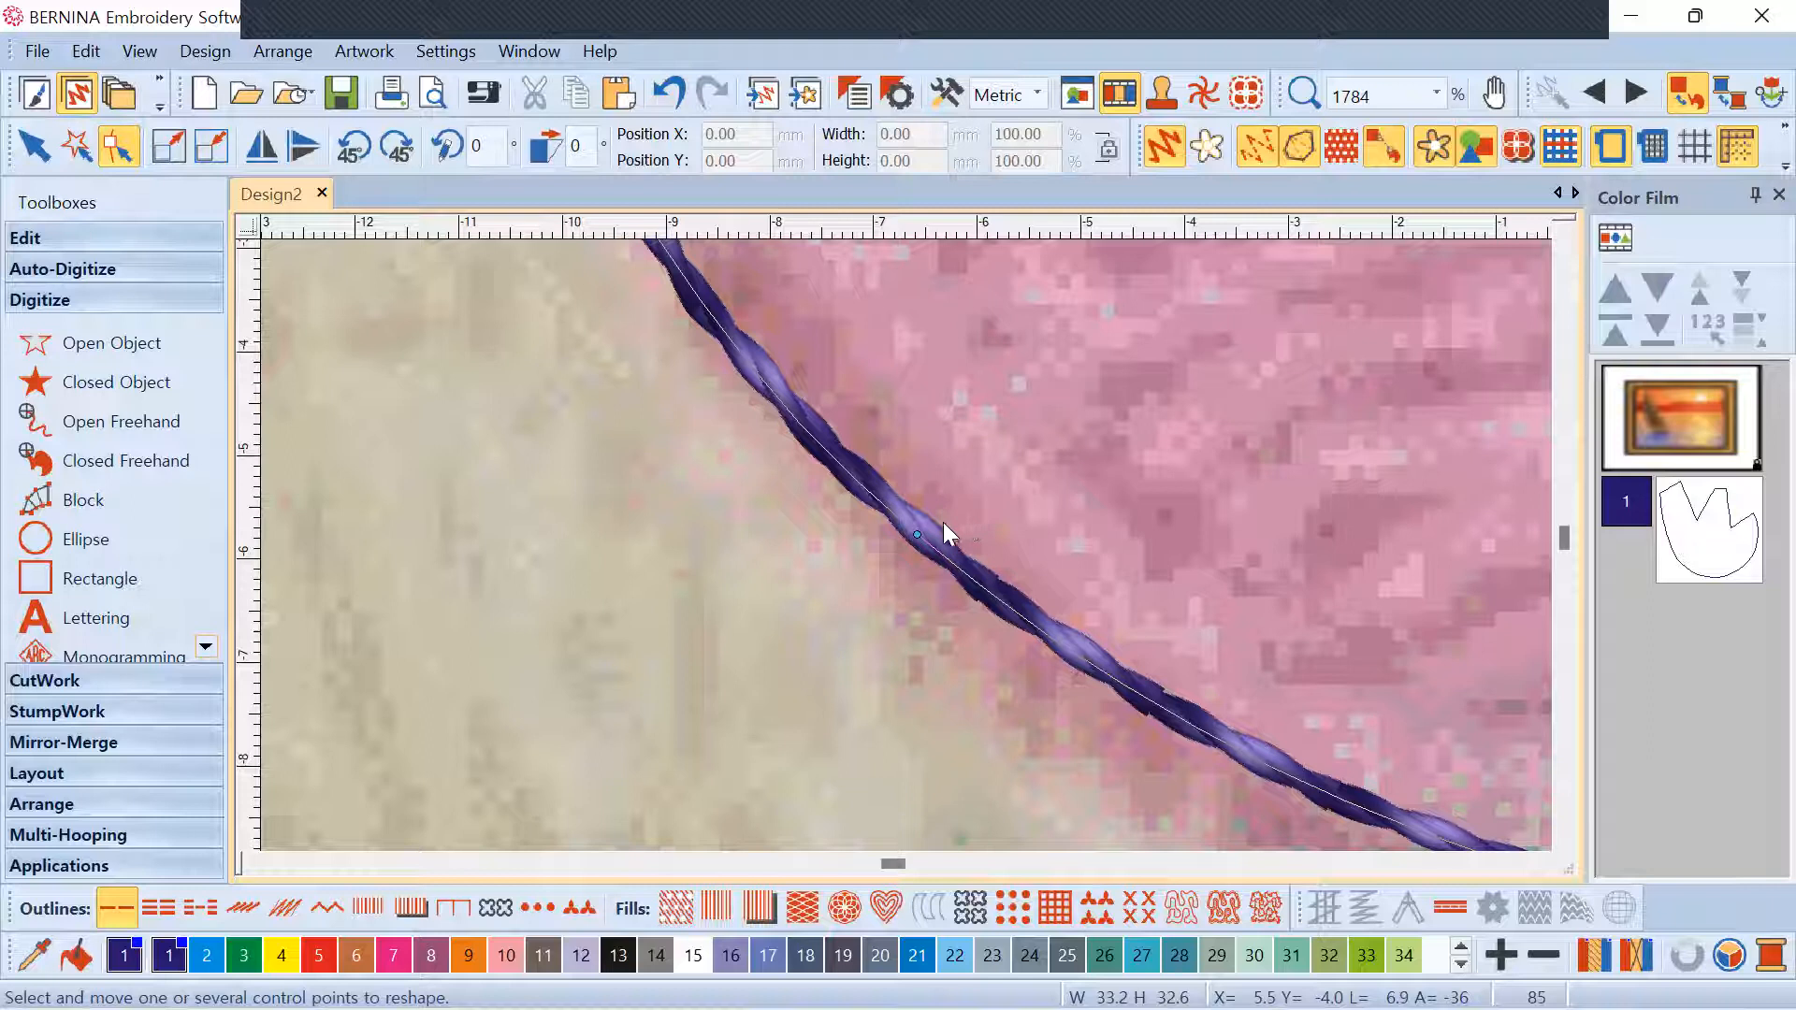
right_click(765, 398)
left_click_drag(767, 399, 769, 383)
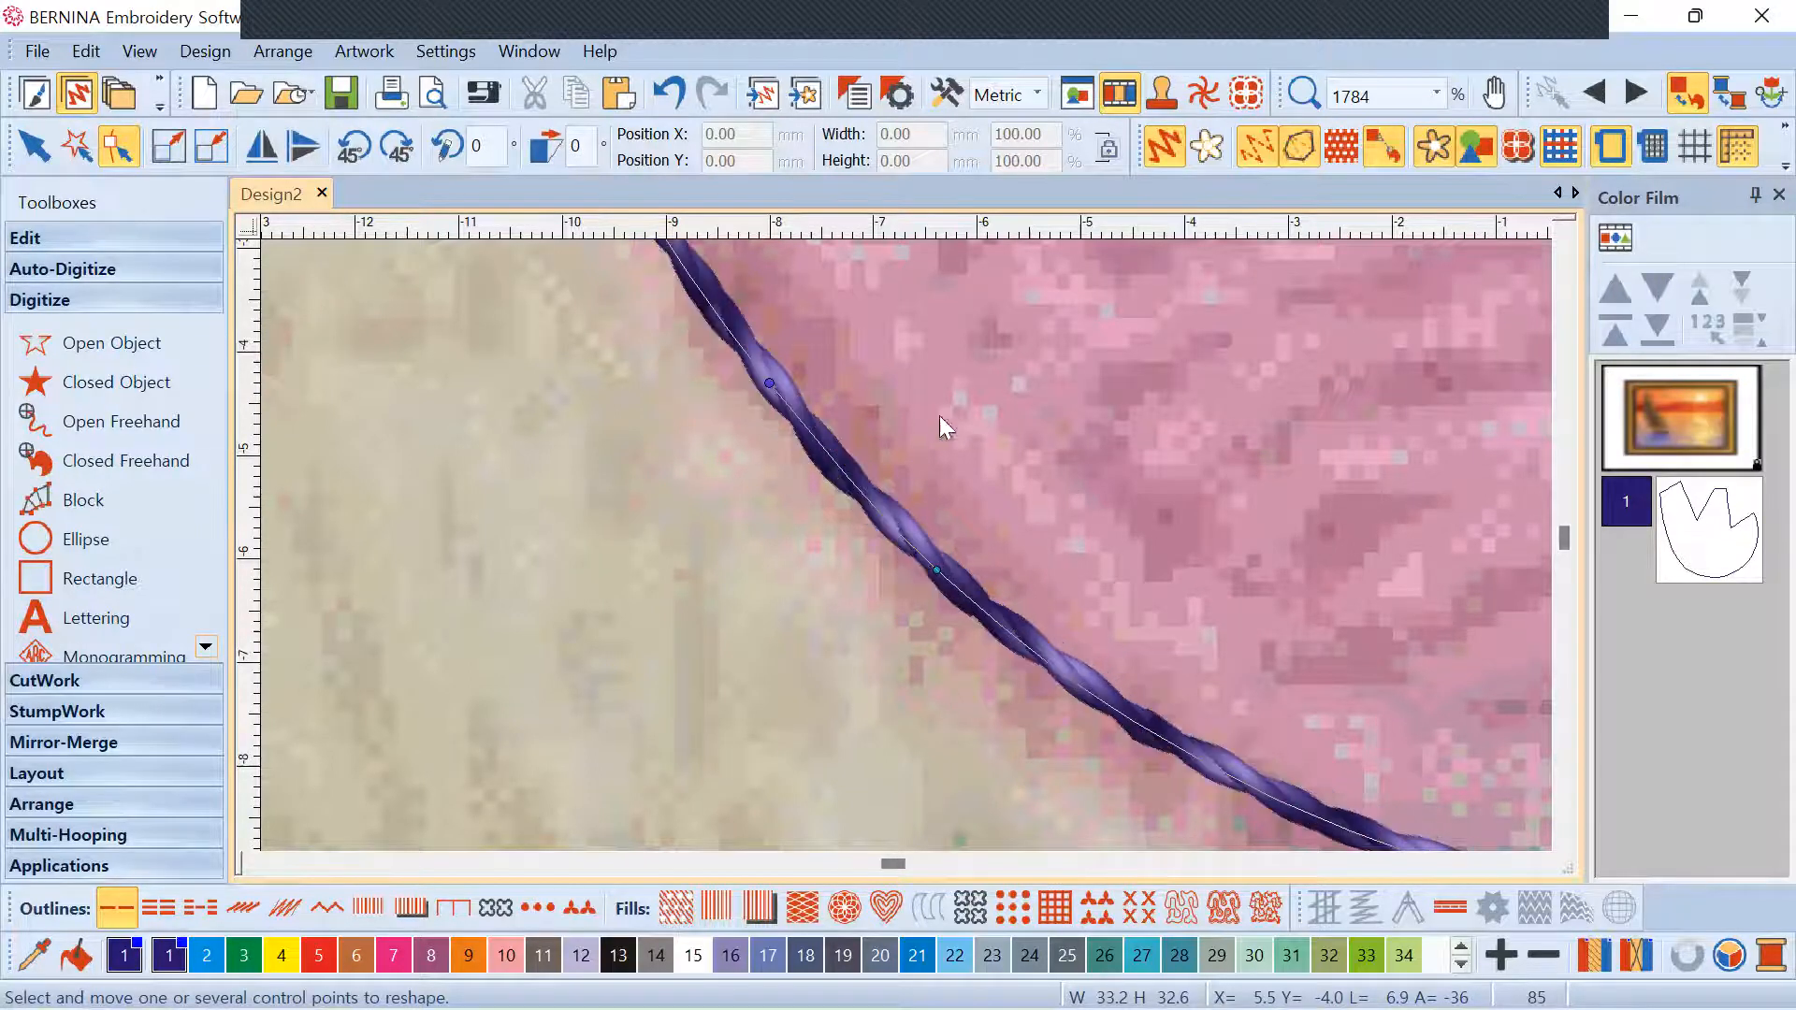
scroll(943, 561, "down", 4)
scroll(815, 477, "up", 2)
left_click_drag(818, 480, 818, 485)
Nudge the right-side outline point down and adjust the notch point
left_click_drag(1082, 334, 1082, 338)
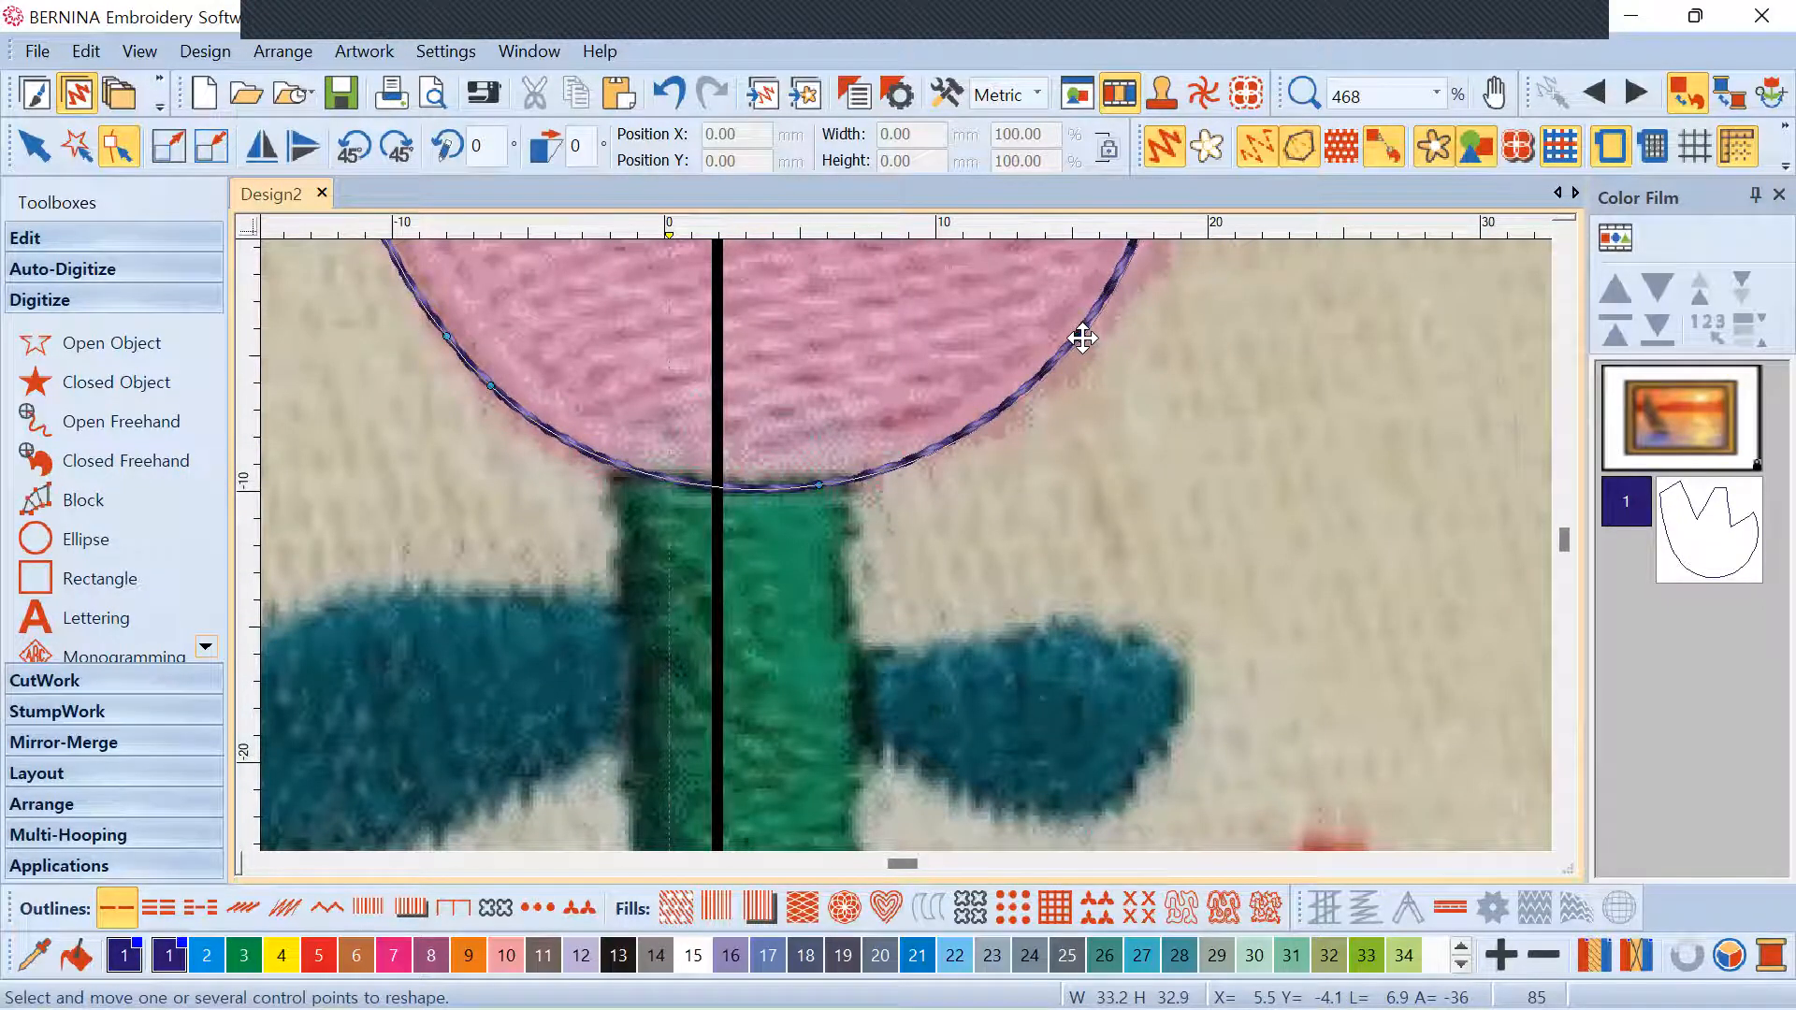
scroll(924, 524, "down", 5)
scroll(907, 530, "up", 2)
scroll(907, 535, "up", 1)
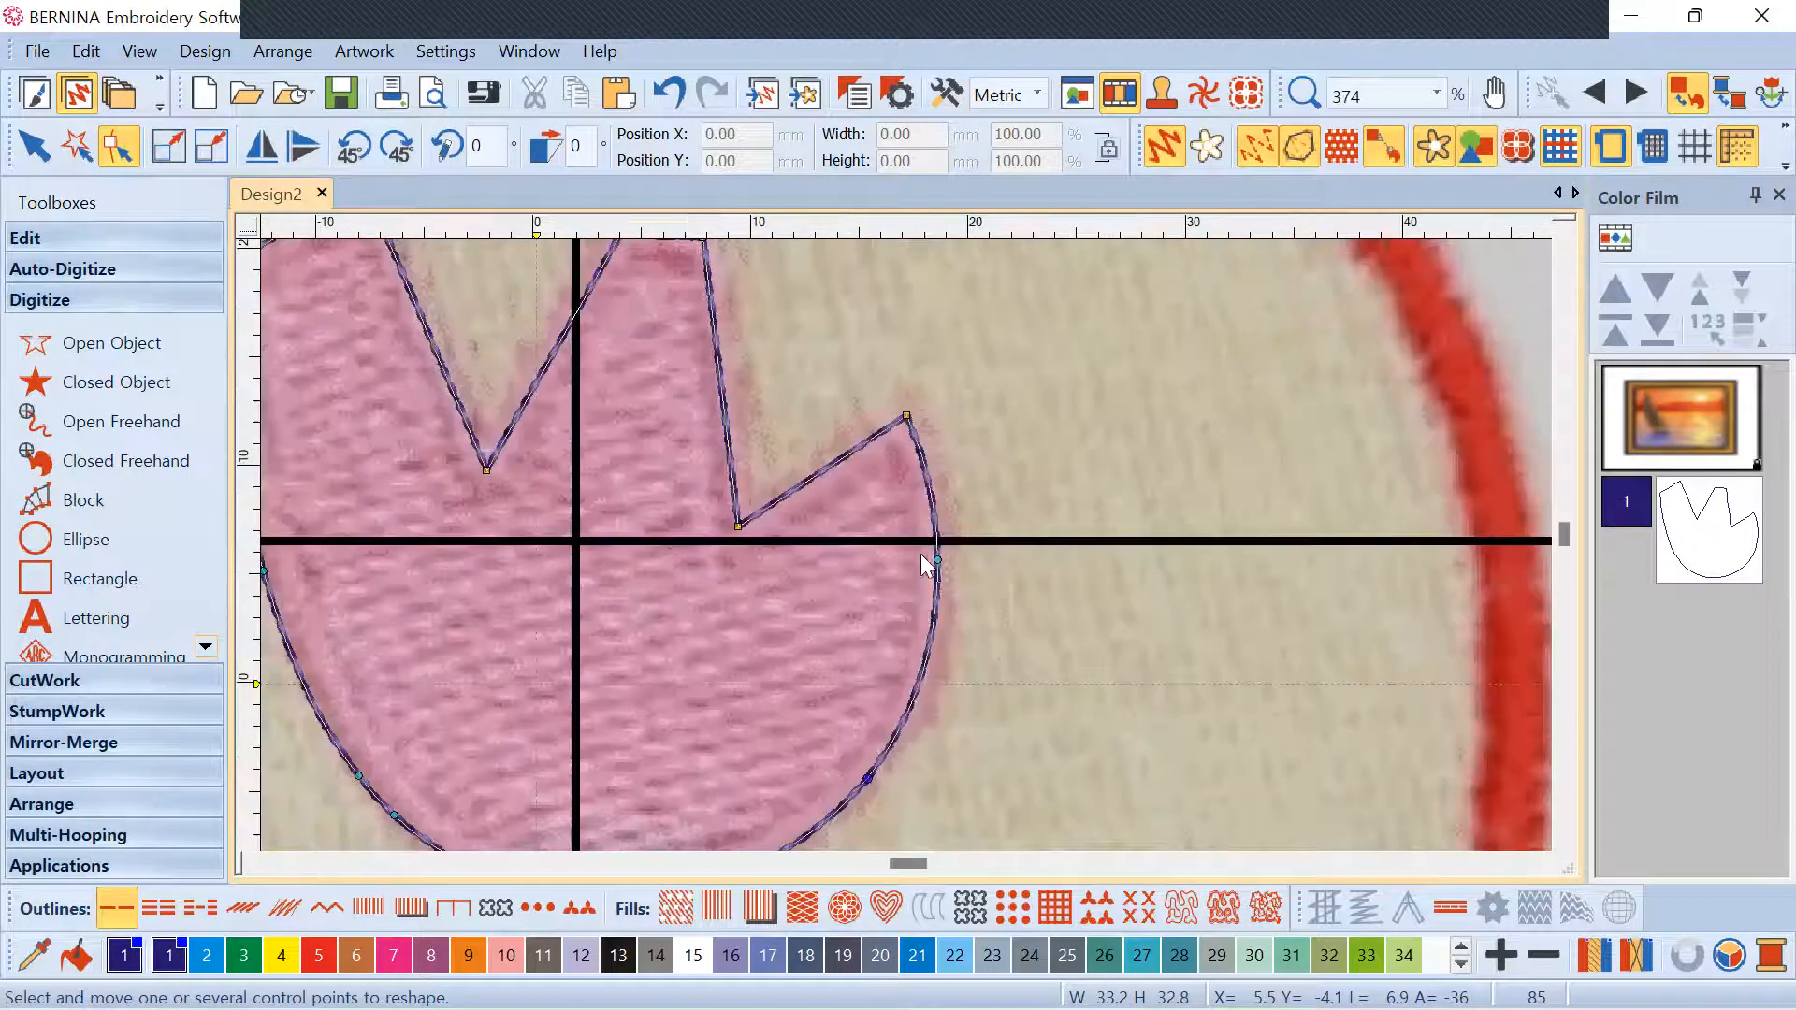
scroll(904, 543, "down", 2)
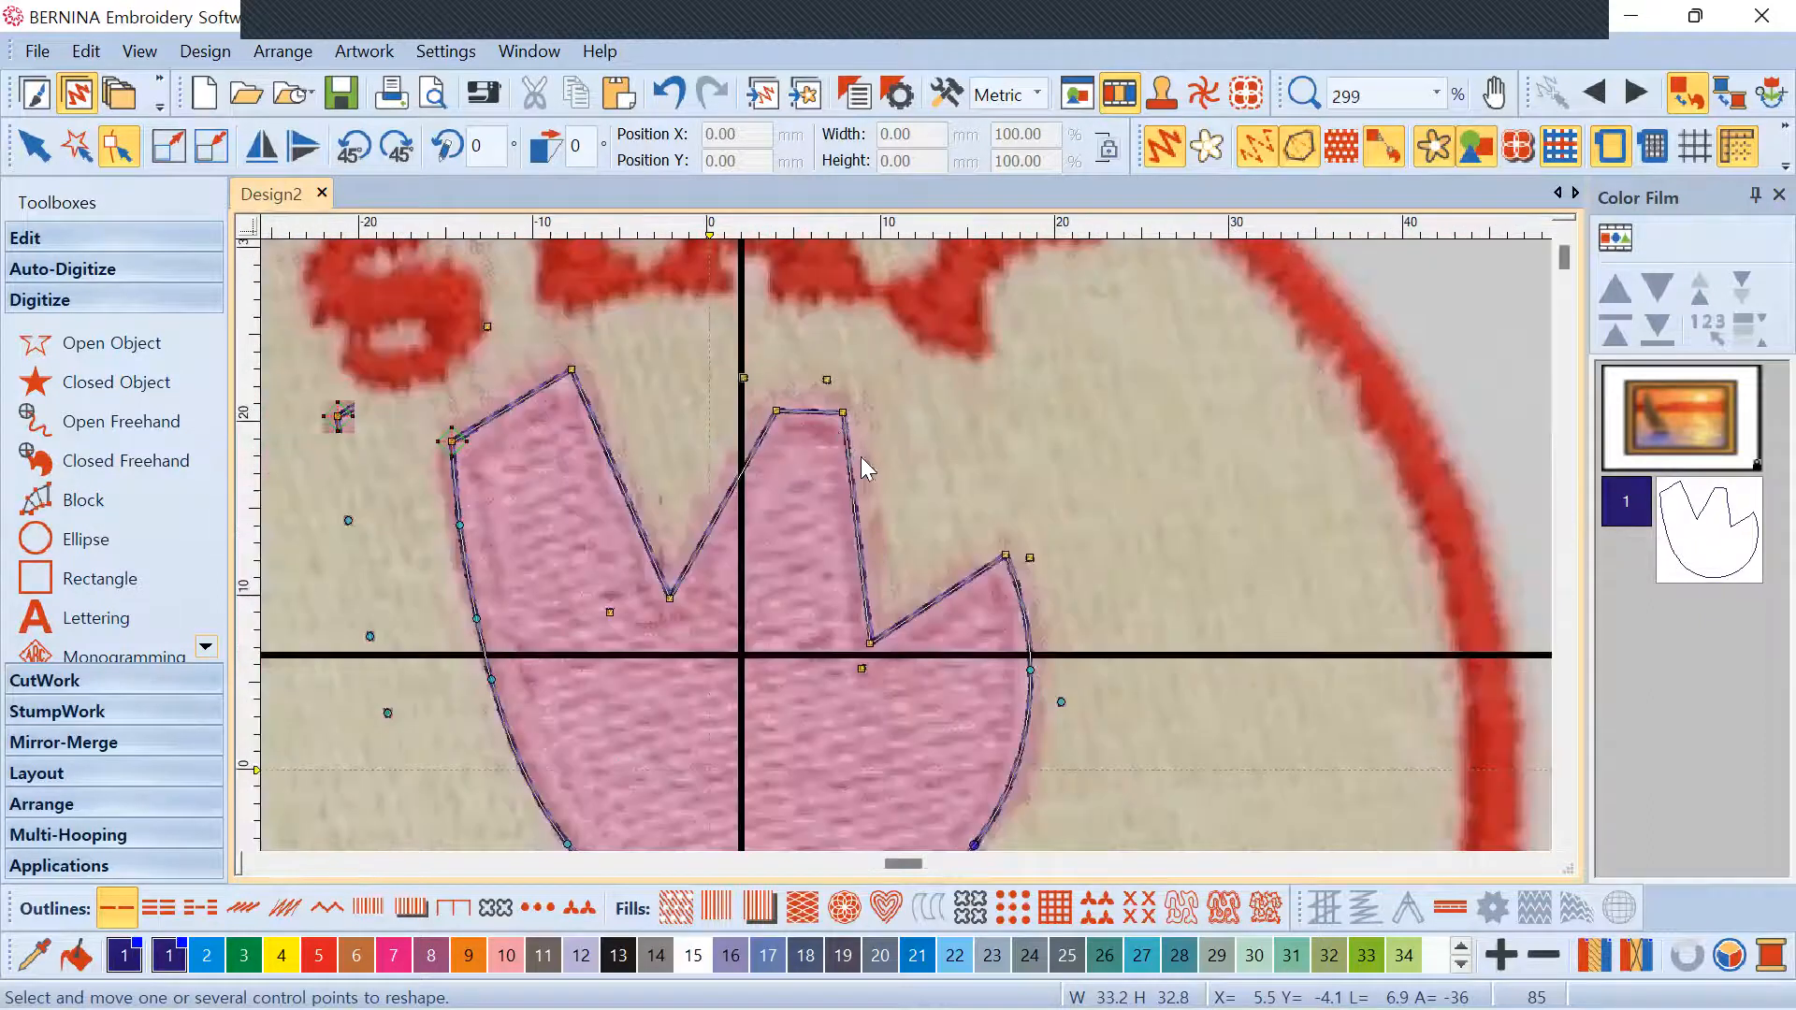
scroll(861, 462, "down", 3)
scroll(905, 537, "up", 1)
scroll(626, 374, "up", 2)
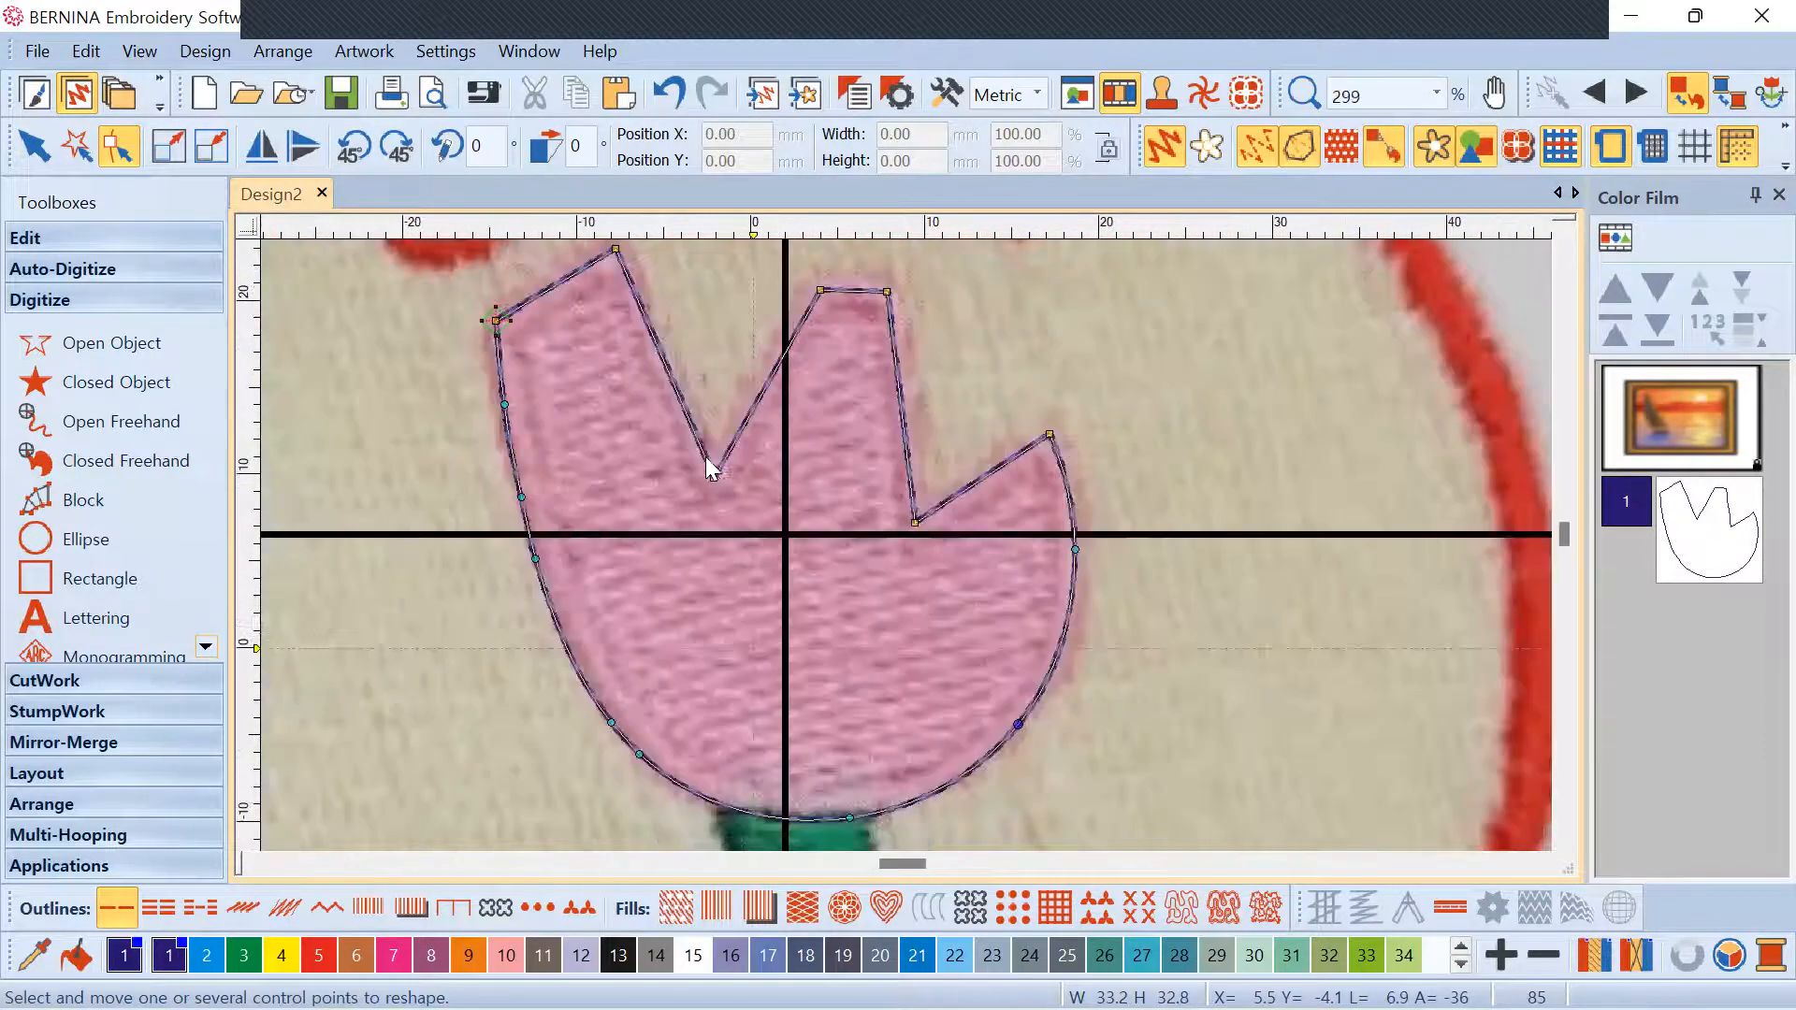
mouse_move(715, 476)
left_mouse_down()
mouse_move(715, 385)
mouse_move(712, 476)
left_mouse_up()
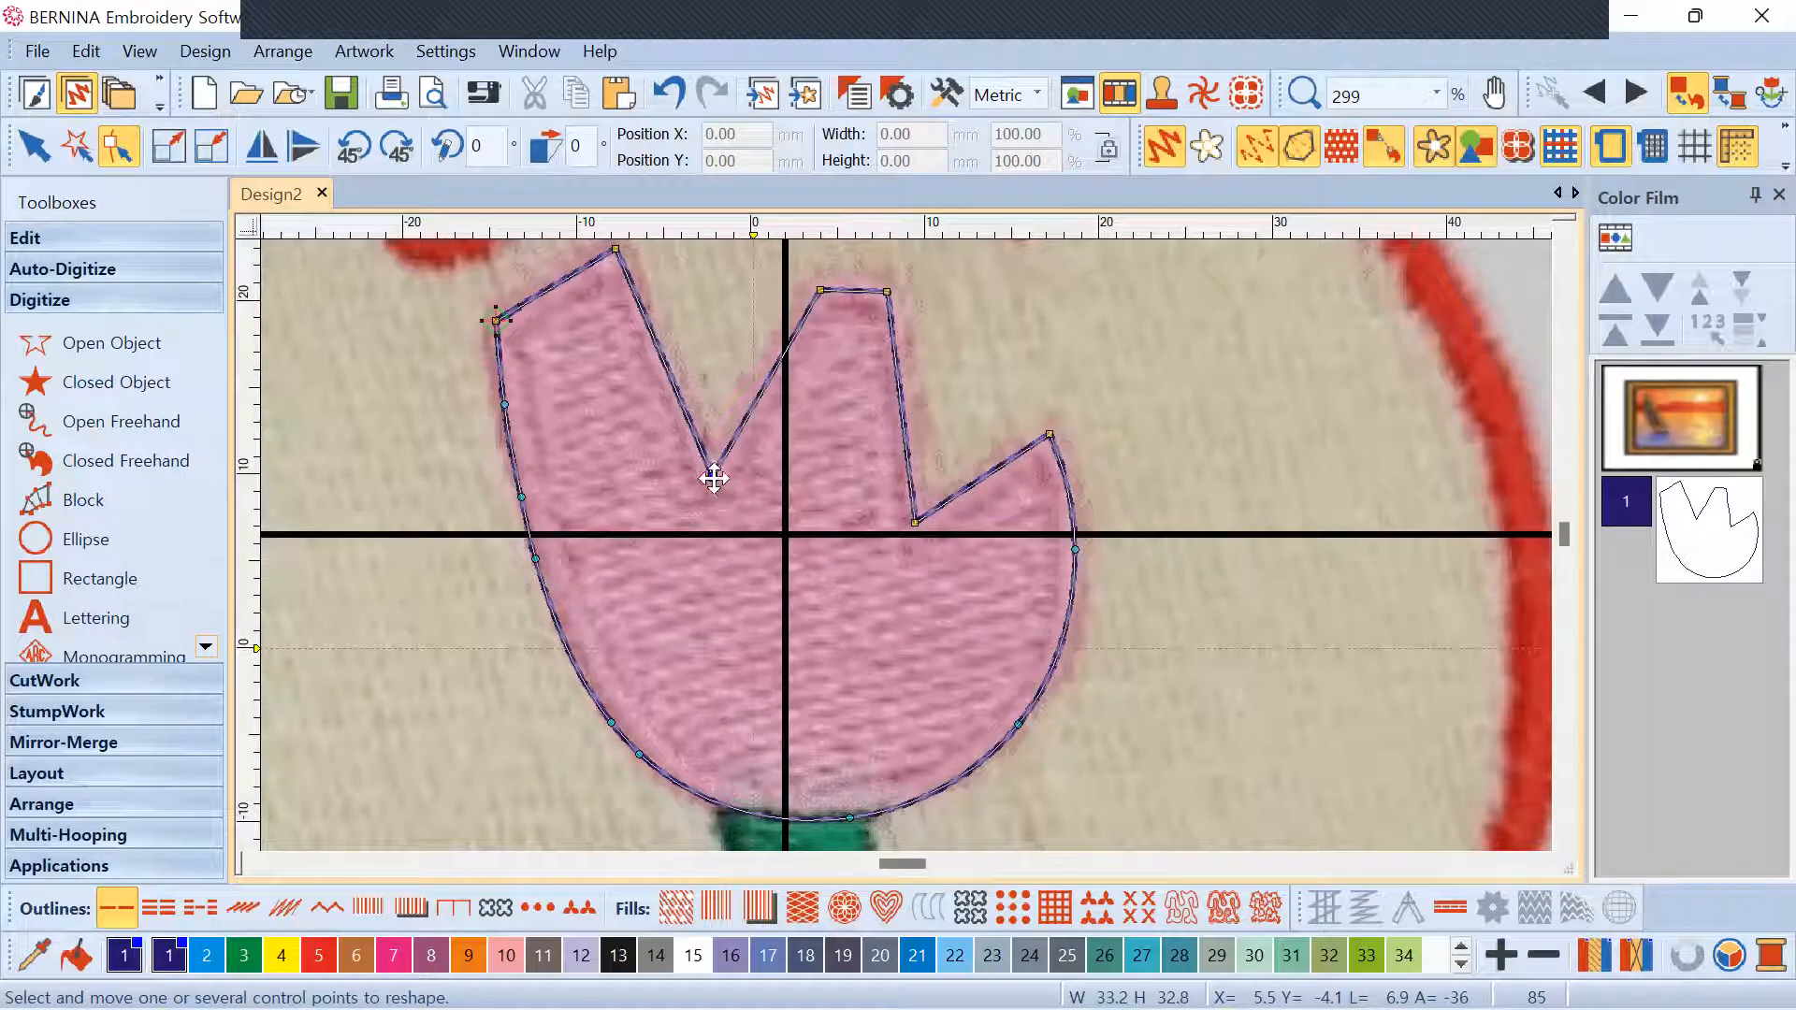
Delete the notch point and pull the top edge down to re-form the notch between petals
left_click_drag(677, 449, 752, 507)
key("Delete")
scroll(819, 483, "down", 1)
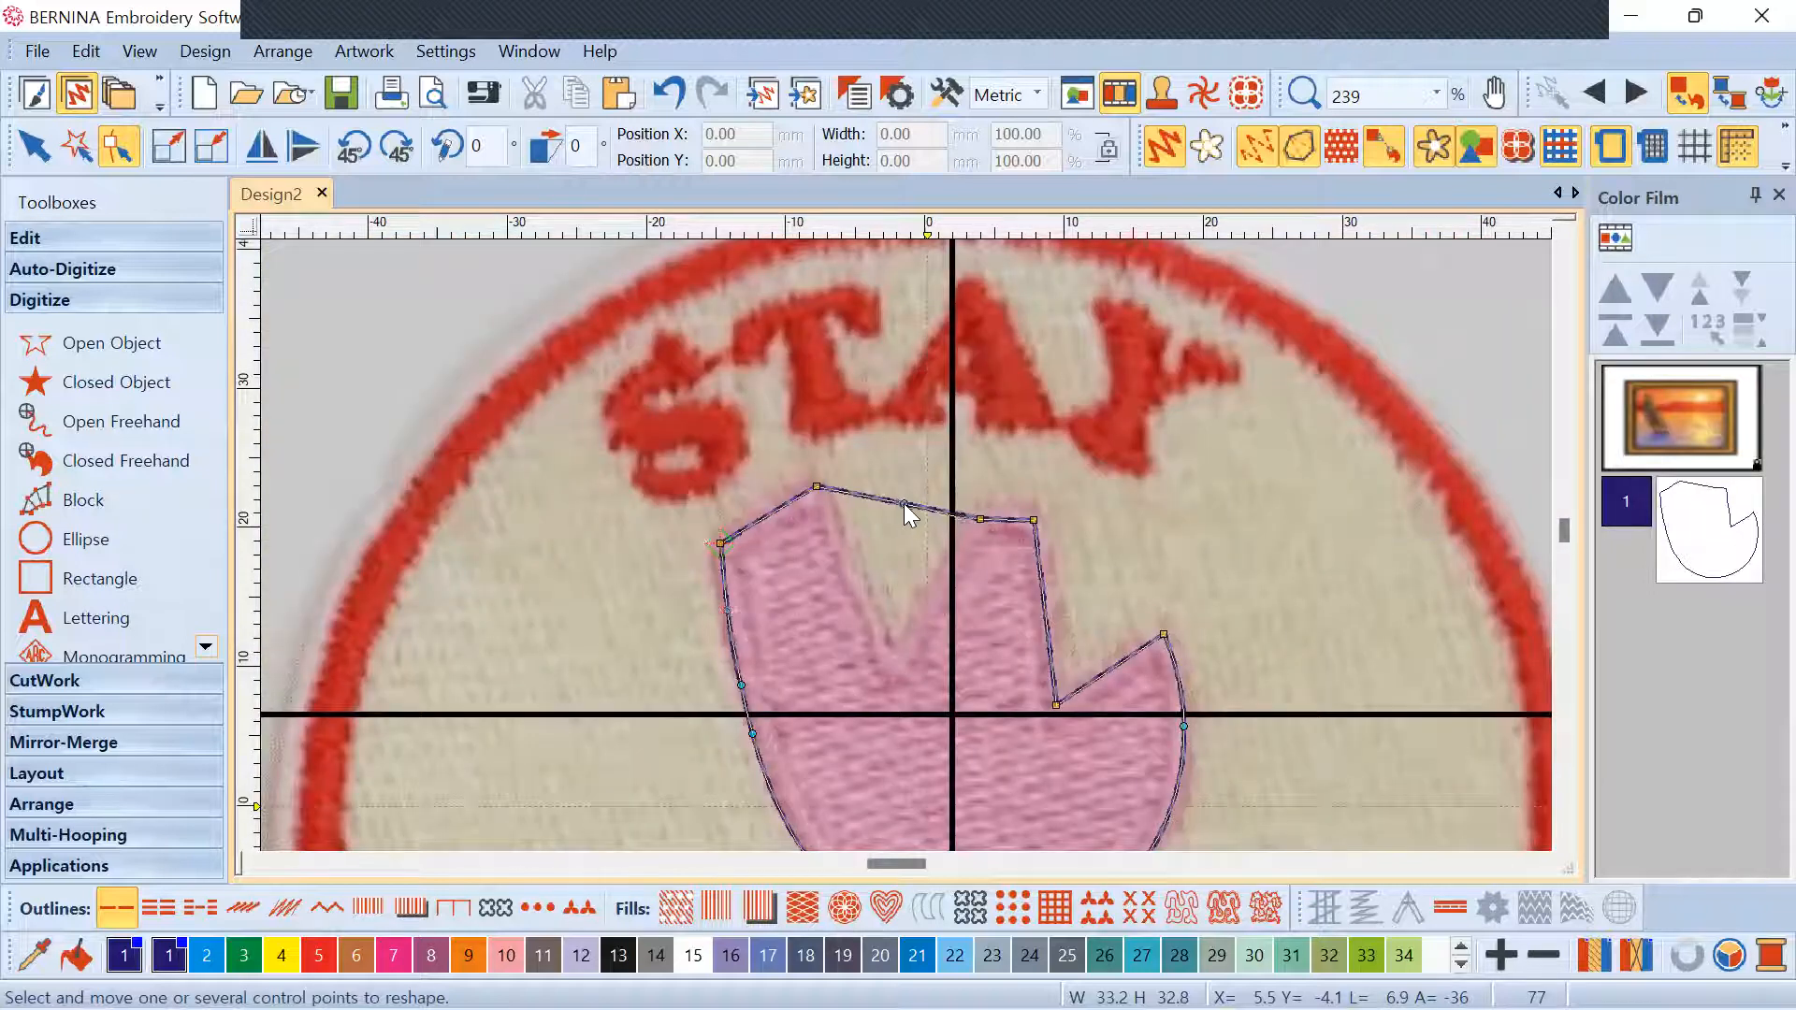
left_click_drag(905, 505, 900, 622)
left_click(668, 93)
key("Delete")
left_click_drag(907, 503, 888, 662)
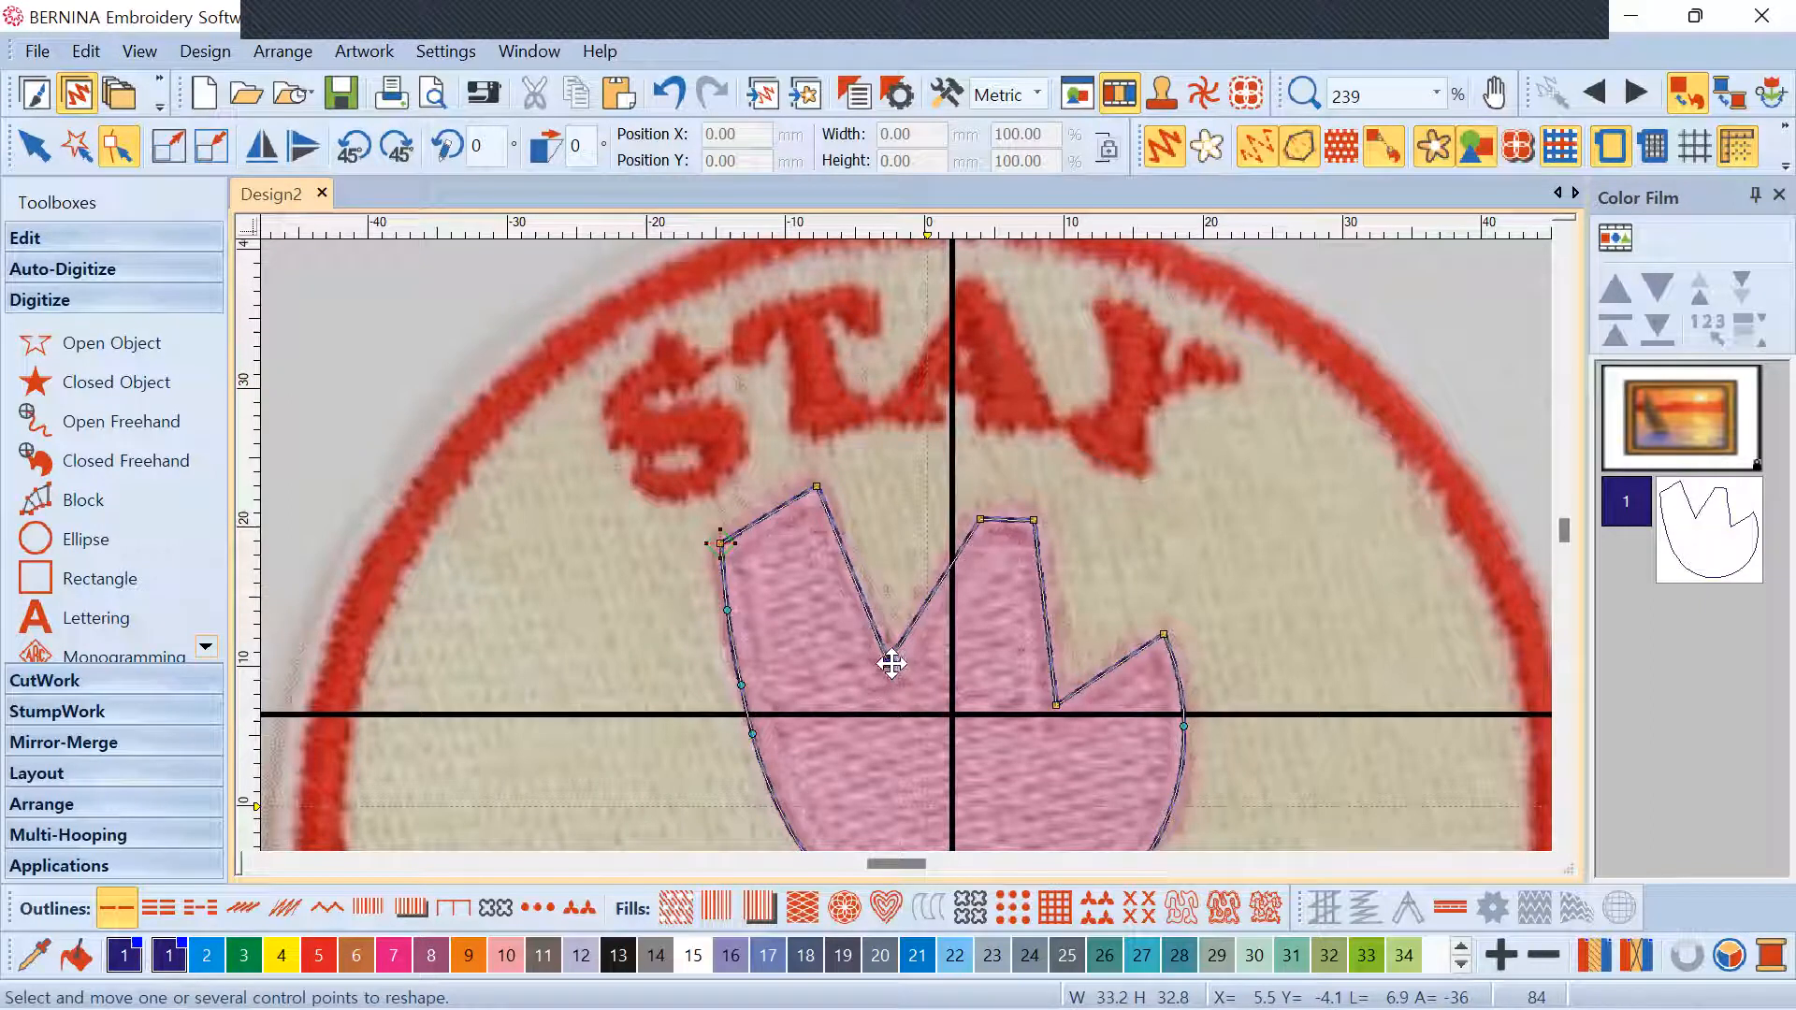
Select the right-edge control point of the tulip outline
scroll(896, 544, "down", 3)
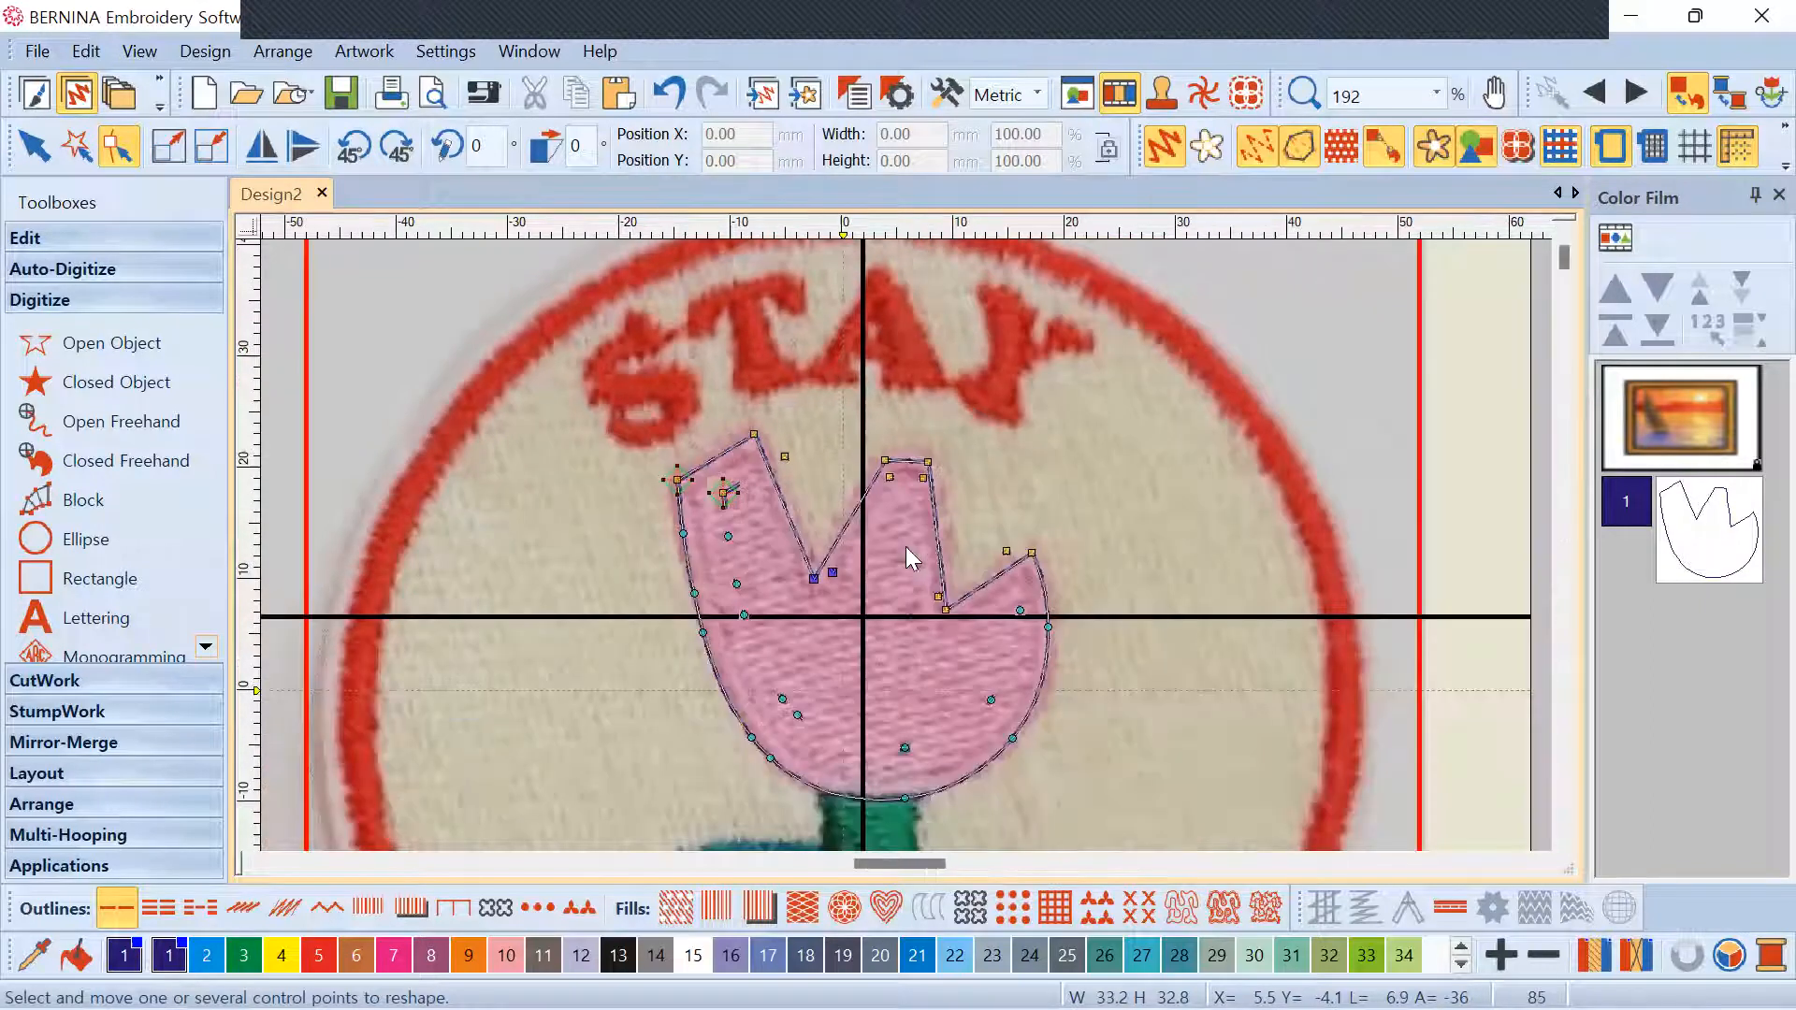
scroll(924, 440, "up", 2)
scroll(781, 400, "up", 1)
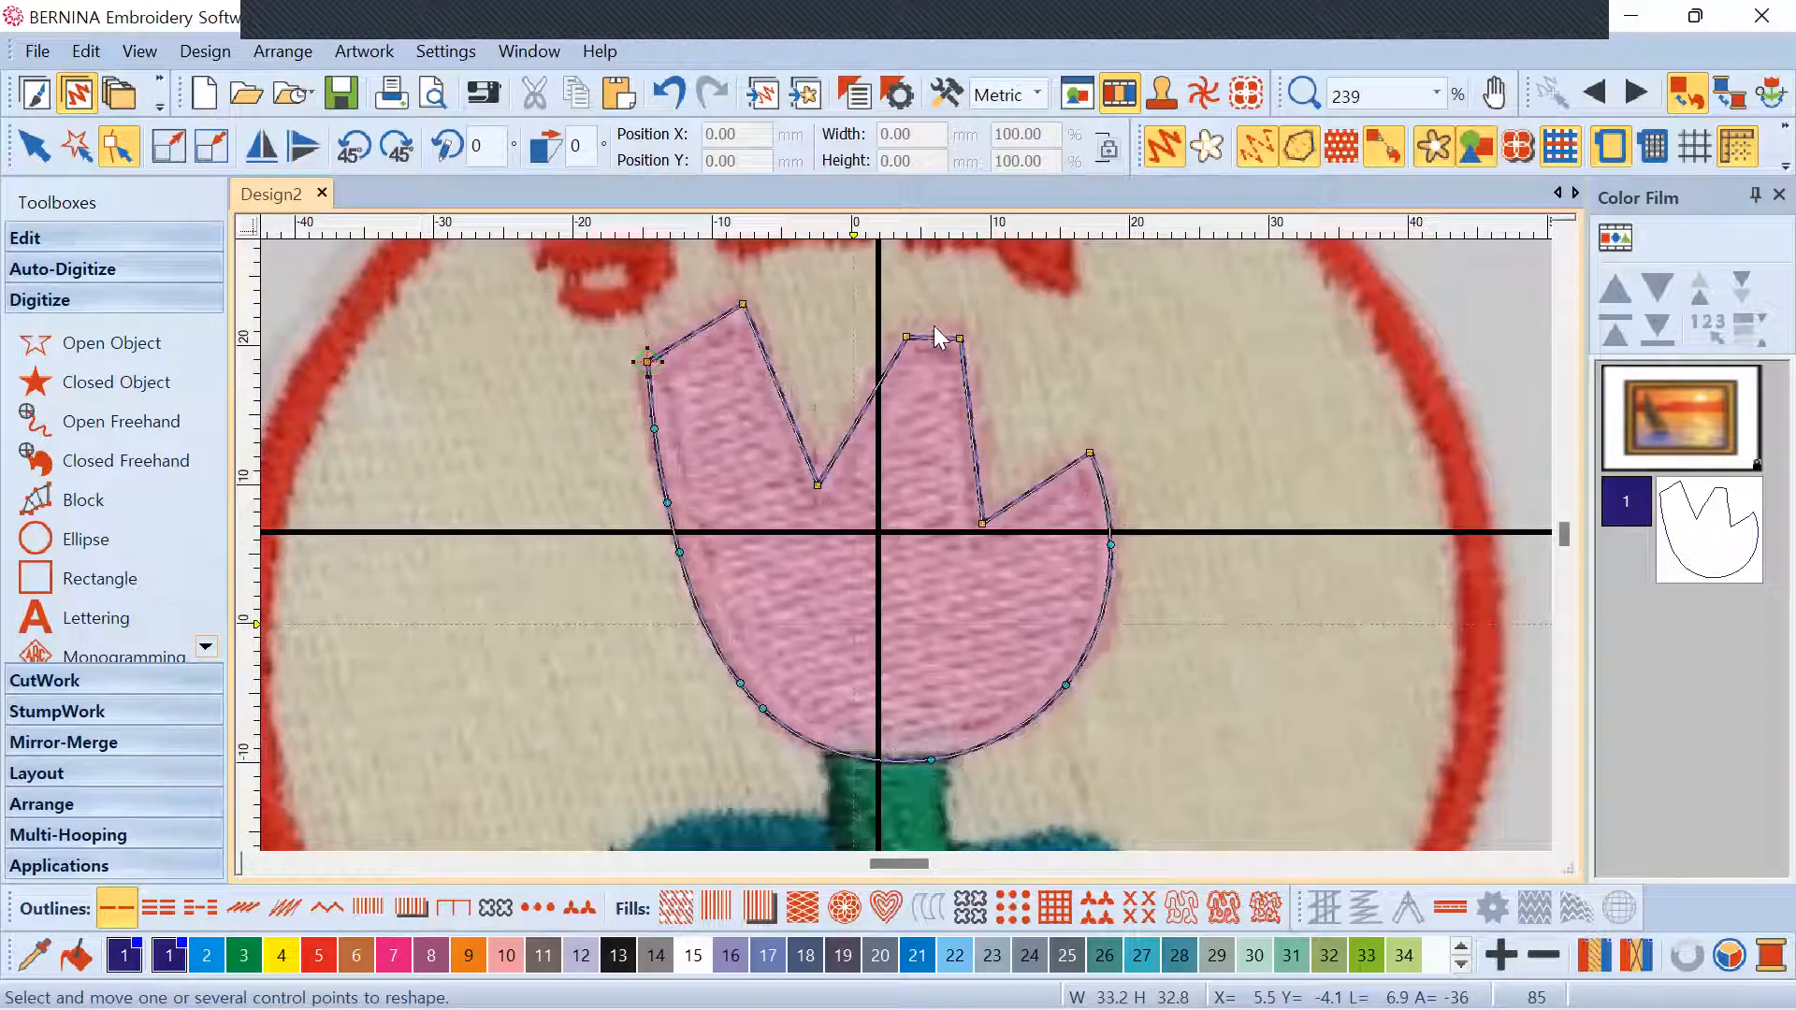
left_click(1108, 548)
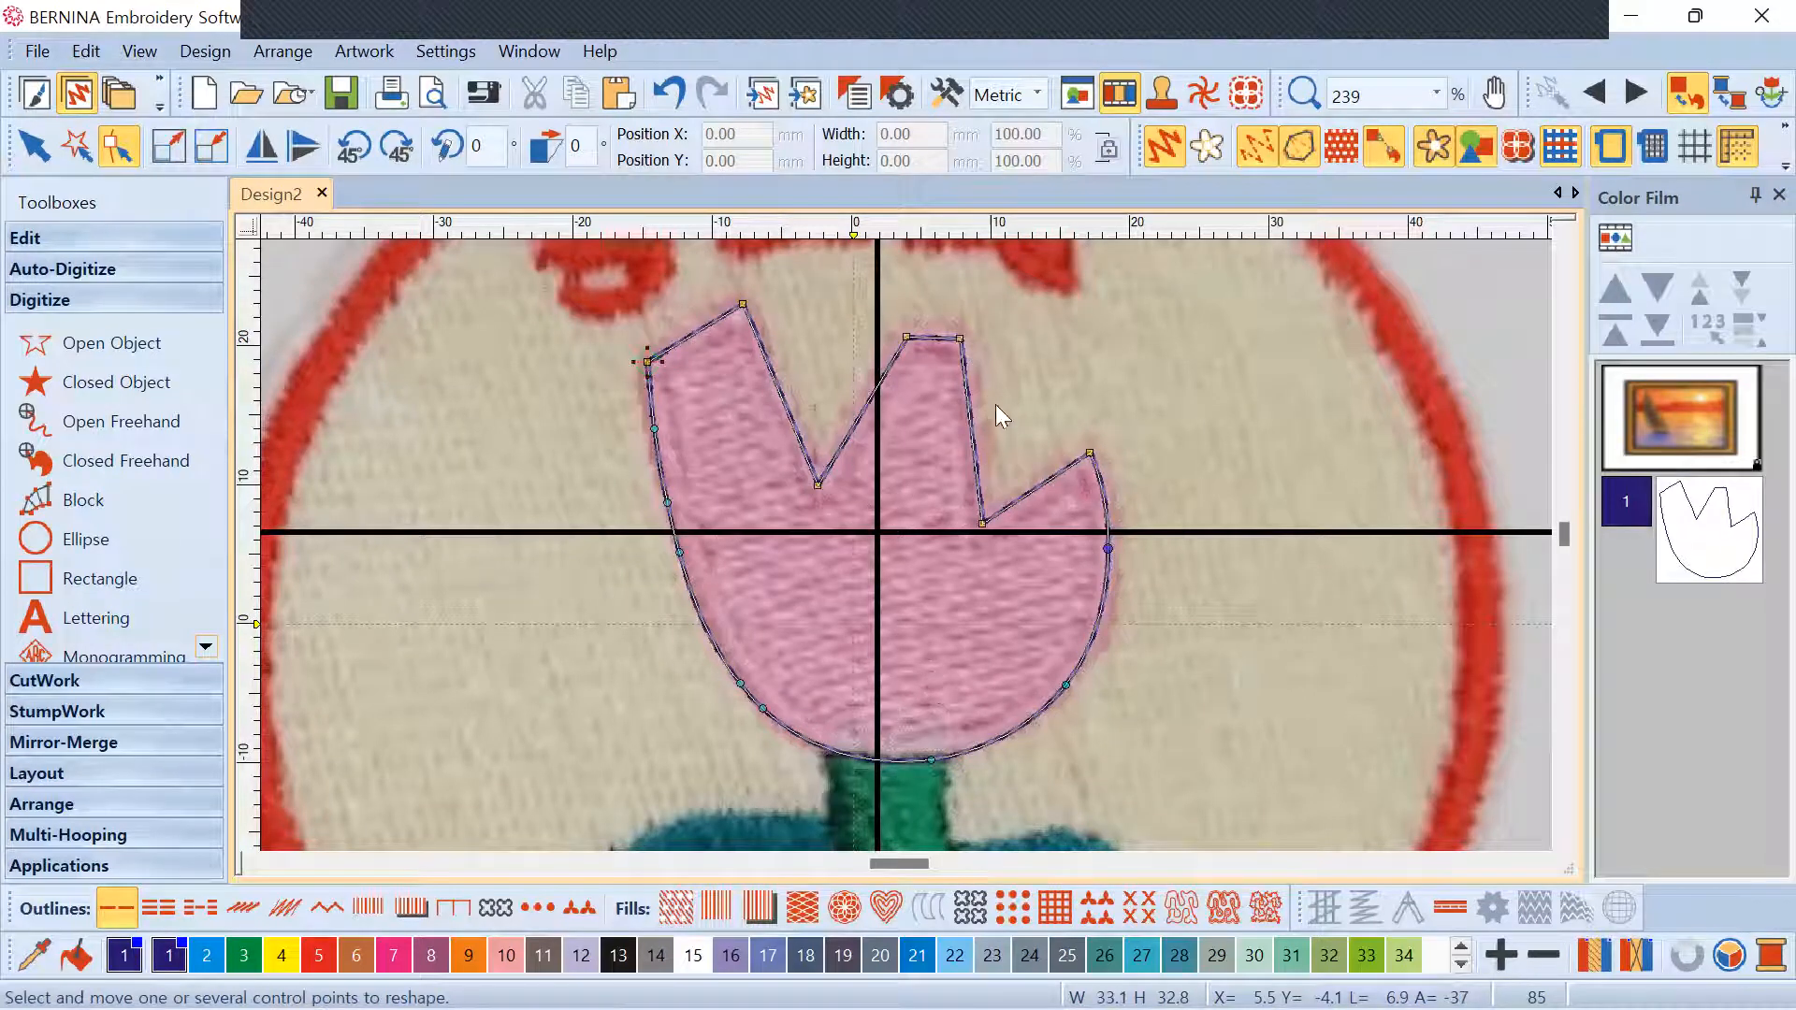
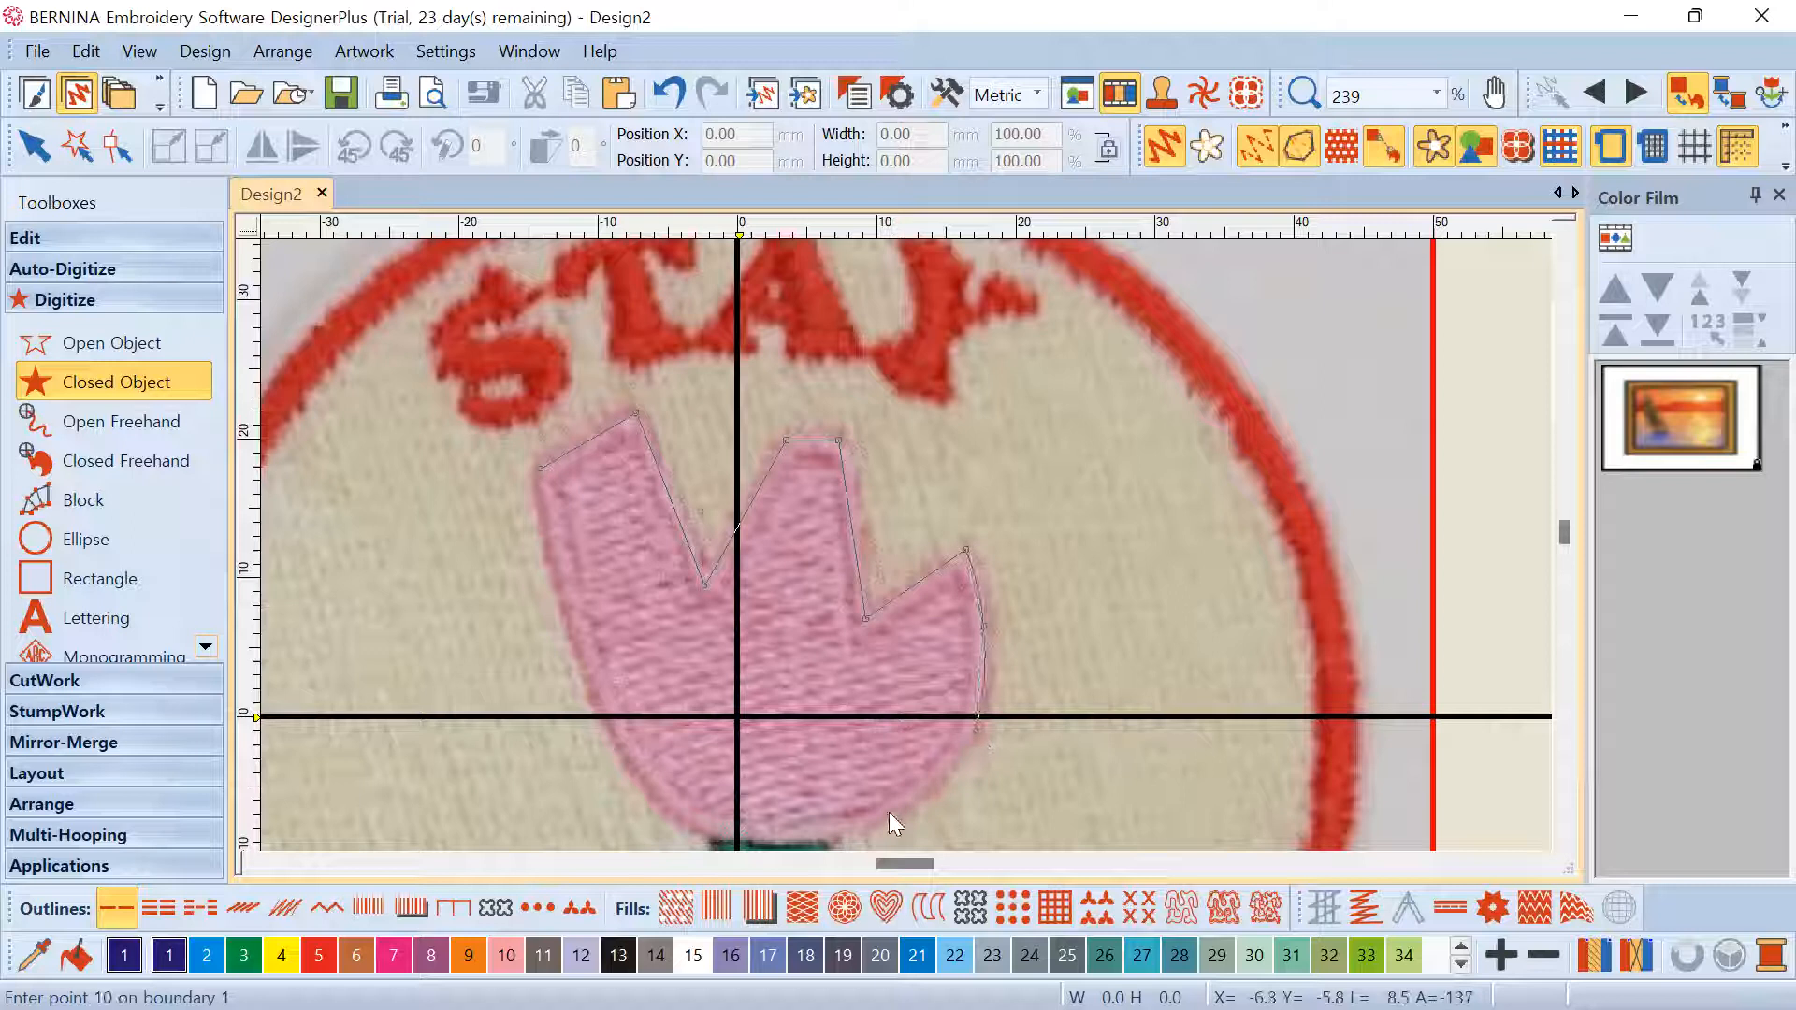
Trace the last points up the petal's left edge and close the 32.1 × 30.8 mm tulip-head outline
left_click(775, 702)
left_click(665, 647)
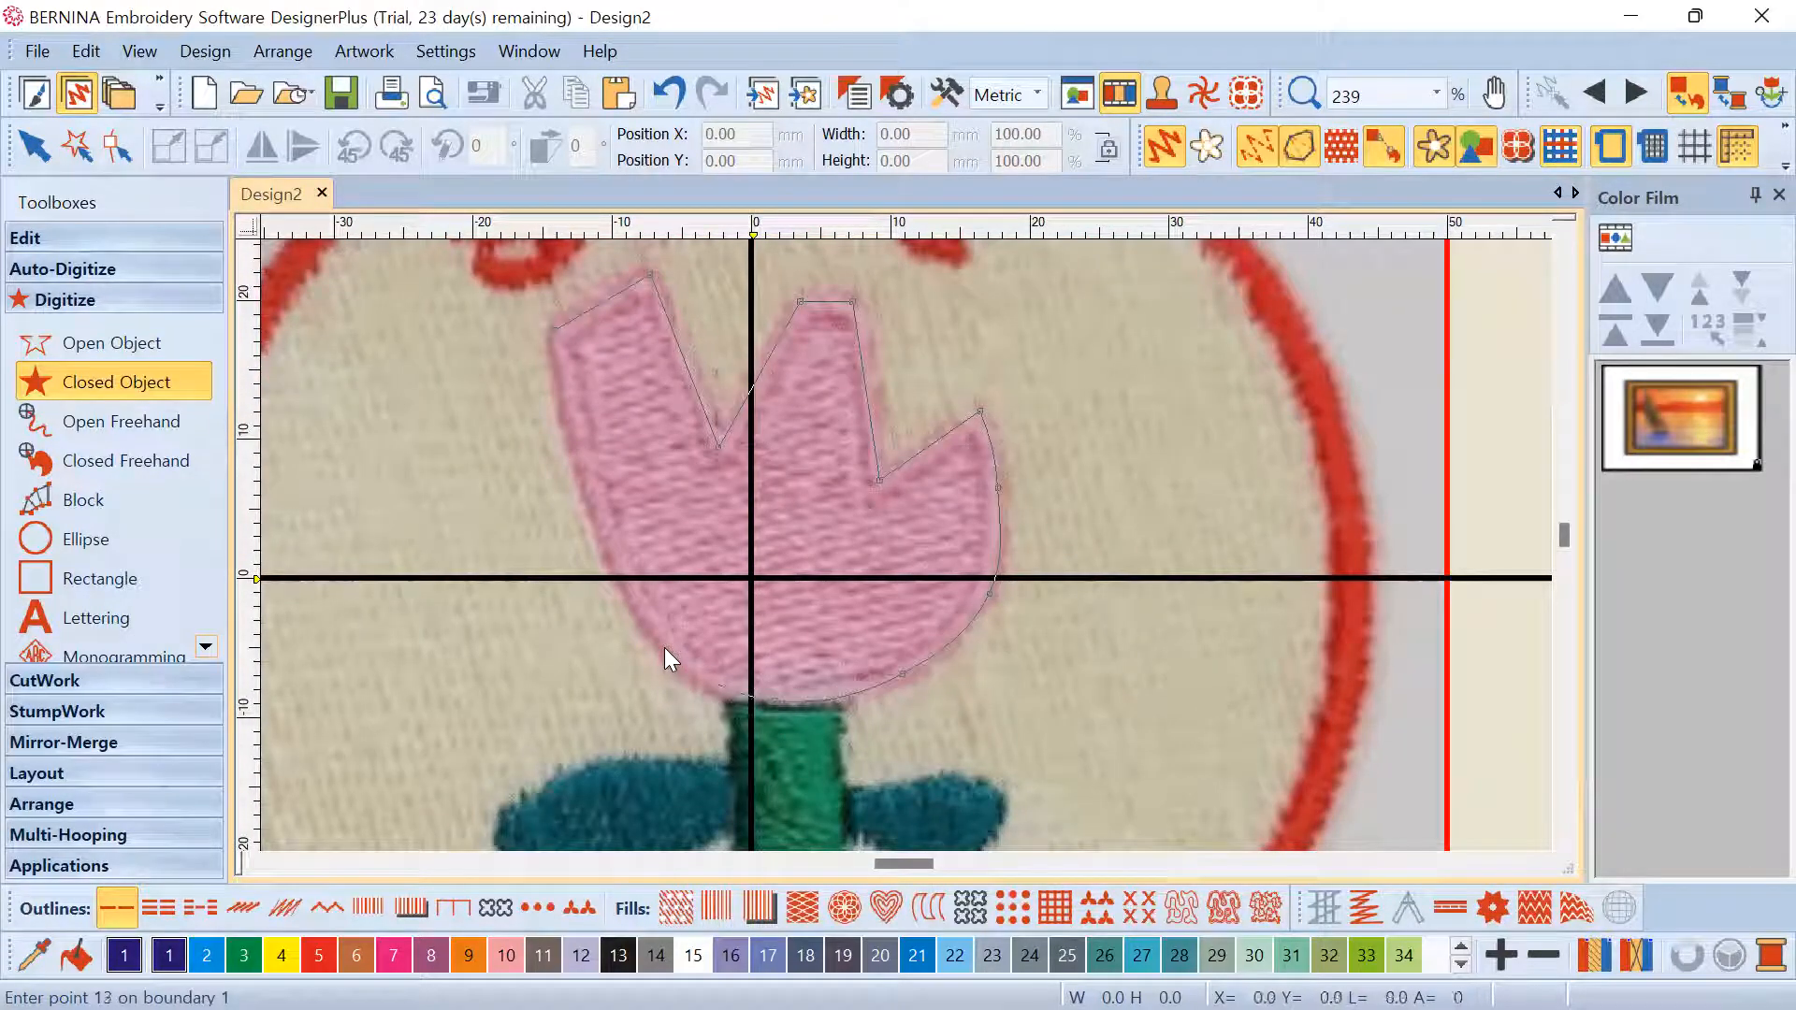
left_click(607, 541)
left_click(572, 439)
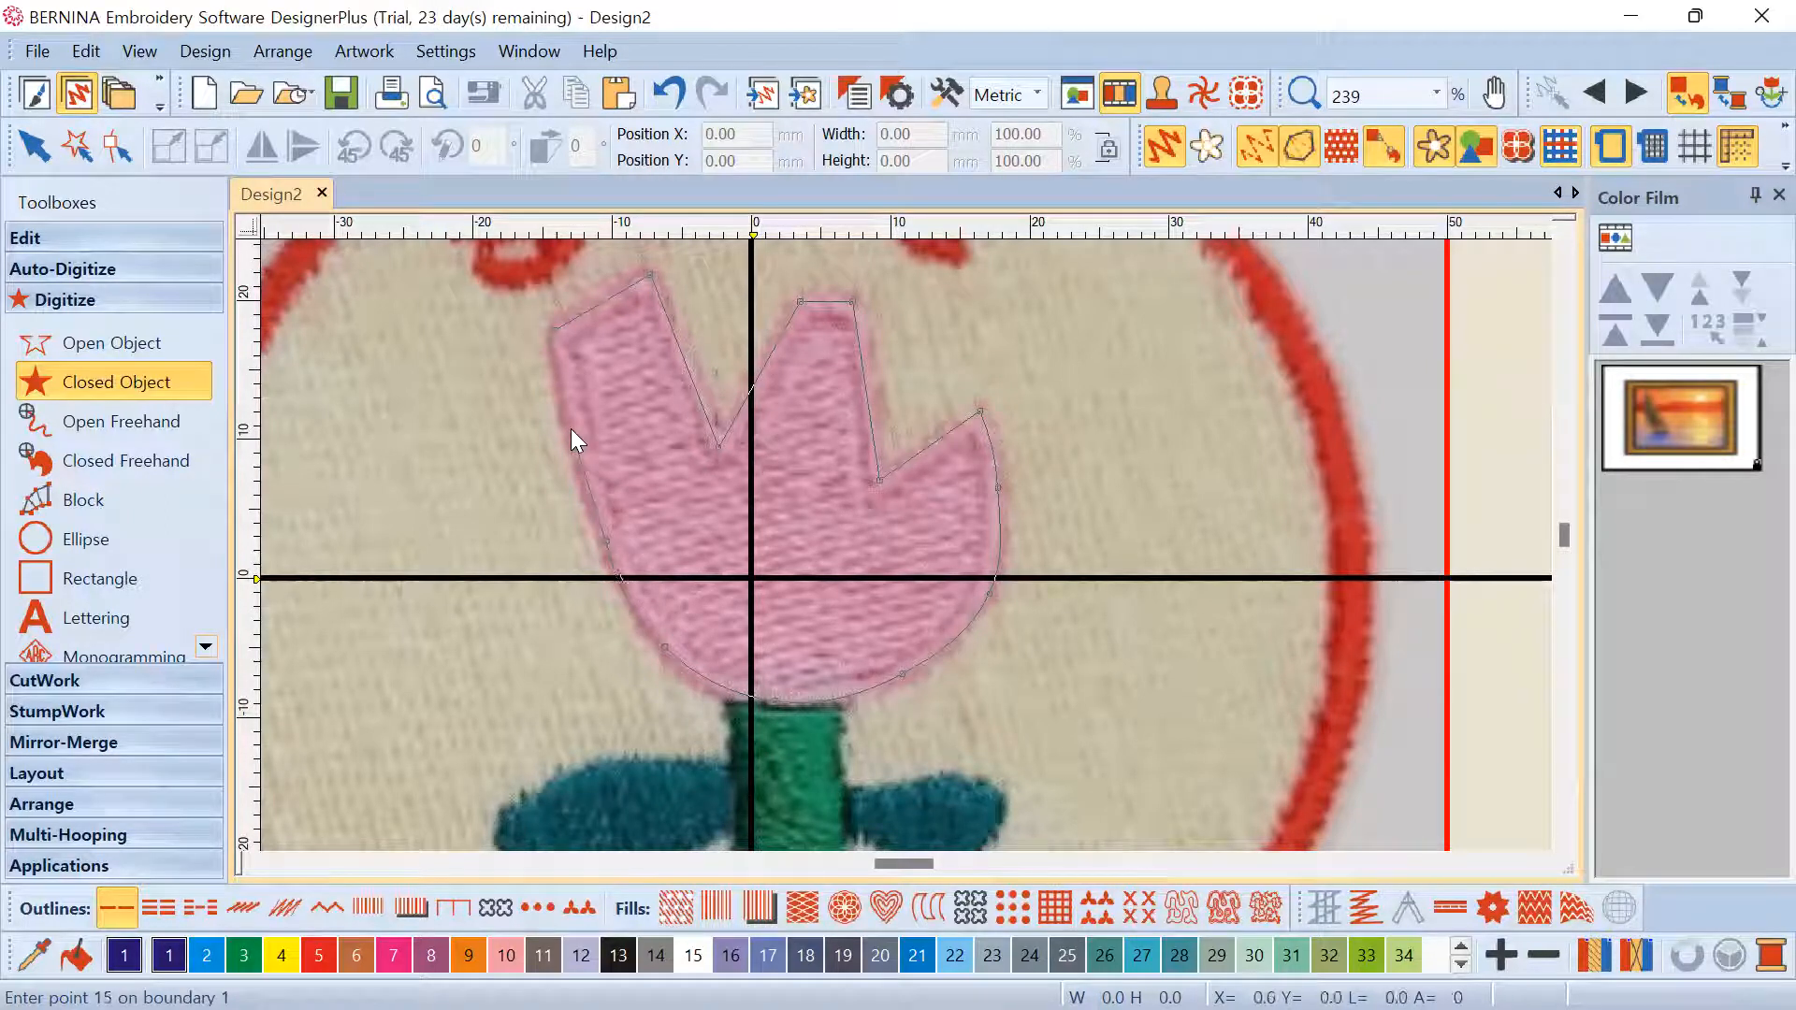
left_click(554, 329)
key("Return")
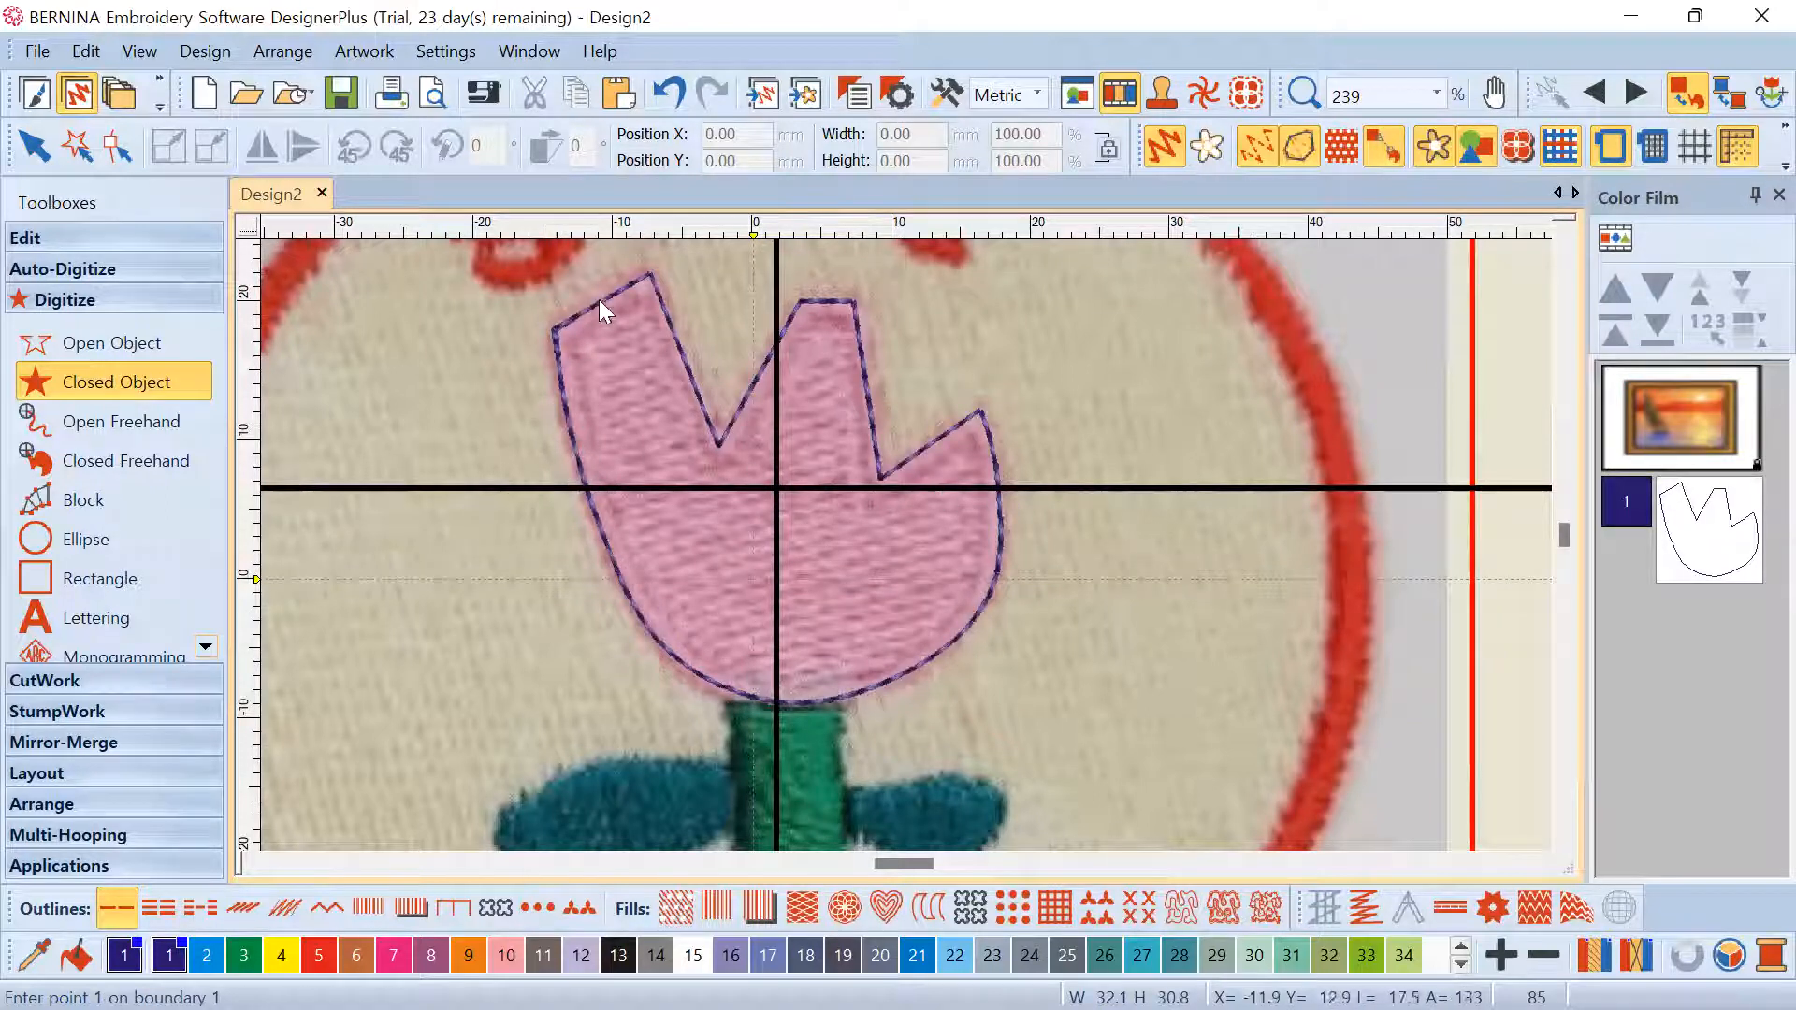
left_click(33, 145)
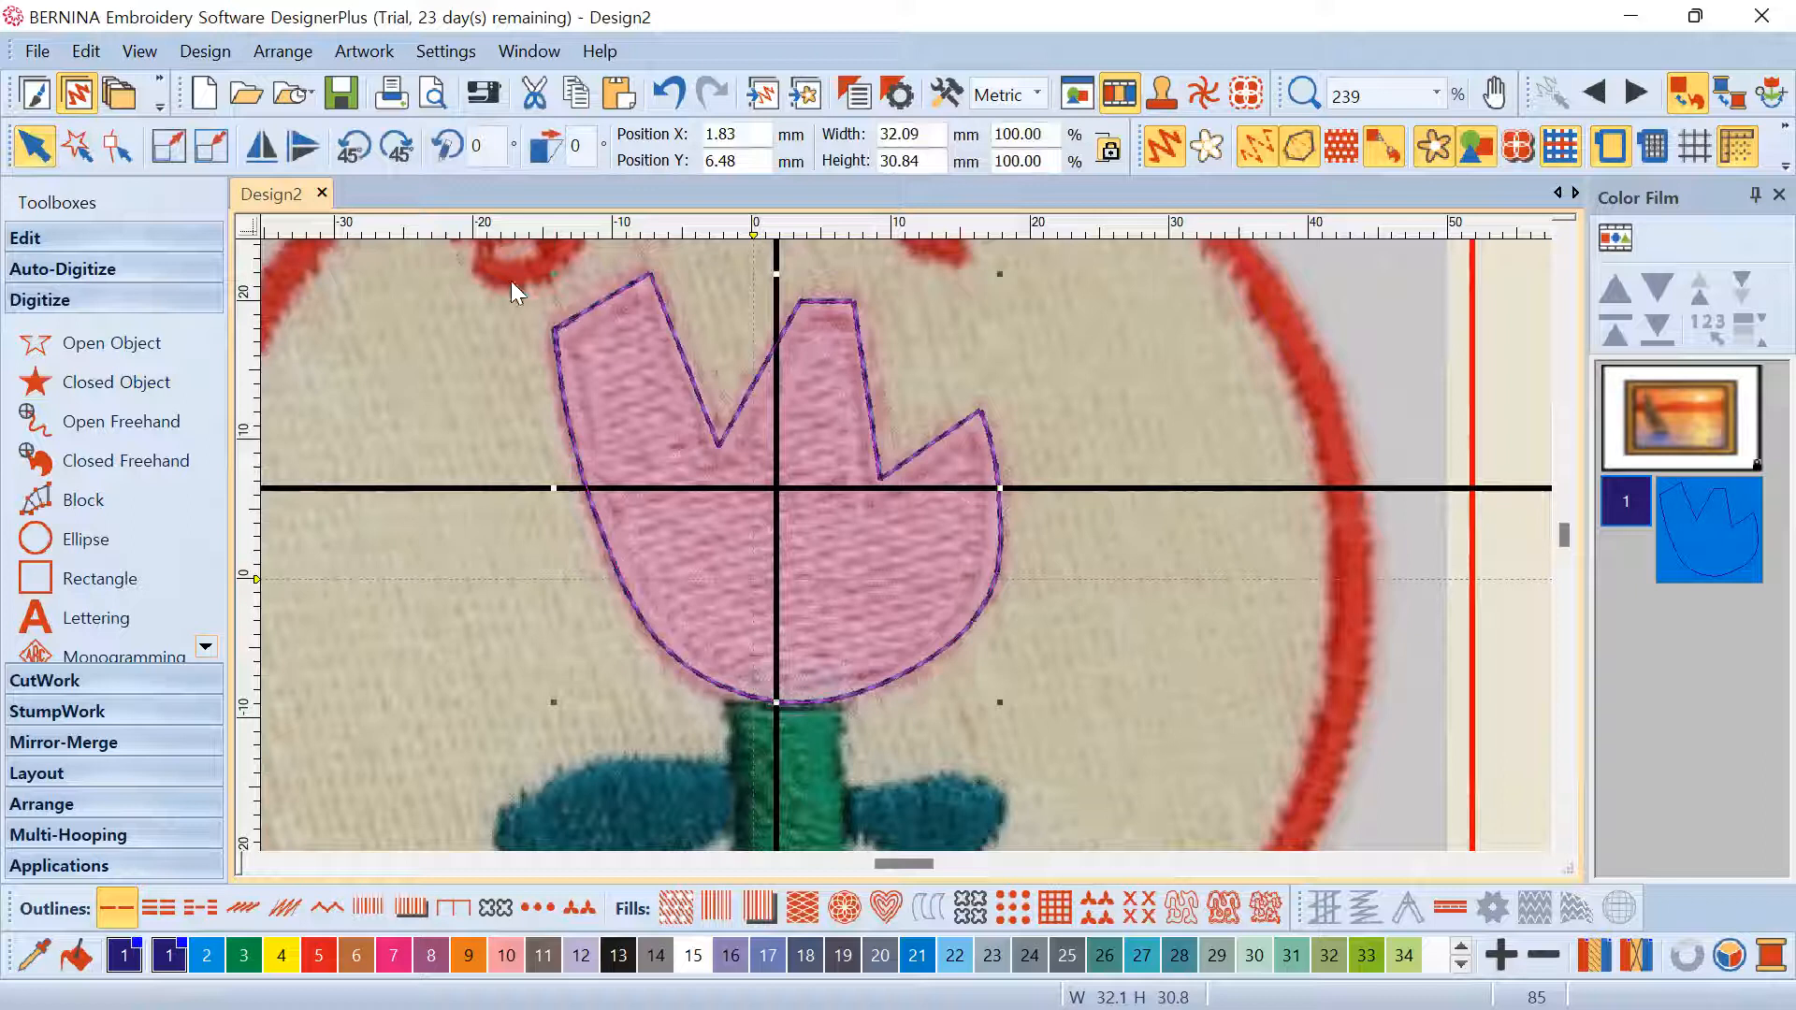
Select the tulip-head object in the Color Film and show its control points with Reshape
left_click(1688, 528)
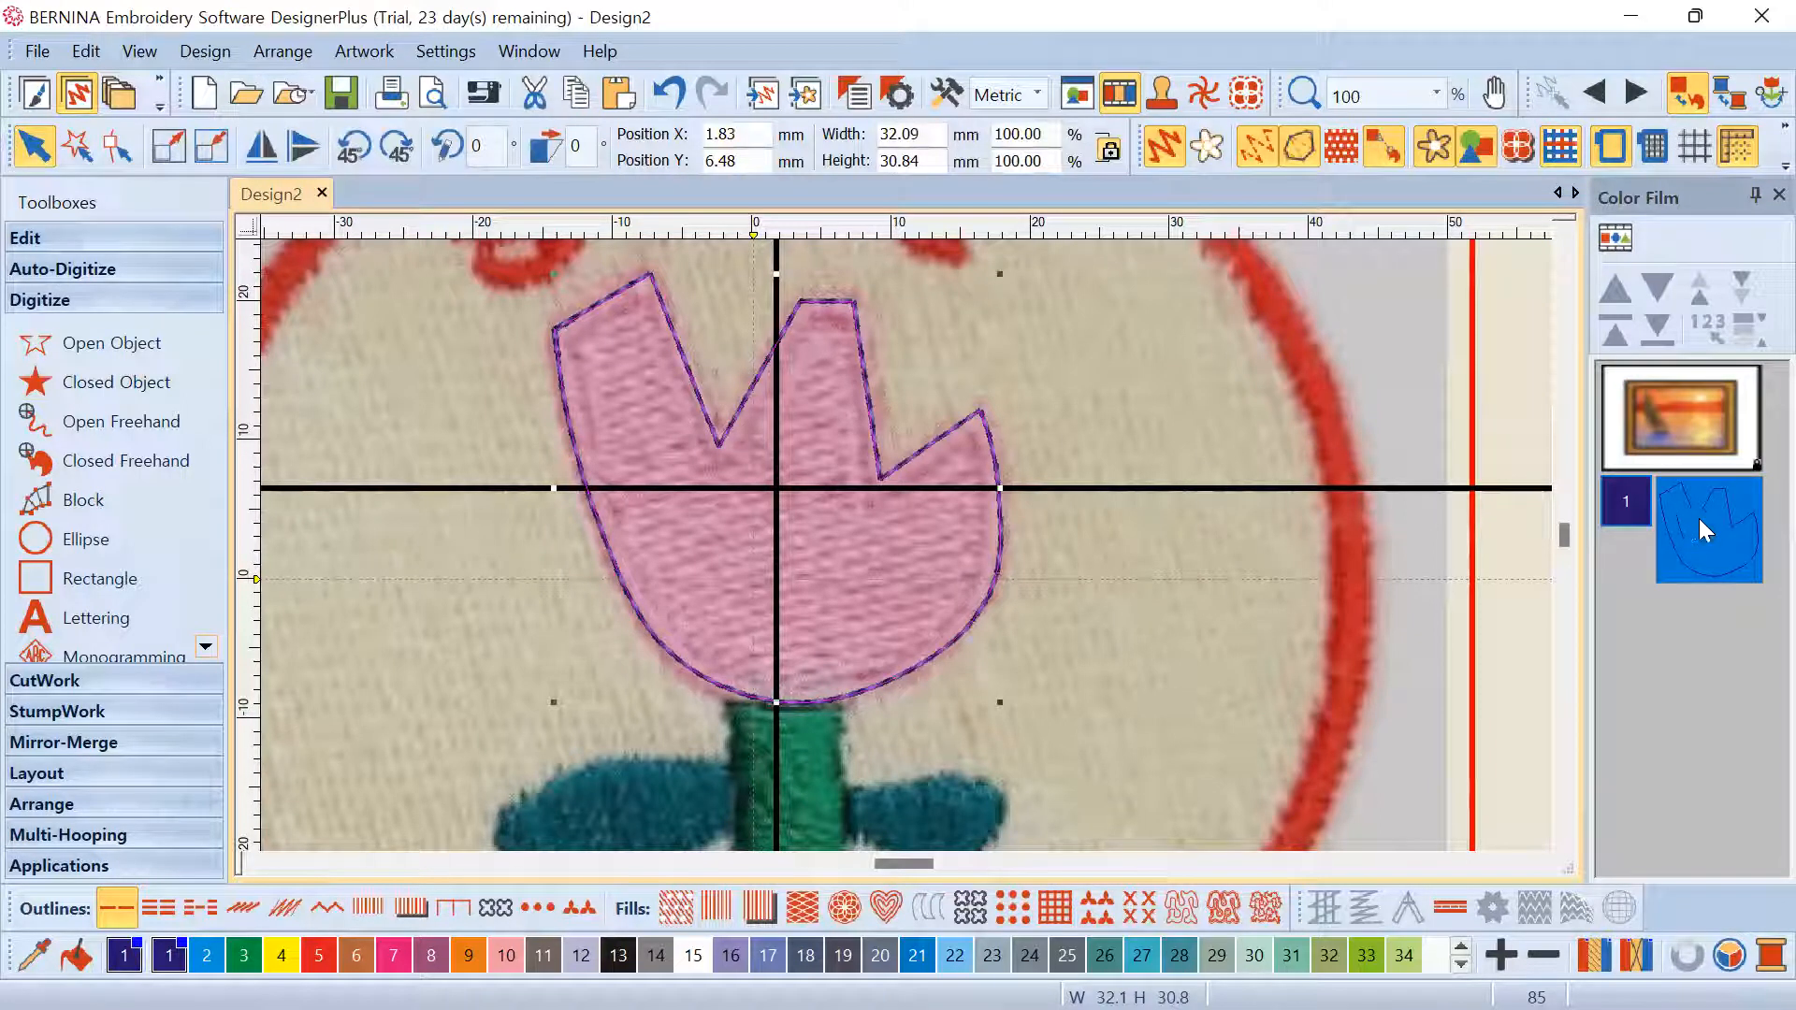
left_click(115, 148)
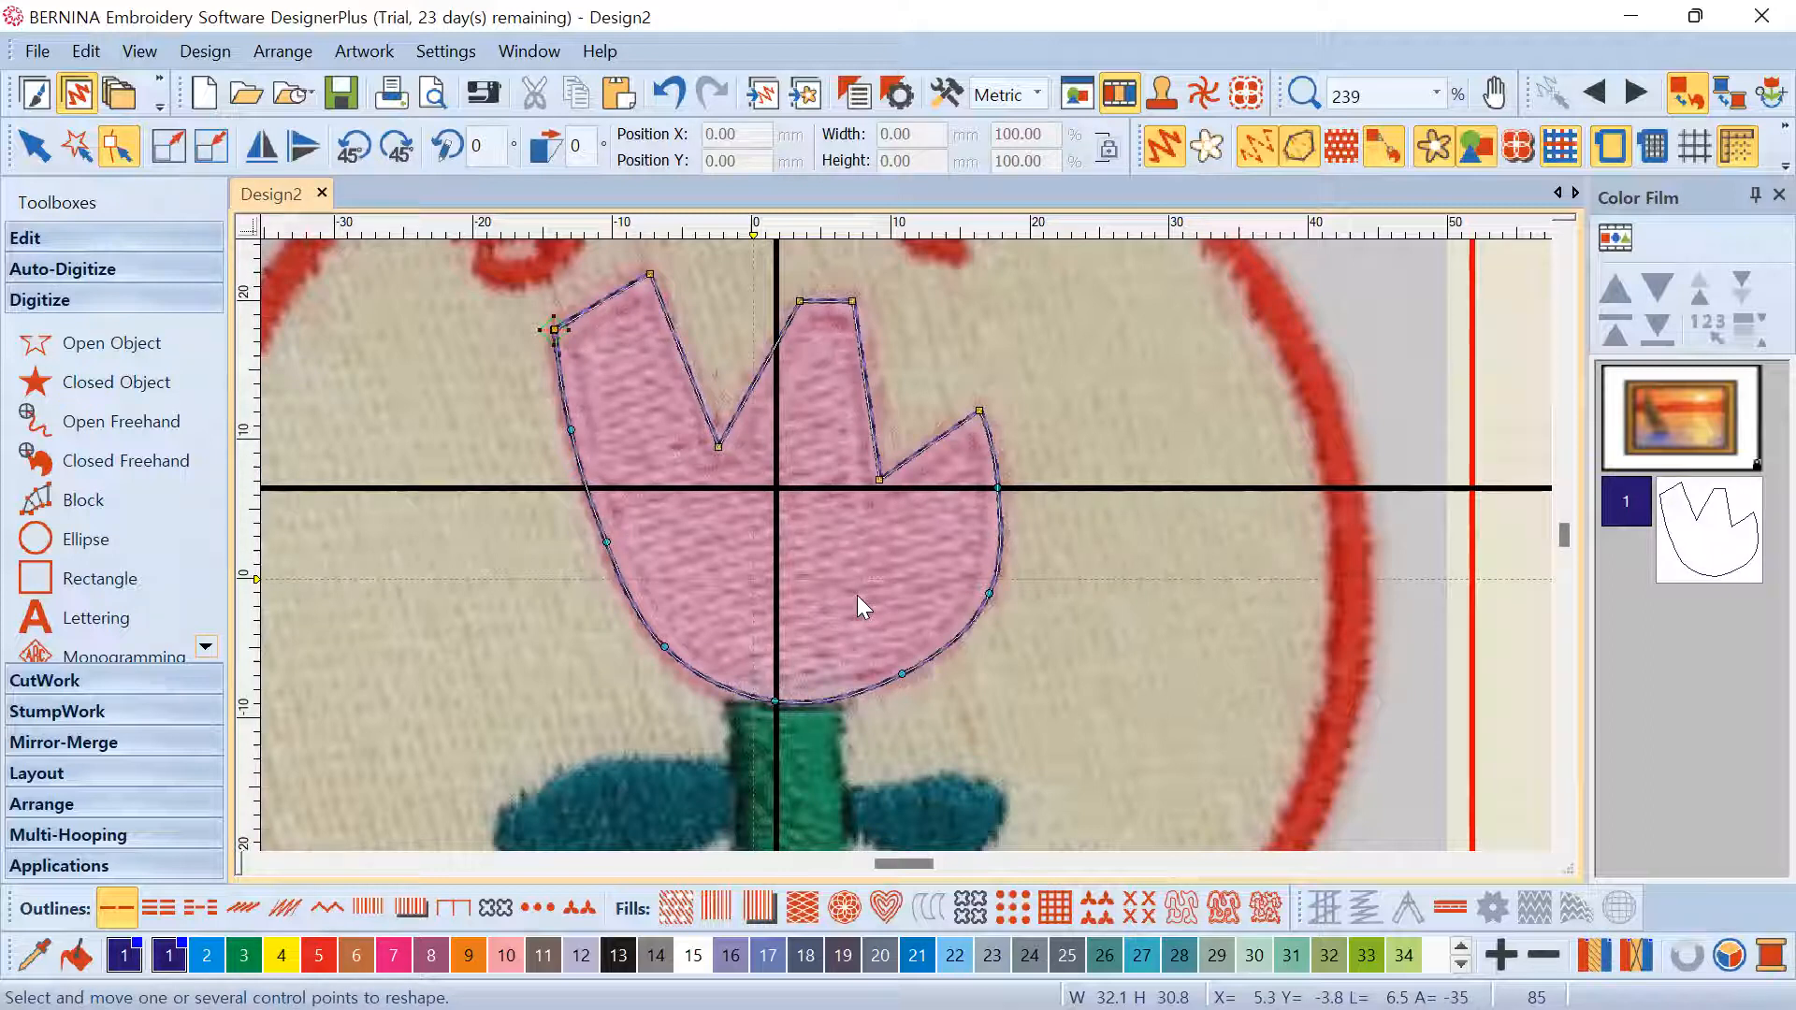
scroll(906, 545, "down", 3)
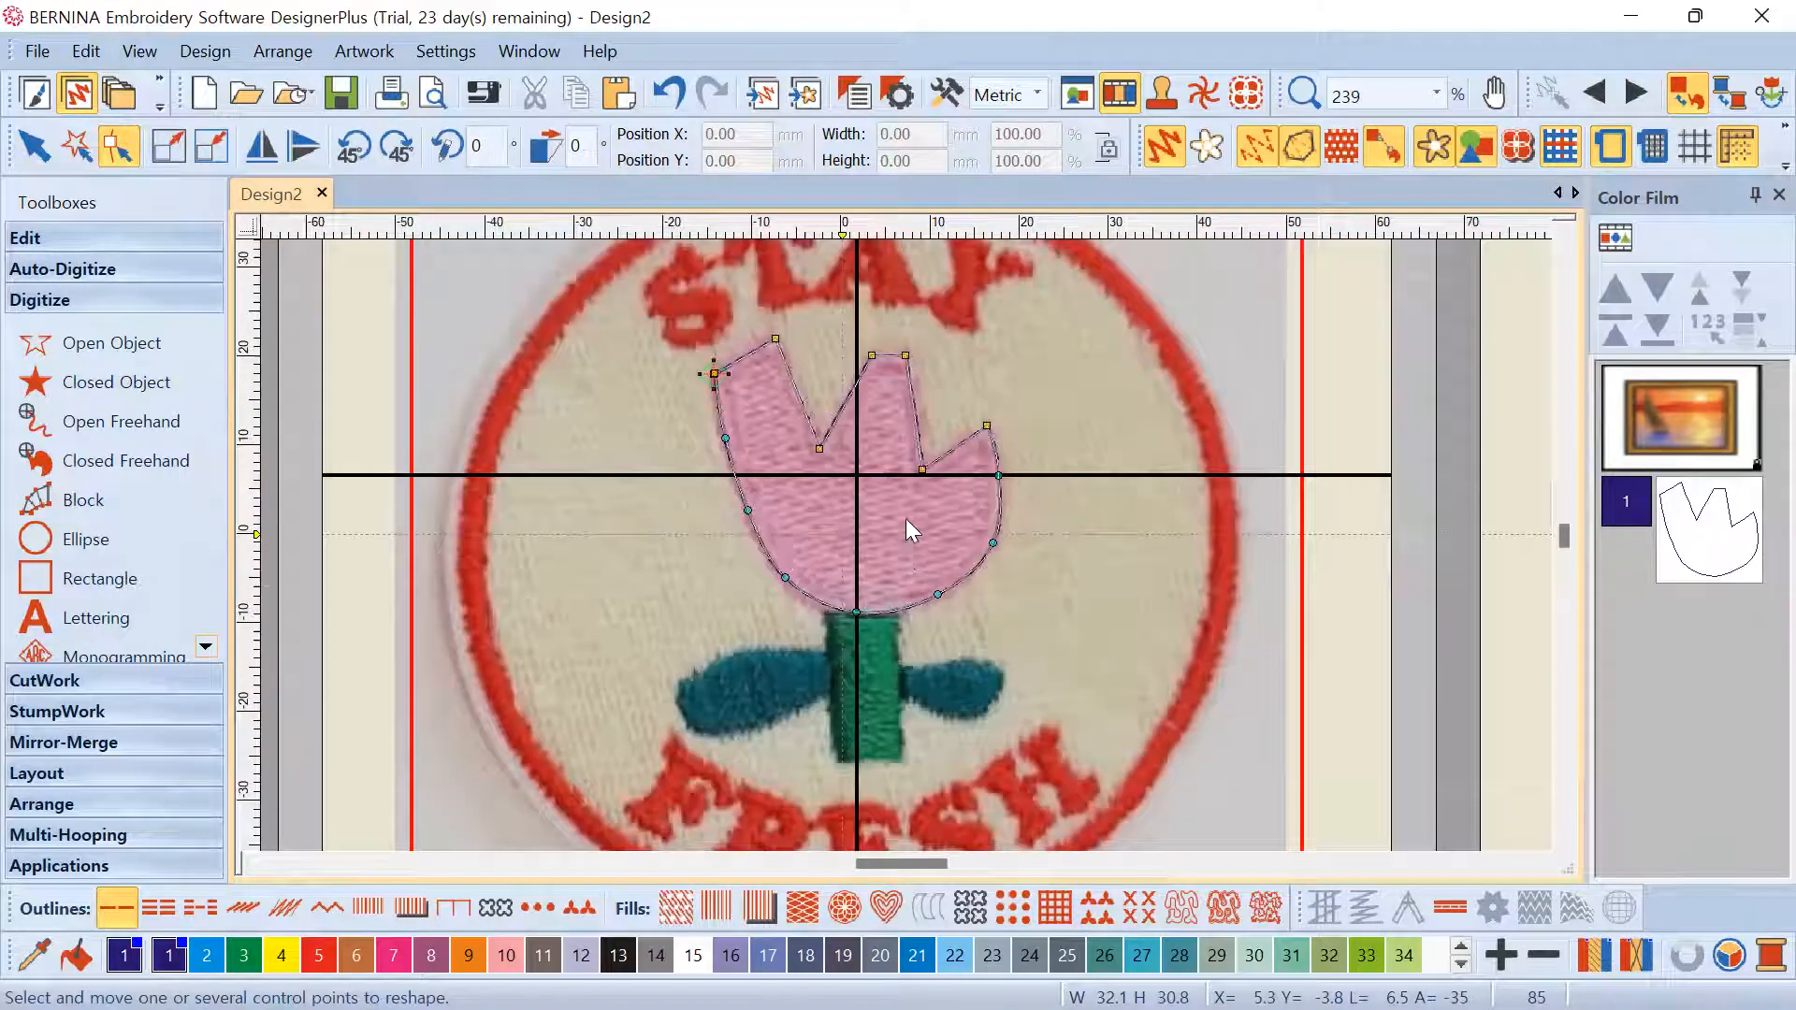
scroll(905, 519, "up", 1)
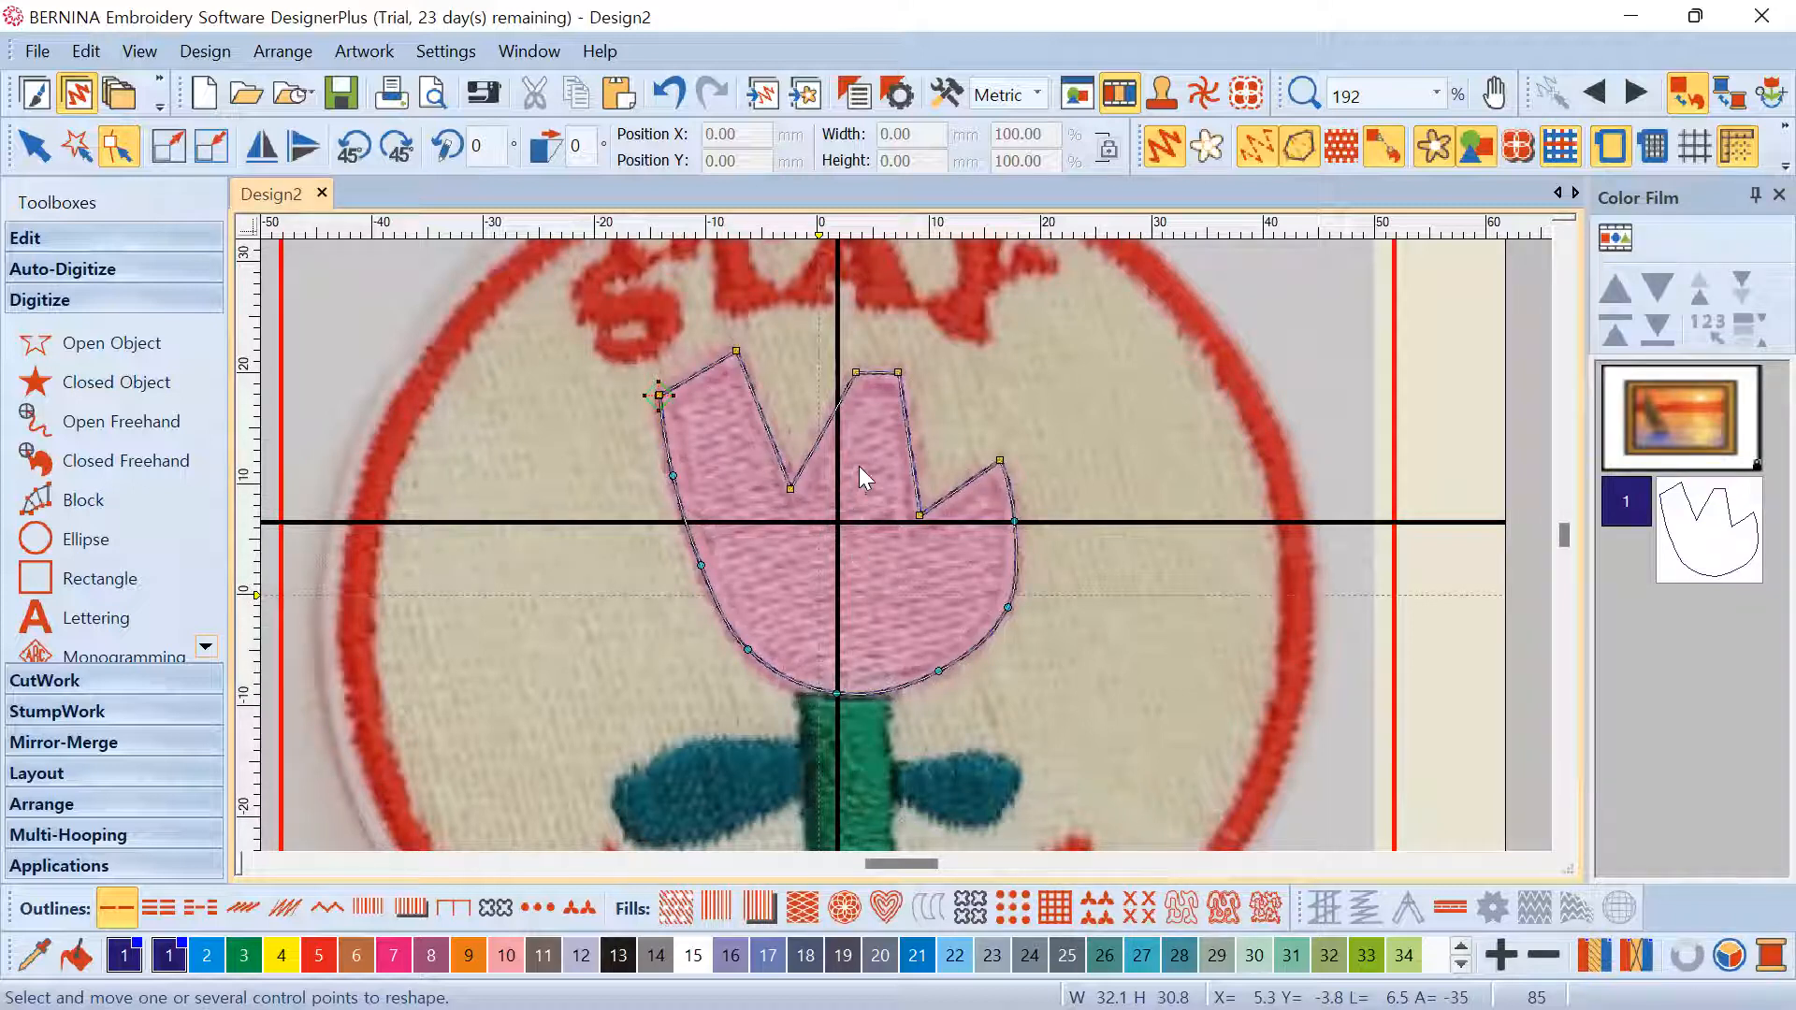
scroll(842, 479, "up", 1)
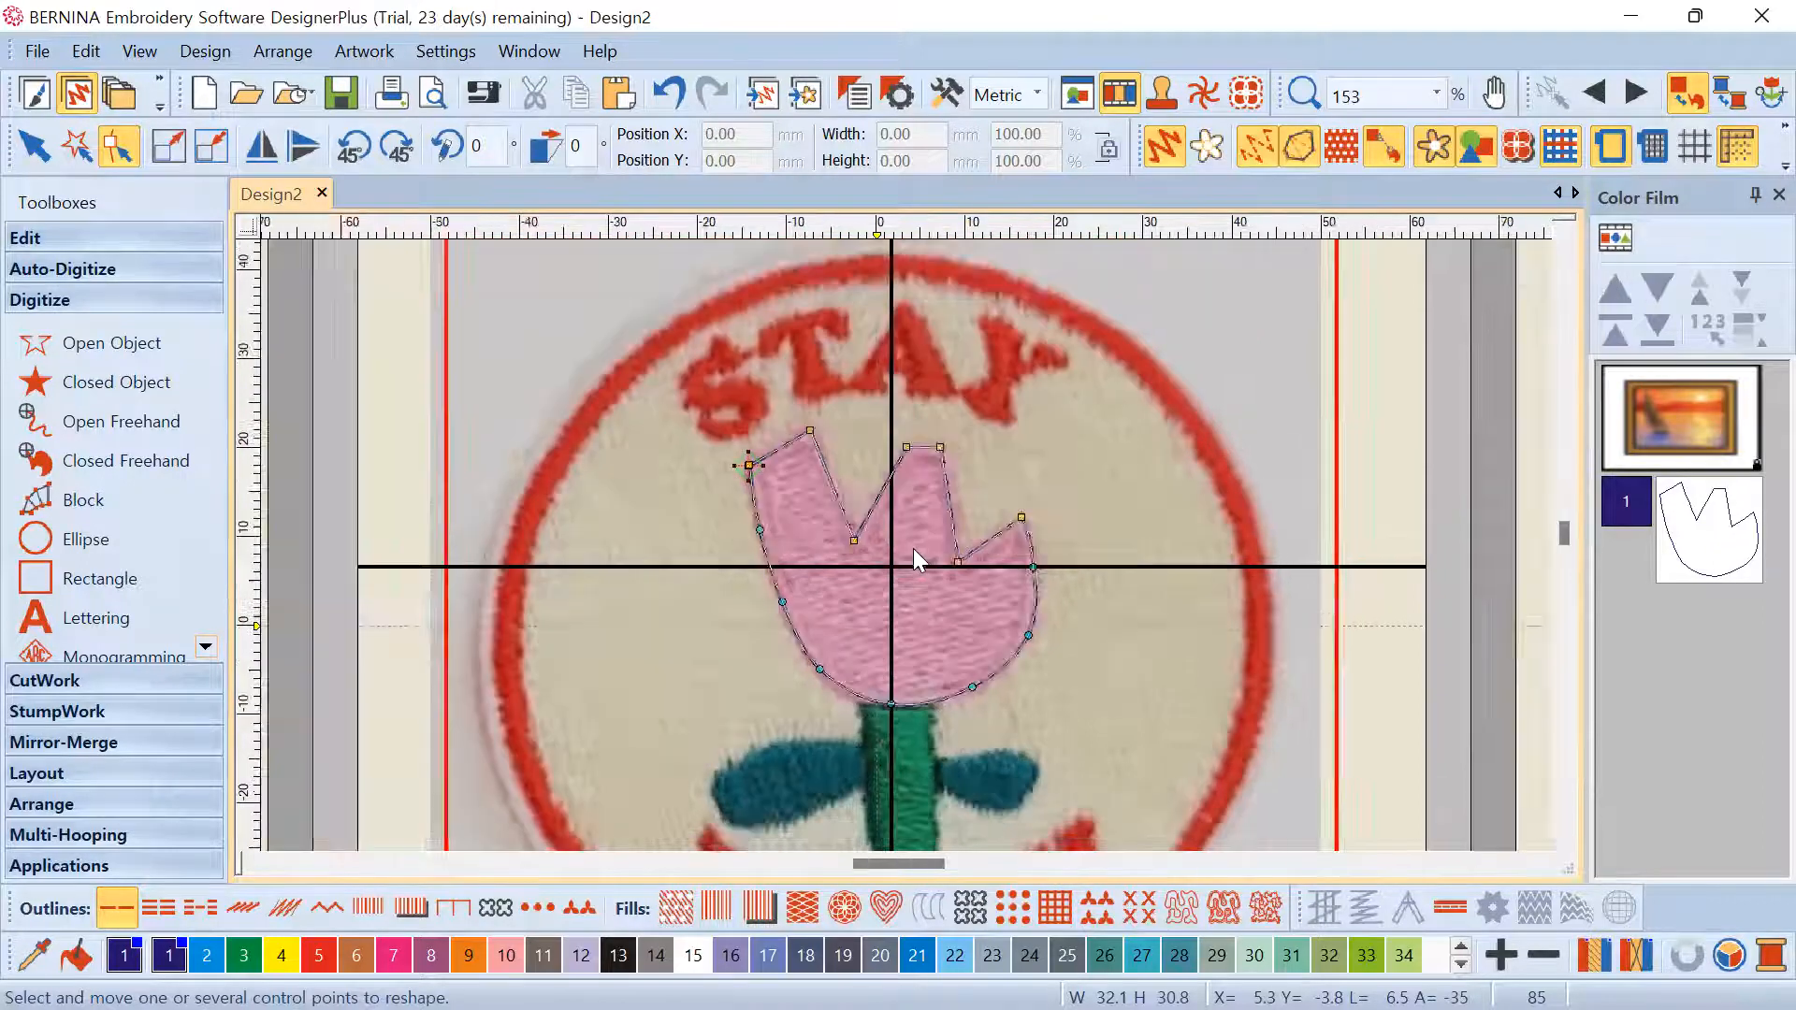
scroll(920, 556, "down", 1)
scroll(913, 545, "up", 2)
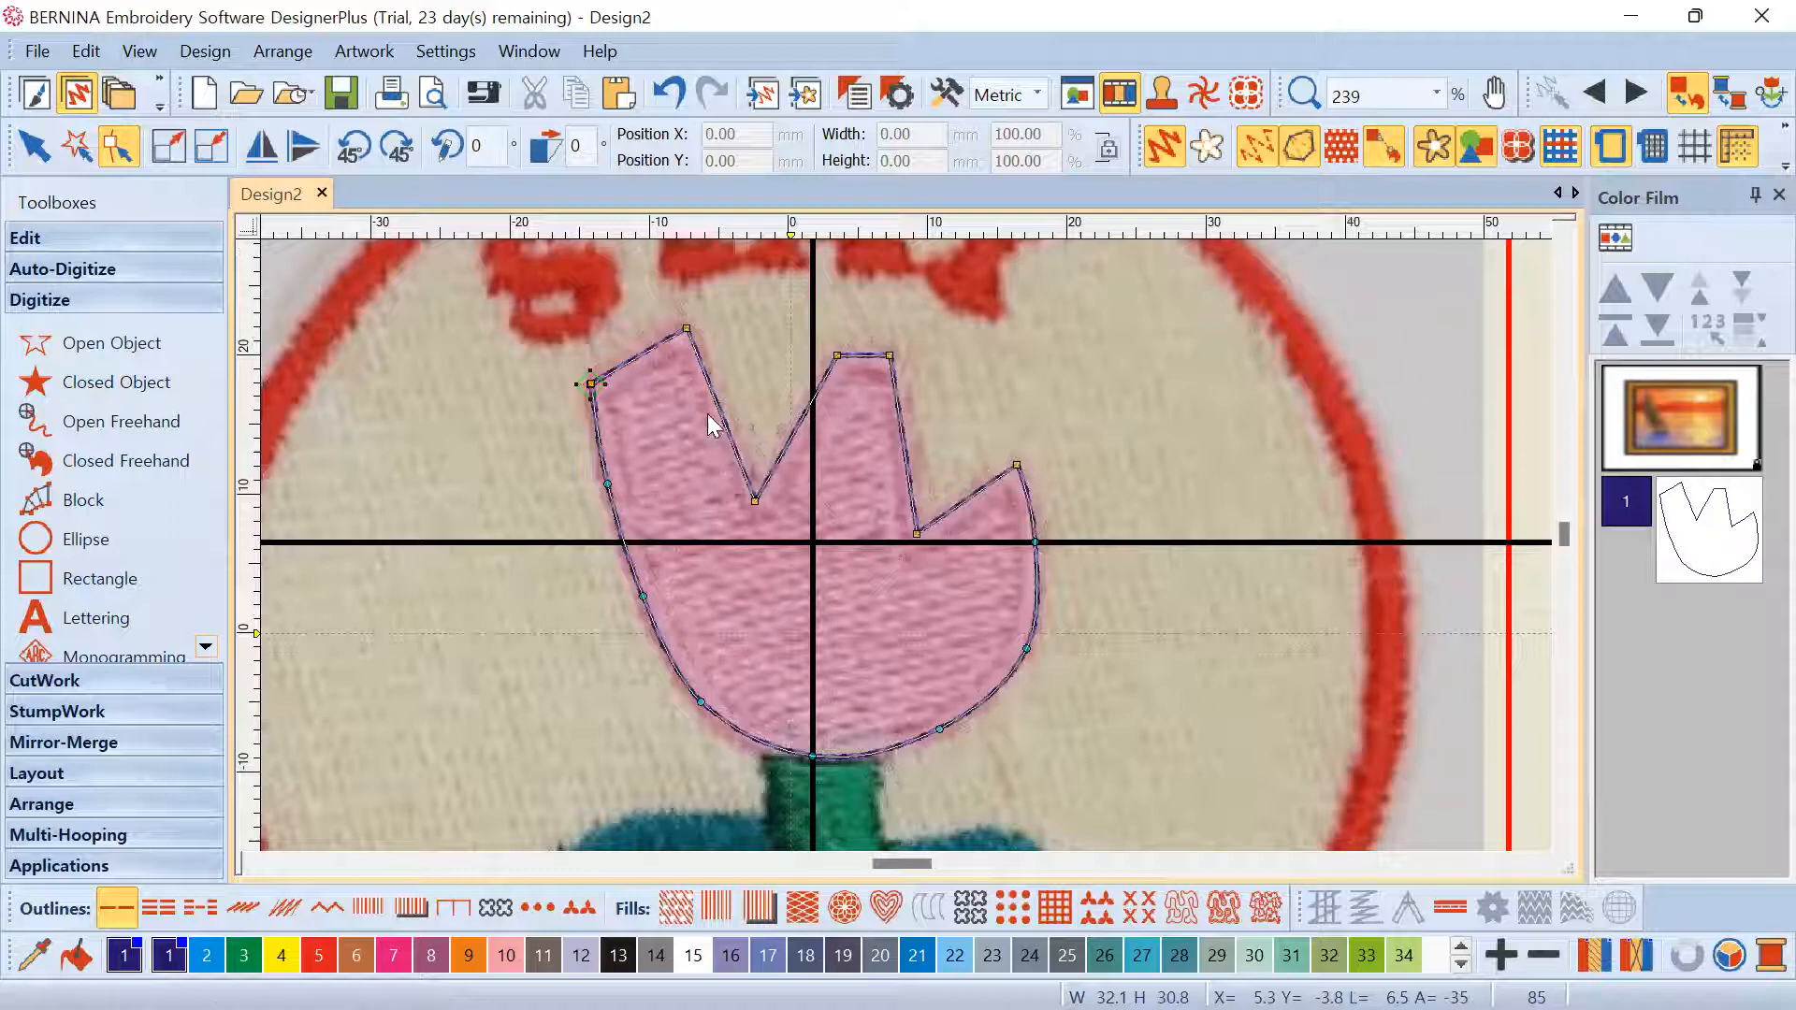
Add a control point on the tulip's right edge and nudge the left-edge points onto the petal
left_click_drag(1136, 819, 1137, 819)
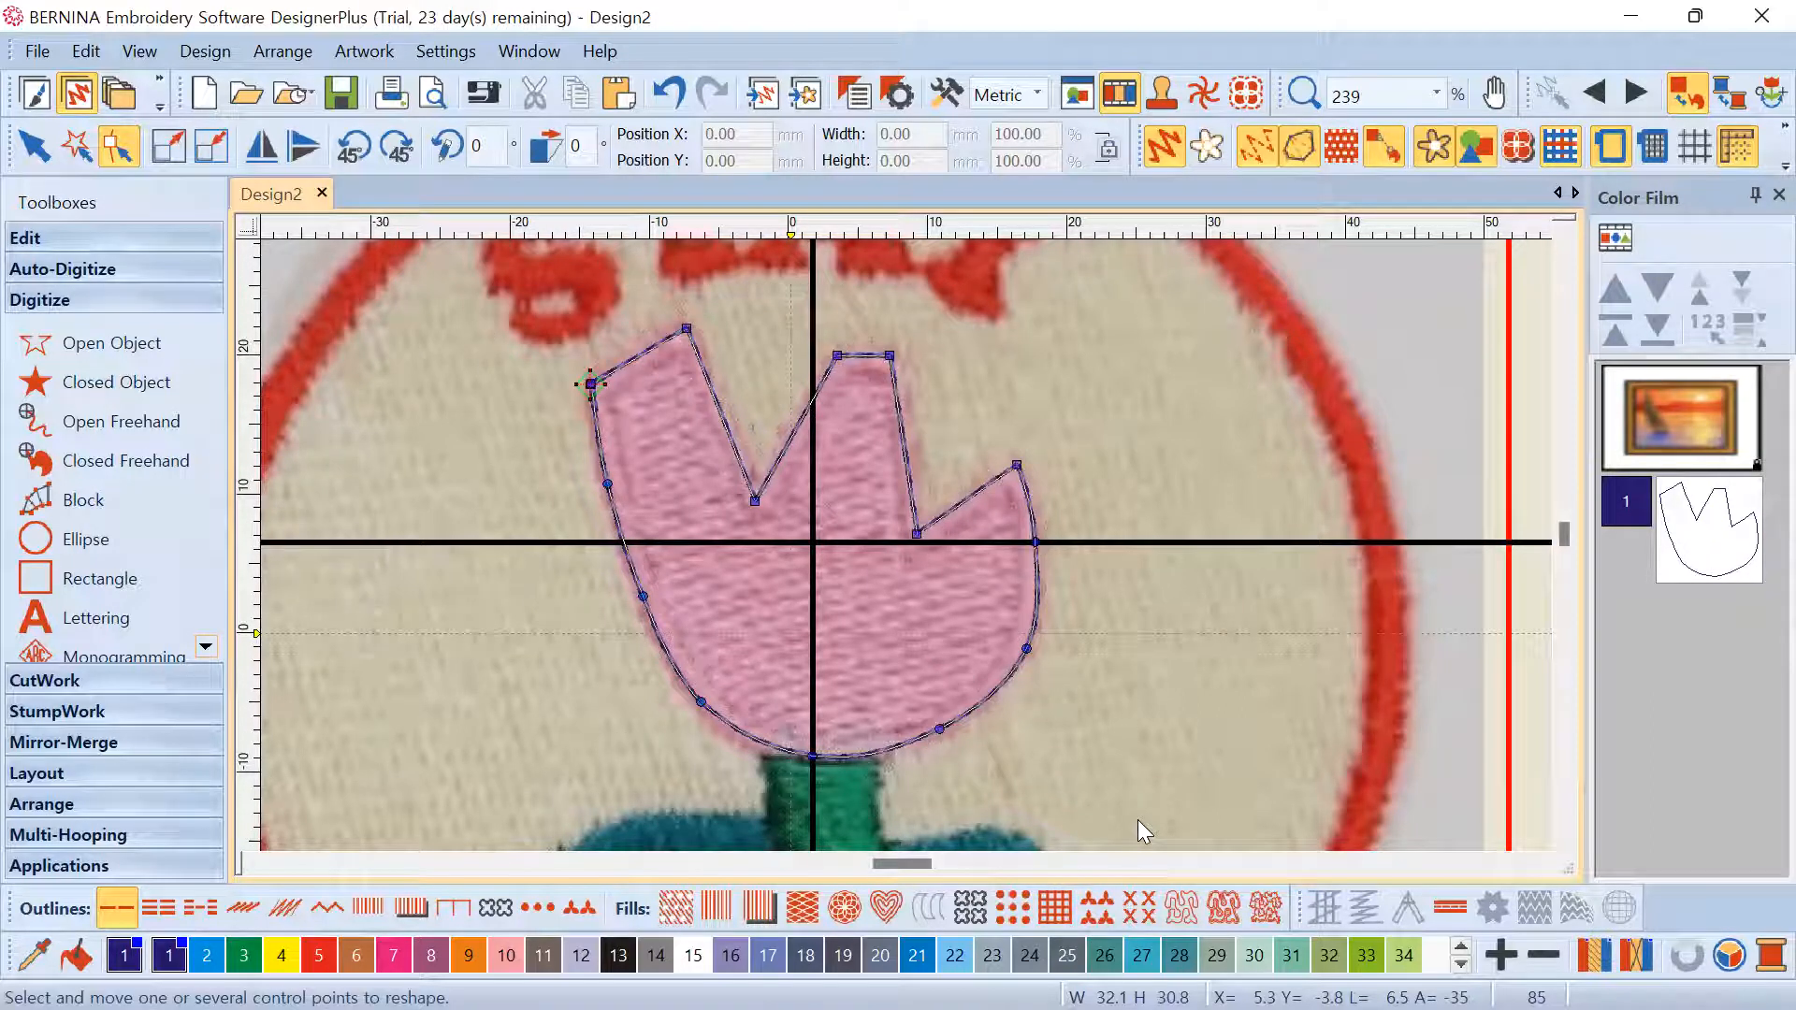
left_click(1026, 649)
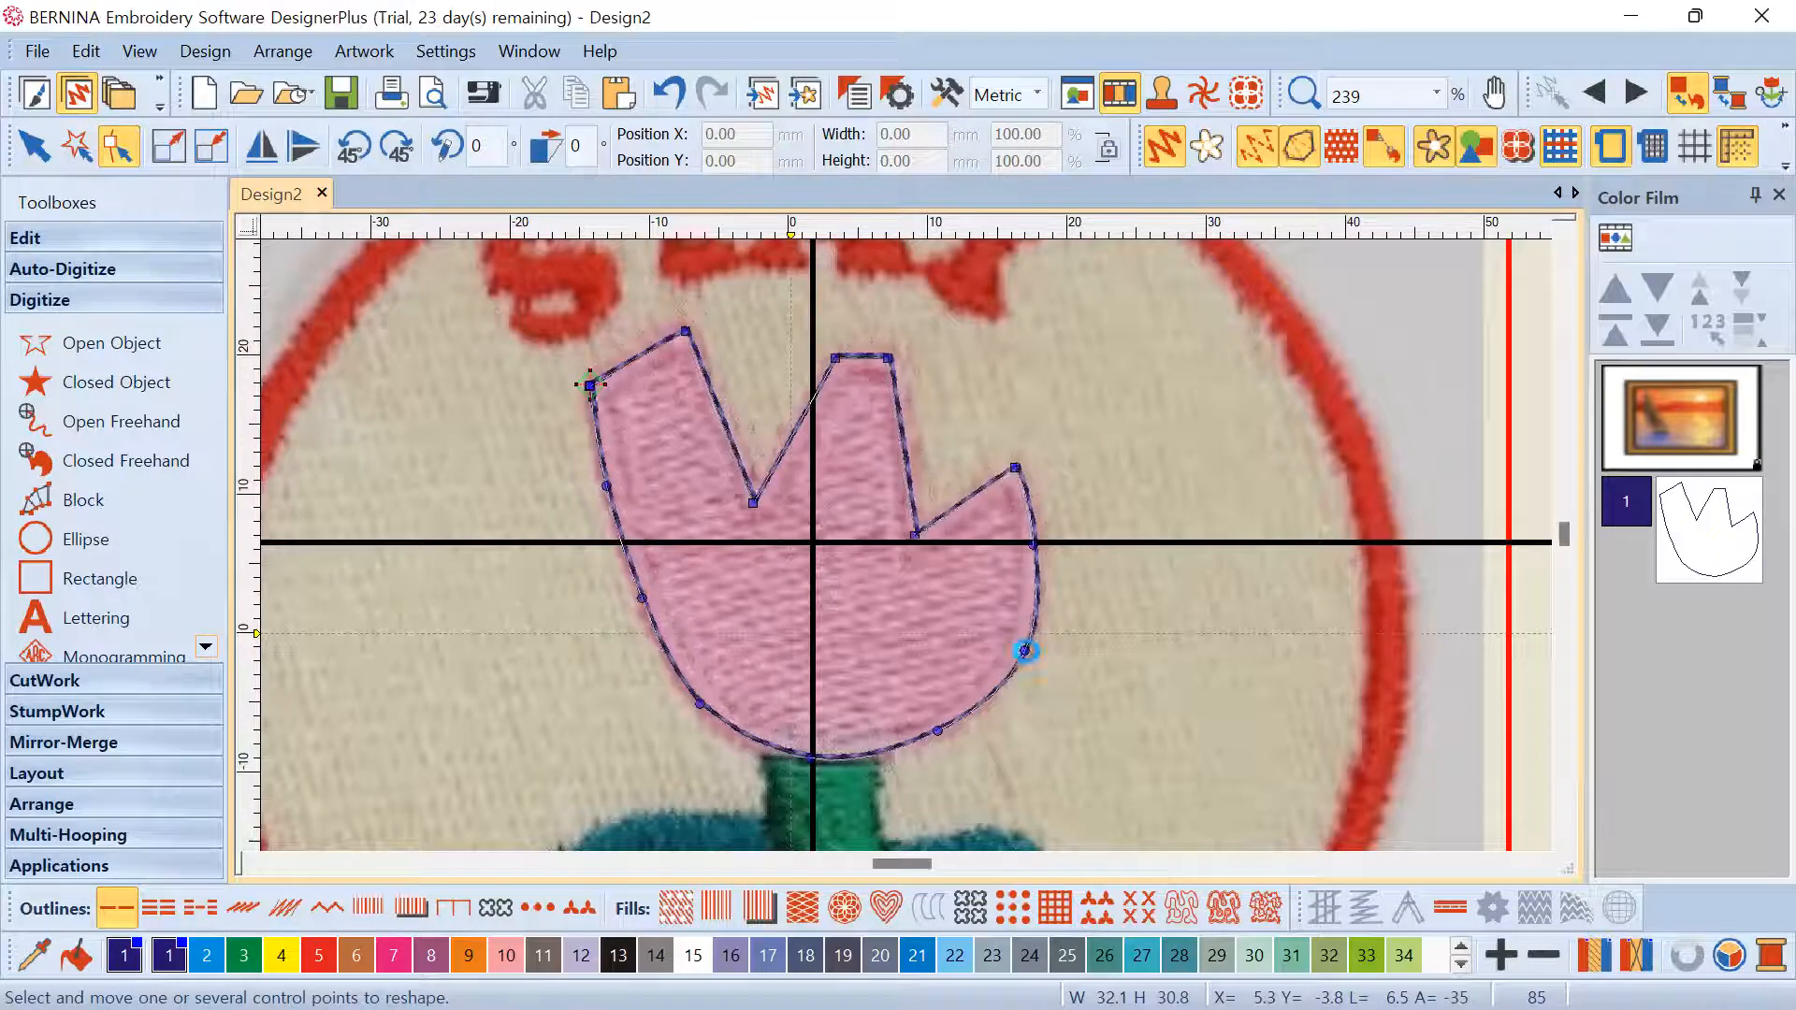
mouse_move(1026, 651)
left_mouse_down()
mouse_move(976, 625)
mouse_move(1020, 655)
left_mouse_up()
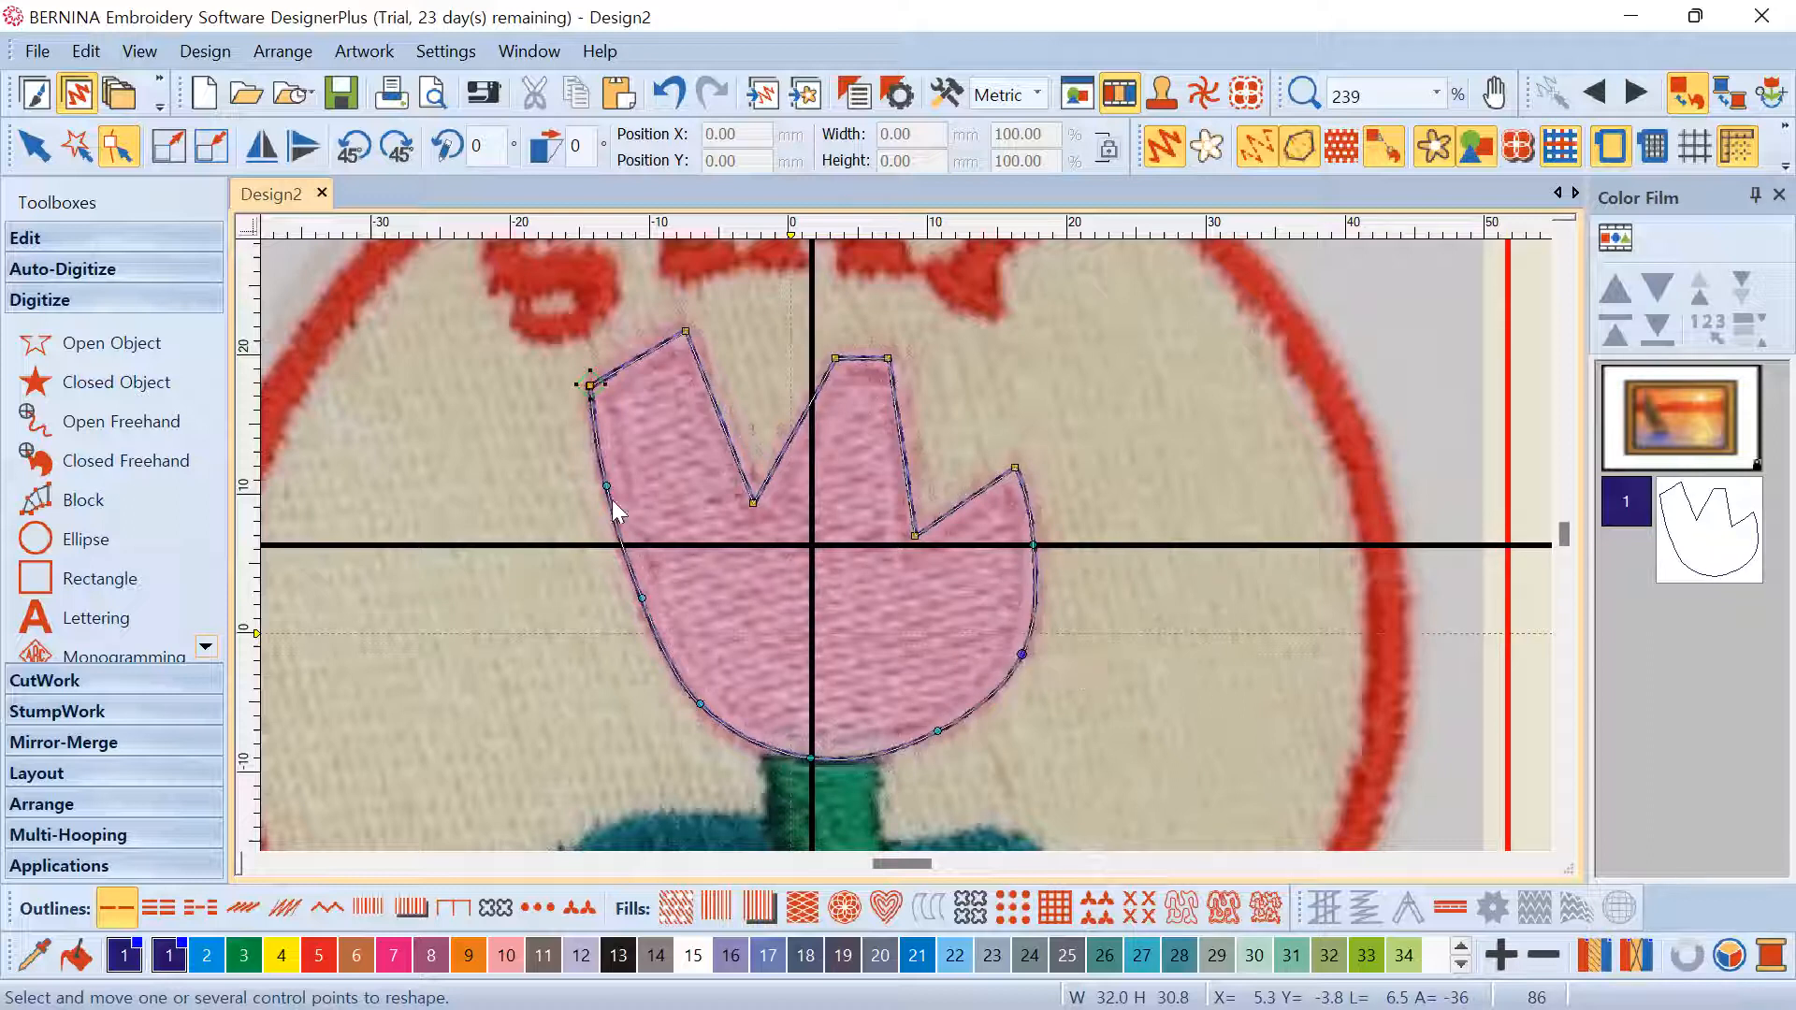
mouse_move(606, 486)
left_mouse_down()
mouse_move(625, 481)
mouse_move(603, 489)
left_mouse_up()
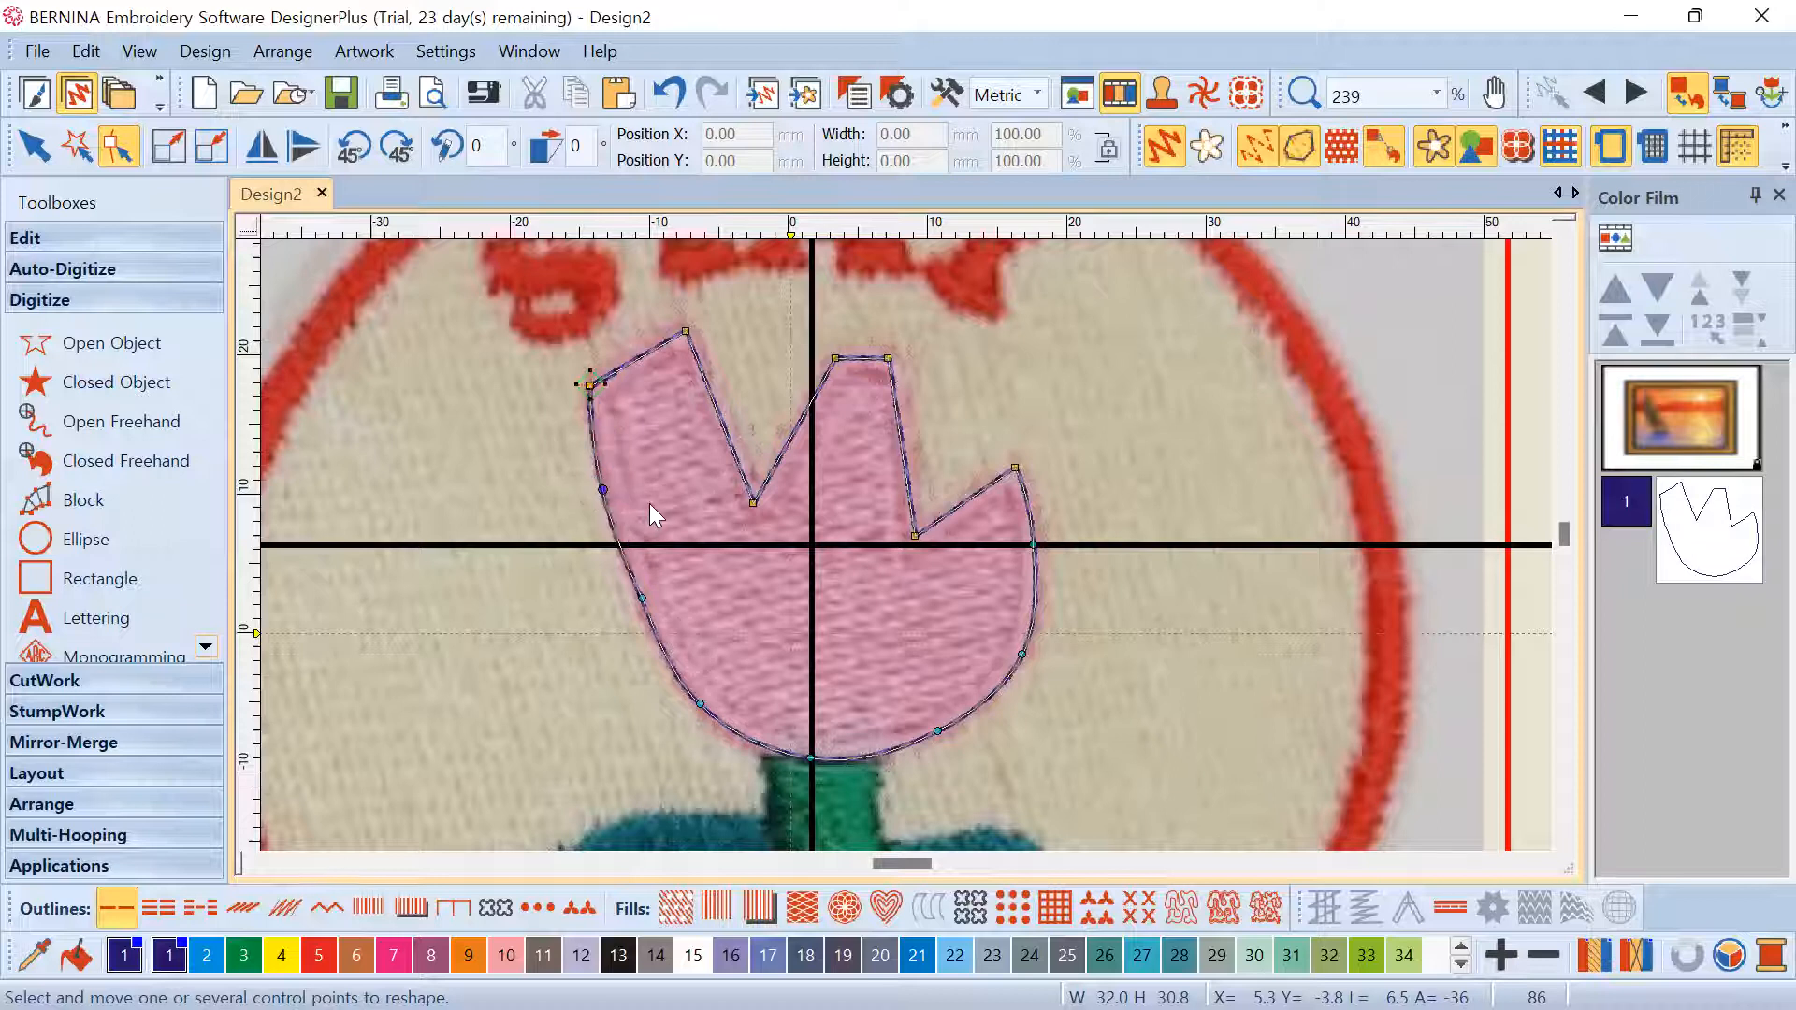
left_click_drag(641, 597, 638, 604)
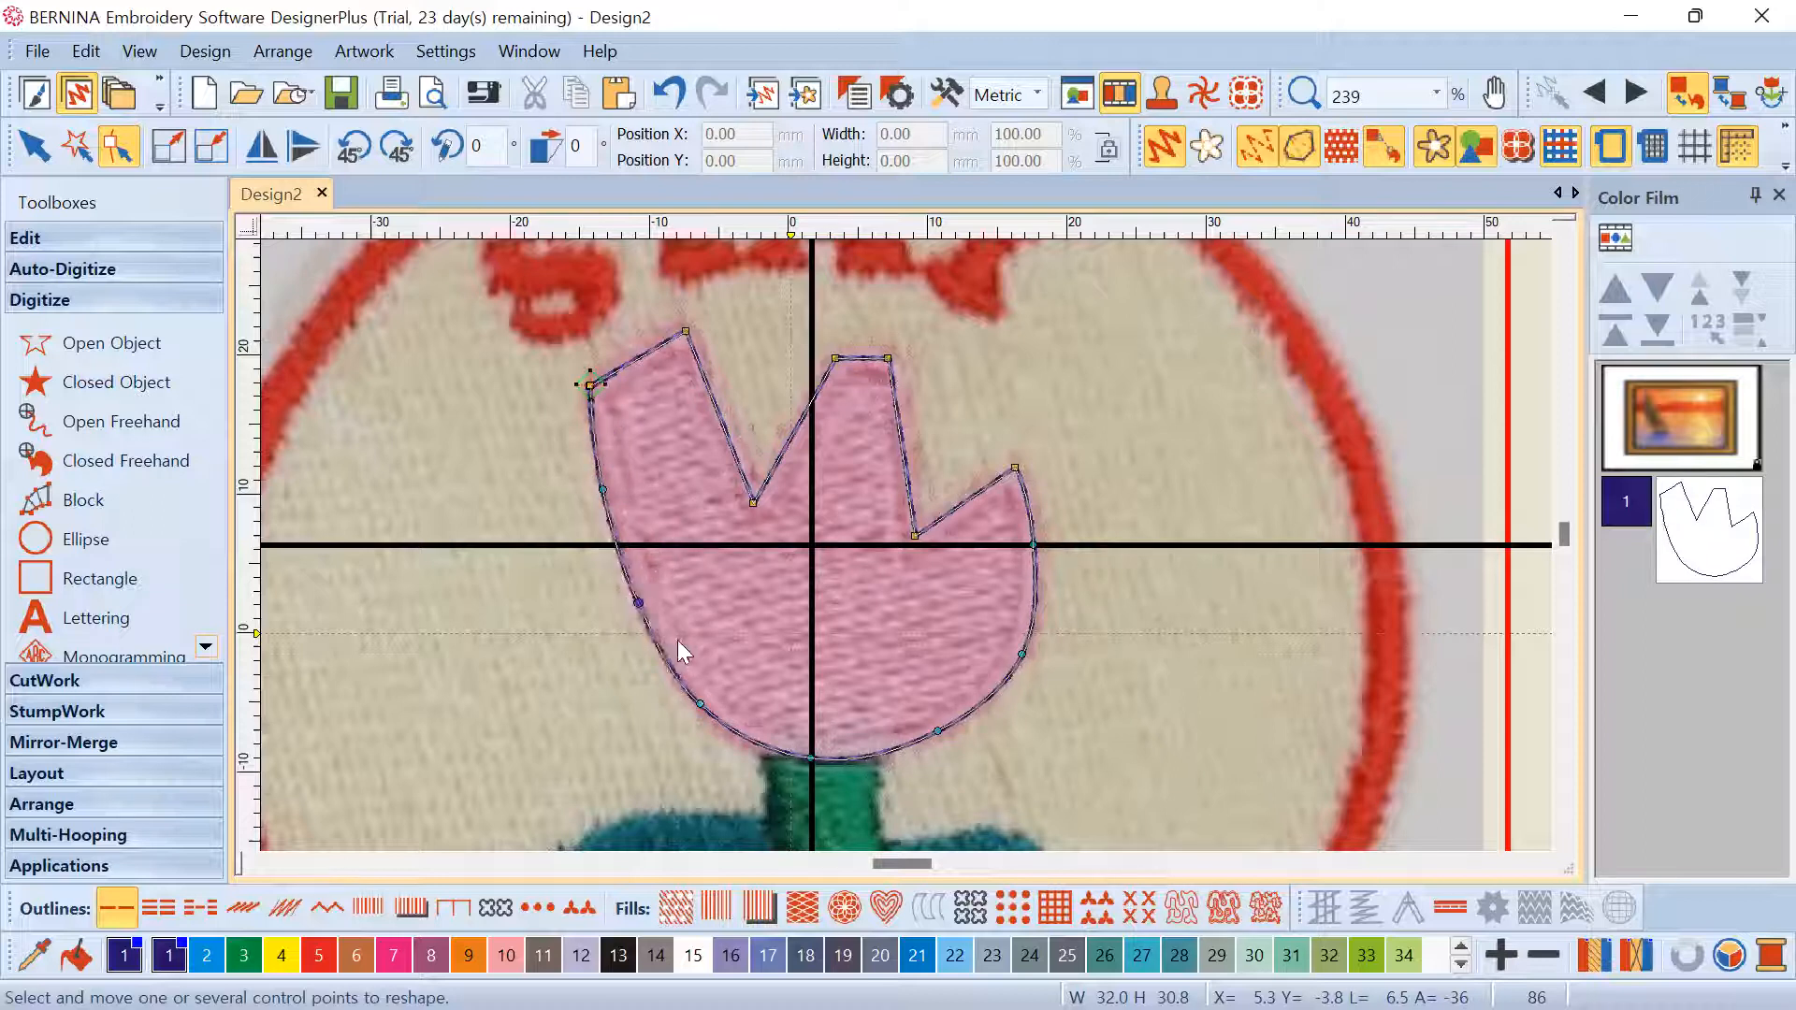
Fine-tune the lower-left and lower-right points so the outline fits at 31.96 × 30.84 mm
left_click(703, 706)
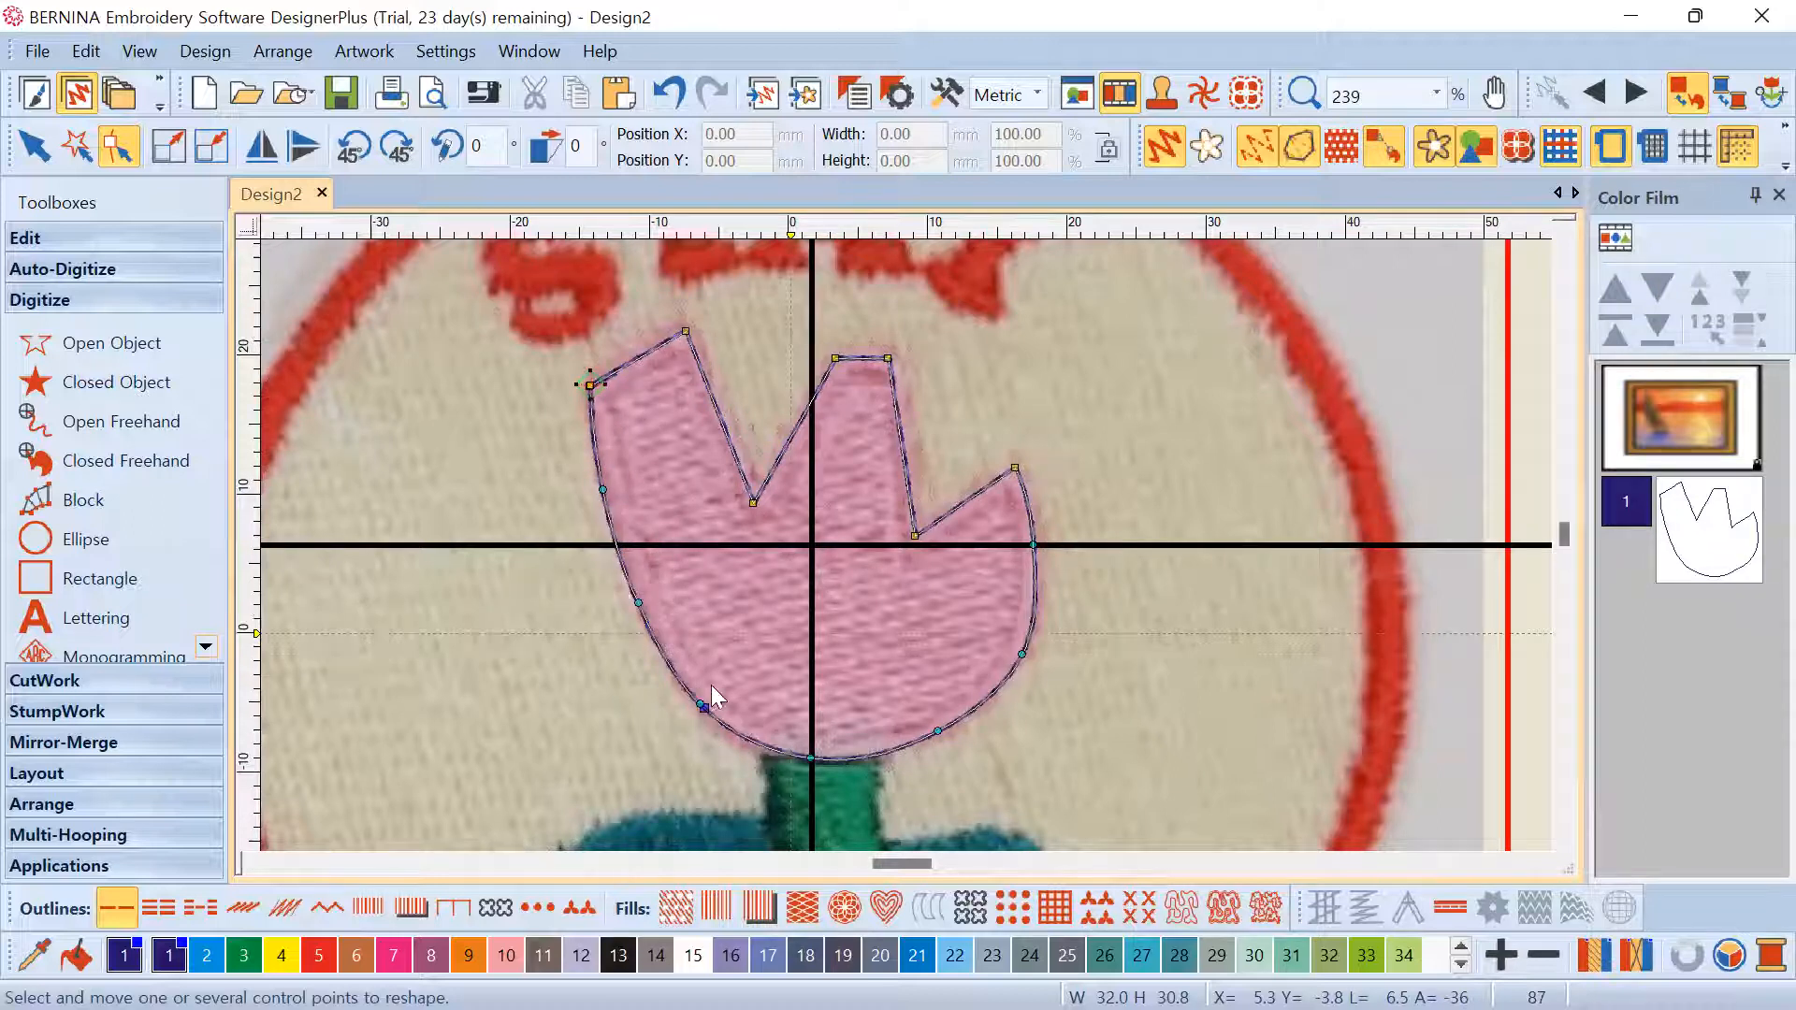
key("ctrl+z")
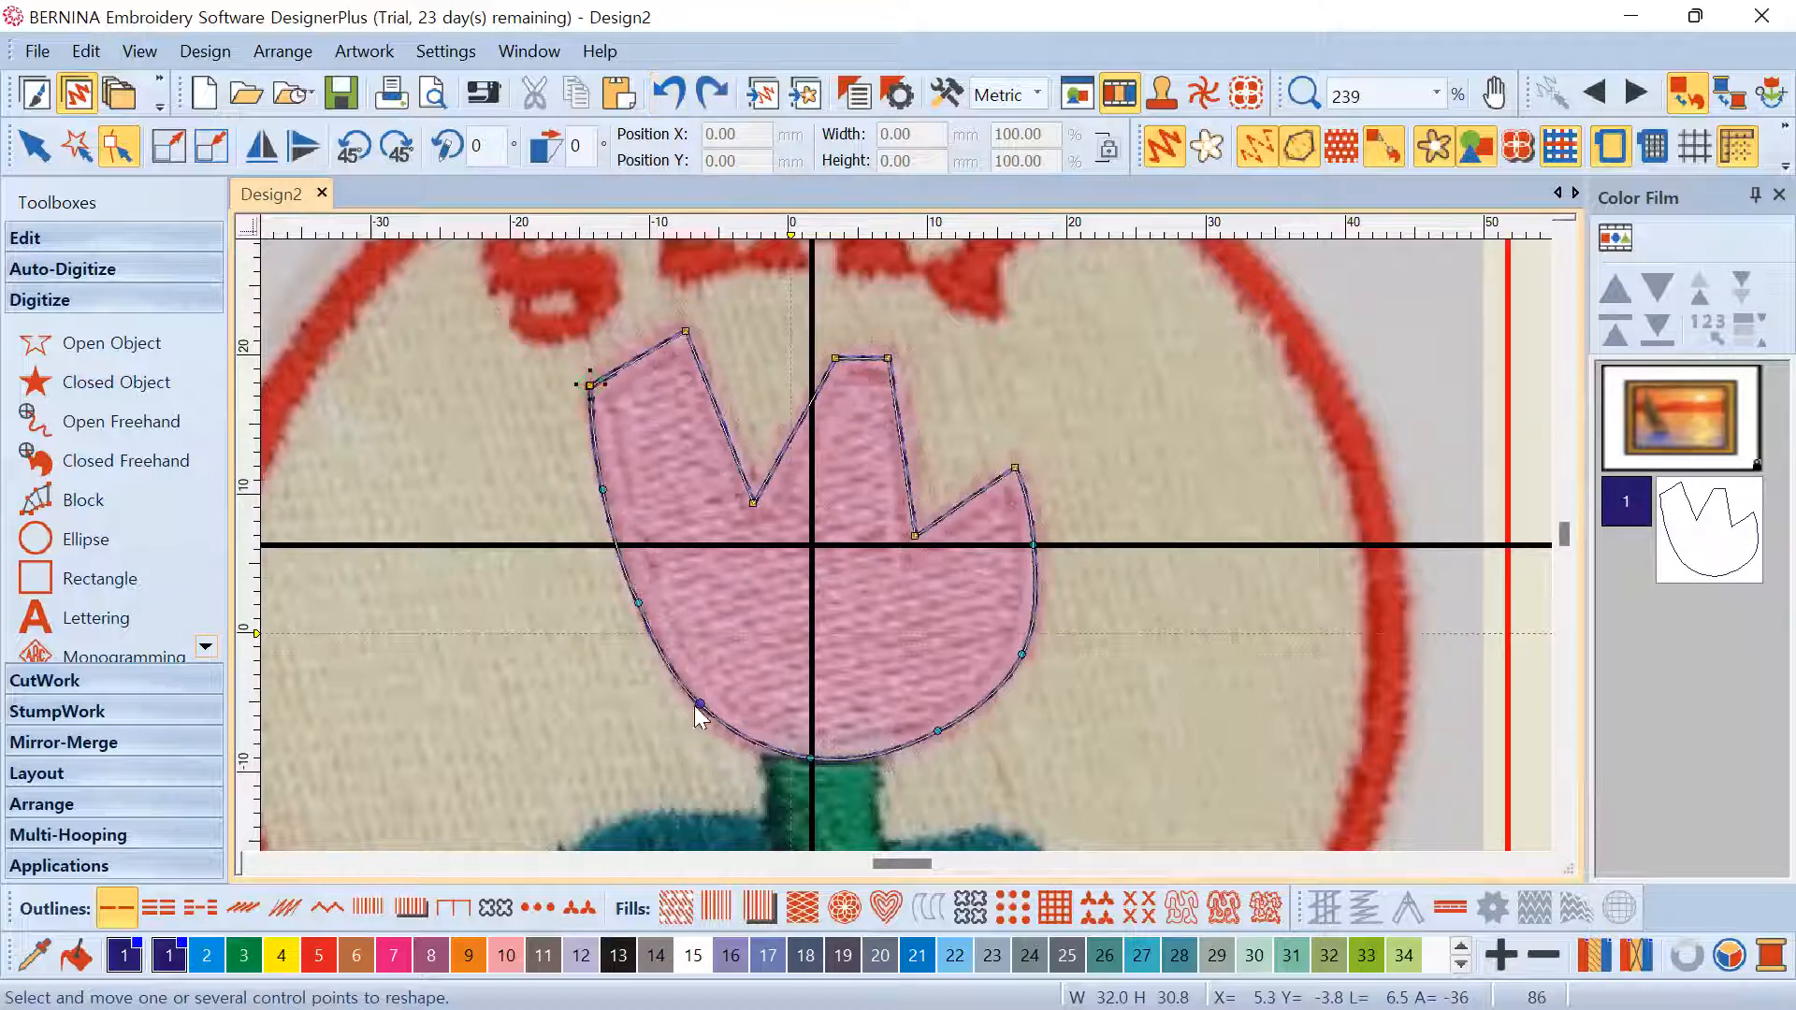
key("ctrl+y")
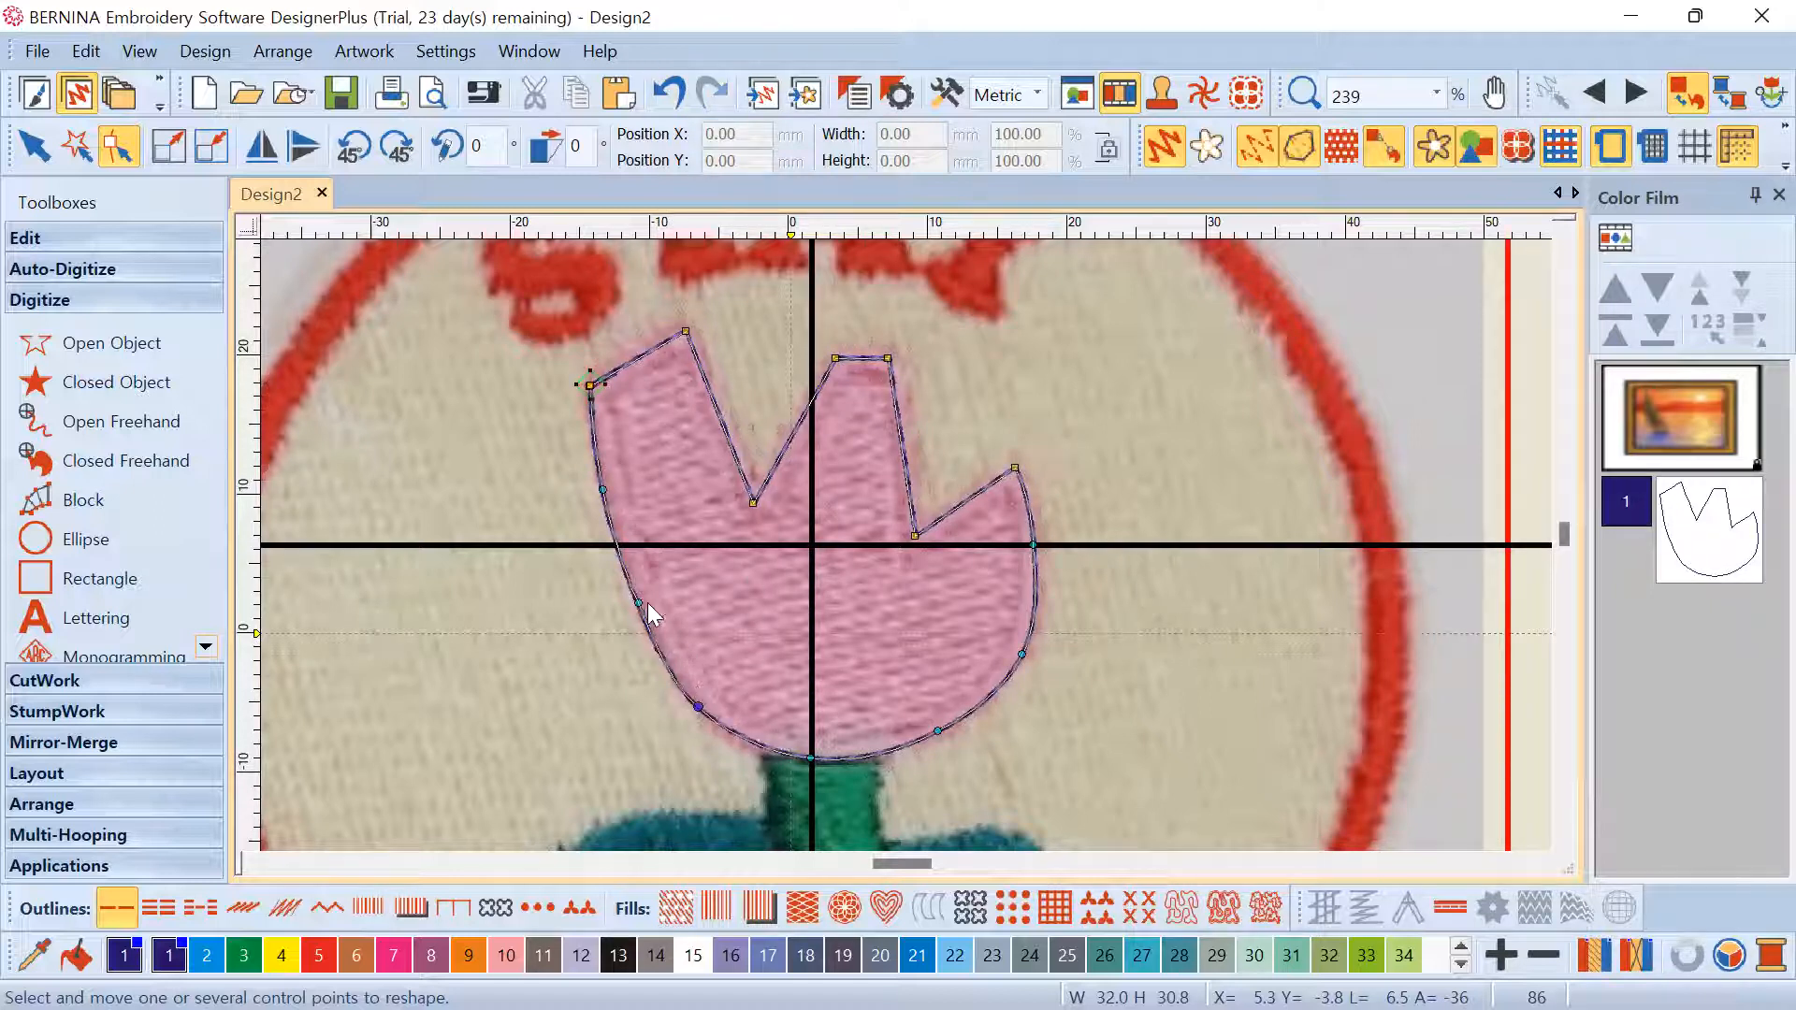
left_click_drag(638, 603, 633, 608)
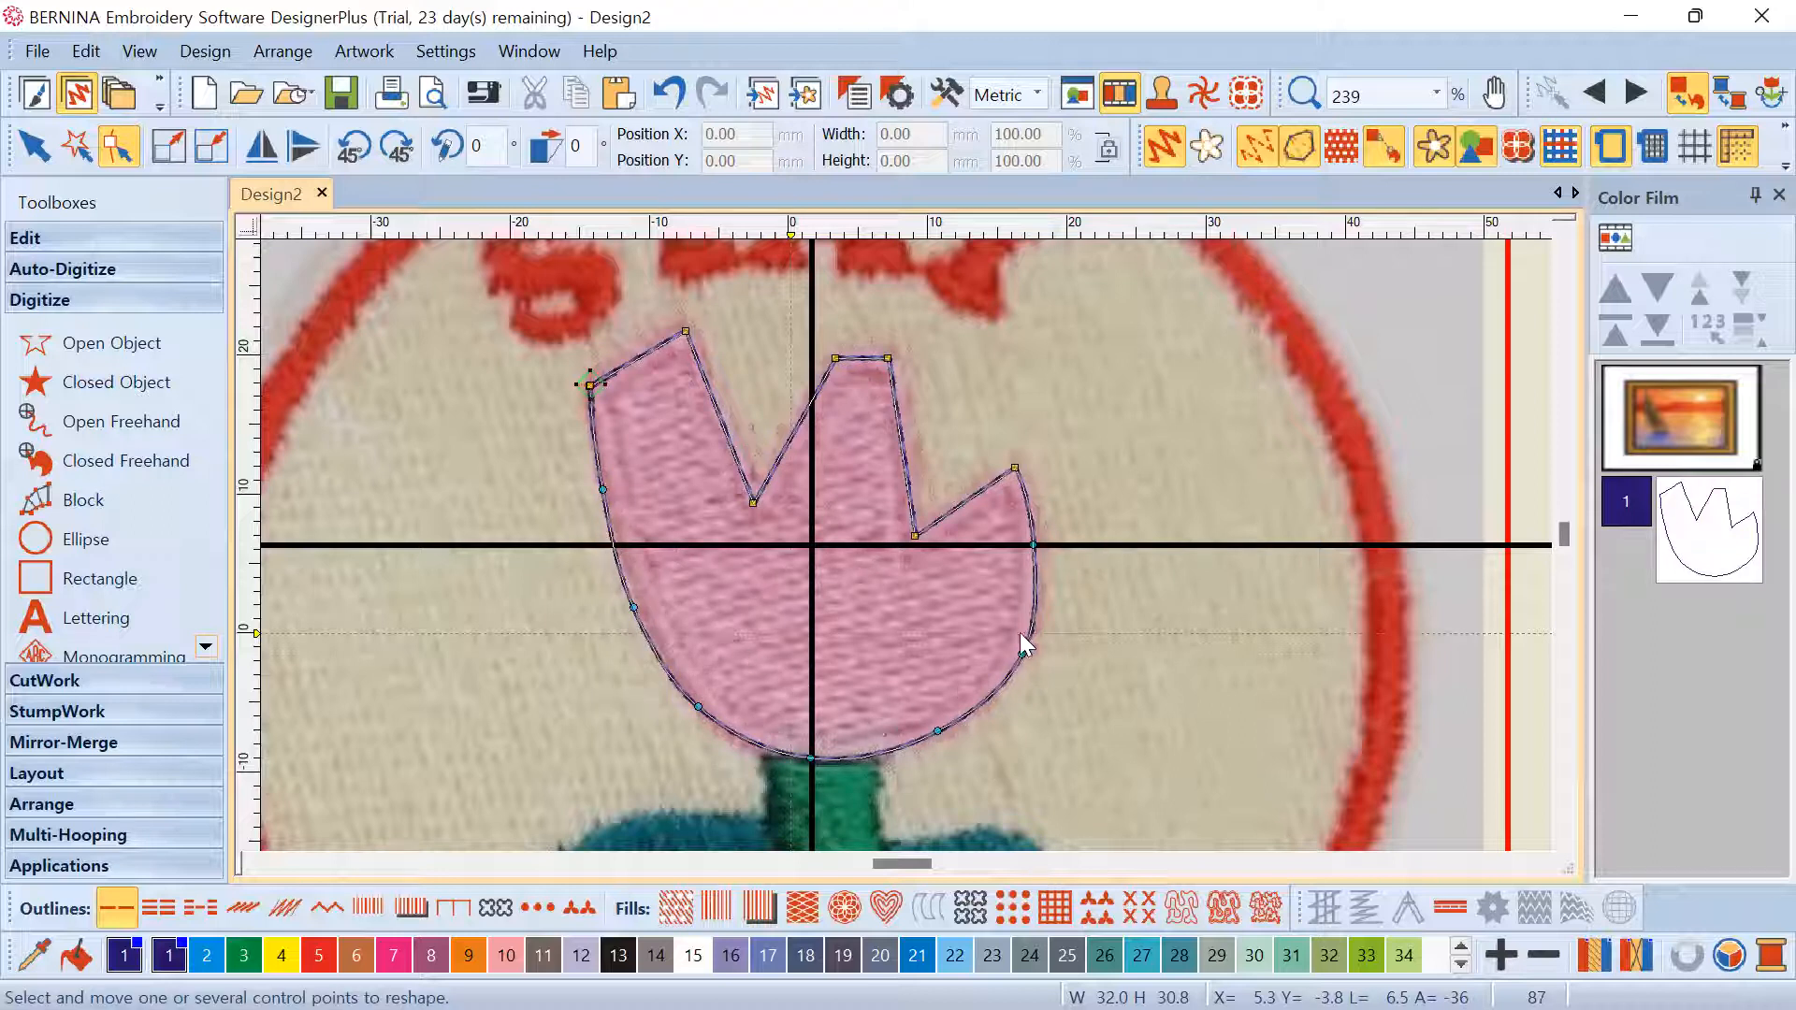
left_click_drag(1021, 656, 1014, 656)
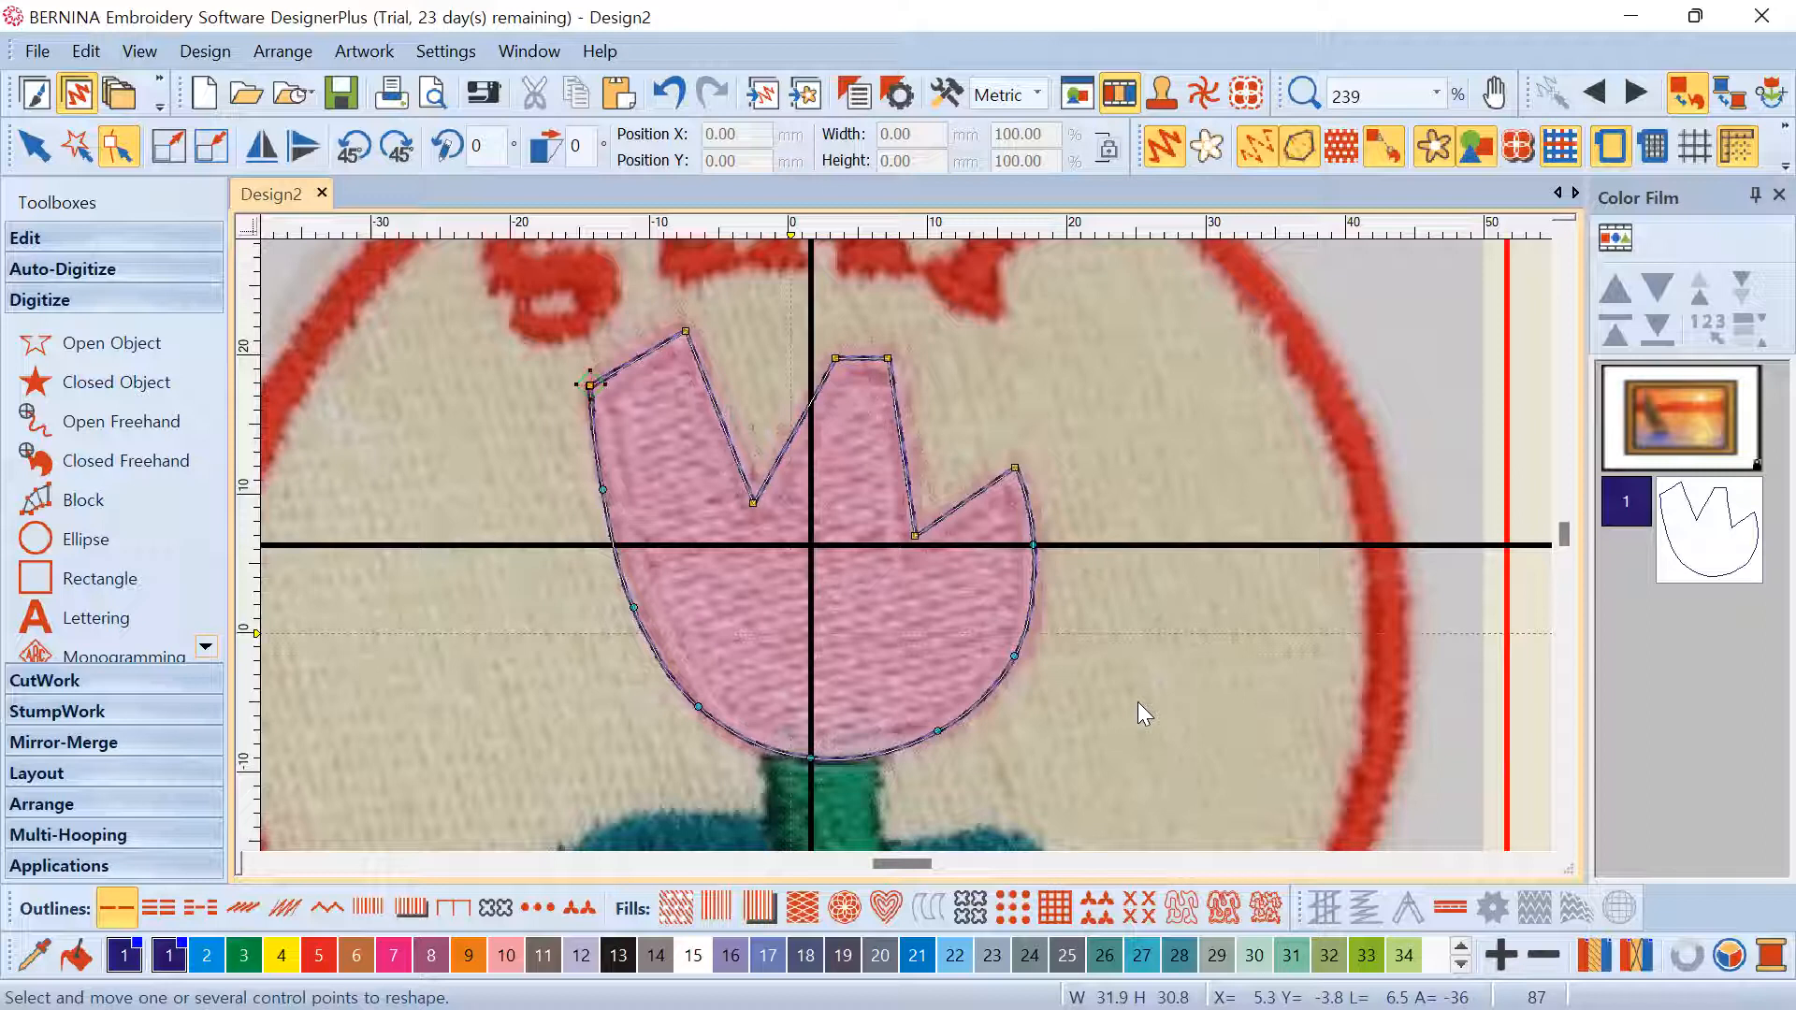
key("Escape")
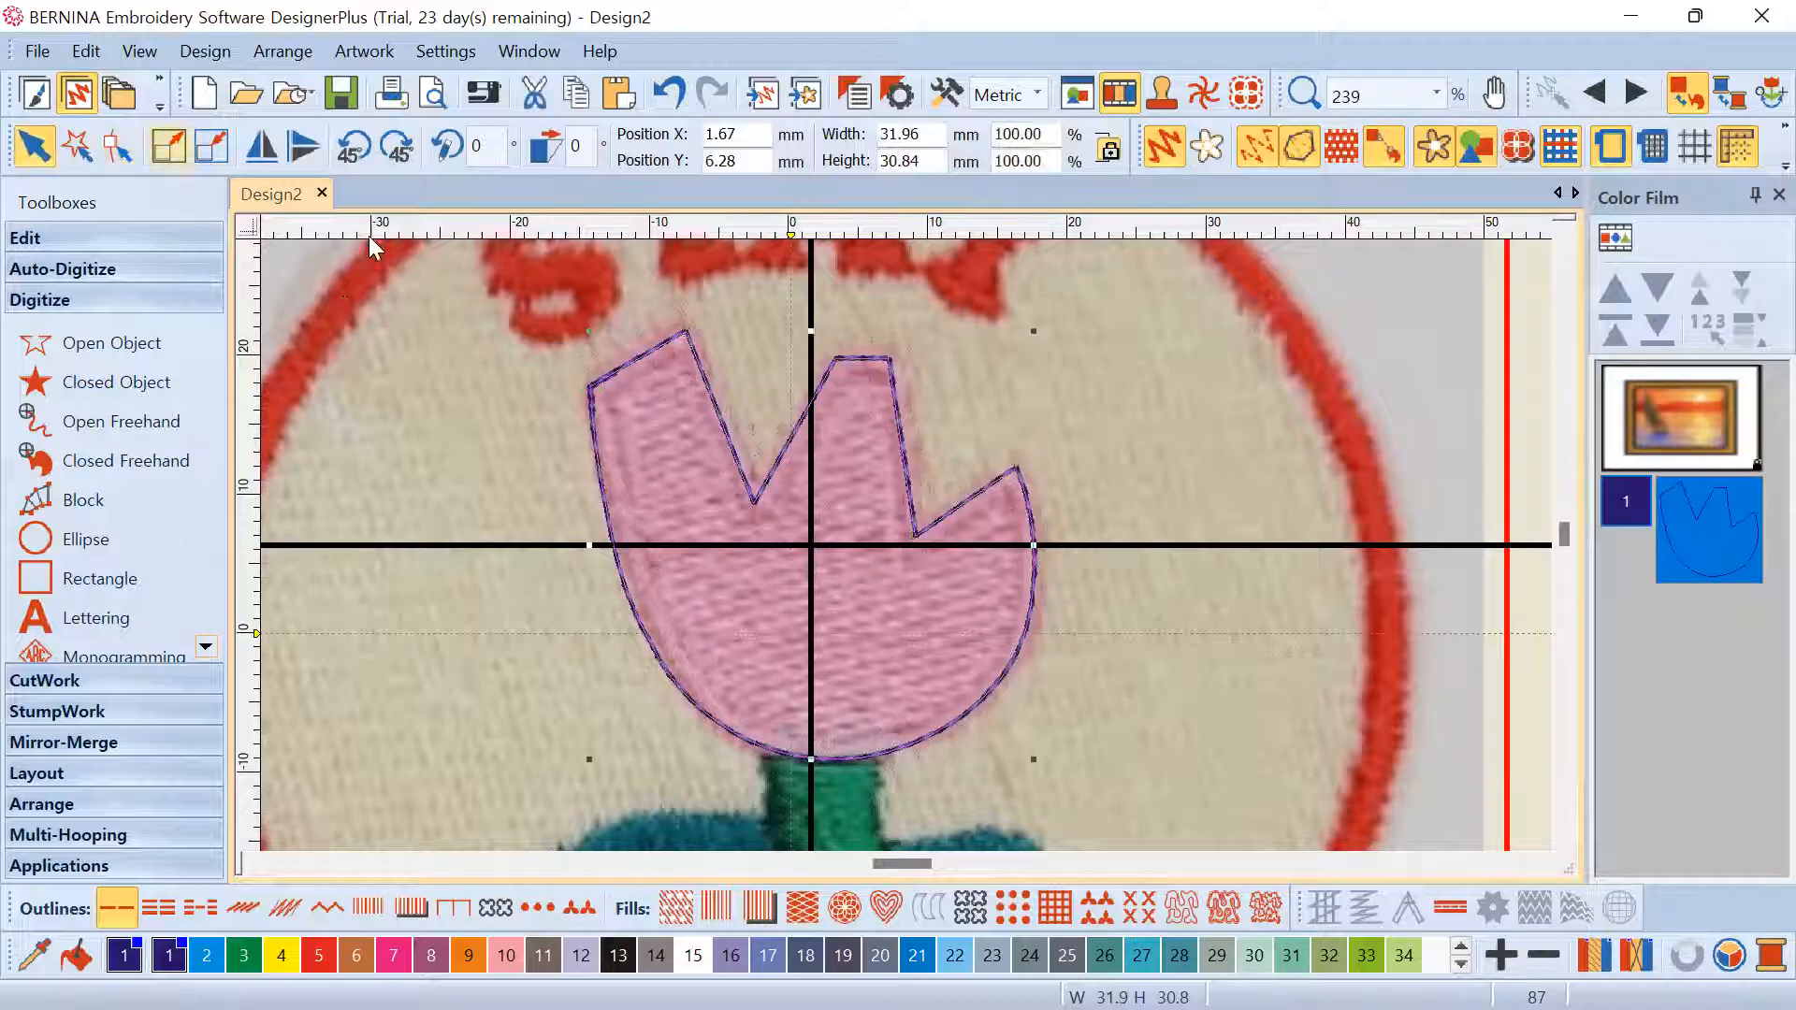
Select the tulip head in Reshape, then delete and restore a left-edge control point
left_click_drag(462, 271, 1109, 789)
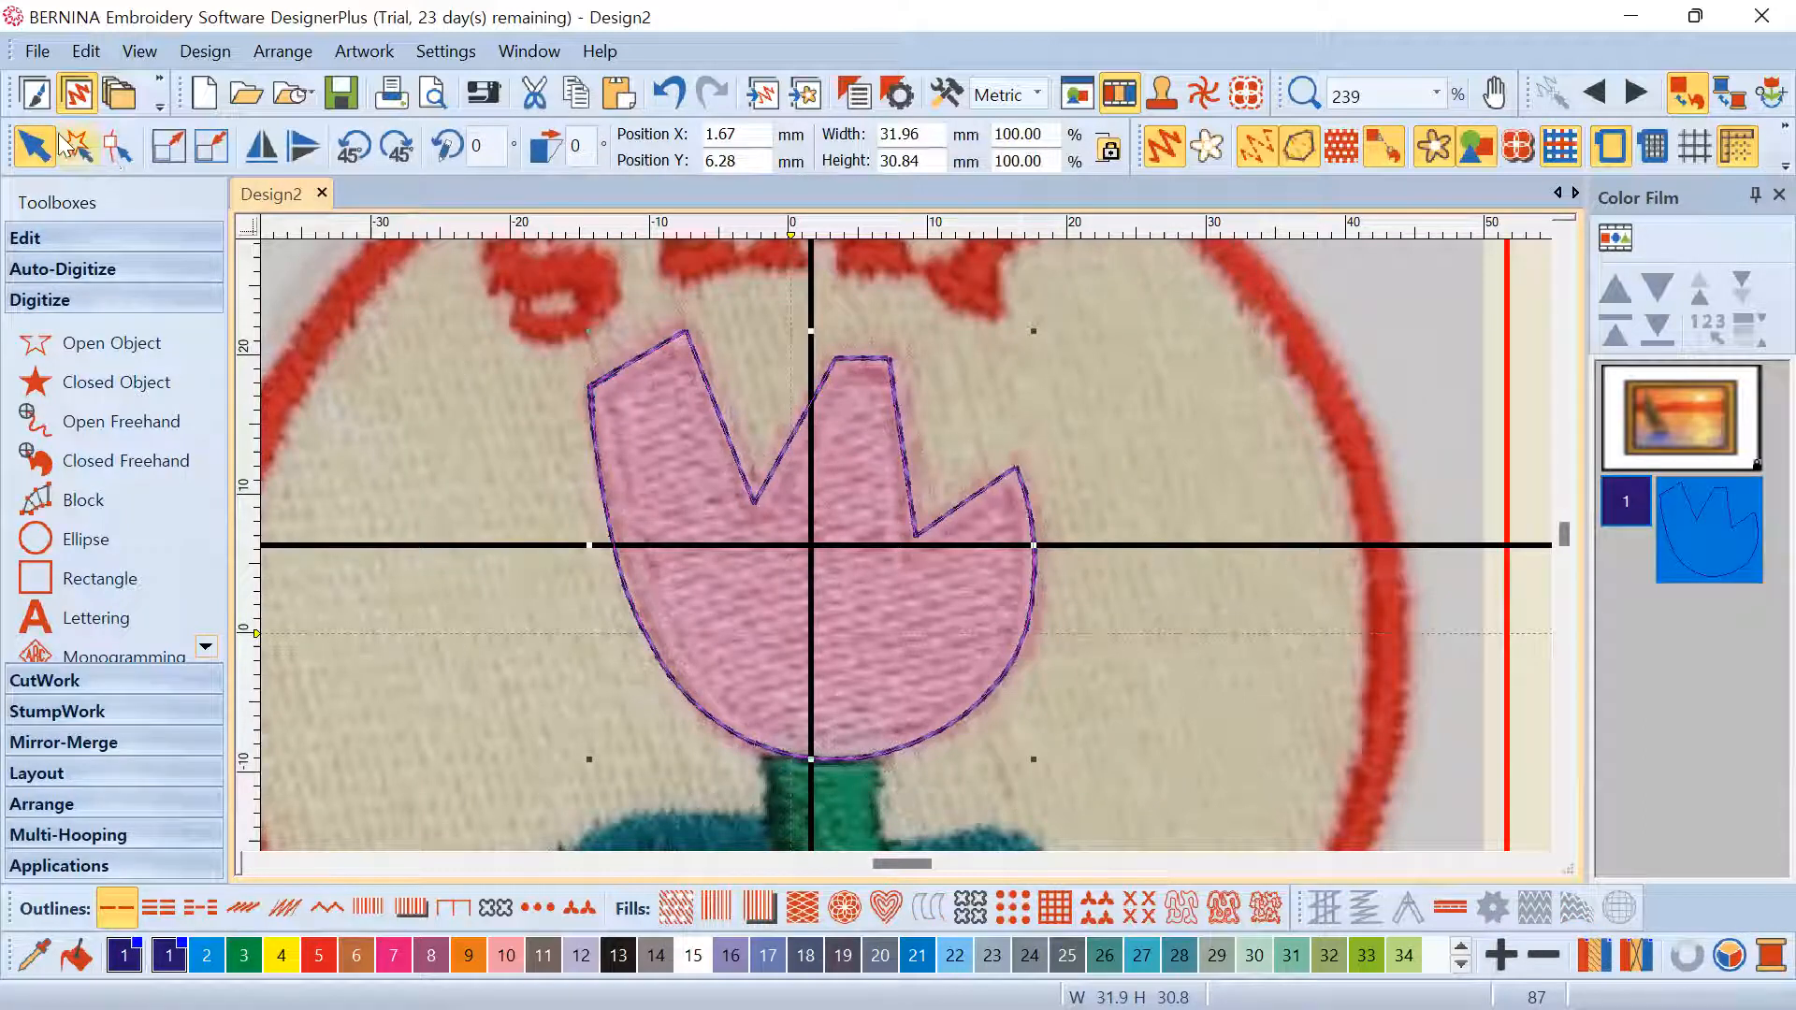
left_click(123, 155)
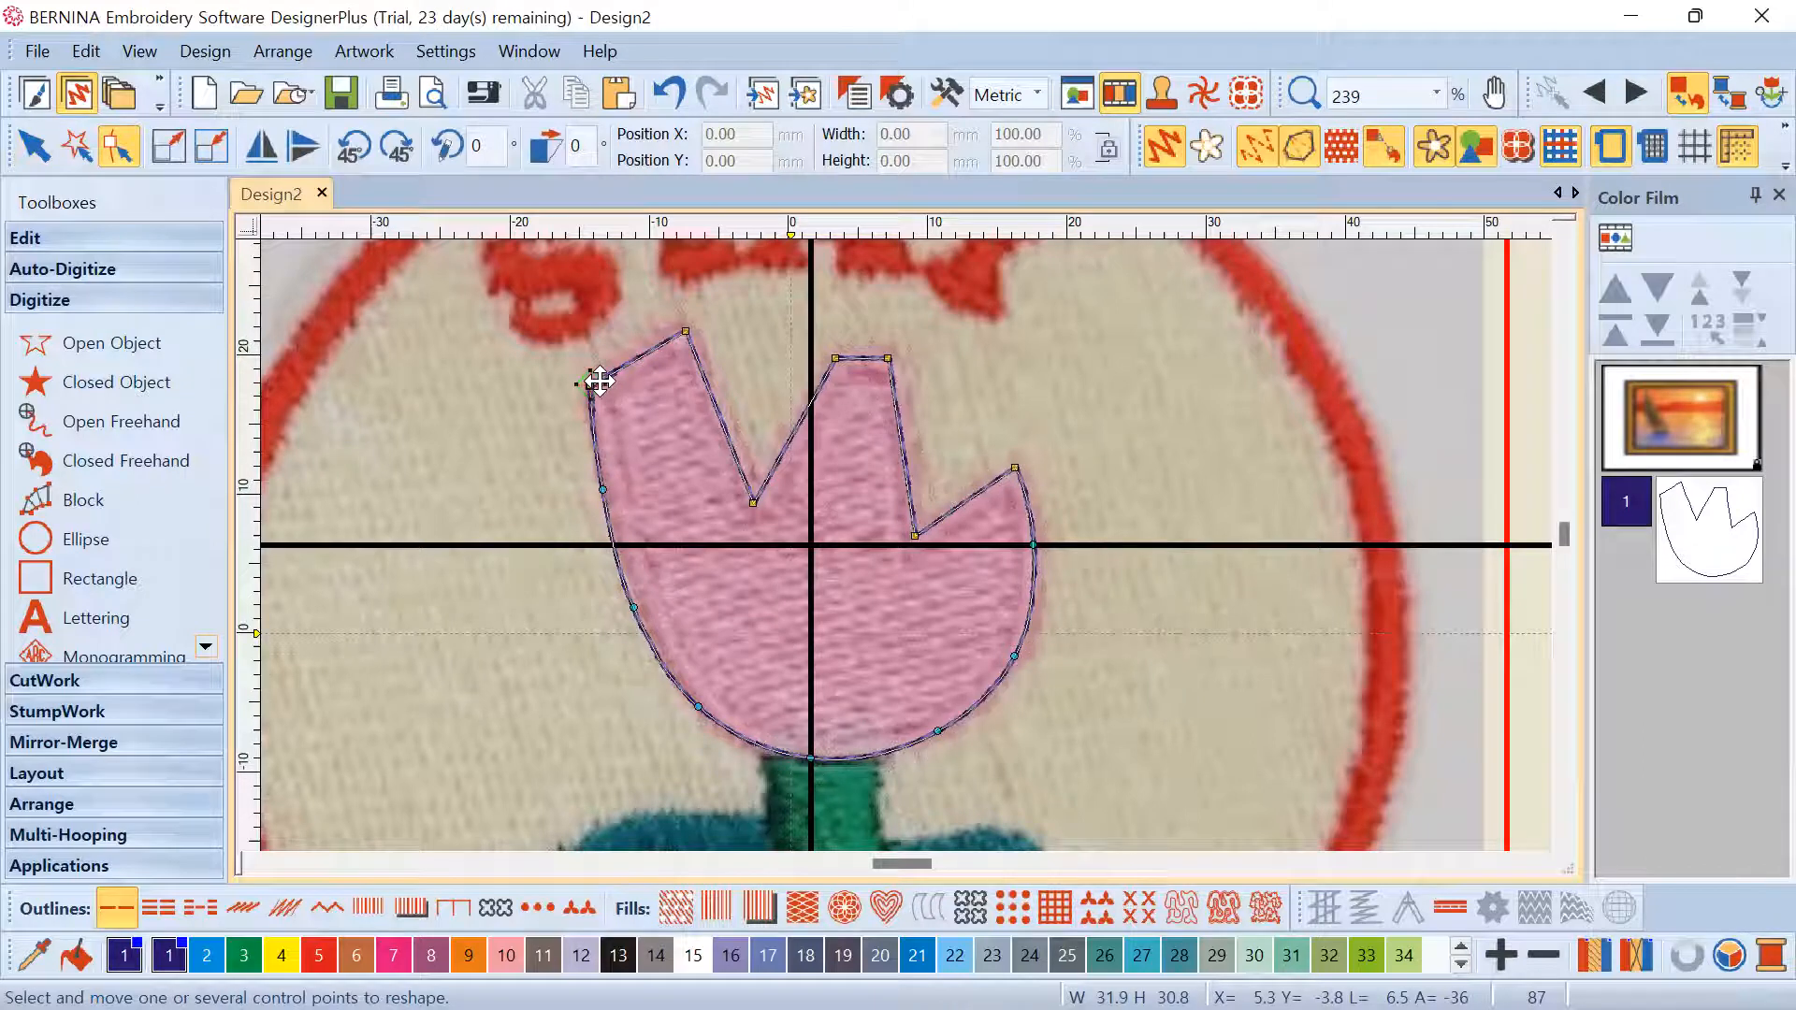
left_click(603, 490)
key("Delete")
left_click(681, 82)
Zoom in and add a new control point on the tulip's left edge
scroll(906, 544, "up", 6)
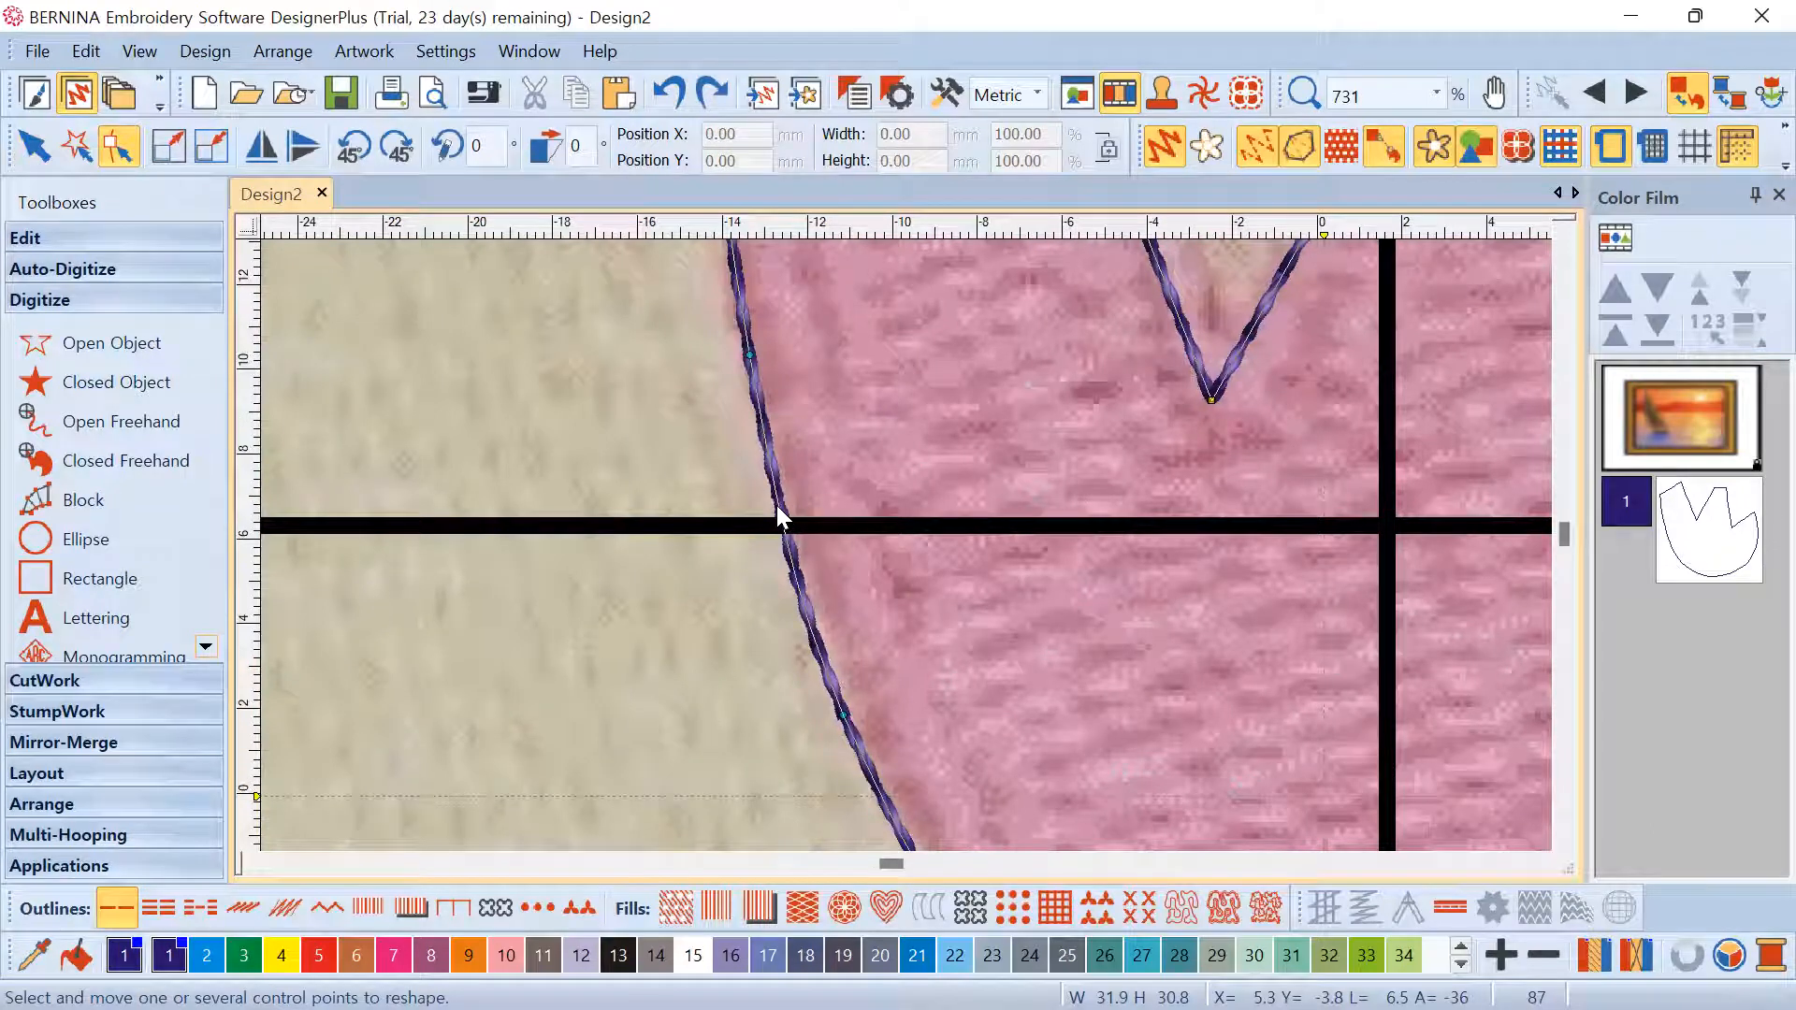
left_click(779, 517)
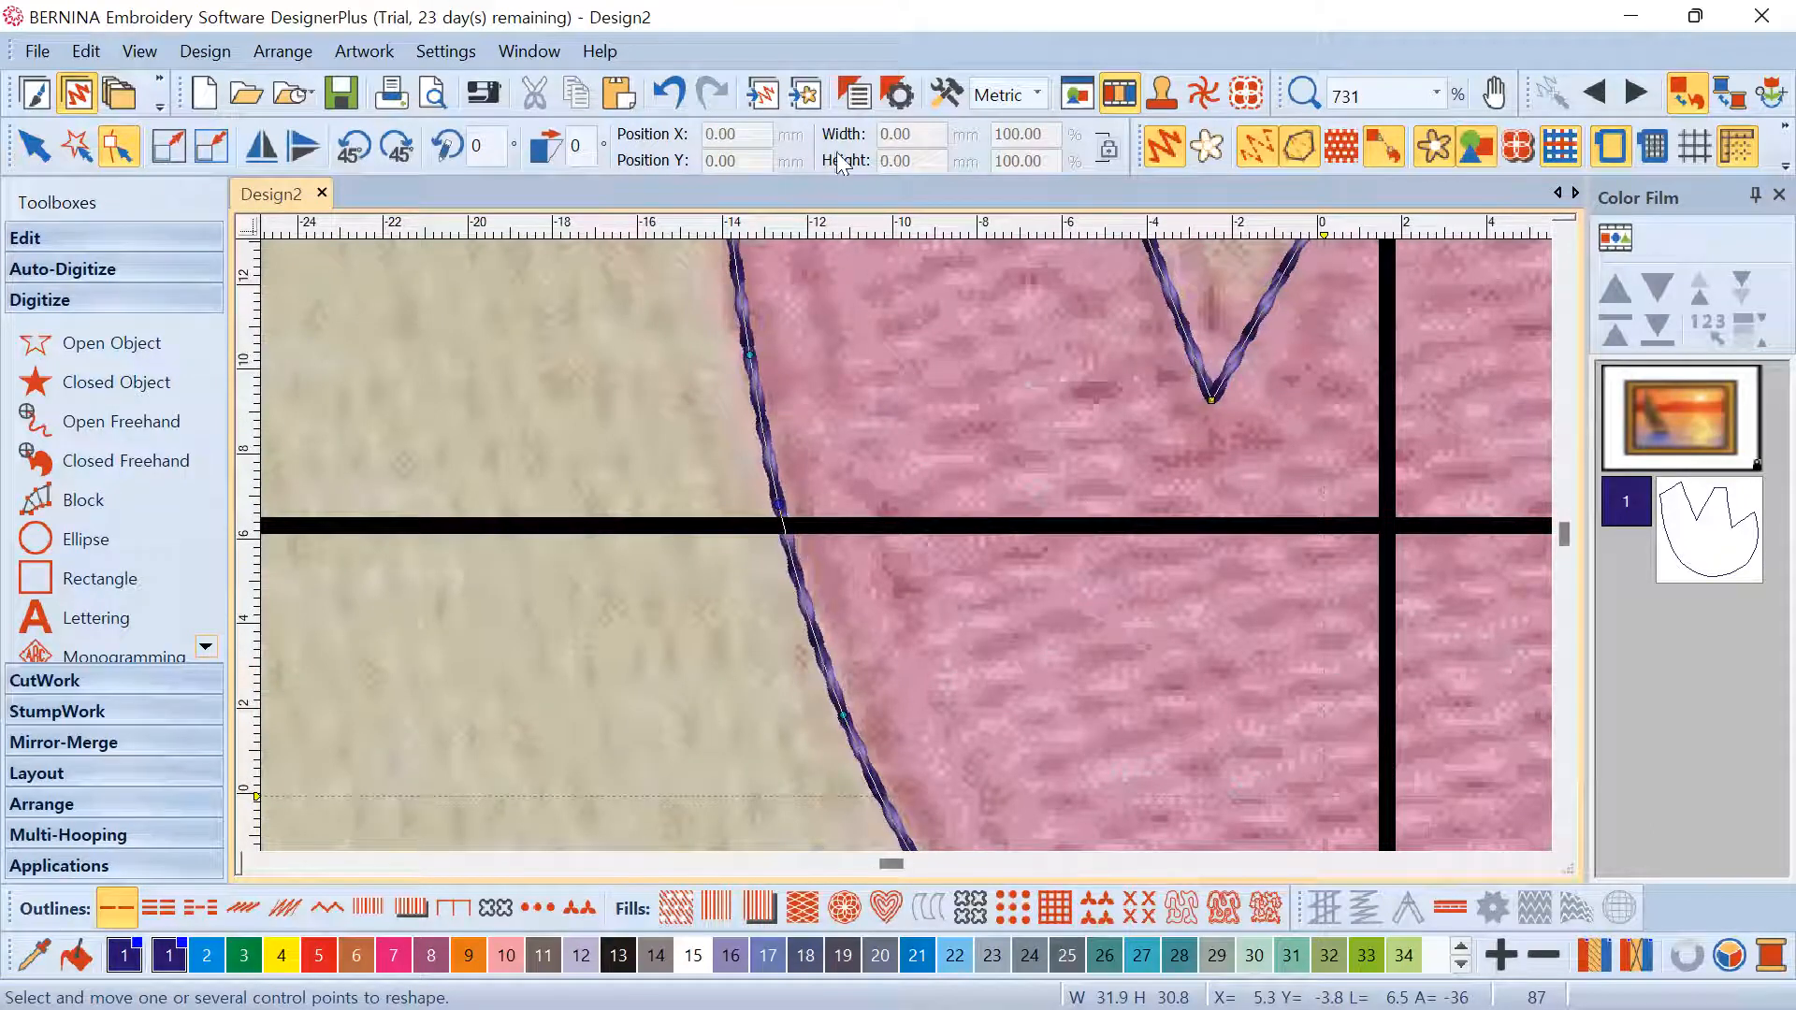
left_click(664, 92)
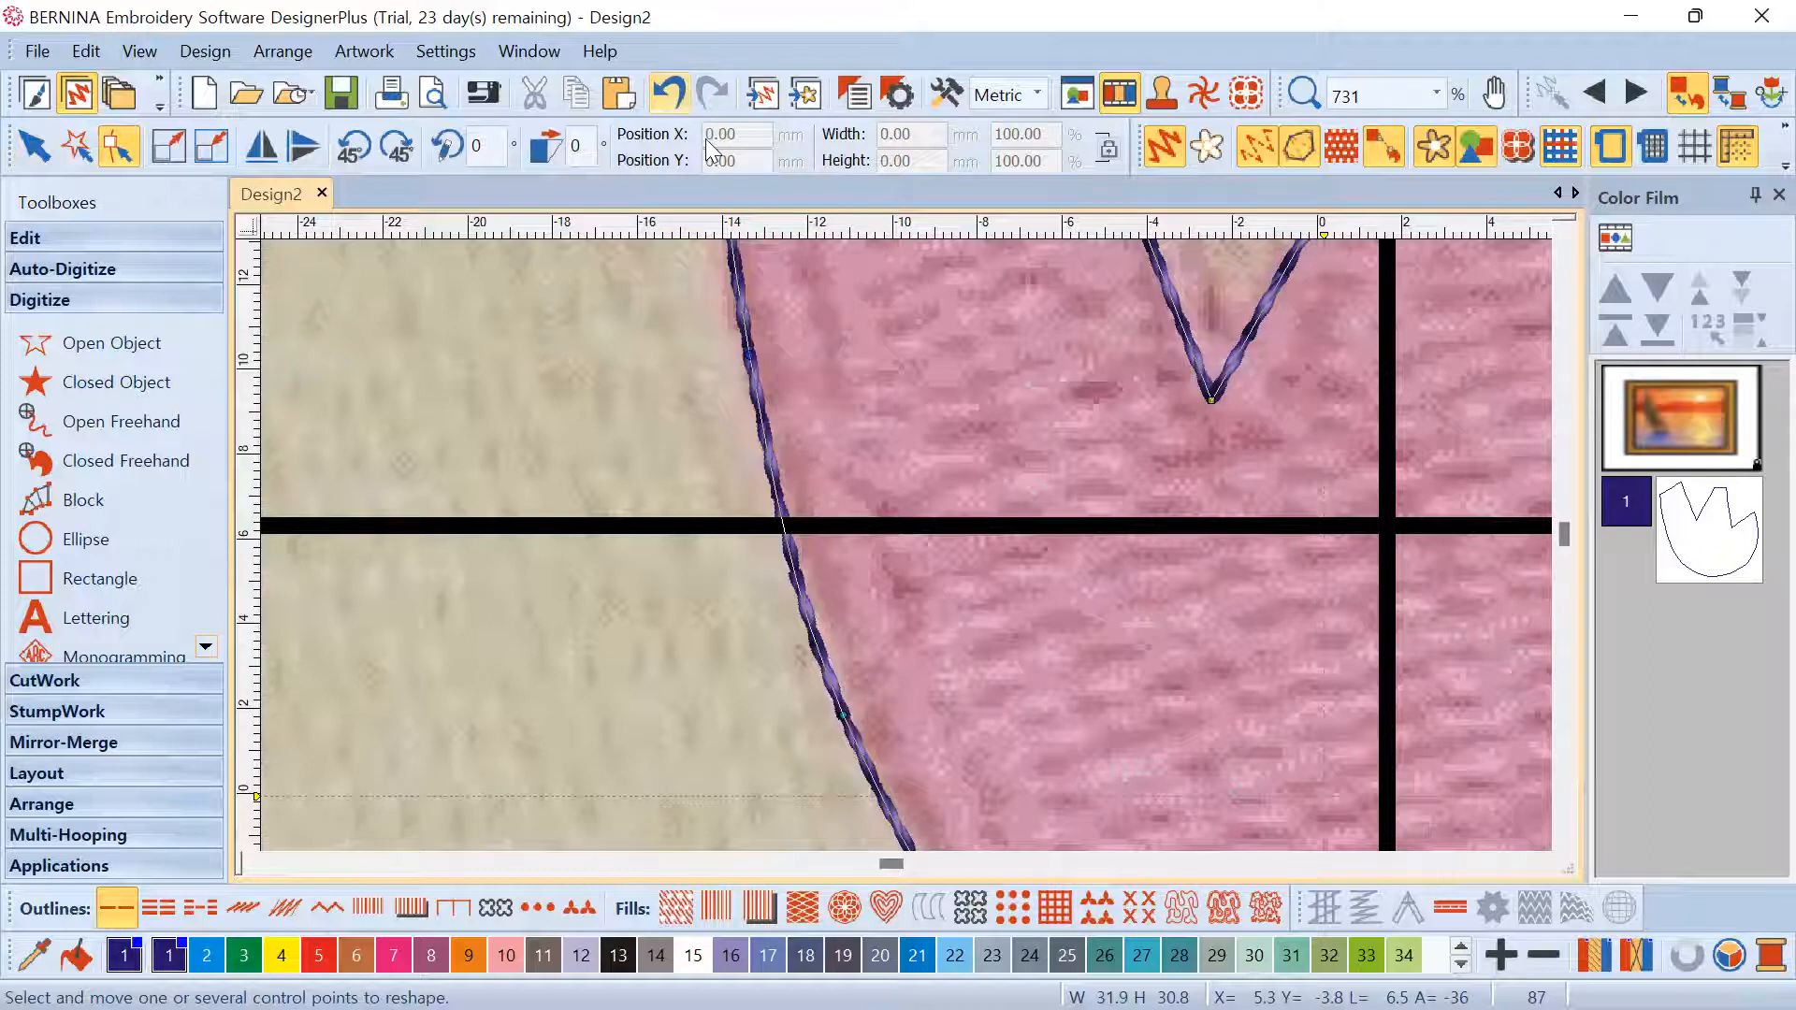
left_click(786, 533)
Try pulling the new left-edge point outward, then undo both the move and the added point
left_click_drag(785, 530, 611, 556)
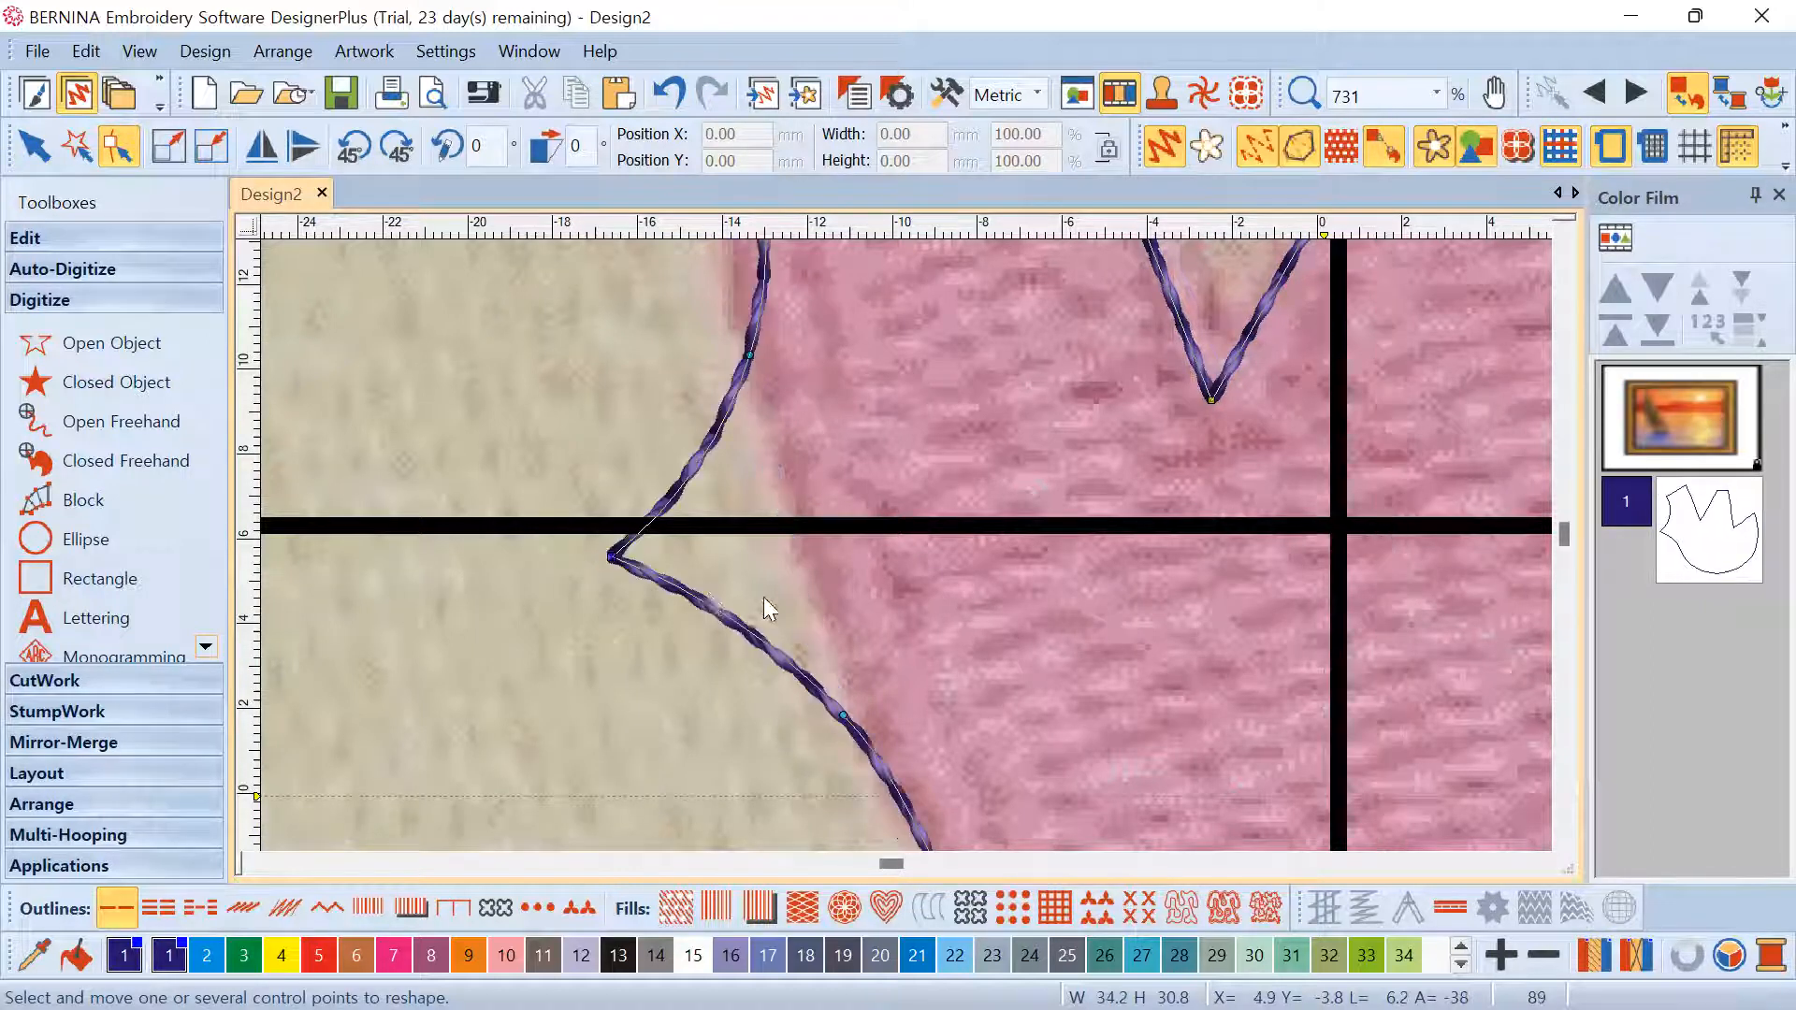
left_click(664, 92)
scroll(912, 542, "down", 5)
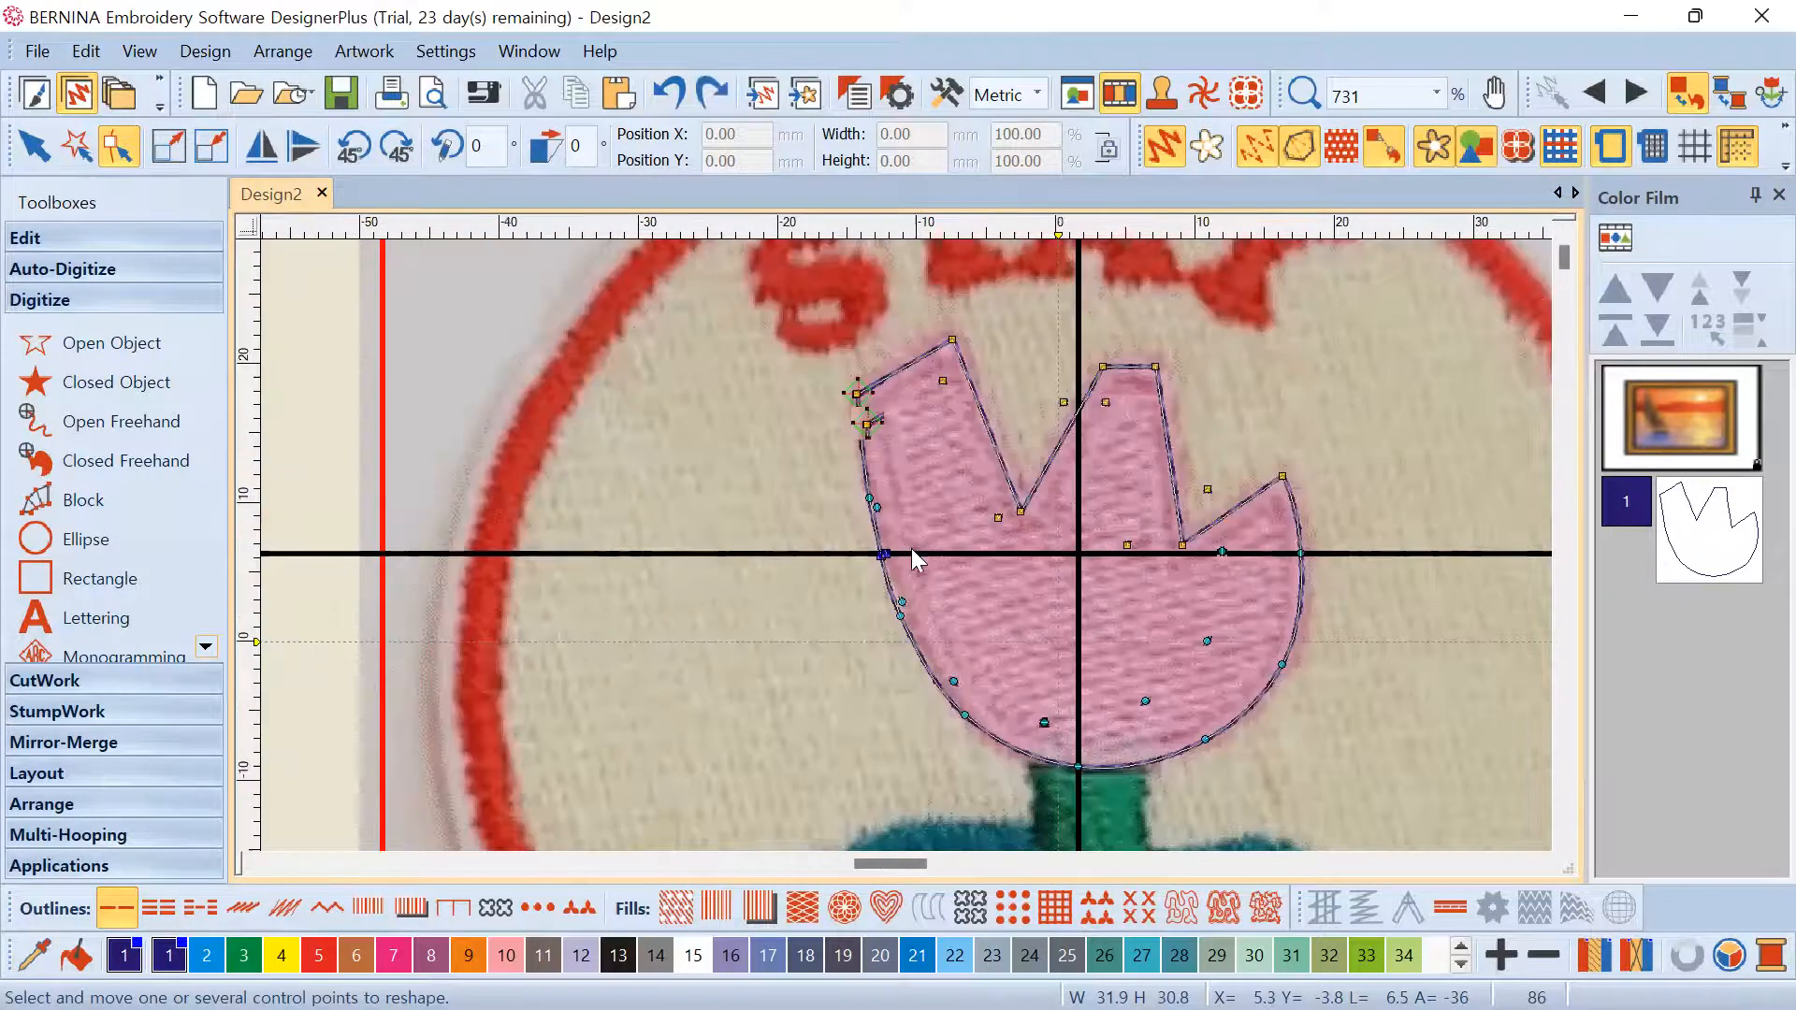
left_click(668, 92)
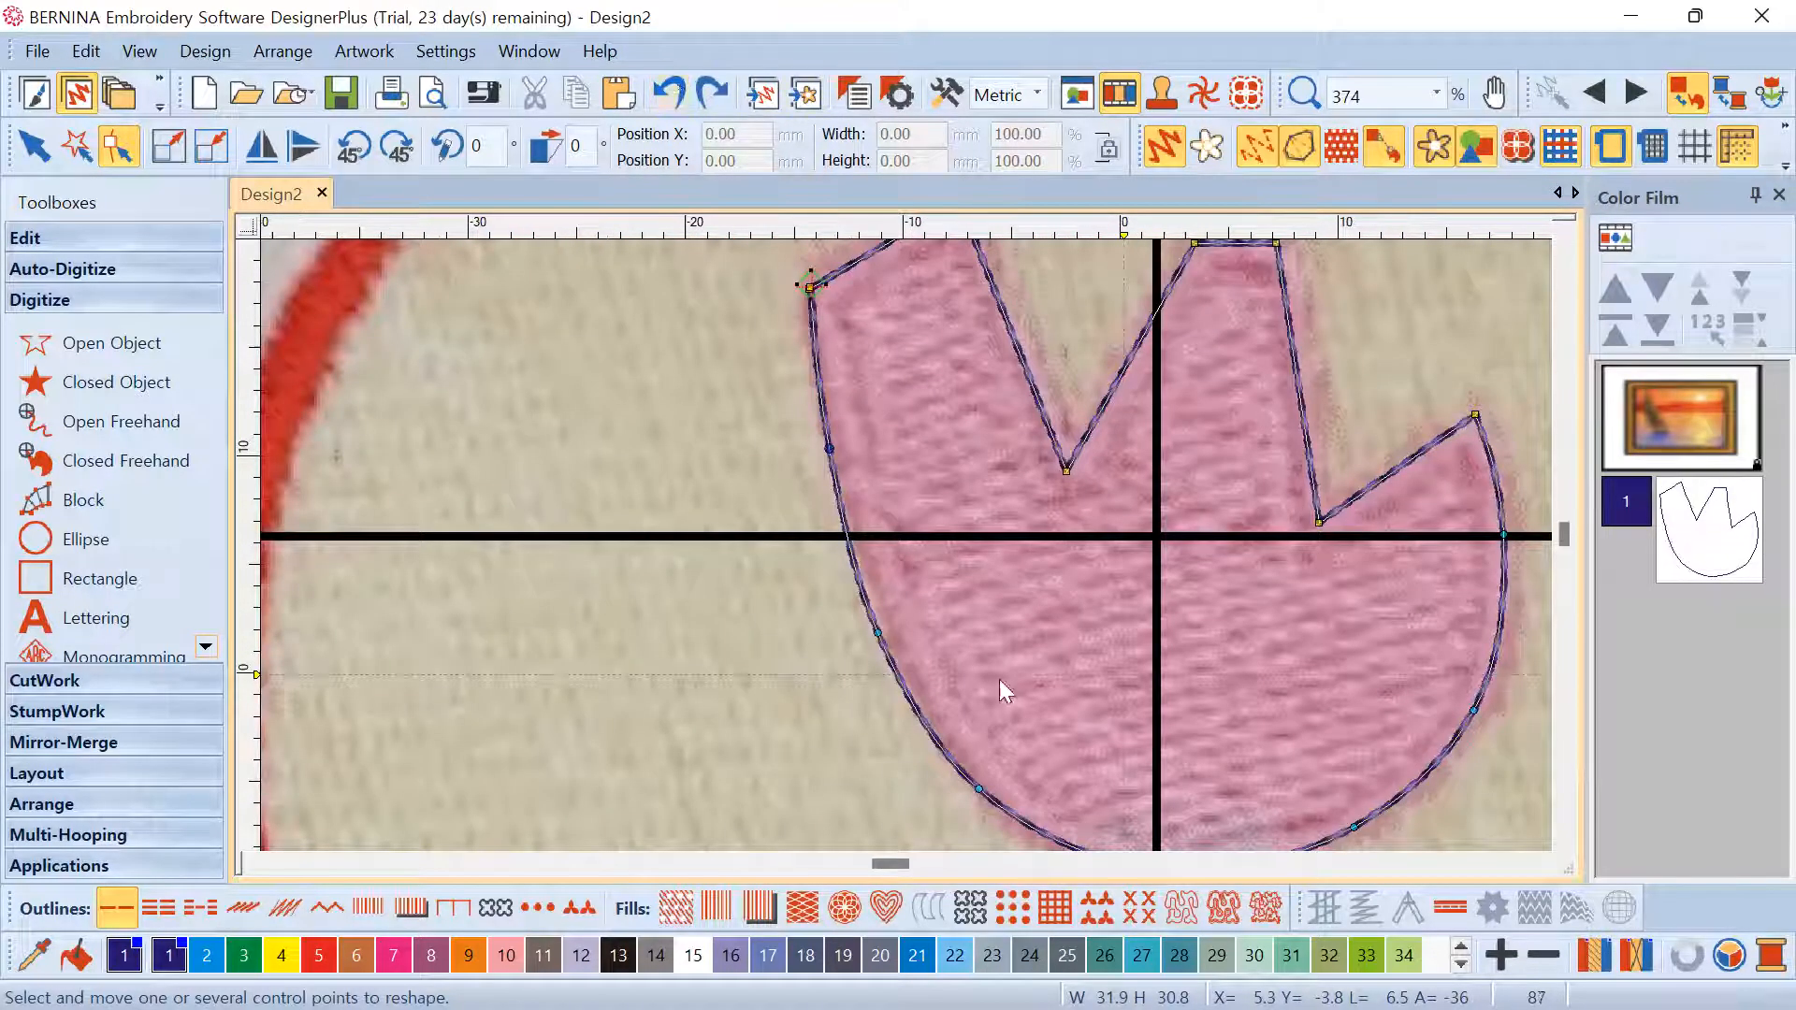
scroll(923, 619, "down", 5)
scroll(906, 542, "up", 5)
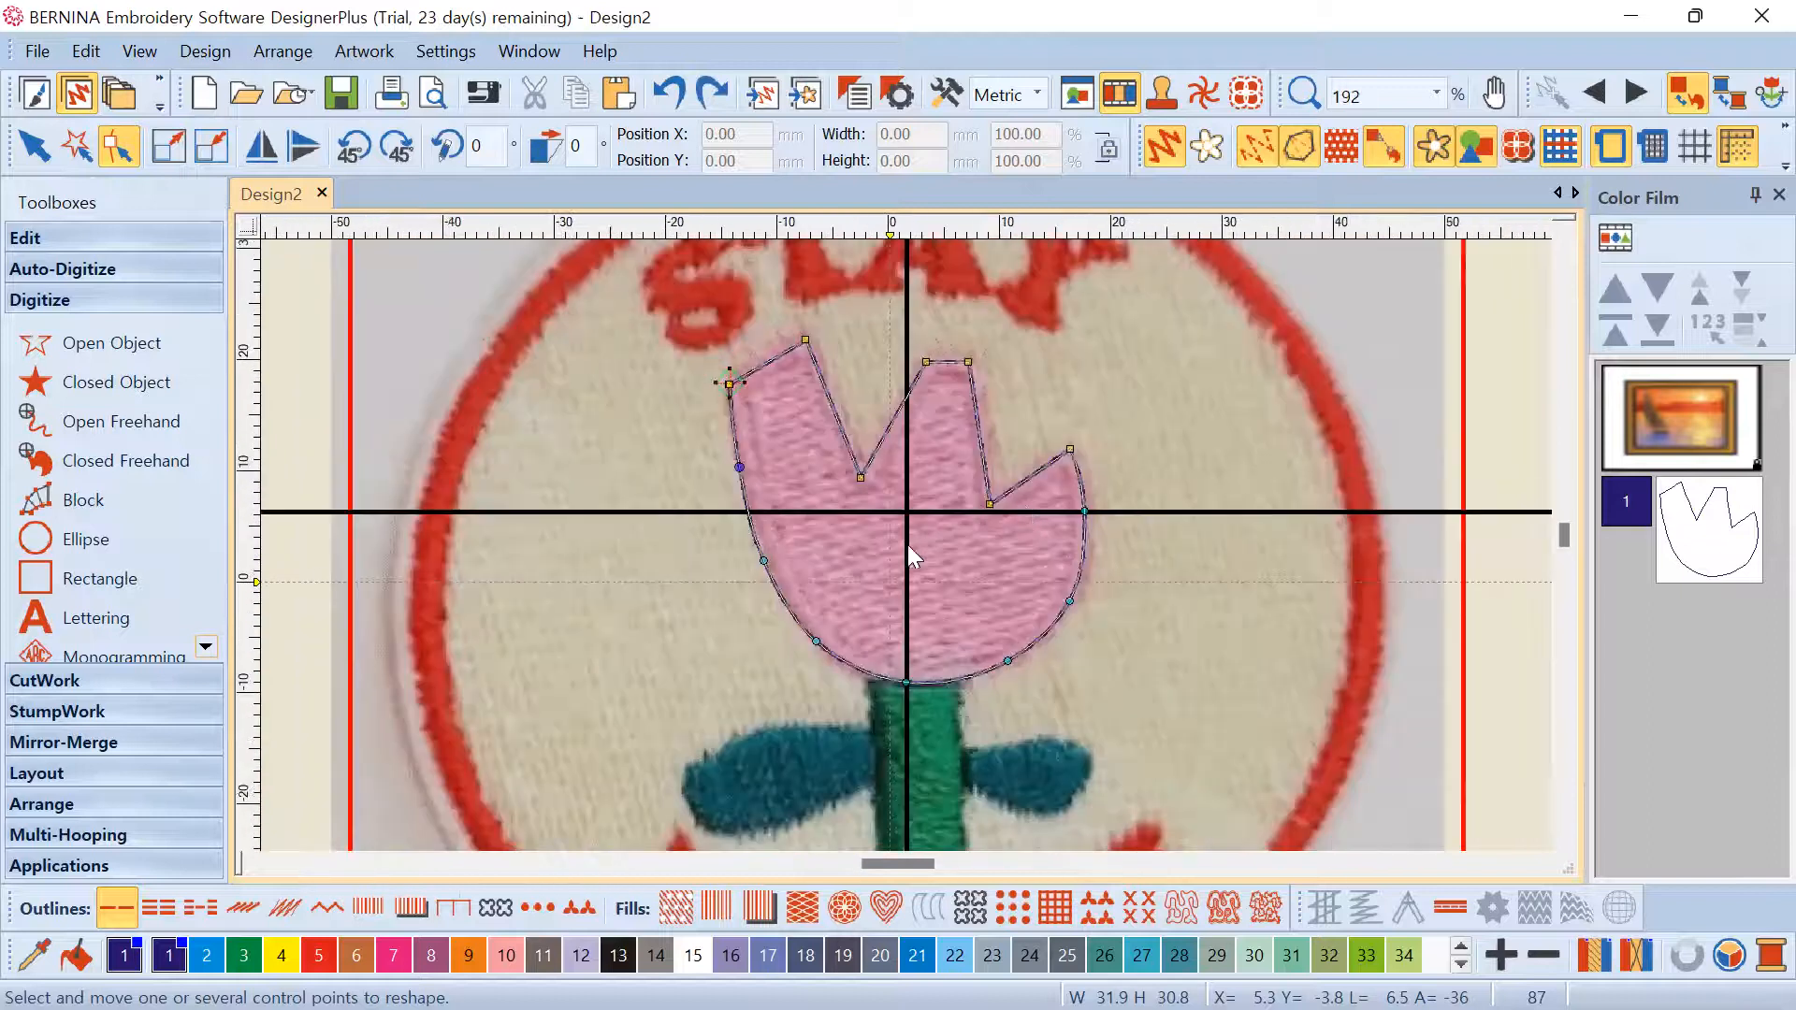
scroll(1019, 567, "down", 5)
scroll(905, 544, "up", 10)
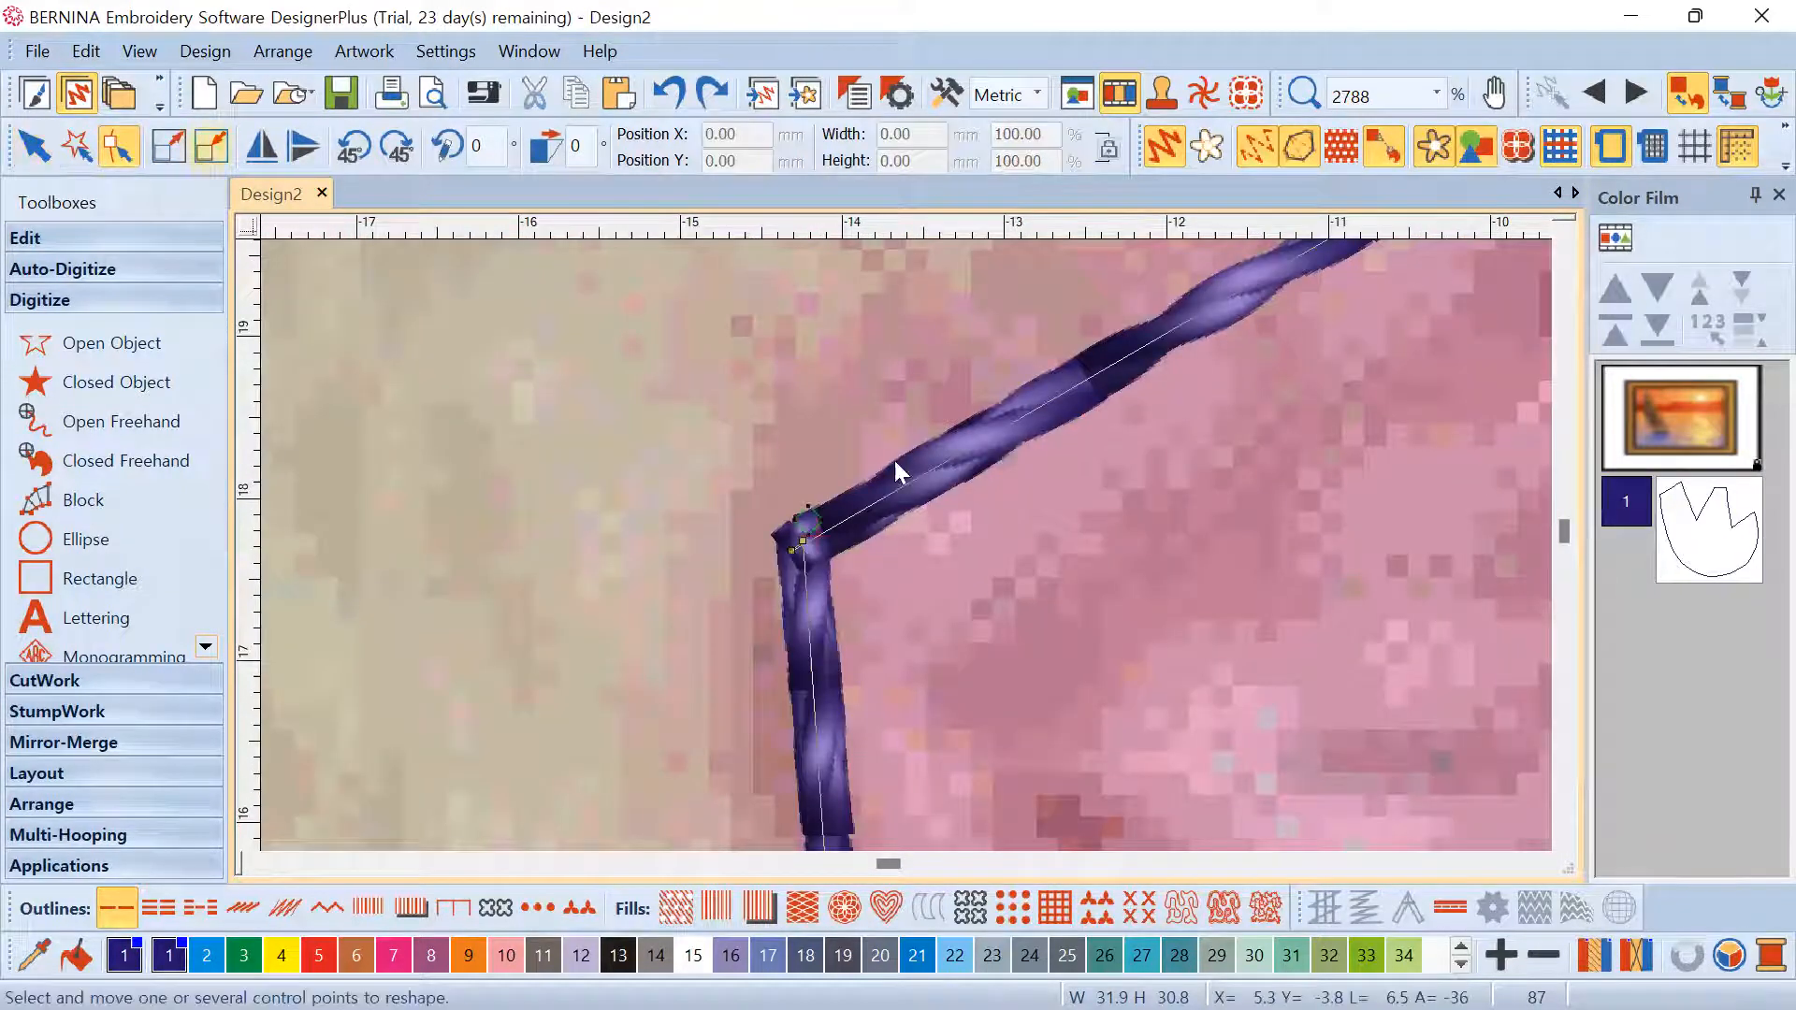
scroll(906, 544, "up", 10)
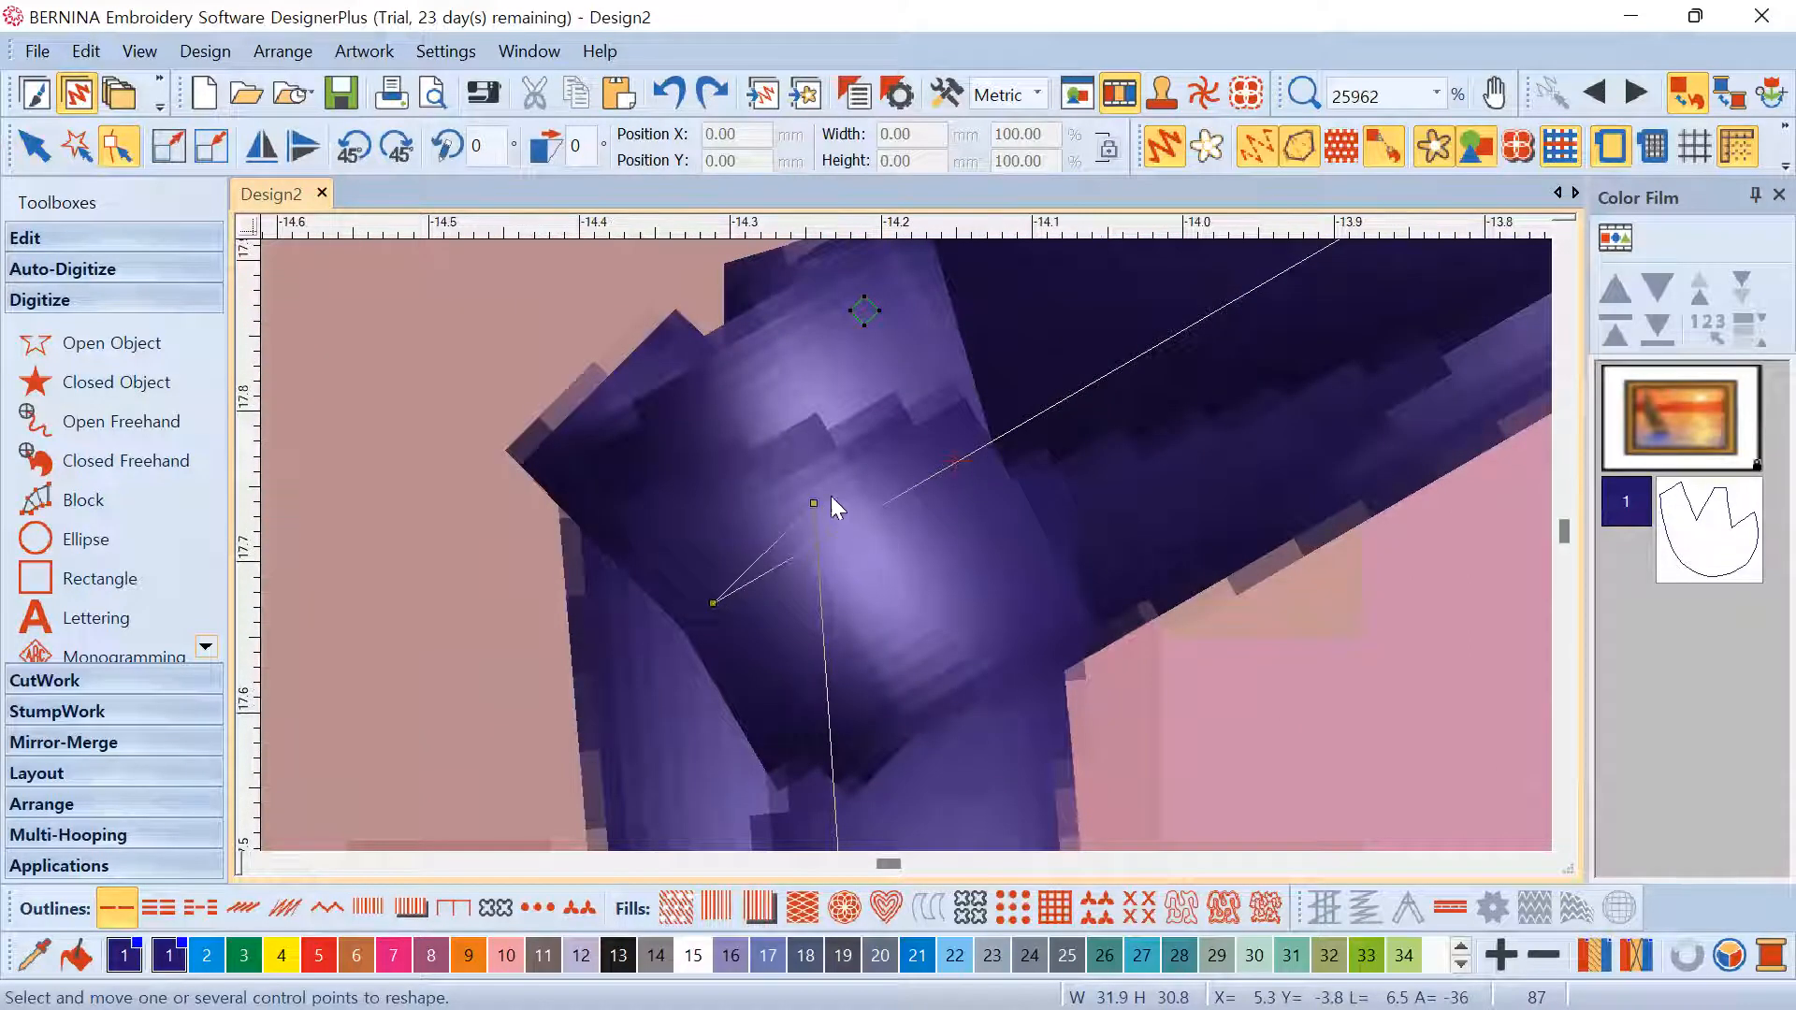
scroll(911, 547, "down", 10)
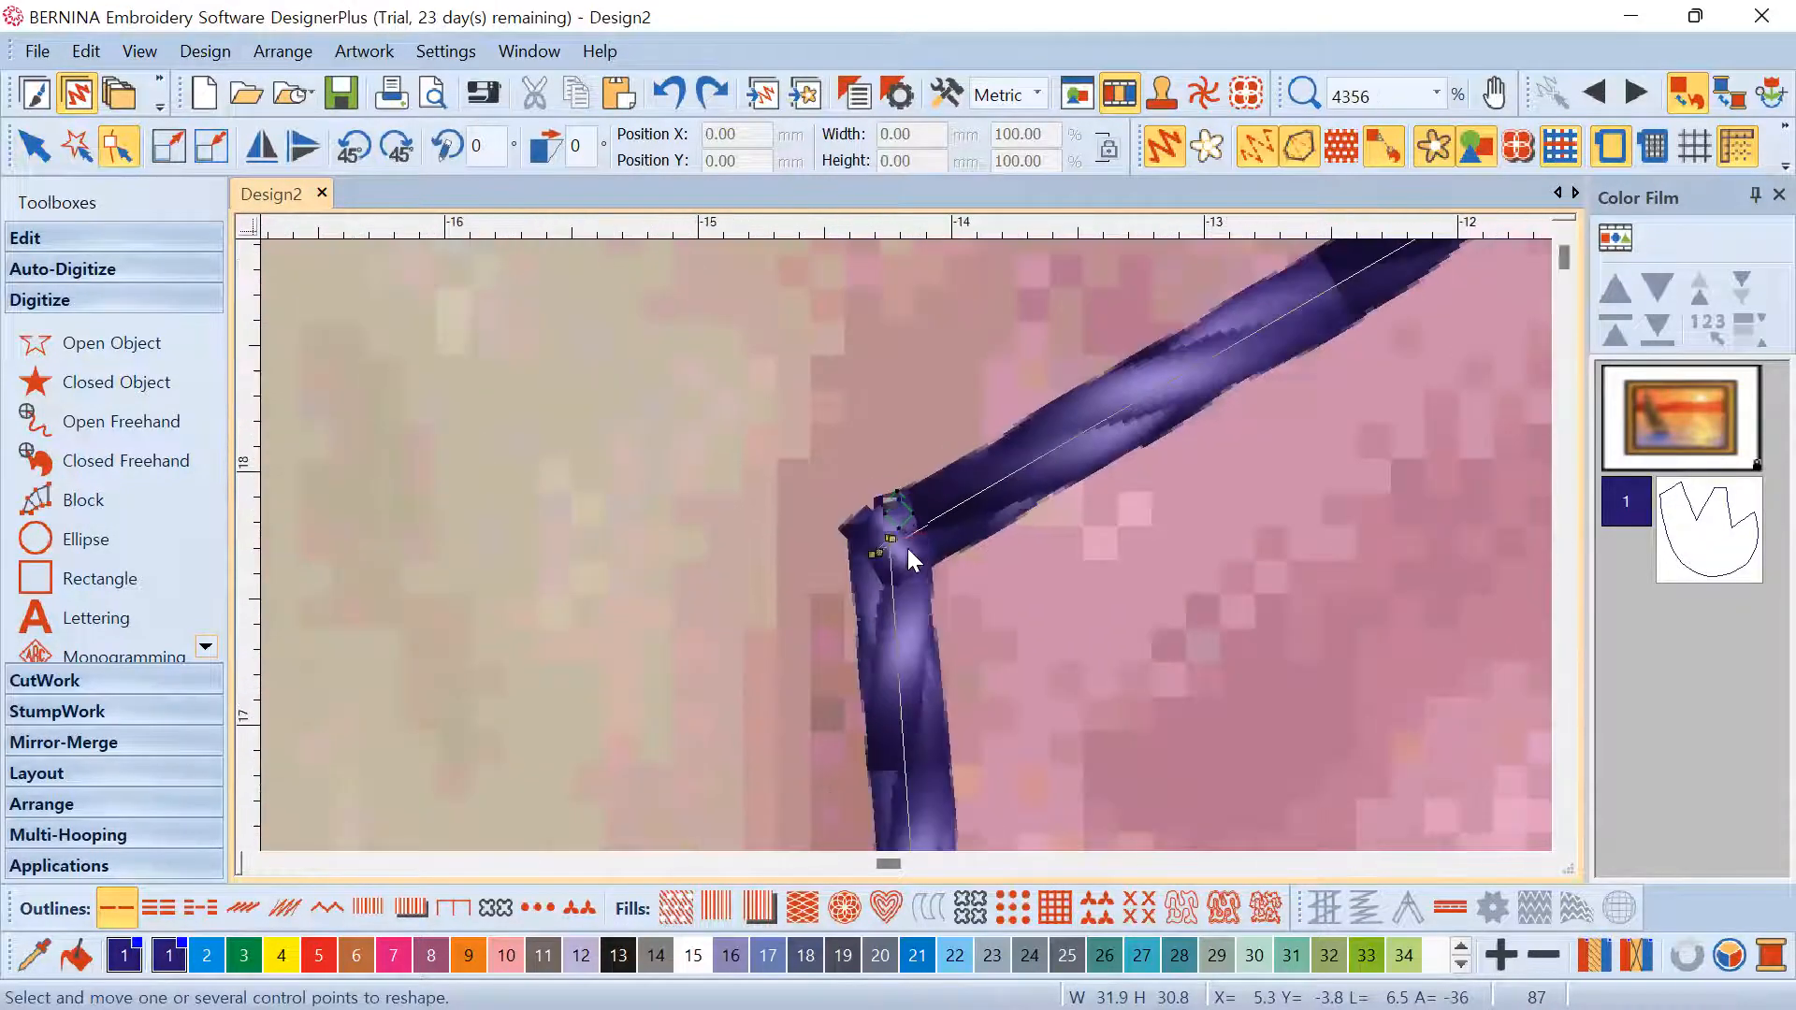
scroll(912, 546, "up", 10)
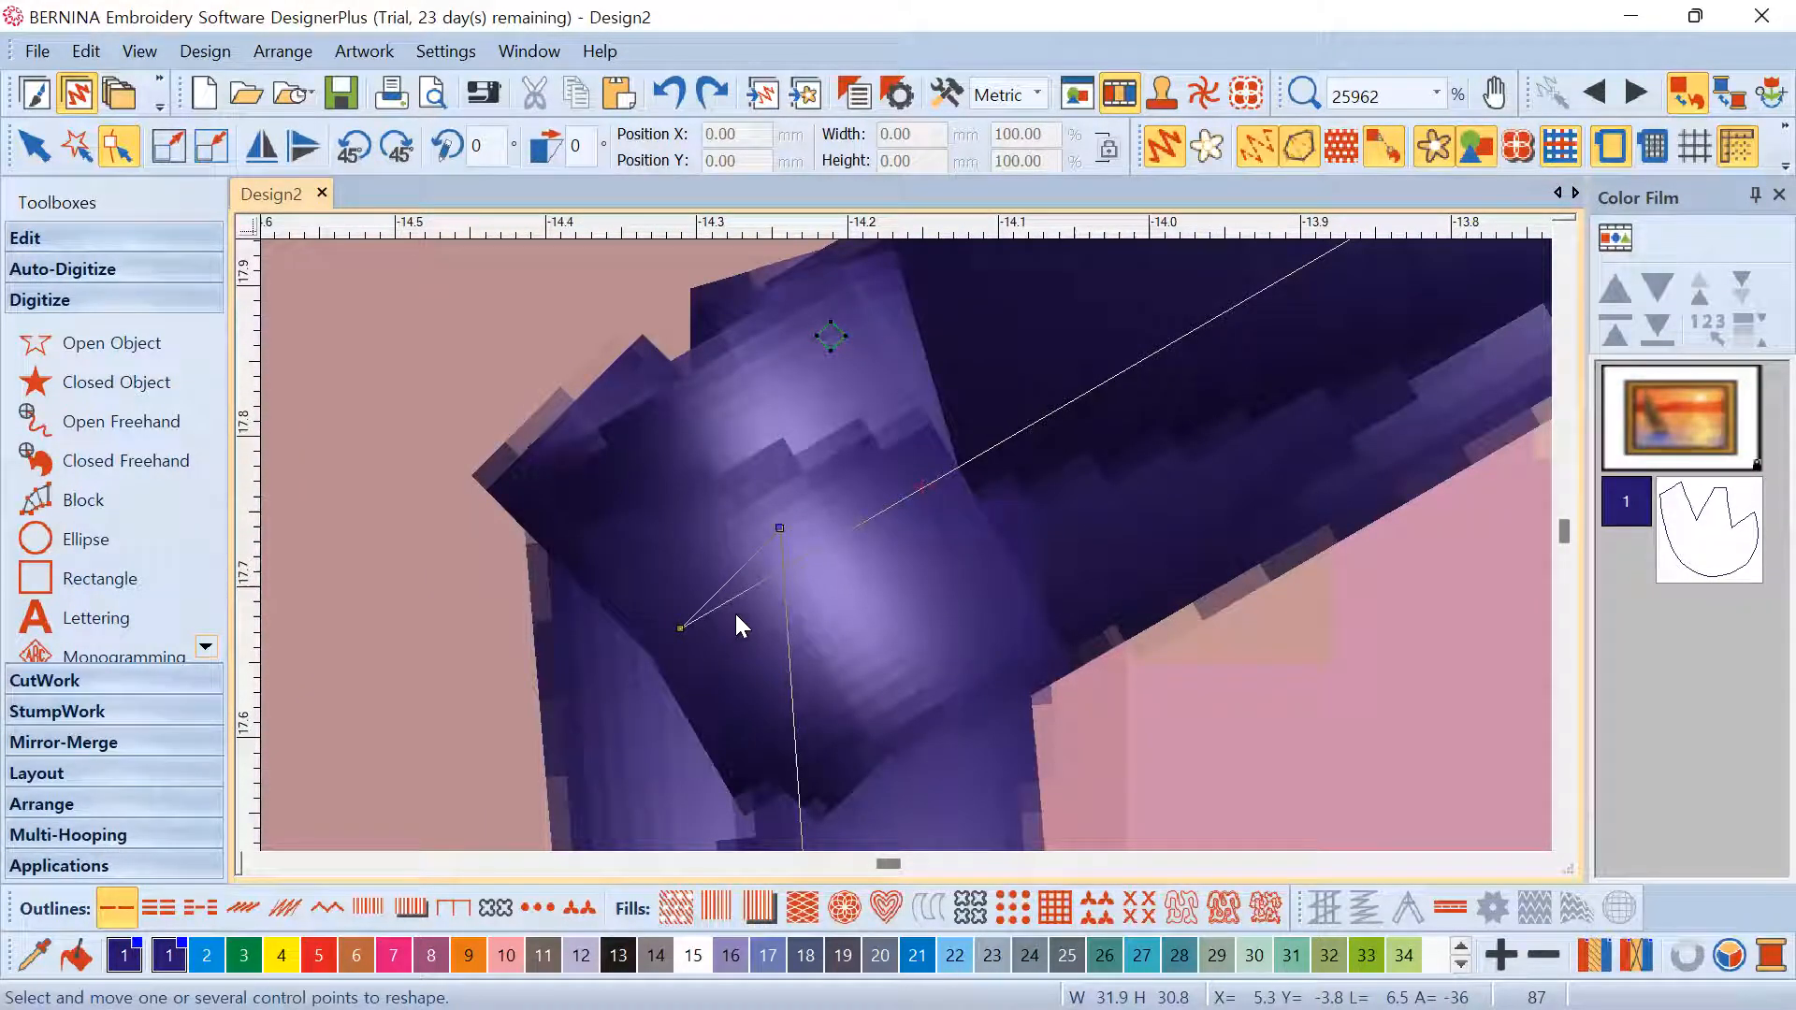
Marquee-select and delete the stray extra point at the outline's top-left corner
left_click(811, 546)
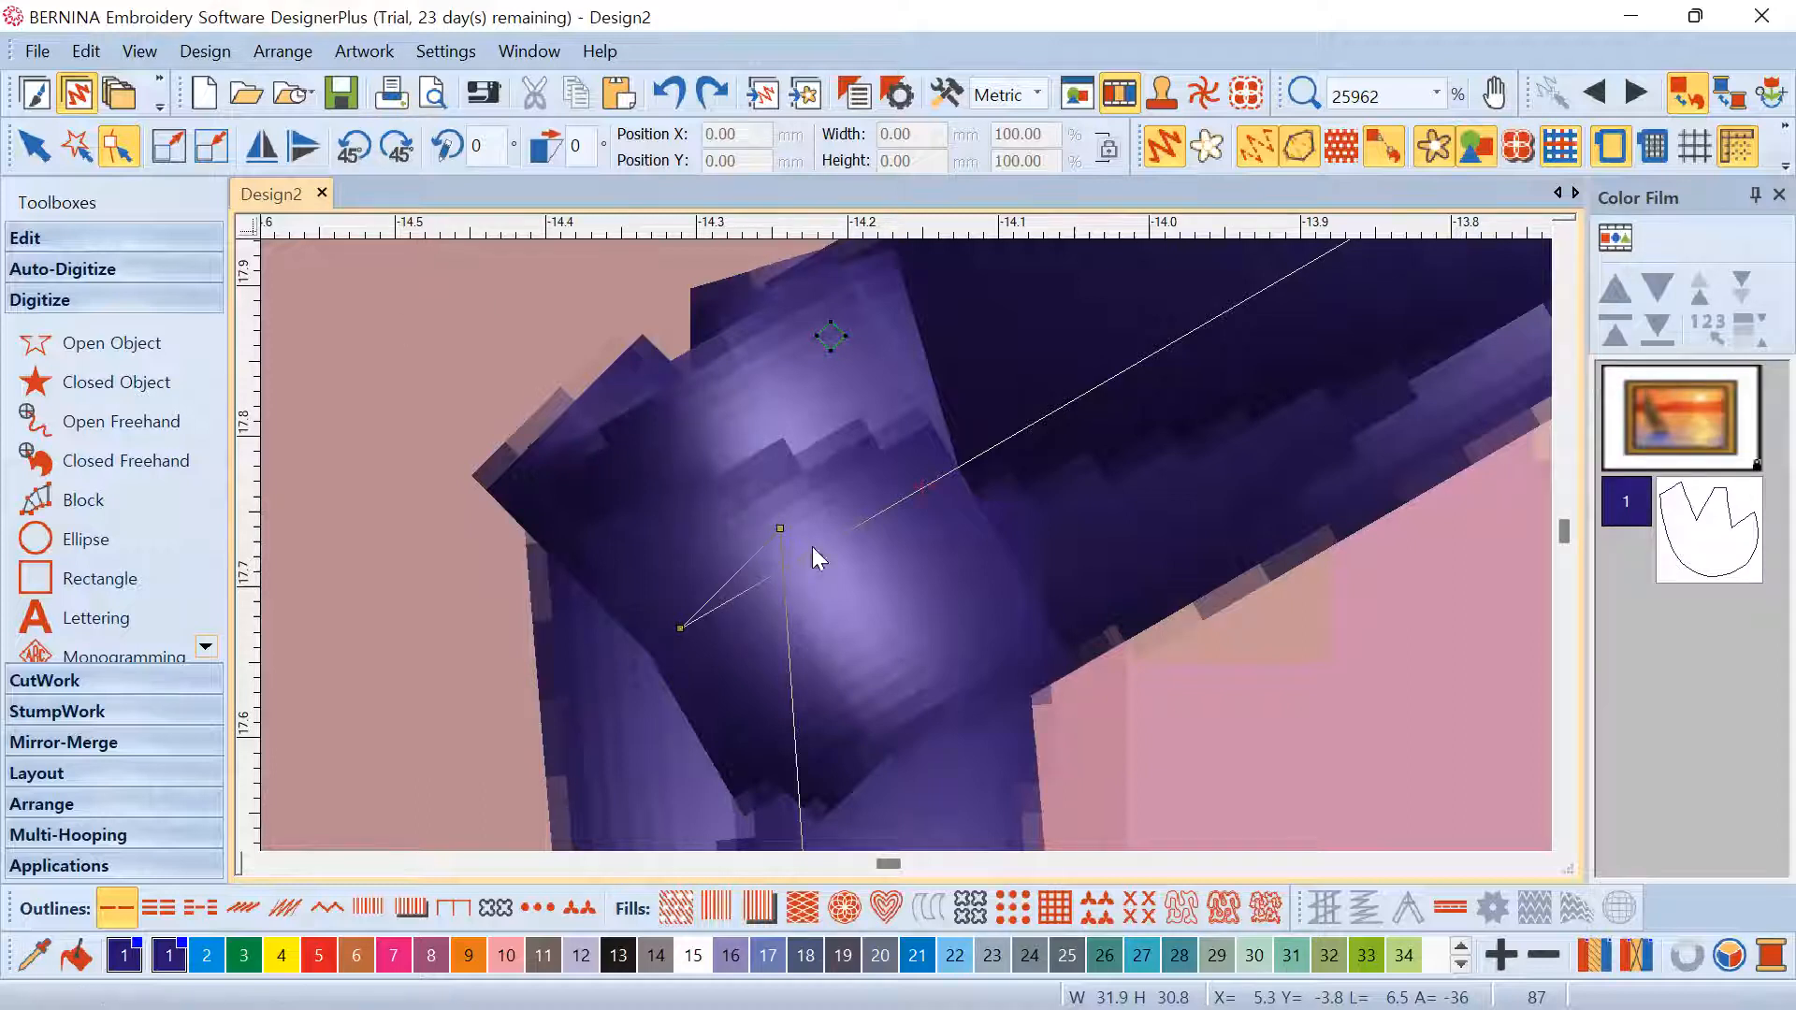
left_click_drag(839, 565, 840, 567)
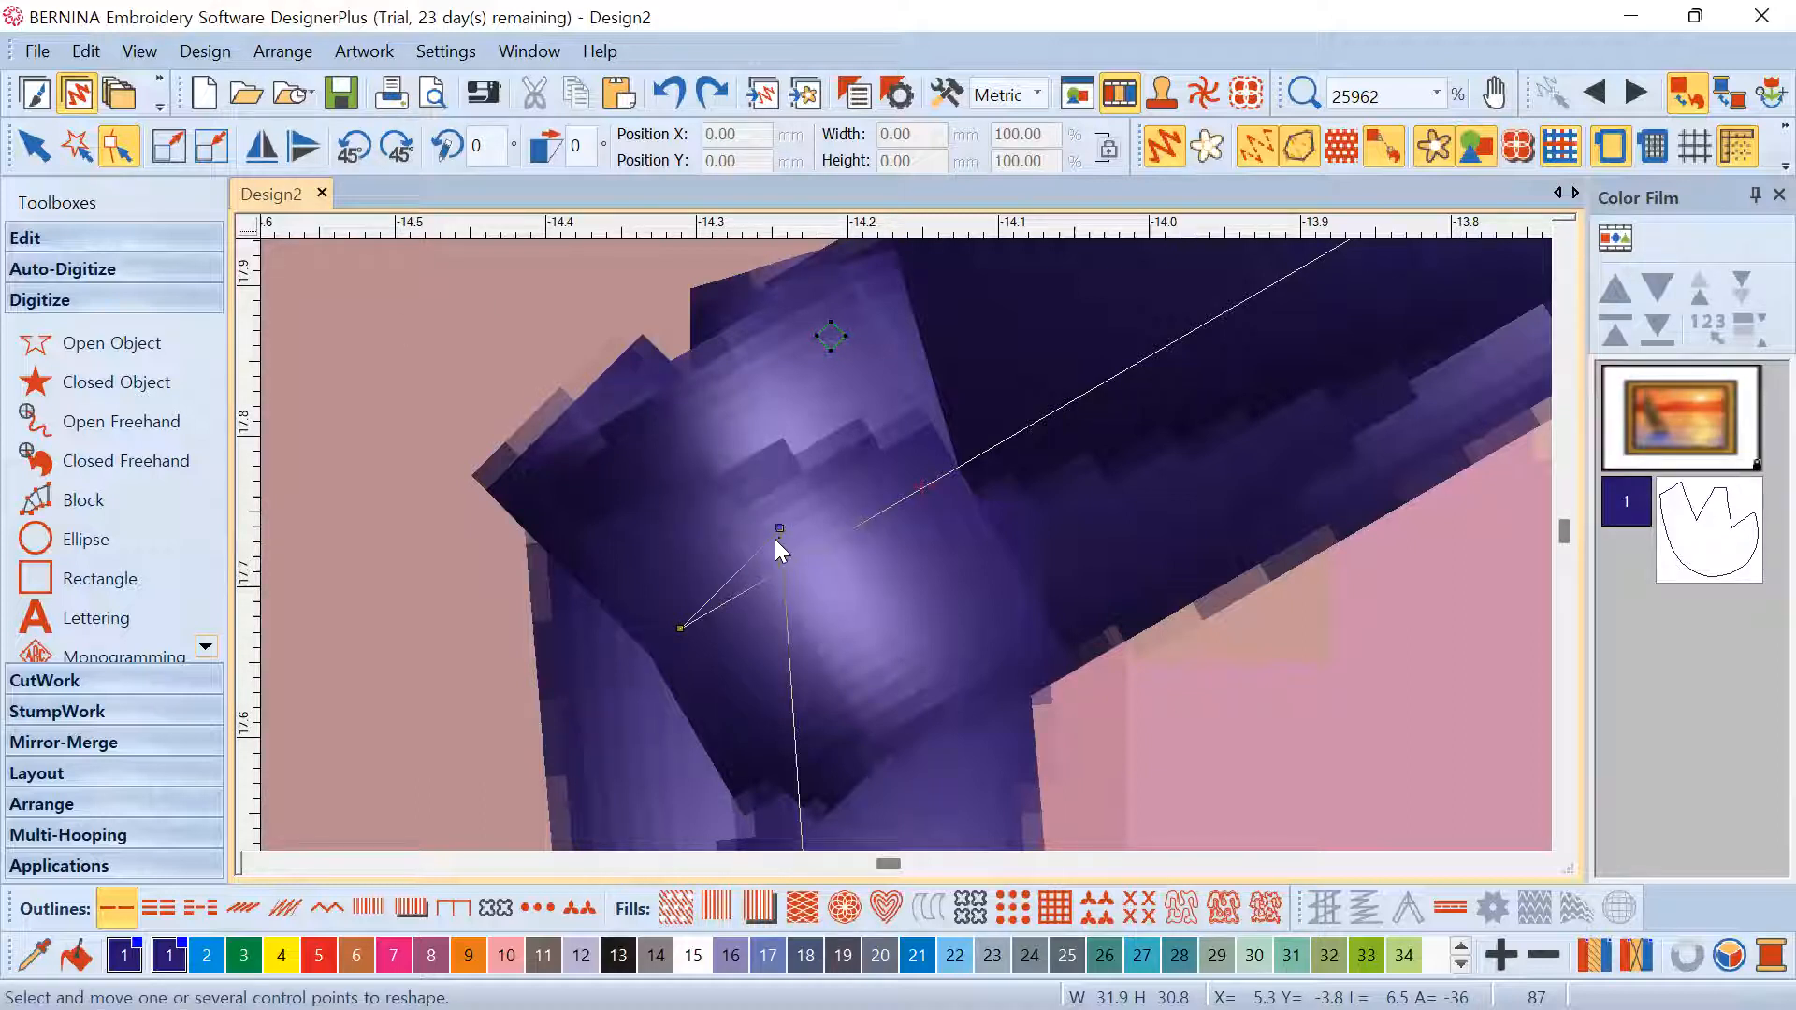
key("Delete")
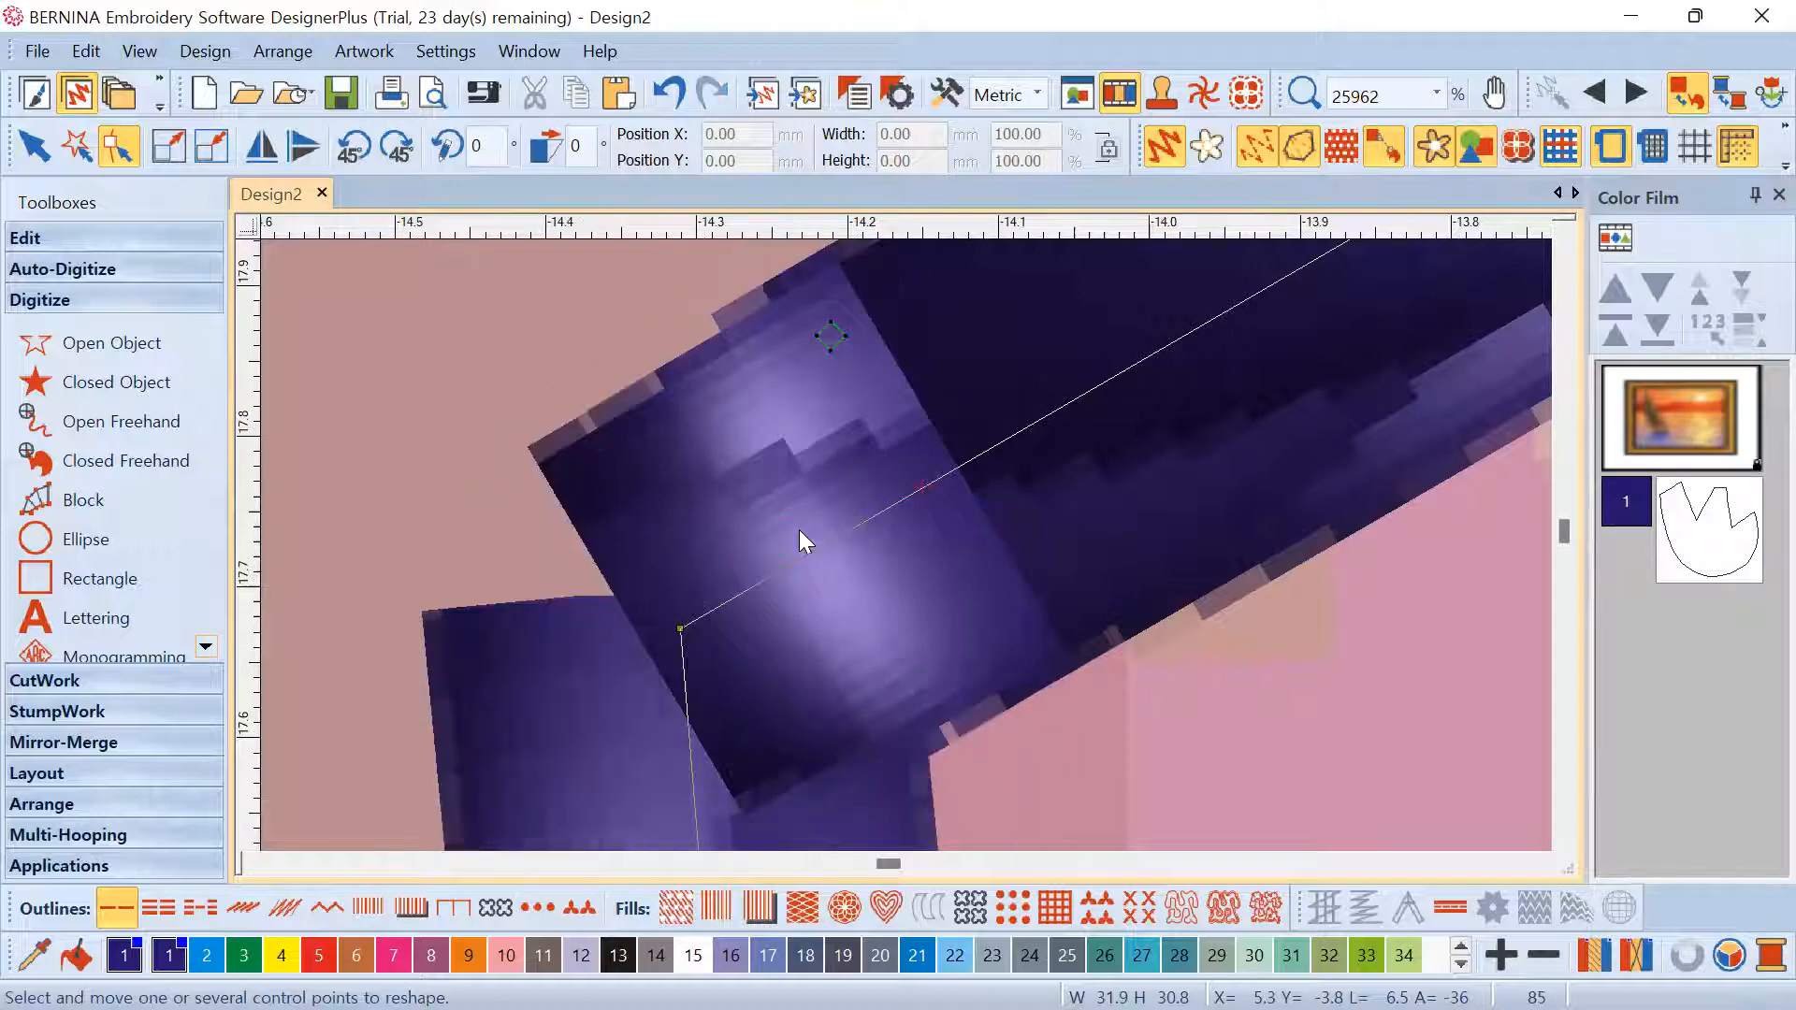
scroll(900, 544, "down", 4)
scroll(906, 546, "down", 10)
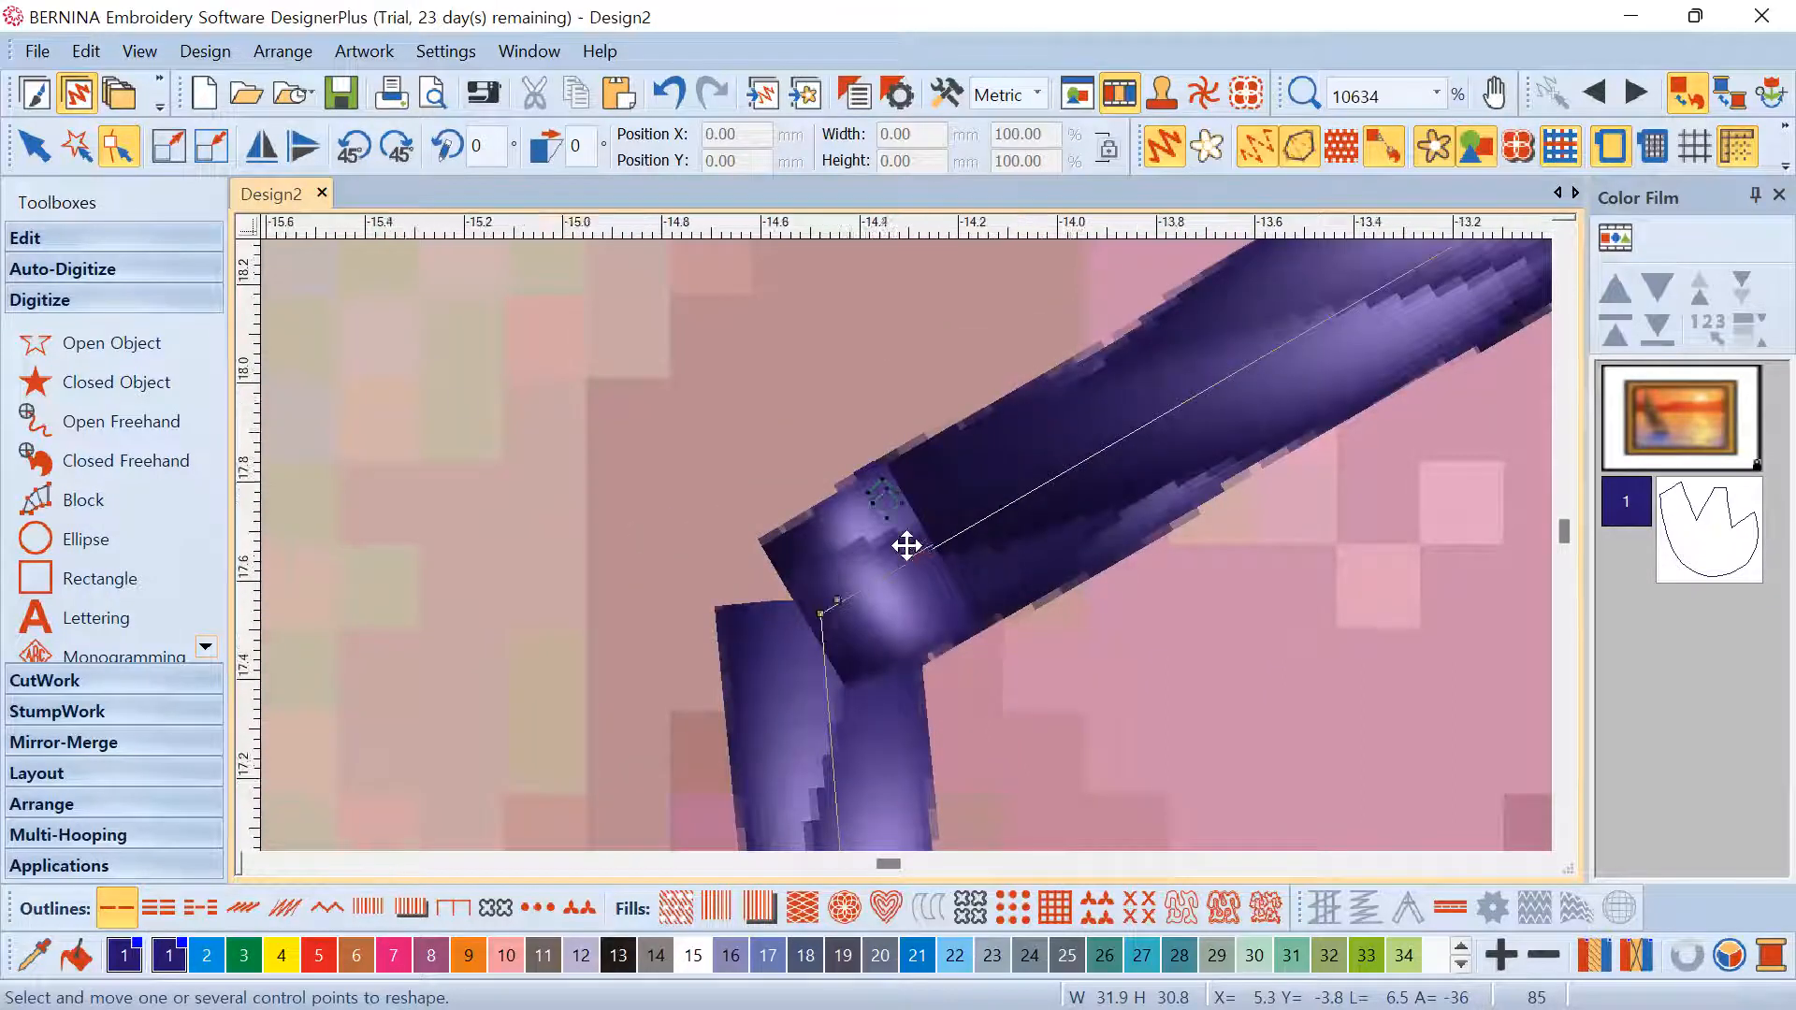
scroll(945, 549, "down", 4)
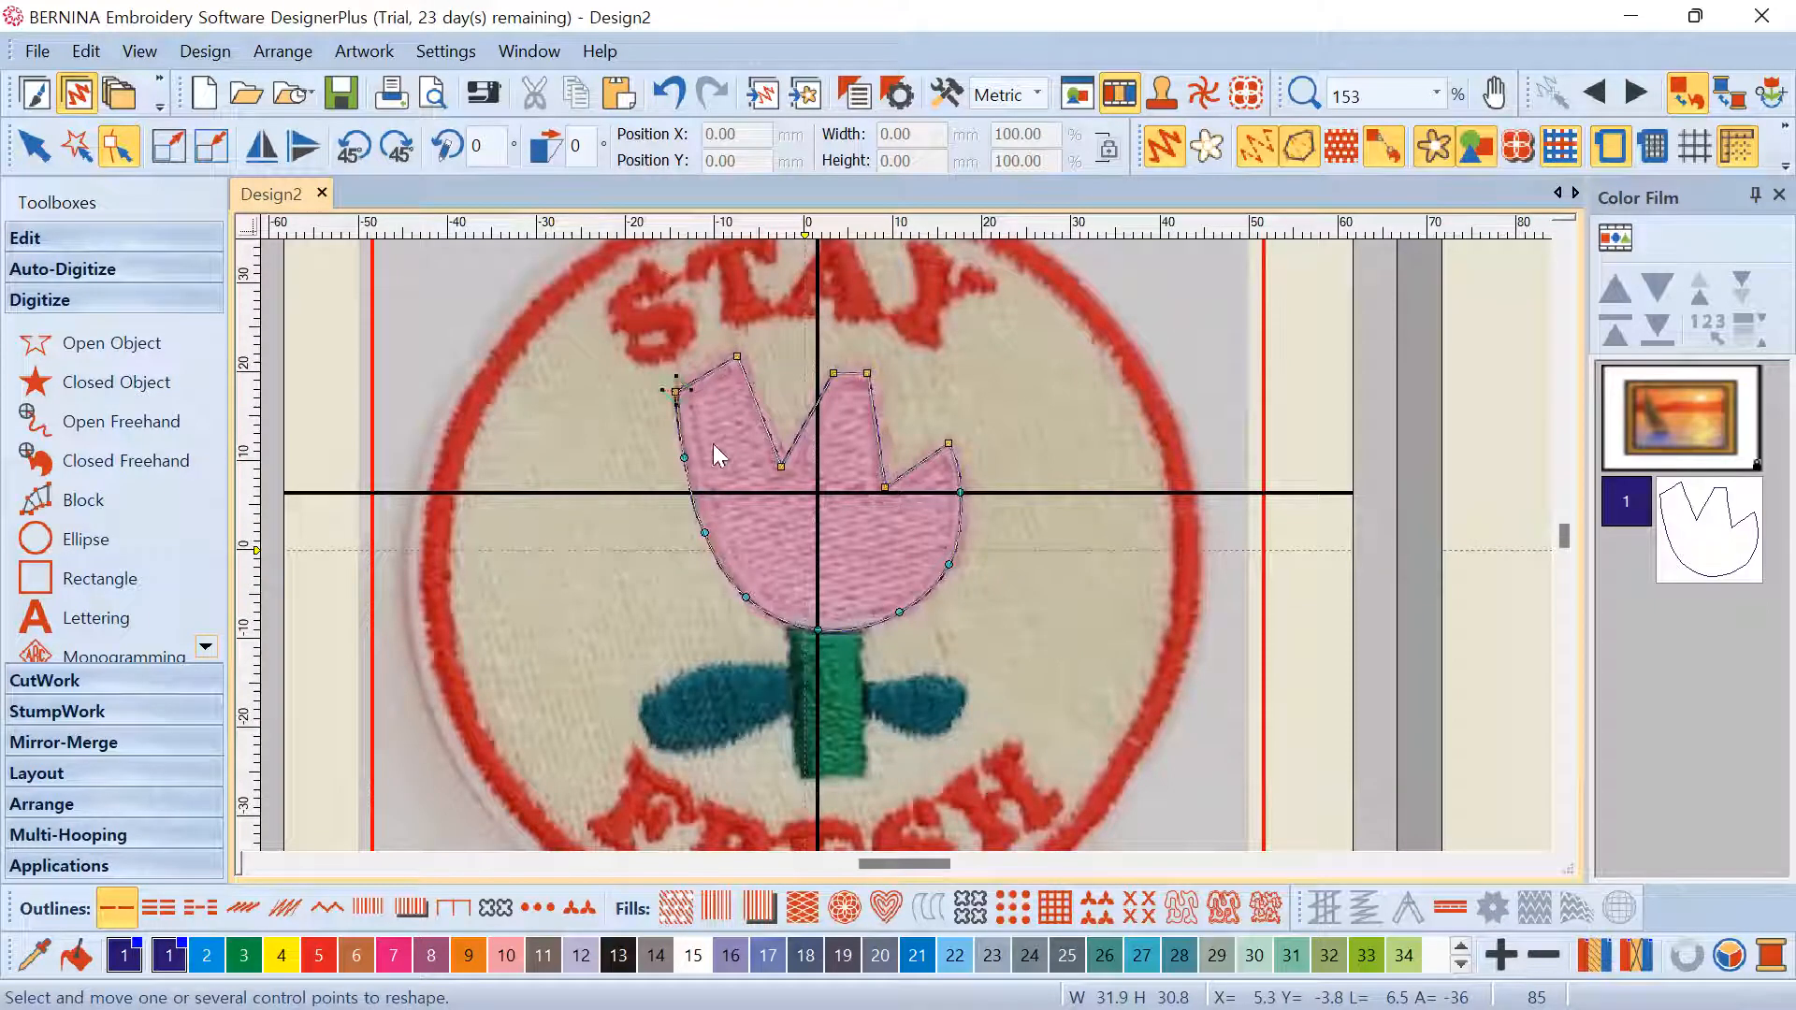
scroll(713, 444, "up", 5)
scroll(907, 547, "down", 4)
scroll(905, 544, "up", 10)
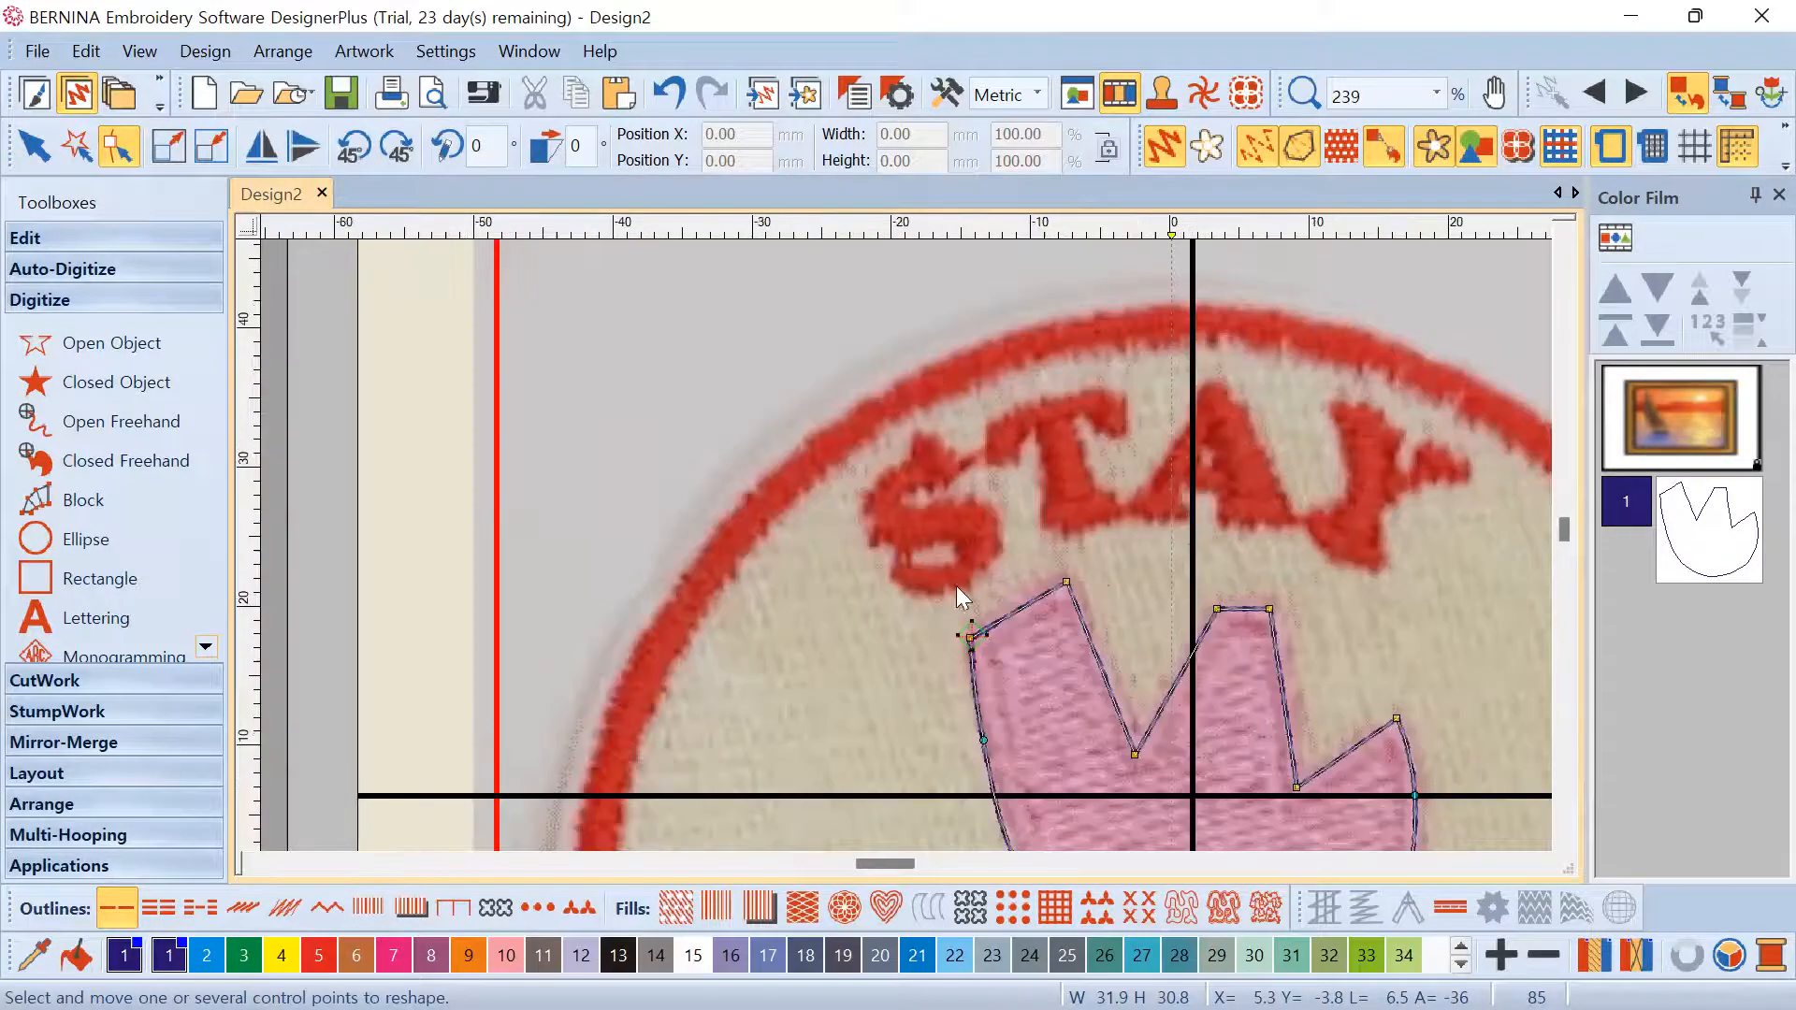
scroll(727, 482, "up", 3)
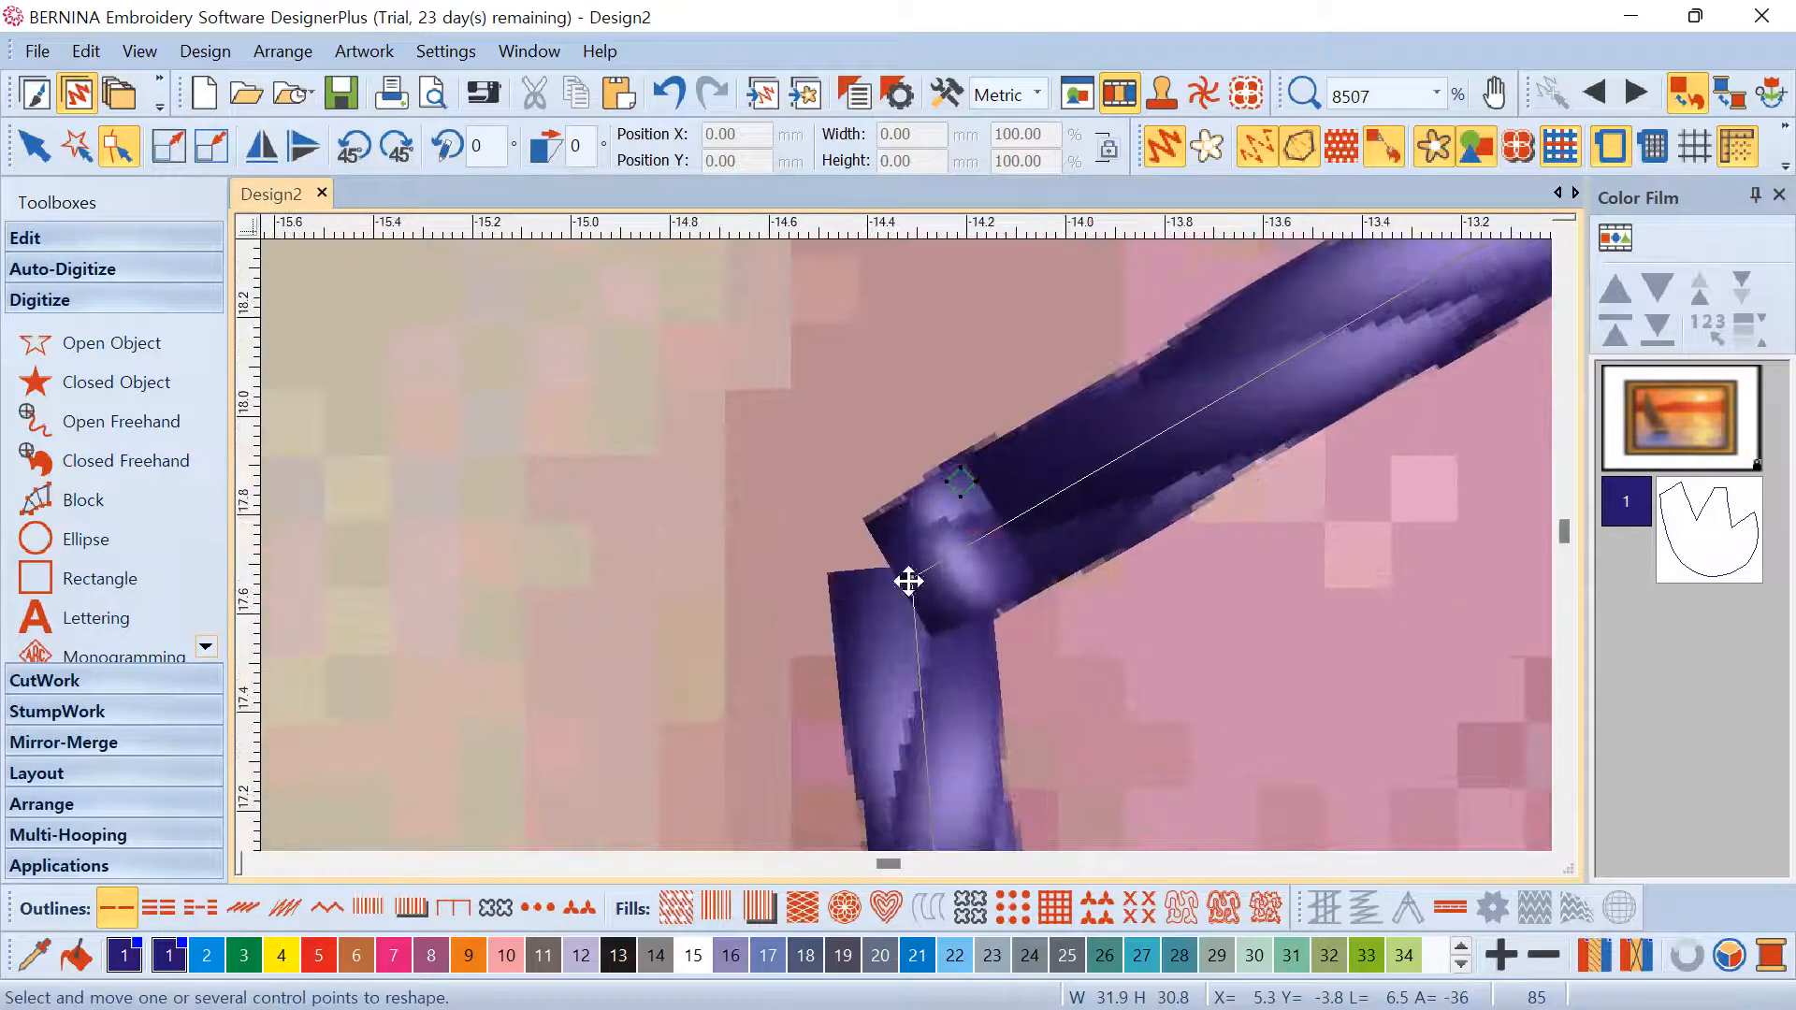
scroll(879, 578, "down", 13)
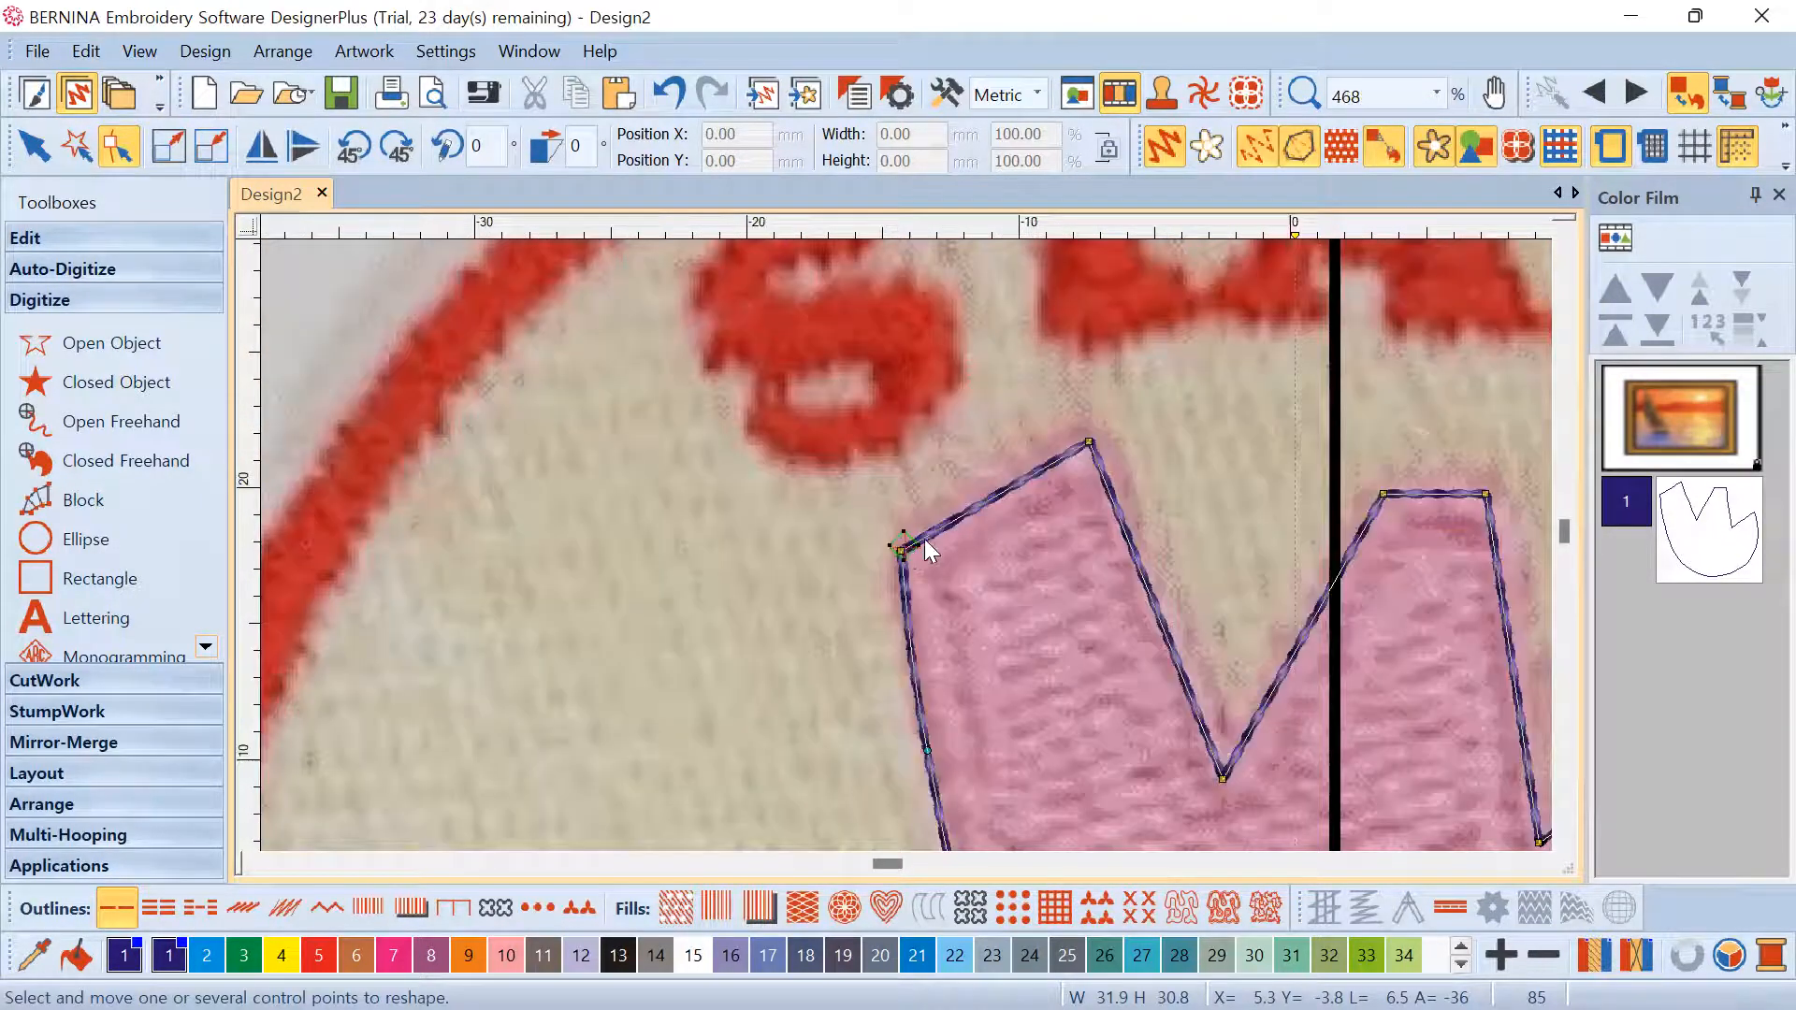
scroll(905, 545, "down", 2)
scroll(905, 544, "up", 3)
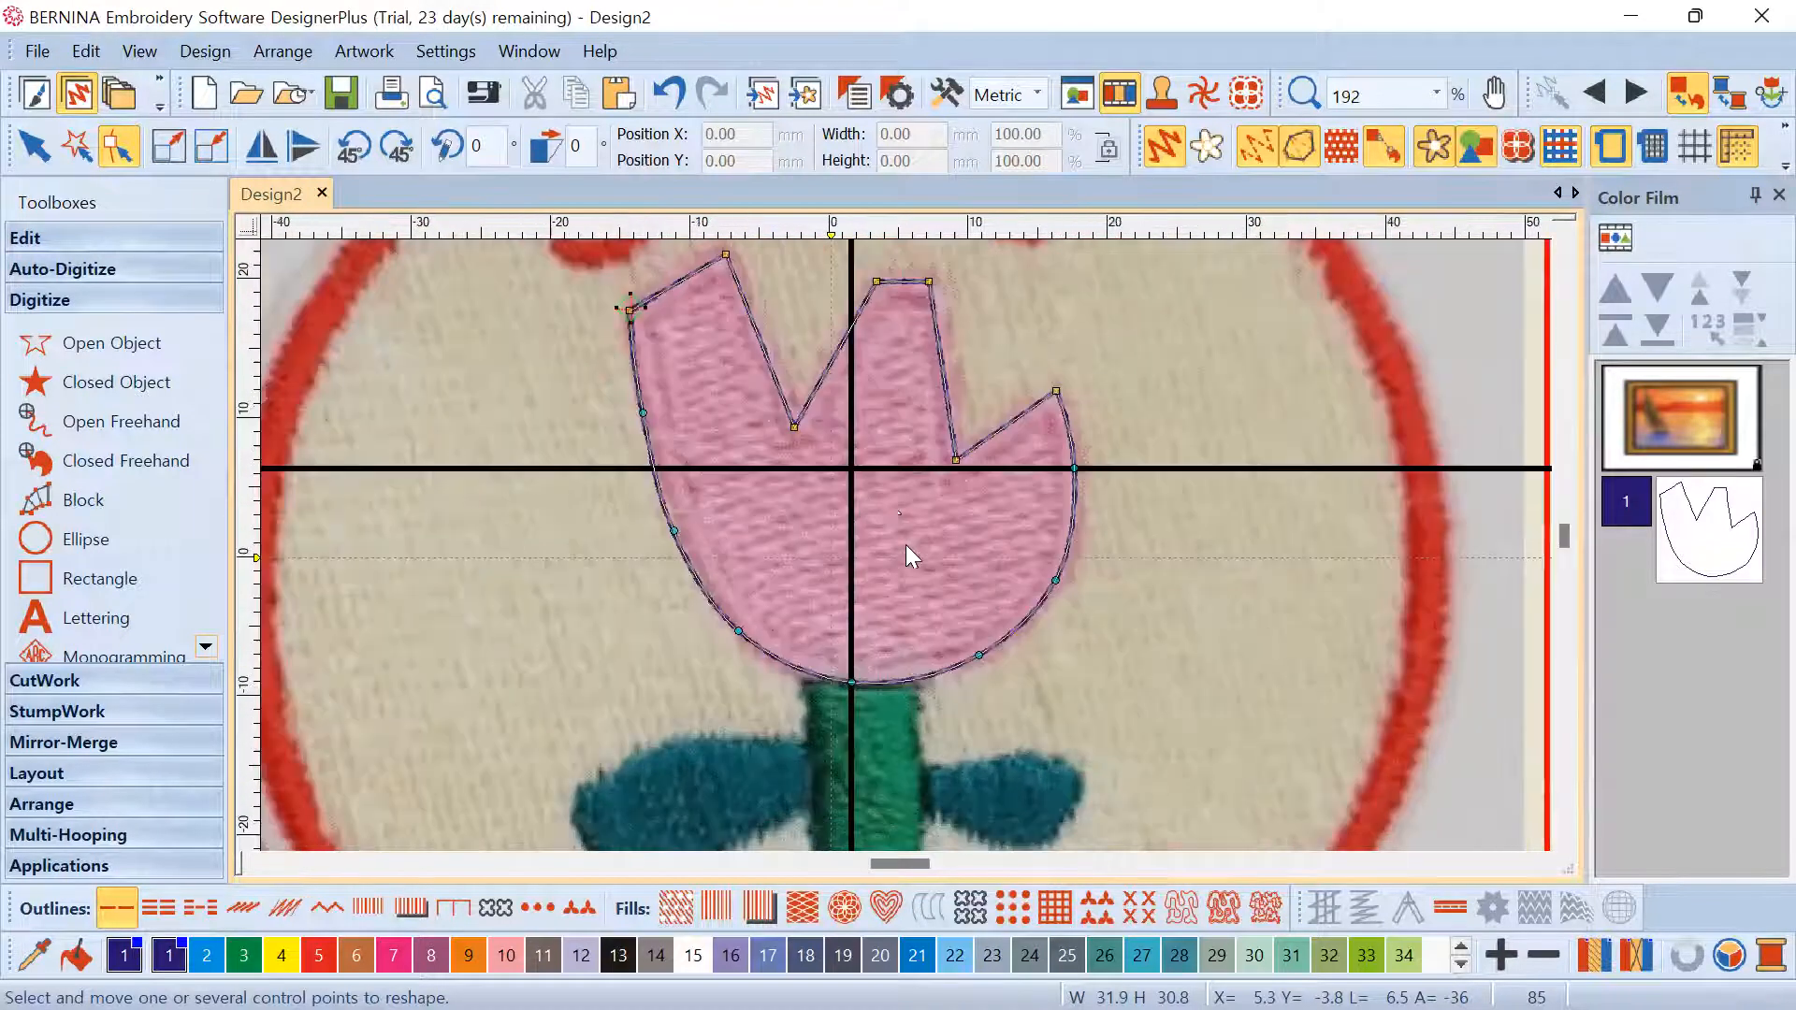
scroll(846, 455, "down", 2)
scroll(767, 449, "up", 1)
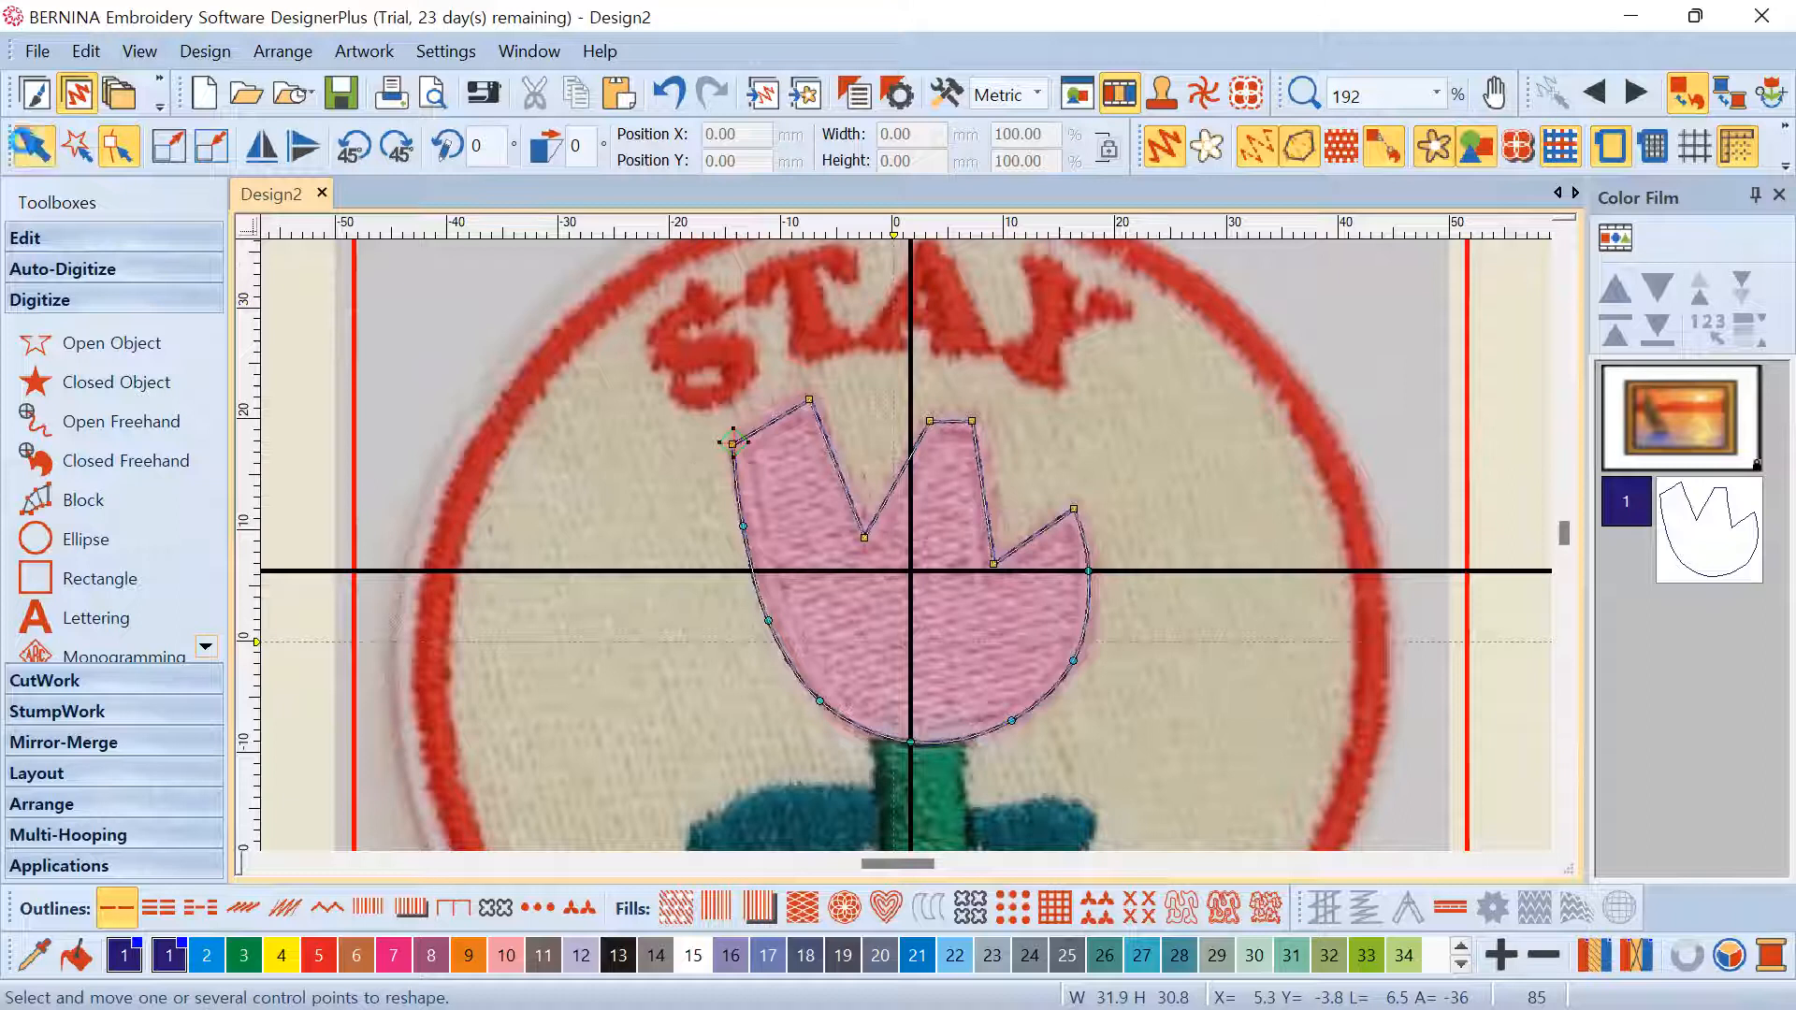
Select the tulip-head outline and give it Tatami fill stitching
left_click(30, 145)
left_click(544, 399)
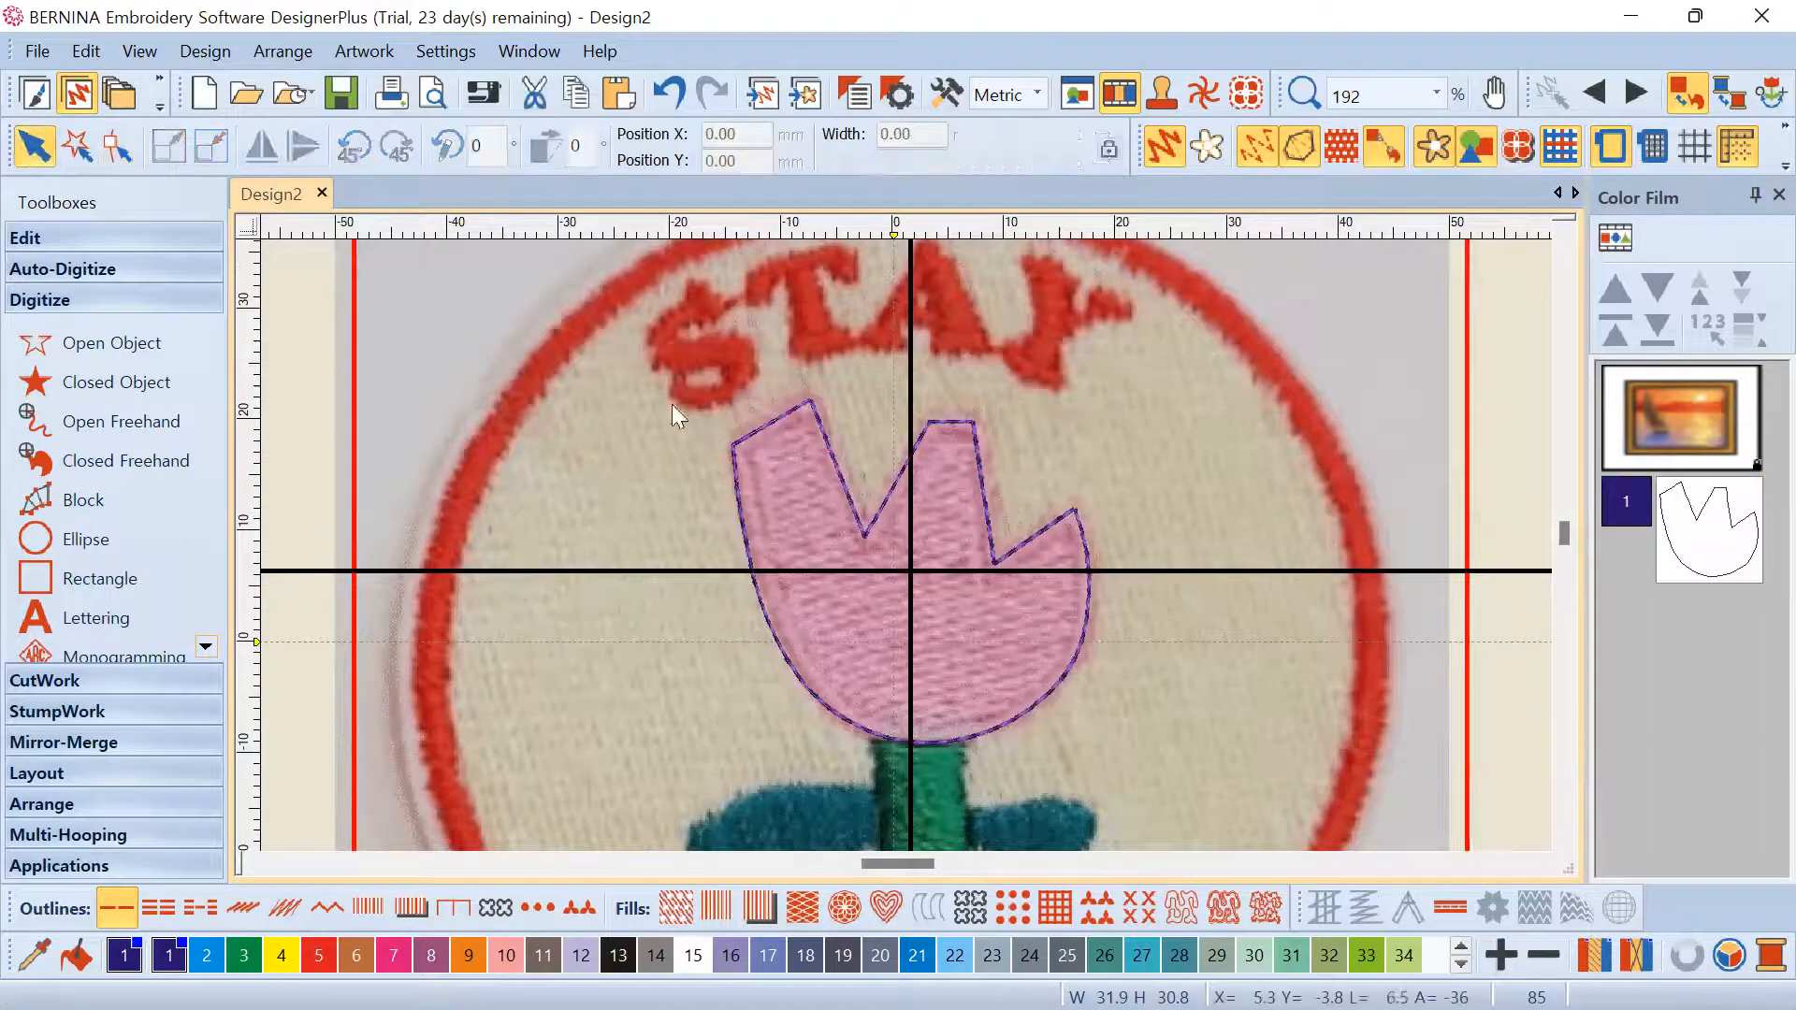
left_click(788, 417)
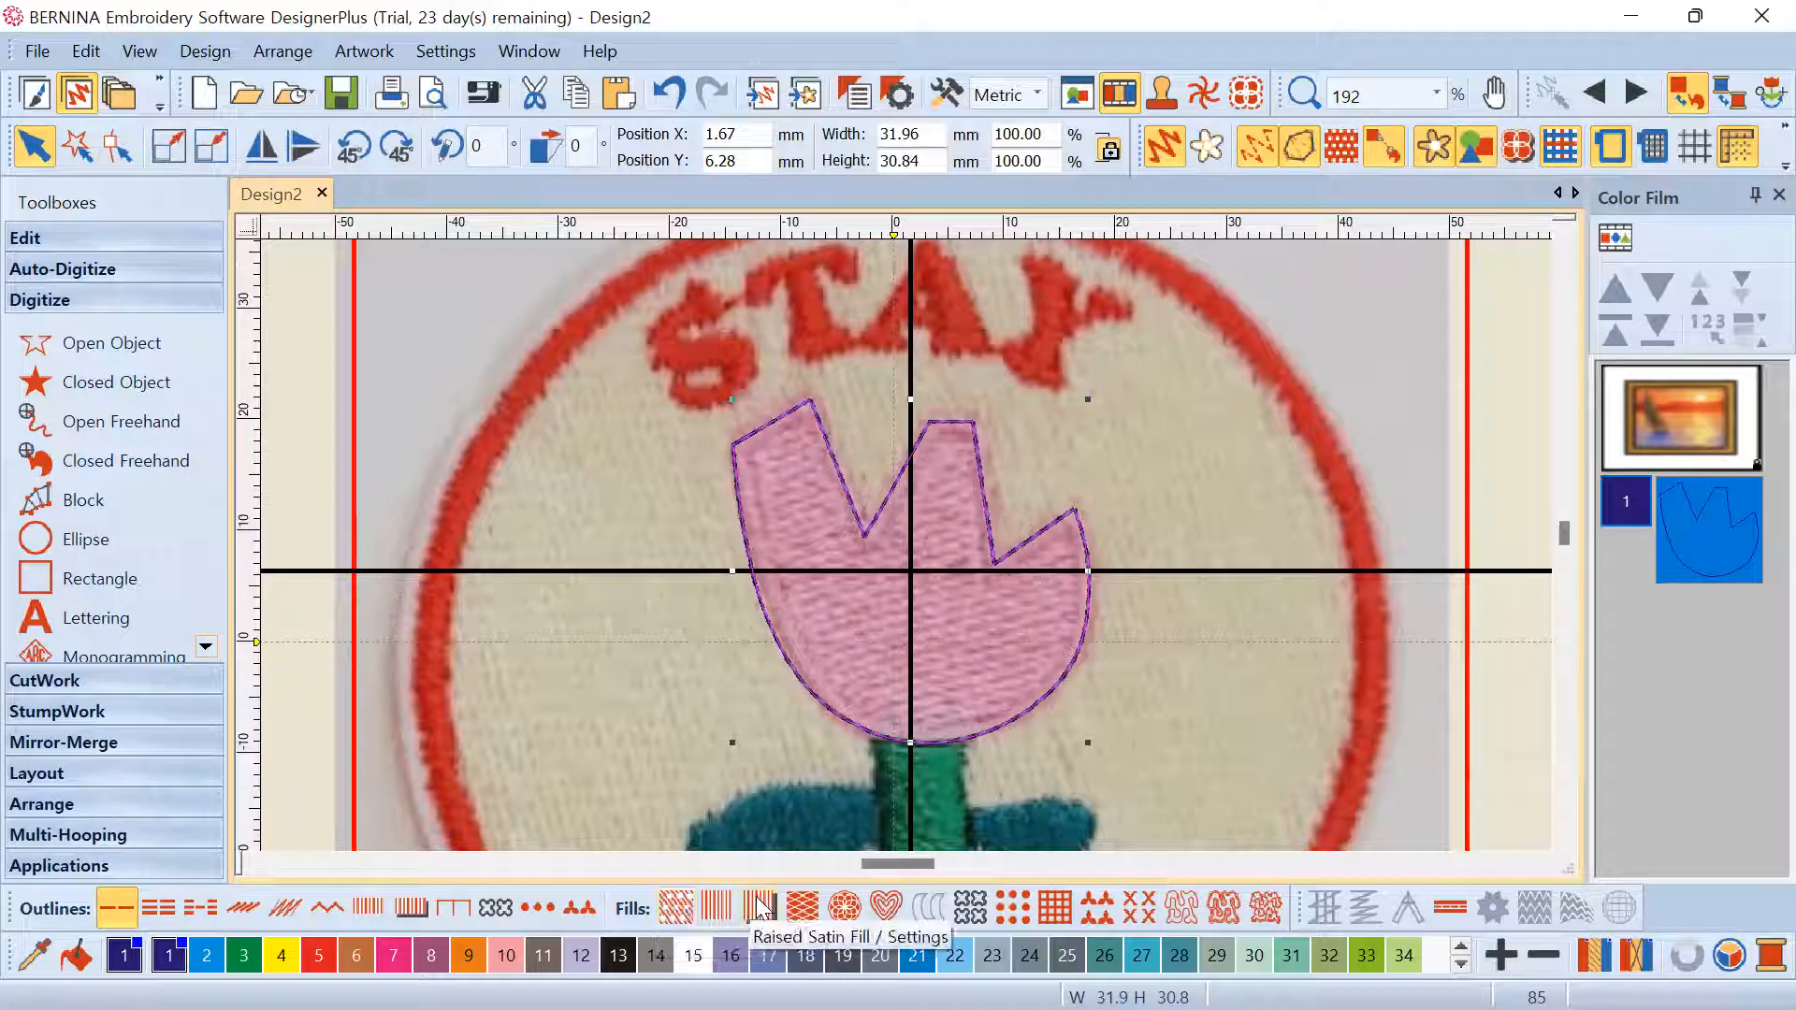
left_click(676, 905)
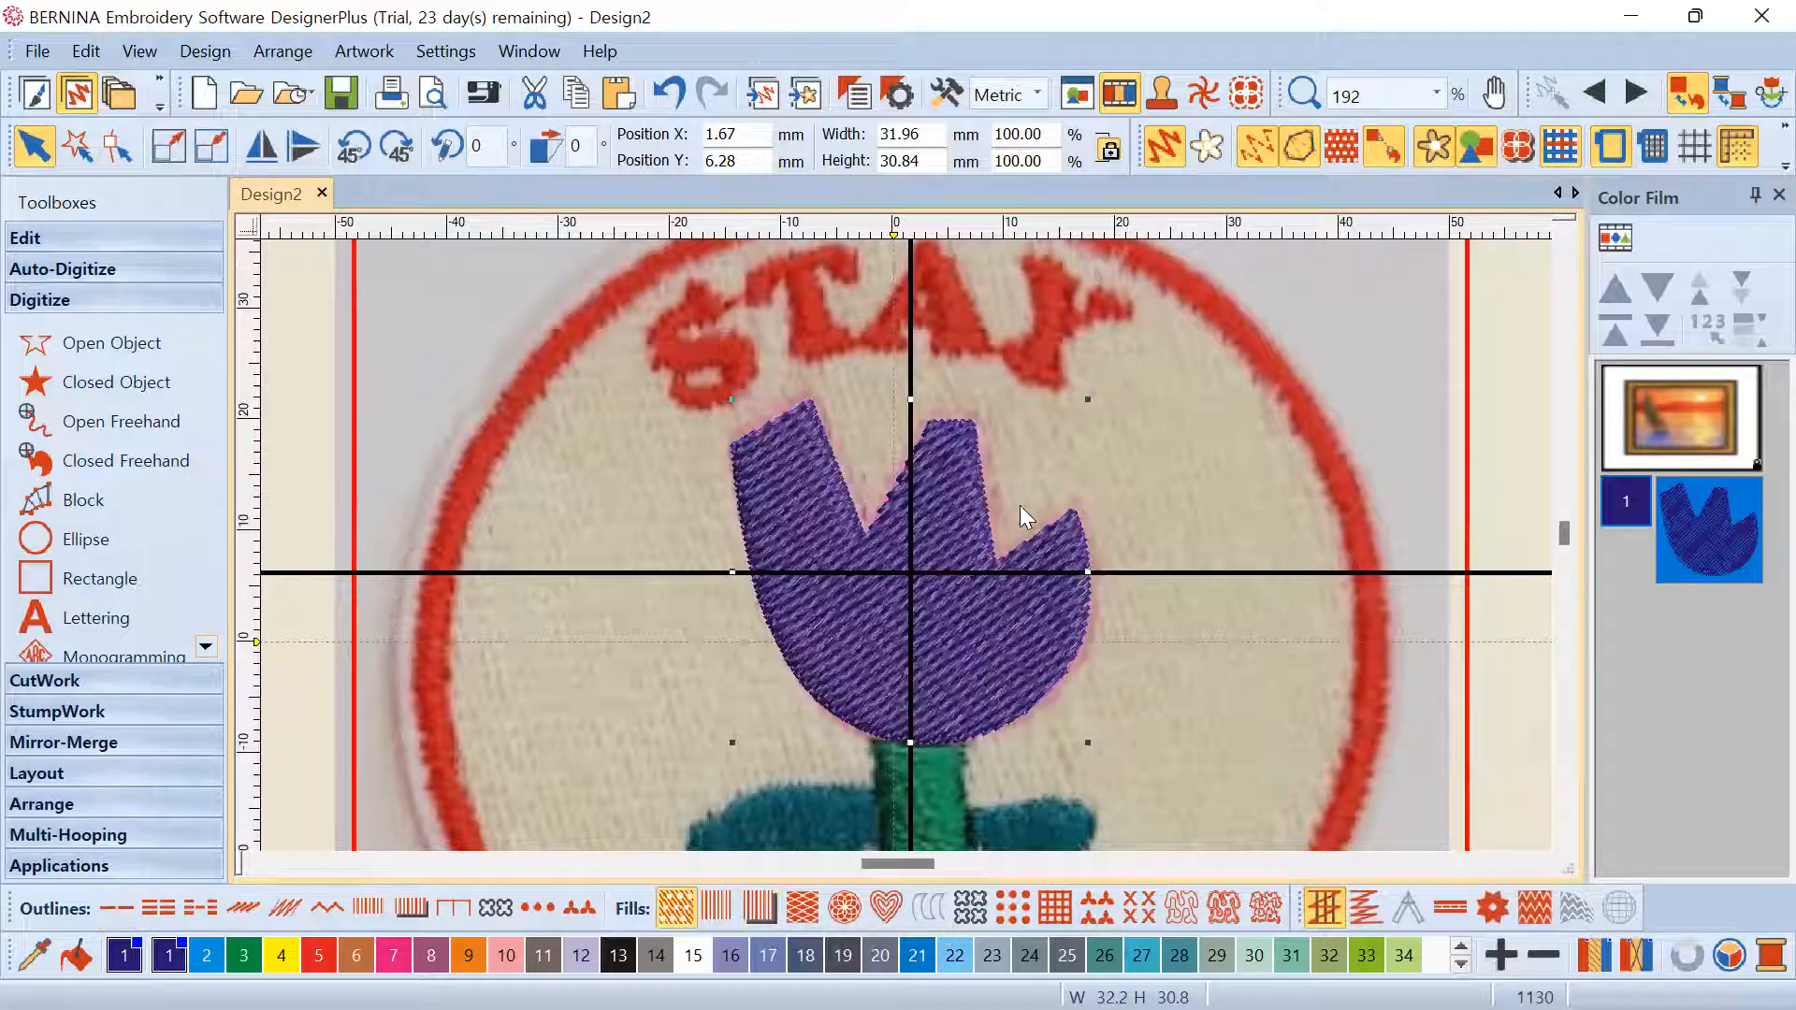
scroll(906, 556, "down", 3)
scroll(906, 556, "up", 2)
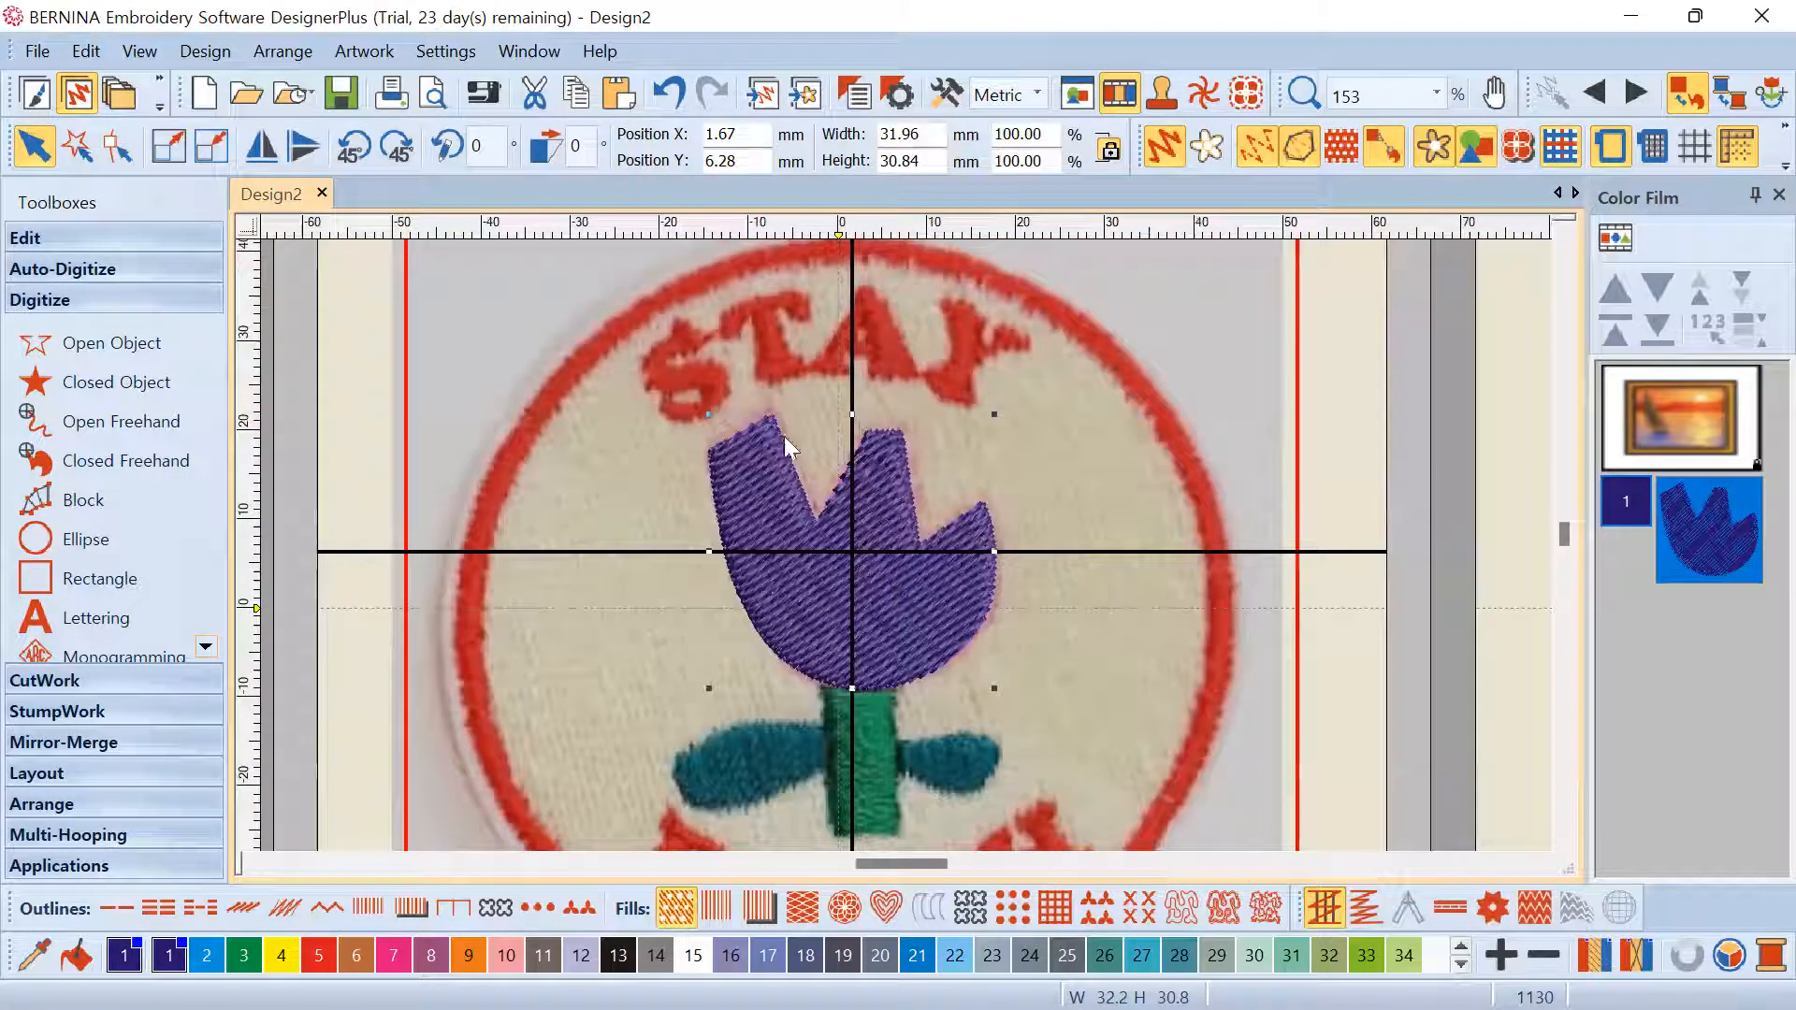
left_click(896, 608)
scroll(905, 545, "up", 2)
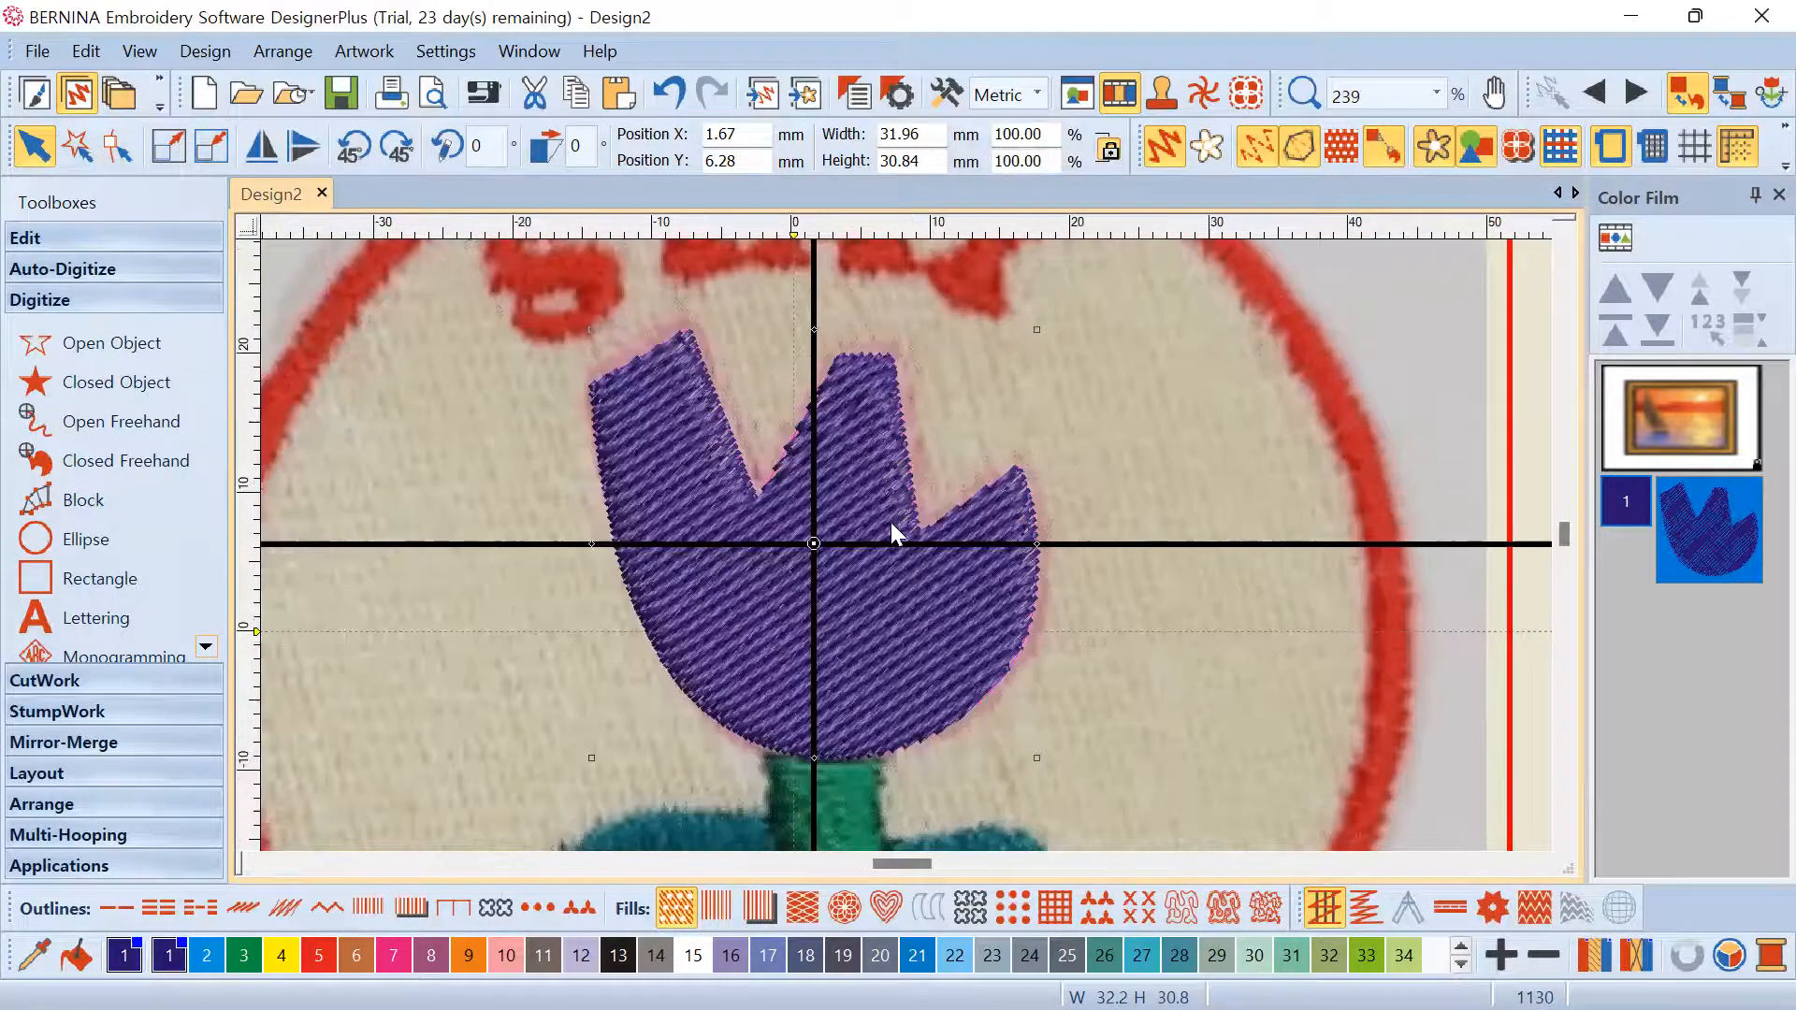
Drag the tulip's stitch-angle handles in Reshape to turn the fill stitches toward vertical
left_click(118, 153)
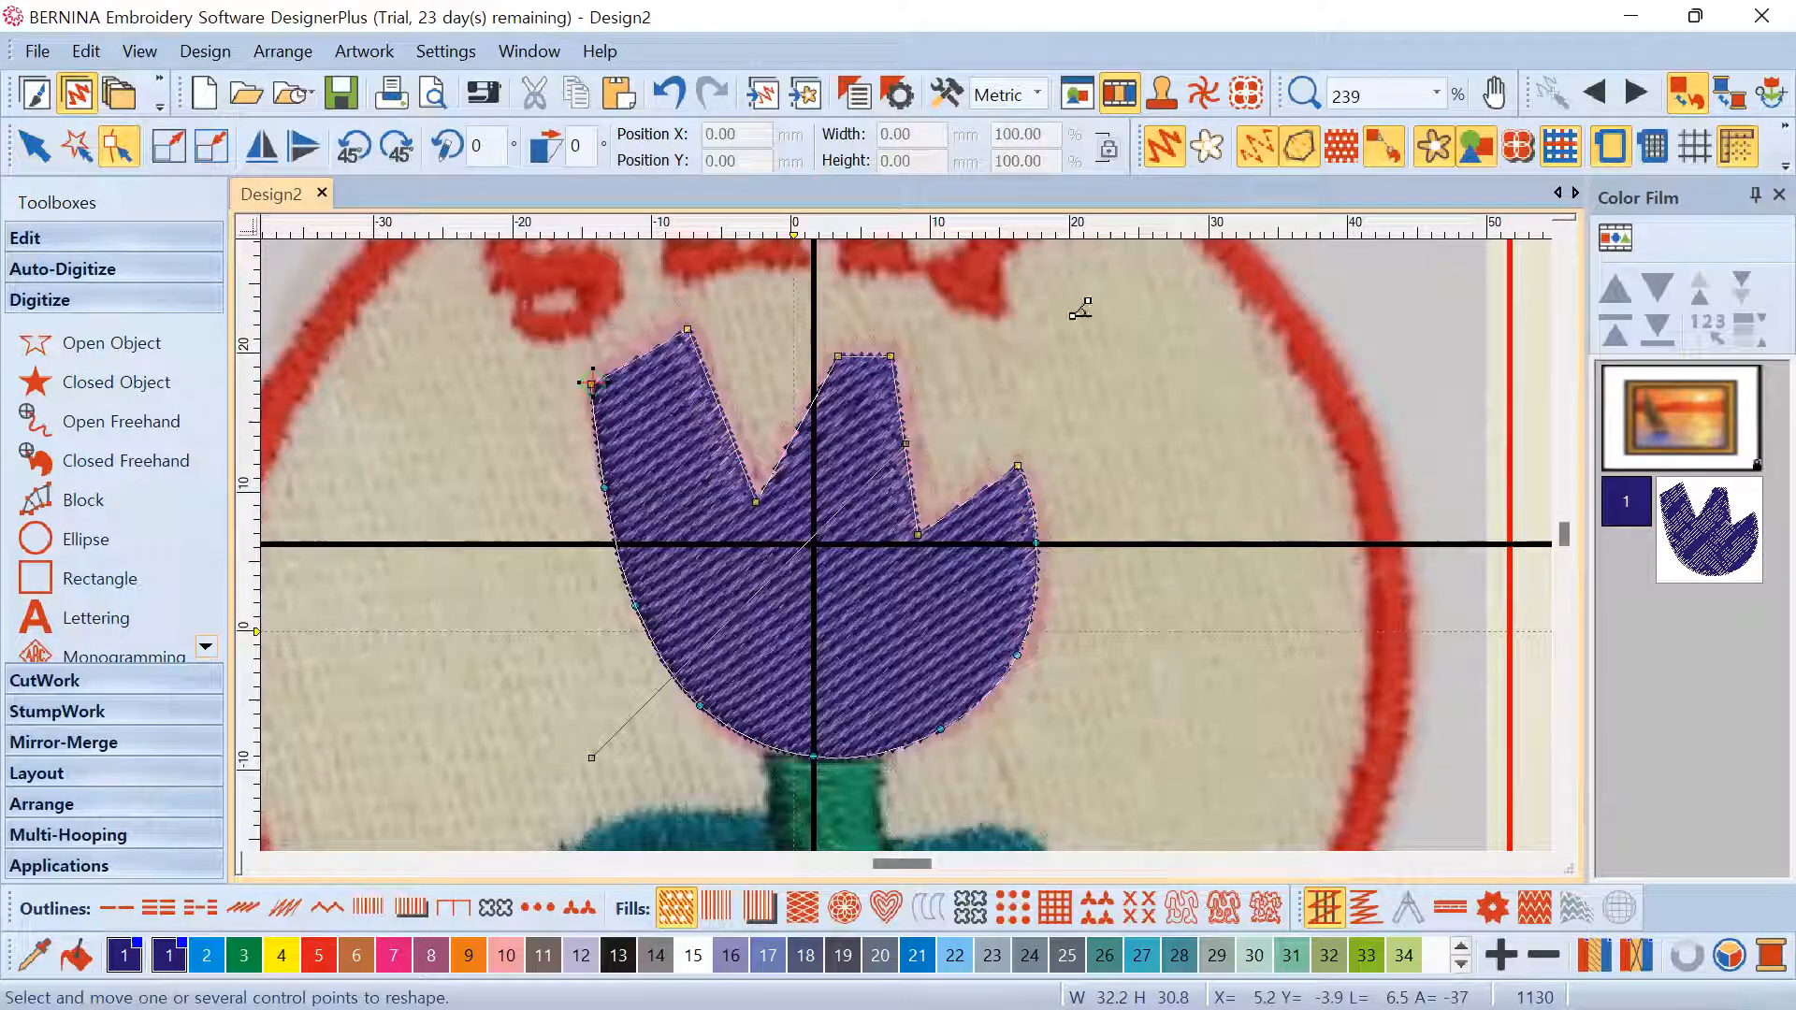
left_click_drag(906, 444, 1080, 306)
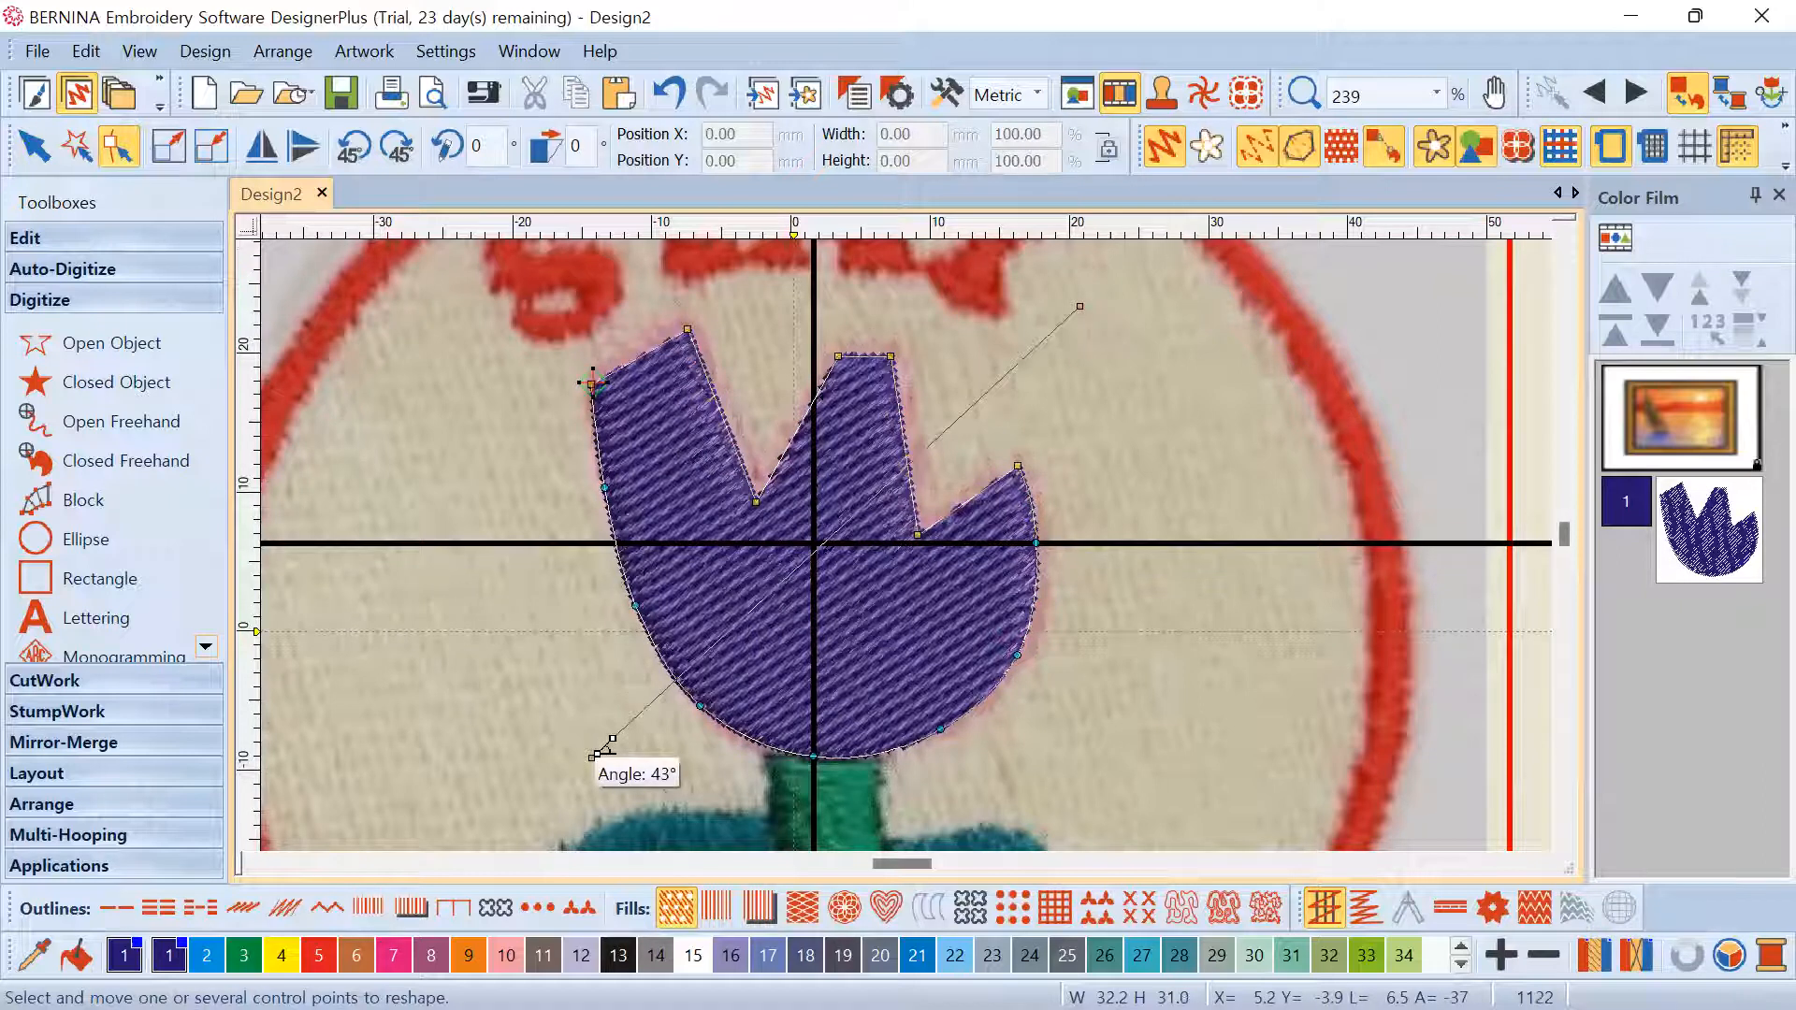
left_click_drag(591, 758, 477, 503)
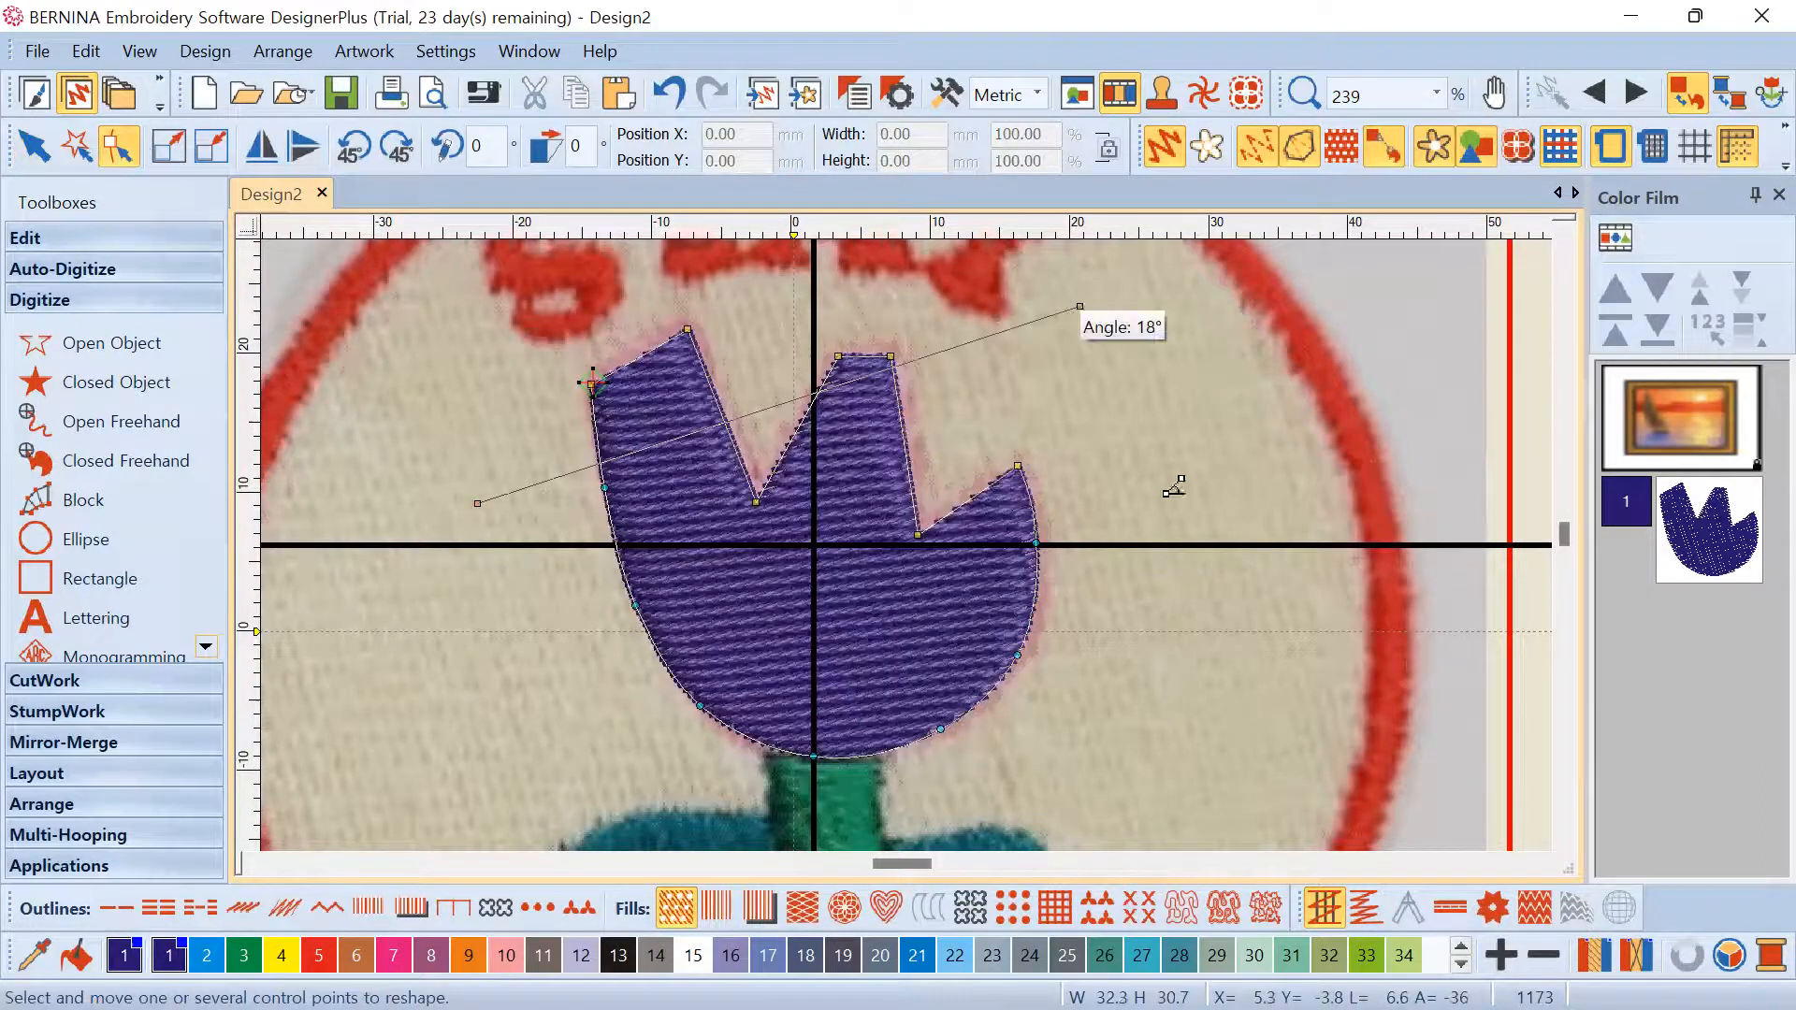
left_click_drag(1080, 306, 1164, 496)
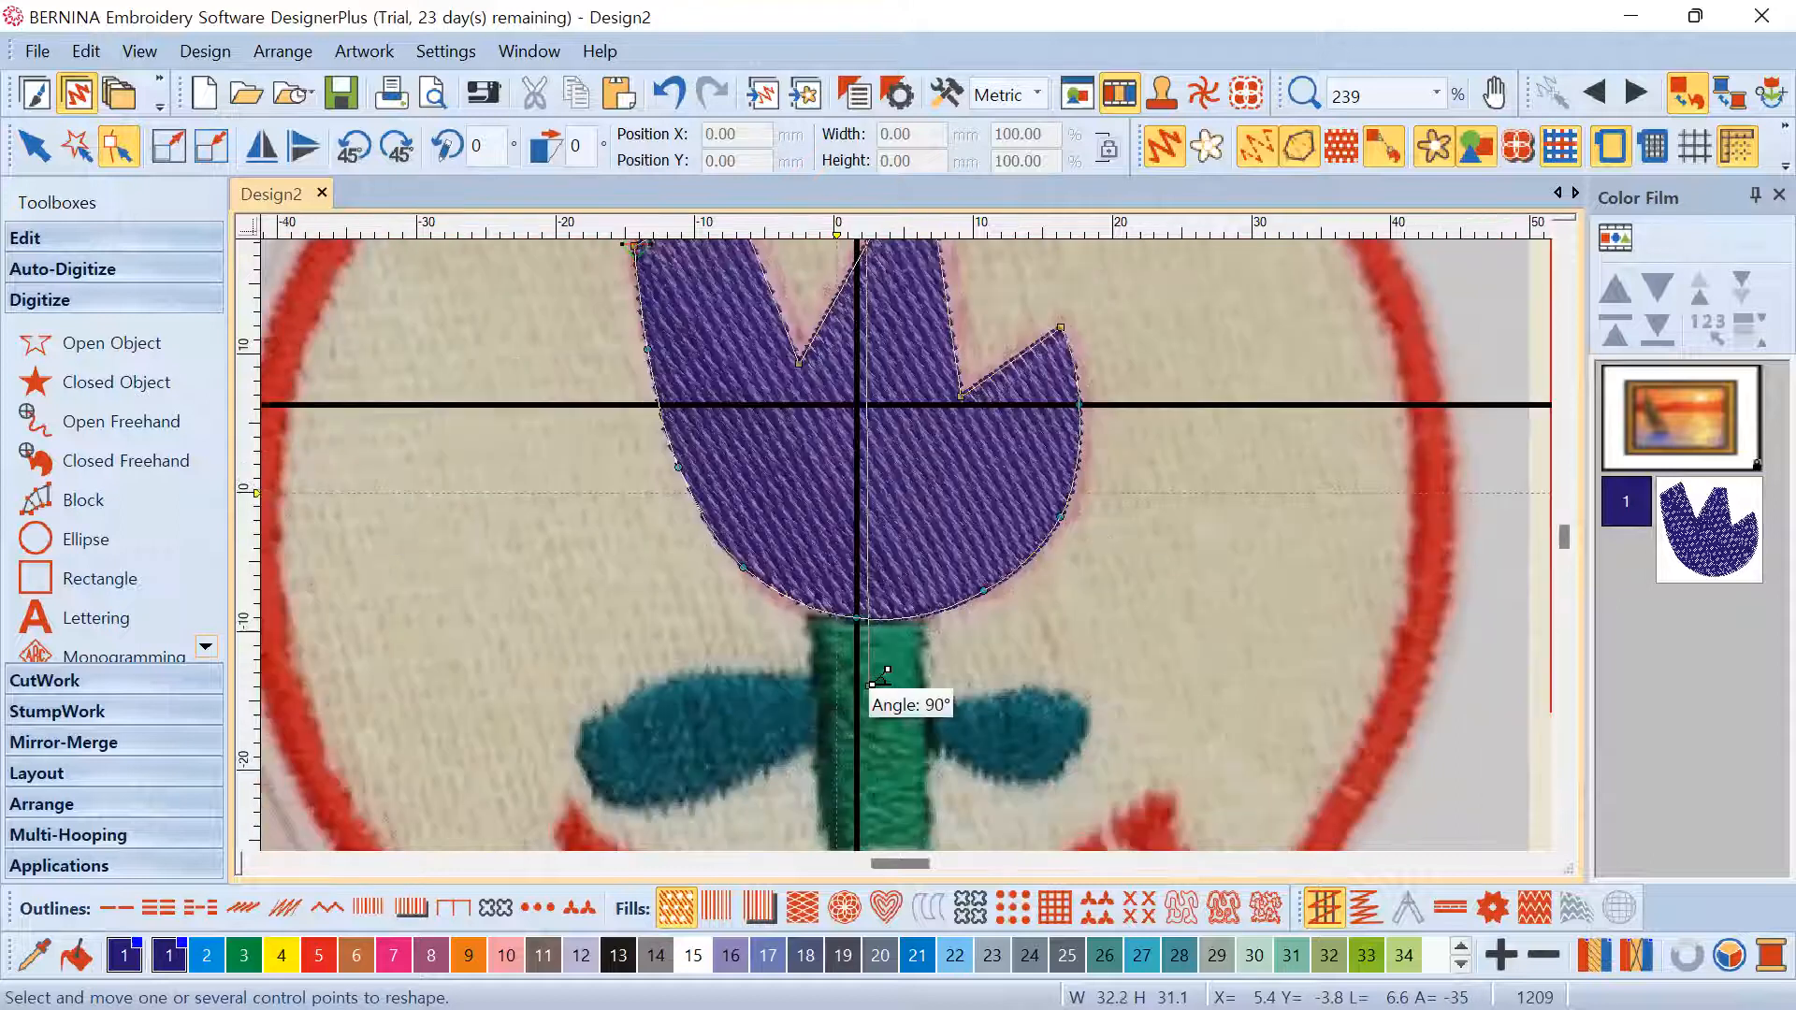
left_click_drag(872, 684, 873, 679)
scroll(906, 545, "down", 3)
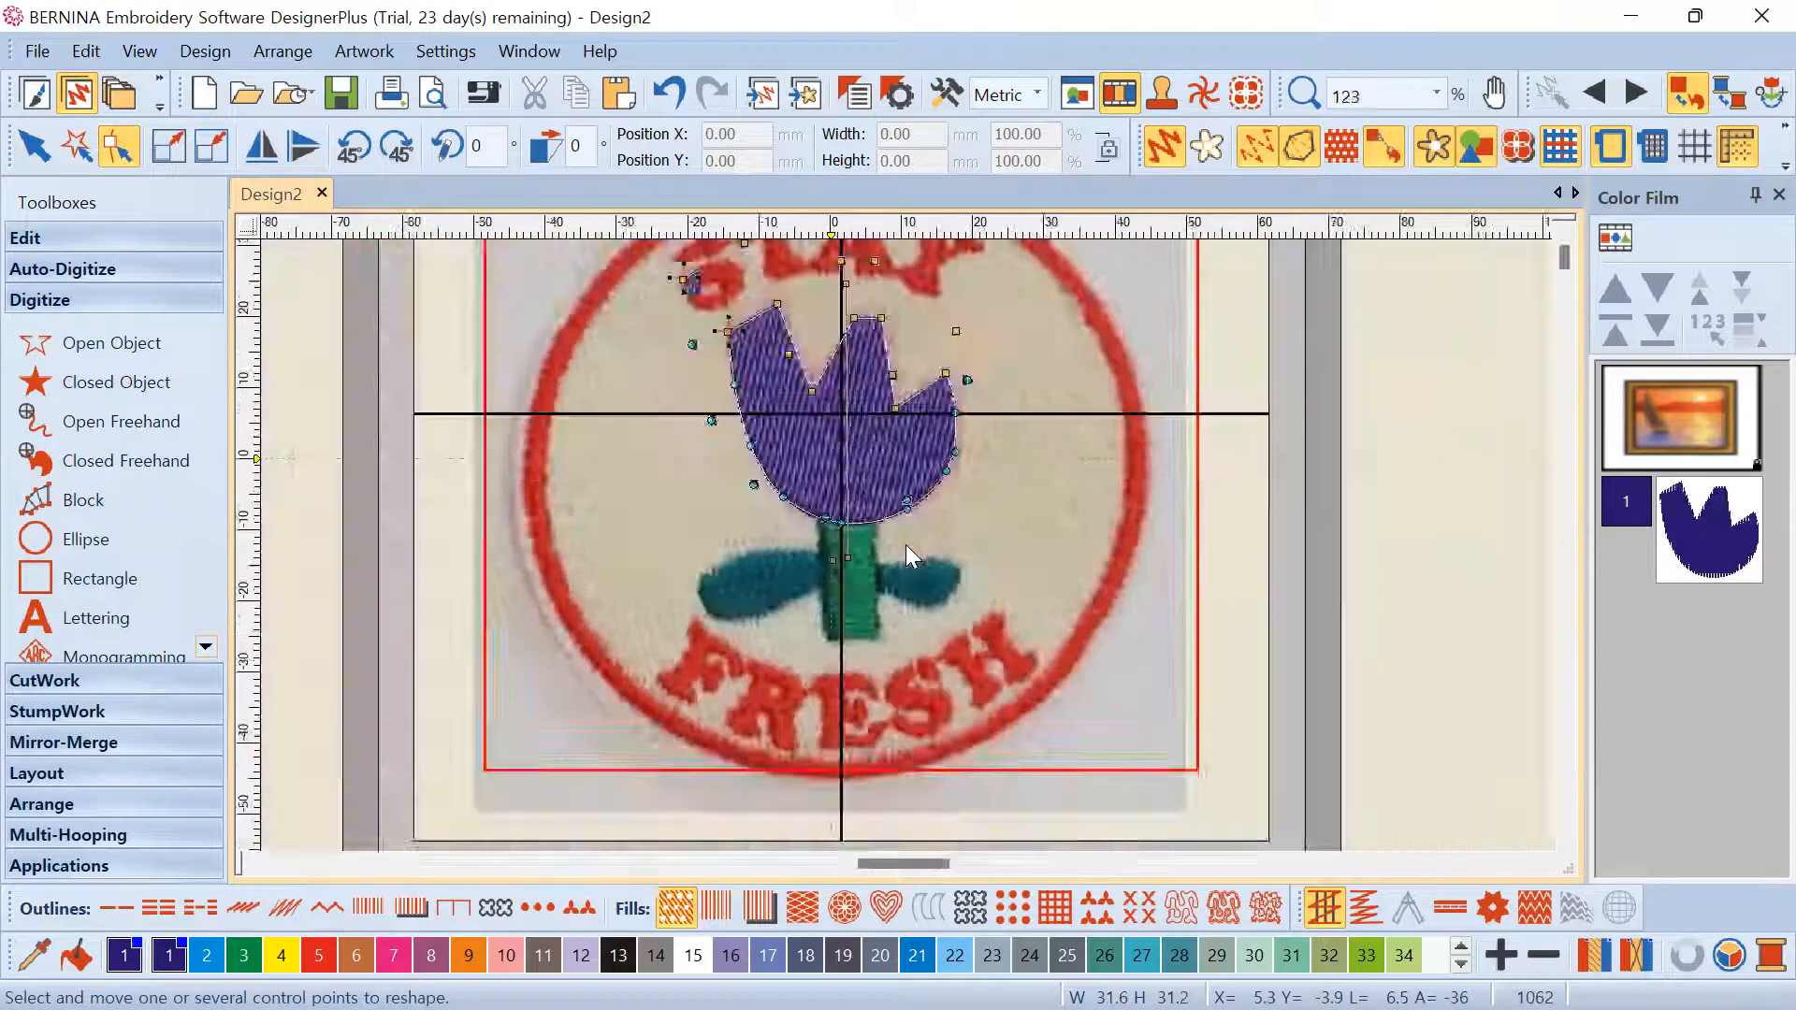
scroll(906, 544, "up", 2)
scroll(876, 436, "up", 3)
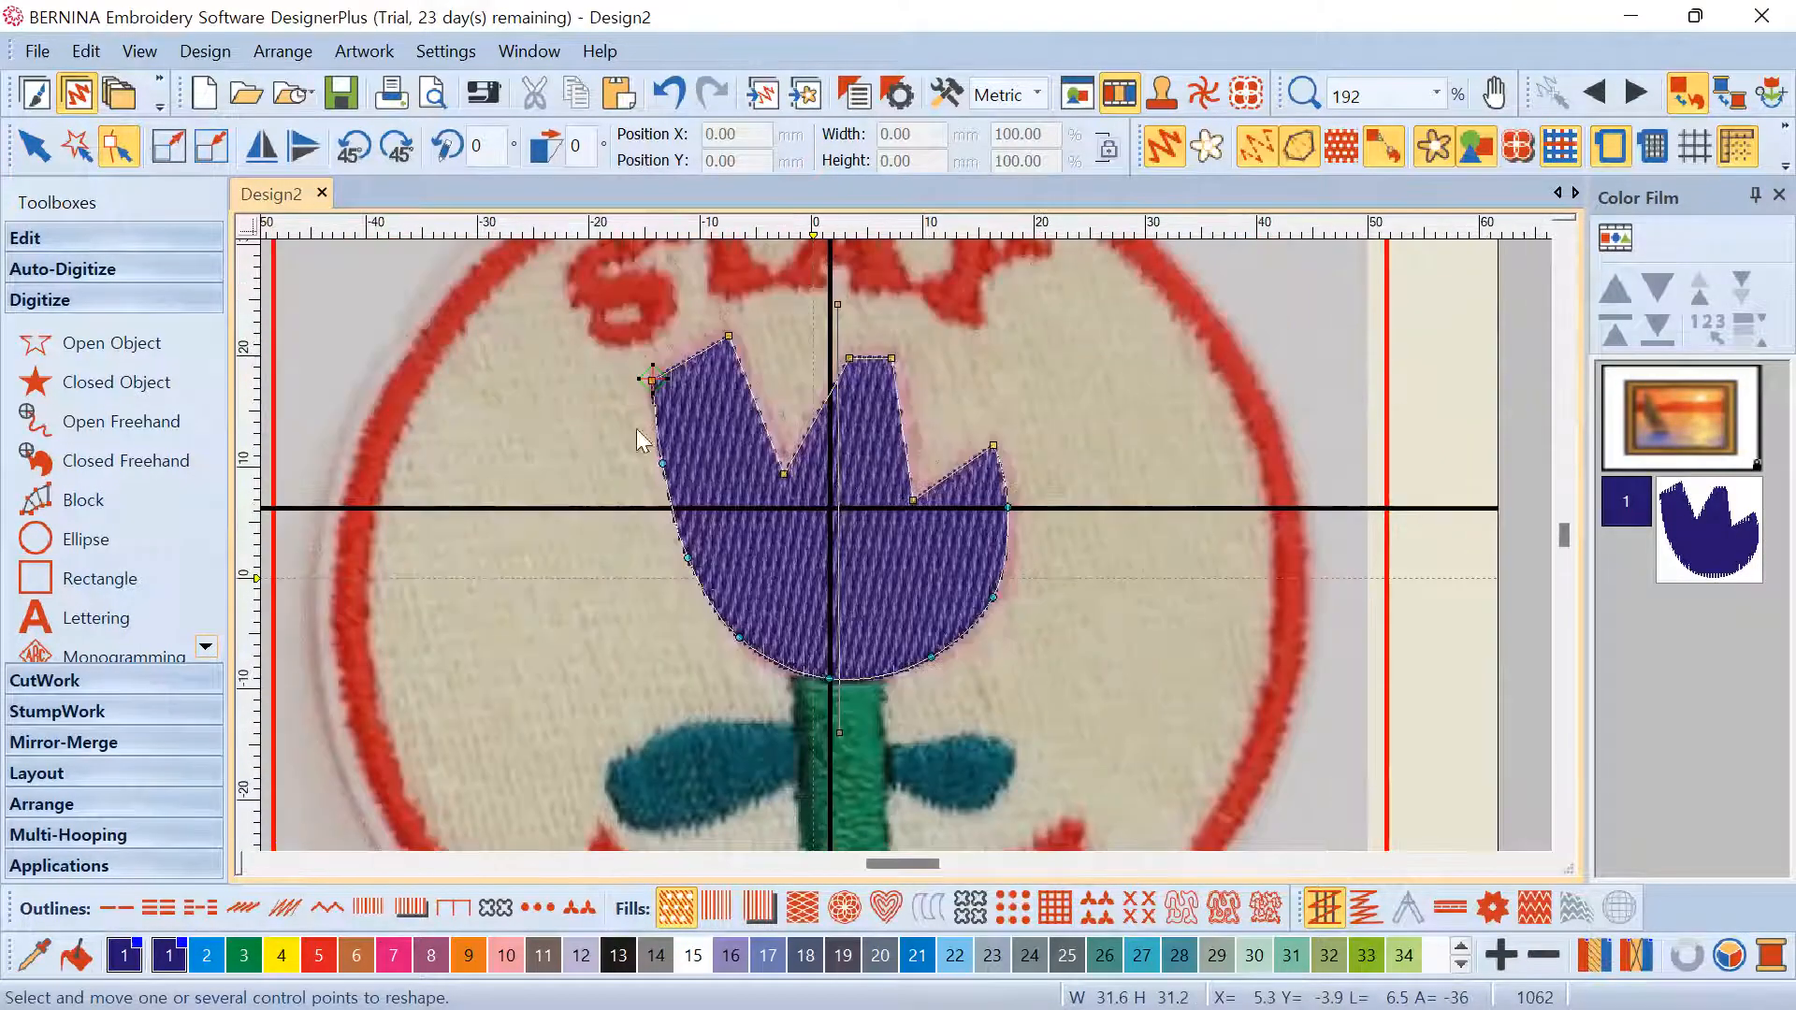
Select the tulip head and open its Object Properties, moving the window clear of the design
left_click(34, 148)
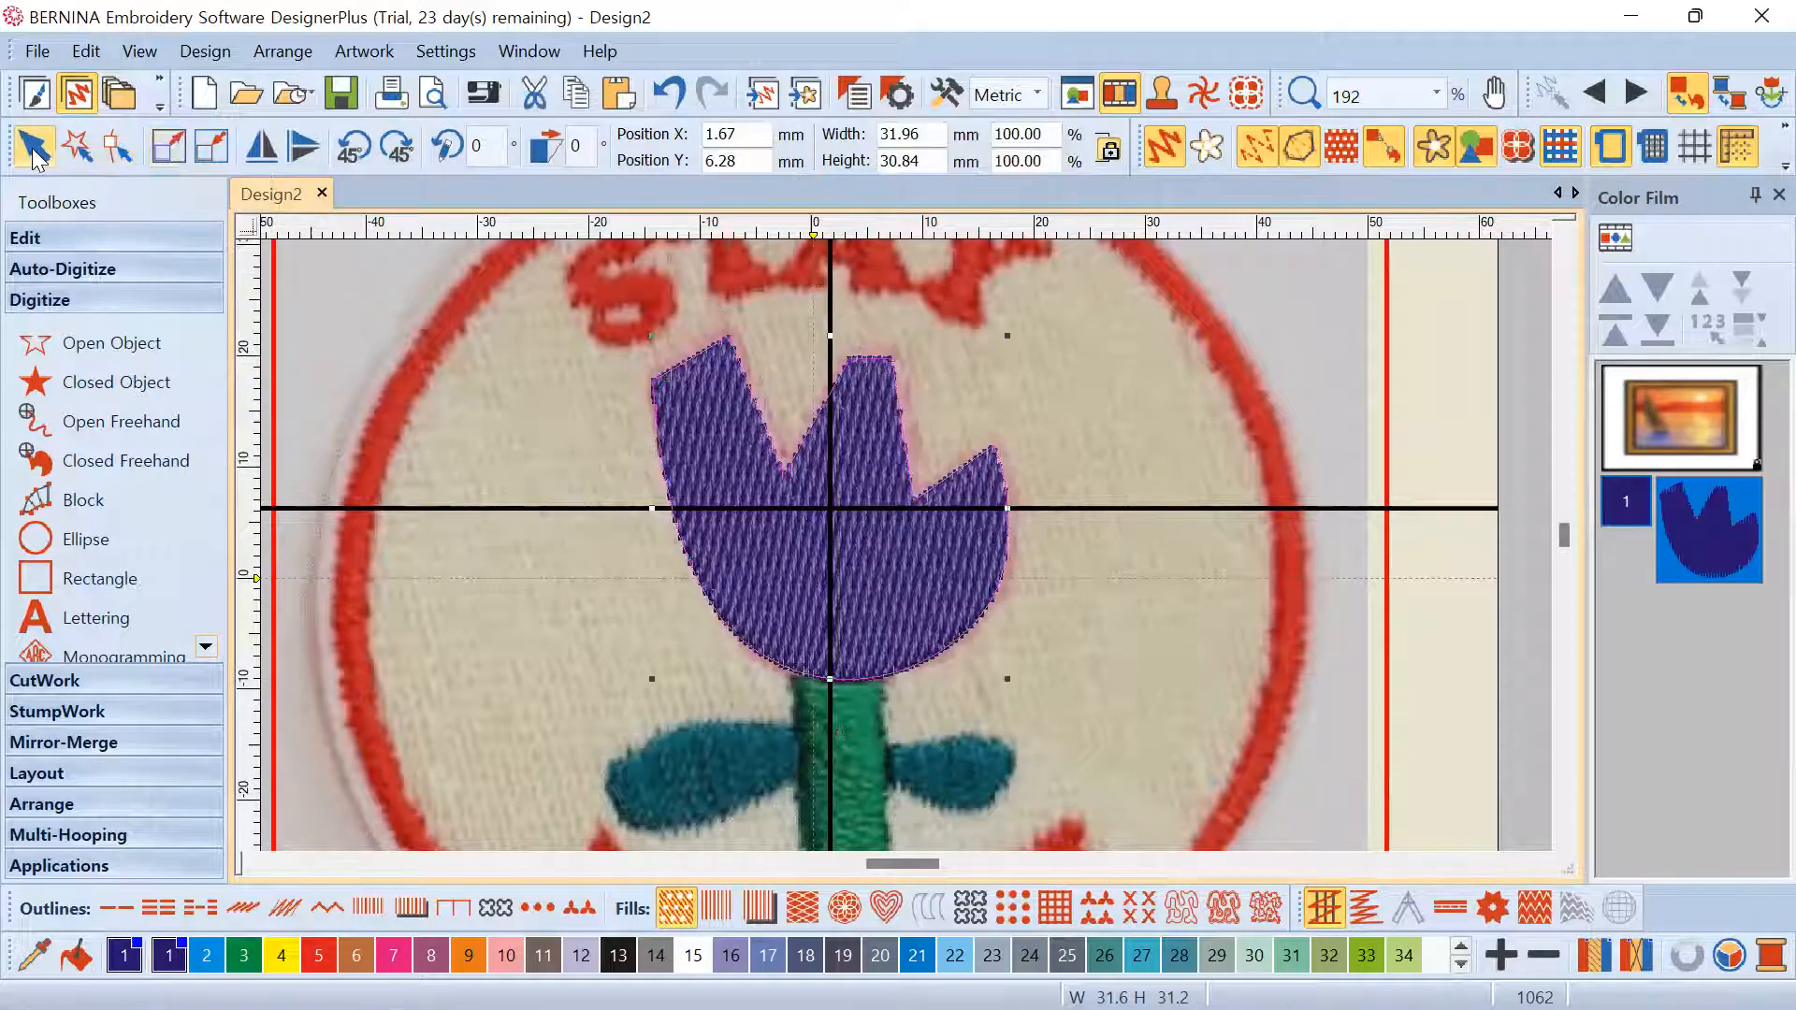
left_click(1150, 465)
left_click(1715, 530)
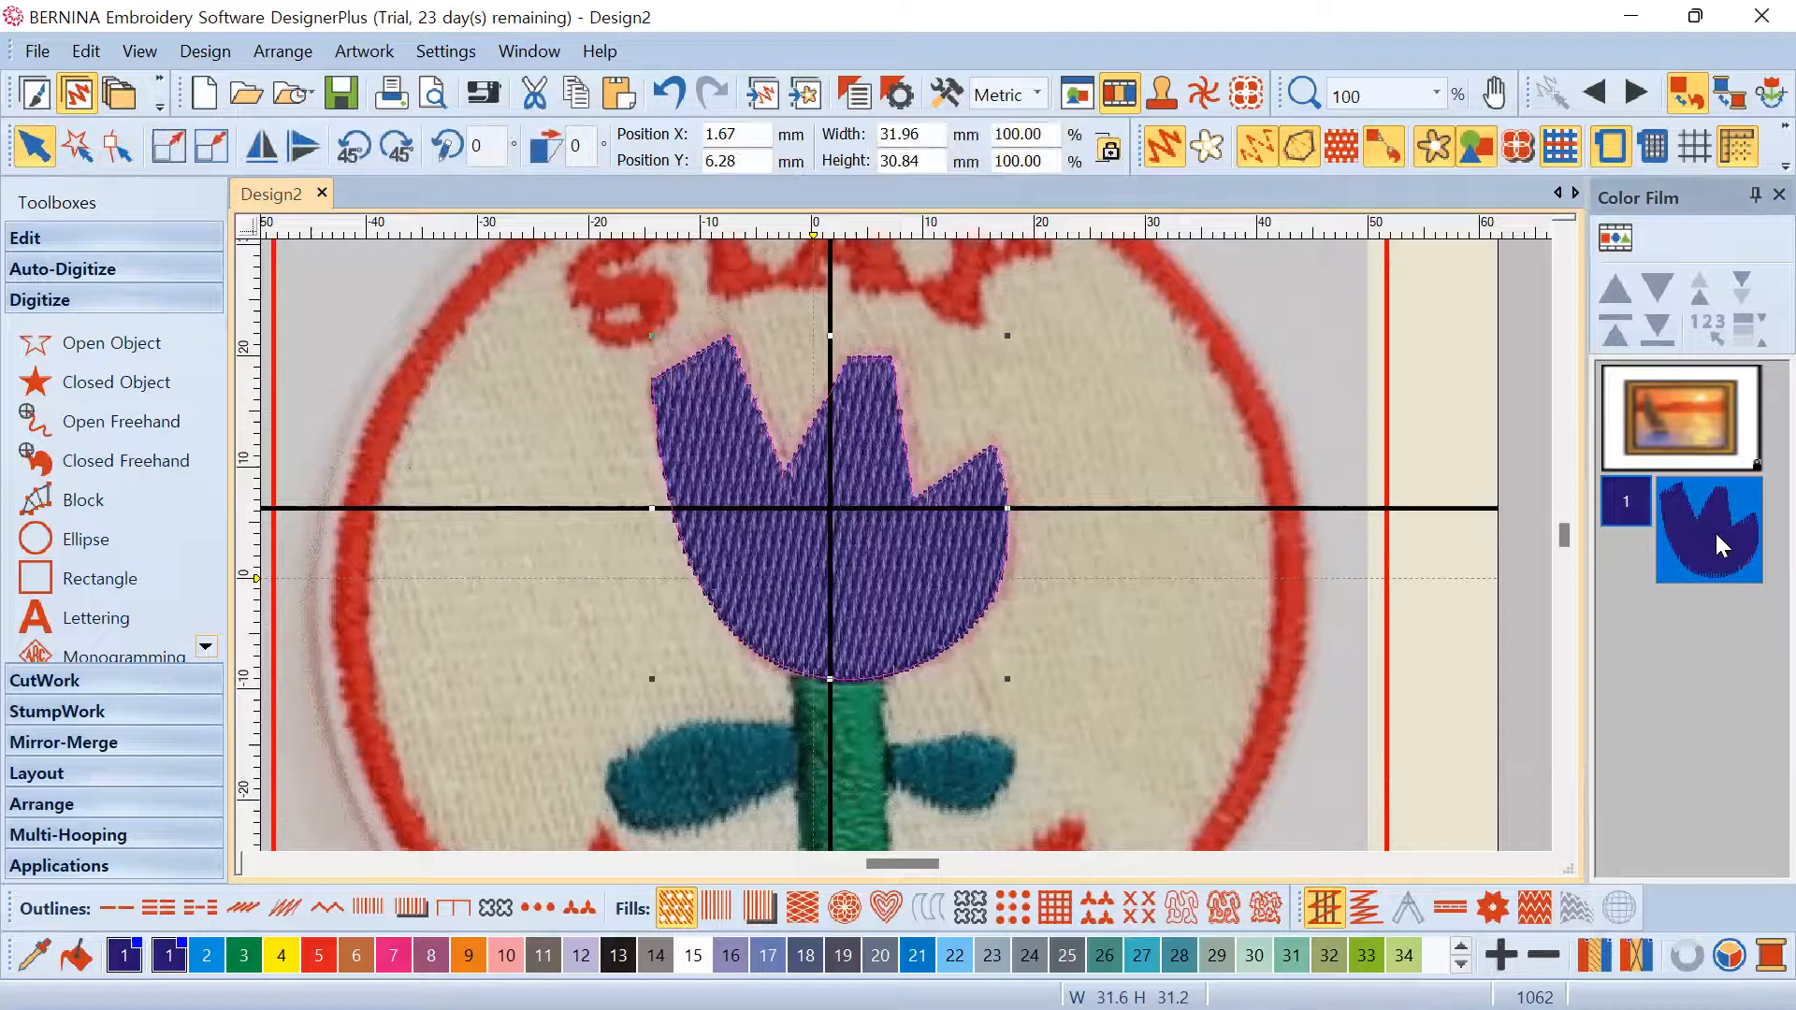
double_click(874, 502)
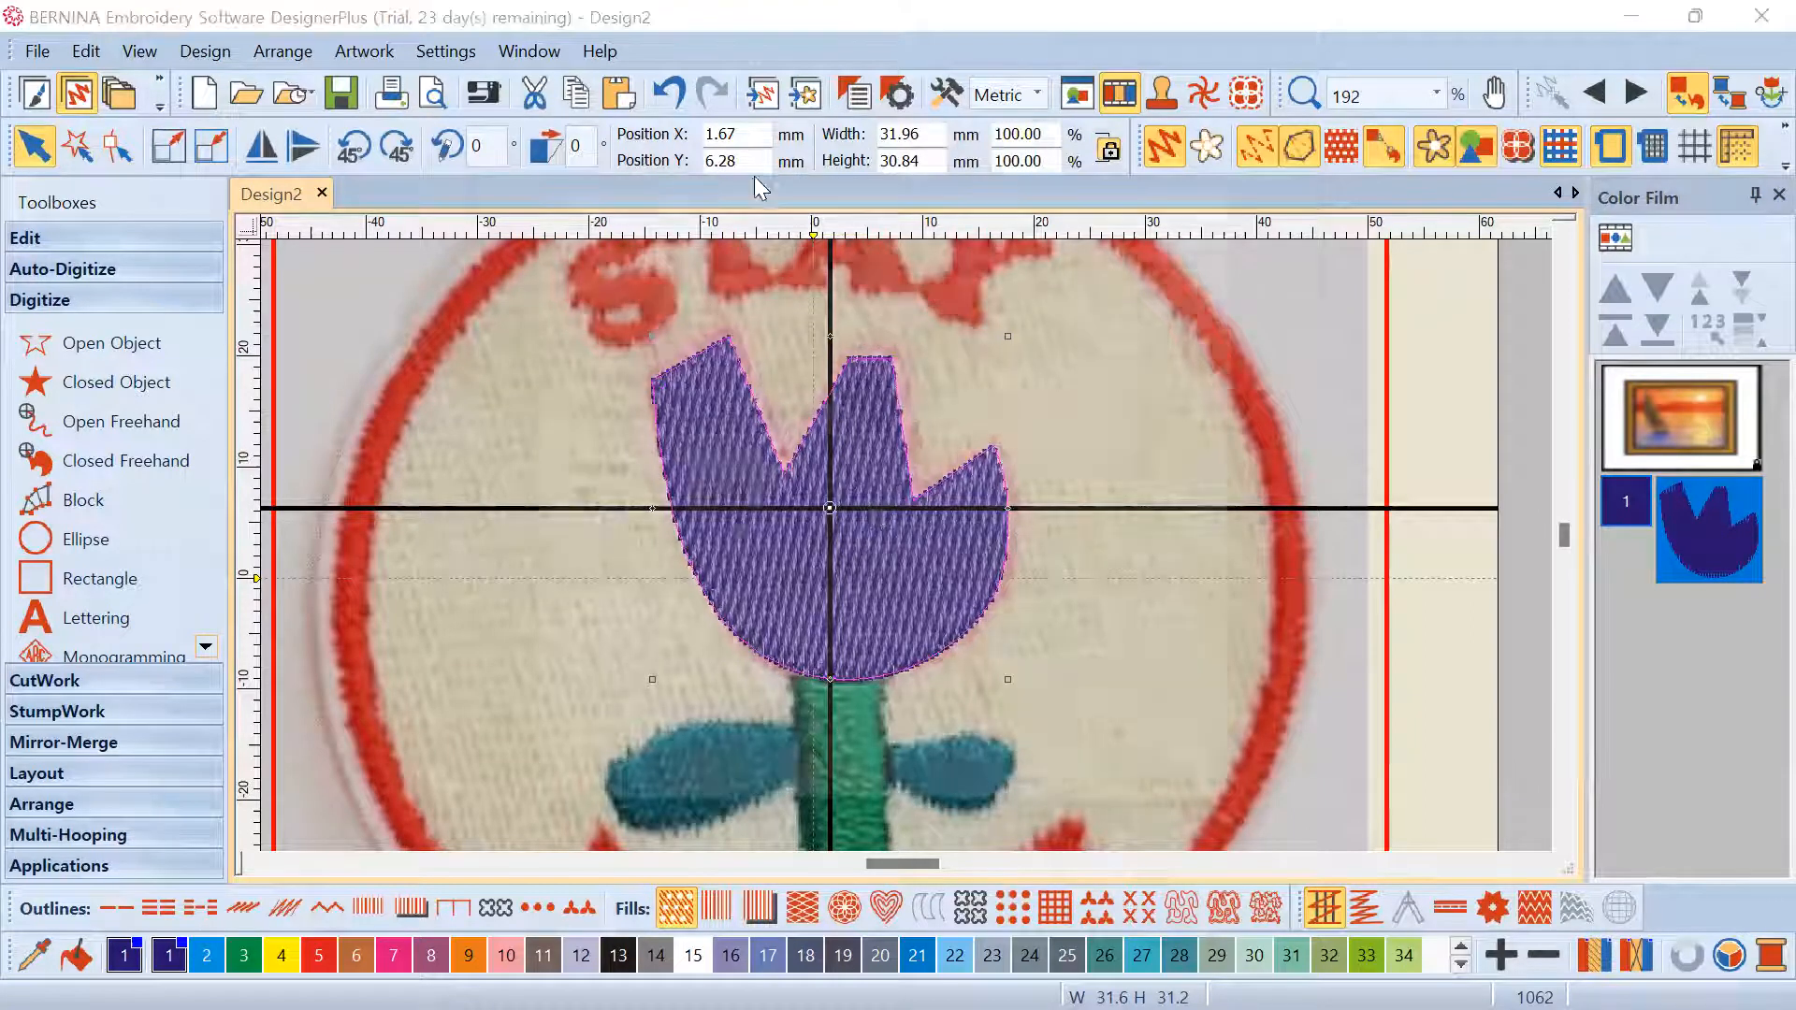
left_click_drag(767, 180, 1292, 175)
scroll(913, 547, "down", 5)
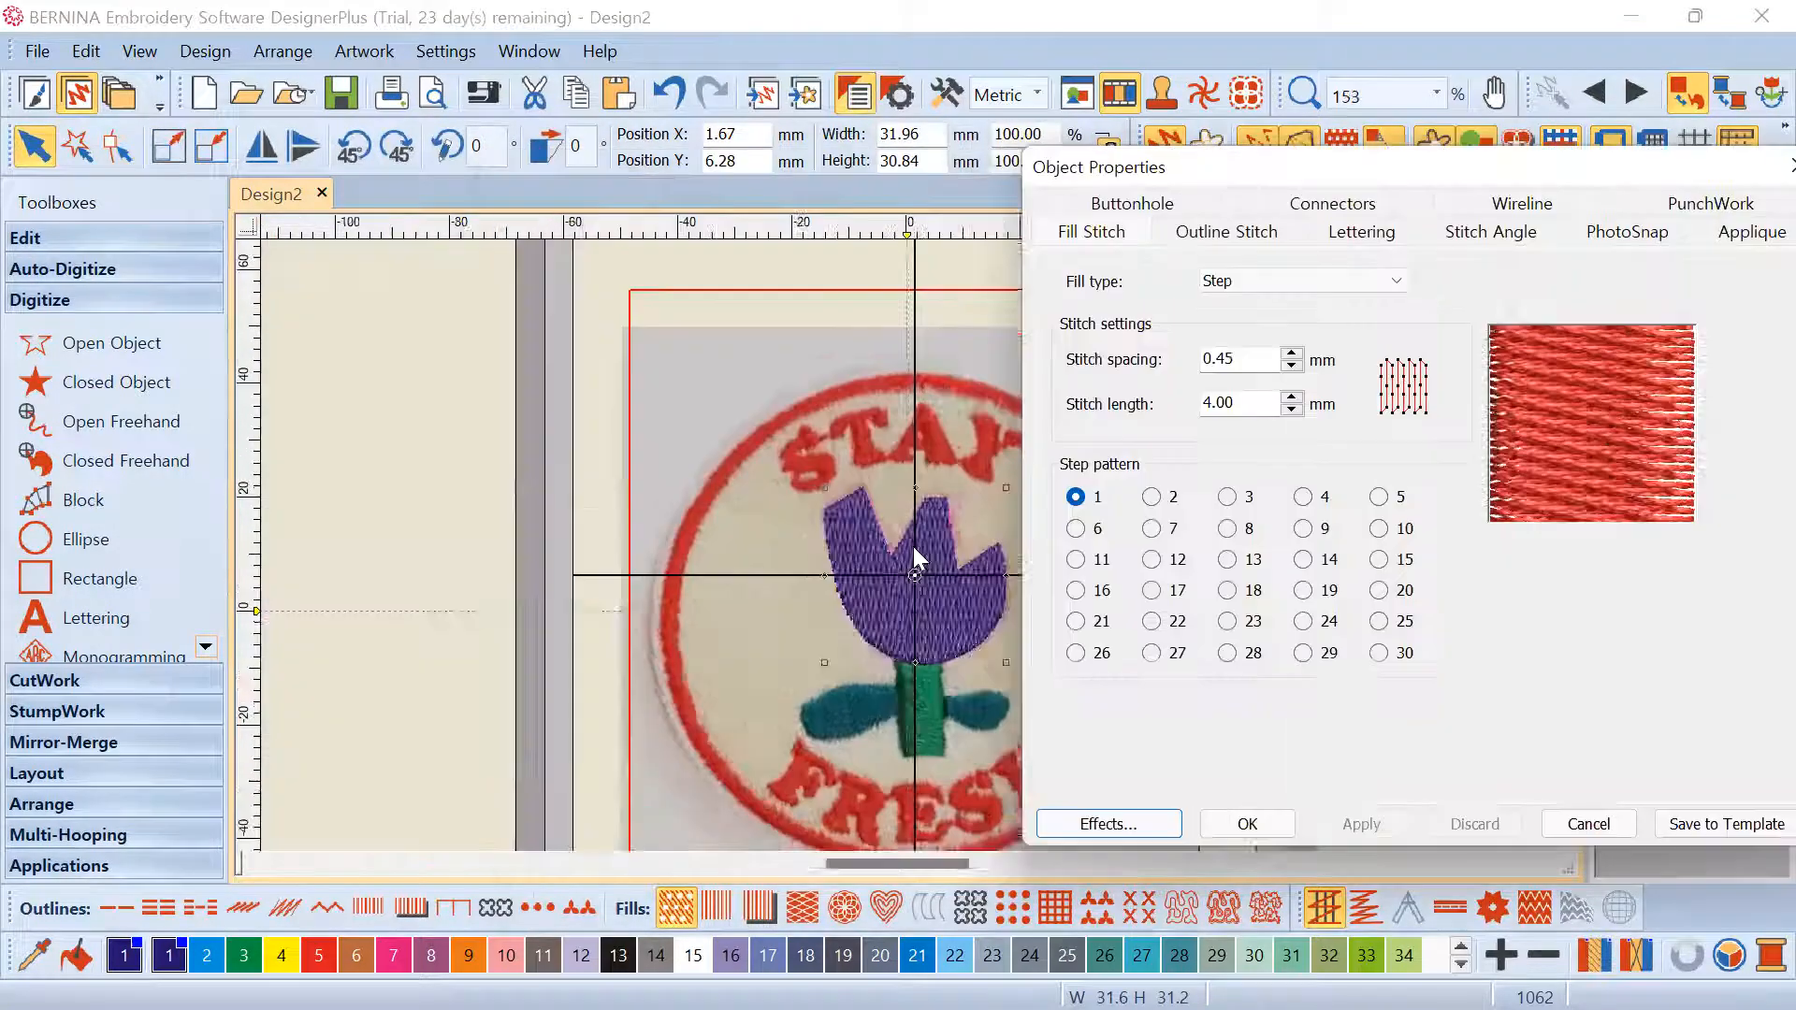
scroll(915, 479, "up", 2)
scroll(898, 388, "up", 1)
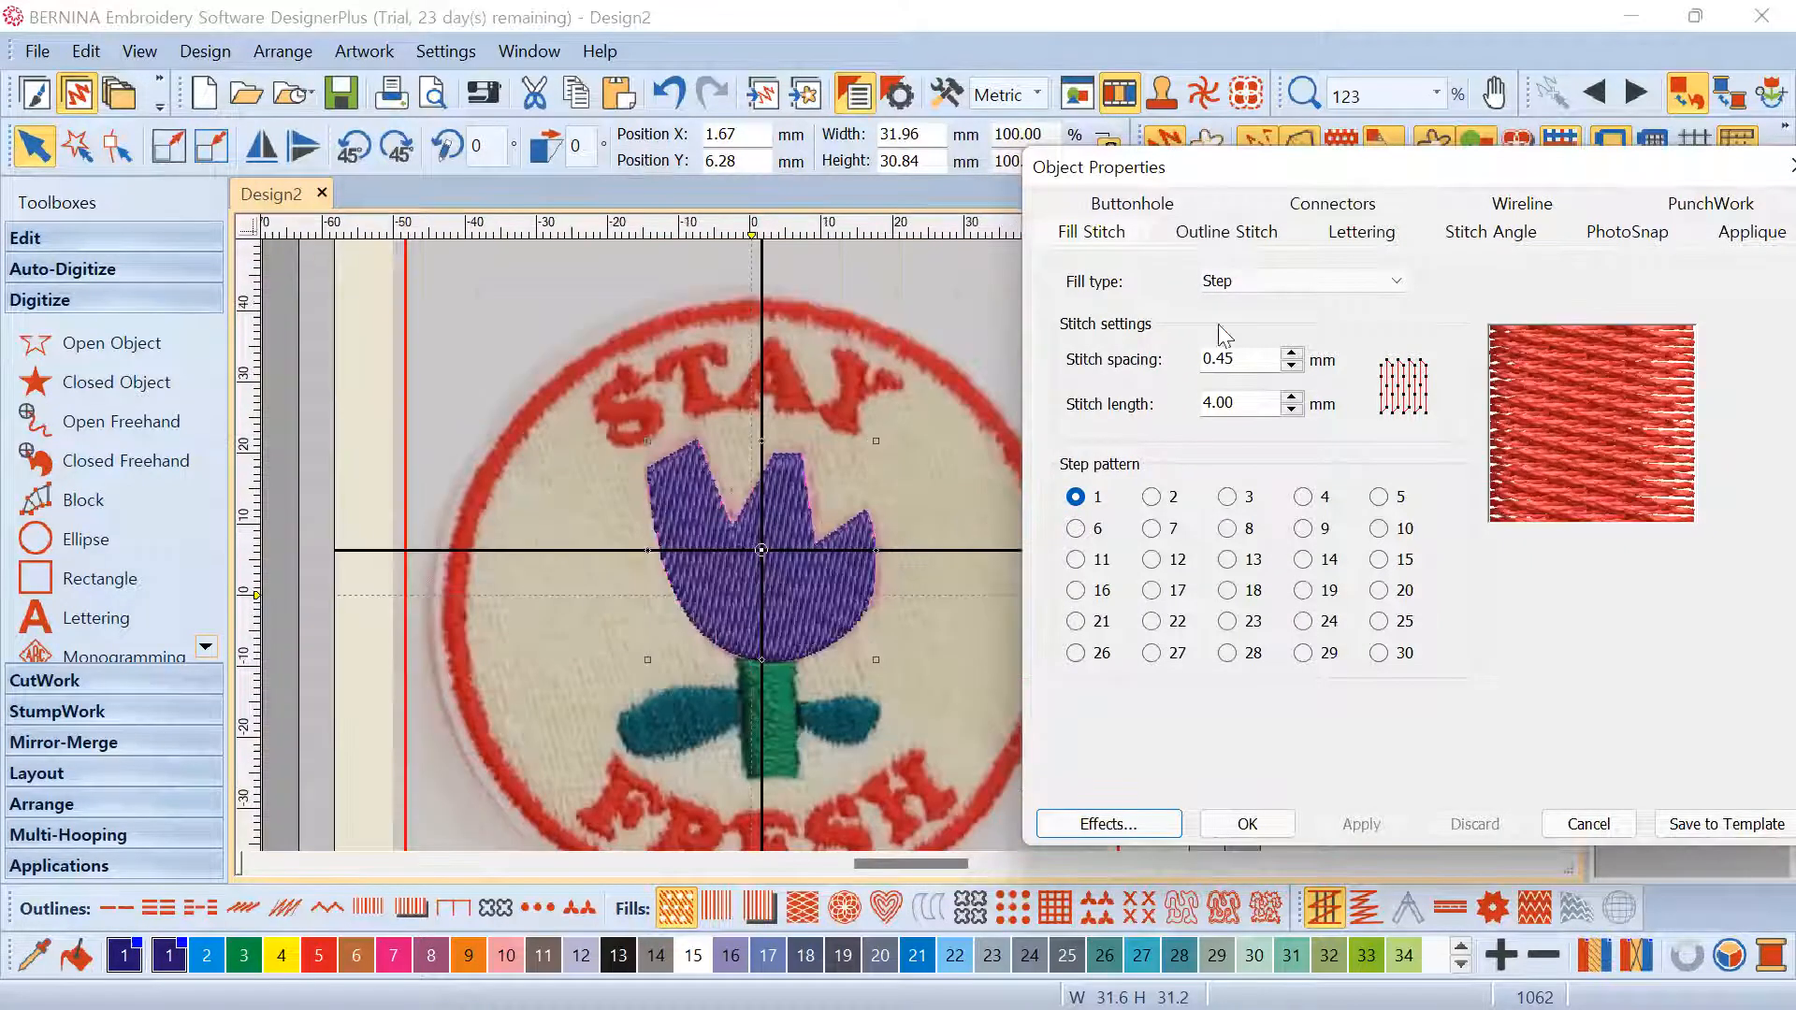
left_click_drag(1333, 174, 1279, 115)
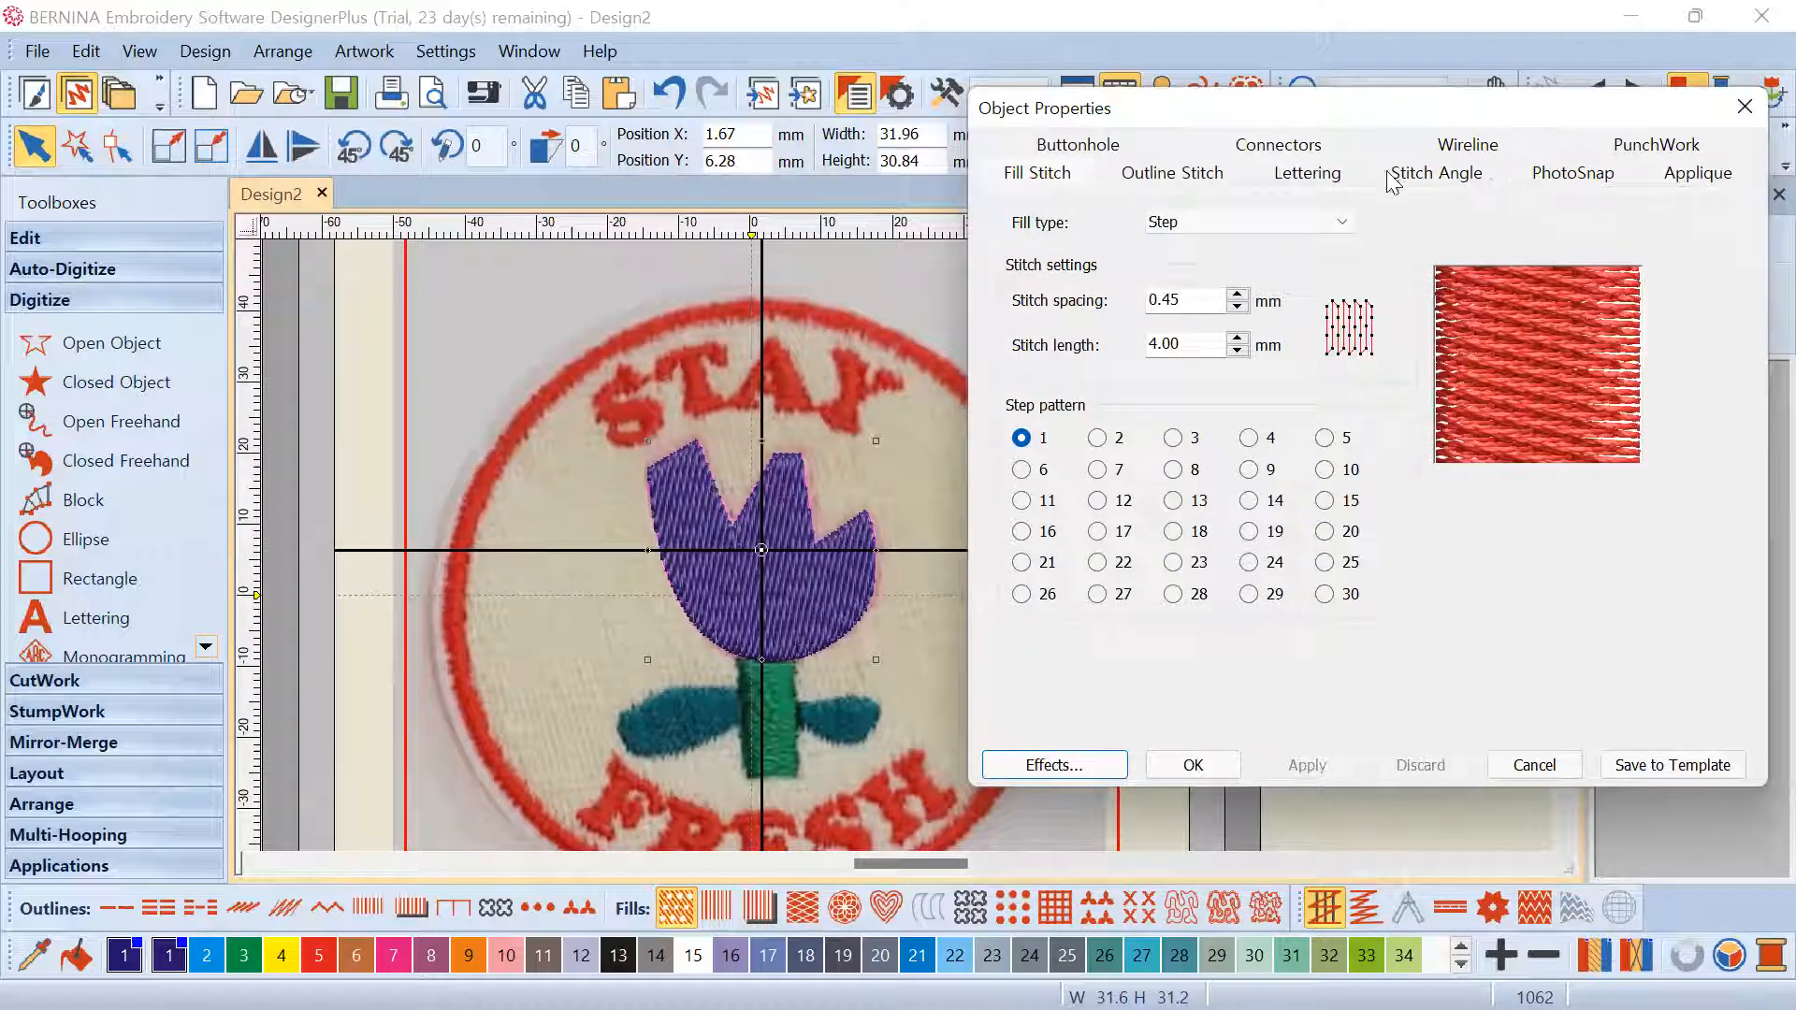
Try 100° and then 0° as the tulip's stitch angle in Object Properties
left_click(1465, 177)
left_click_drag(1146, 240, 1057, 252)
type("100")
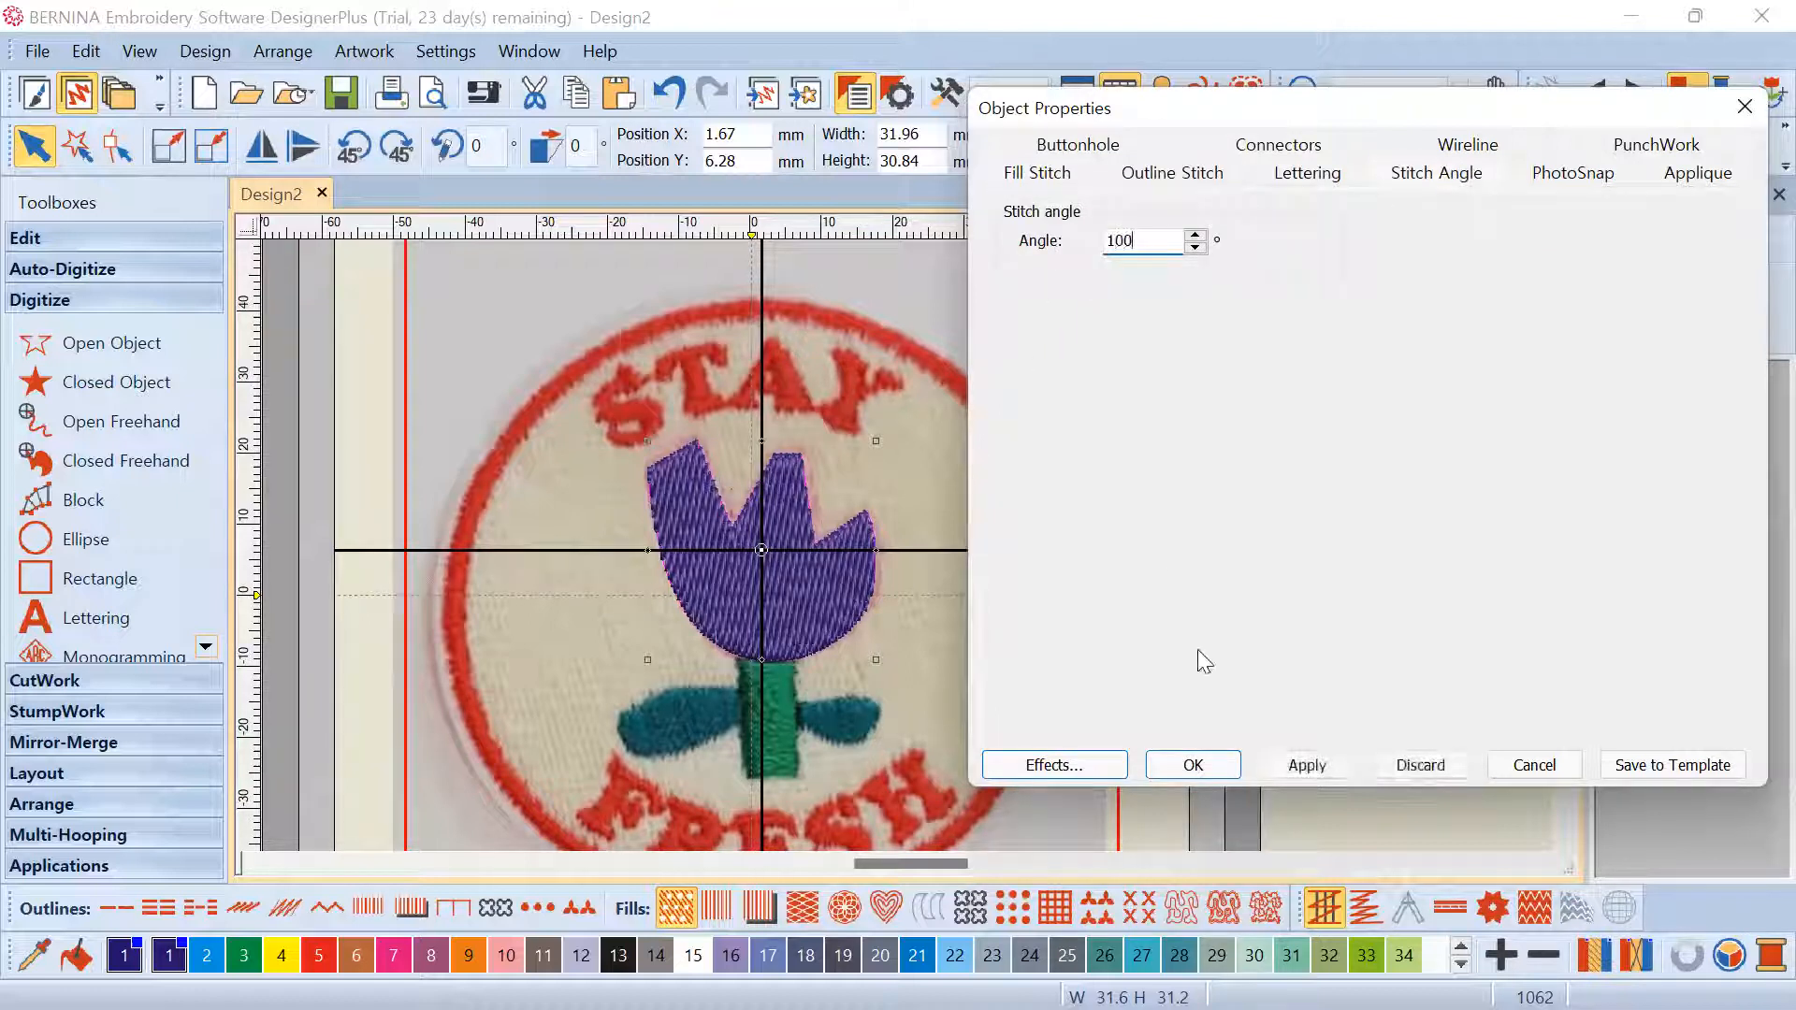
left_click(1306, 765)
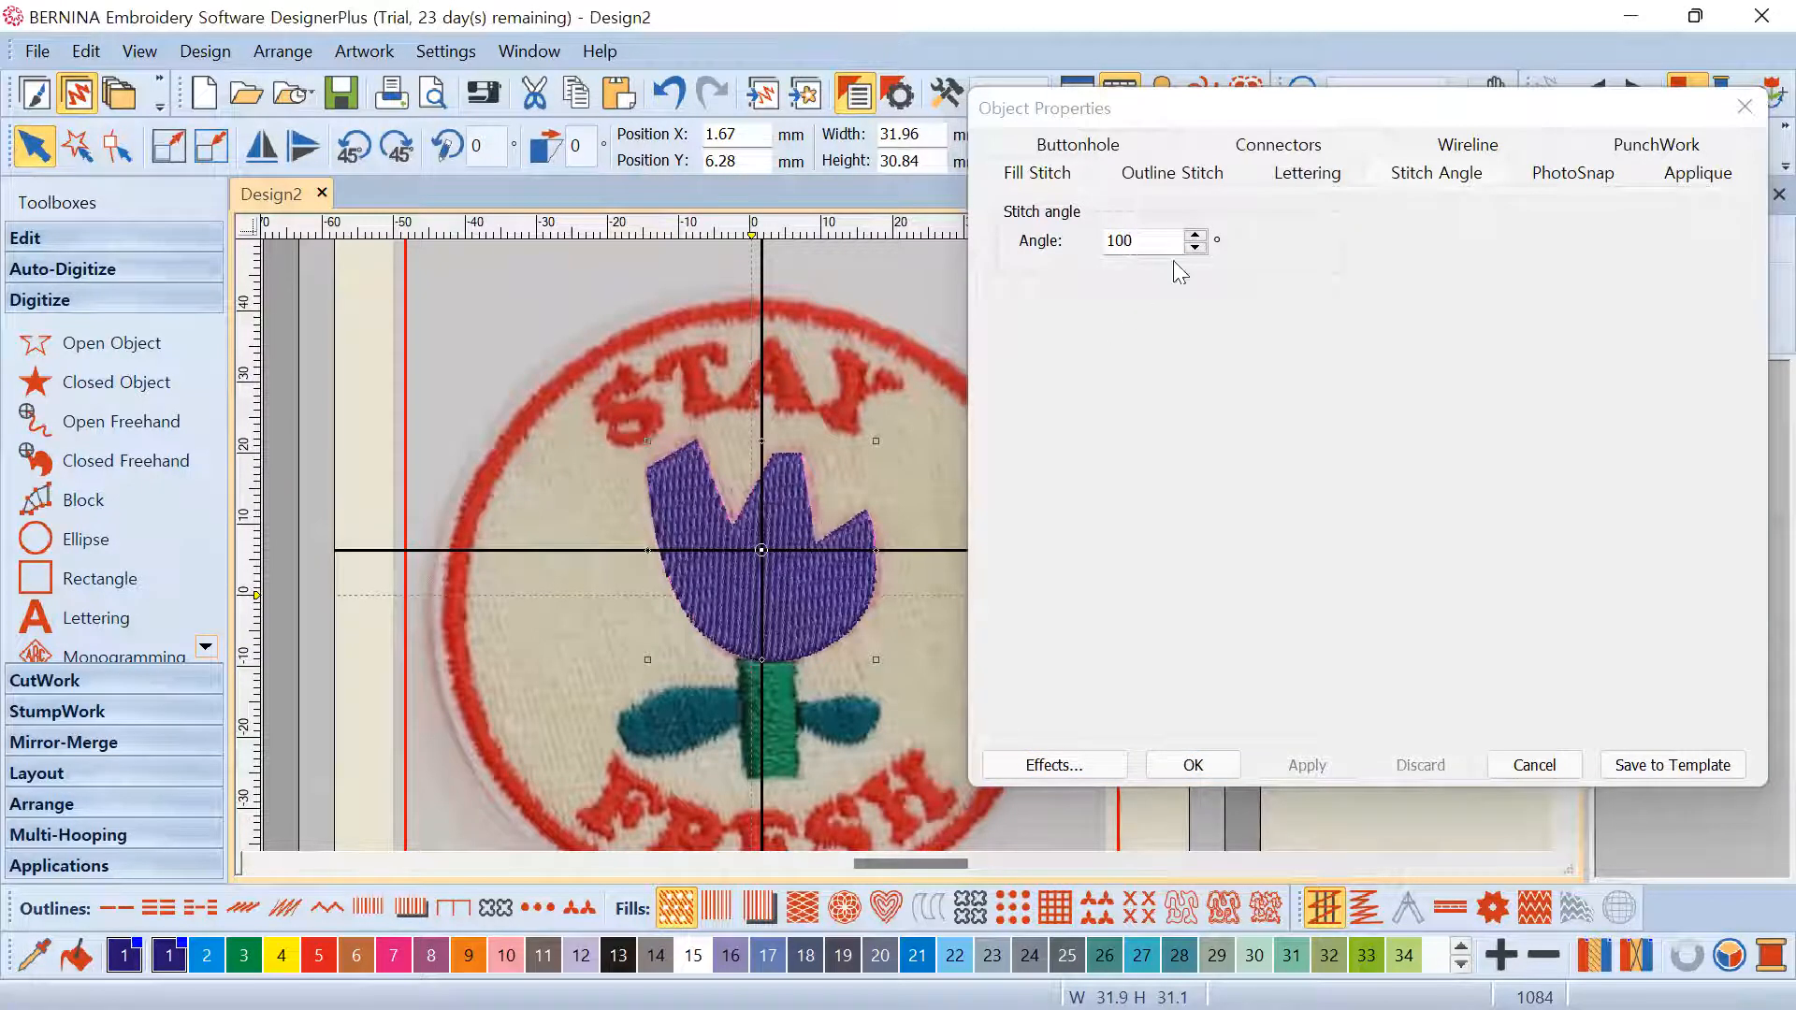
left_click_drag(1169, 244, 1035, 236)
type("0")
left_click(1307, 765)
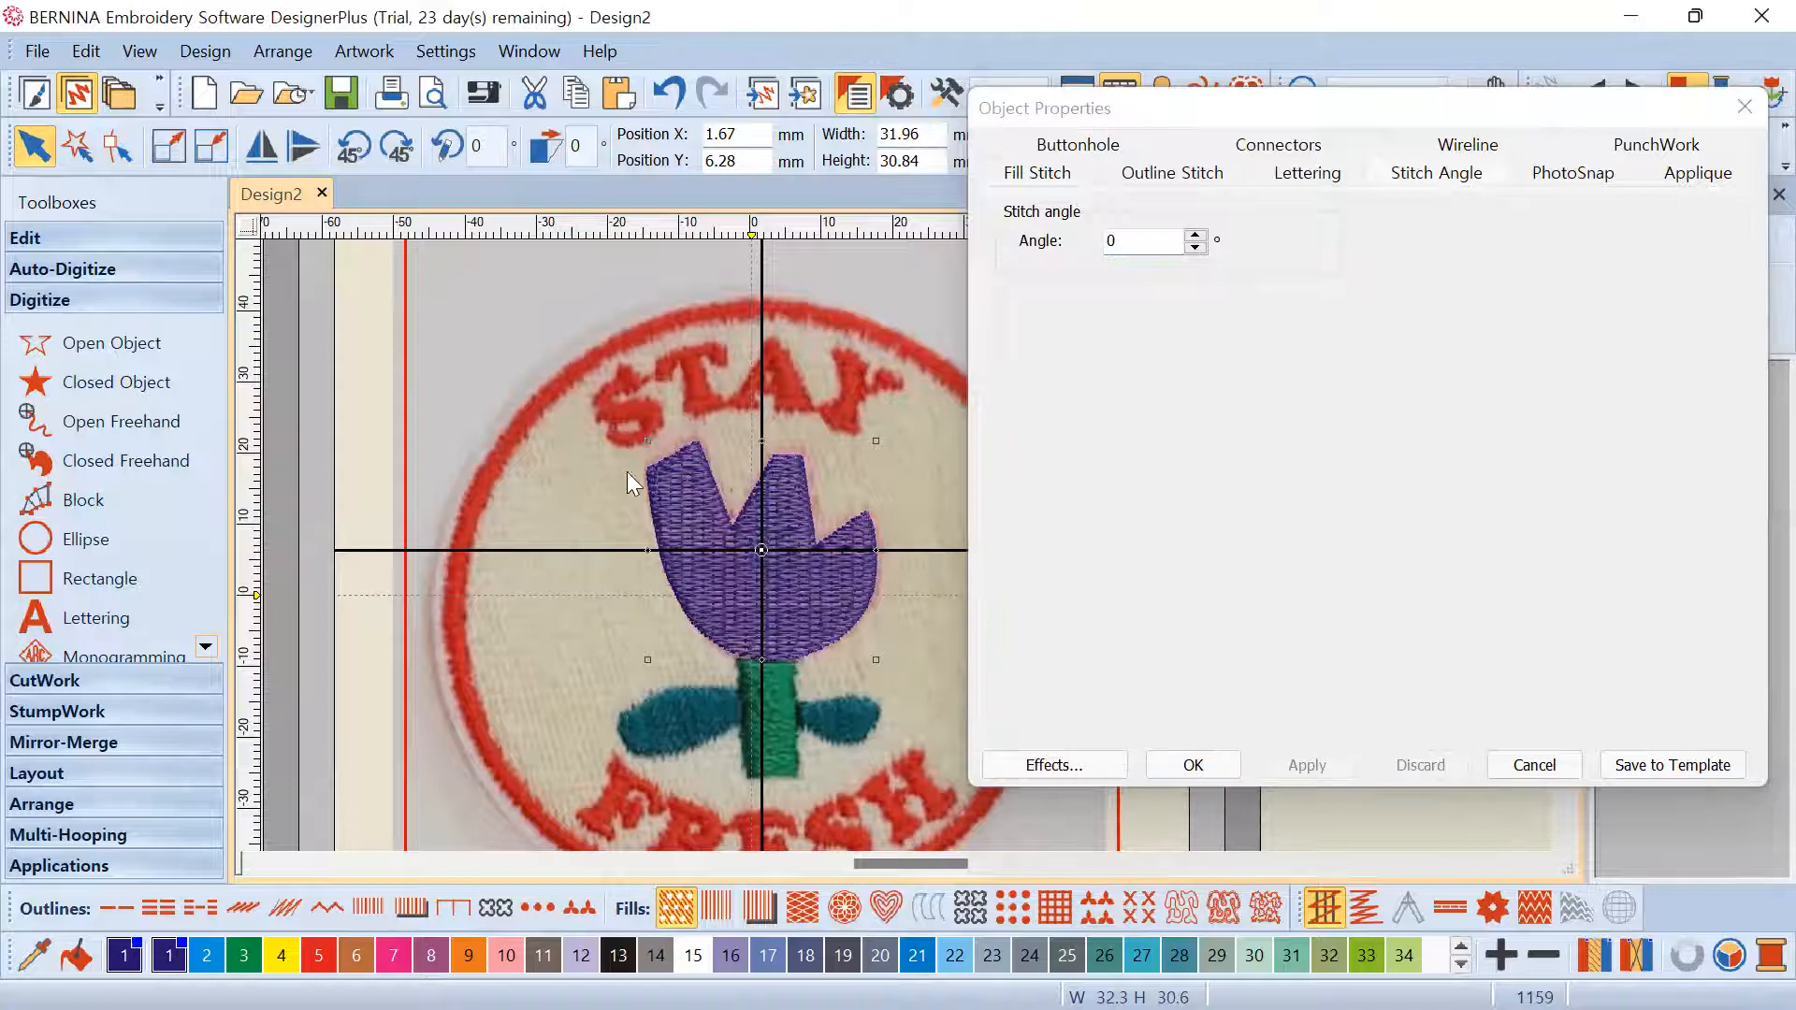
Apply a 45° stitch angle to the tulip fill and close Object Properties
left_click_drag(1181, 239, 1026, 228)
type("45")
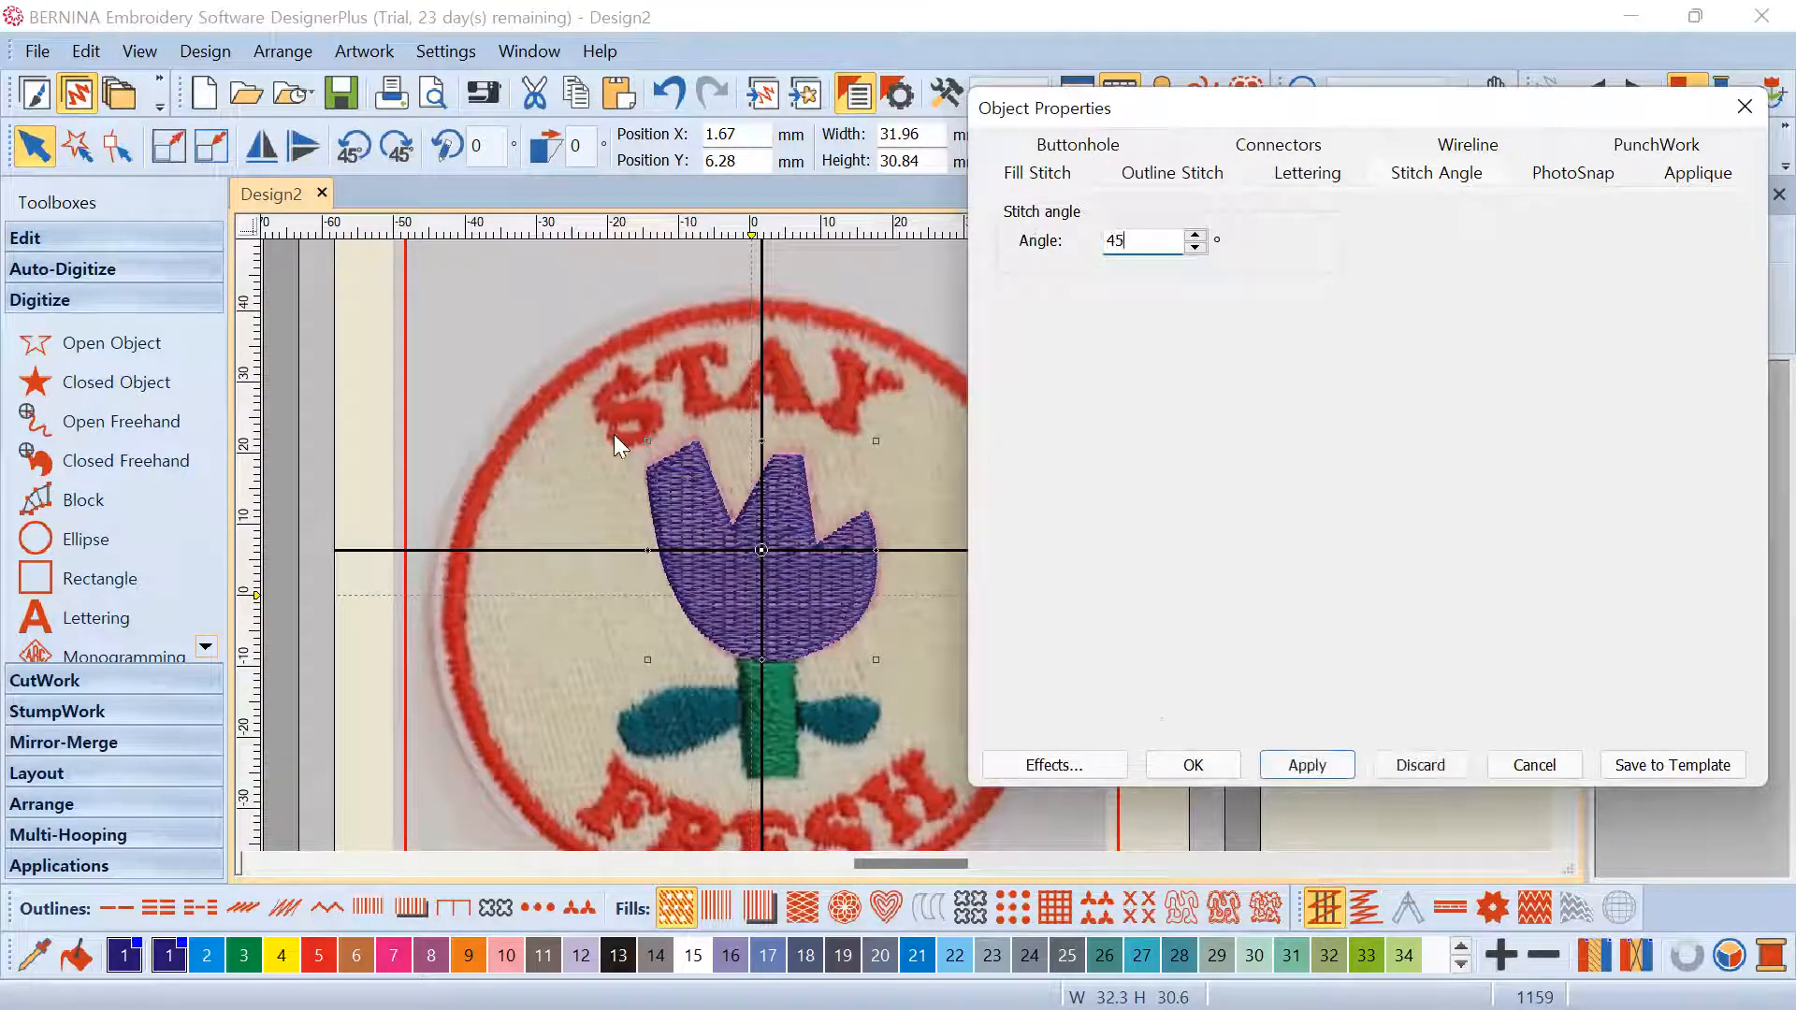
left_click(1302, 754)
scroll(906, 546, "up", 3)
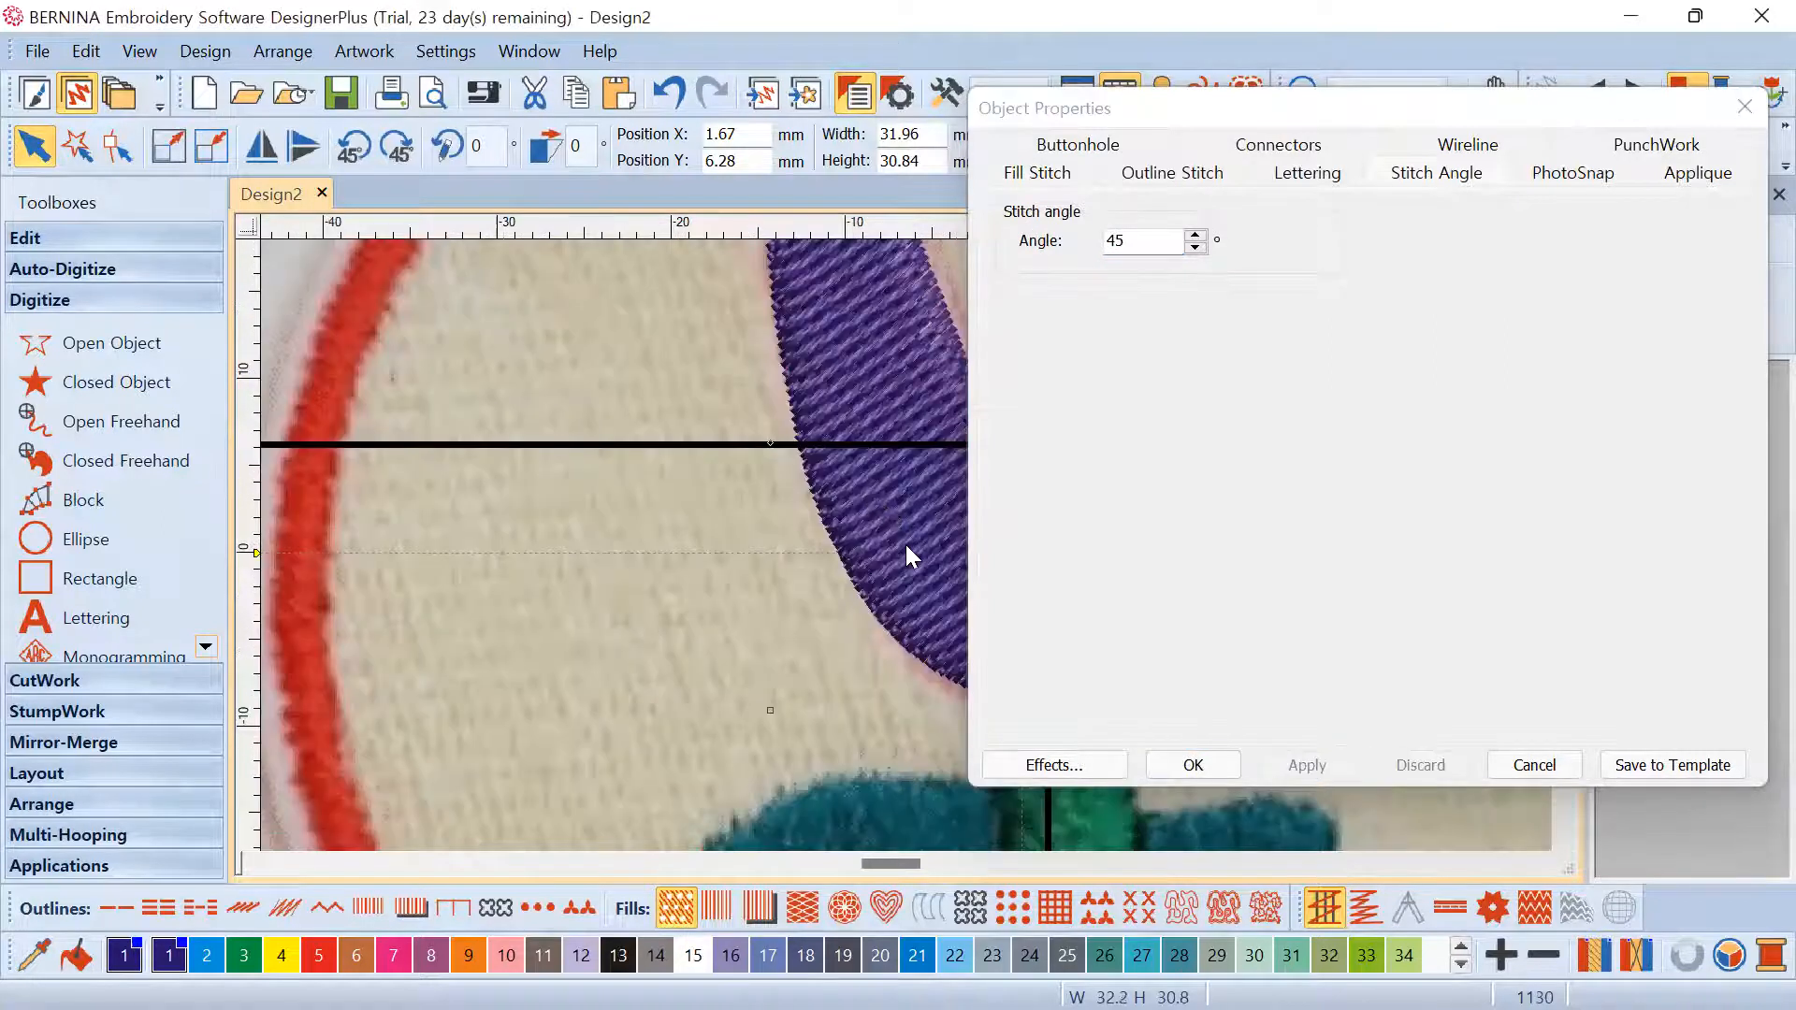
scroll(906, 546, "down", 7)
scroll(916, 553, "up", 1)
scroll(920, 555, "up", 3)
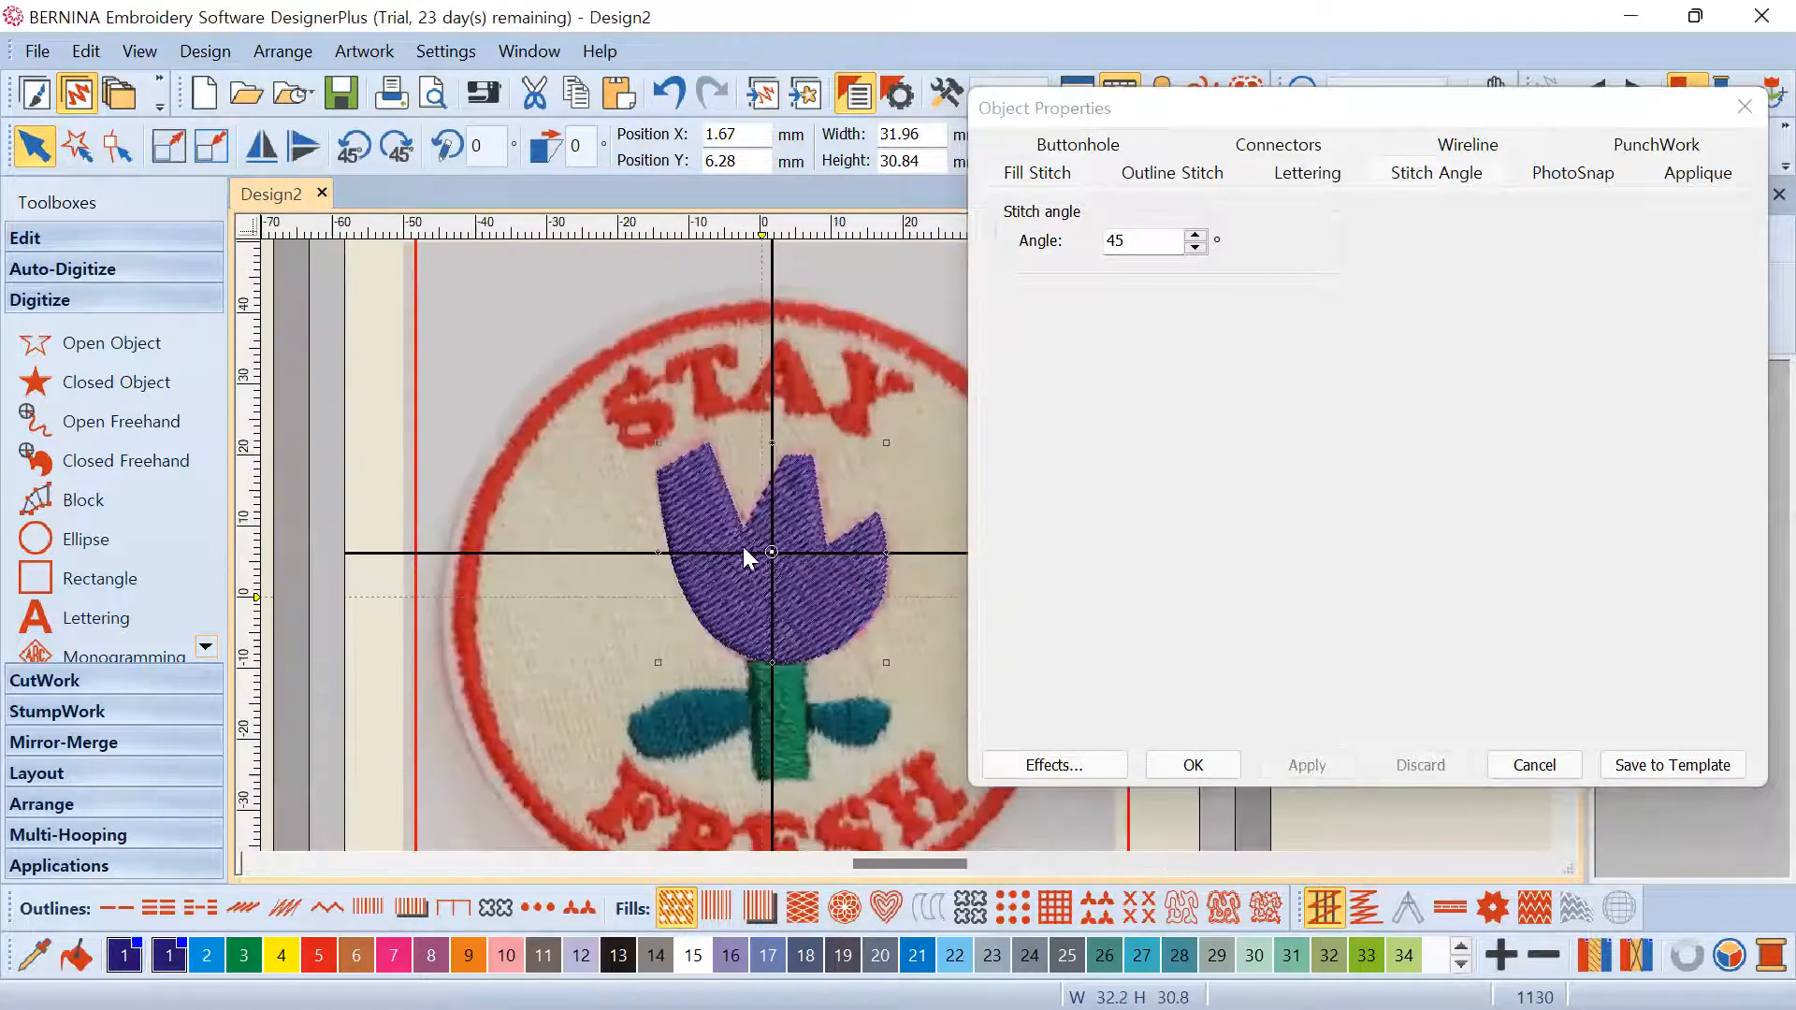
scroll(775, 587, "up", 1)
scroll(911, 547, "down", 4)
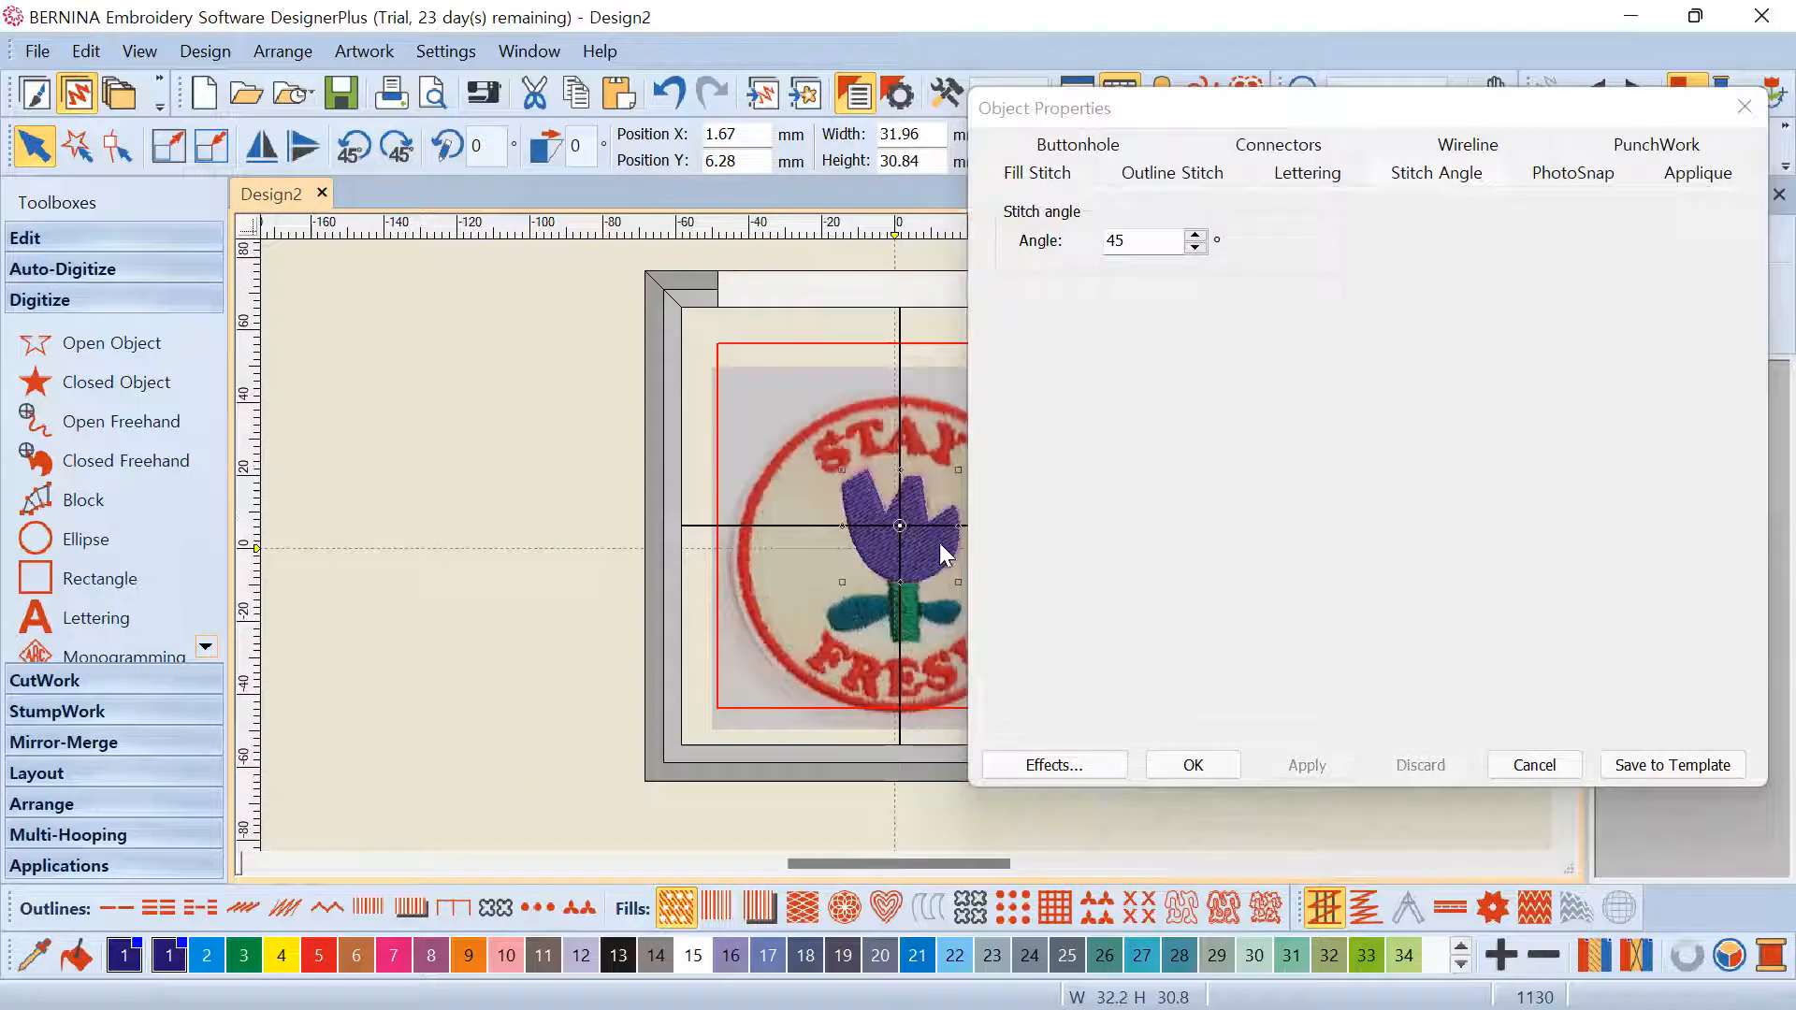
left_click(903, 473)
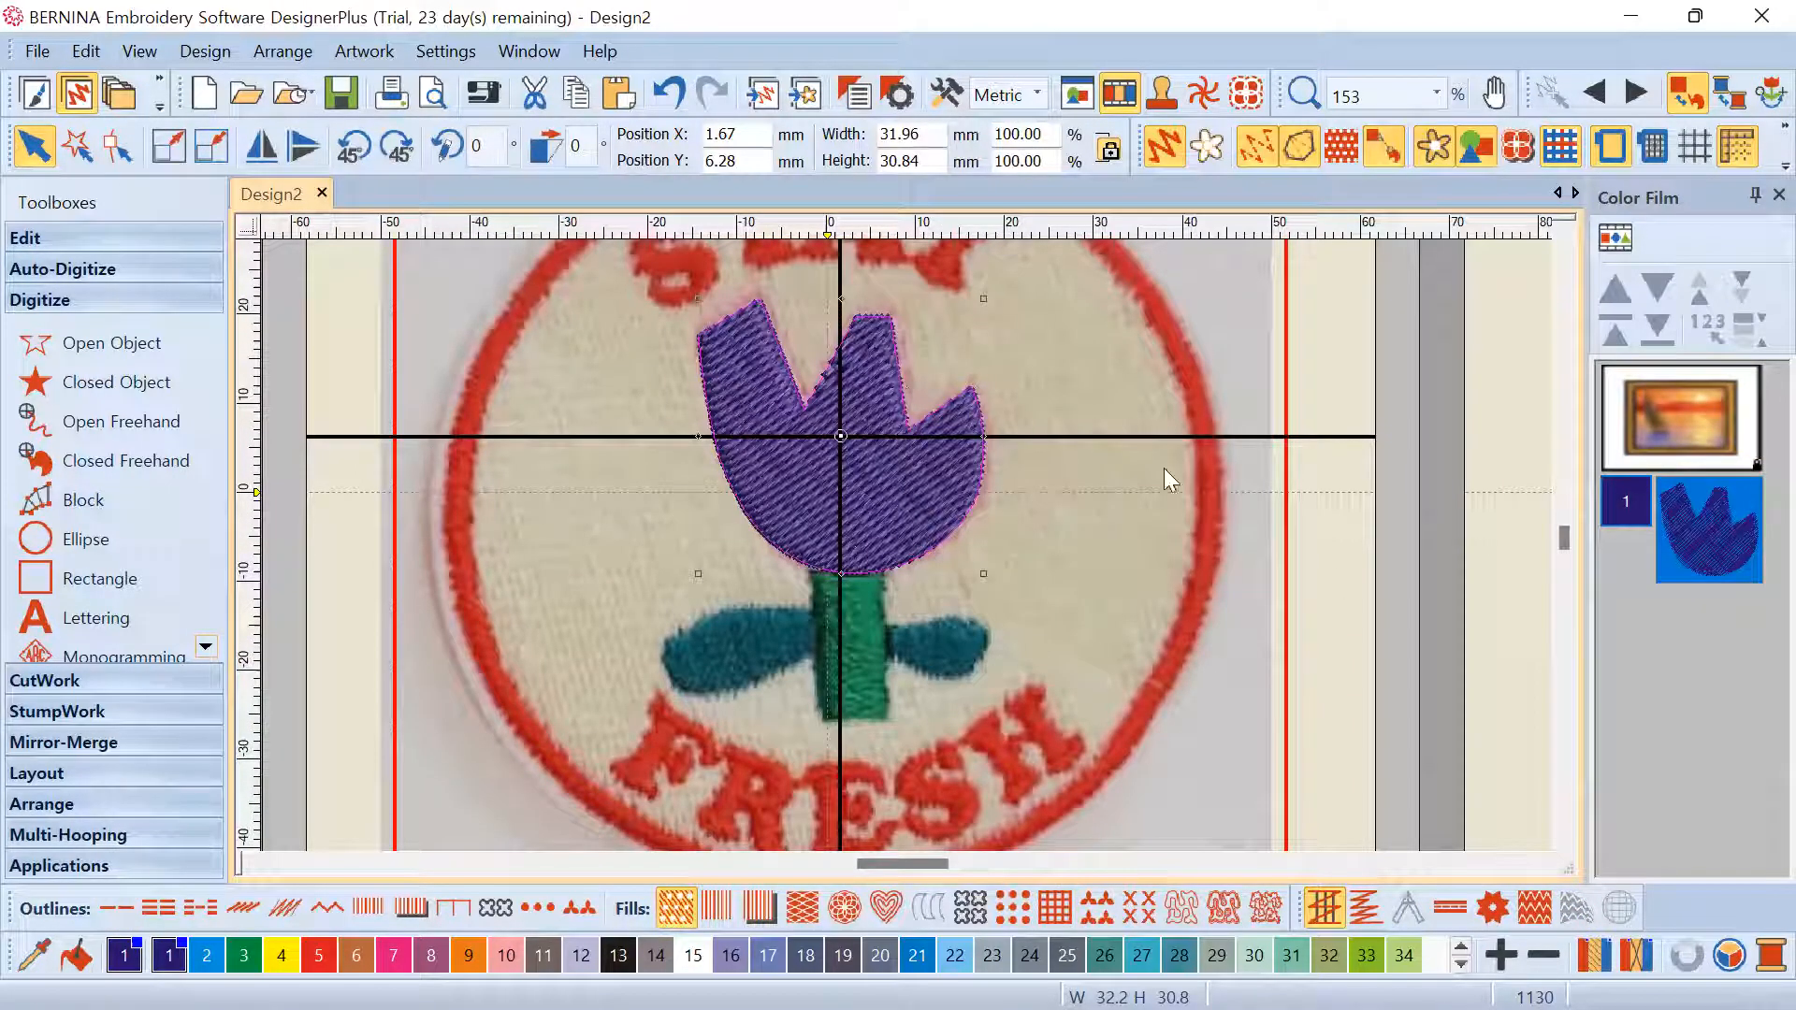
Select the tulip head in the Color Film and duplicate it from the right-click menu
left_click(1153, 554)
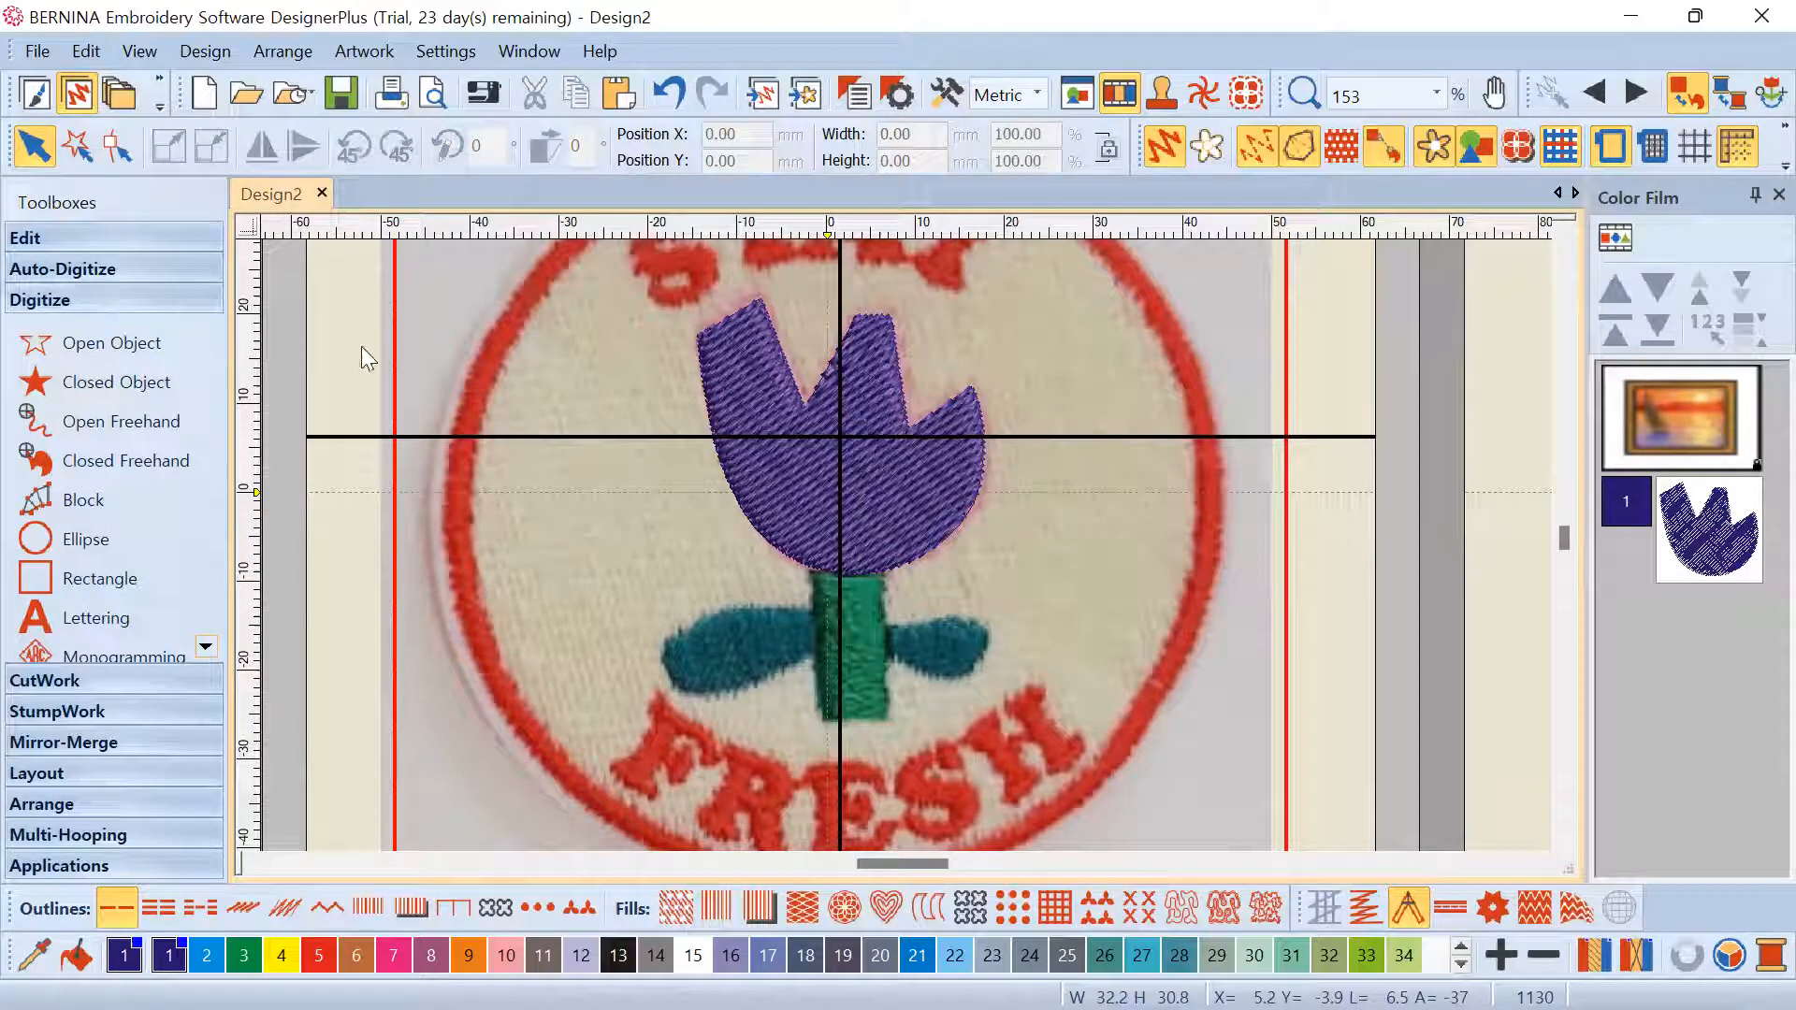
left_click(1708, 515)
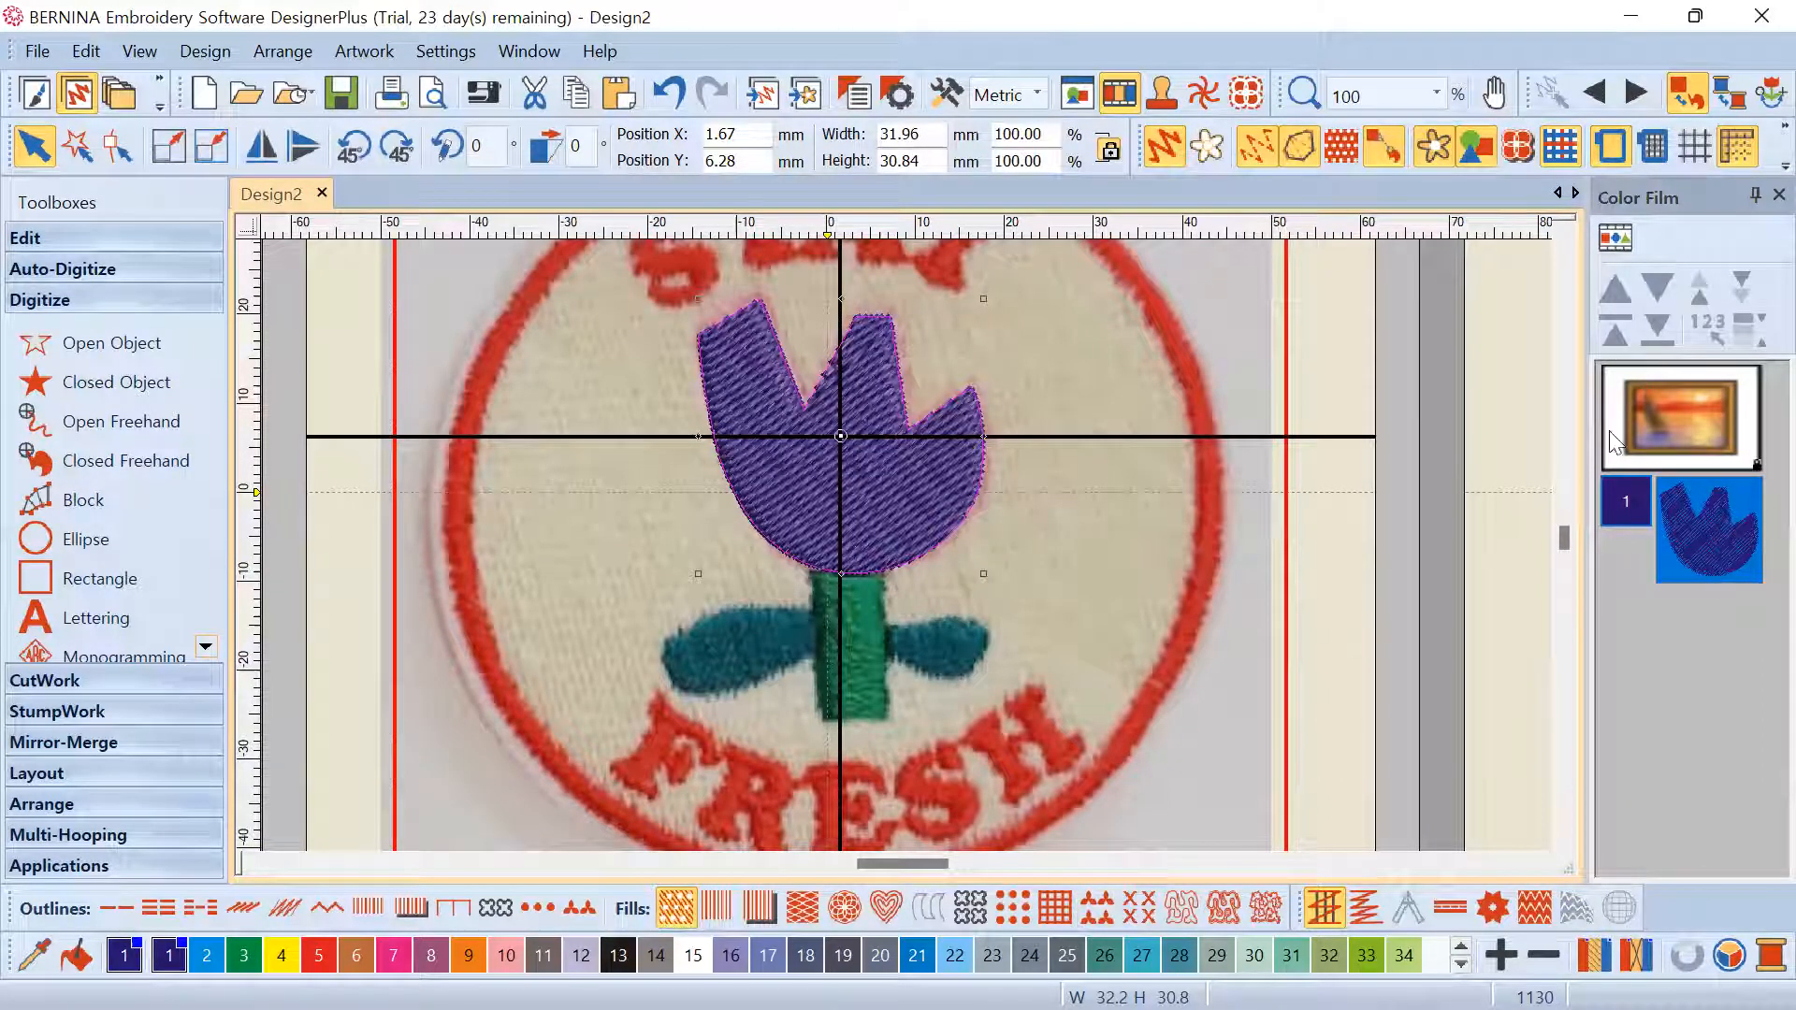
right_click(1710, 519)
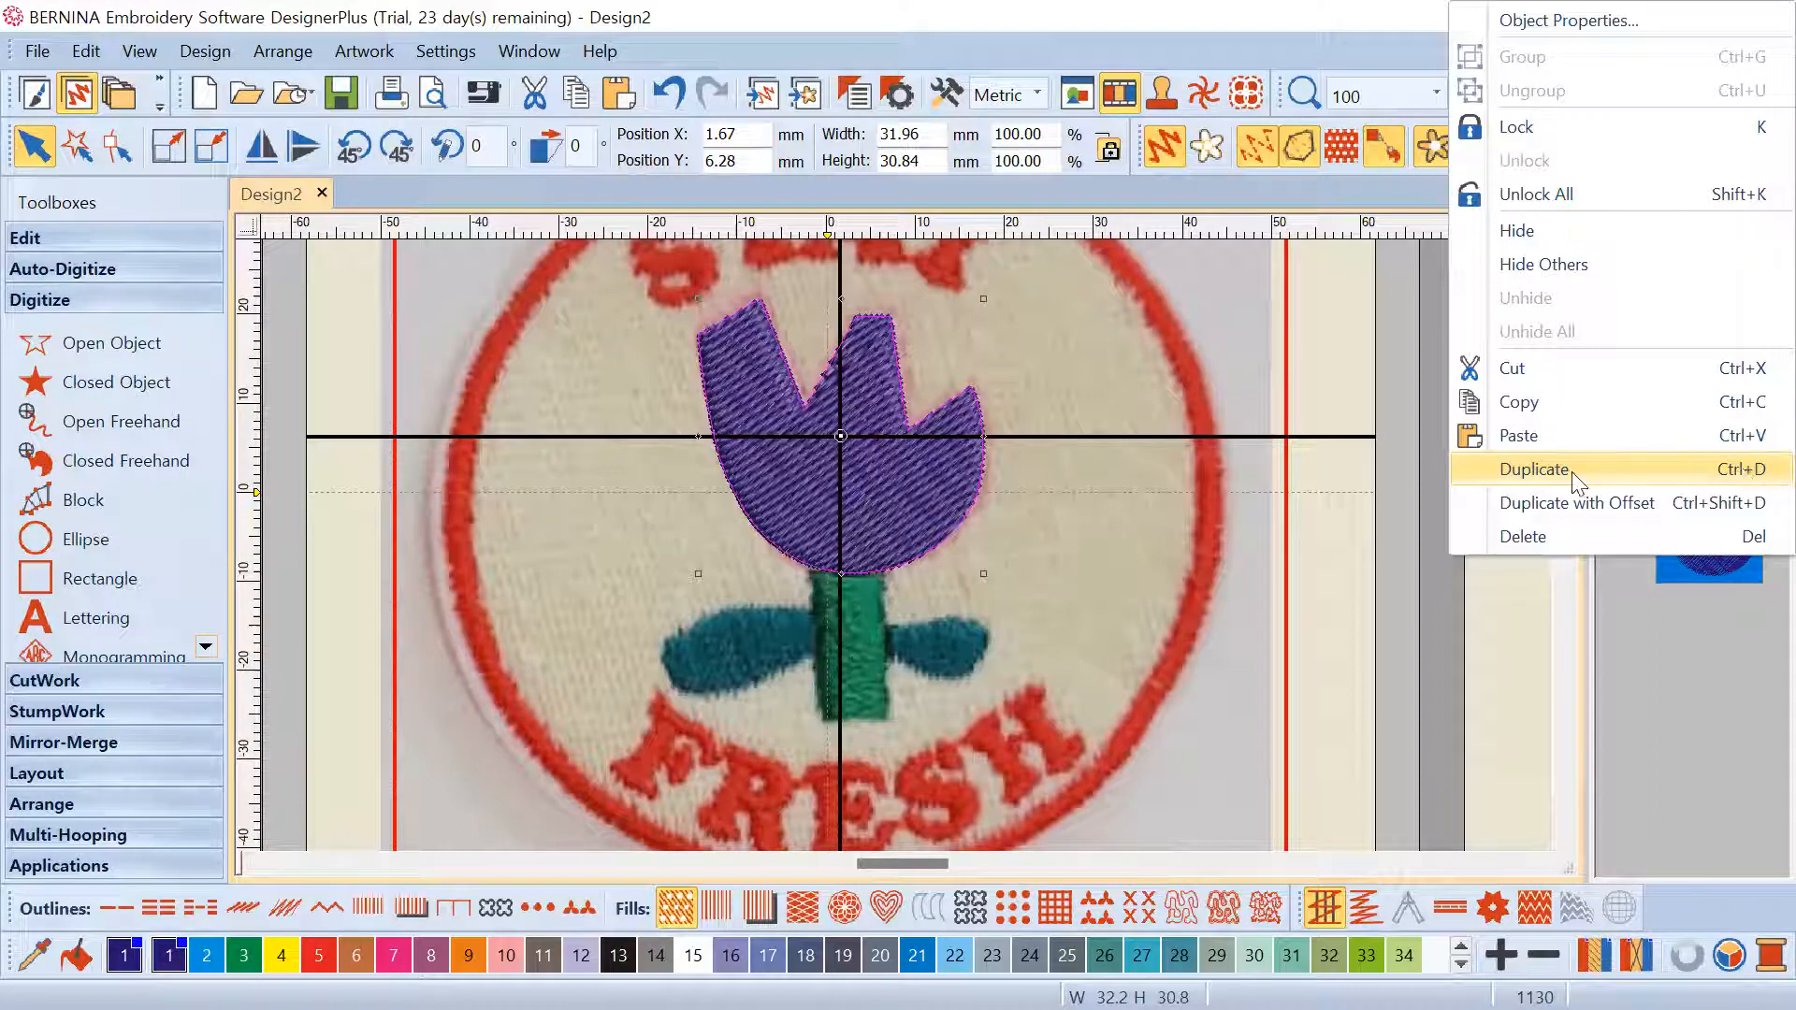
left_click(1553, 470)
left_click(1684, 530)
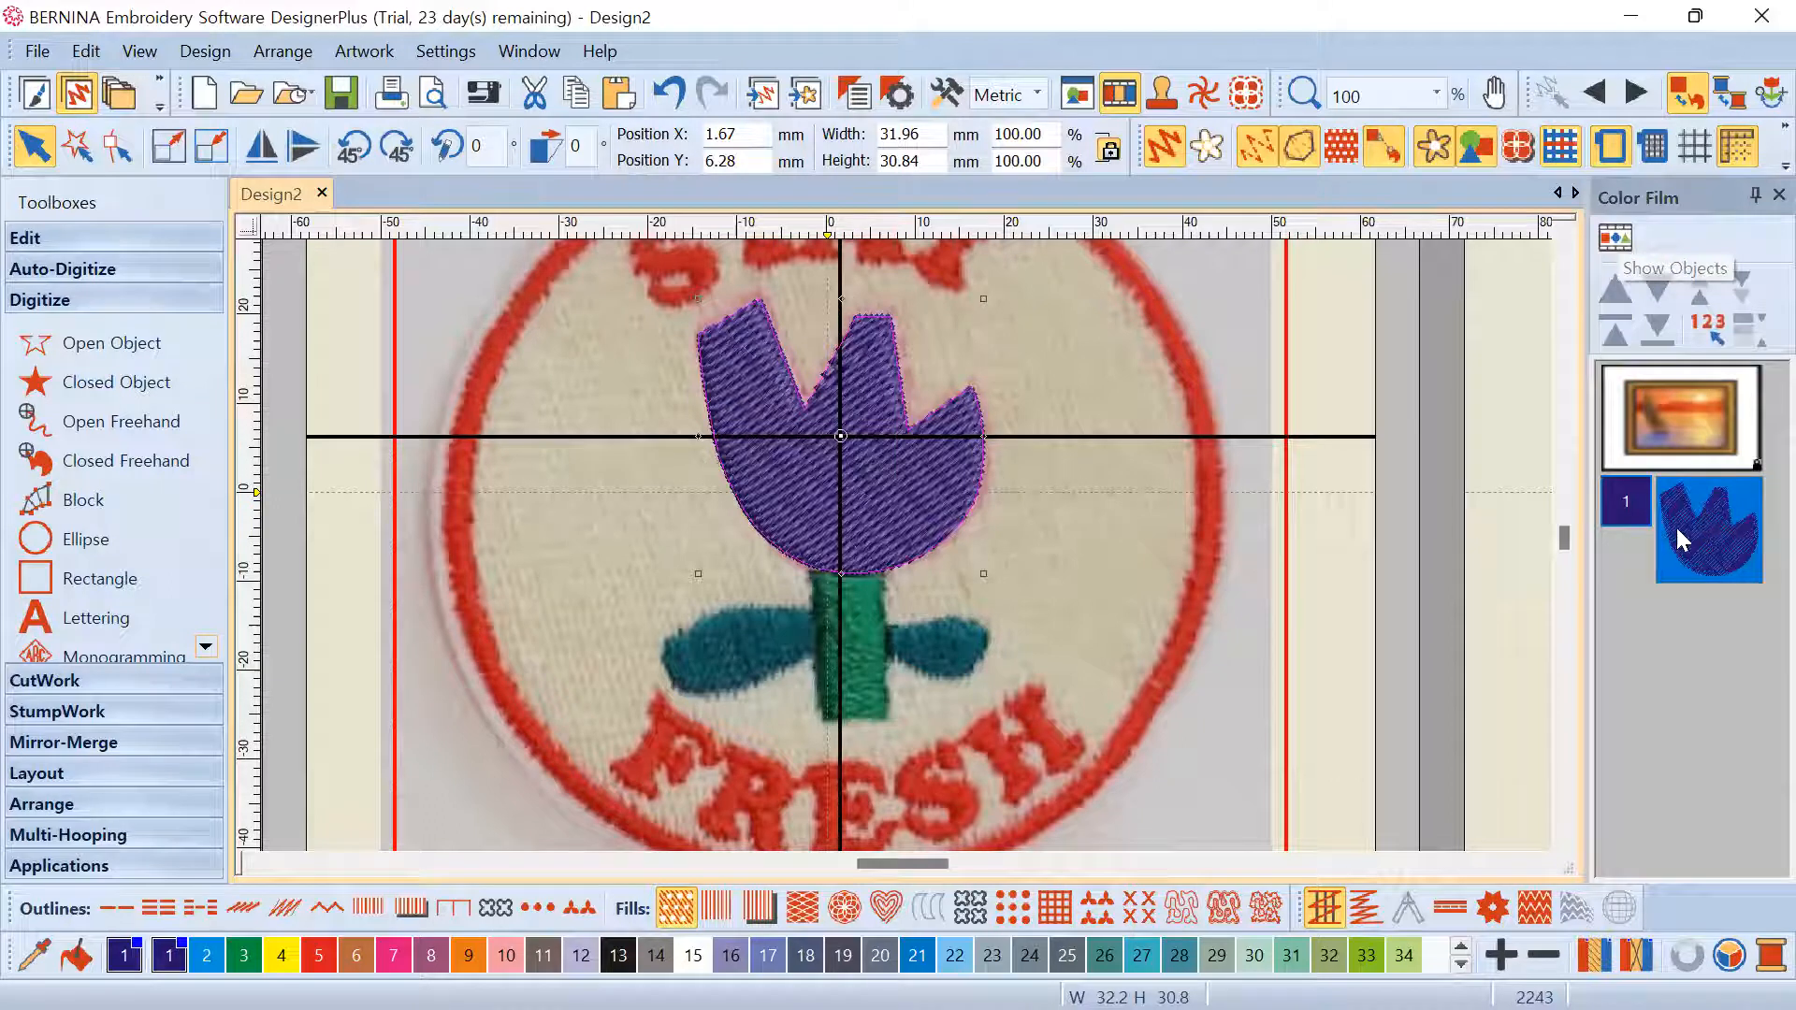
Switch the Color Film to Show Objects and select the duplicate tulip
left_click(1616, 242)
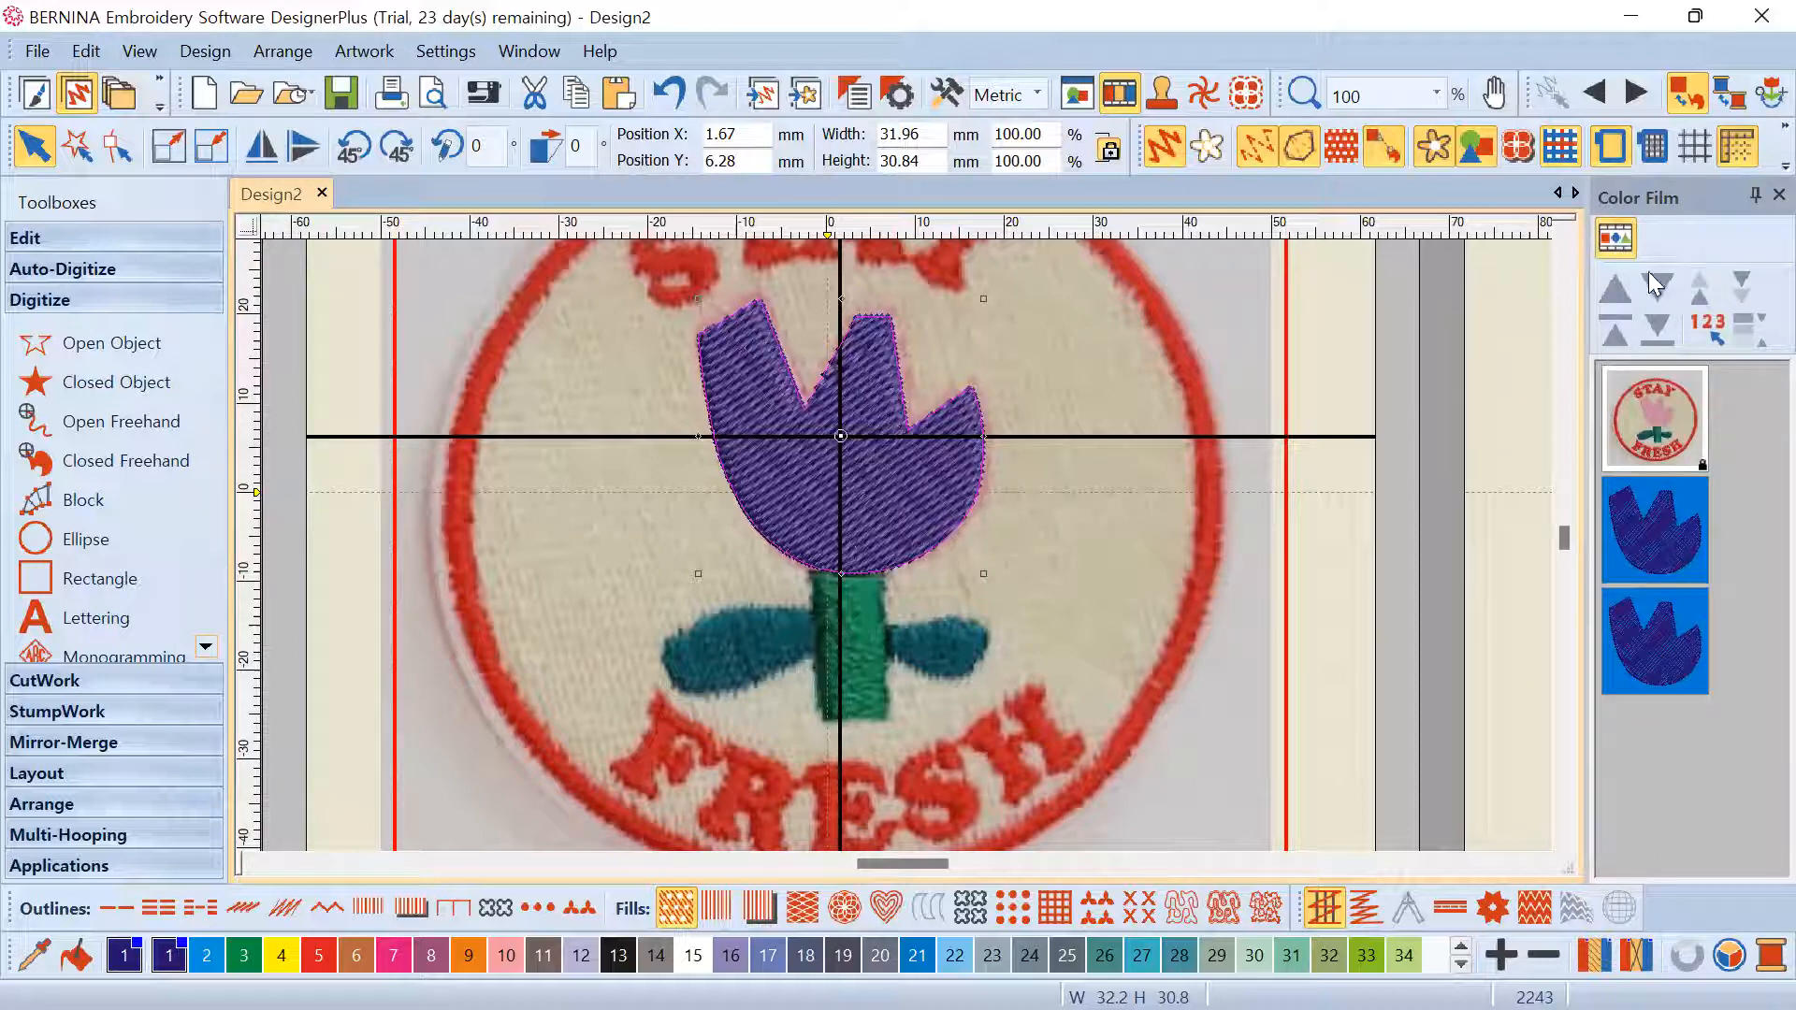
left_click(1617, 241)
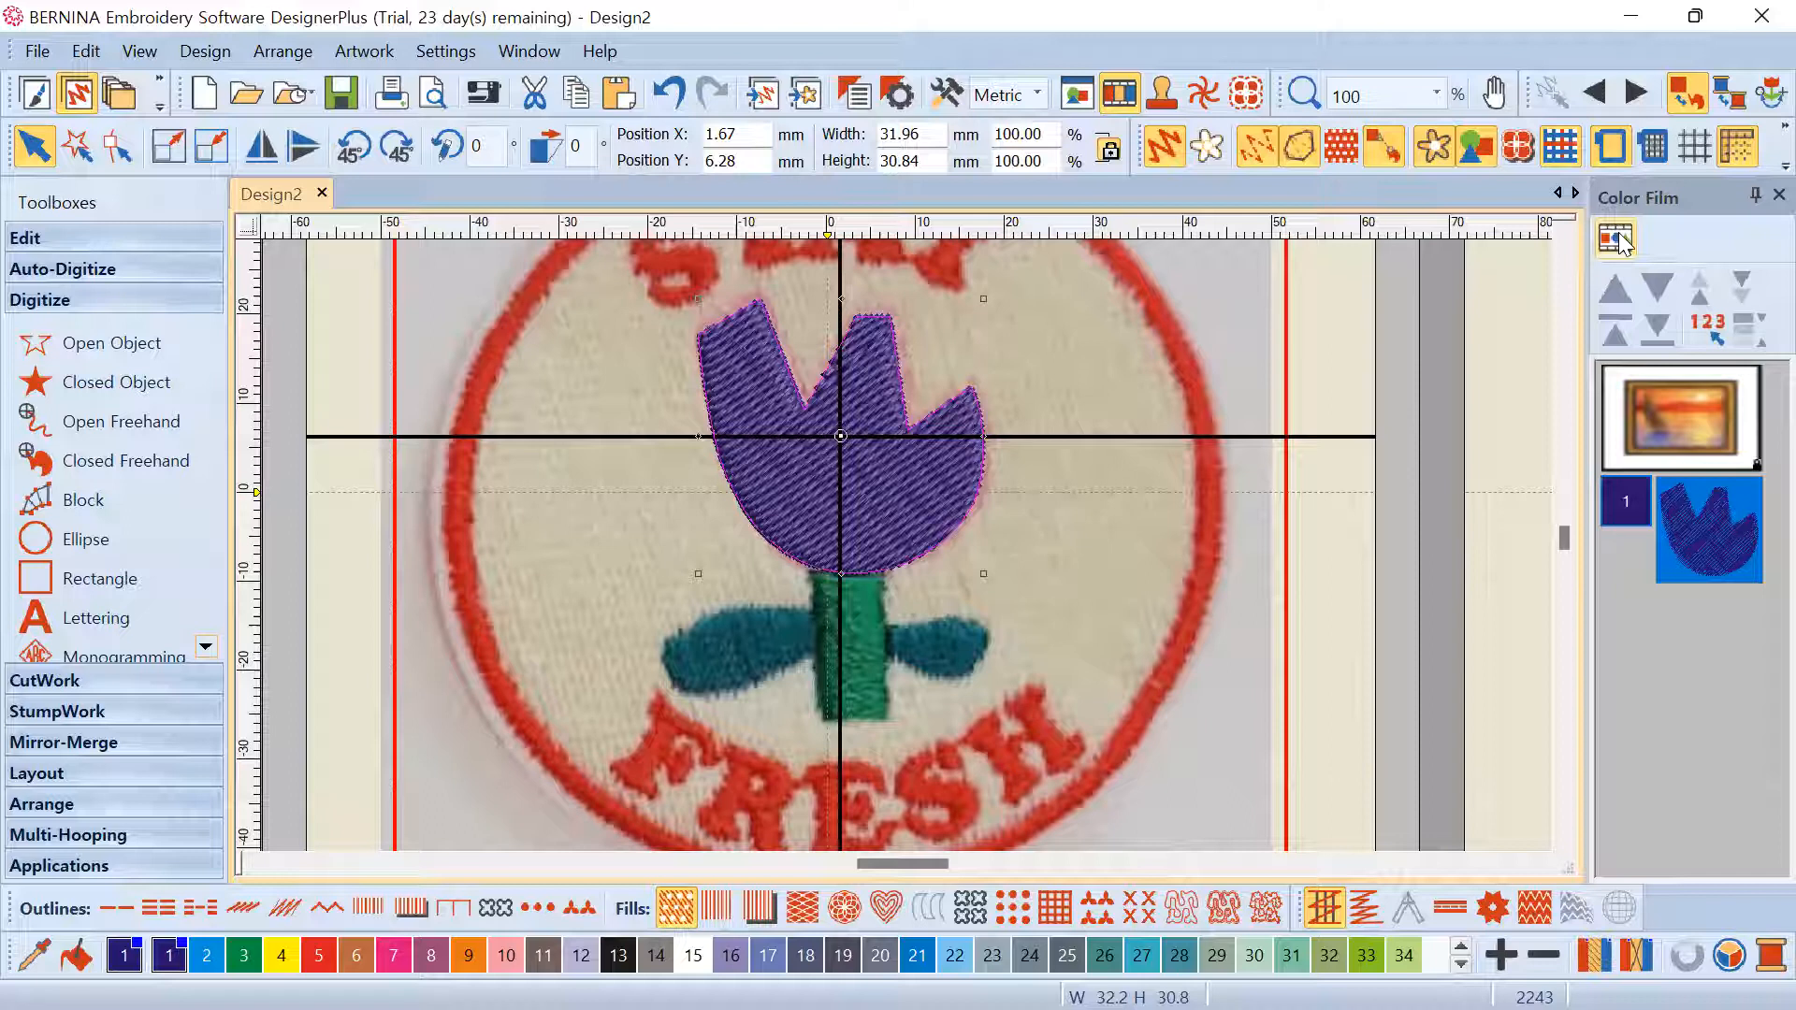
left_click(1620, 235)
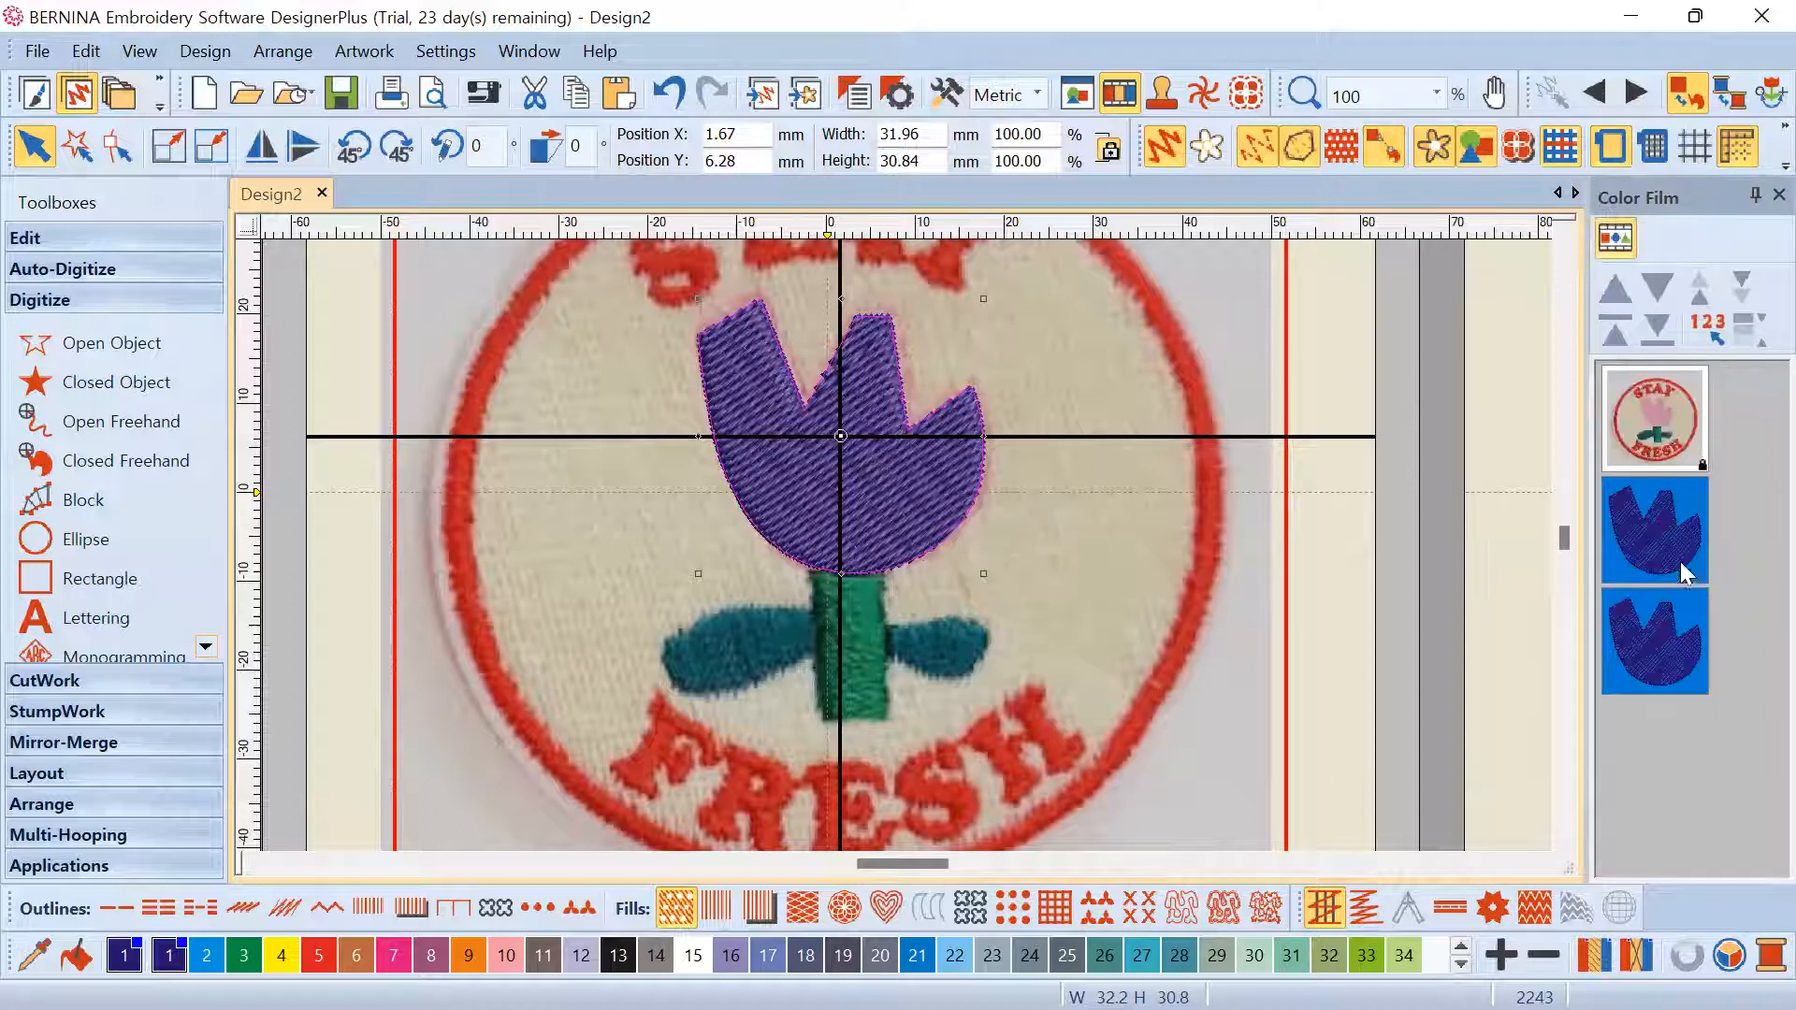
left_click(1753, 571)
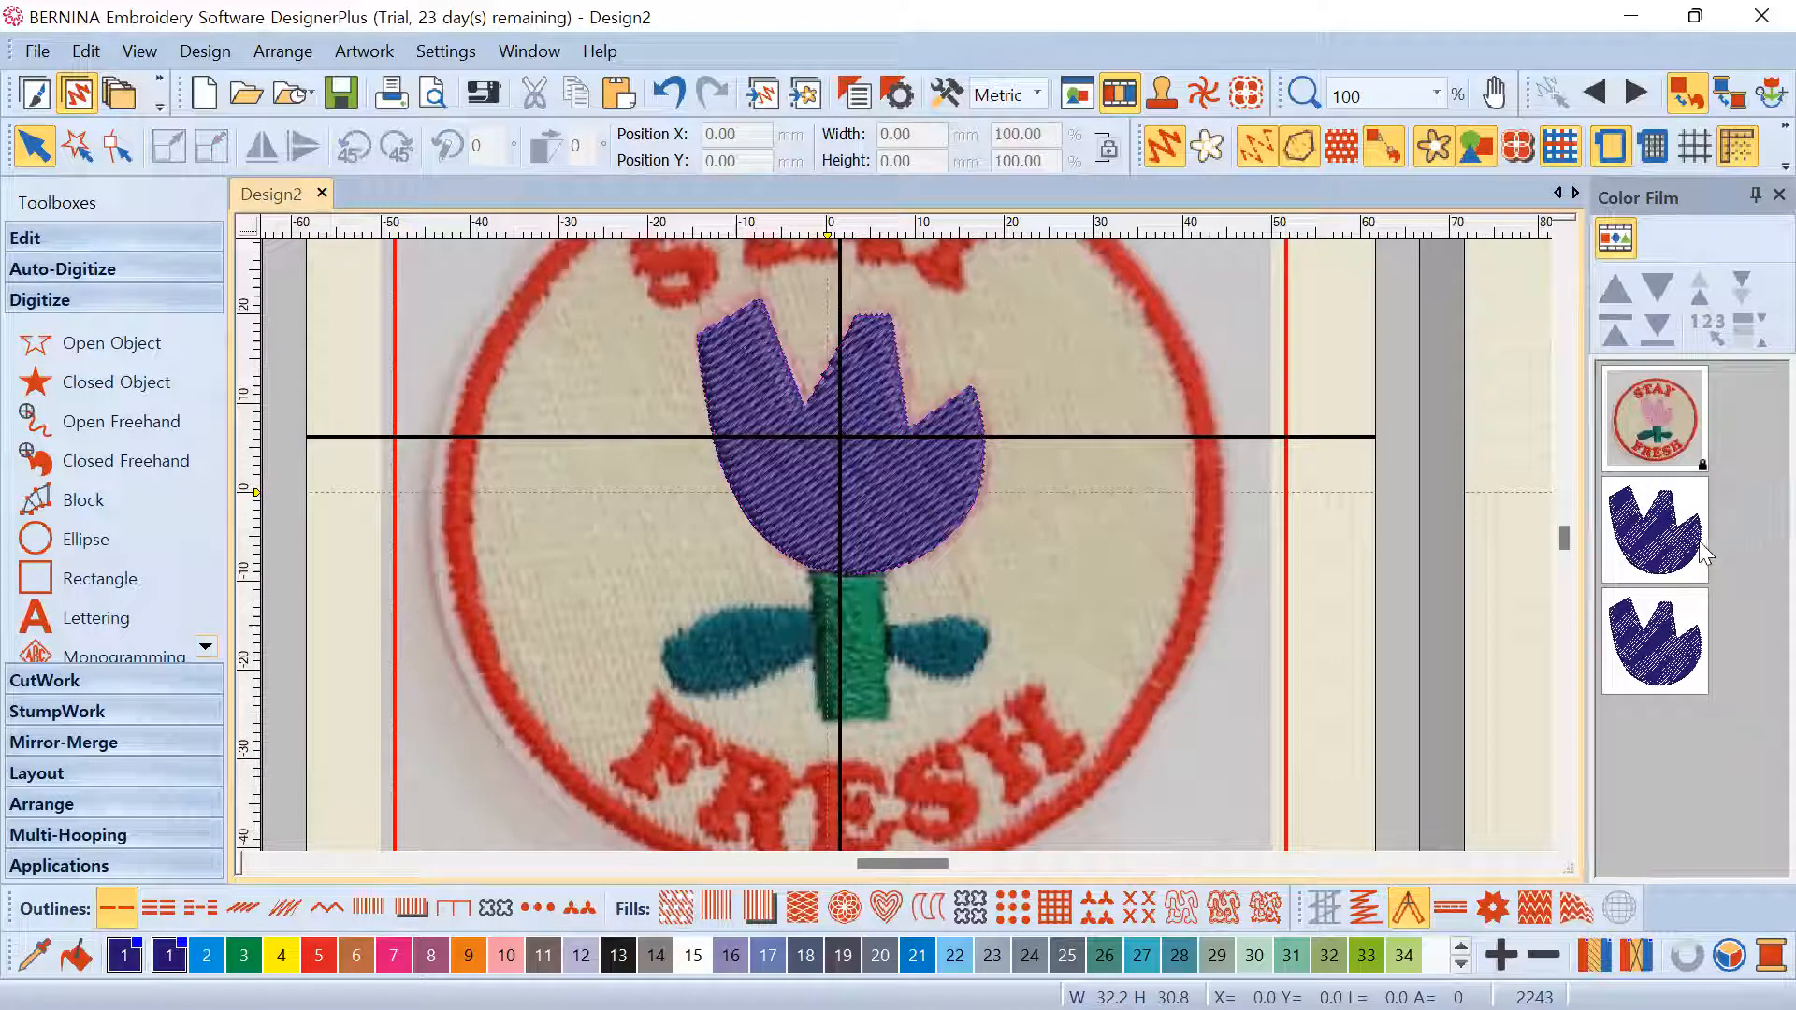
left_click(1670, 629)
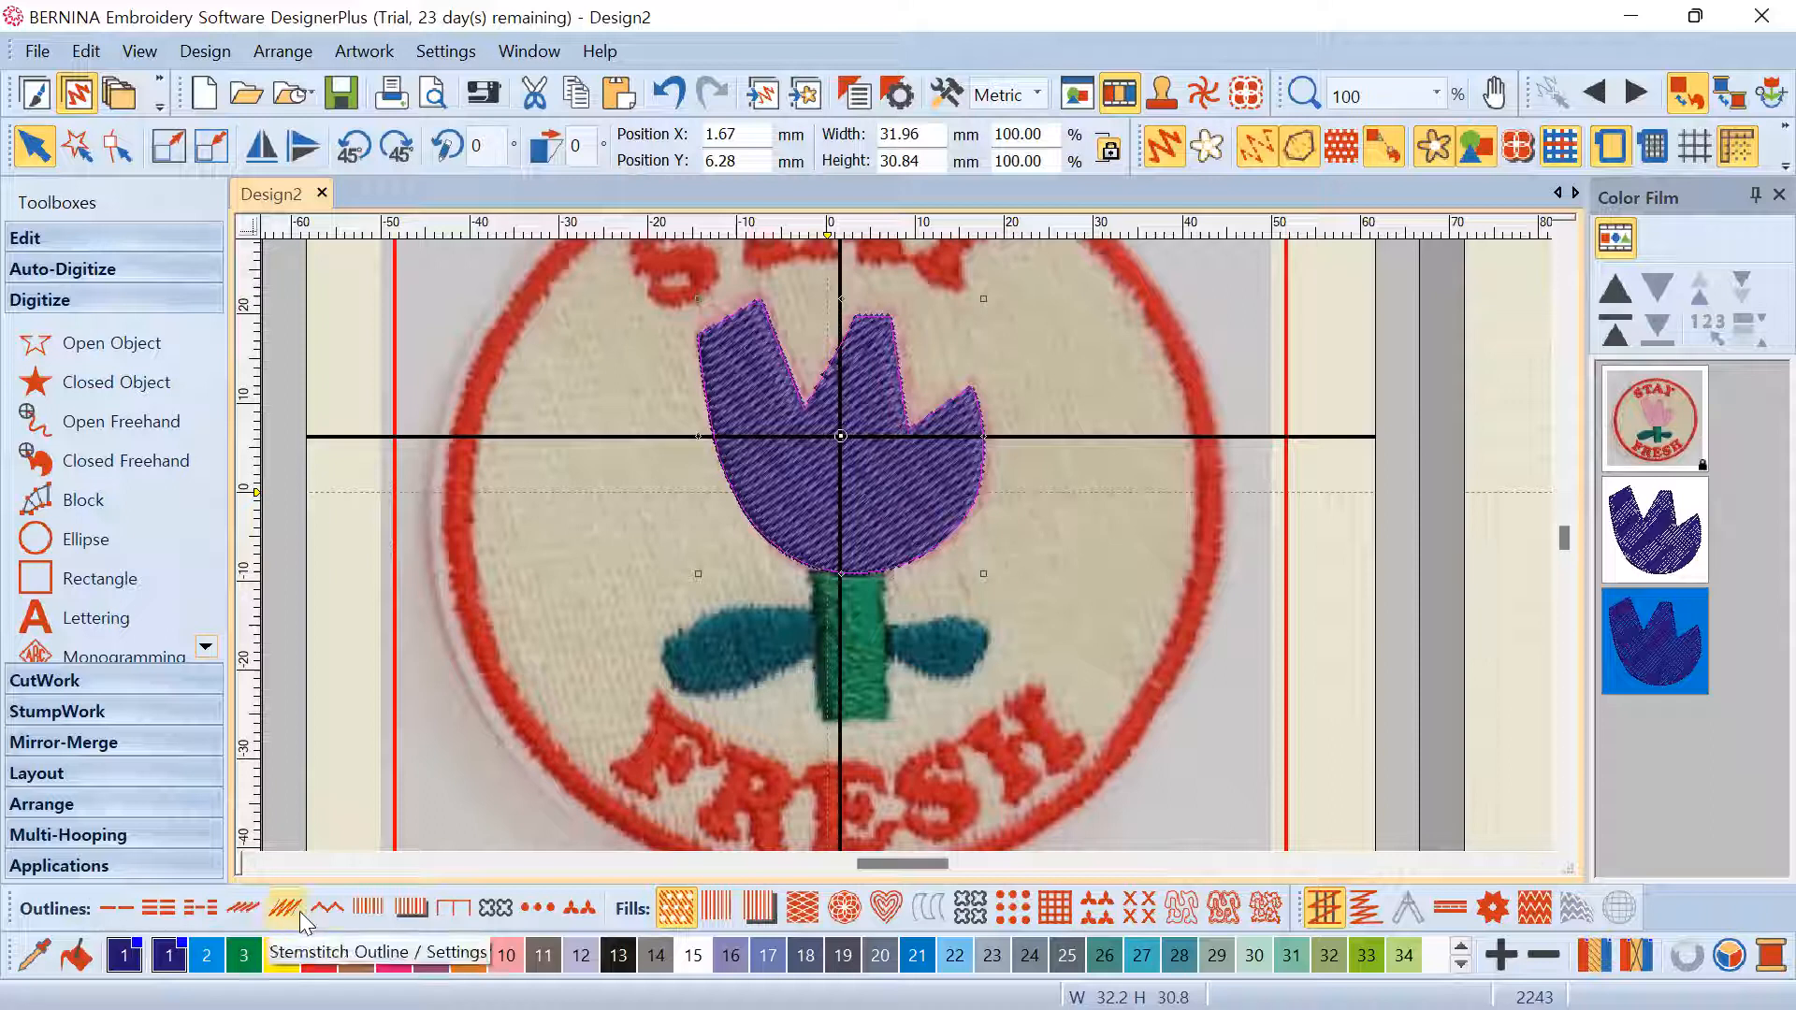
Try a satin outline on the copy, undo it, then delete the duplicate tulip
left_click(369, 909)
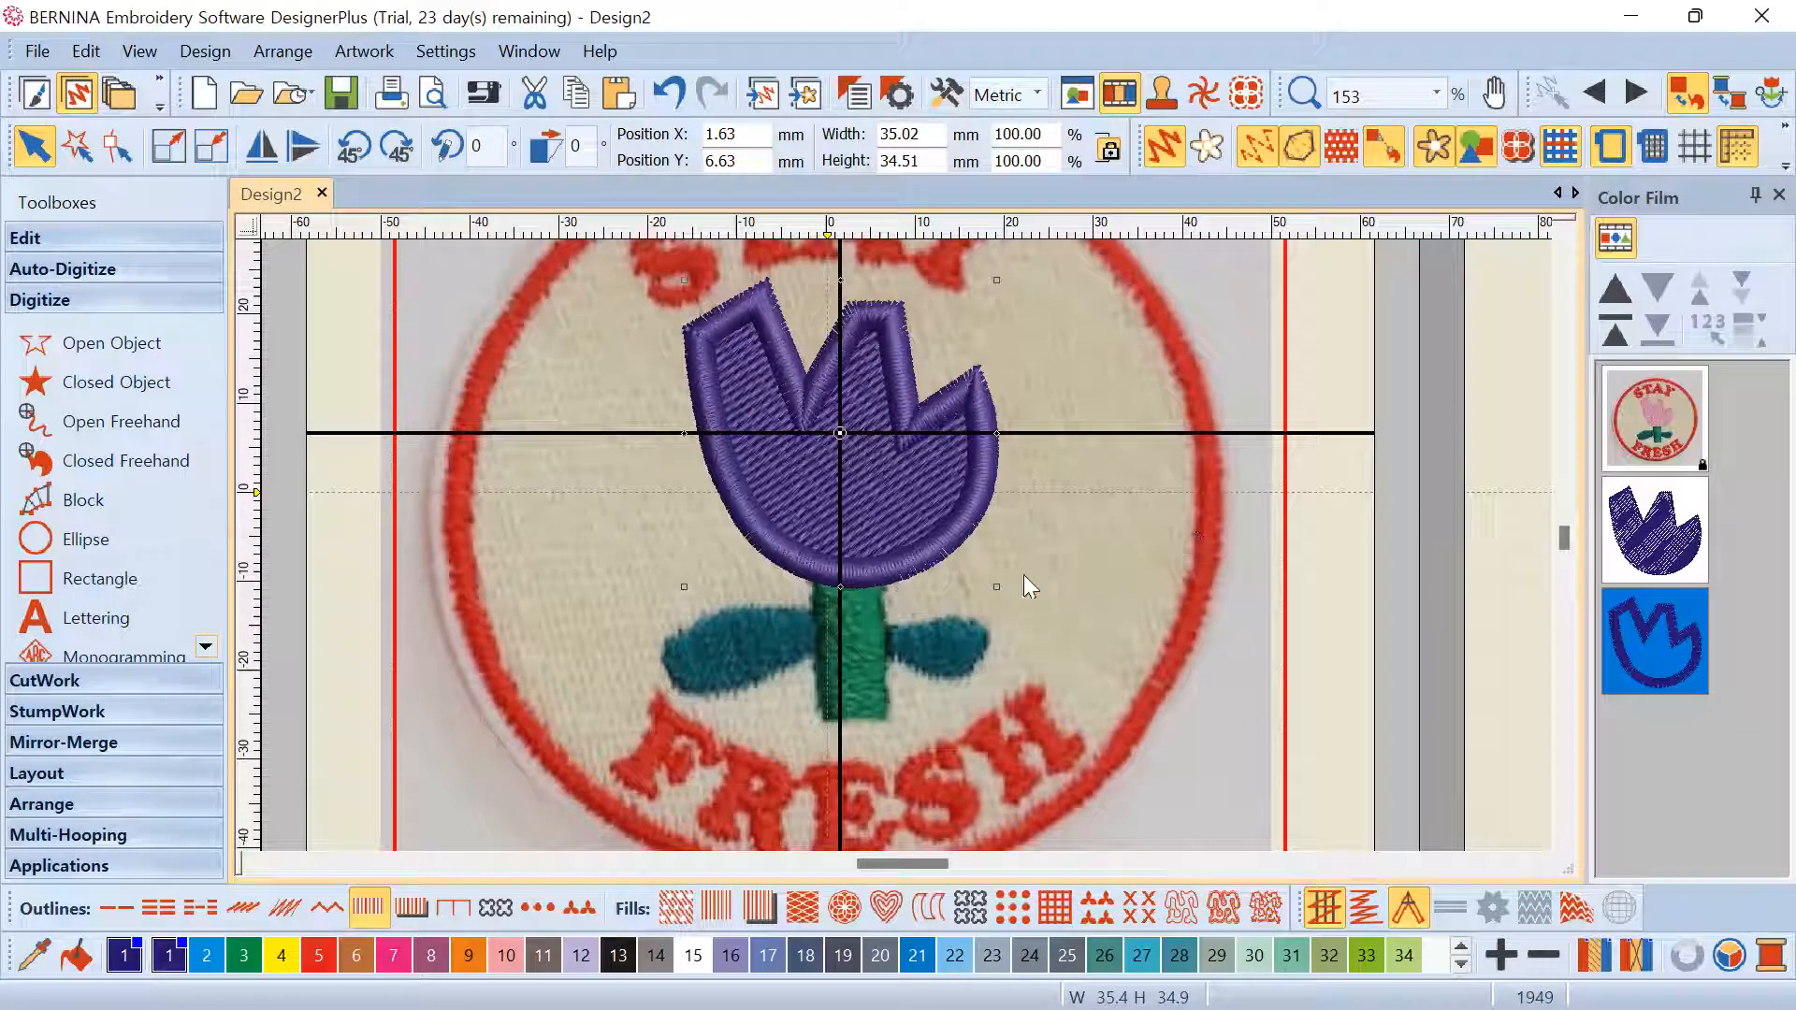
left_click(669, 92)
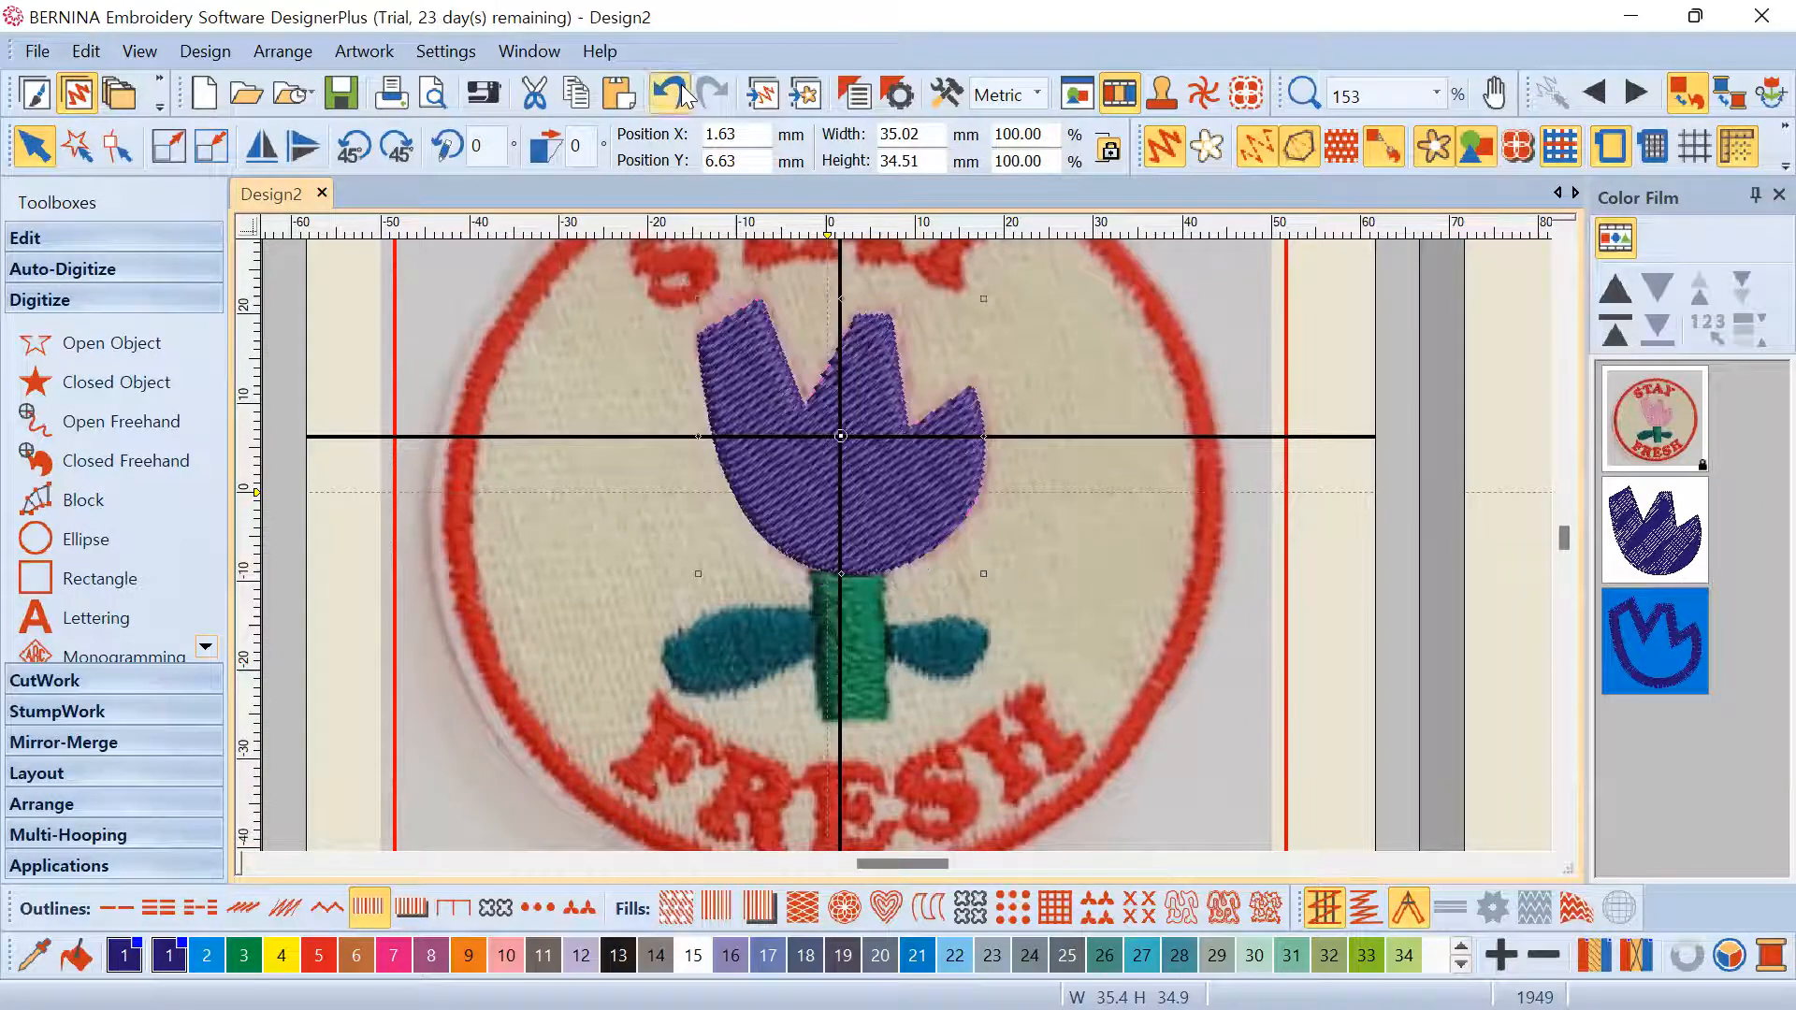
right_click(1665, 625)
left_click(1643, 617)
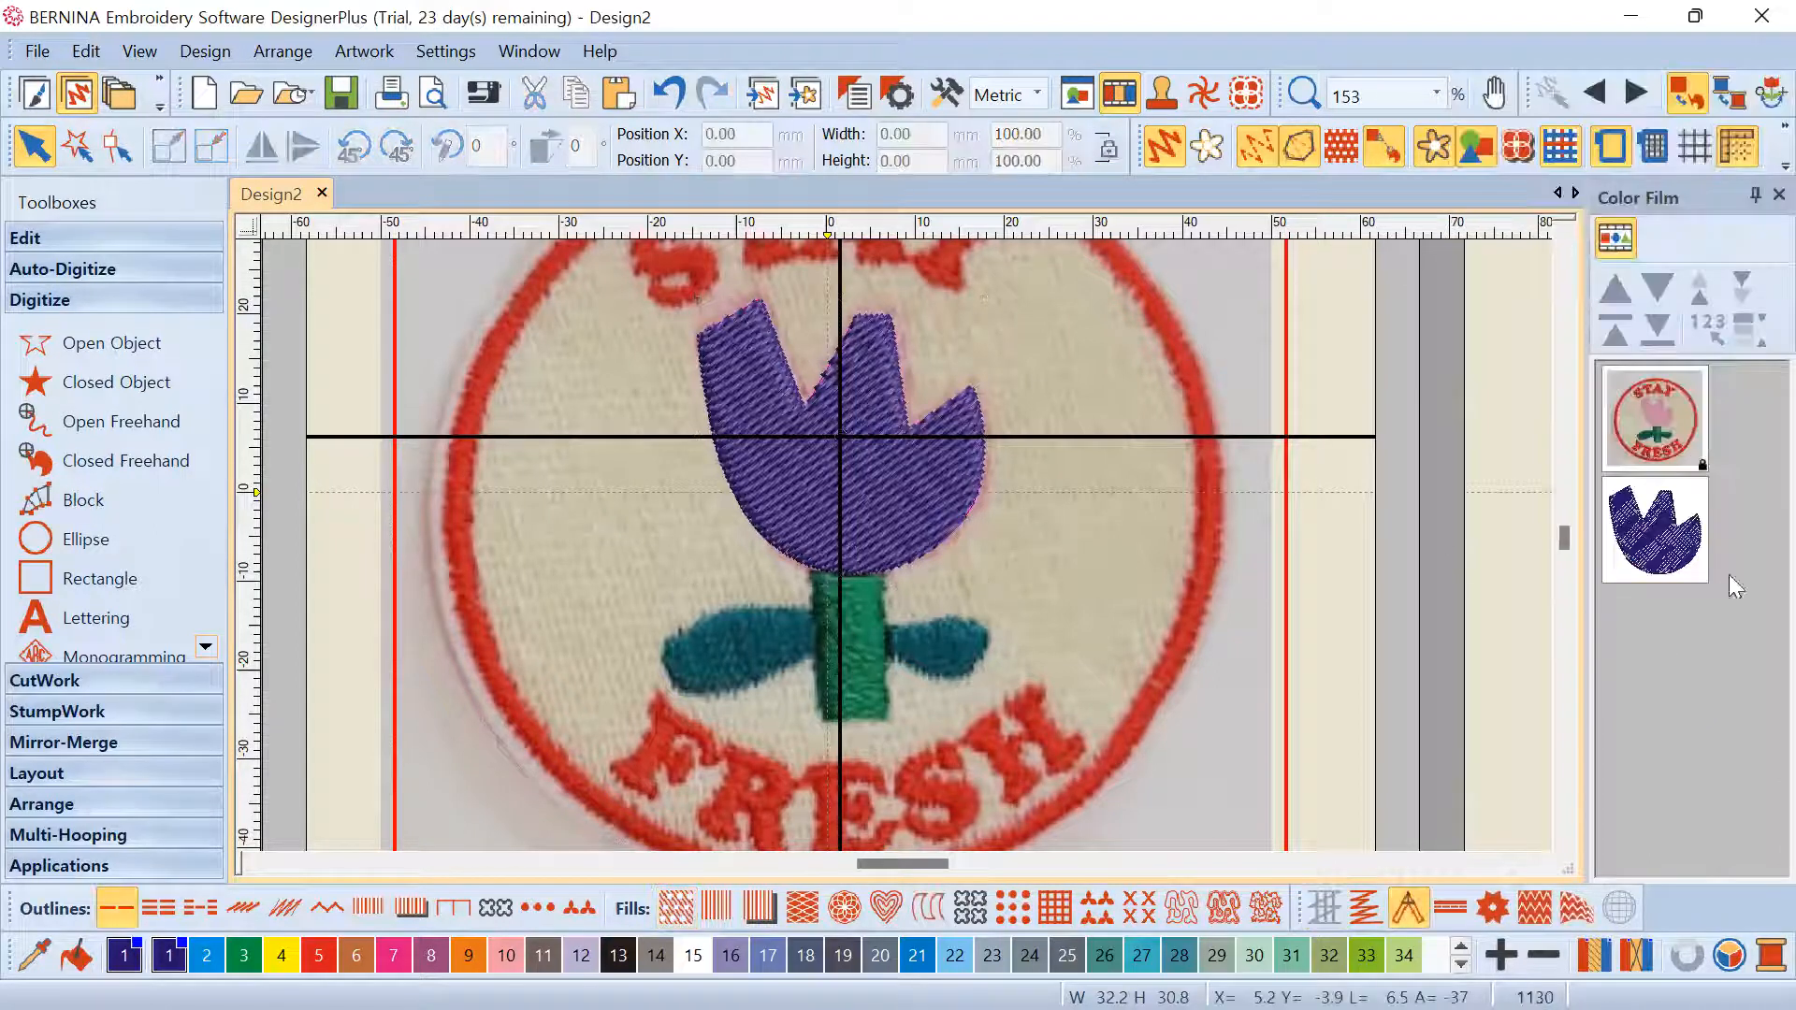
left_click(905, 470)
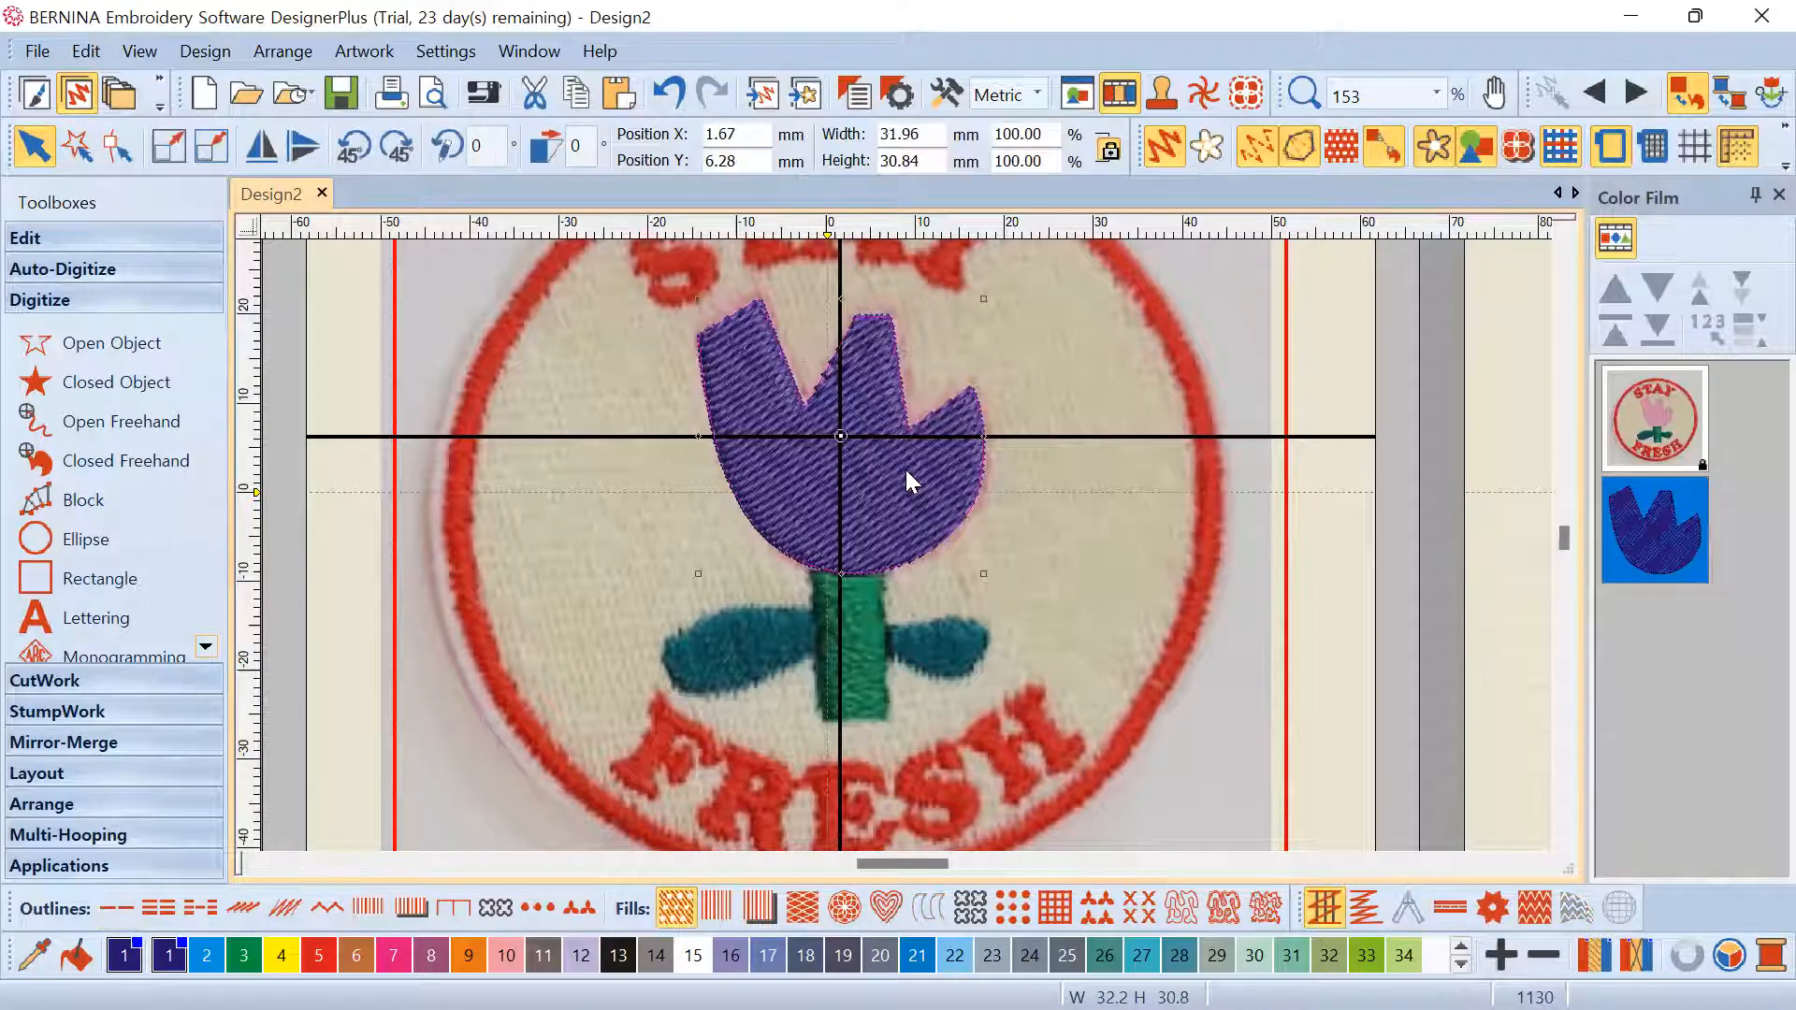
right_click(891, 462)
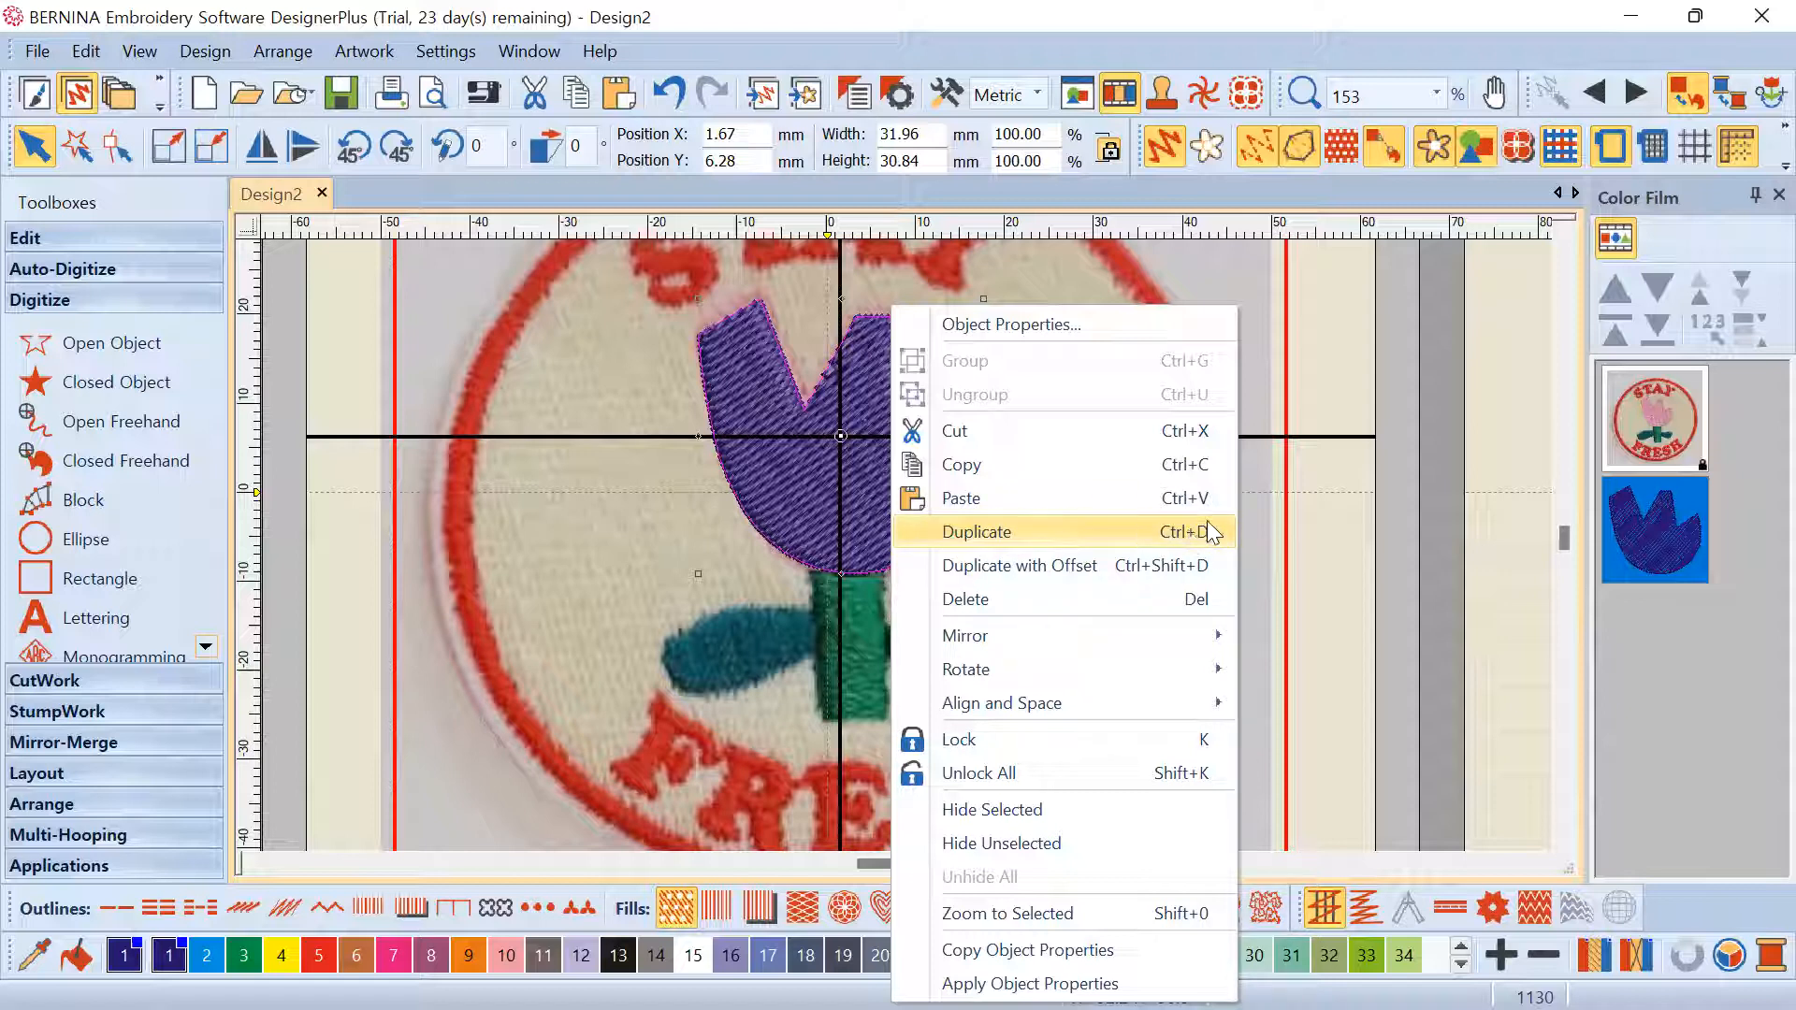
left_click(1112, 526)
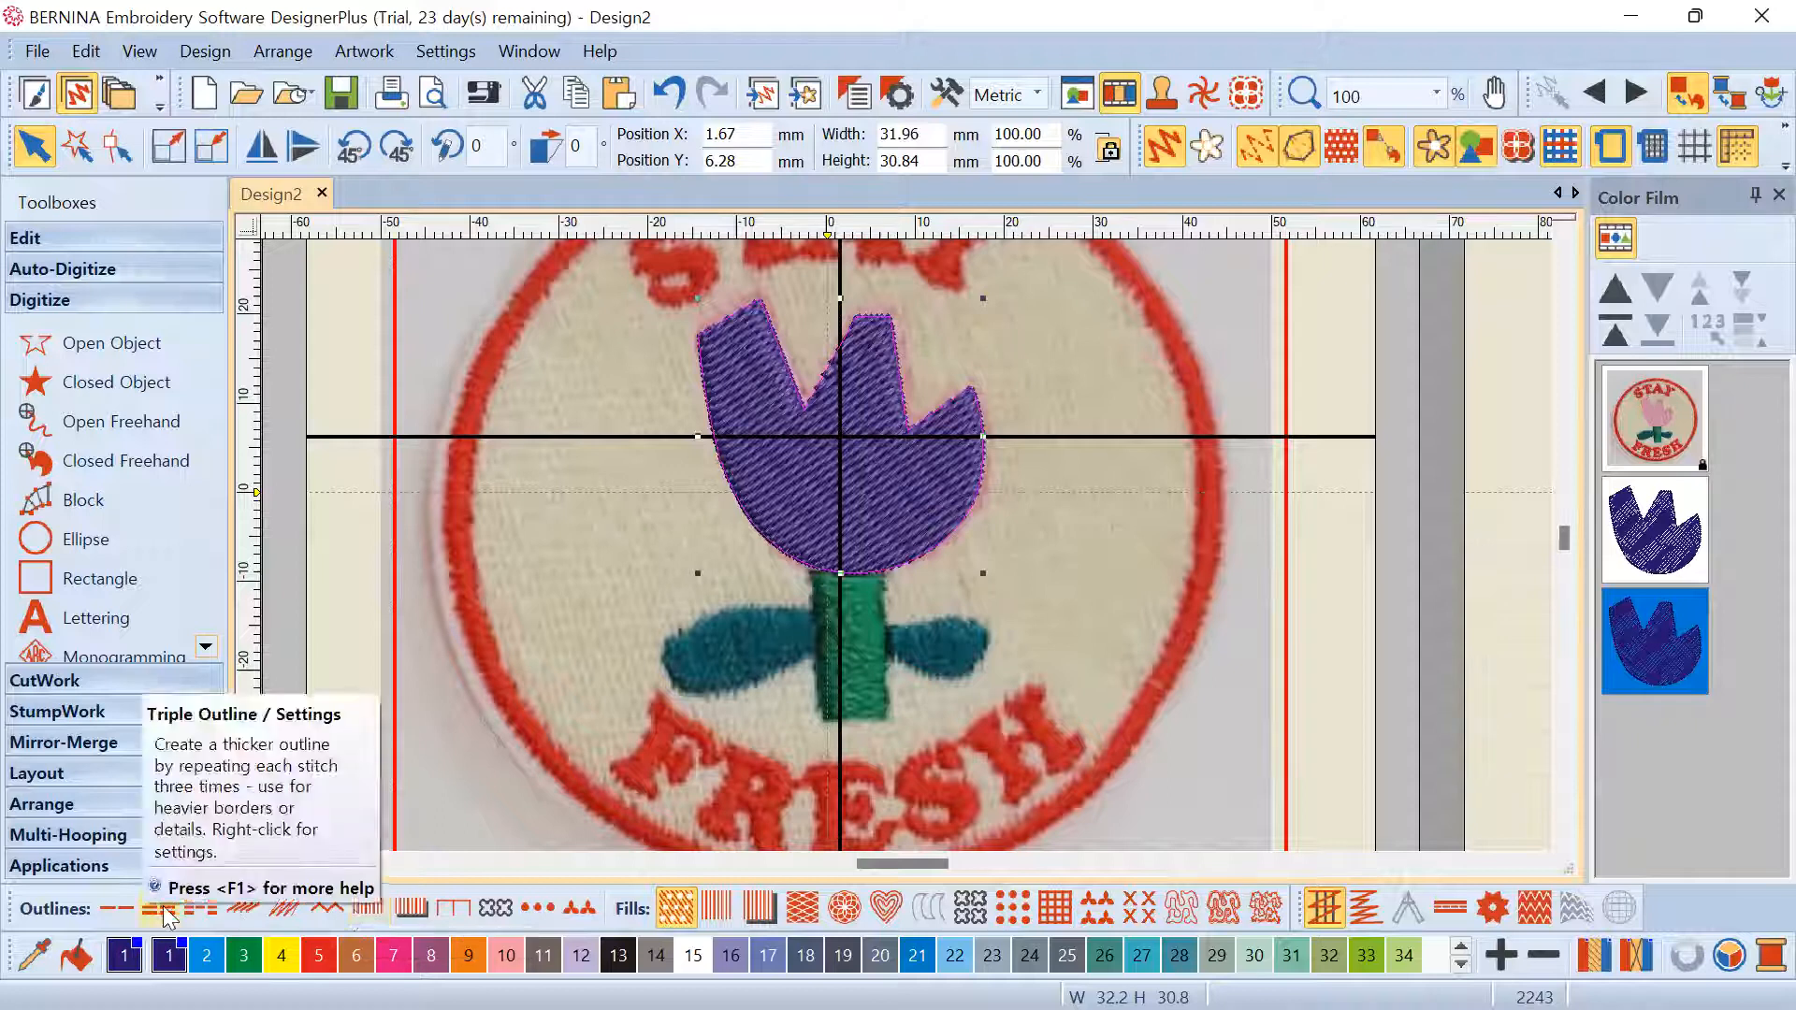
left_click(366, 905)
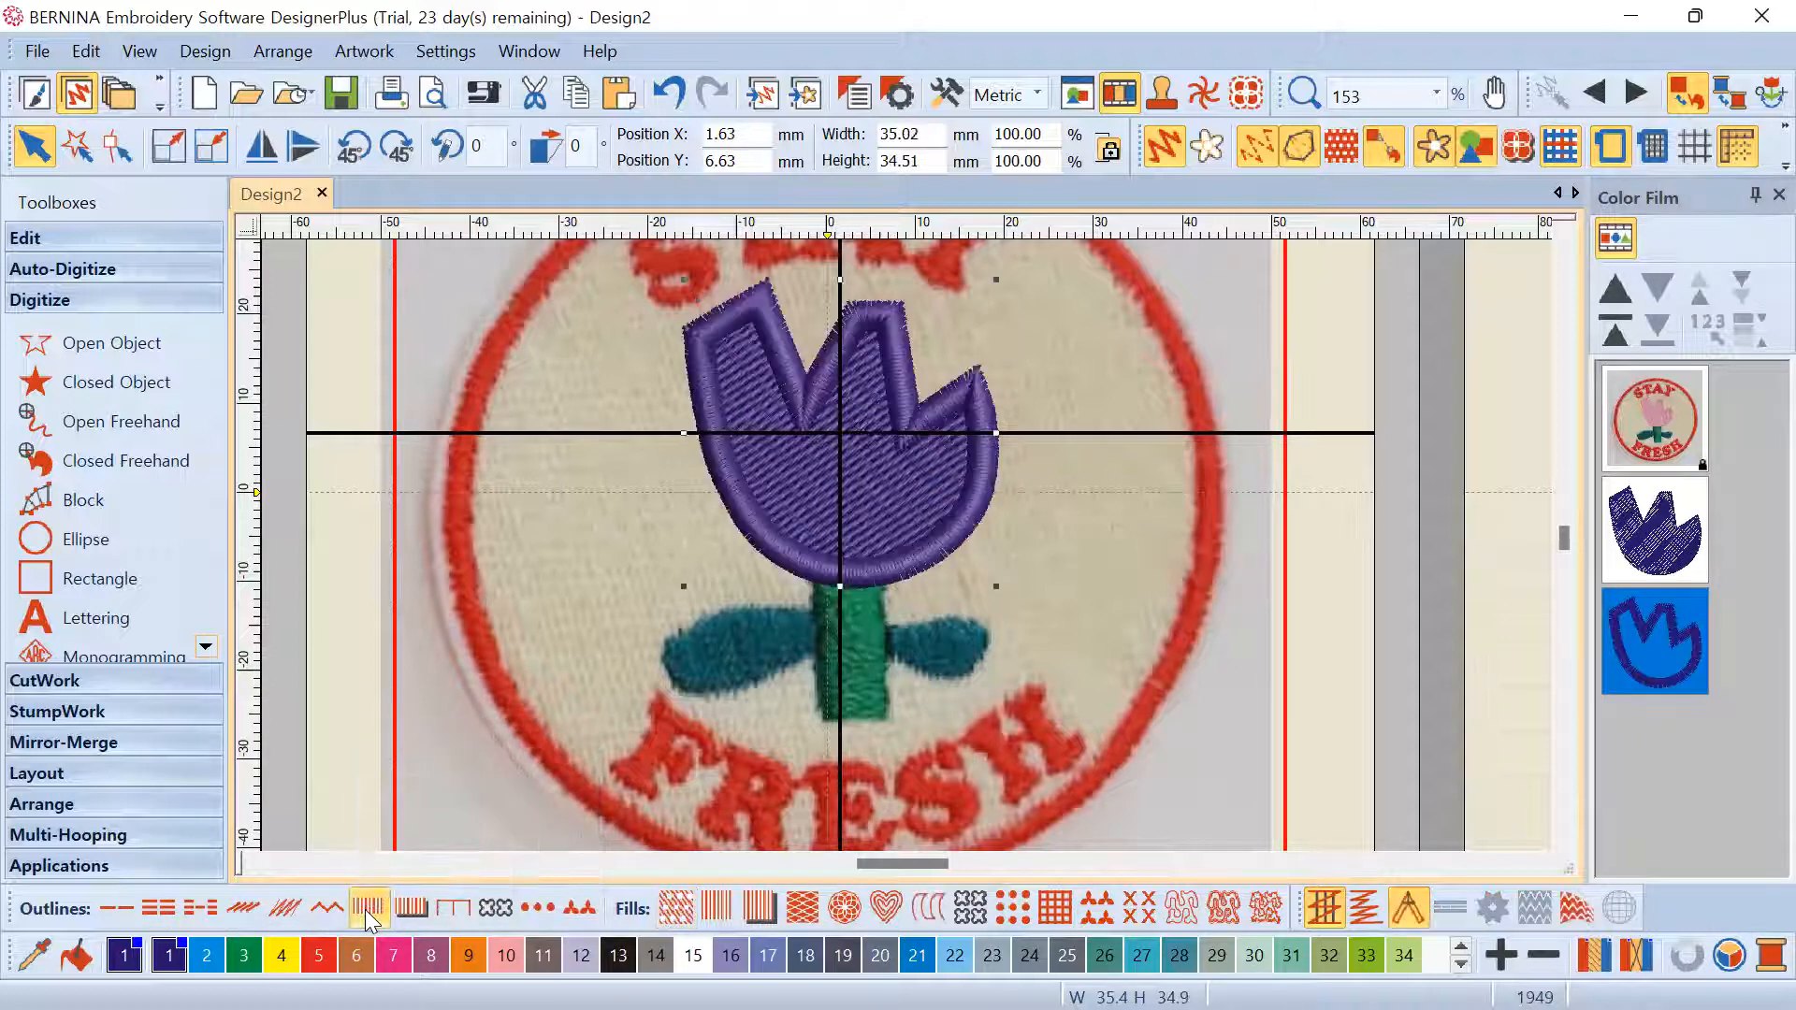
left_click(1633, 529)
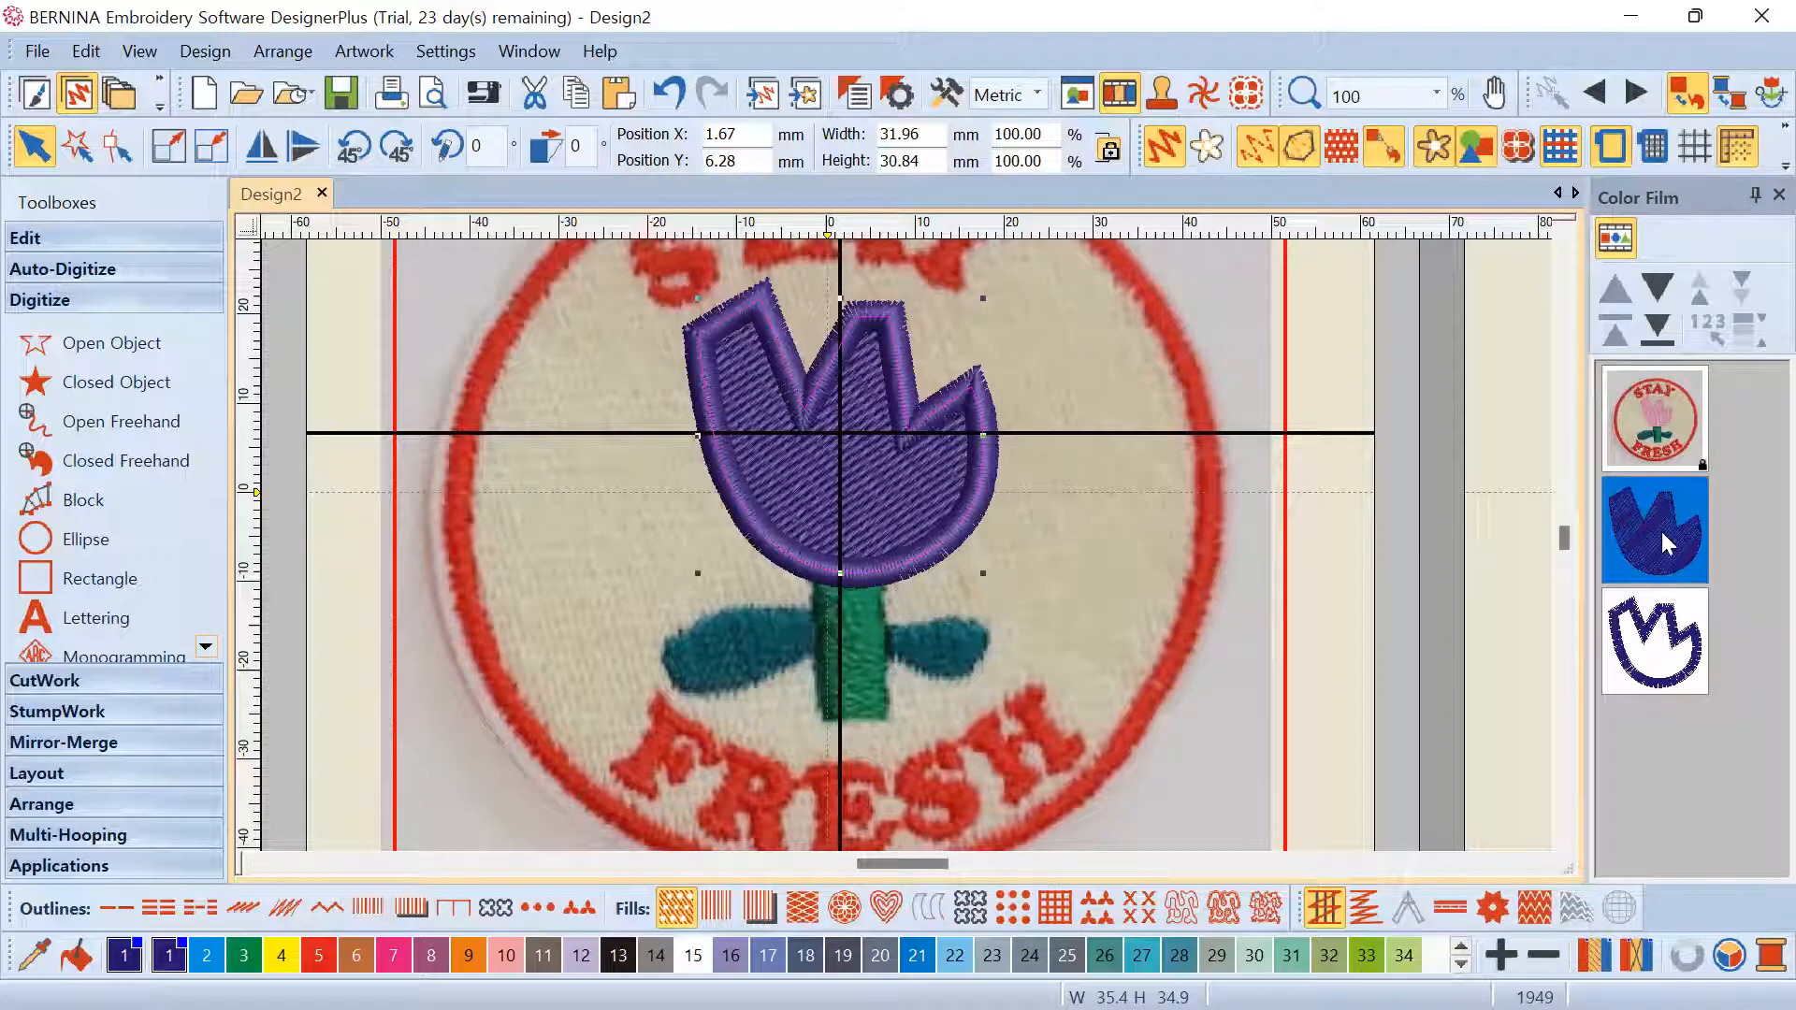
left_click(1674, 640)
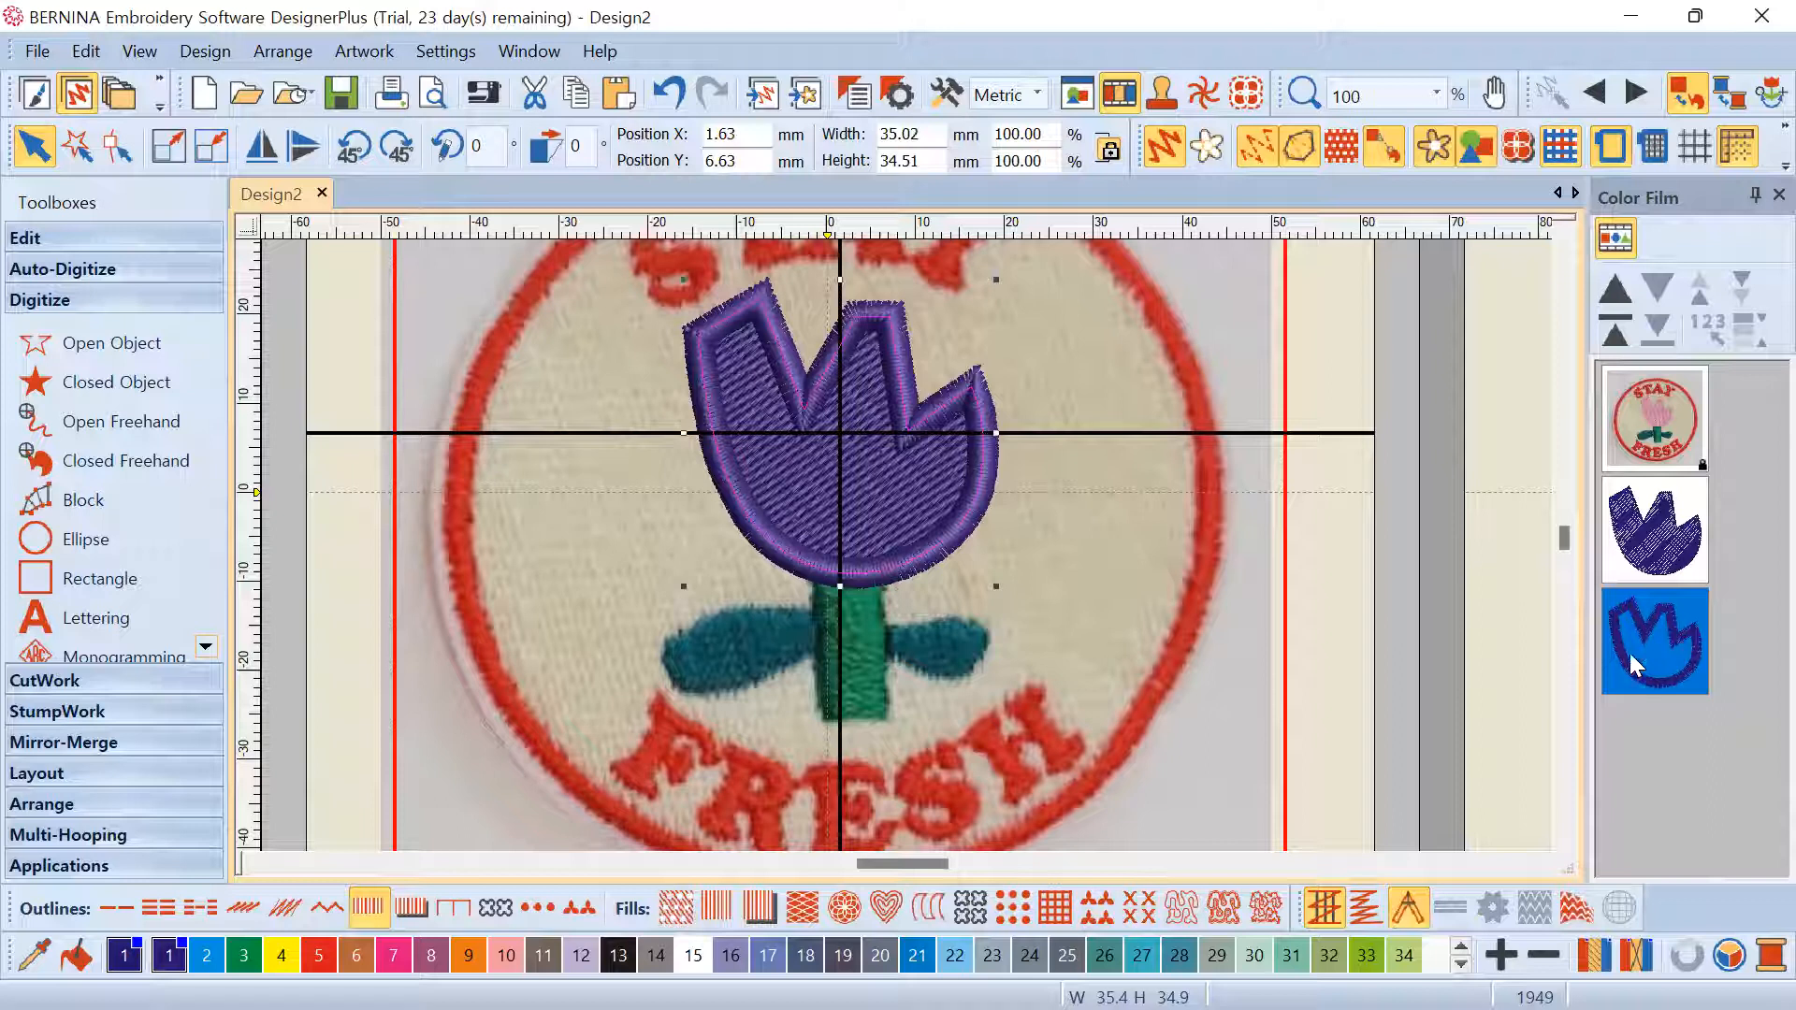
scroll(892, 557, "up", 3)
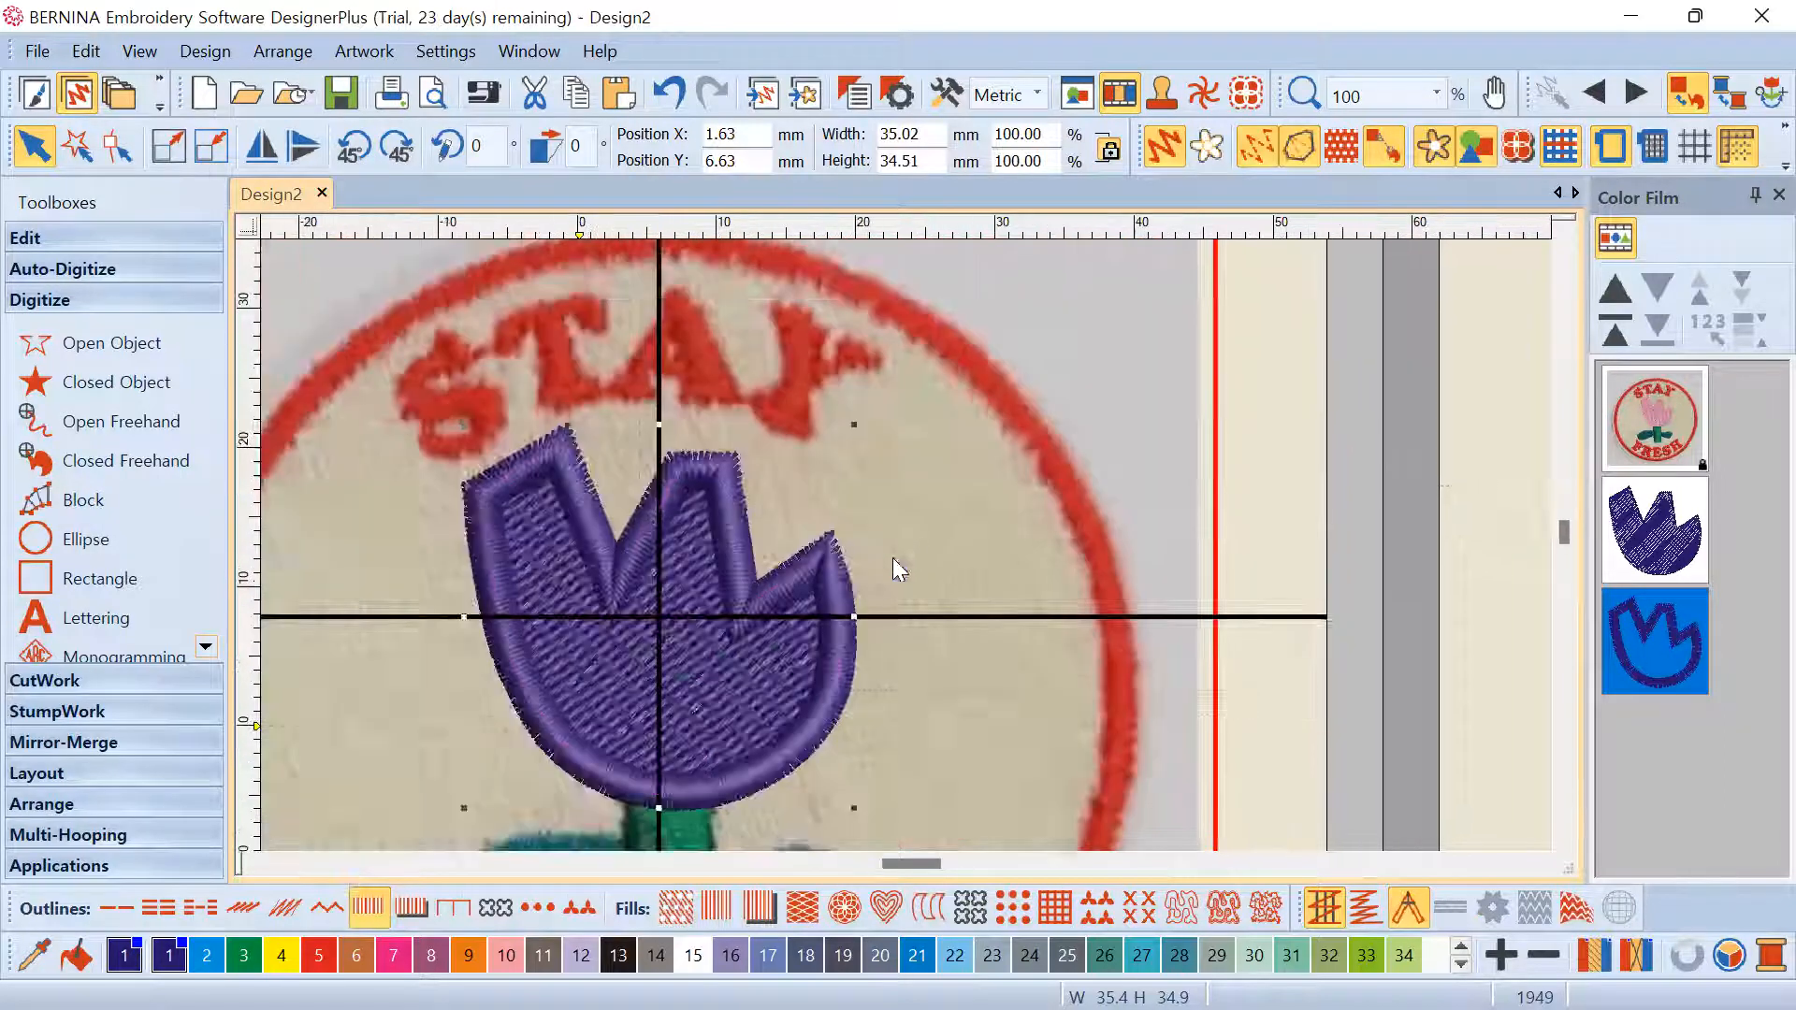
scroll(844, 603, "down", 2)
scroll(923, 445, "up", 2)
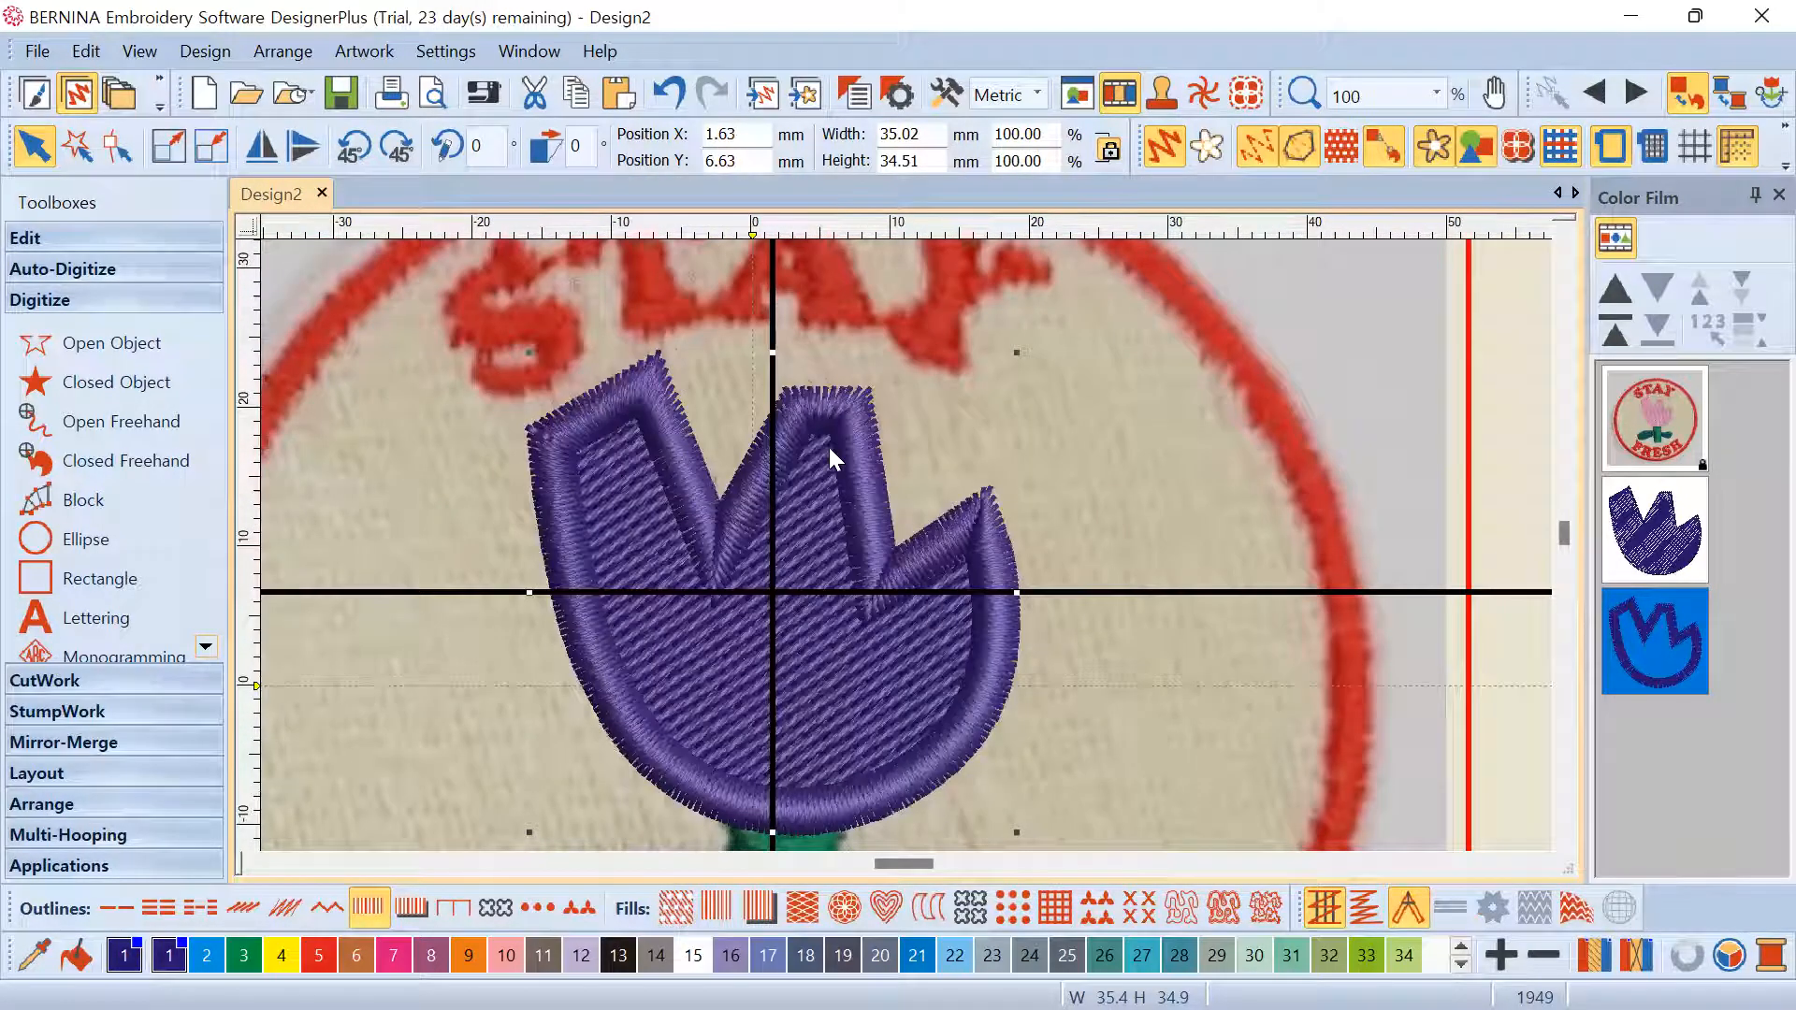
right_click(1639, 611)
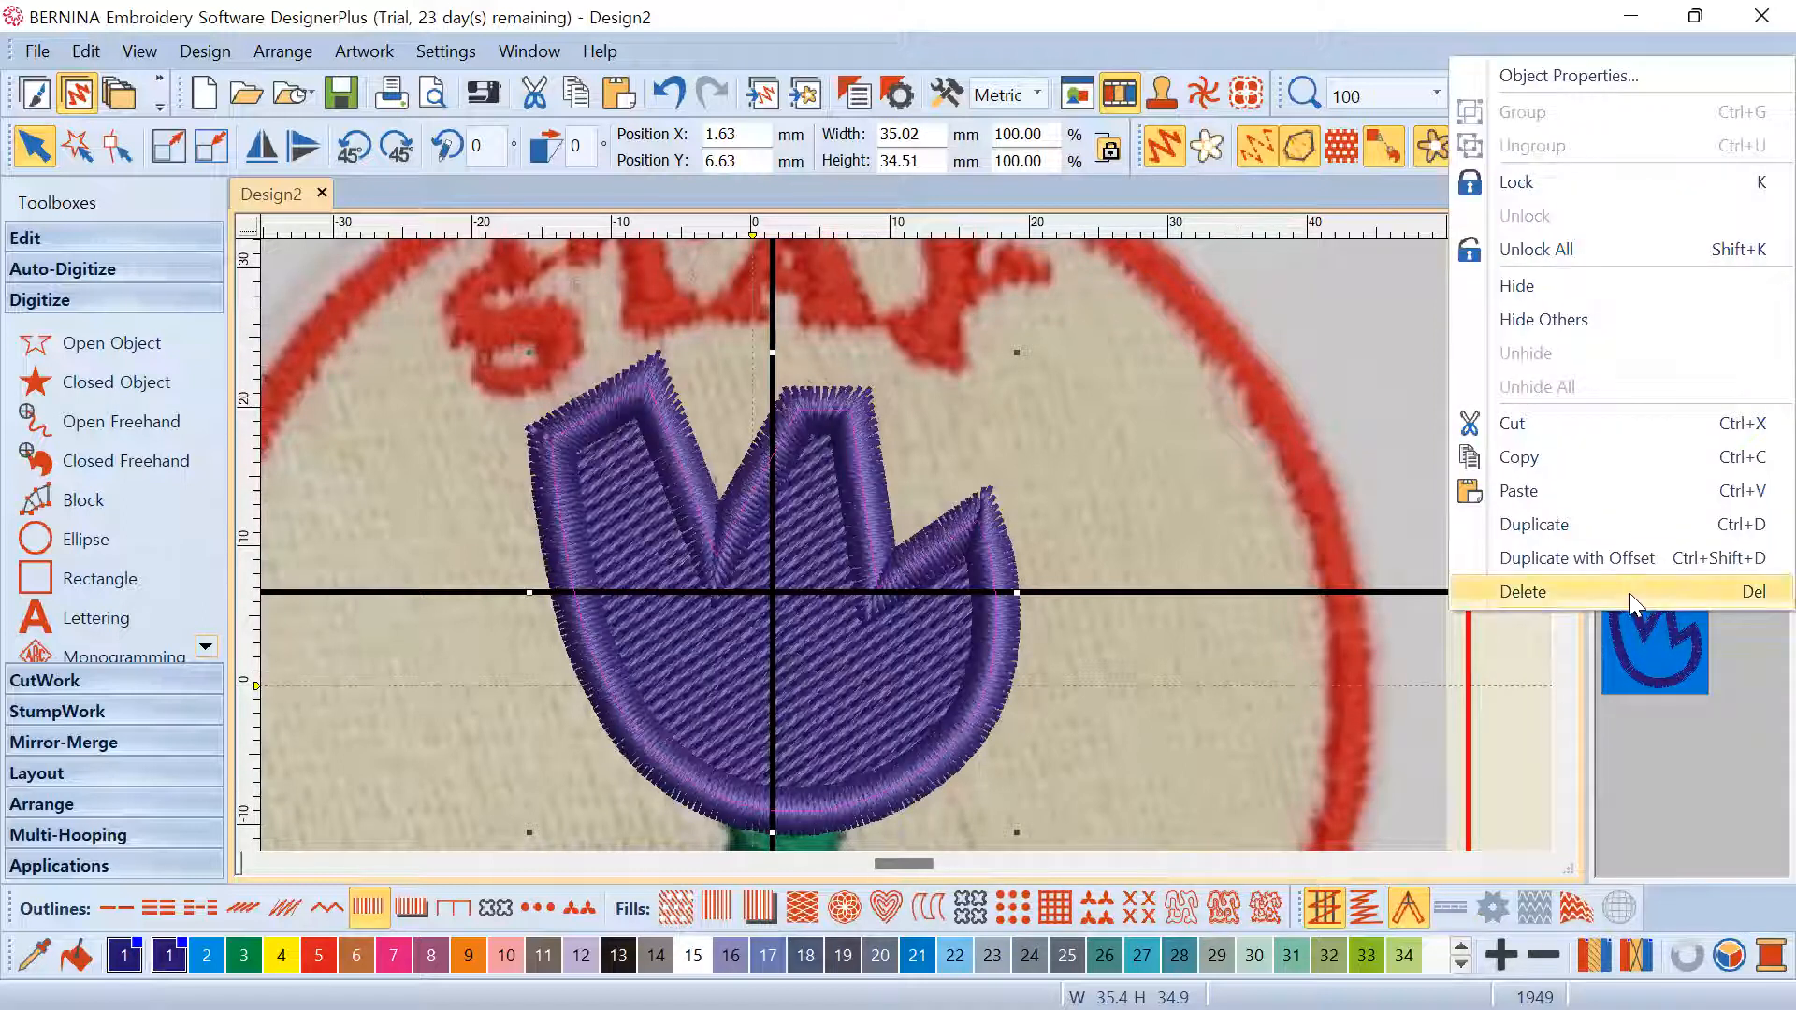
left_click(1629, 593)
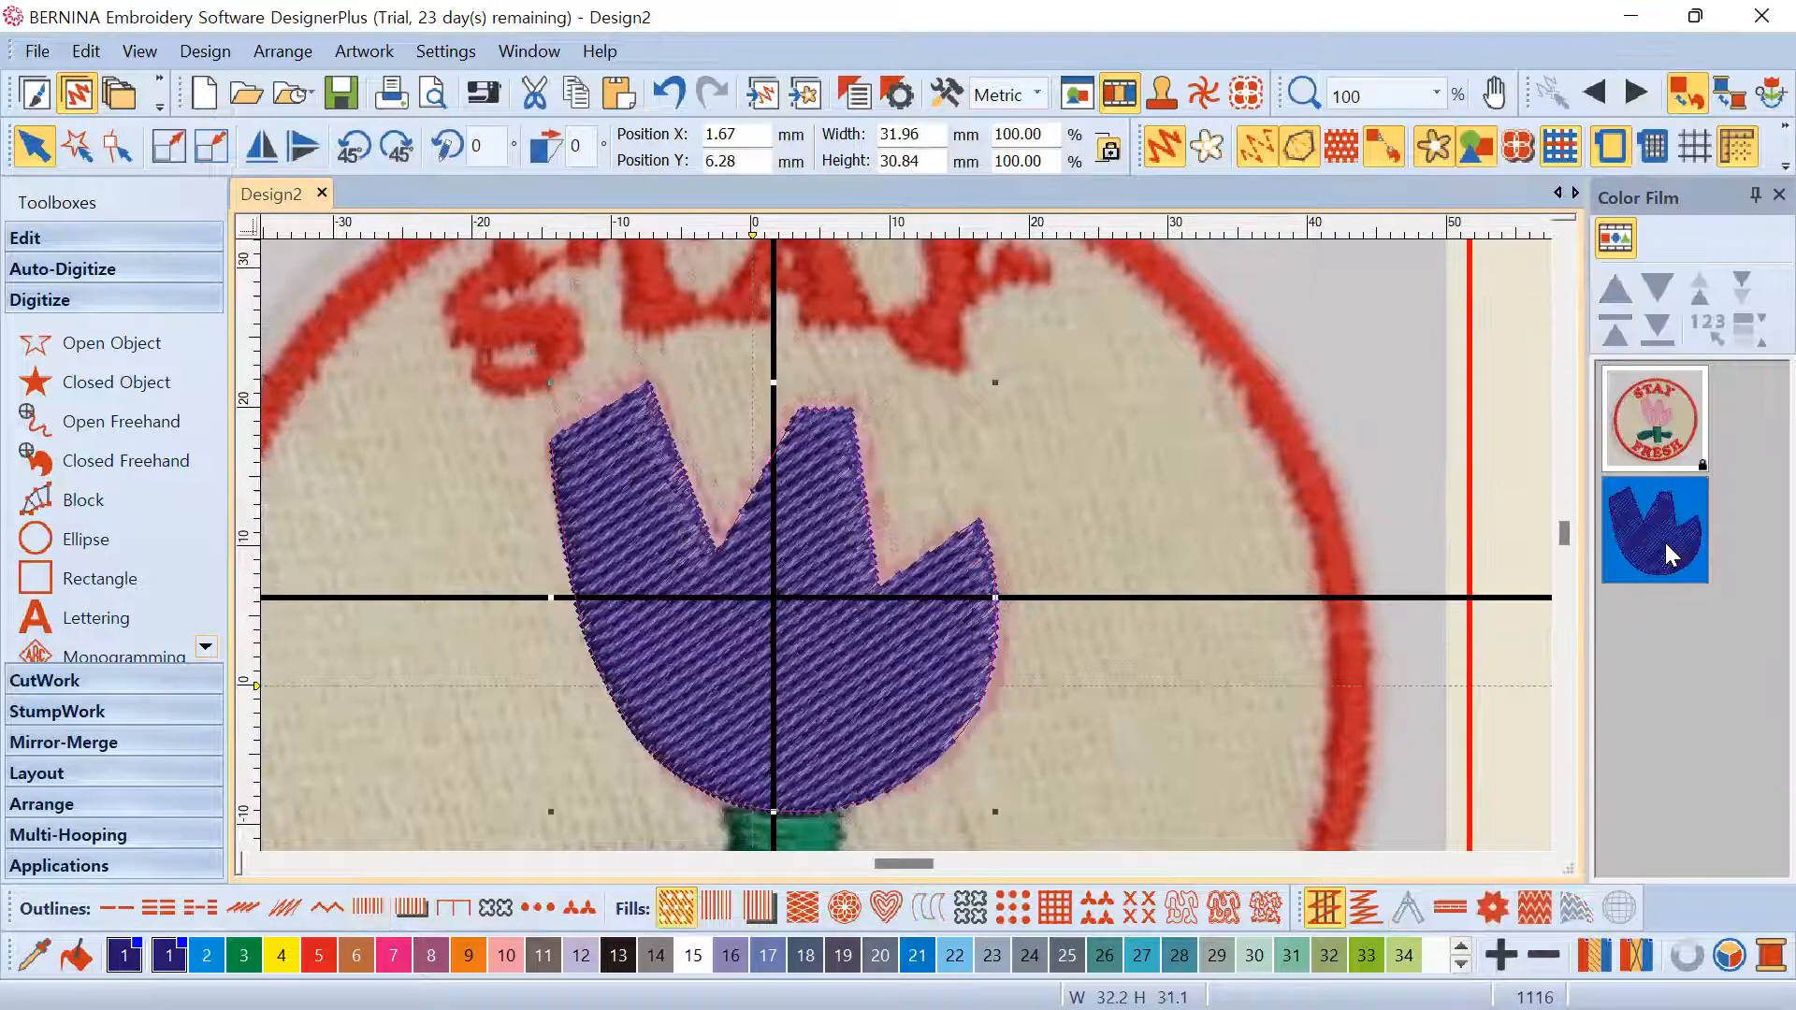
Add a Satin Line object outline in colour 4 BERNINA around the purple tulip head
left_click(48, 242)
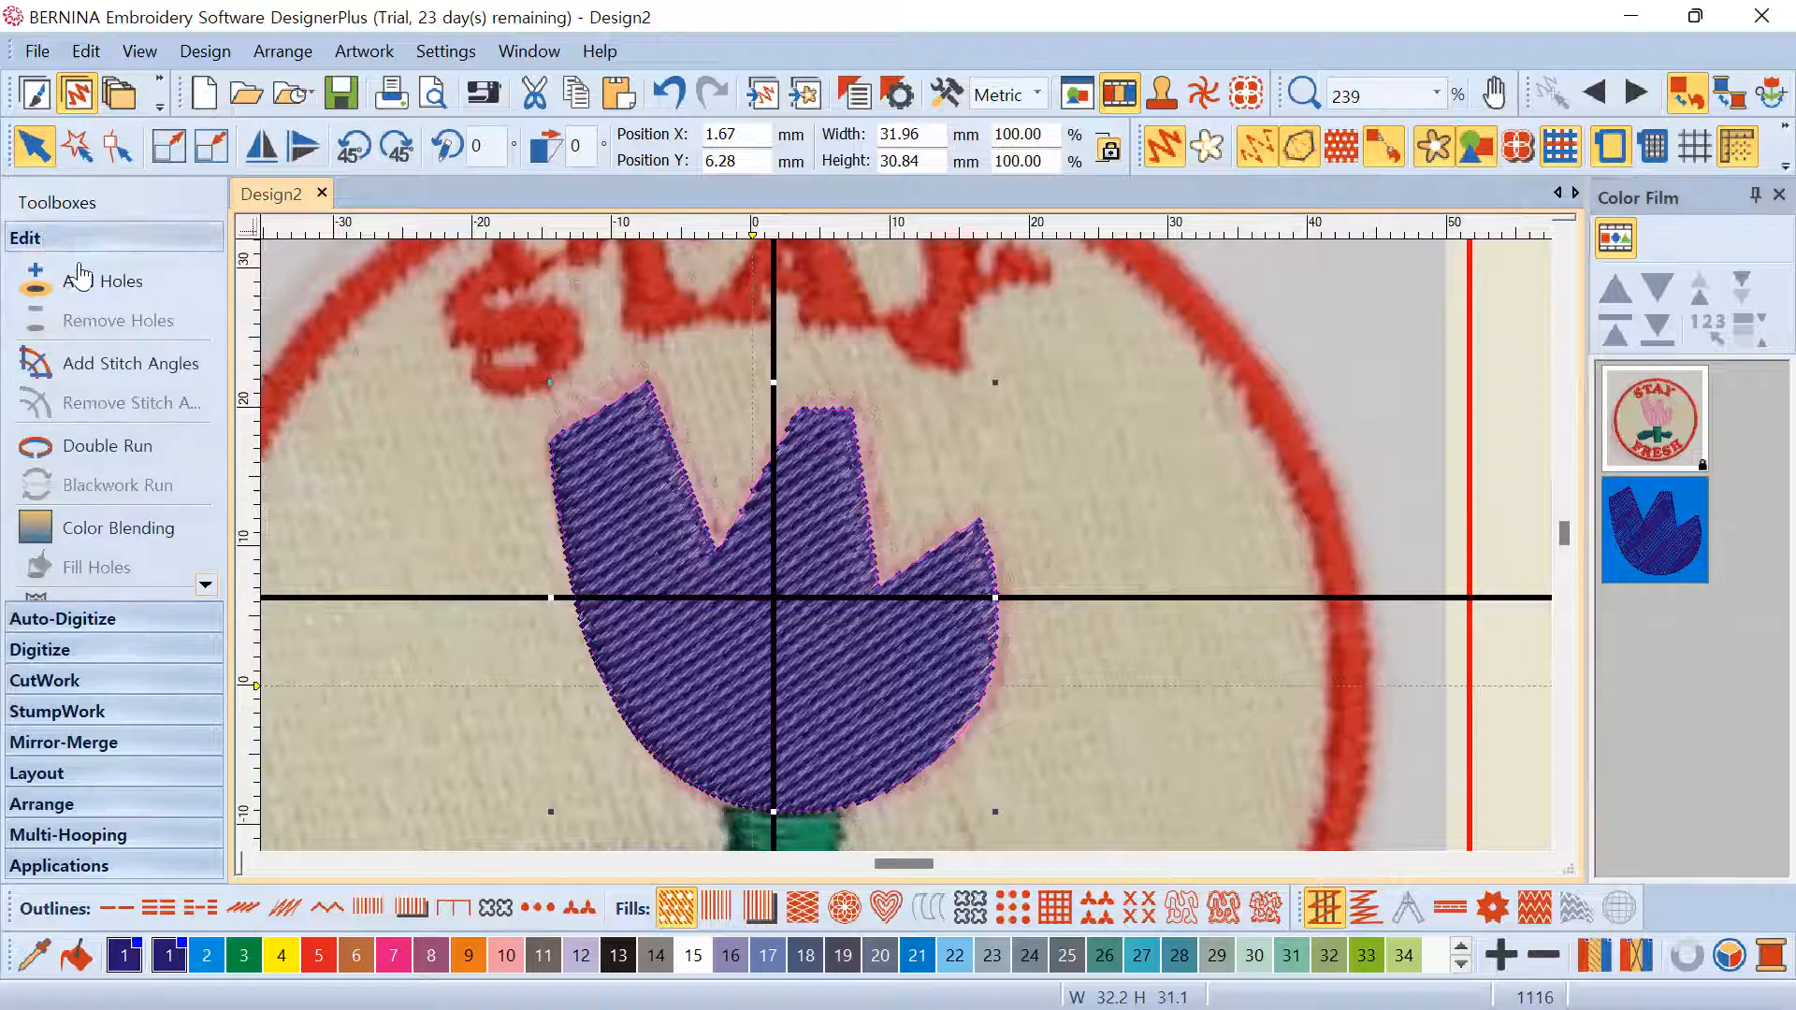
scroll(200, 574, "down", 3)
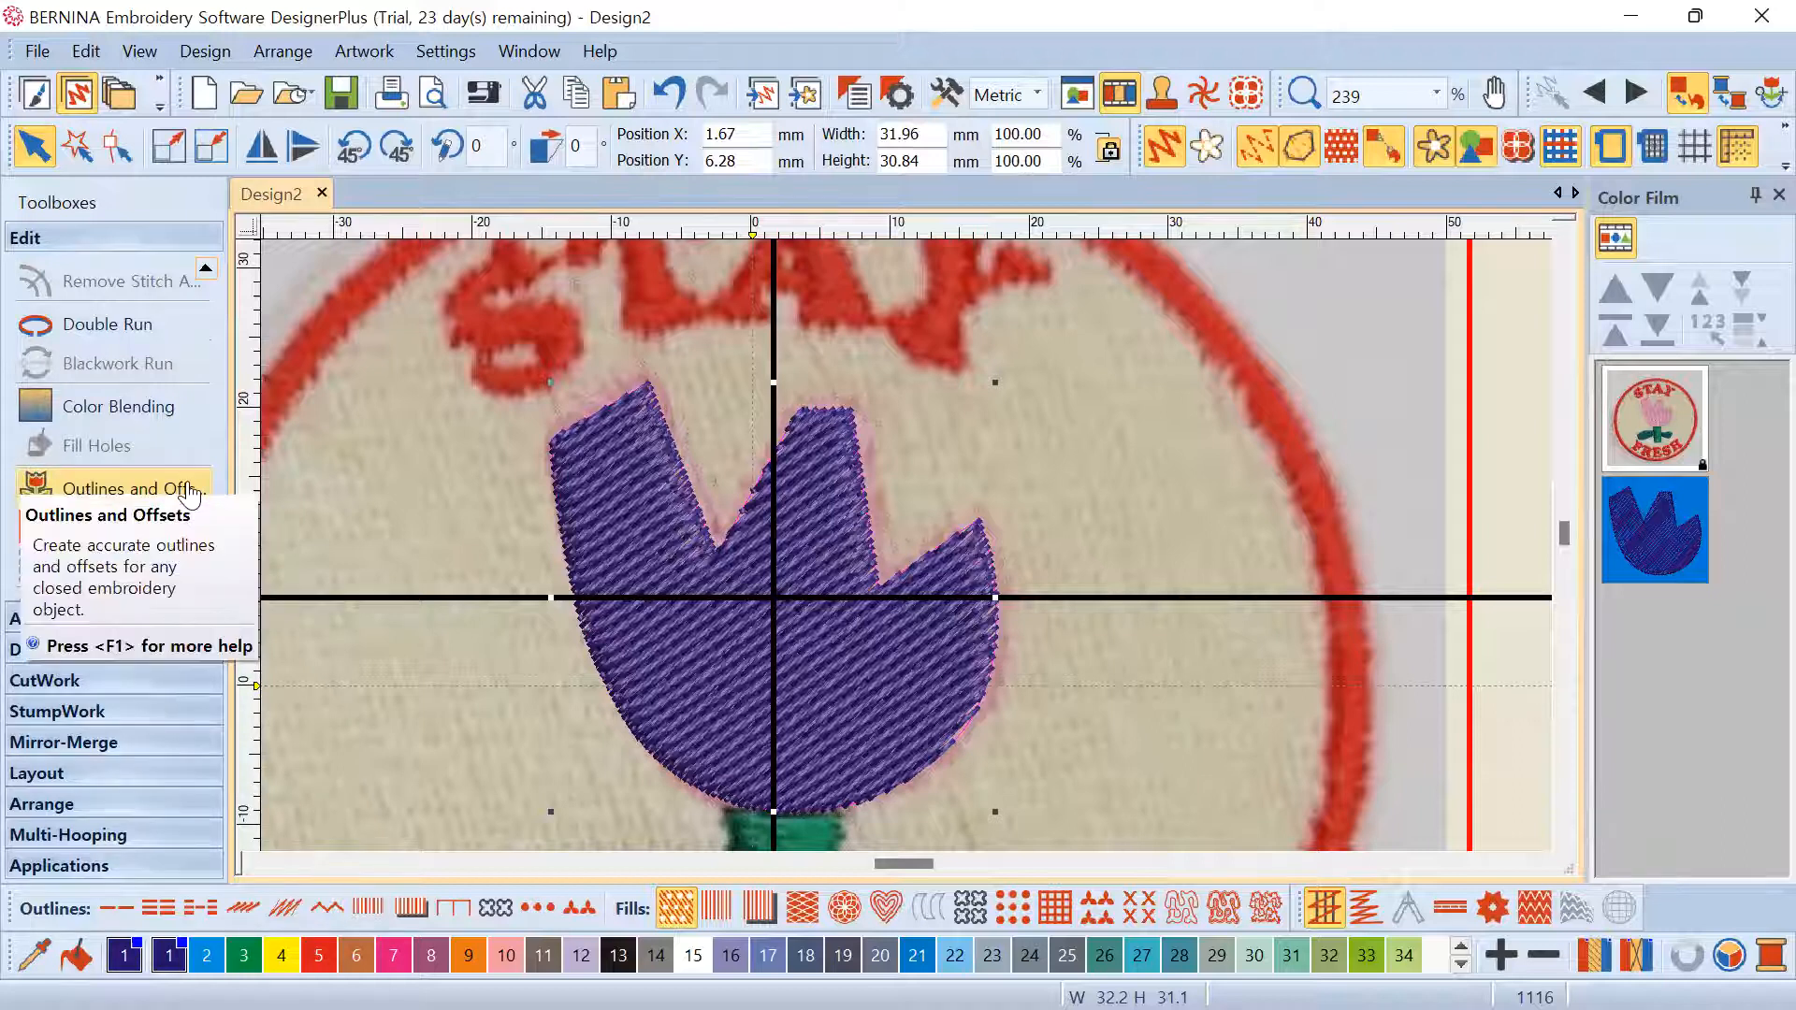
left_click(94, 488)
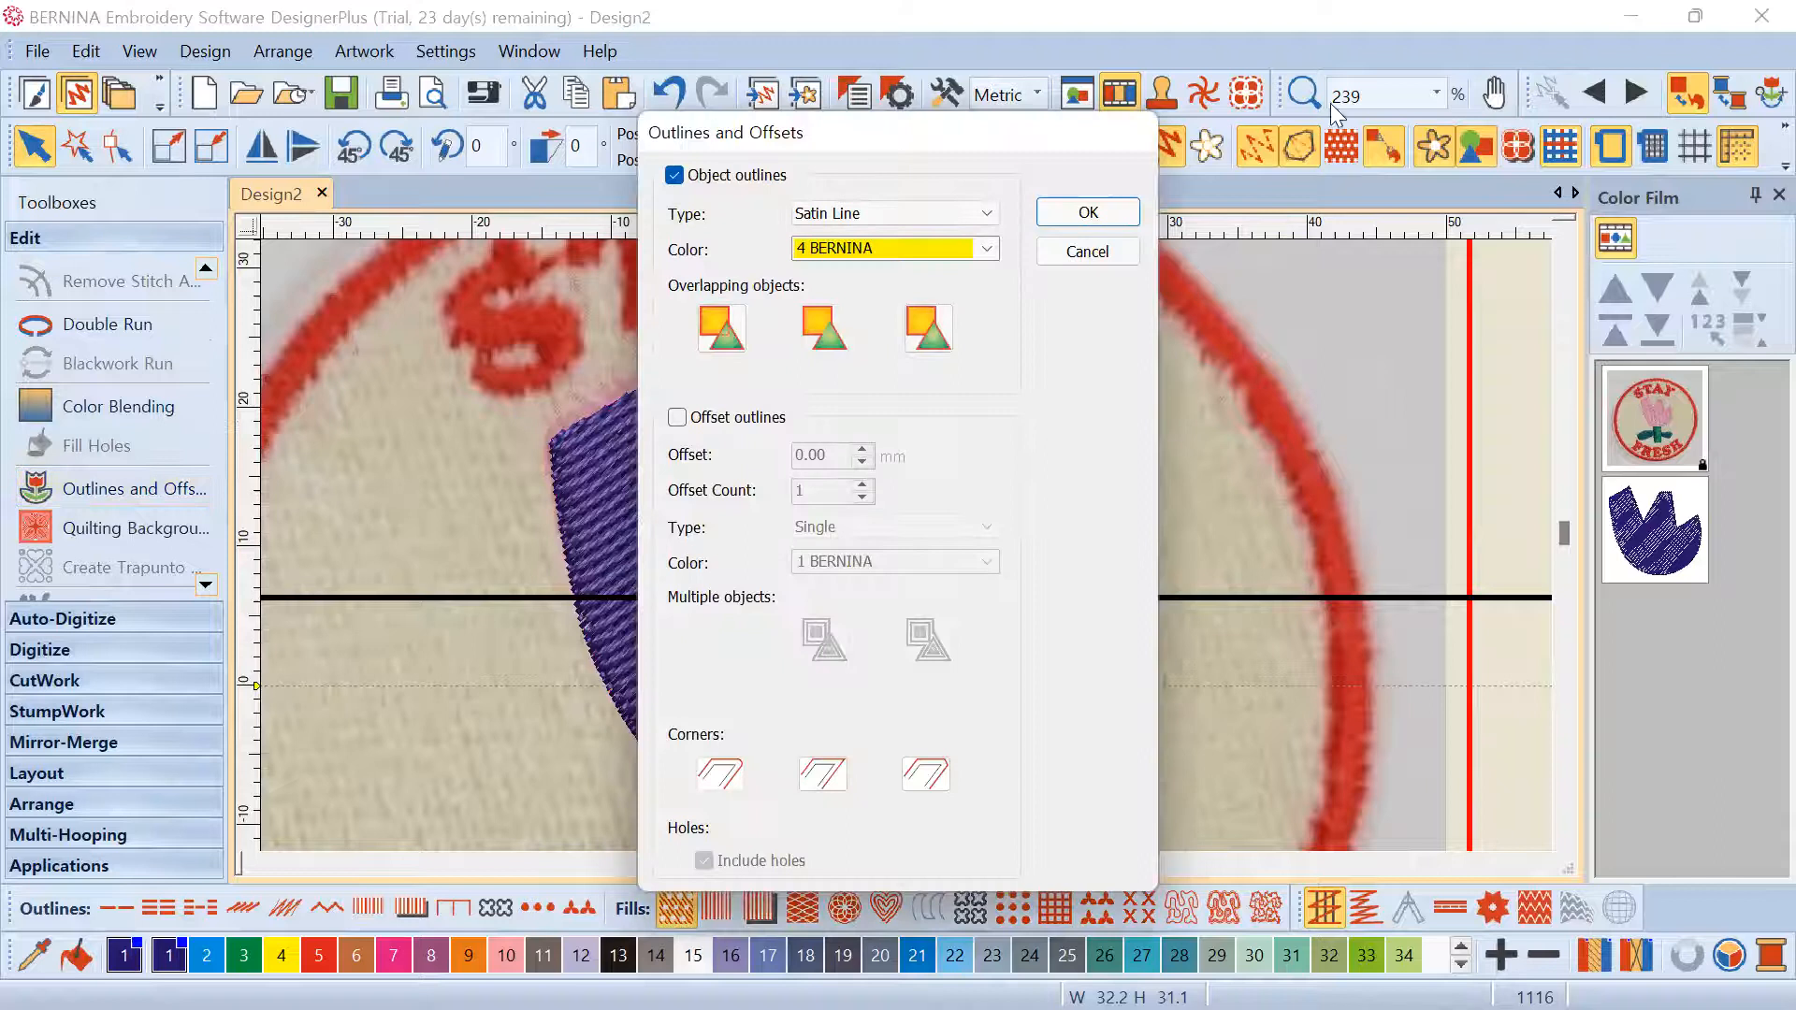
left_click(1334, 183)
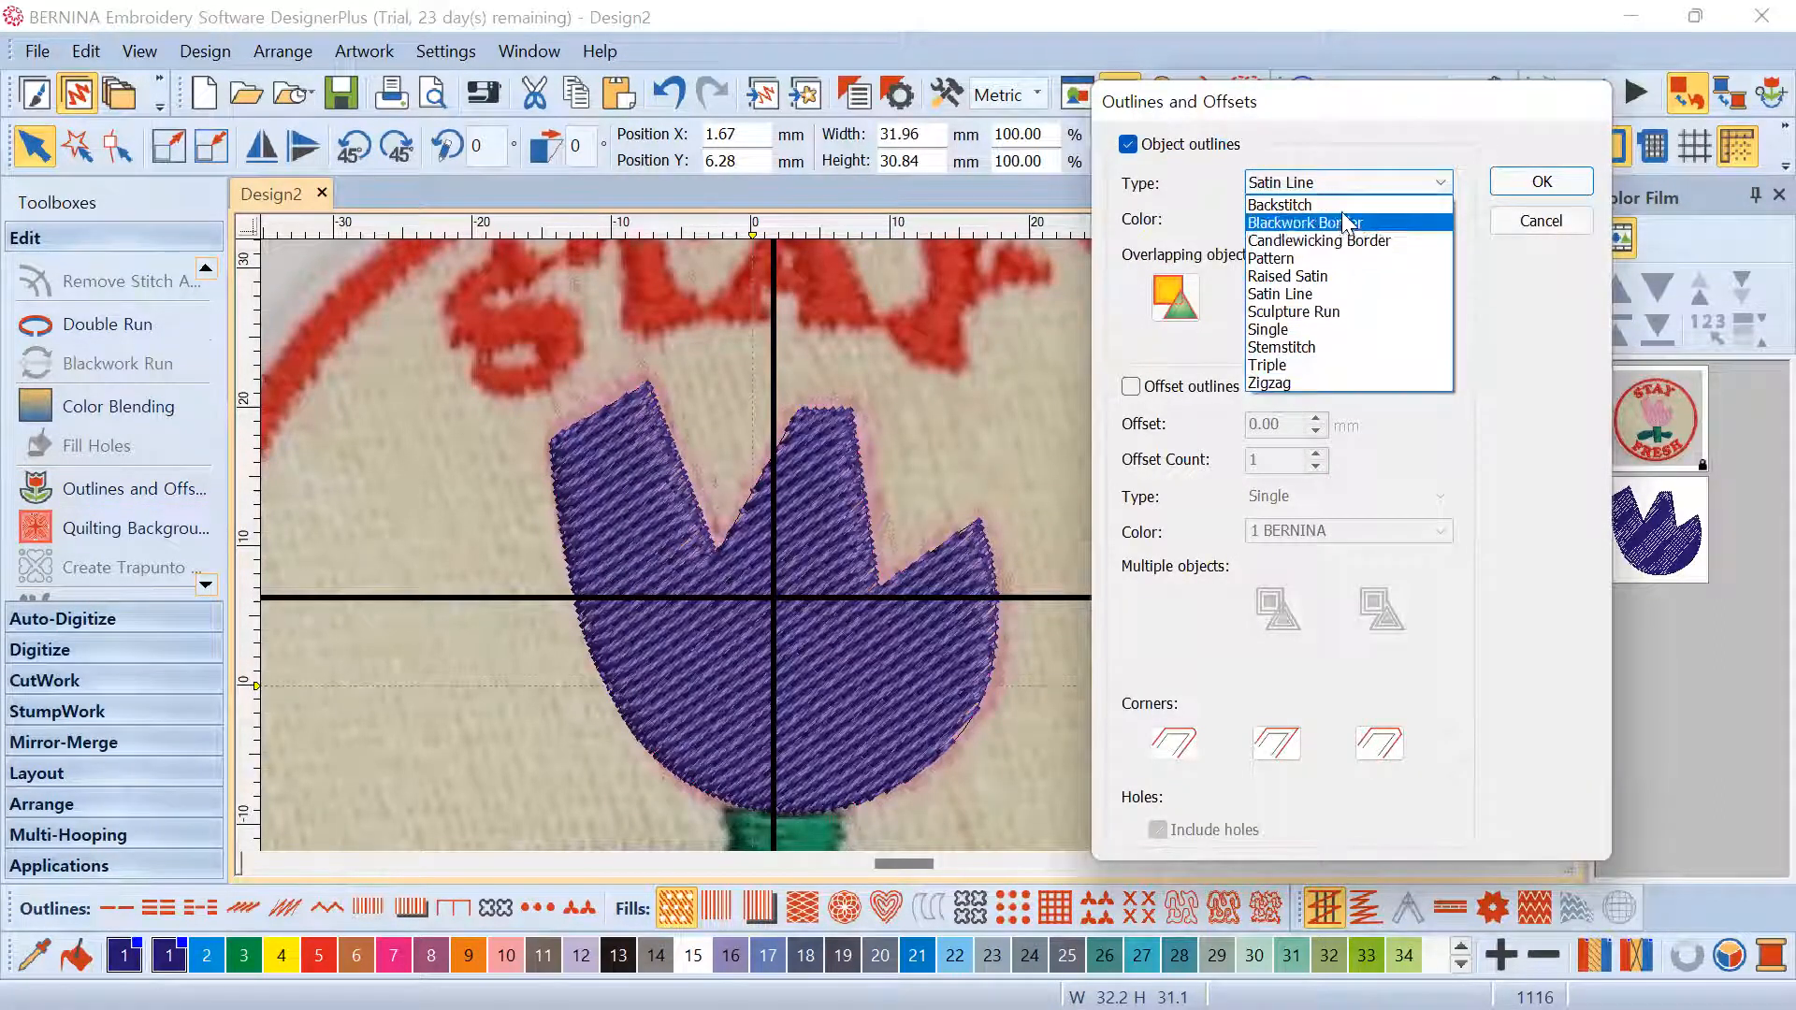
left_click(1347, 292)
left_click(1347, 217)
left_click(1347, 217)
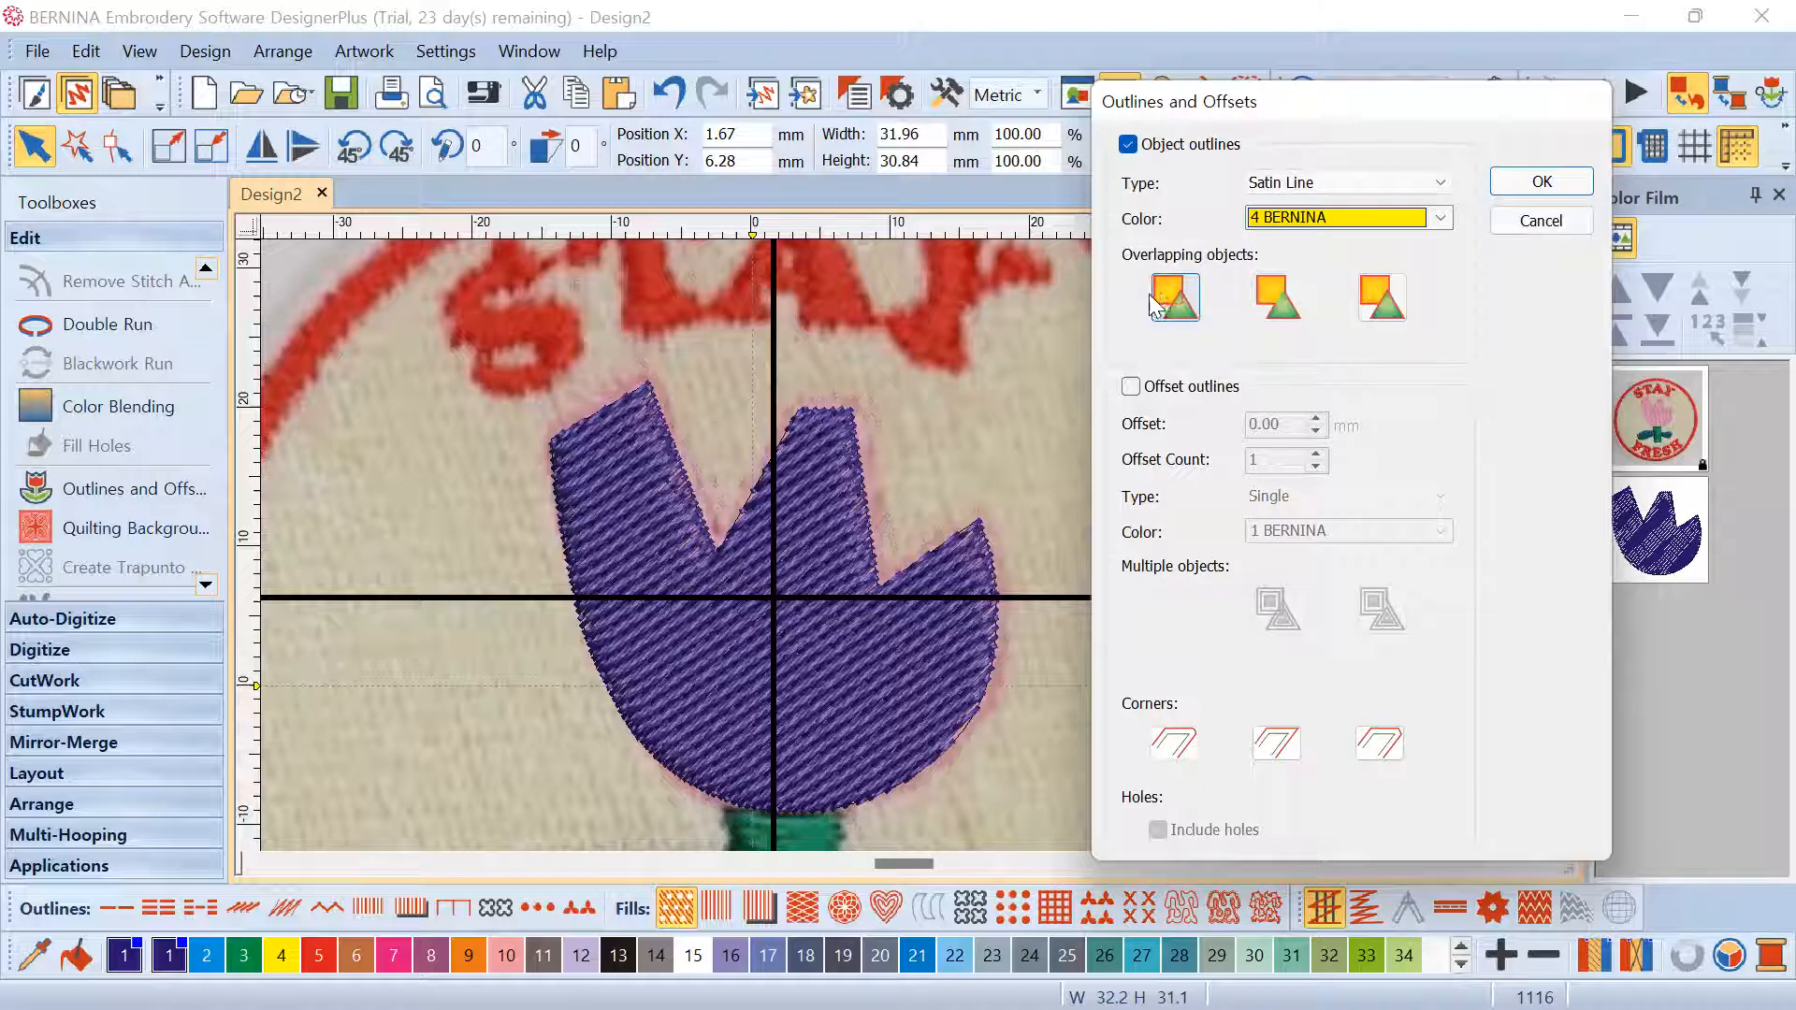
left_click(1269, 295)
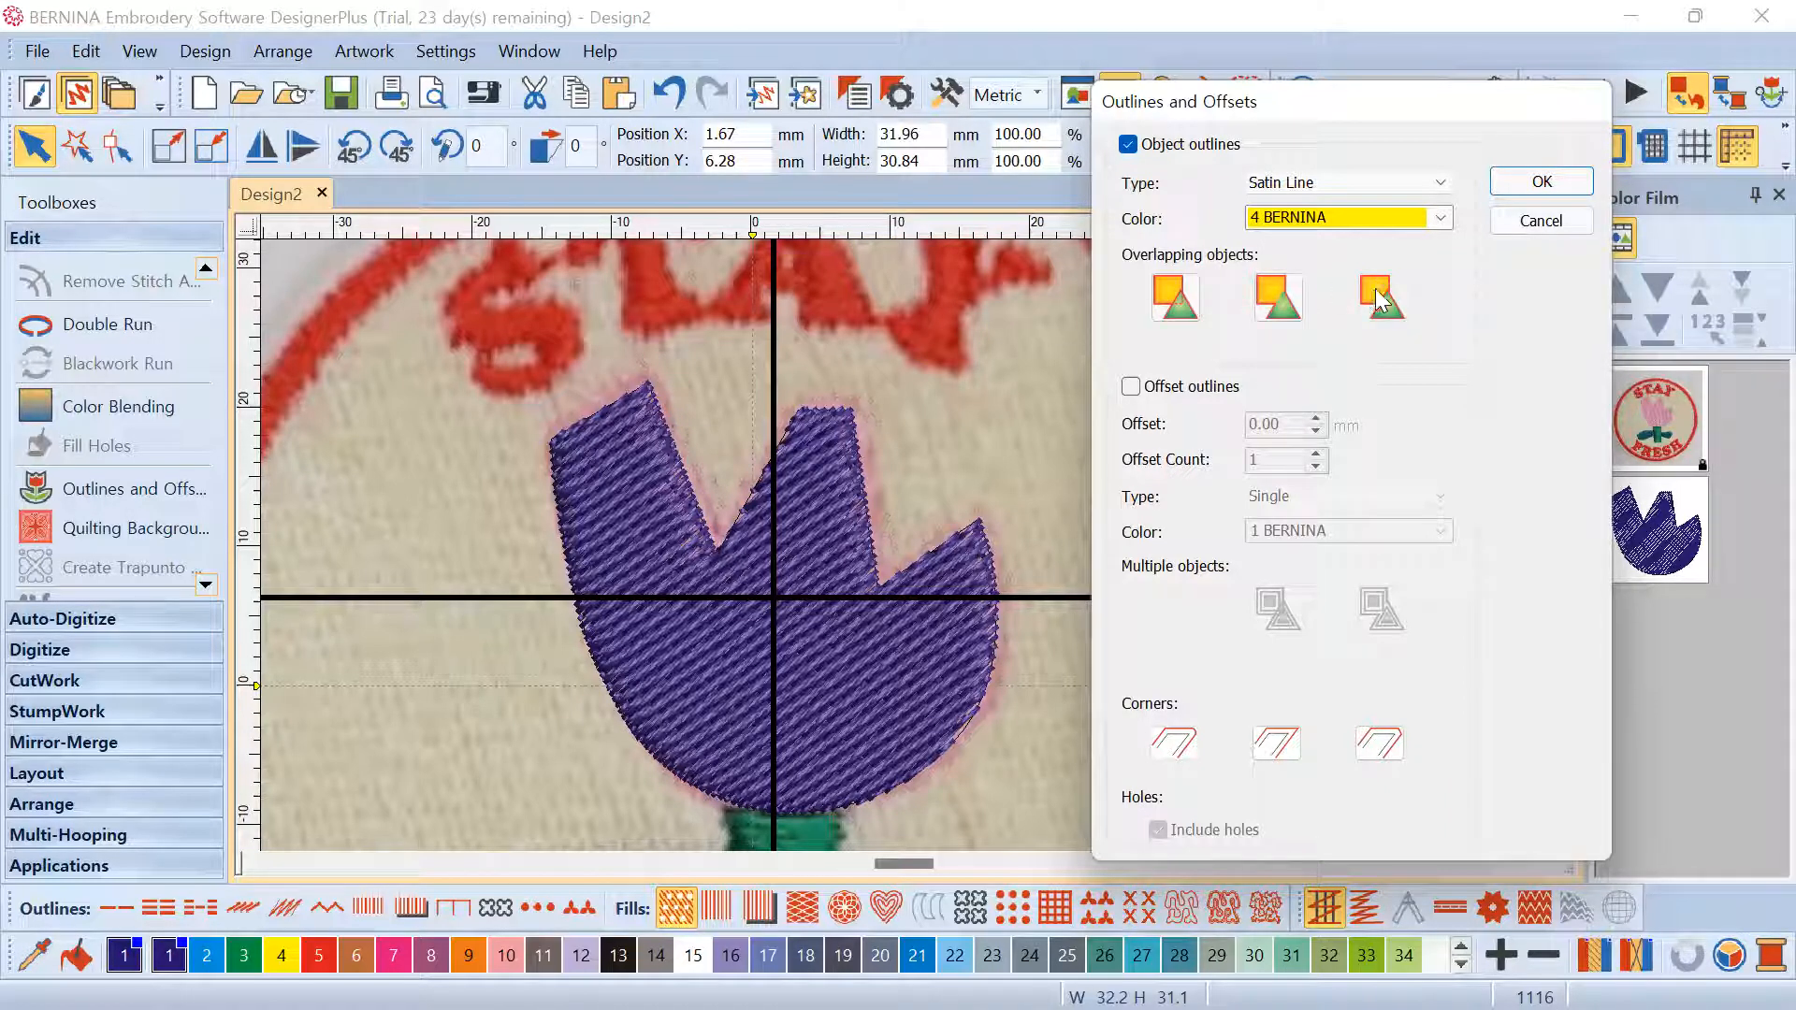
left_click(1541, 182)
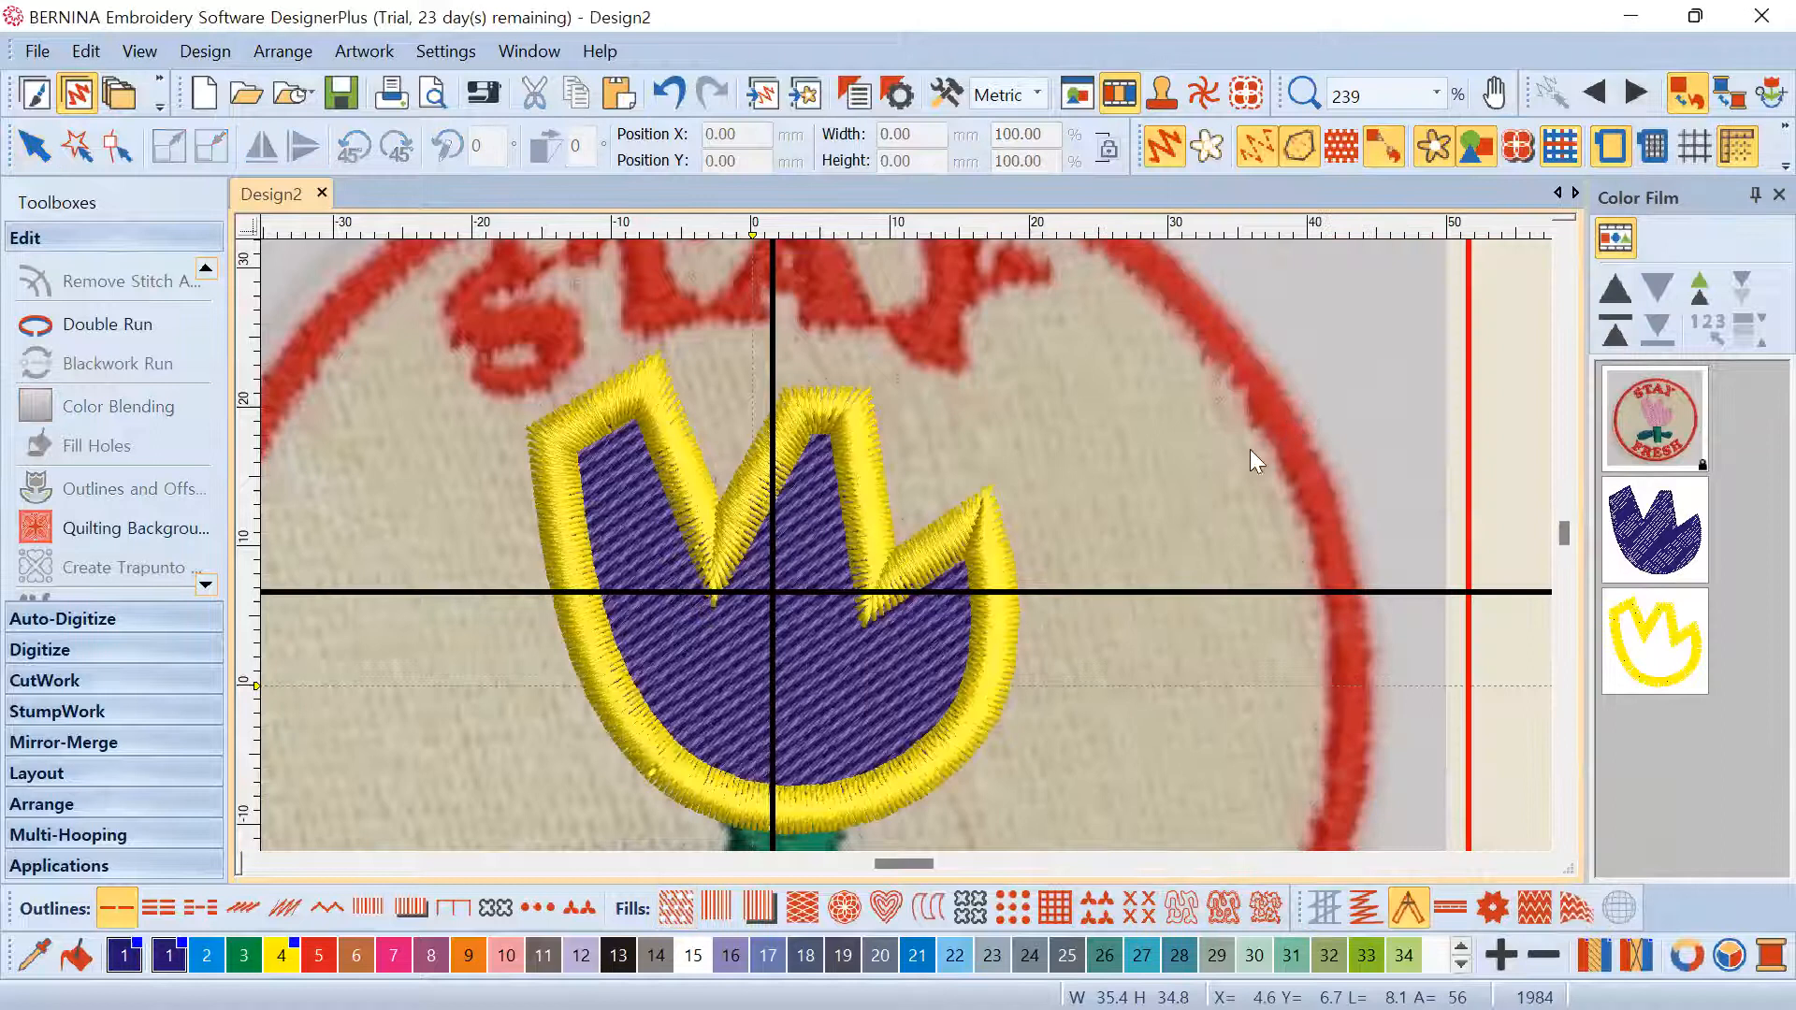
Hide the purple tulip fill from the Color Film list
scroll(906, 548, "down", 3)
scroll(811, 602, "up", 4)
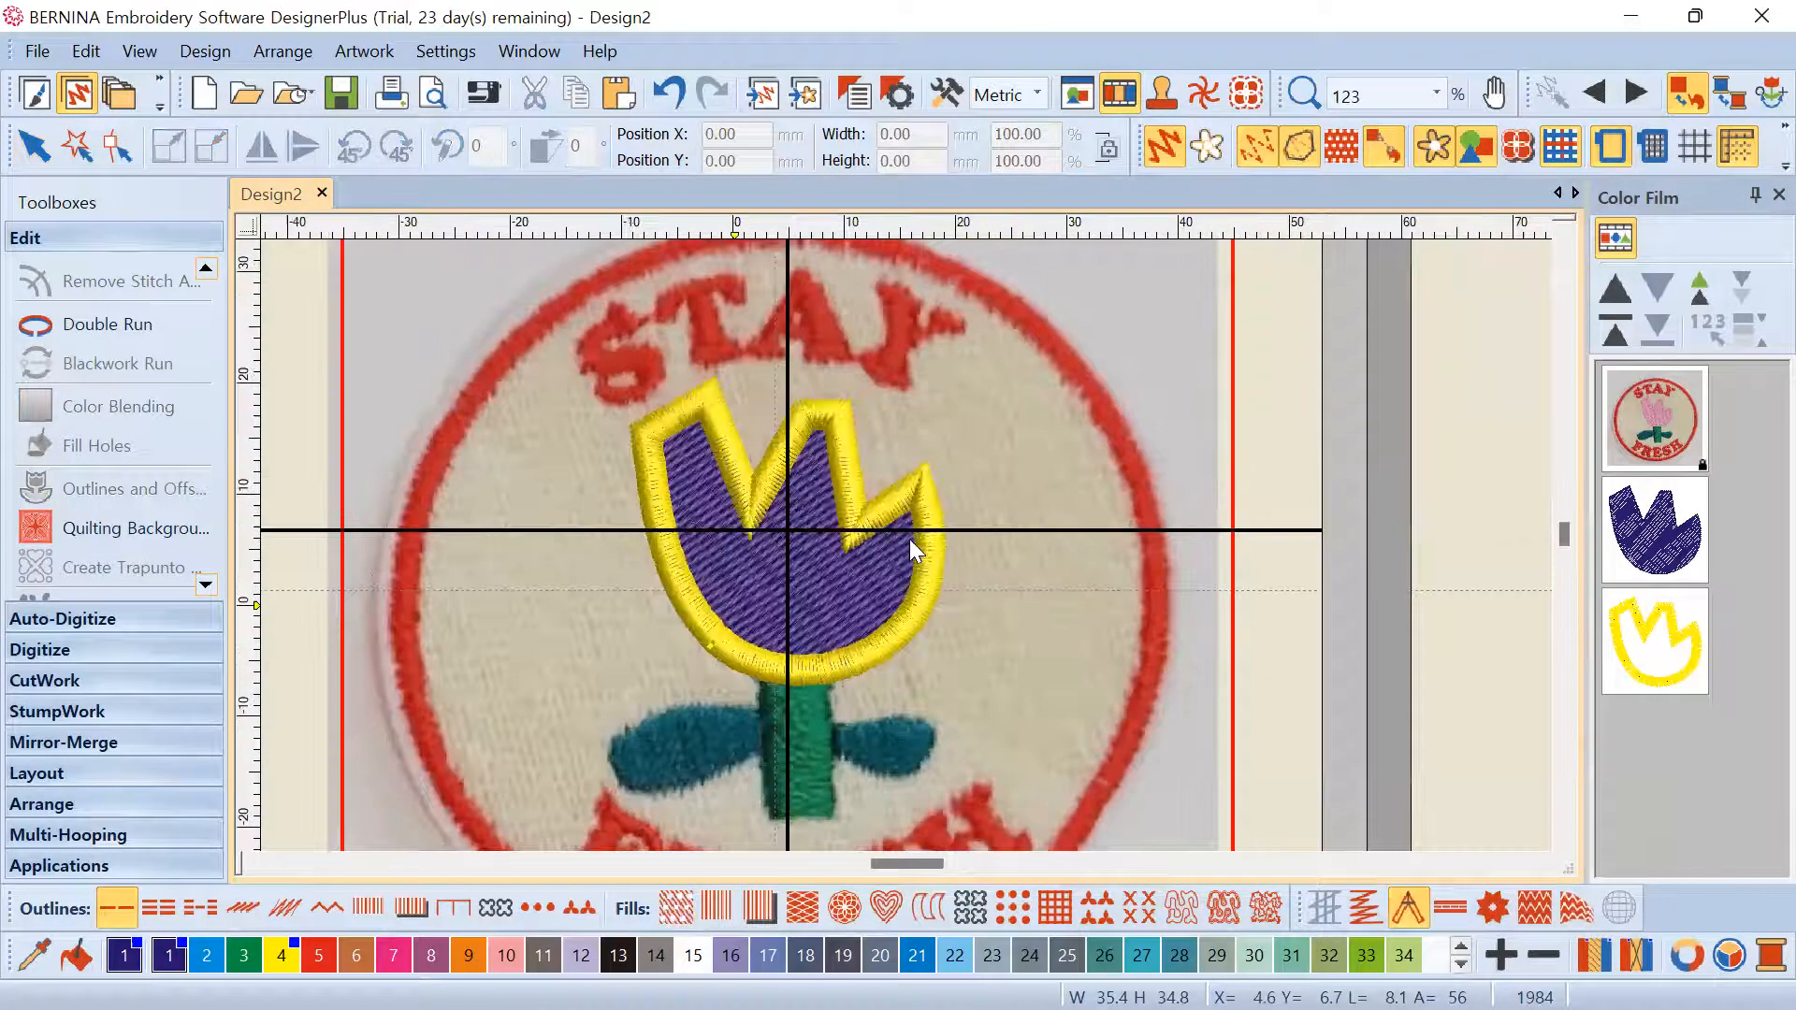
scroll(935, 524, "up", 1)
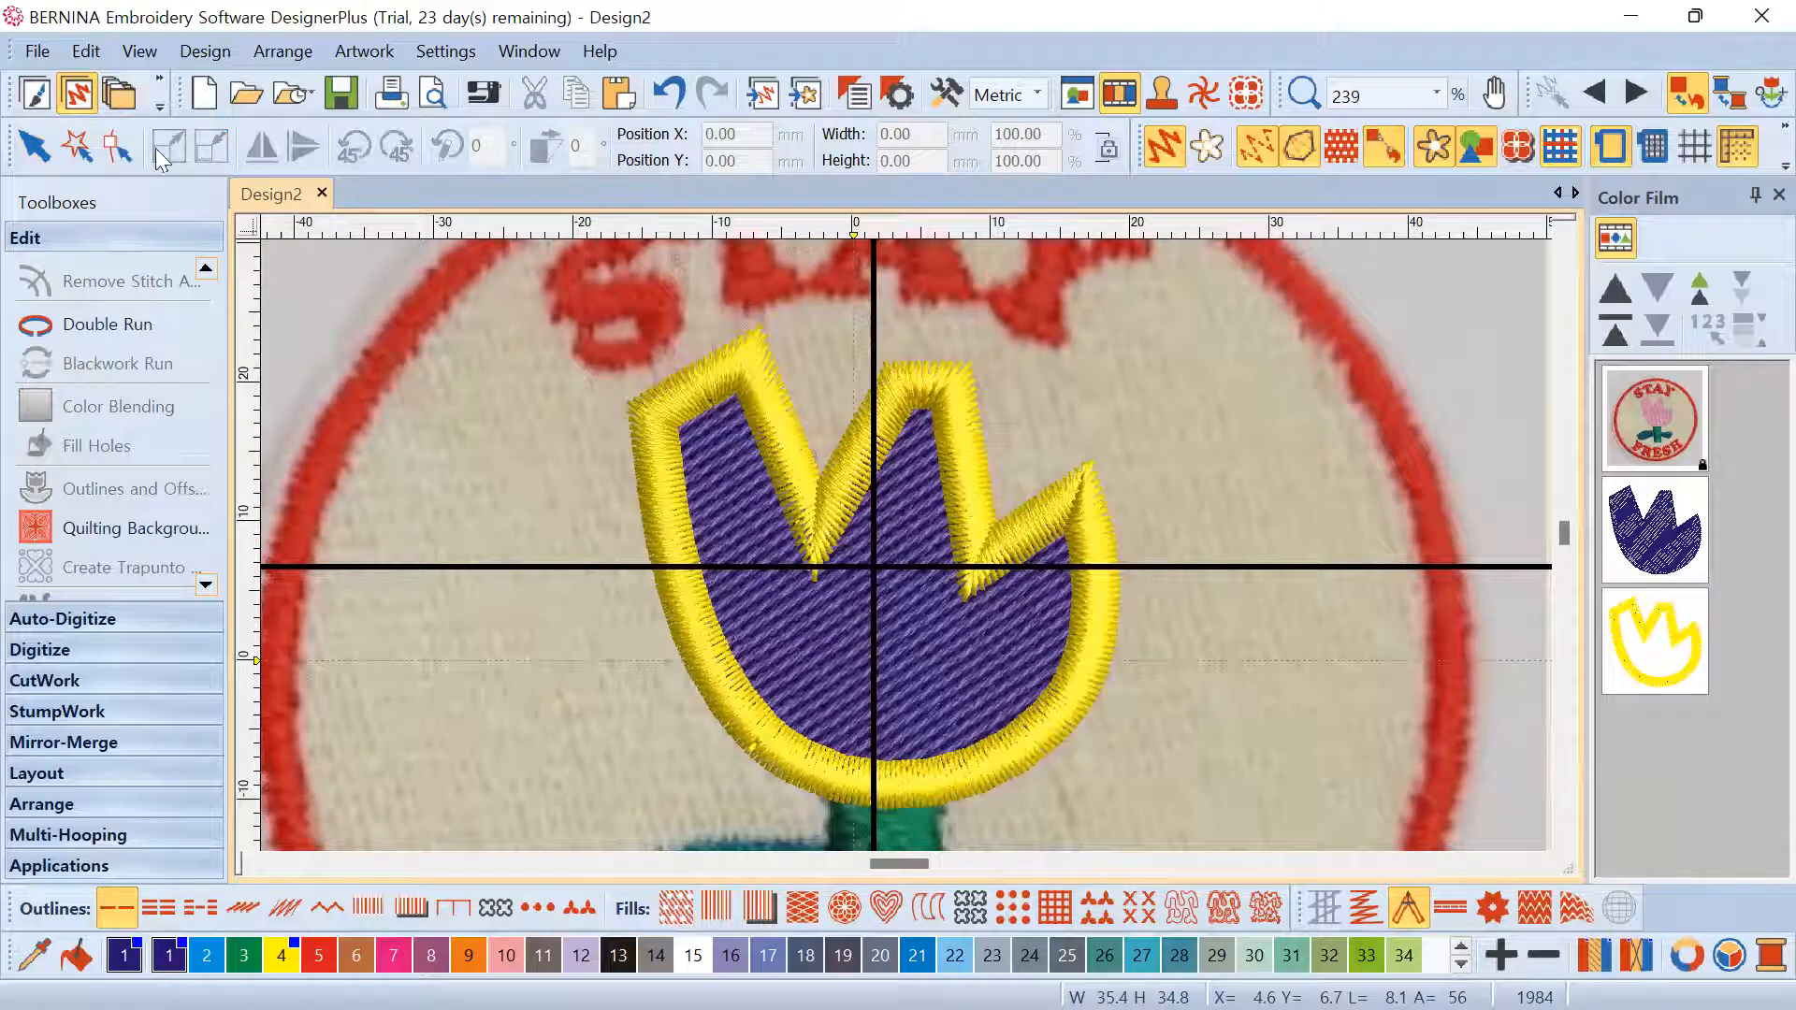
left_click(1653, 640)
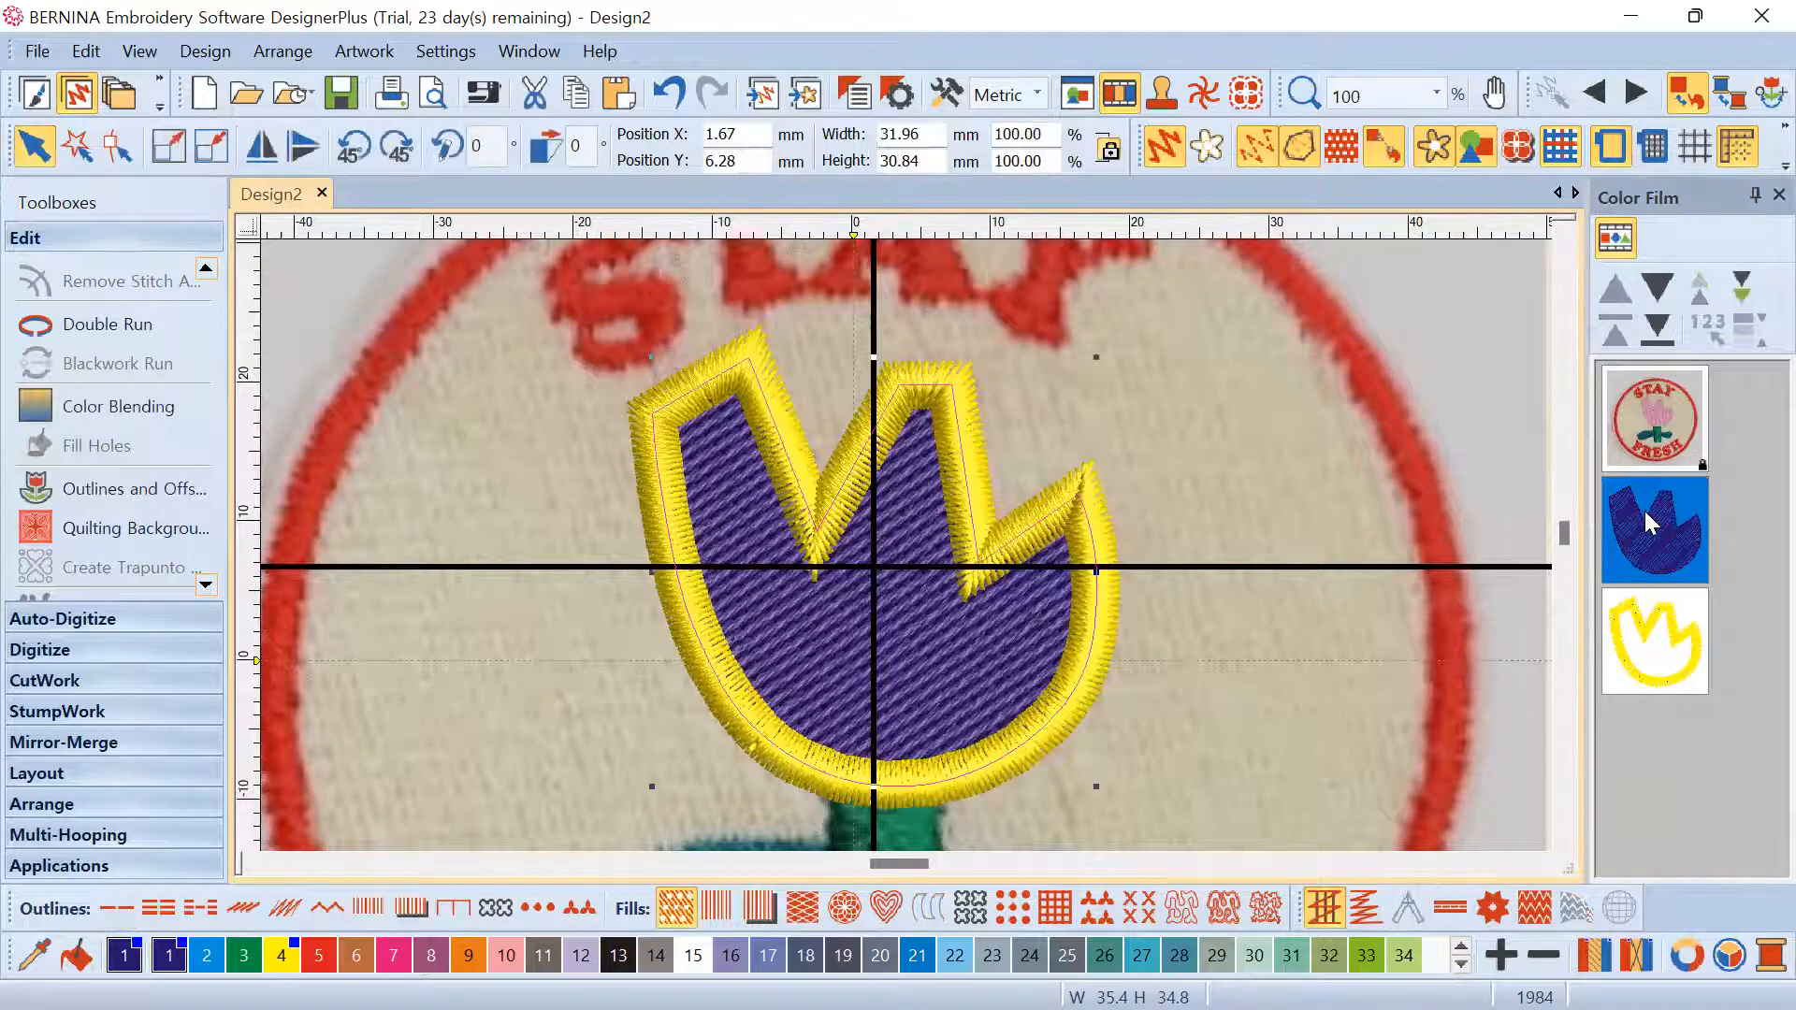
right_click(1645, 511)
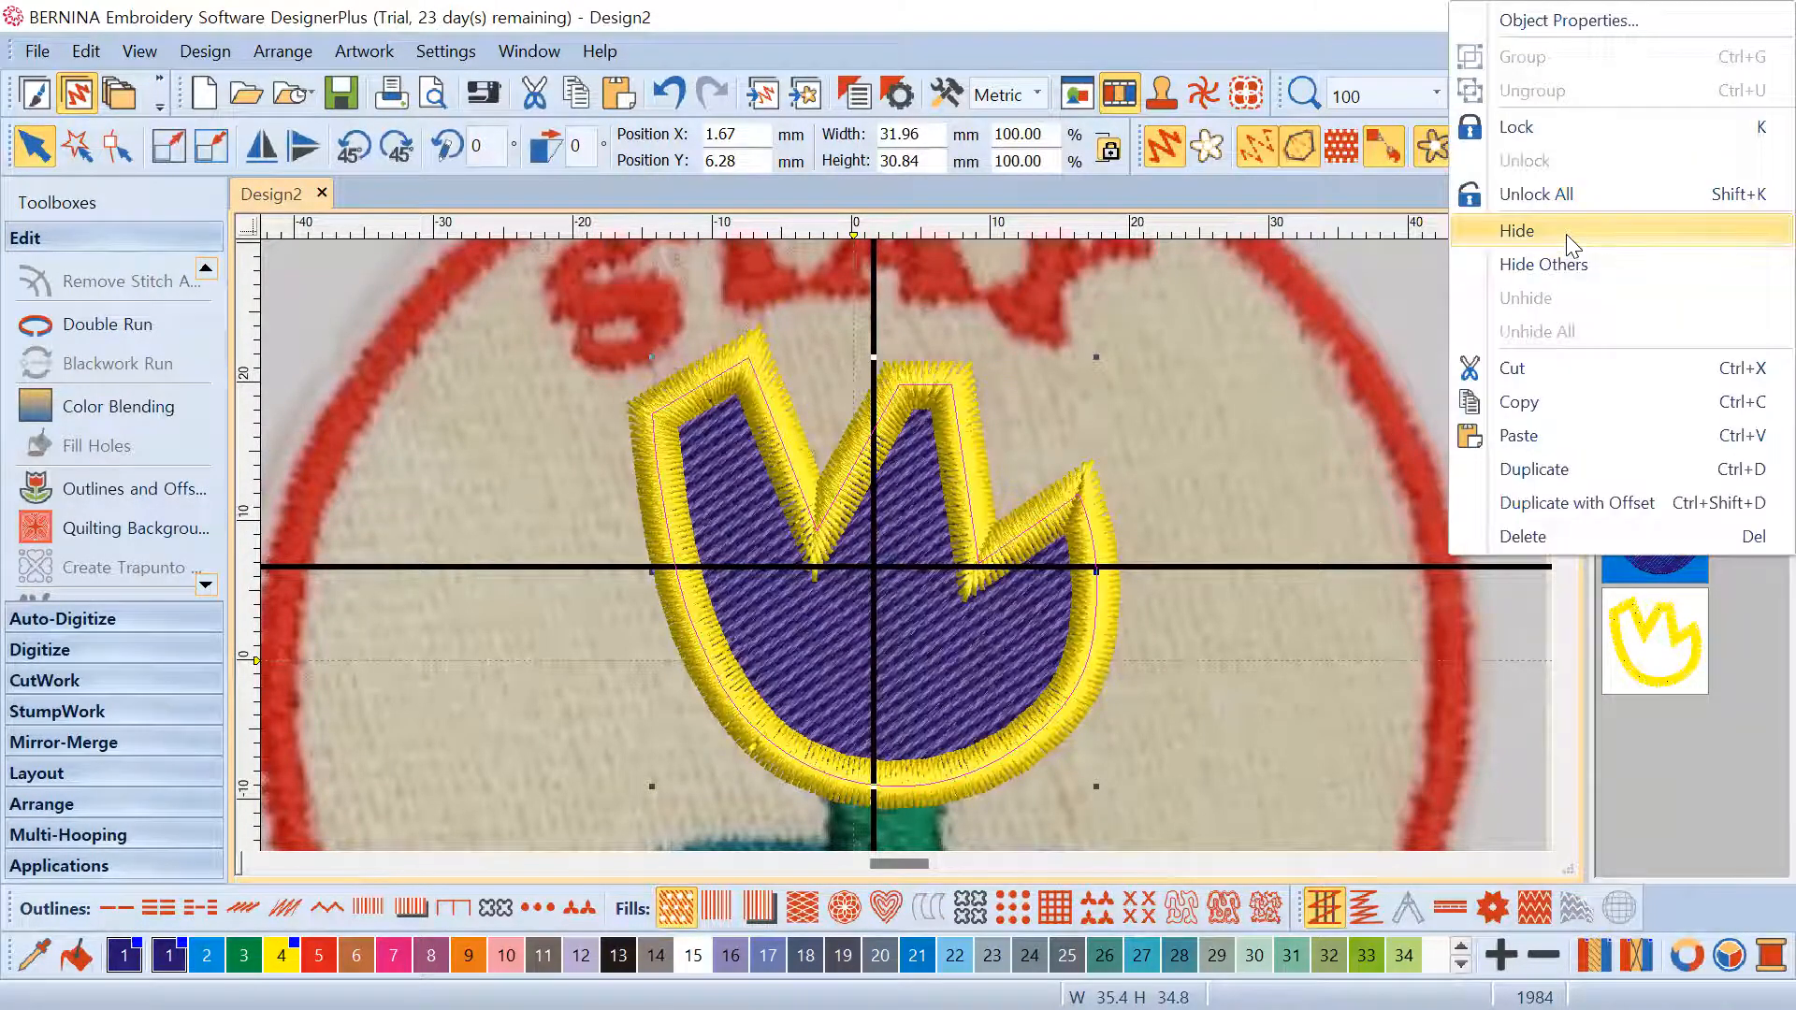
left_click(1569, 233)
Turn off Show Stitches so only the outline shape shows over the pink artwork
scroll(1160, 453, "up", 2)
scroll(905, 546, "down", 4)
scroll(842, 589, "up", 1)
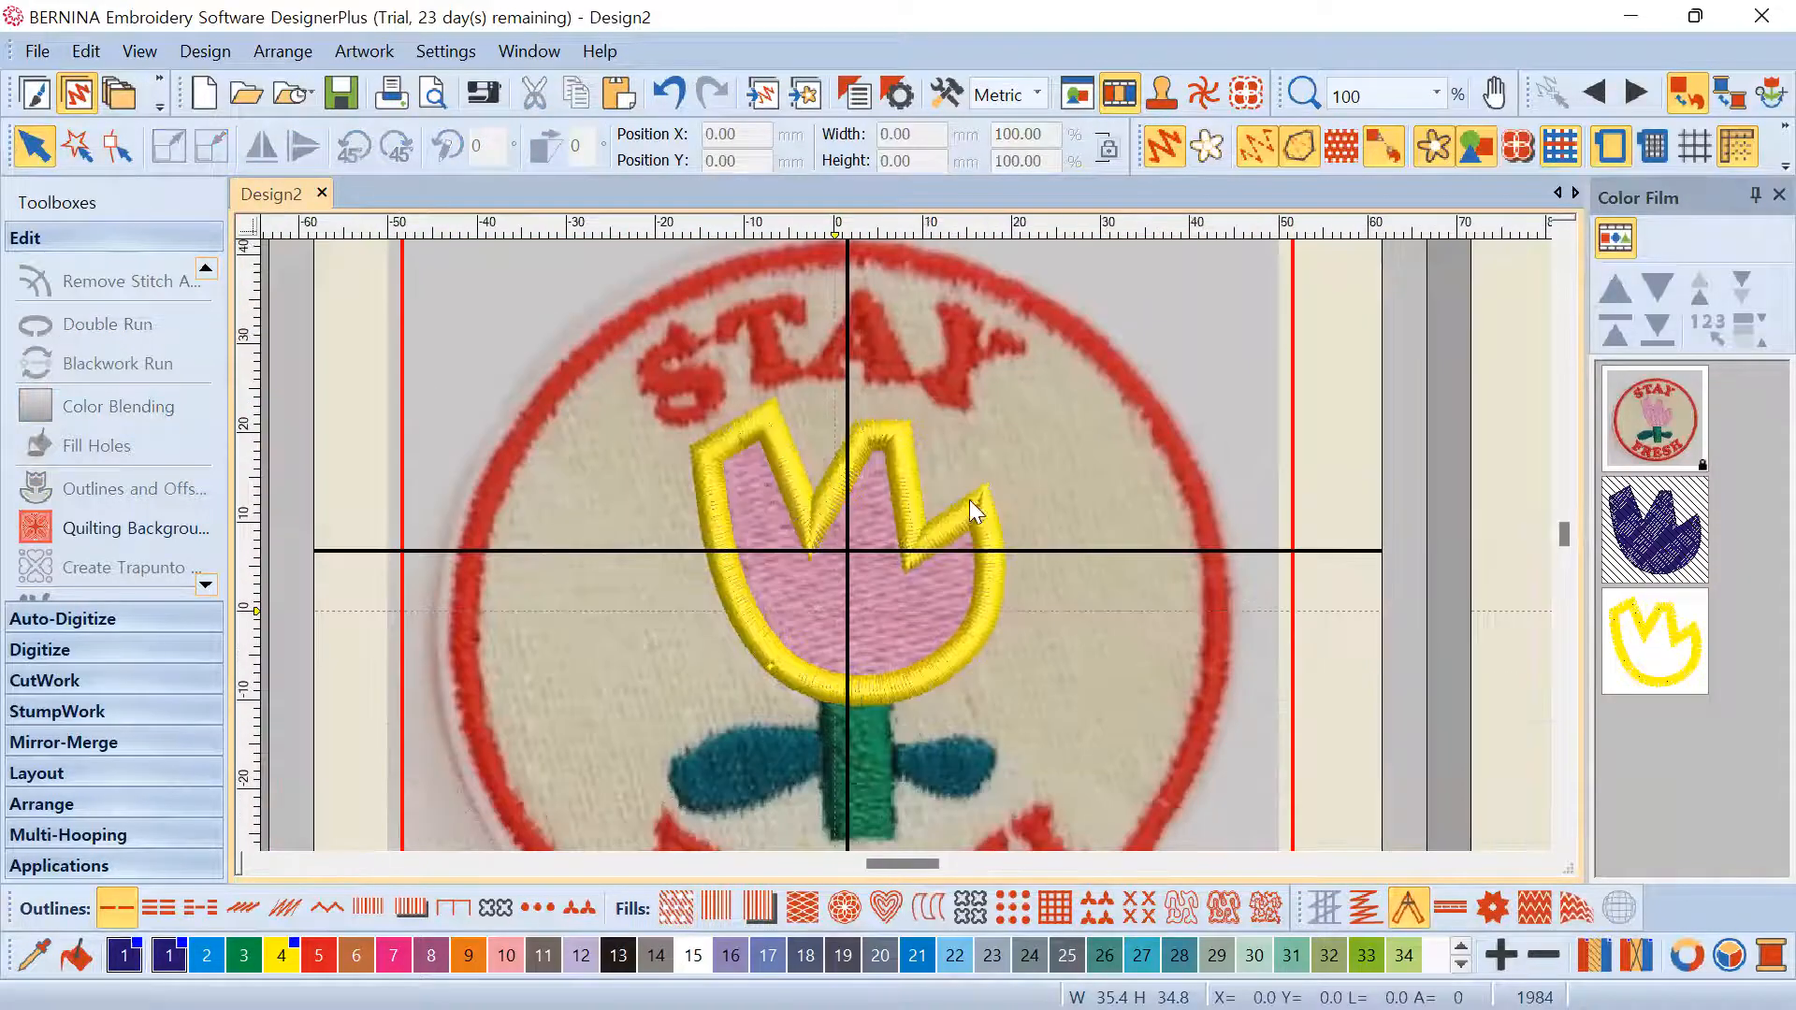
scroll(978, 512, "up", 1)
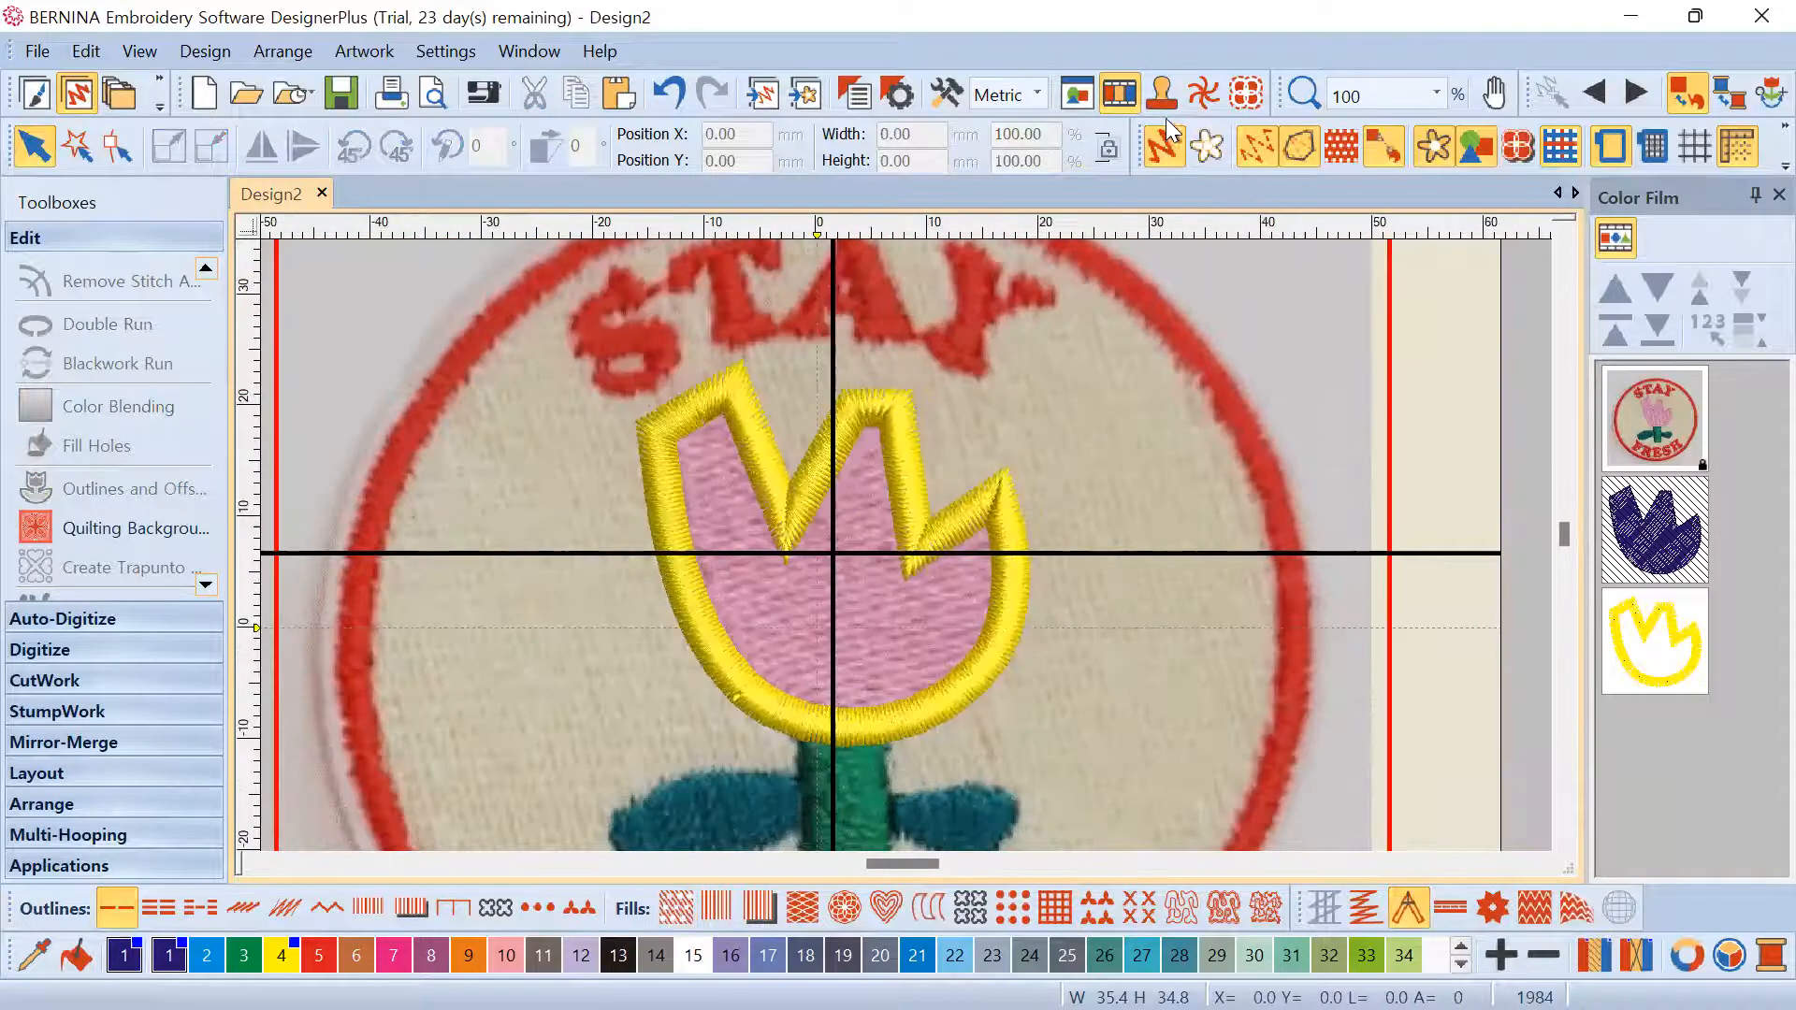
left_click(1261, 146)
scroll(987, 524, "up", 2)
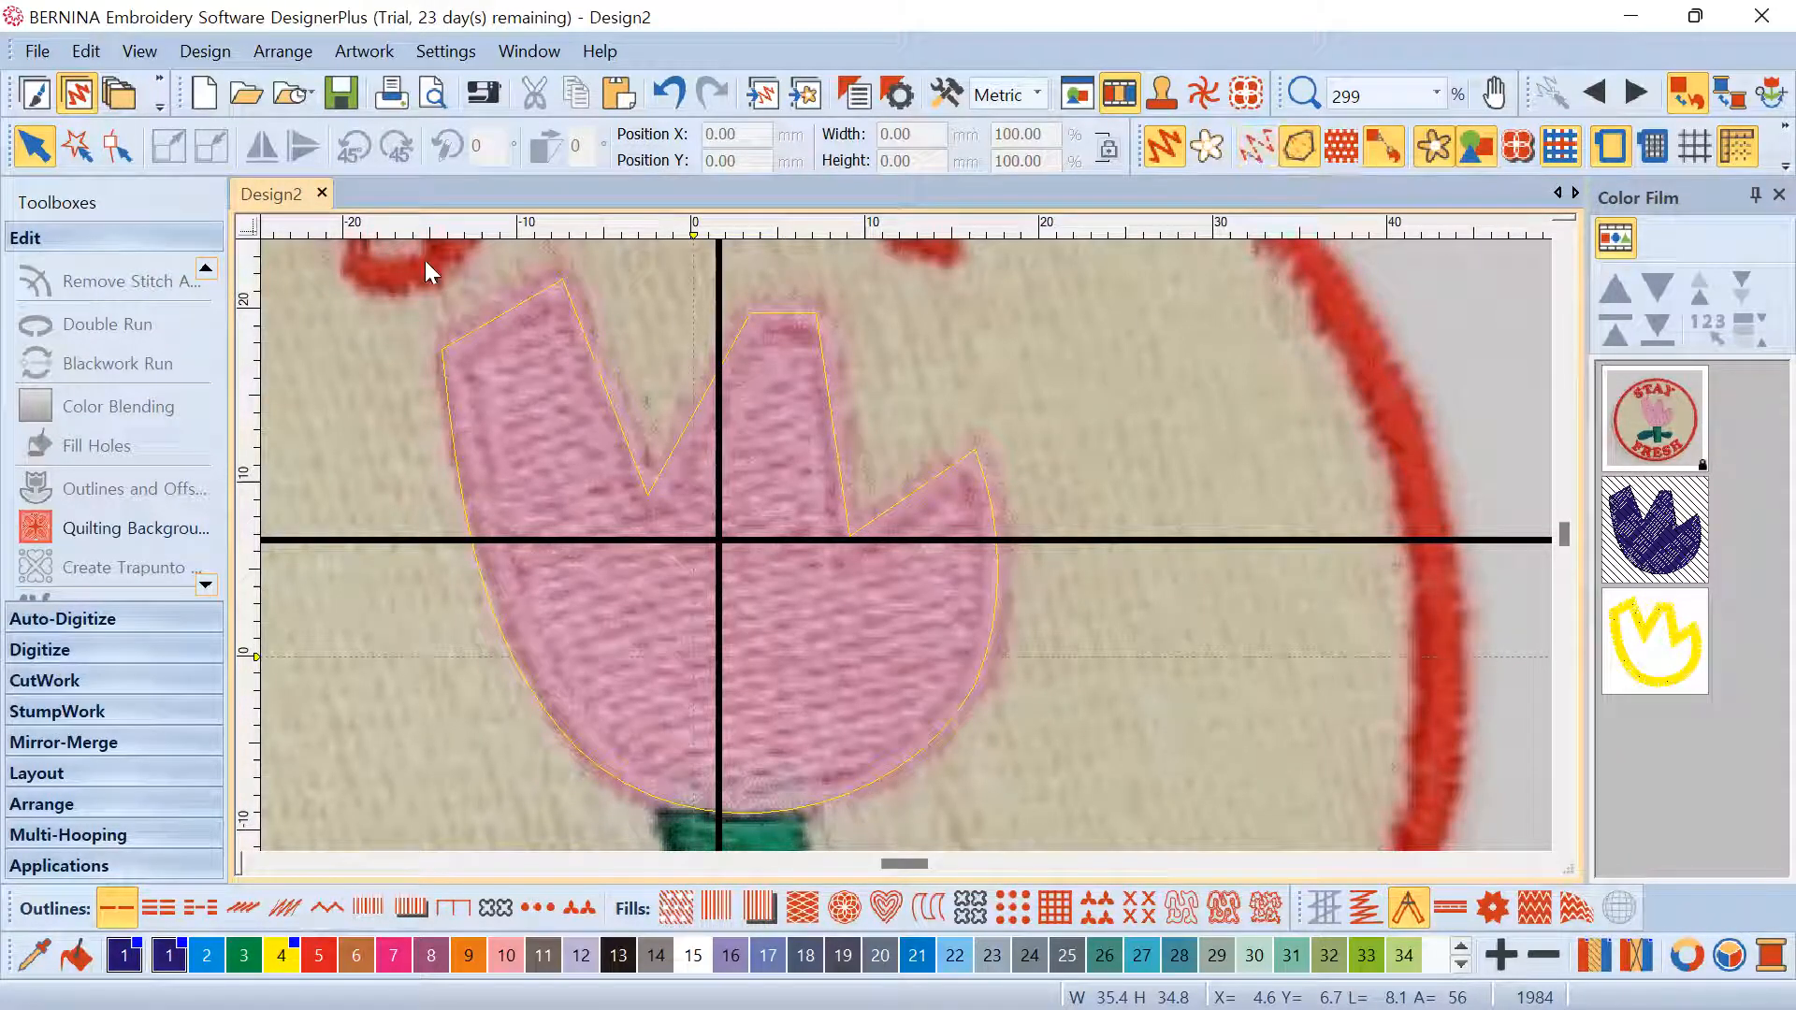
Show the tulip outline's reshape points, then Unhide All hidden objects
left_click(494, 320)
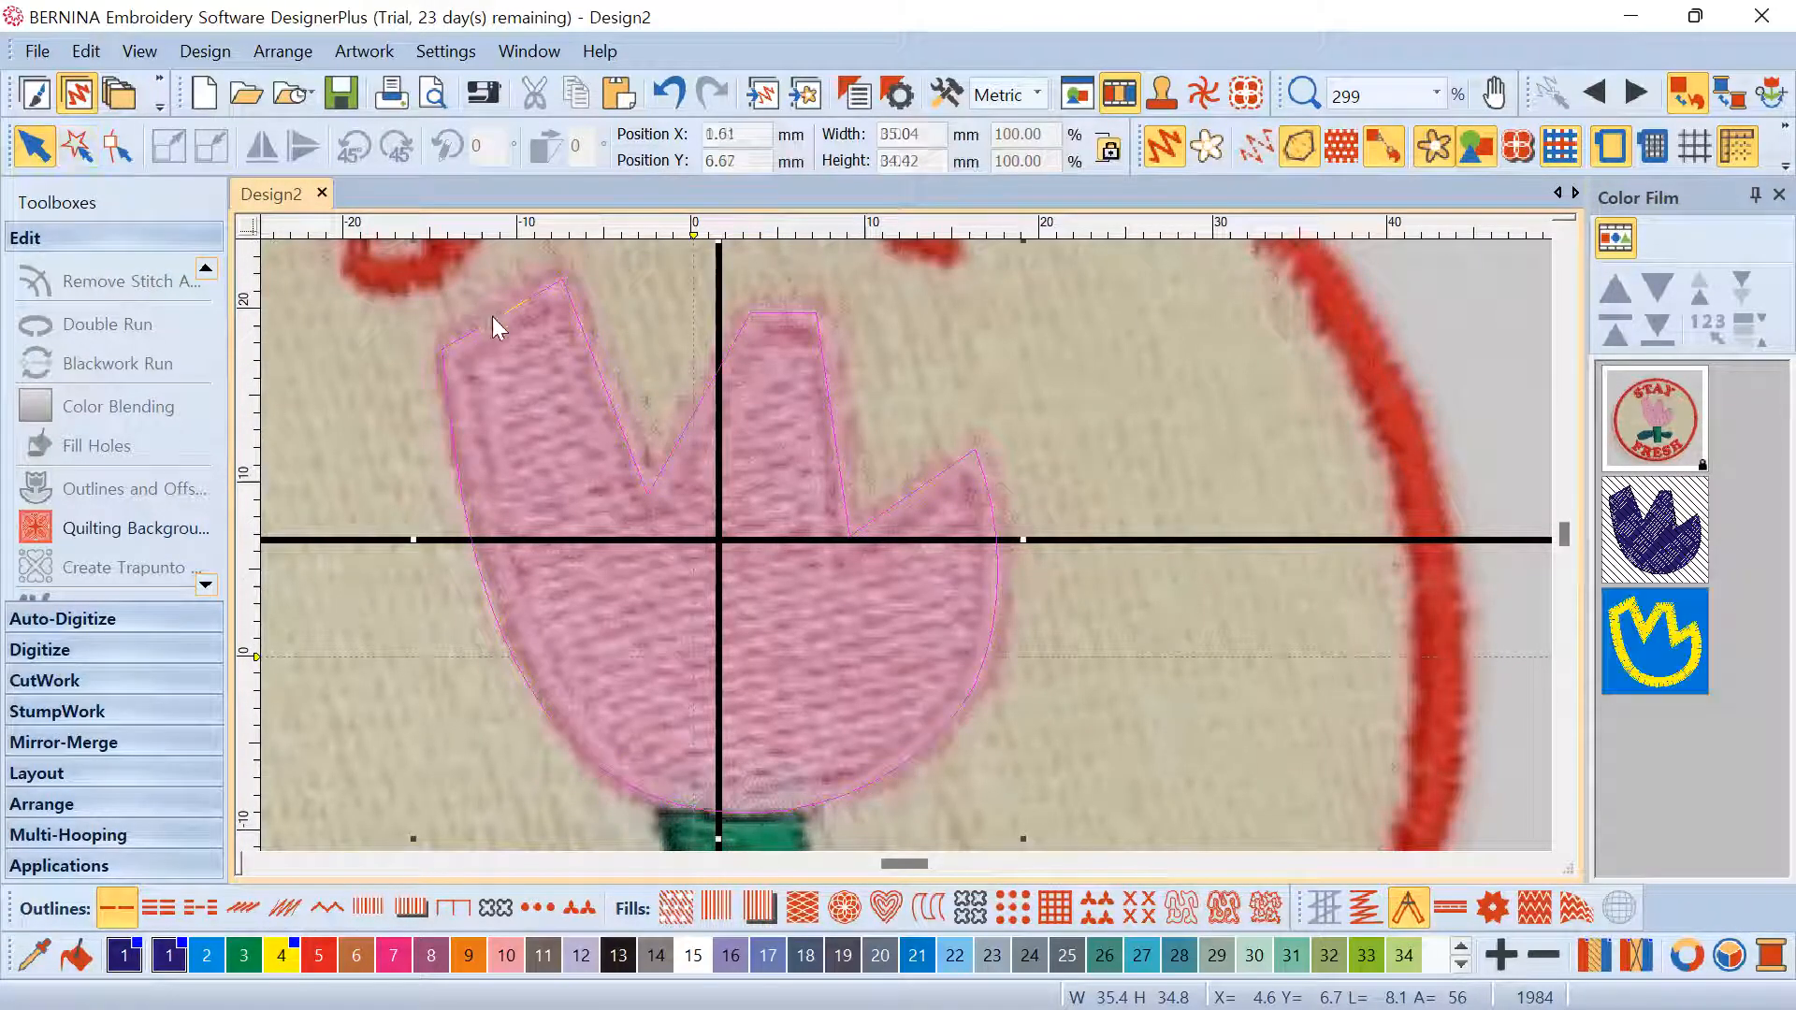
left_click(114, 147)
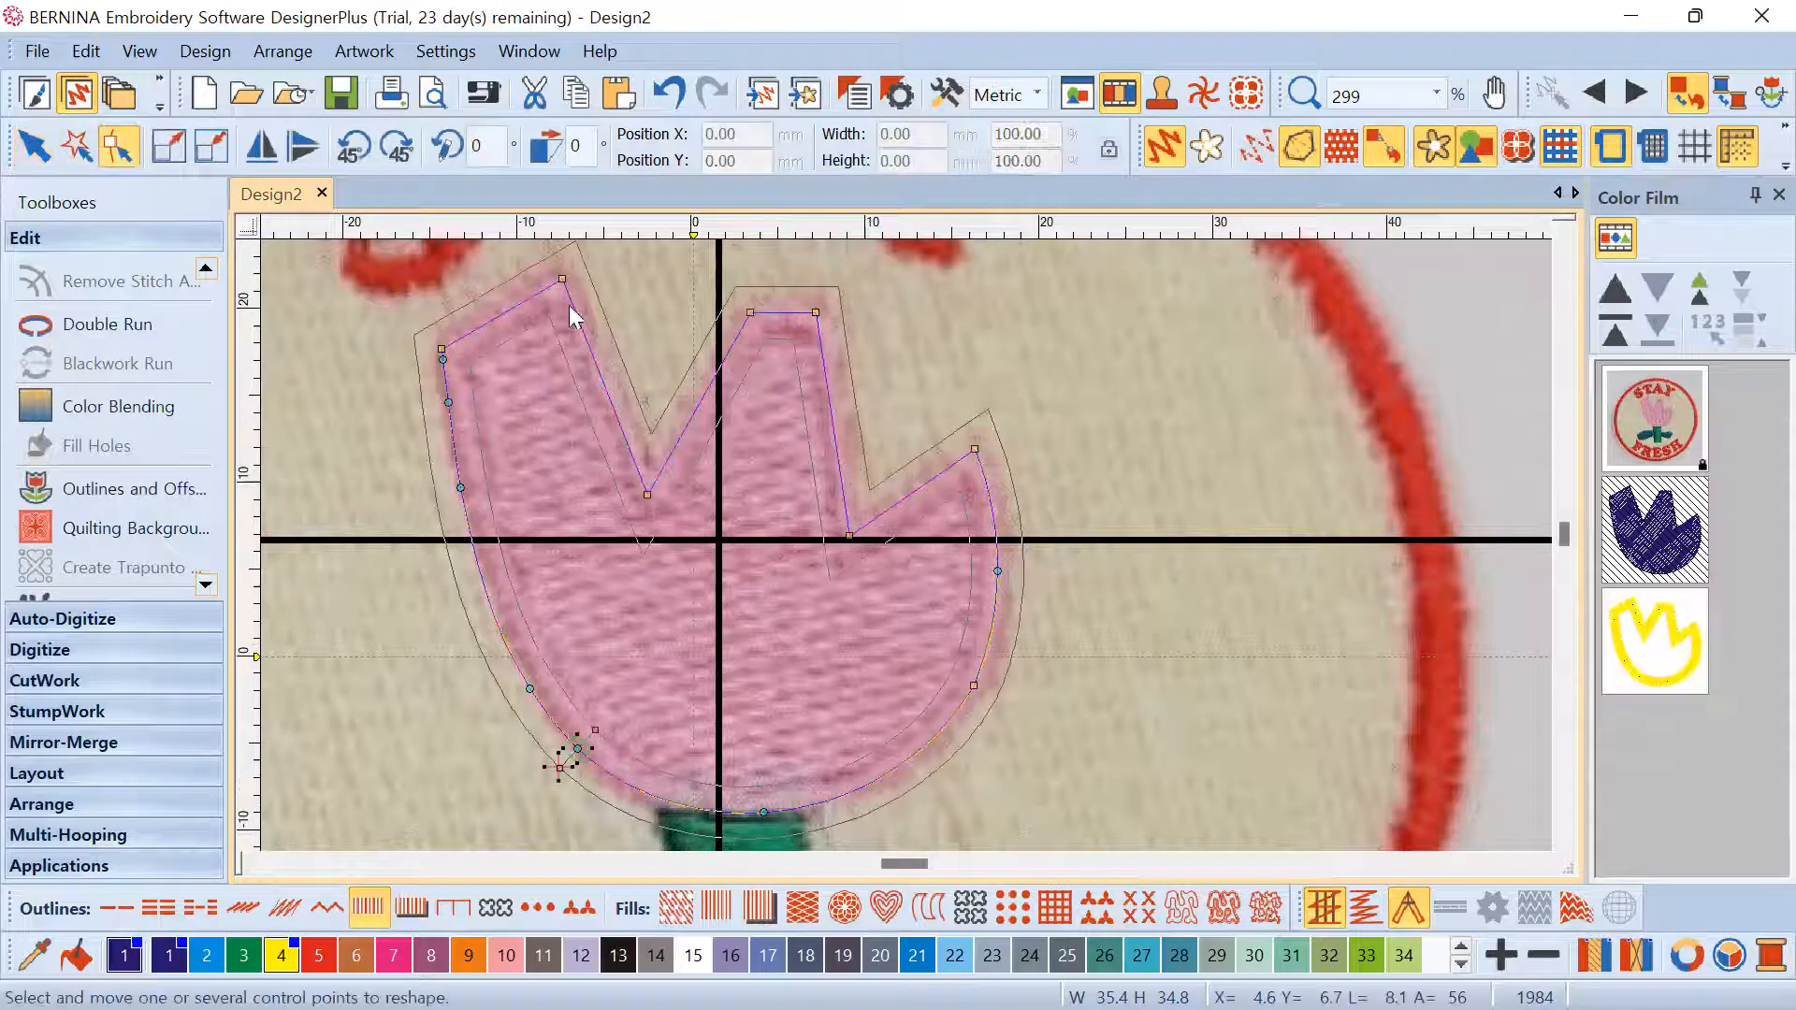
scroll(733, 470, "up", 1)
scroll(906, 542, "down", 2)
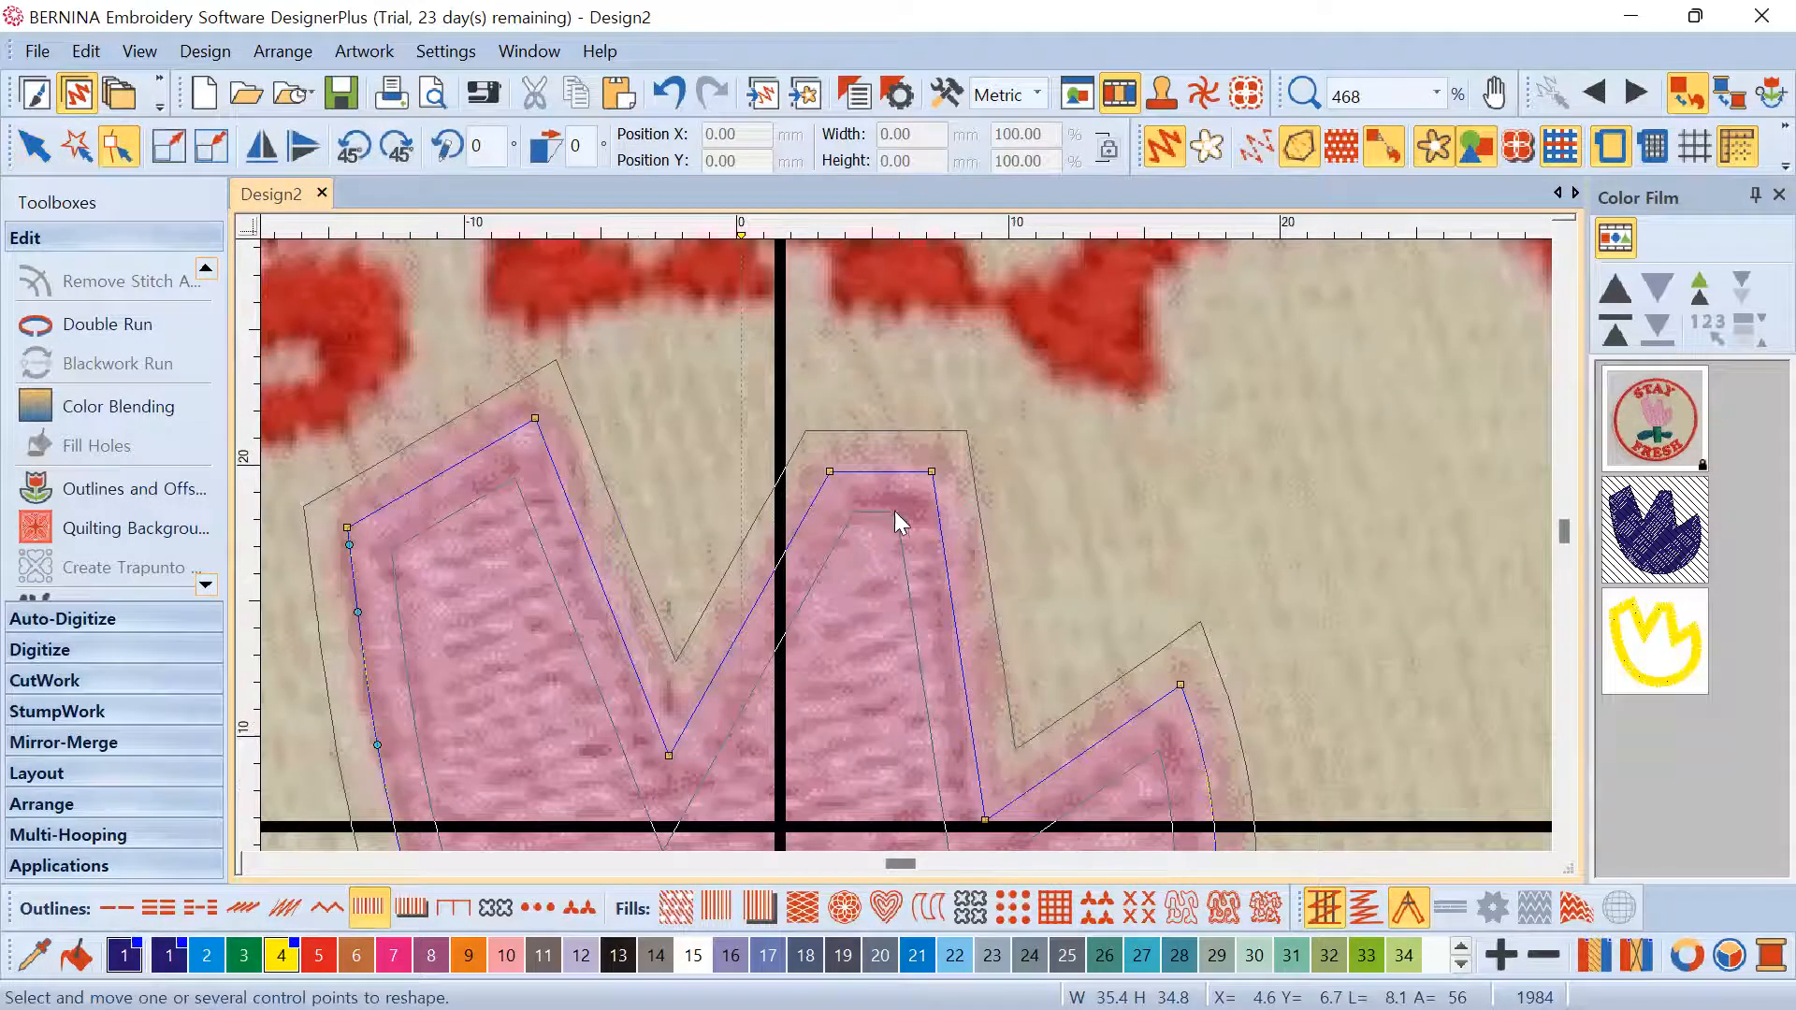
scroll(1527, 542, "up", 2)
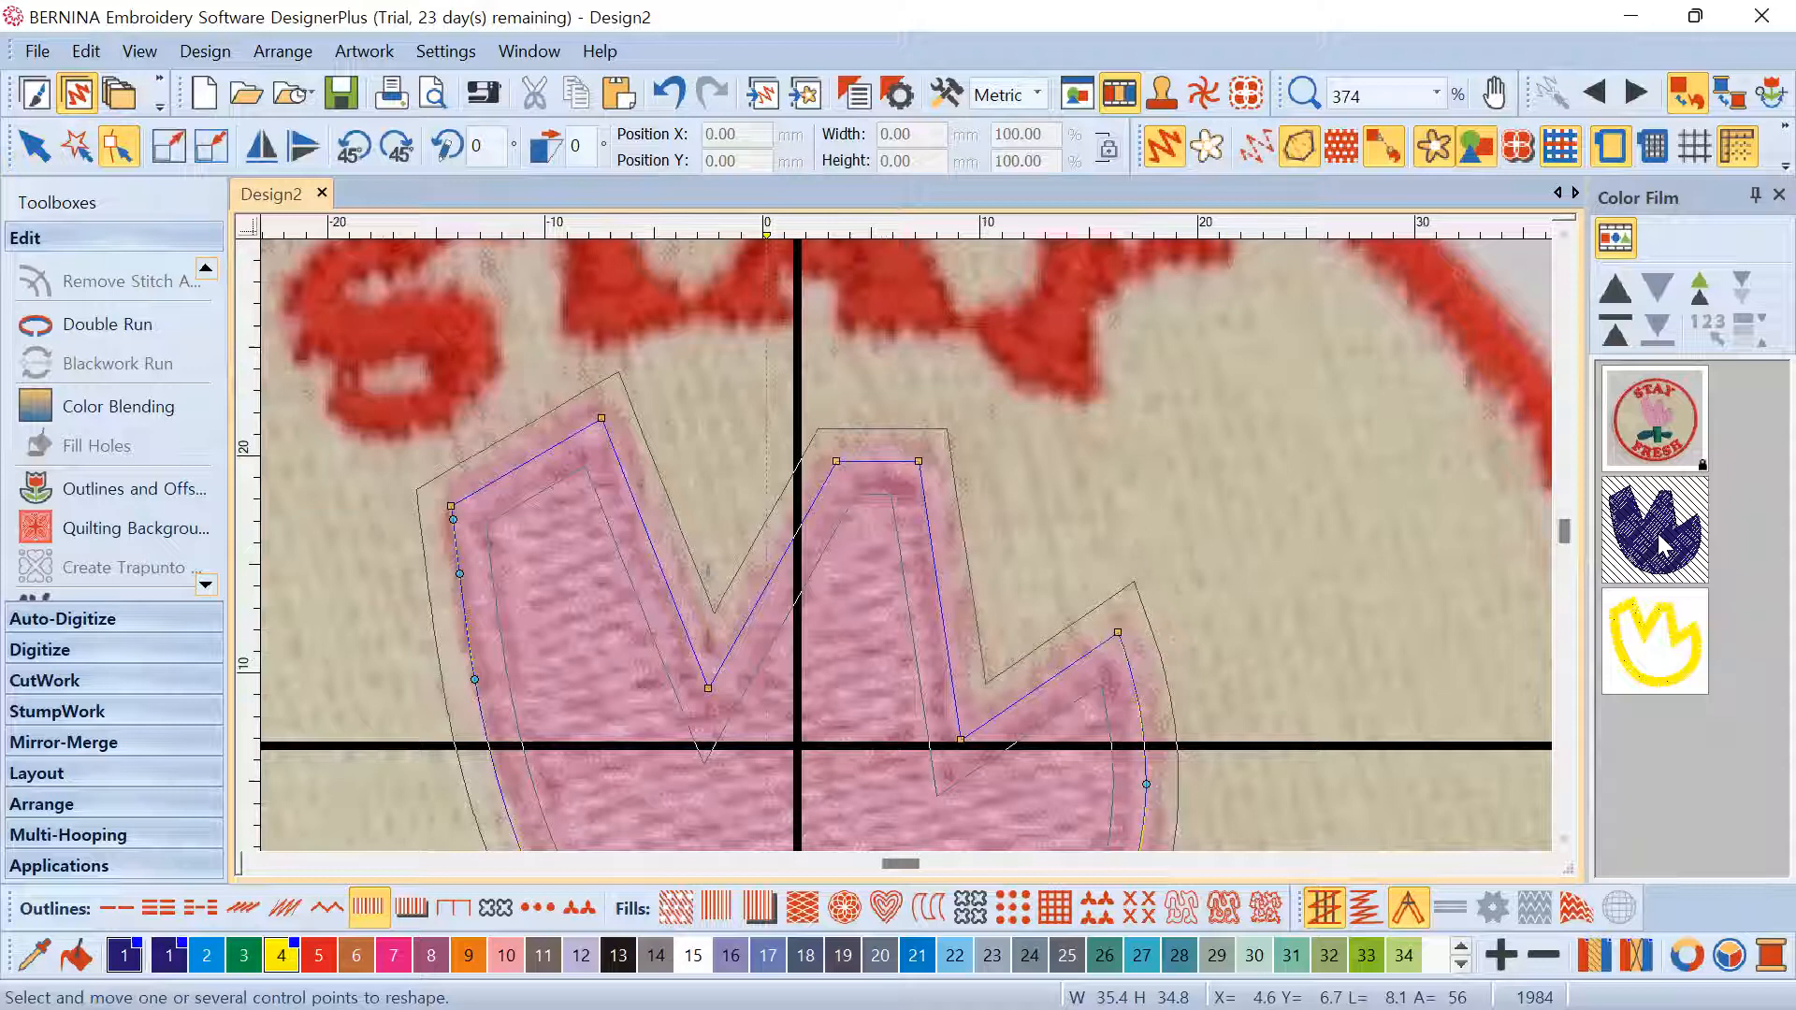
right_click(1658, 533)
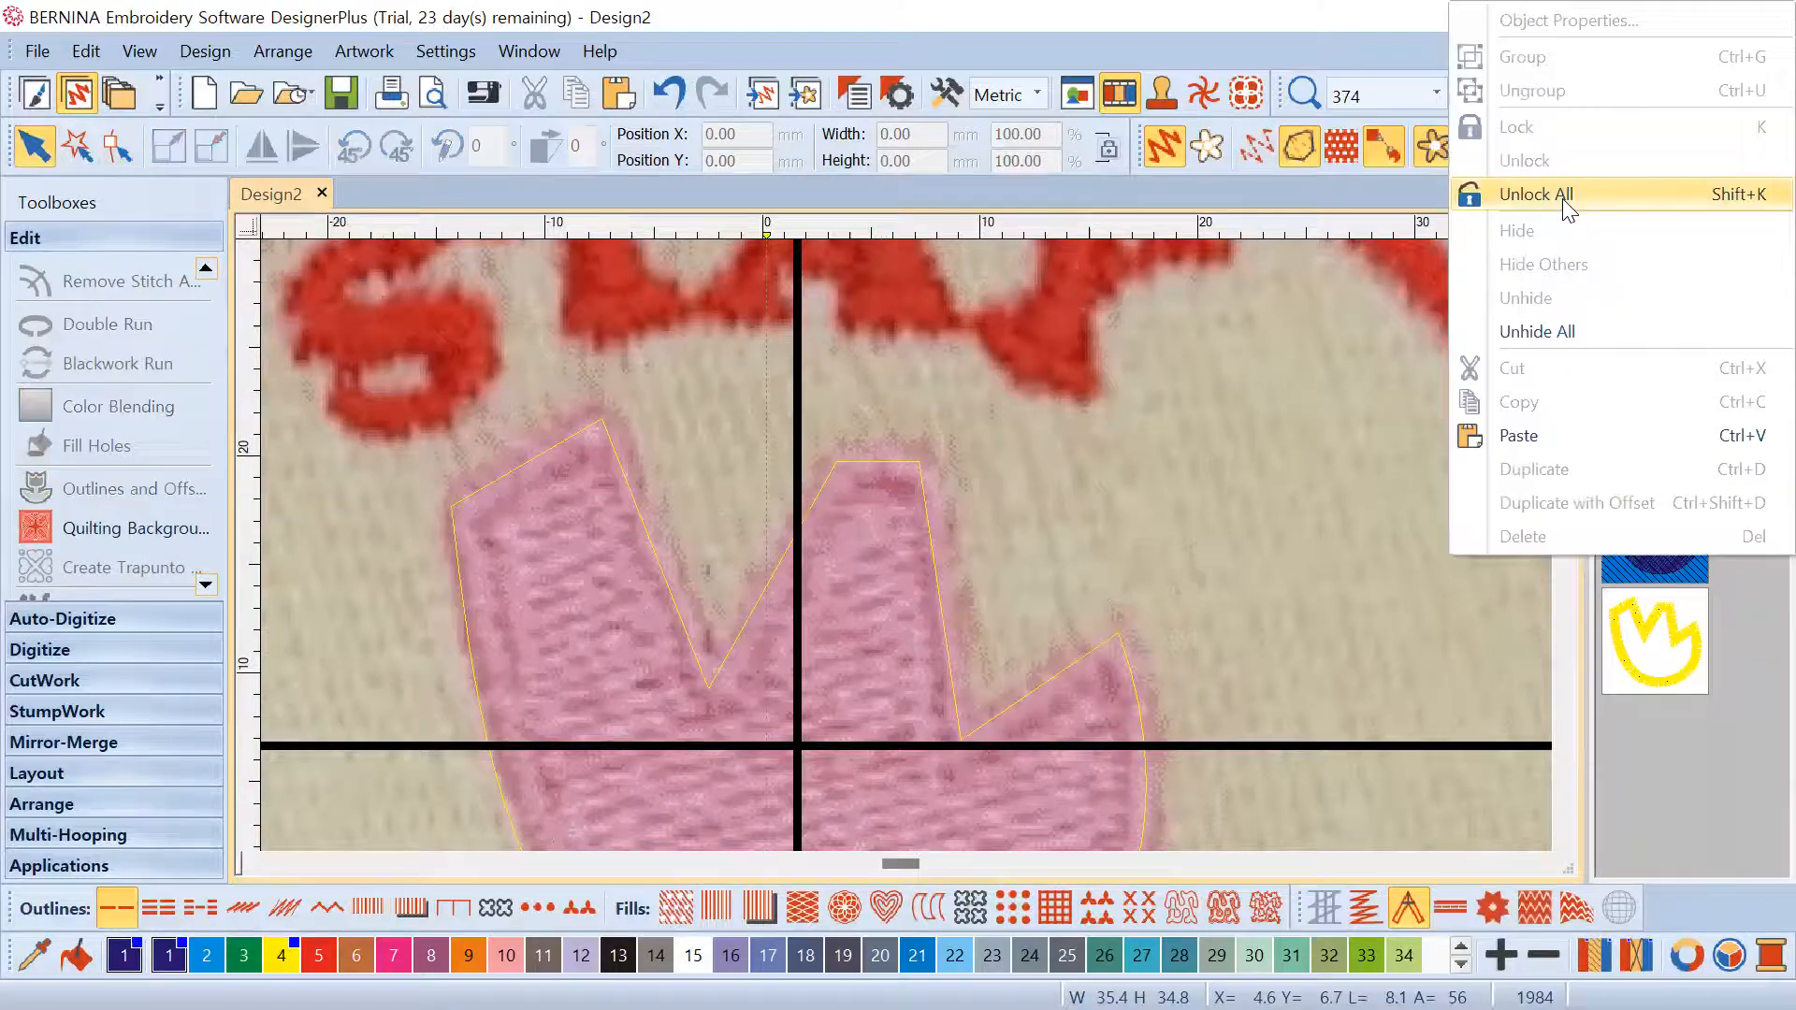
left_click(1548, 333)
Alternate between selecting the purple fill and yellow outline to compare their sizes
left_click(1647, 536)
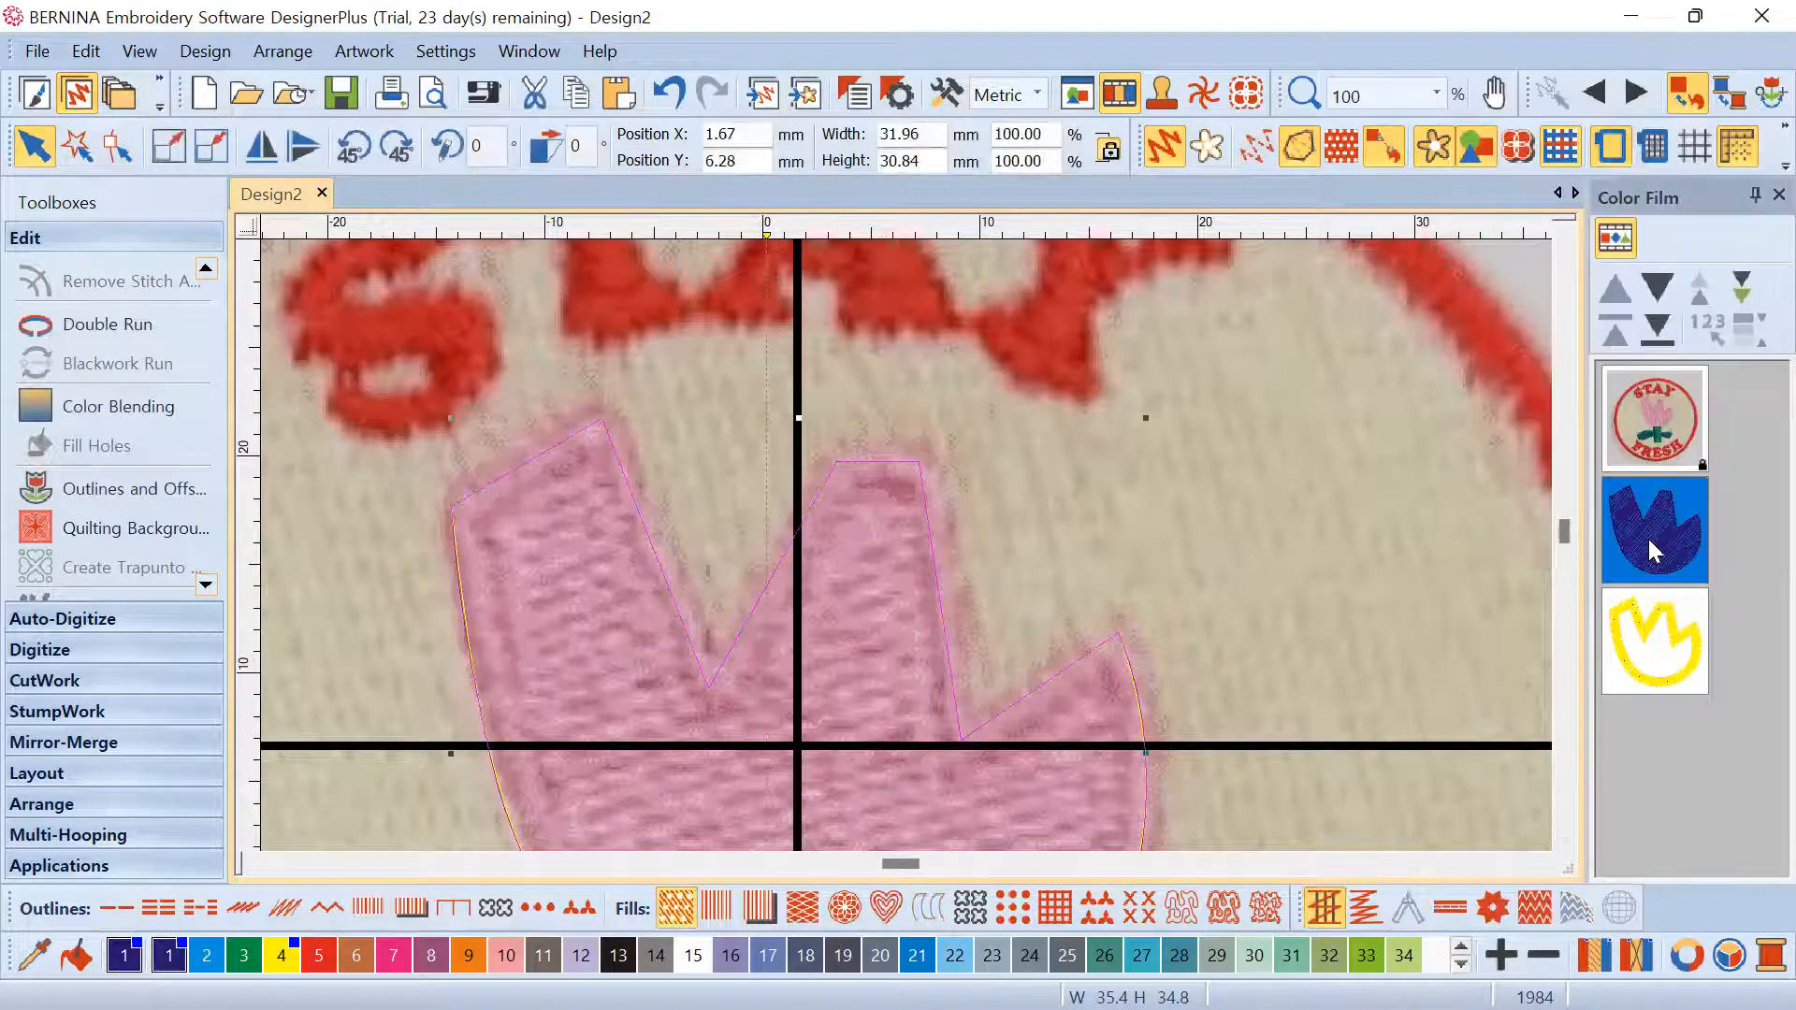
scroll(905, 544, "down", 2)
scroll(906, 544, "down", 2)
scroll(917, 547, "up", 8)
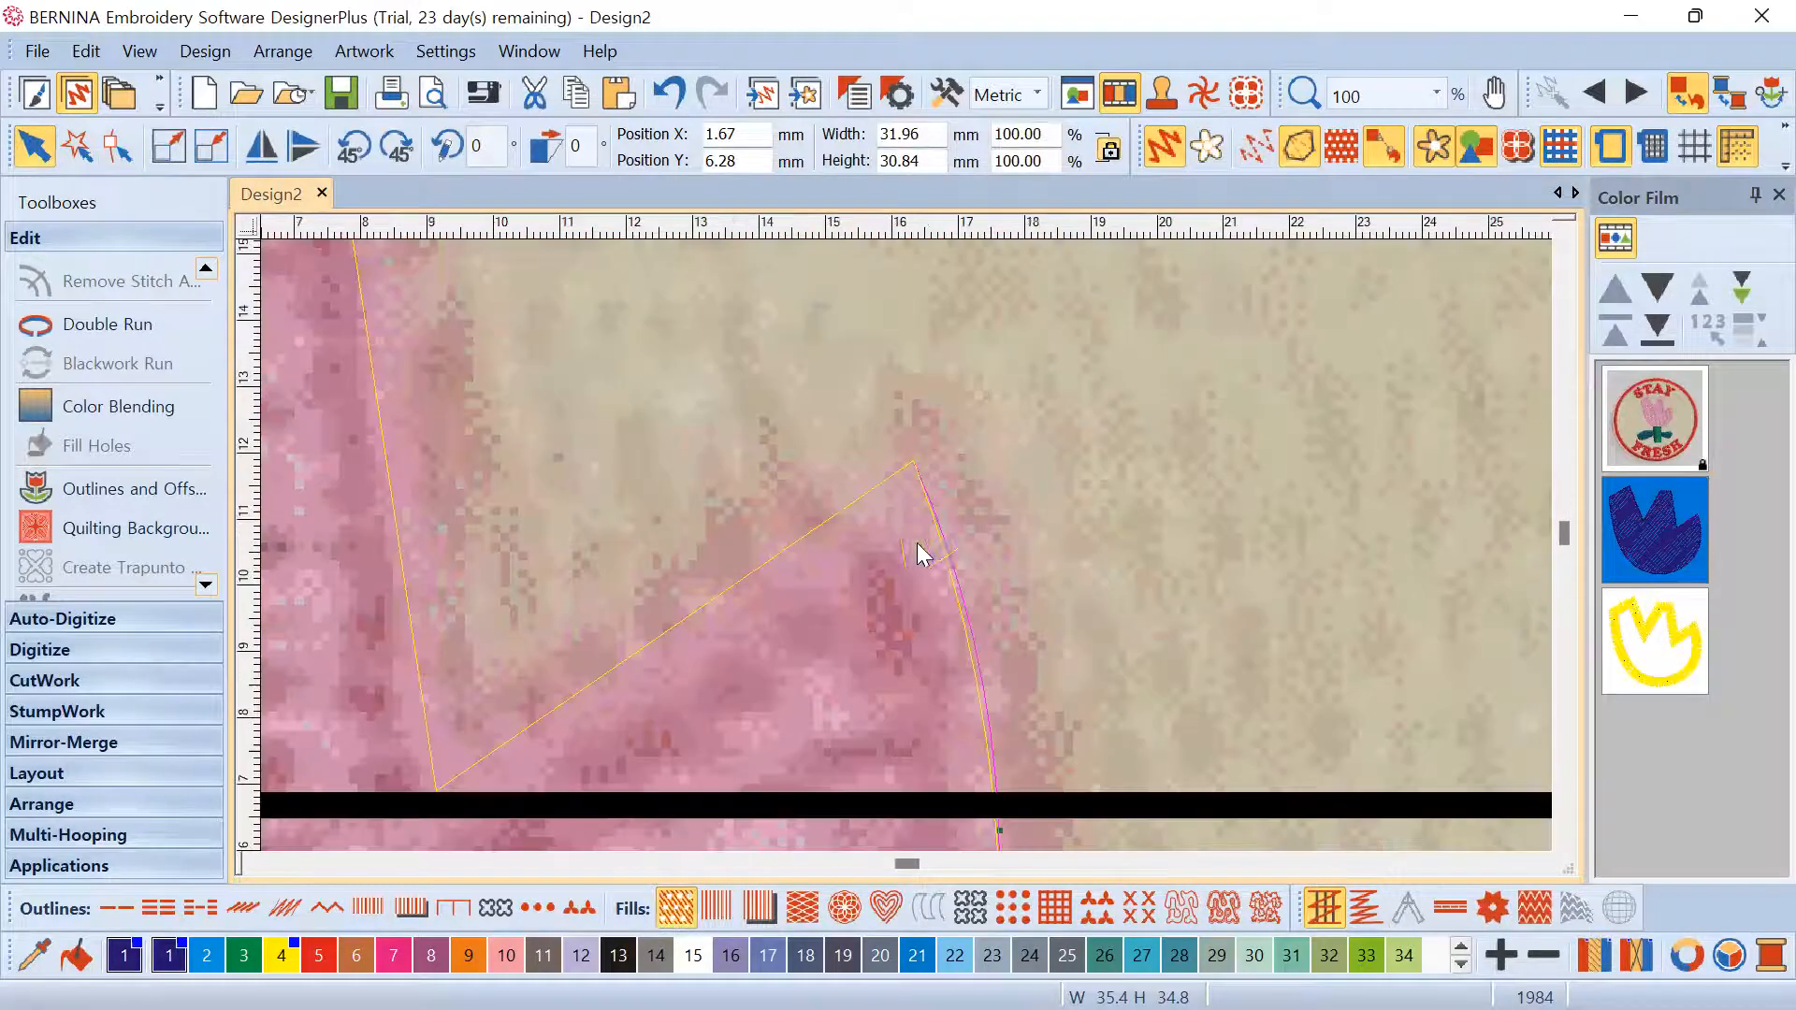
scroll(909, 554, "up", 2)
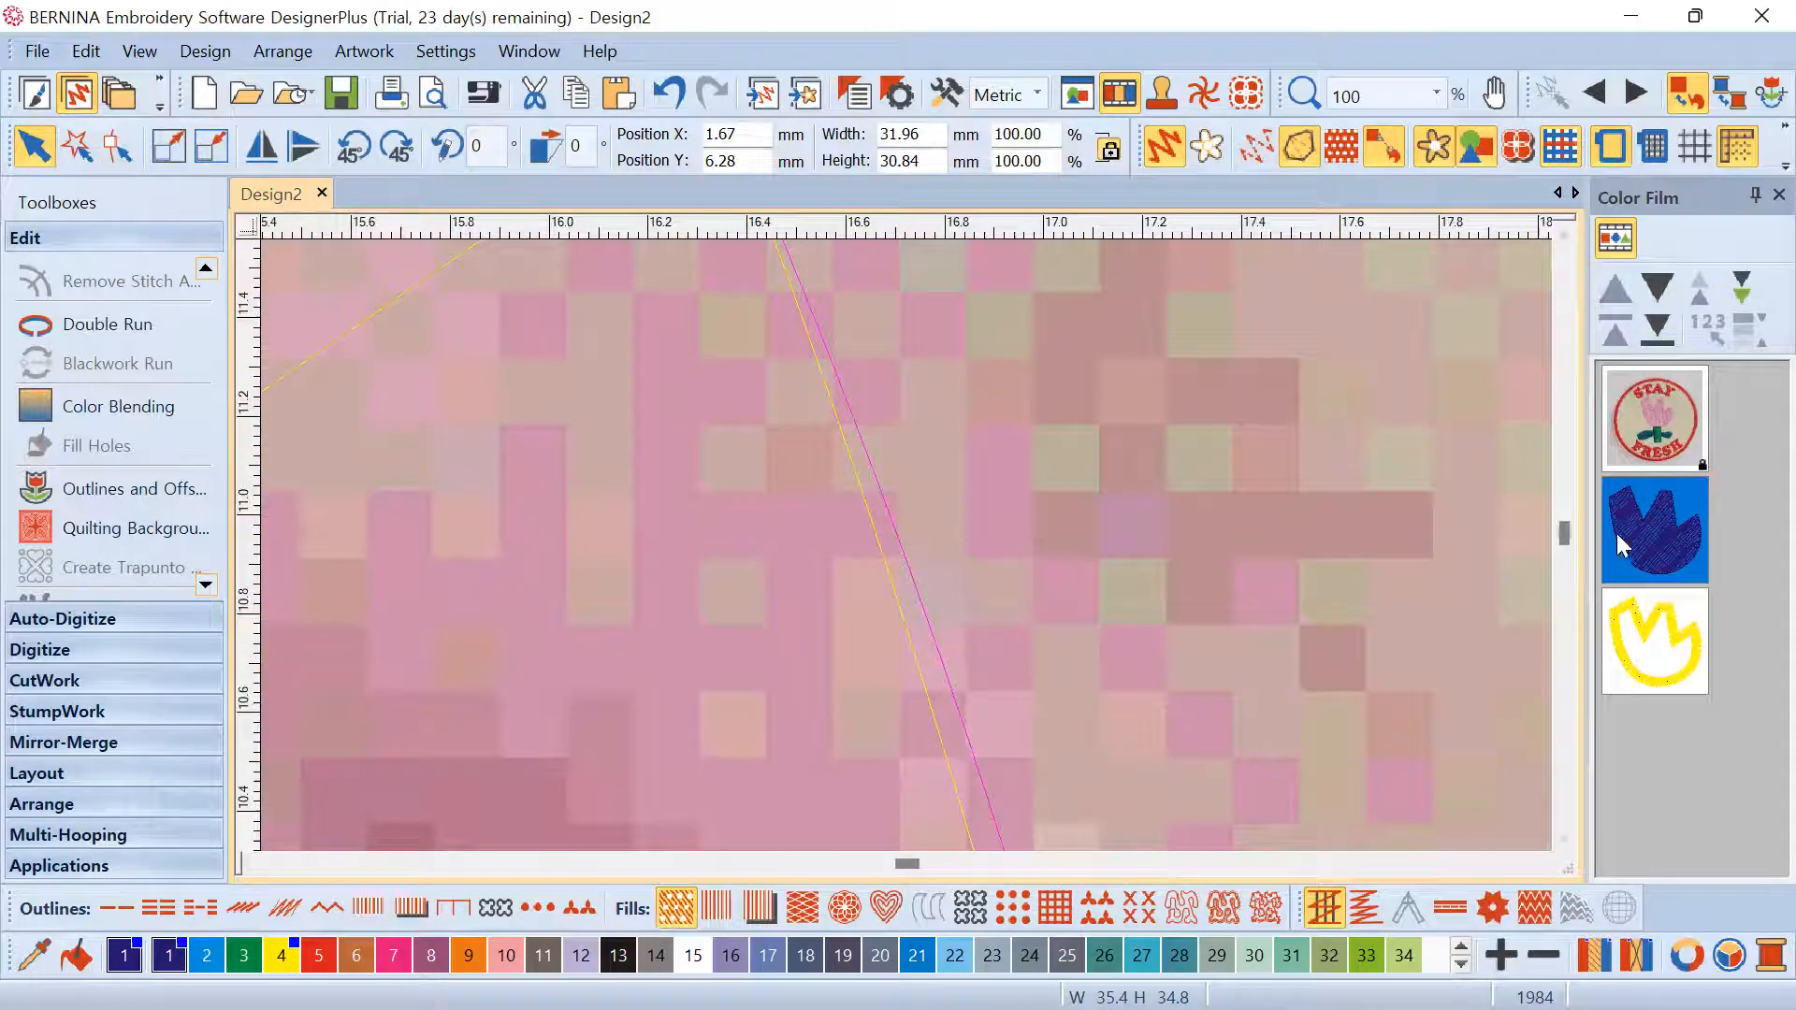
left_click(1644, 596)
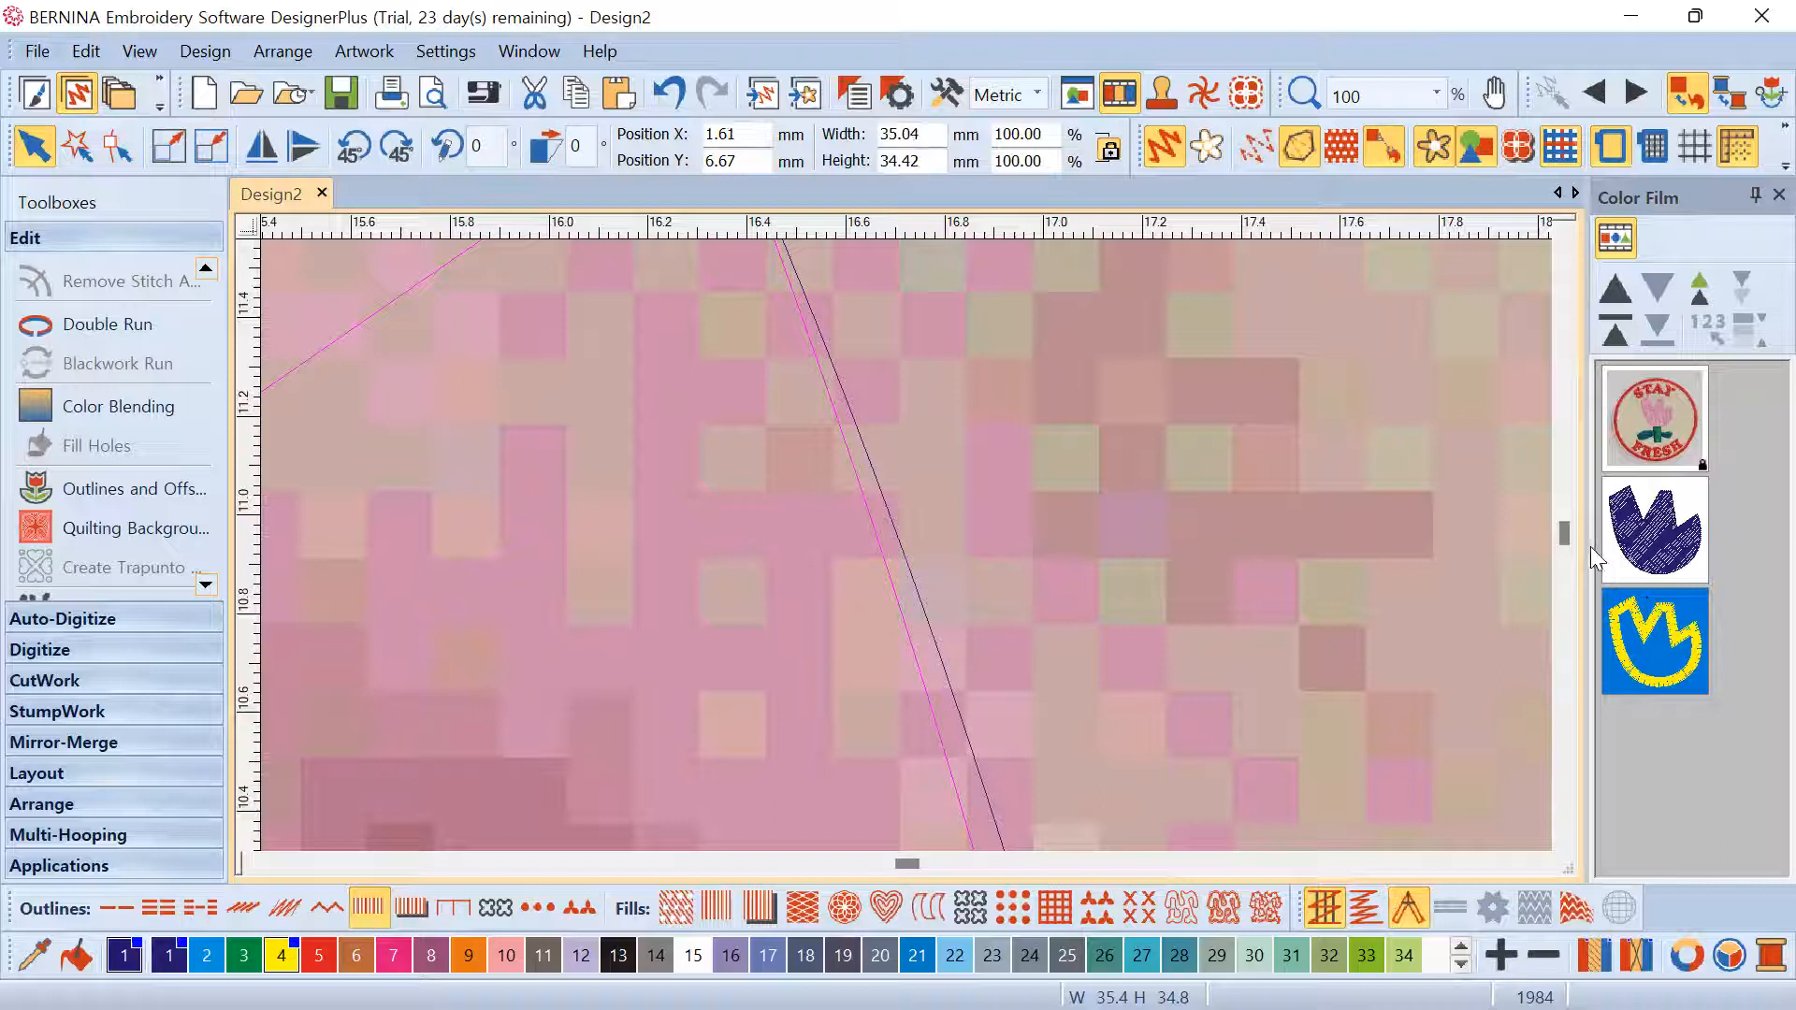
left_click(1645, 547)
scroll(883, 567, "up", 1)
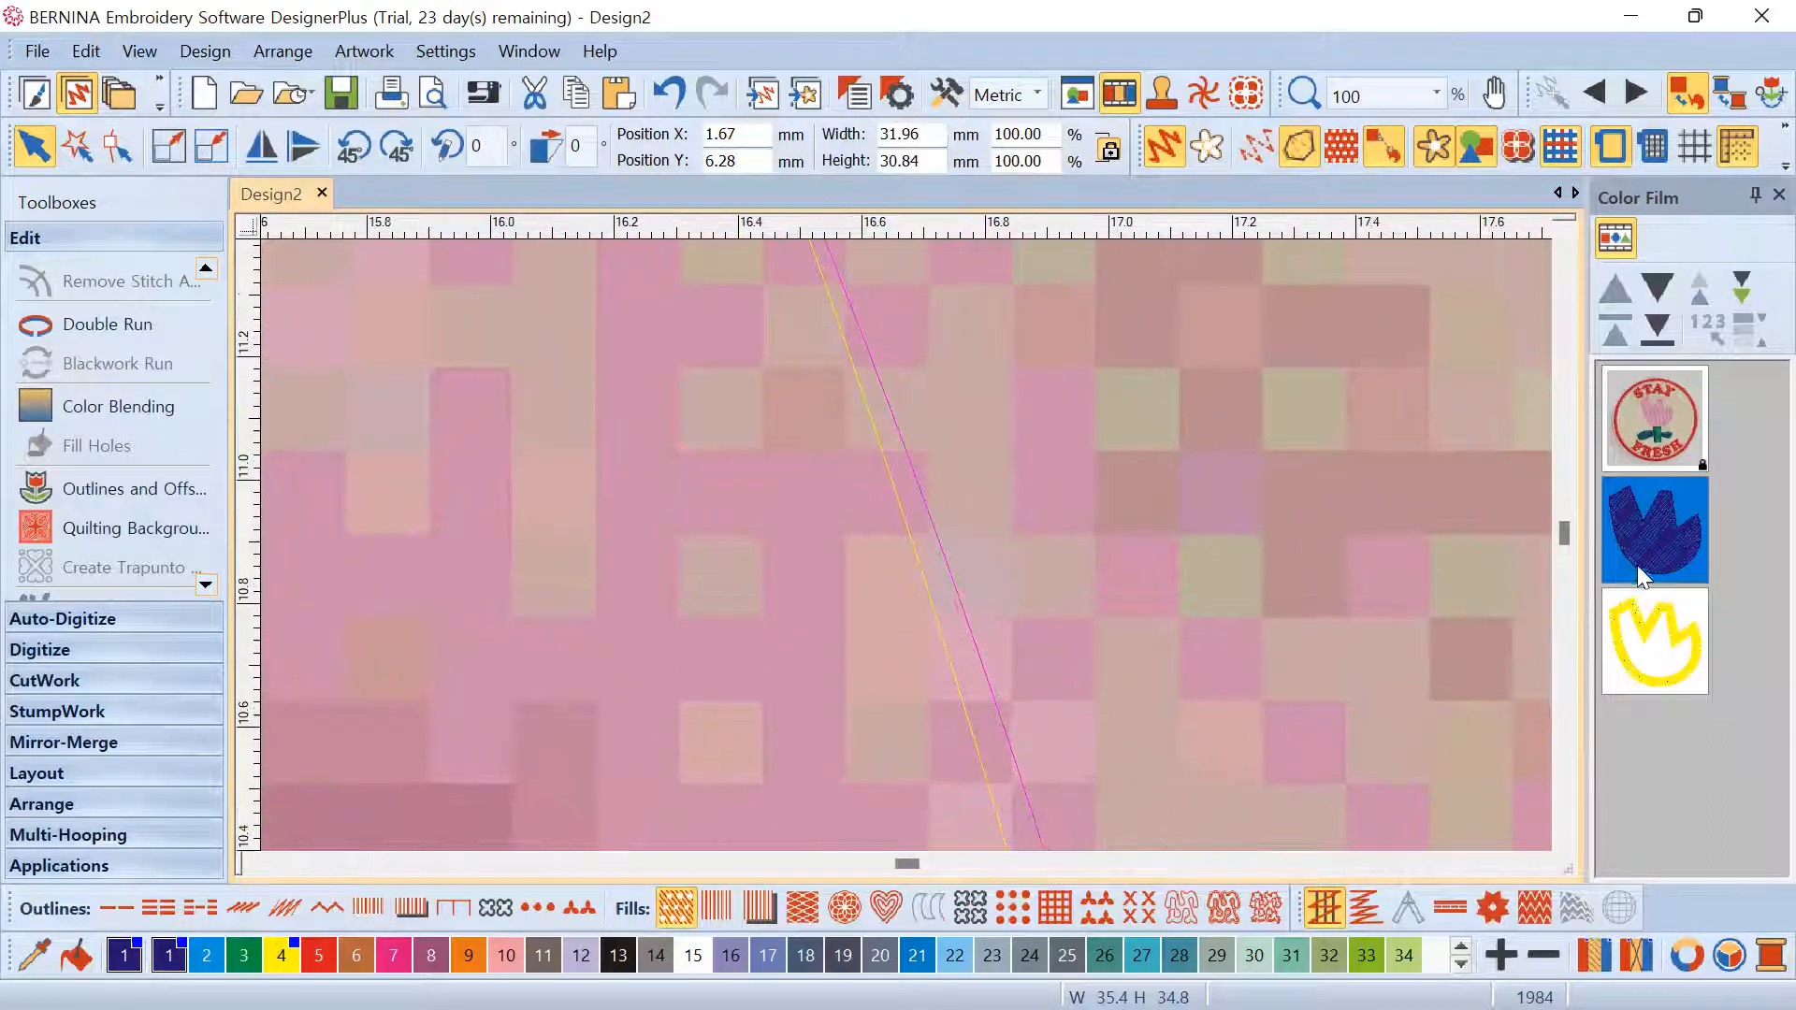
left_click(922, 572)
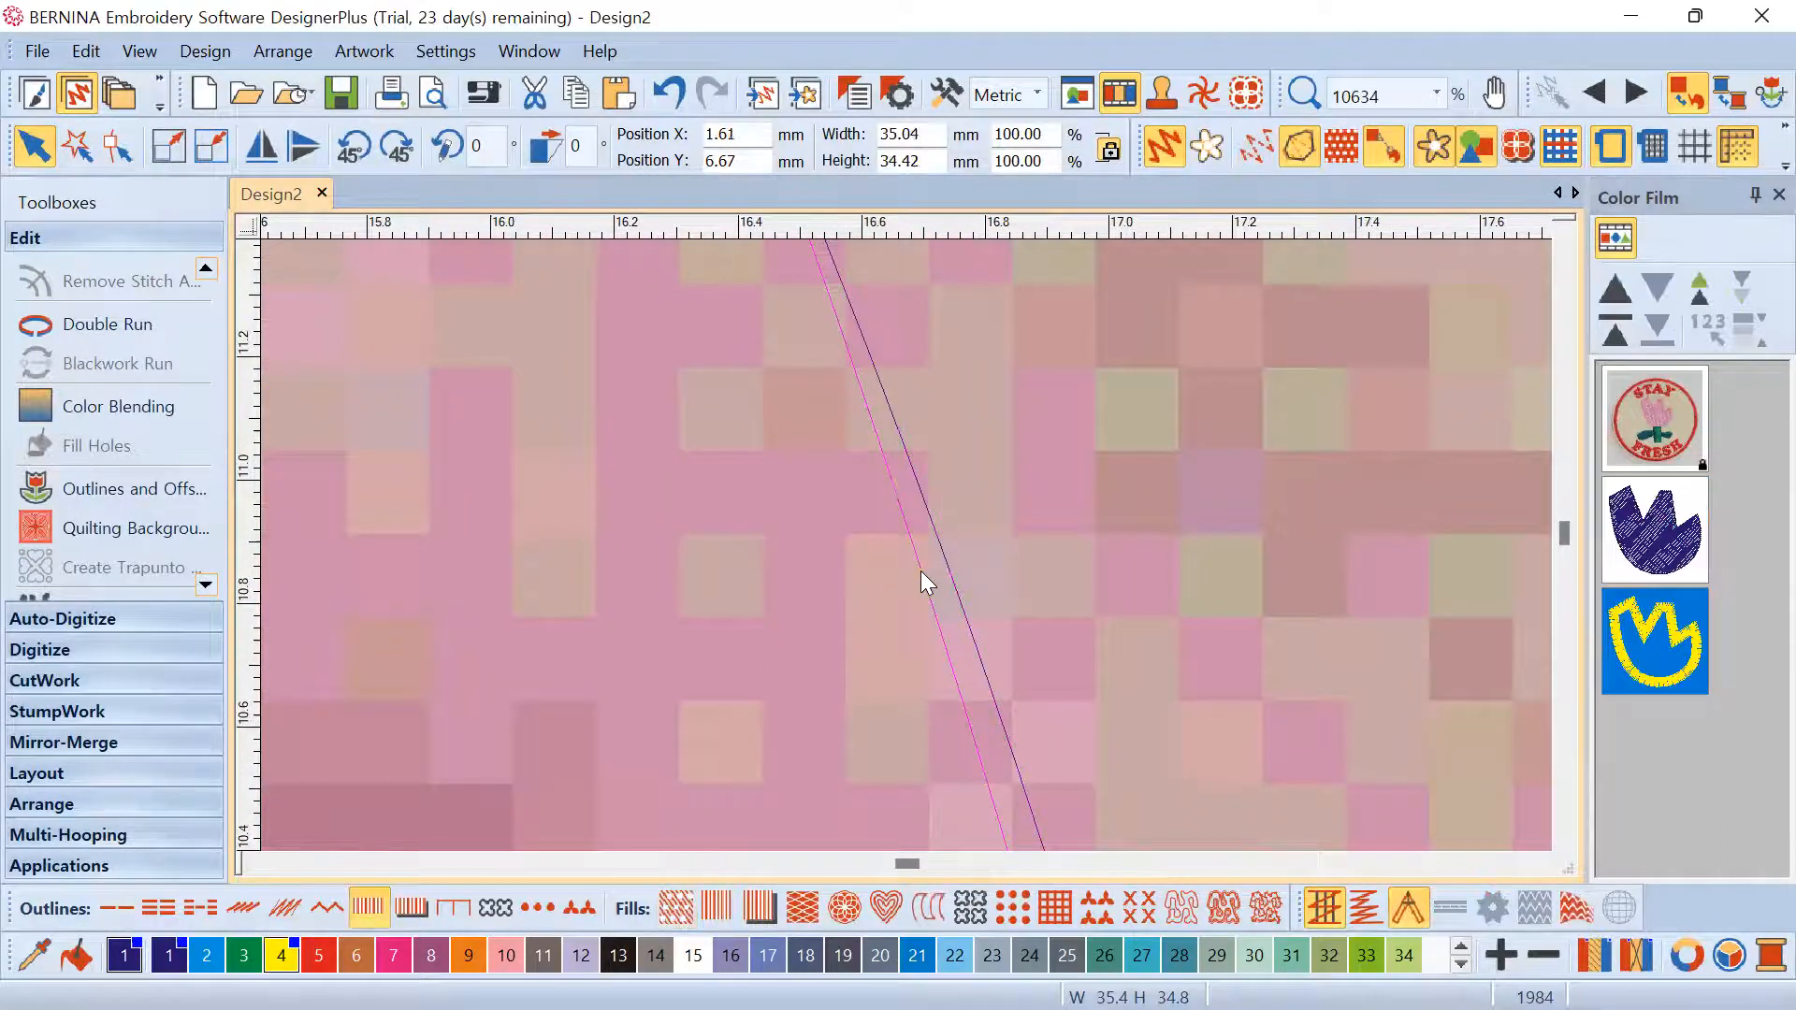
left_click(1639, 542)
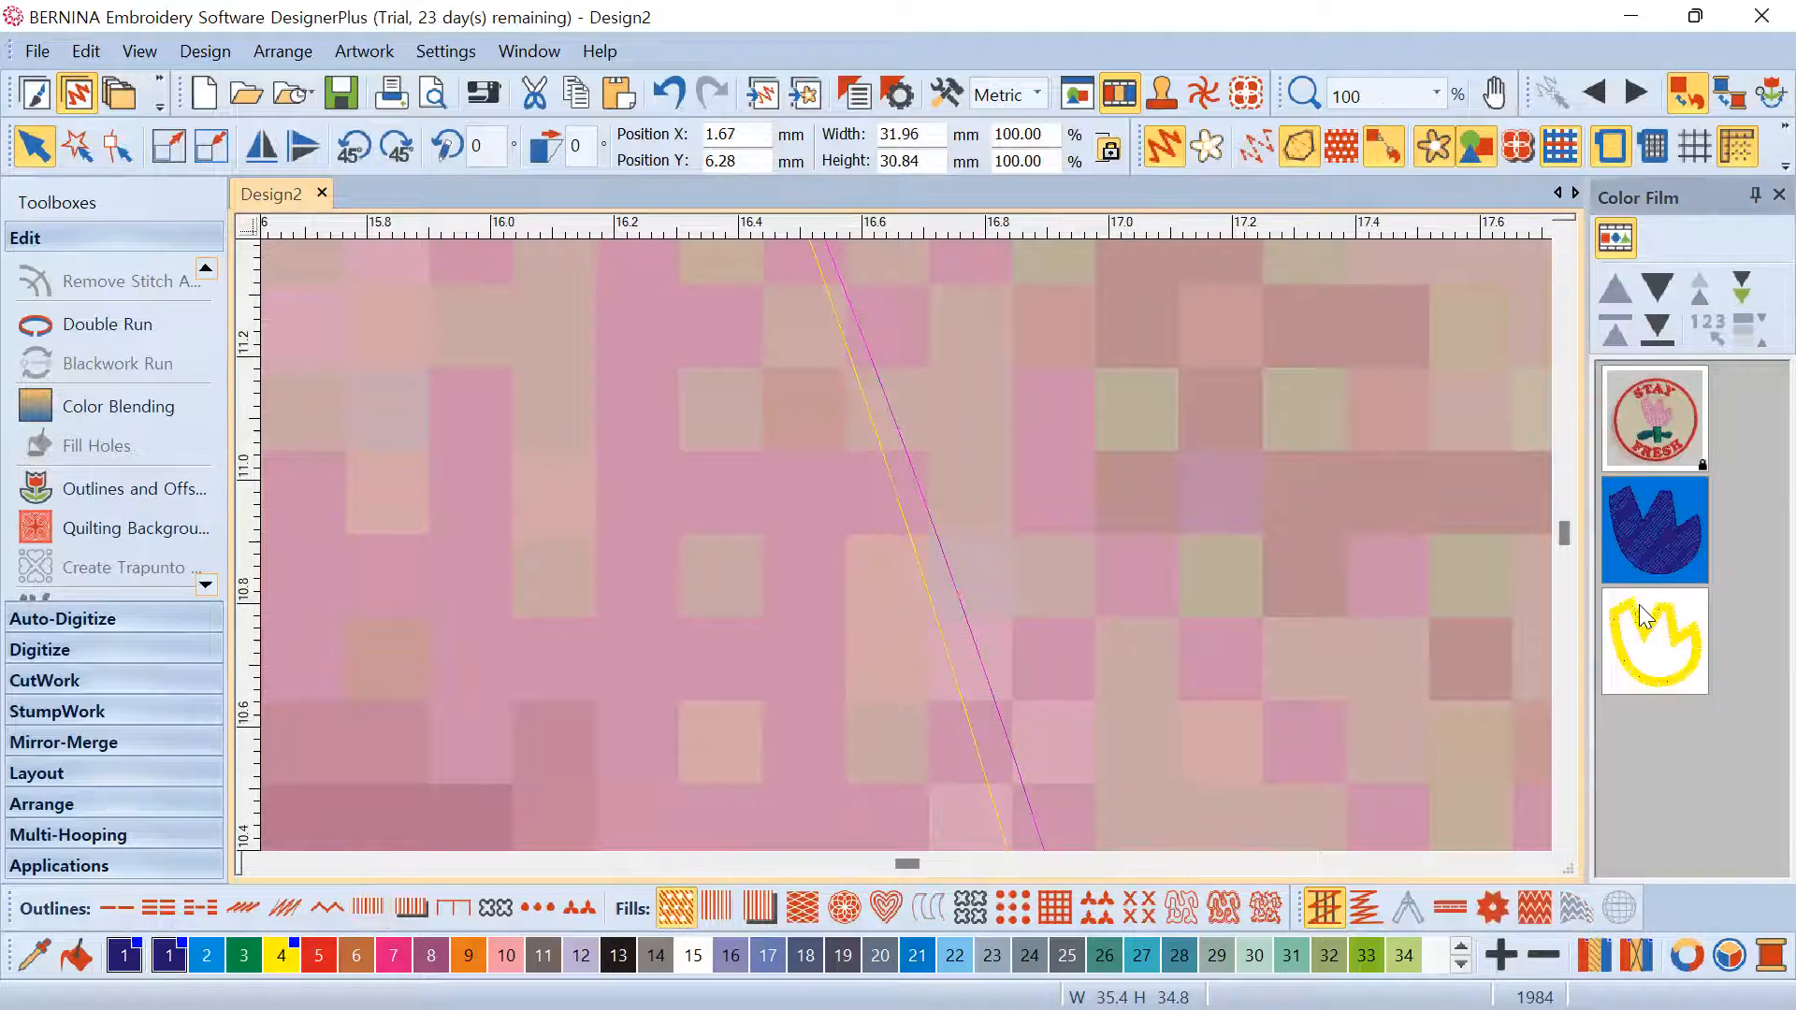
left_click(1663, 622)
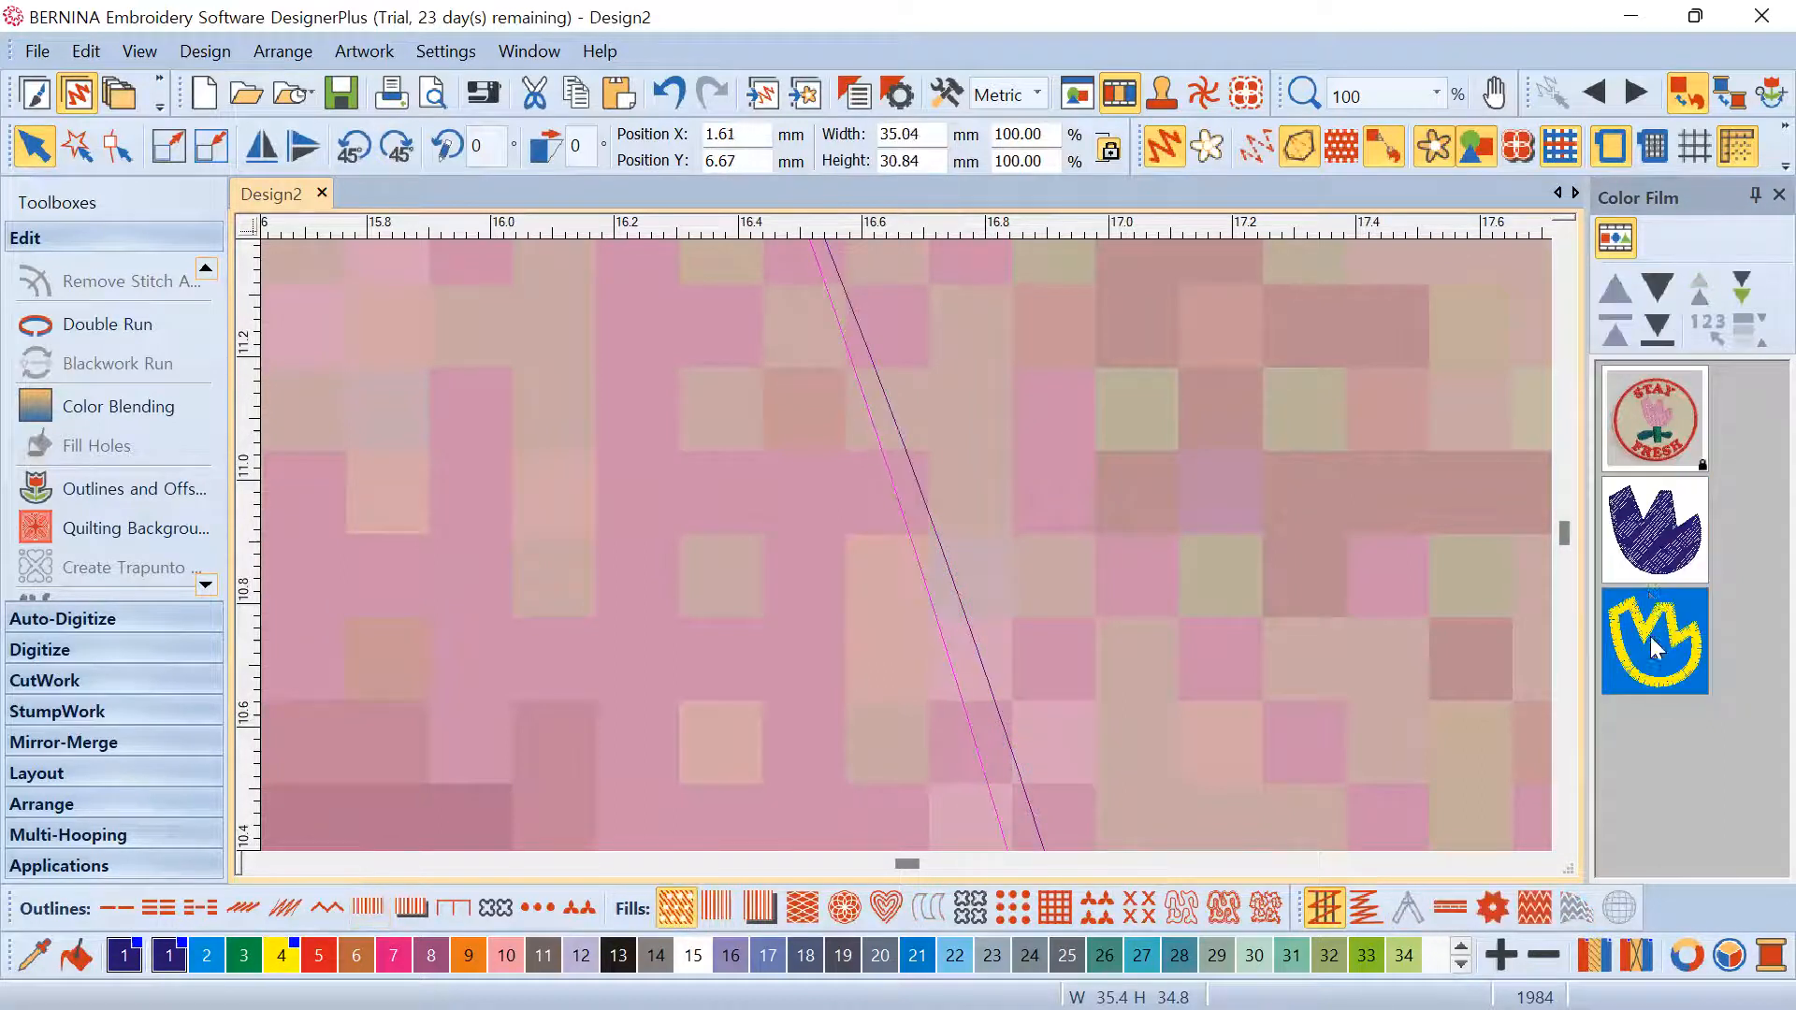
left_click(1661, 573)
scroll(903, 507, "down", 10)
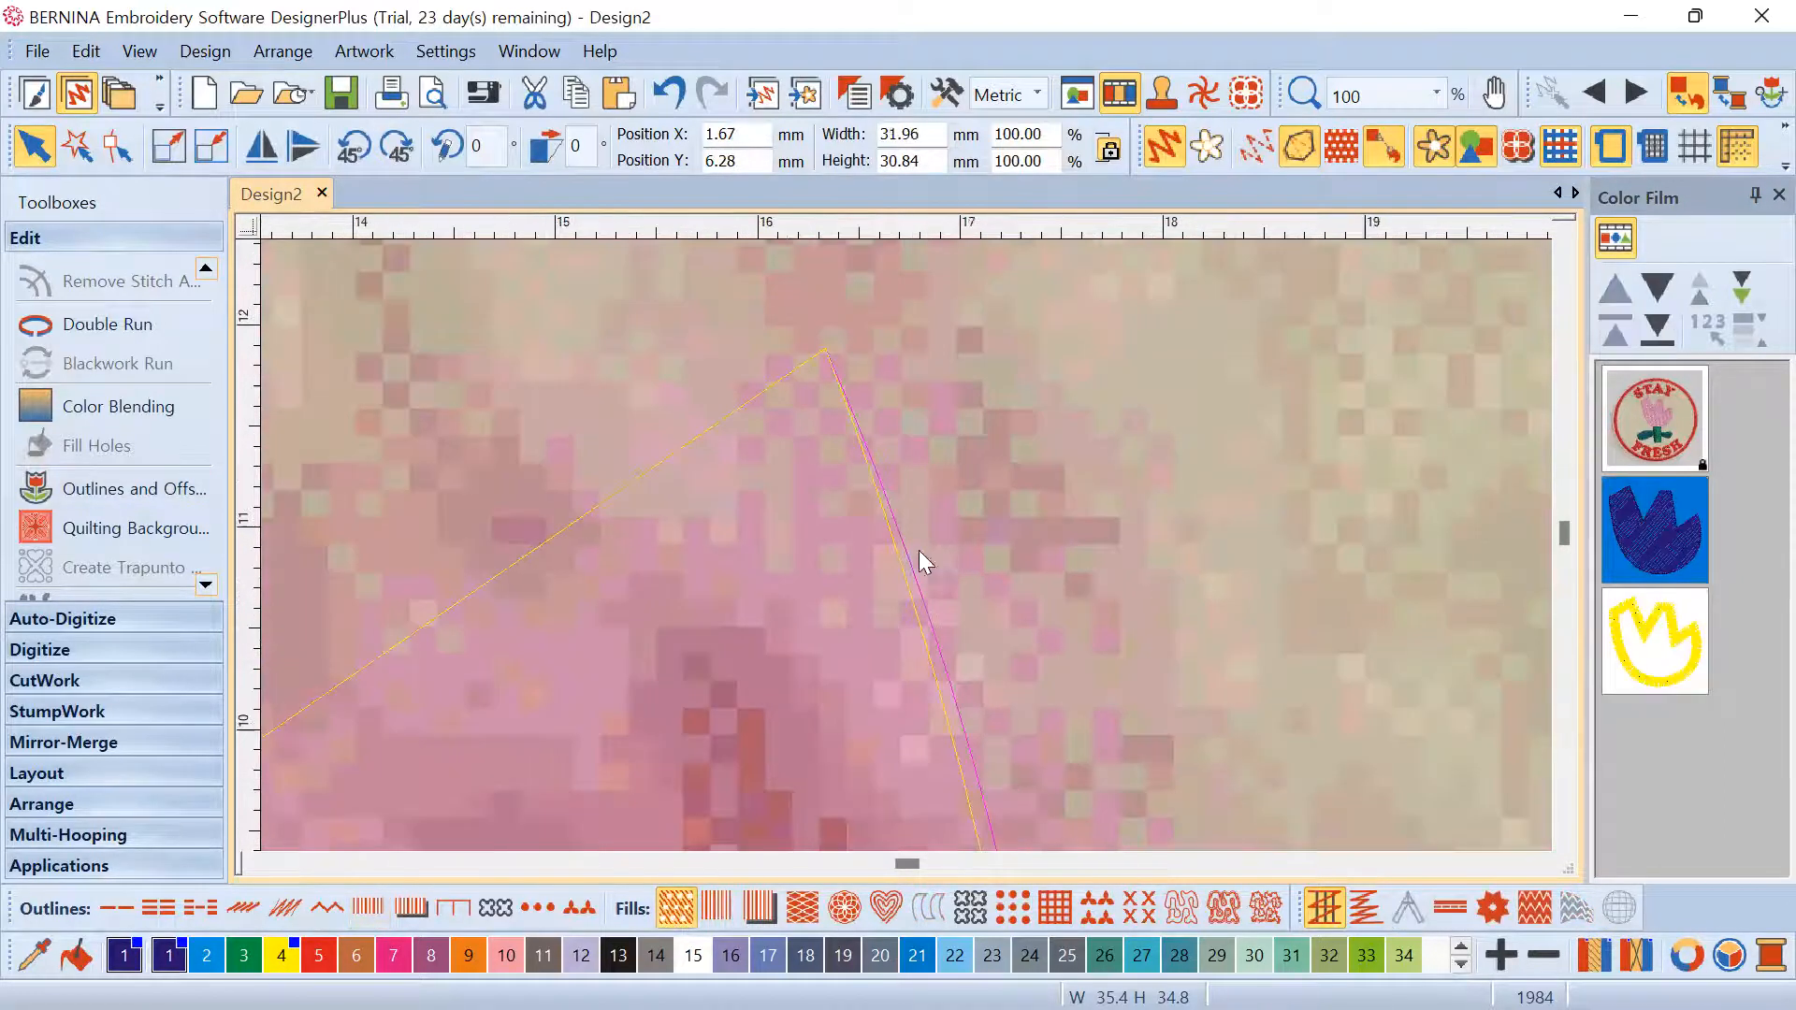
scroll(903, 551, "up", 1)
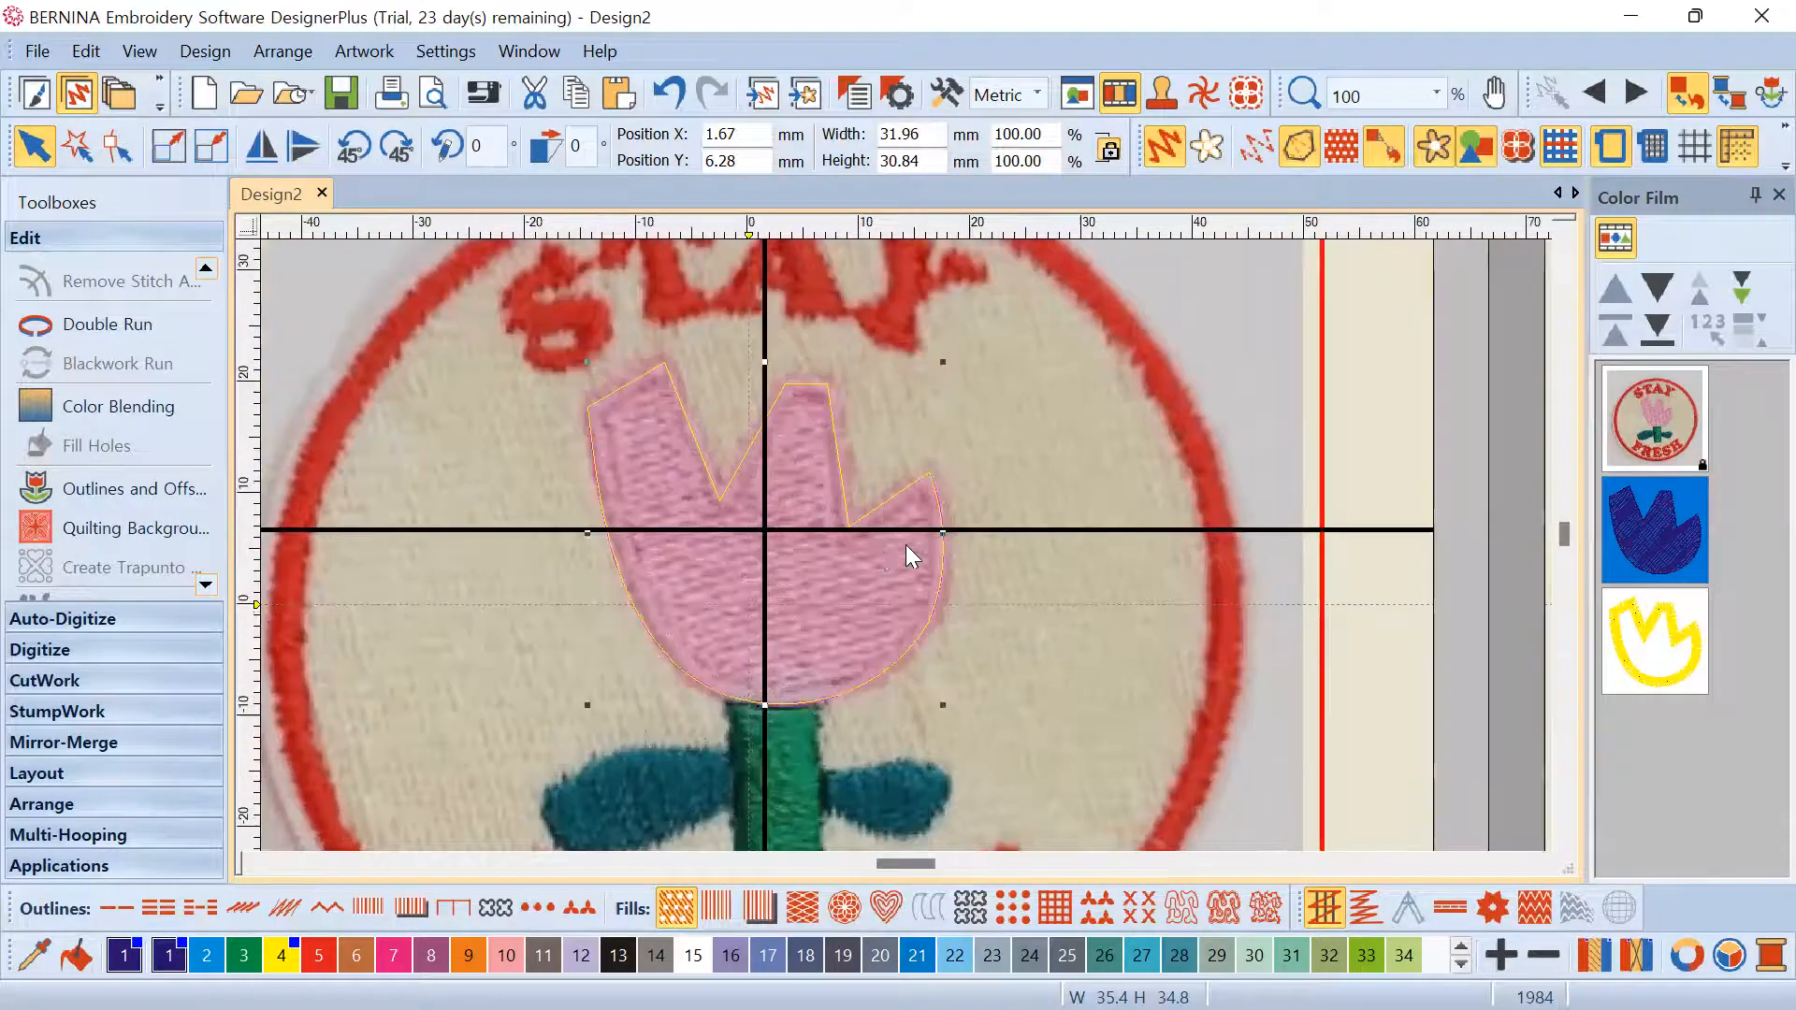
scroll(865, 552, "up", 4)
scroll(965, 535, "down", 4)
scroll(921, 550, "up", 8)
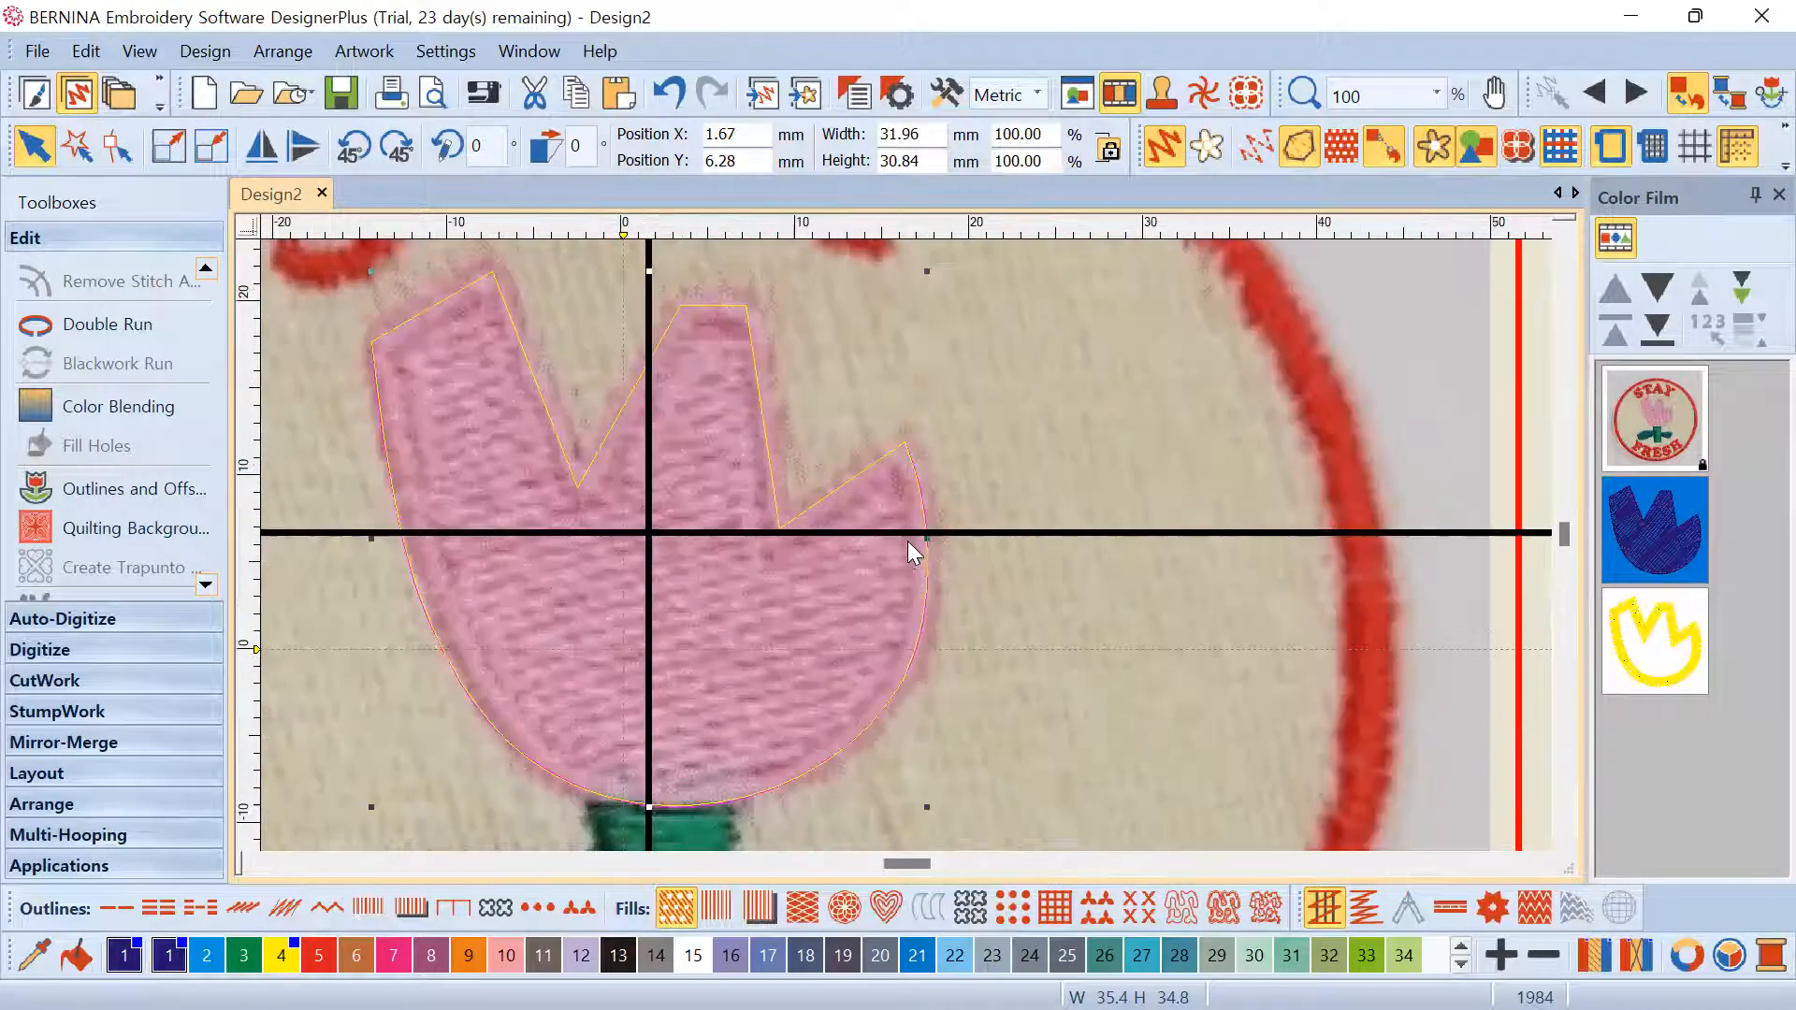
scroll(909, 562, "down", 6)
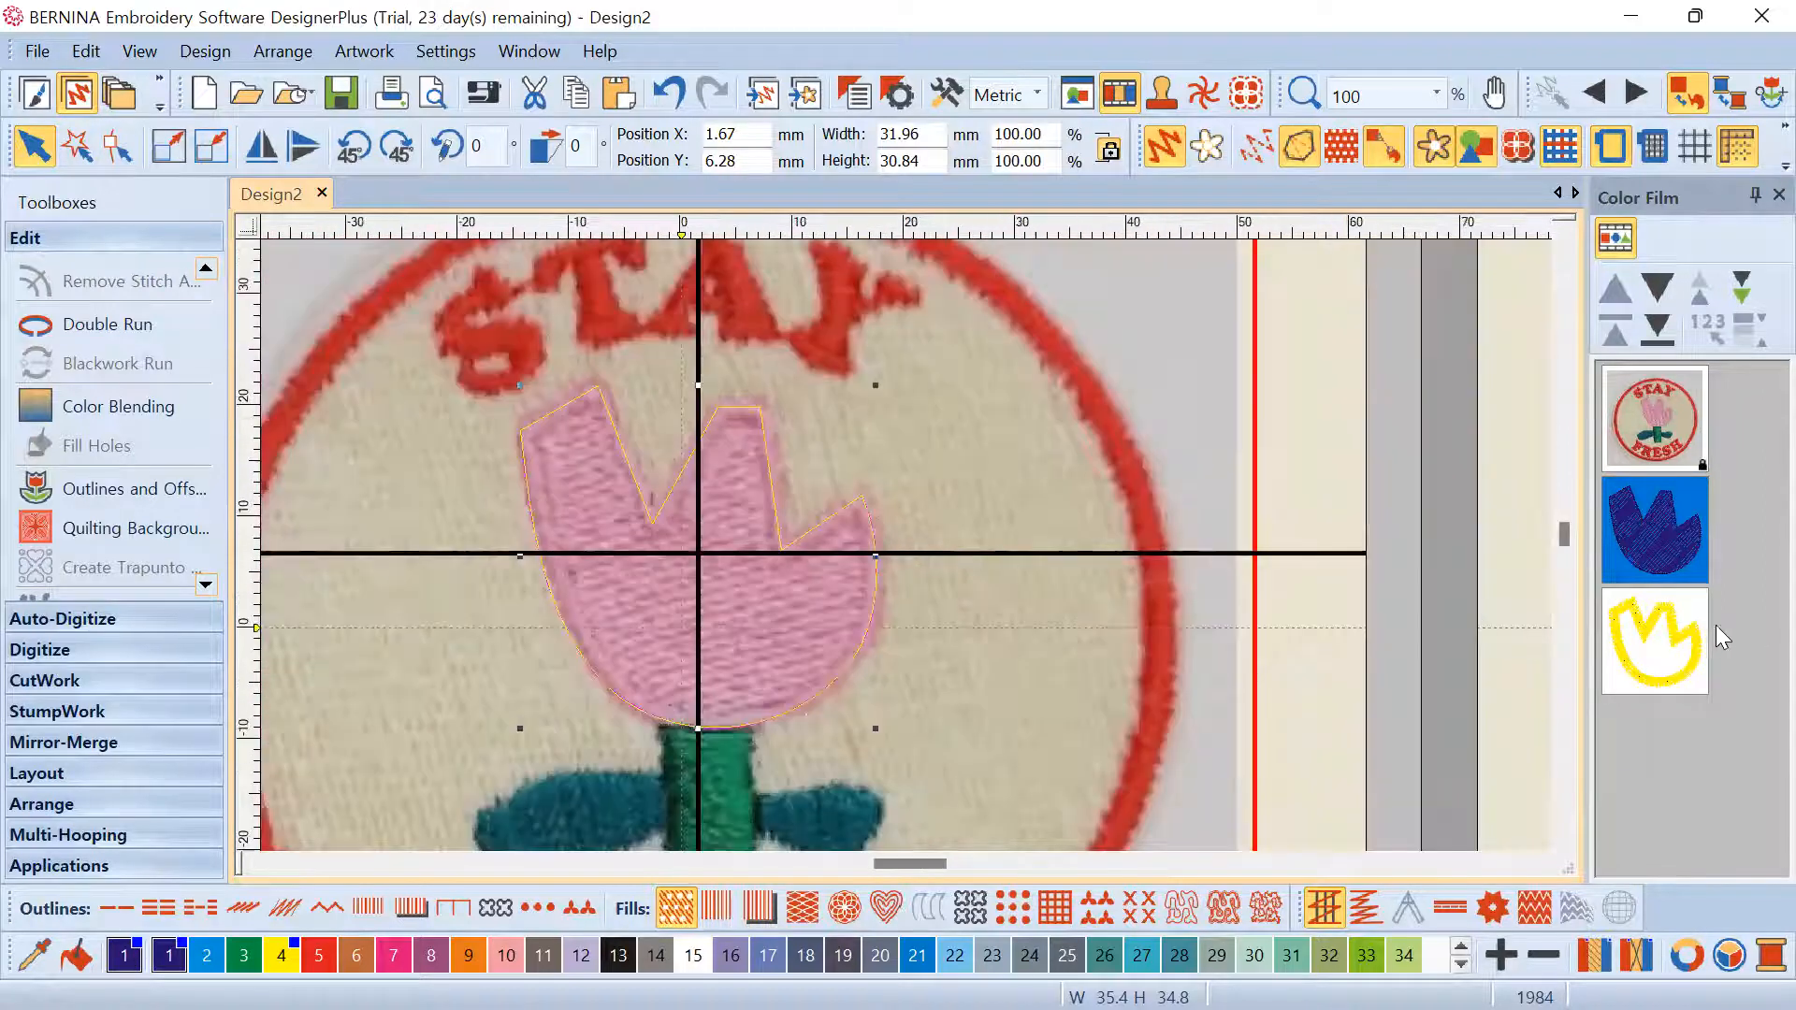
Delete the yellow tulip outline object
left_click(1679, 645)
right_click(1589, 589)
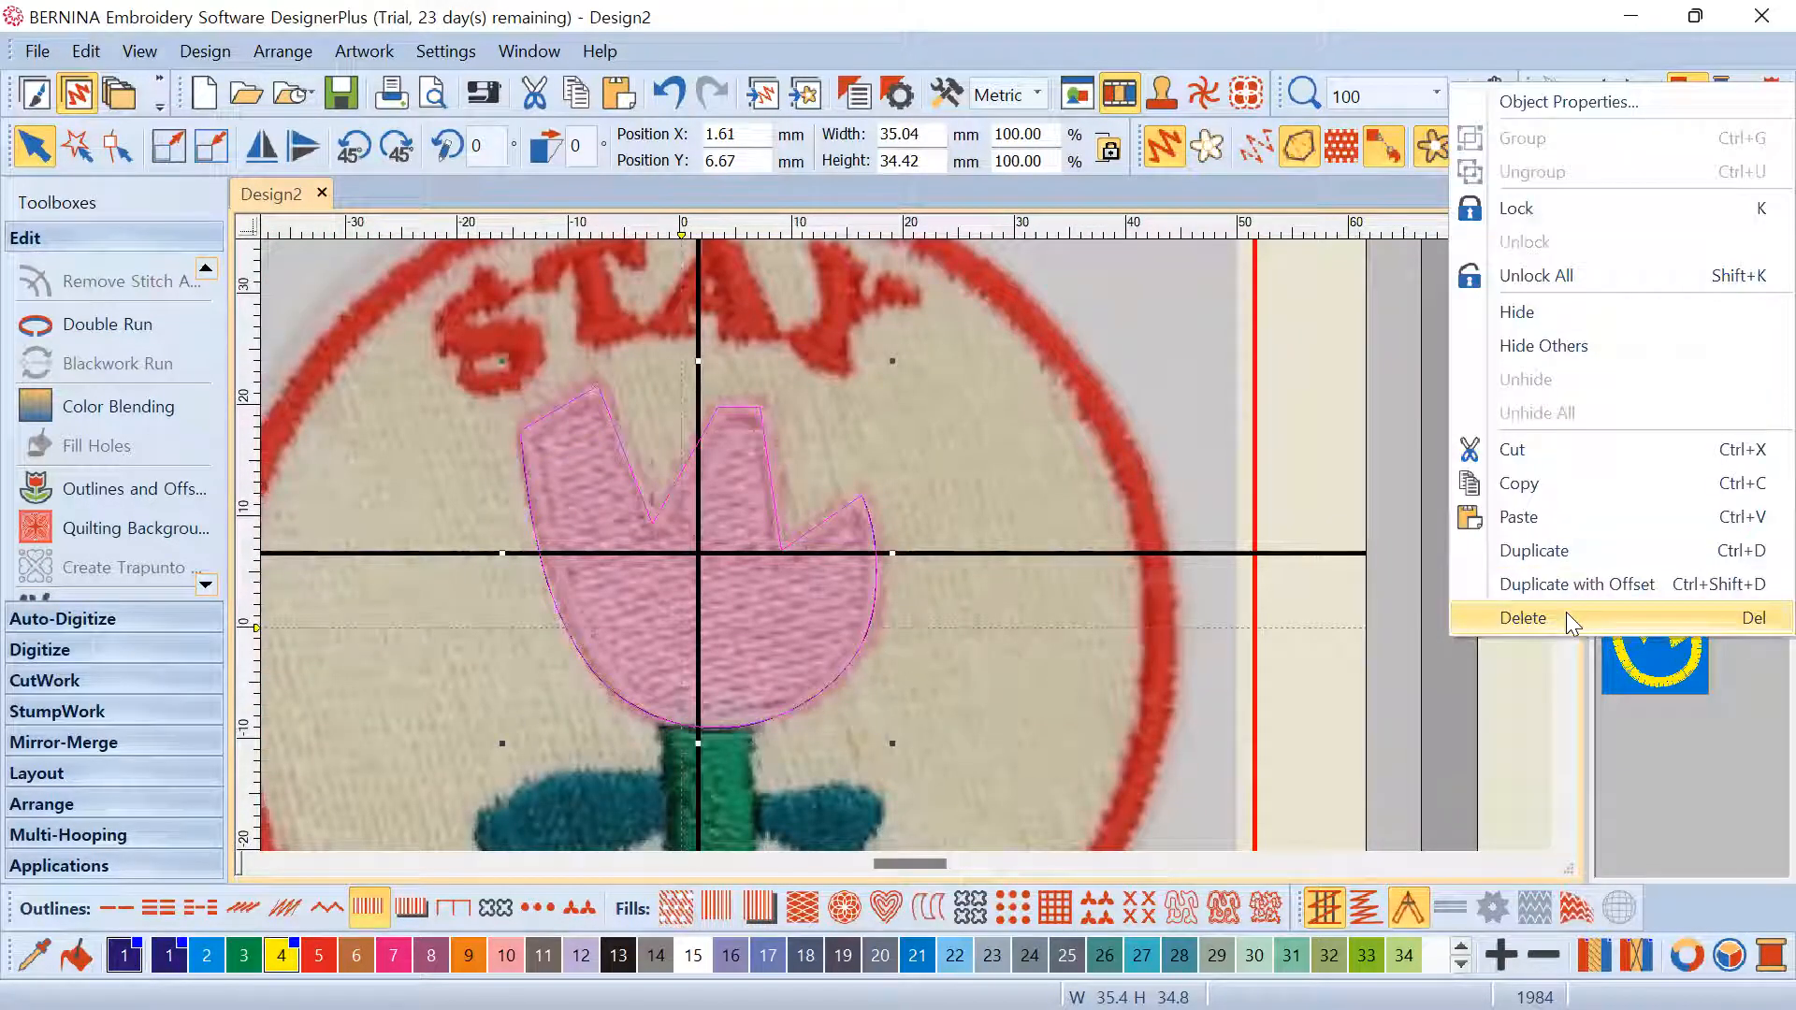
left_click(1566, 617)
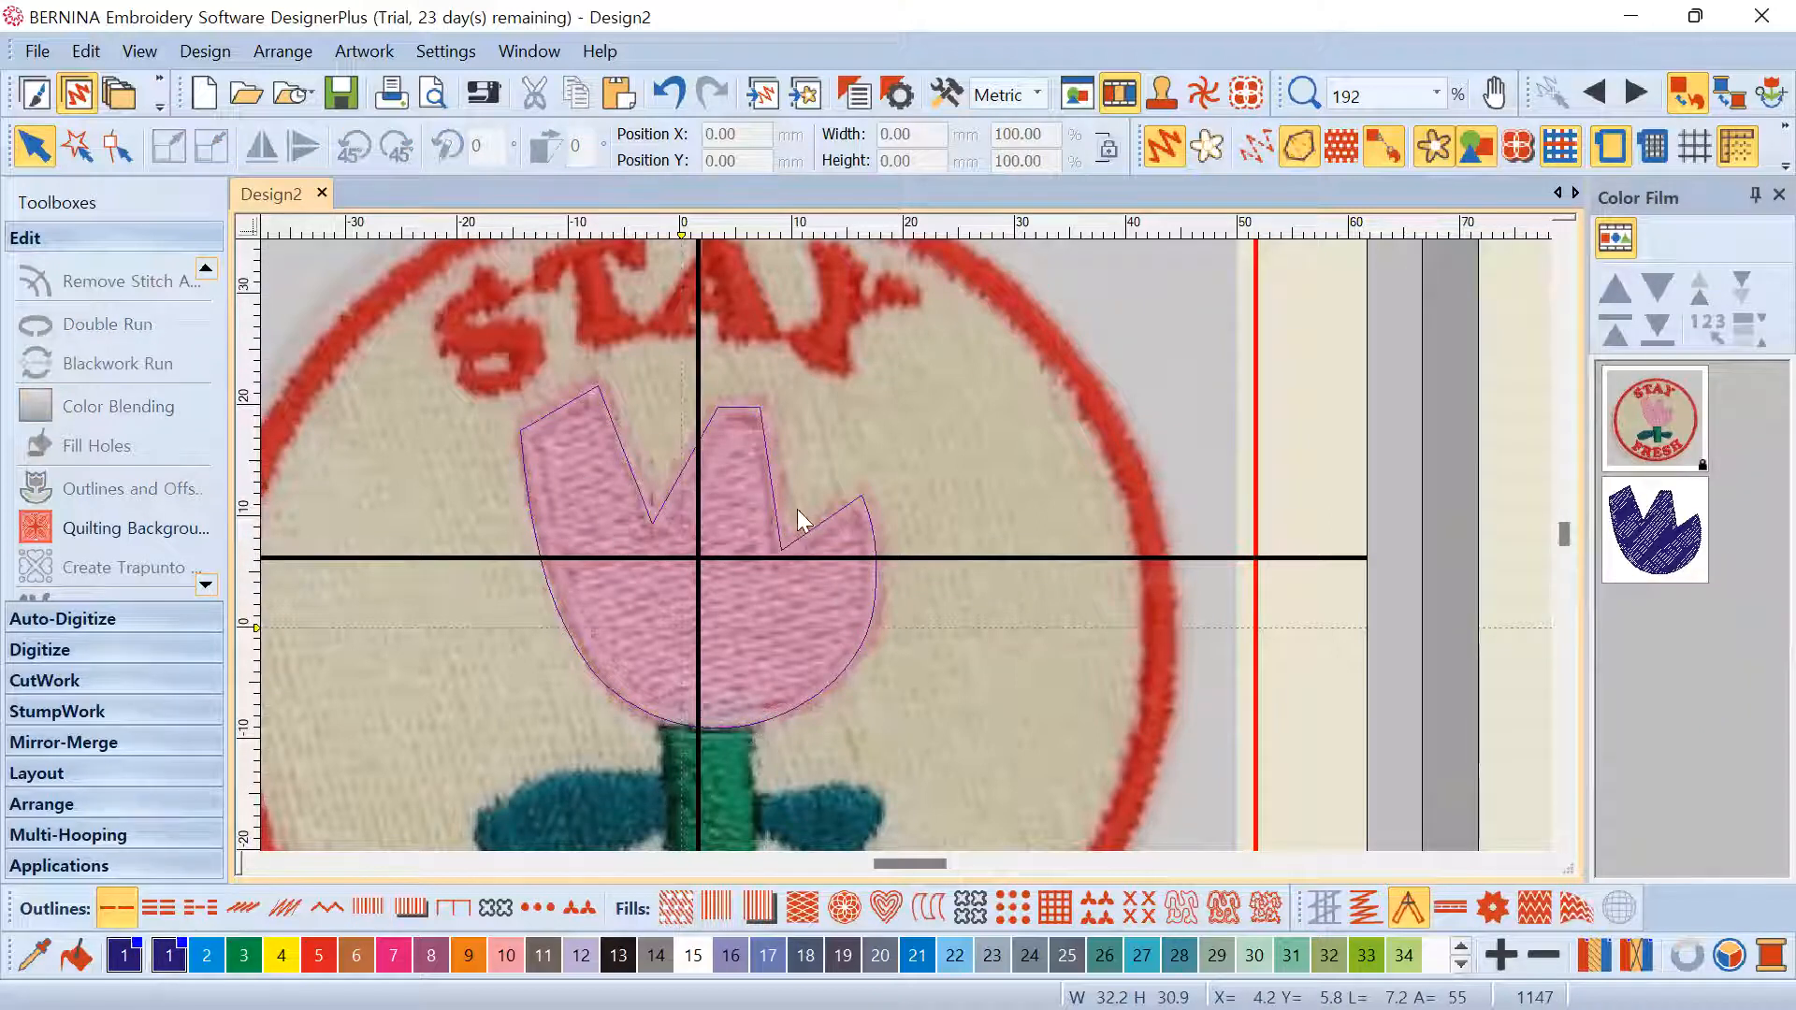
scroll(844, 559, "down", 2)
scroll(1608, 523, "up", 2)
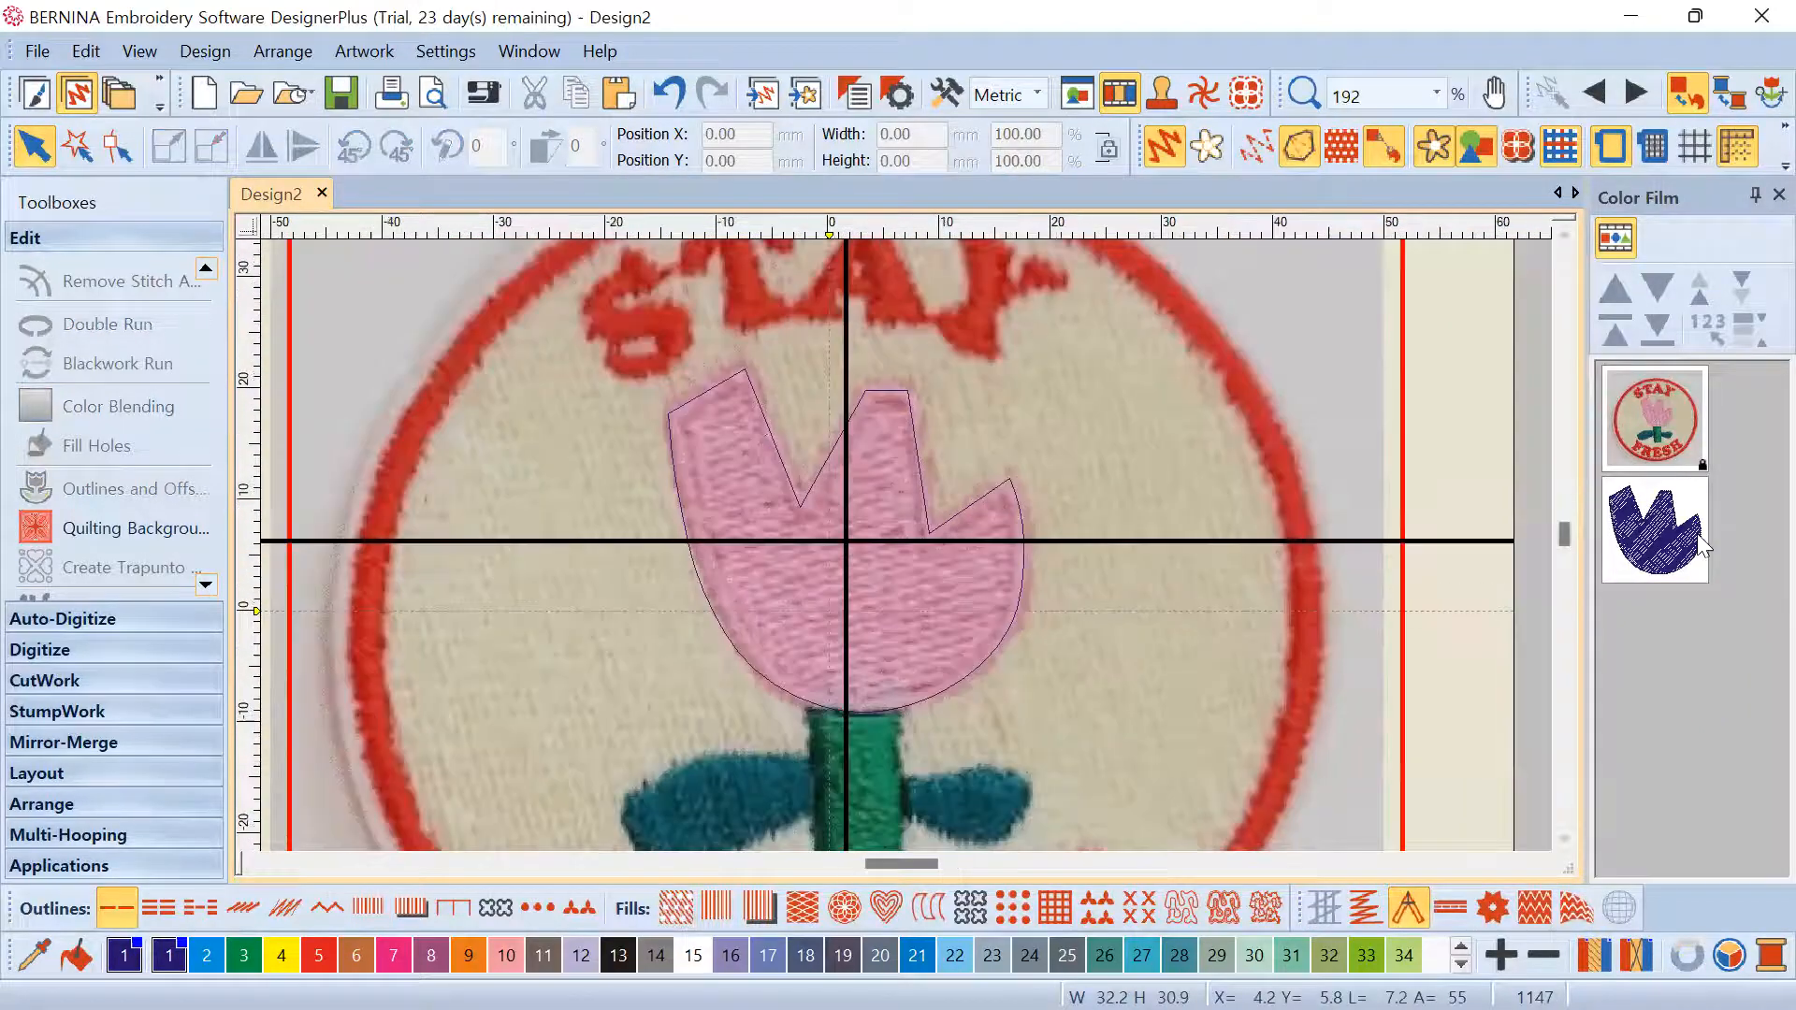
Duplicate the purple tulip fill
right_click(1643, 531)
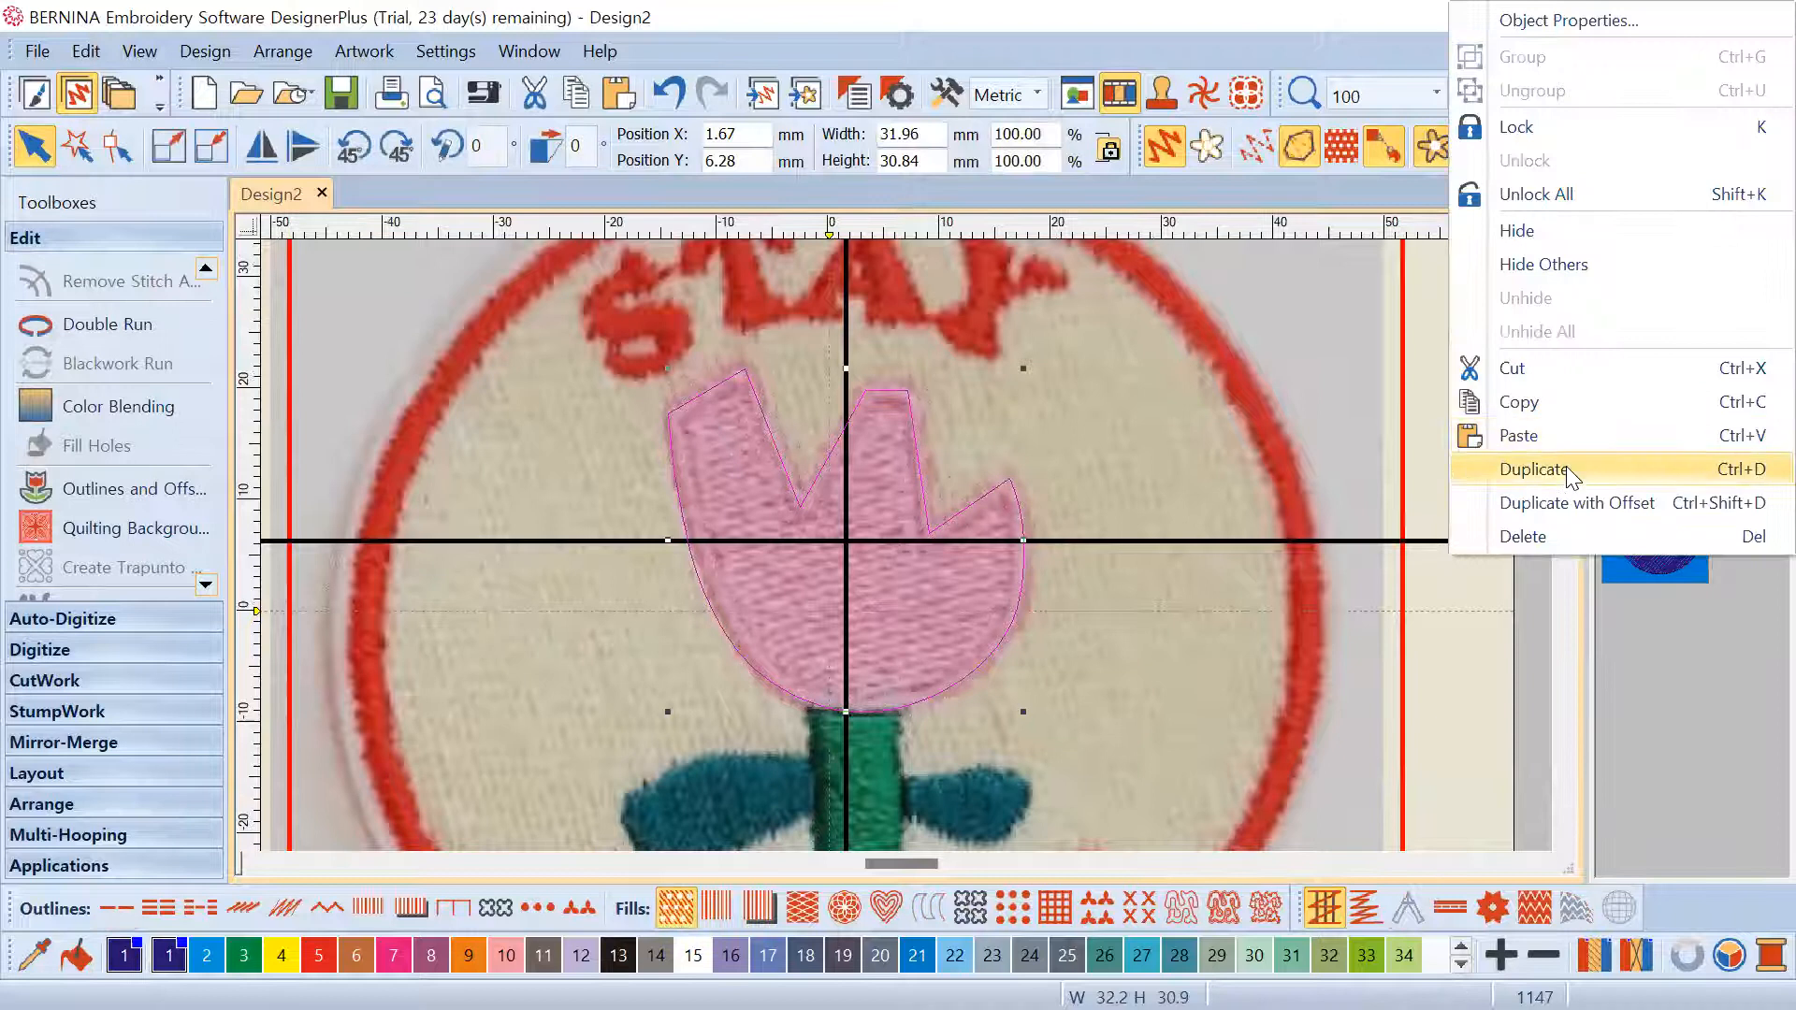
left_click(1561, 469)
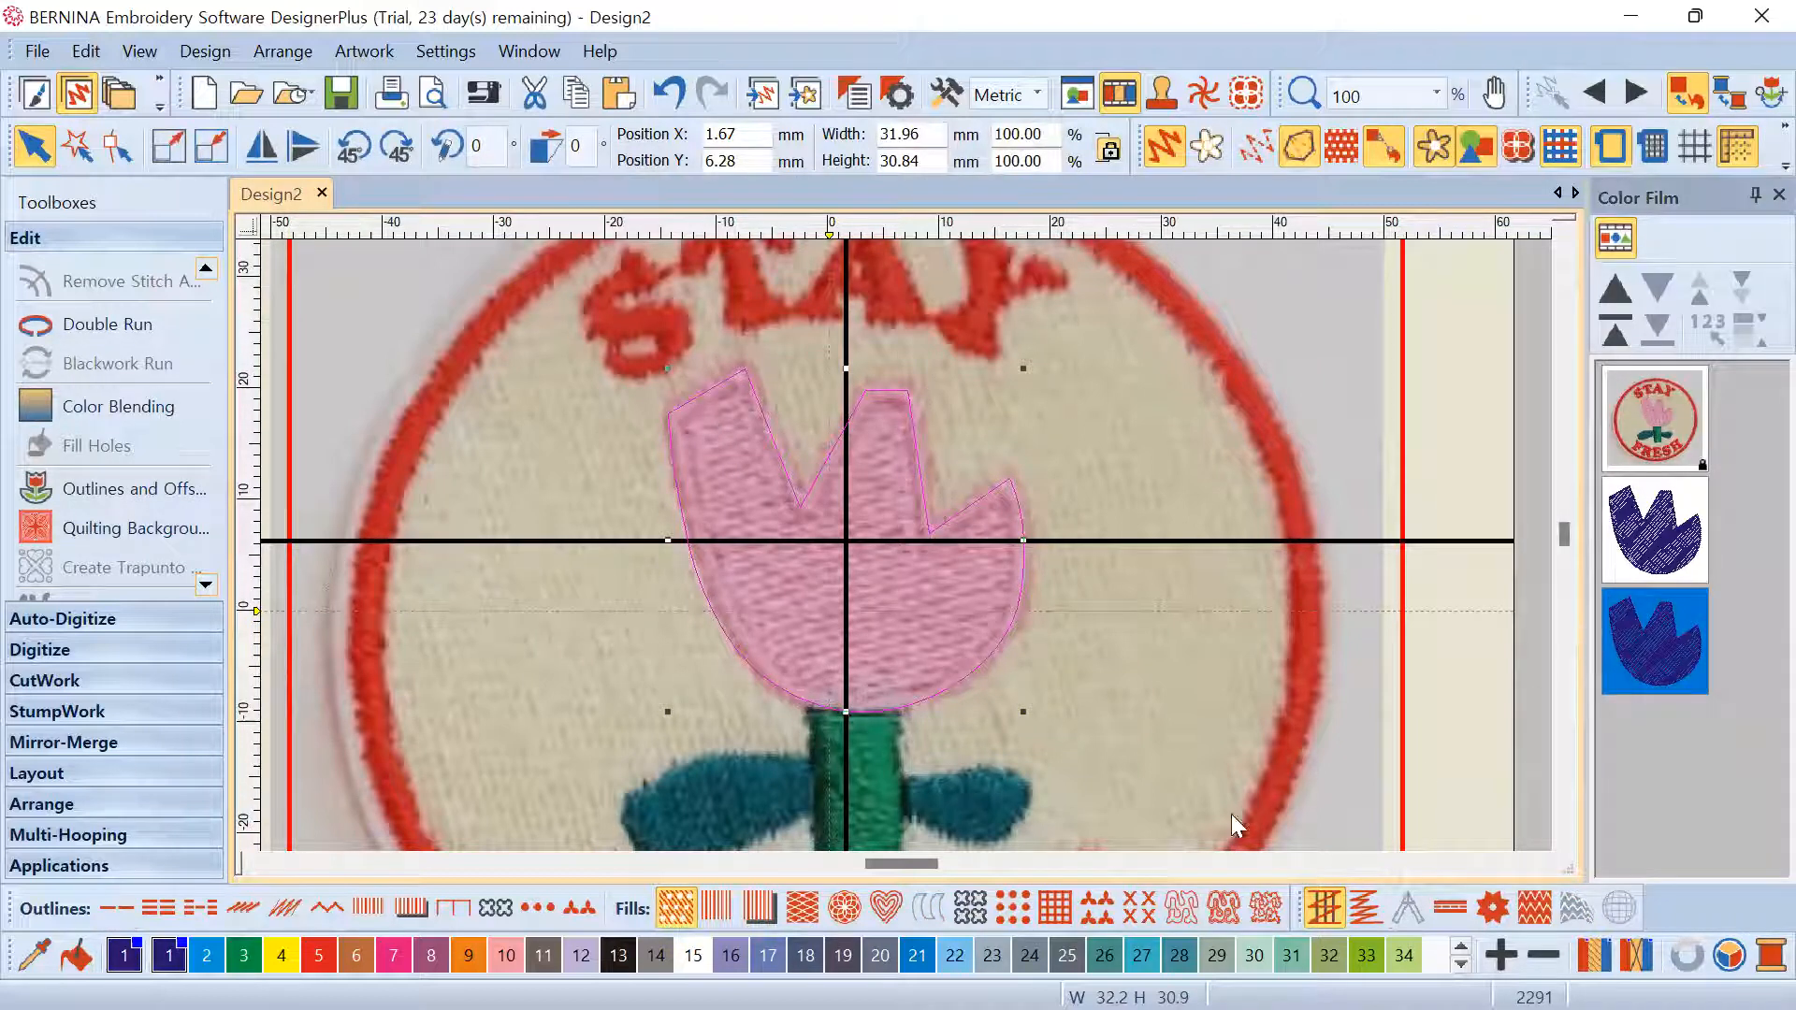
scroll(900, 542, "up", 2)
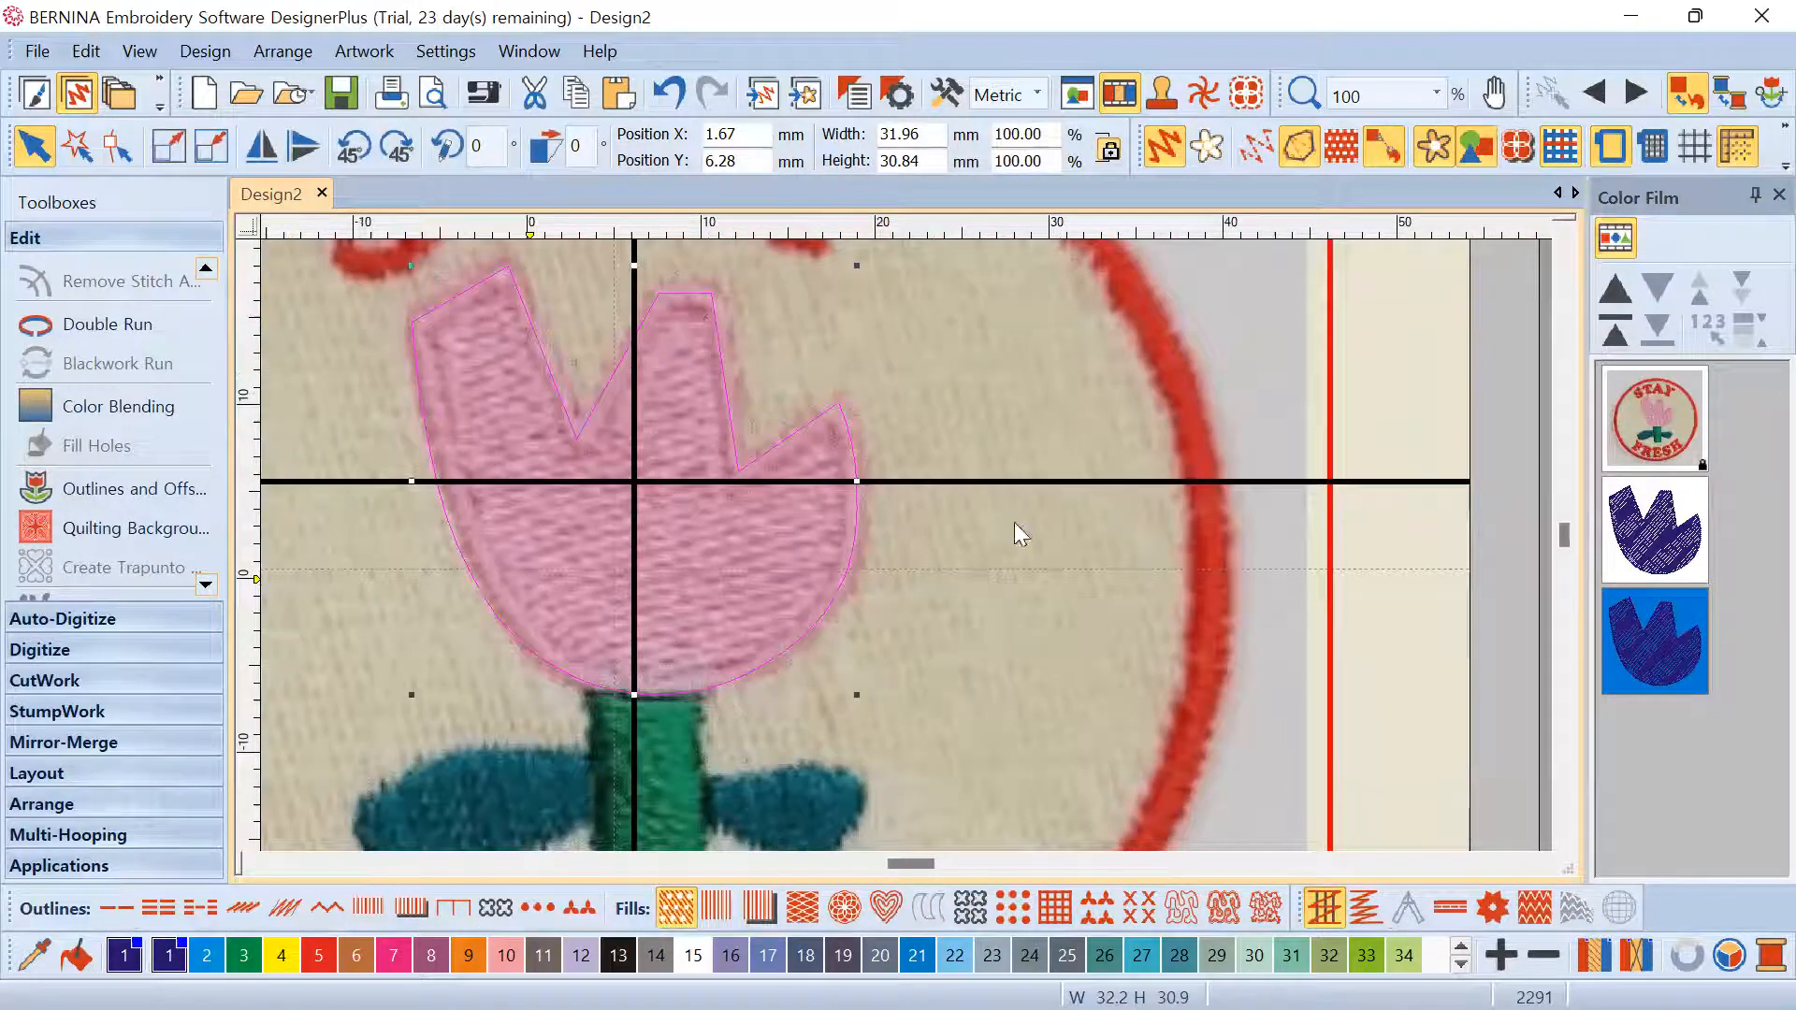
scroll(1014, 521, "up", 5)
Convert the second tulip copy into a Satin outline
left_click(1661, 557)
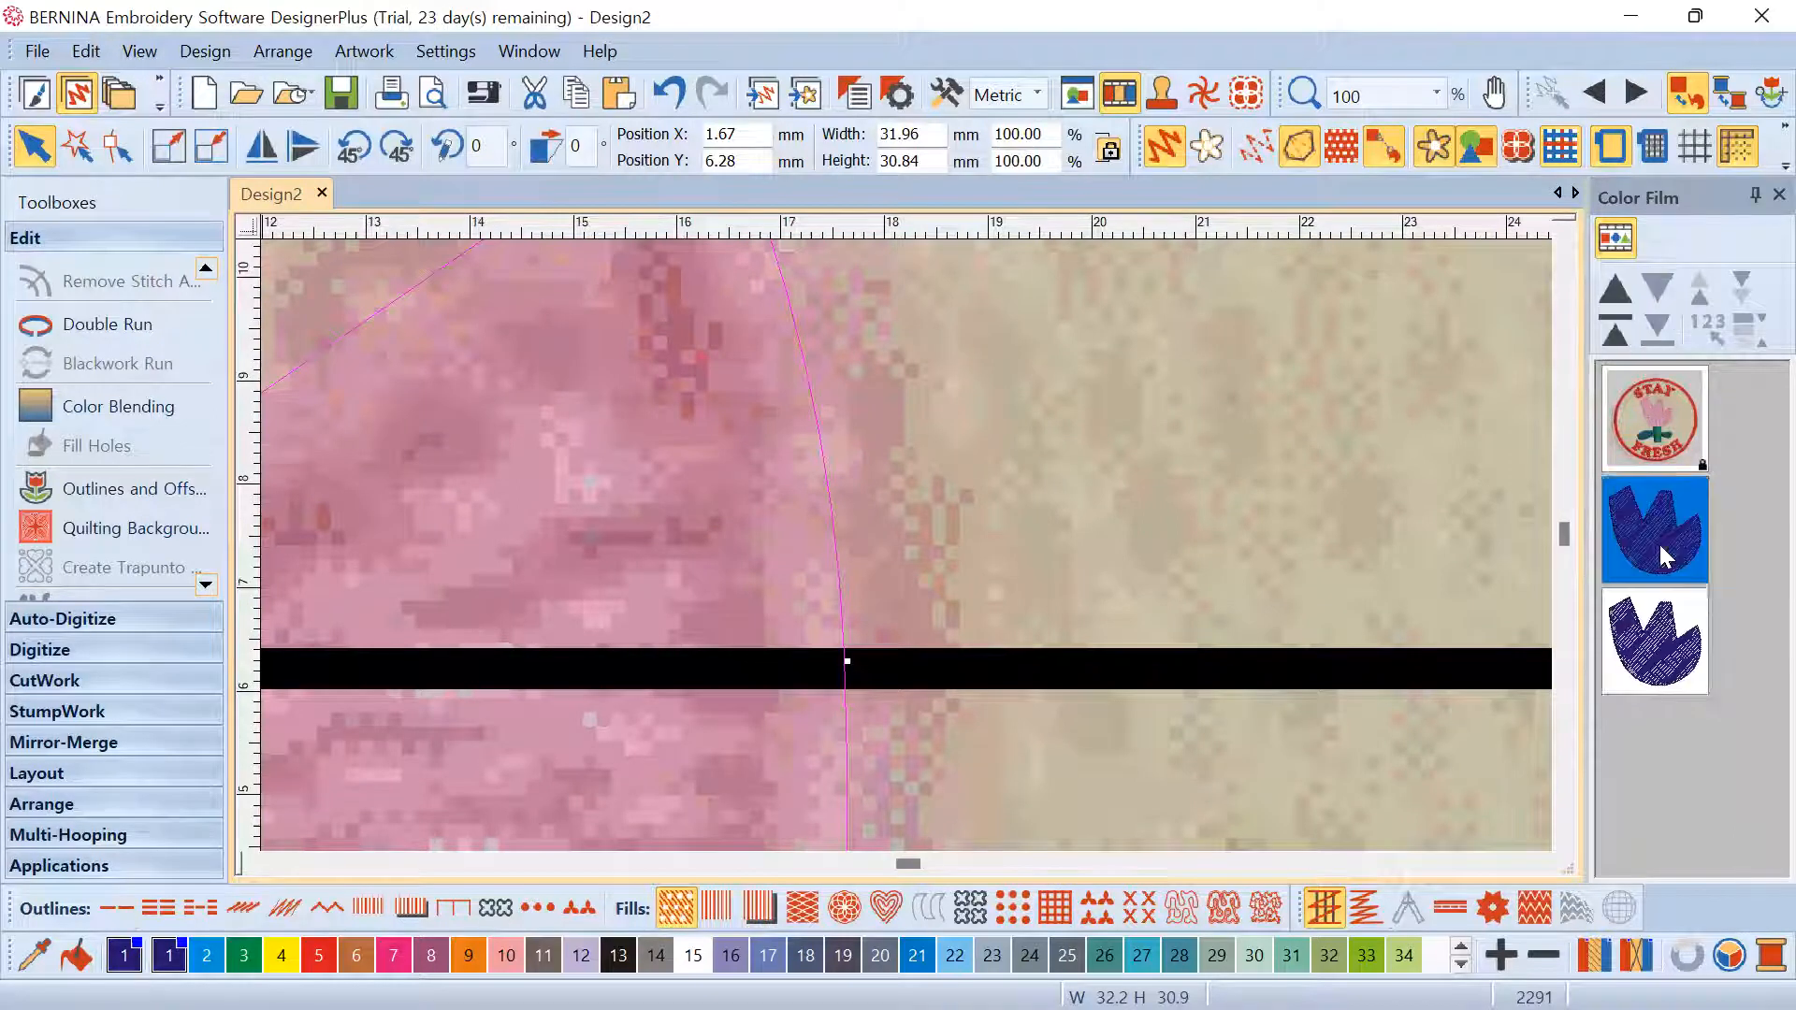
left_click(1653, 636)
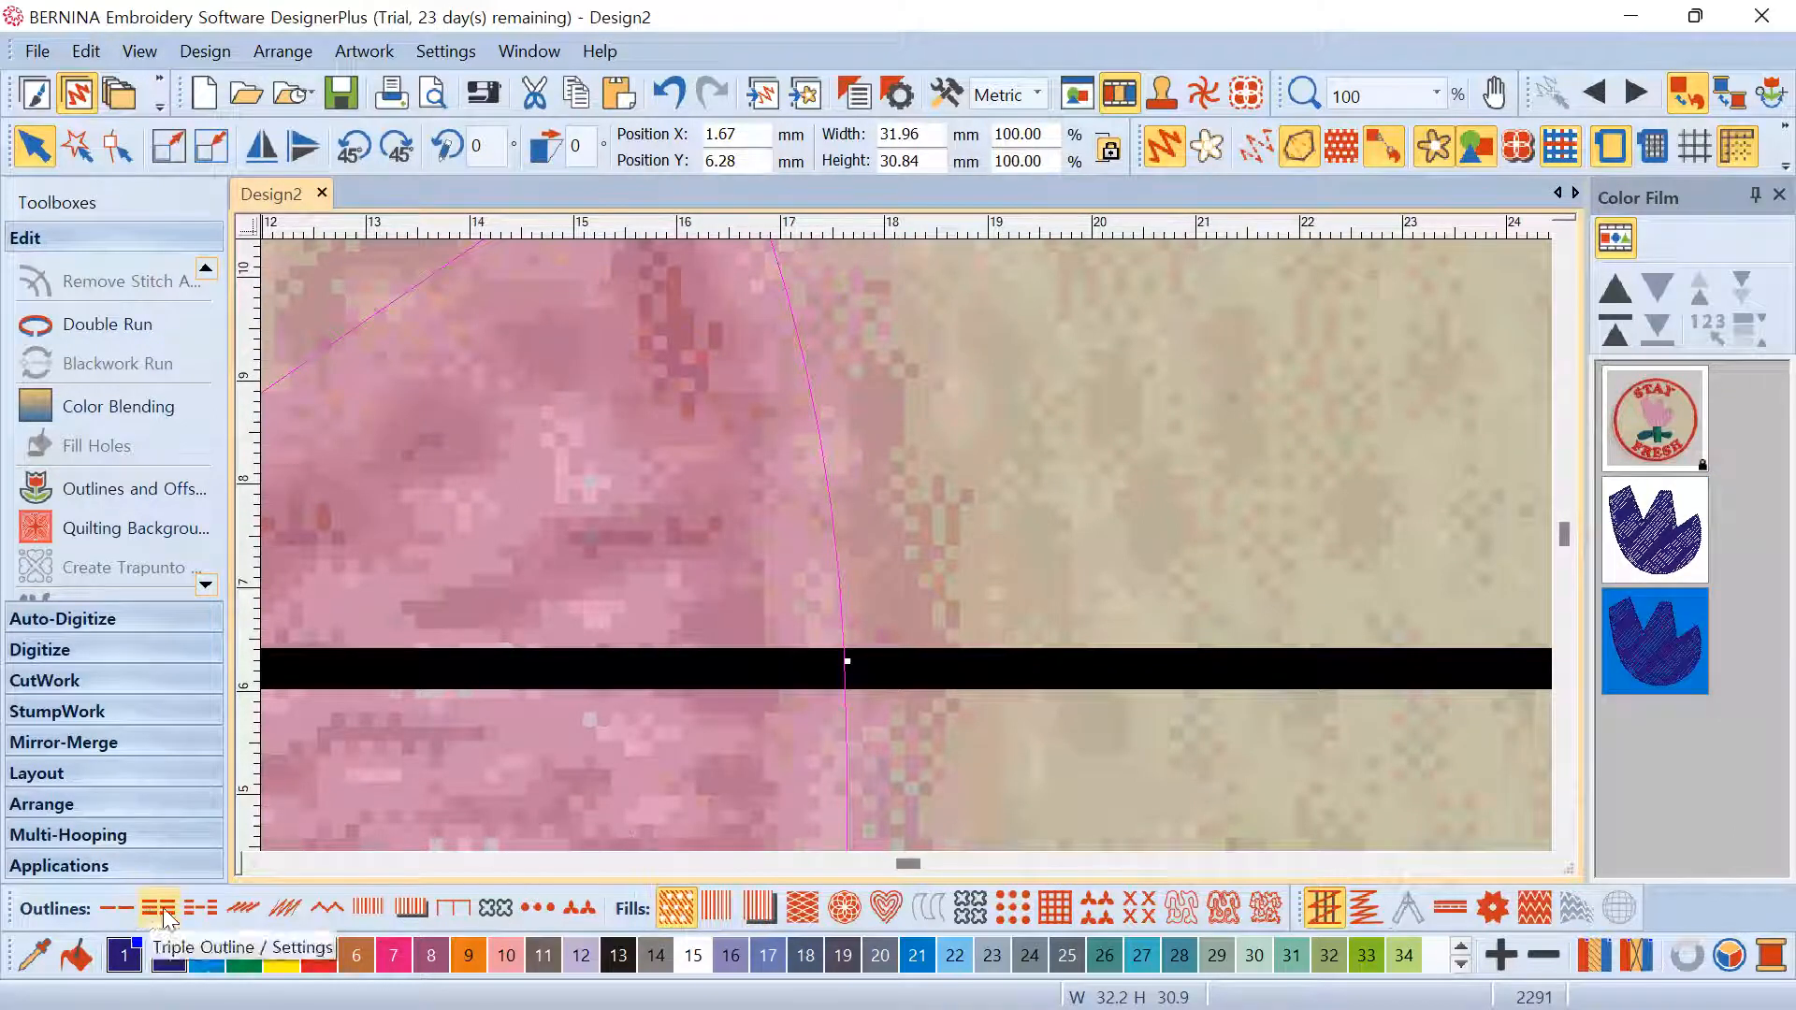
left_click(368, 908)
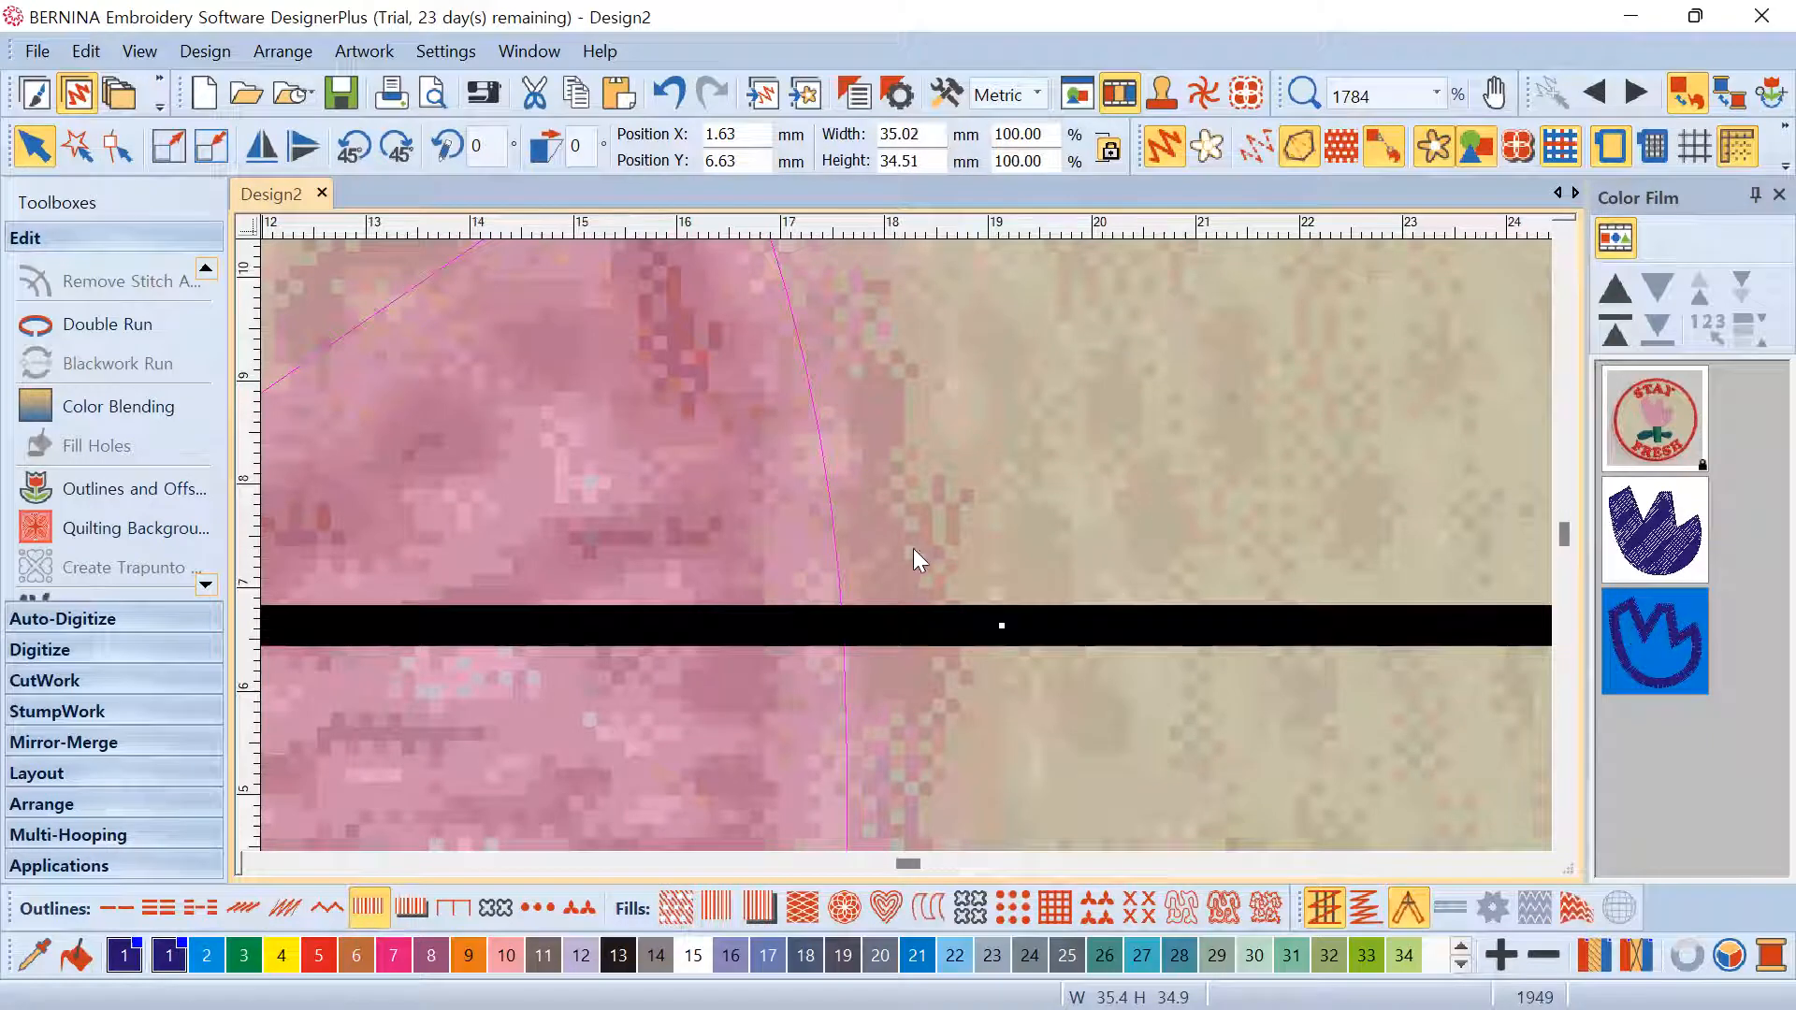
scroll(912, 548, "down", 5)
scroll(926, 533, "up", 2)
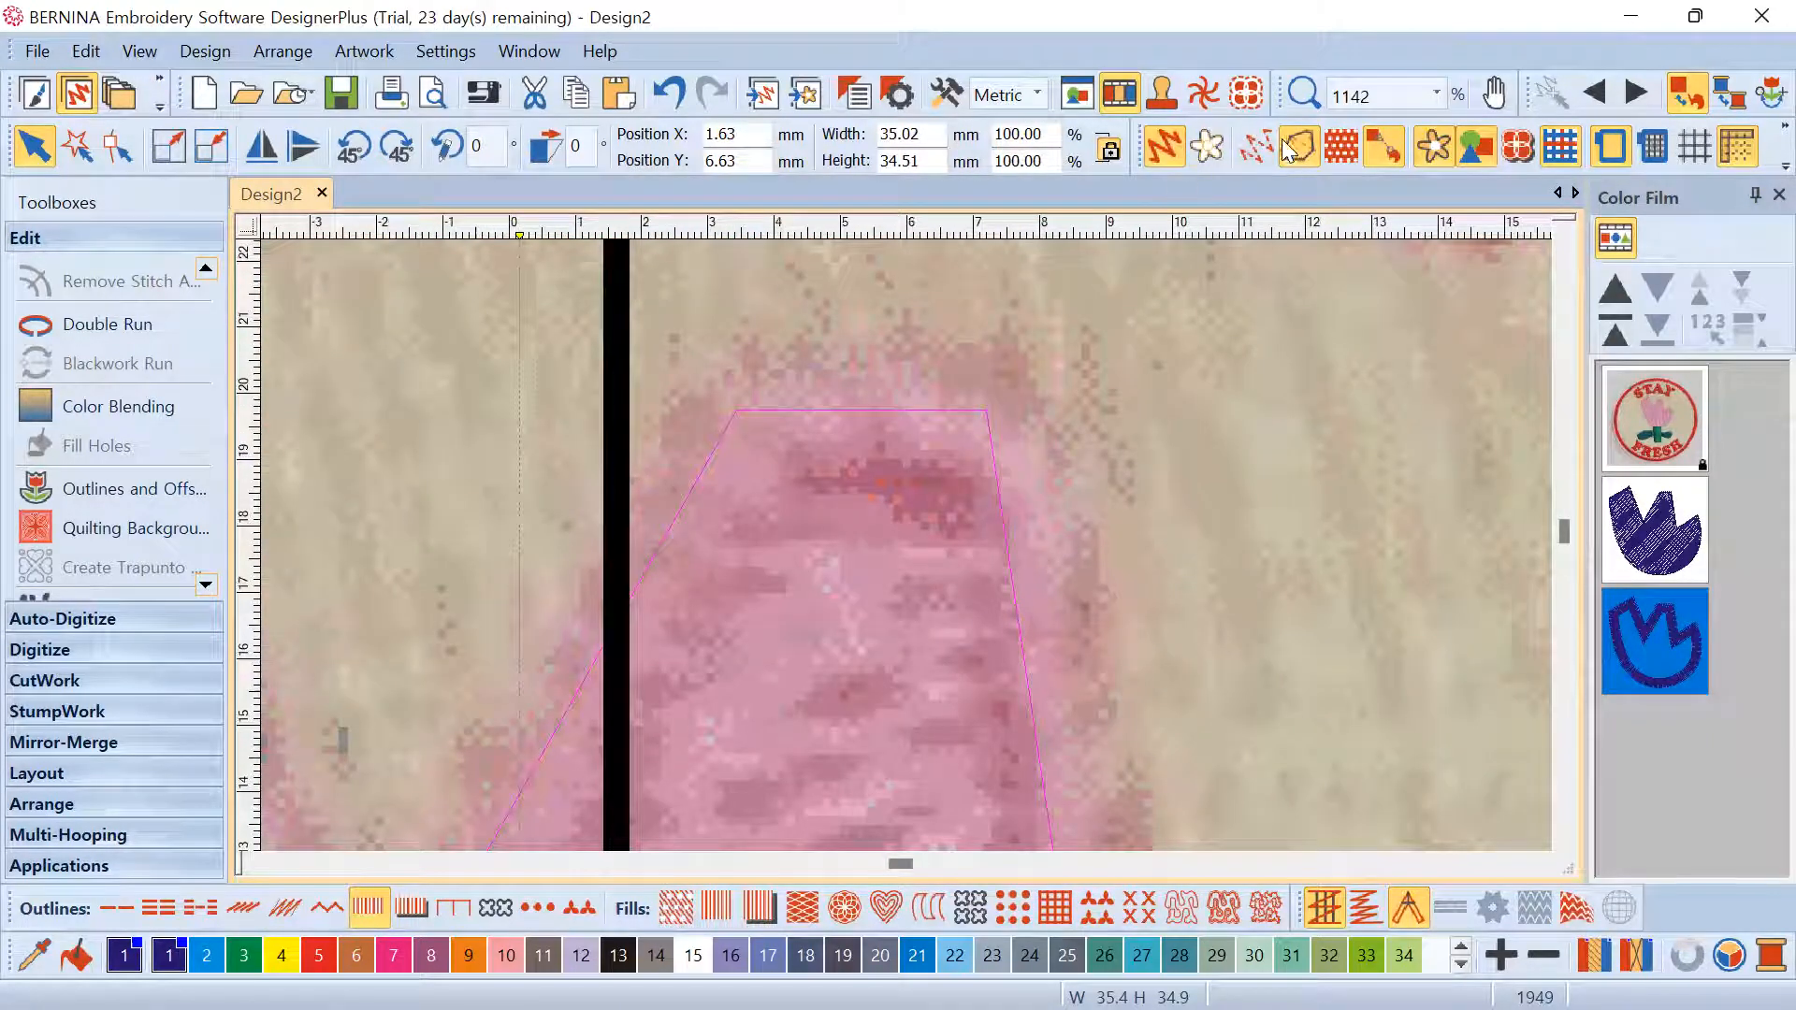
Turn on Show Stitches to render the design as real stitches
left_click(1250, 144)
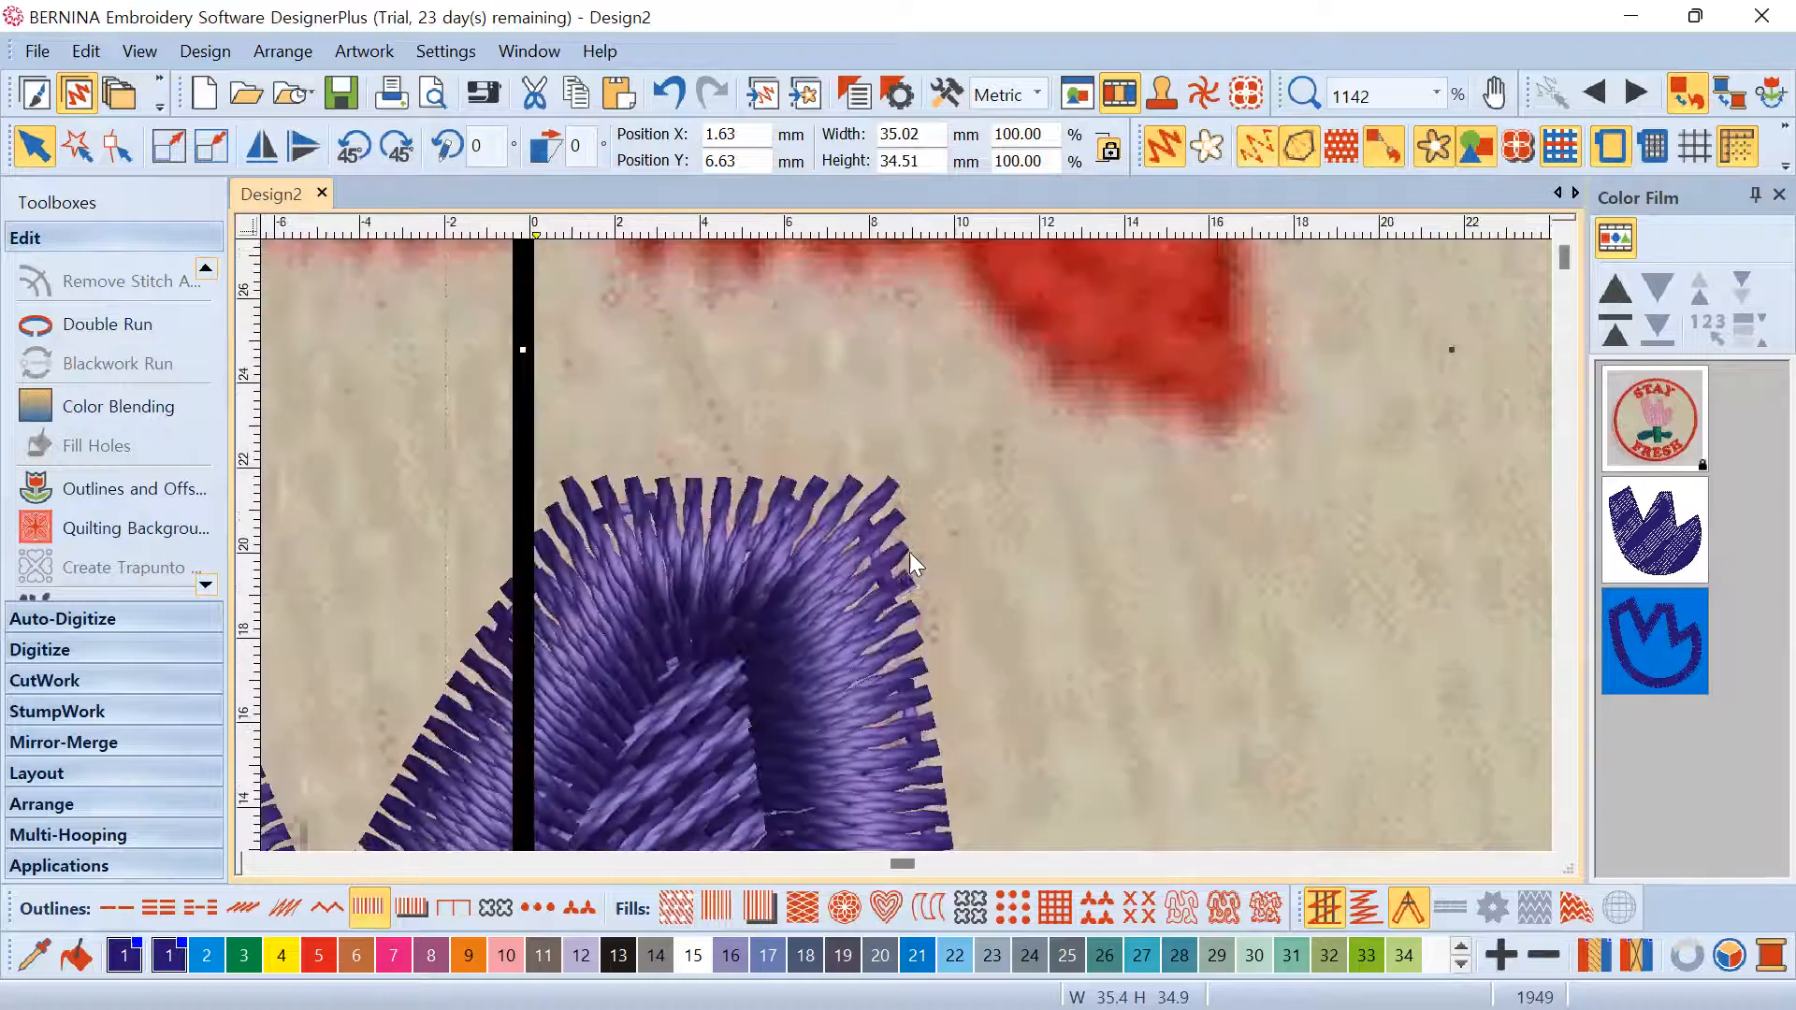
scroll(907, 548, "down", 4)
scroll(912, 547, "down", 4)
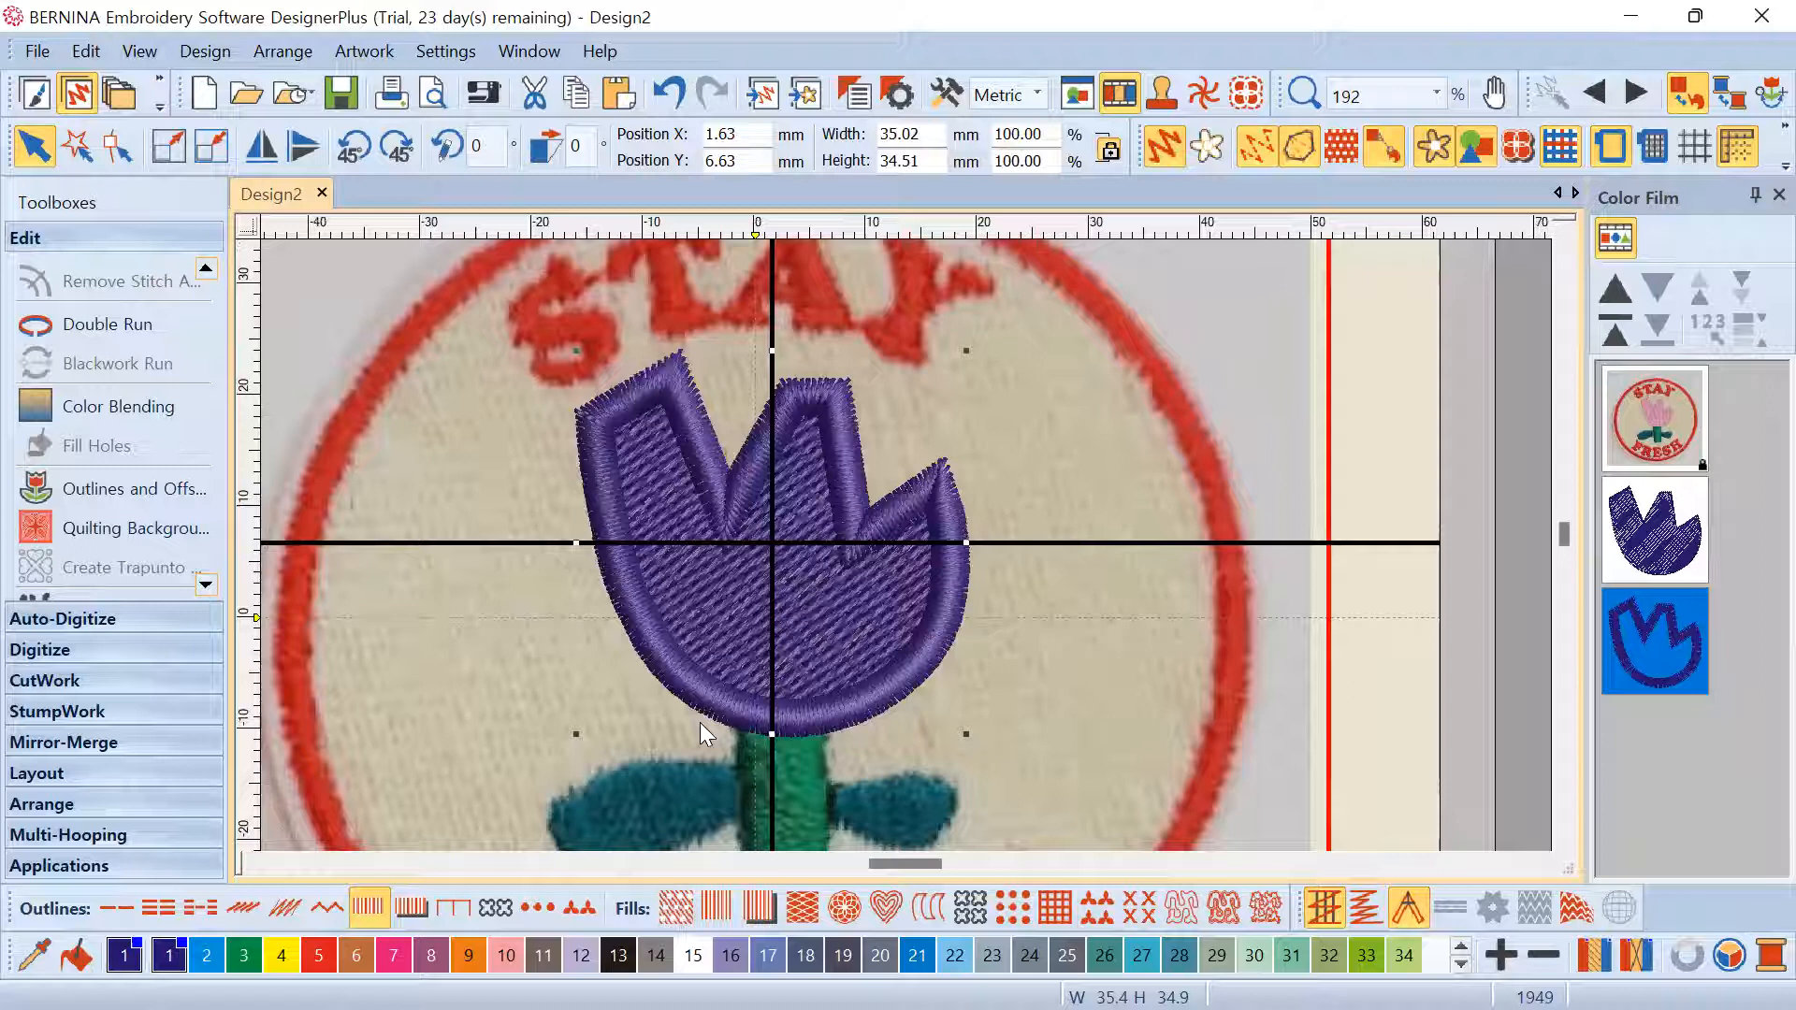
scroll(868, 592, "down", 1)
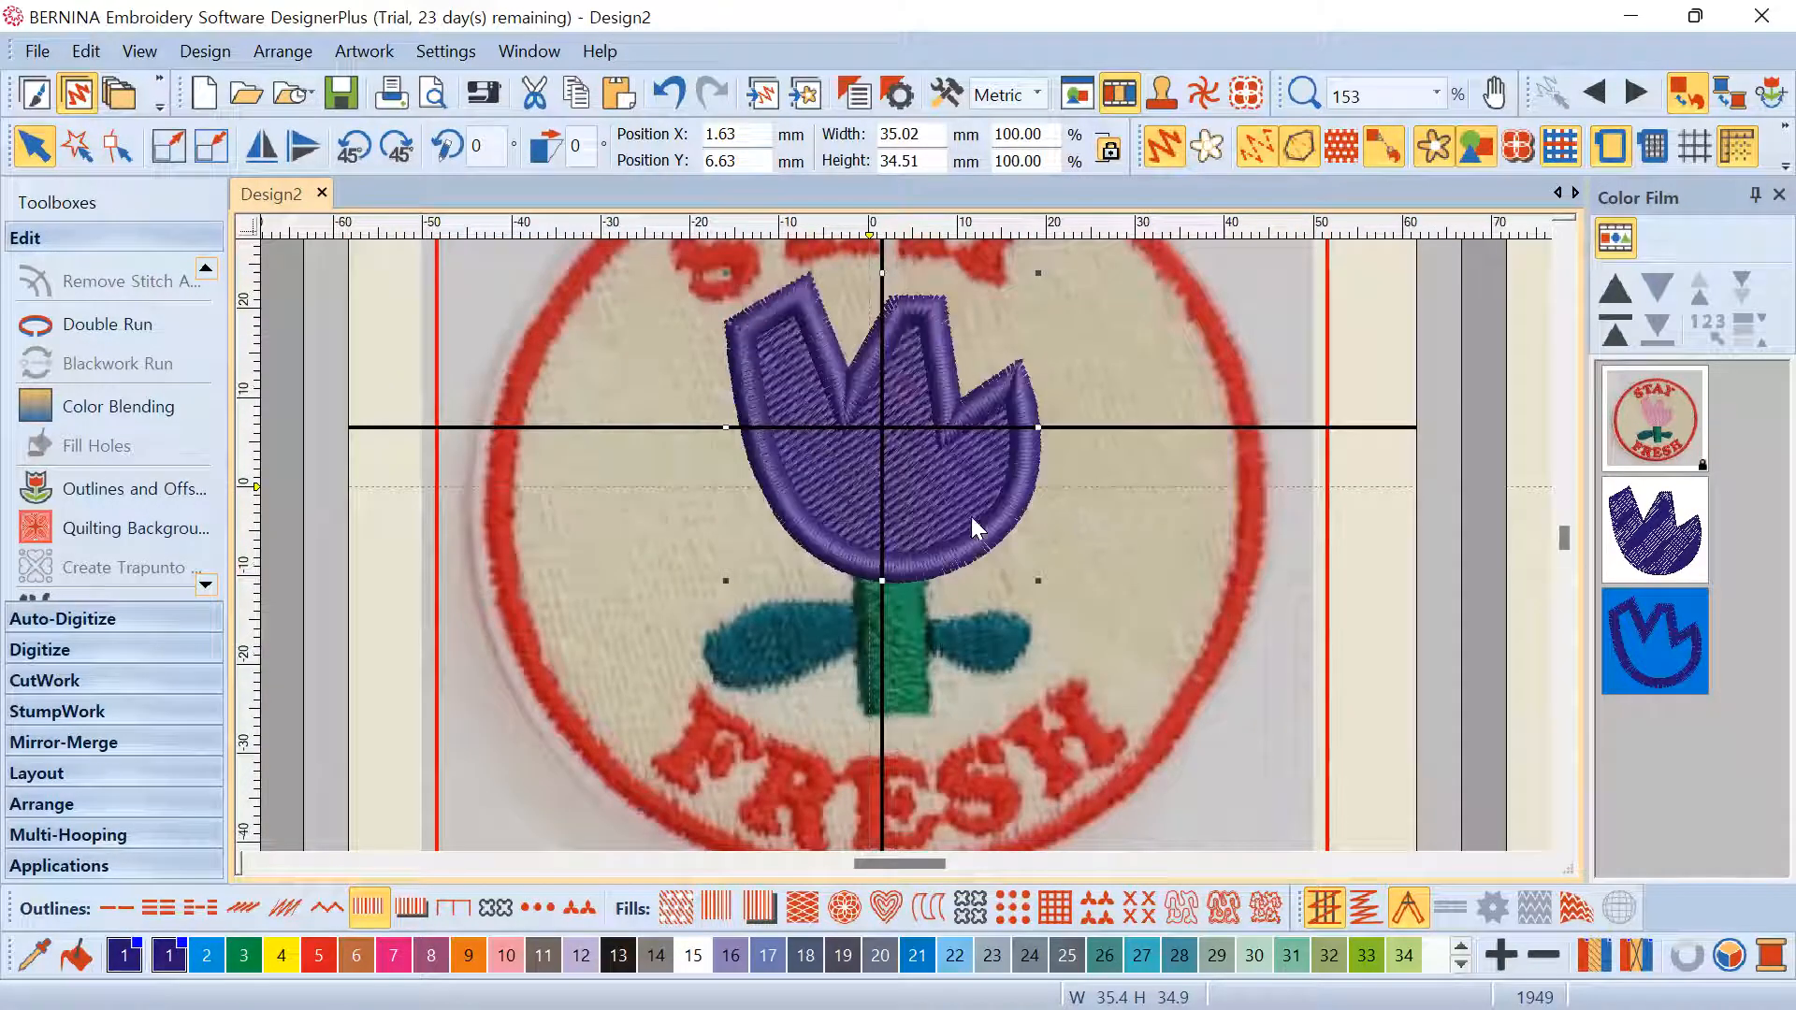
scroll(905, 548, "down", 2)
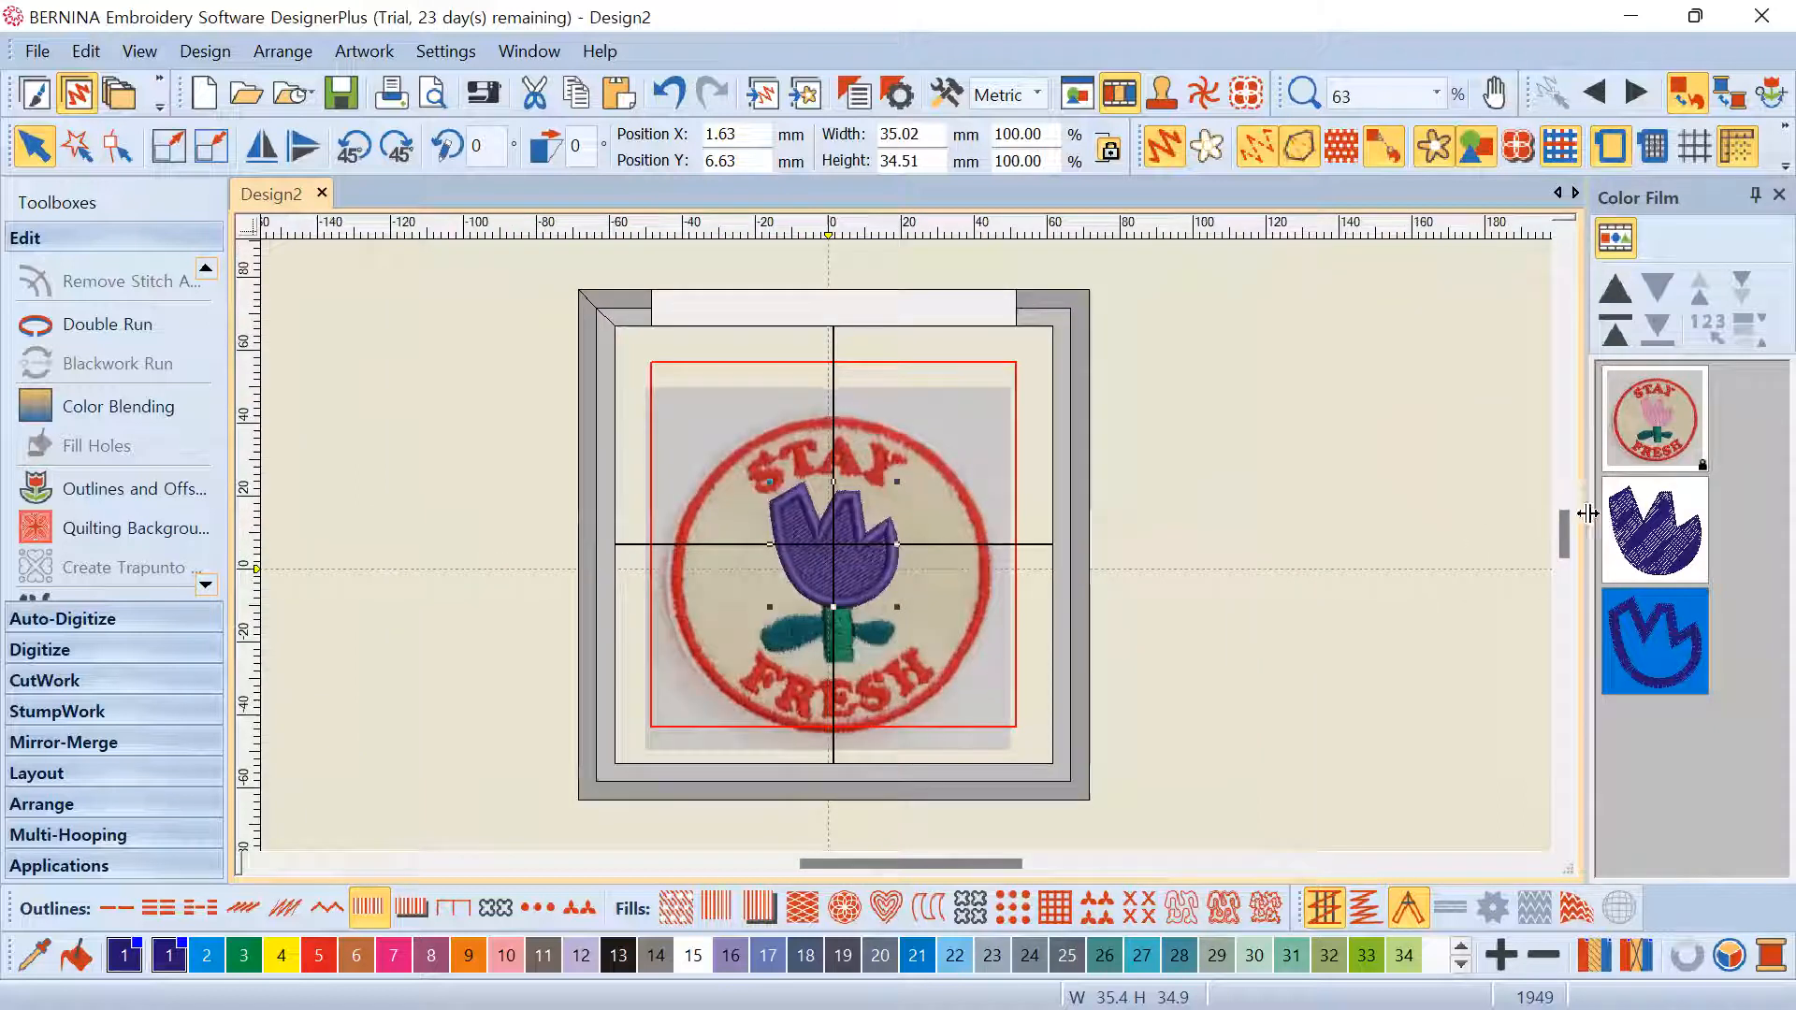
Marquee-select the tulip fill and outline together, then select the width value
left_click(1674, 484)
left_click(1678, 428)
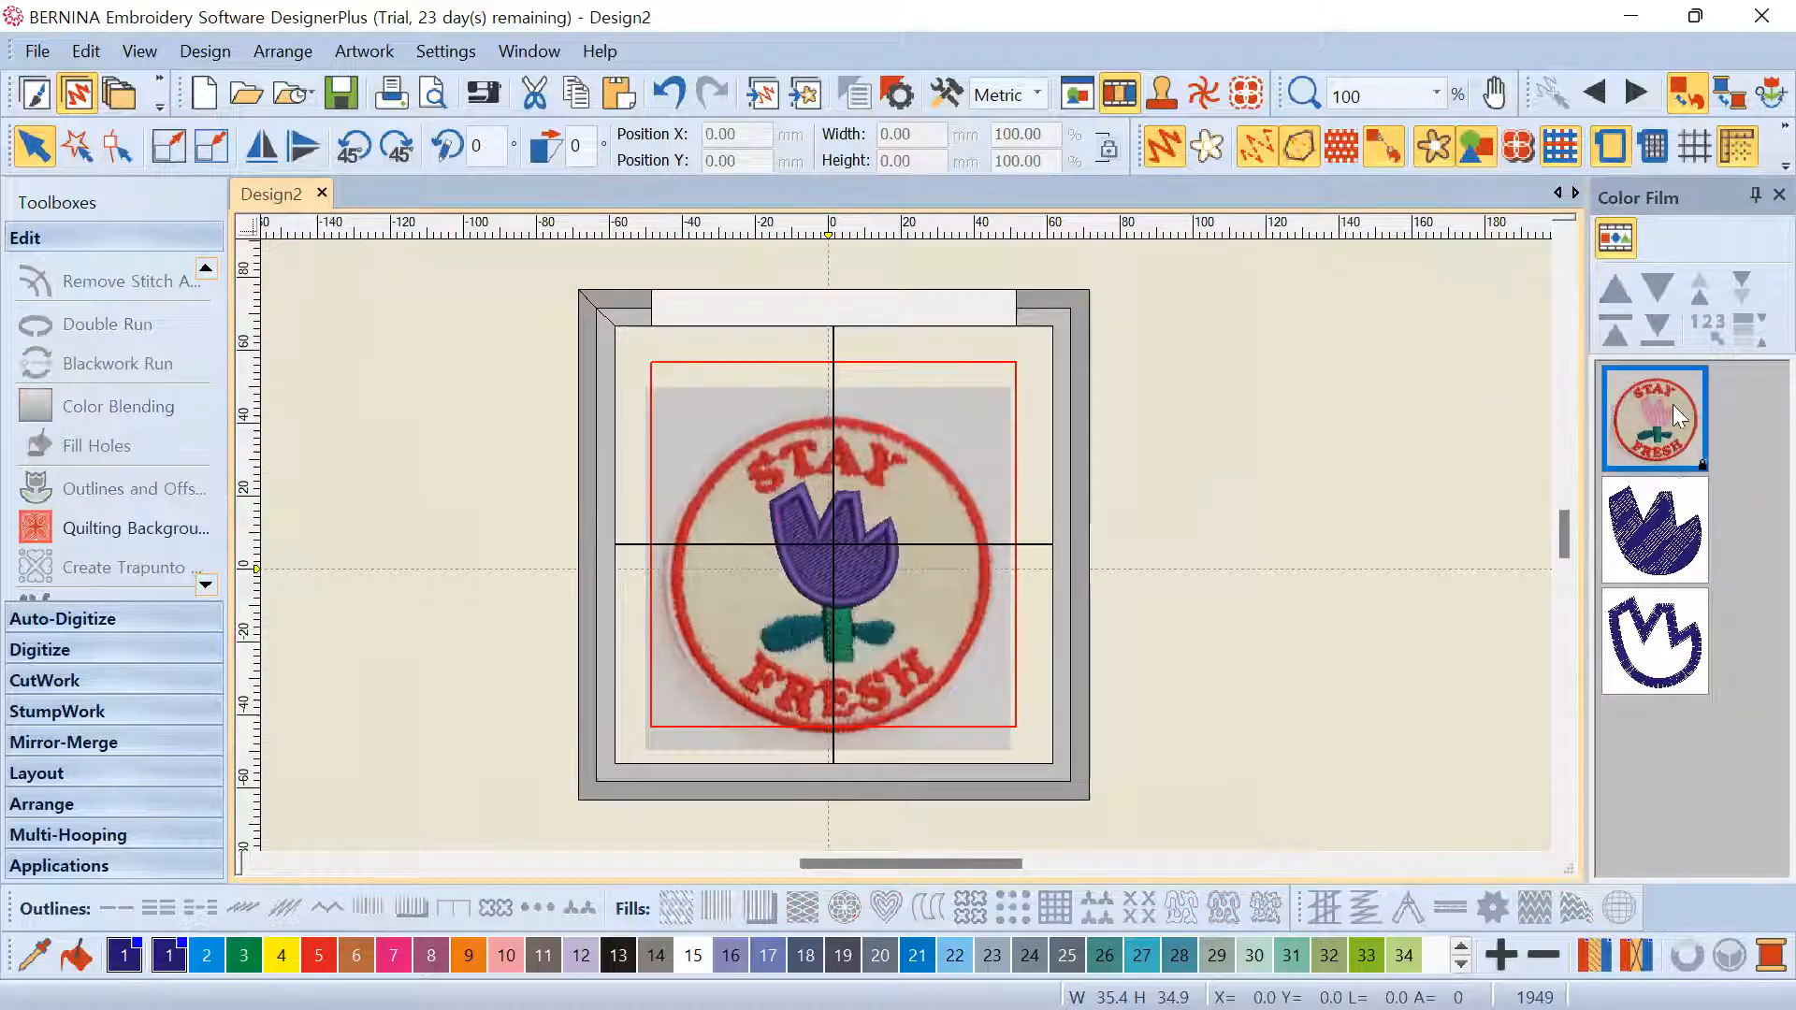
left_click(1697, 511)
left_click(1651, 632, "ctrl")
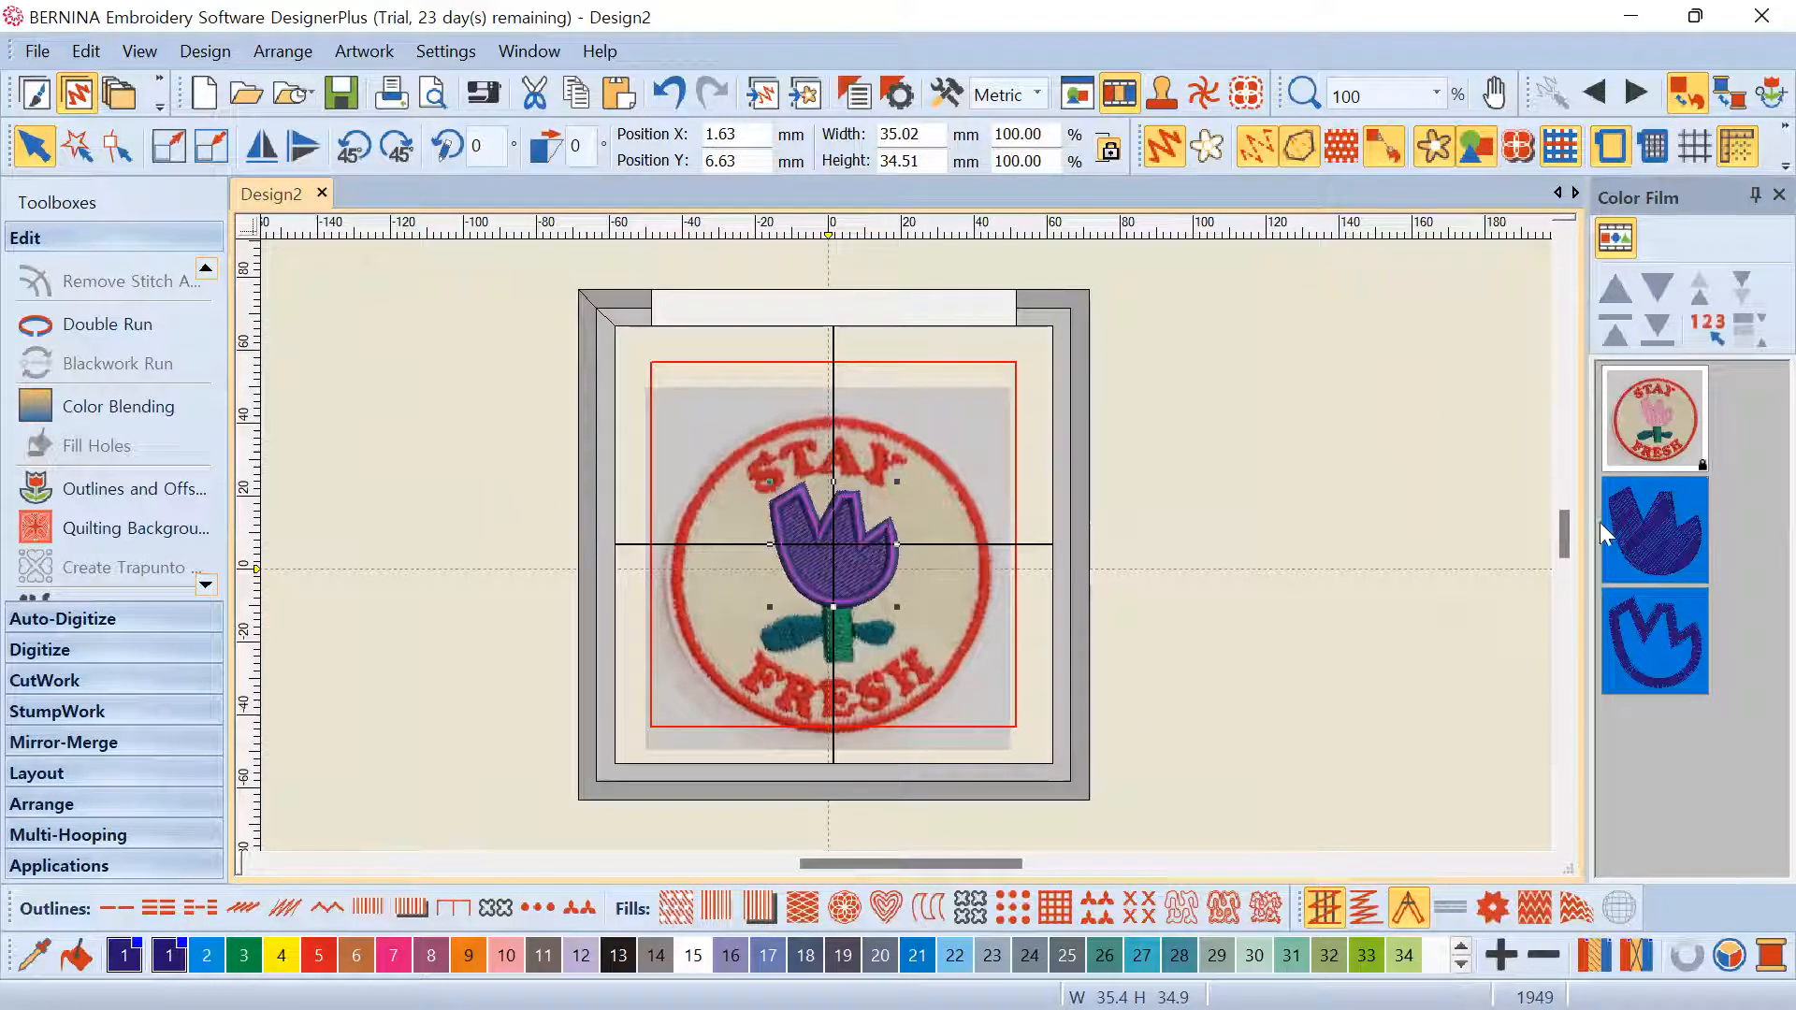
left_click(1669, 516)
left_click(1141, 475)
left_click_drag(298, 271, 1125, 700)
scroll(905, 546, "down", 4)
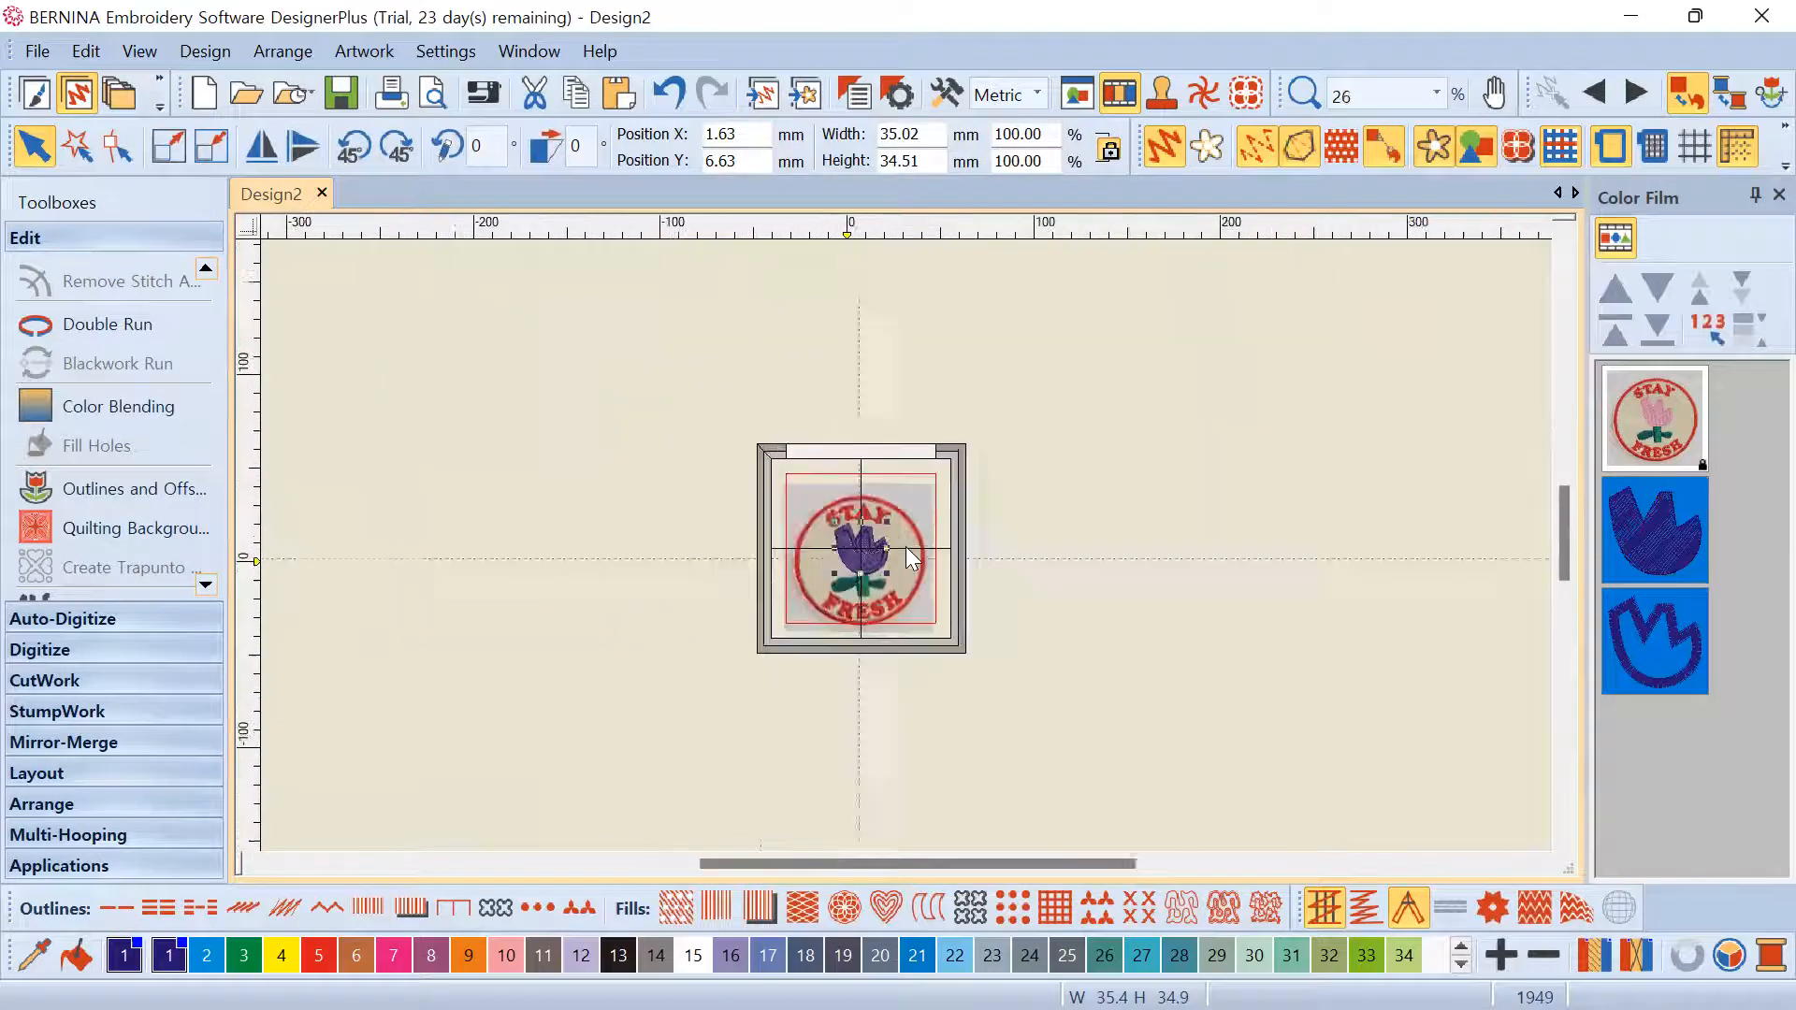
scroll(855, 557, "up", 5)
left_click_drag(436, 363, 980, 672)
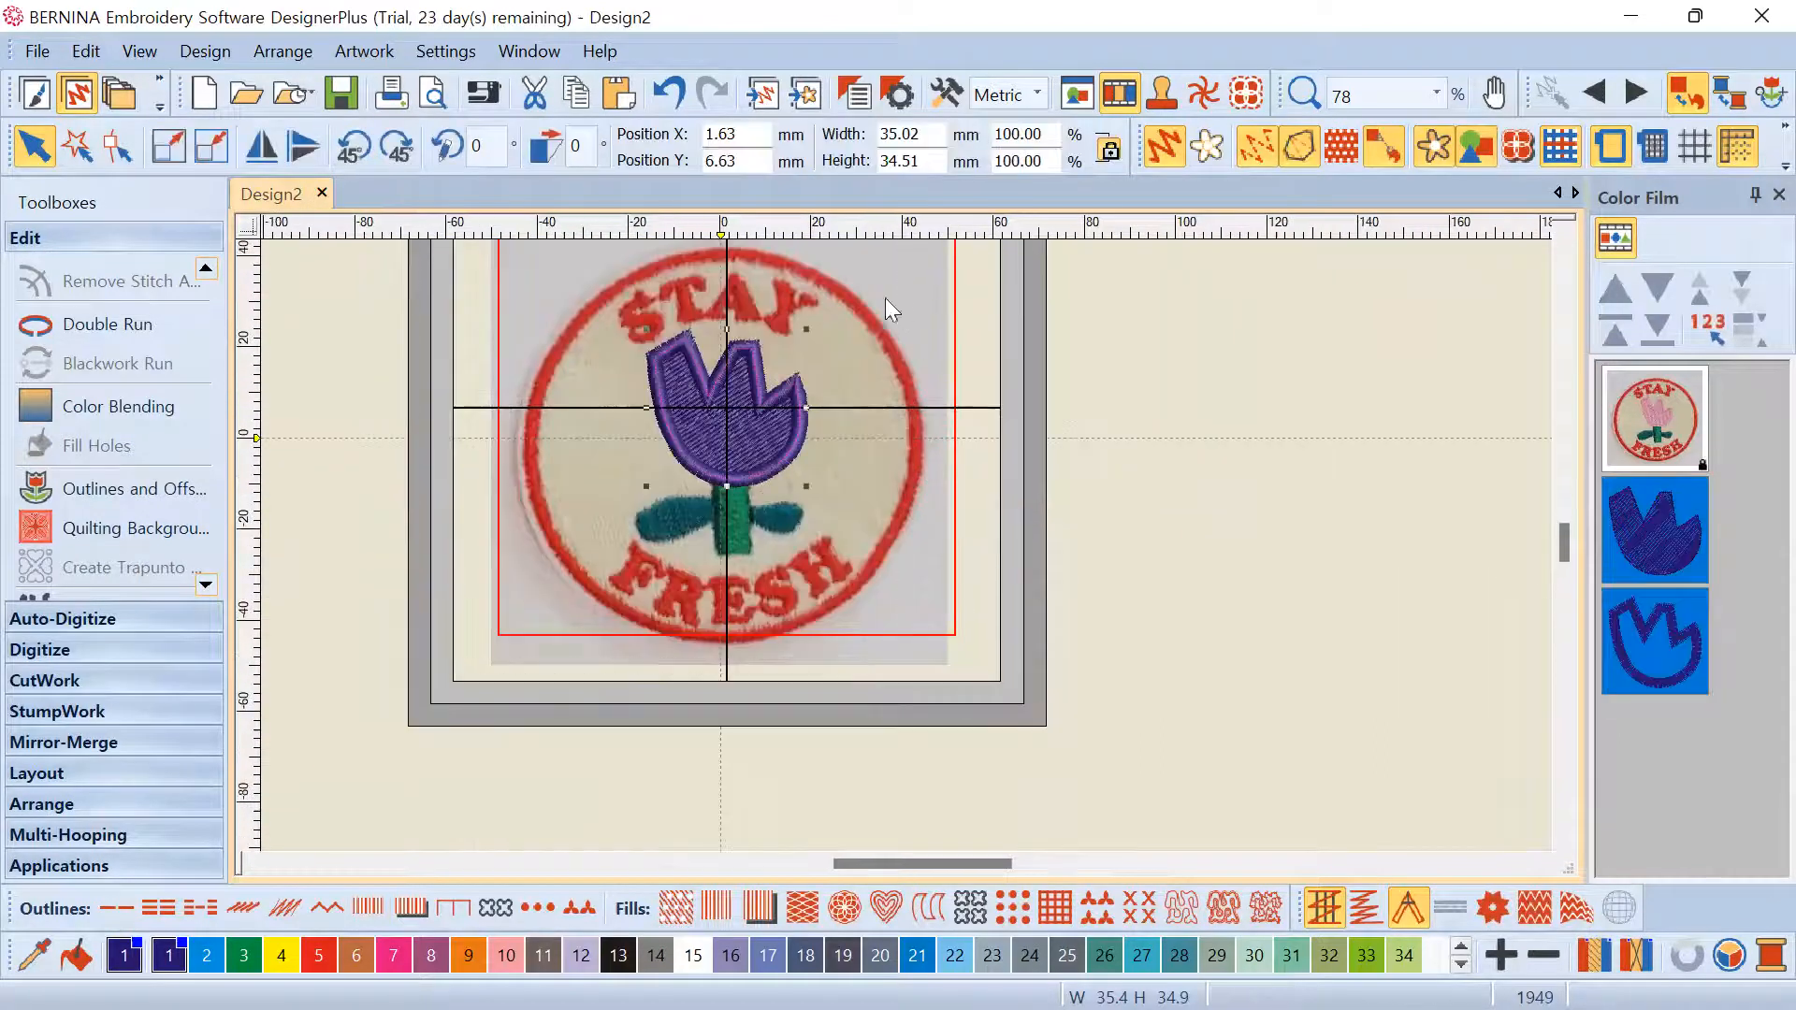
scroll(878, 468, "up", 2)
scroll(875, 553, "up", 1)
left_click_drag(923, 133, 859, 149)
type("30")
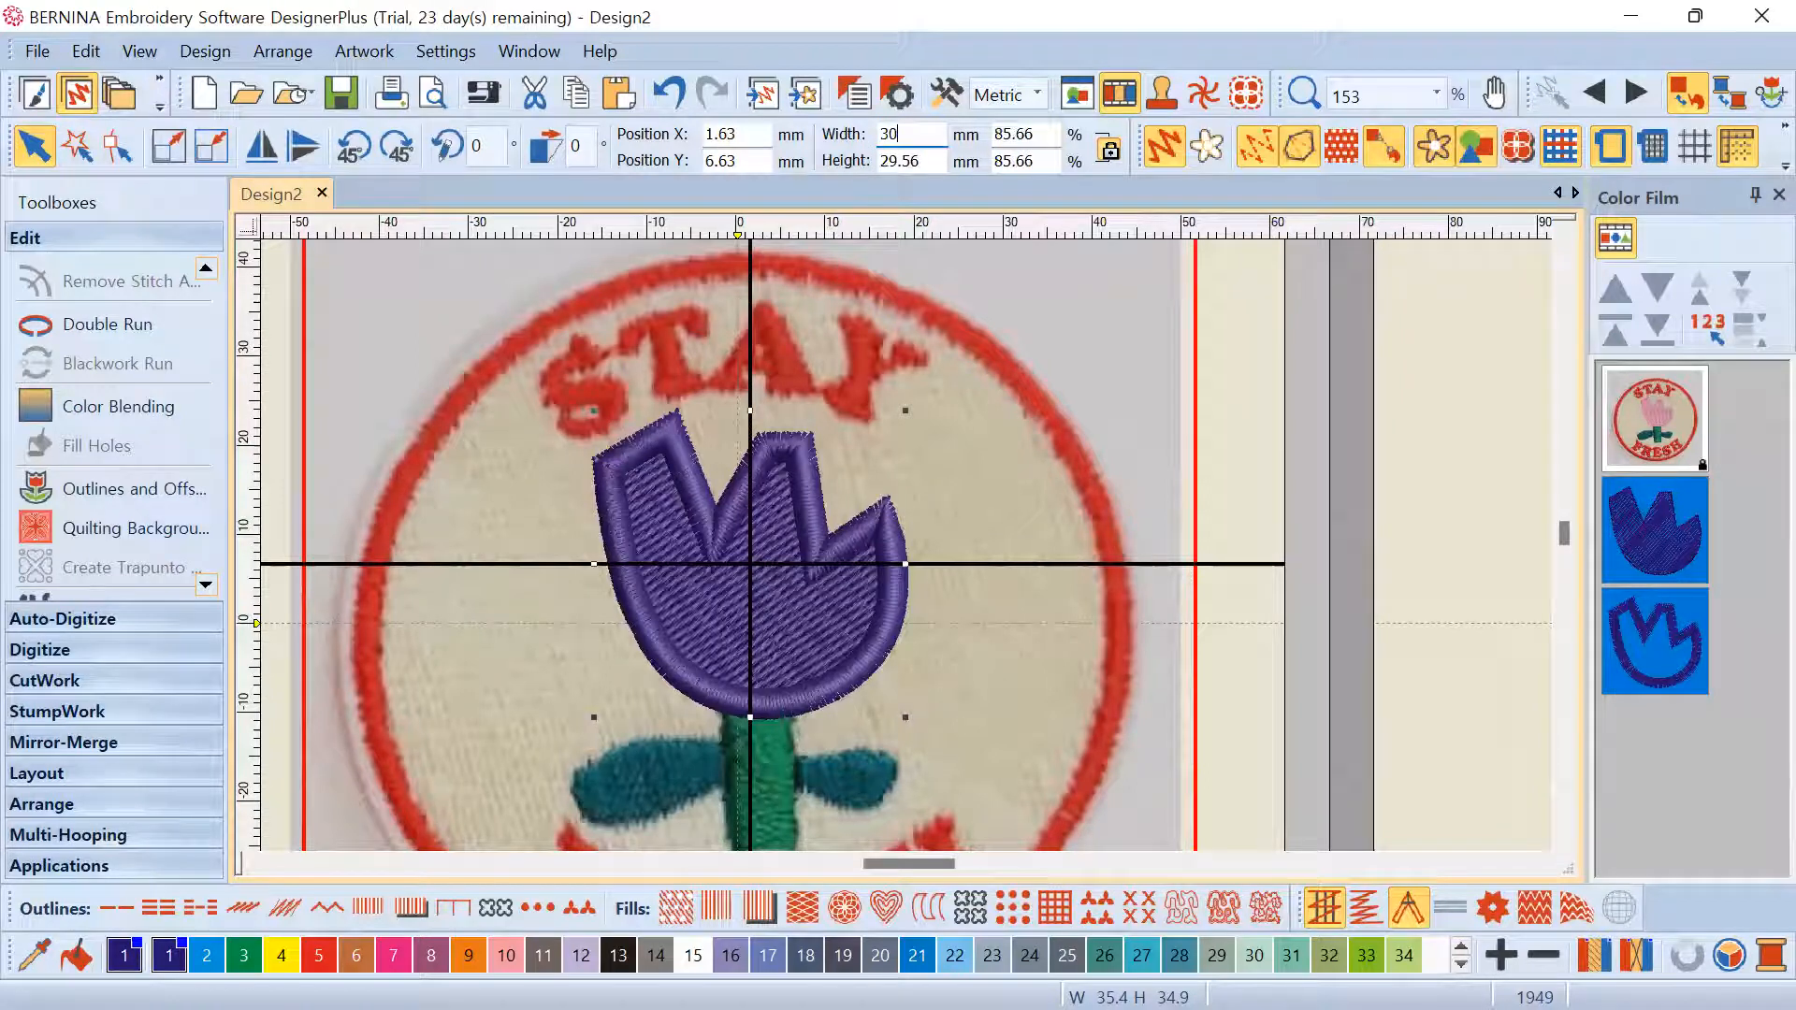
key("Return")
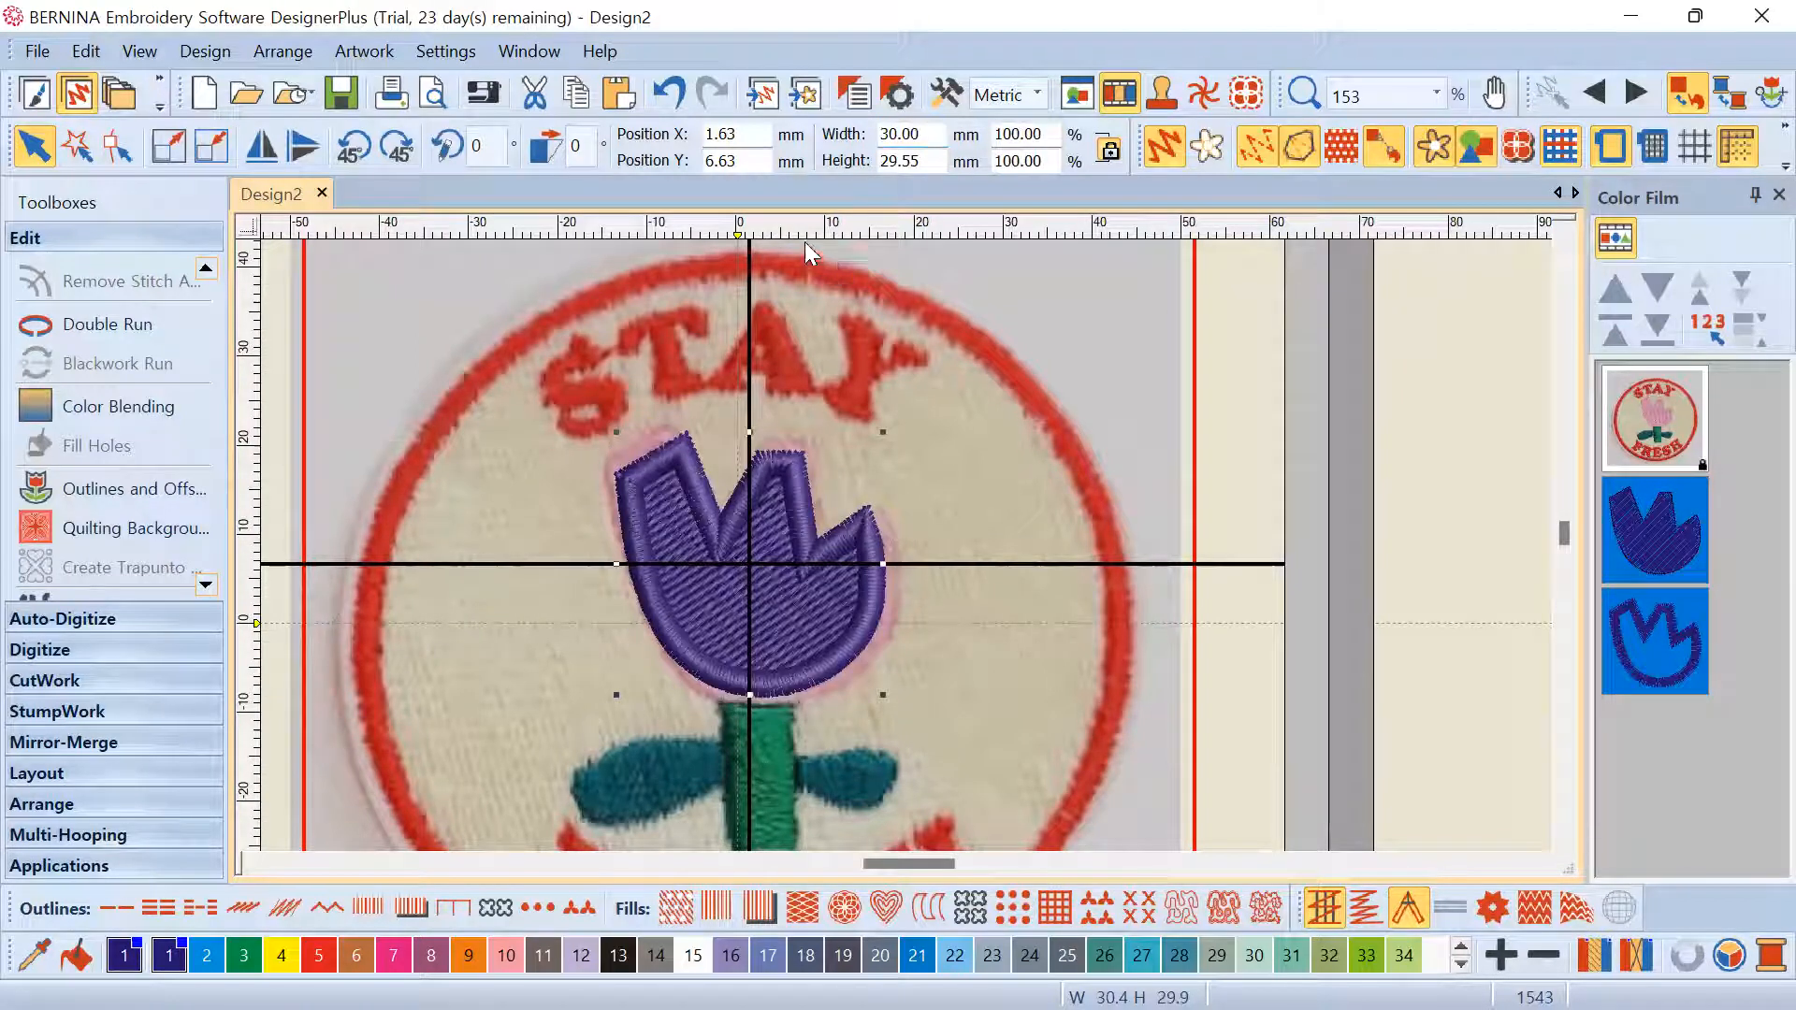
left_click(666, 90)
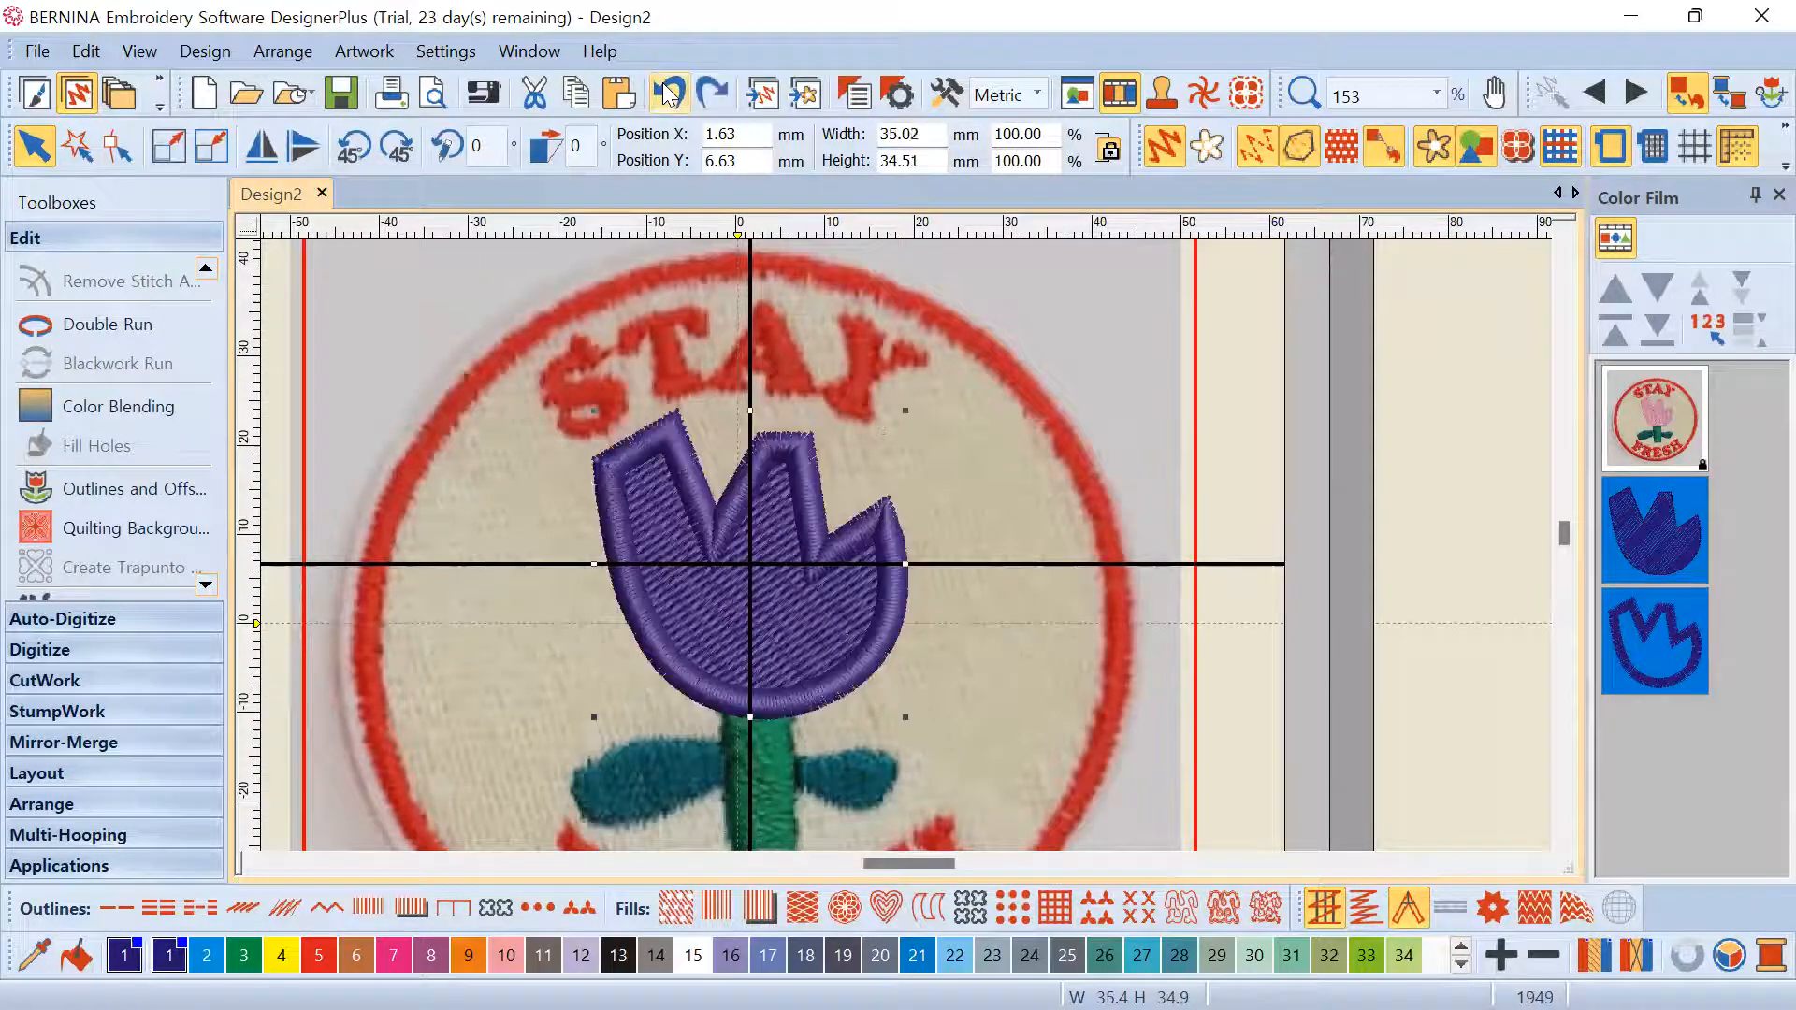
left_click(970, 508)
scroll(779, 608, "up", 1)
left_click(1647, 529)
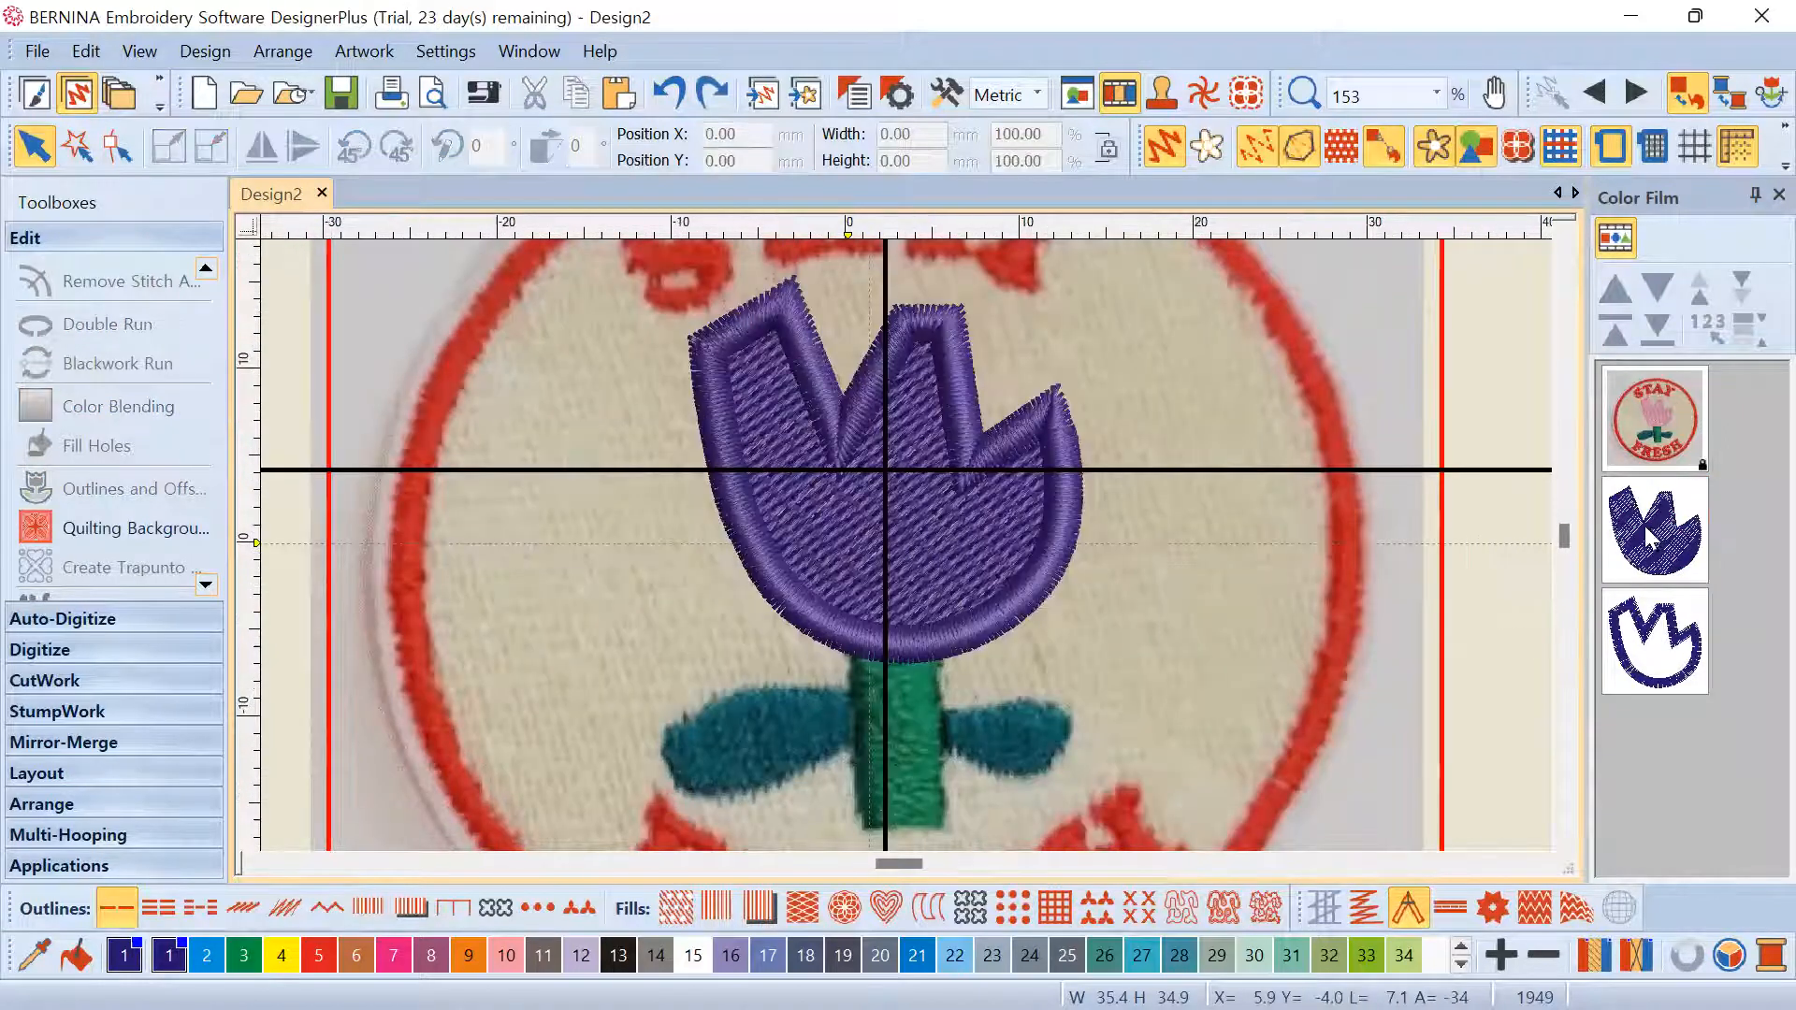
scroll(906, 545, "up", 3)
scroll(1383, 554, "down", 2)
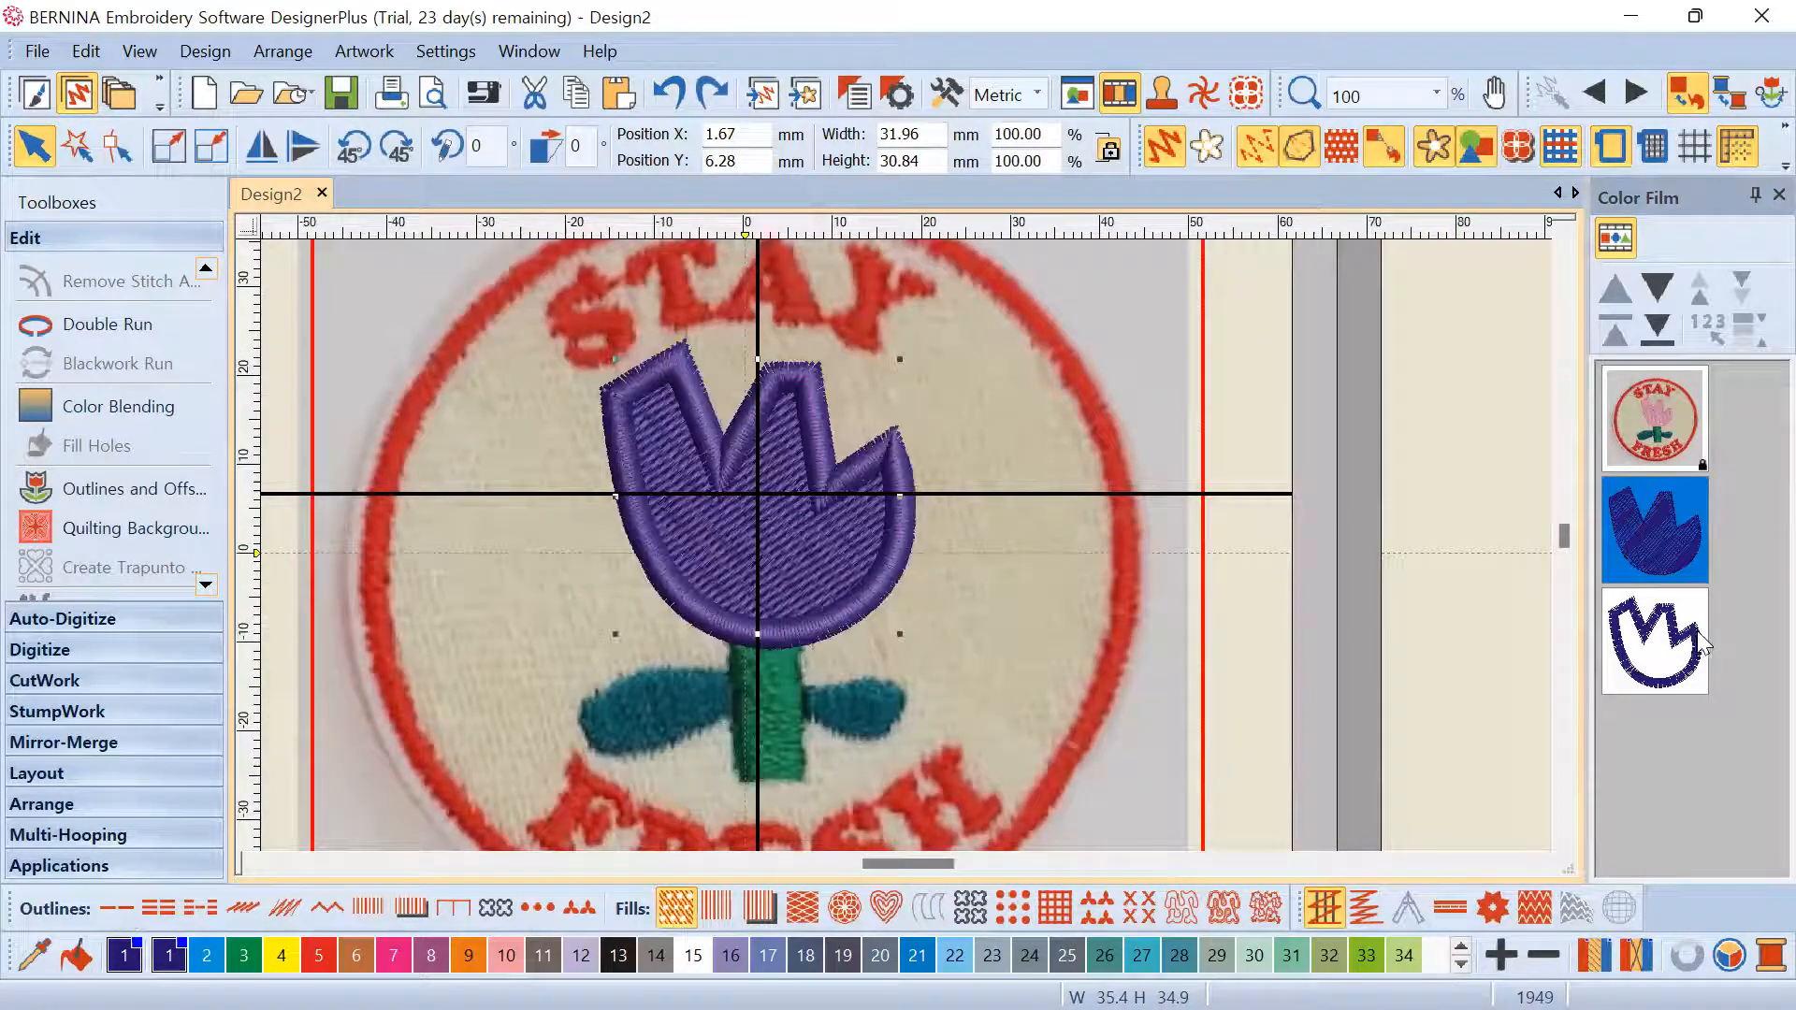
key("Tab")
scroll(906, 544, "up", 1)
scroll(812, 436, "up", 3)
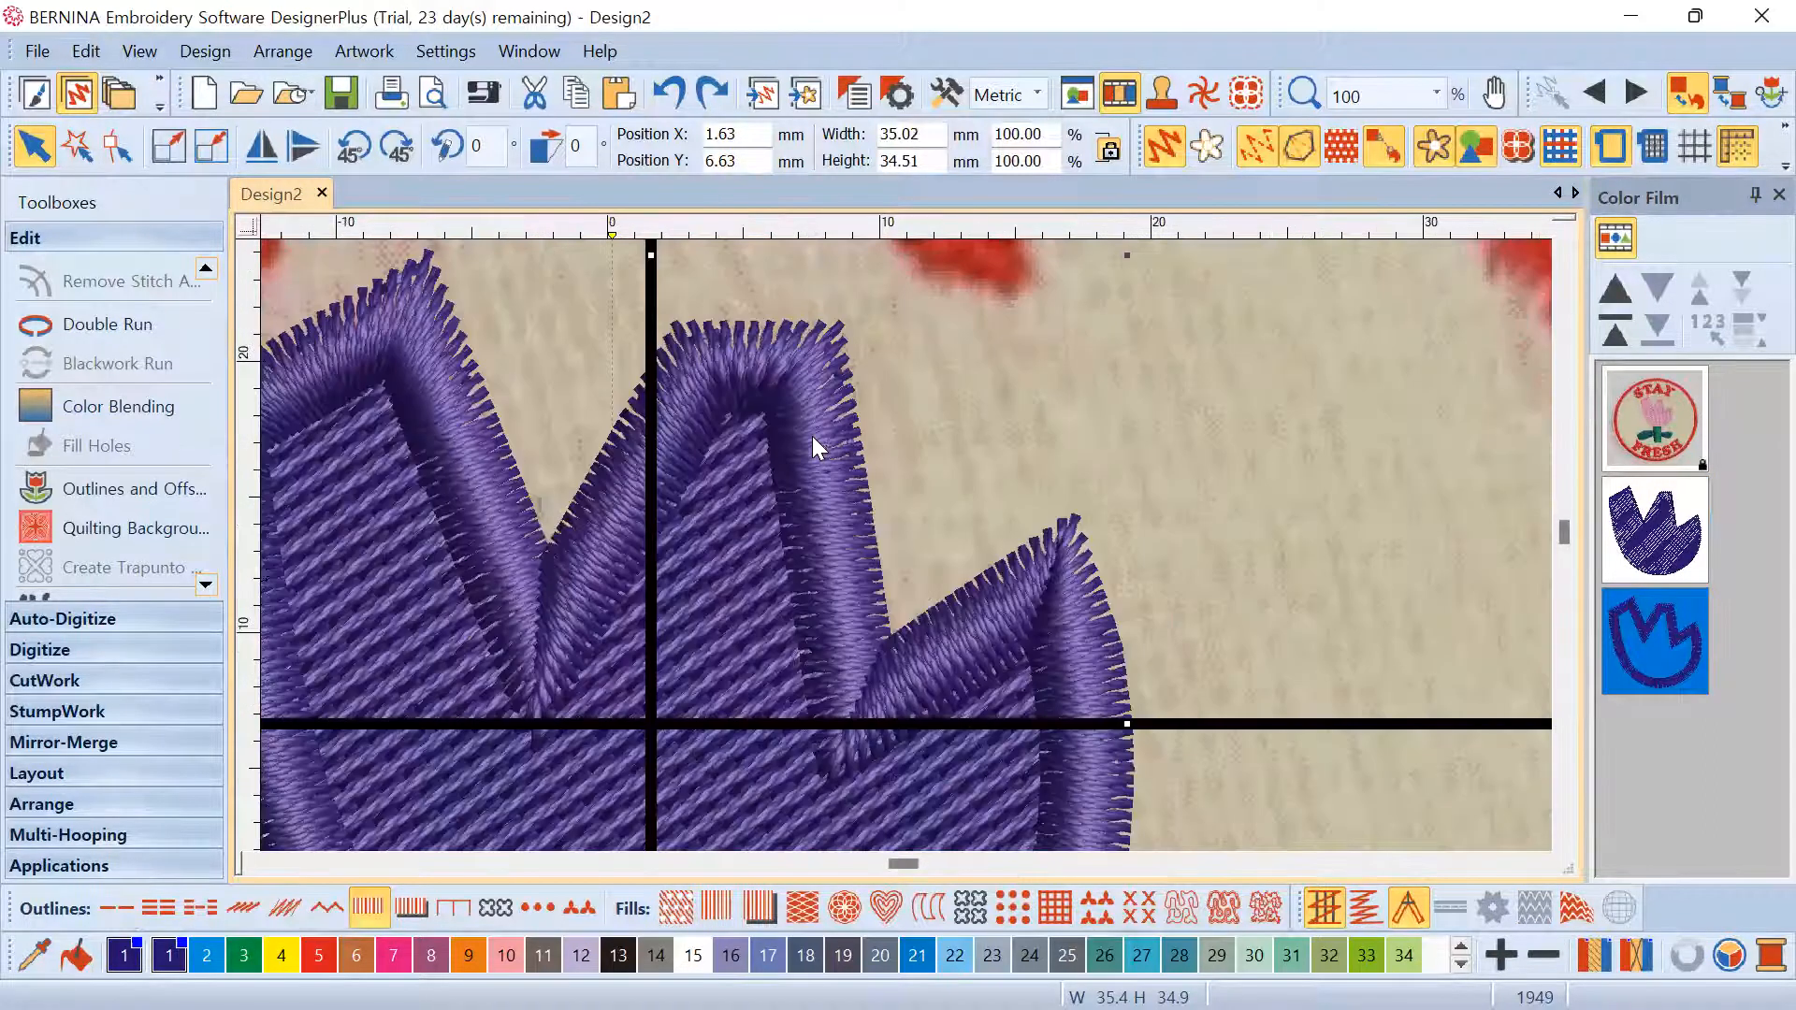
Open the outline's Object Properties and close them without changes
double_click(817, 443)
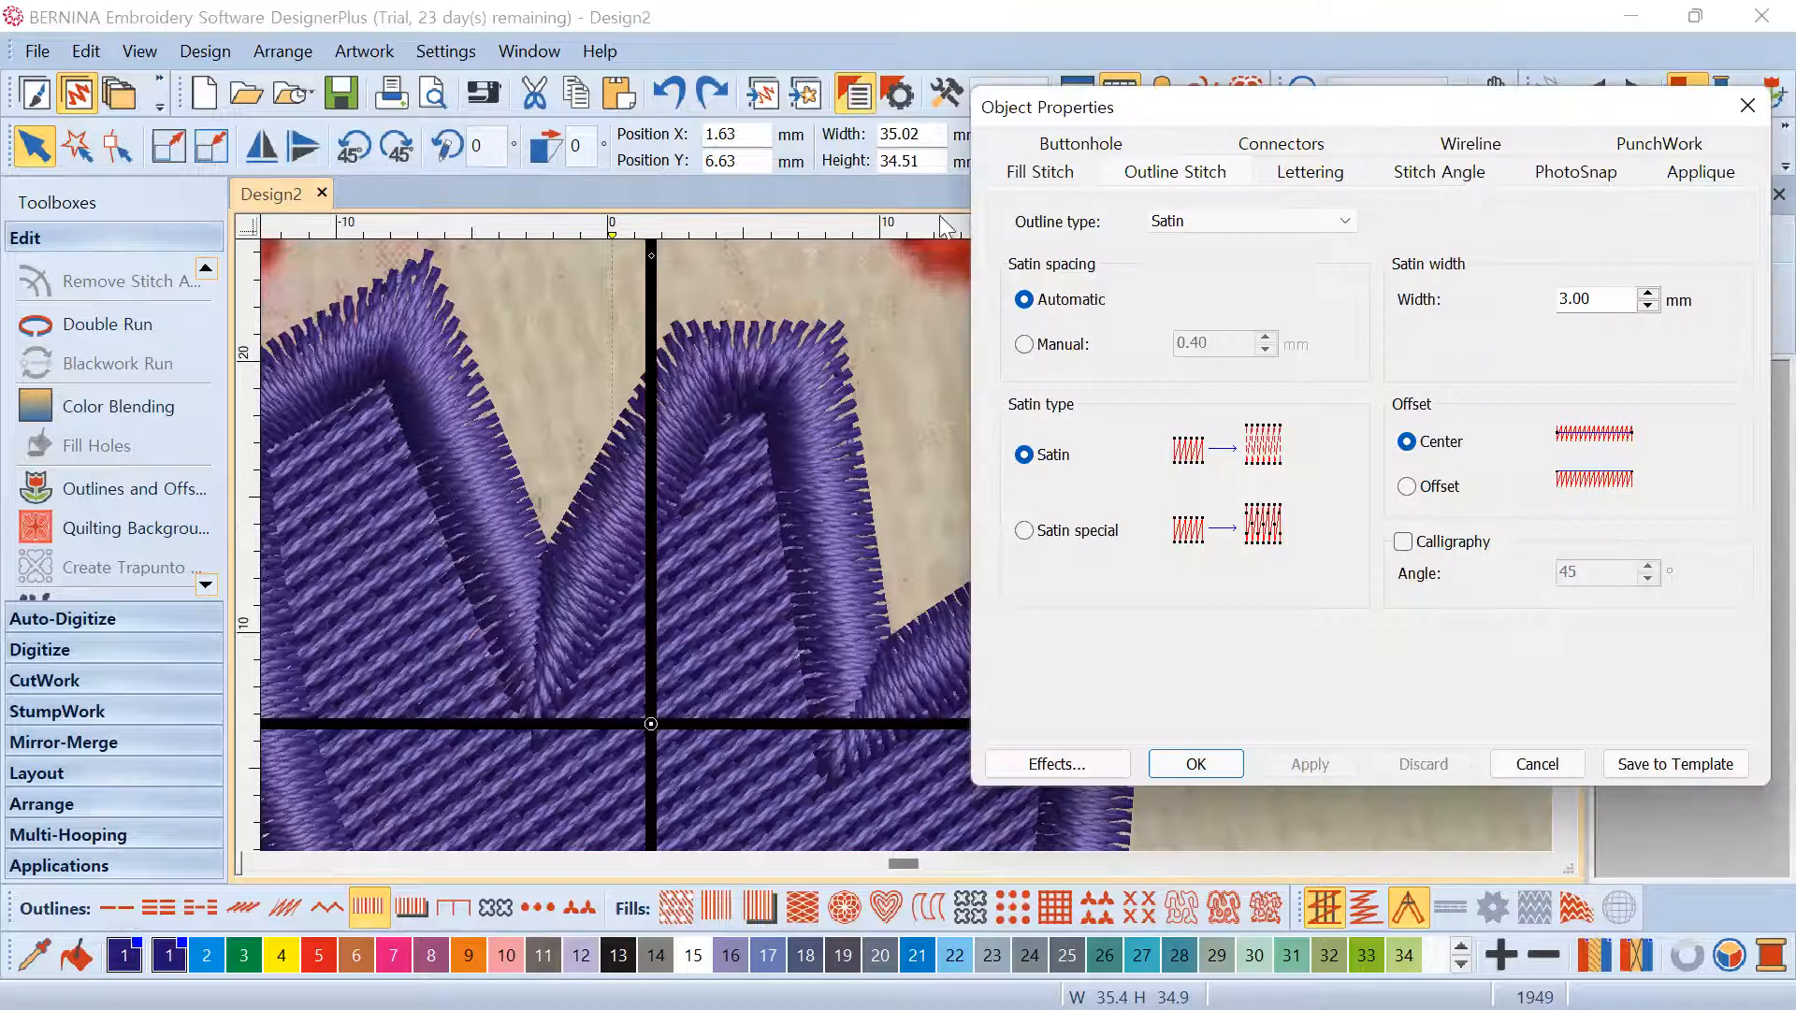
scroll(916, 582, "down", 3)
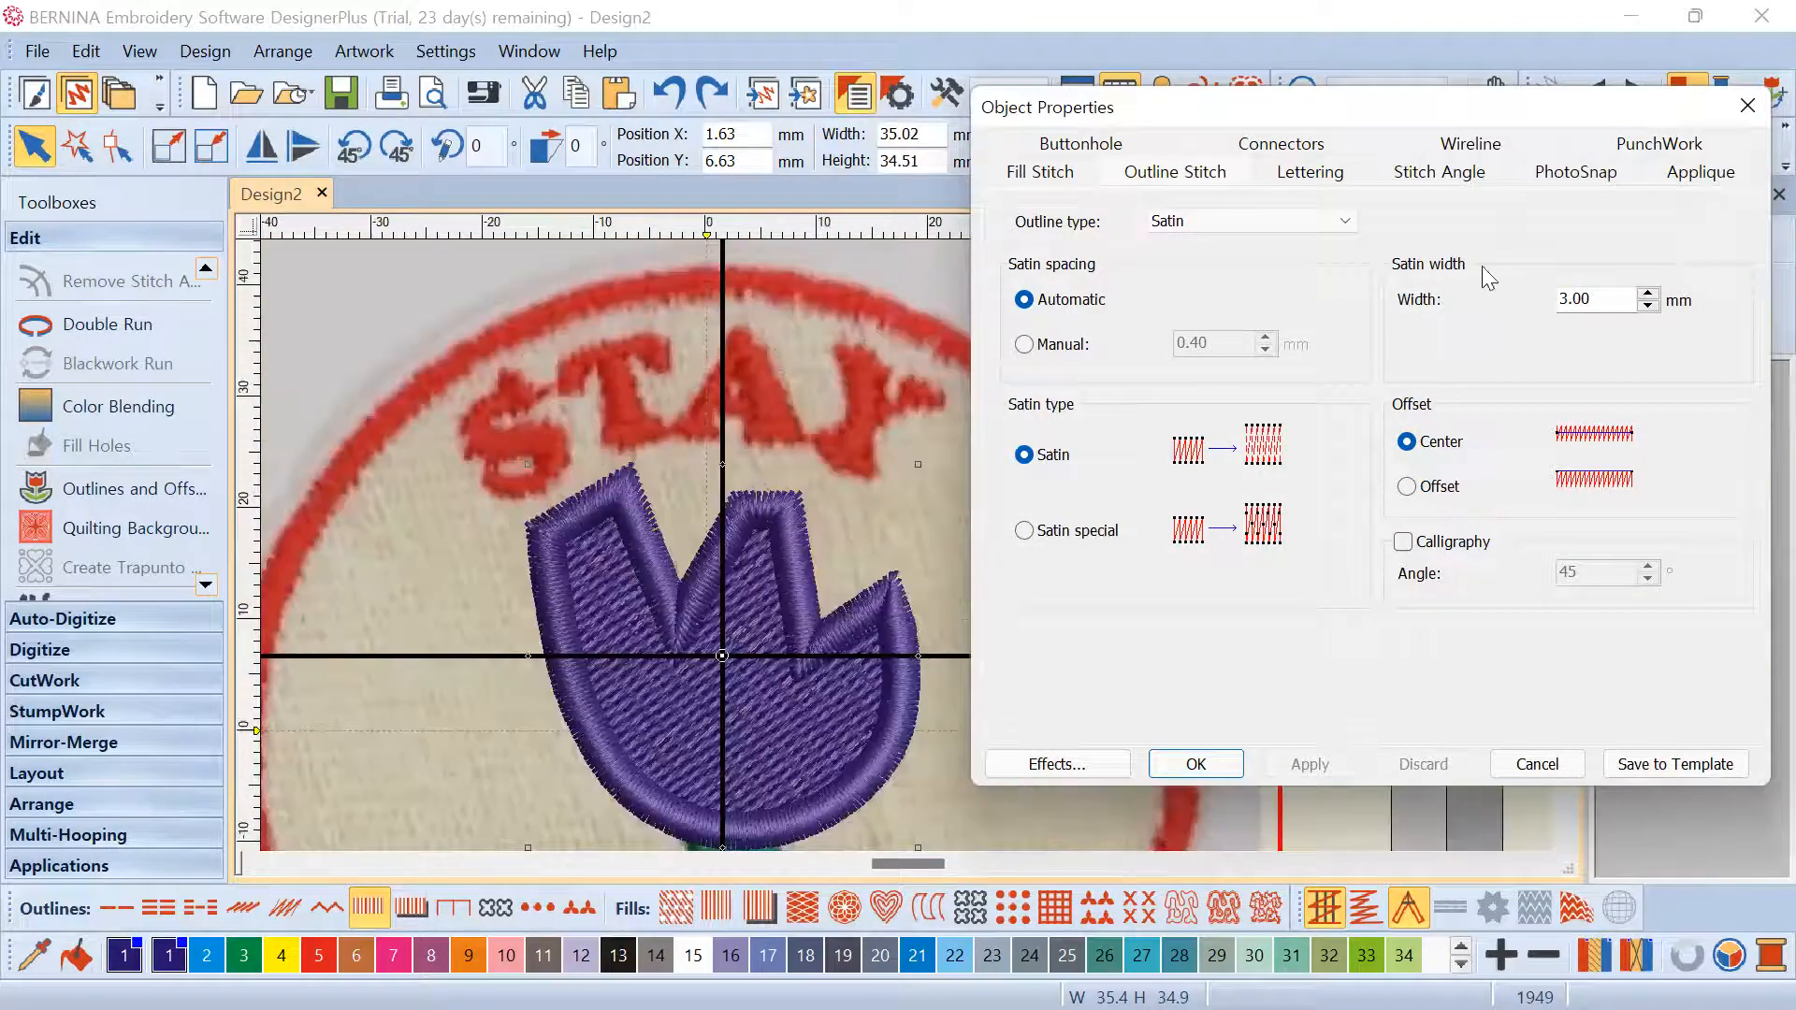
left_click(1748, 105)
Hide the tulip fill and select the satin outline thumbnail
left_click(1660, 532)
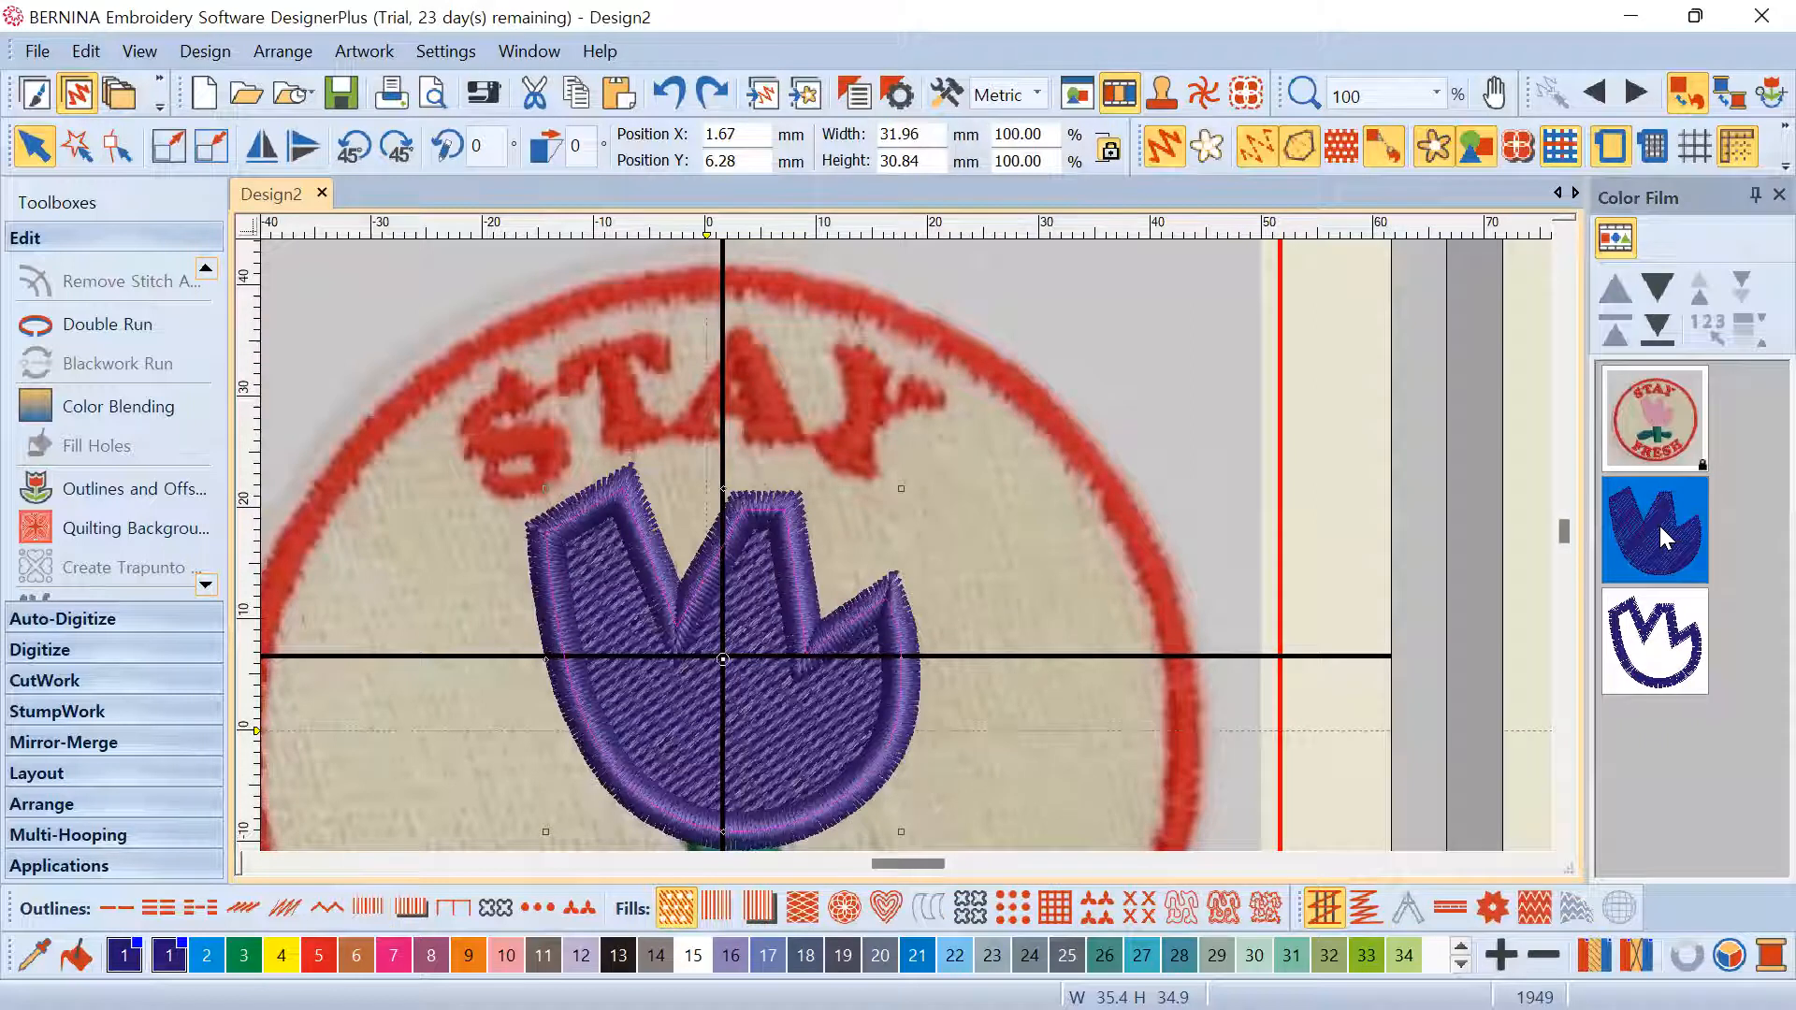
right_click(1659, 524)
left_click(1547, 224)
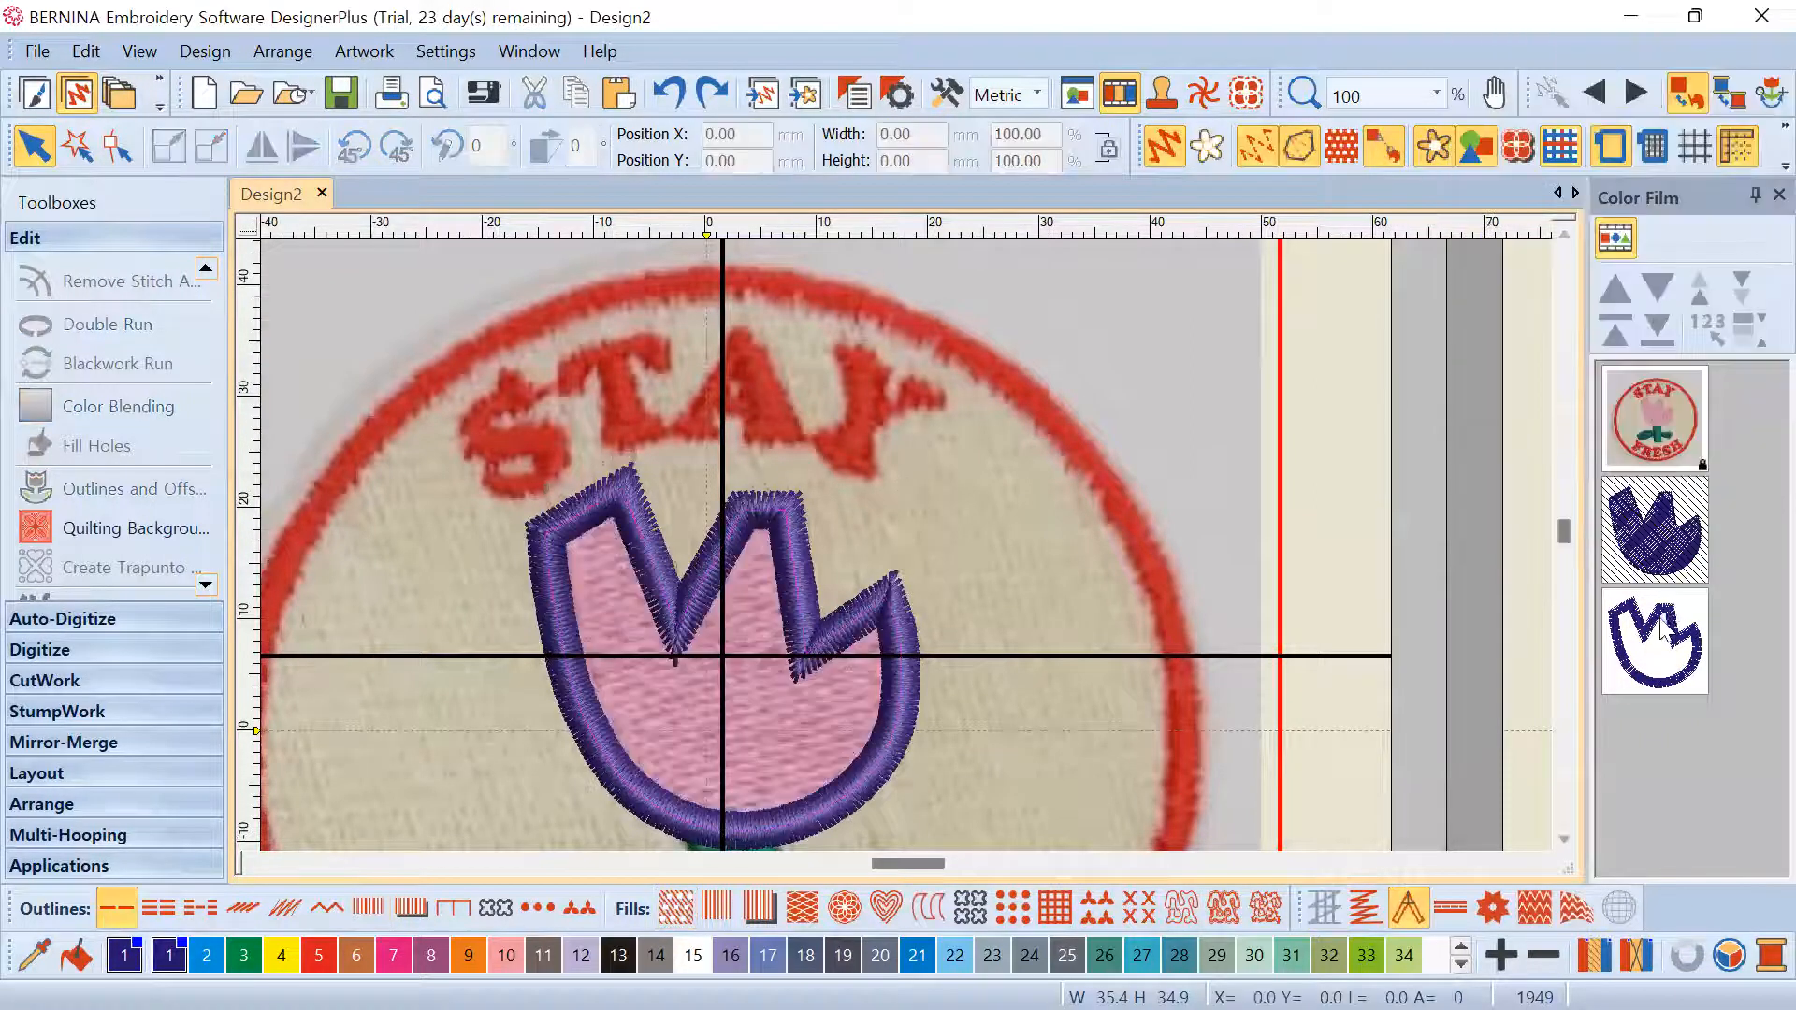
left_click(1660, 629)
scroll(743, 616, "up", 1)
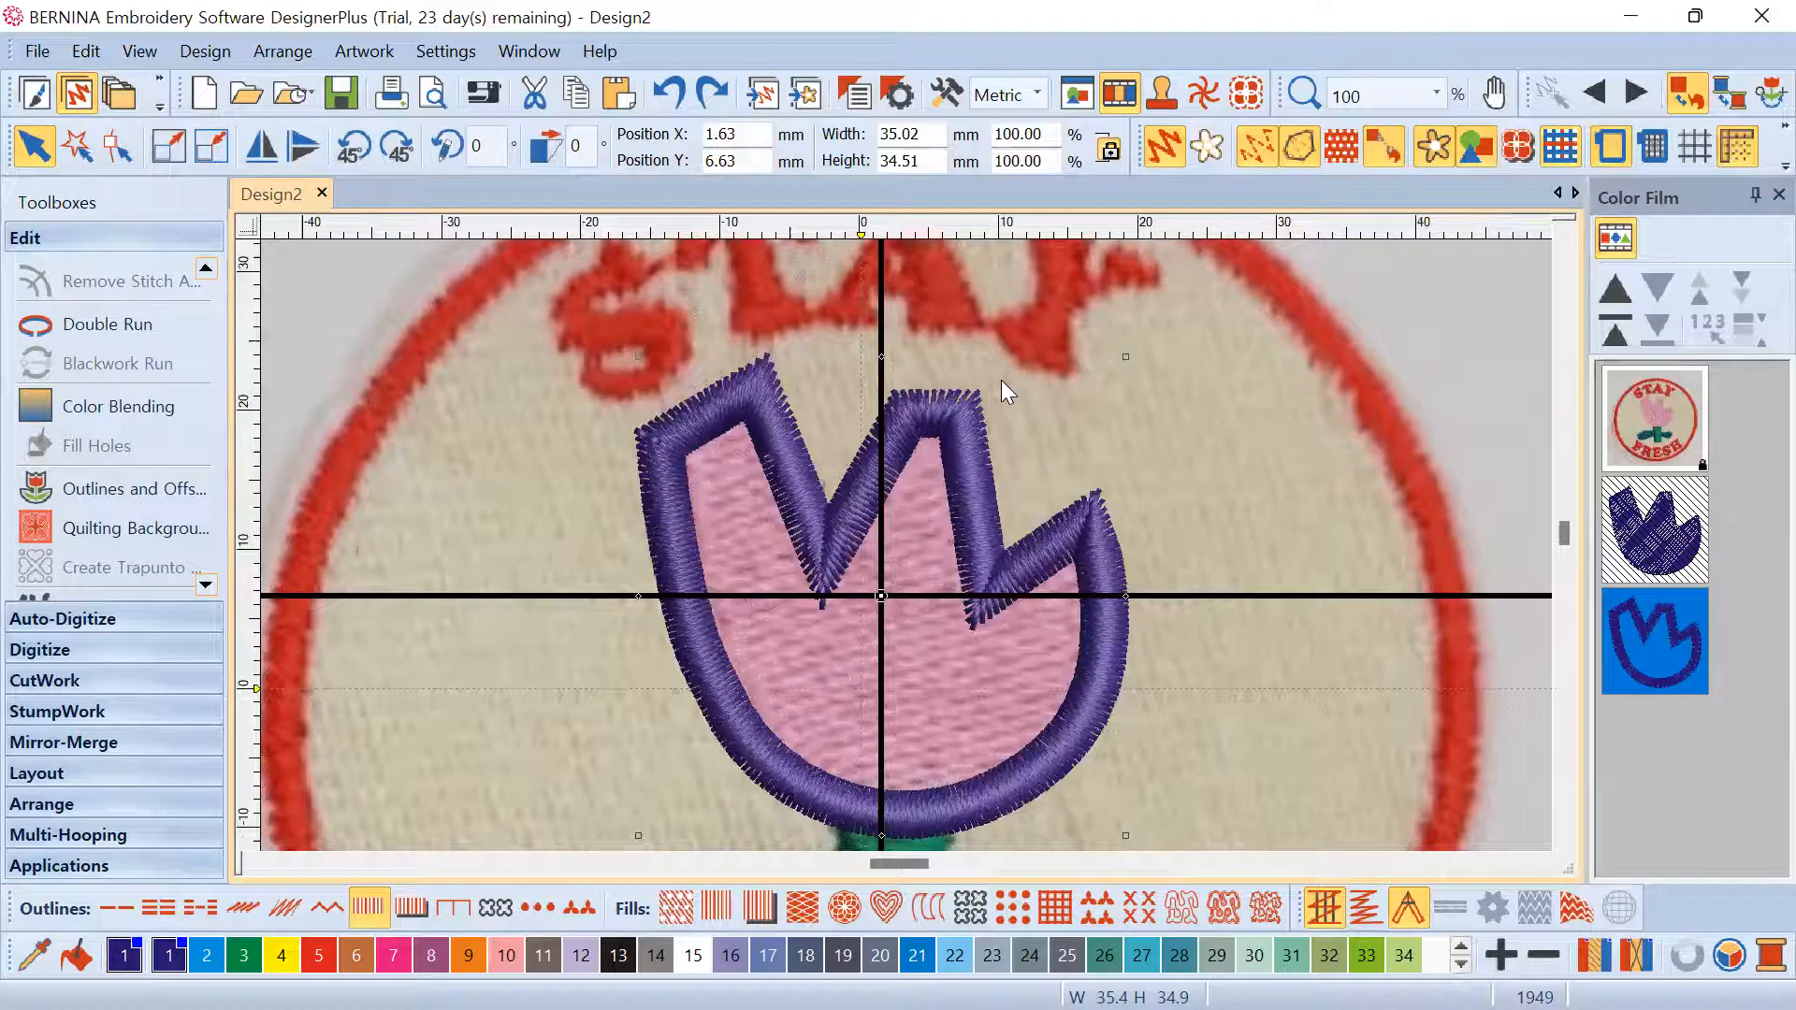
scroll(1001, 379, "up", 1)
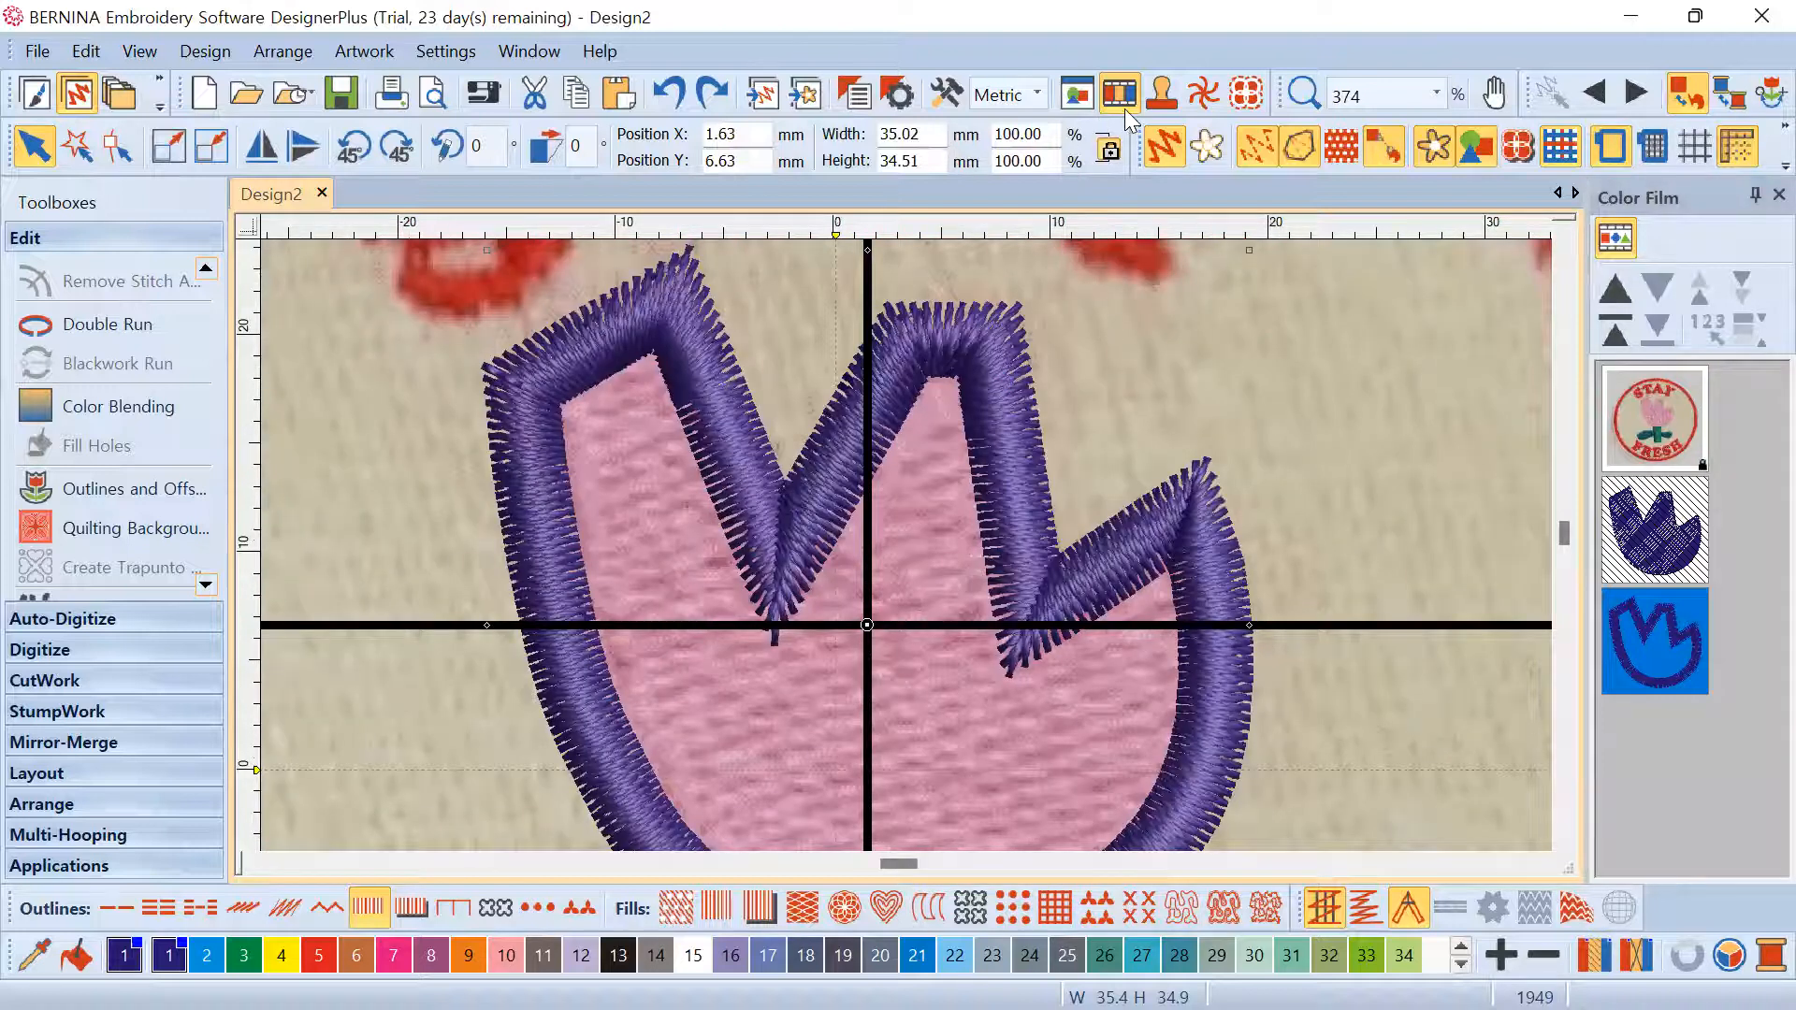
right_click(1016, 412)
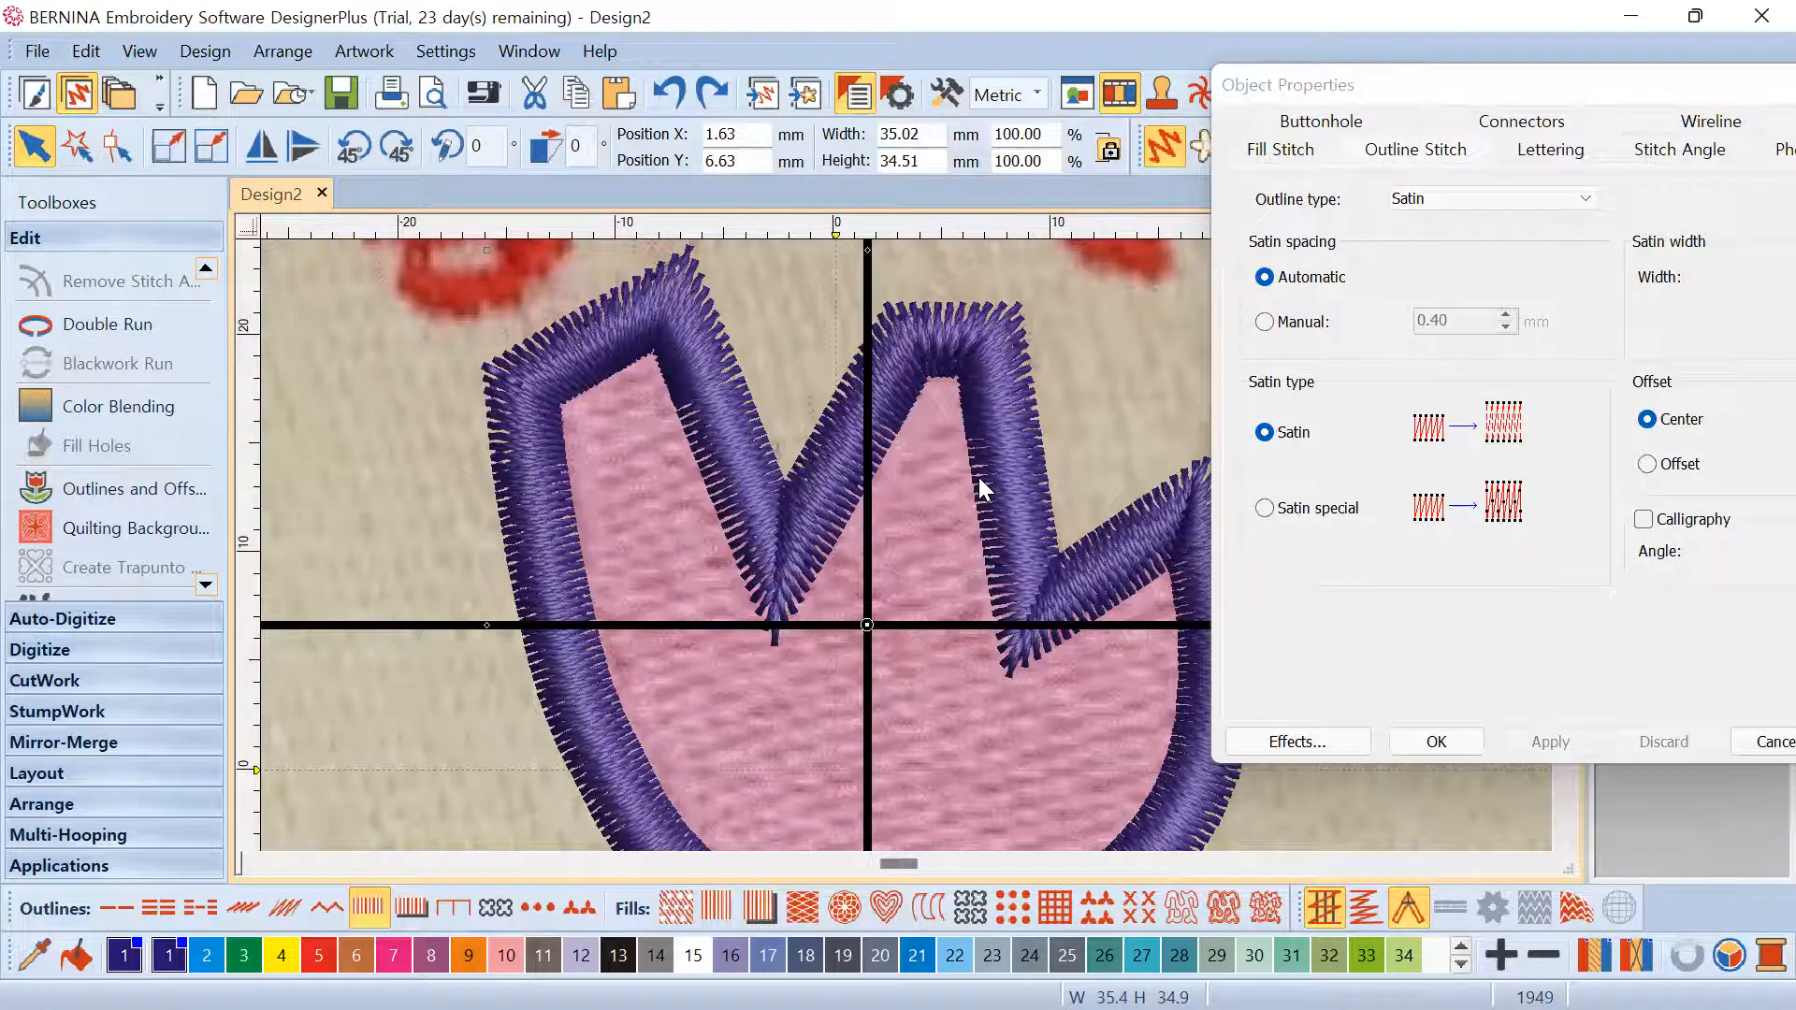
left_click_drag(1528, 73, 1314, 110)
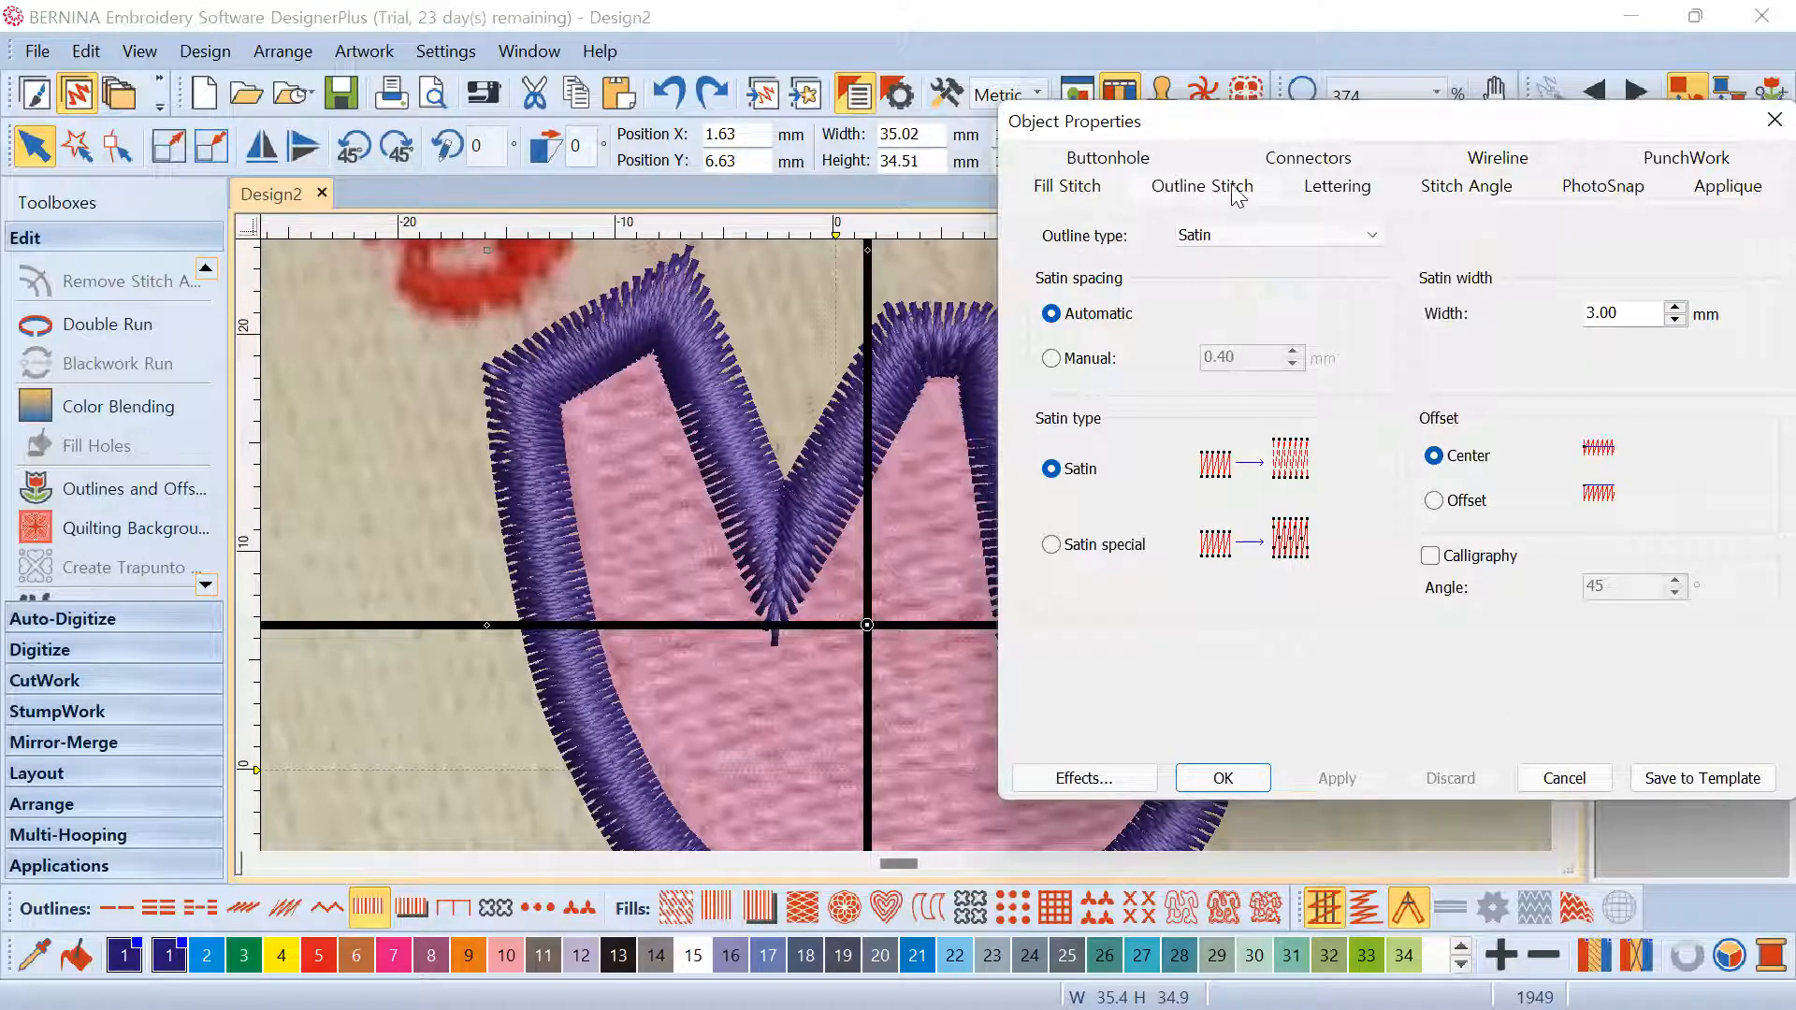
left_click(1303, 239)
left_click(1300, 238)
double_click(1638, 315)
type("2")
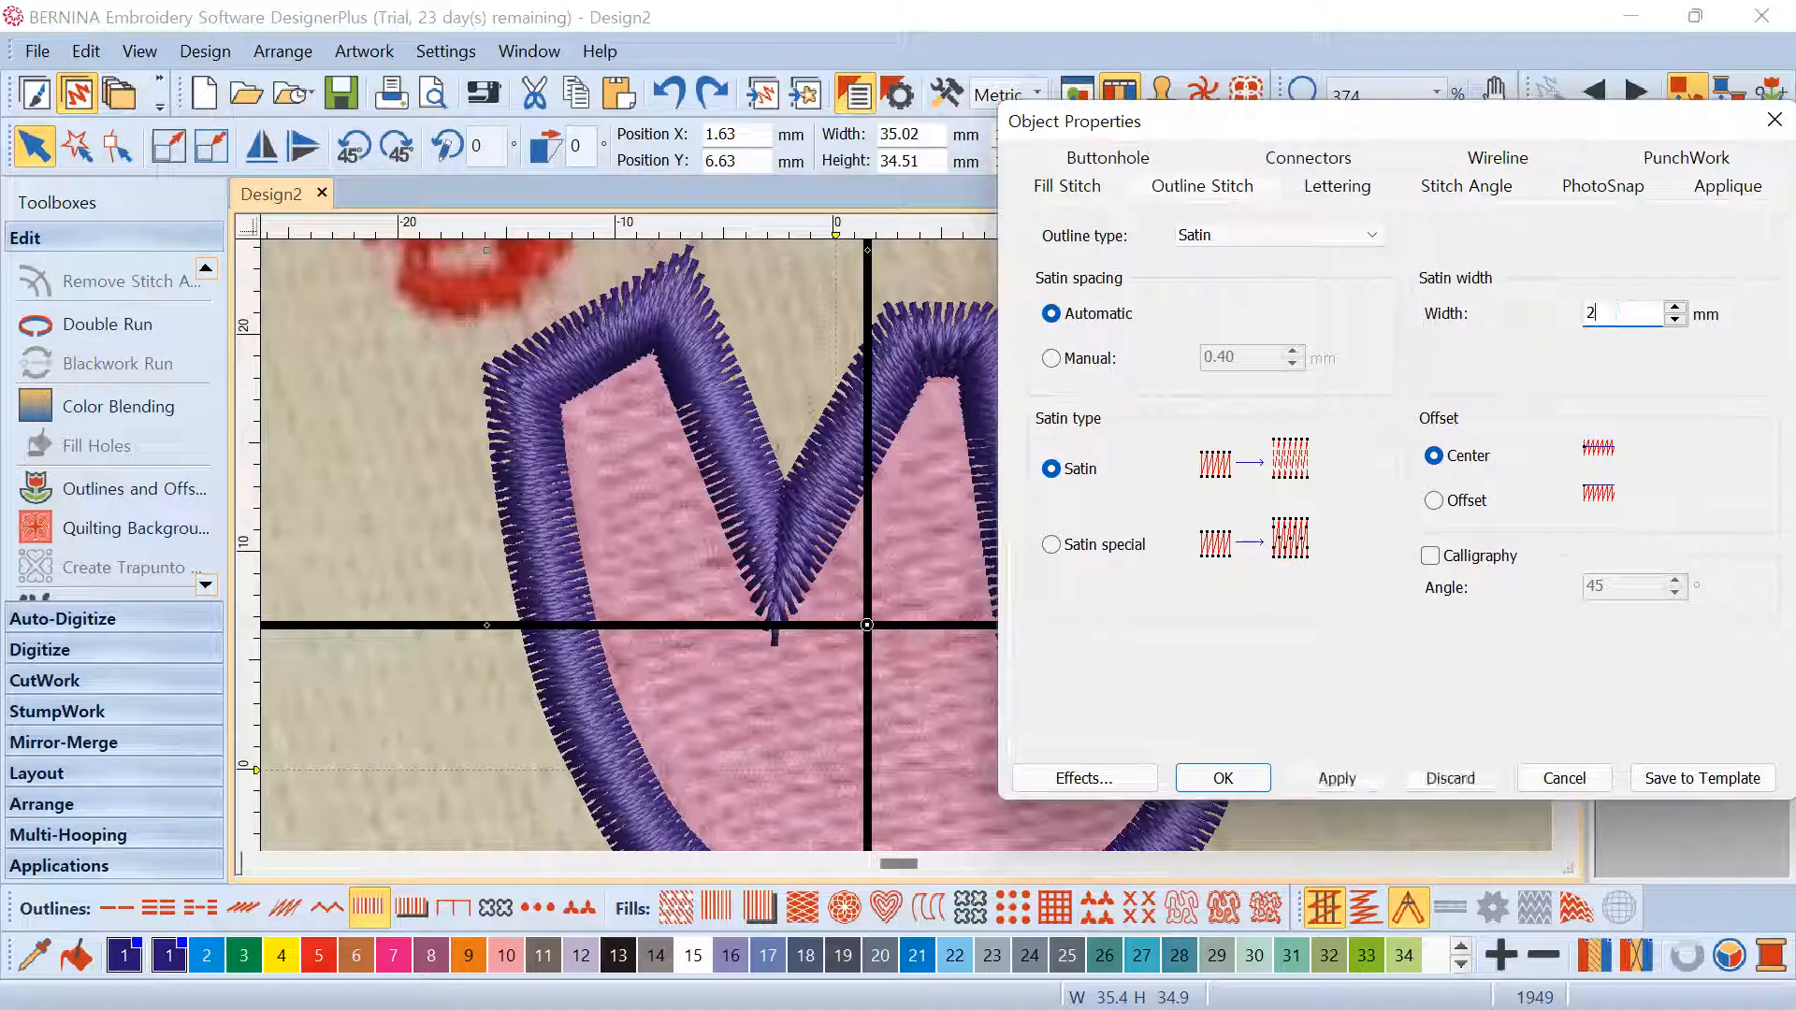
left_click(1339, 790)
scroll(441, 575, "down", 1)
left_click_drag(1148, 122, 1355, 121)
scroll(909, 544, "down", 5)
scroll(909, 542, "up", 6)
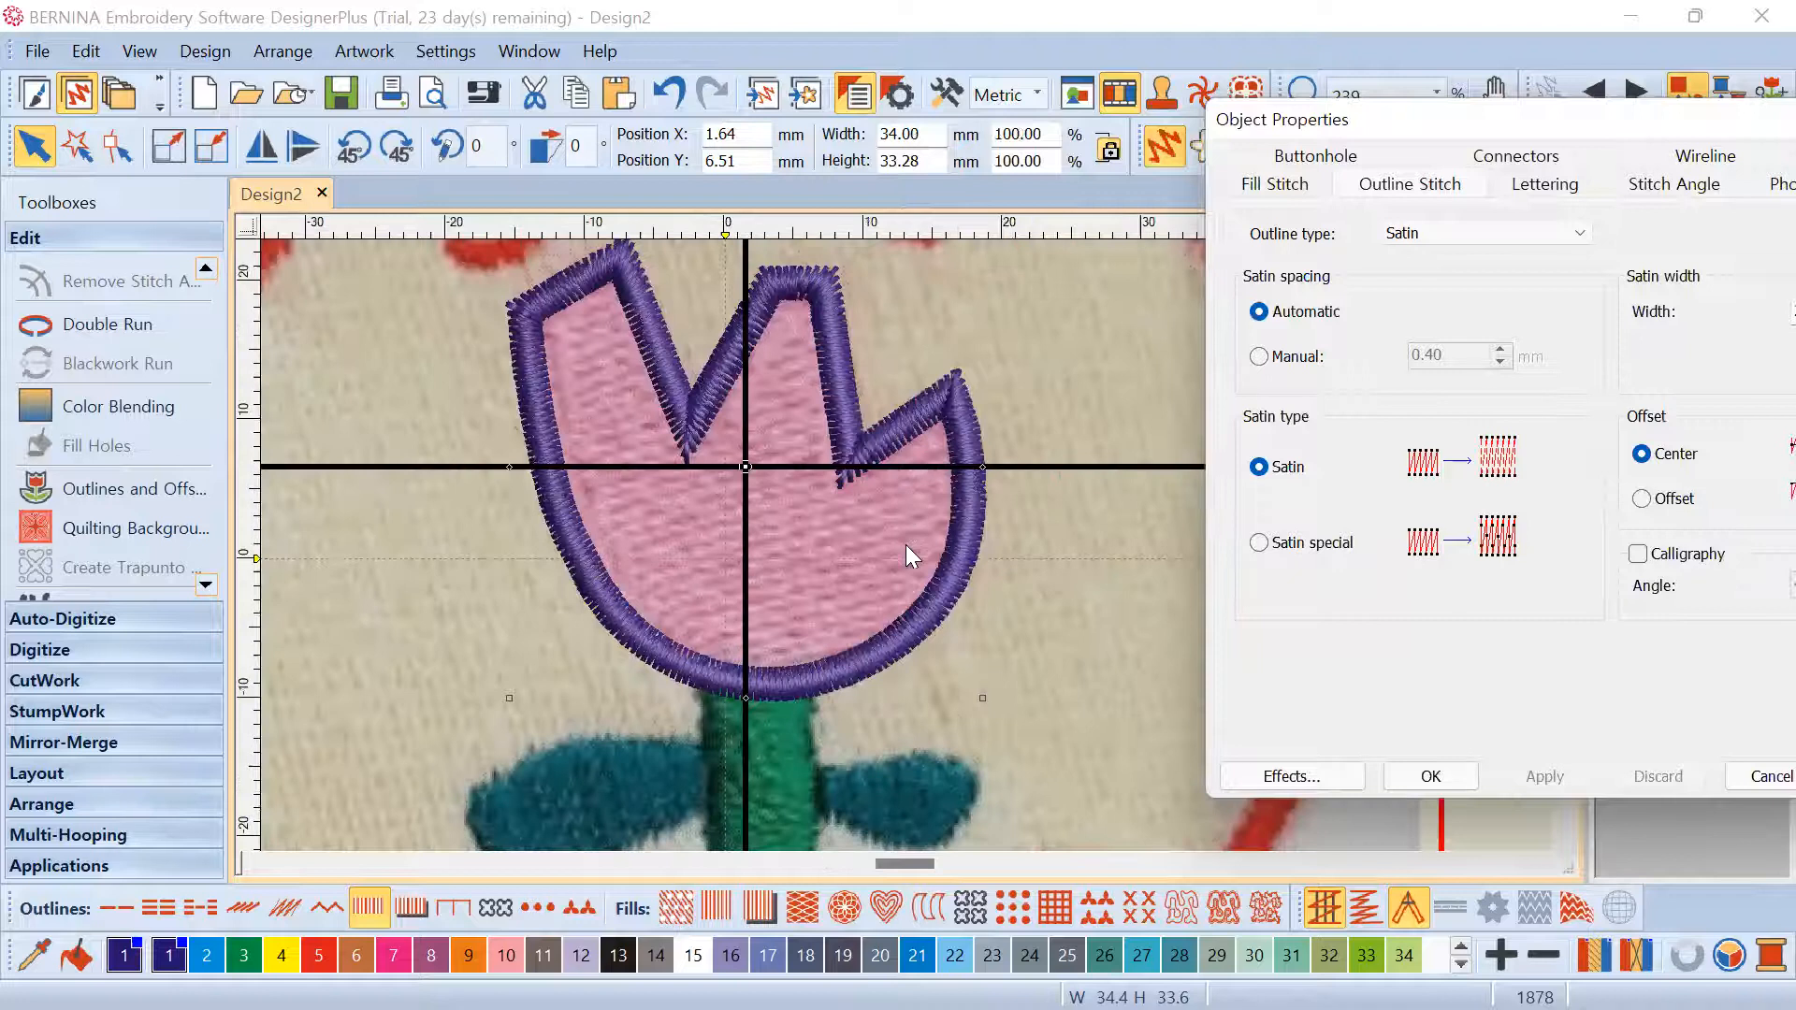
scroll(908, 543, "down", 1)
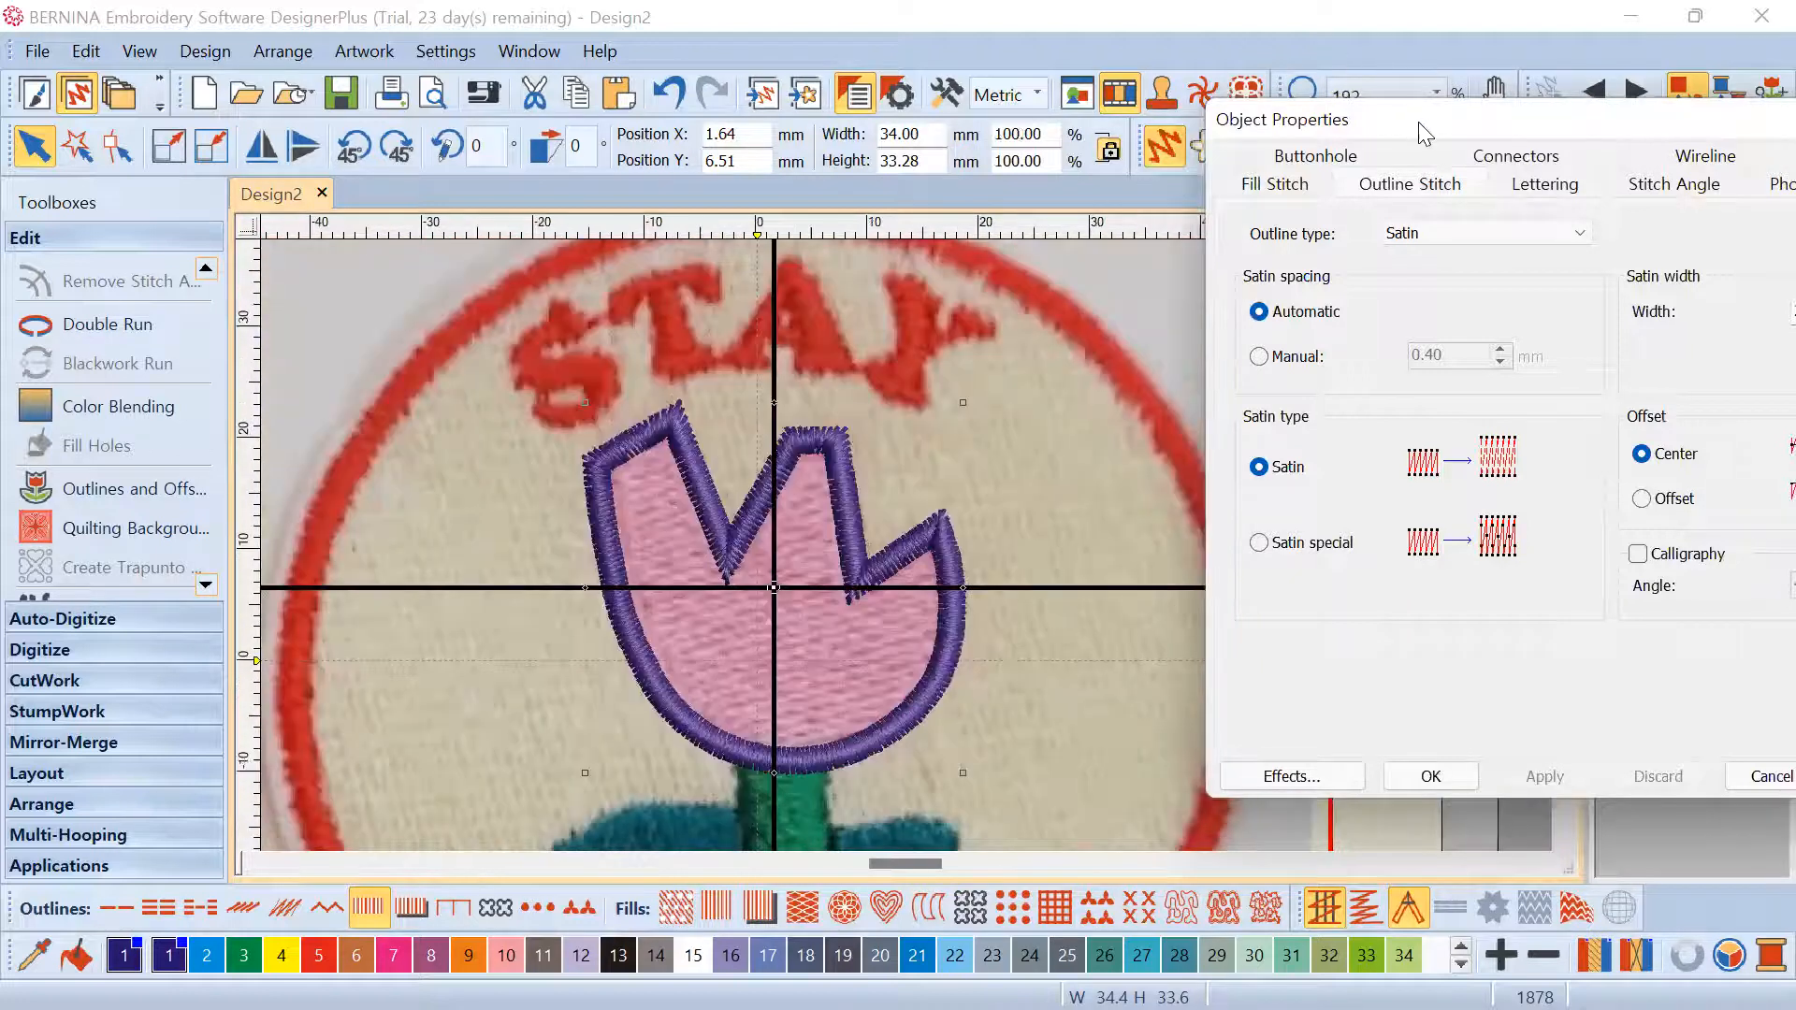
left_click_drag(1424, 134, 1246, 90)
scroll(907, 544, "up", 2)
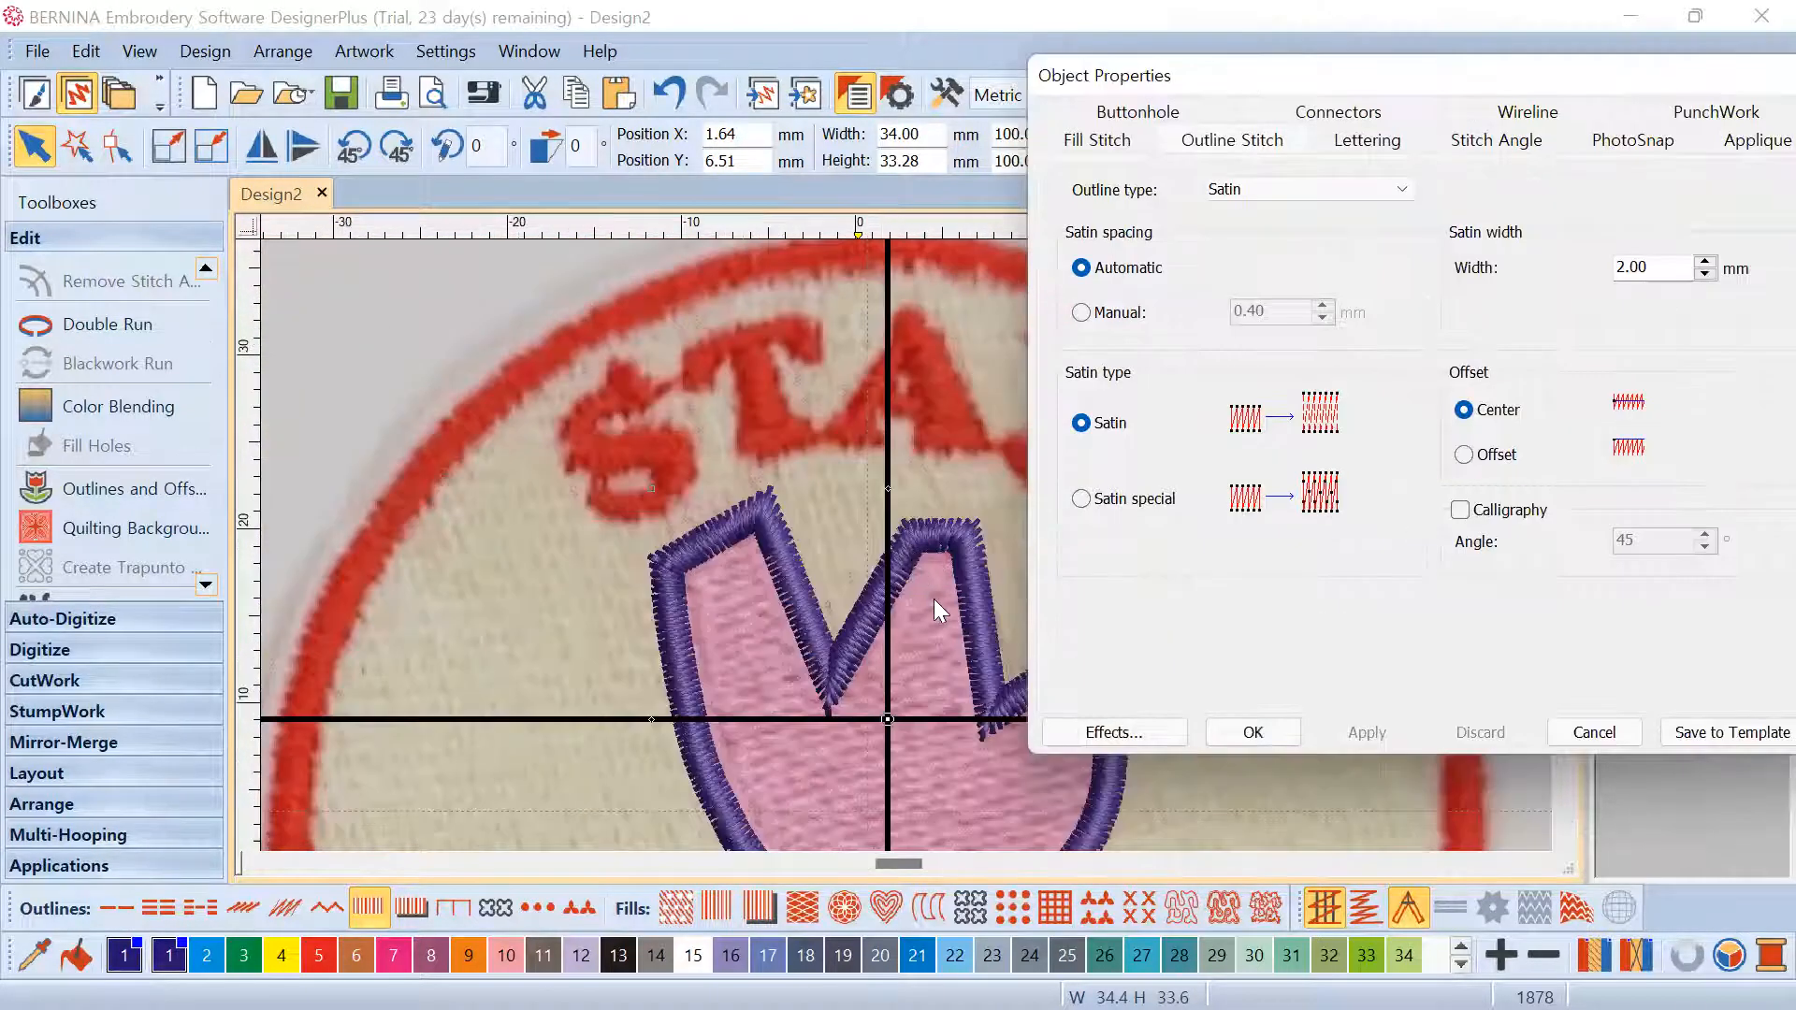
scroll(887, 658, "up", 3)
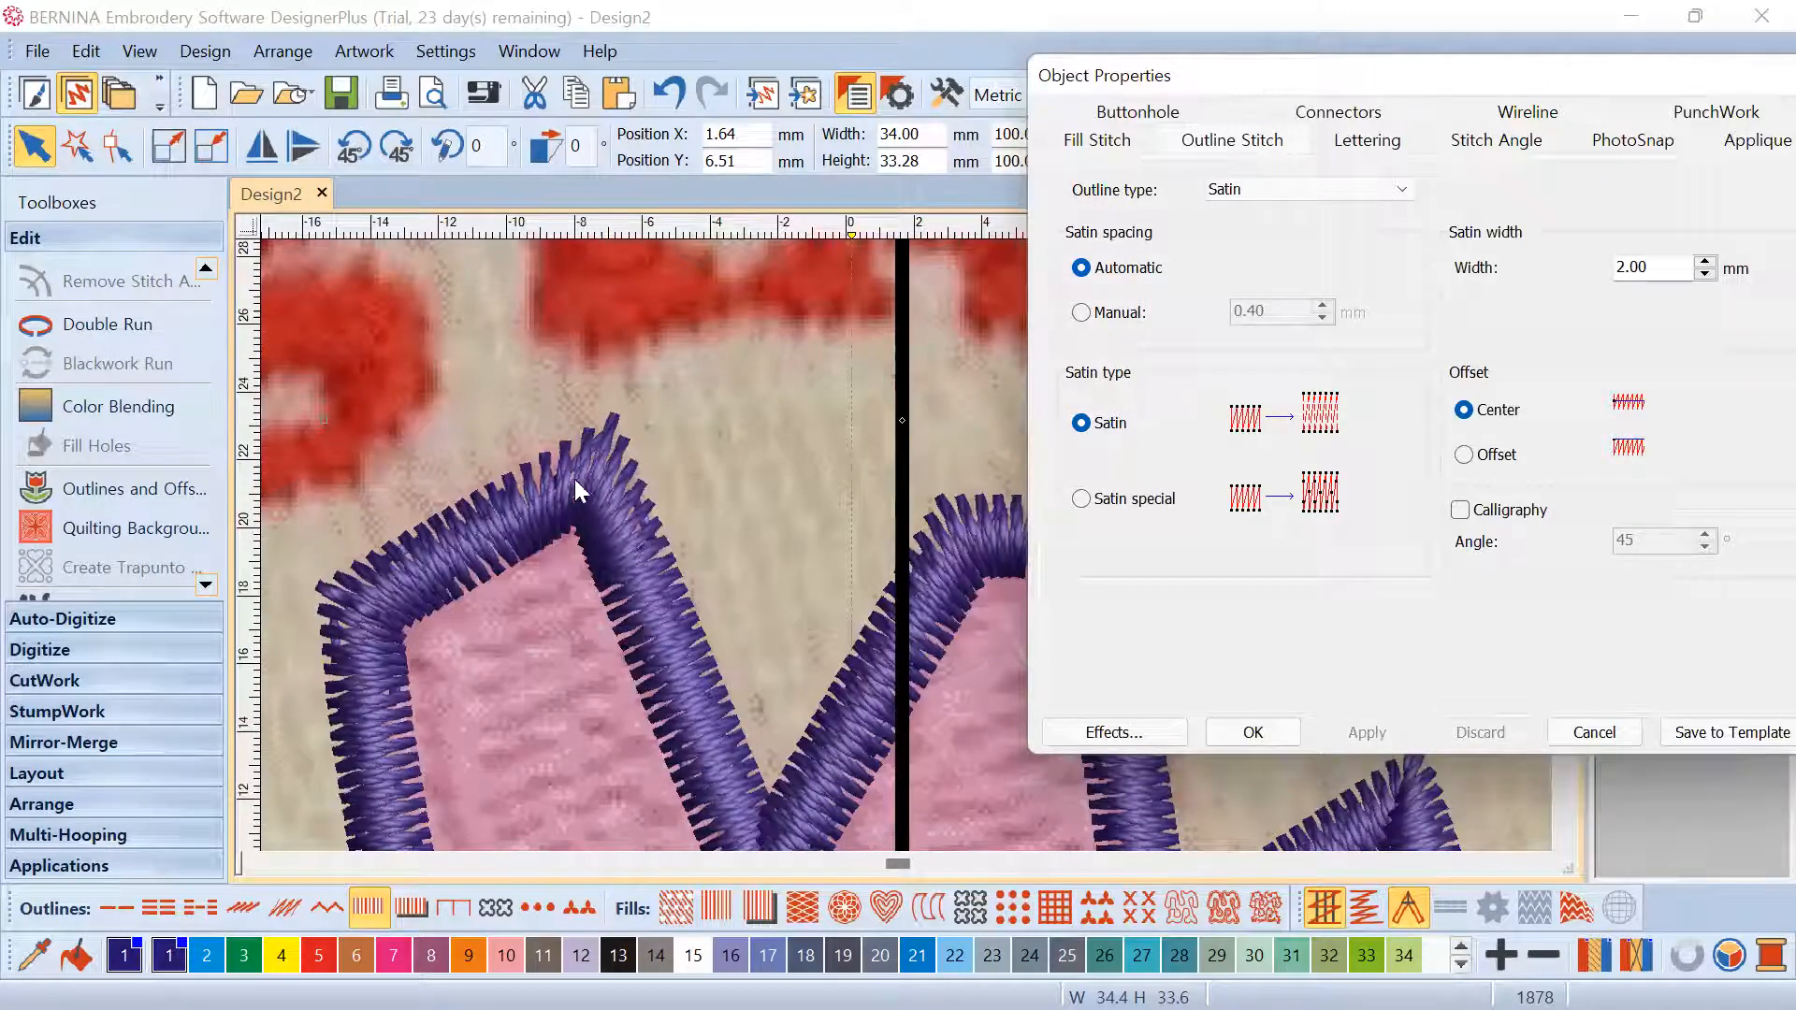
scroll(914, 544, "down", 2)
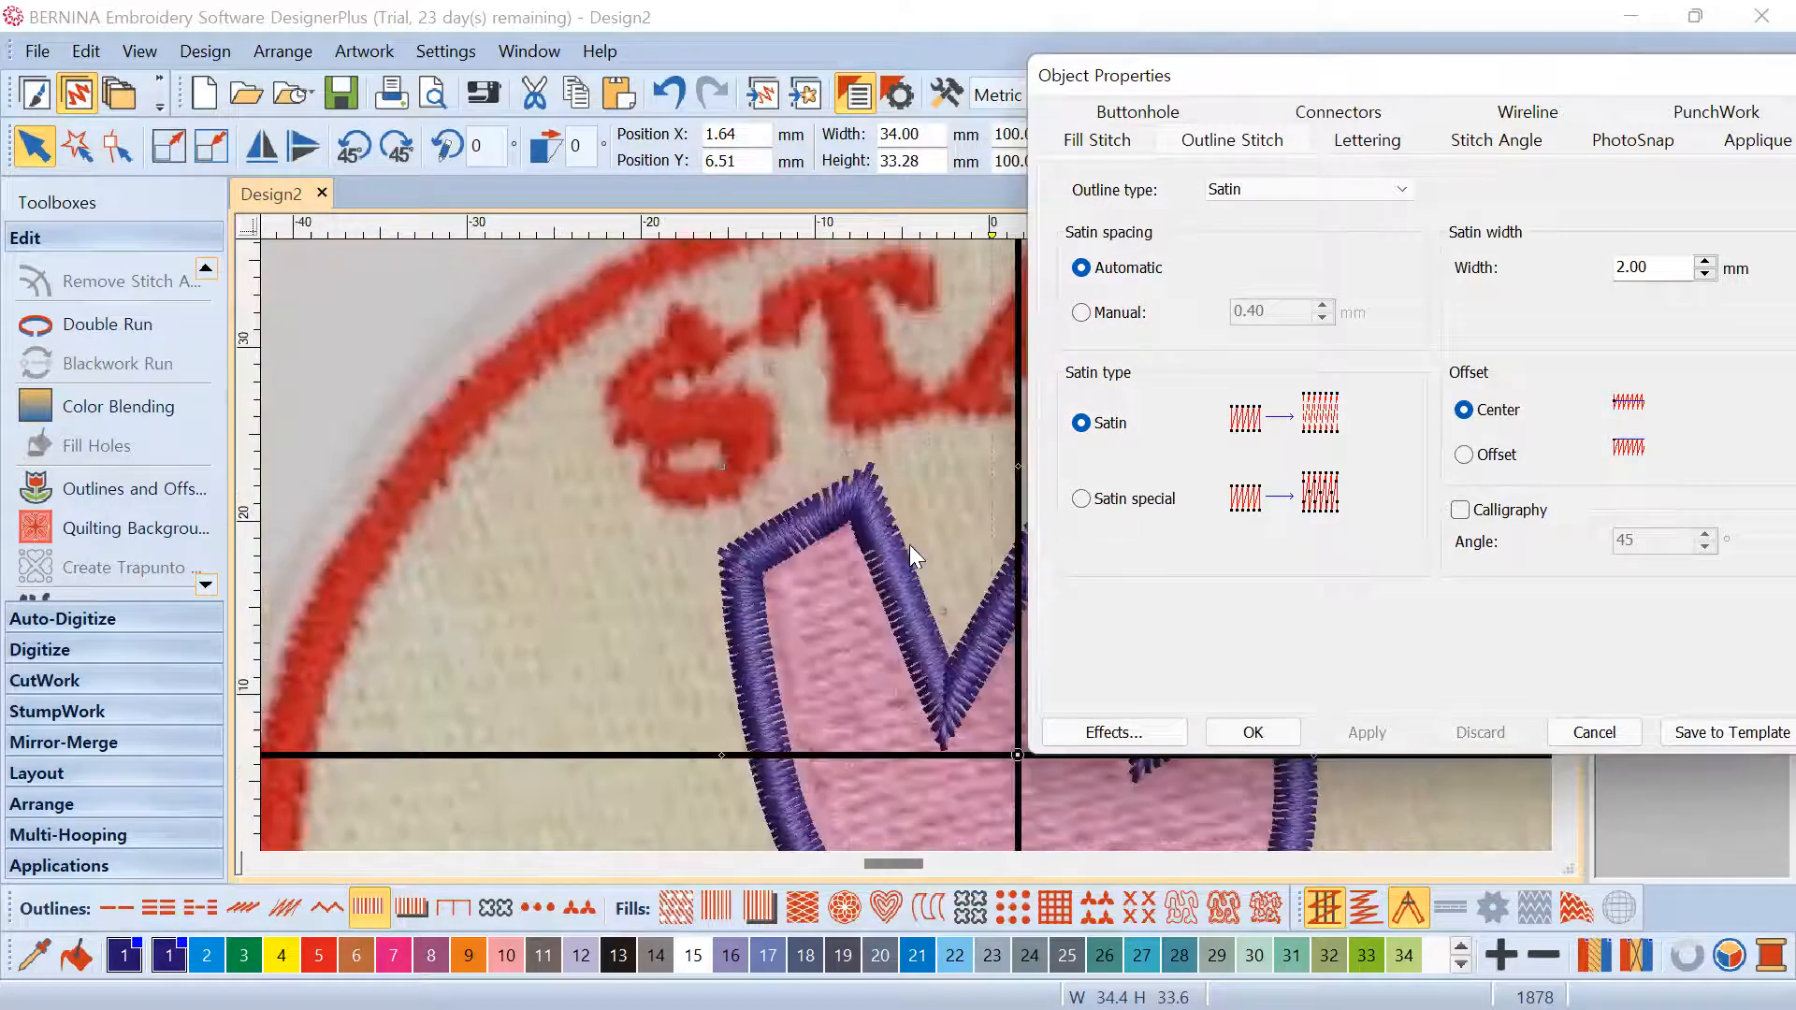
scroll(907, 544, "down", 3)
scroll(906, 539, "up", 2)
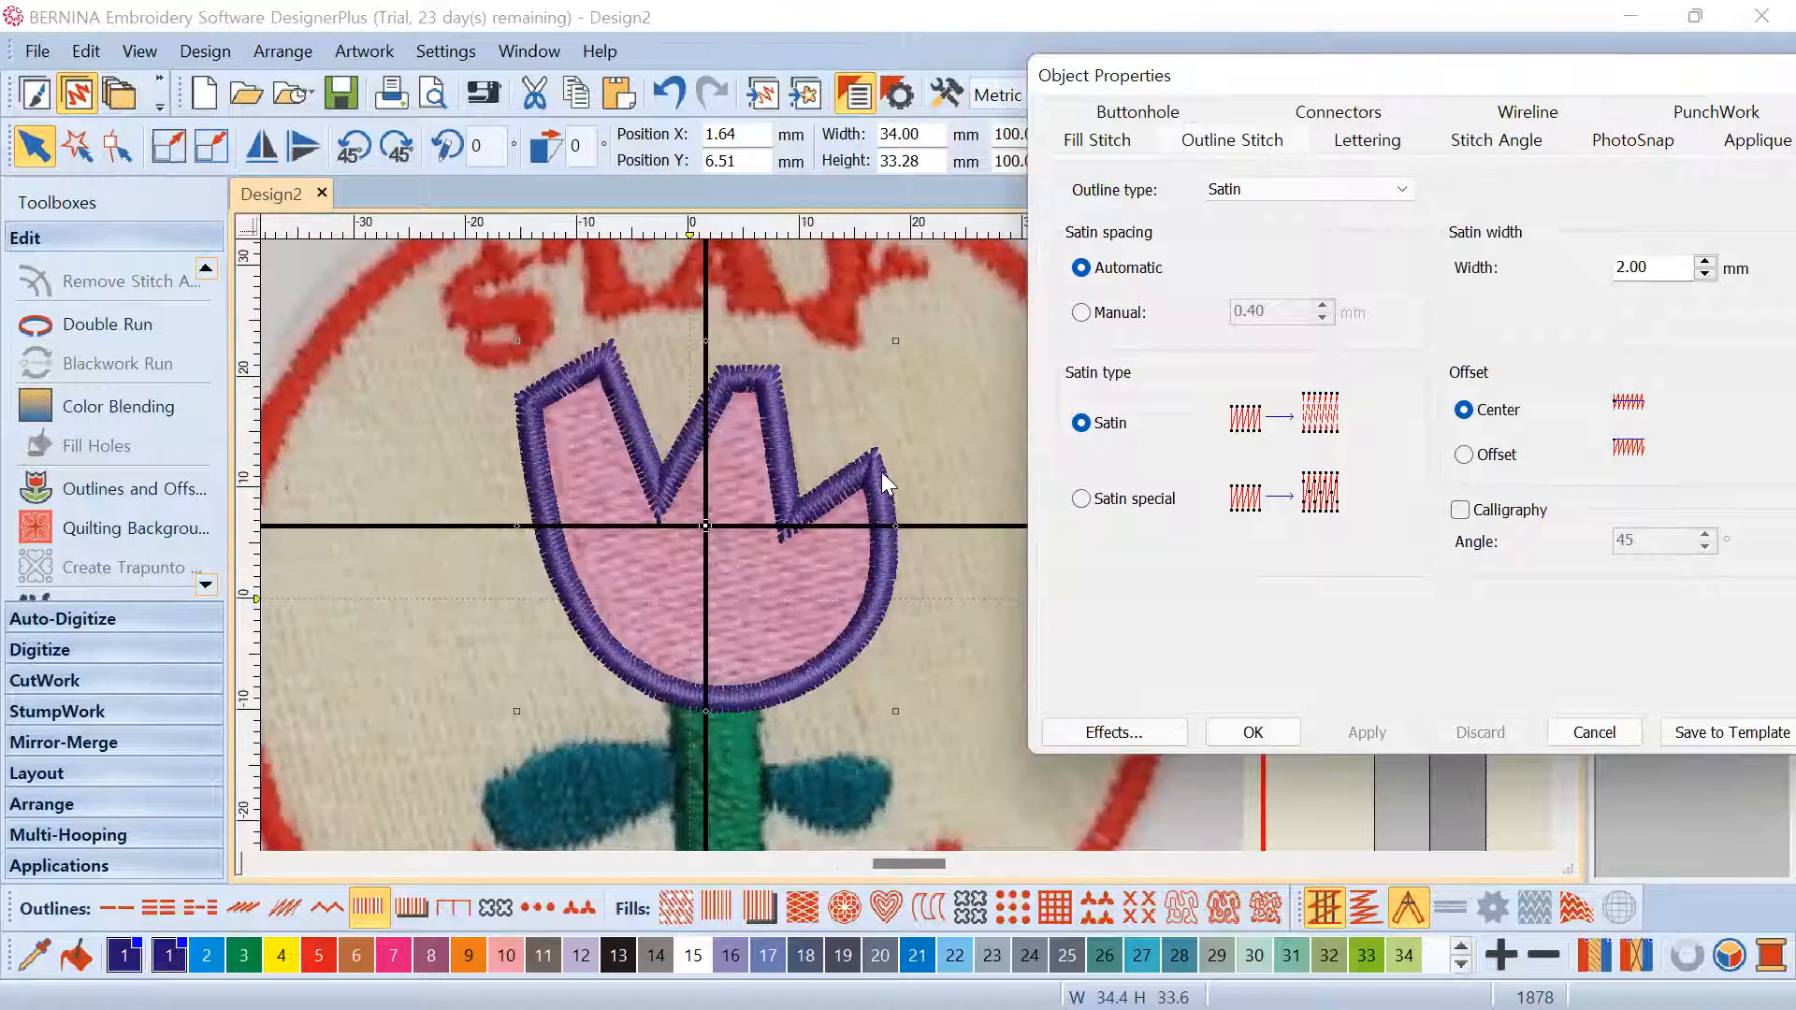
scroll(825, 464, "up", 1)
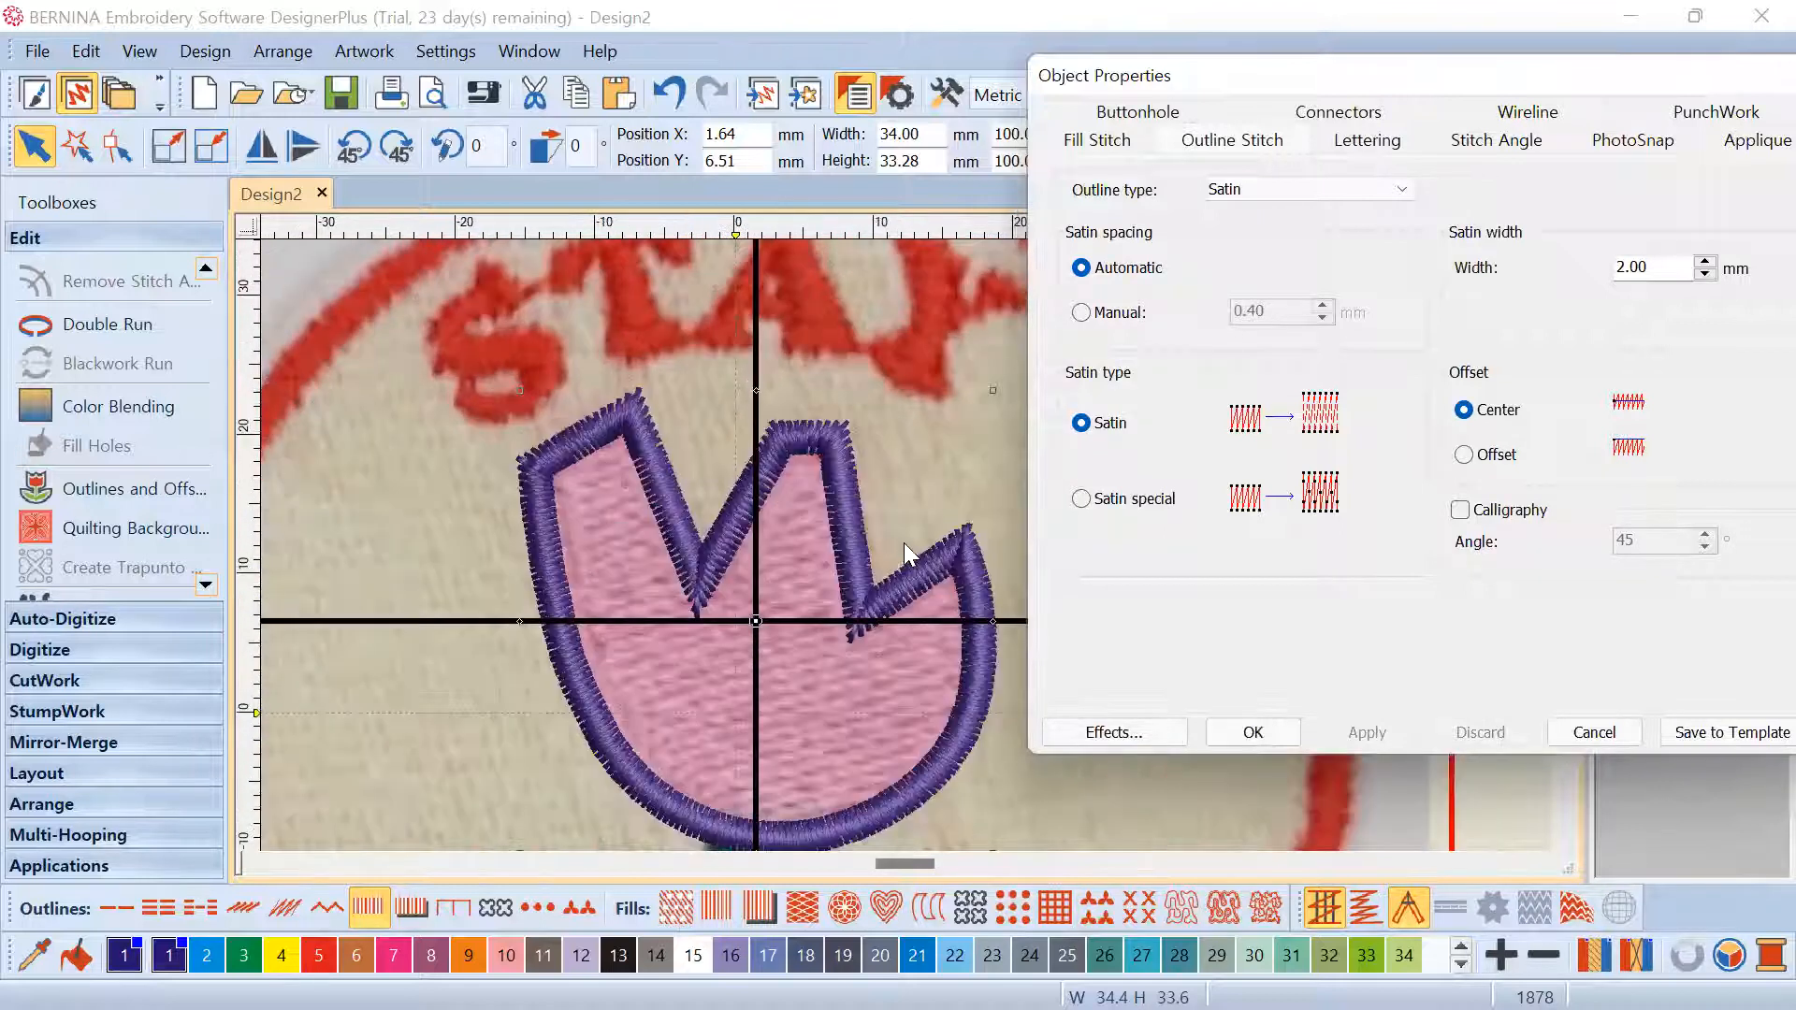
scroll(889, 590, "down", 1)
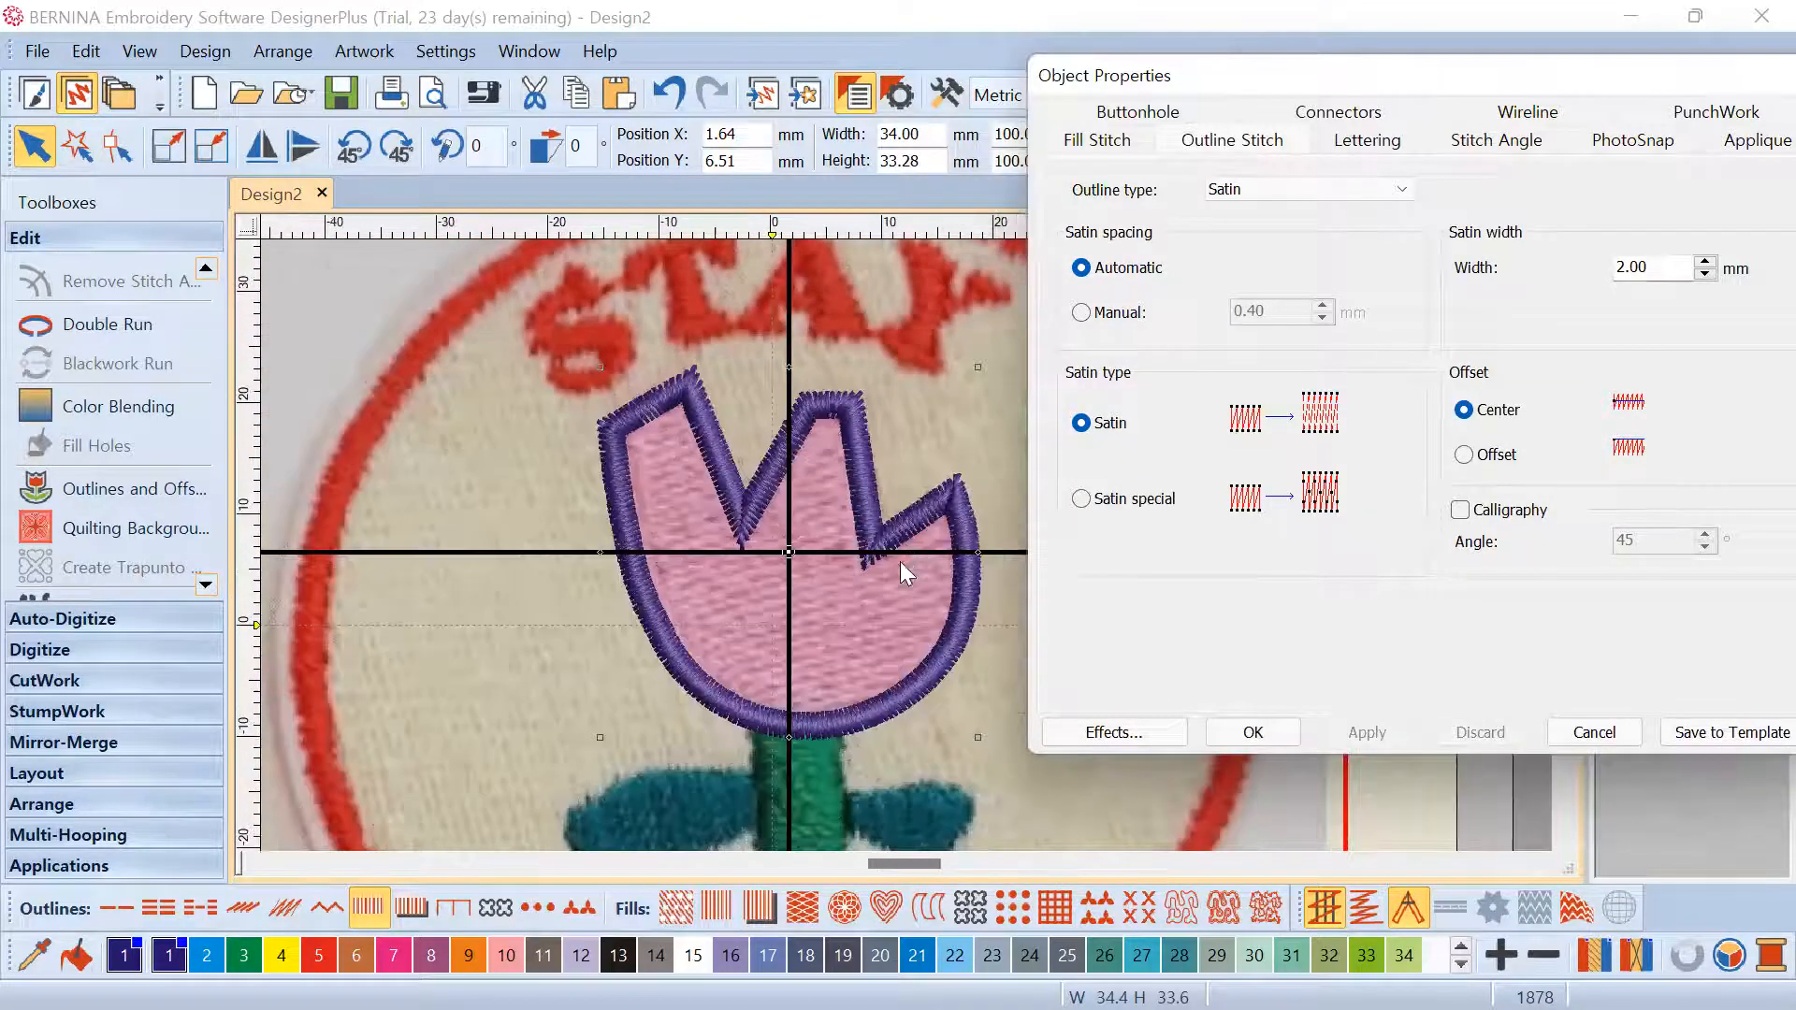
scroll(954, 584, "up", 1)
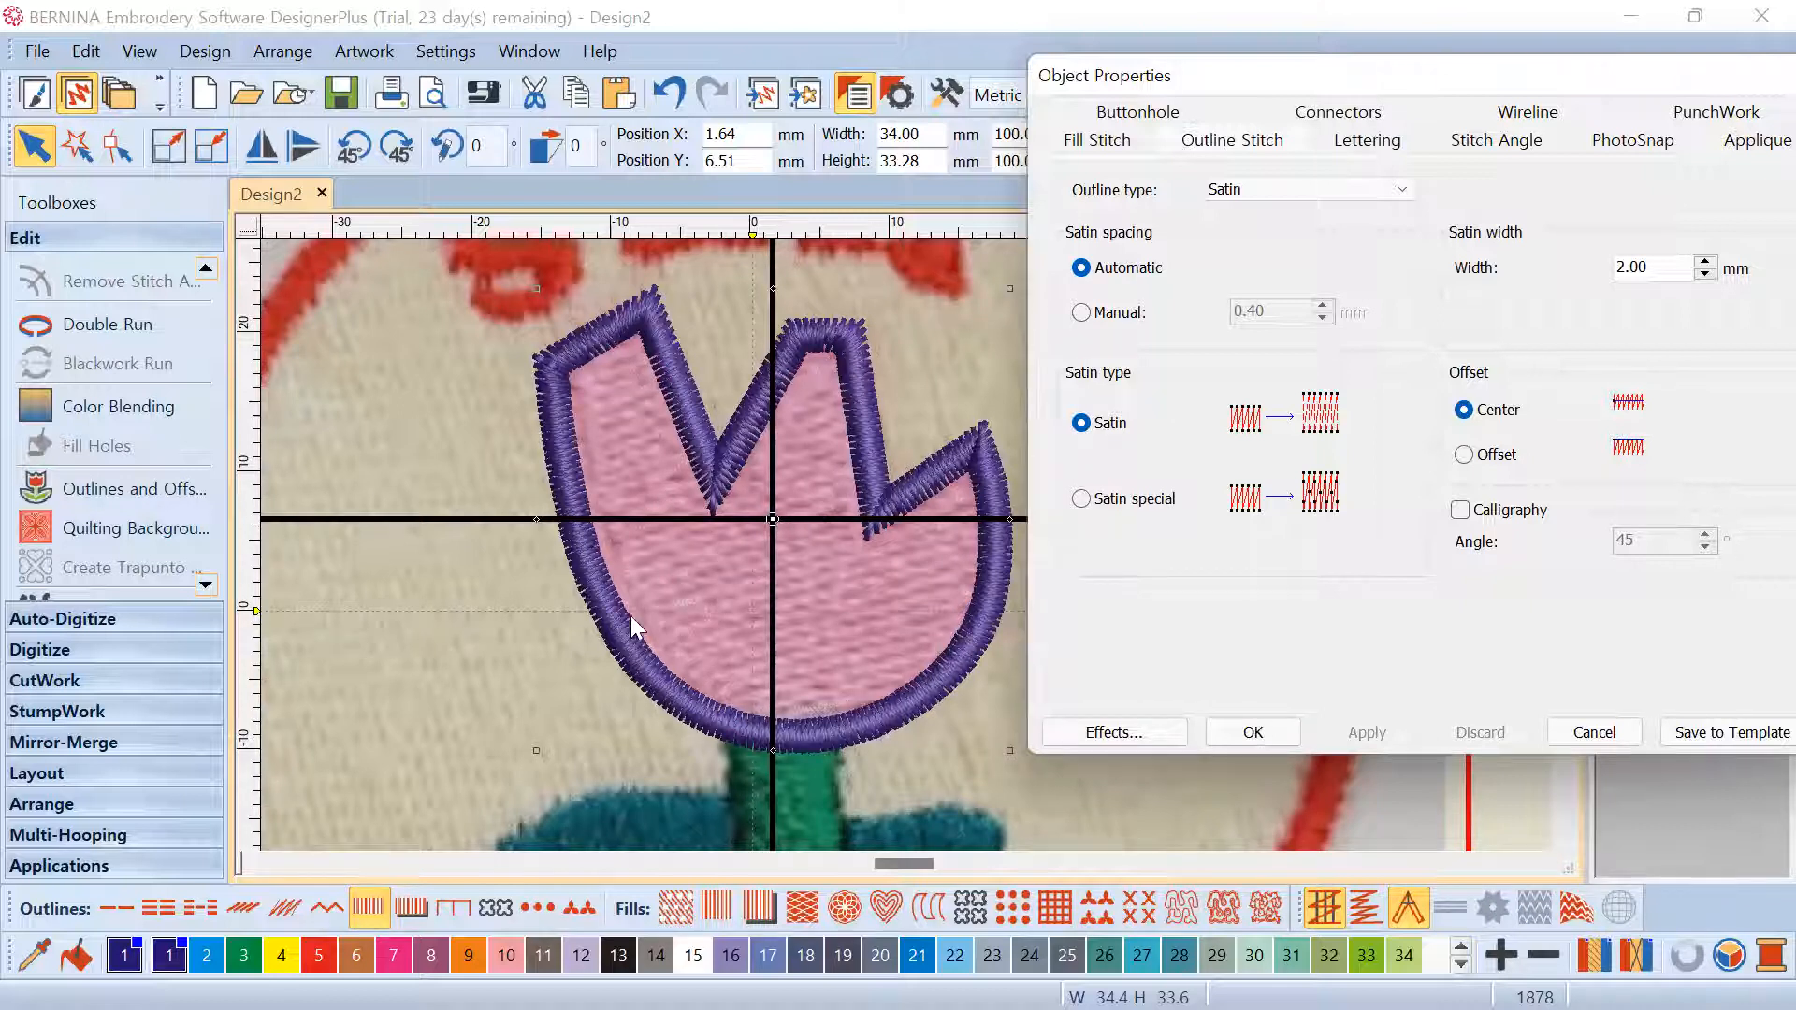
scroll(894, 550, "up", 2)
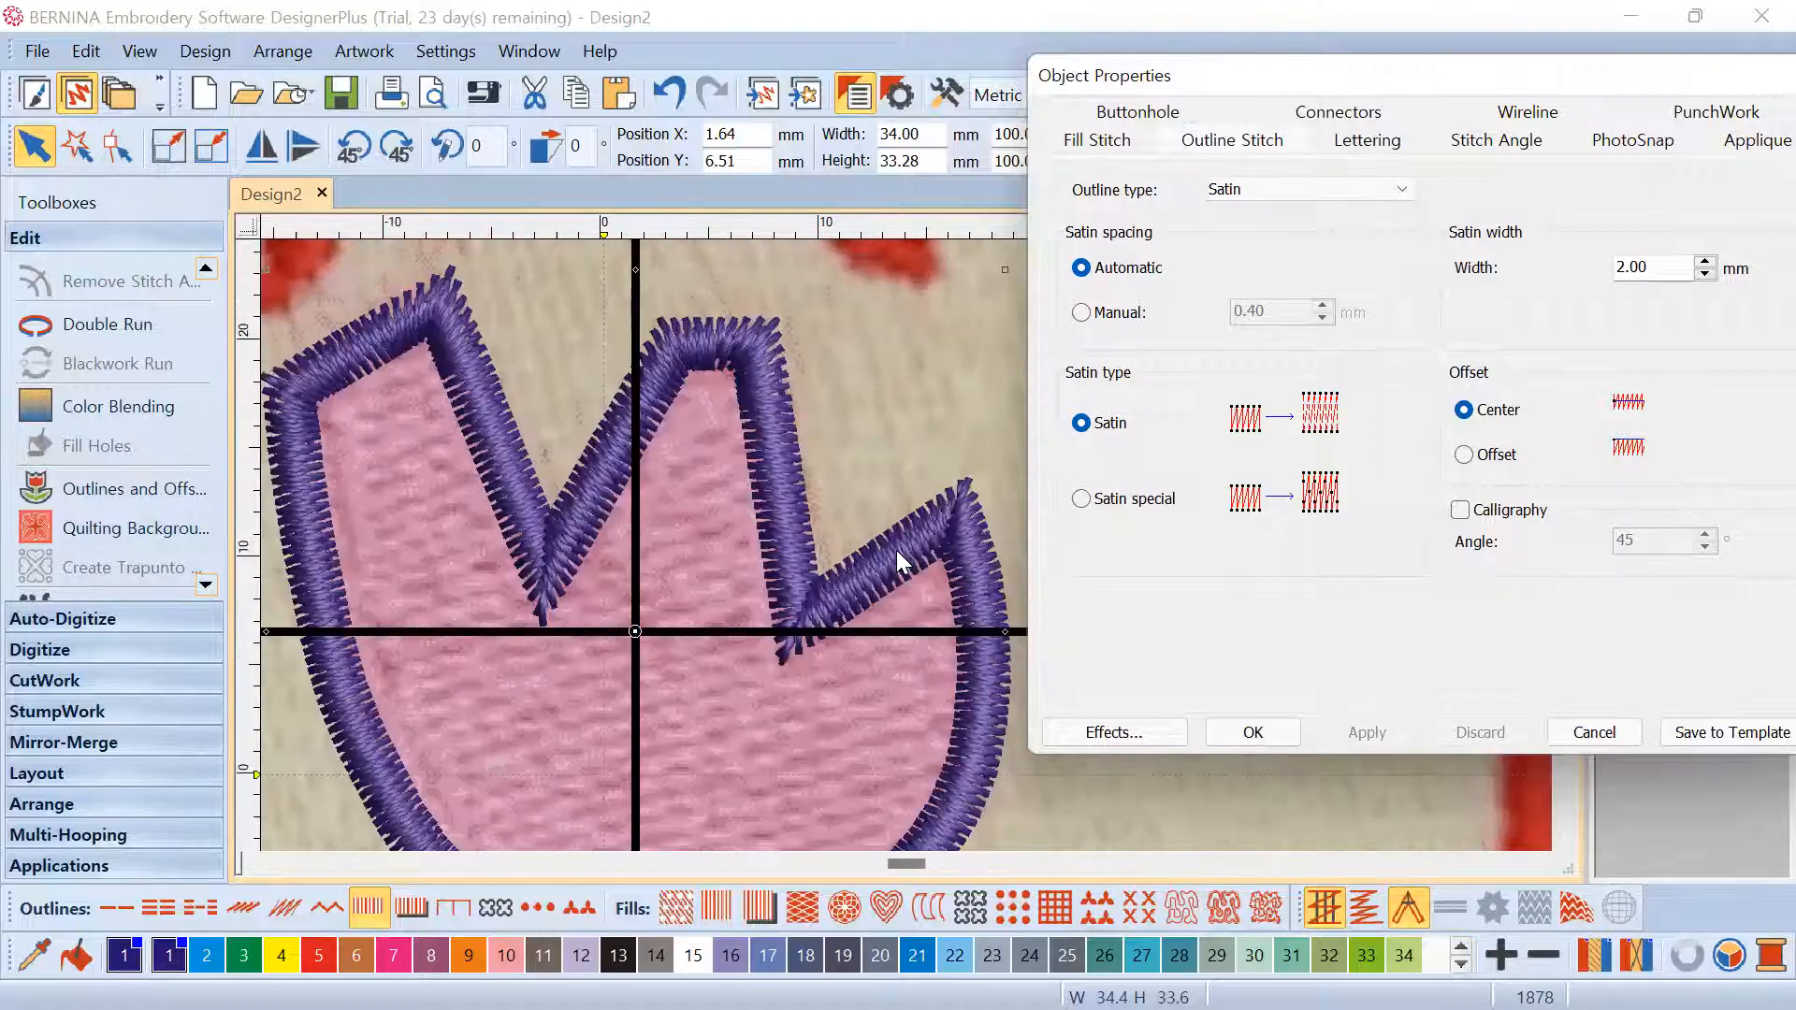
left_click(812, 550)
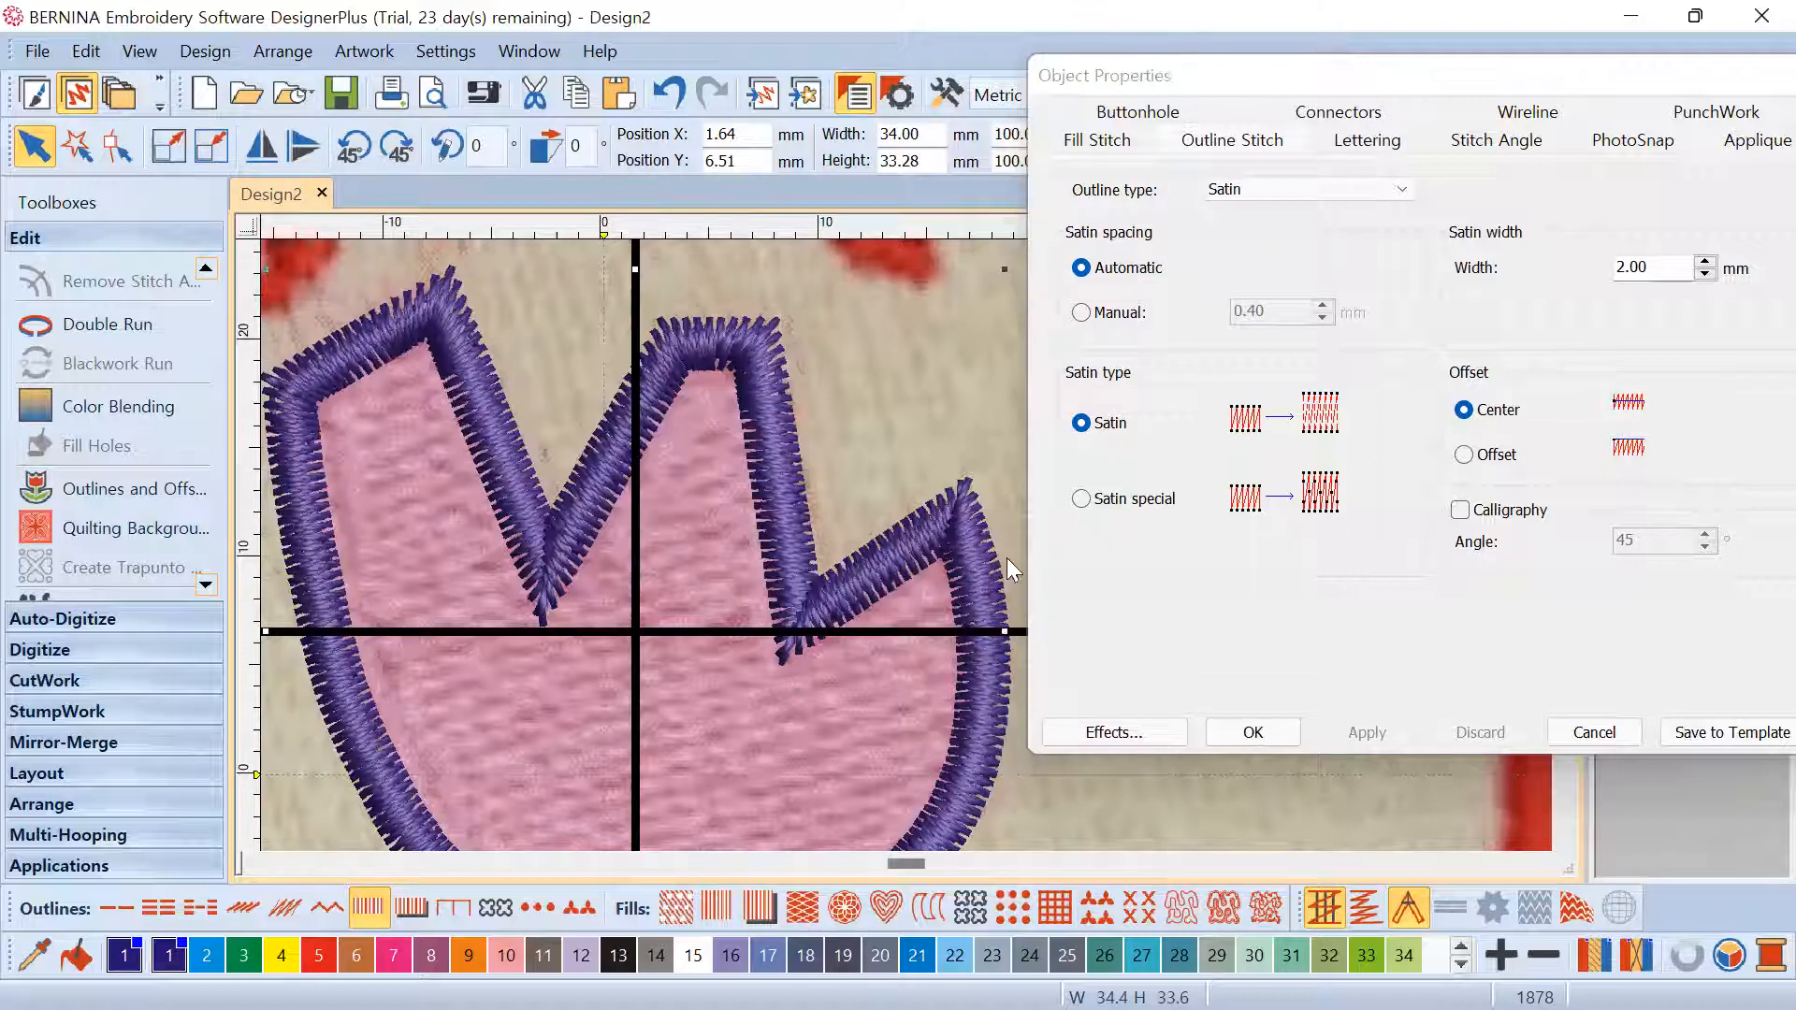
left_click(1655, 265)
left_click(1665, 272)
left_click_drag(1665, 267, 1563, 267)
left_click(1672, 267)
double_click(1672, 267)
type("1")
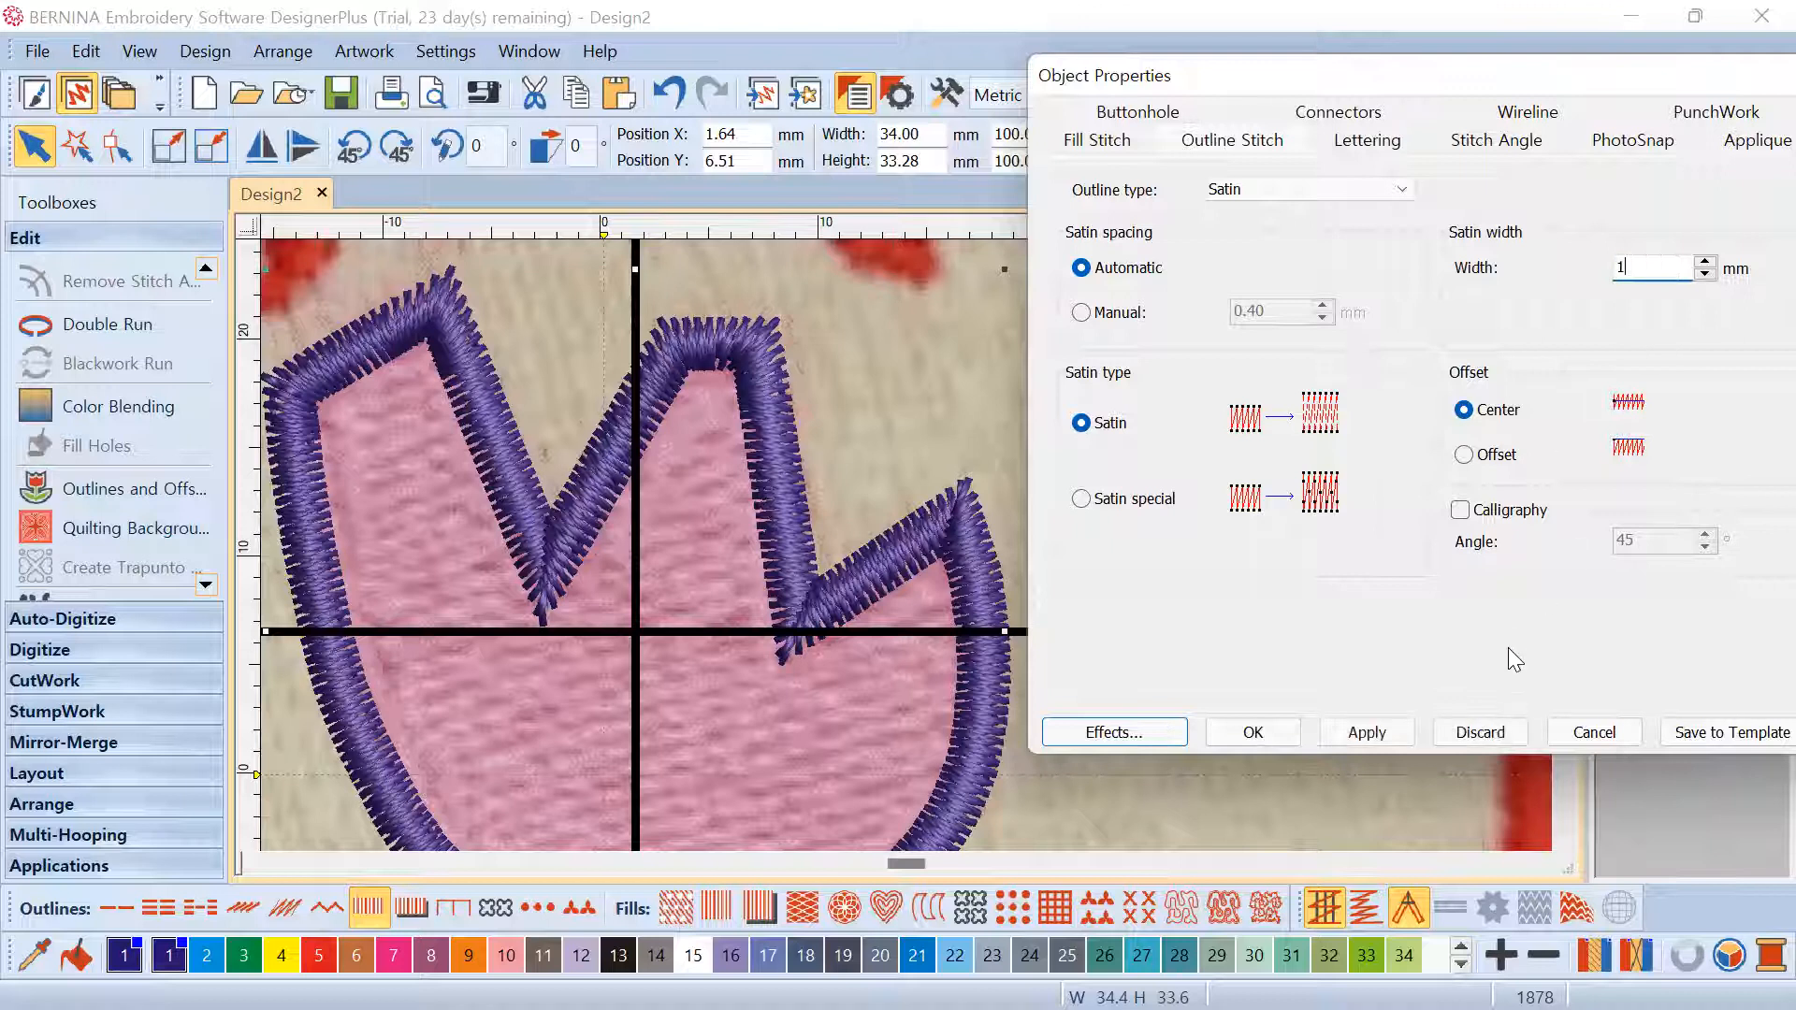
left_click(1383, 730)
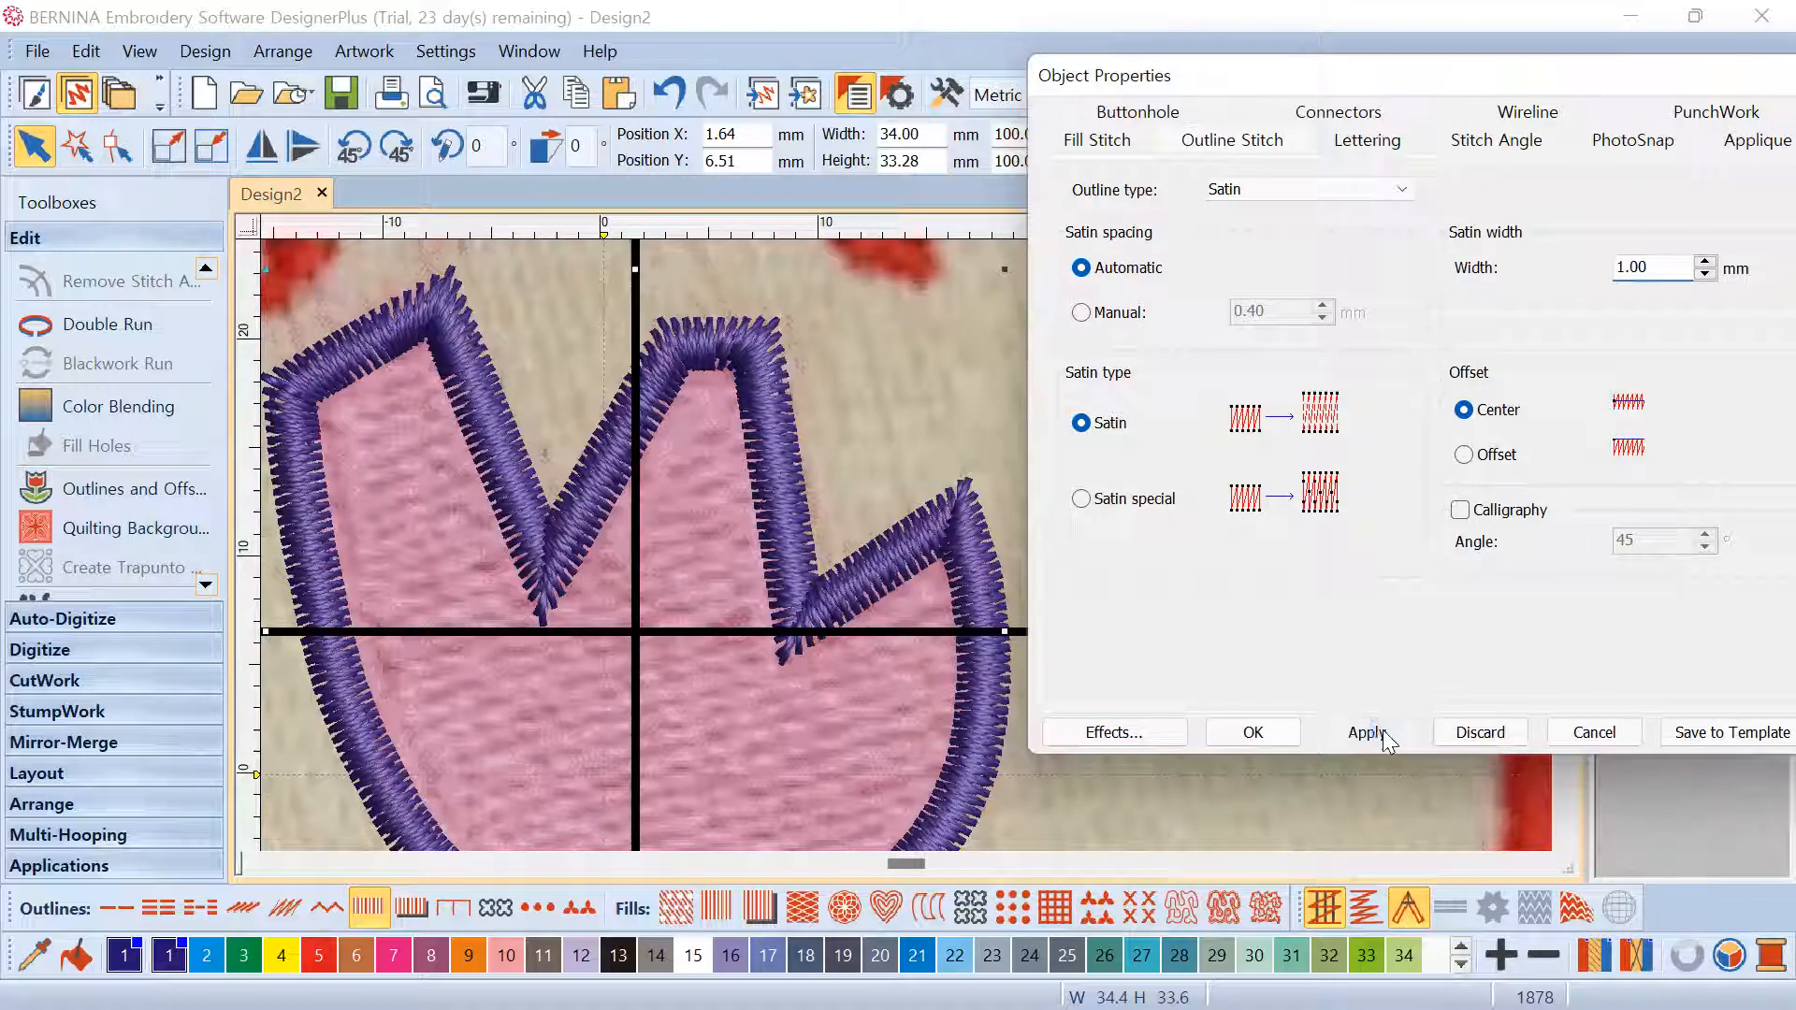
double_click(1639, 268)
type("2")
left_click(1368, 732)
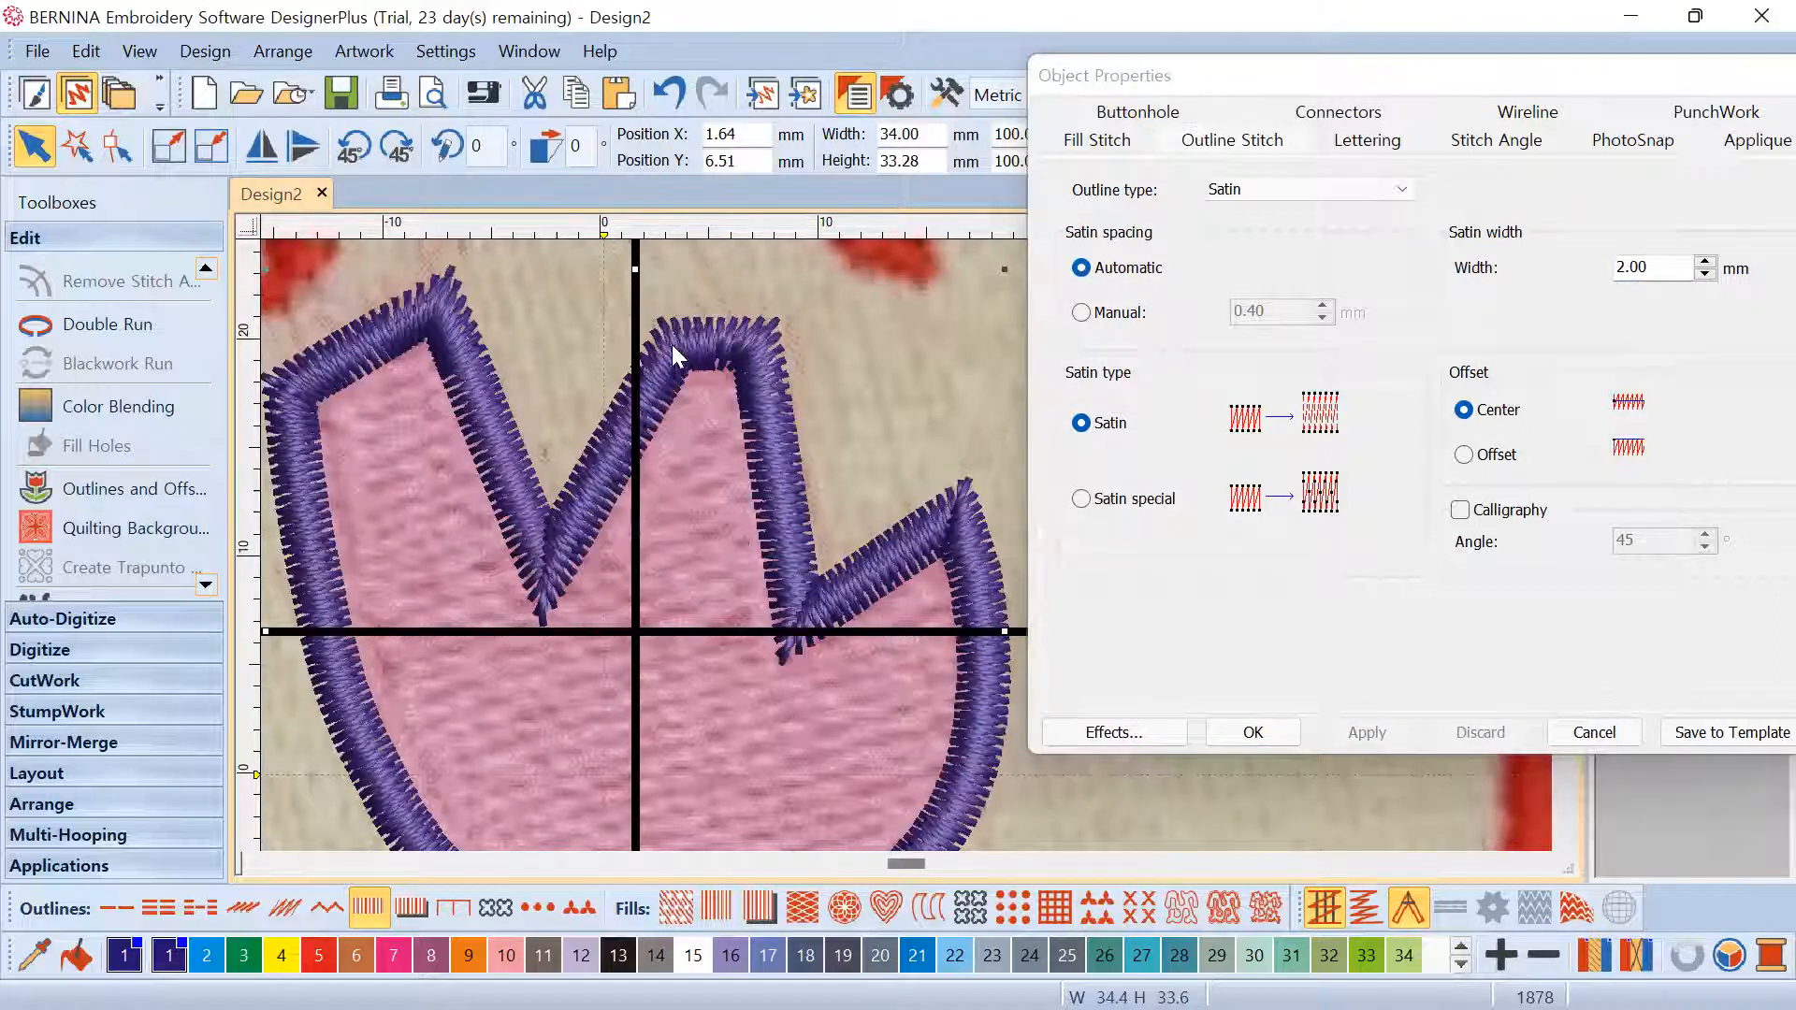
scroll(905, 544, "up", 3)
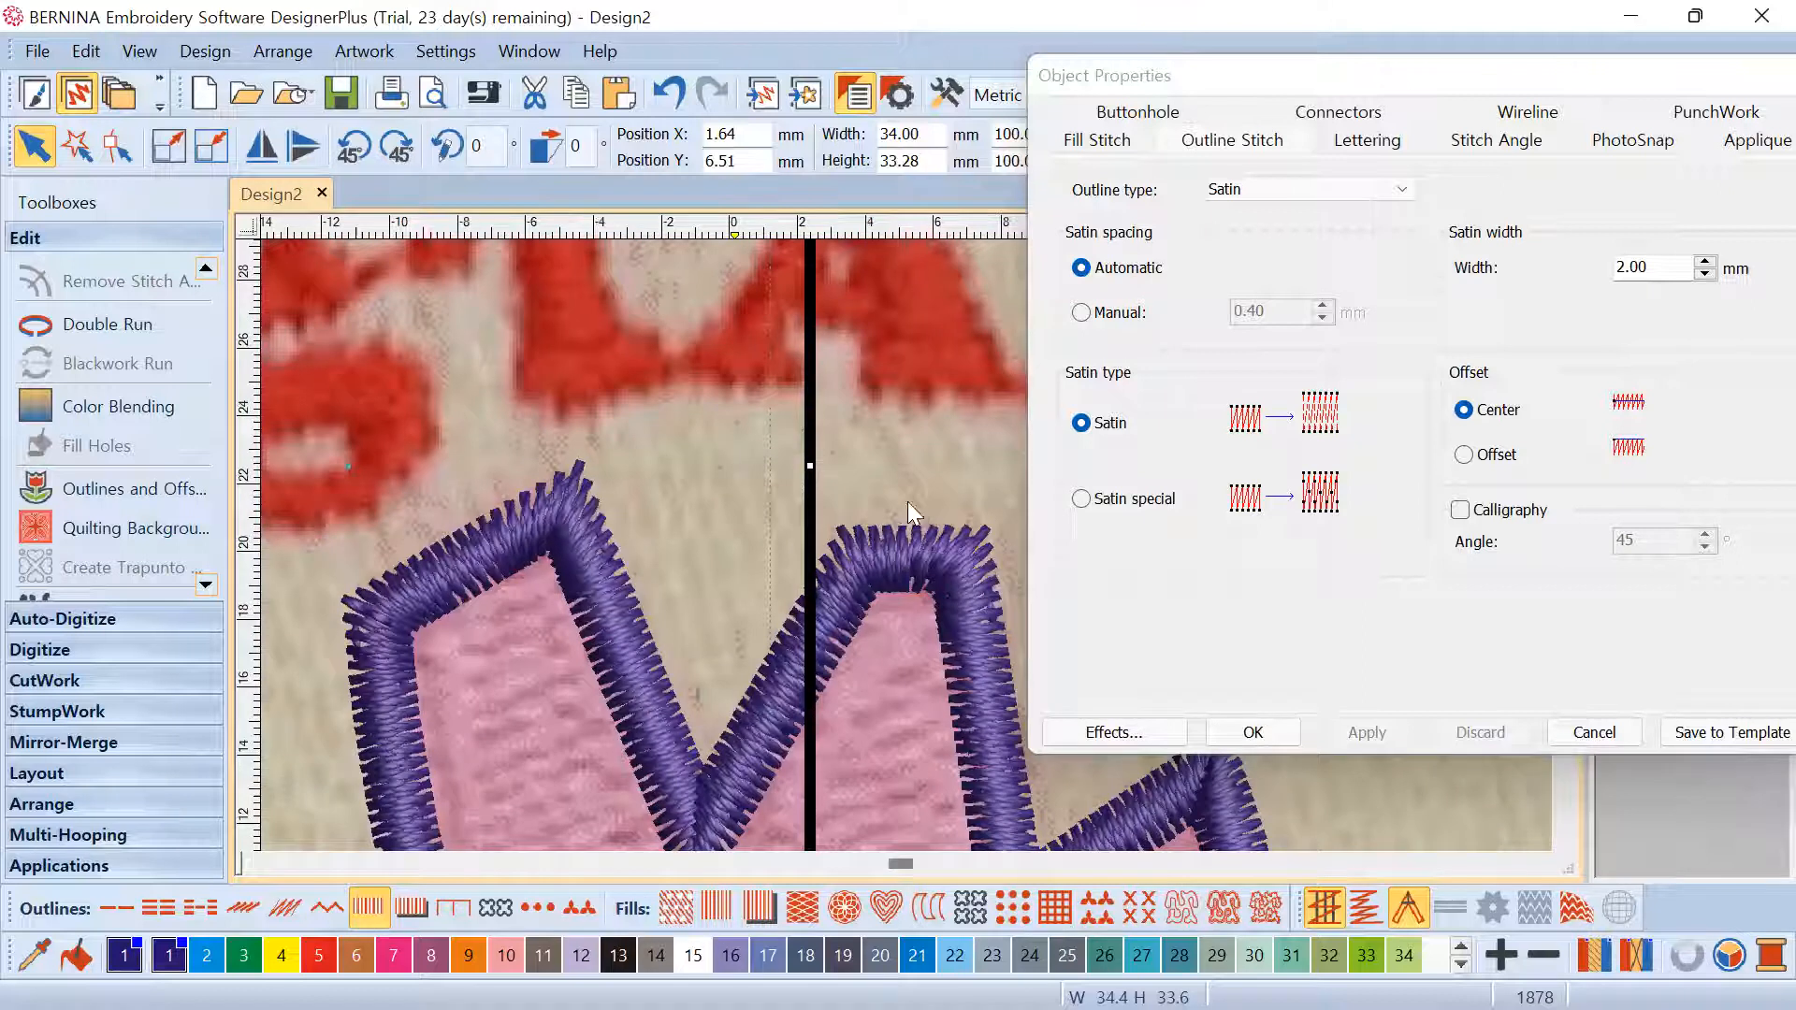
scroll(907, 501, "up", 3)
scroll(905, 546, "down", 5)
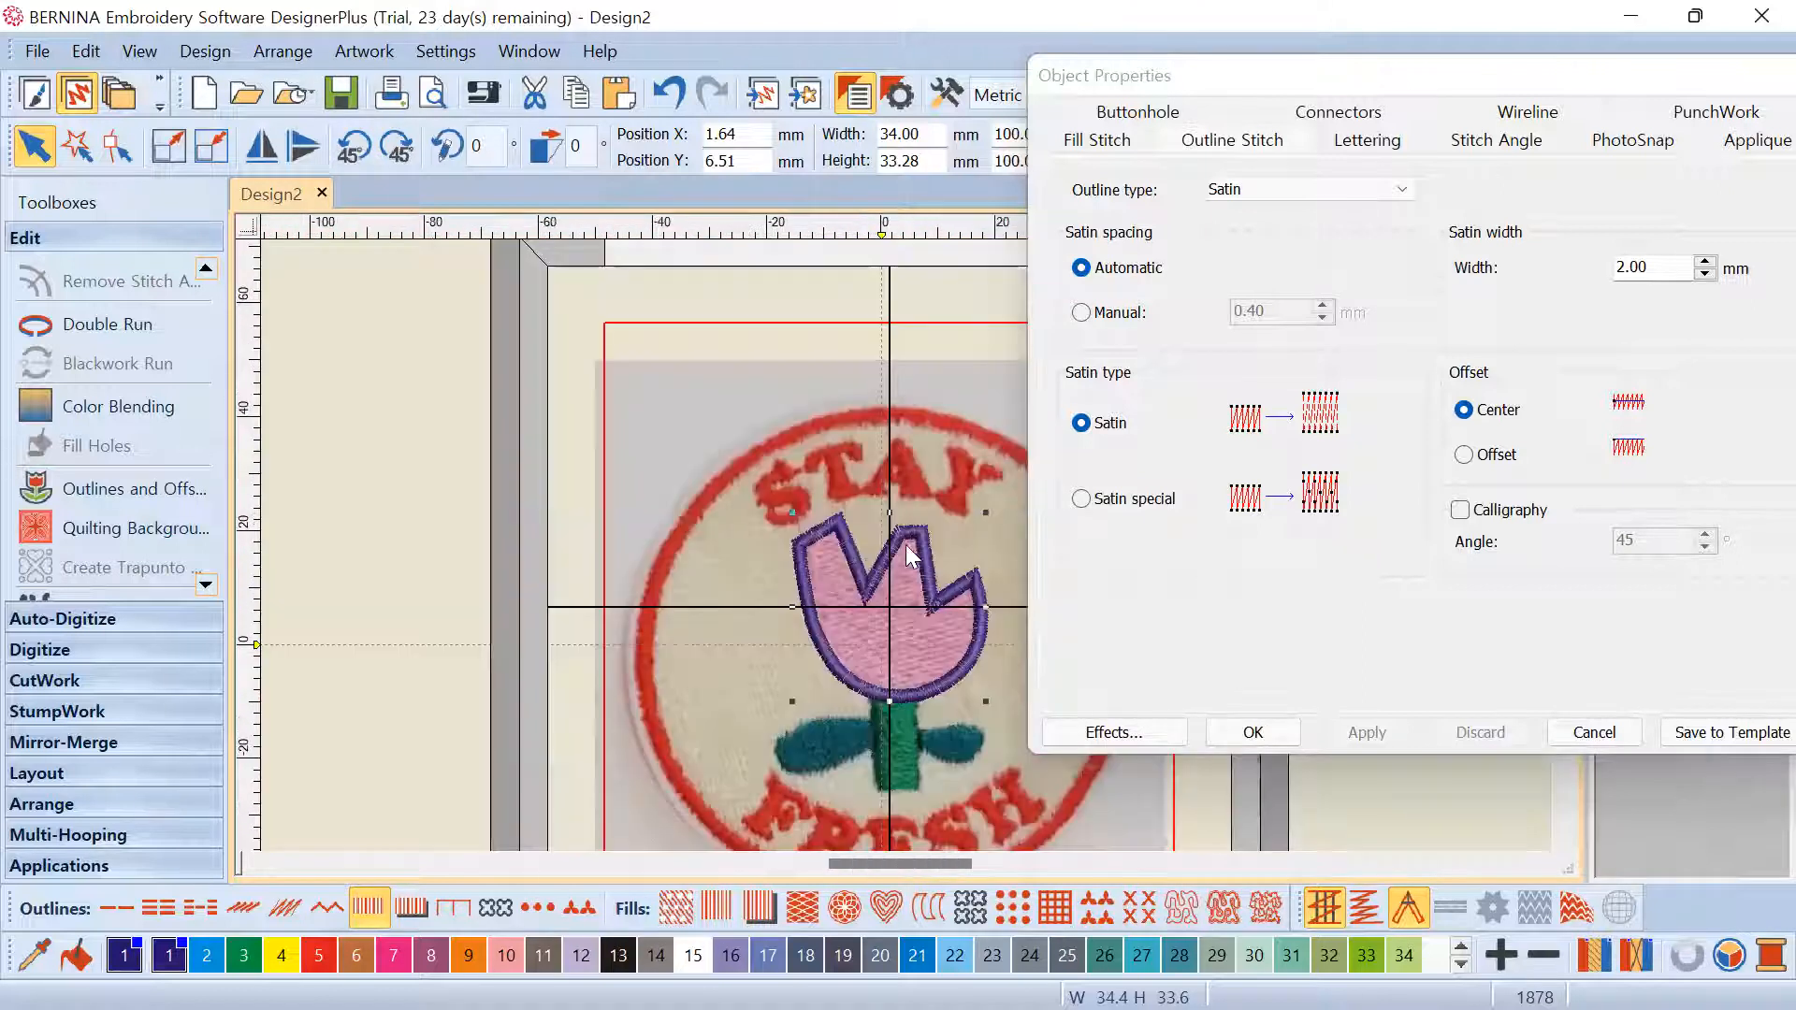
Switch the outline's satin spacing to Manual 0.40 mm and apply it
left_click(1083, 314)
left_click(1366, 731)
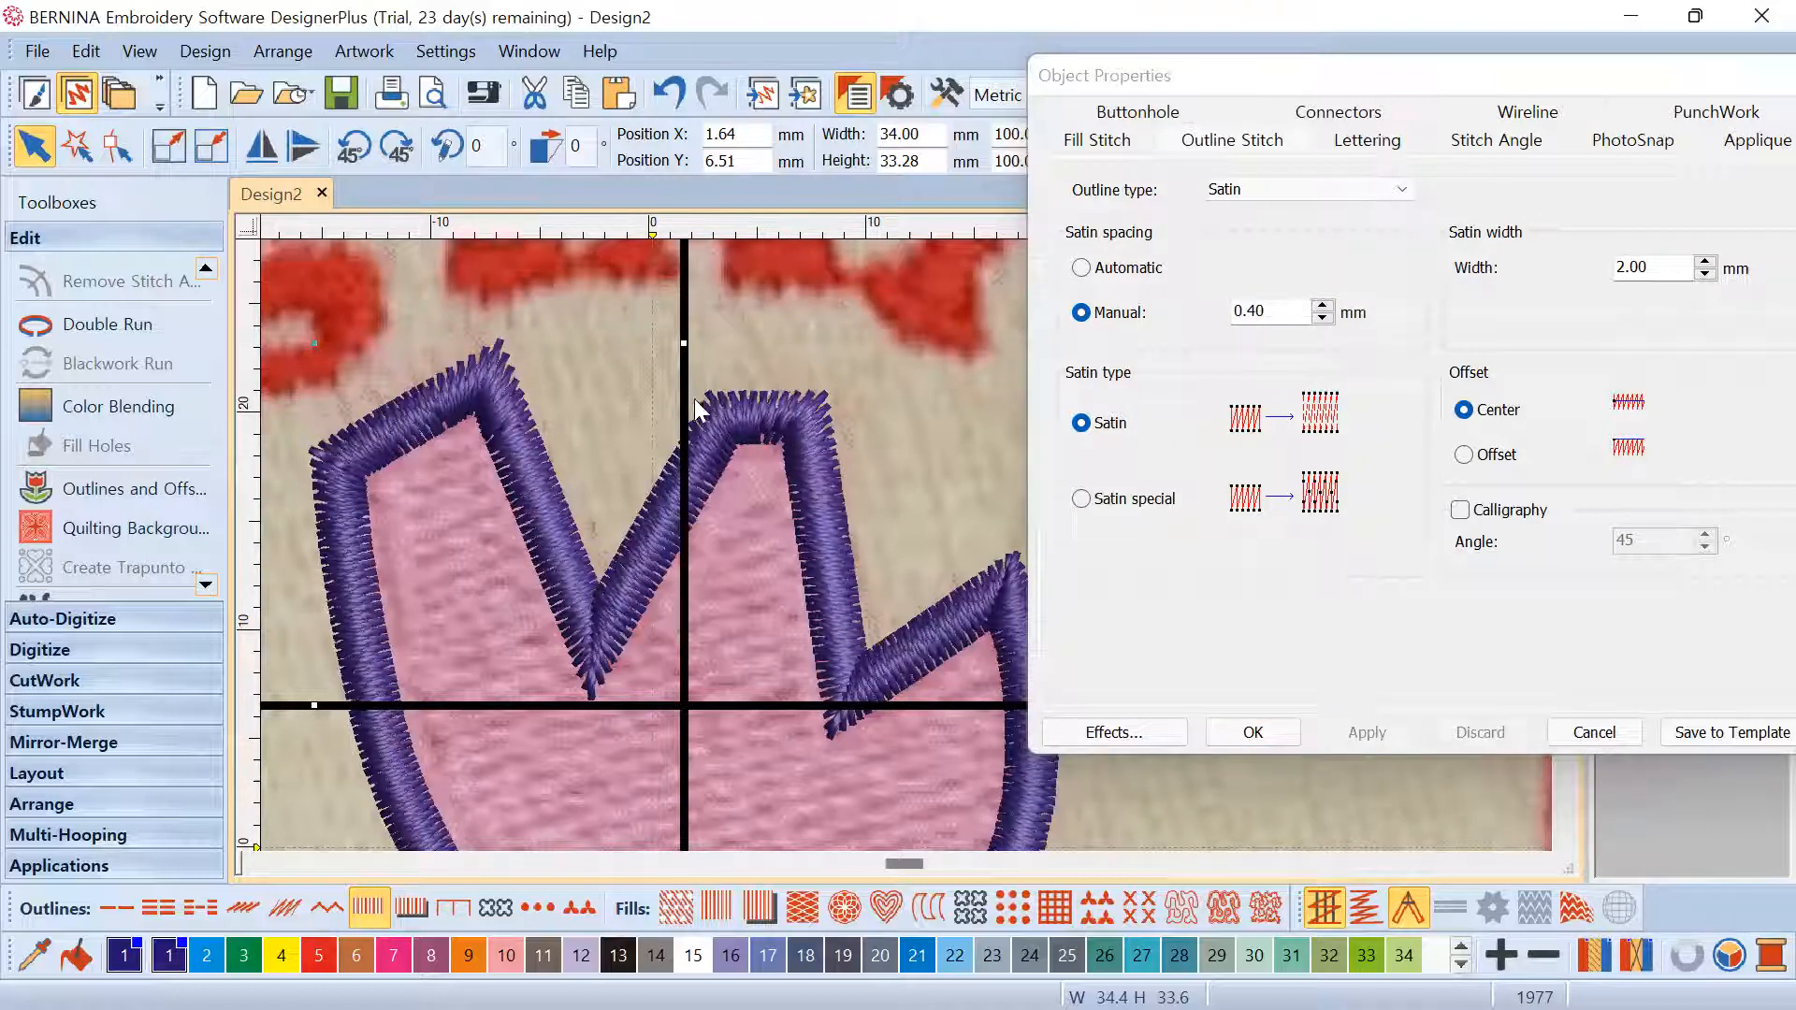
scroll(911, 552, "down", 2)
scroll(909, 543, "down", 2)
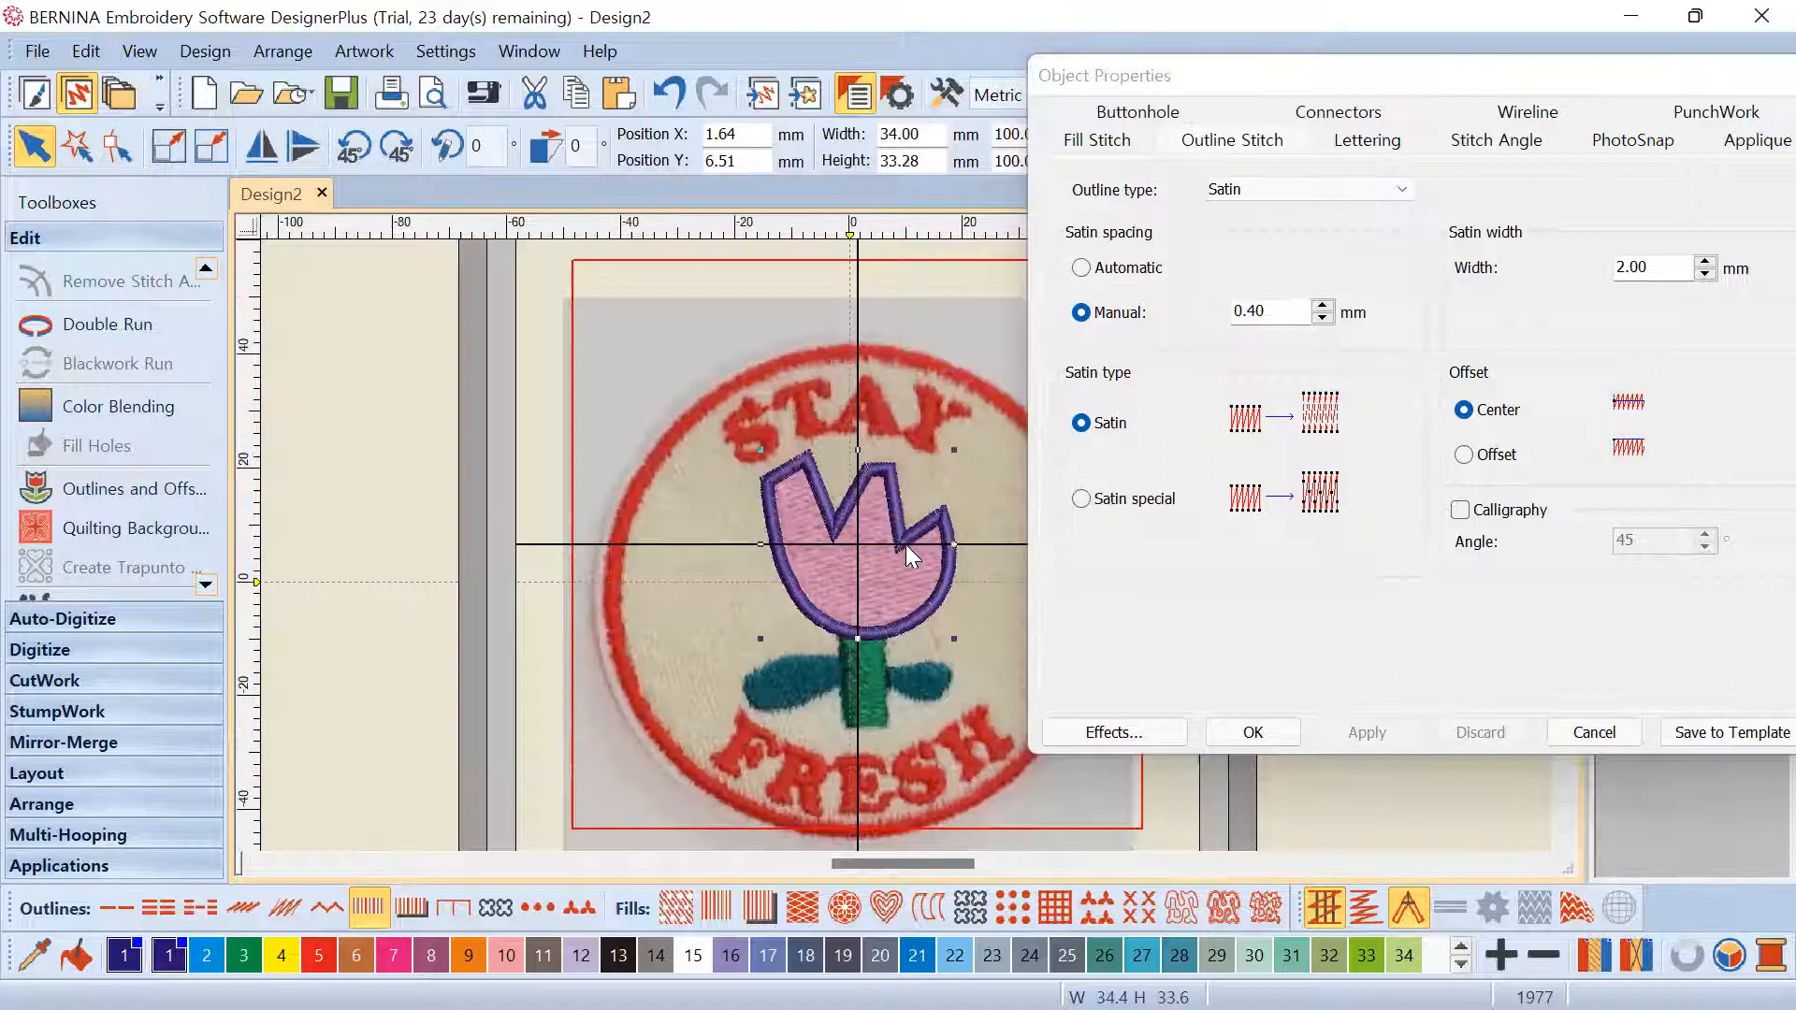
scroll(906, 544, "up", 2)
scroll(992, 423, "up", 1)
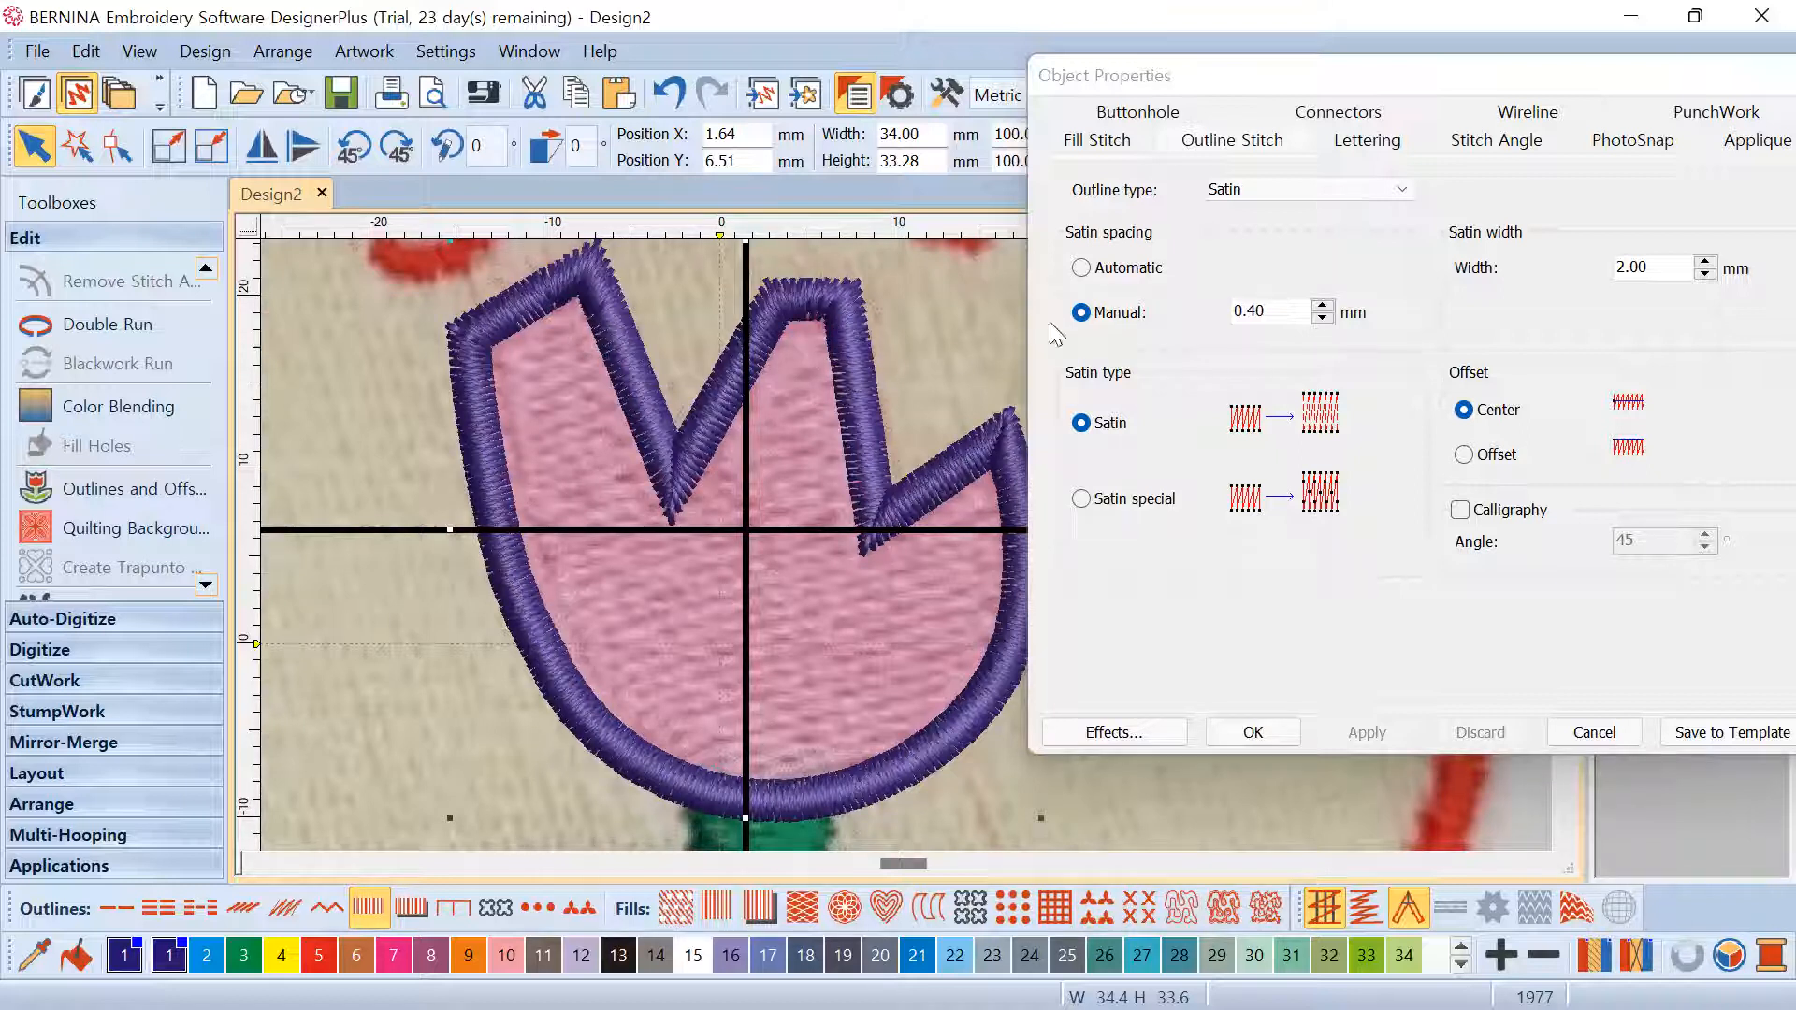
Check the 0.40 mm spacing value and confirm with OK
left_click_drag(1233, 305, 1284, 316)
left_click(1284, 317)
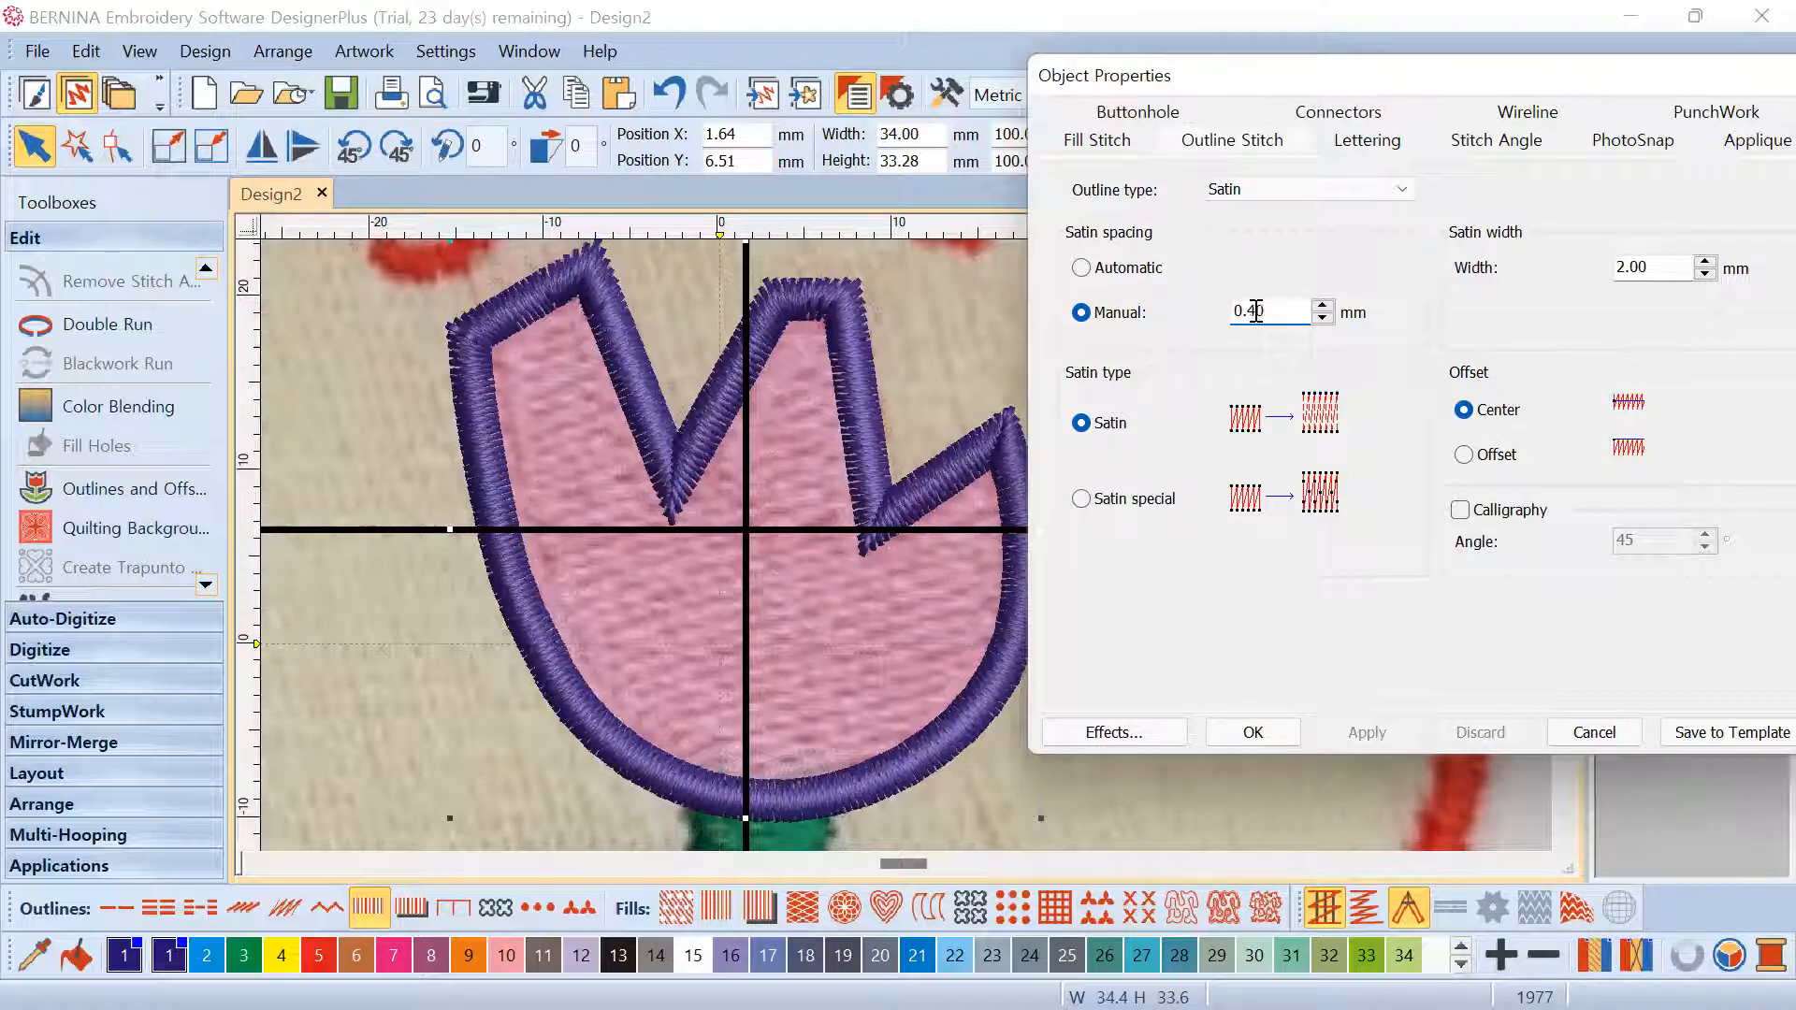
left_click_drag(1251, 313, 1294, 316)
scroll(904, 514, "down", 2)
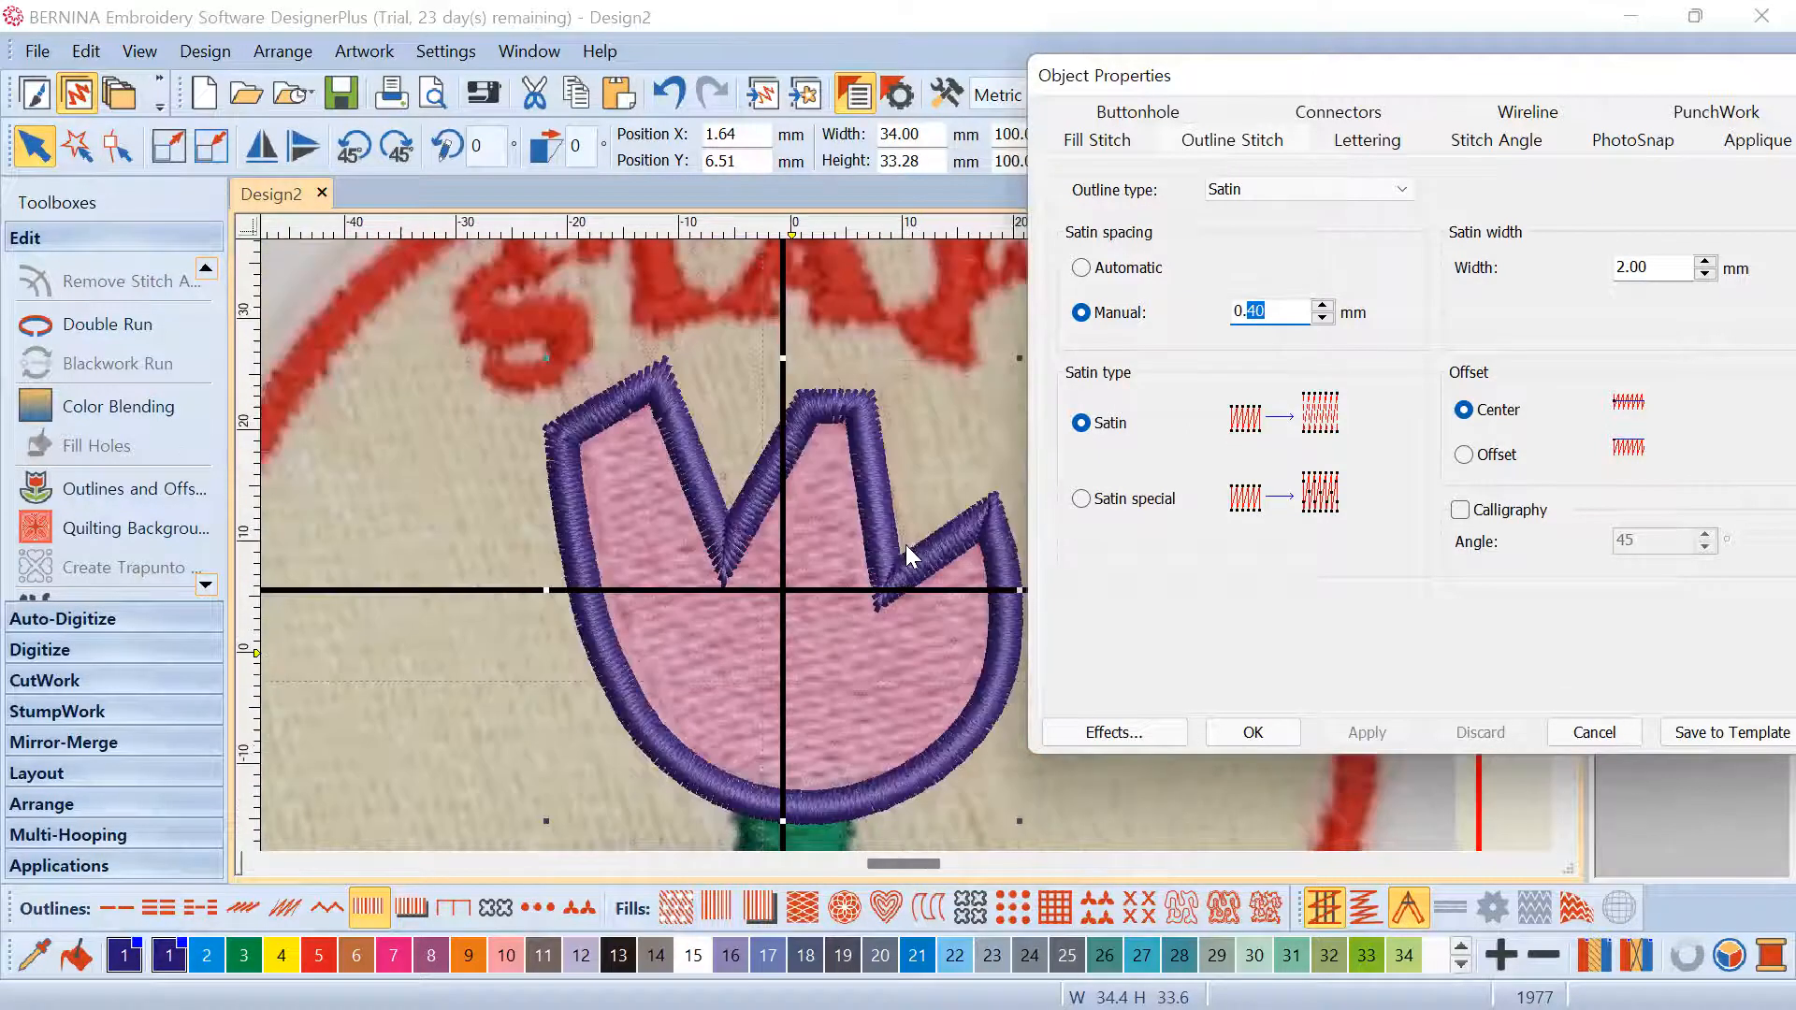
scroll(907, 545, "up", 1)
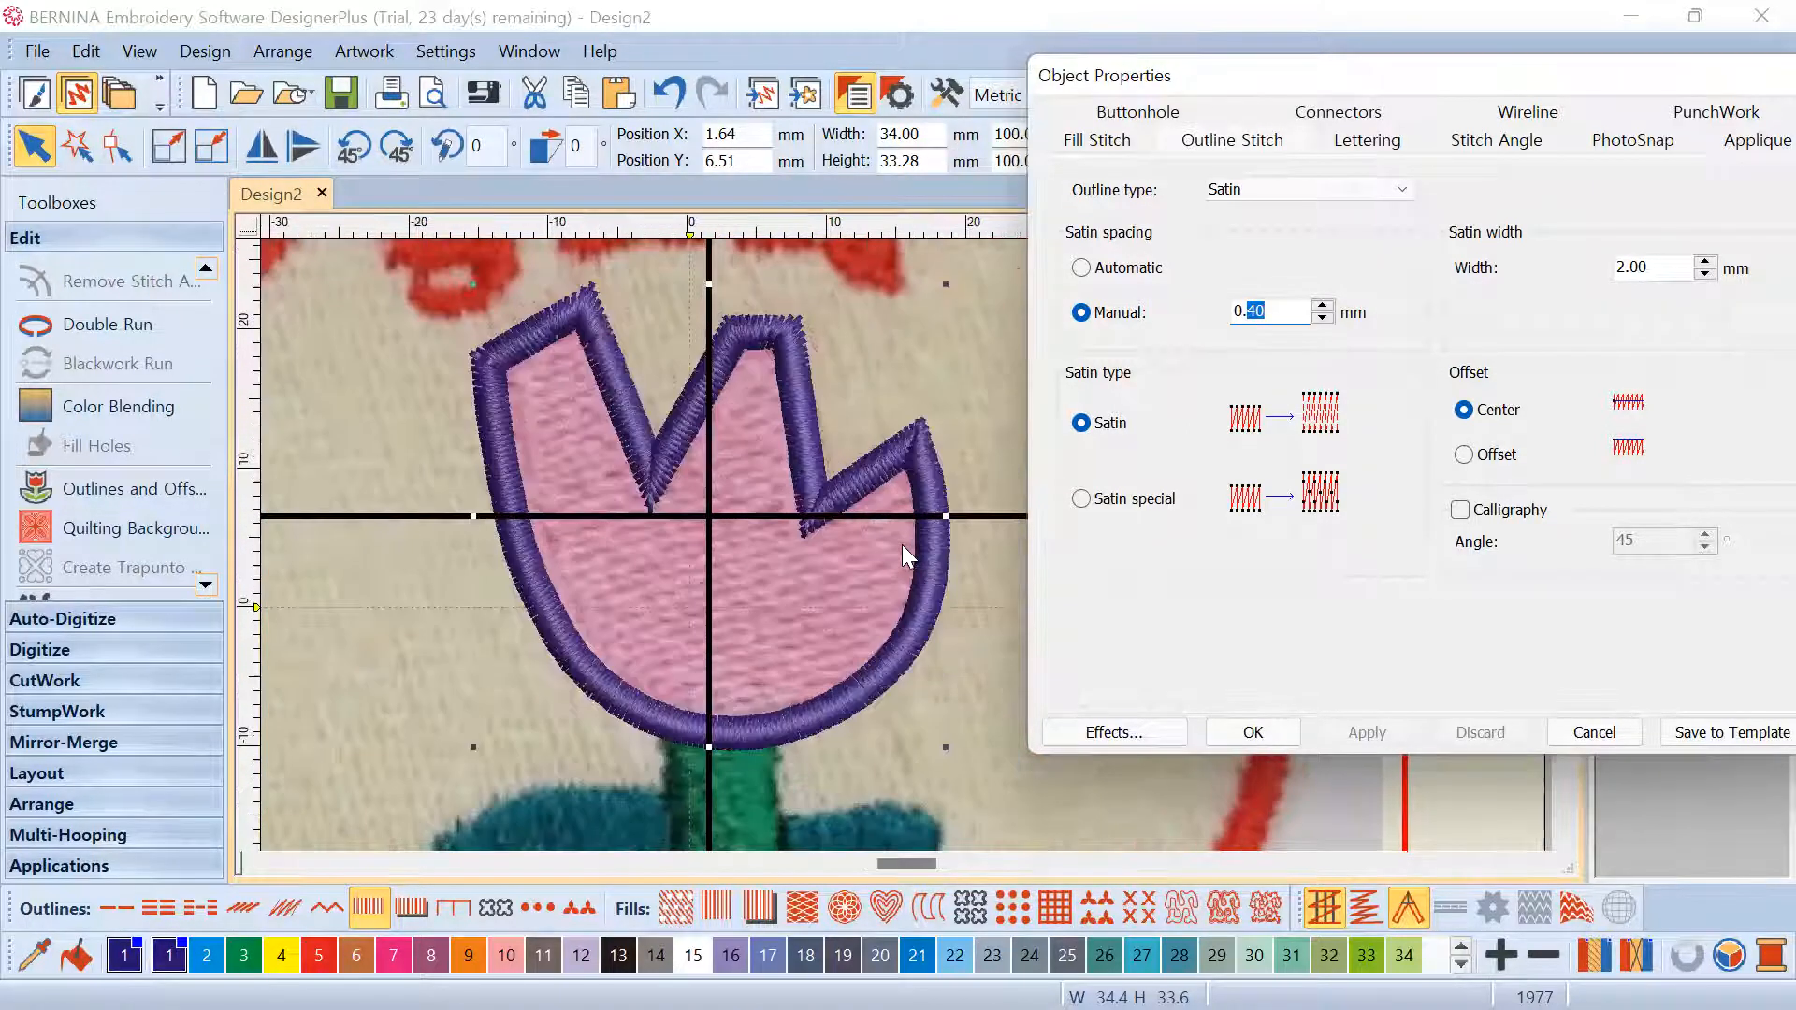
scroll(908, 543, "up", 1)
scroll(906, 545, "down", 2)
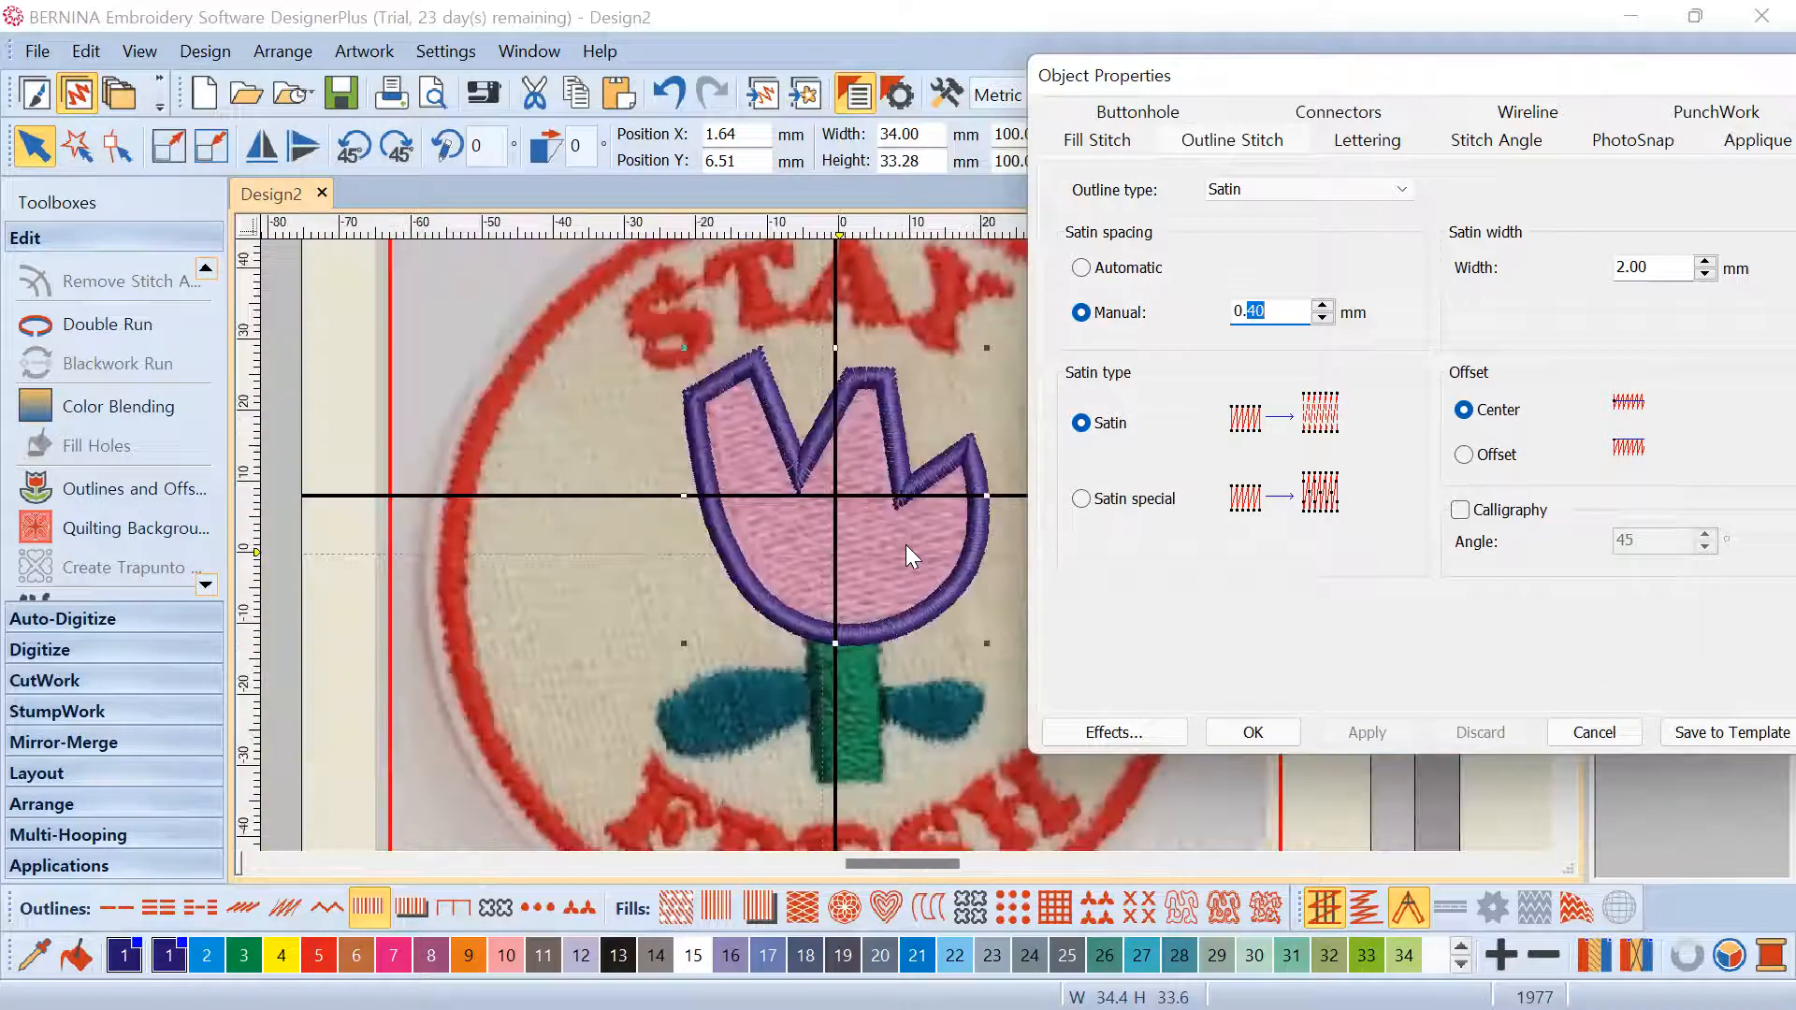
scroll(946, 496, "up", 1)
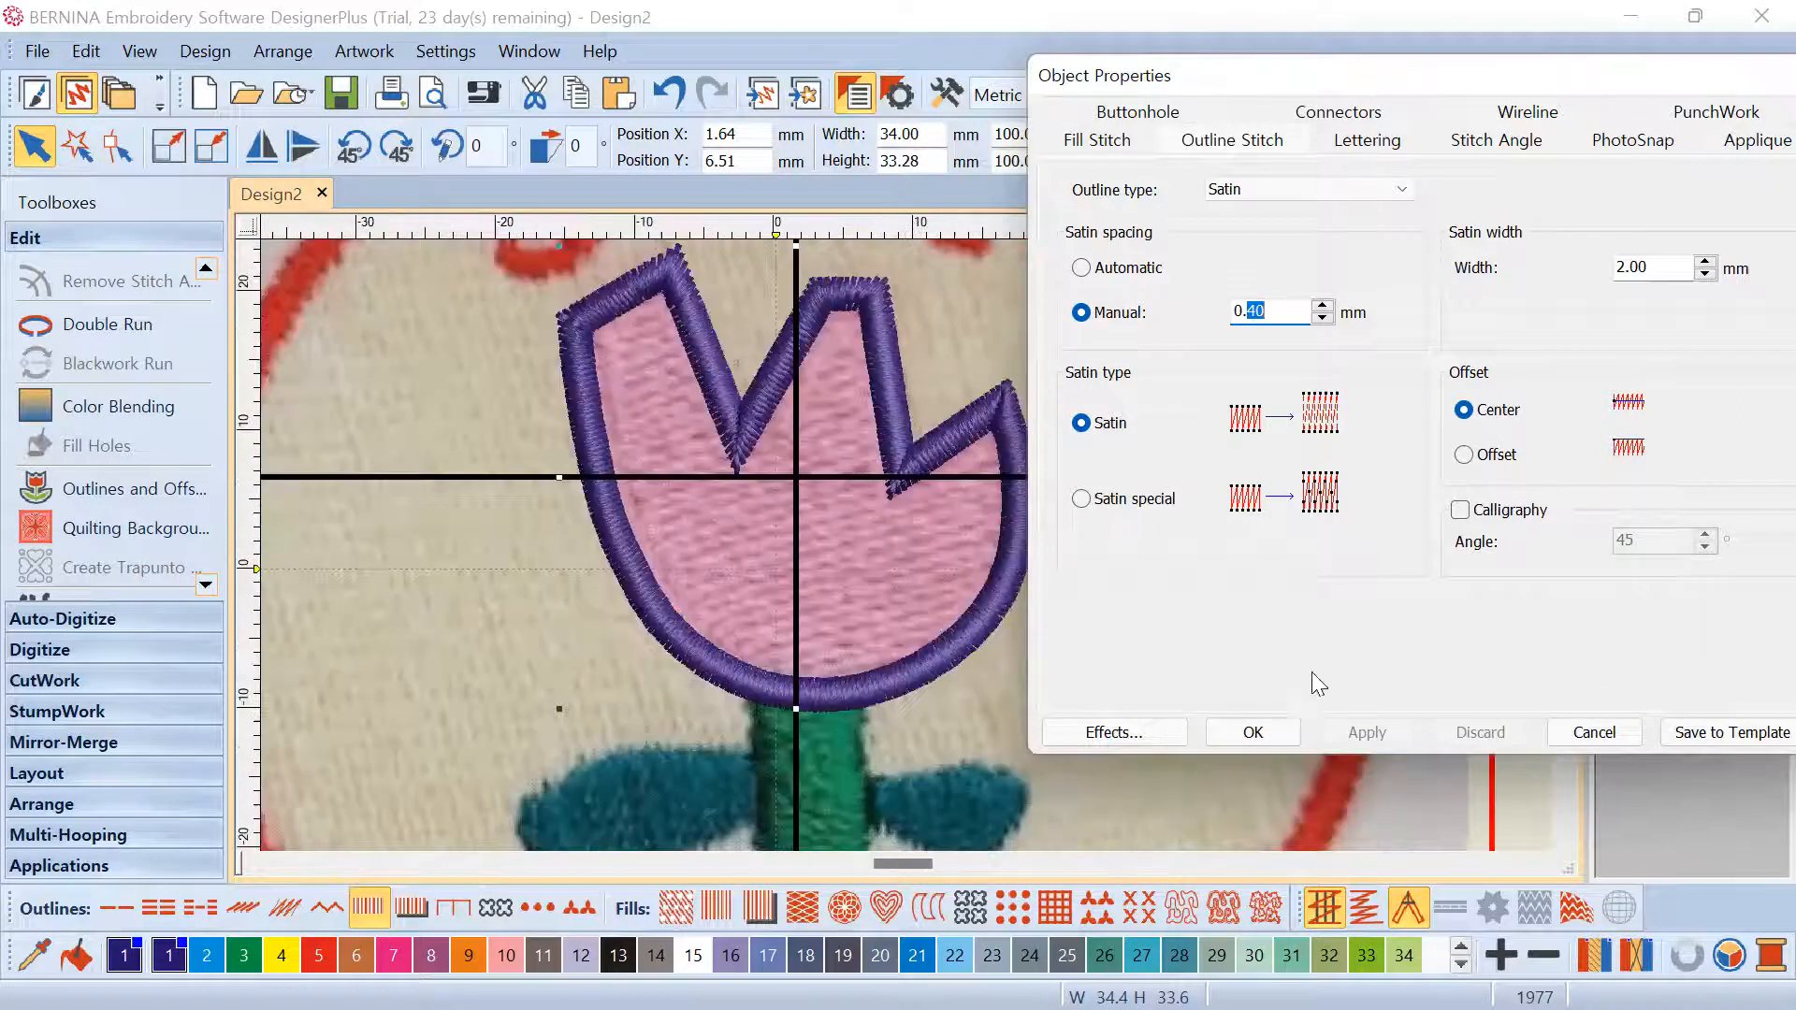
left_click(1263, 729)
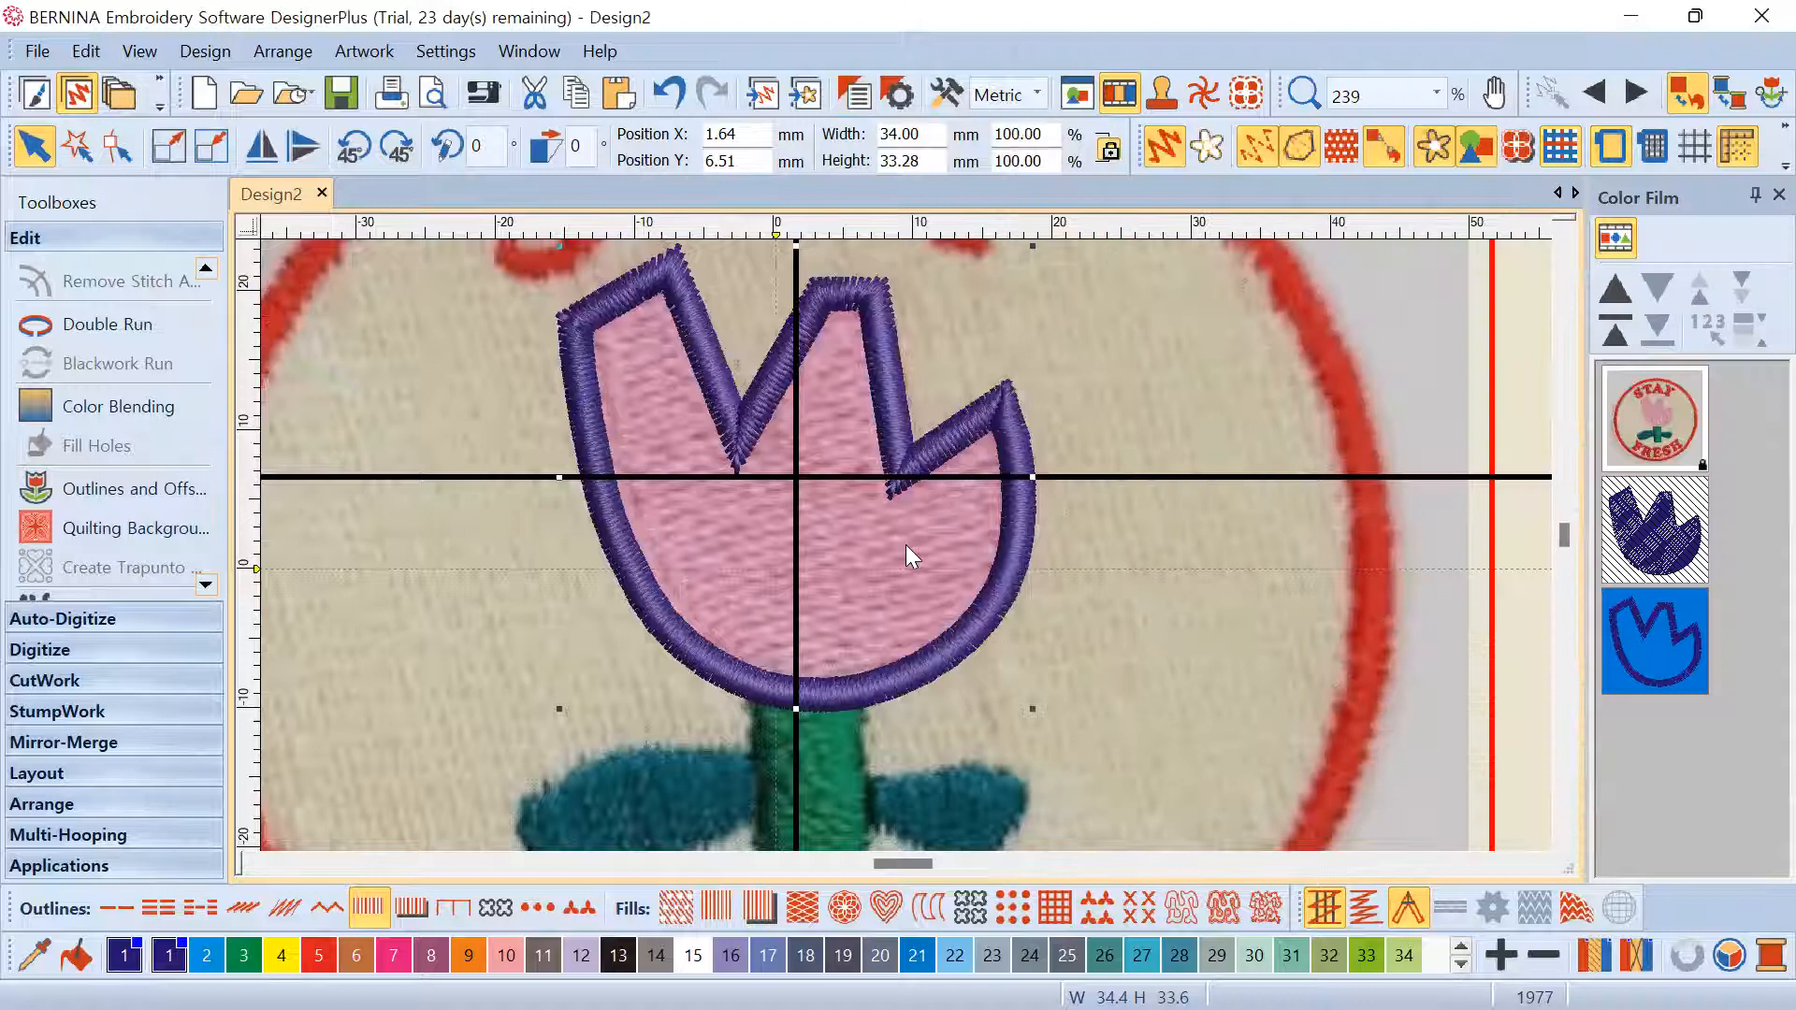
Undo five stitching-order changes and redo one to bring back the tulip outline
scroll(905, 544, "down", 1)
scroll(733, 468, "up", 1)
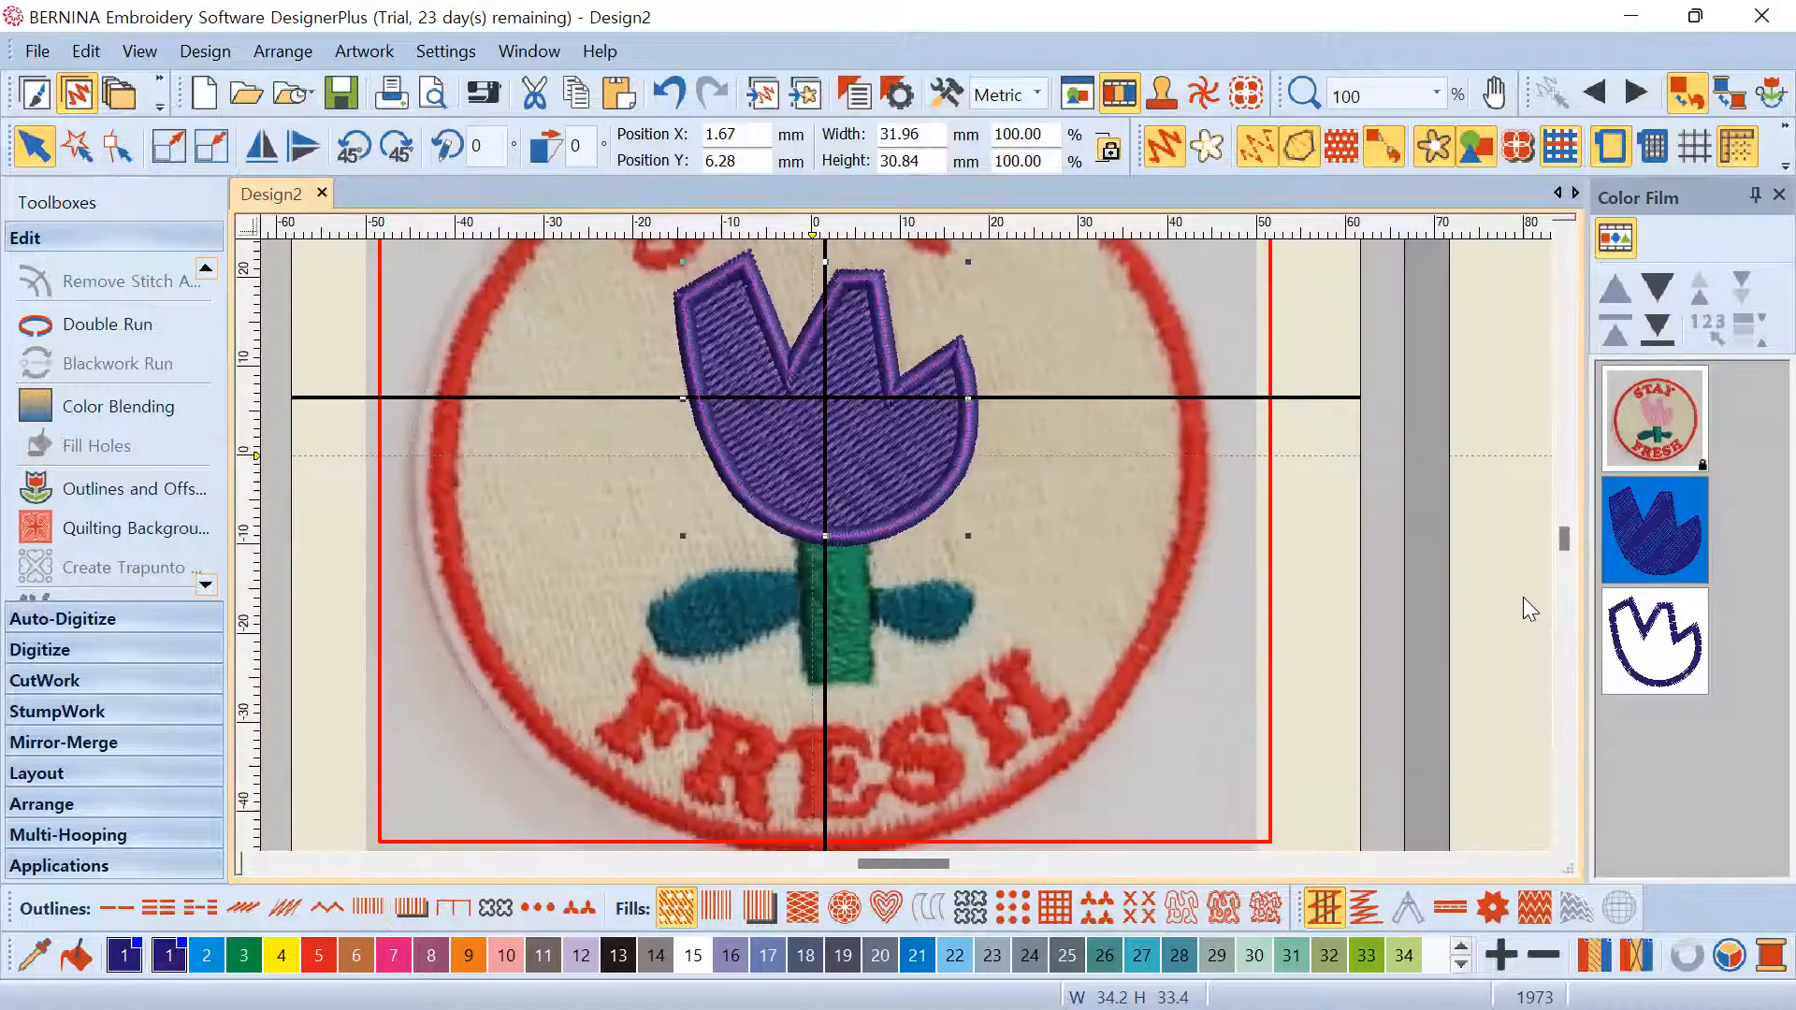
left_click(1522, 597)
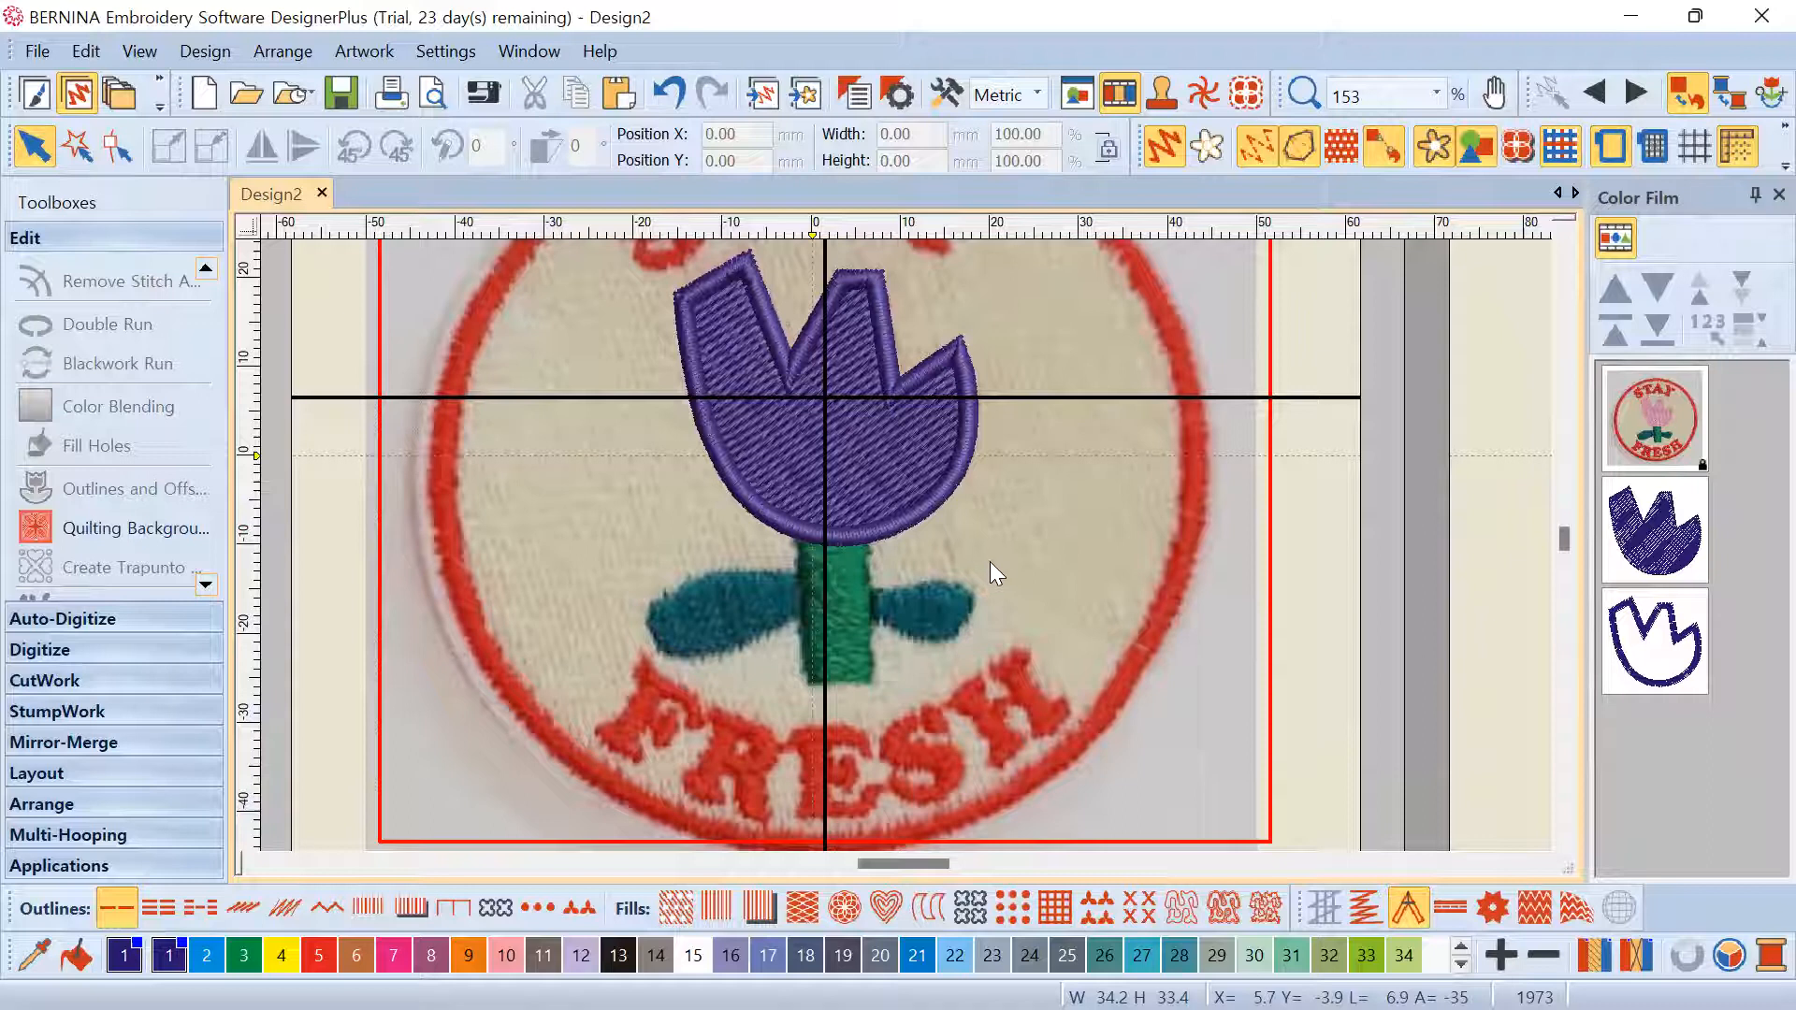
left_click(686, 98)
left_click(681, 104)
left_click(680, 103)
left_click(680, 103)
left_click(680, 103)
left_click(714, 94)
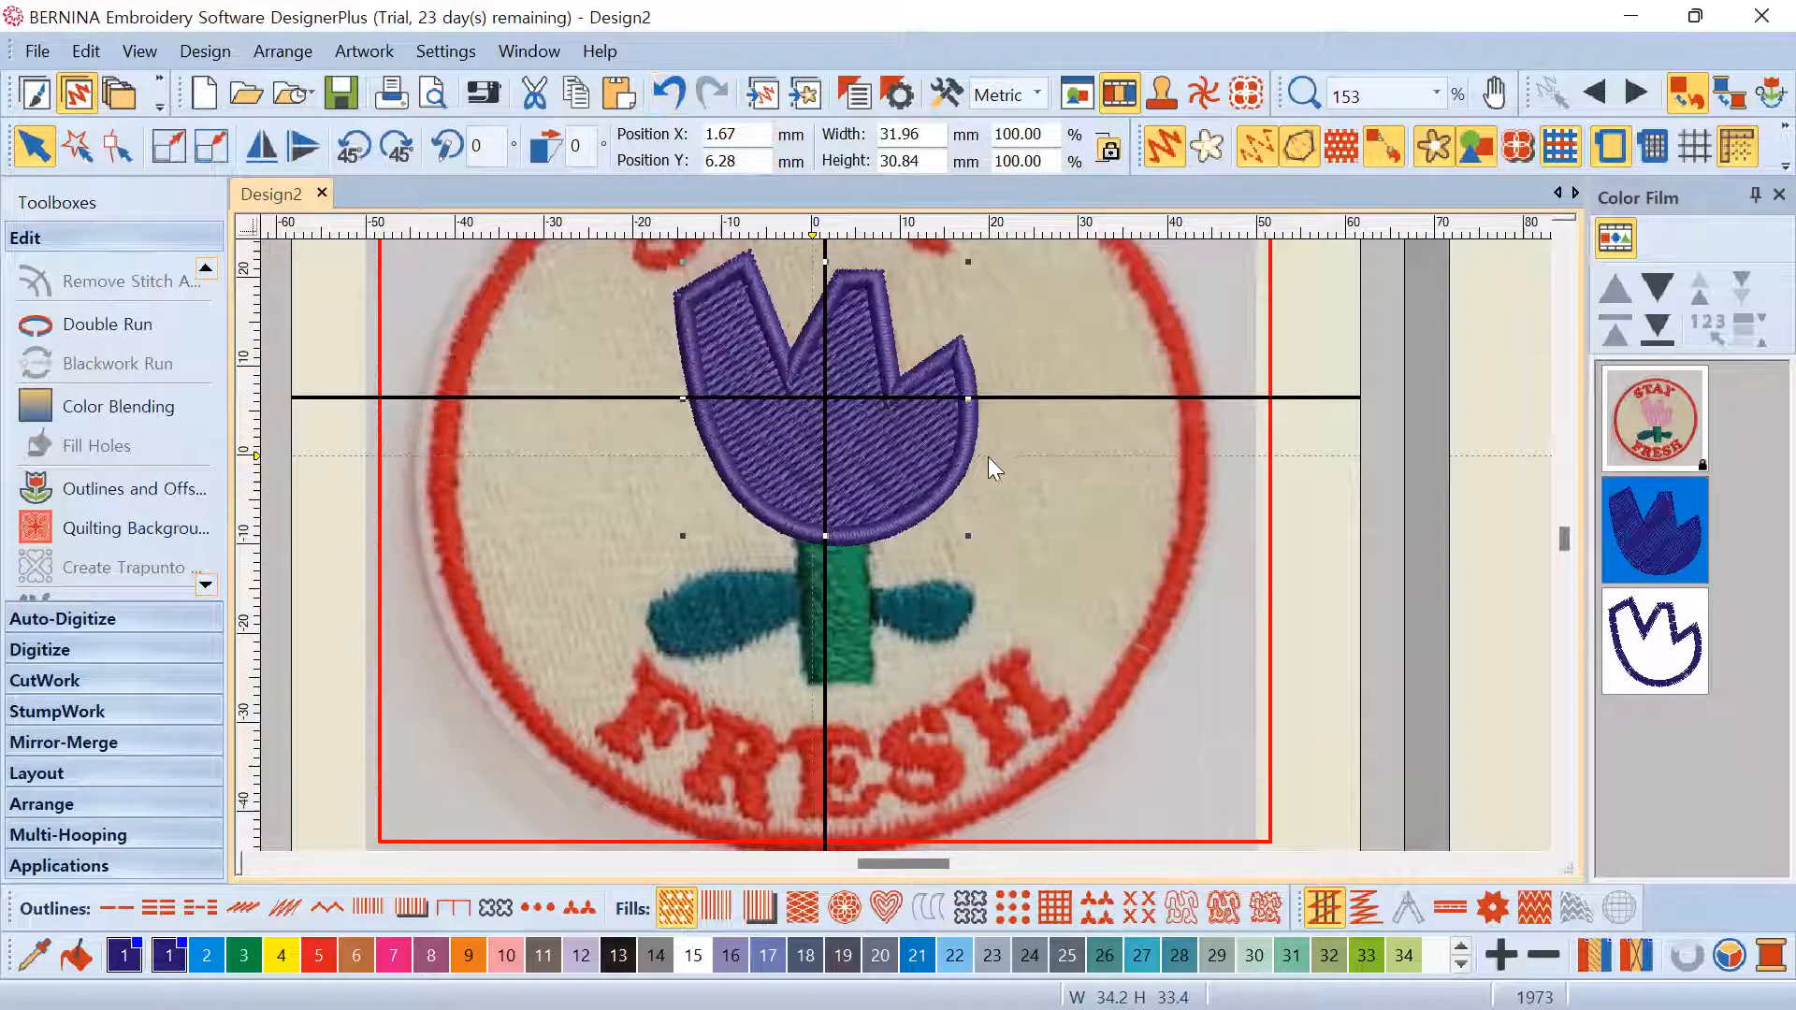
Hide the tulip outline in Color Film, leaving the purple fill visible
left_click(1637, 531)
left_click(1654, 621)
right_click(1653, 621)
left_click(1525, 300)
left_click(1673, 543)
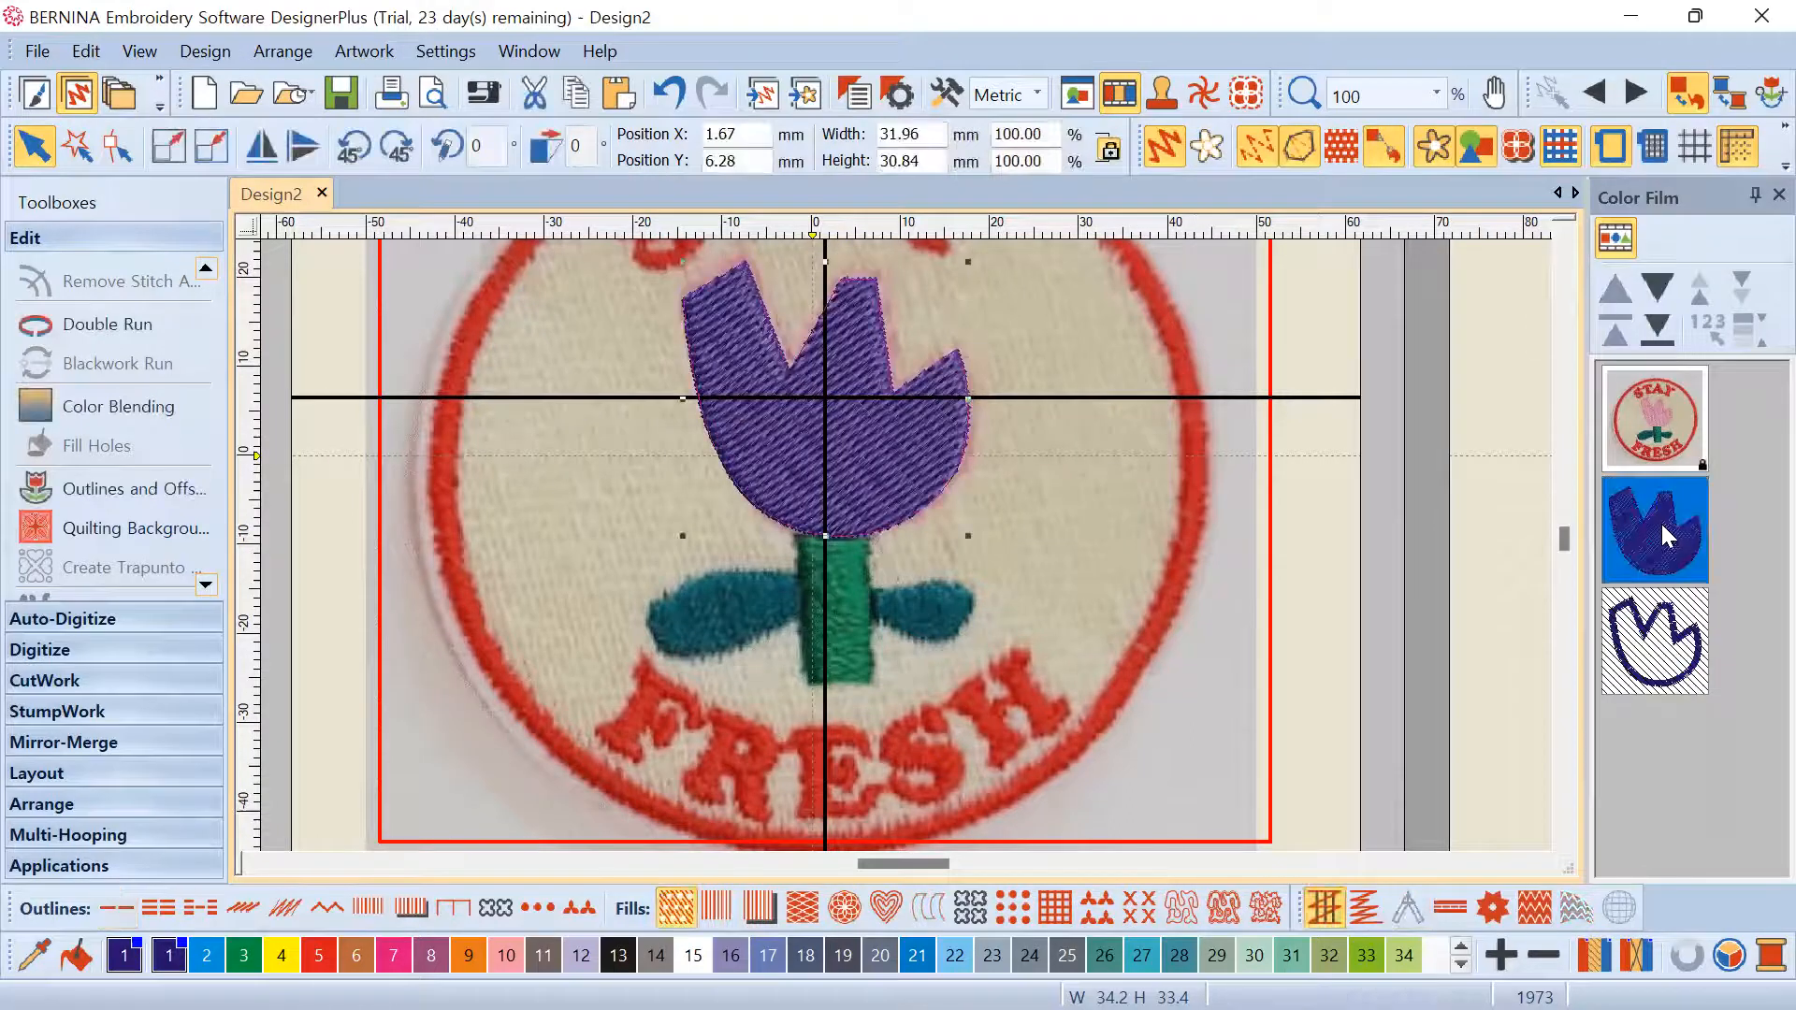
left_click(966, 568)
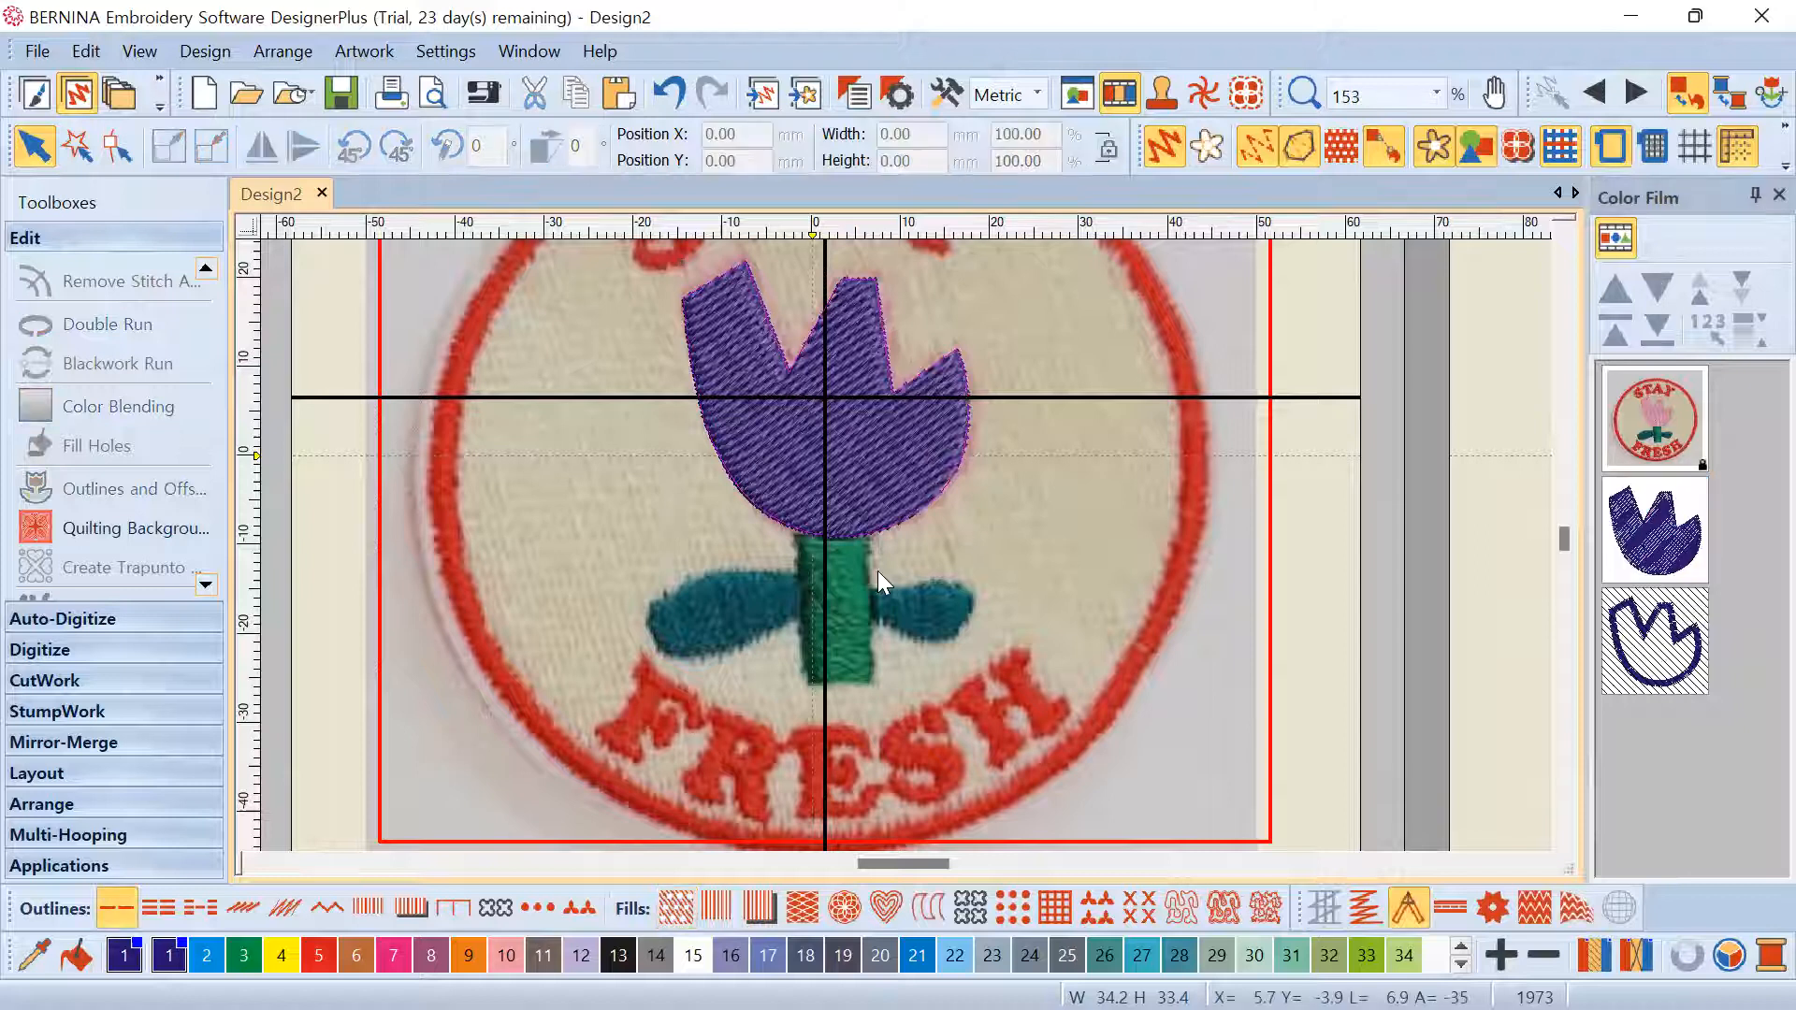
scroll(877, 572, "down", 1)
scroll(906, 544, "up", 1)
scroll(902, 546, "up", 3)
scroll(879, 548, "down", 3)
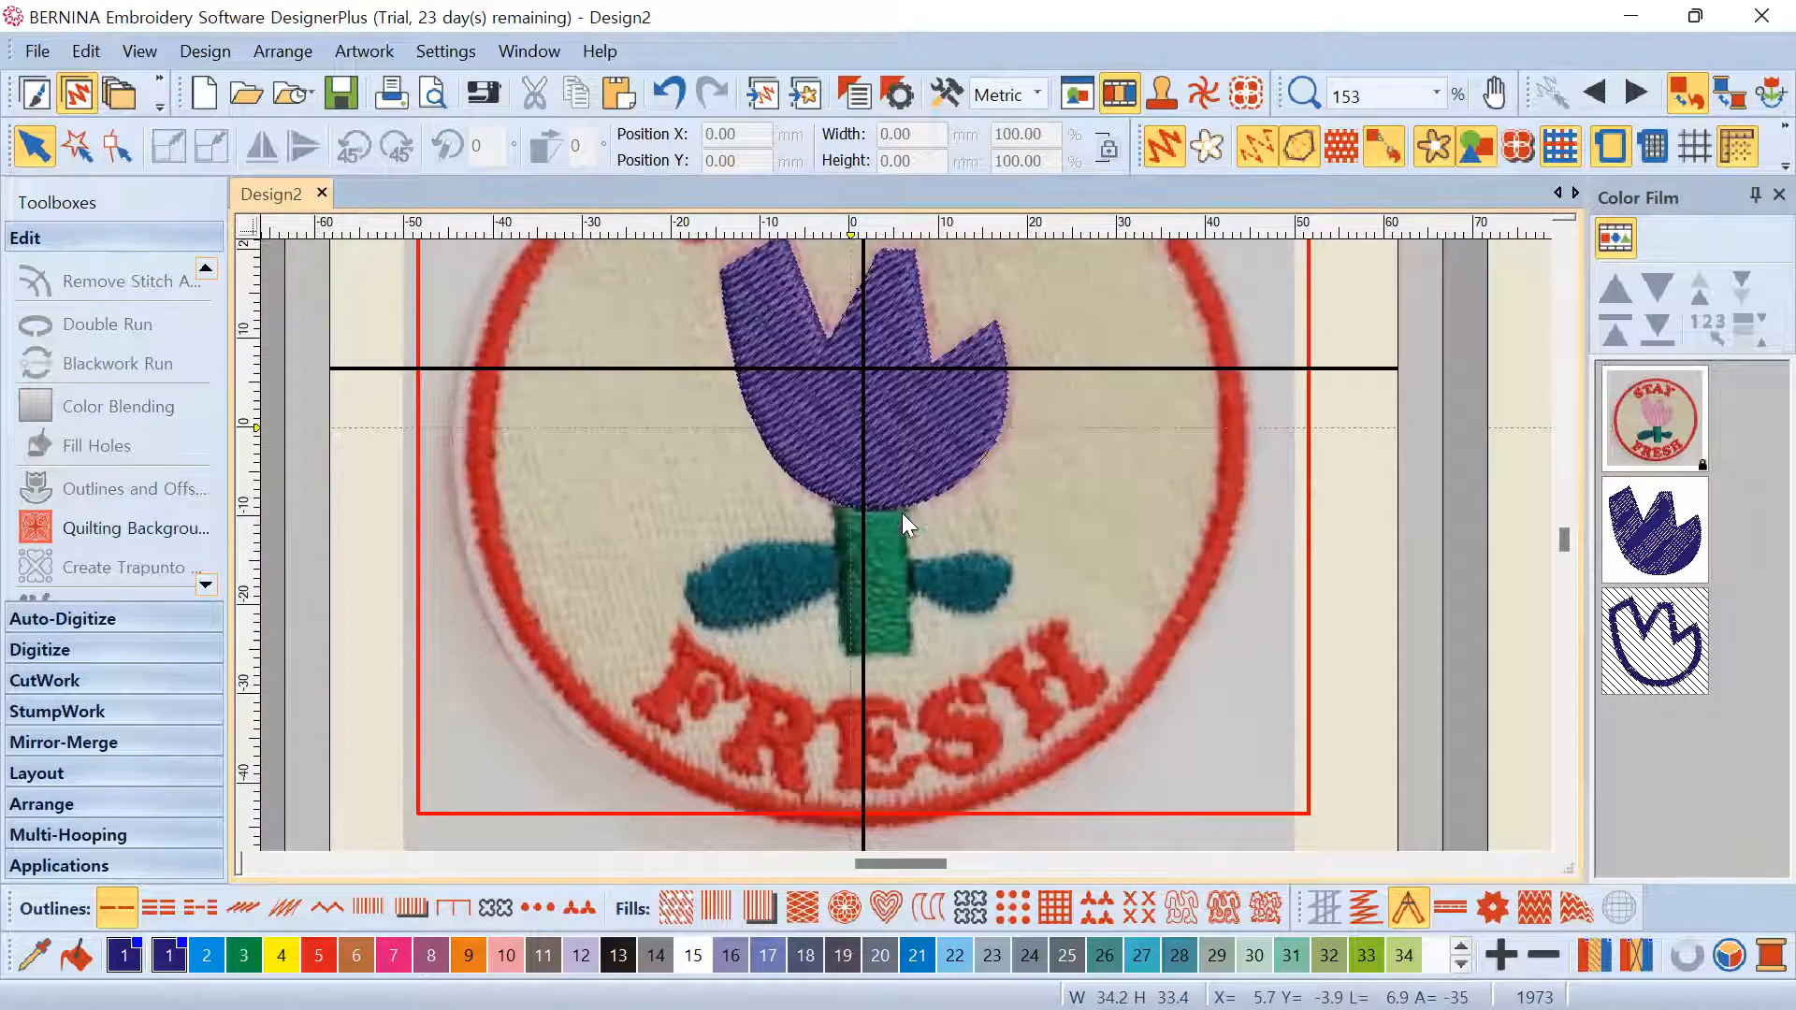
scroll(916, 545, "up", 1)
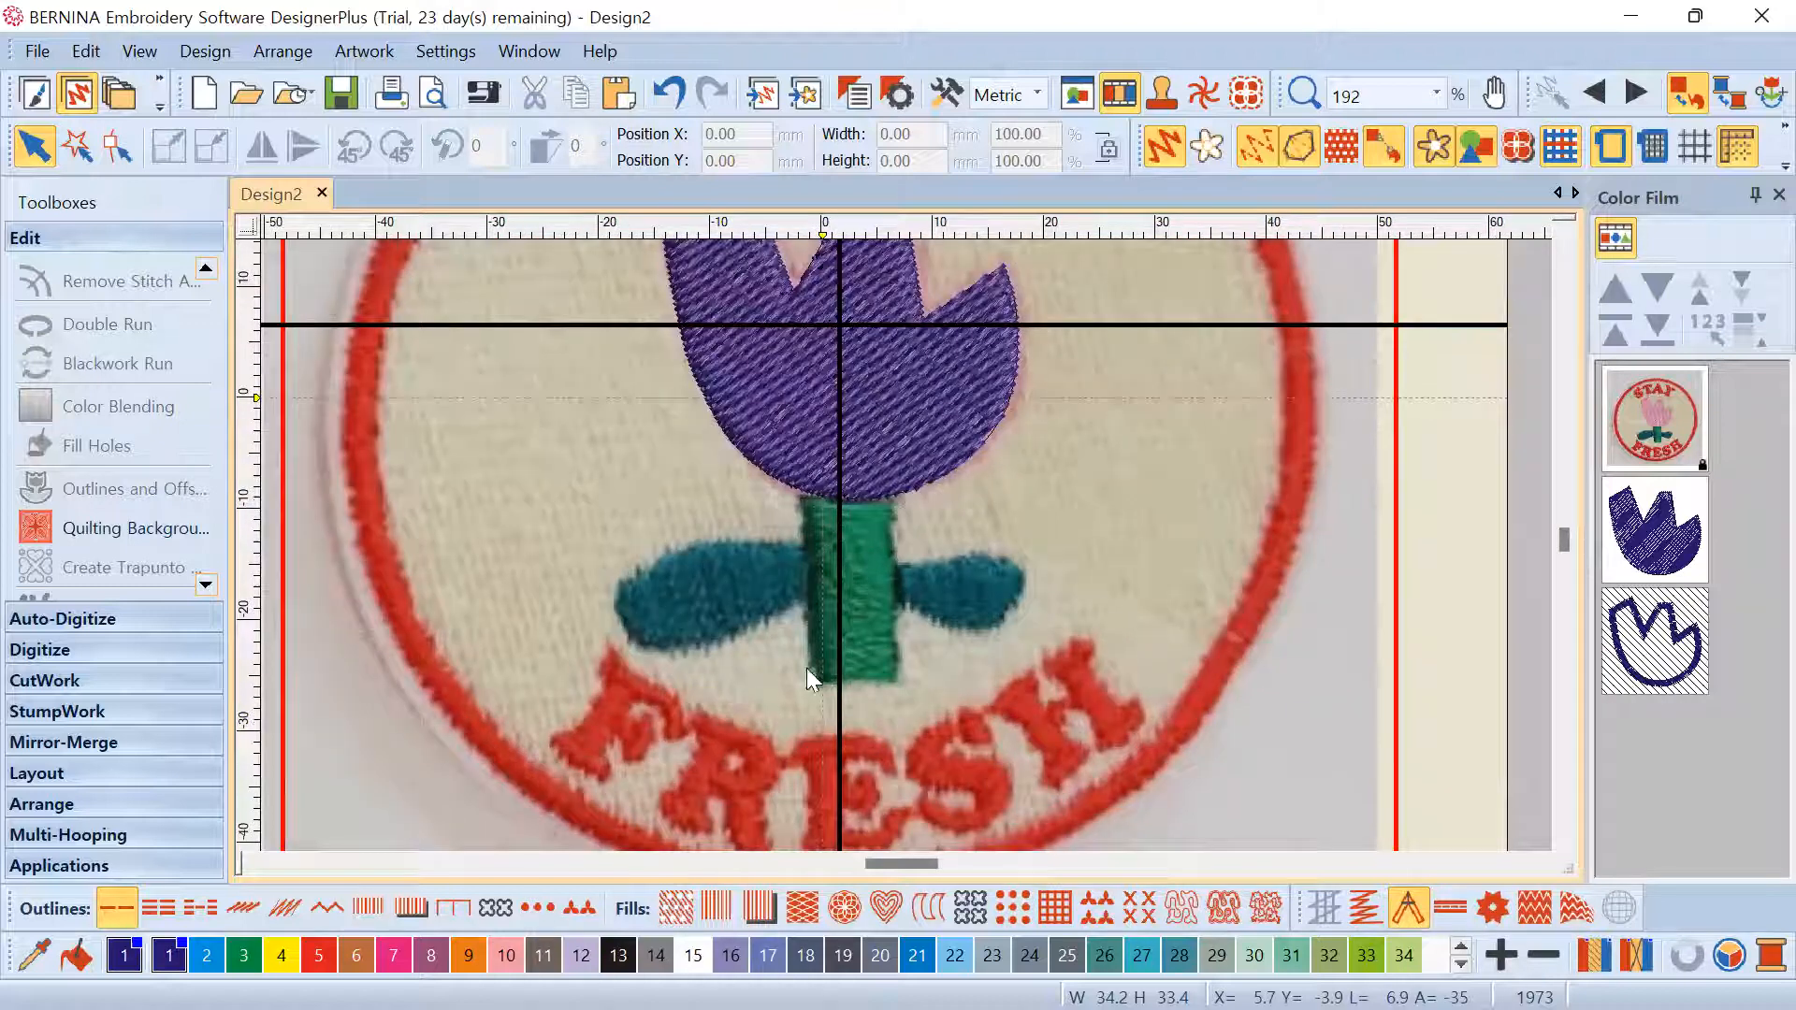
Digitize a closed four-corner stem shape from the tulip's base down the green stem
left_click(66, 649)
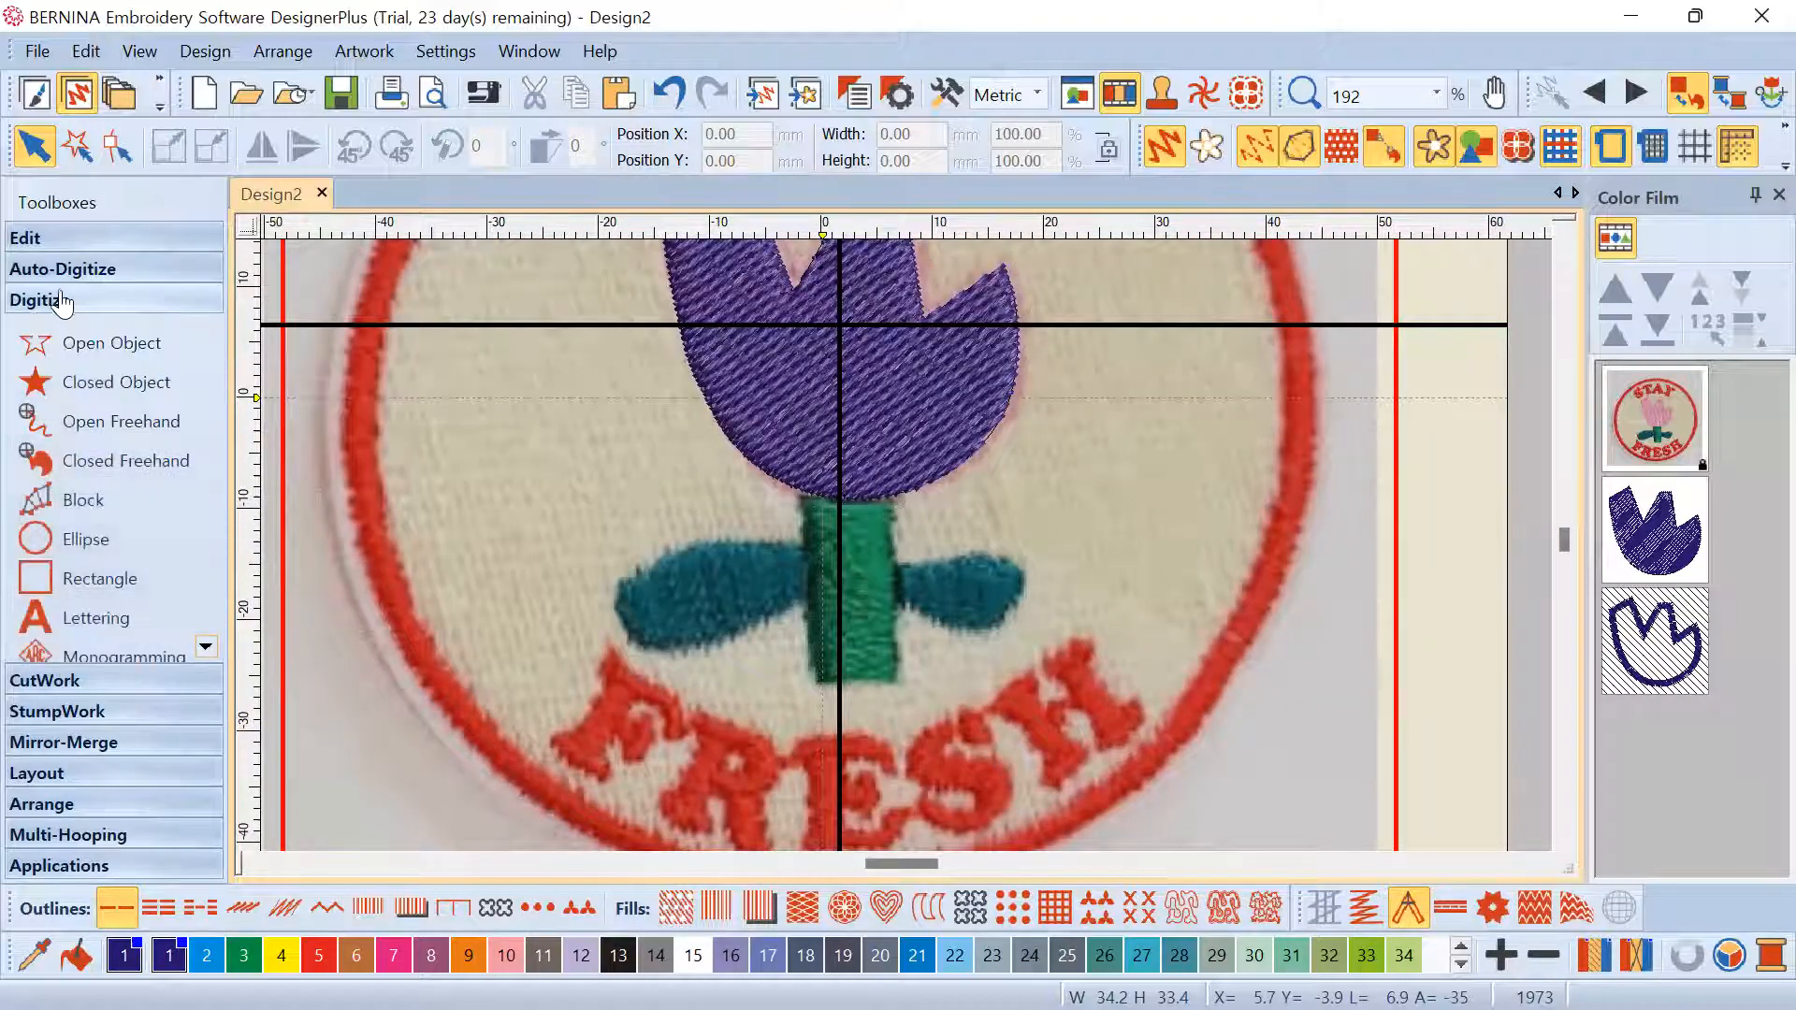
left_click(138, 391)
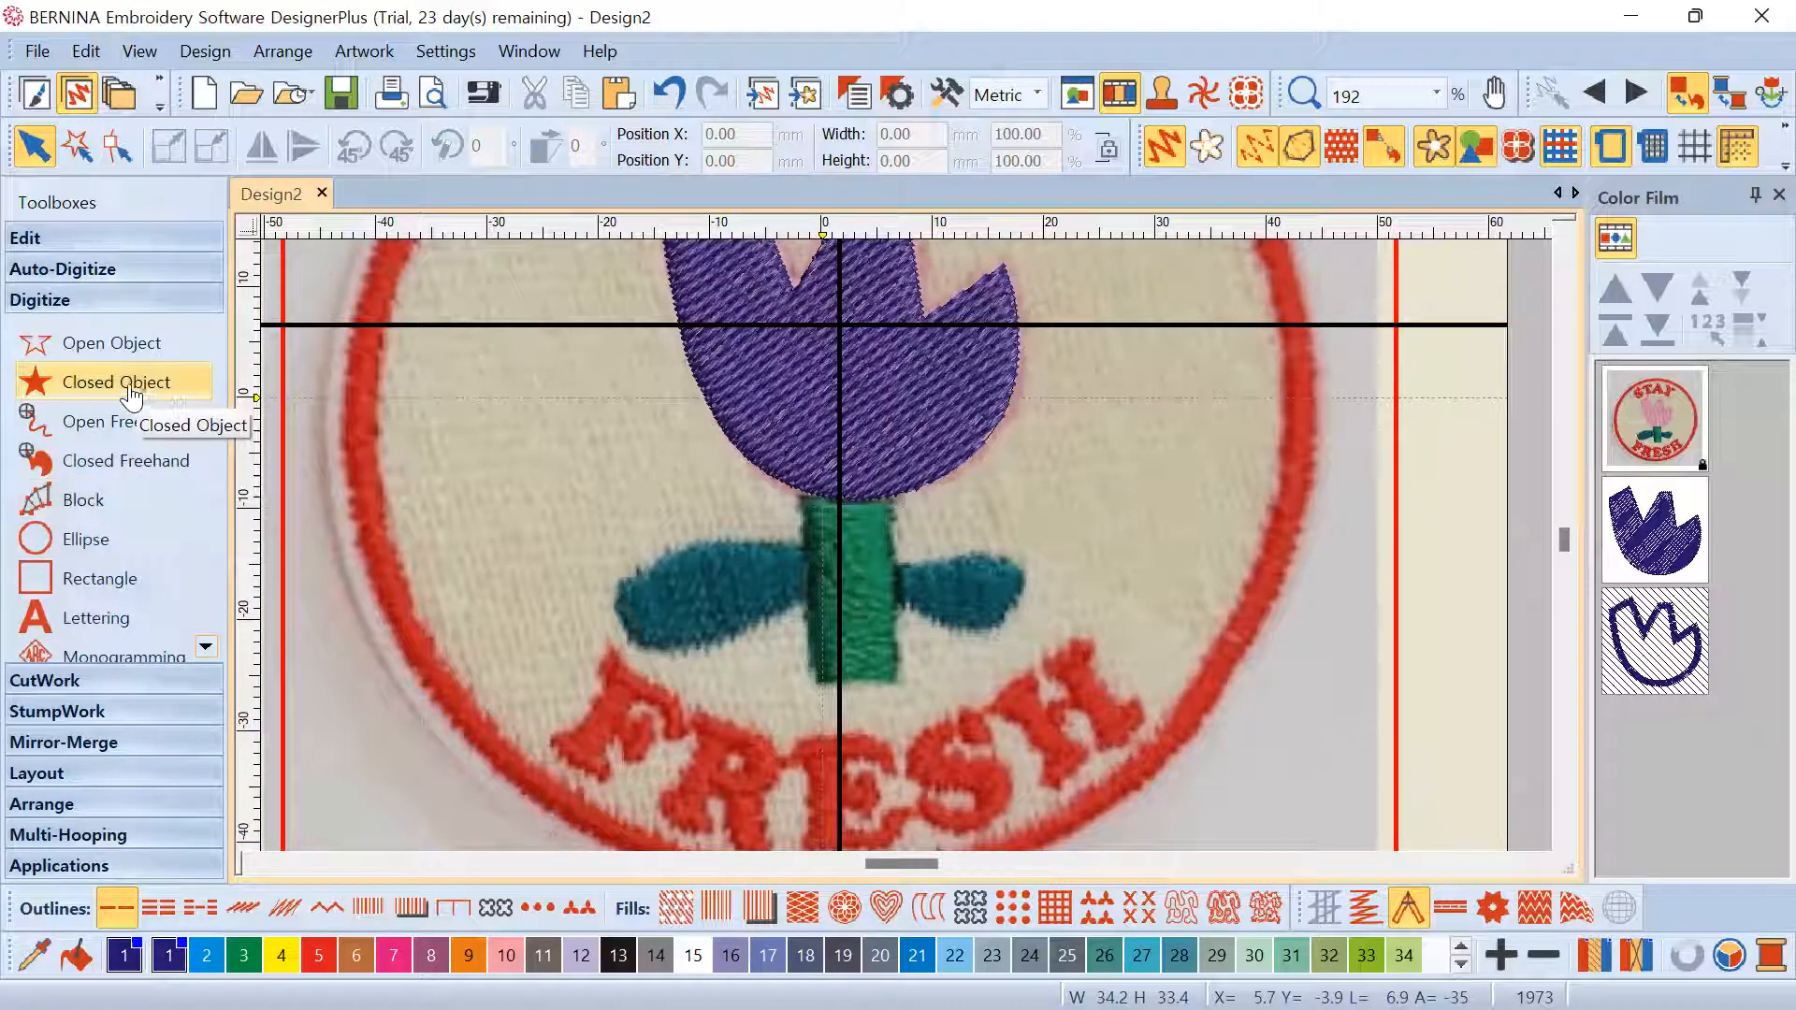
left_click(803, 483)
left_click(816, 679)
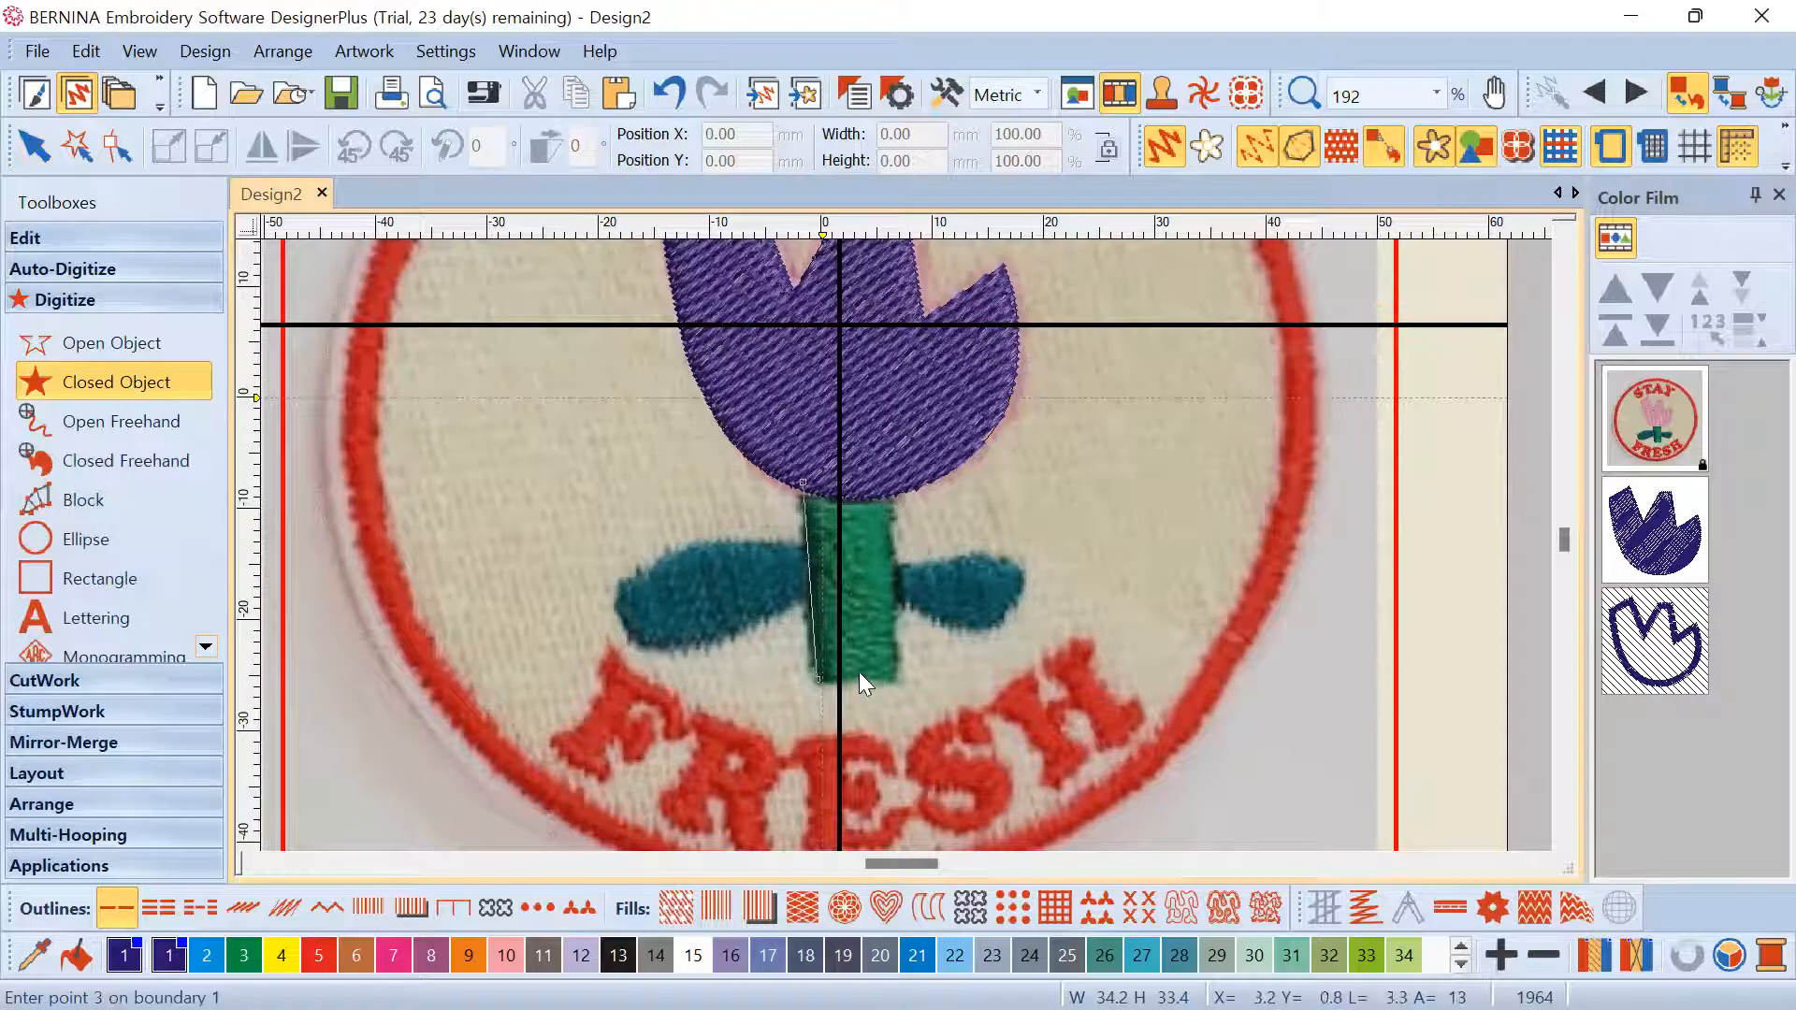
left_click(896, 679)
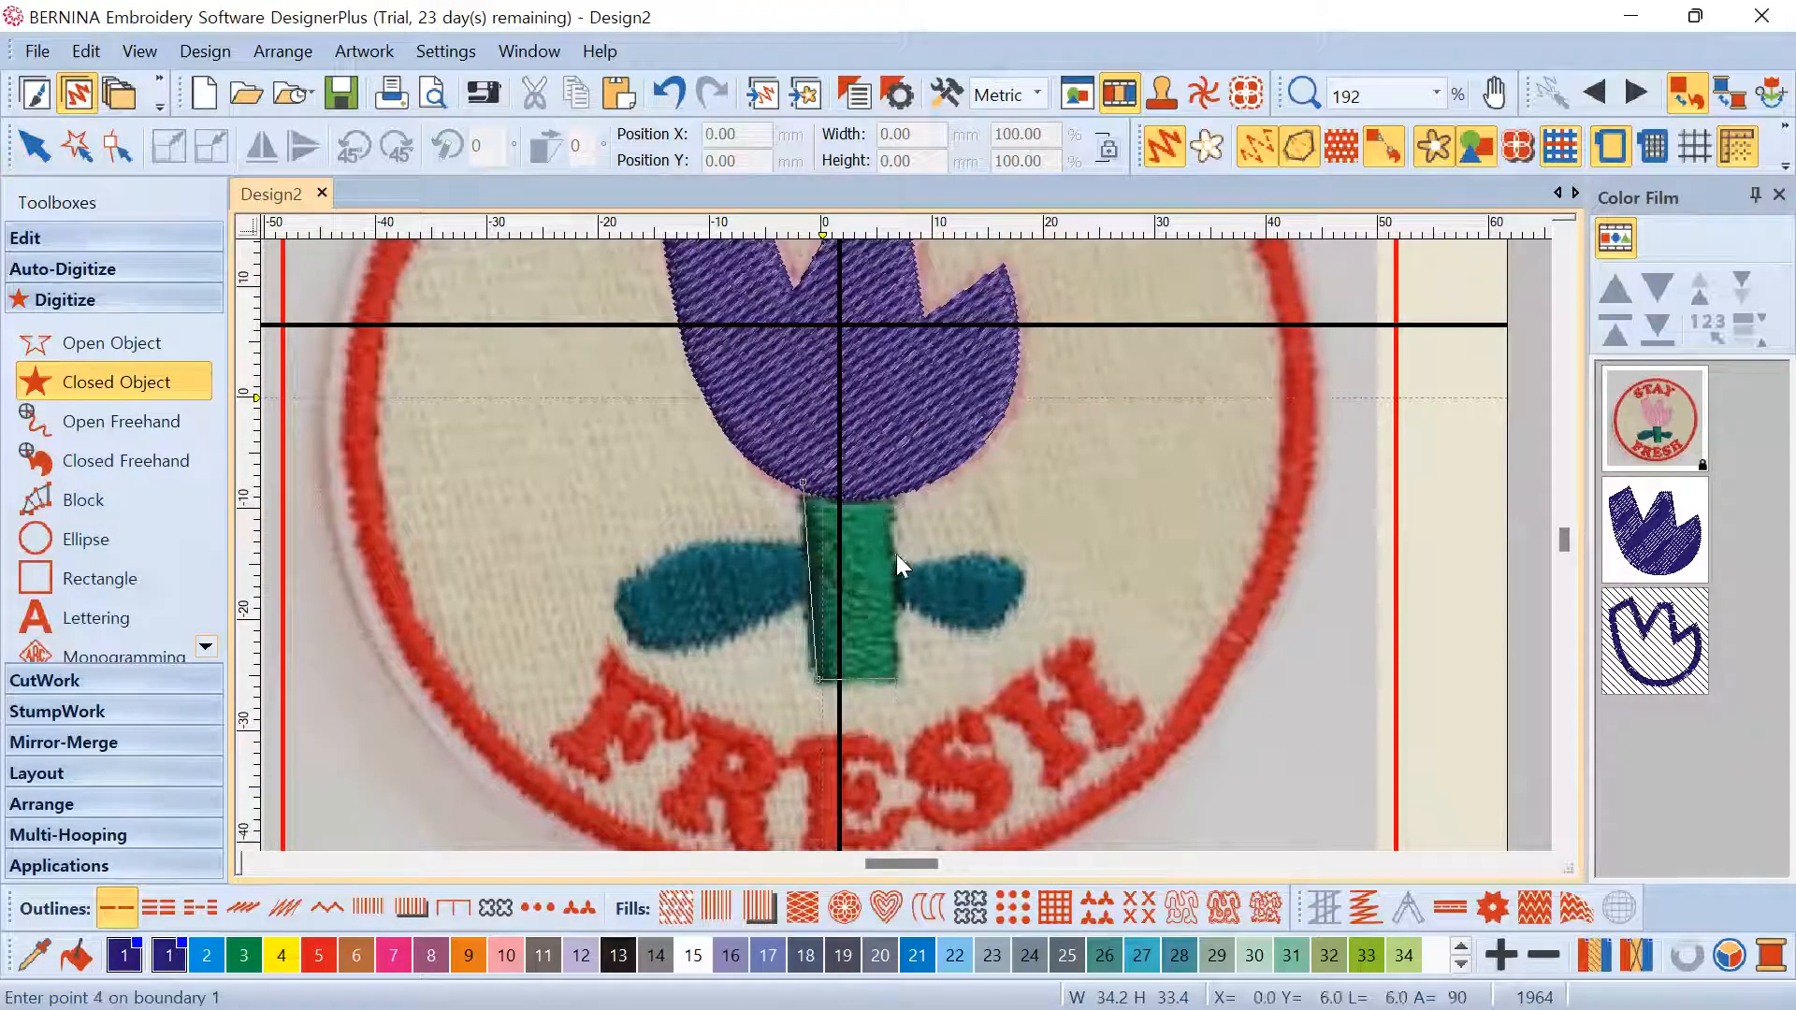
left_click(893, 477)
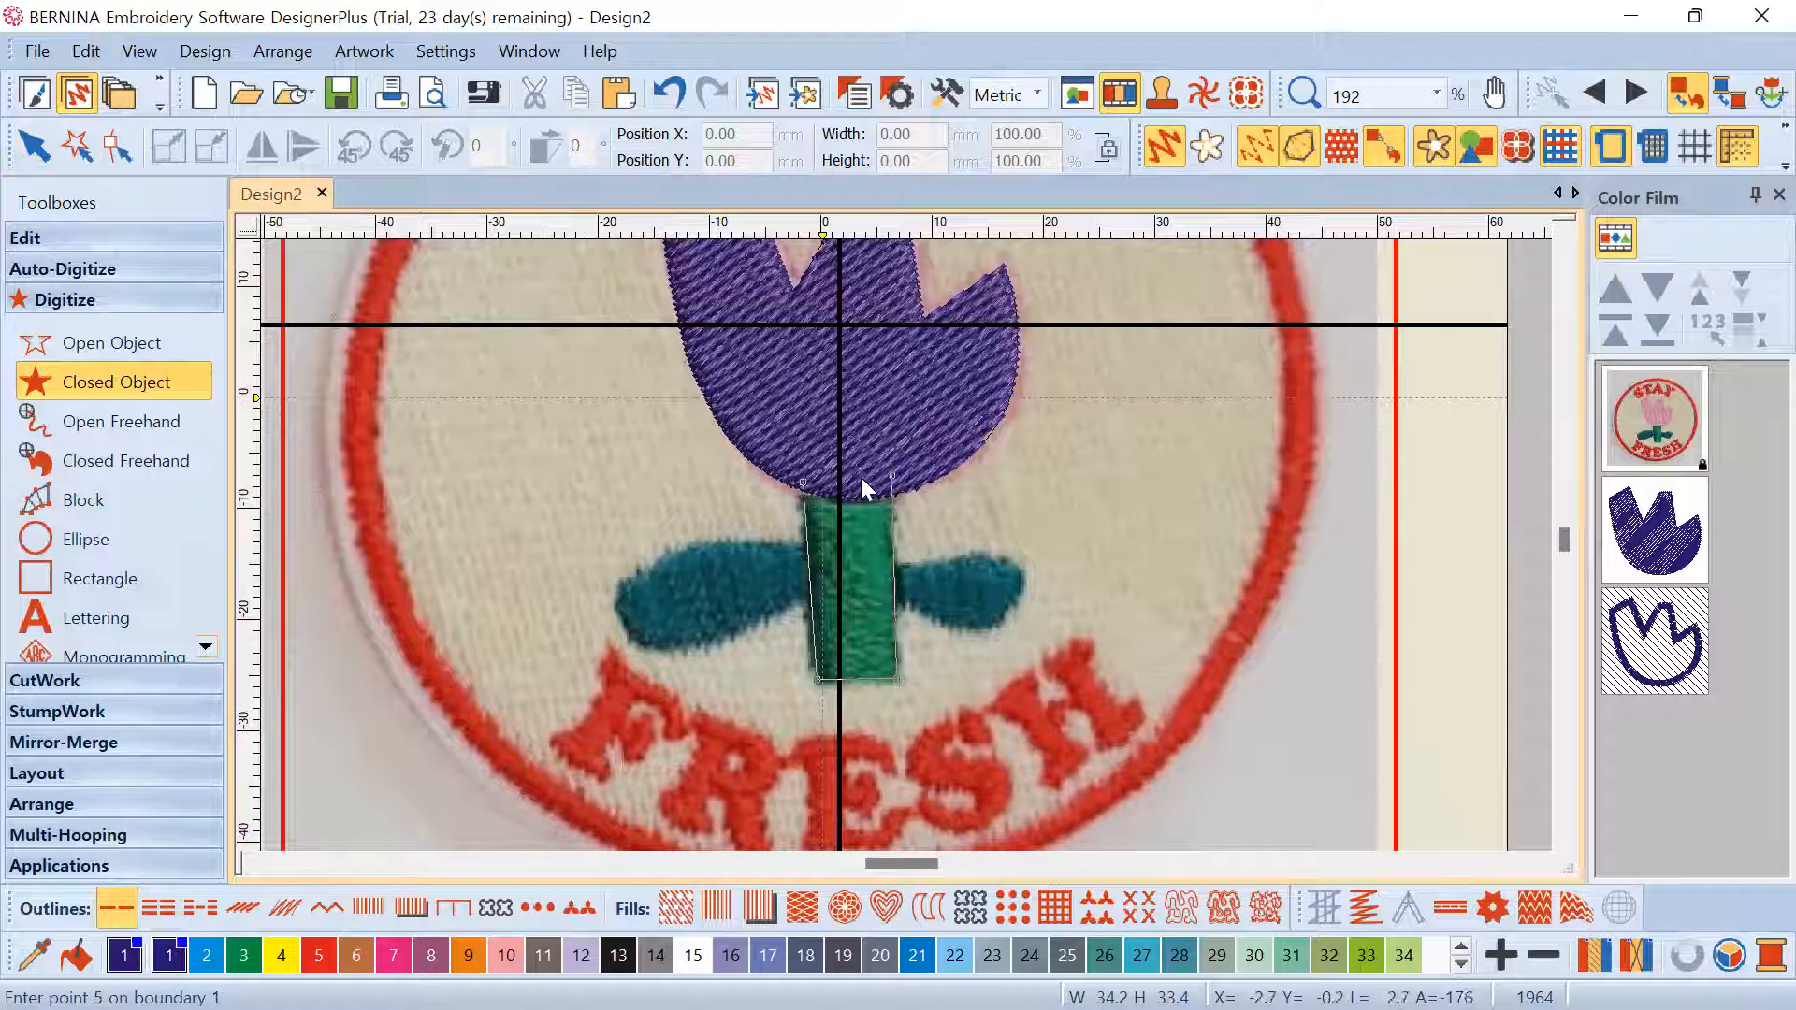
left_click(805, 482)
key("Return")
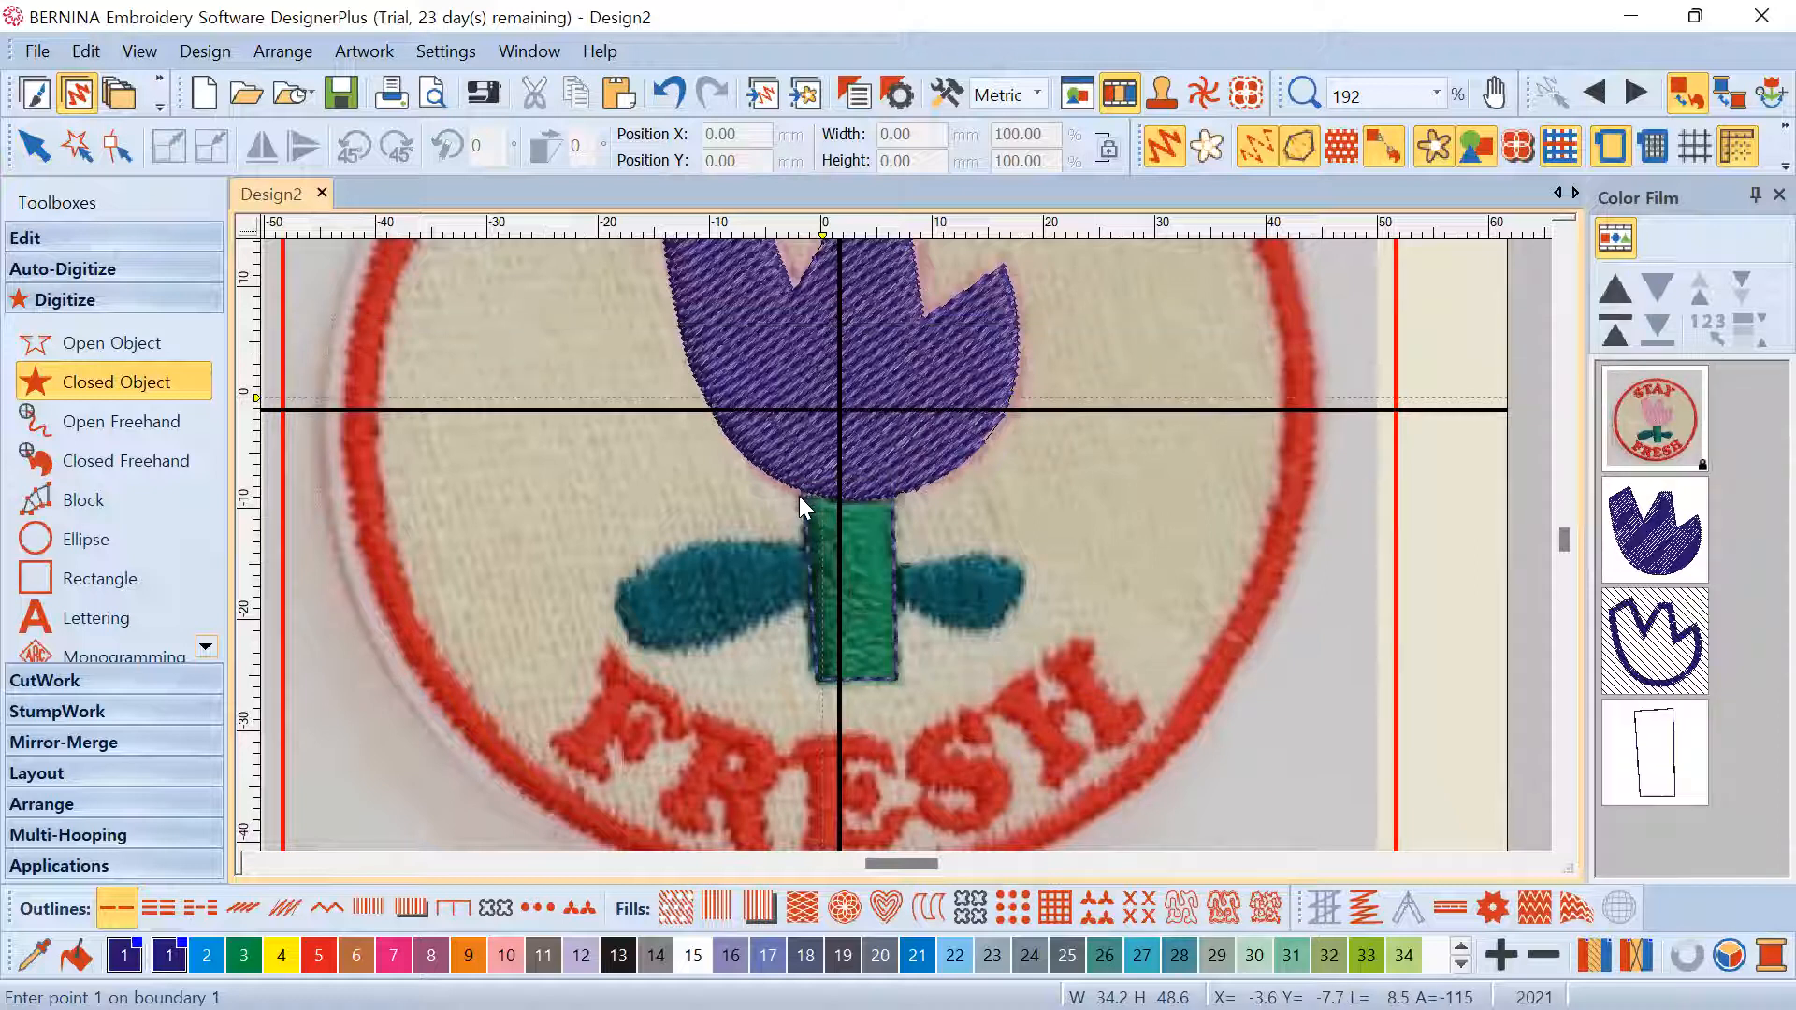
Give the stem shape a plain fill in lime-green palette colour 33
left_click(674, 907)
key("Escape")
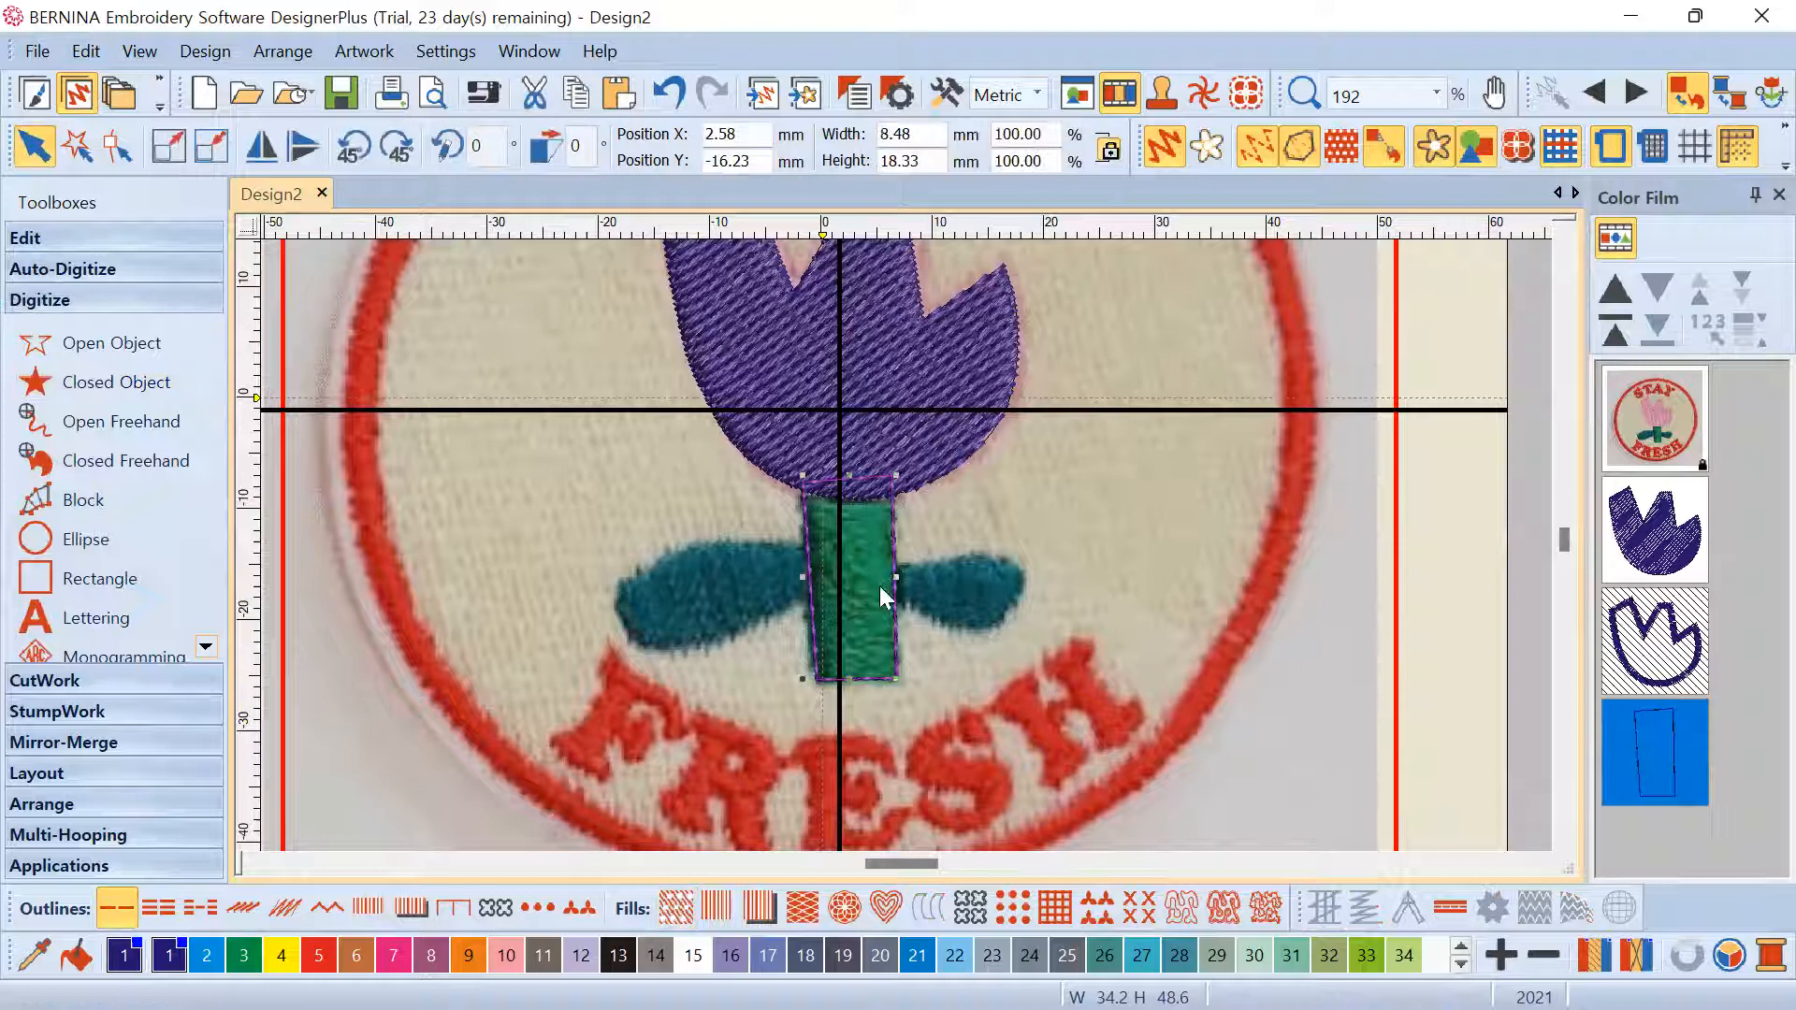
left_click(675, 907)
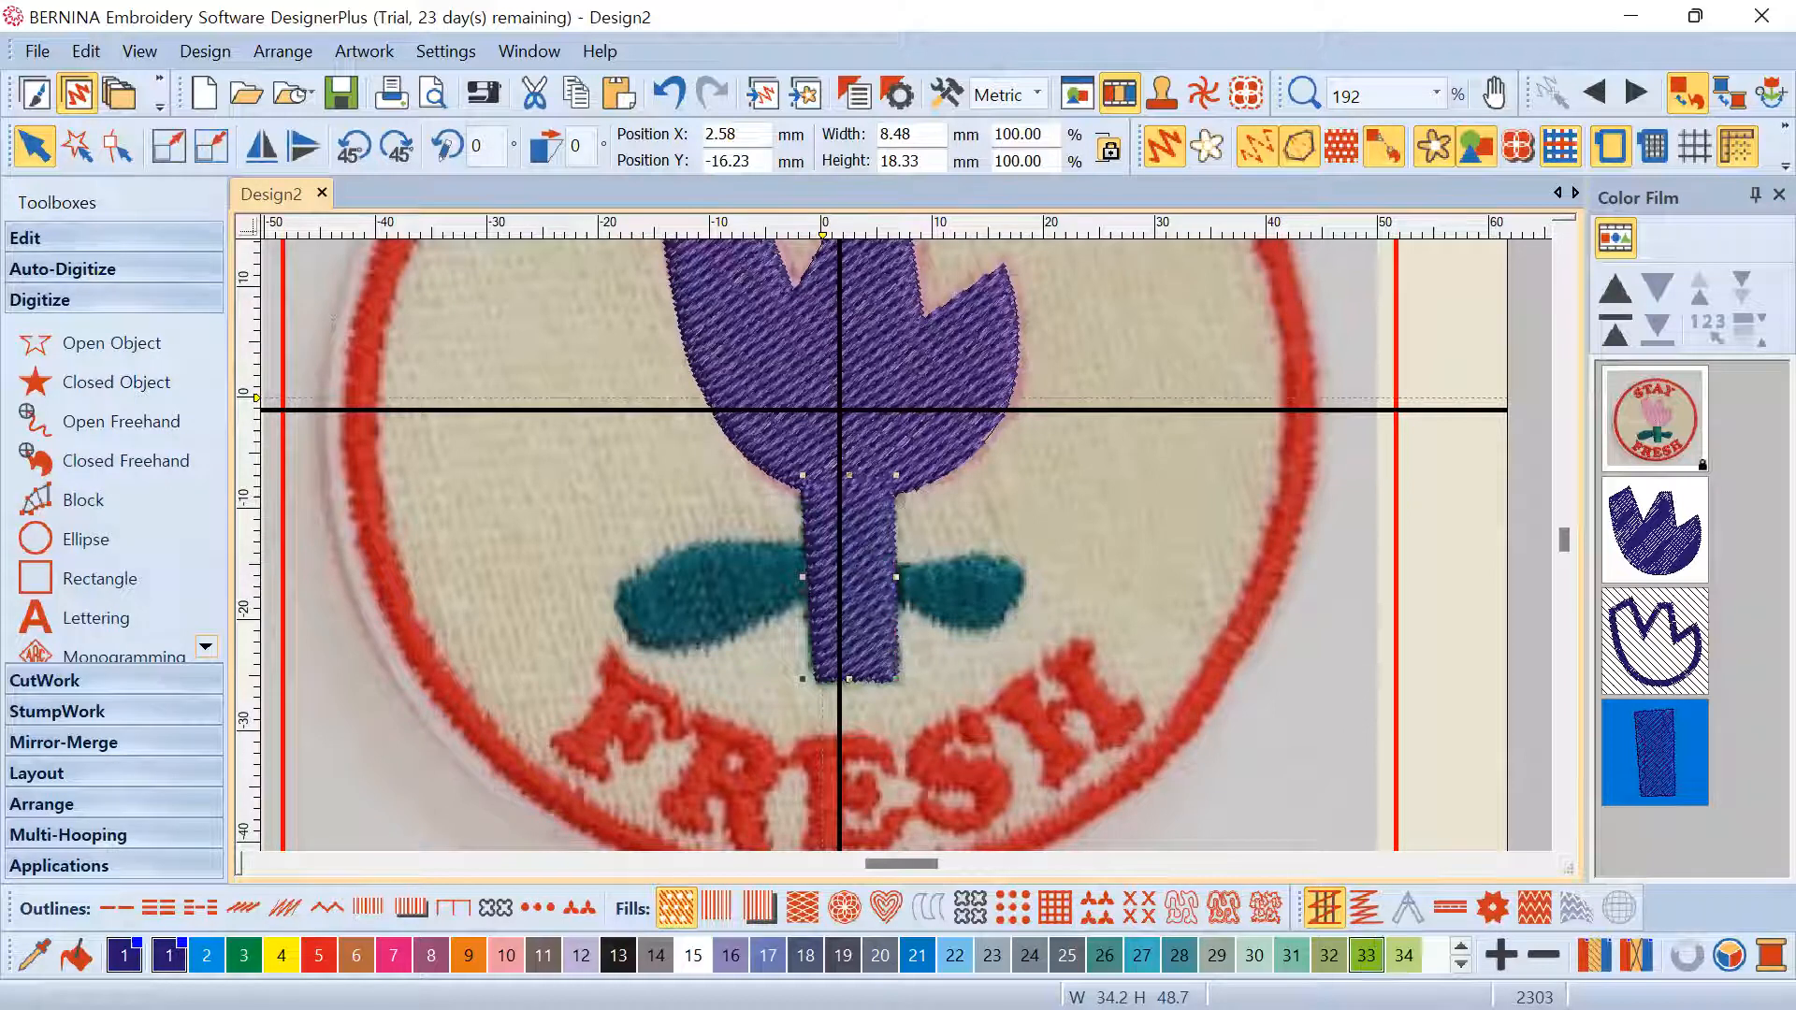
left_click(1366, 955)
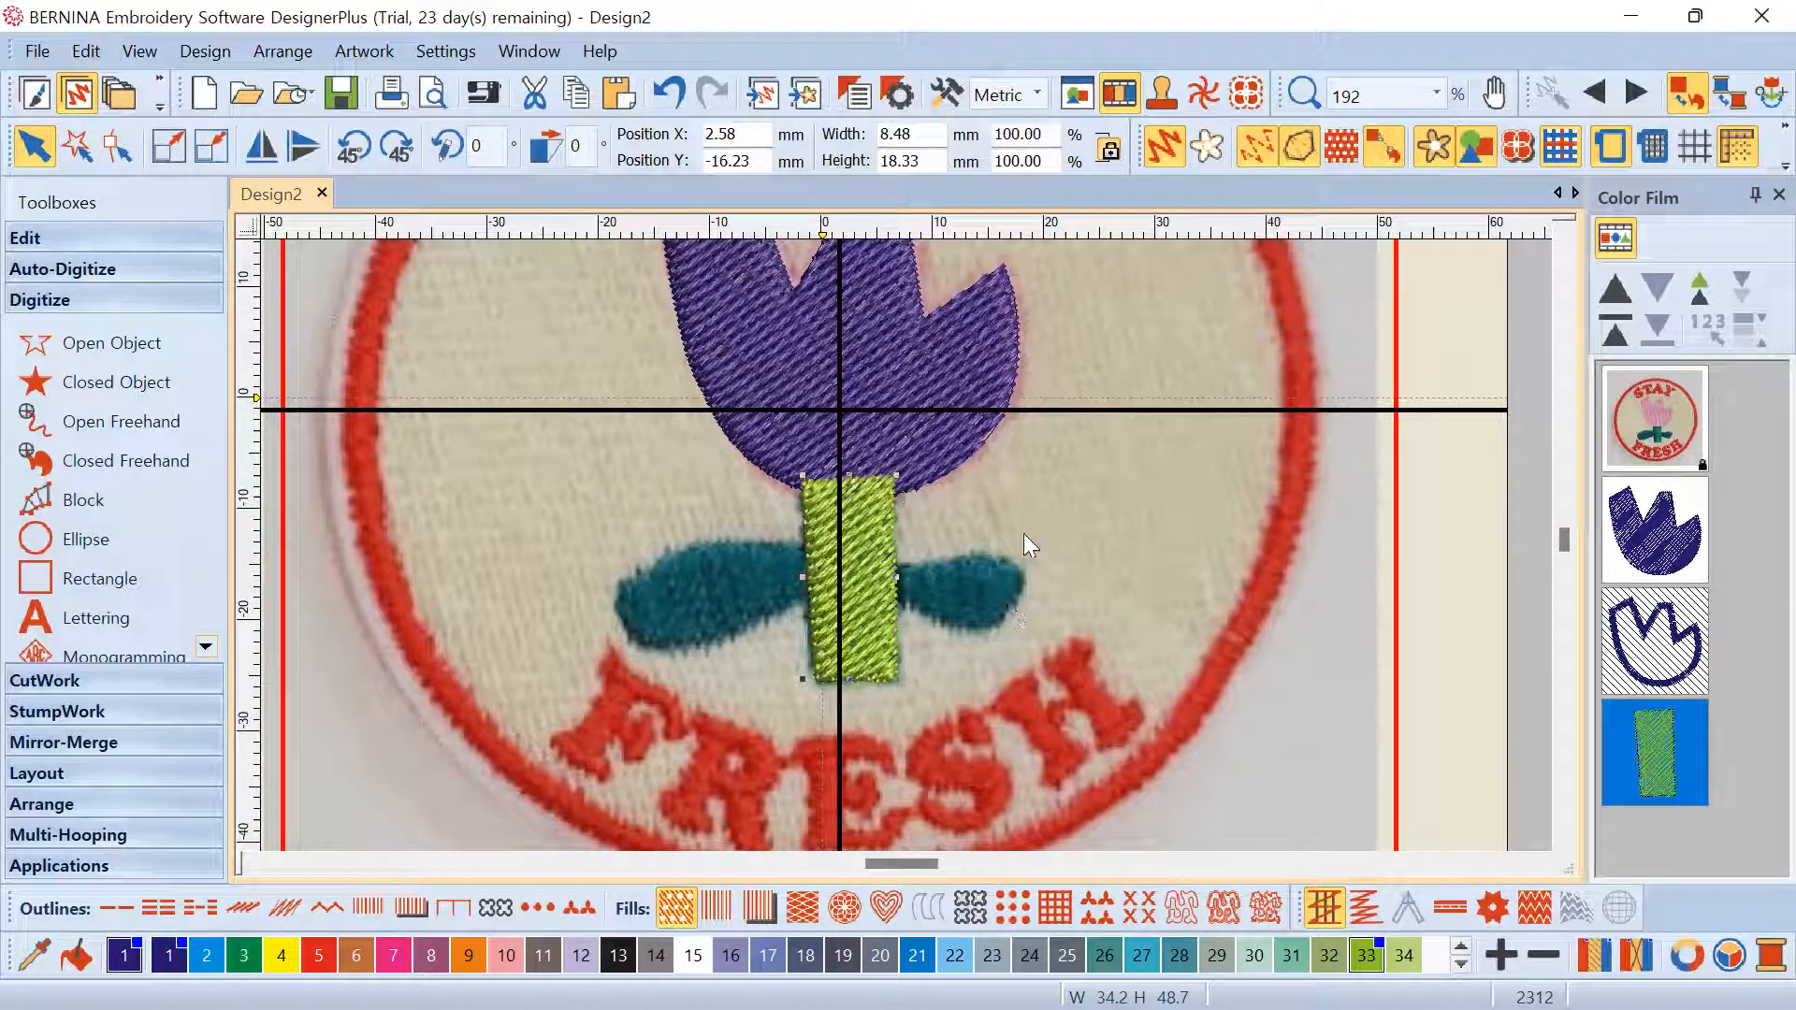
left_click(1023, 498)
Digitize the right leaf as a closed filled shape beside the stem
scroll(906, 545, "down", 3)
scroll(905, 544, "up", 2)
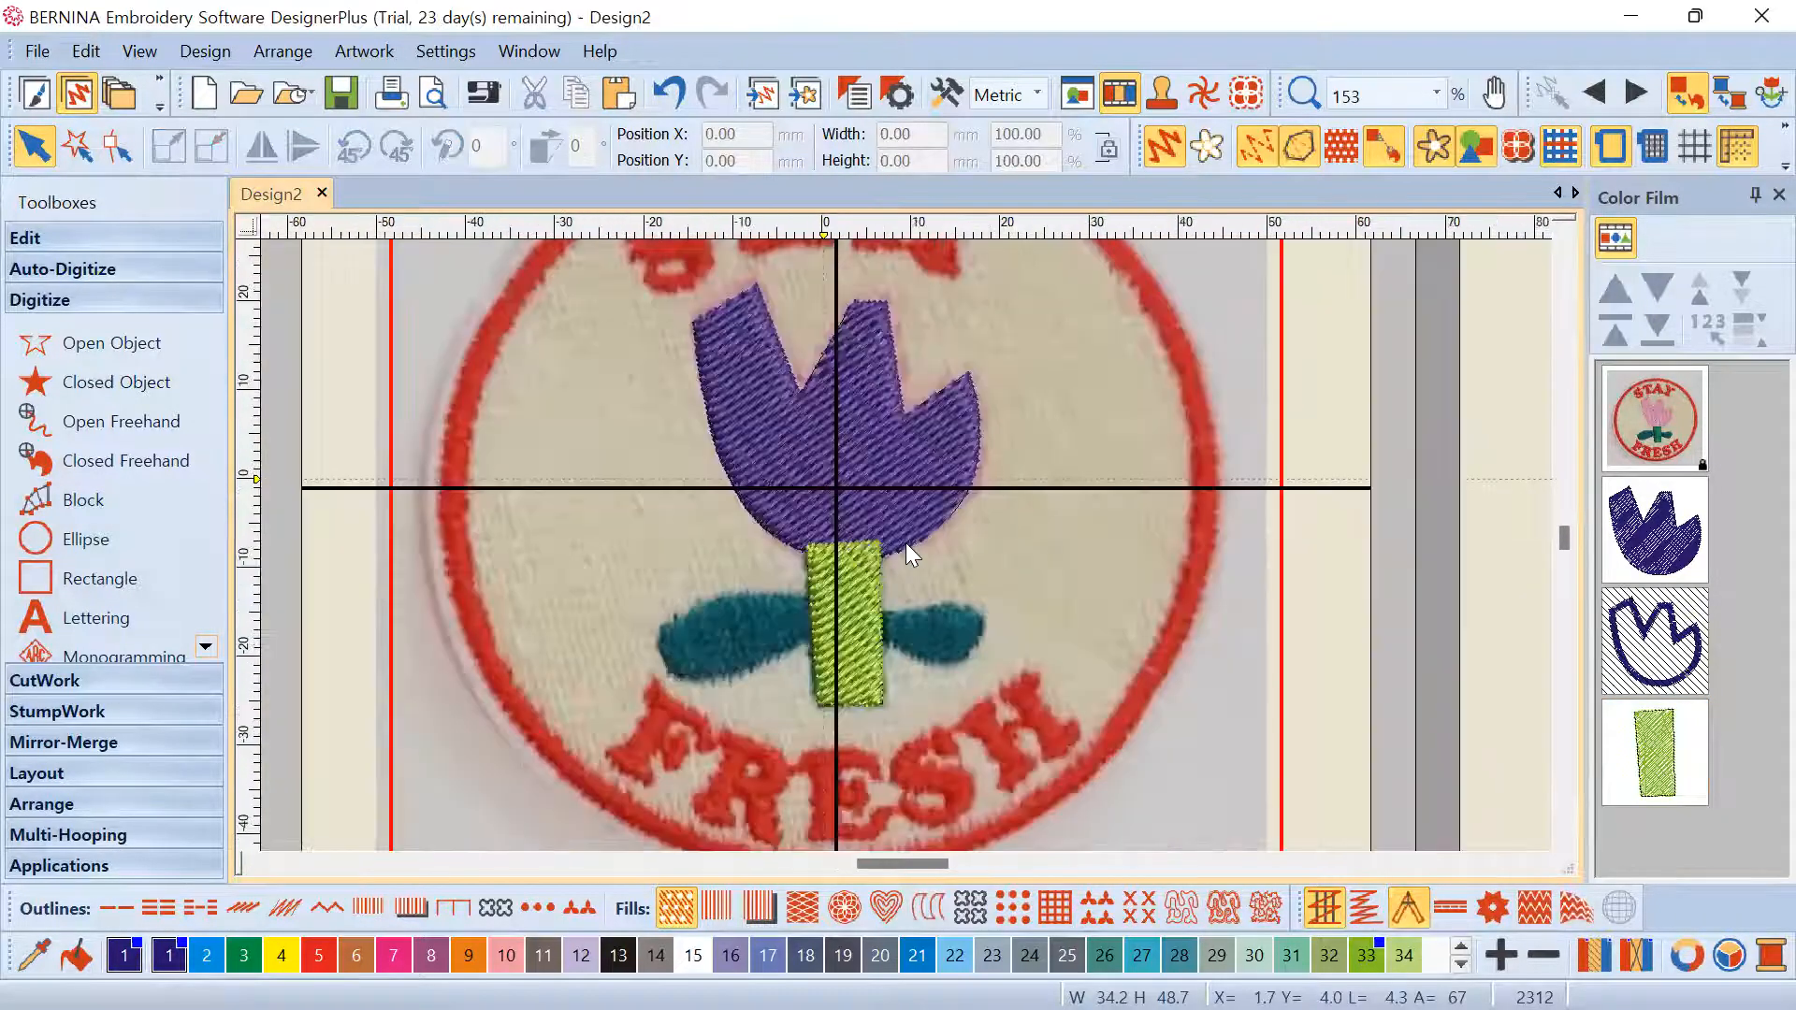
scroll(906, 547, "down", 1)
scroll(908, 545, "up", 2)
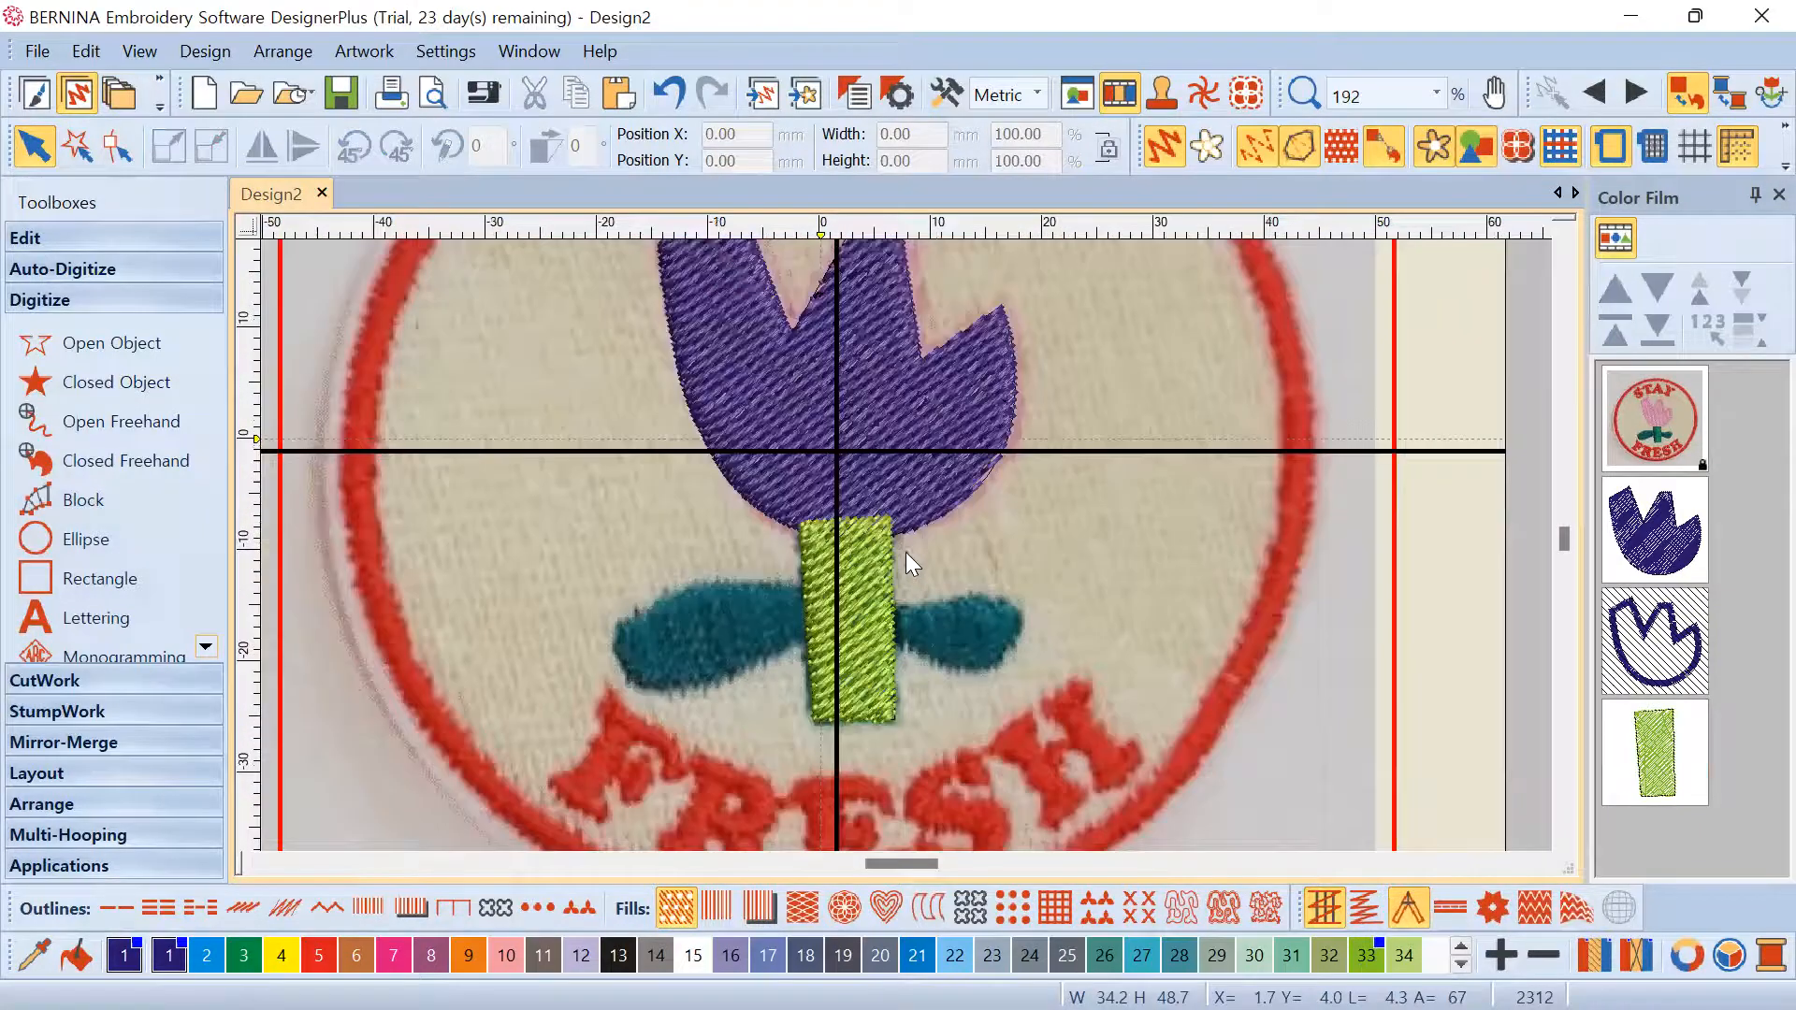
left_click(116, 381)
scroll(905, 547, "up", 2)
left_click(804, 537)
left_click(961, 523)
left_click(1029, 540)
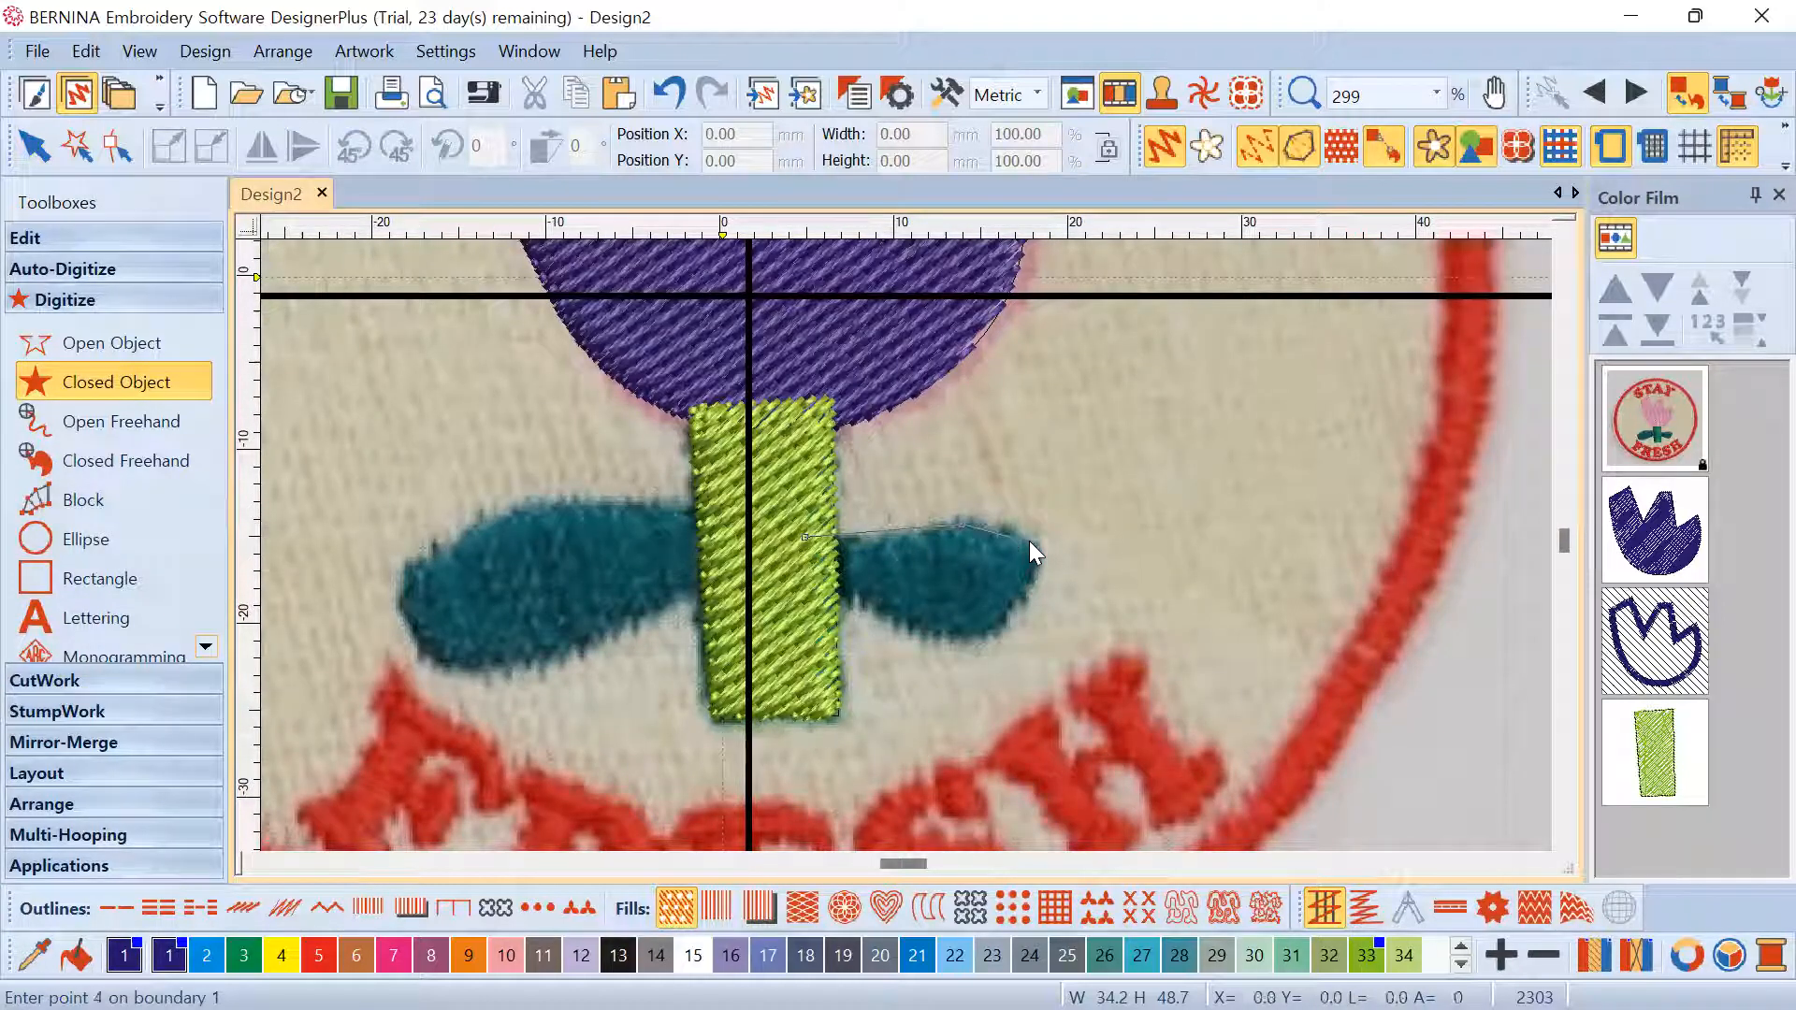
left_click(1032, 585)
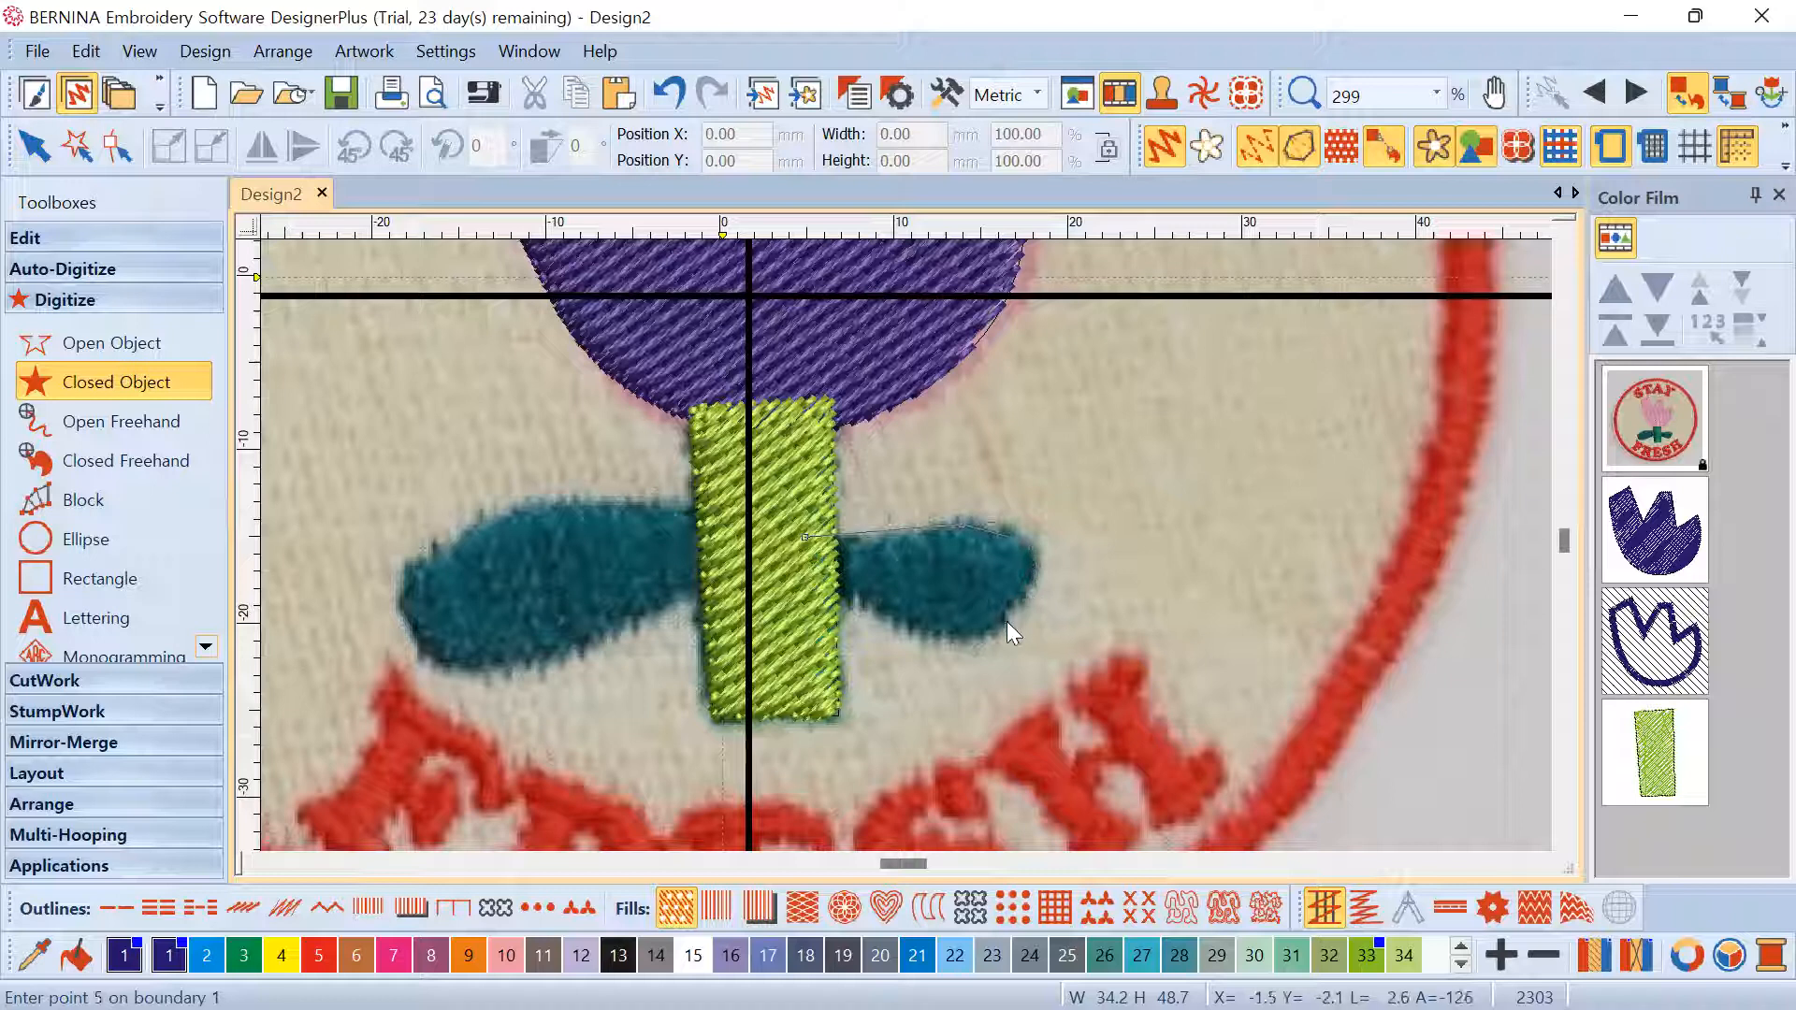
left_click(924, 632)
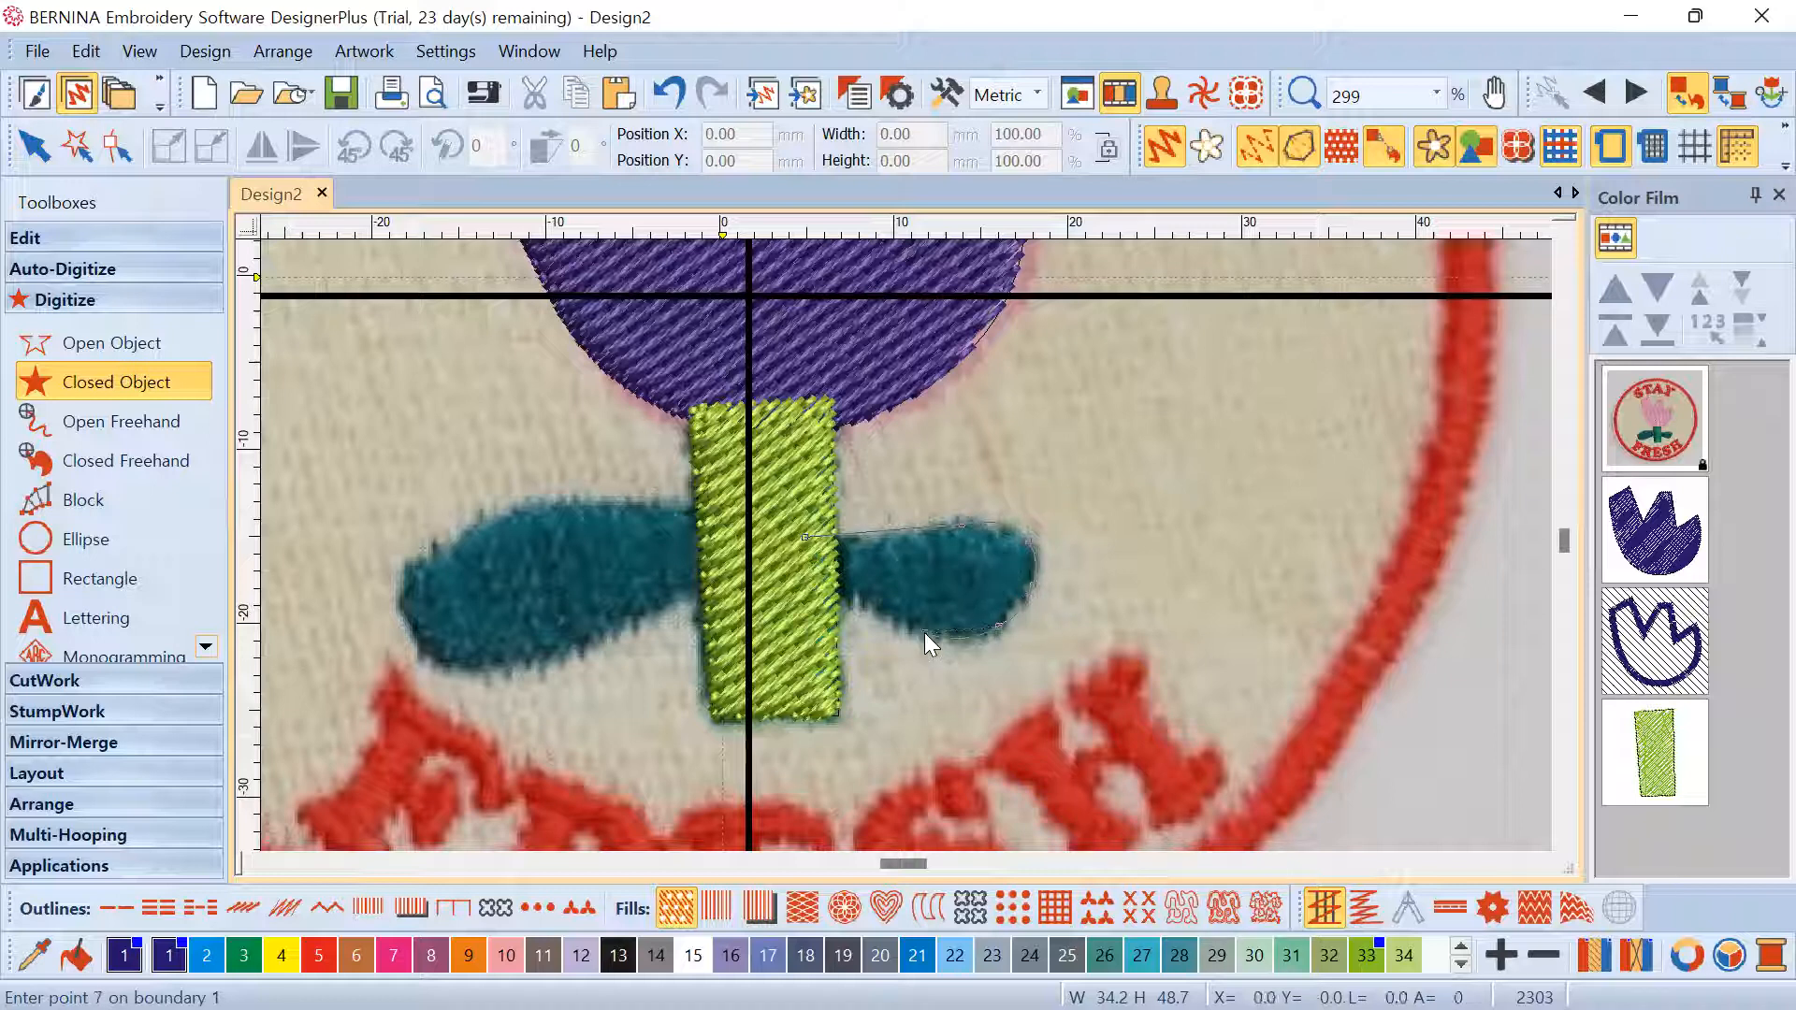
left_click(804, 575)
left_click(807, 538)
key("Return")
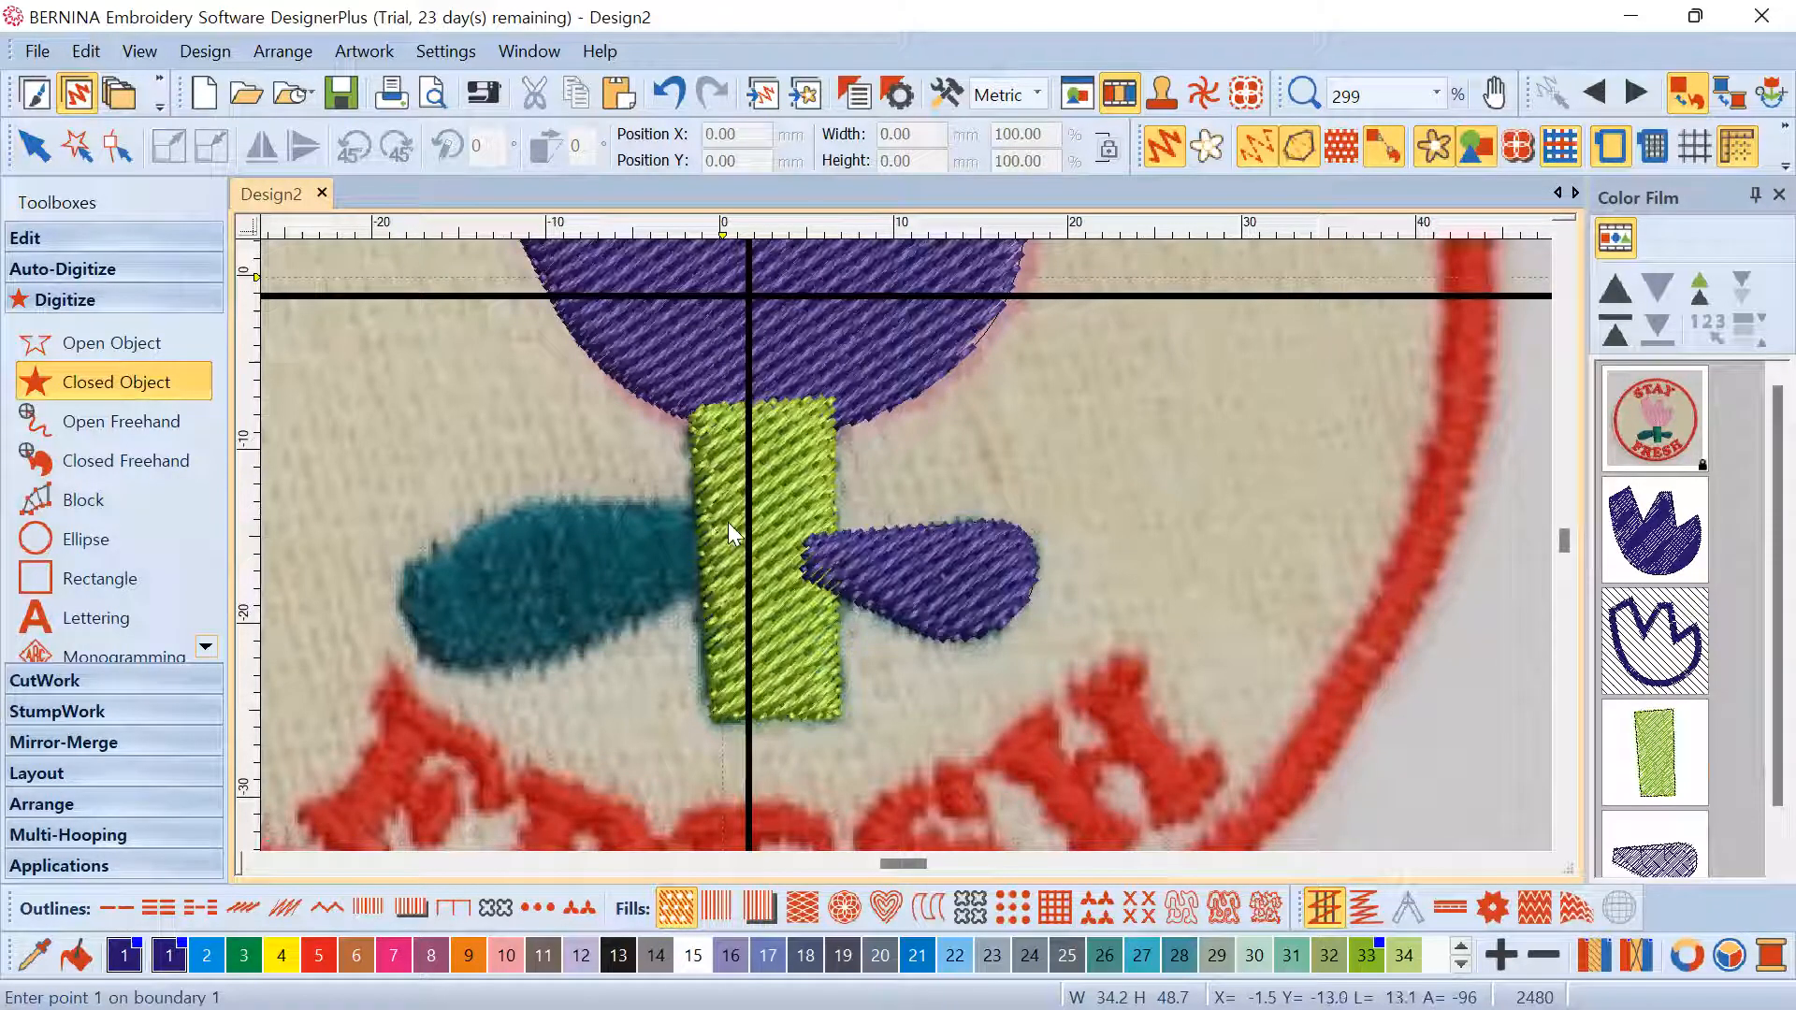
Outline the left leaf from the stem as a second closed filled shape
left_click(631, 503)
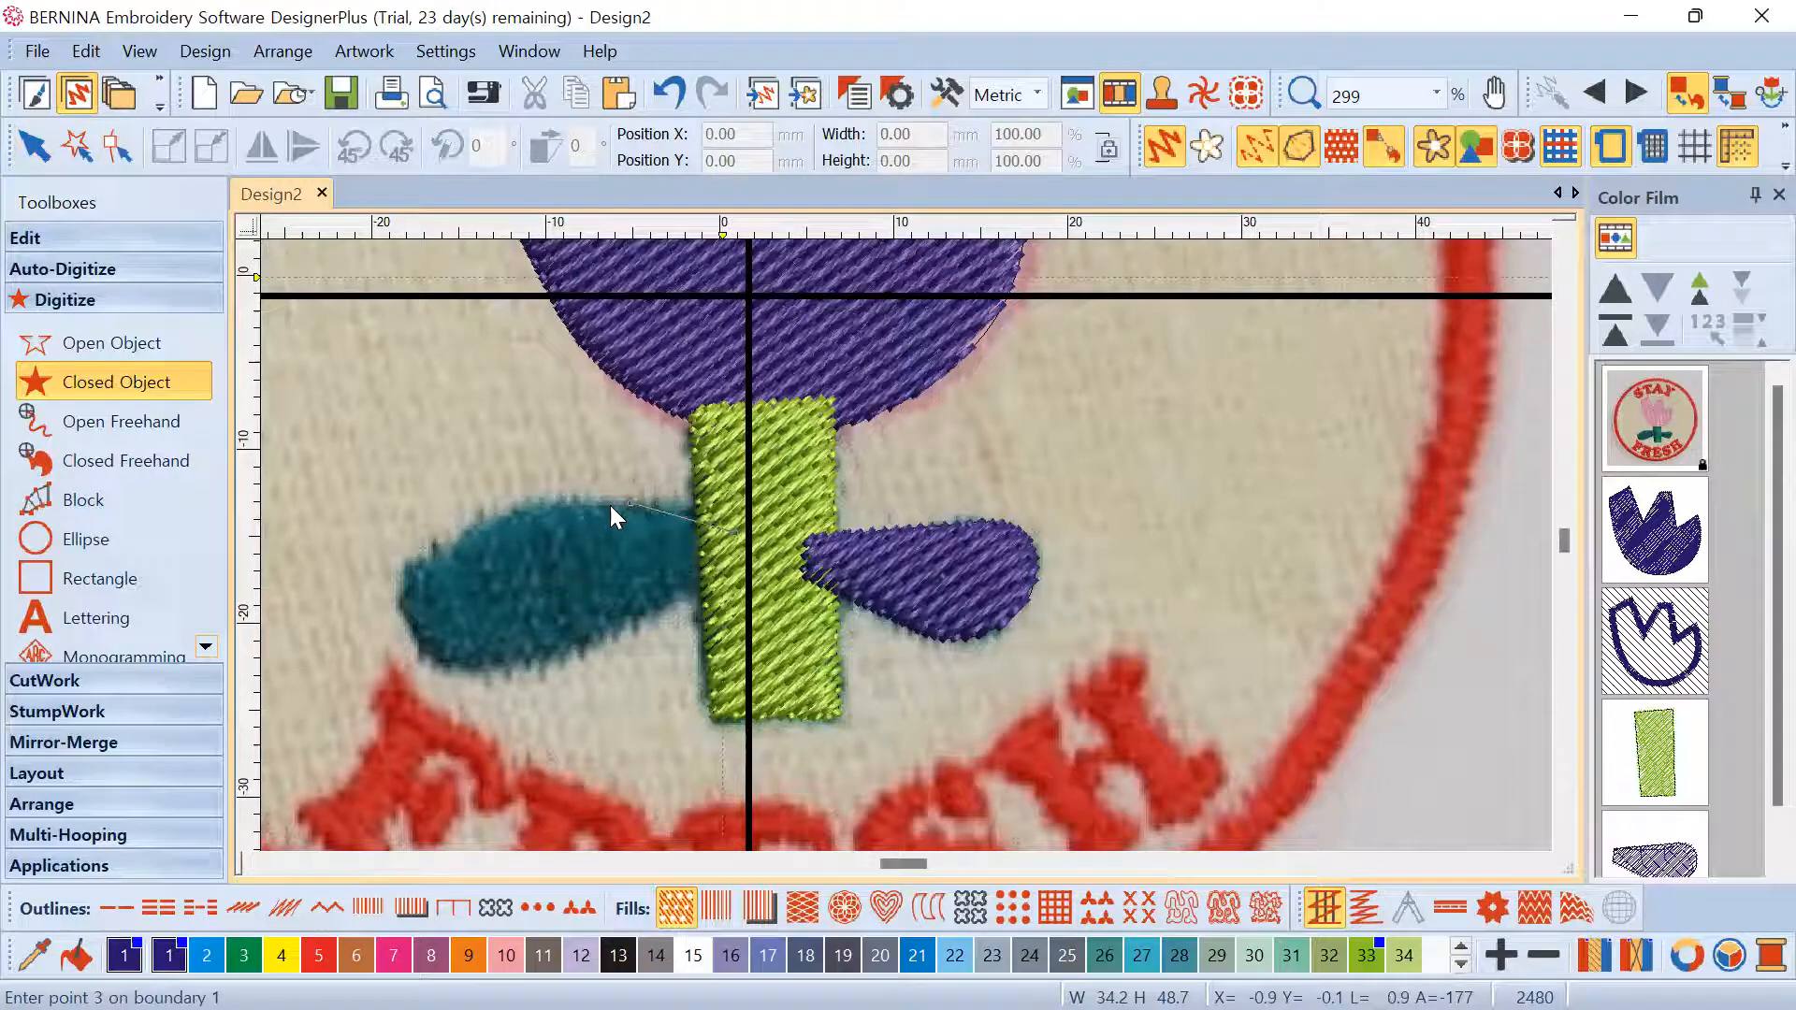
key("Escape")
left_click(730, 524)
left_click(534, 509)
left_click(447, 539)
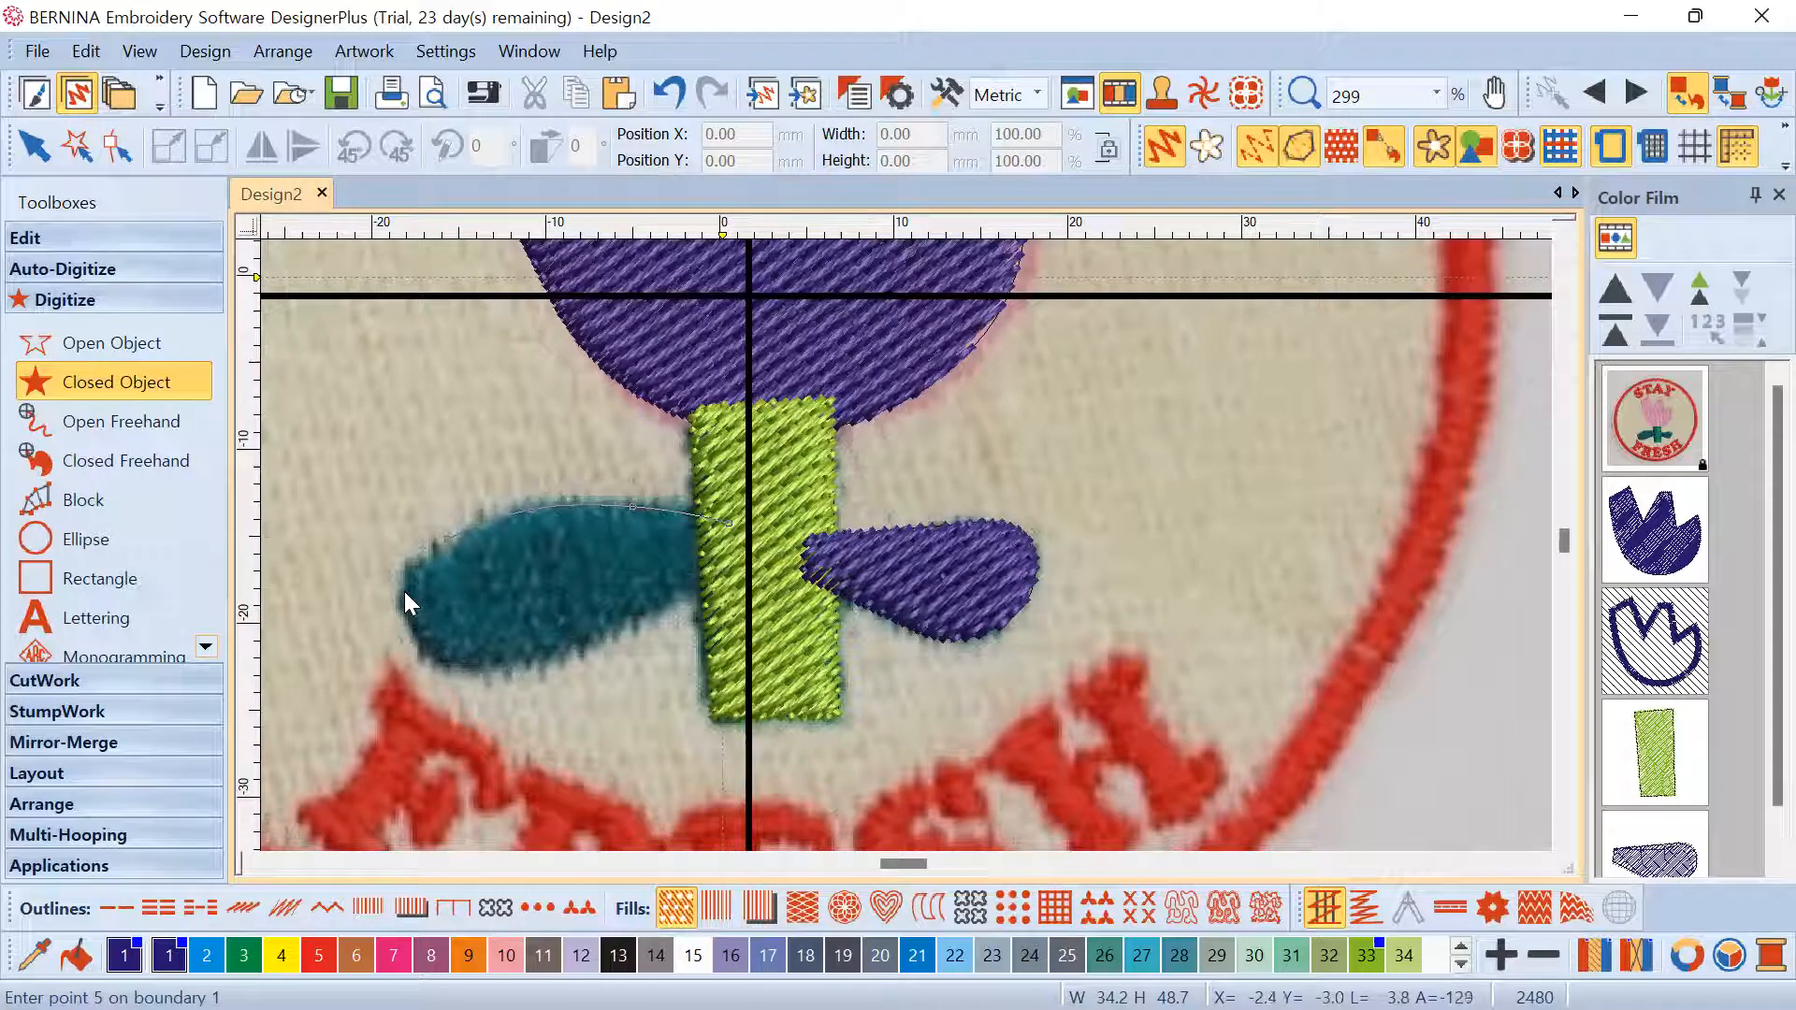
left_click(438, 655)
left_click(539, 674)
left_click(635, 619)
left_click(731, 563)
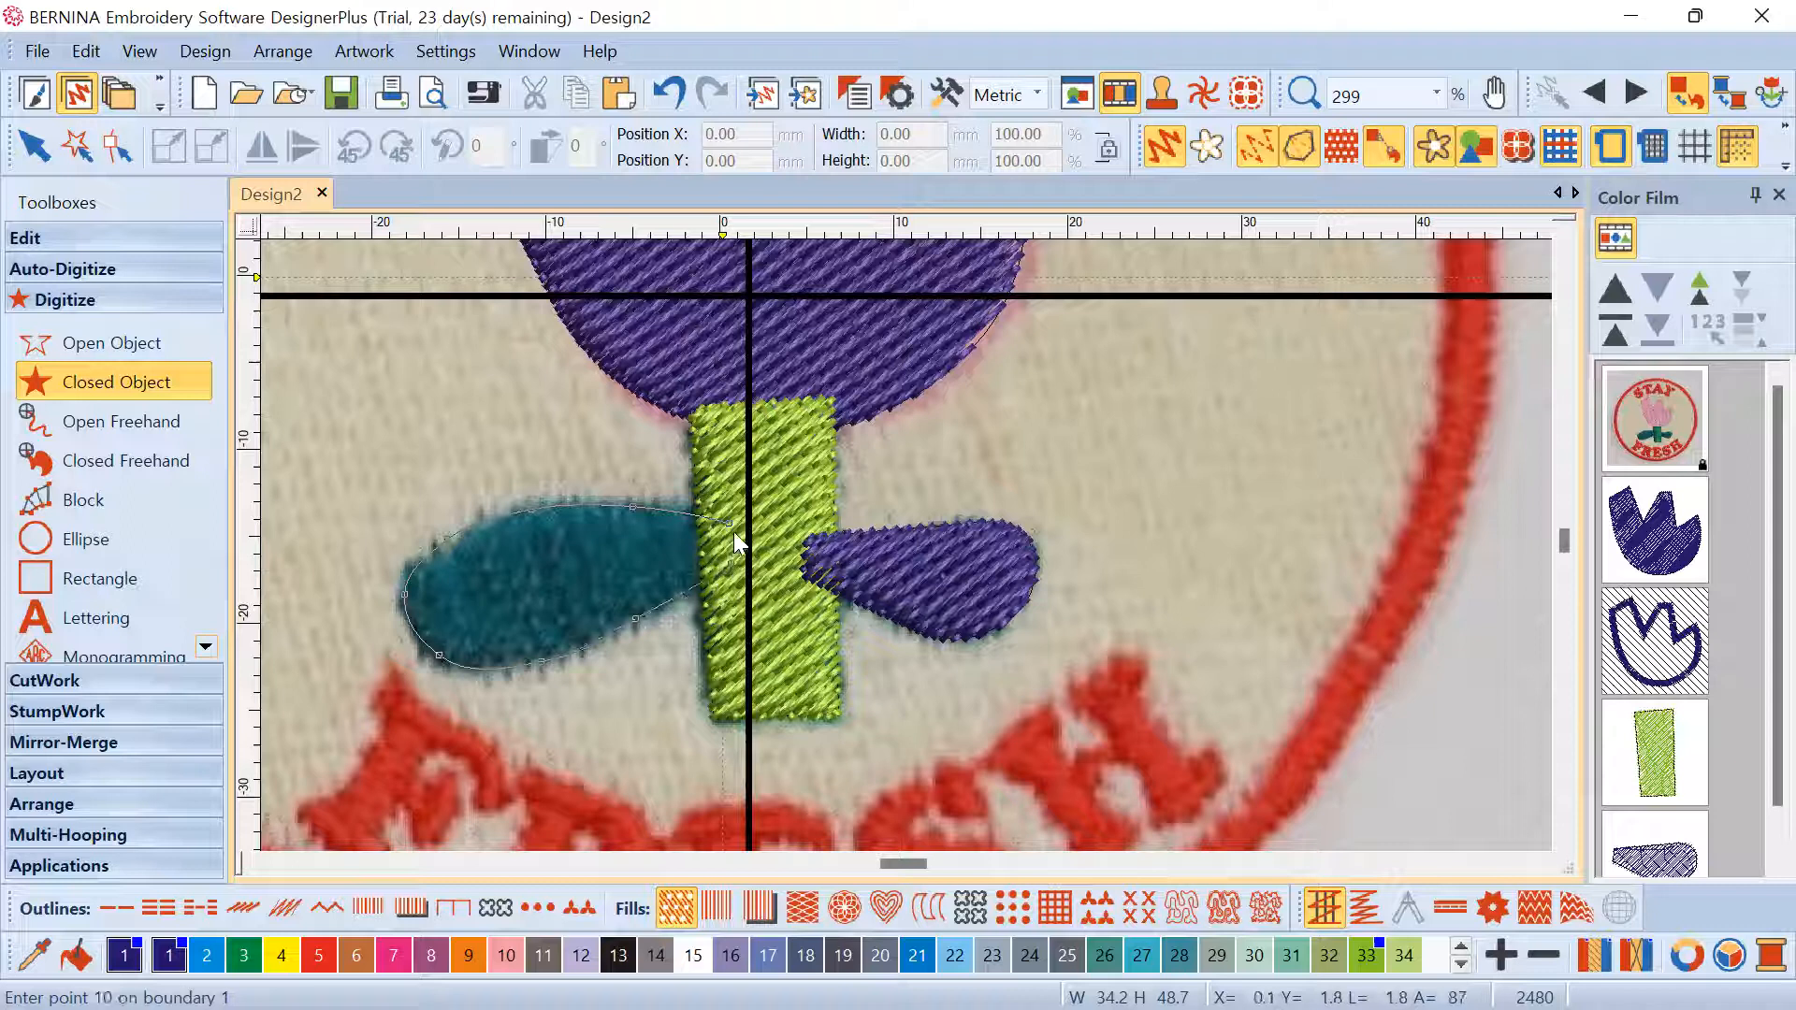
left_click(728, 524)
key("Return")
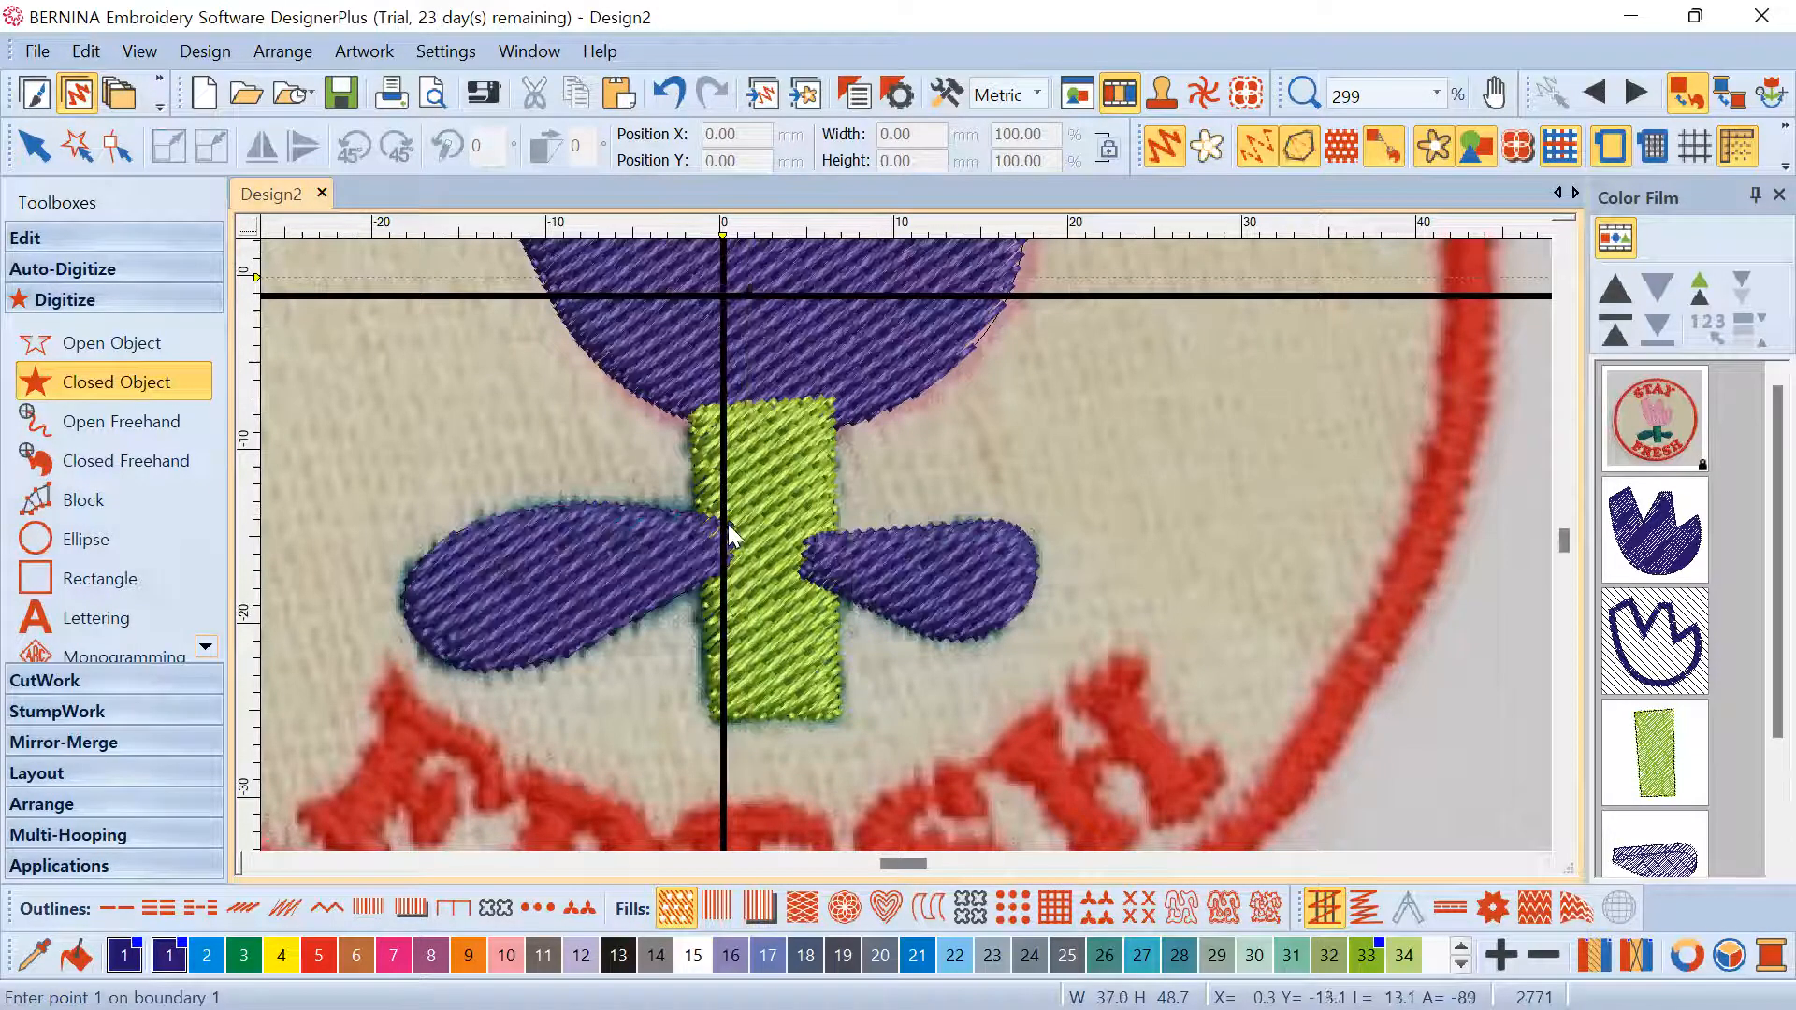
scroll(855, 576, "down", 1)
scroll(906, 545, "down", 2)
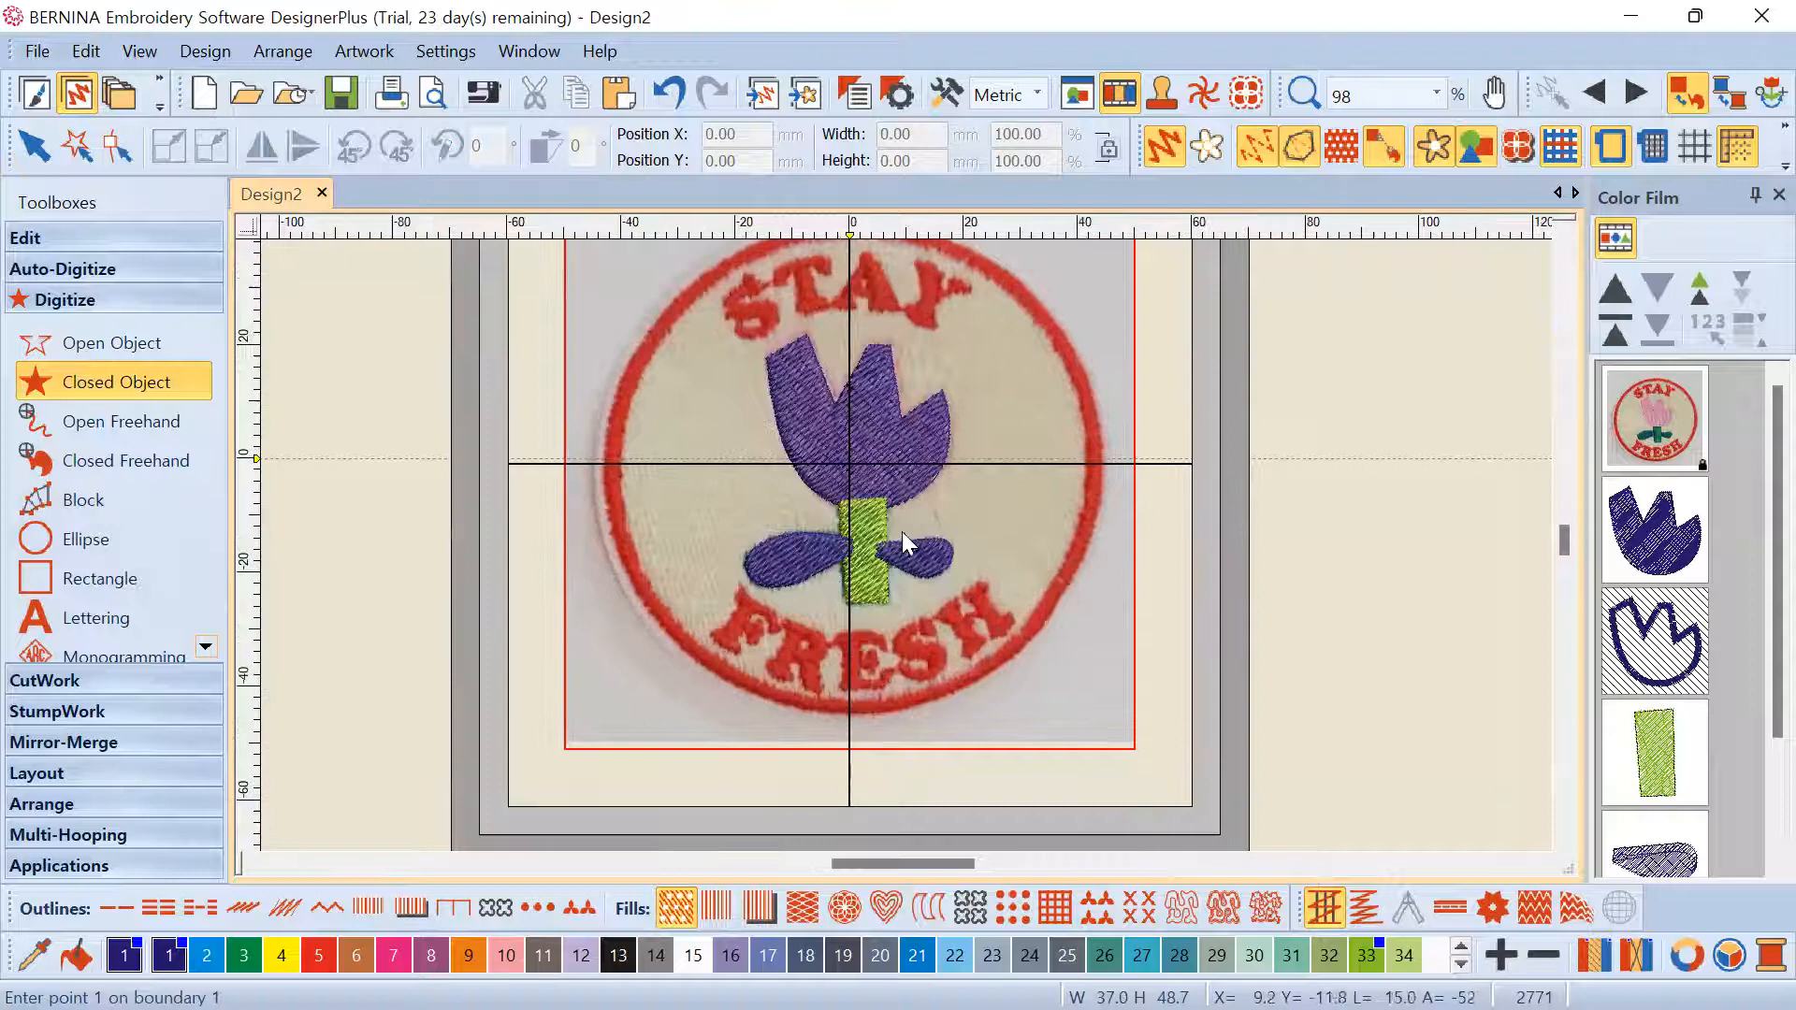
Show the tulip head's stitch-angle line and tilt it, trying about 179° and 153°
left_click_drag(1752, 559, 1752, 752)
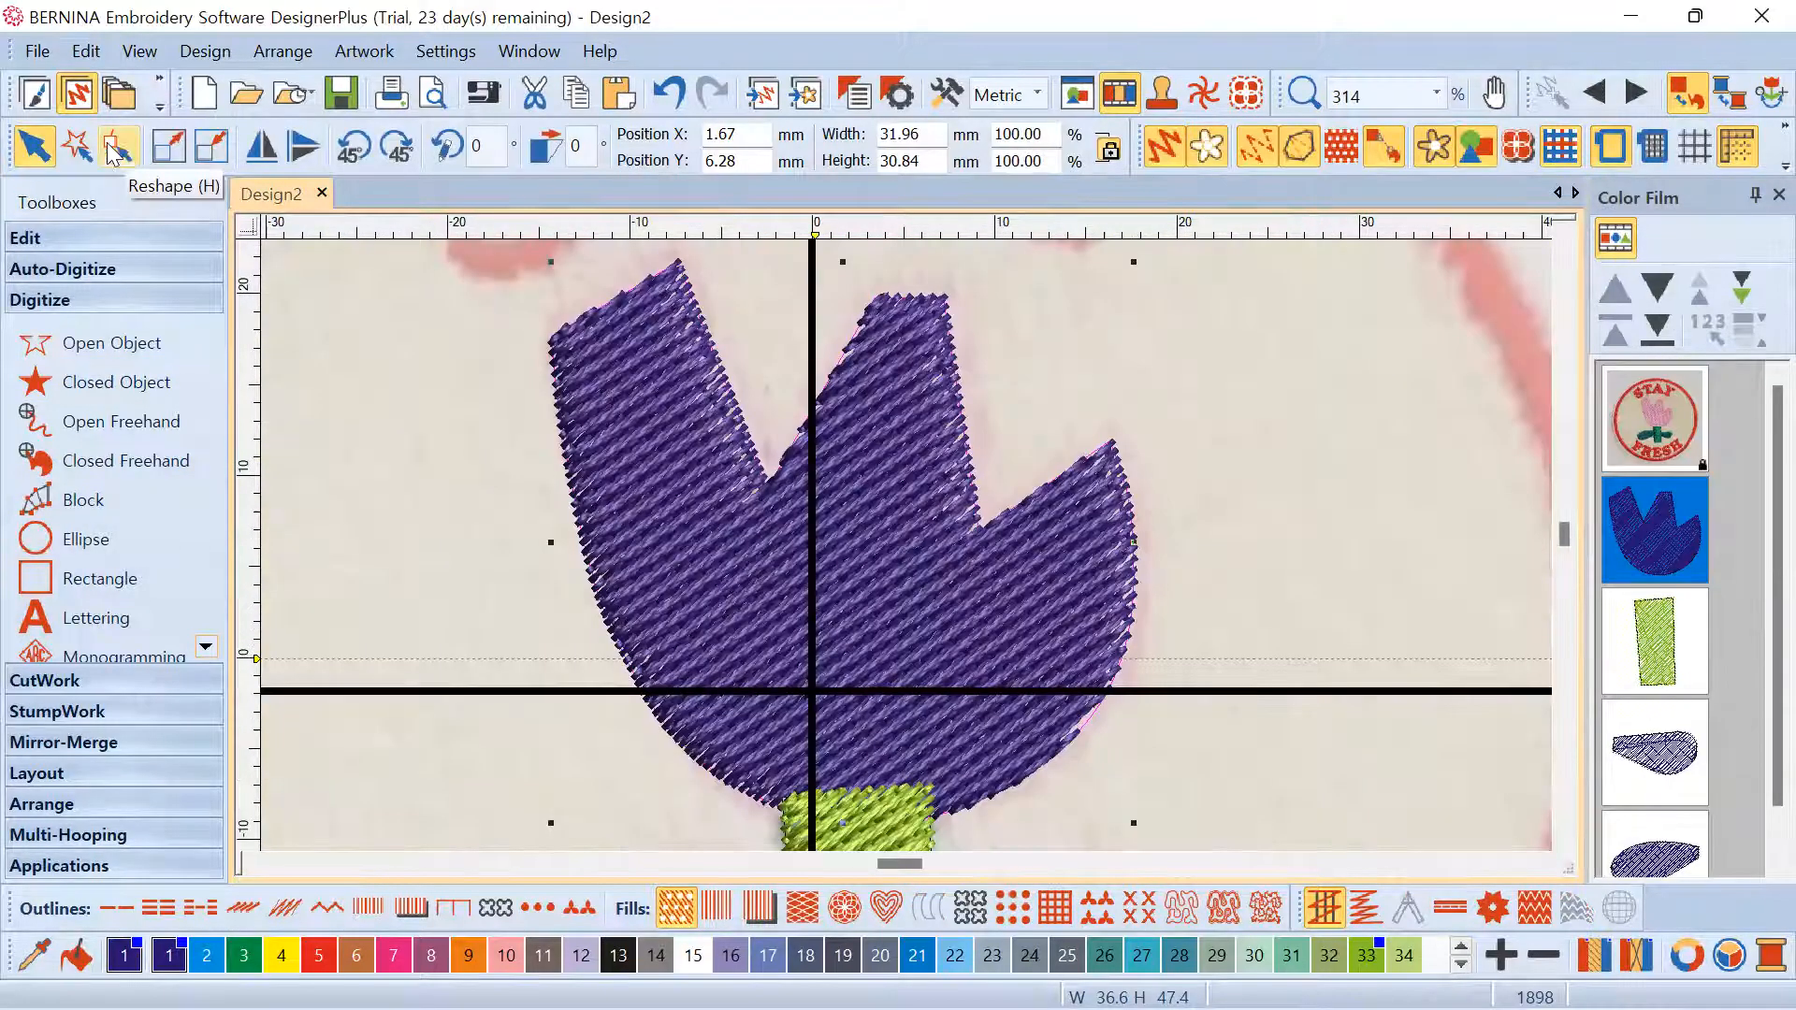
left_click(118, 149)
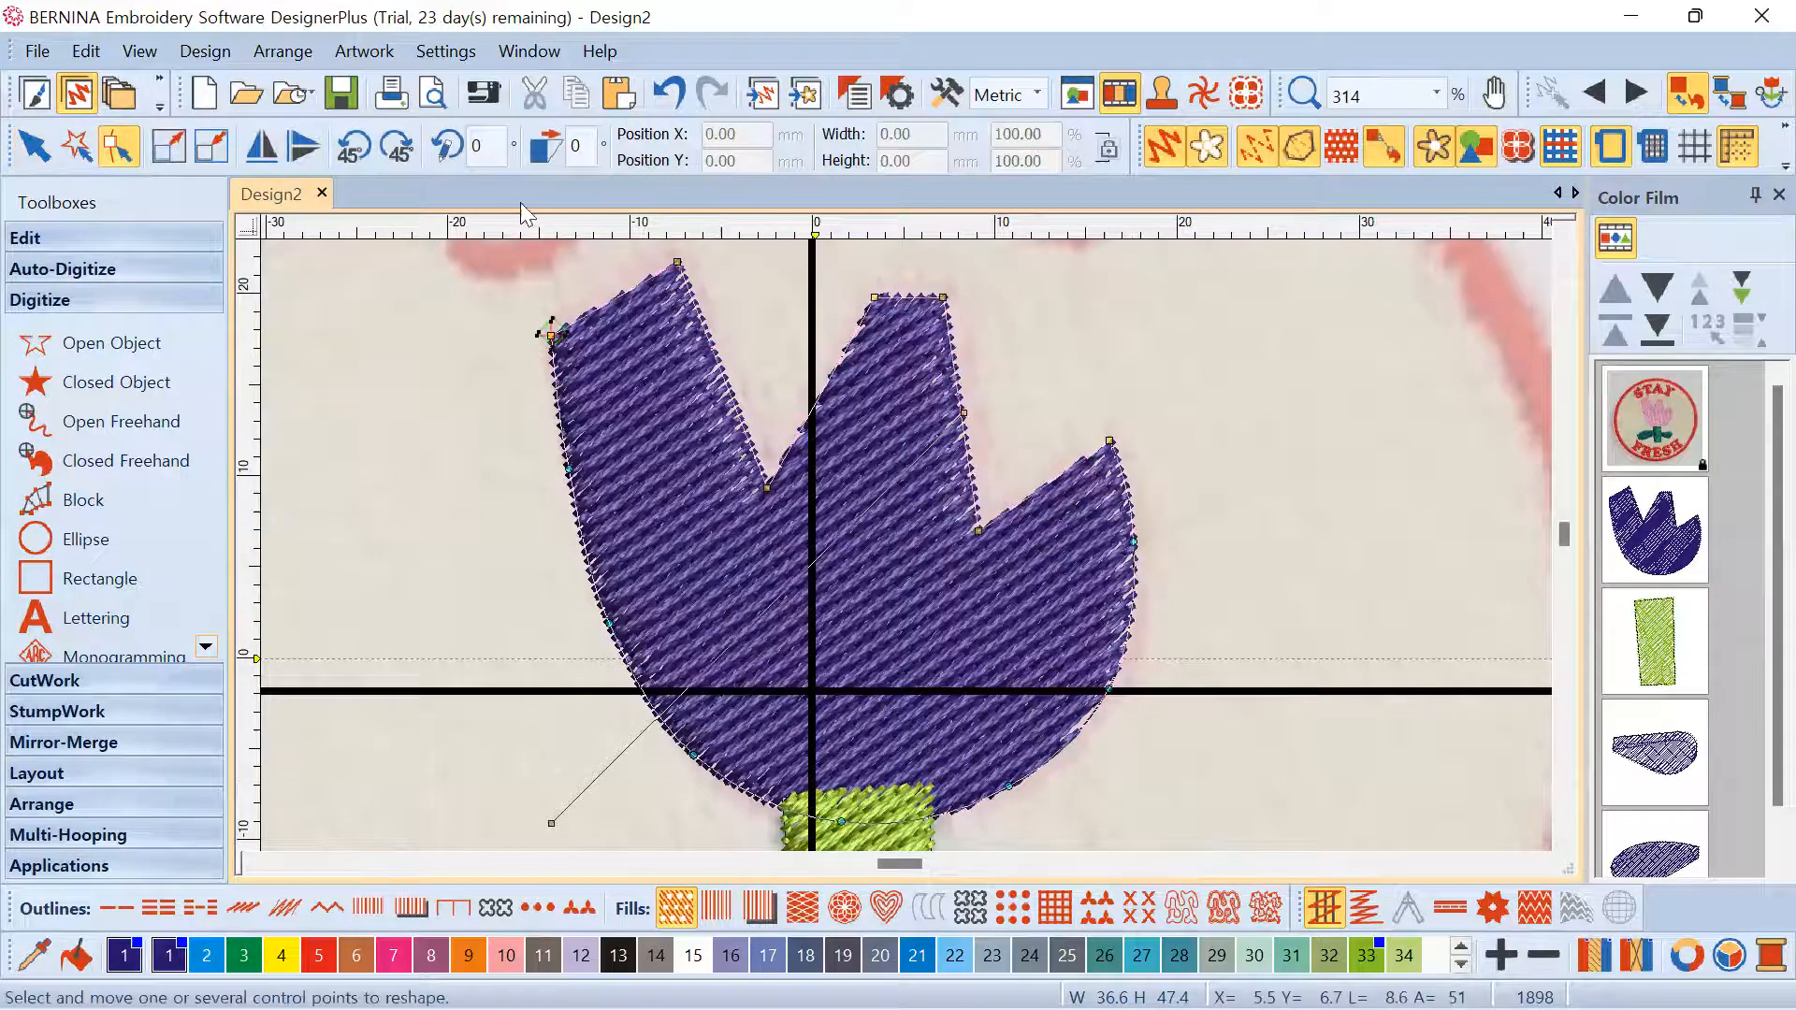
scroll(951, 490, "down", 1)
scroll(907, 556, "up", 2)
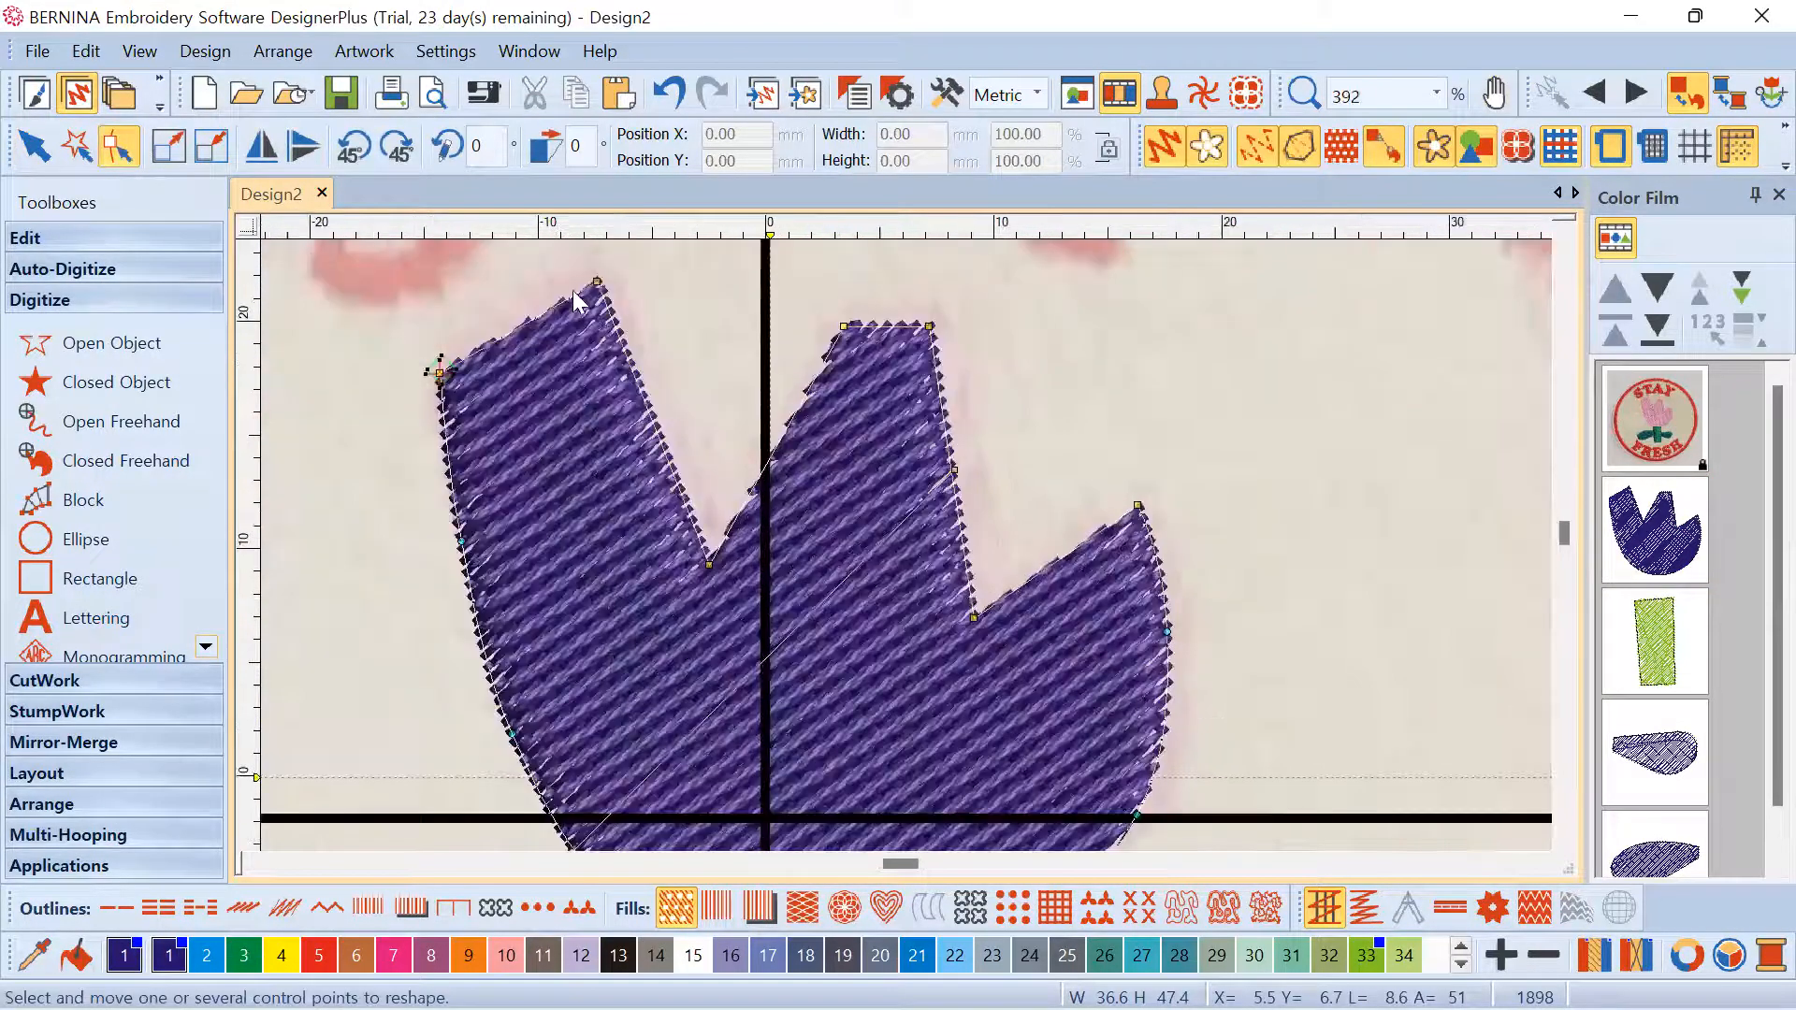
scroll(838, 369, "down", 5)
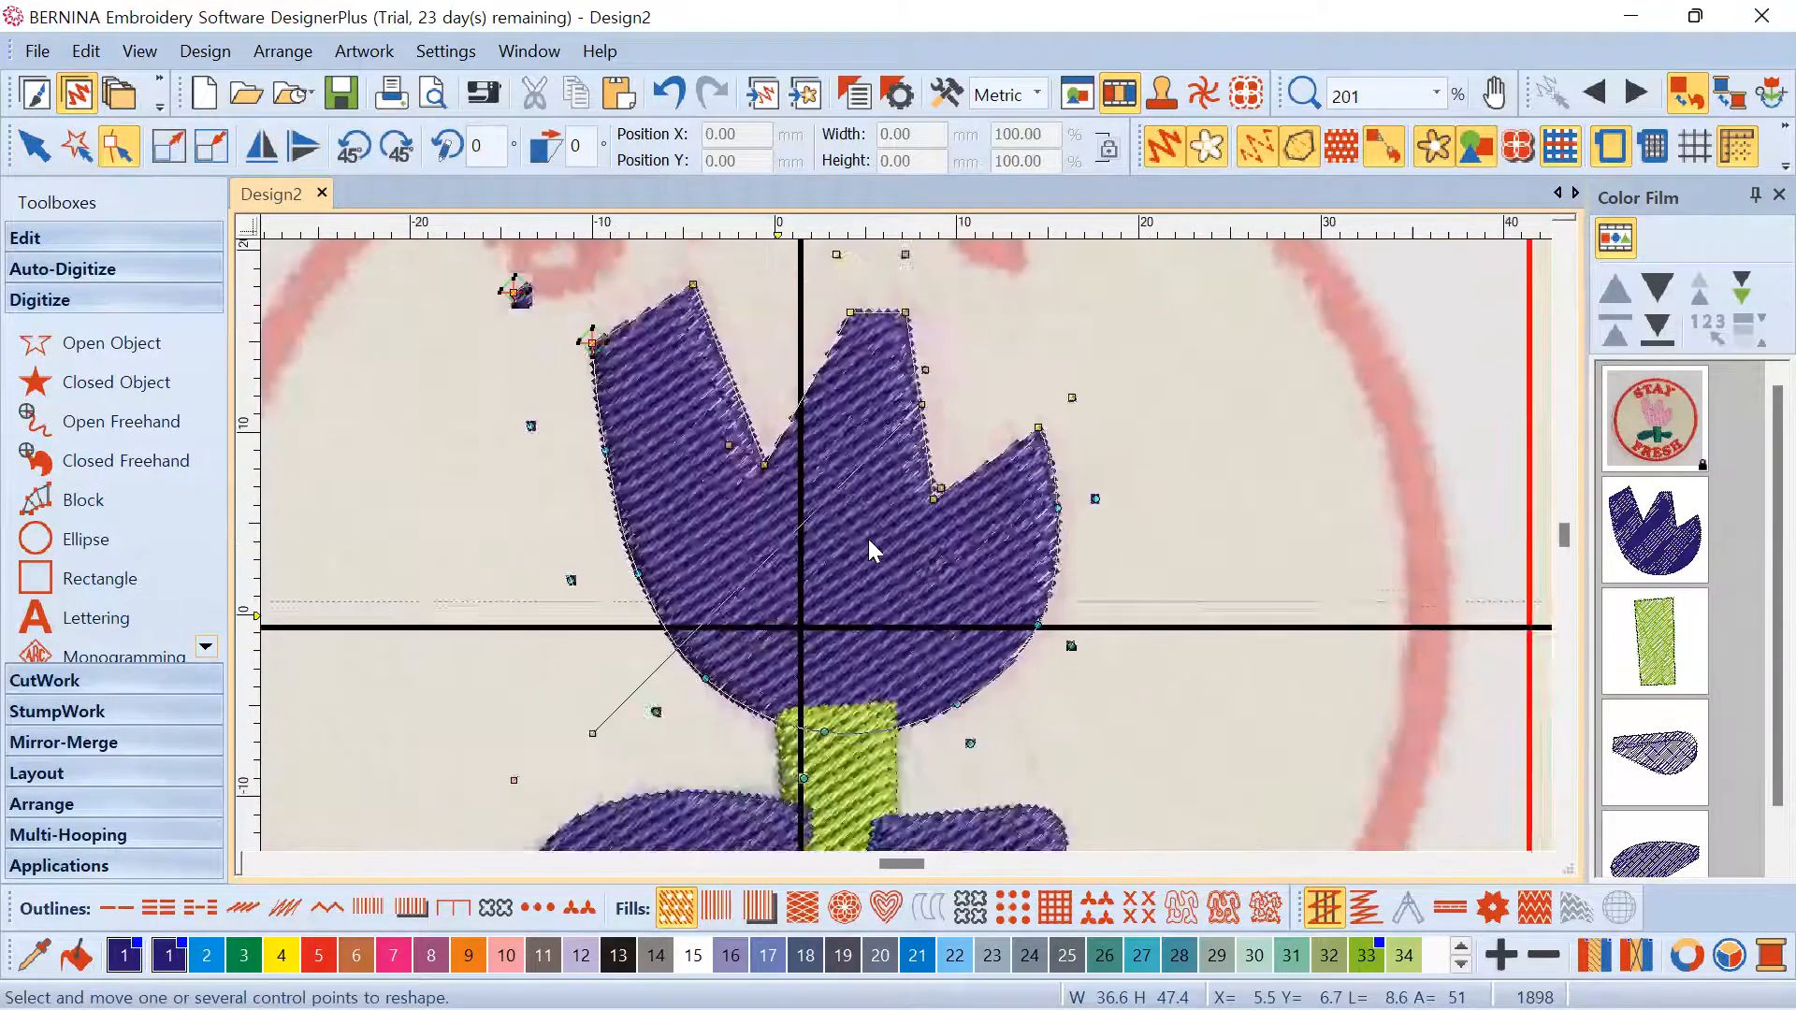
scroll(919, 455, "up", 3)
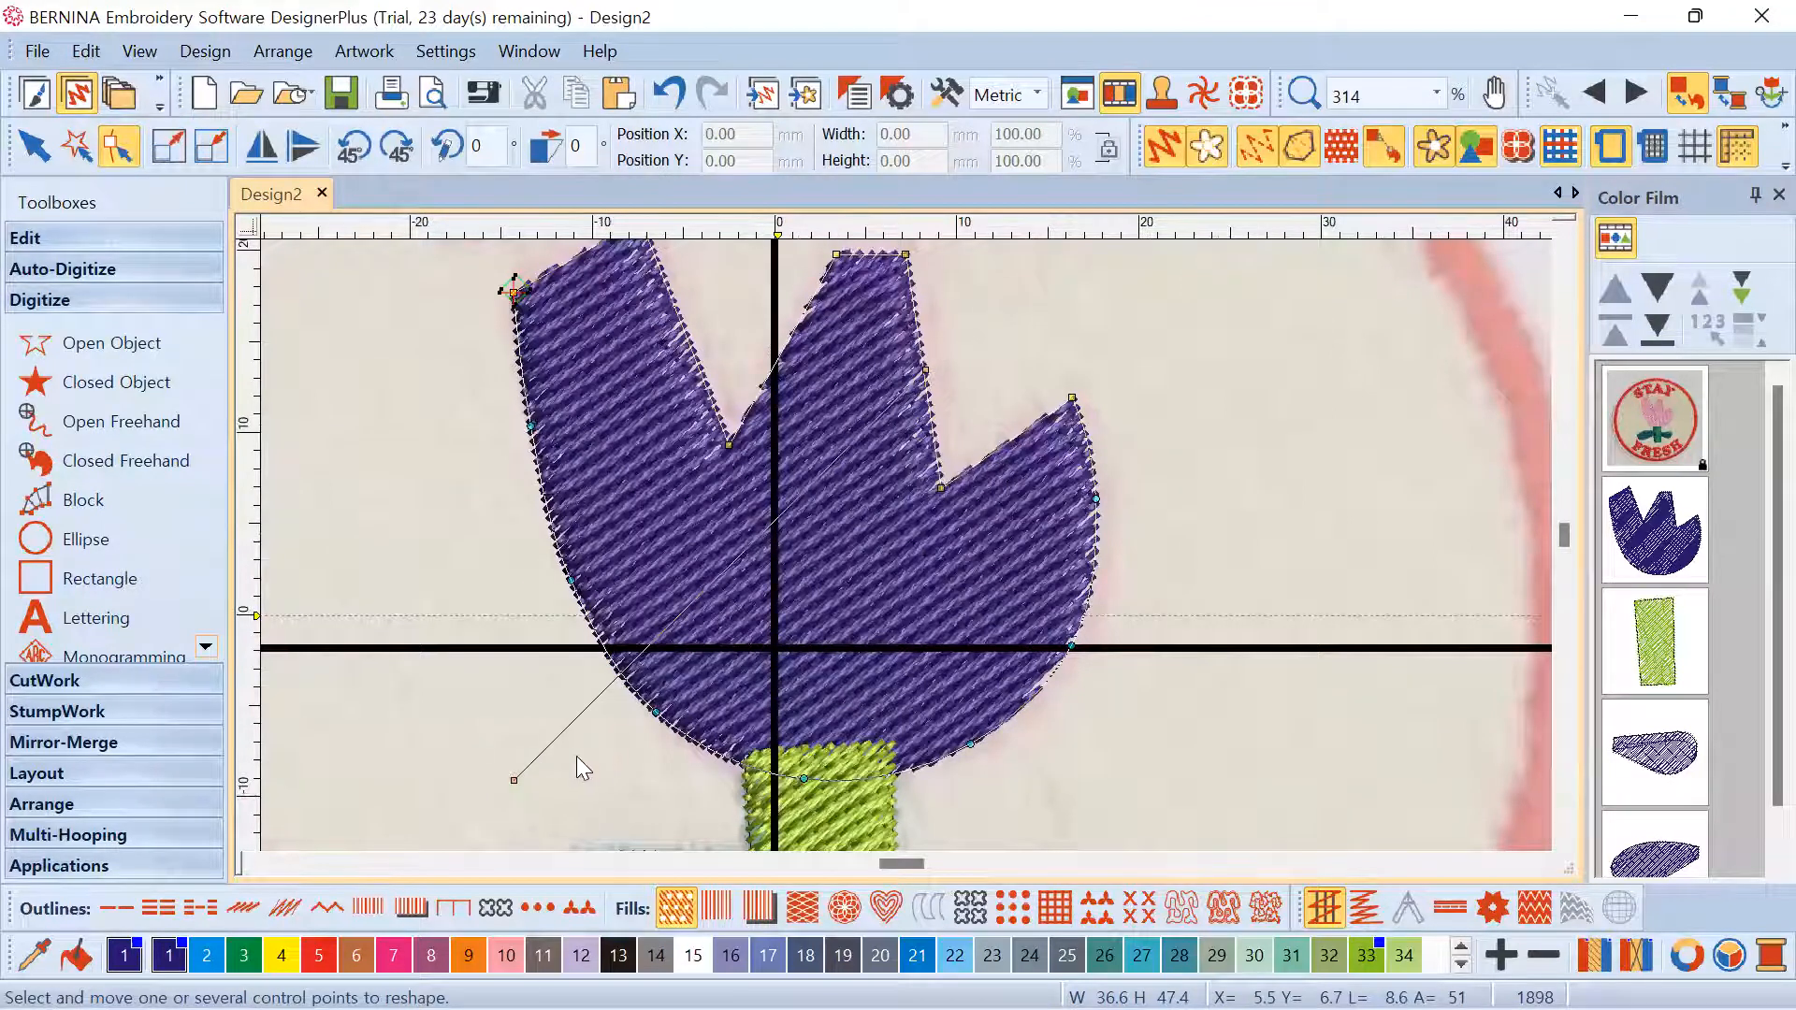
left_click_drag(519, 776, 441, 506)
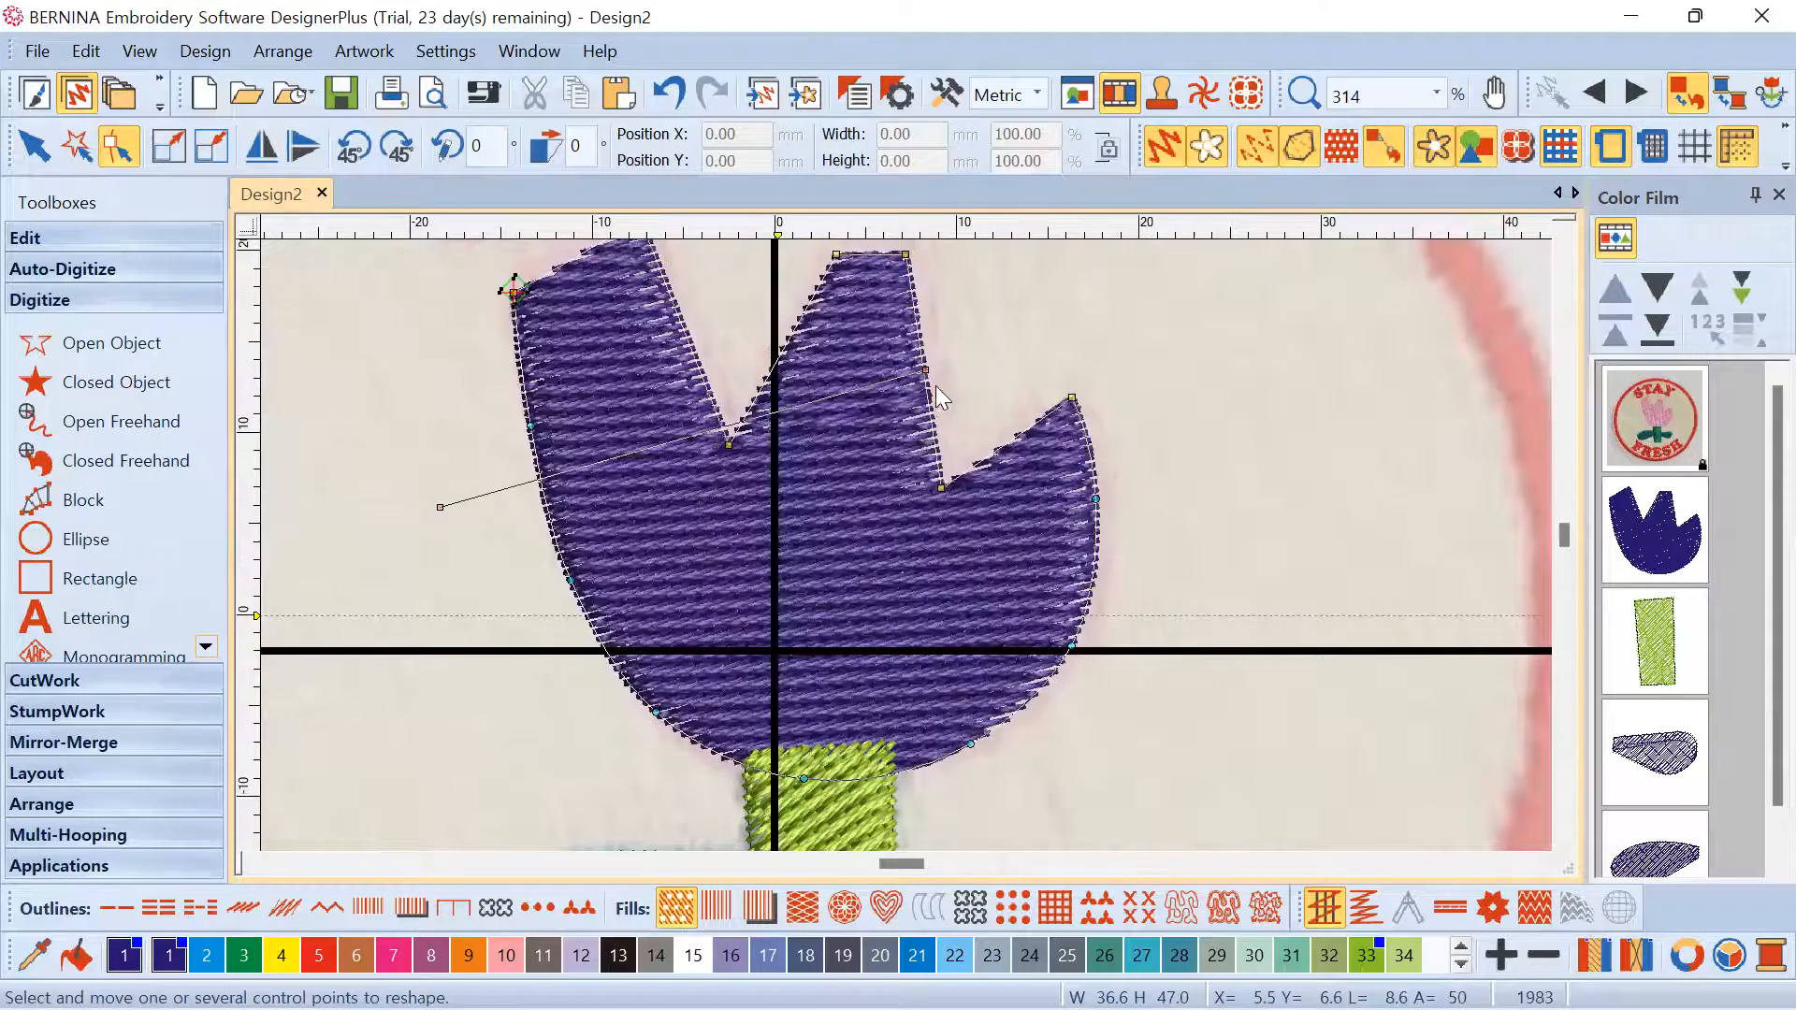
left_click(1281, 513)
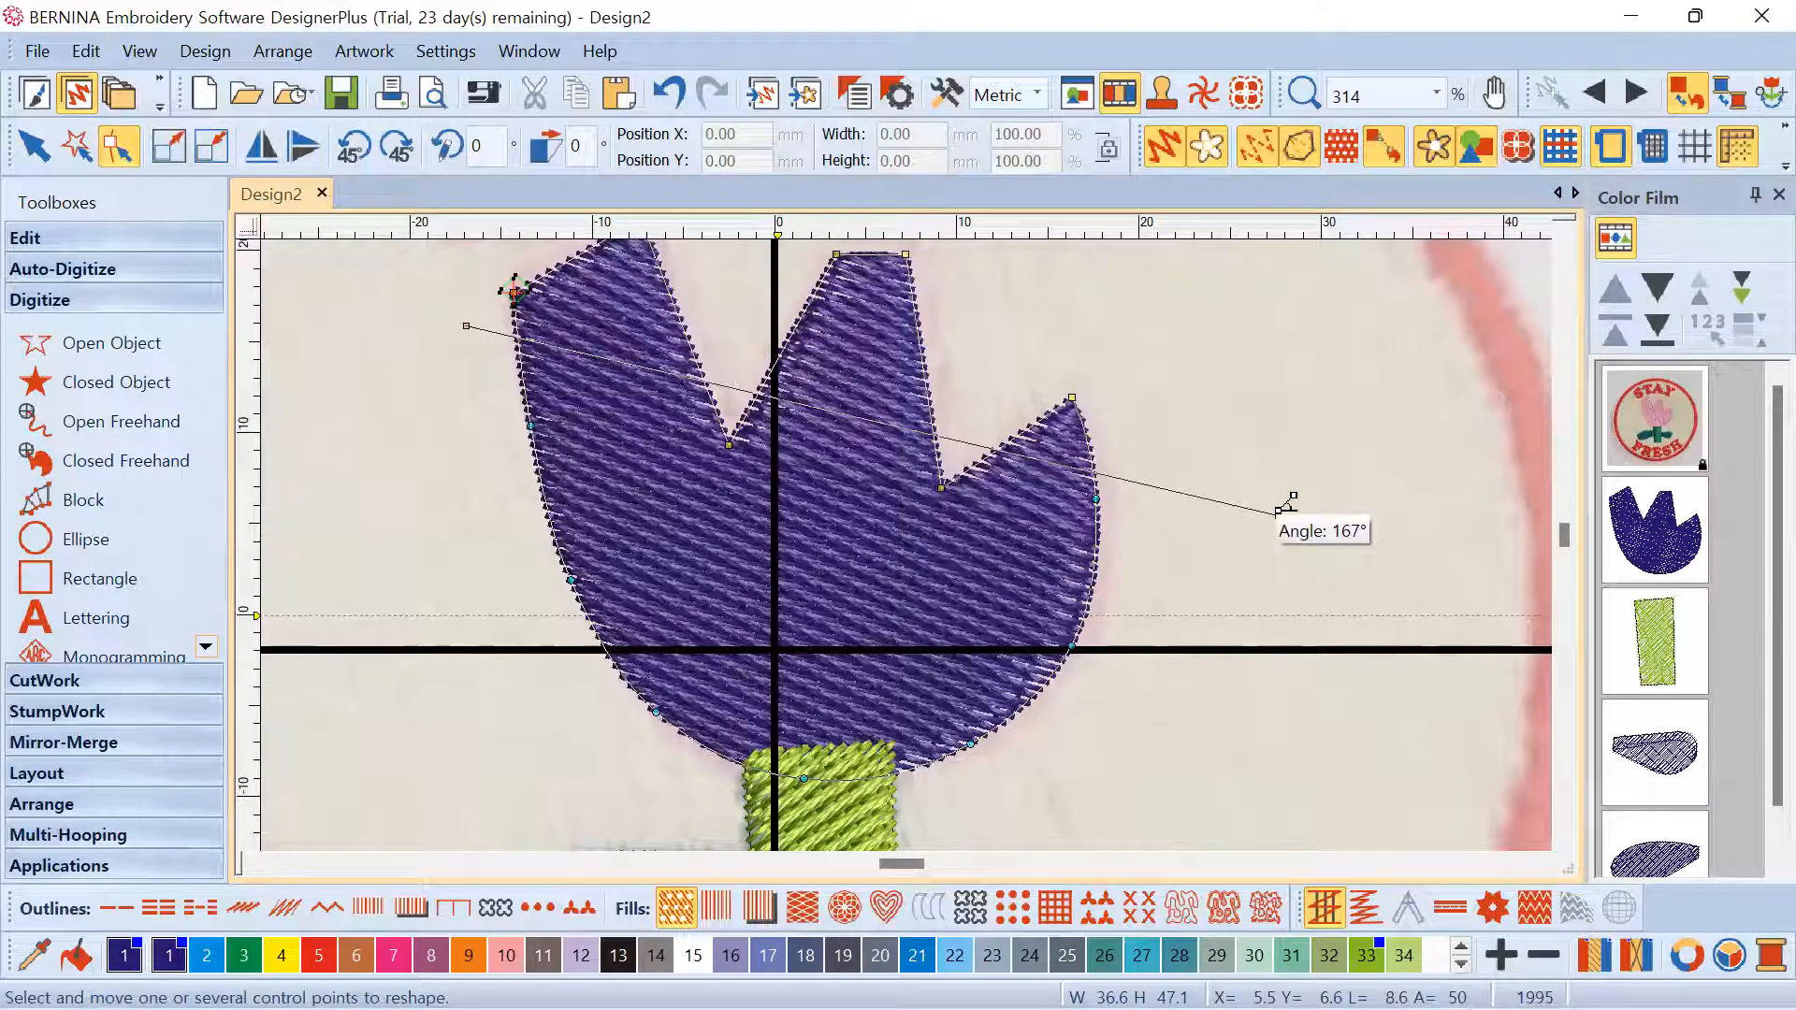
left_click(1141, 682)
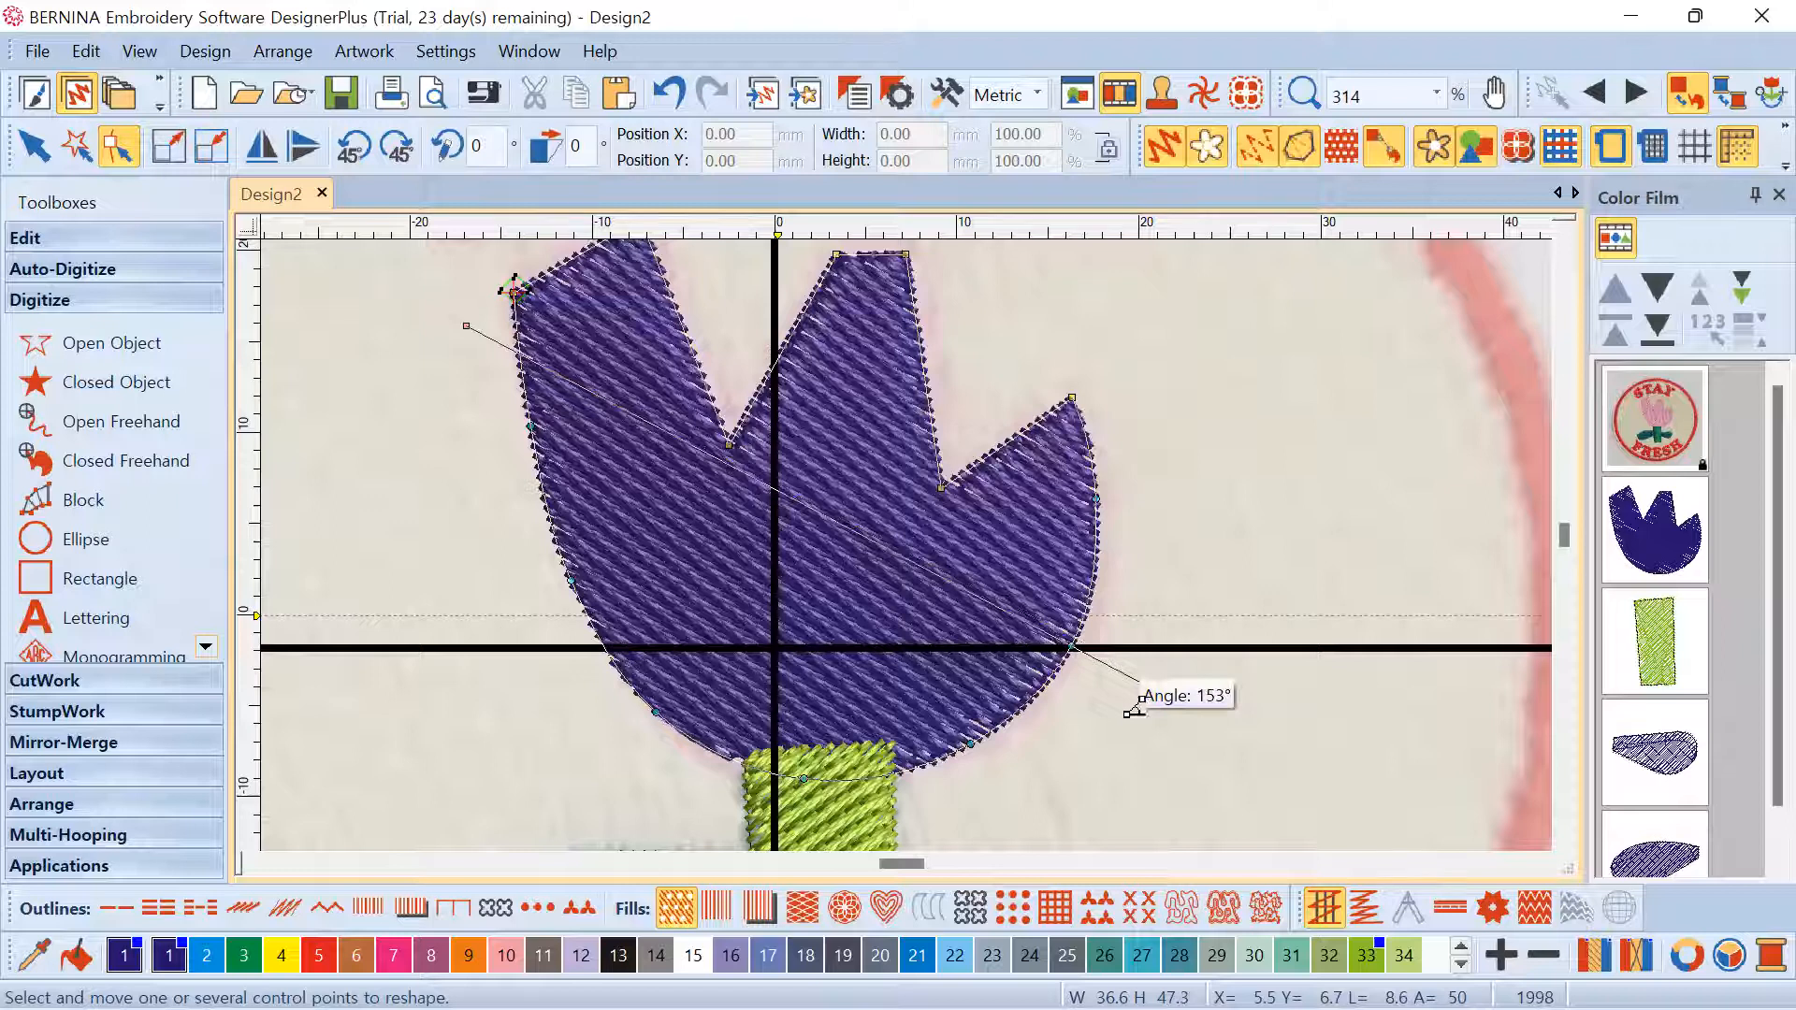
left_click(1130, 713)
left_click_drag(1109, 715, 1133, 708)
Refine the tulip head's stitch angle to a shallower diagonal and return to Select
left_click(1211, 482)
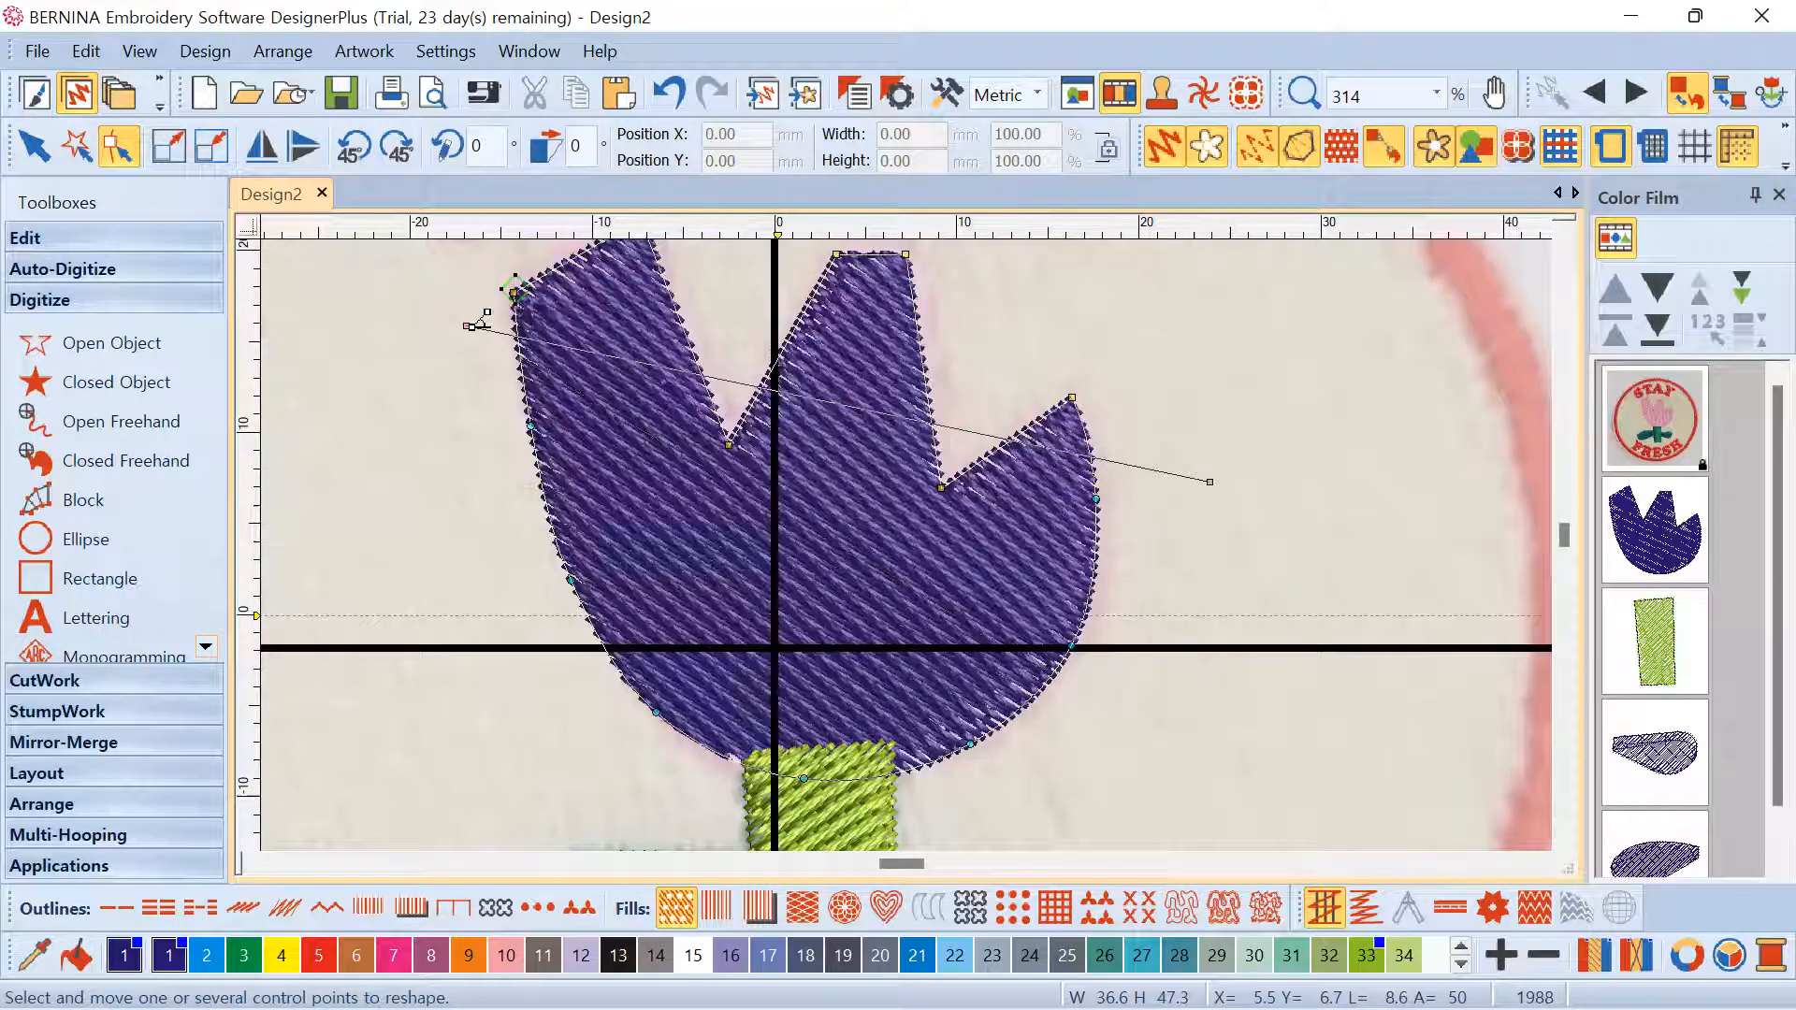
left_click(939, 412)
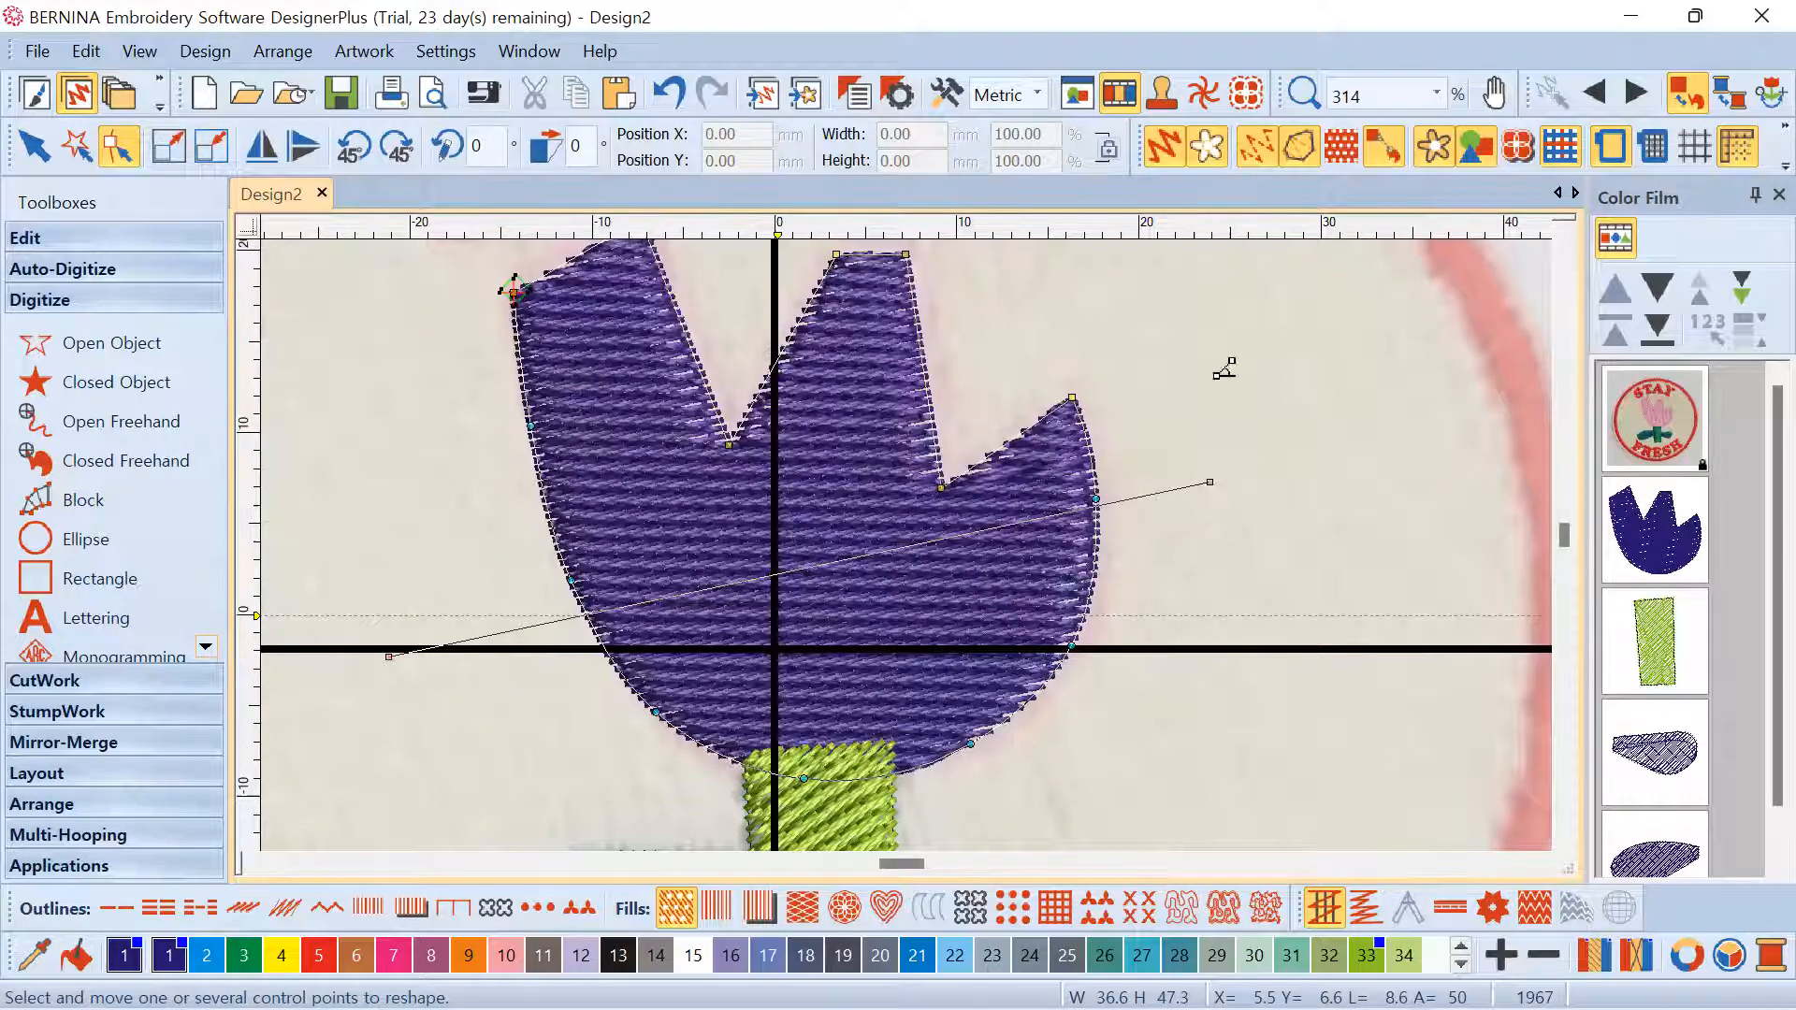
mouse_move(391, 654)
left_click(426, 743)
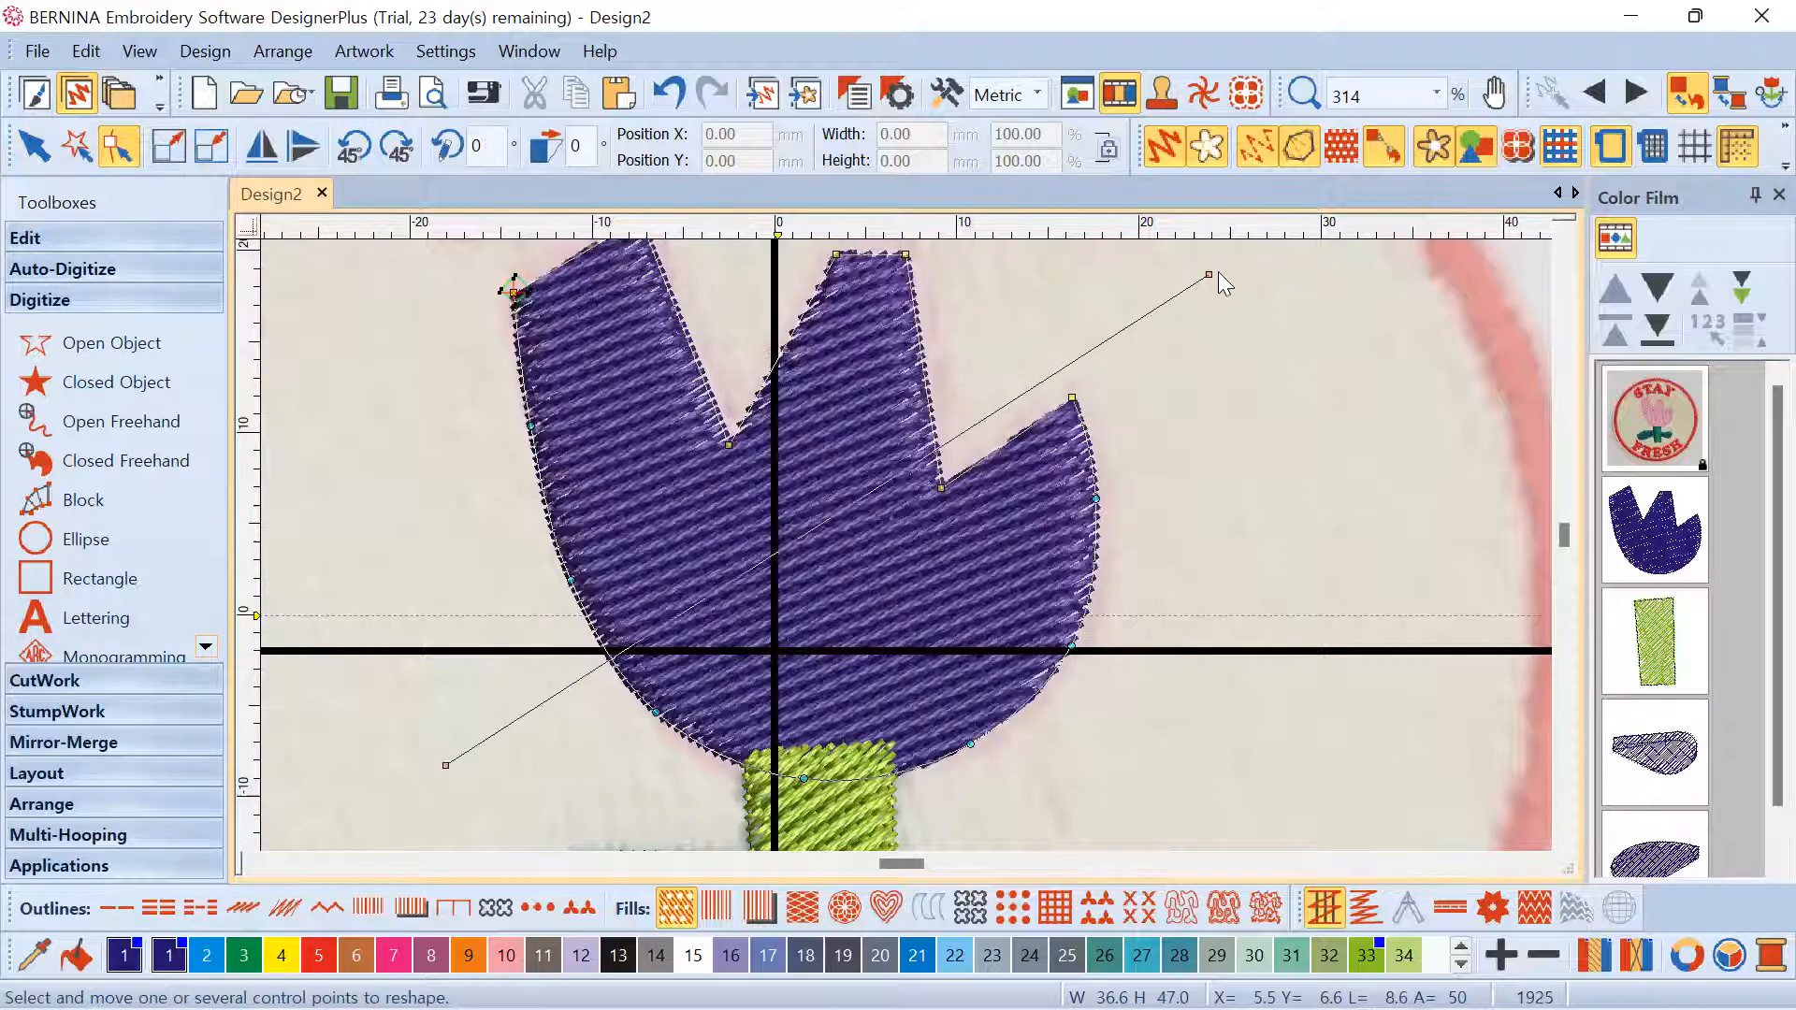
left_click_drag(1210, 274, 1085, 287)
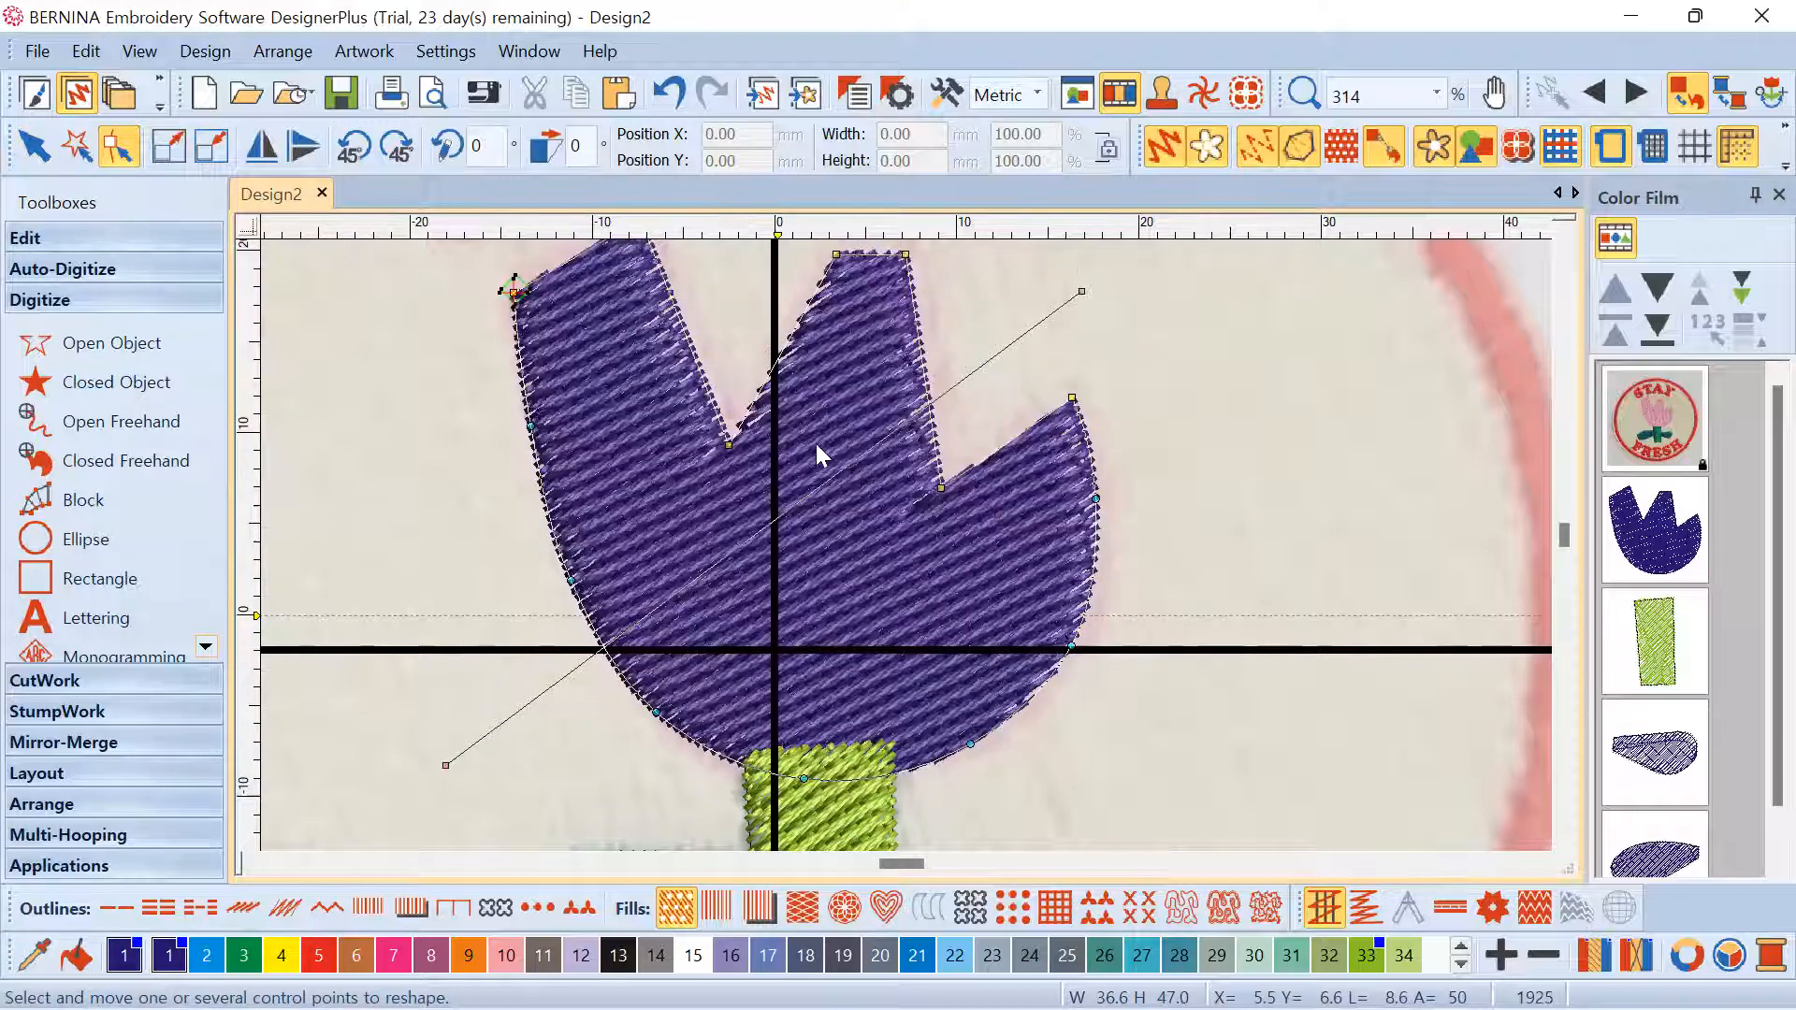
left_click_drag(1083, 292, 1244, 493)
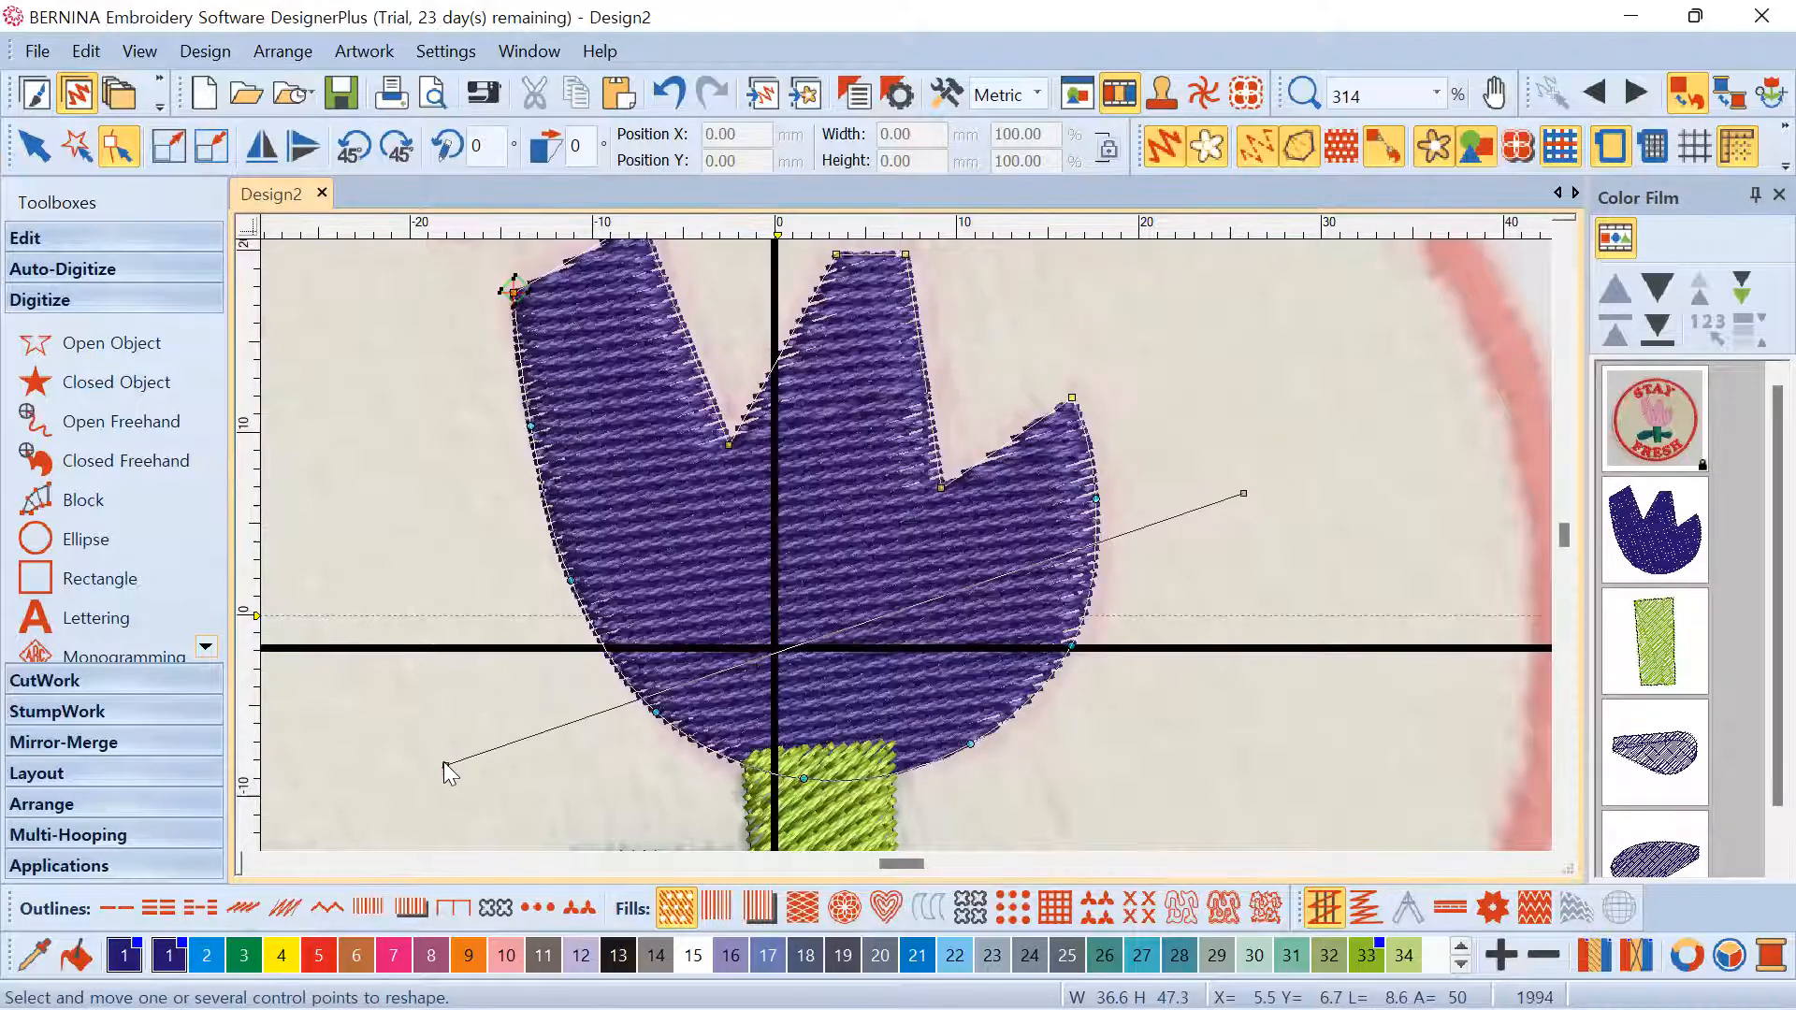
left_click_drag(454, 757, 415, 455)
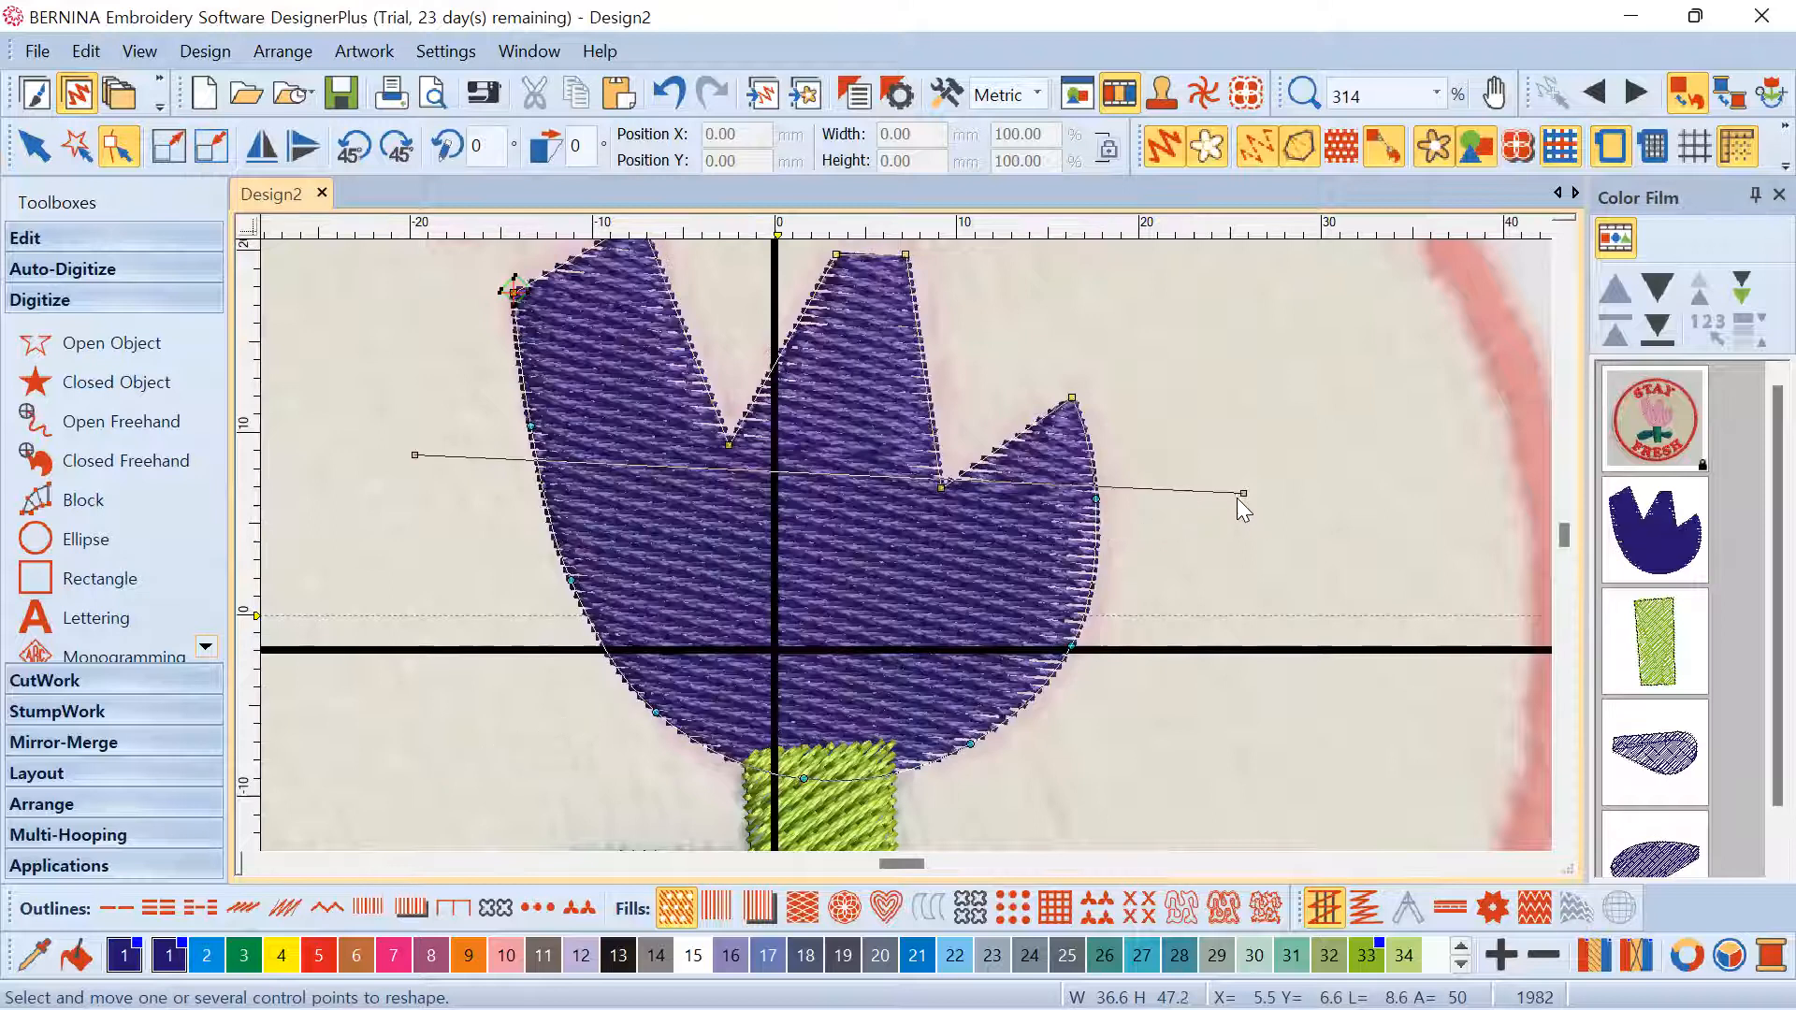
left_click_drag(1243, 493, 1203, 684)
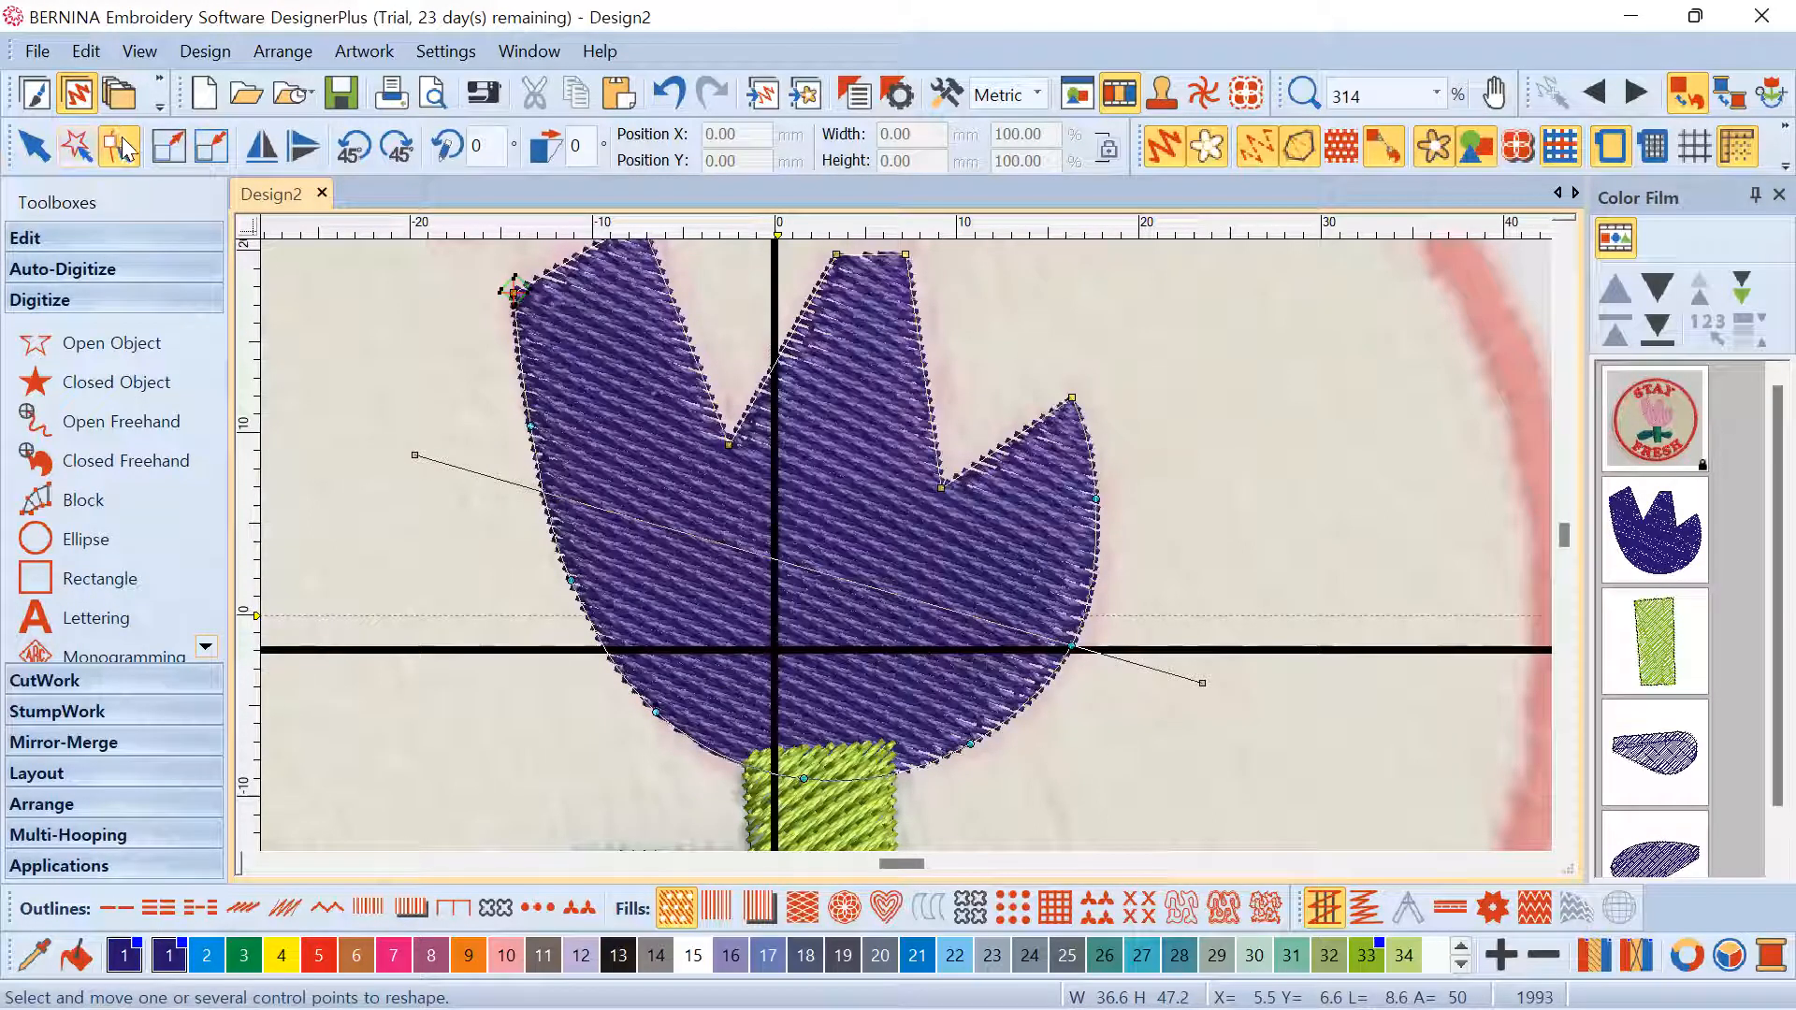
left_click(33, 146)
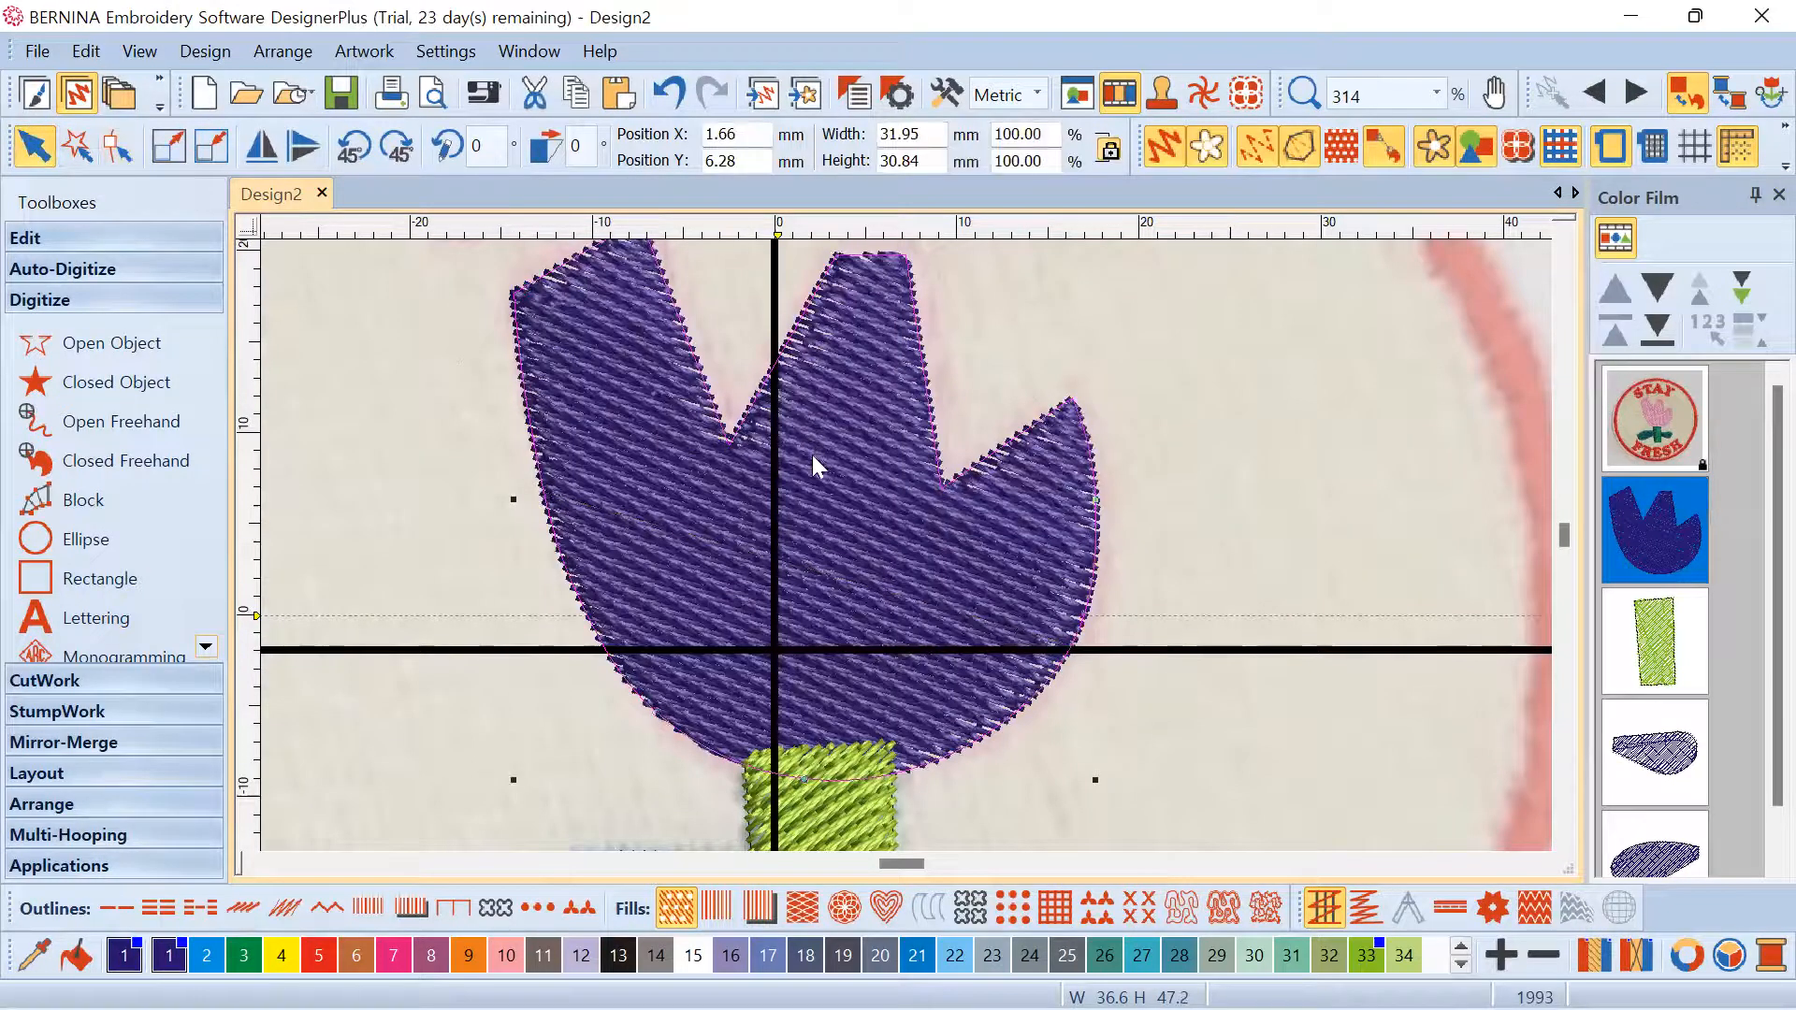
Colour the tulip head pink
scroll(926, 524, "down", 3)
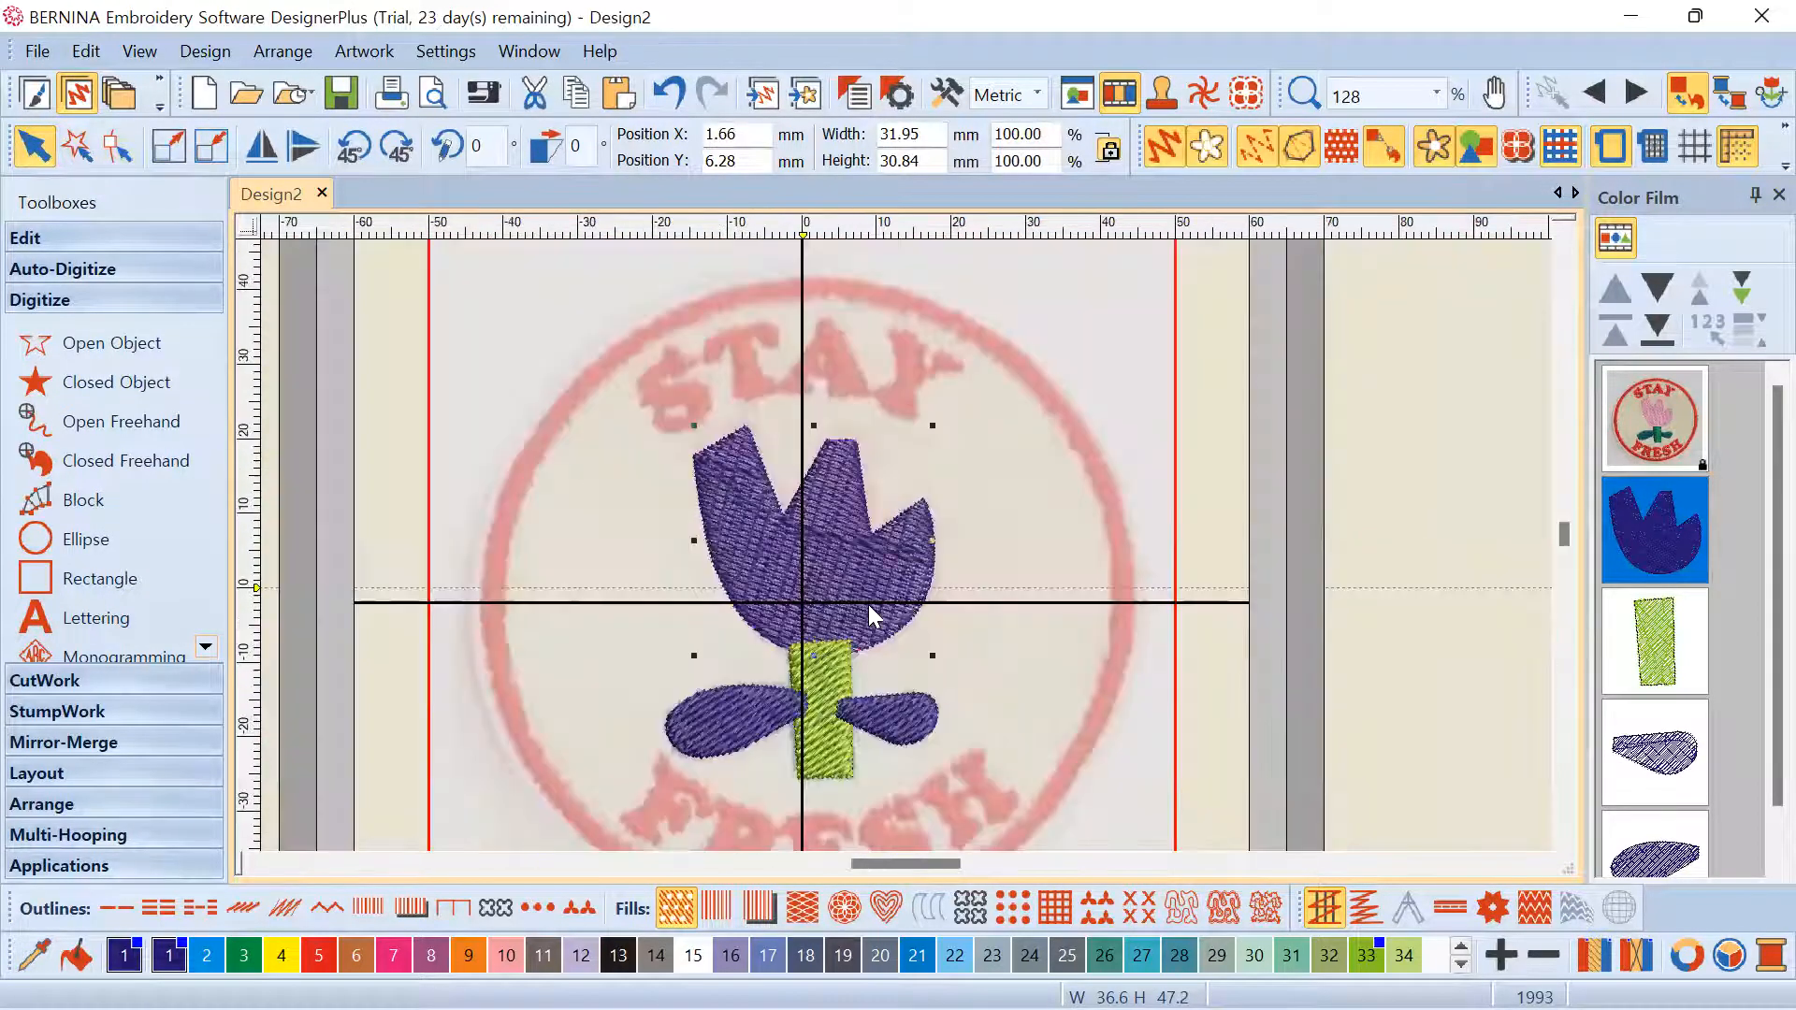
scroll(866, 603, "up", 2)
scroll(882, 505, "down", 1)
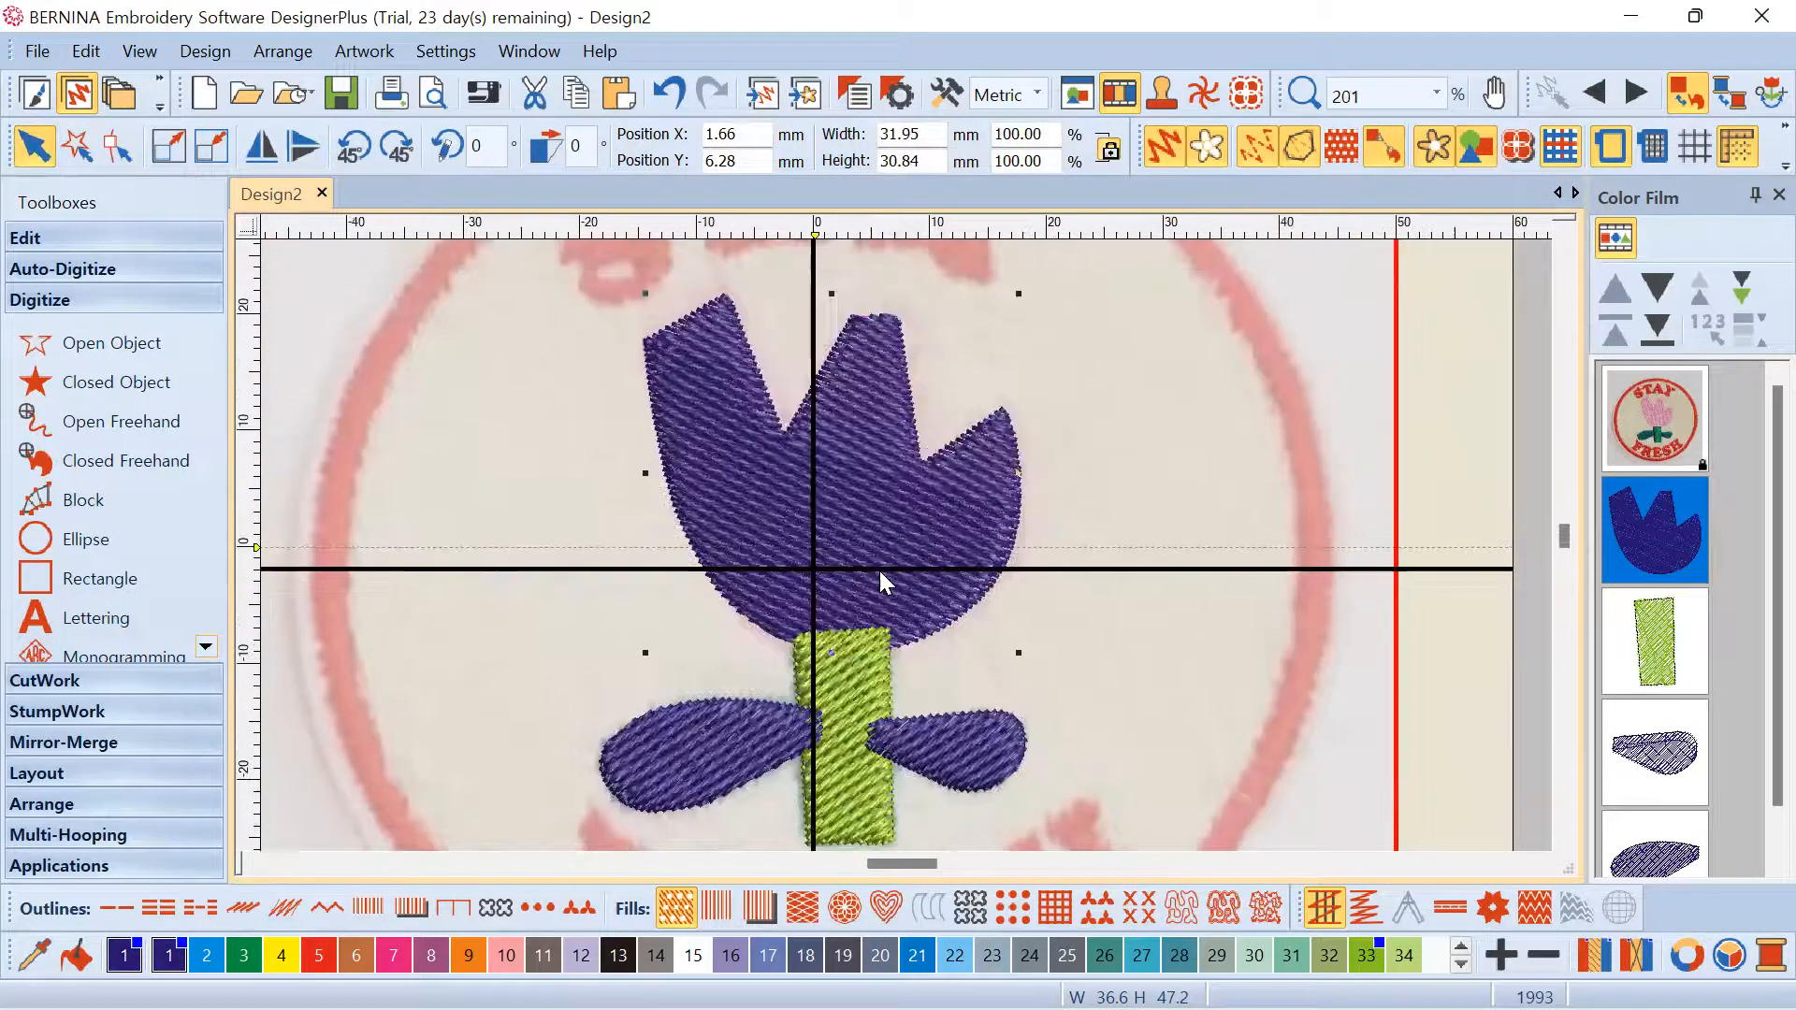
left_click(852, 473)
left_click(391, 956)
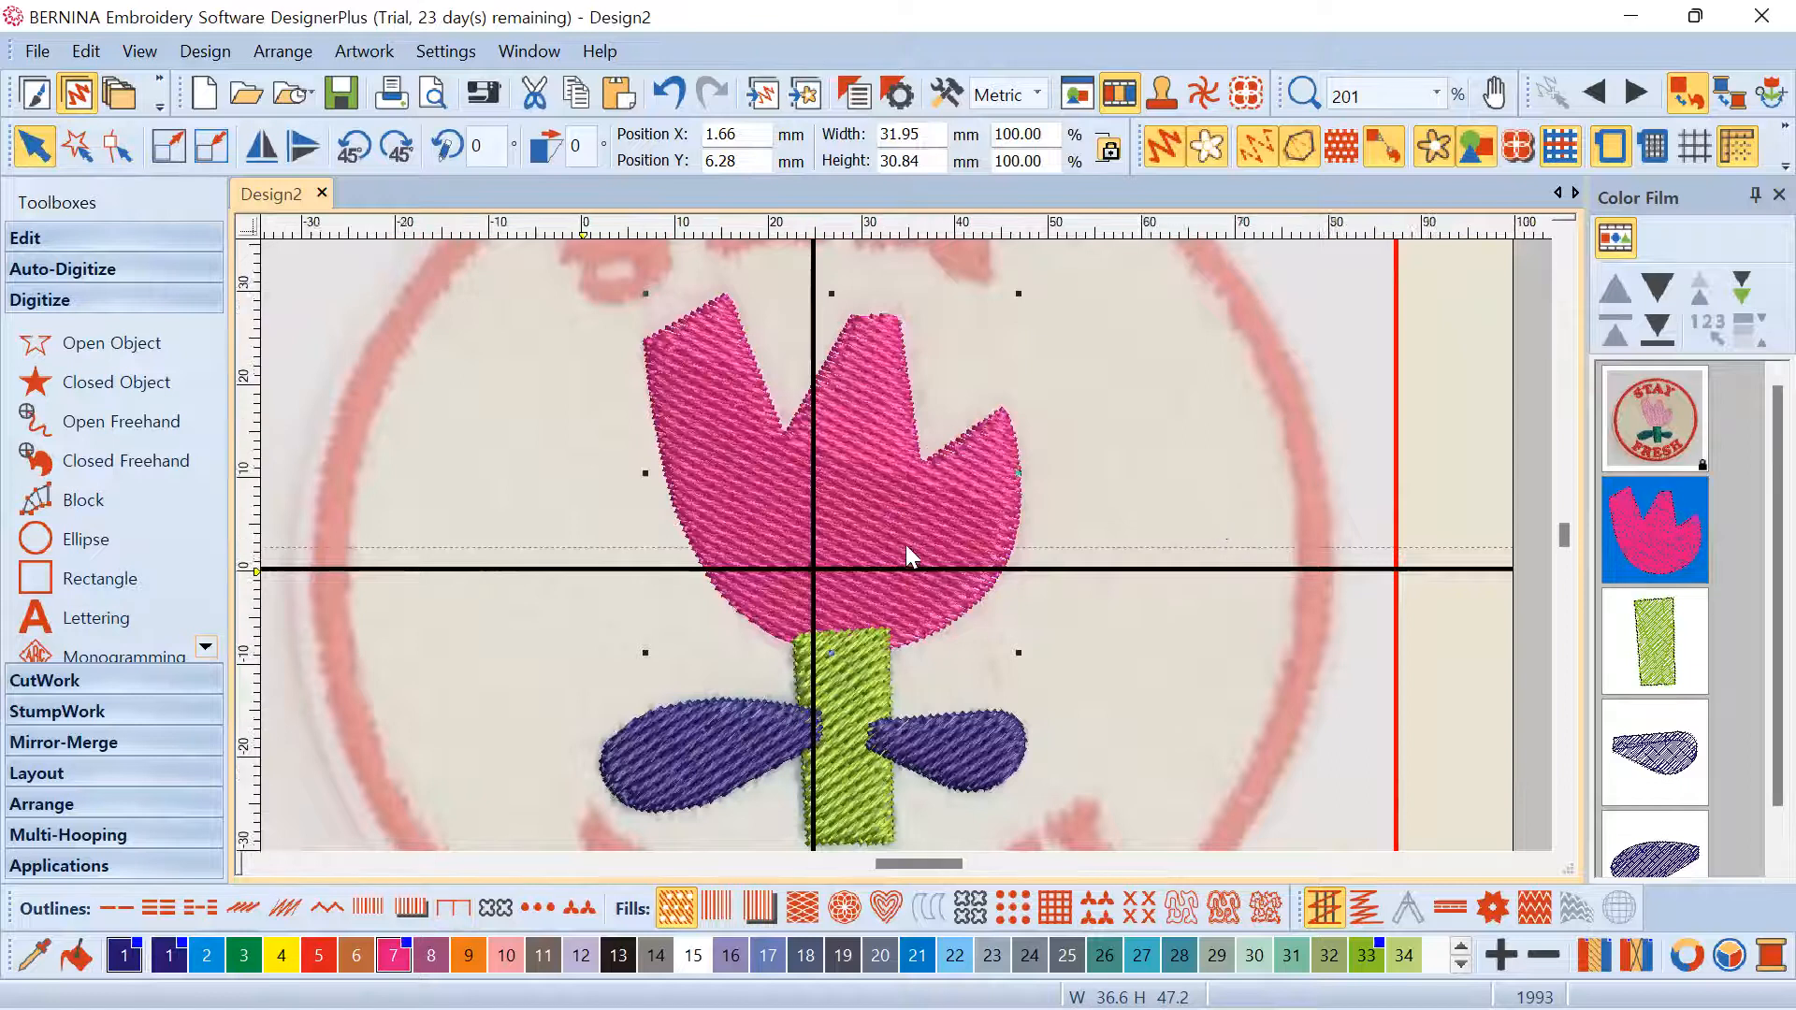
Recolour the stem sea green
scroll(905, 545, "down", 2)
scroll(905, 544, "up", 2)
left_click(827, 558)
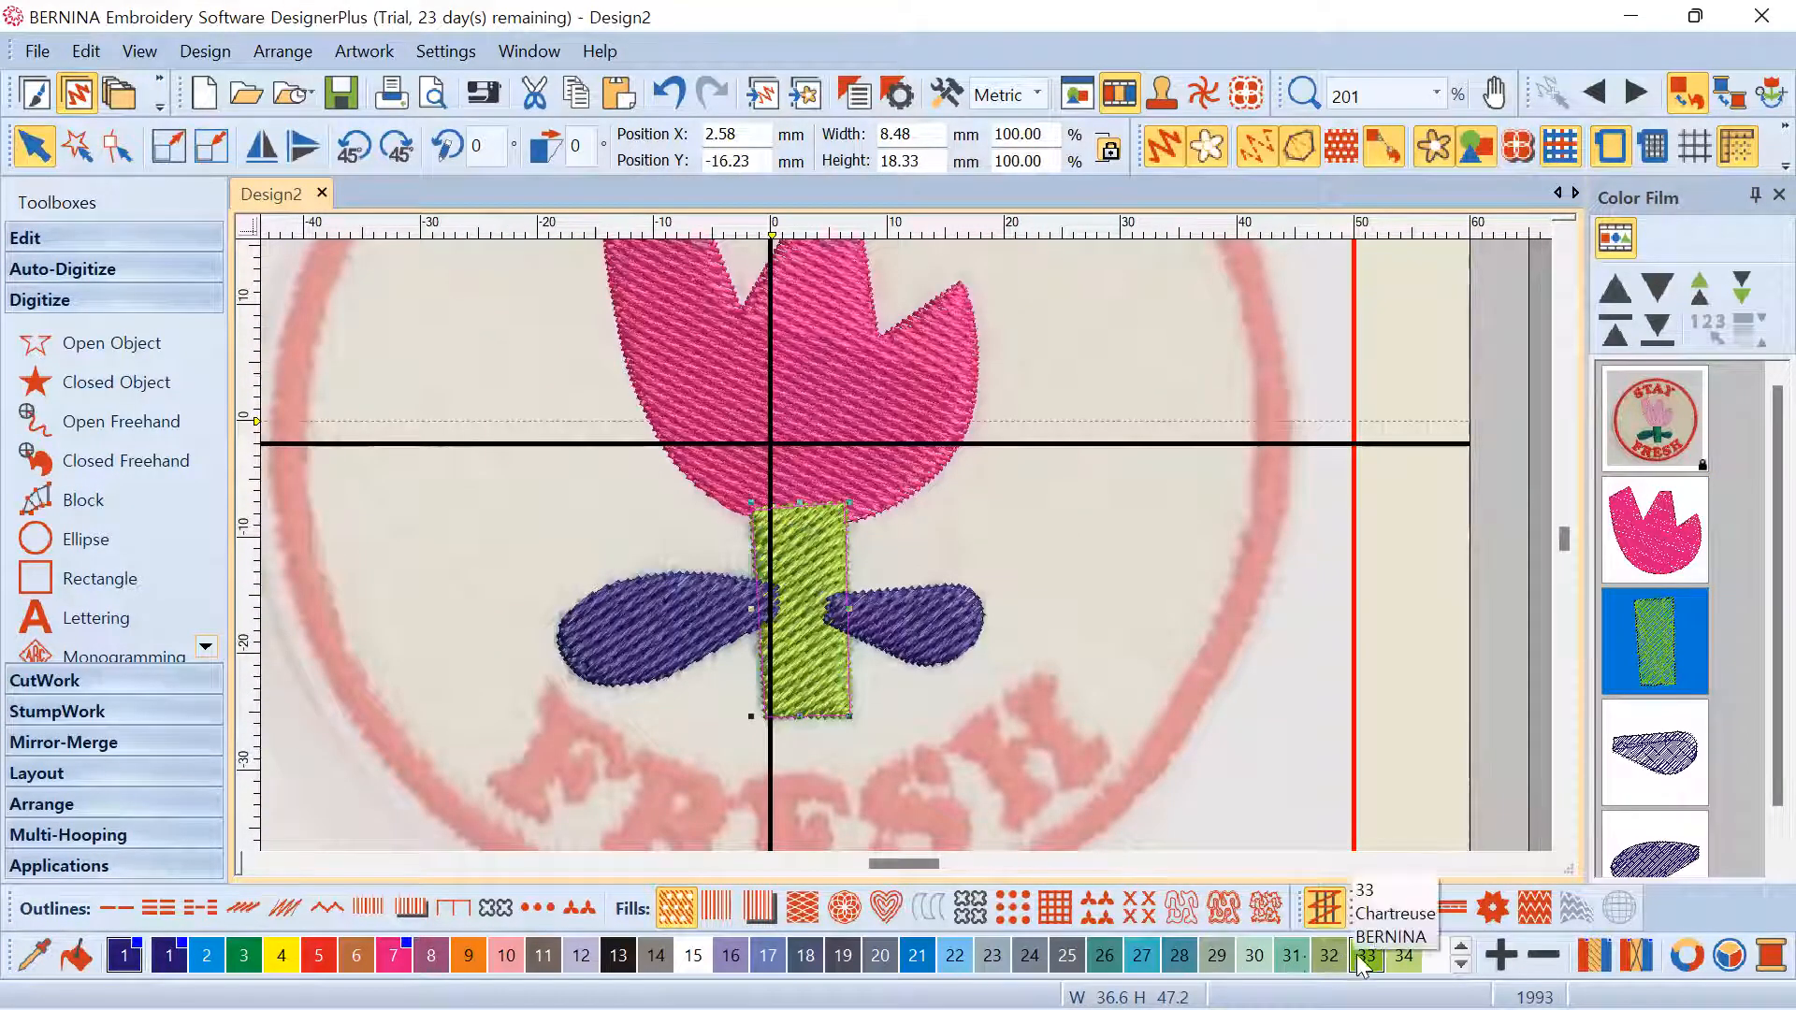
left_click(1160, 952)
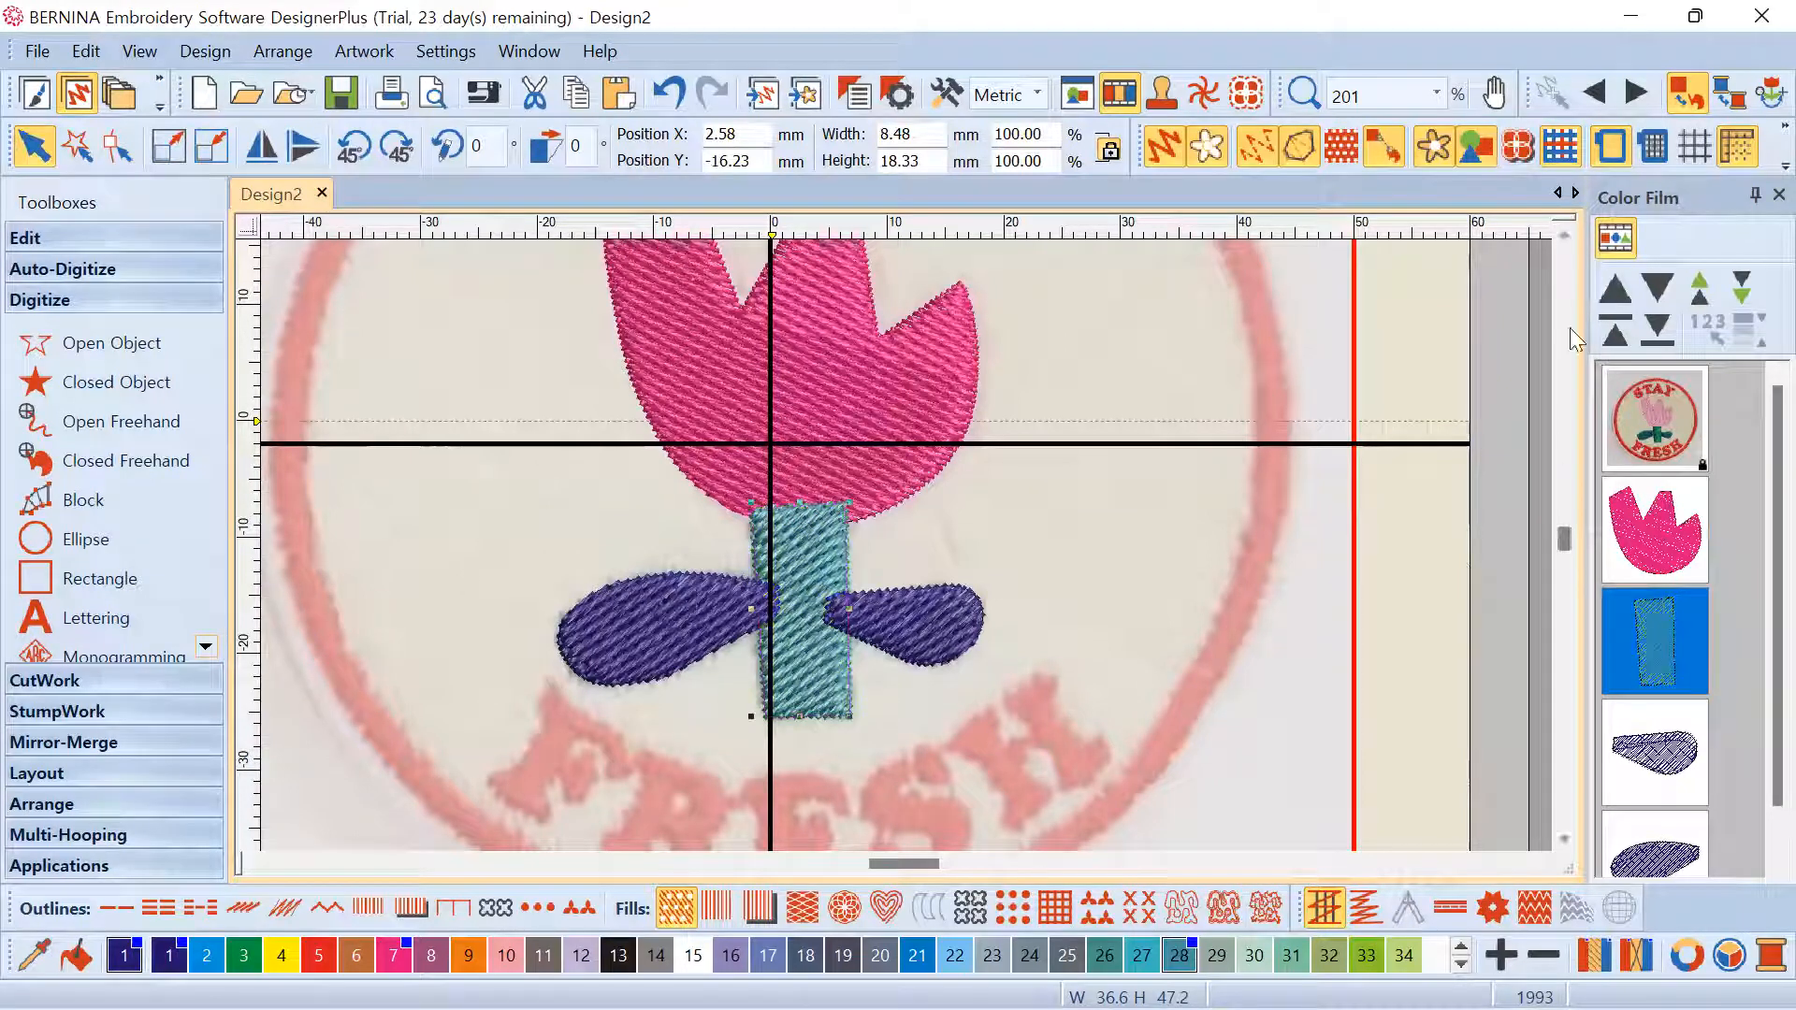
Toggle the Color Film between grouped-by-colour and separate object views
left_click(1618, 239)
left_click(1619, 239)
left_click(1618, 239)
left_click(1618, 239)
left_click(1618, 239)
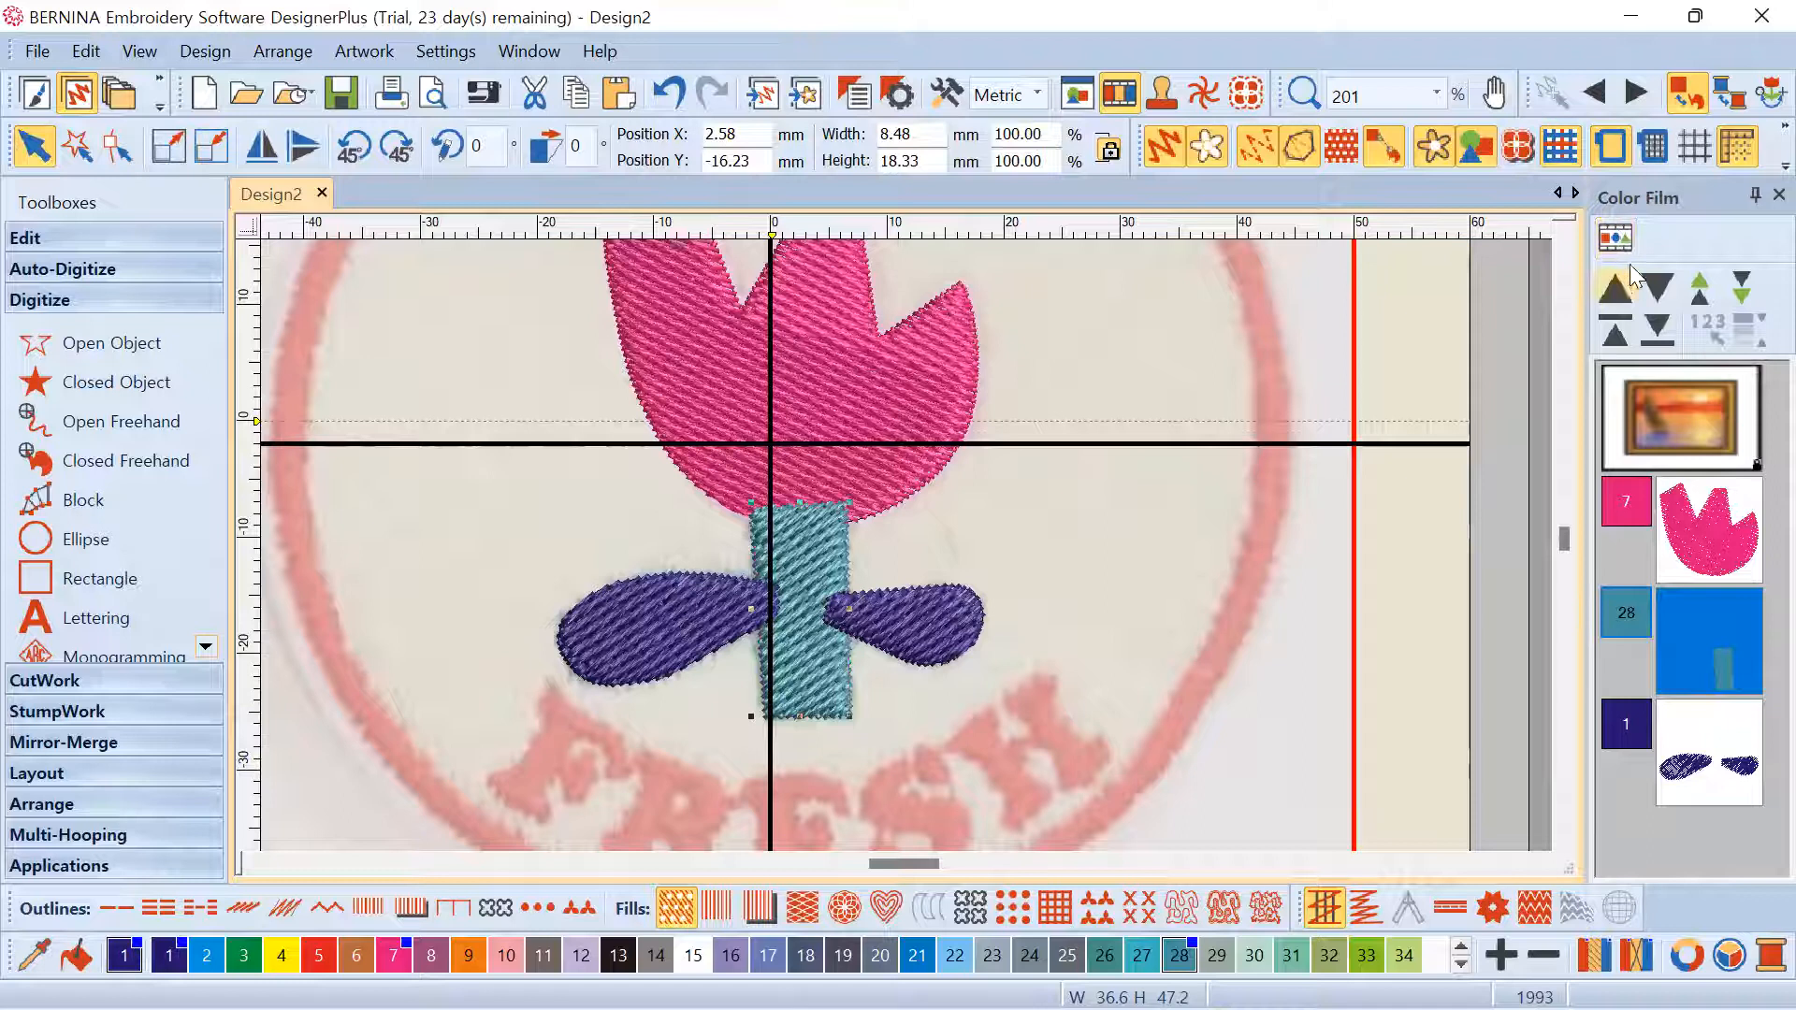
left_click(1621, 242)
scroll(1699, 531, "down", 1)
Select the leaves, stem and head in Color Film, checking the colour grouping again
left_click(1644, 699)
left_click(1655, 784)
left_click(1659, 704)
left_click(1669, 818)
left_click(1656, 701)
left_click(1657, 819)
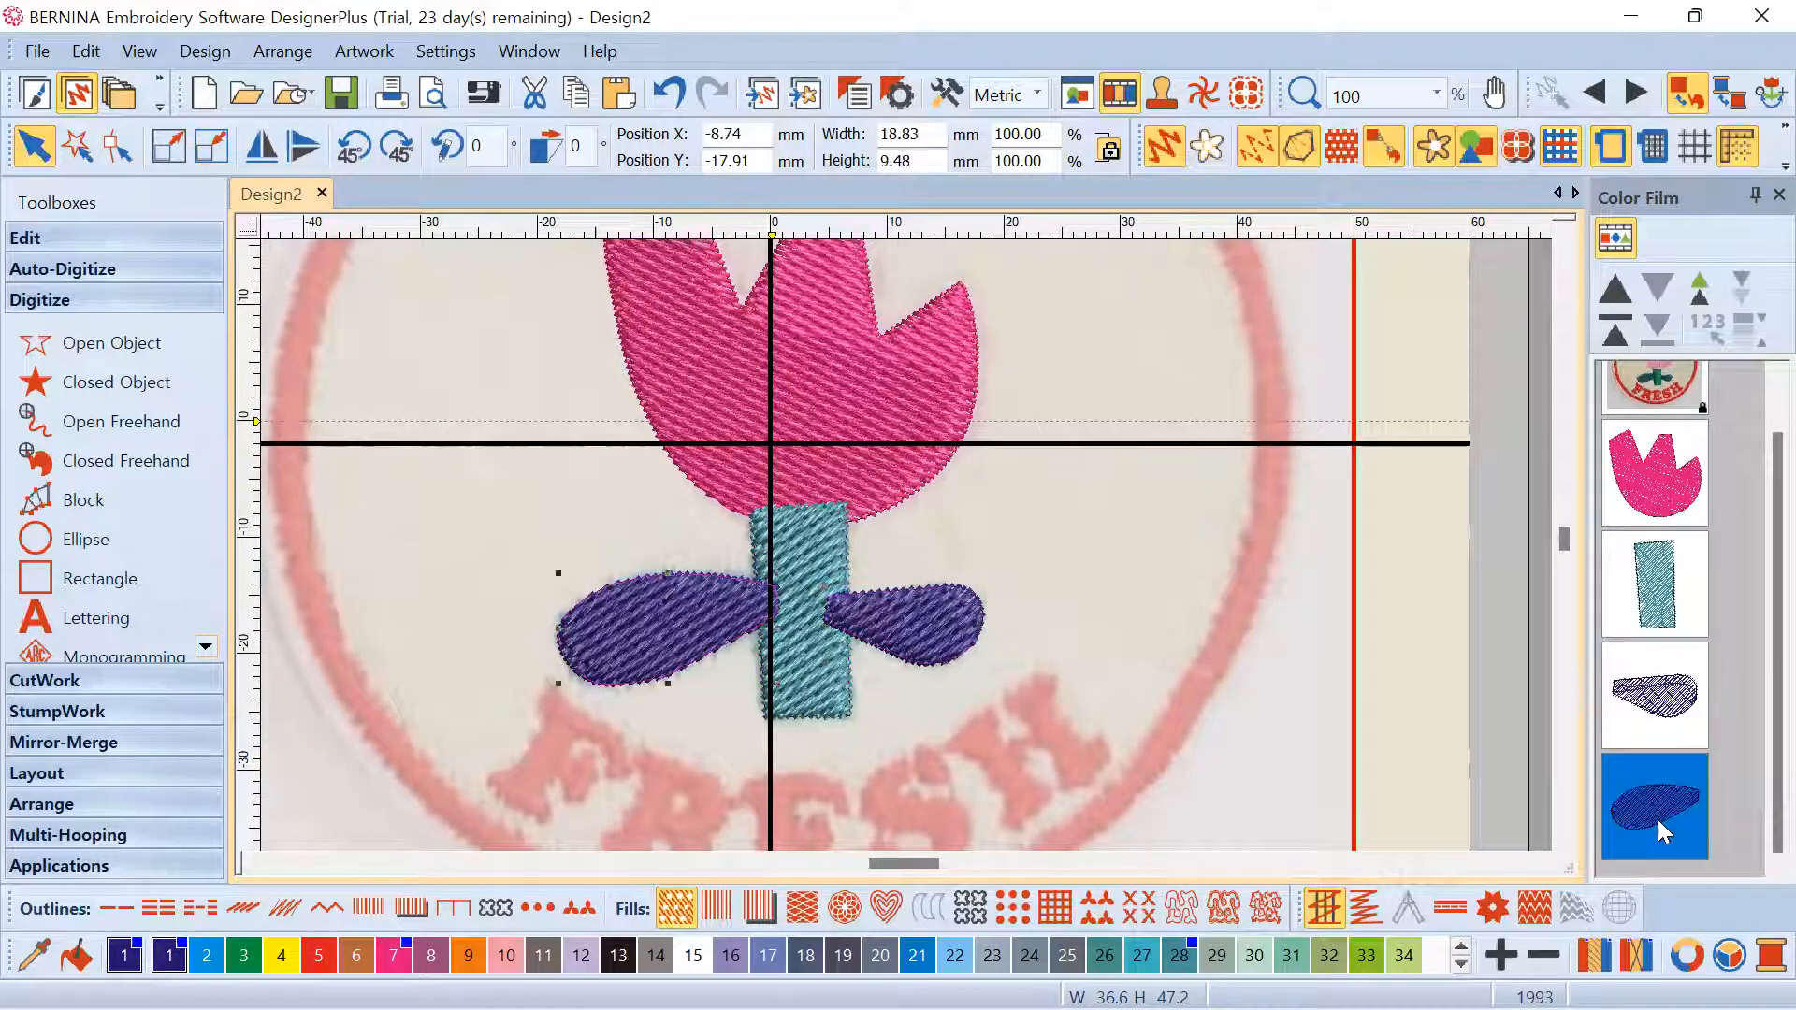
left_click(1646, 718)
left_click(1657, 814)
left_click(1658, 585)
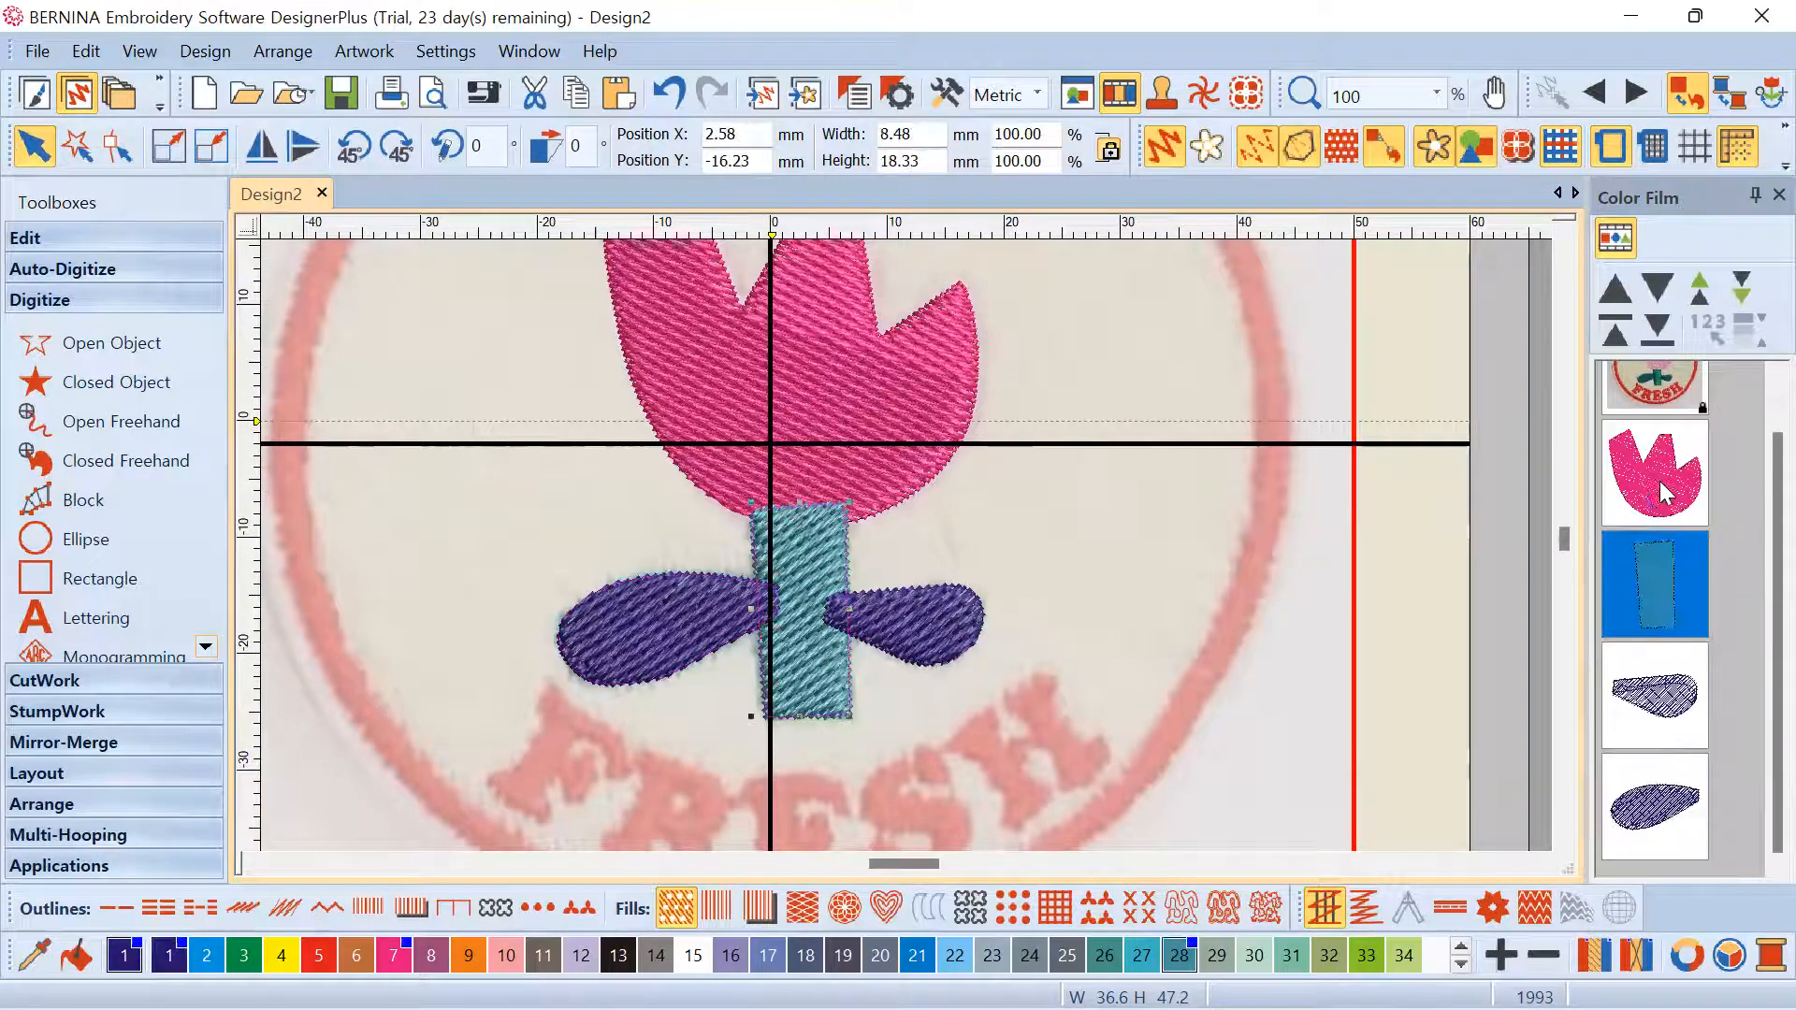
left_click(1659, 481)
scroll(1660, 481, "up", 1)
left_click(1615, 235)
left_click(1621, 239)
left_click(1621, 238)
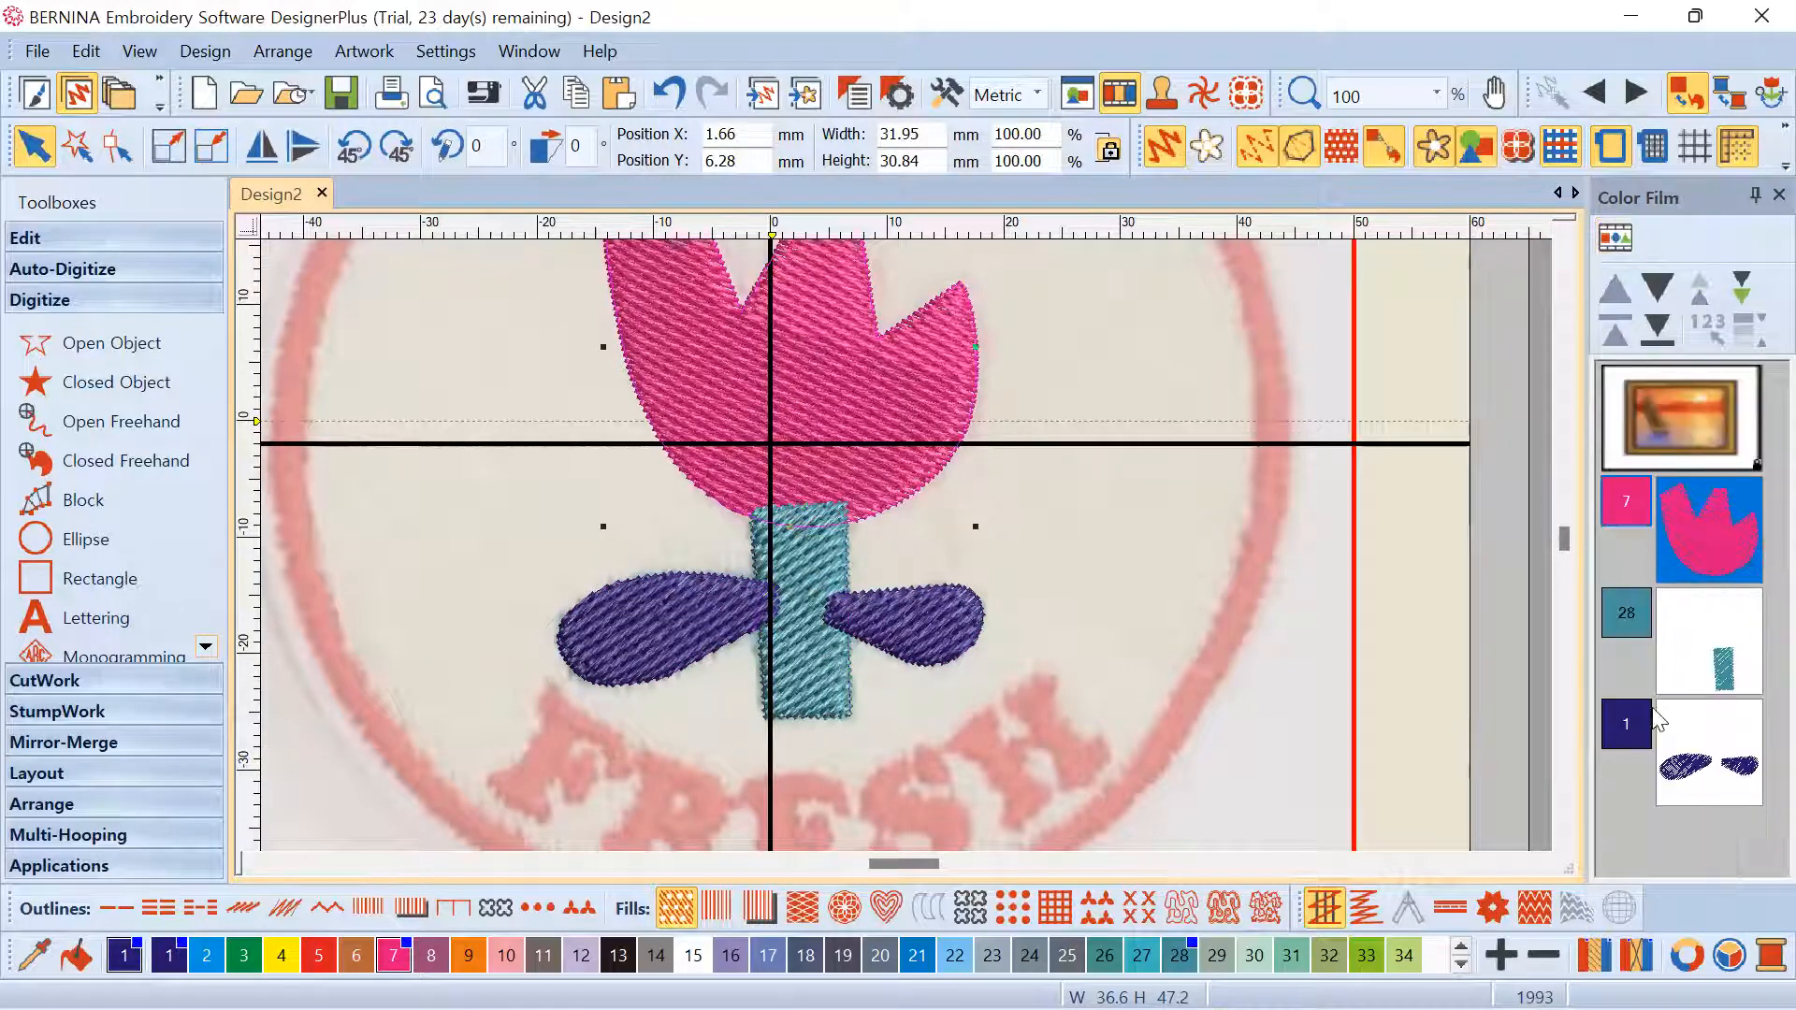
left_click(1615, 239)
scroll(1665, 580, "down", 1)
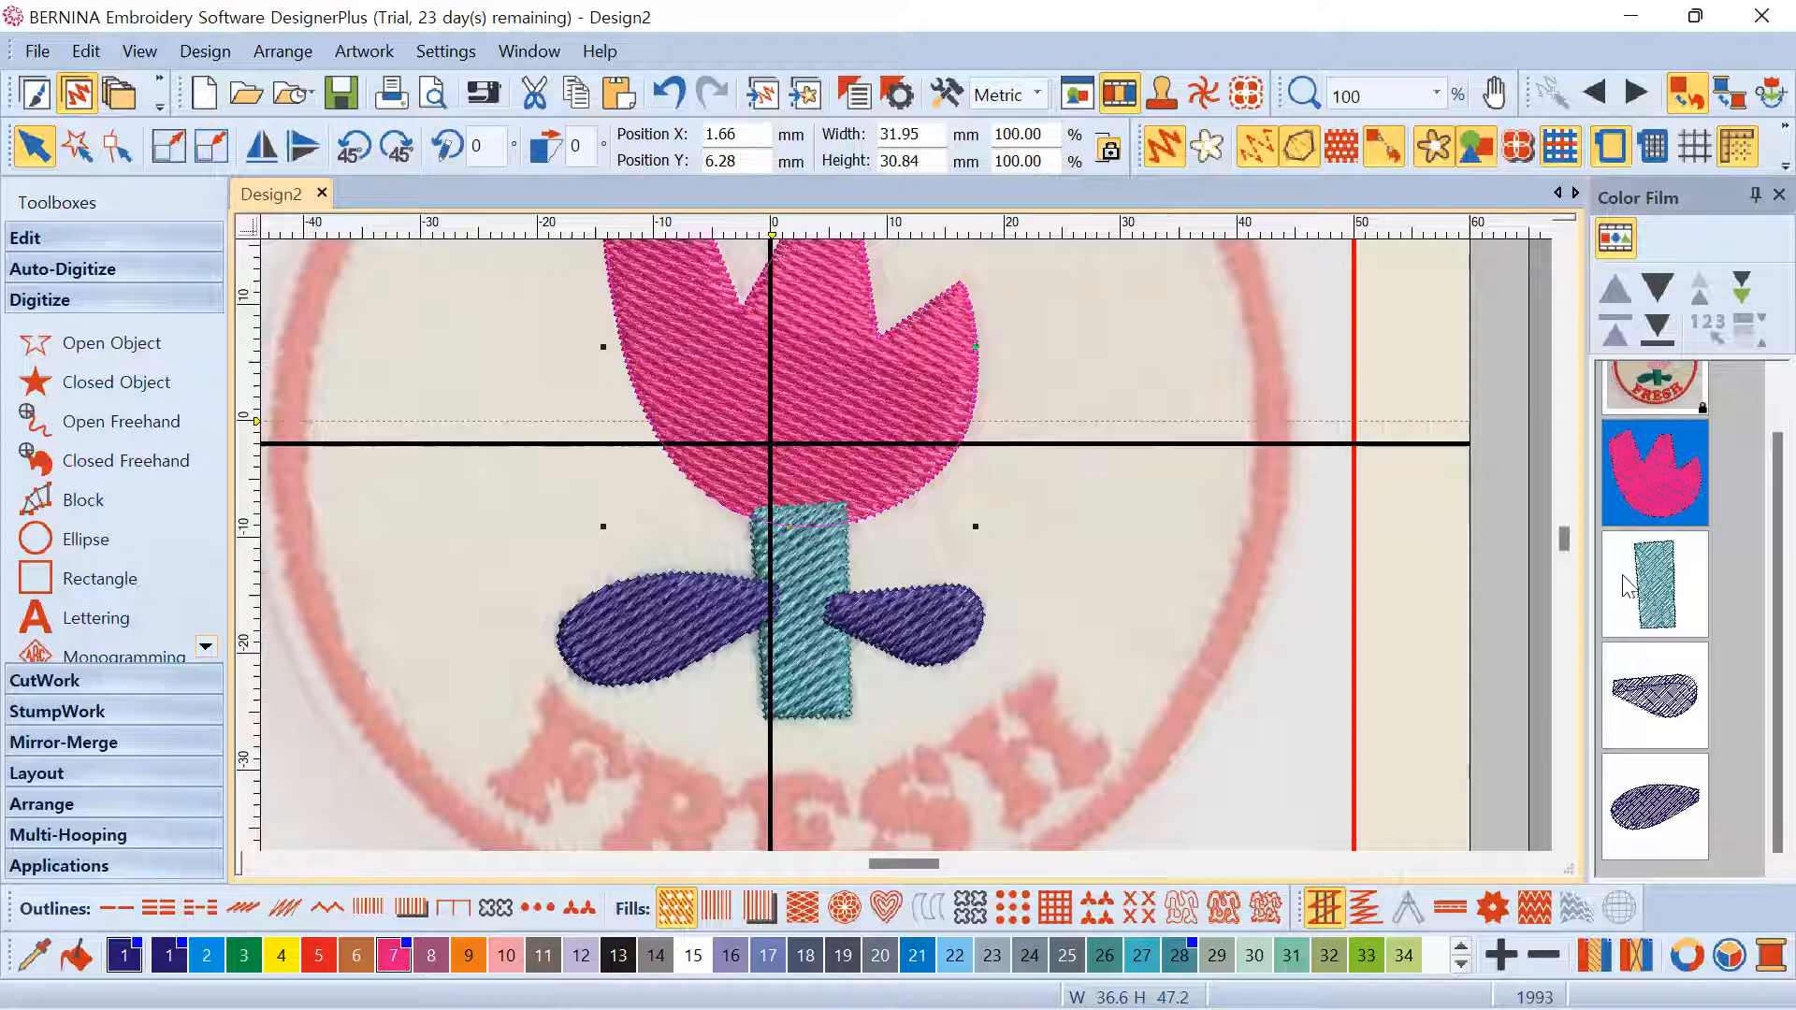
Recolour the right leaf light purple and the left leaf blue
left_click(1085, 537)
scroll(907, 546, "down", 2)
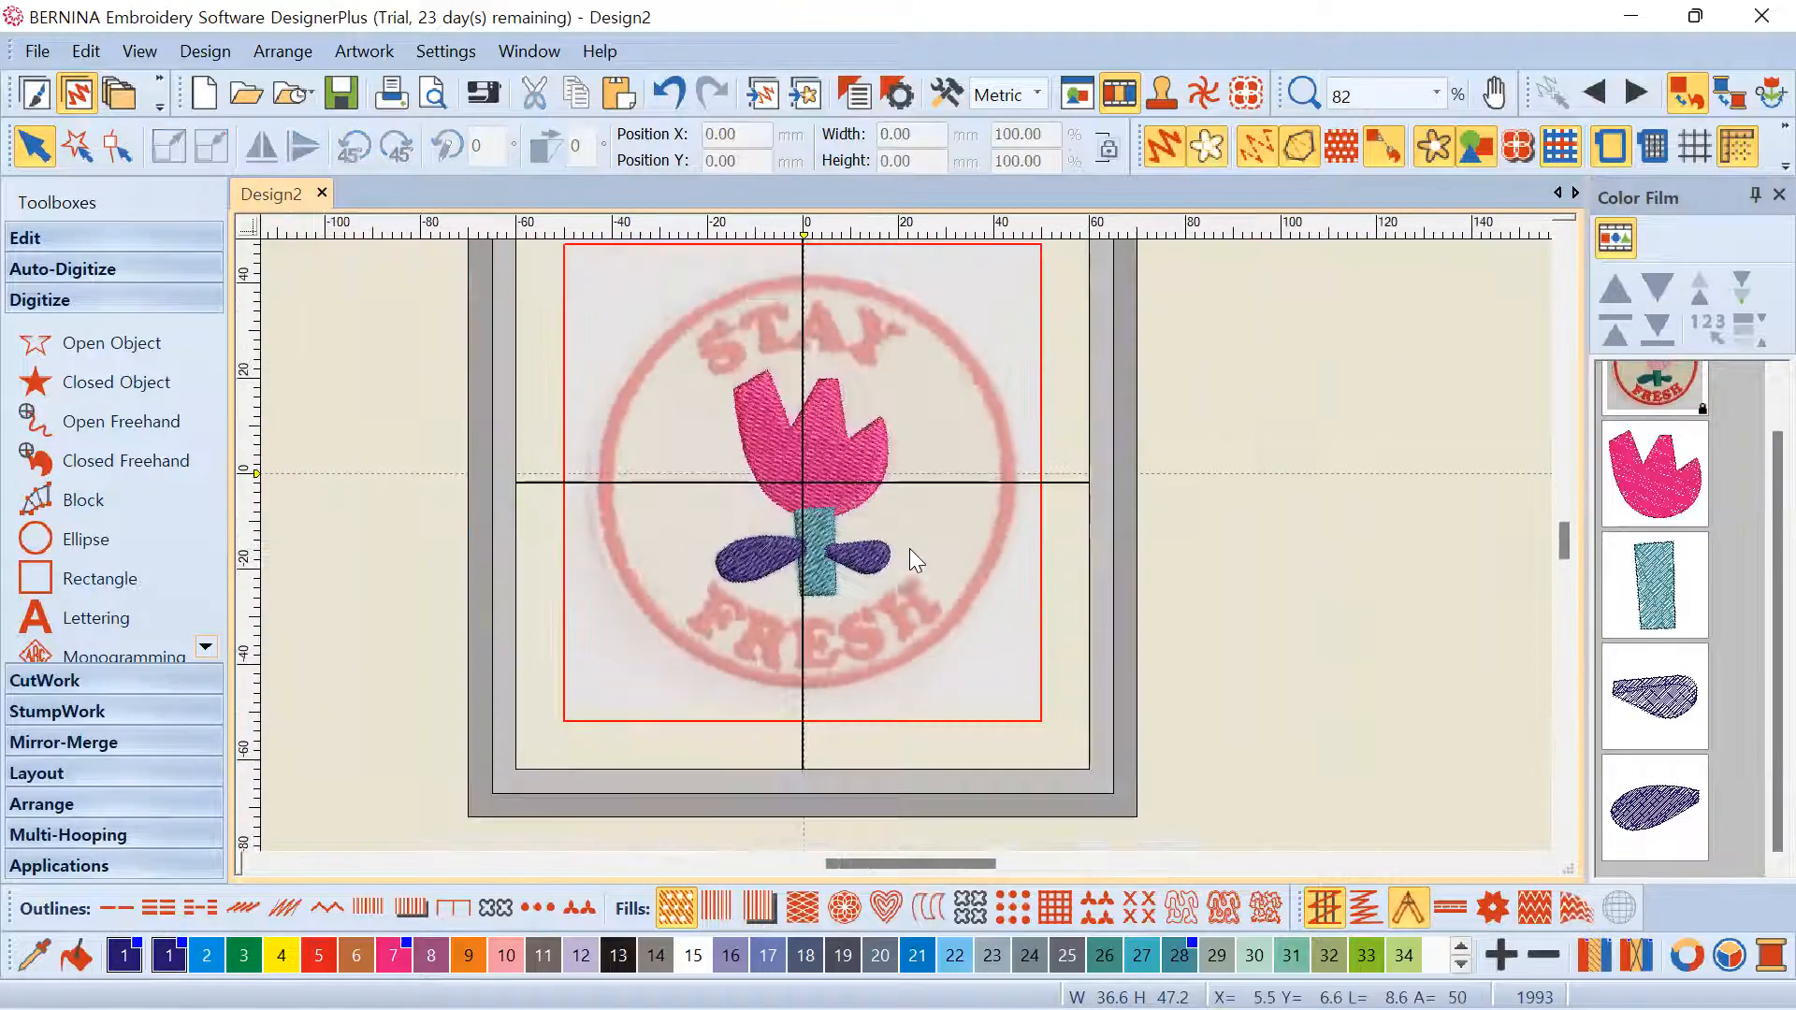
scroll(909, 550, "up", 2)
left_click(1609, 702)
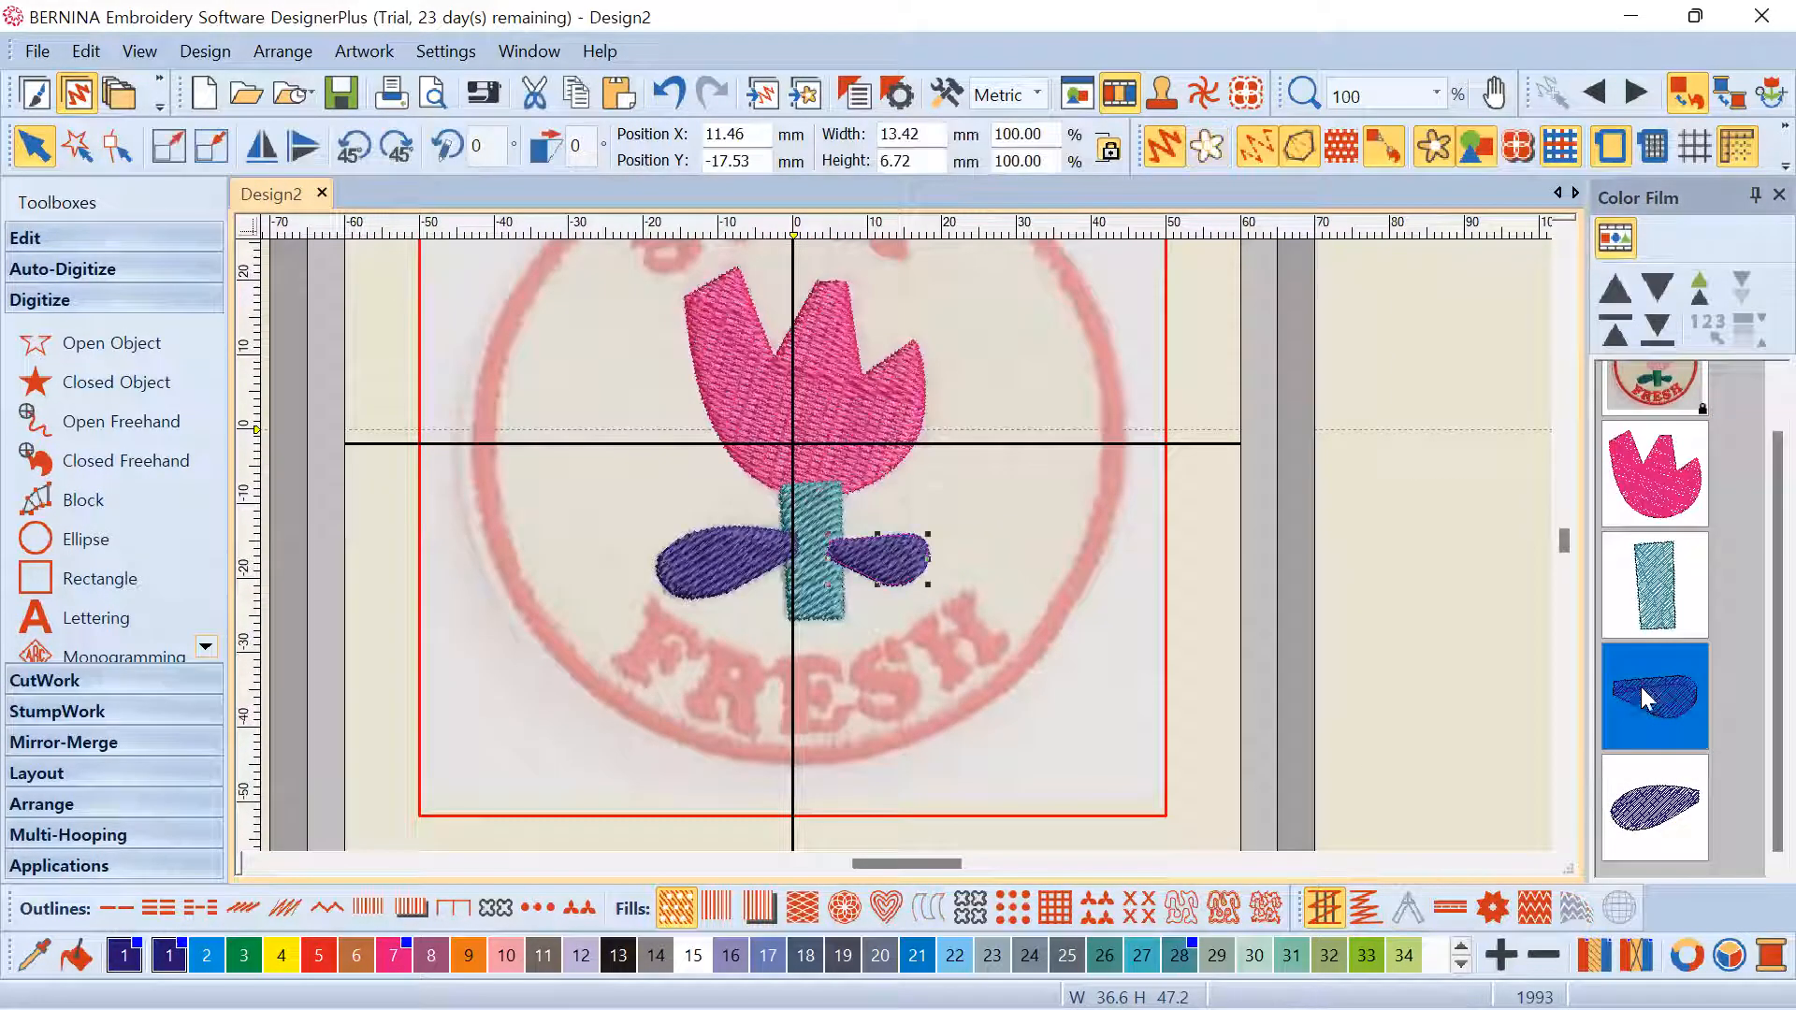
left_click(746, 956)
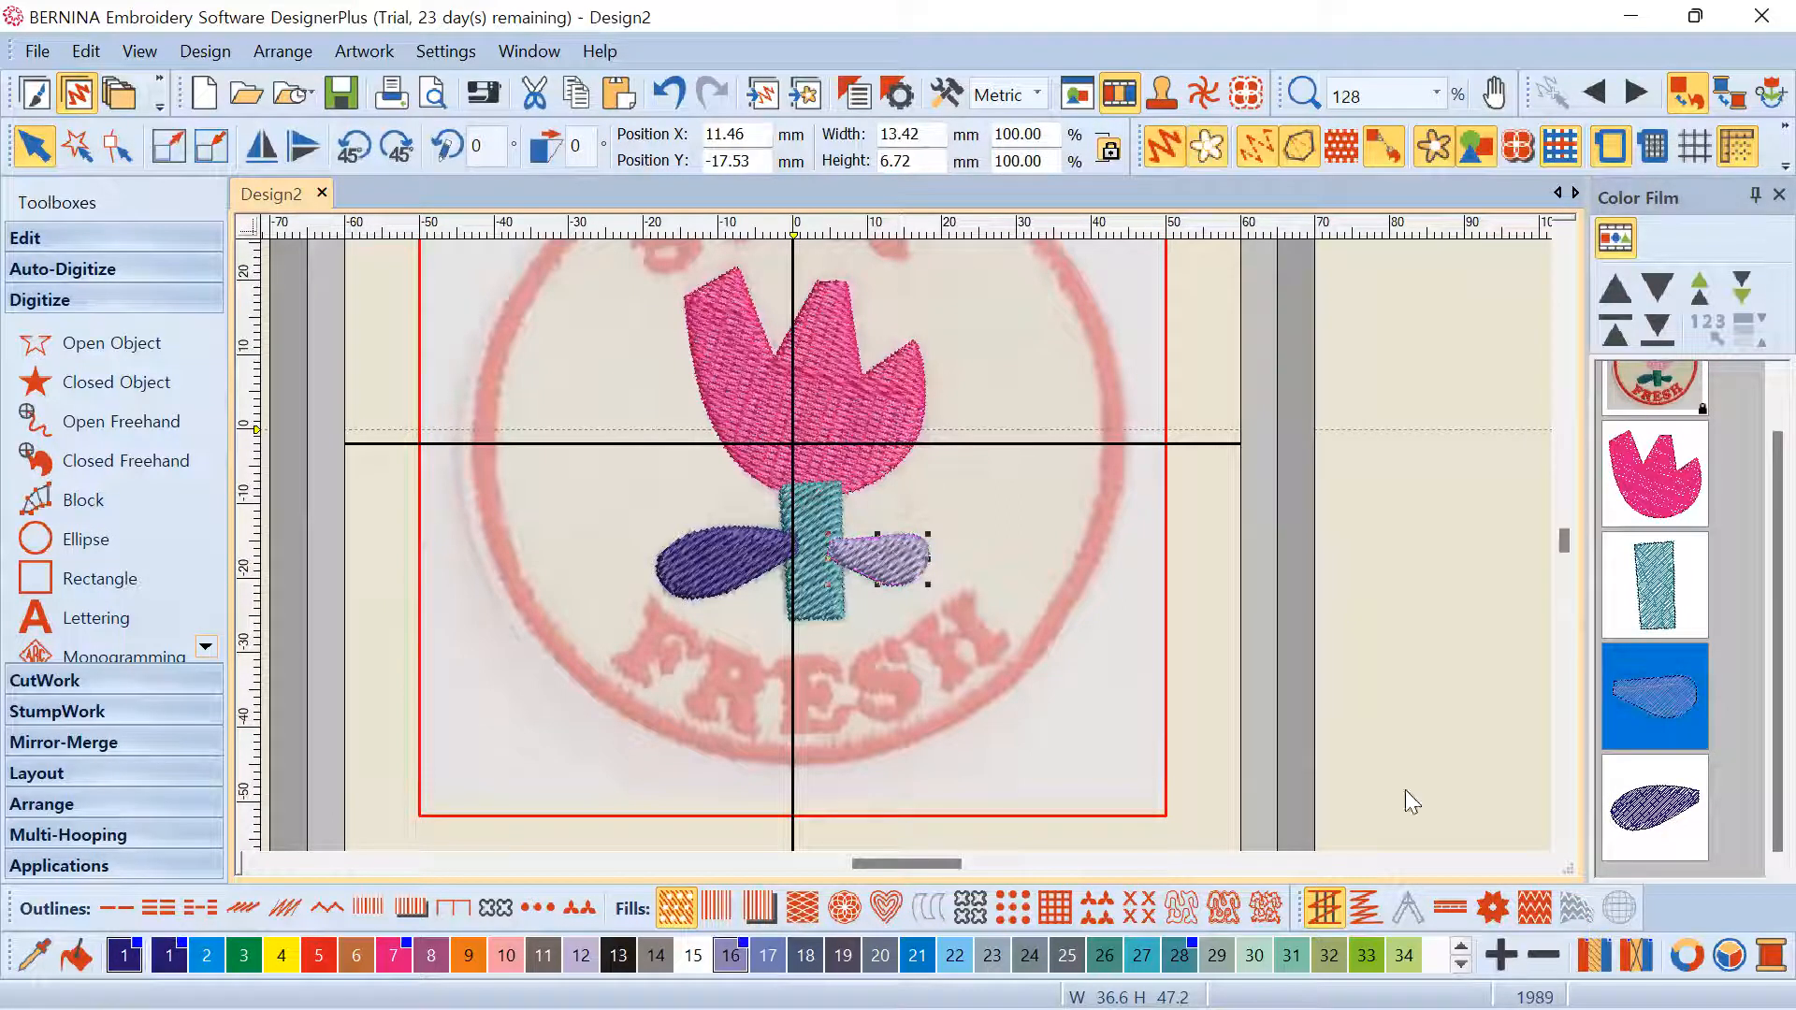
left_click(1658, 795)
left_click(918, 955)
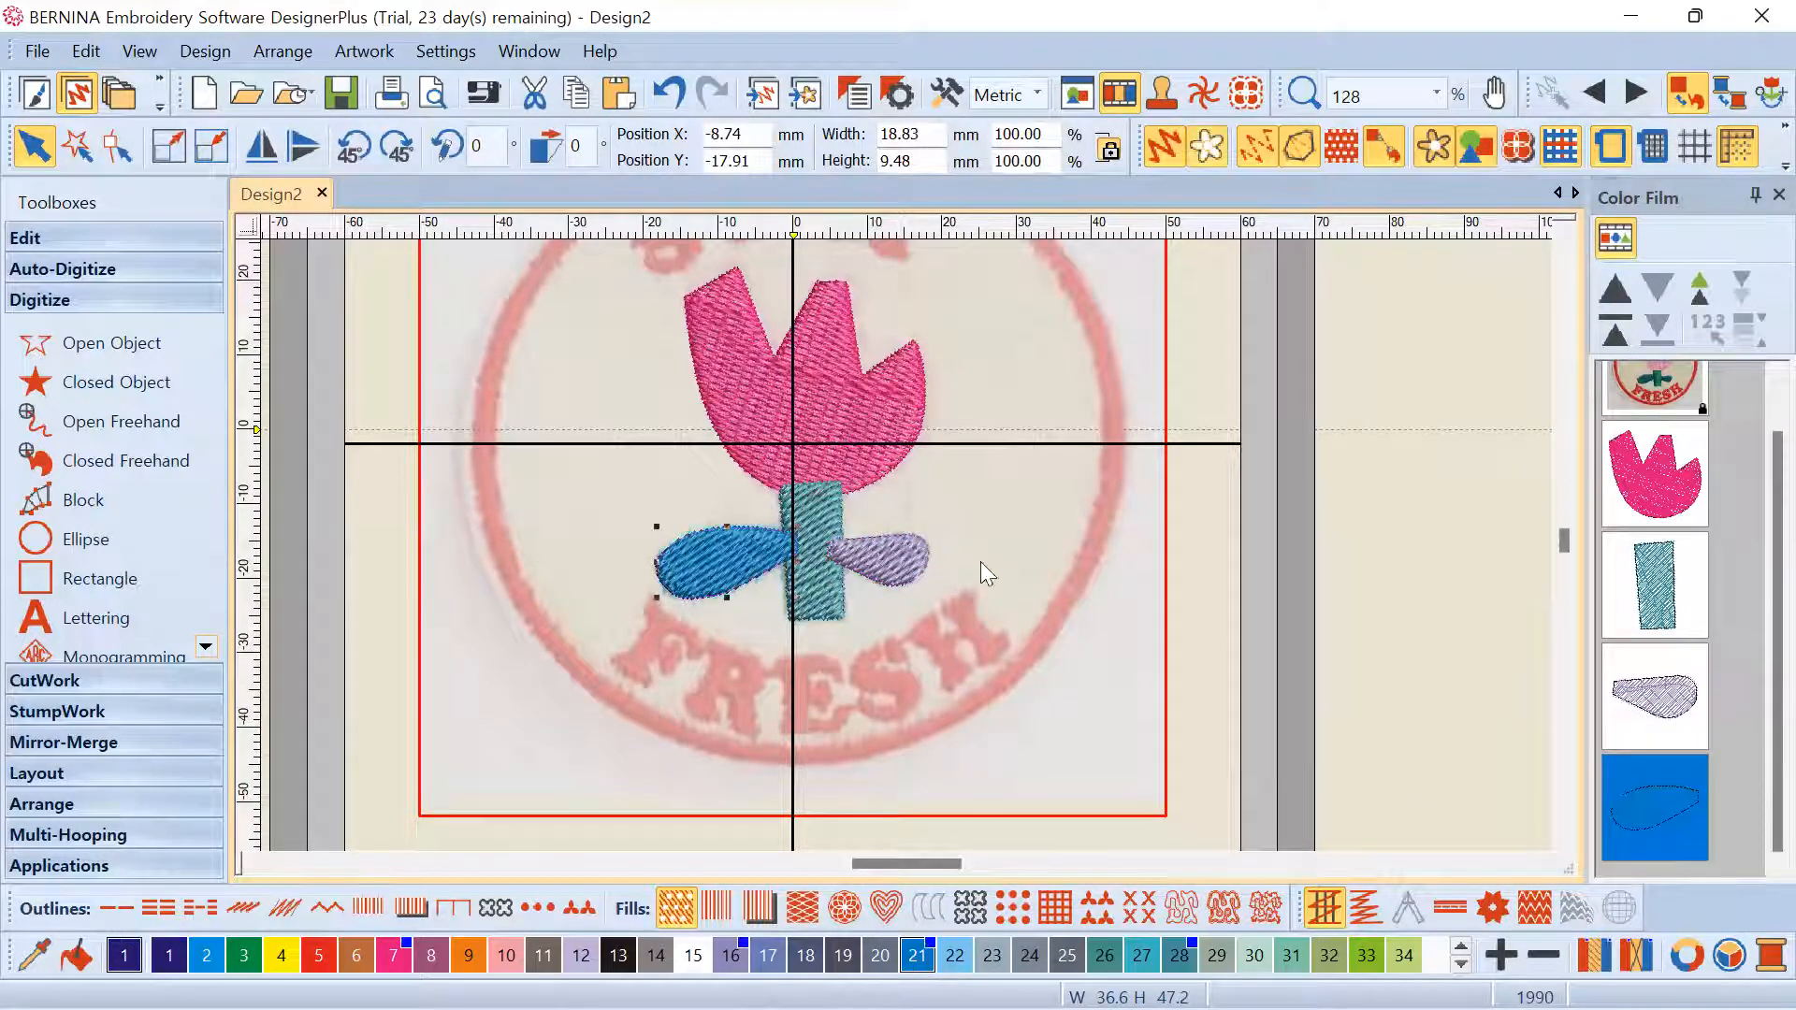
Select the stem and both leaves and recolour them teal swatch 26
scroll(910, 541, "down", 2)
scroll(905, 539, "up", 1)
scroll(905, 539, "up", 1)
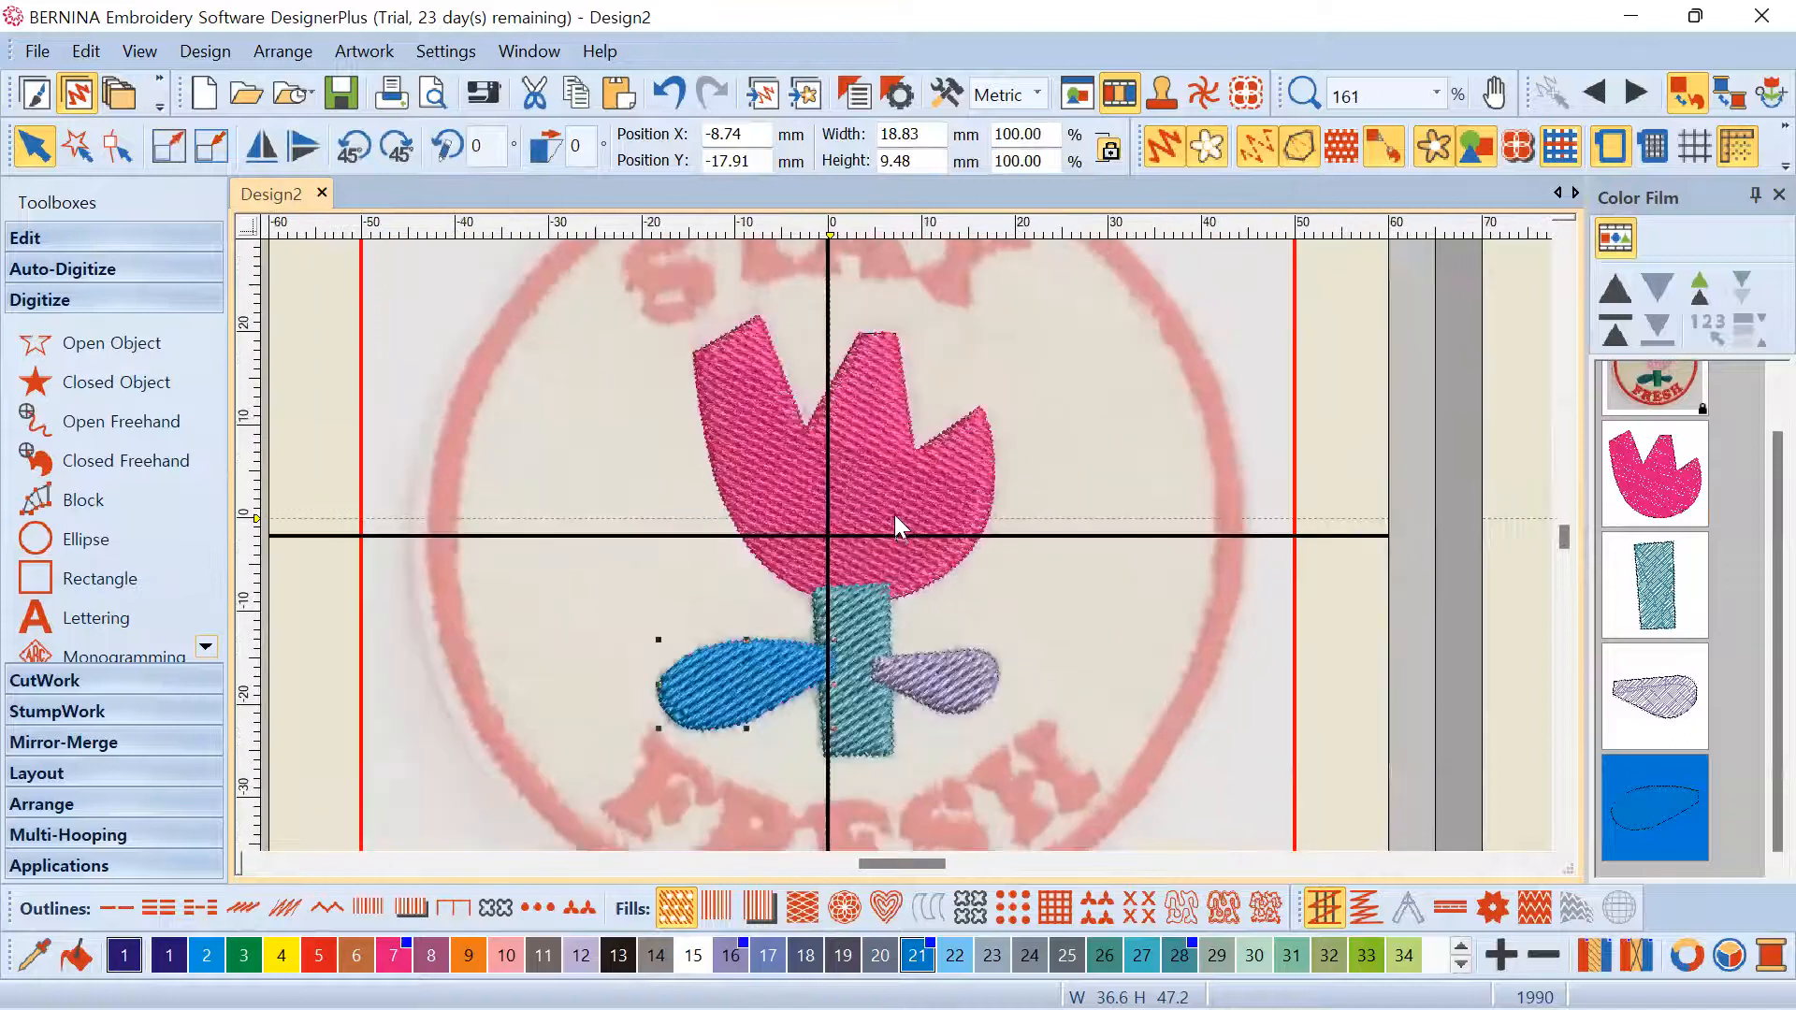
left_click(883, 611)
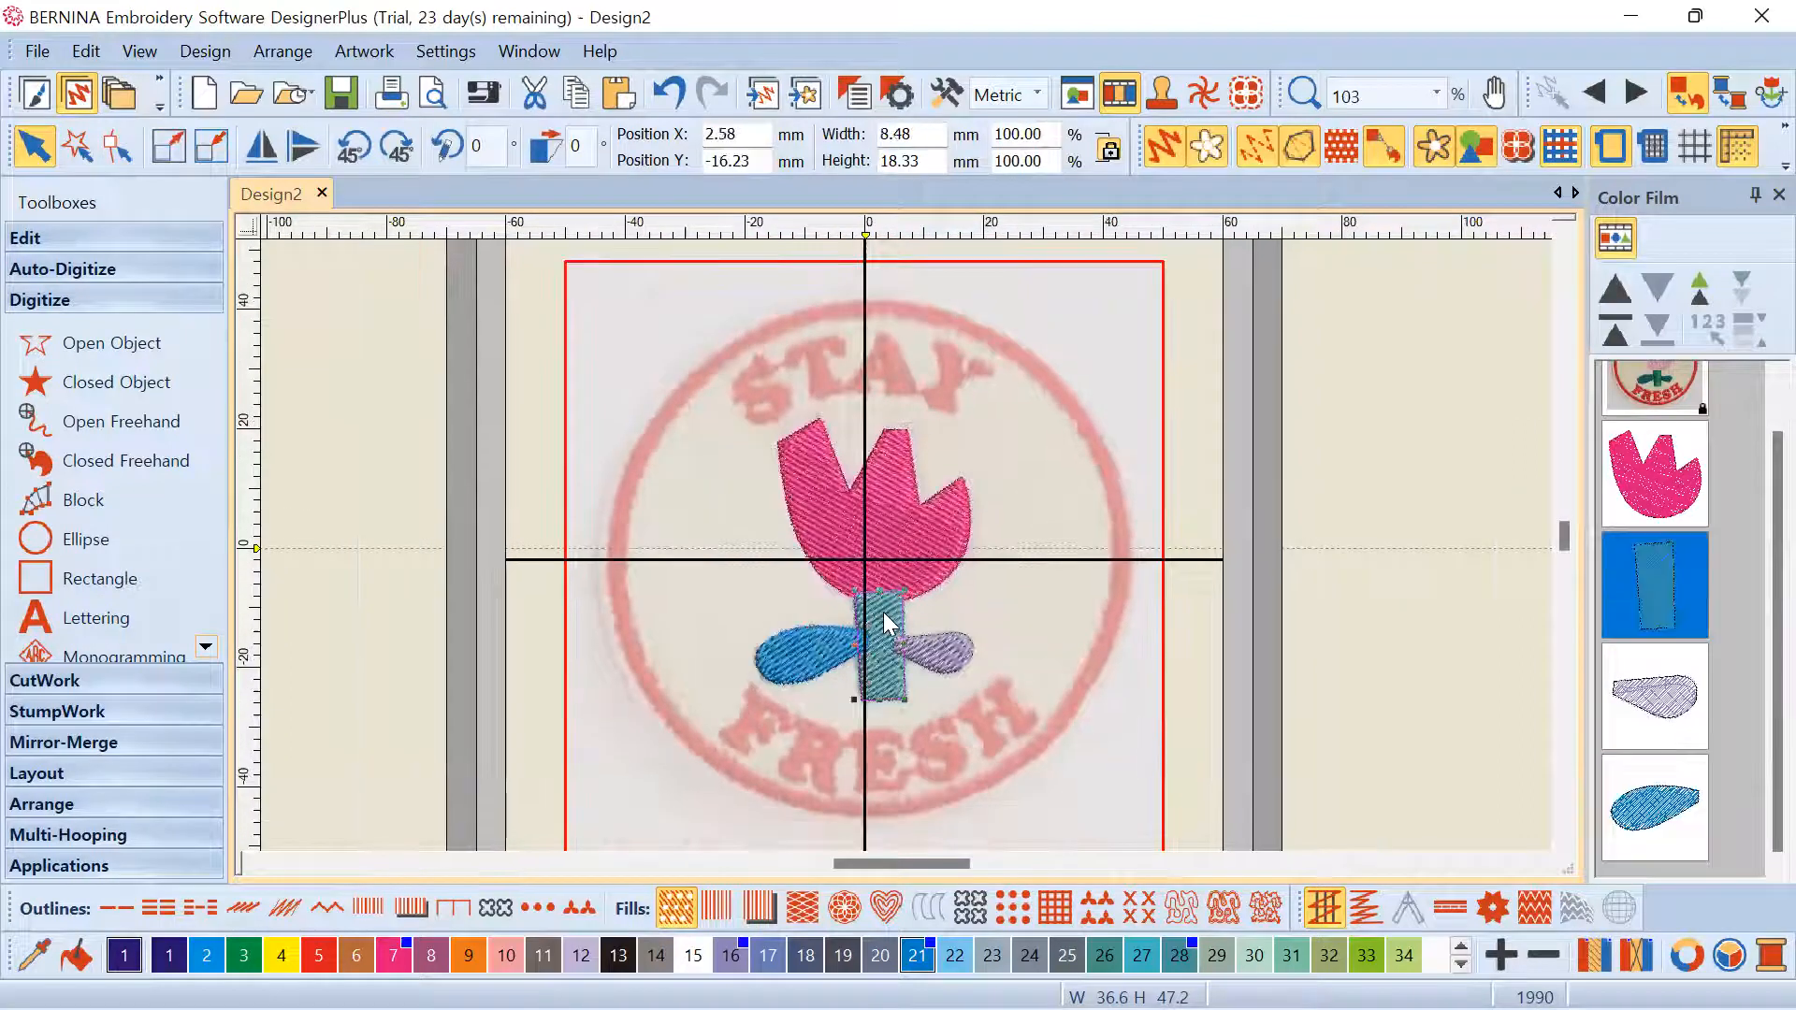
left_click(957, 658, "ctrl")
left_click(817, 662, "ctrl")
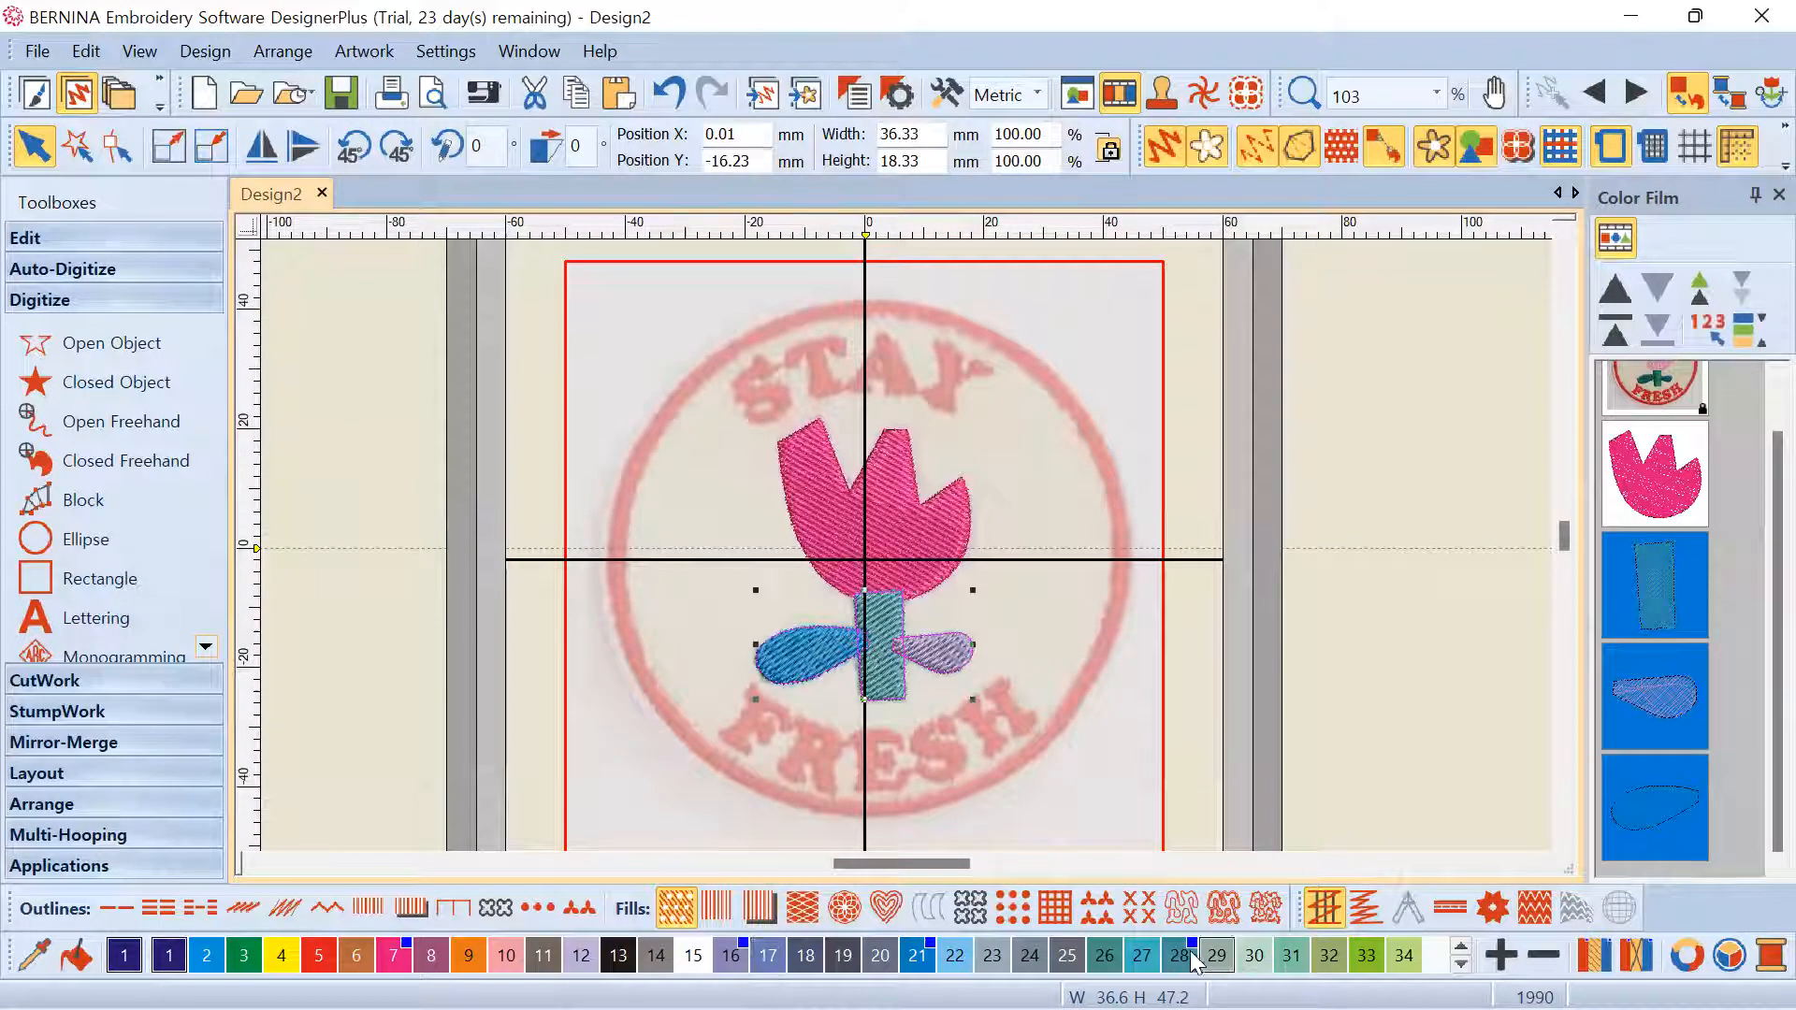
left_click(1105, 956)
left_click(992, 636)
Check the Color Film grouped by thread colour, then return to separate objects
scroll(905, 544, "down", 4)
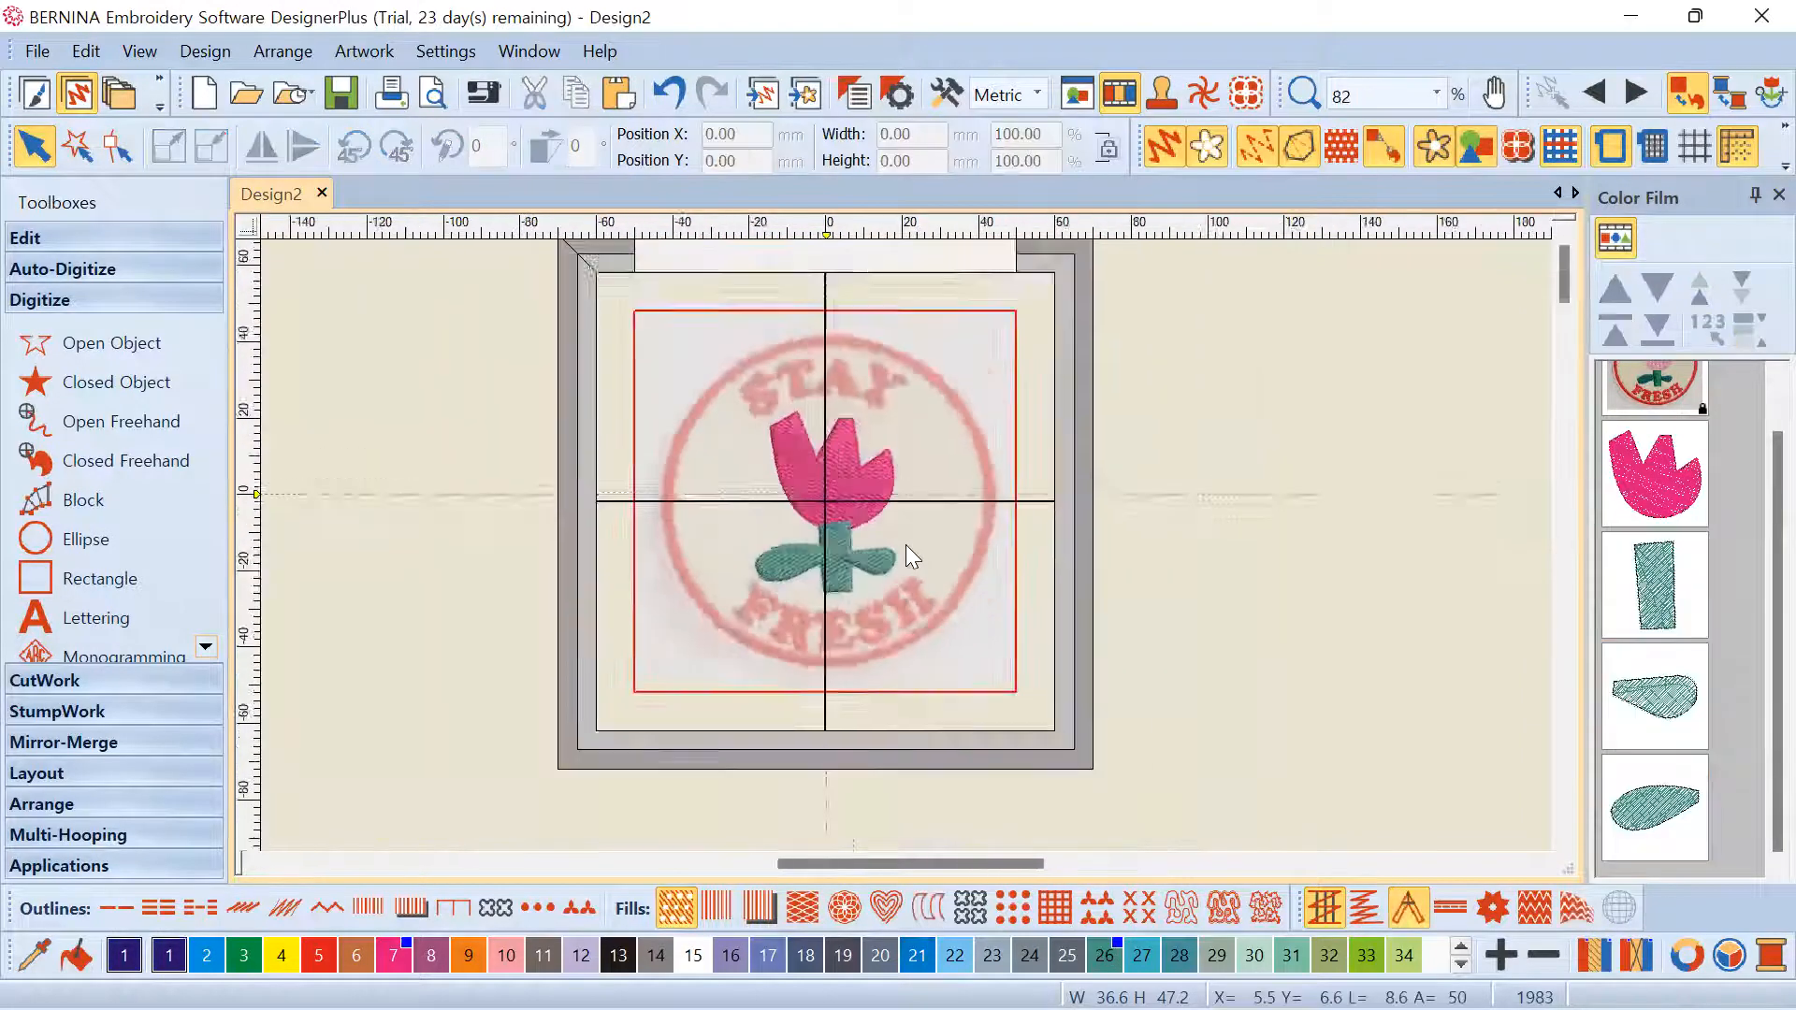
scroll(846, 493, "up", 5)
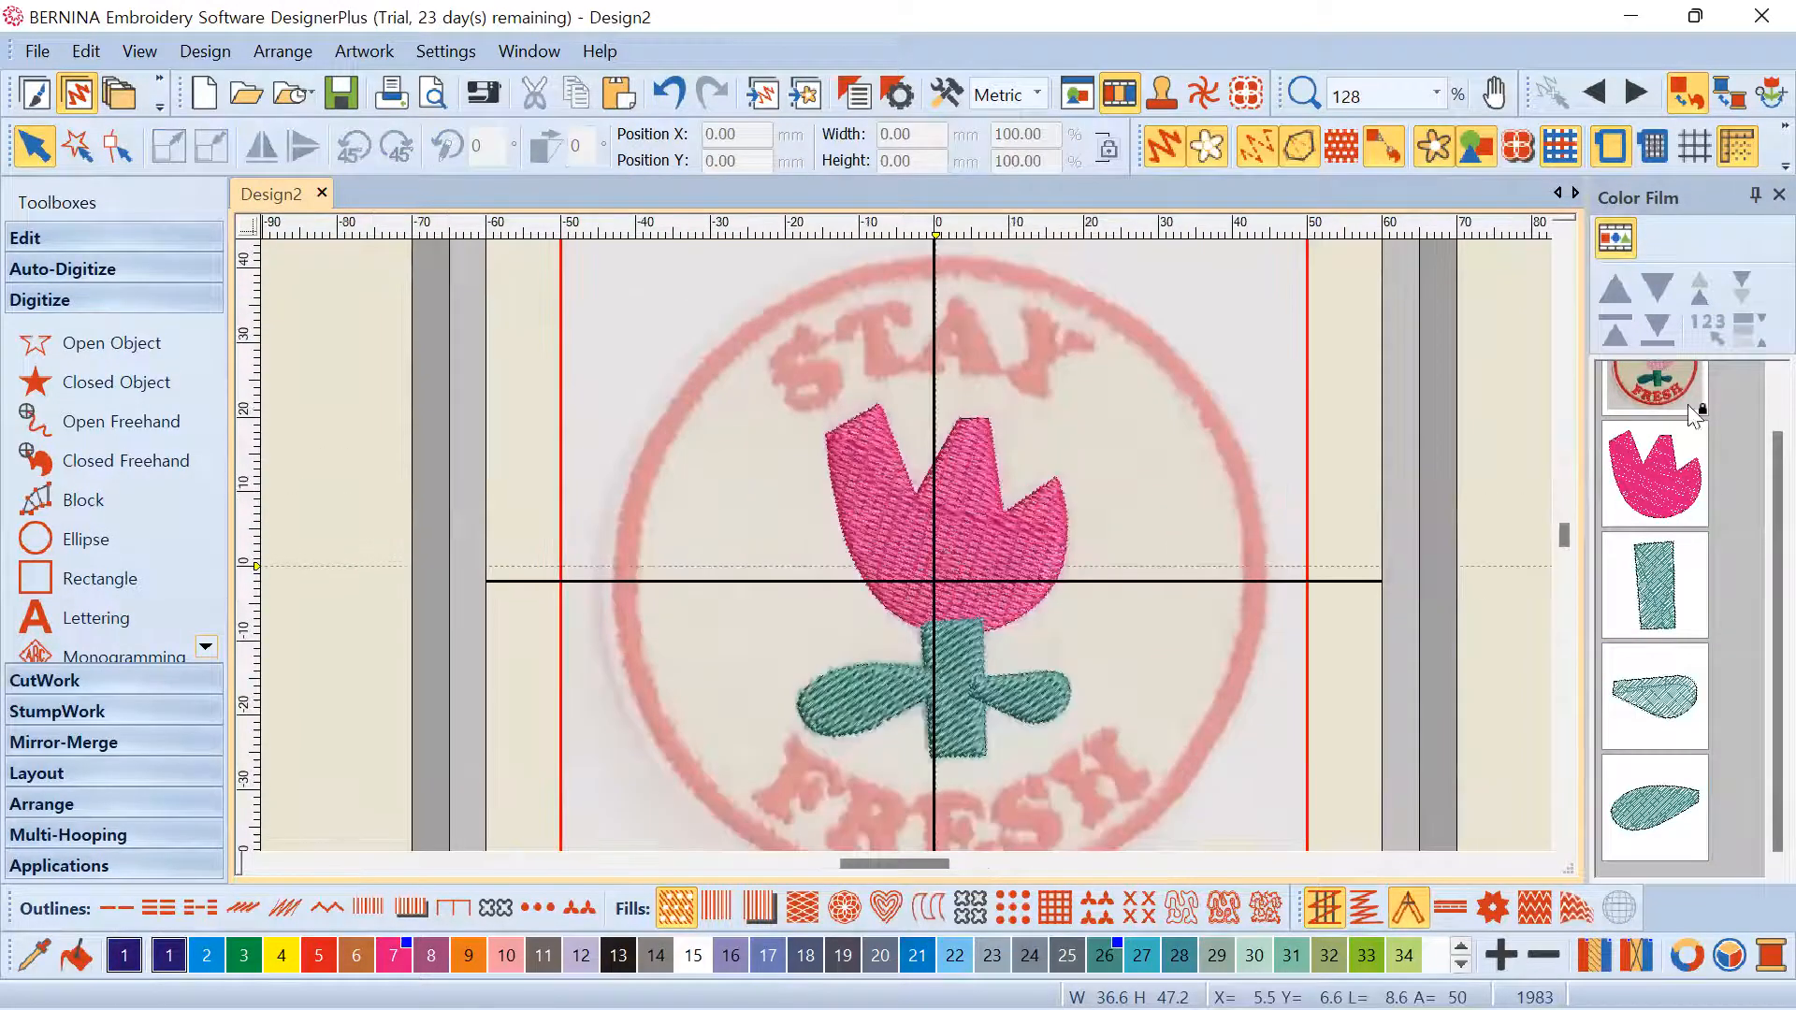
left_click(1616, 238)
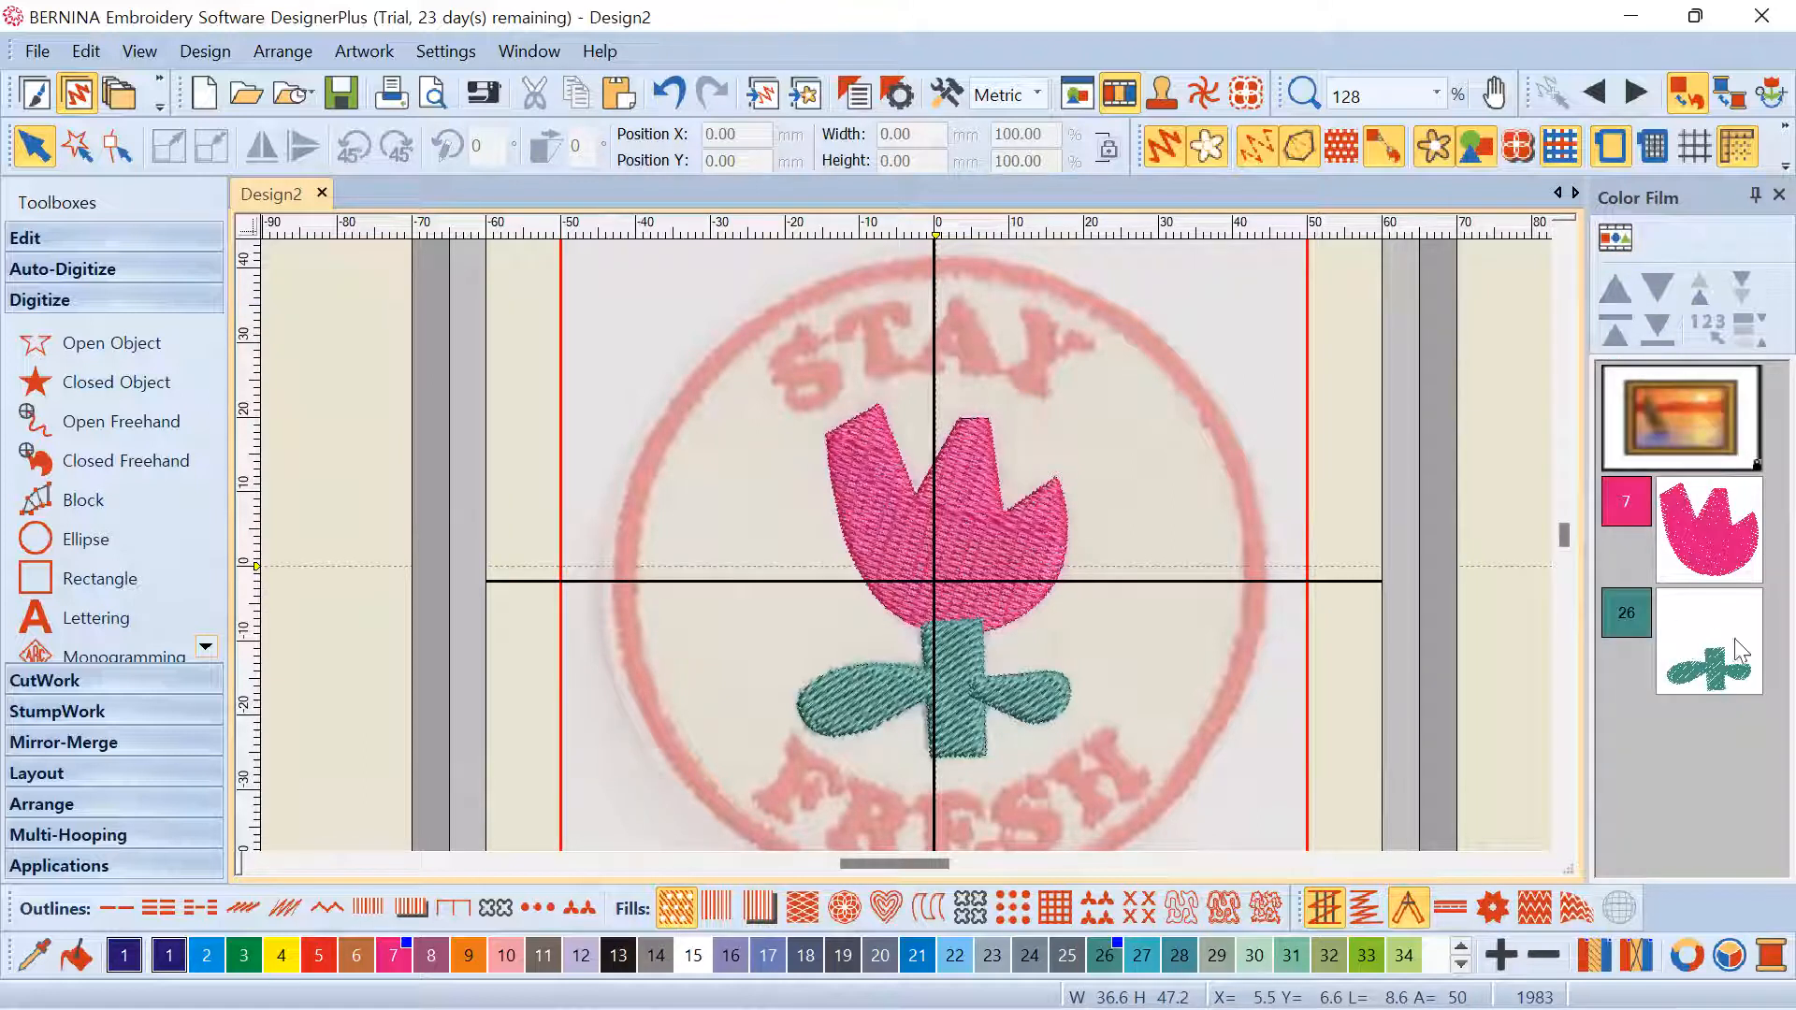
left_click(1616, 239)
Click through the stem, leaf and tulip head thumbnails in Color Film
scroll(1647, 627, "down", 1)
left_click(1651, 599)
left_click(1651, 704)
left_click(1656, 803)
left_click(1647, 613)
left_click(1654, 505)
left_click(1663, 593)
left_click(1653, 697)
left_click(1646, 786)
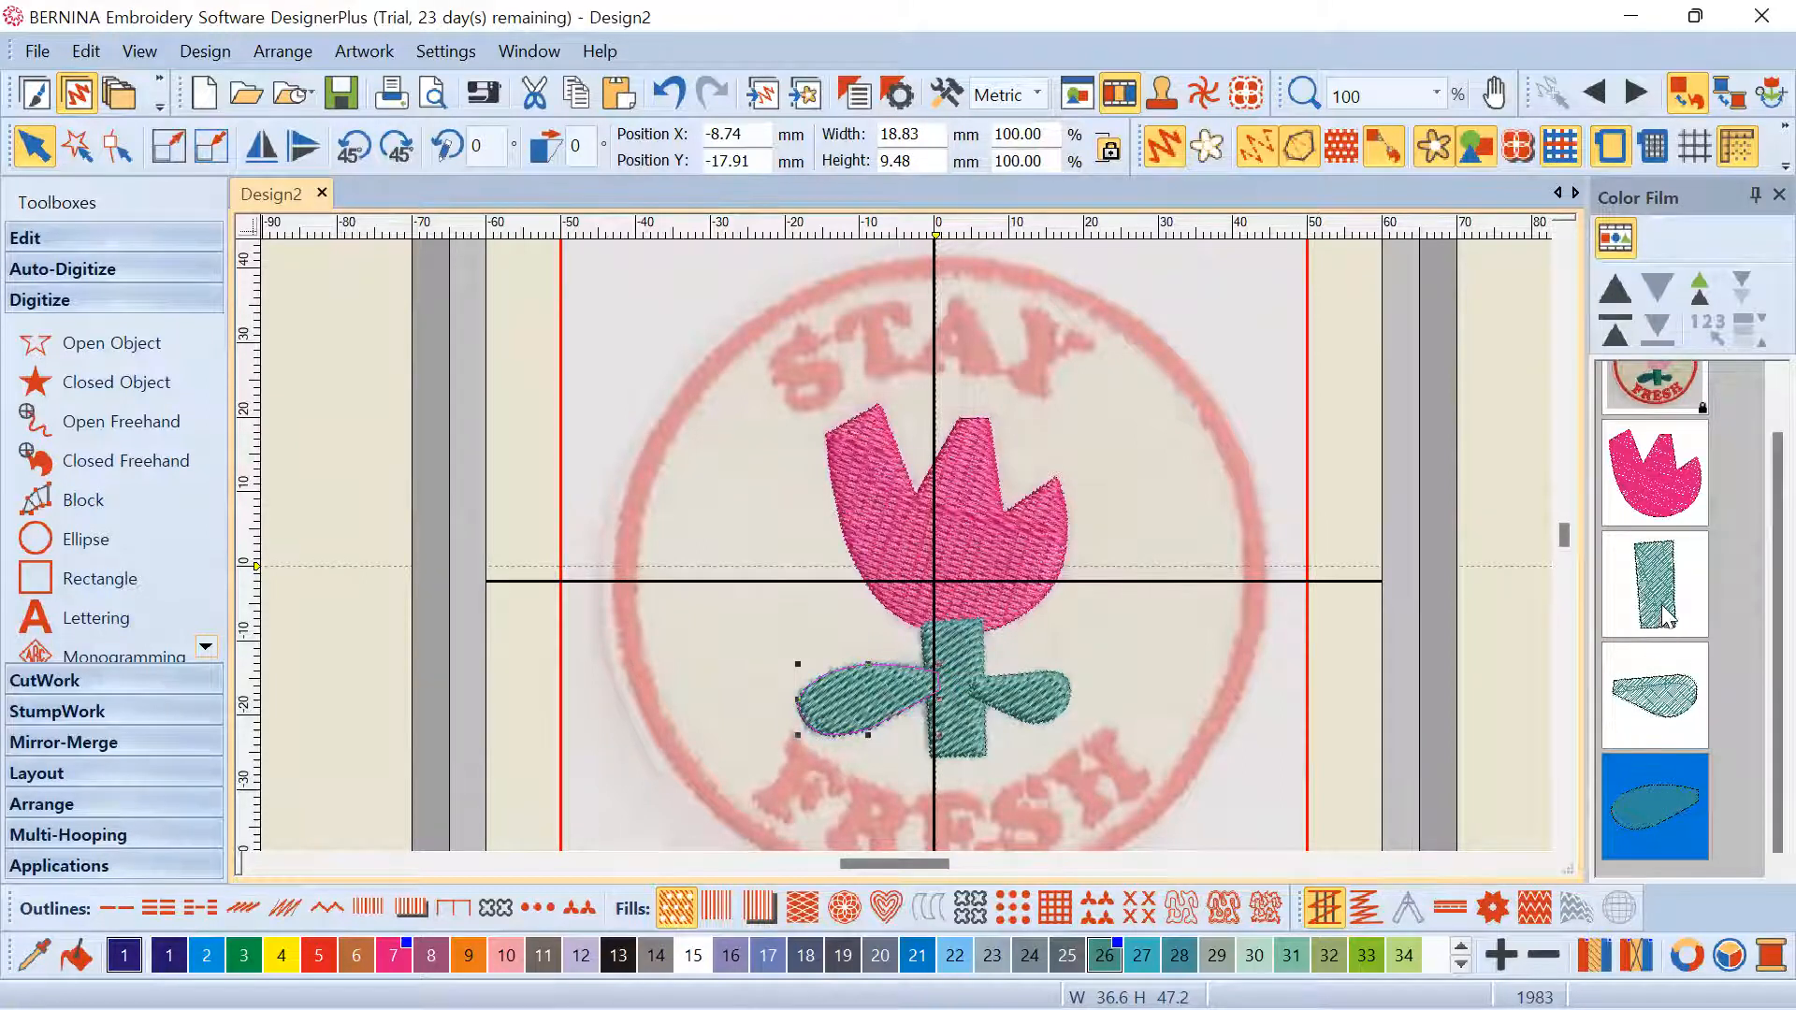
Select both leaves and recolour them blue with palette colour 21
left_click(1648, 711)
left_click(1646, 788, "ctrl")
left_click(918, 955)
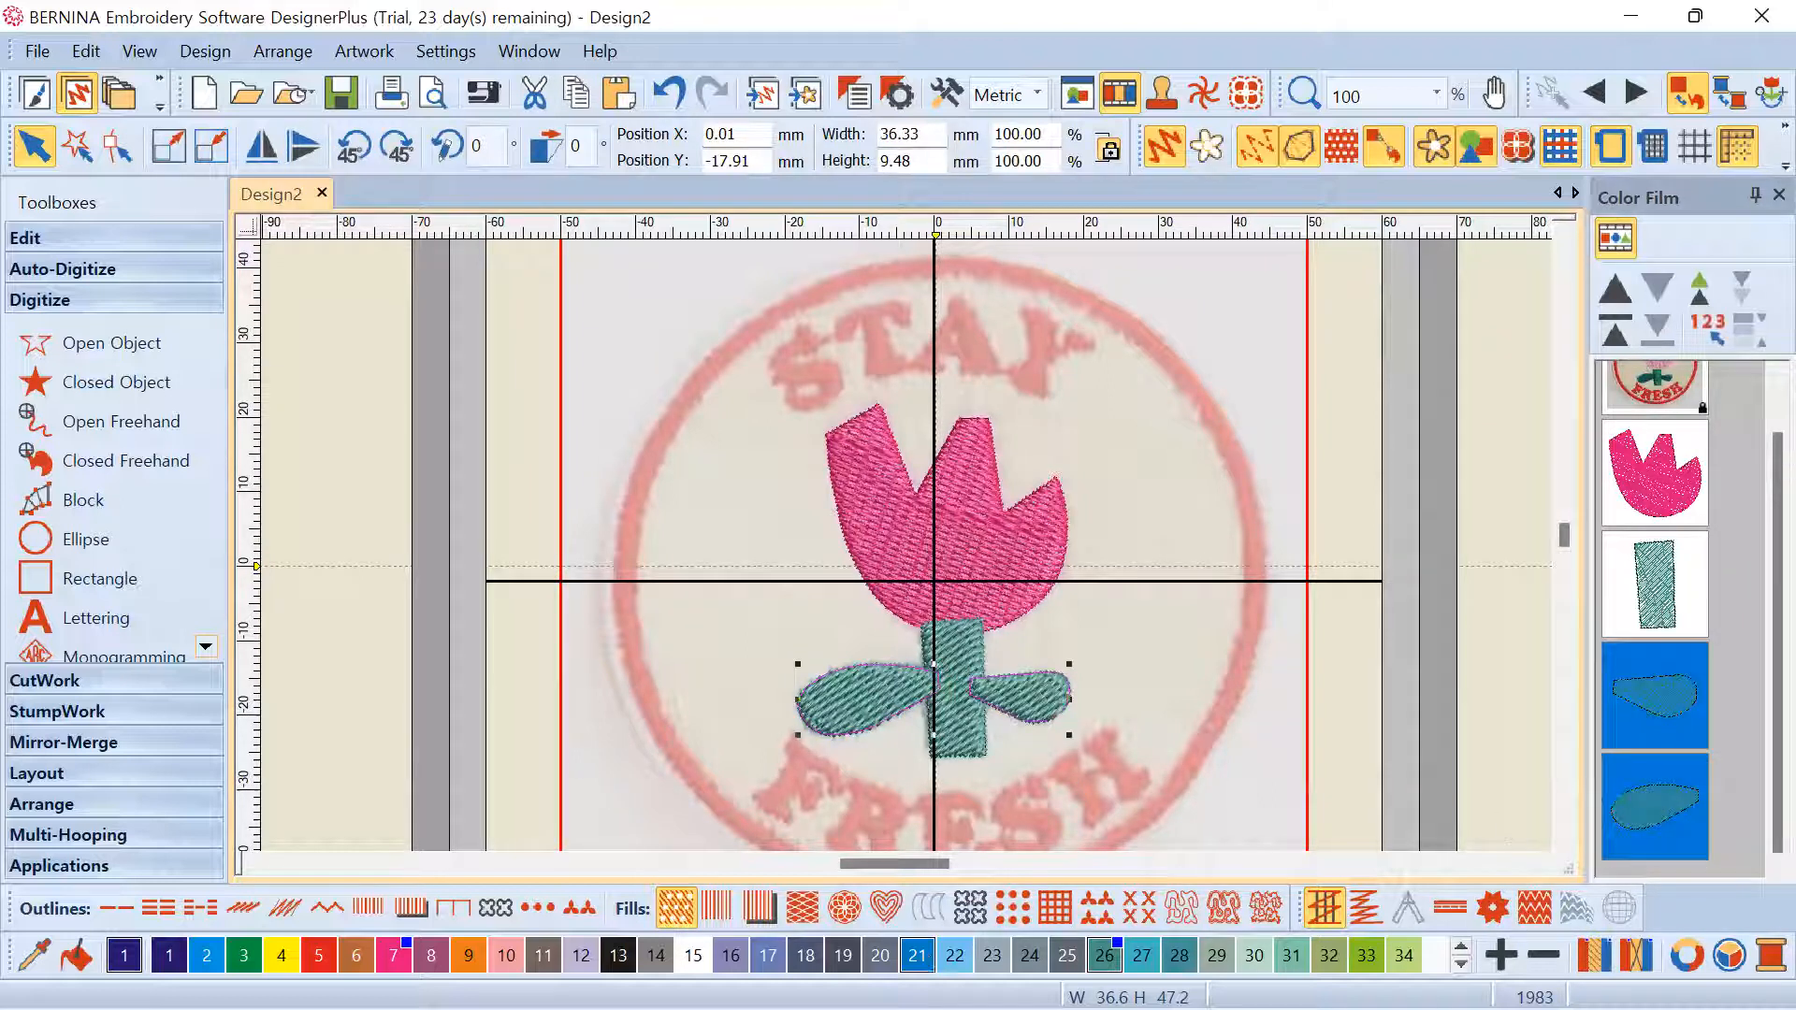
left_click(1146, 696)
scroll(1147, 696, "up", 2)
scroll(907, 545, "up", 2)
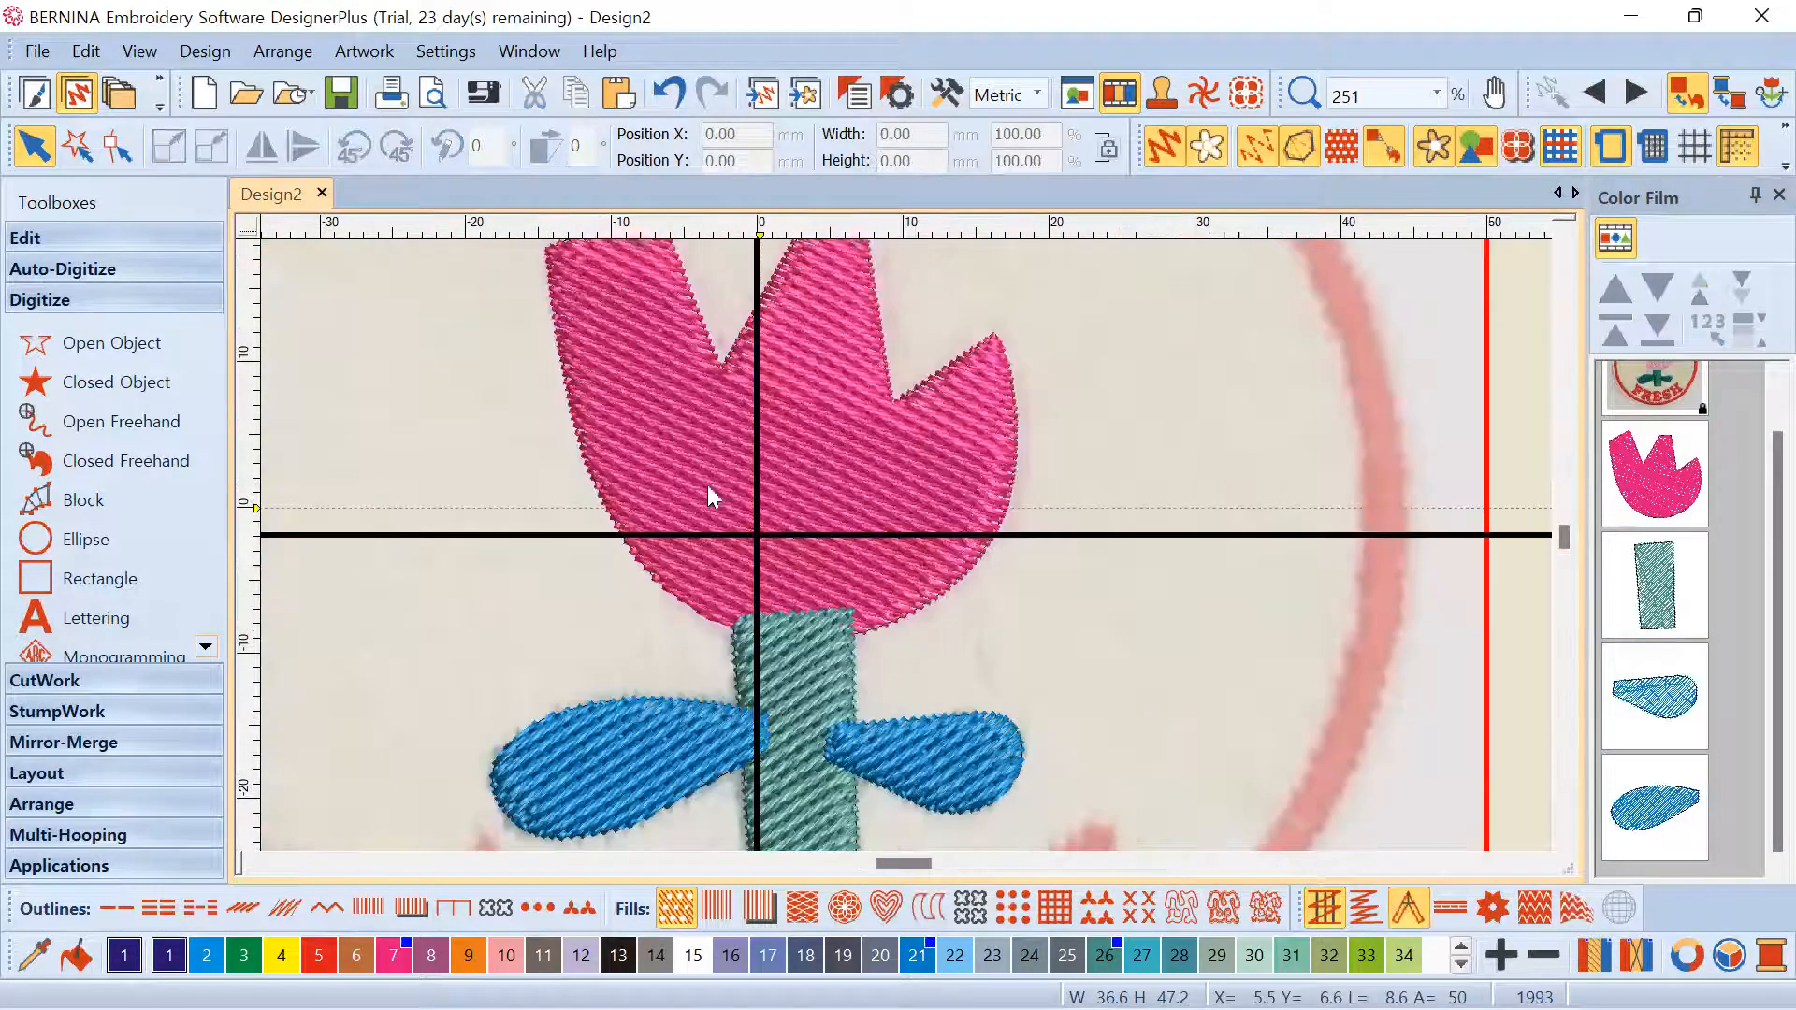
left_click(872, 615)
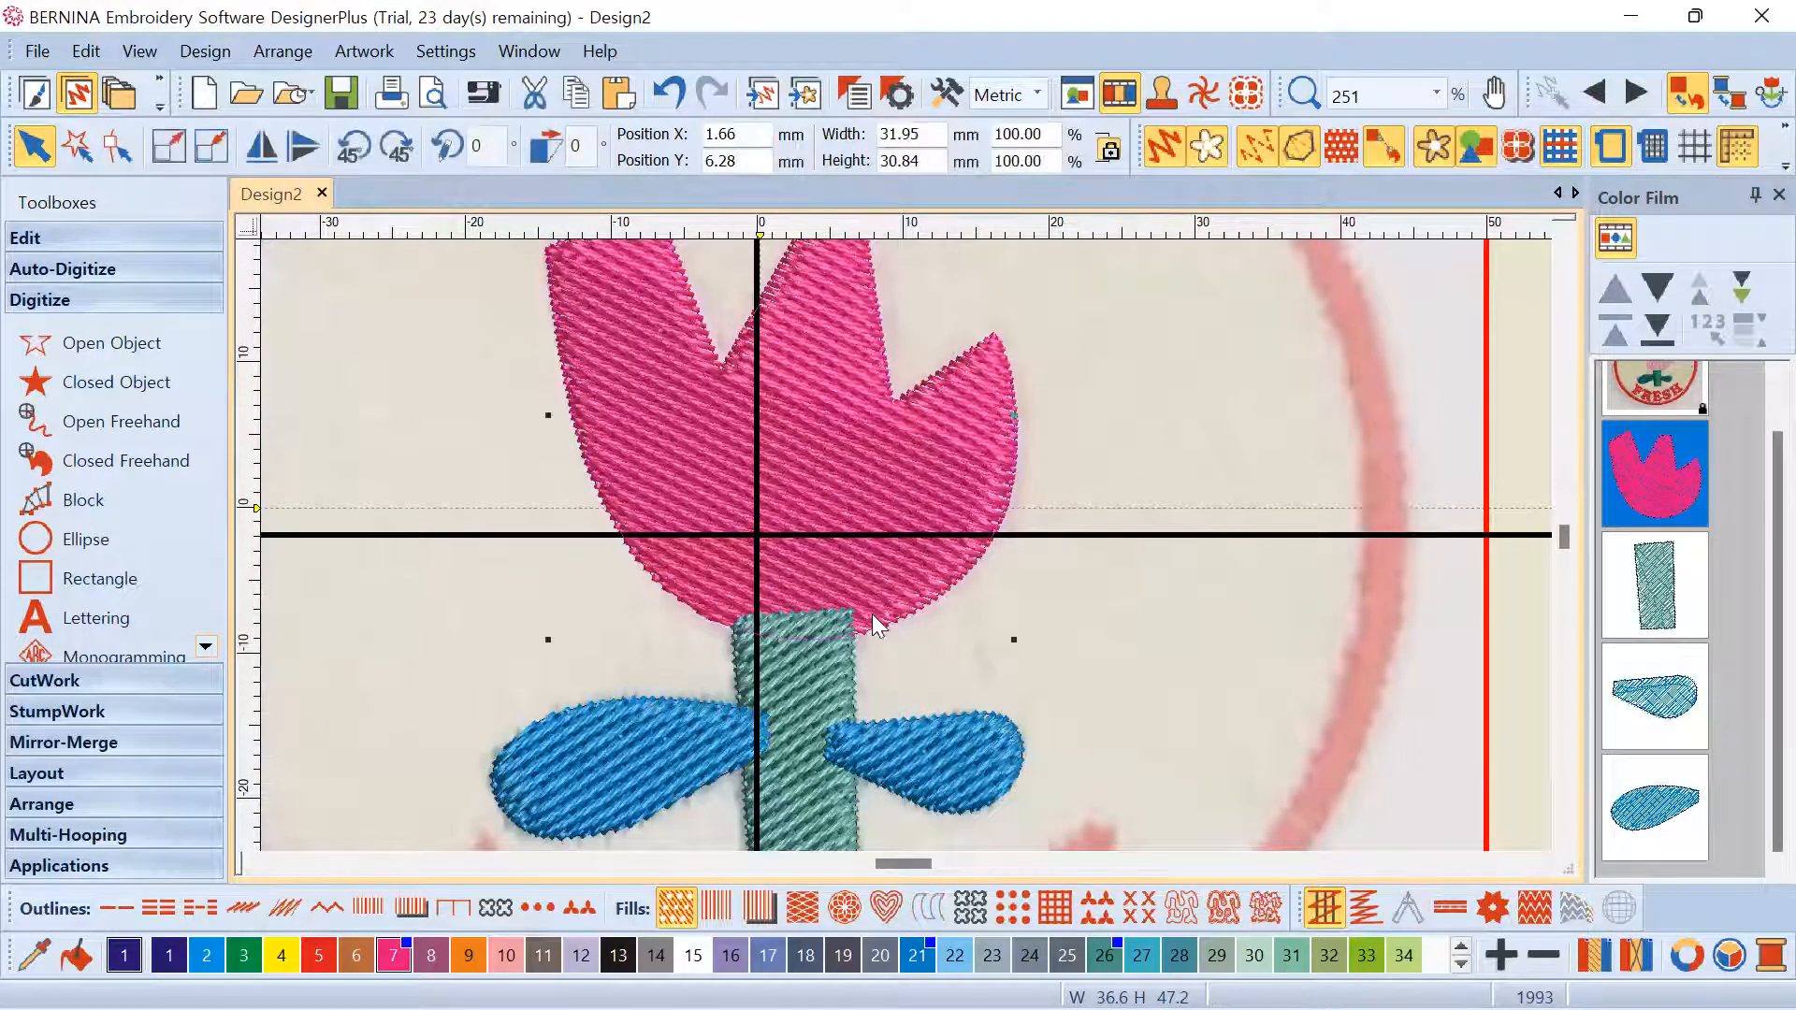
left_click(818, 659)
left_click(694, 746)
left_click(856, 748)
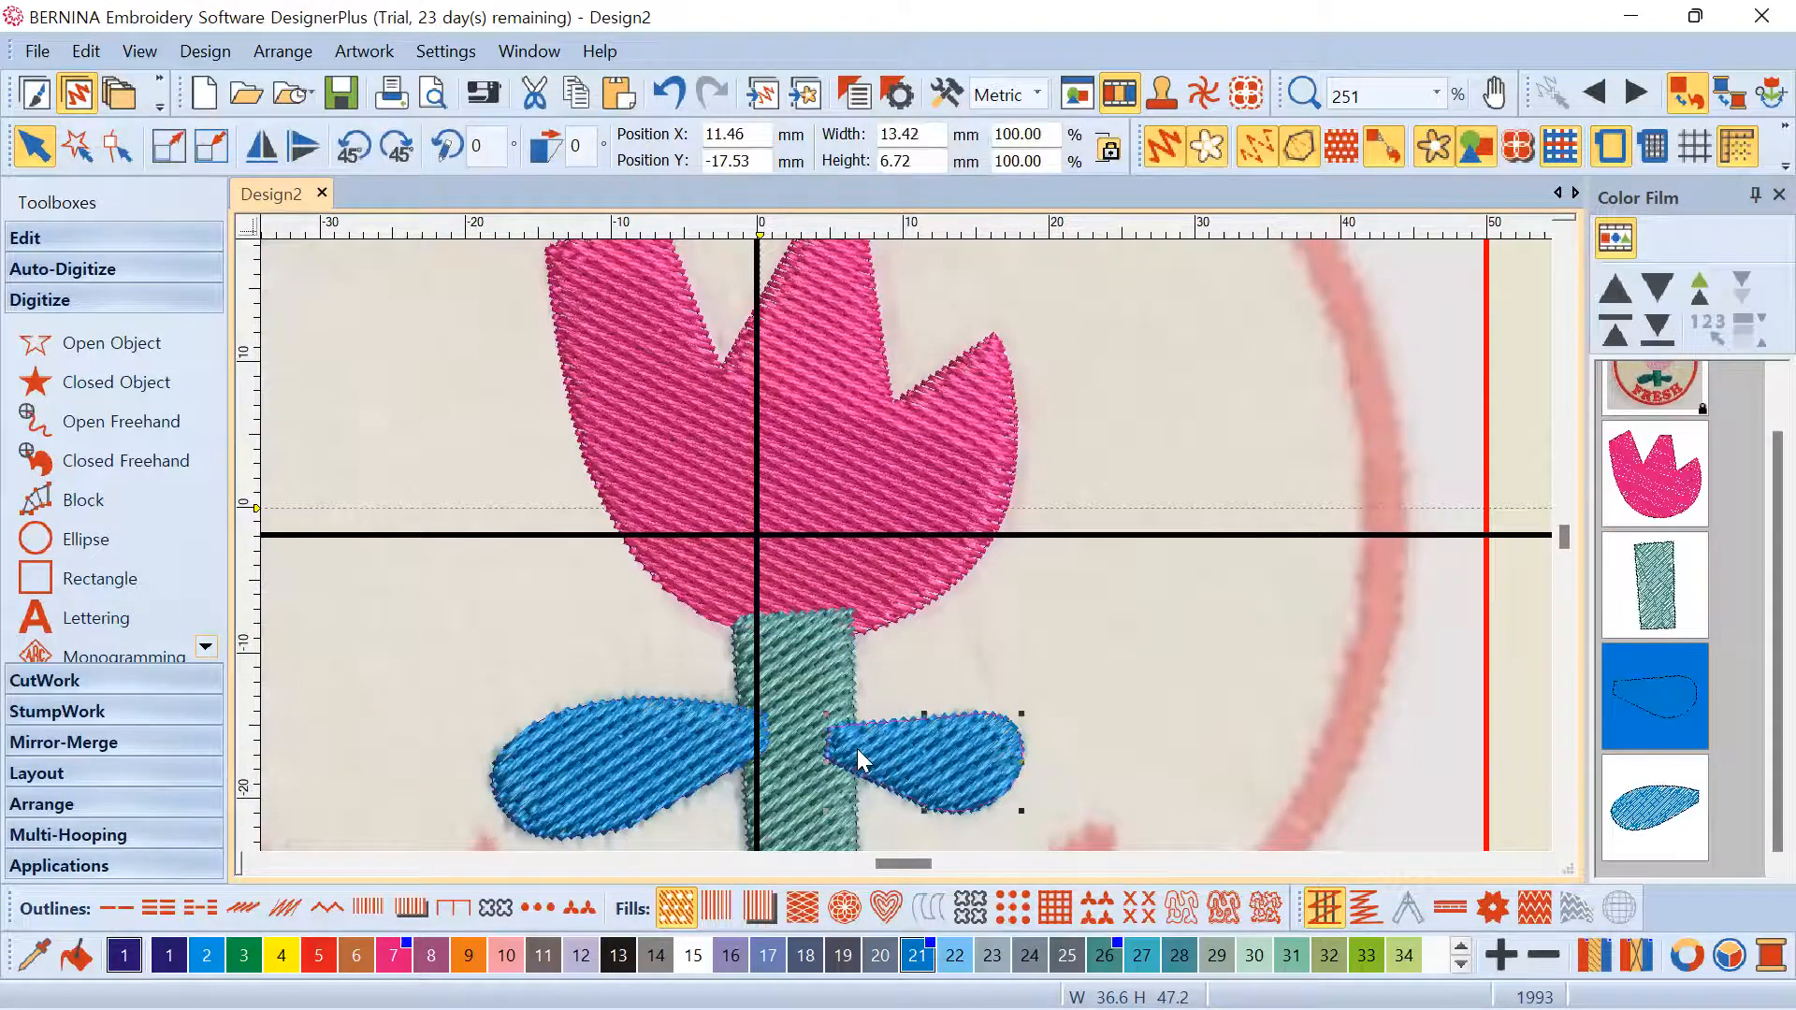
scroll(898, 469, "up", 2)
scroll(900, 479, "up", 2)
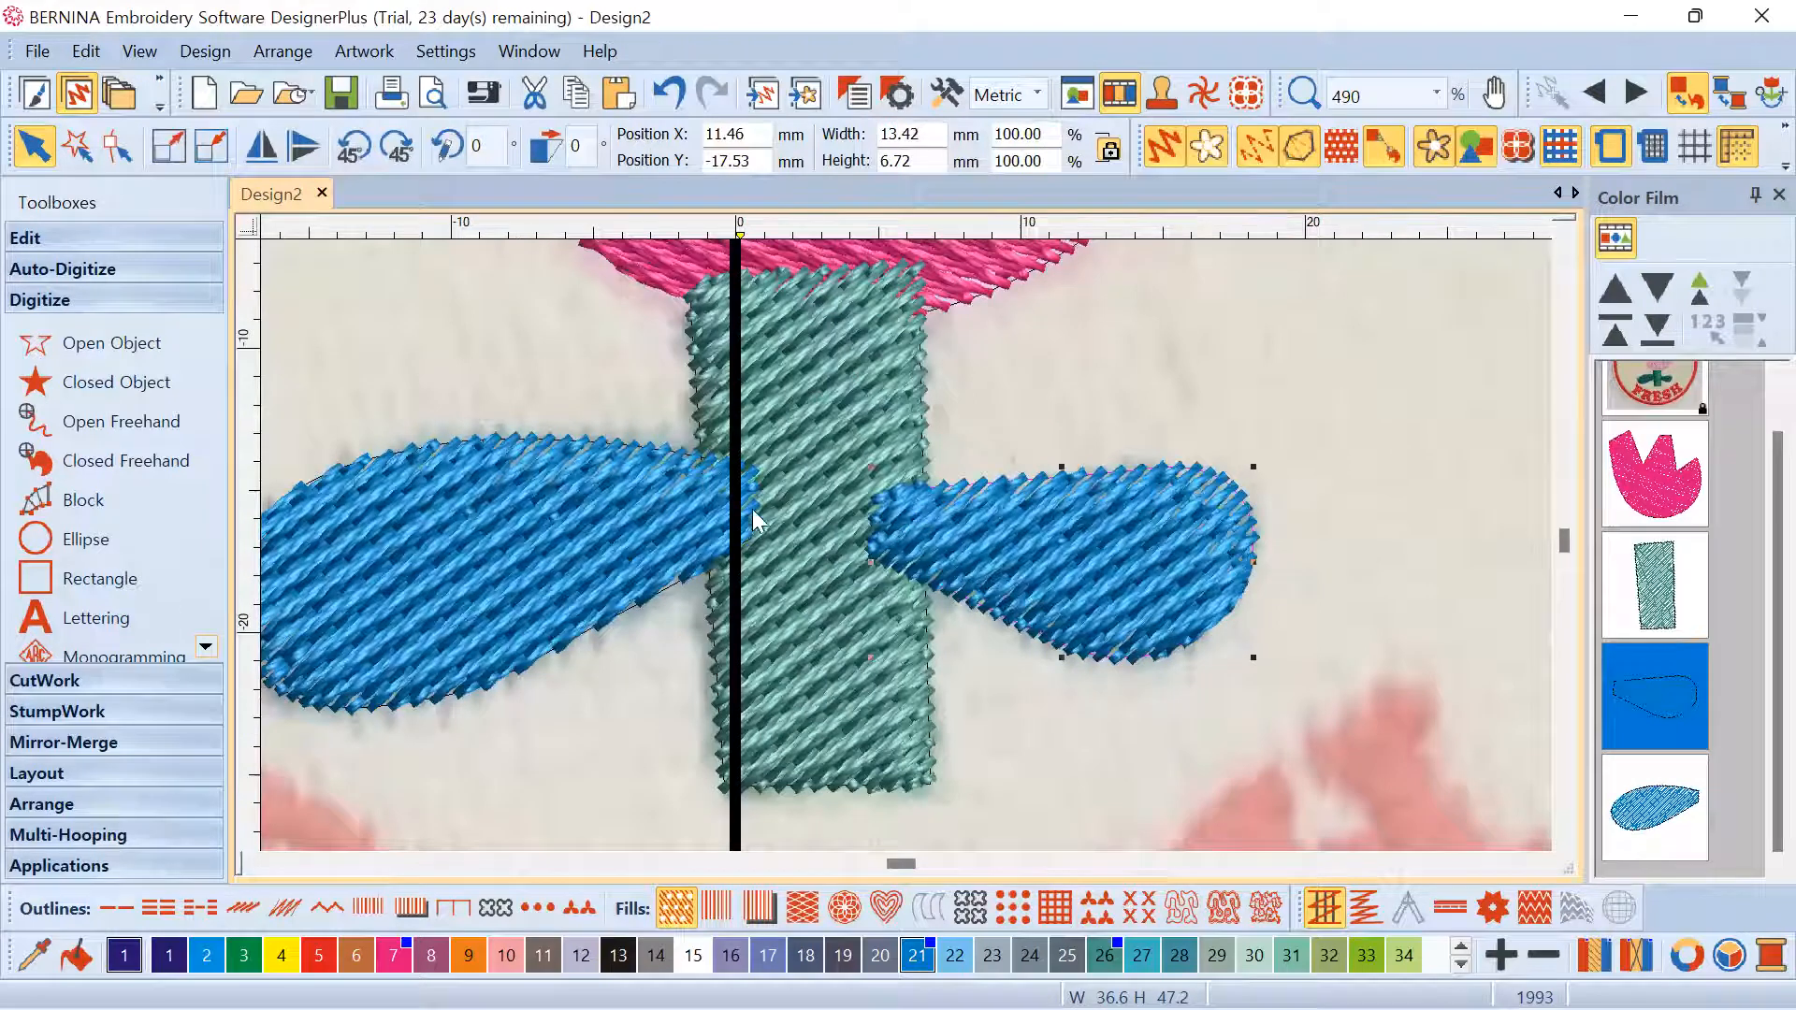
scroll(909, 529, "down", 3)
scroll(906, 542, "up", 2)
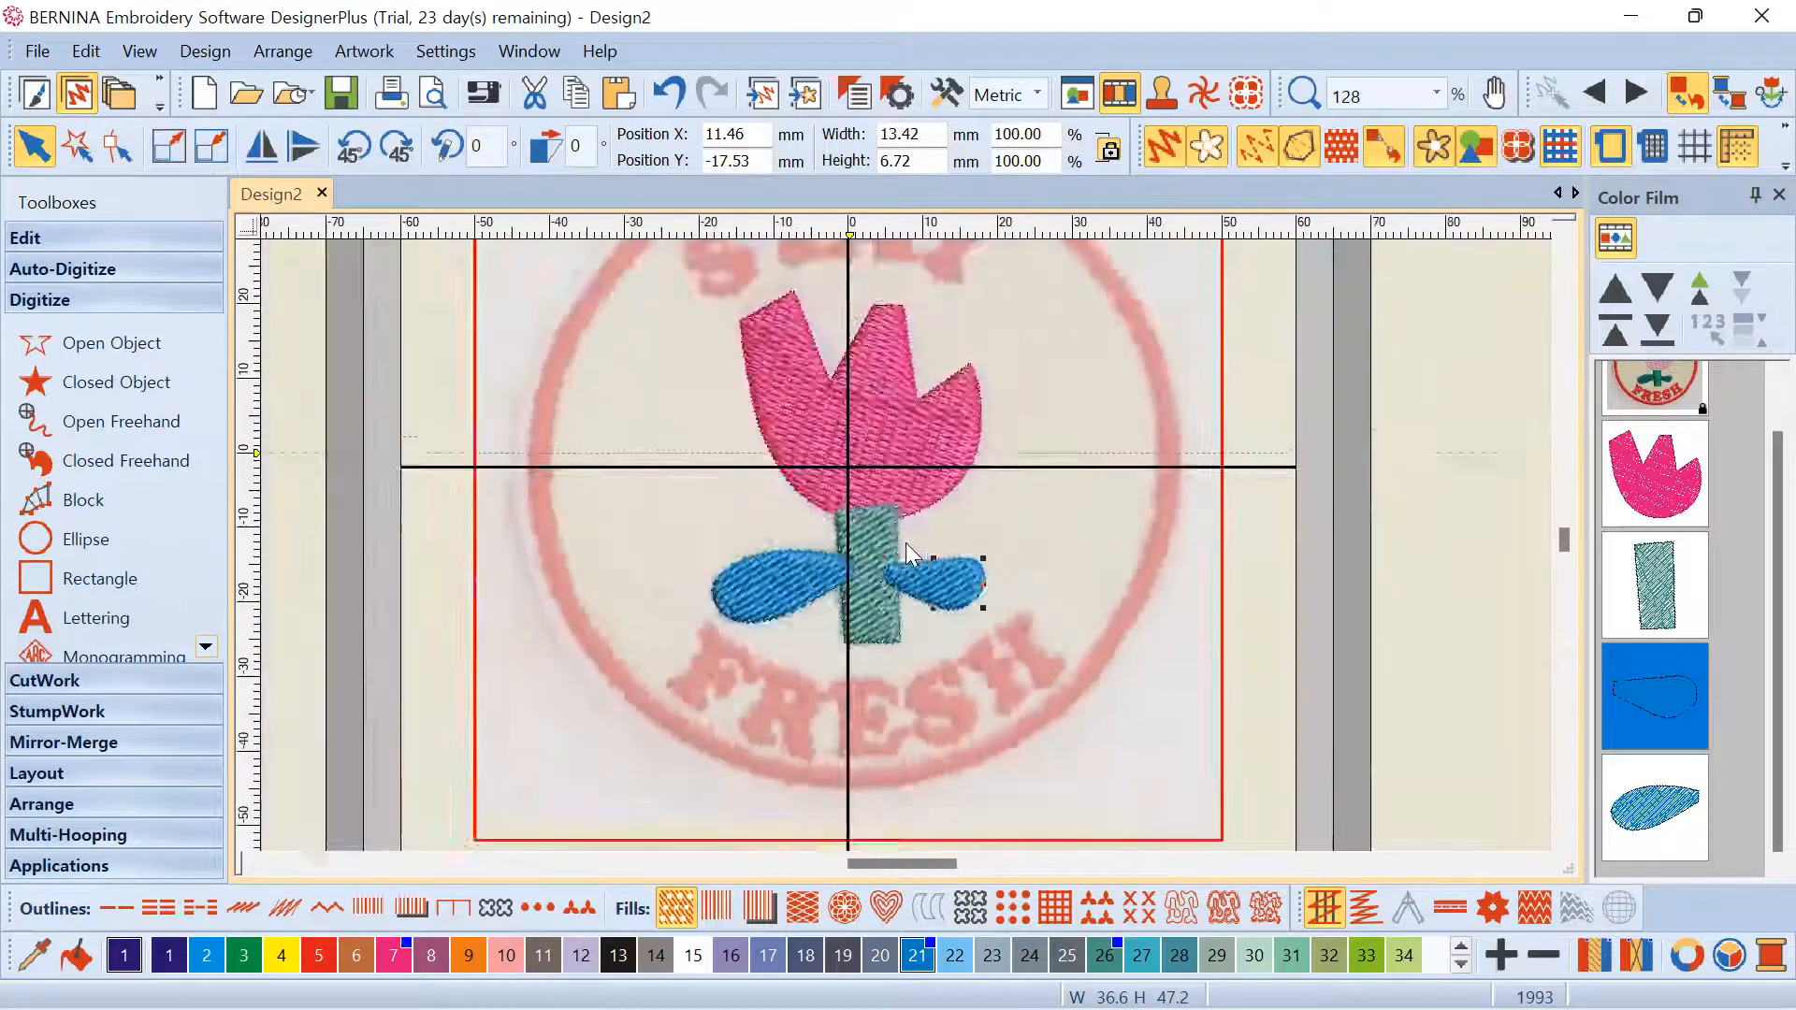
scroll(697, 561, "down", 2)
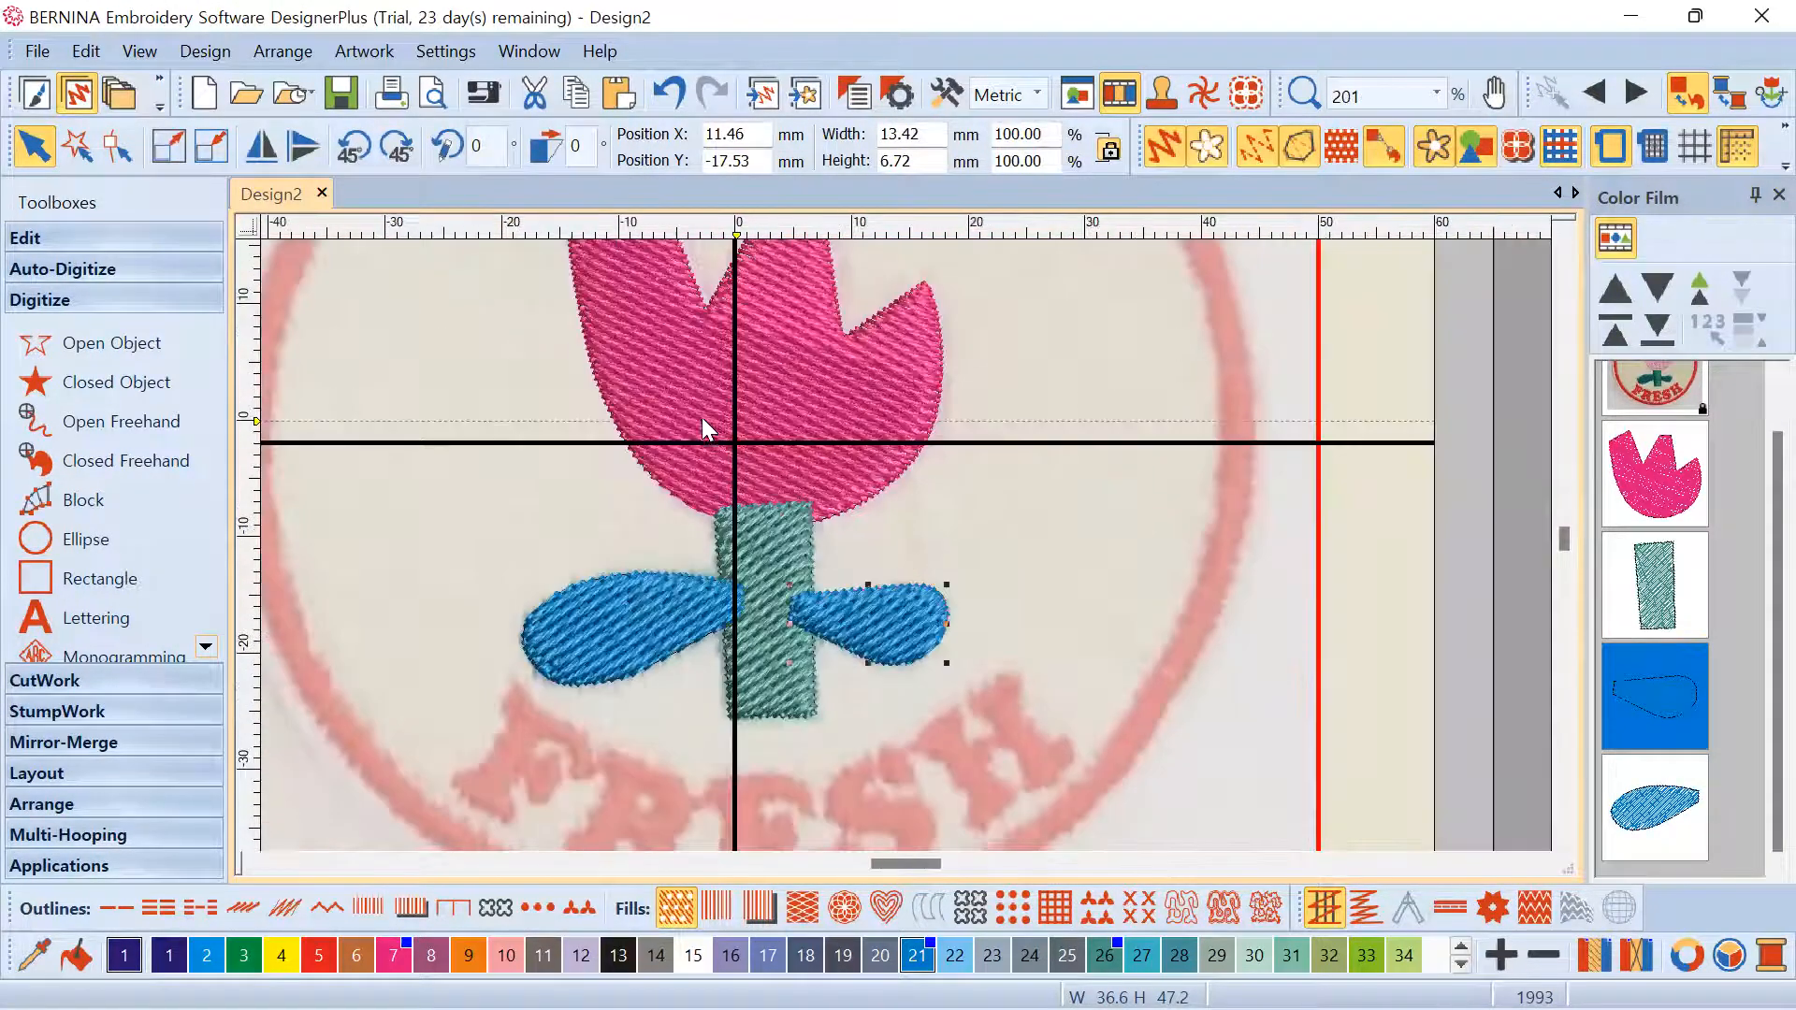
left_click(776, 355)
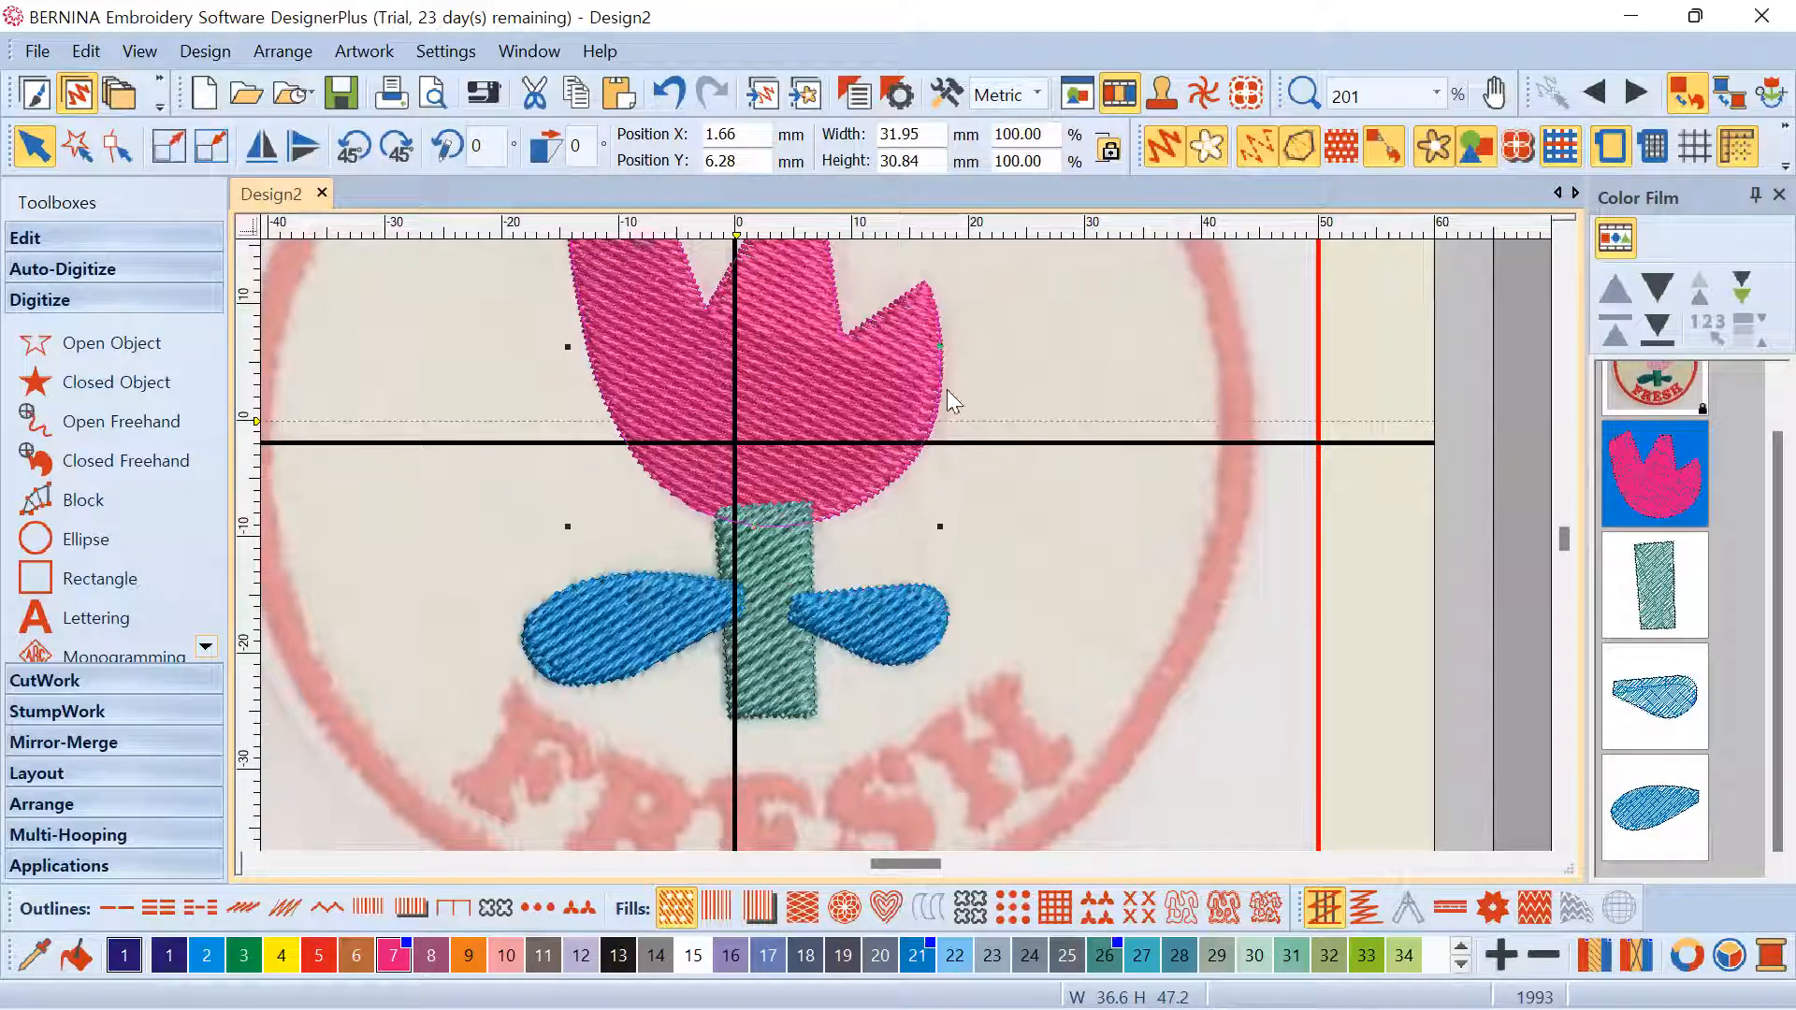
left_click(1029, 390)
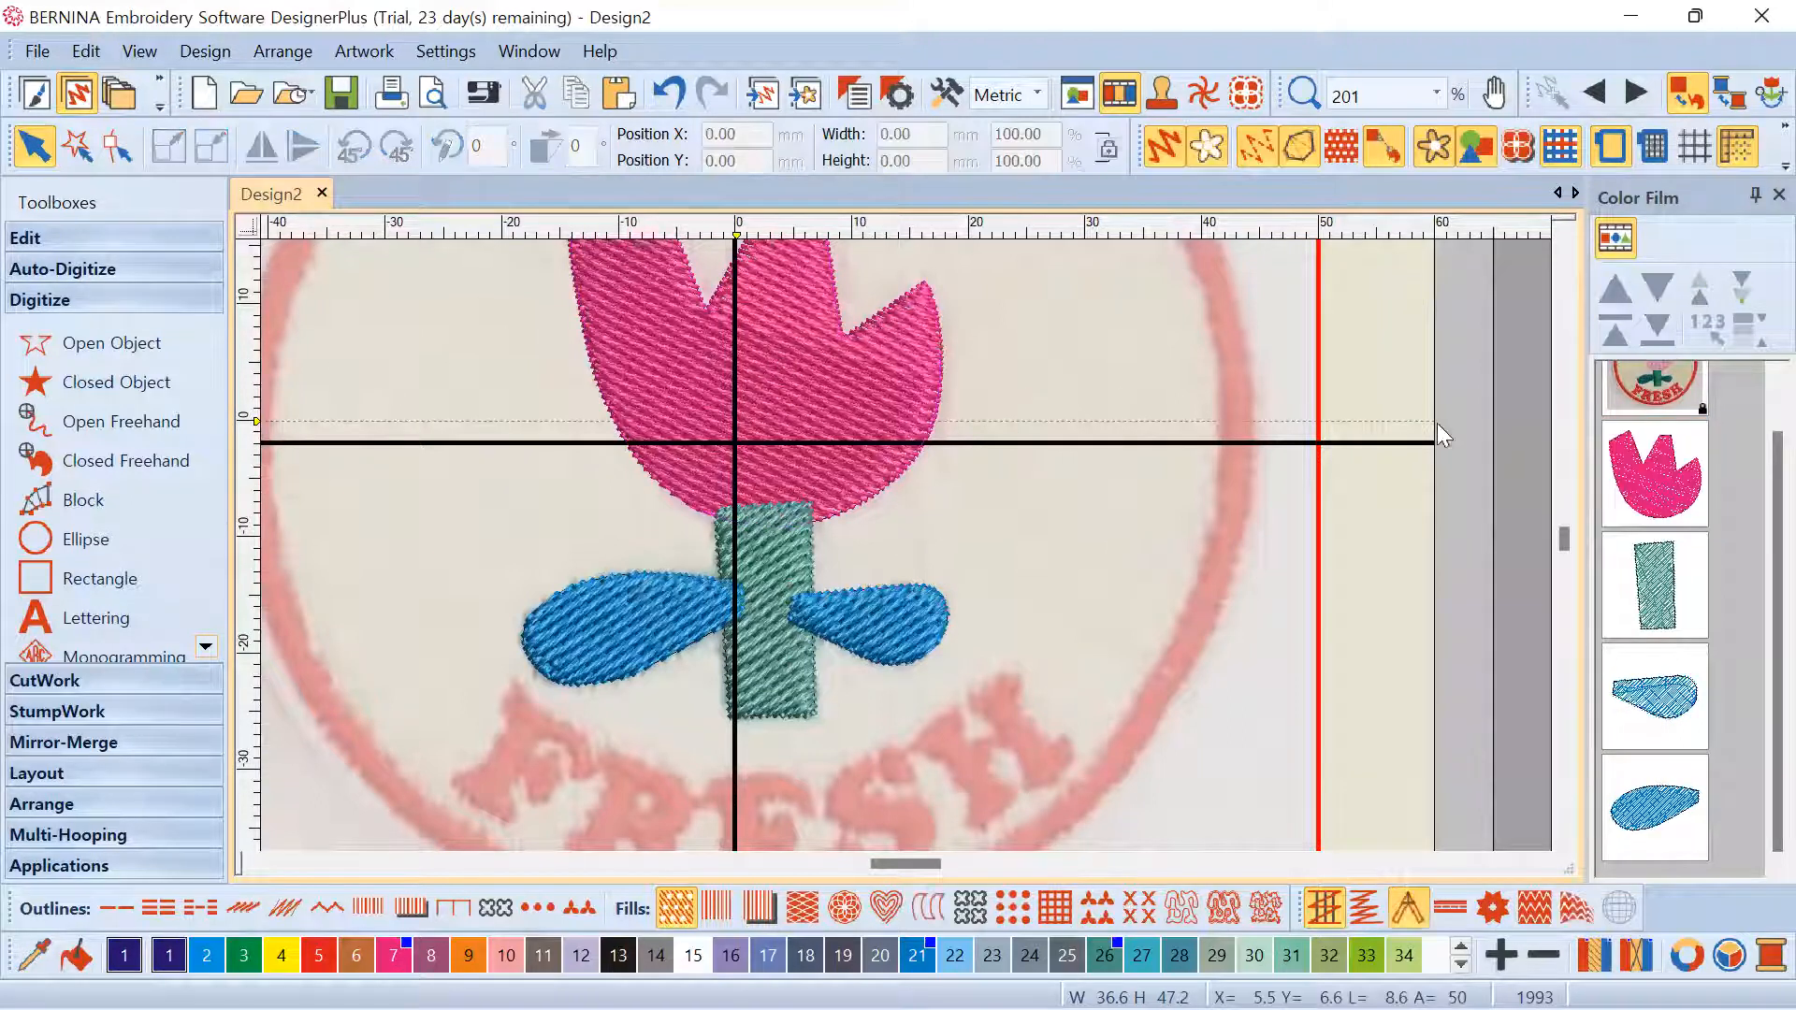
left_click(1659, 571)
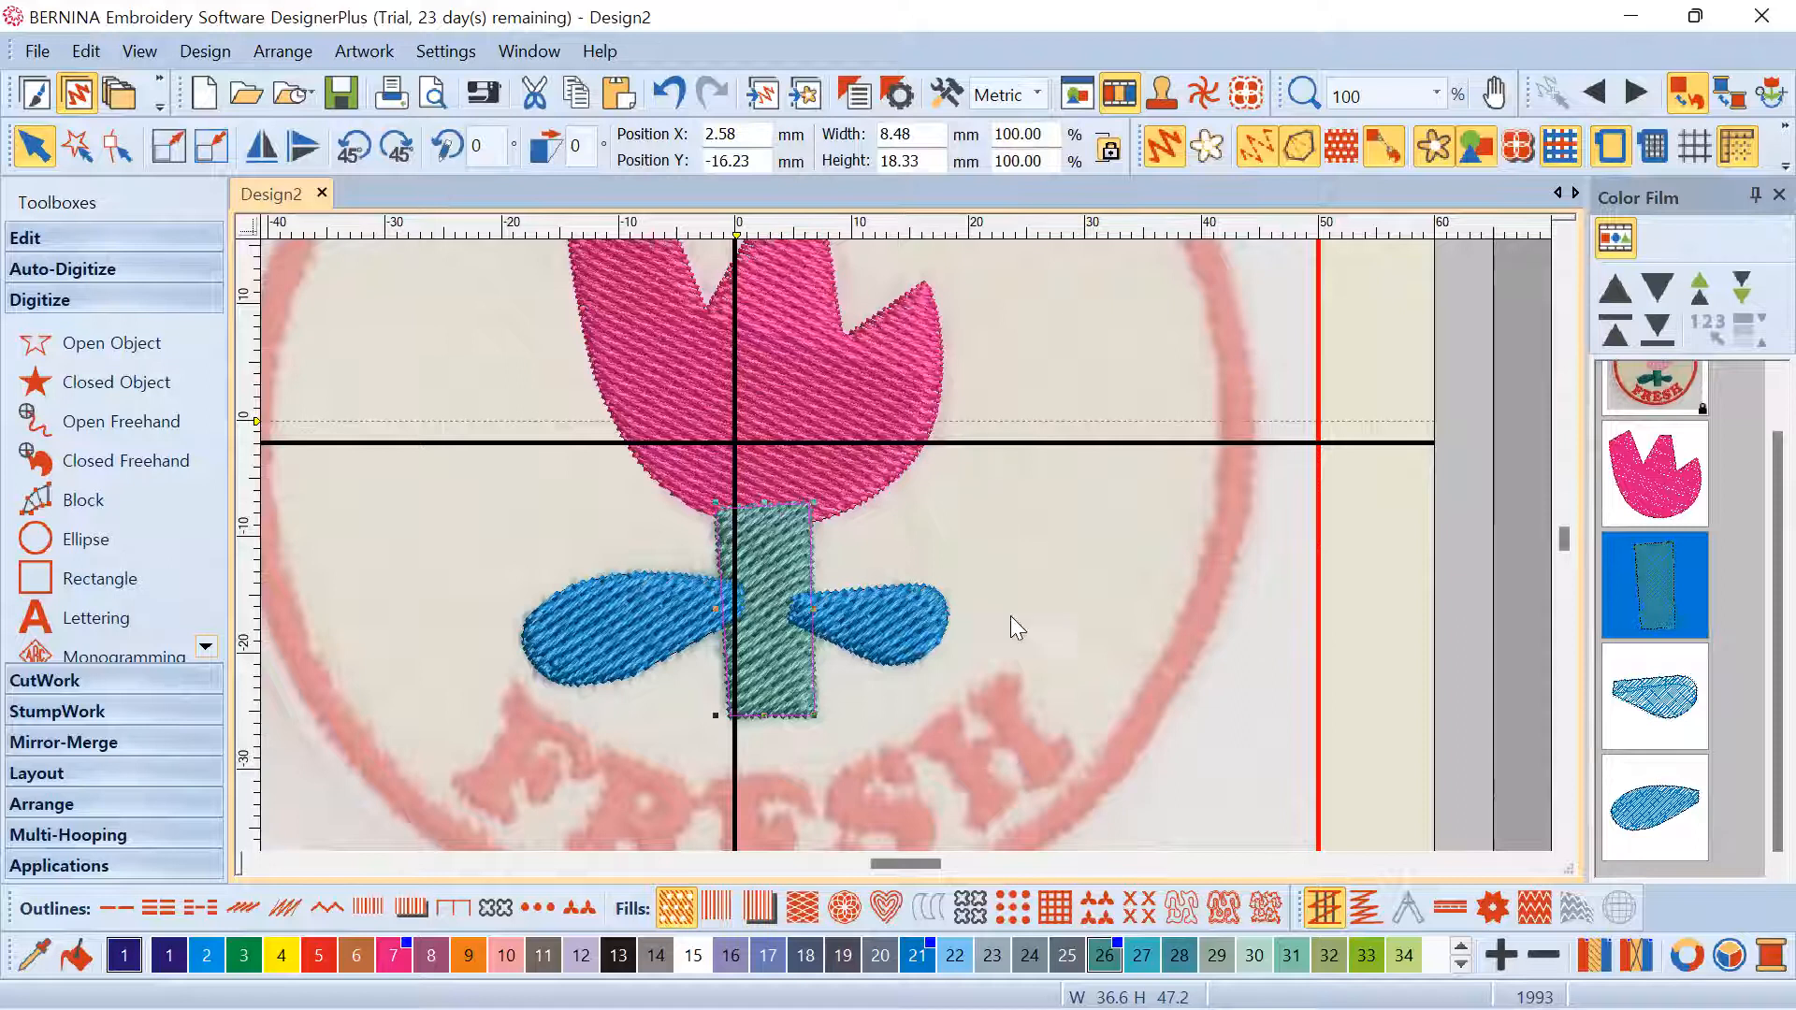
scroll(1010, 615, "down", 3)
scroll(920, 286, "up", 2)
scroll(918, 593, "down", 2)
scroll(905, 543, "up", 2)
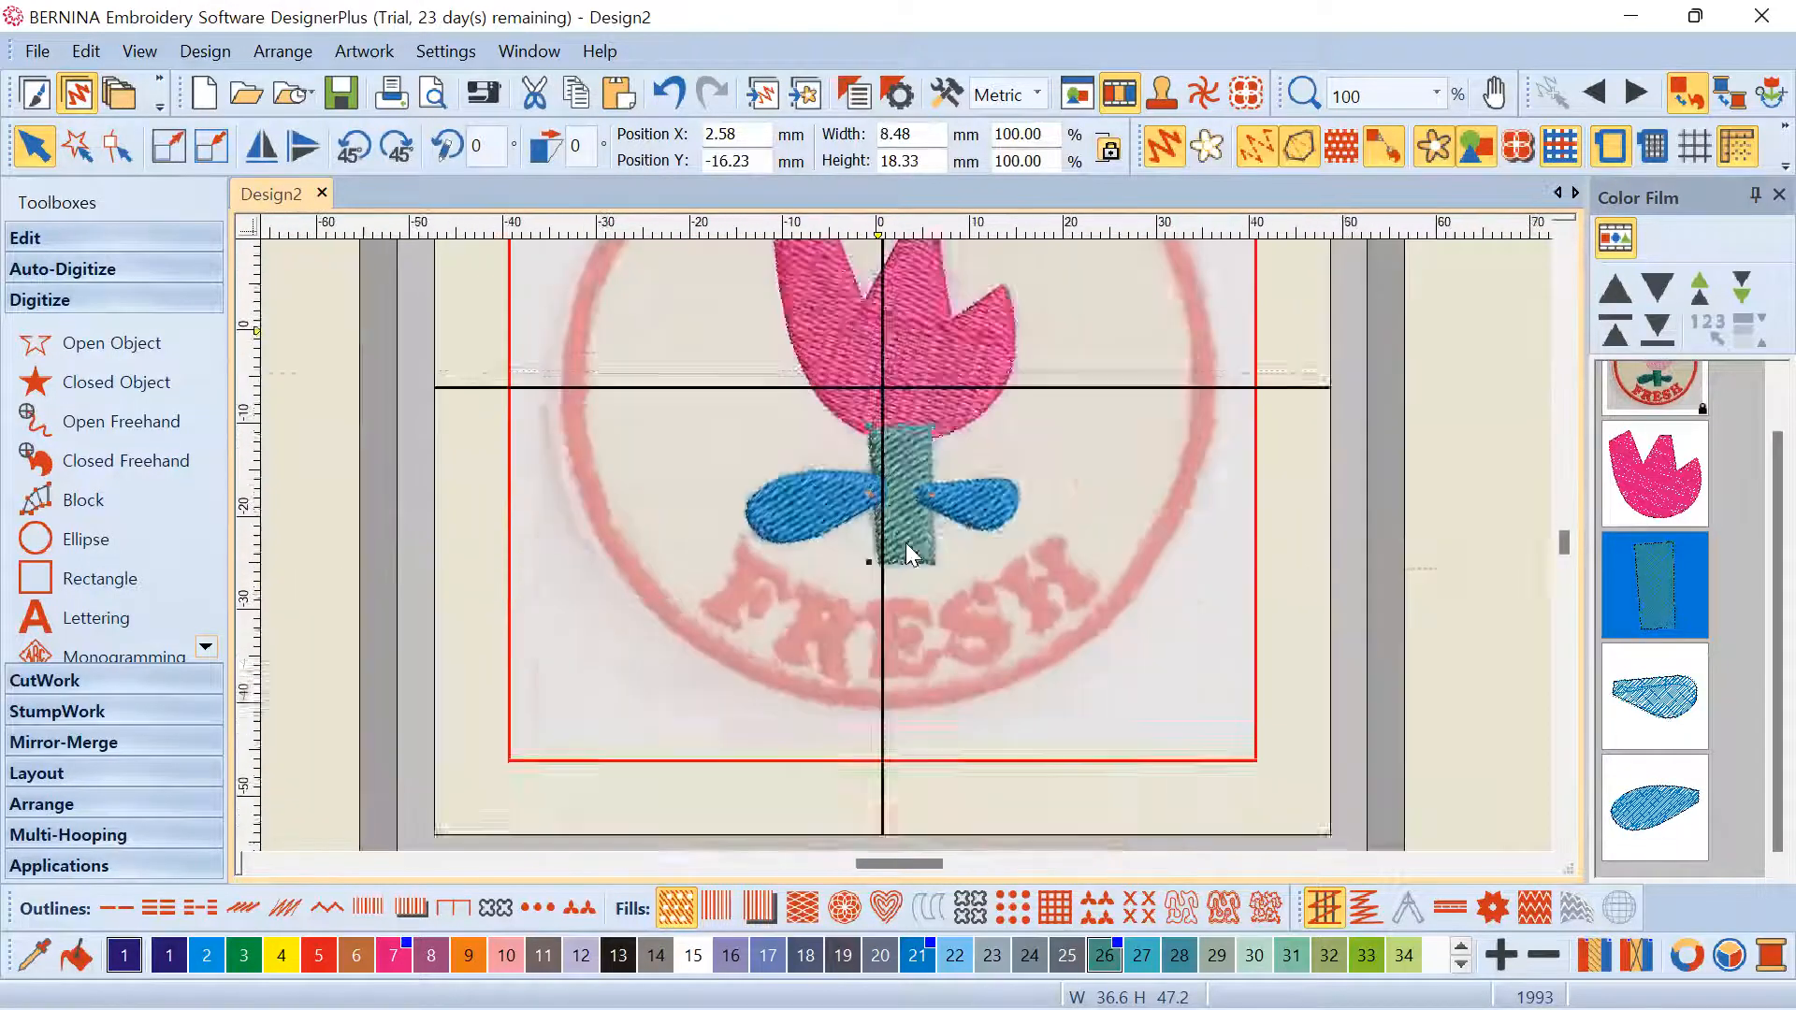
scroll(905, 544, "down", 2)
scroll(906, 544, "up", 1)
scroll(905, 544, "up", 1)
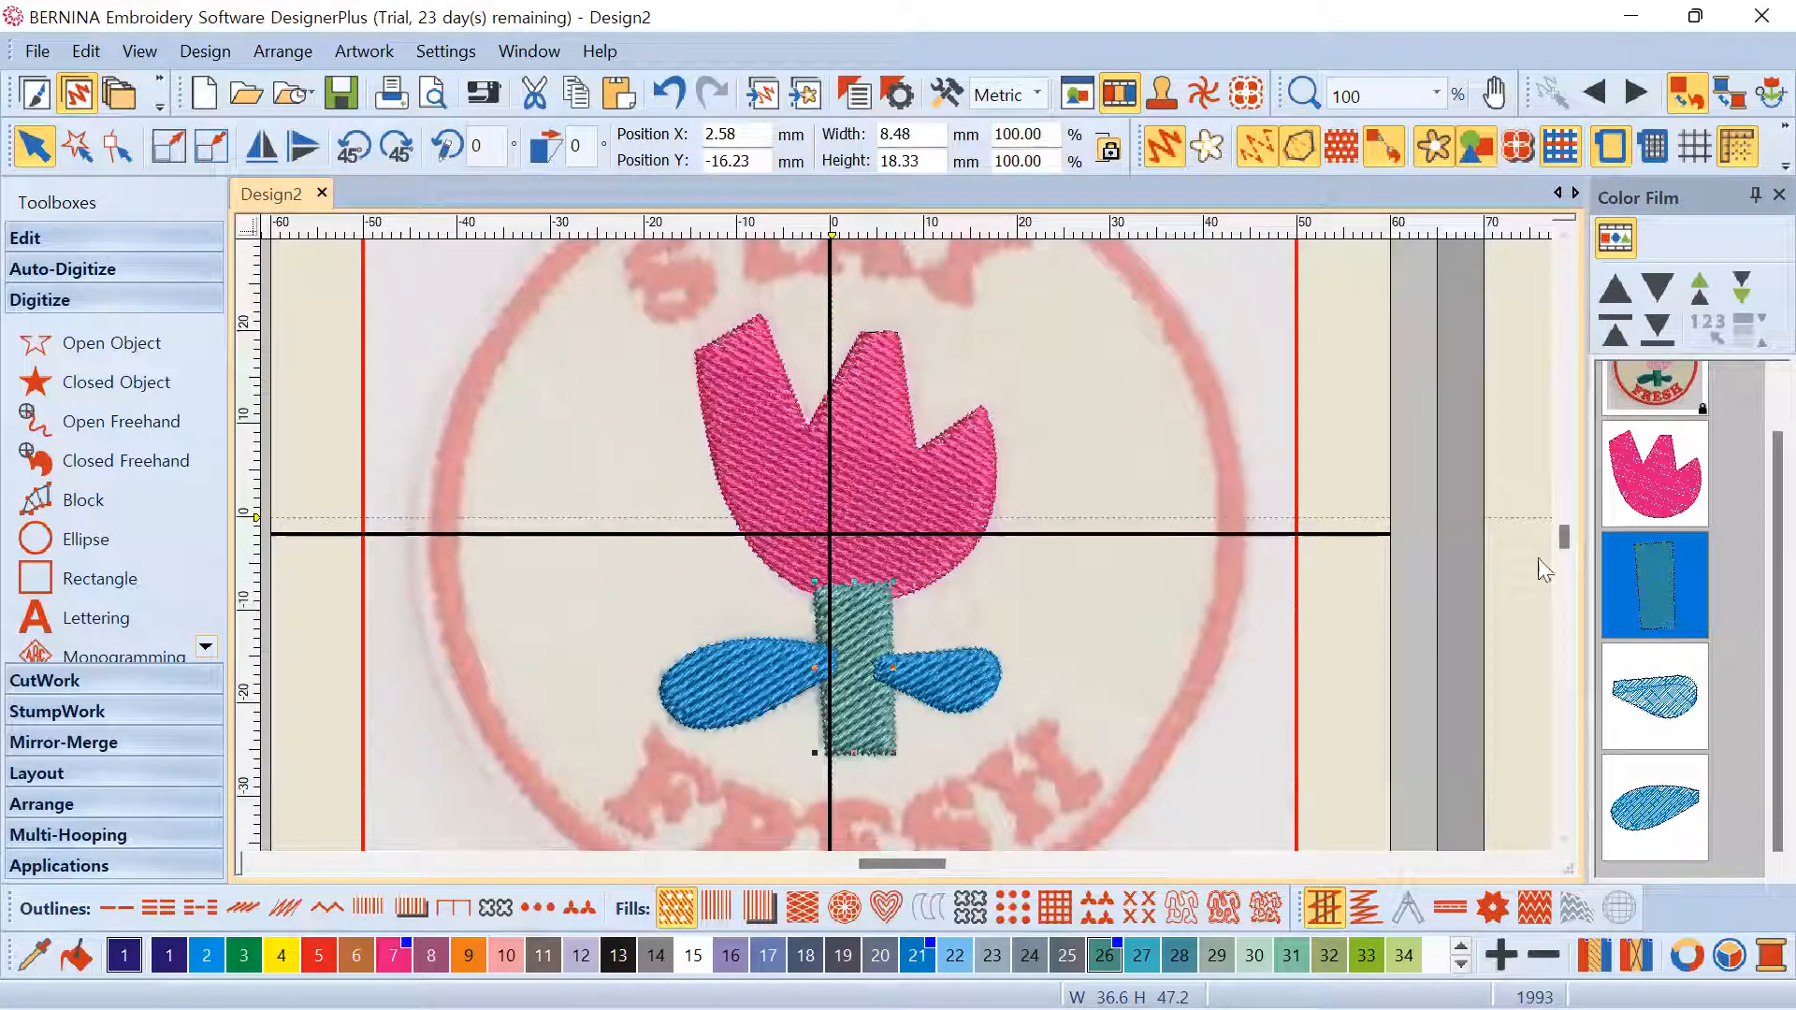
left_click(1641, 704)
left_click(1646, 780)
left_click(1649, 722)
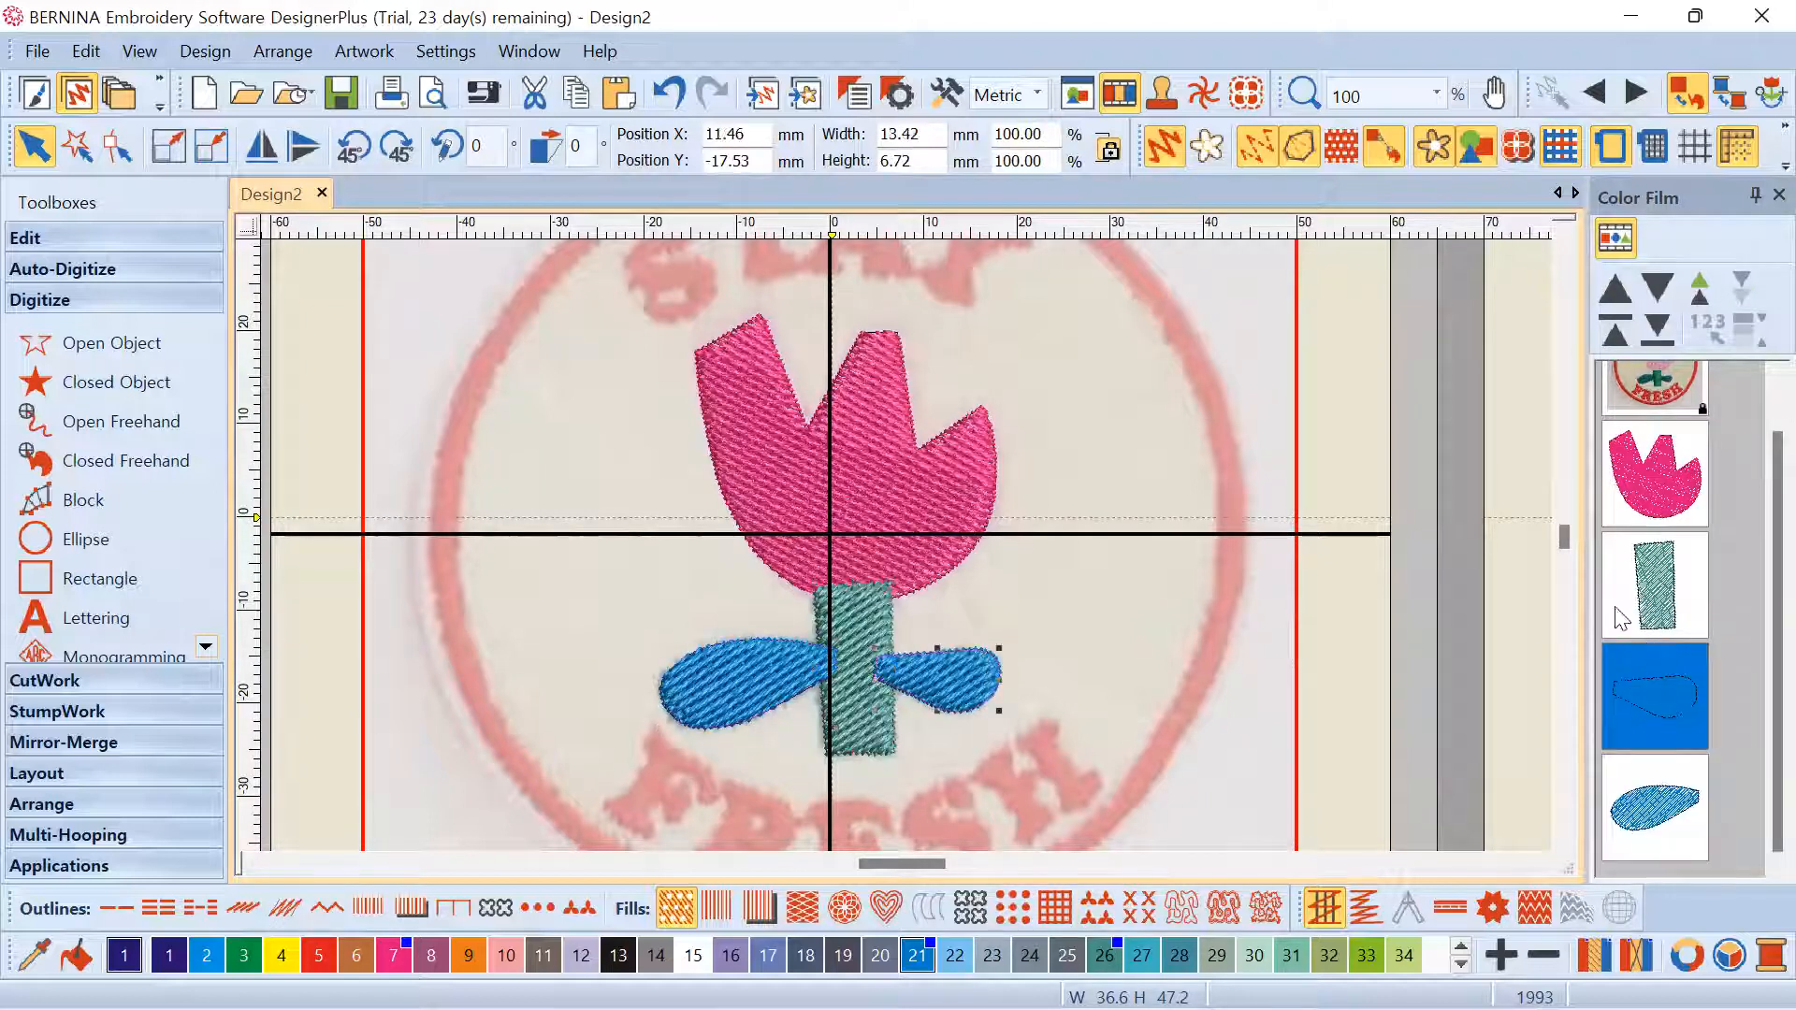
left_click(890, 477)
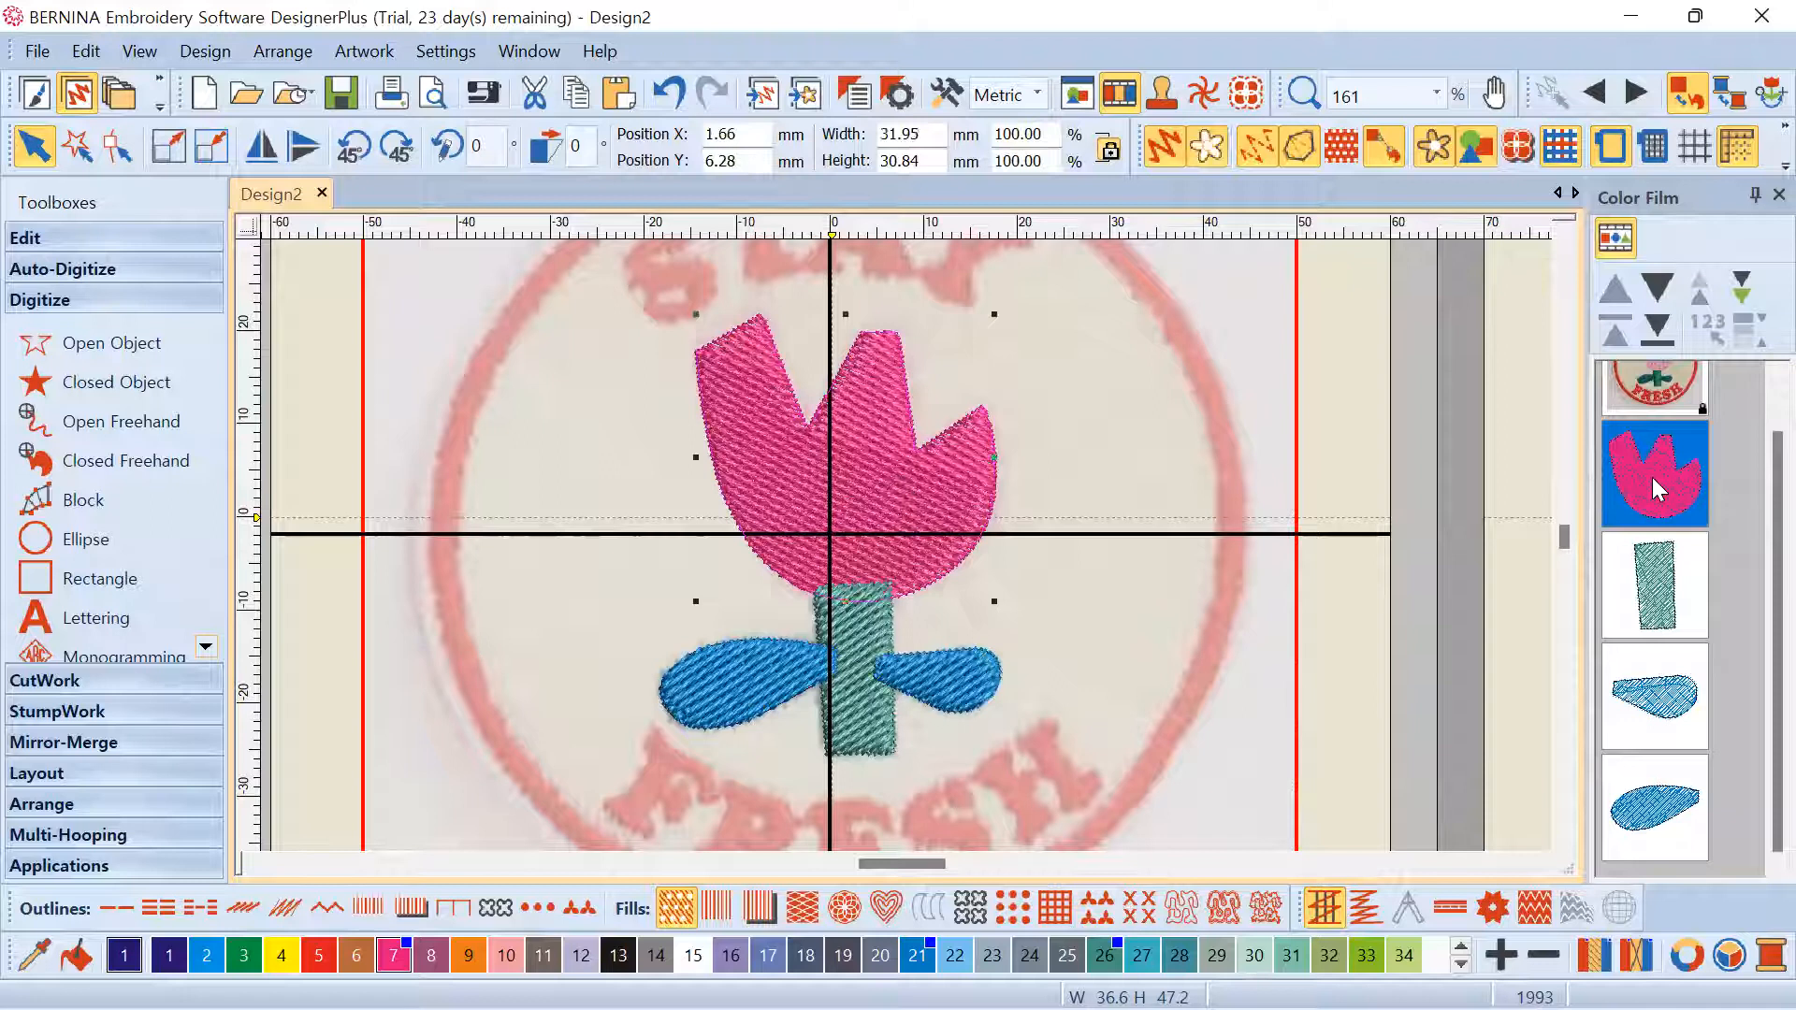
left_click(862, 631)
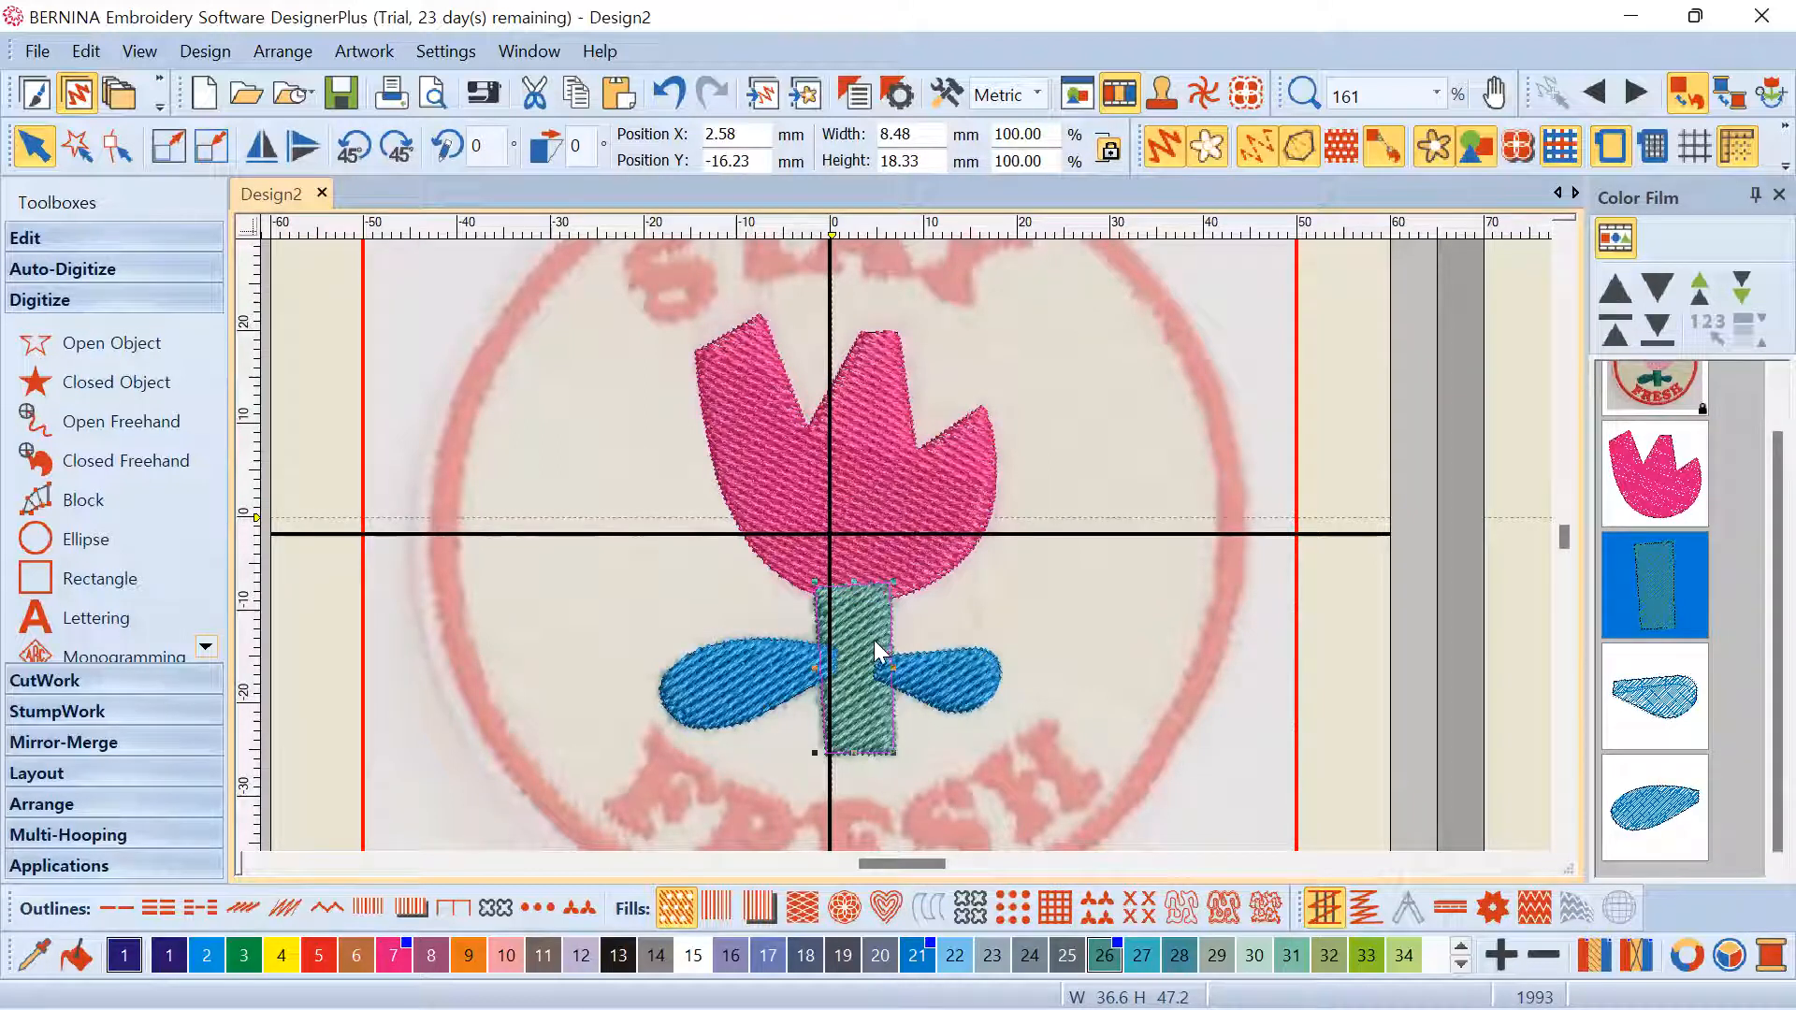
left_click(990, 592)
left_click(1675, 479)
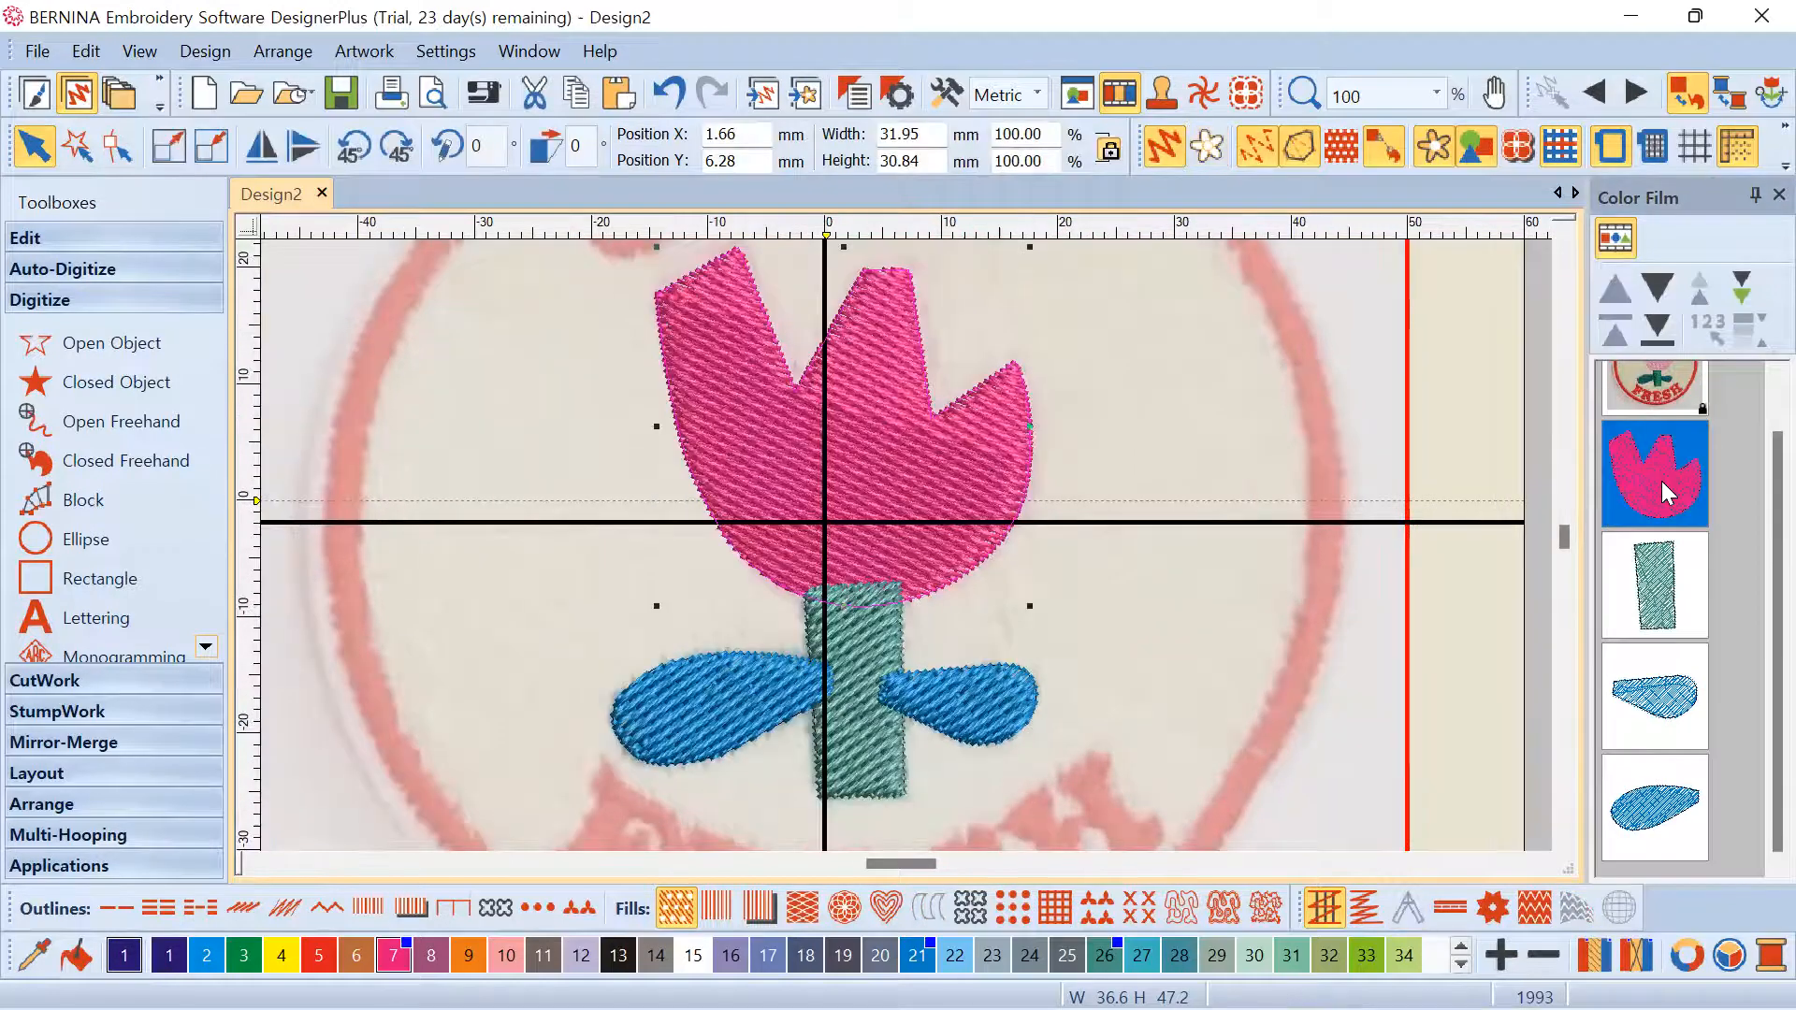
left_click(936, 447)
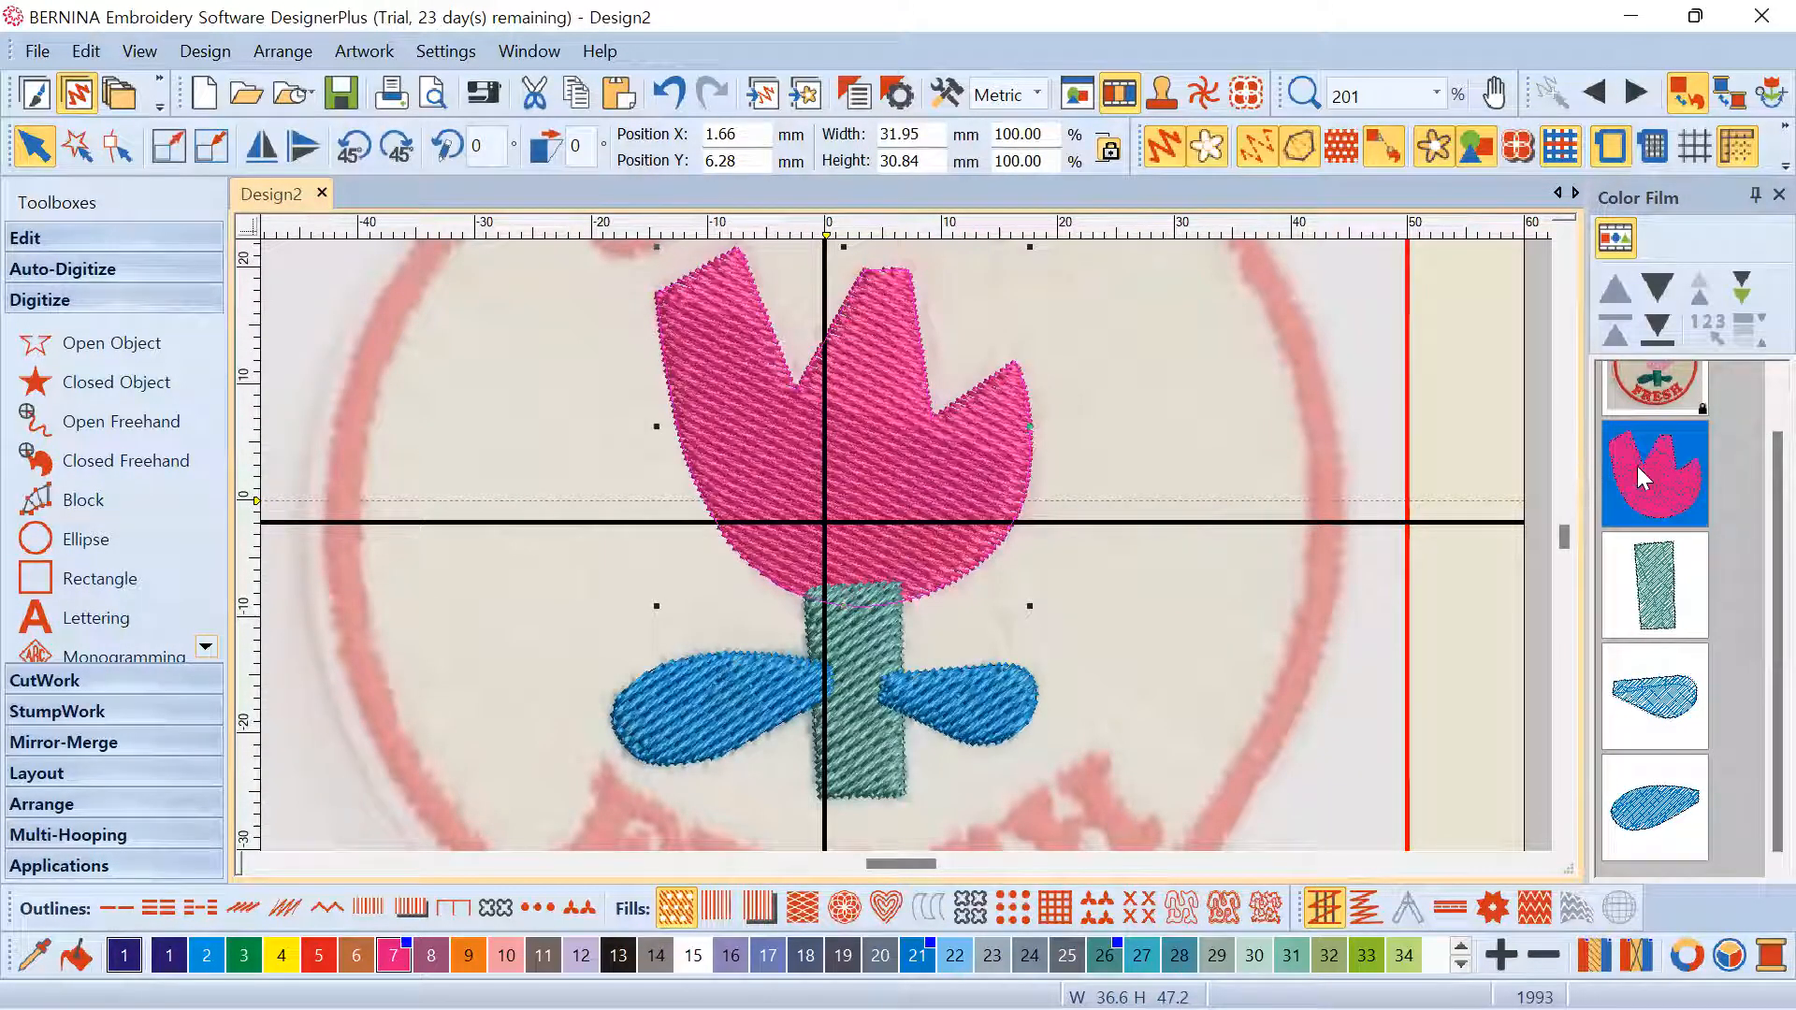
Drag the stem, right leaf and left leaf above the tulip head in Color Film
left_click_drag(1651, 594, 1659, 477)
left_click(1671, 613)
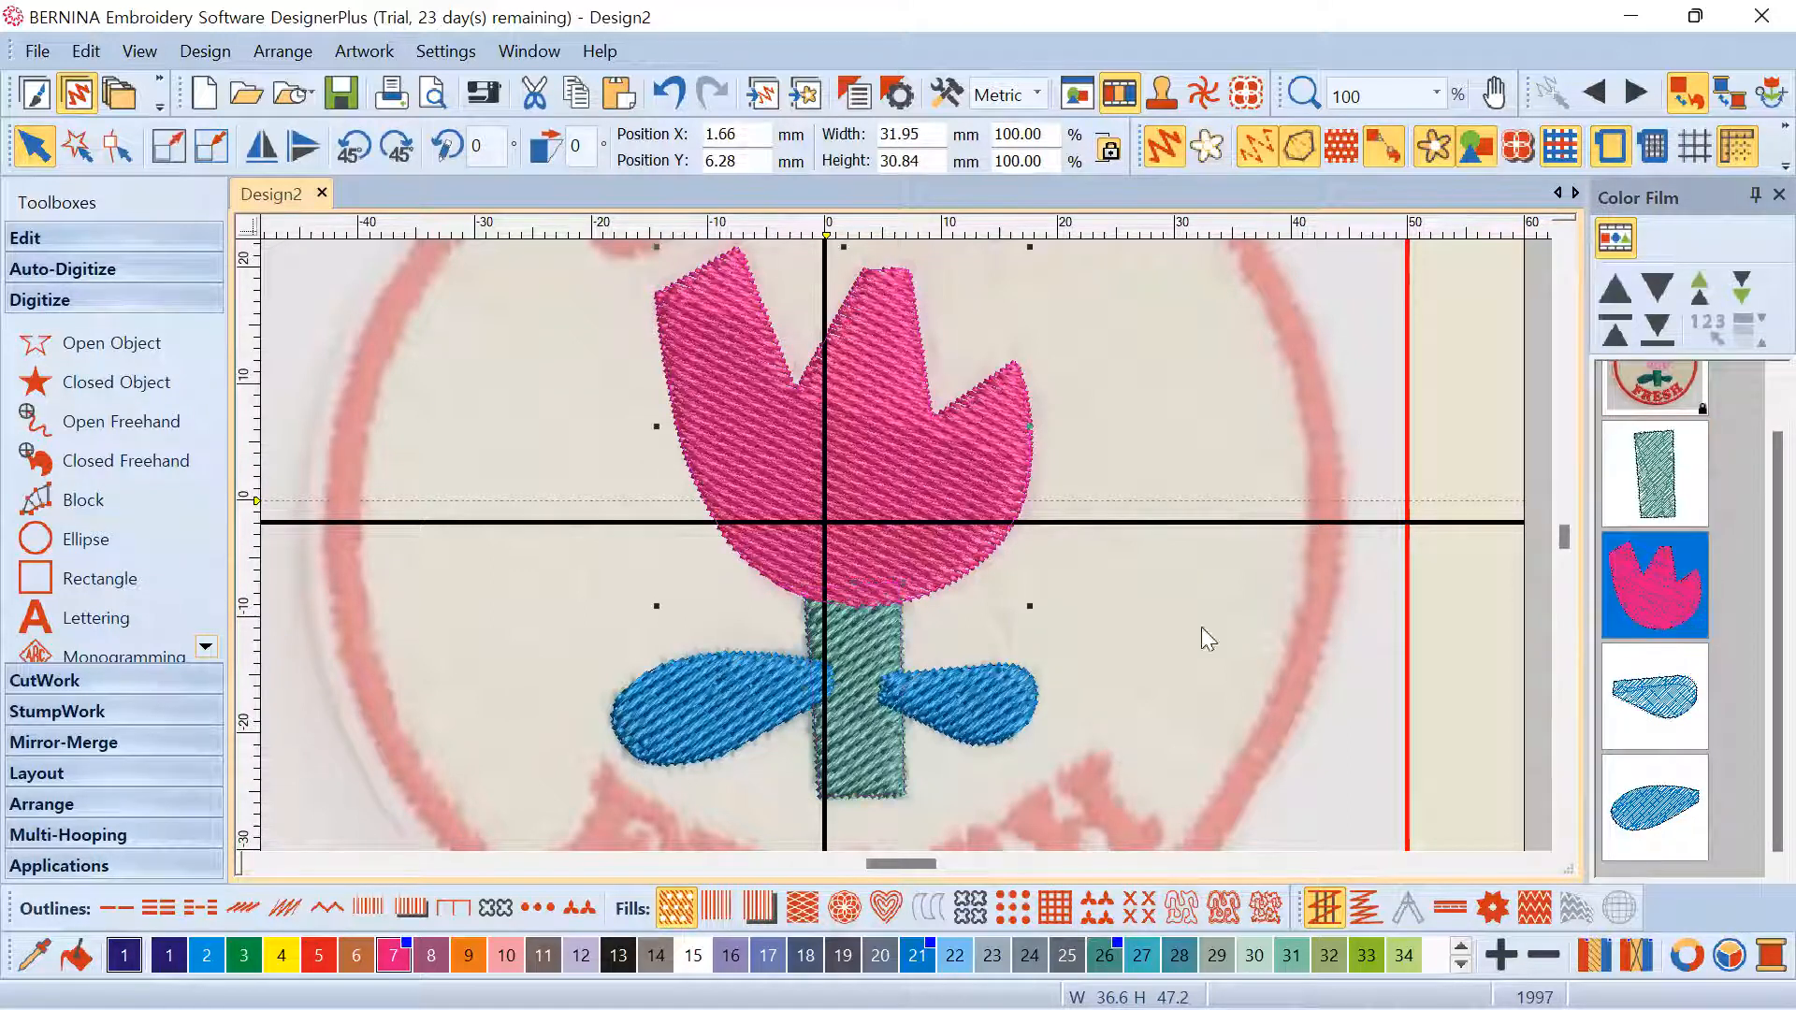
left_click_drag(1661, 729, 1676, 576)
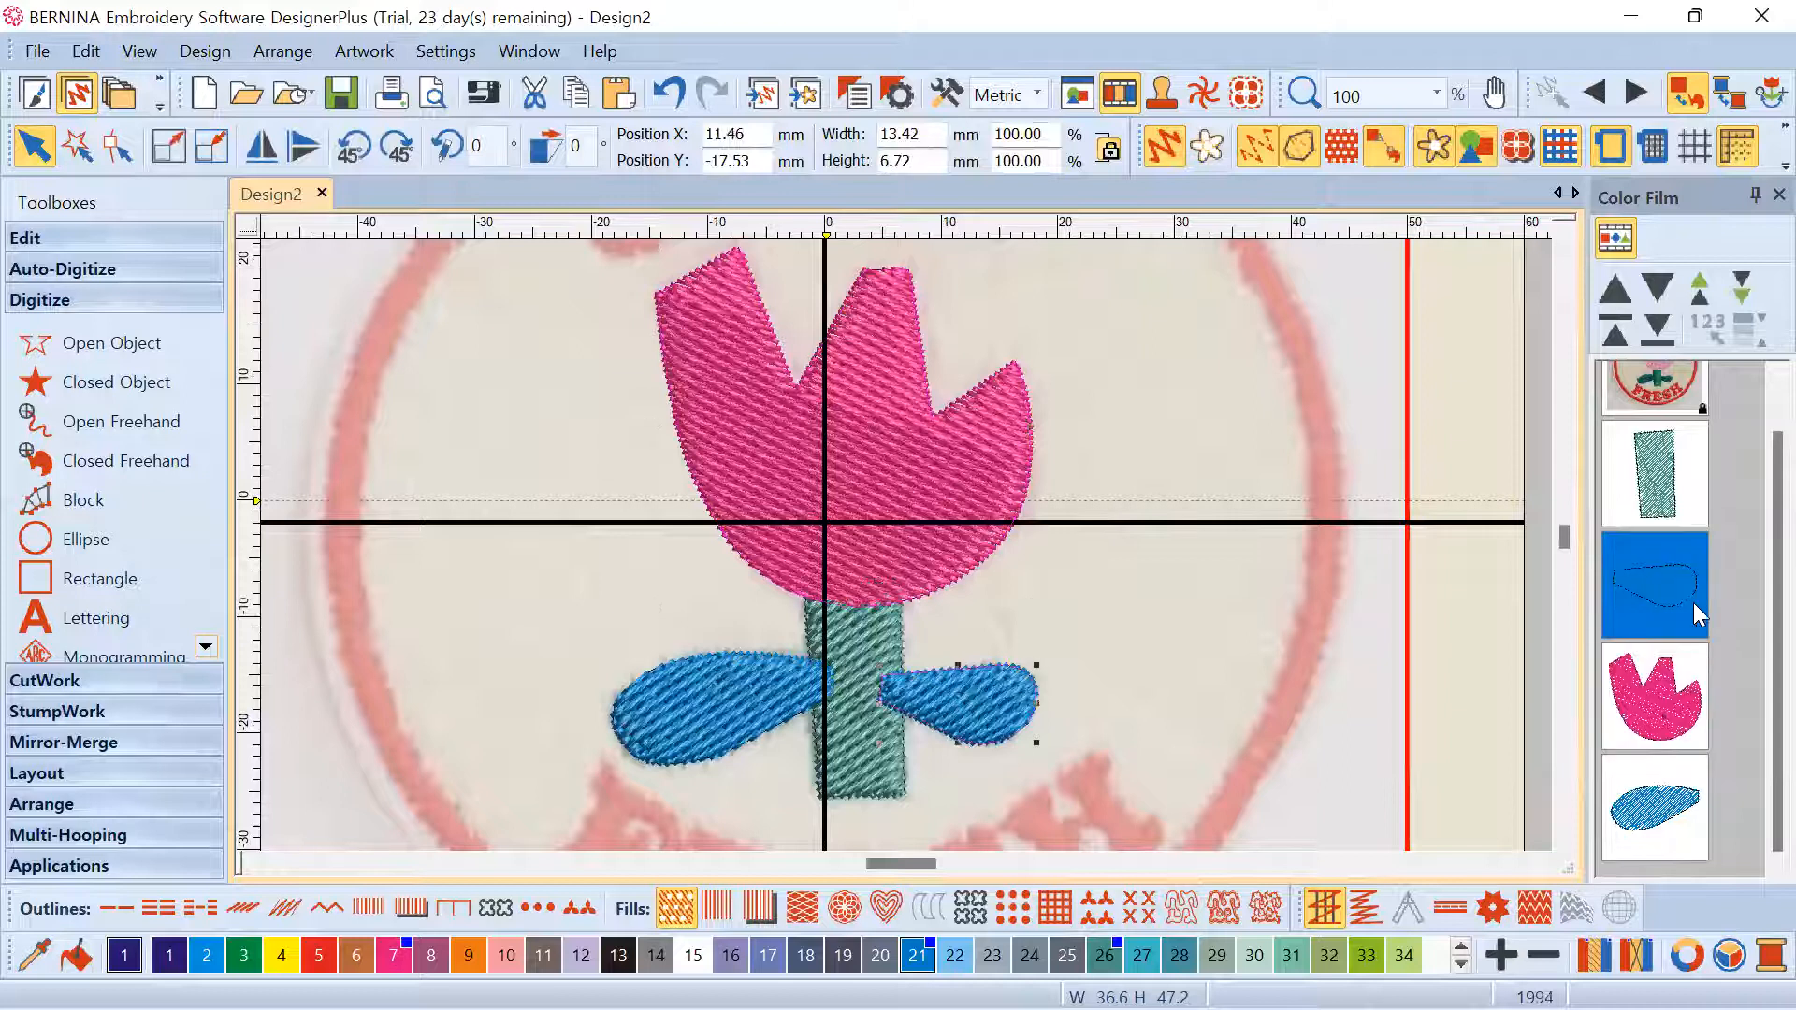
left_click_drag(1654, 806, 1674, 575)
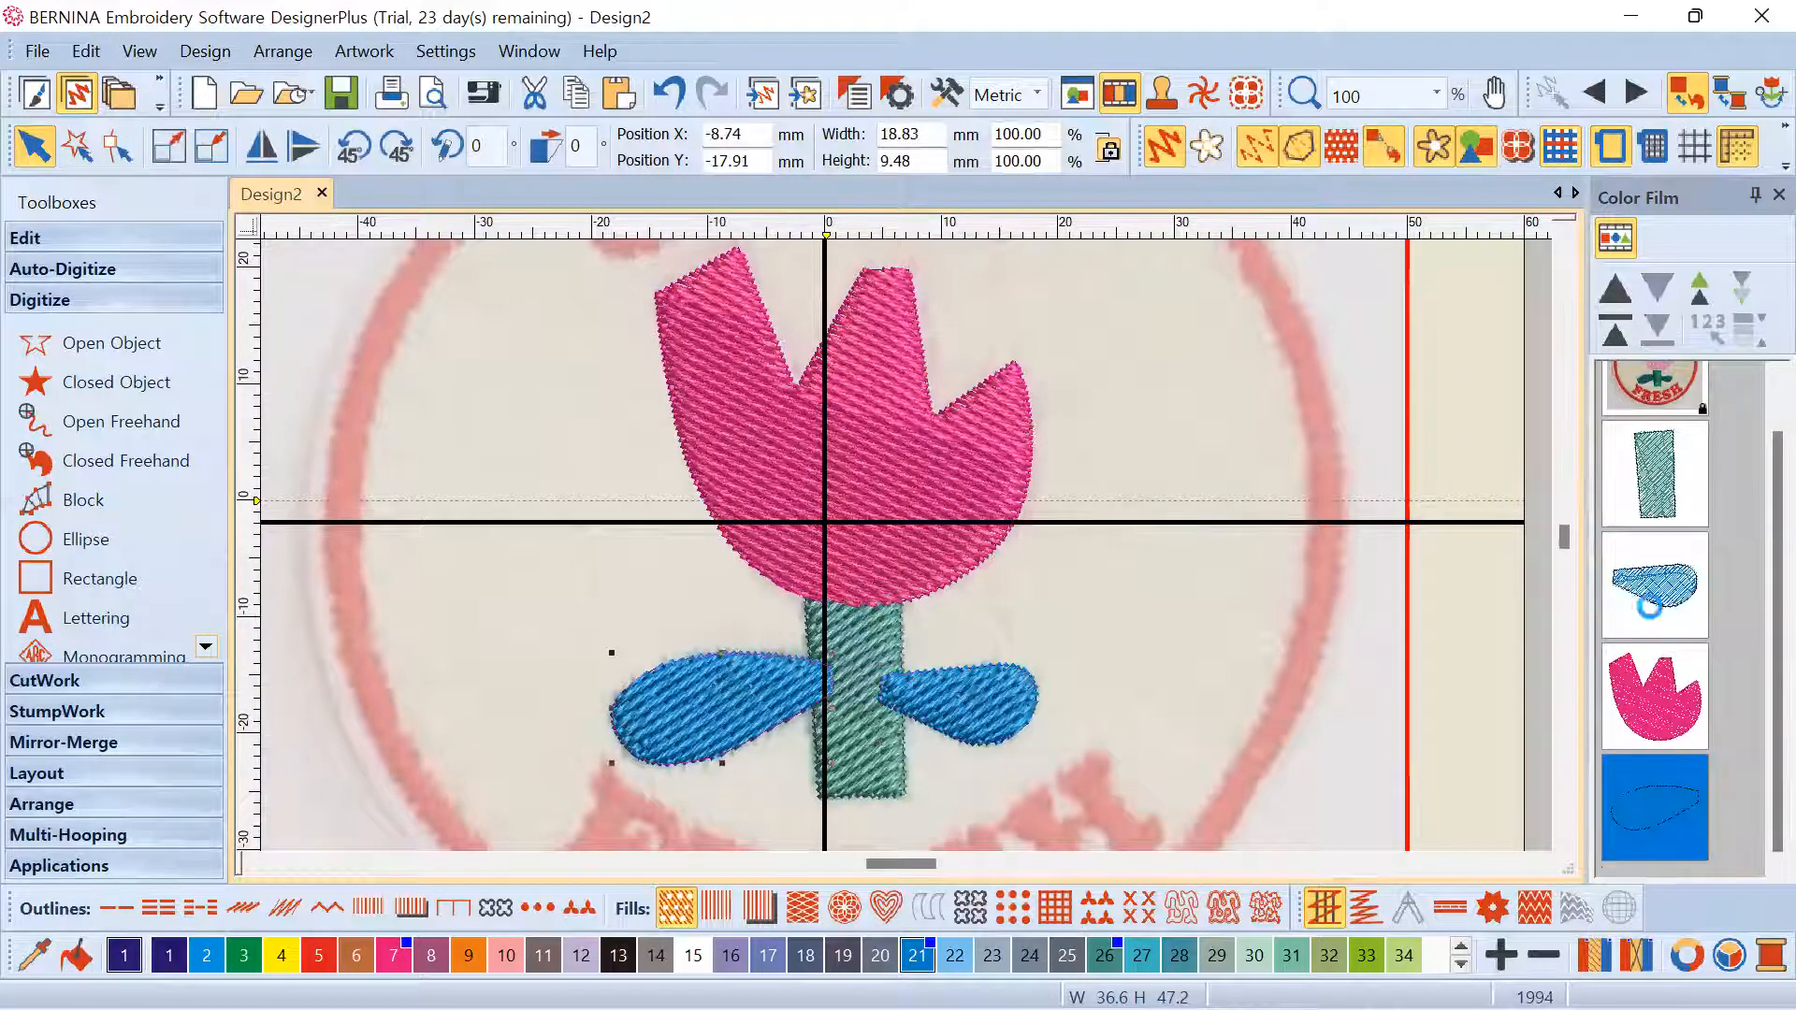
Review the new order by selecting stem, leaves and head and toggling colour grouping
left_click(1662, 461)
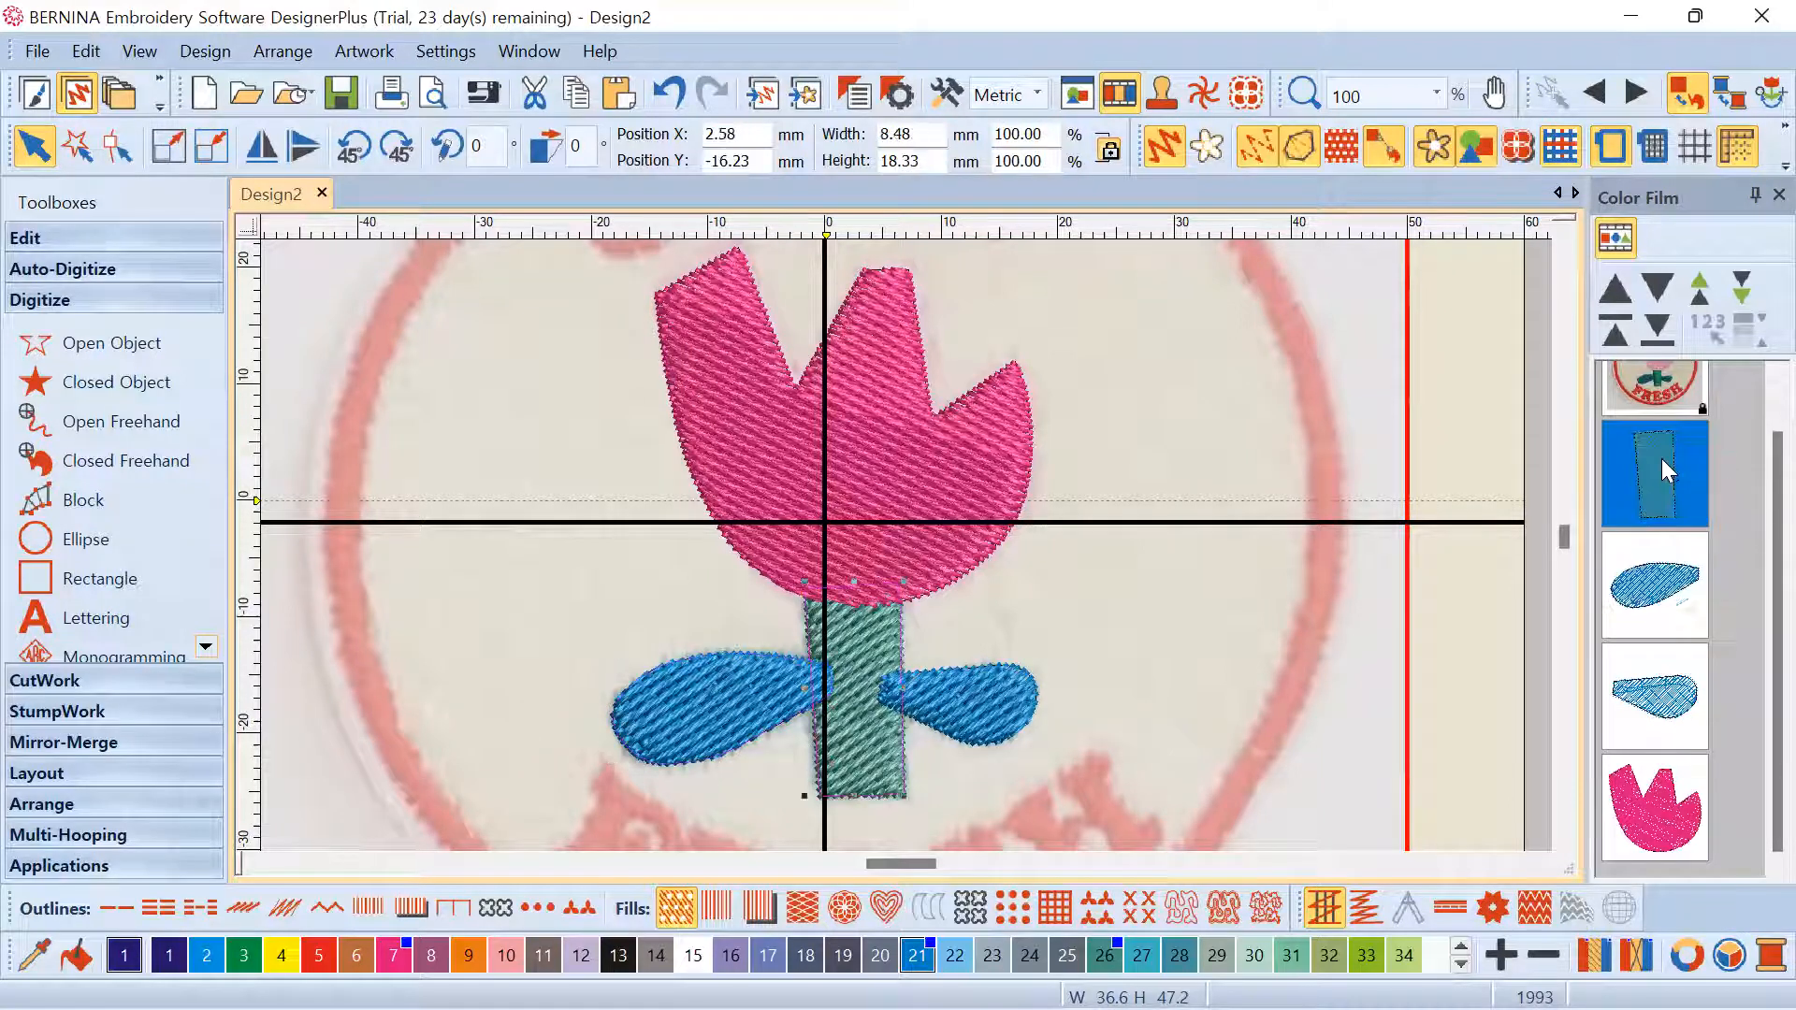
scroll(1663, 477, "up", 1)
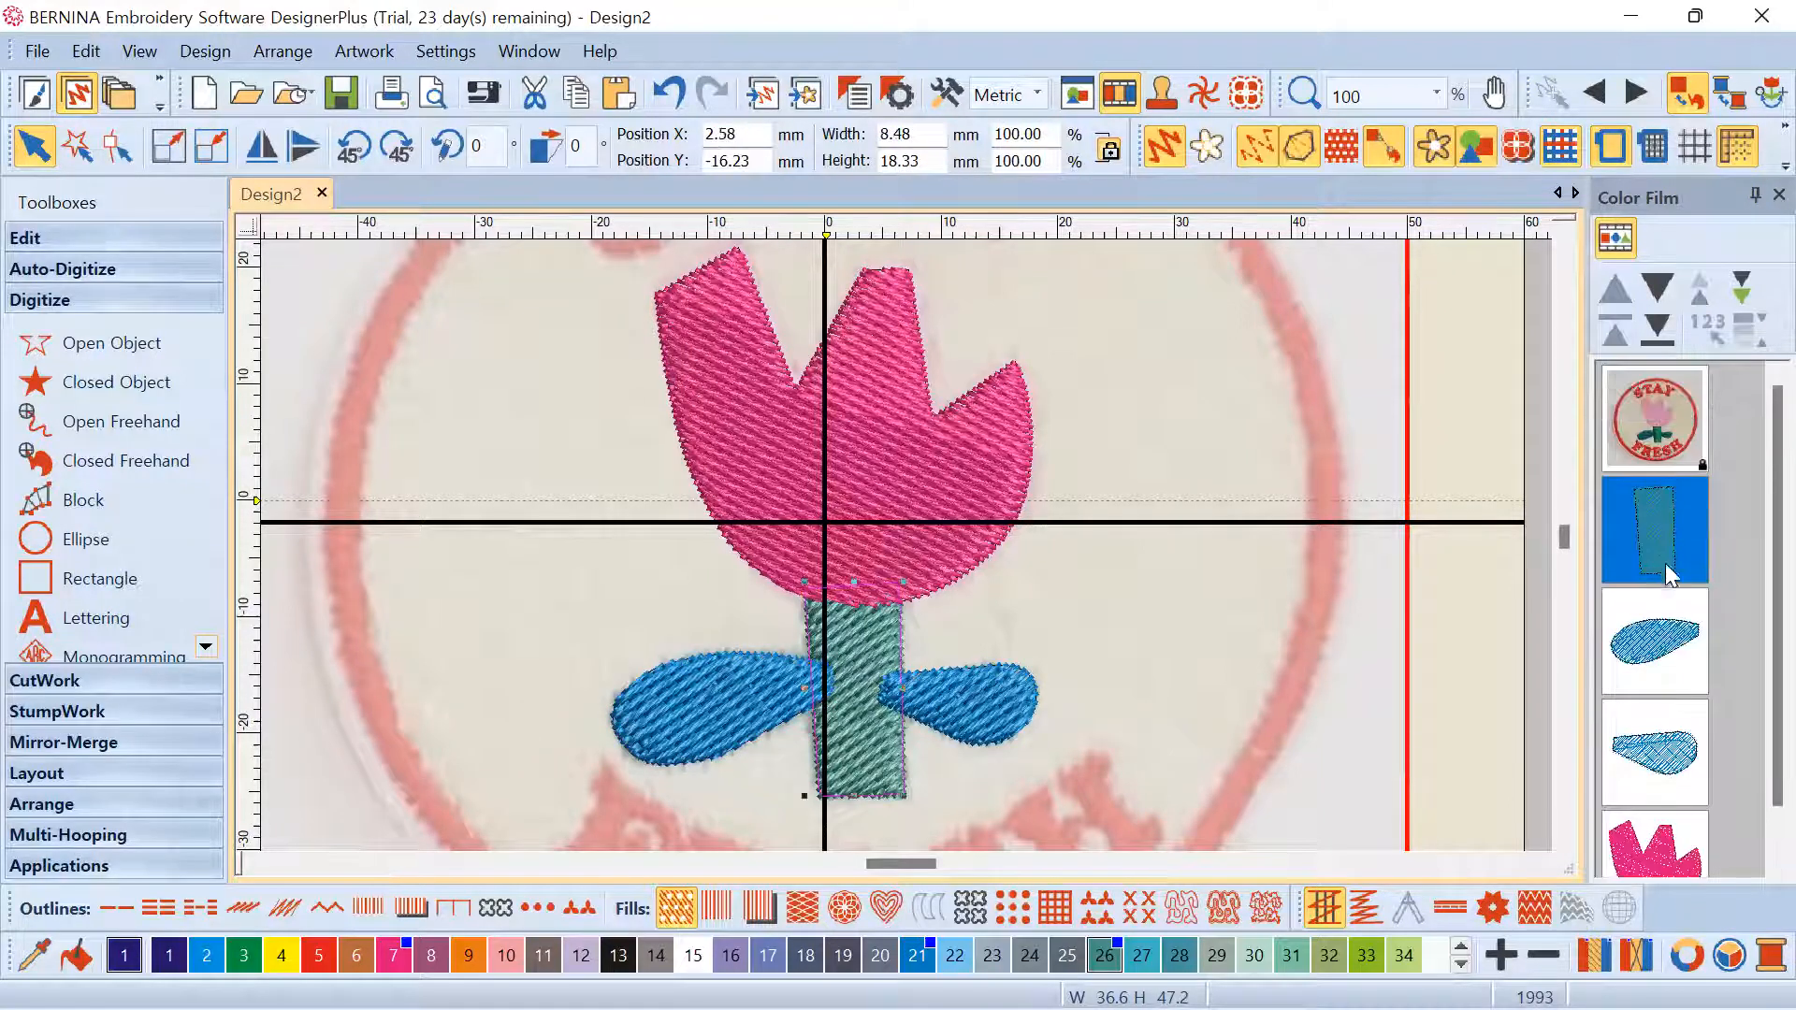
left_click(1673, 646)
left_click(1673, 749)
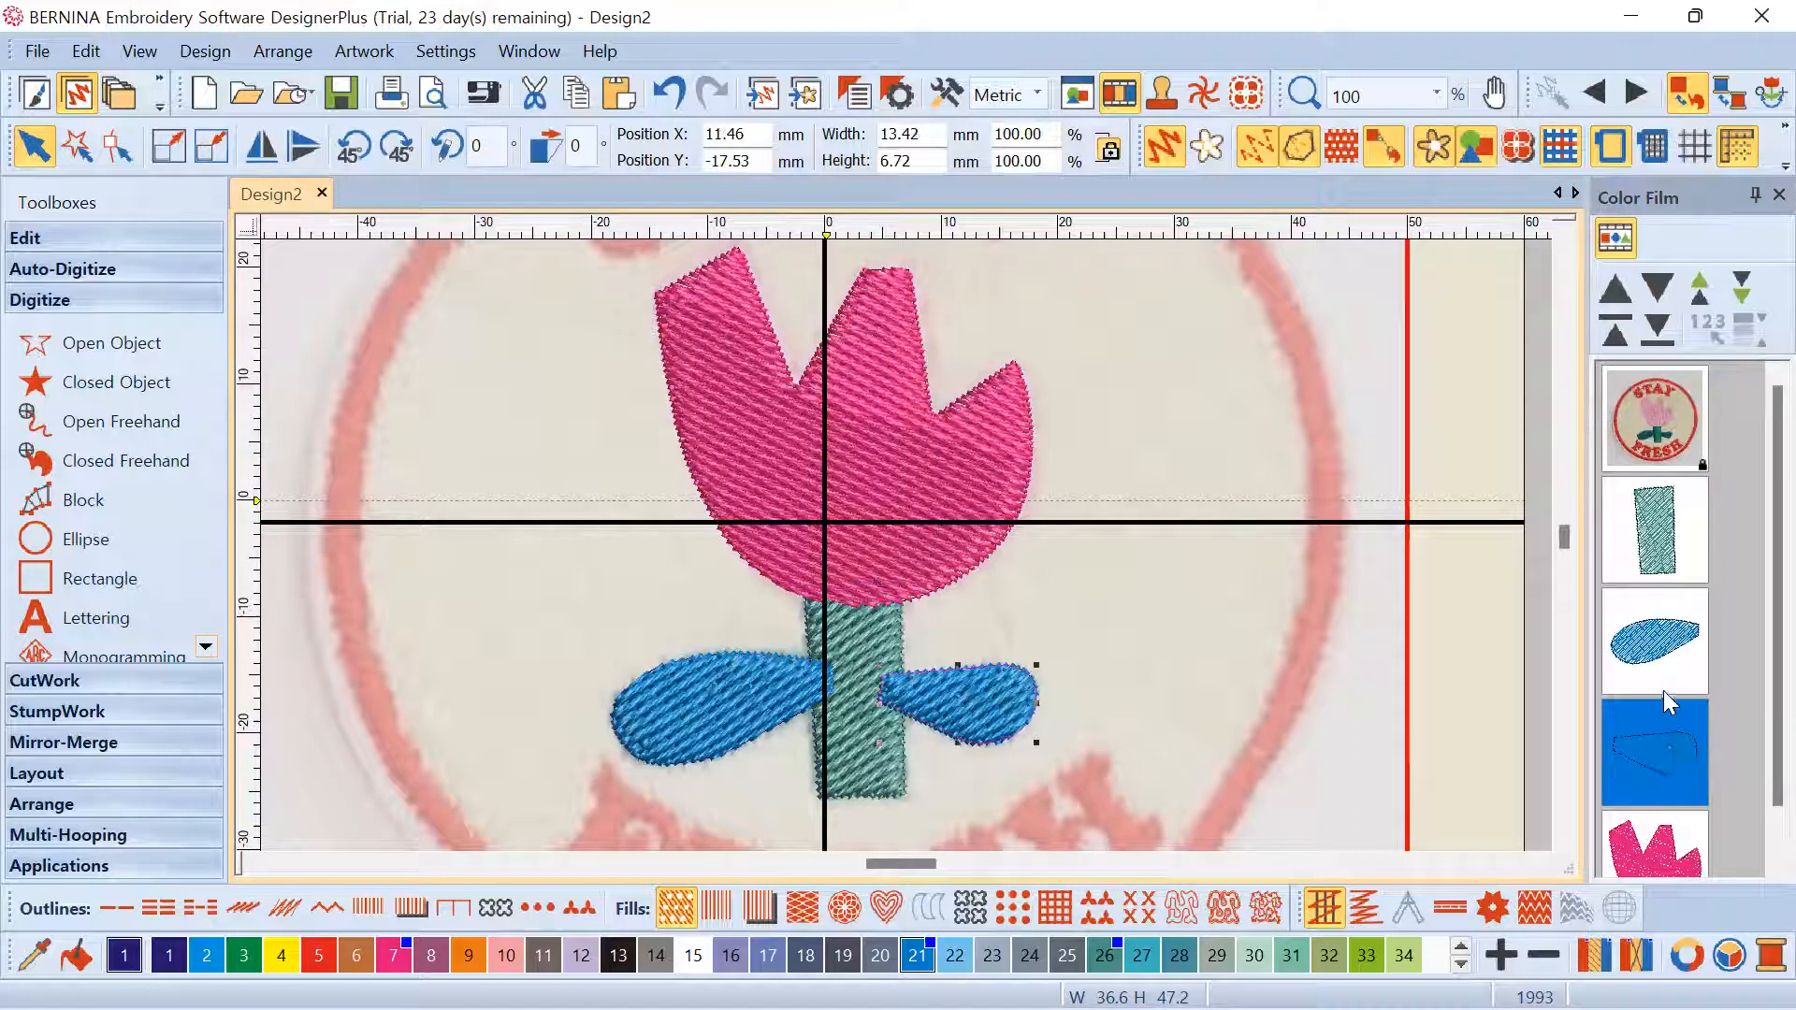
scroll(1673, 711, "down", 1)
left_click(1648, 791)
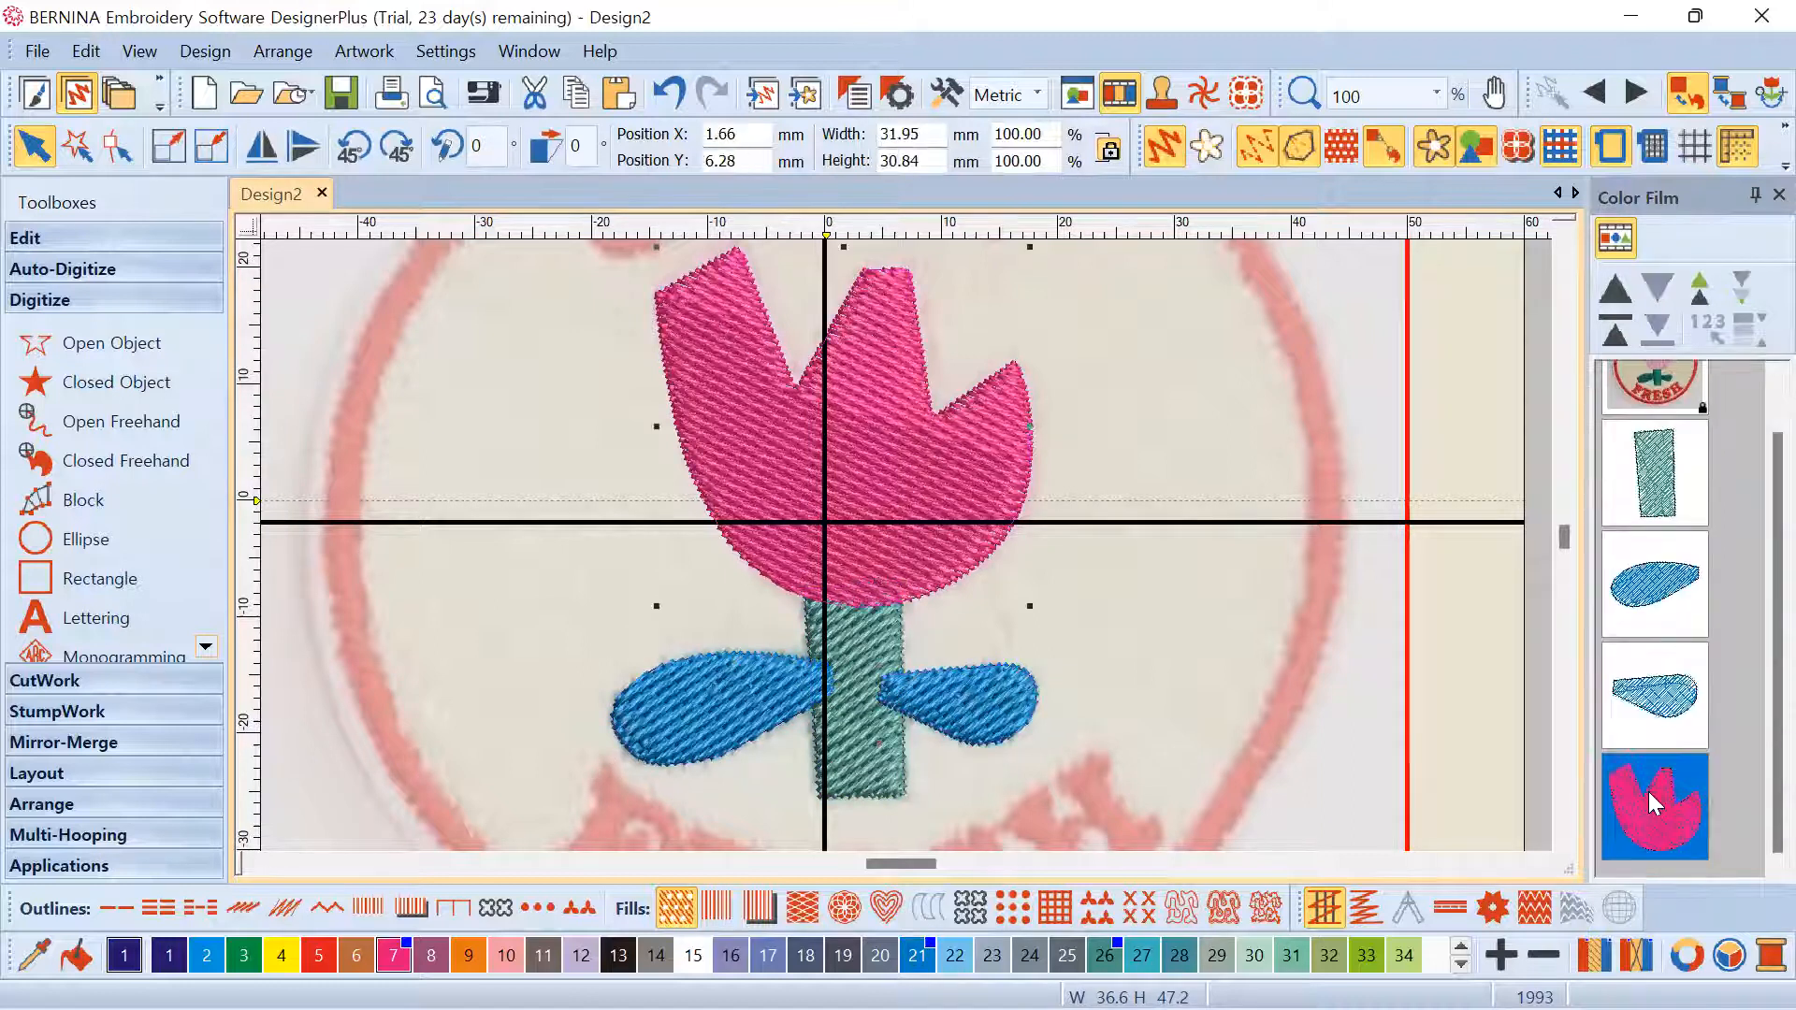
left_click(1623, 231)
left_click(1620, 231)
scroll(1673, 505, "down", 1)
left_click(1663, 482)
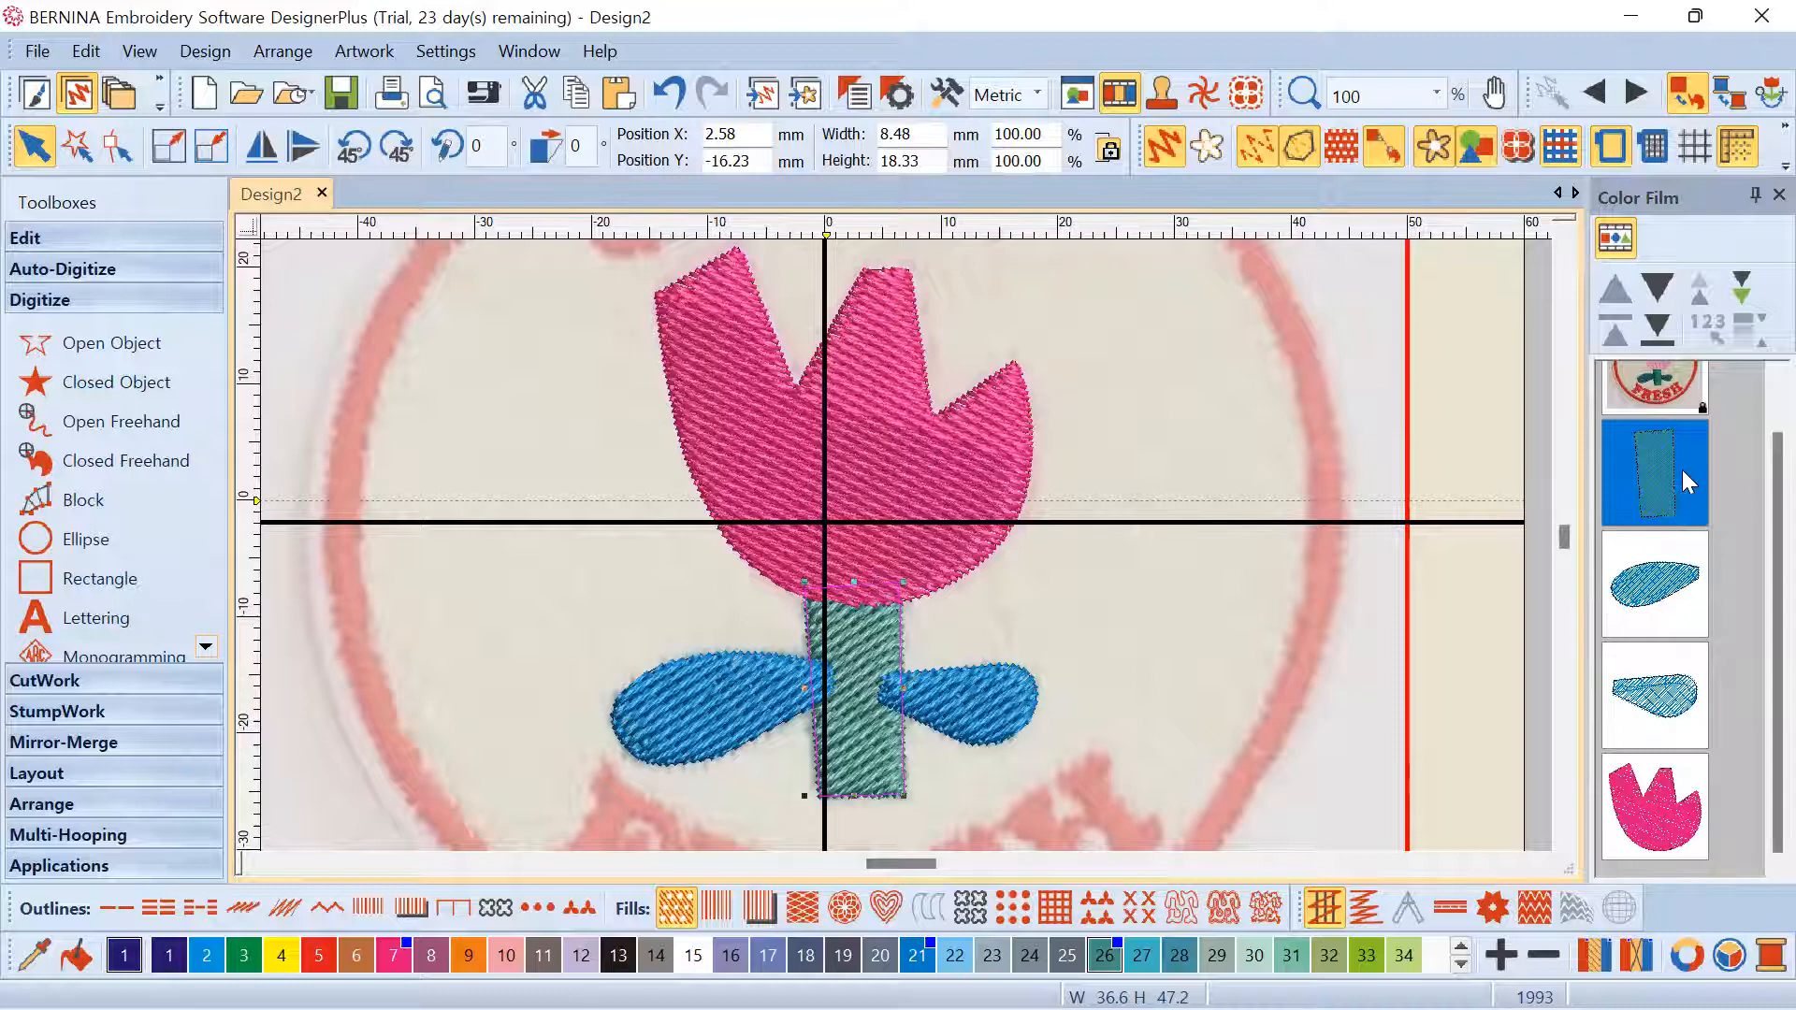
left_click(1642, 820)
scroll(880, 580, "up", 5)
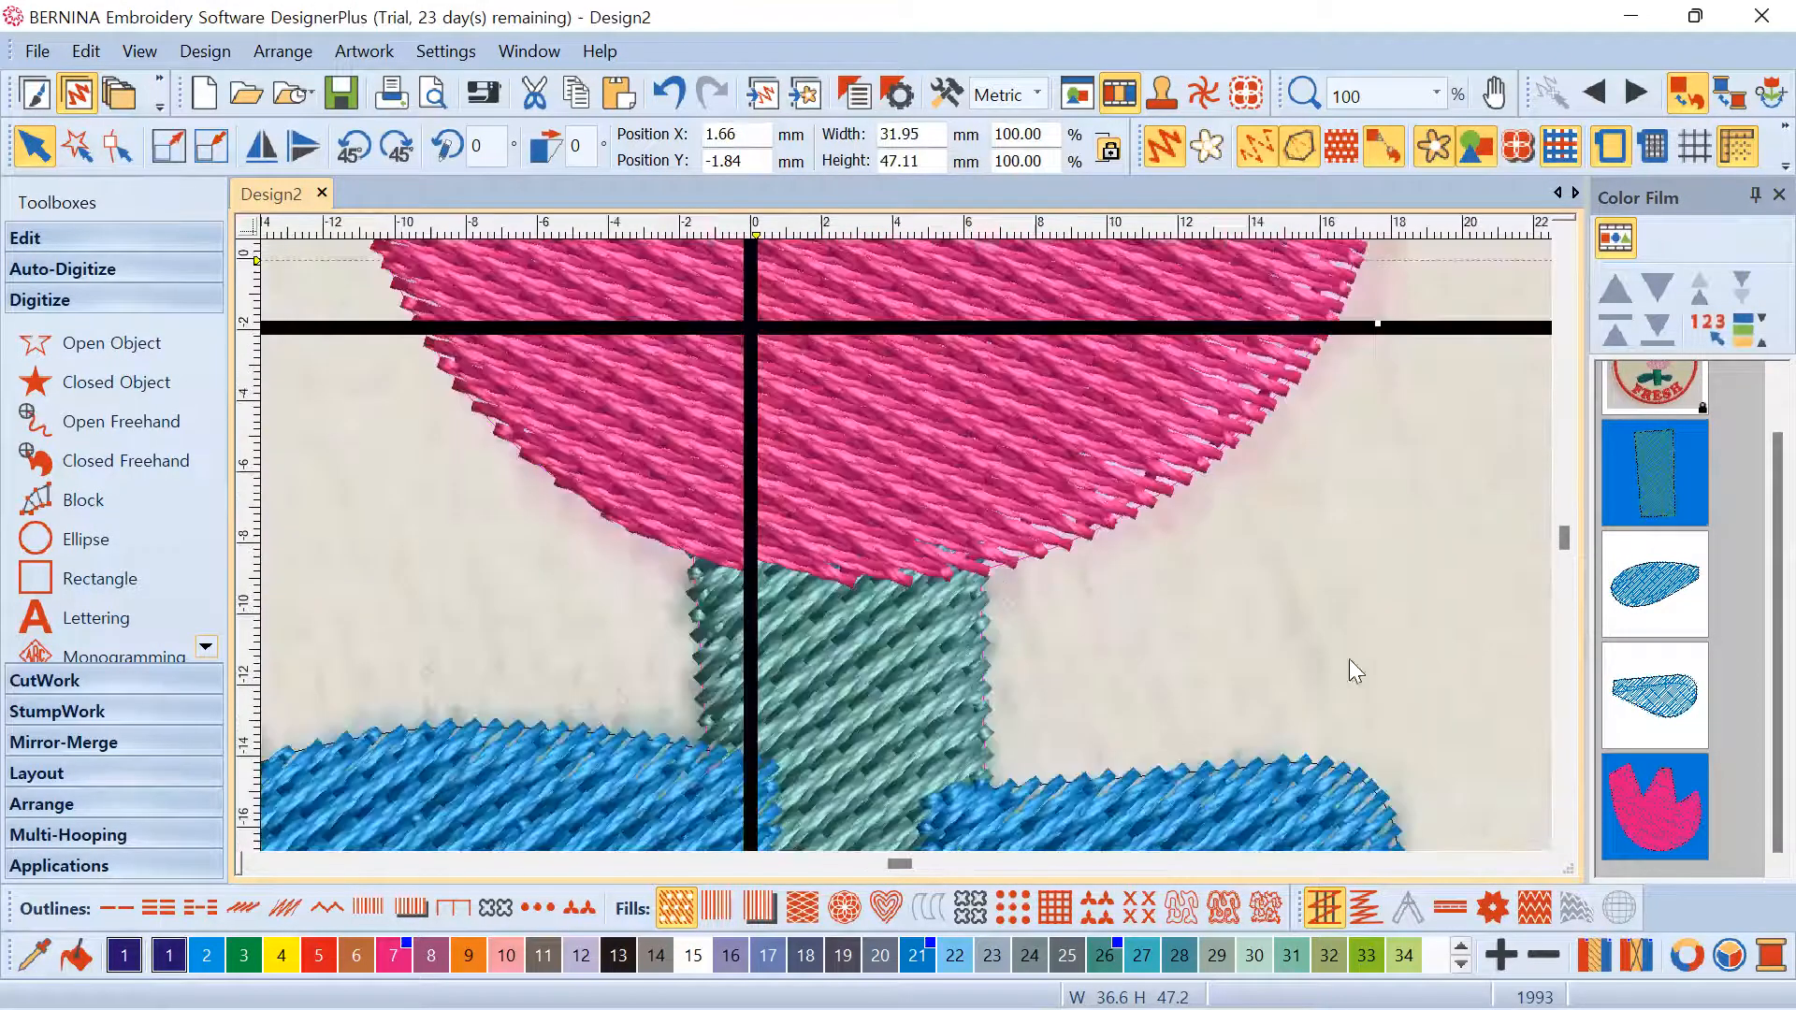
left_click(1674, 489, "ctrl")
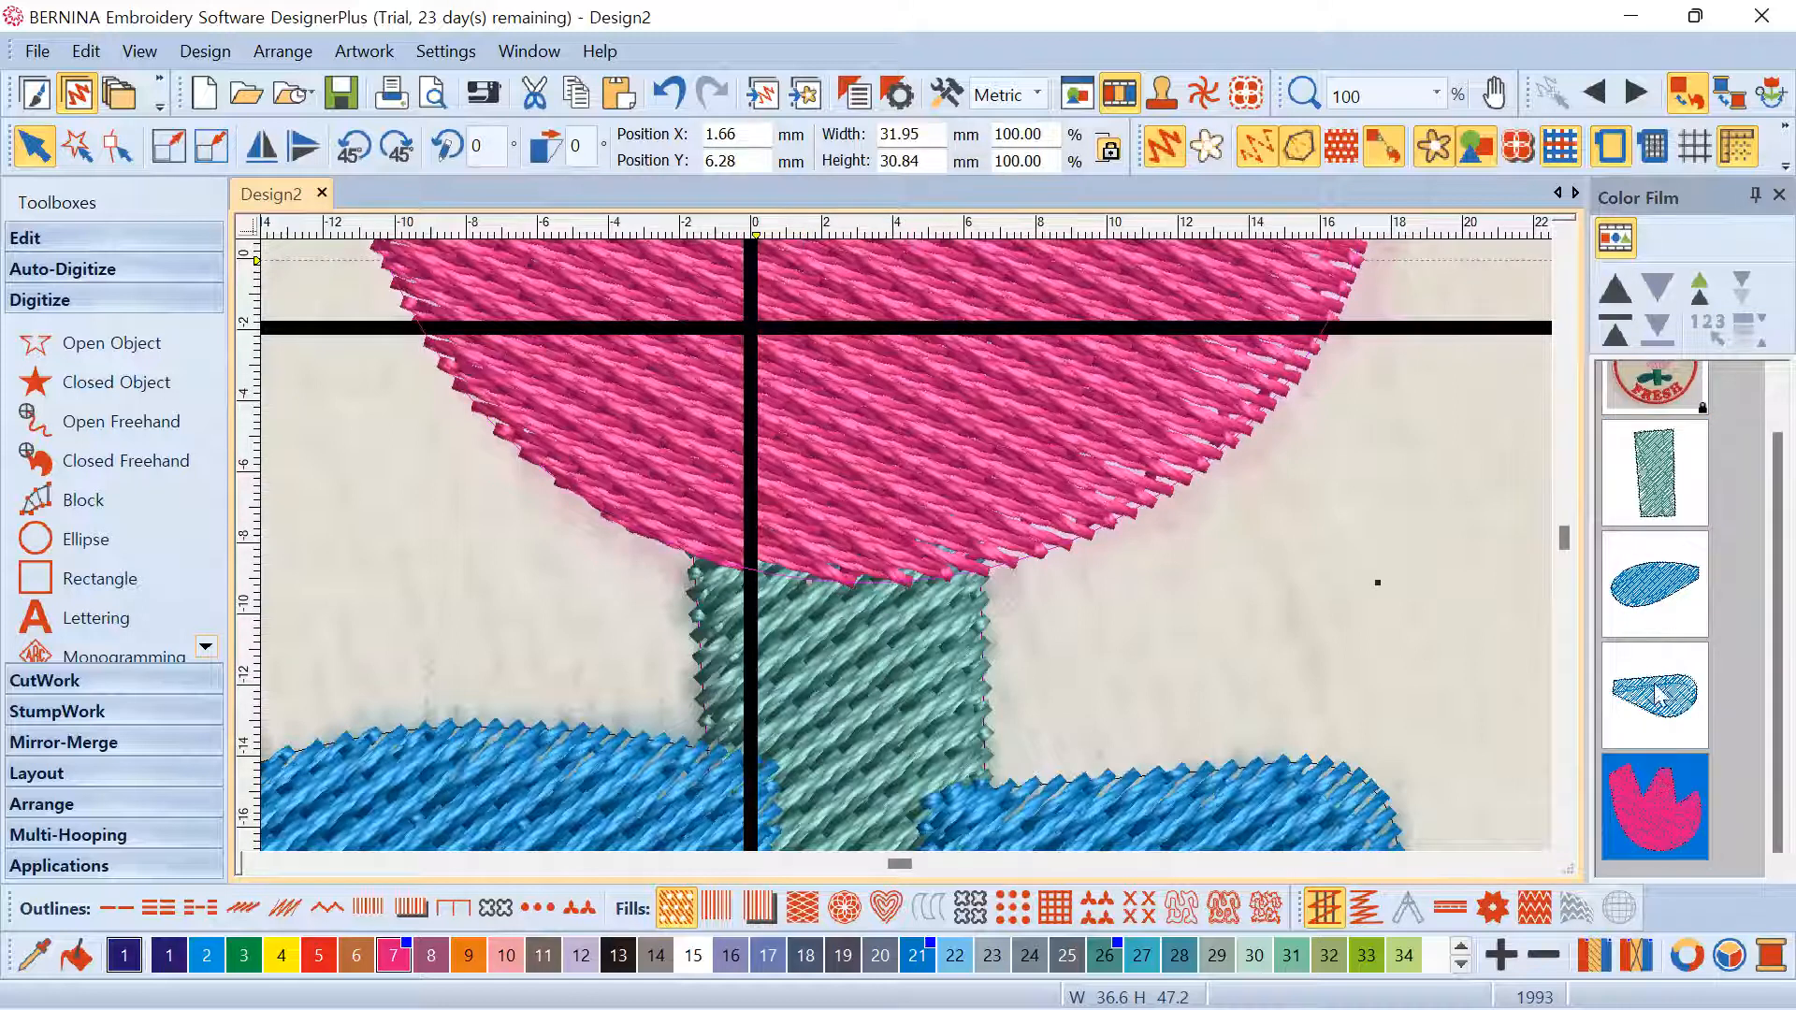
left_click(1662, 482, "ctrl")
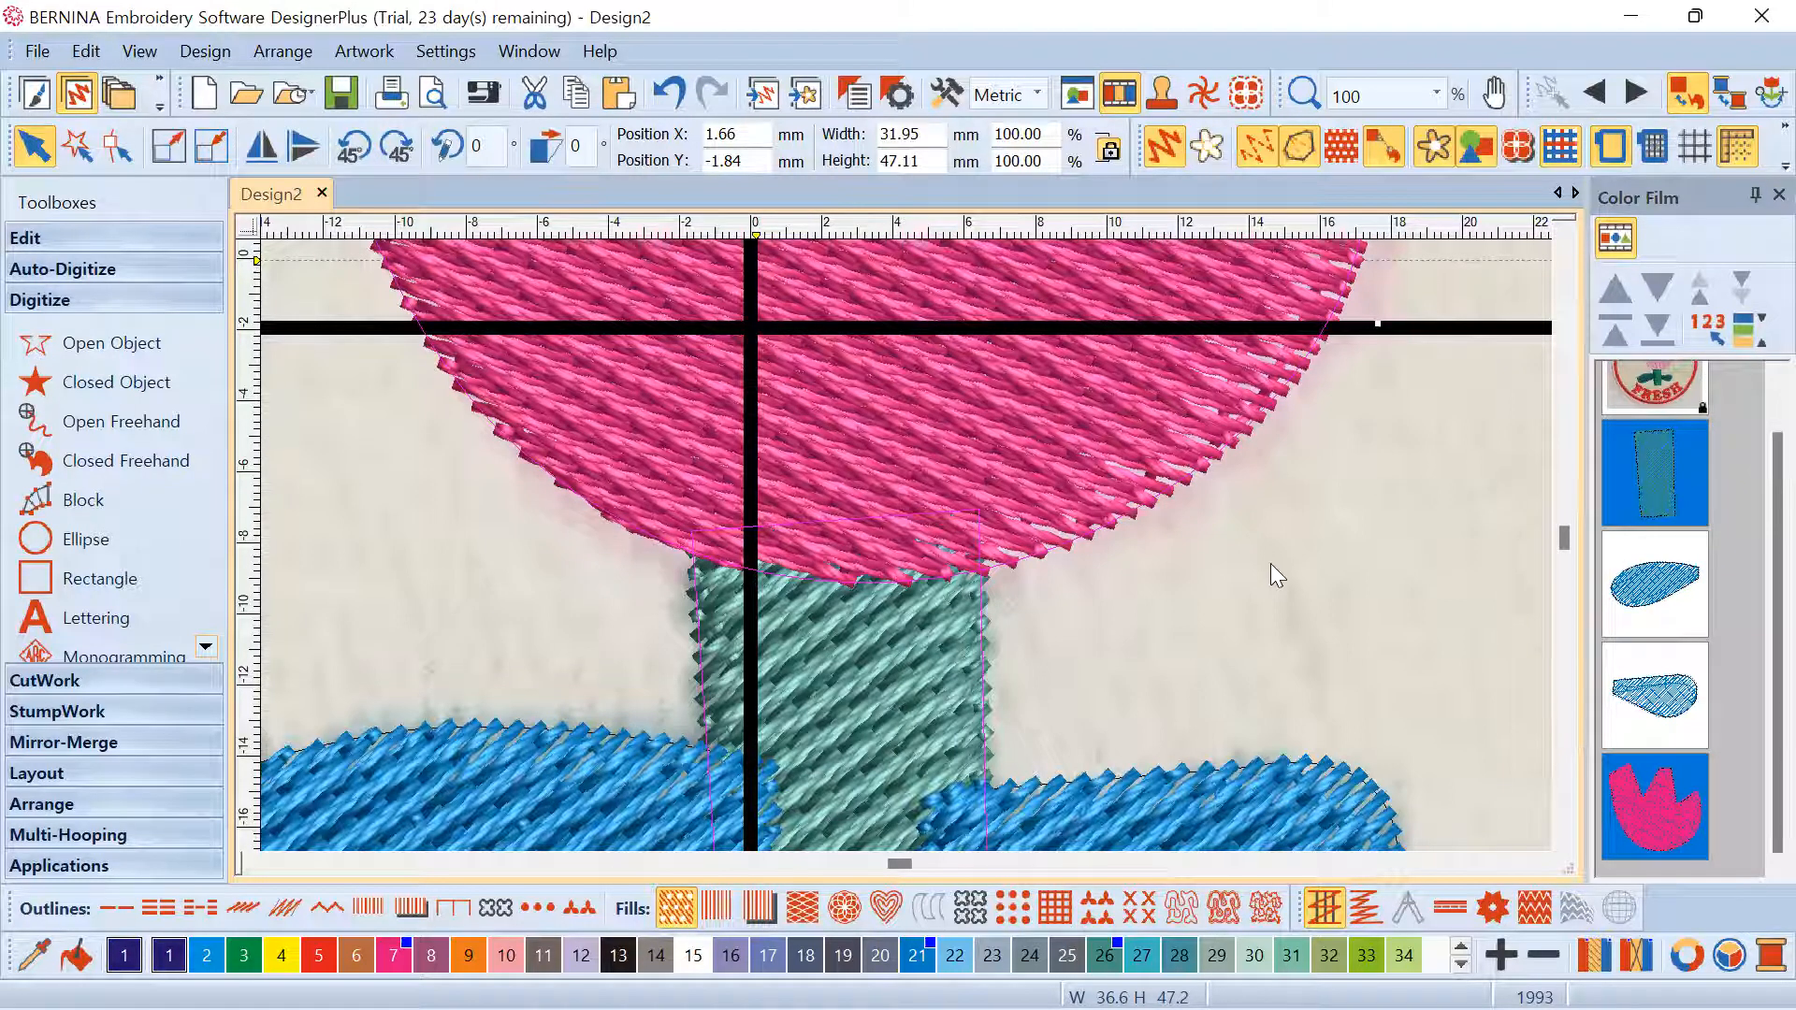
left_click(896, 531)
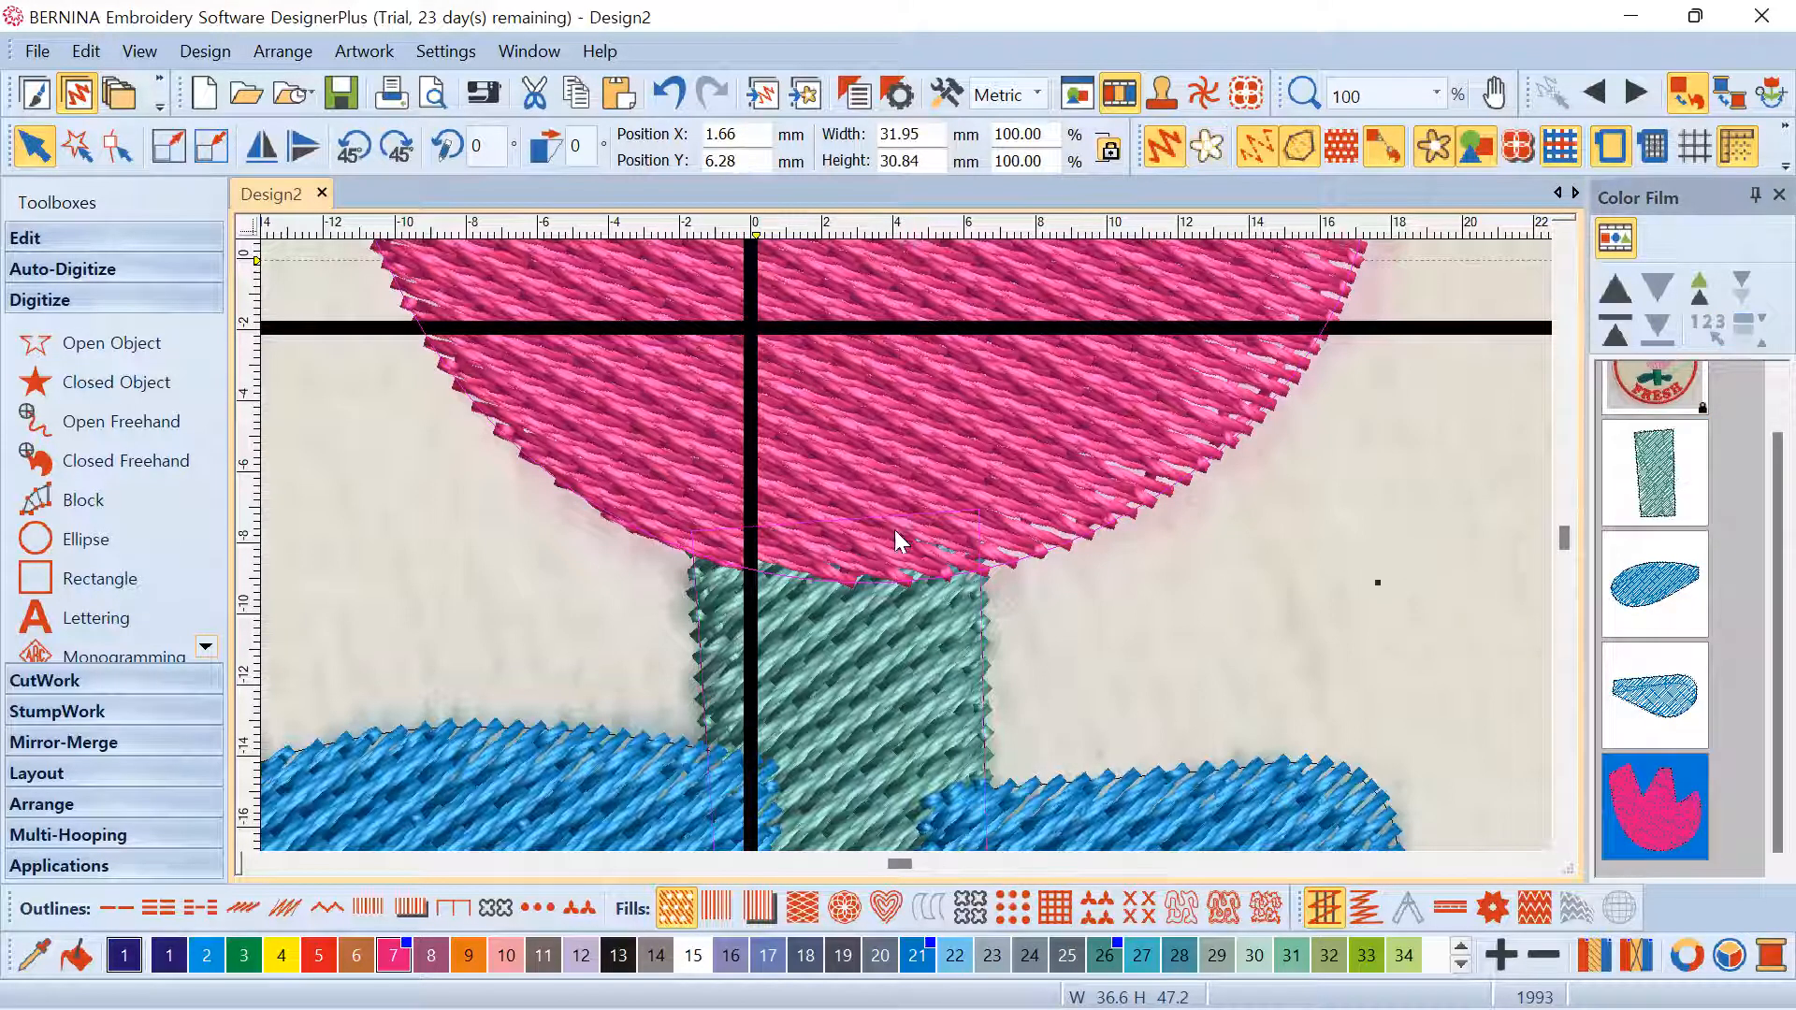
left_click(842, 640)
left_click(917, 438, "ctrl")
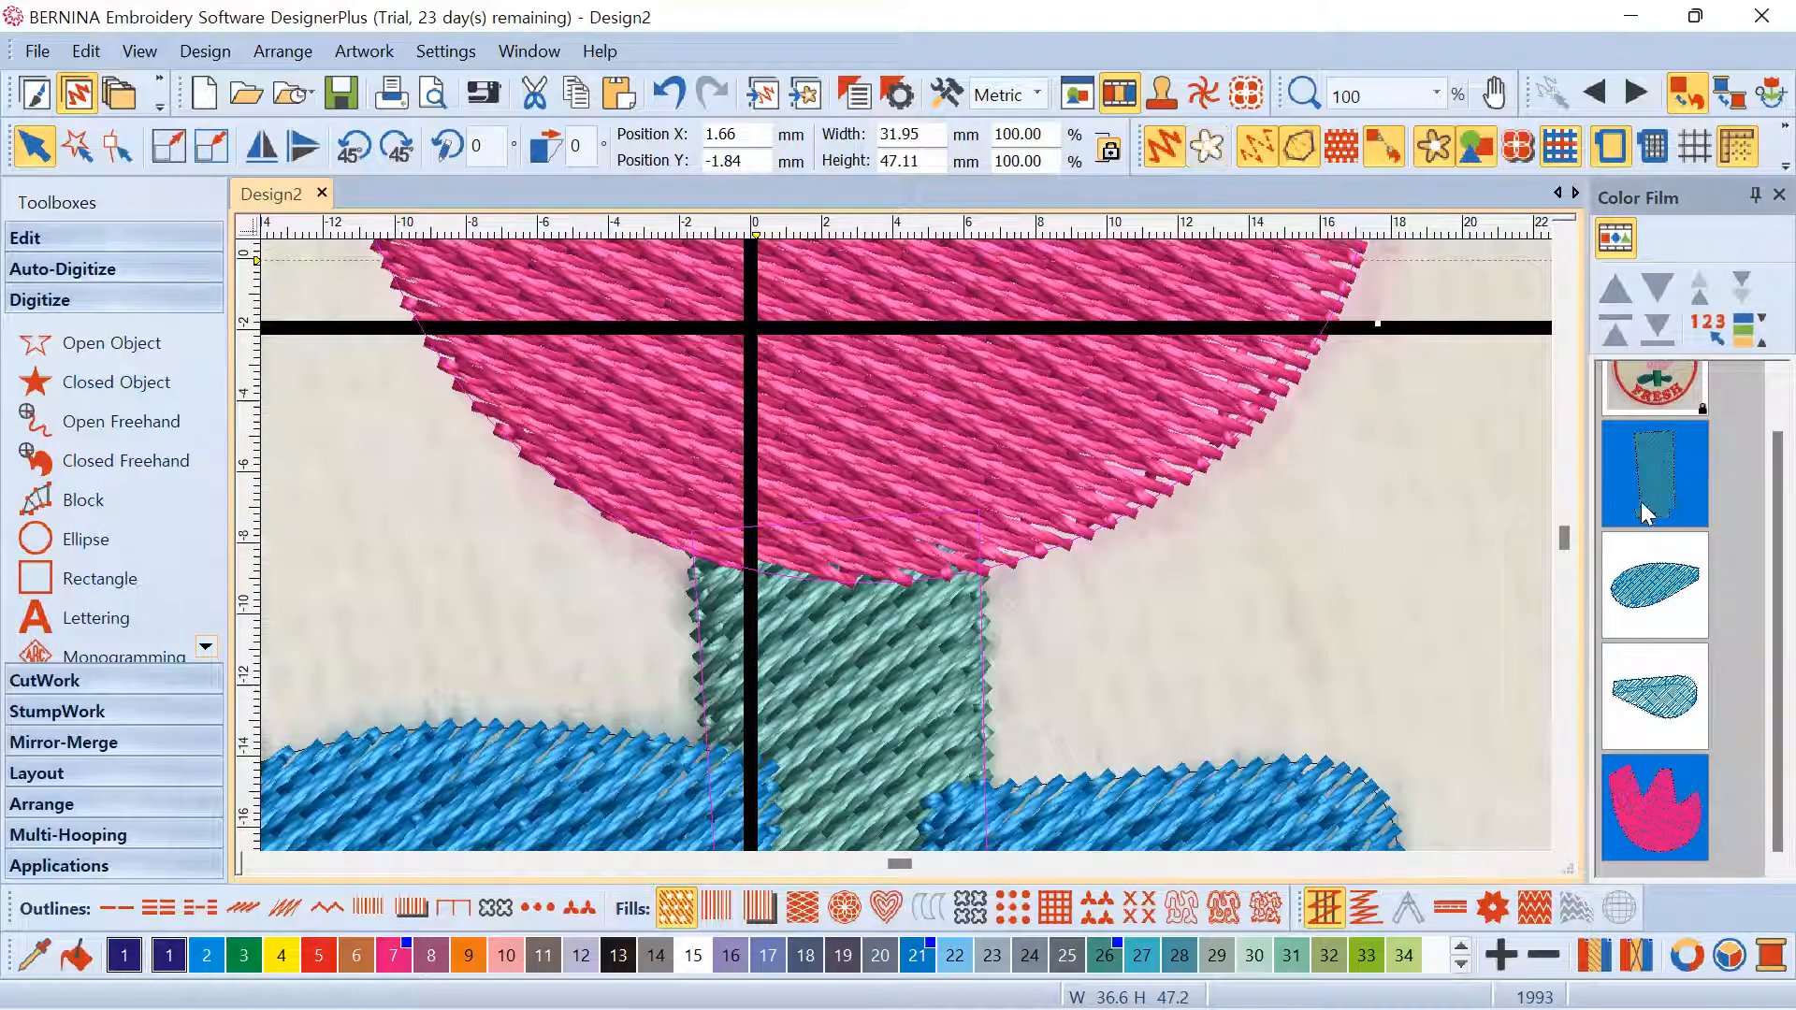
left_click(1388, 528)
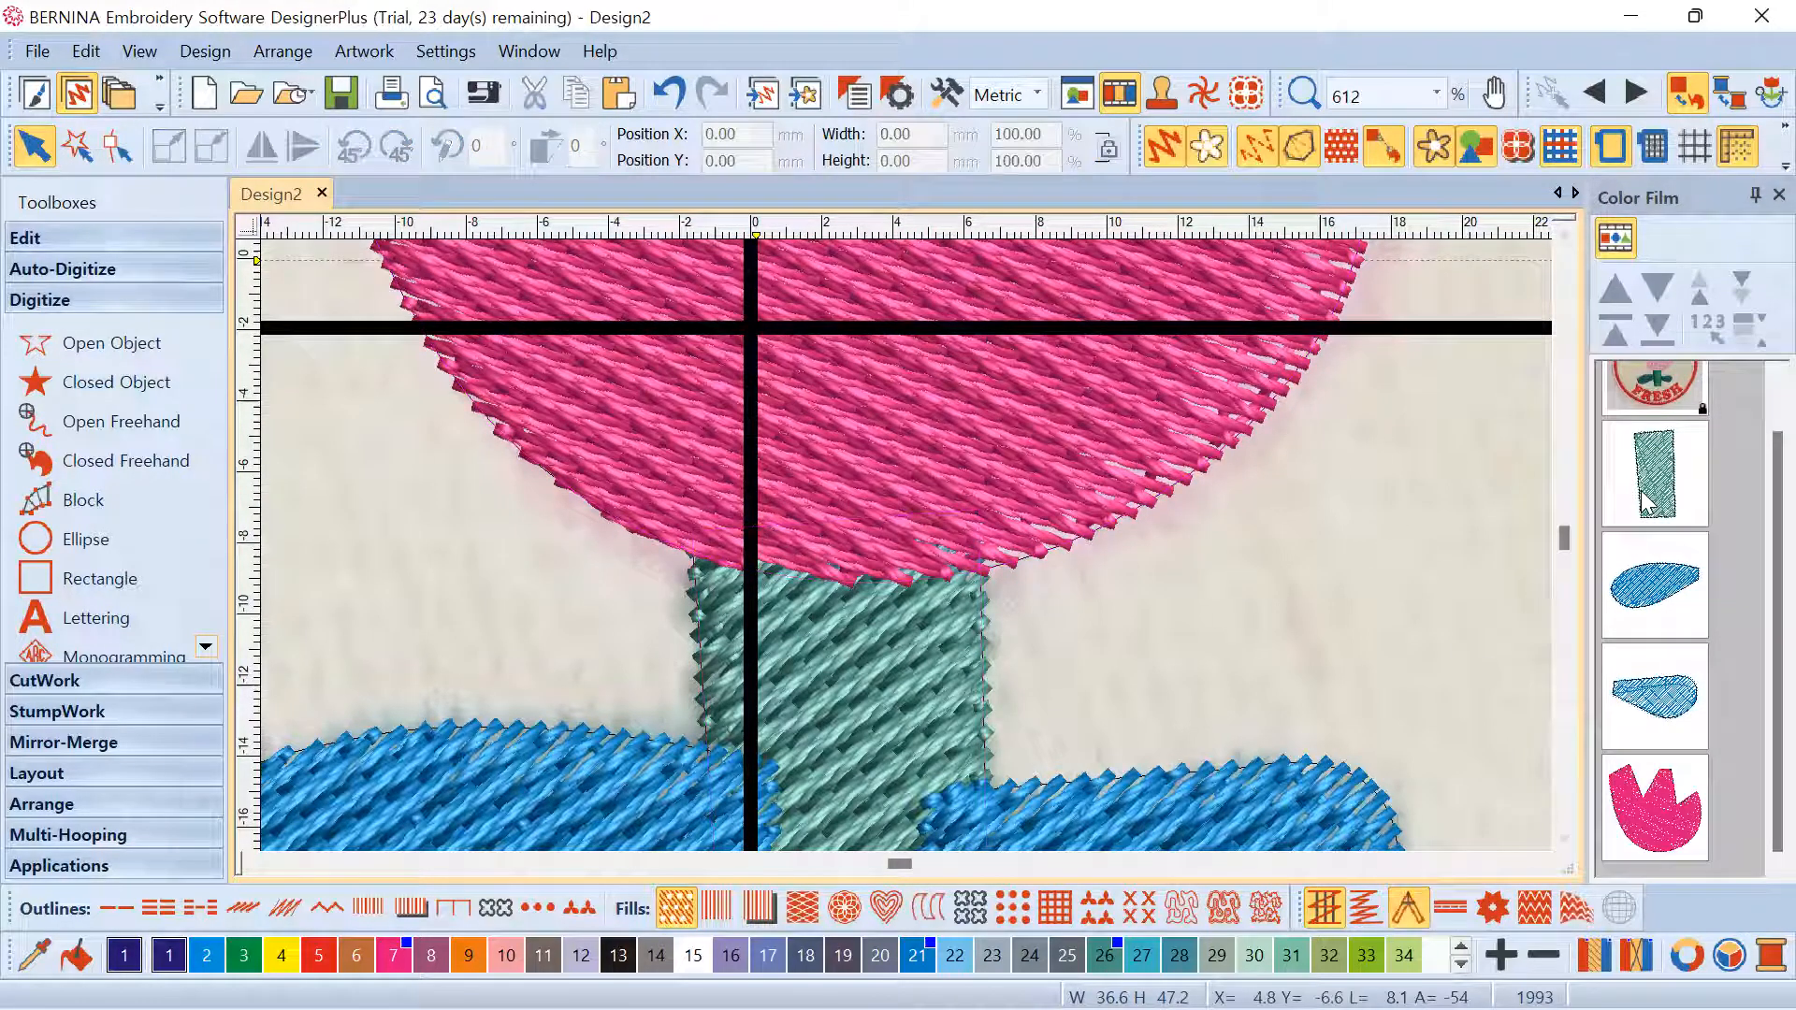
left_click(1661, 802)
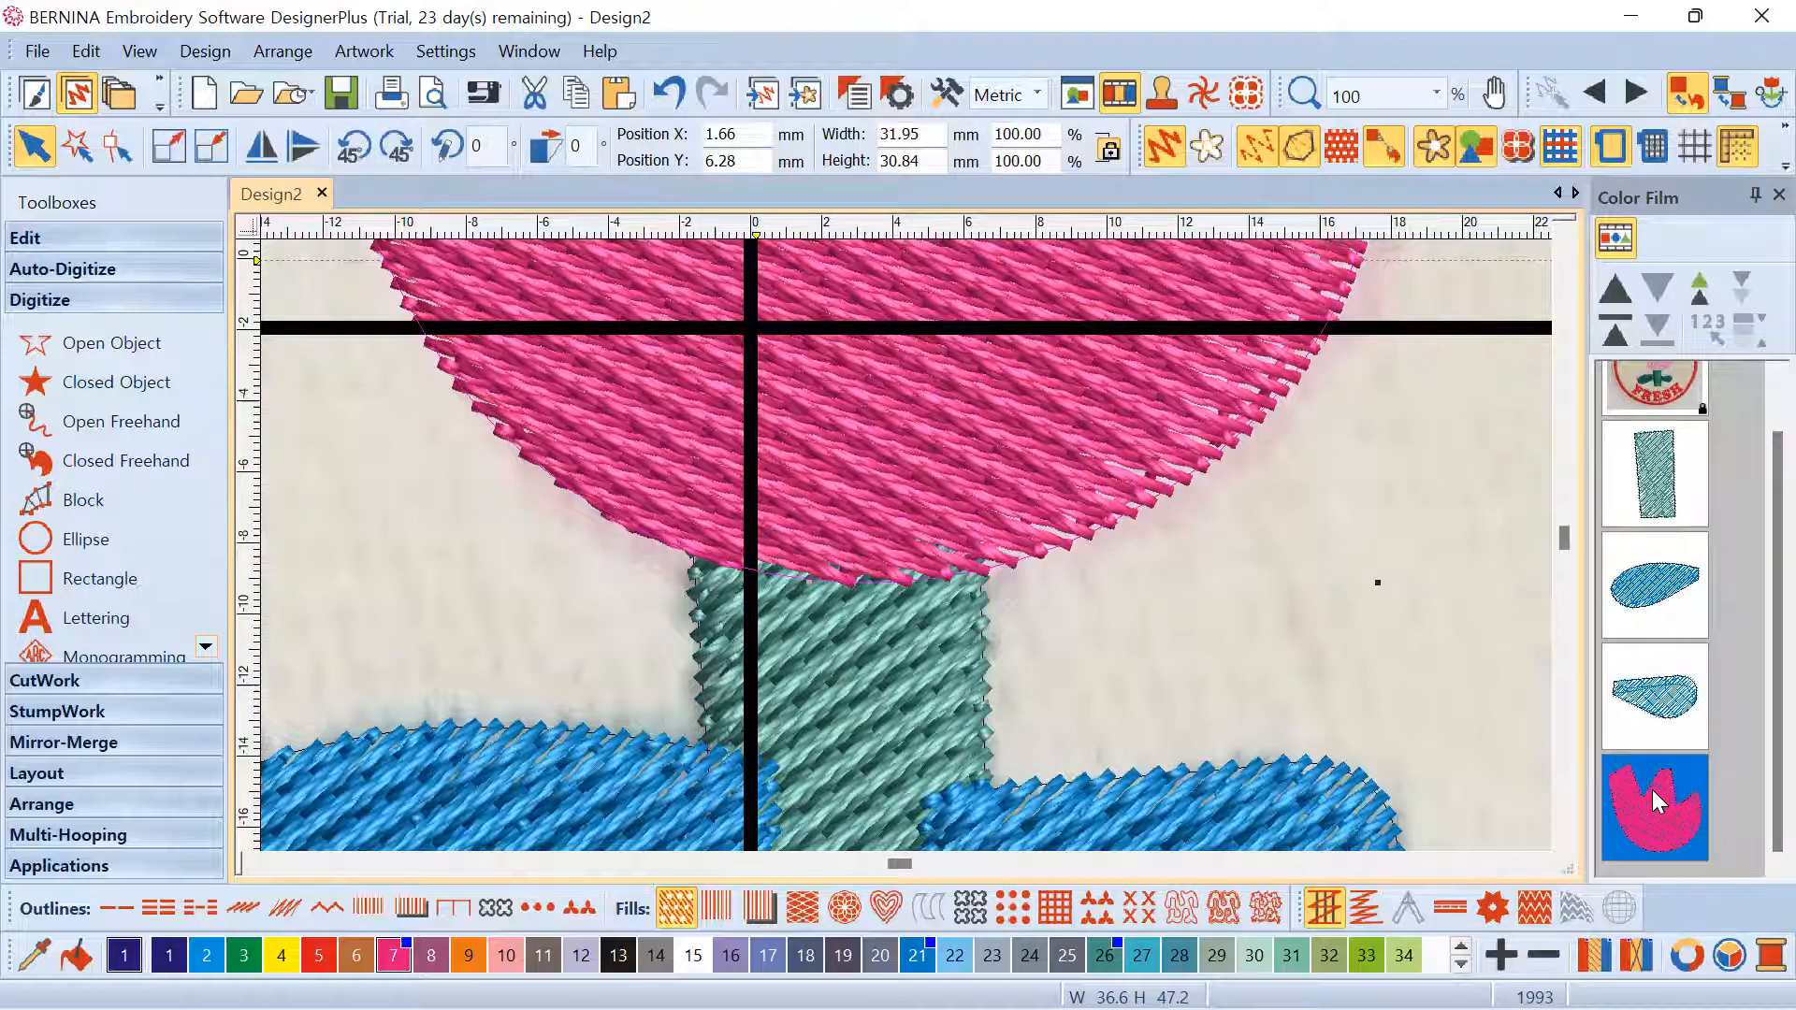
left_click(1663, 477)
scroll(909, 546, "down", 4)
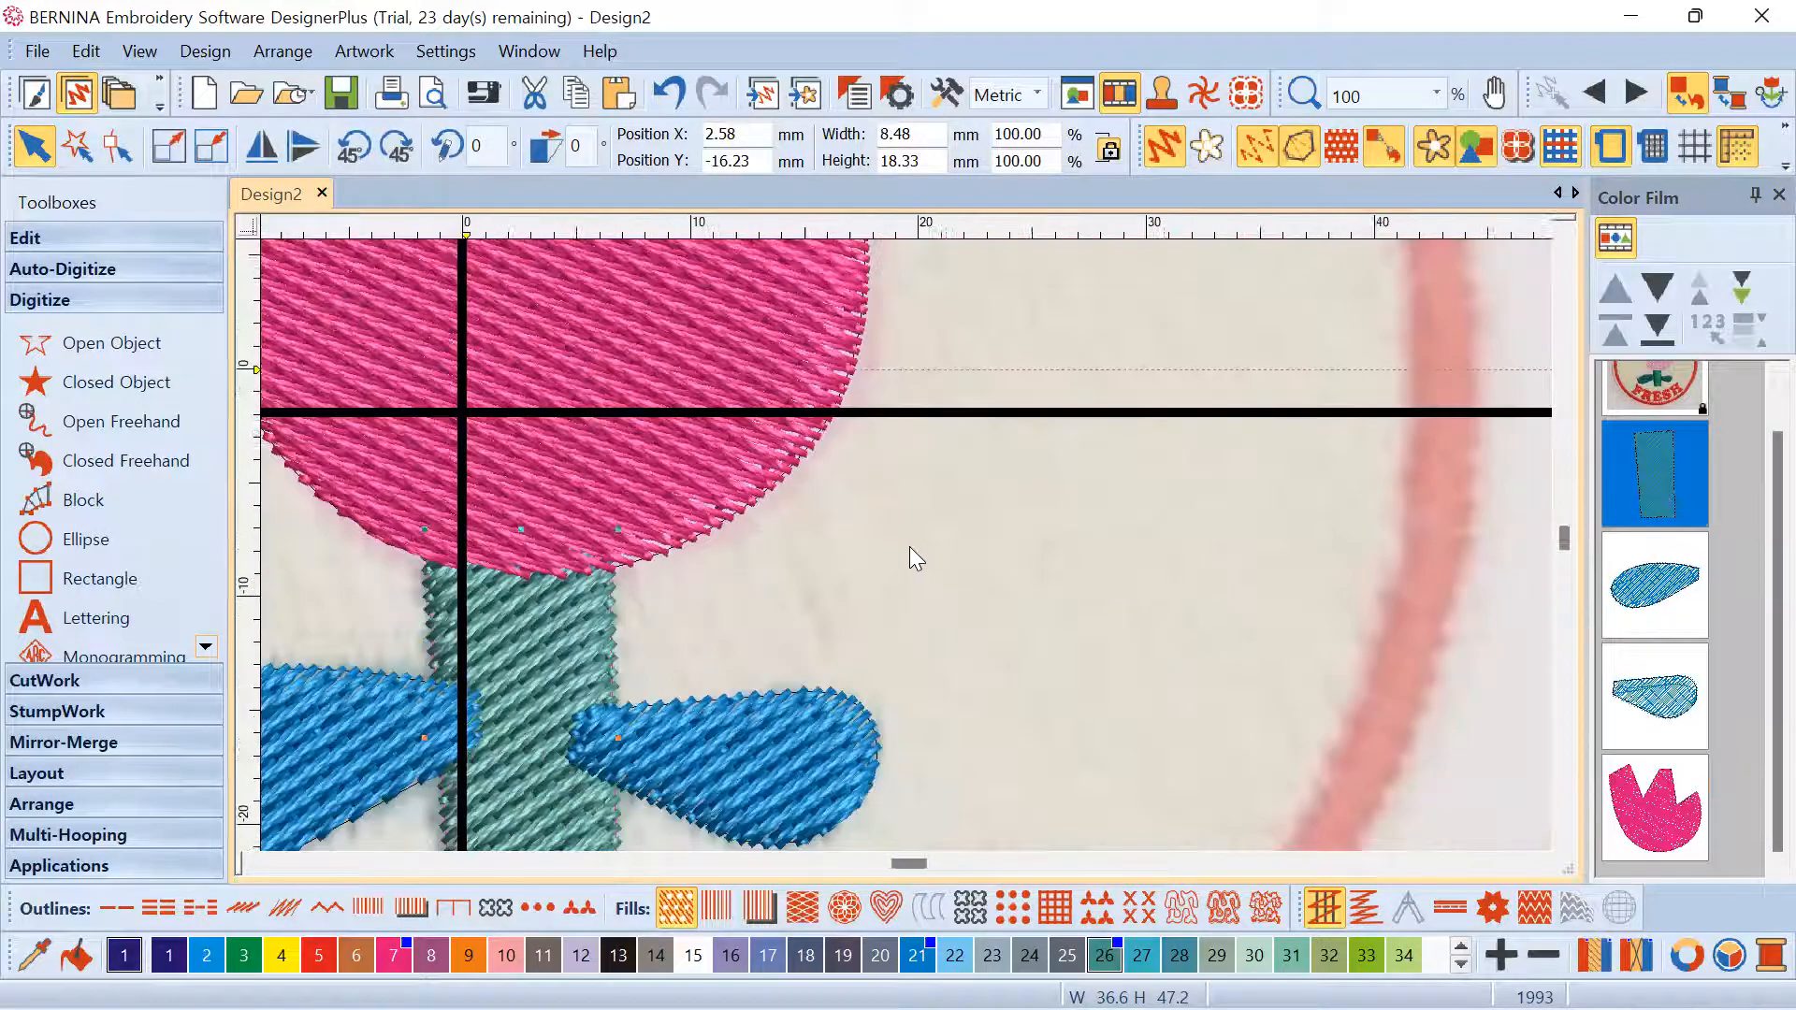
scroll(892, 554, "up", 2)
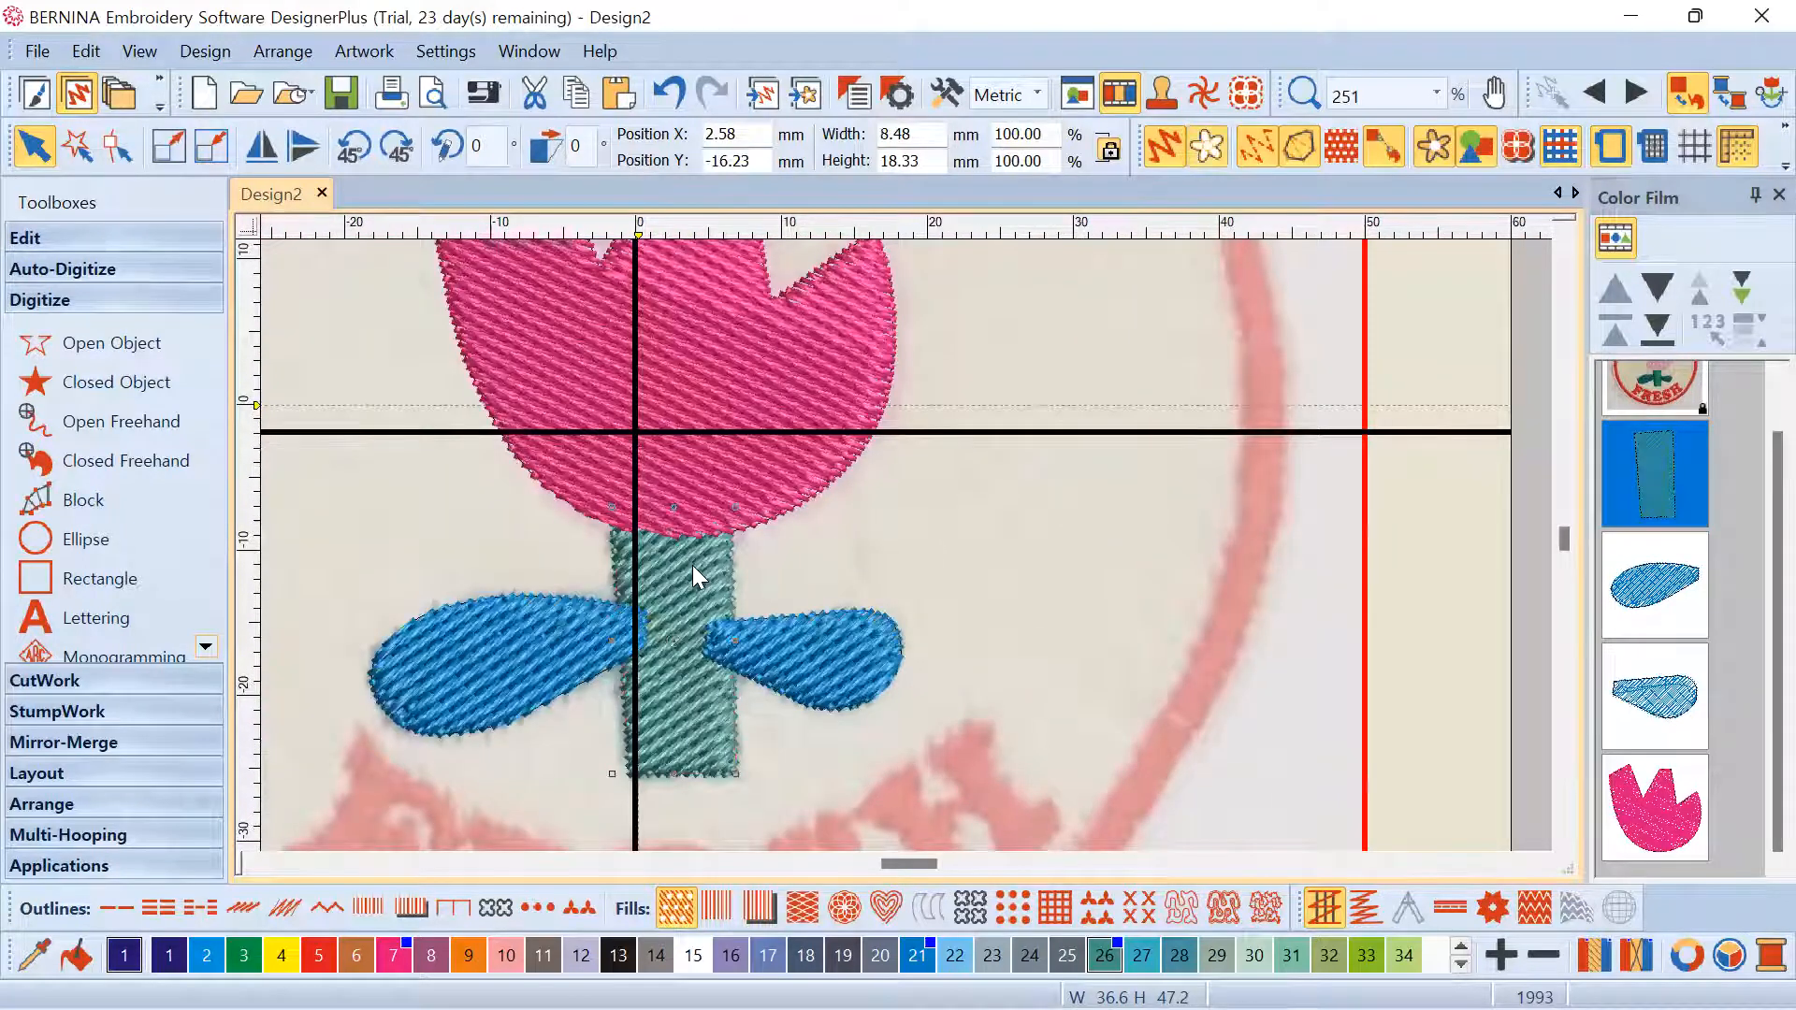
left_click(830, 386)
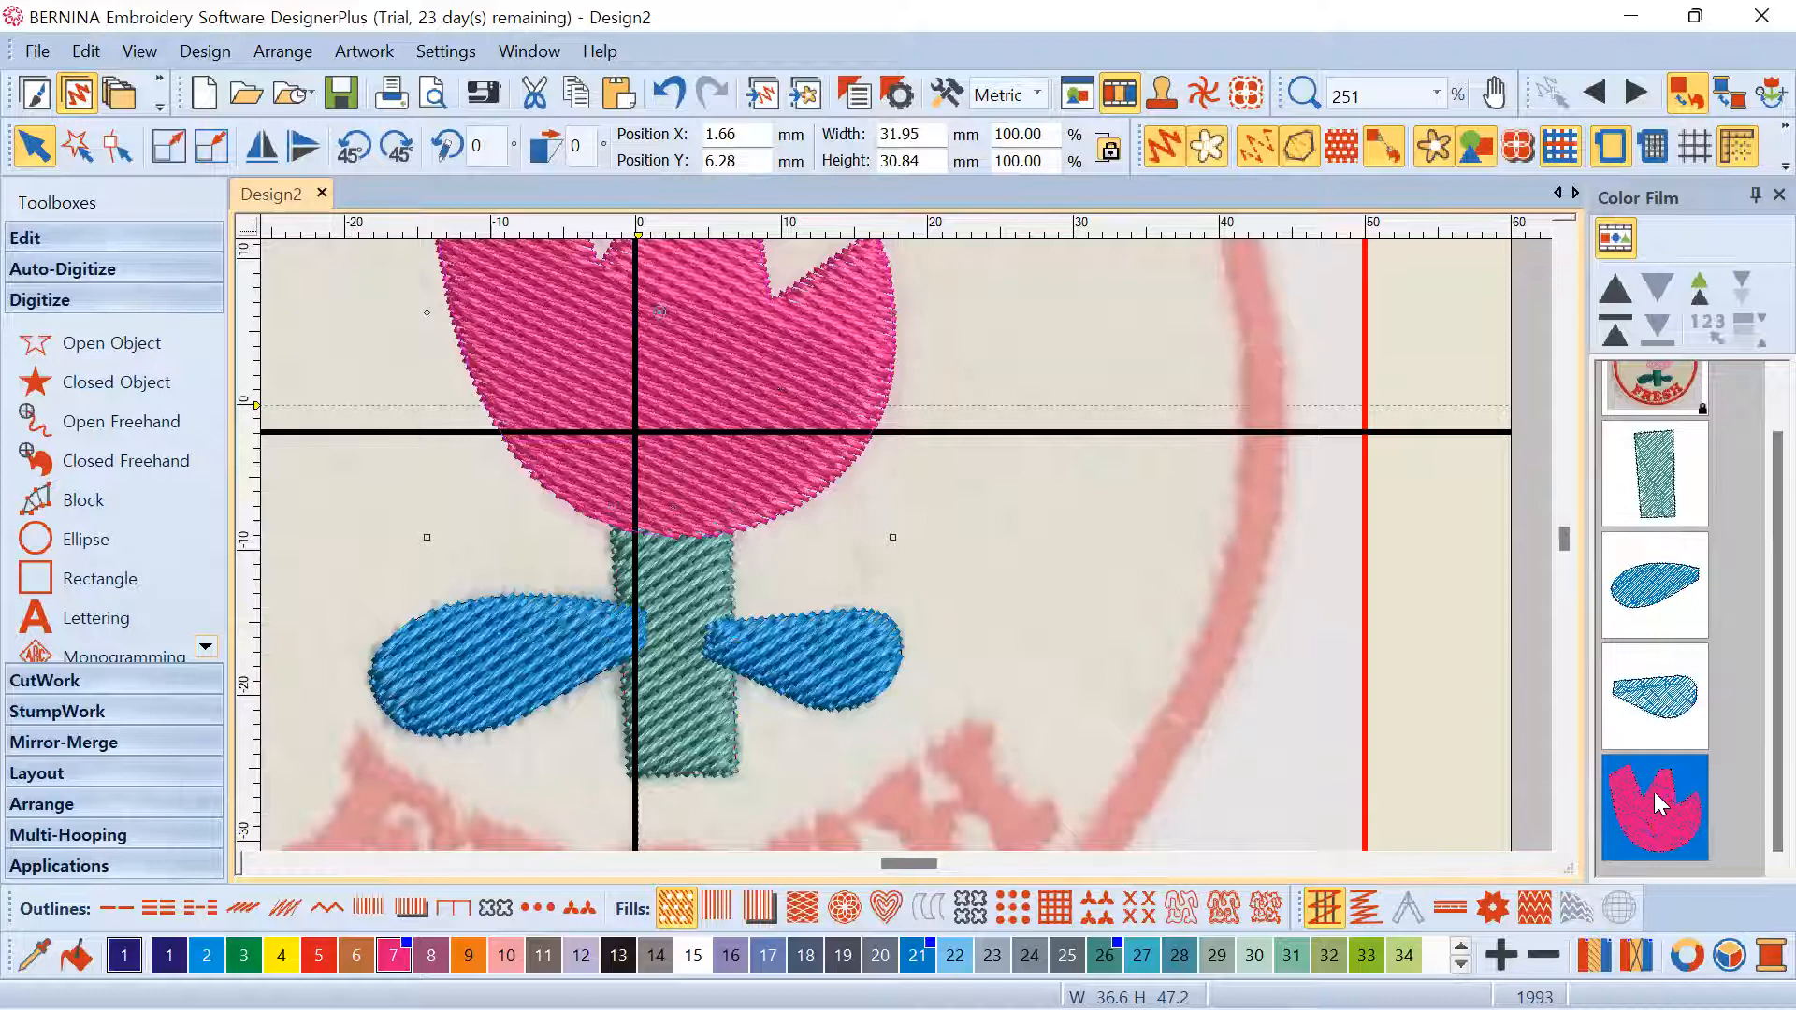
left_click(685, 550)
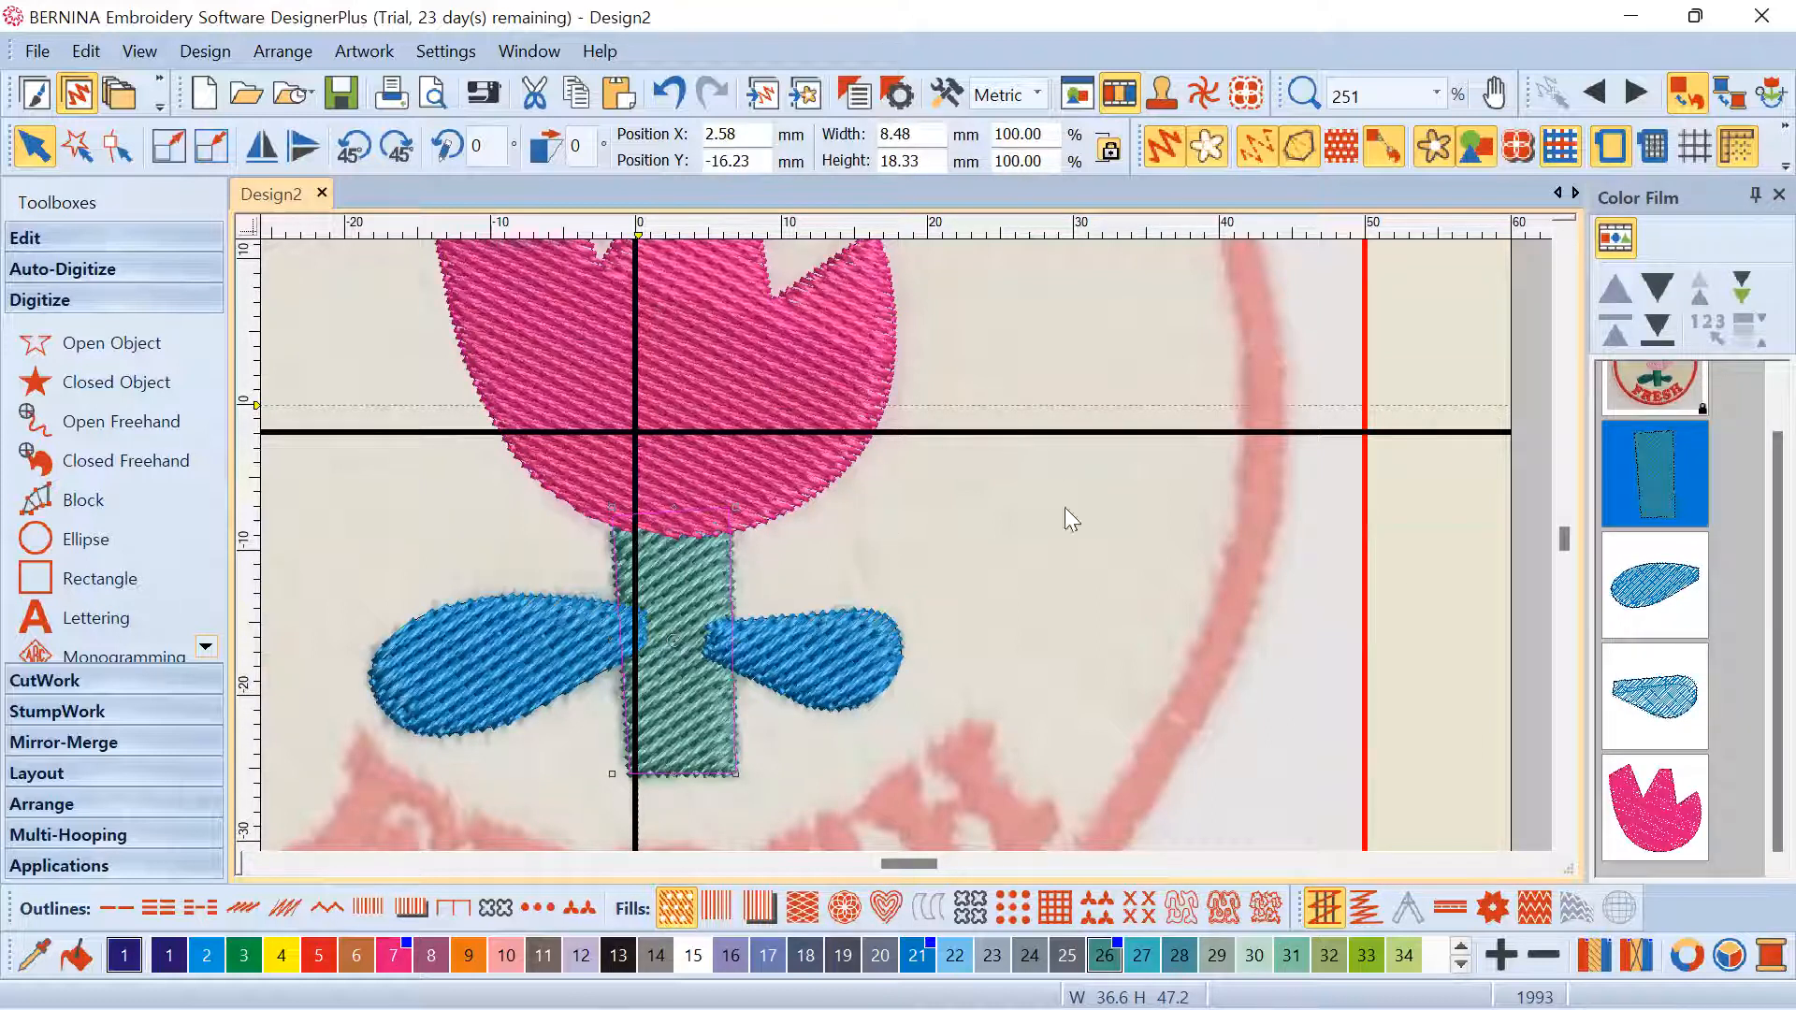
left_click(1652, 806)
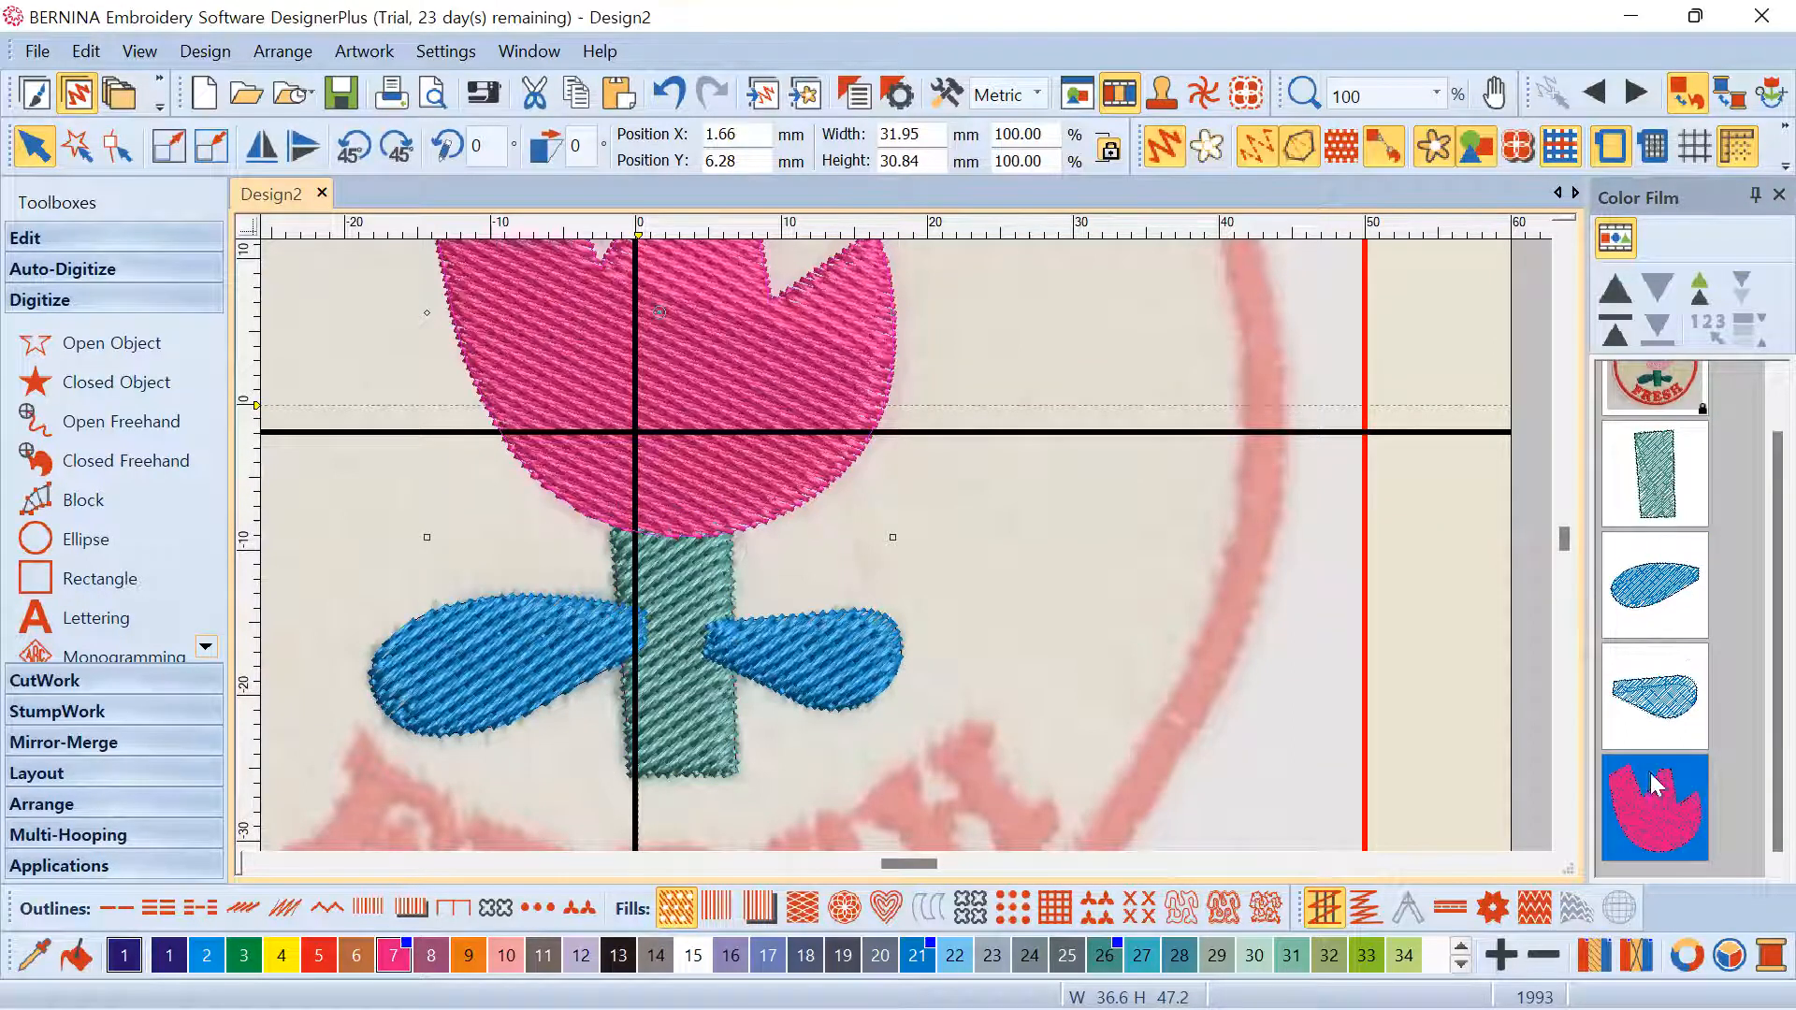
Move the tulip head above both leaves in Color Film, then select it with the stem
left_click(117, 238)
left_click_drag(1639, 819, 1633, 575)
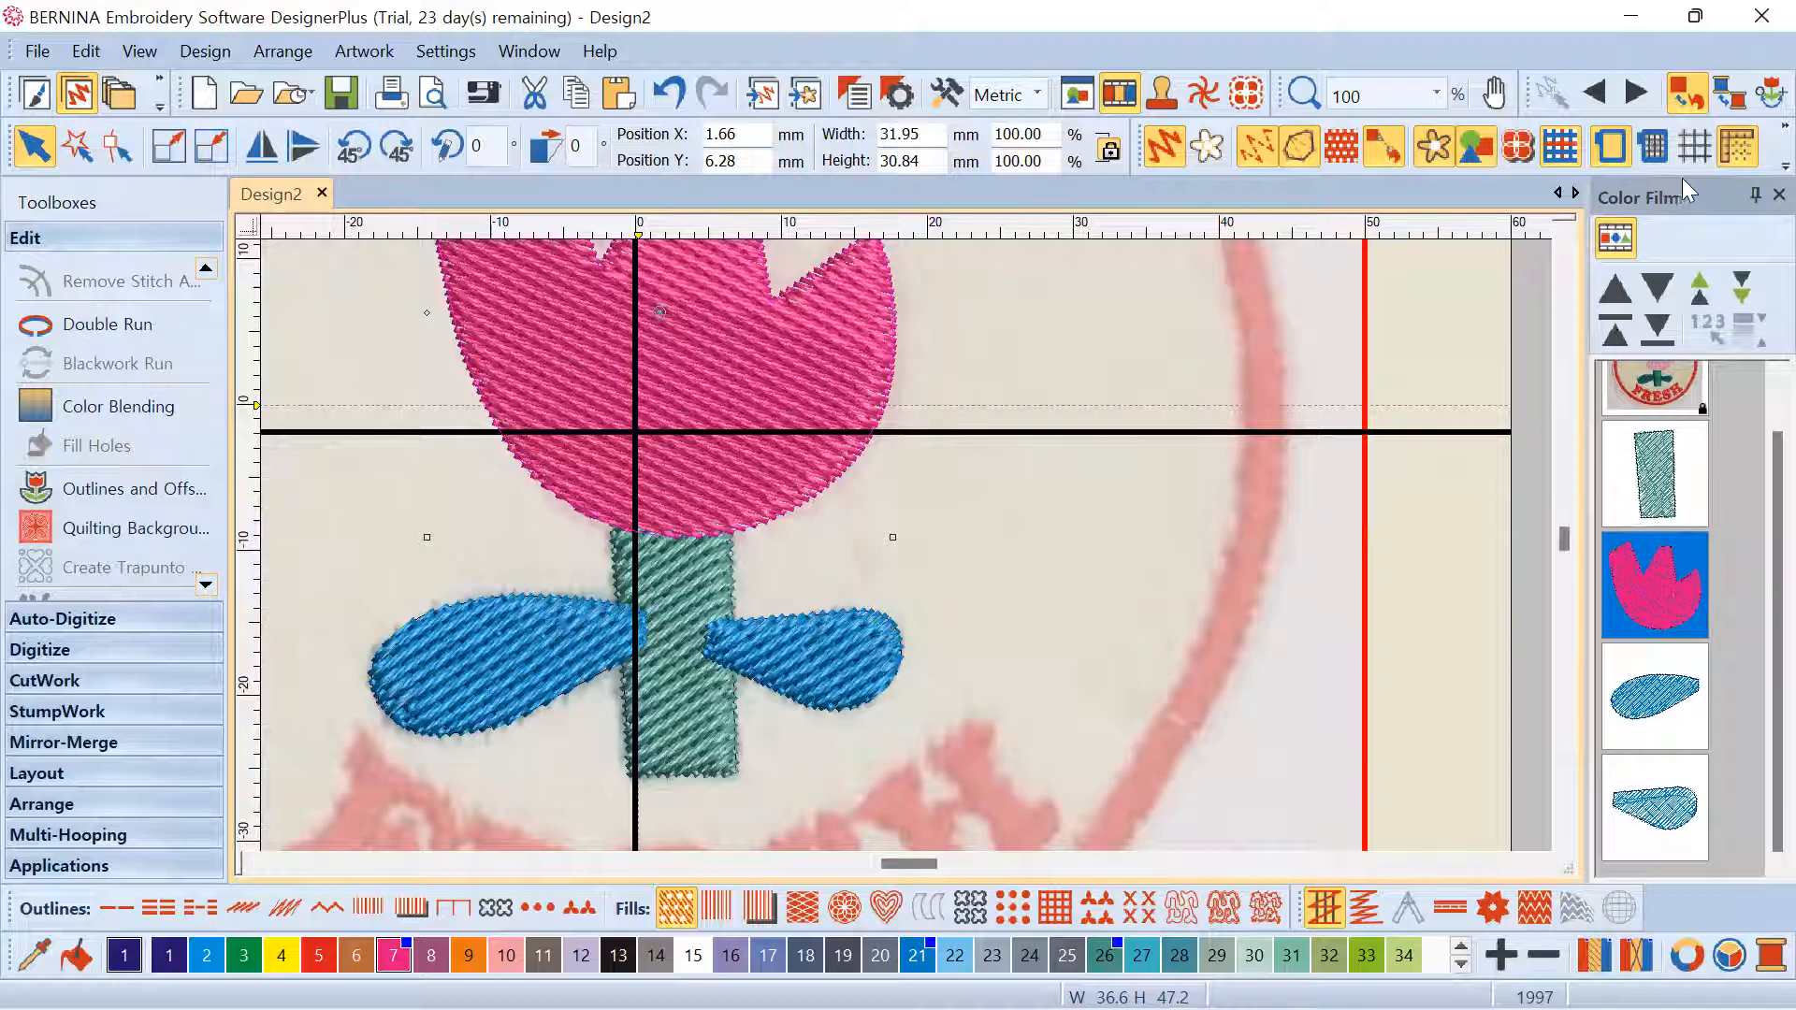
left_click(1668, 487)
left_click(1663, 573, "ctrl")
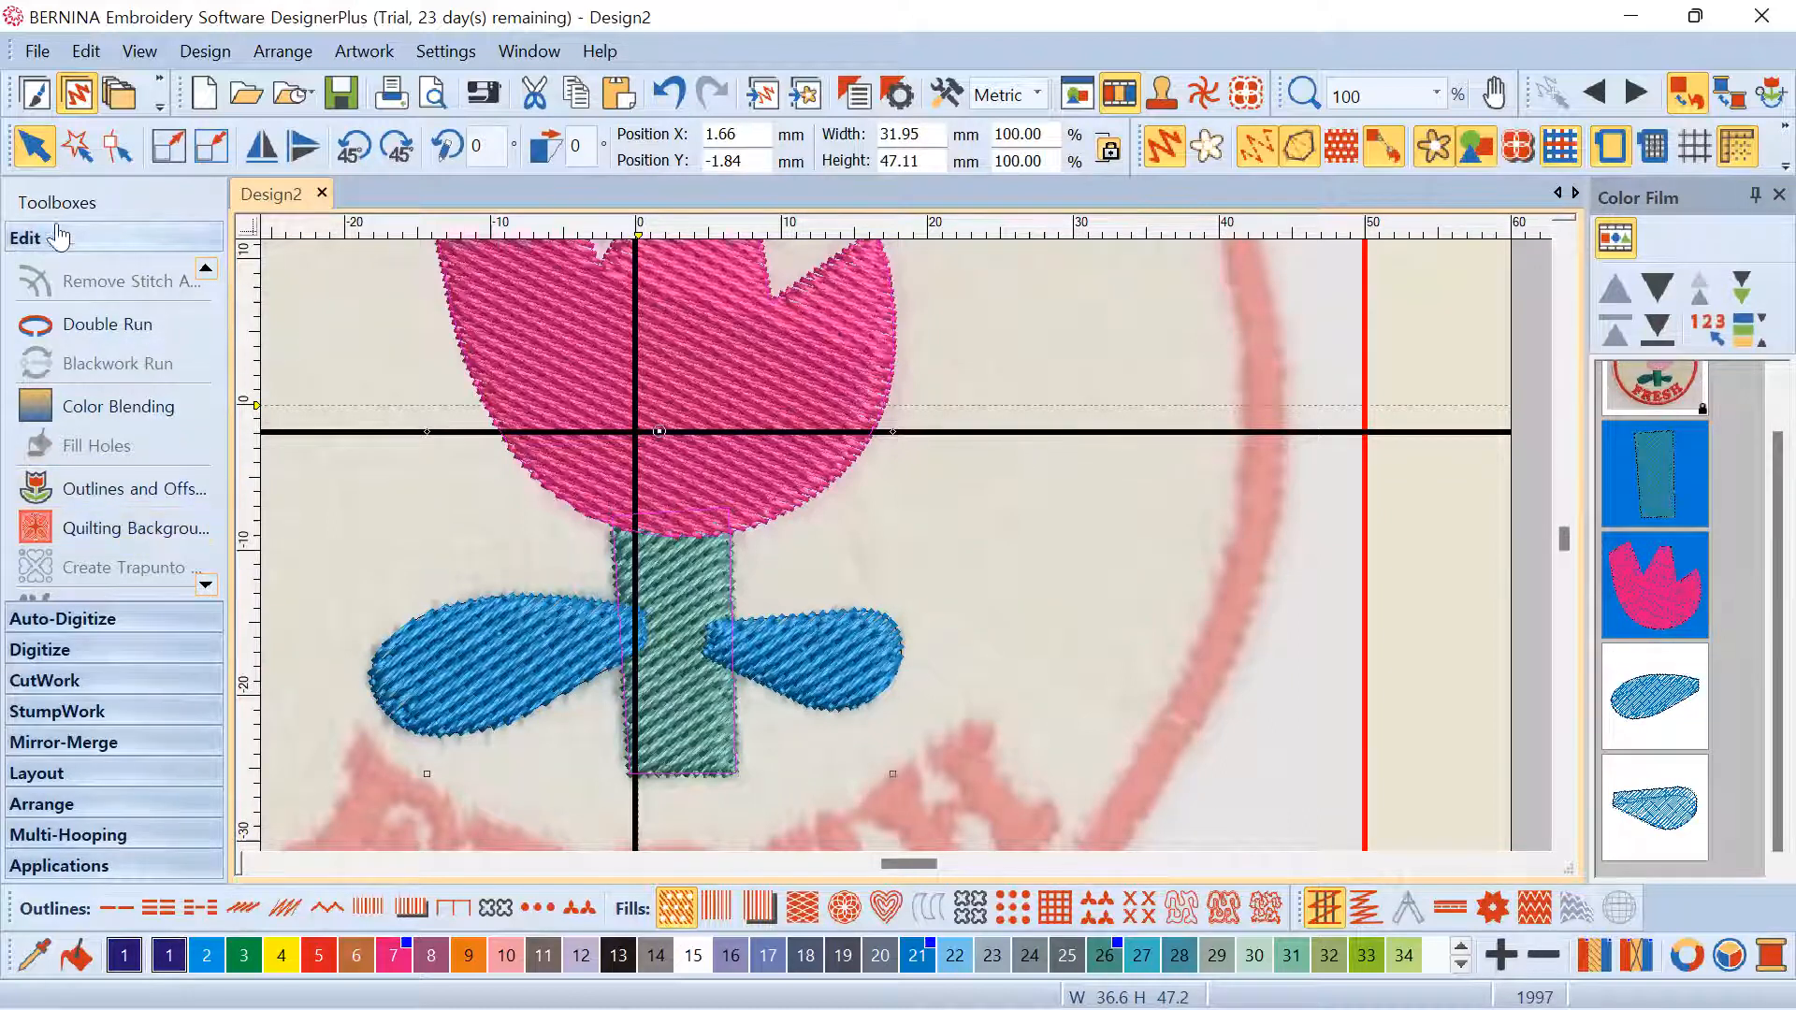
left_click(206, 584)
left_click(205, 584)
left_click(206, 585)
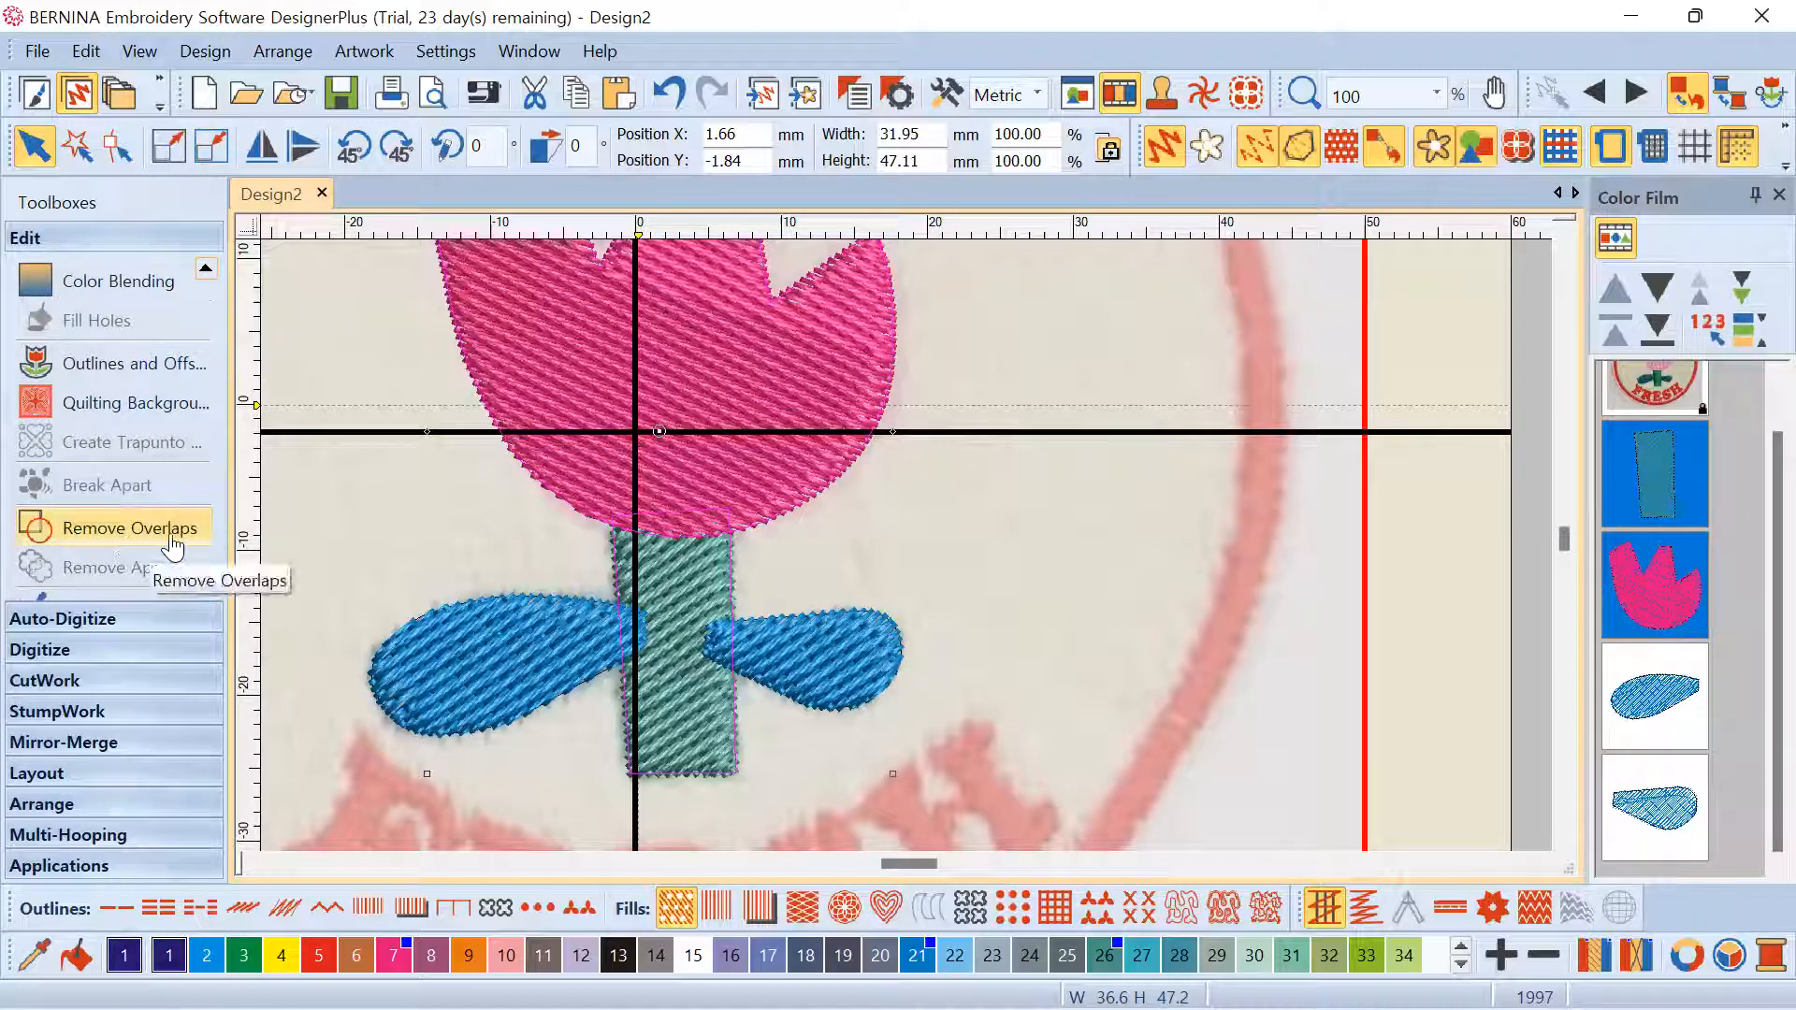
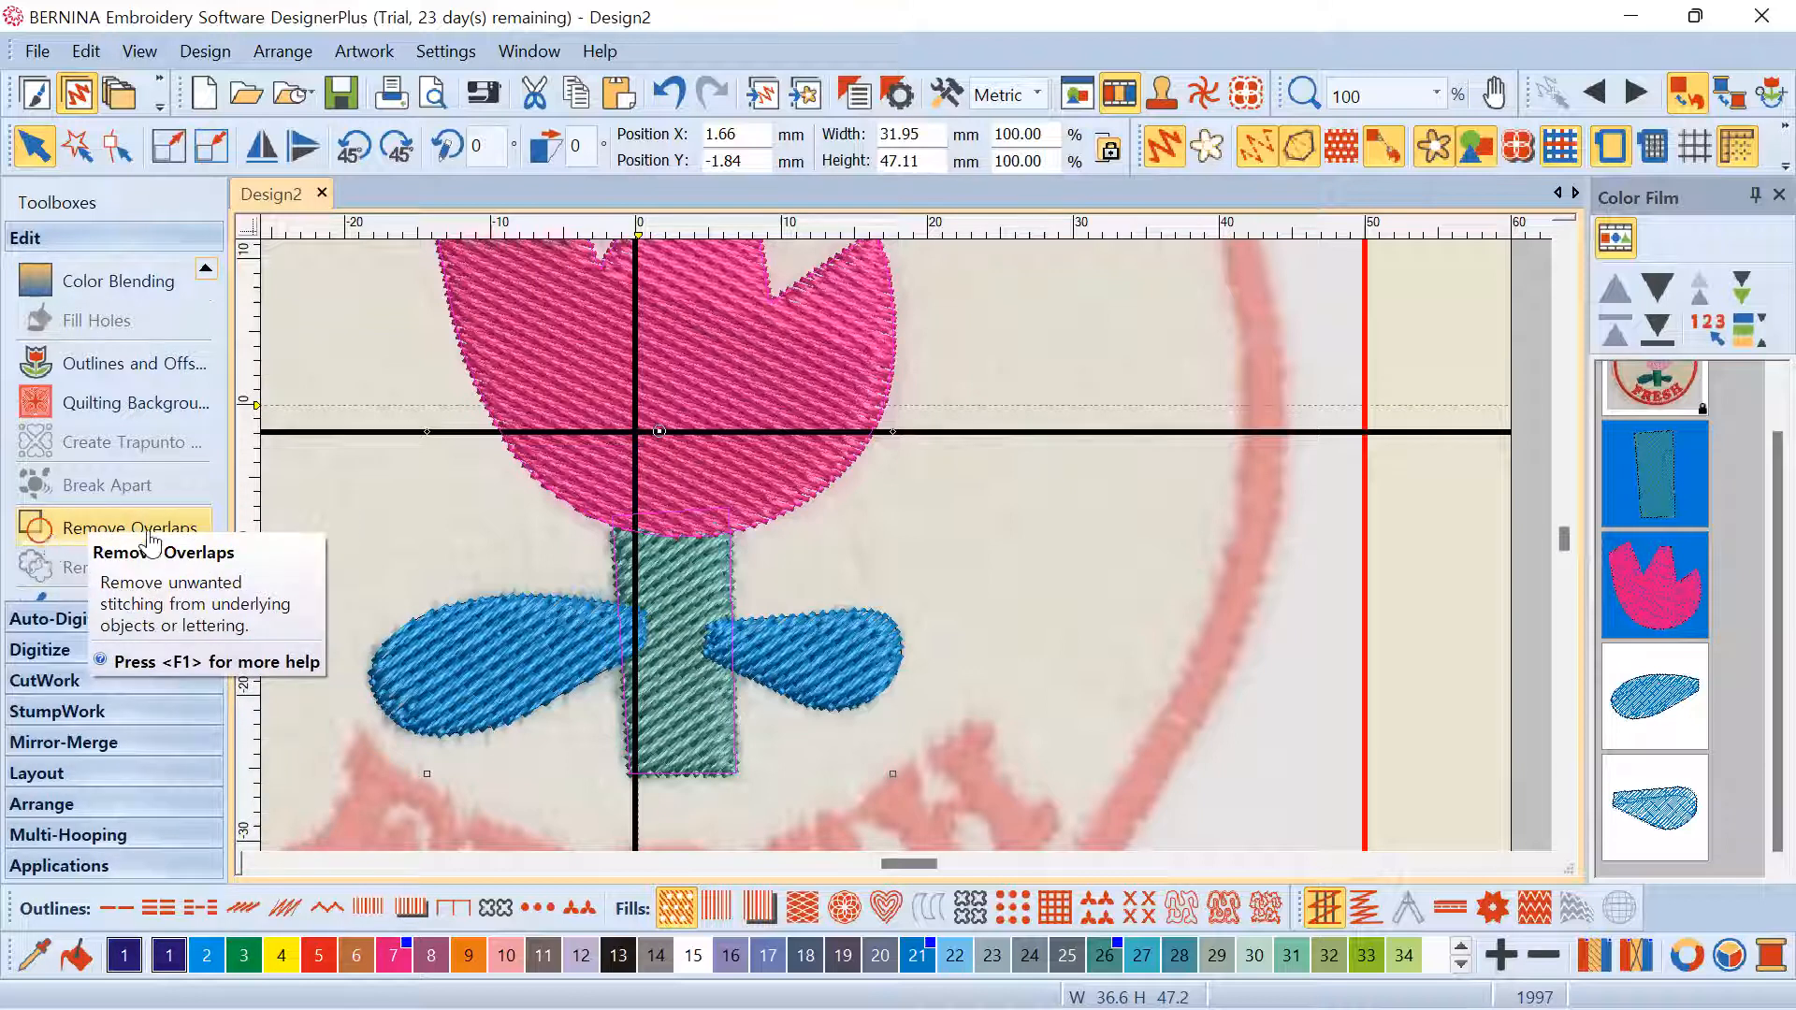
Remove the stem stitching hidden under the tulip head with Remove Overlaps, then reselect stem and head
left_click(148, 532)
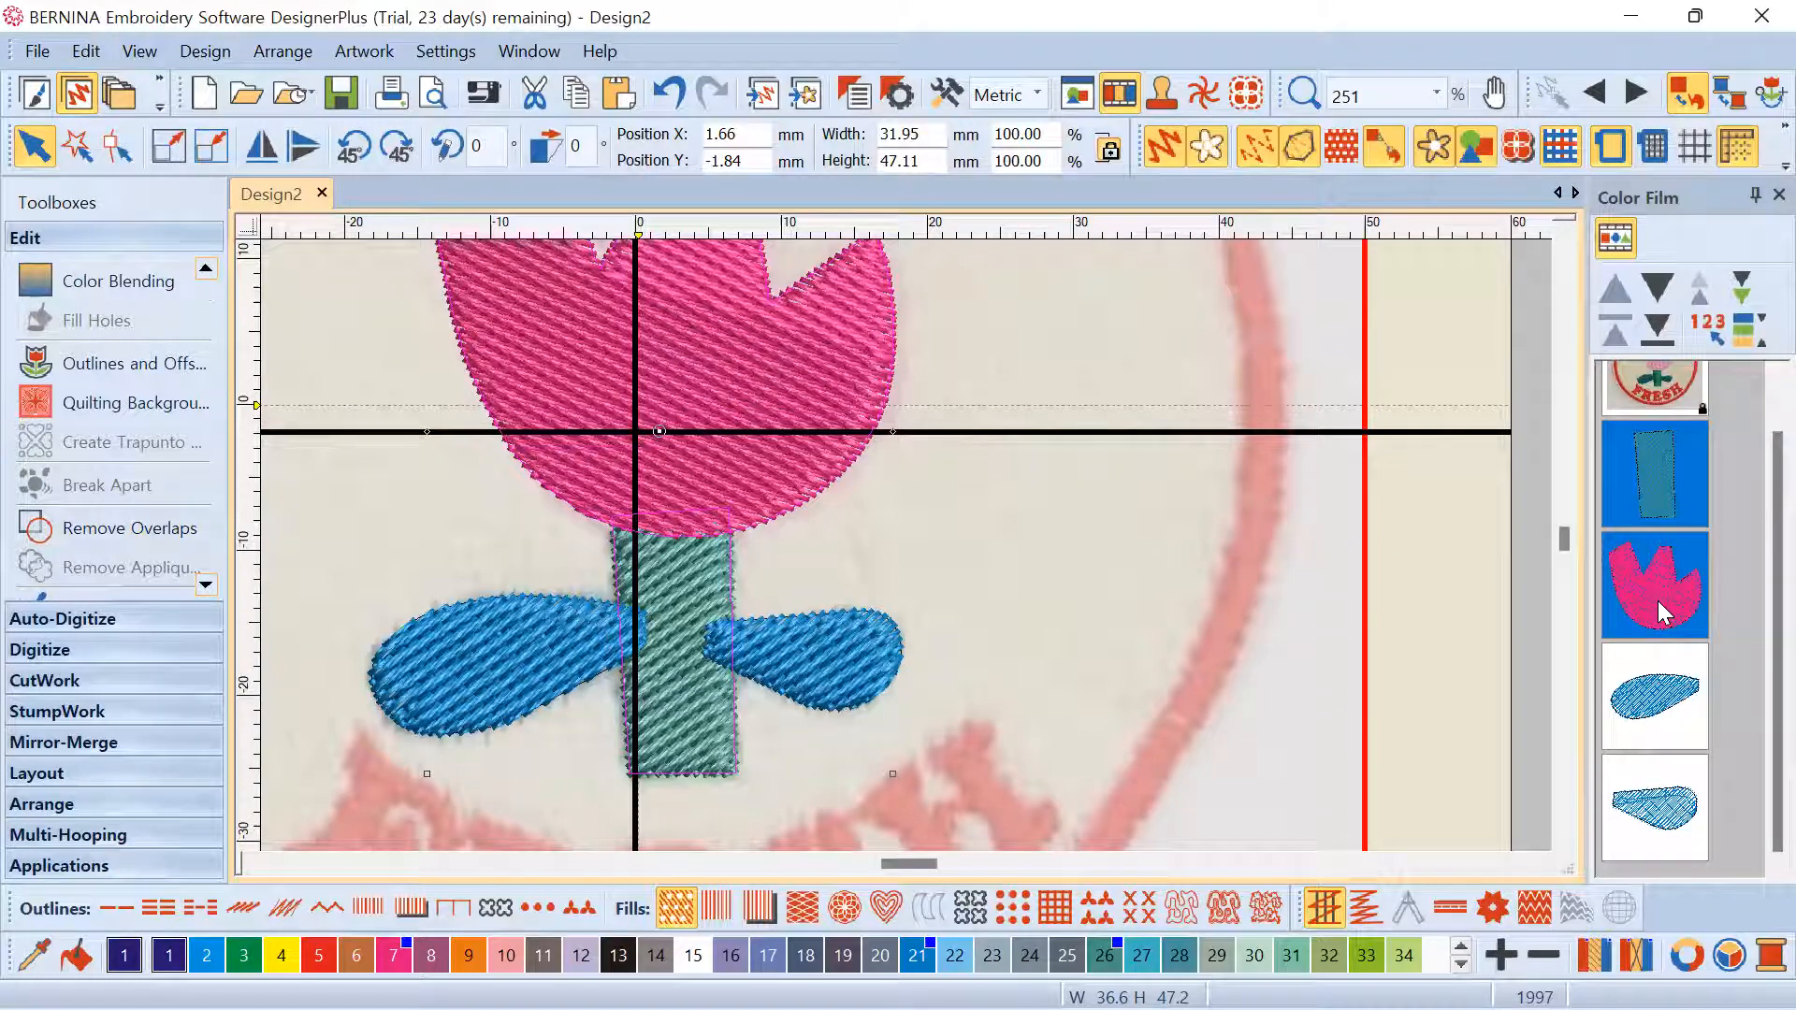
left_click(1082, 524)
left_click(752, 464)
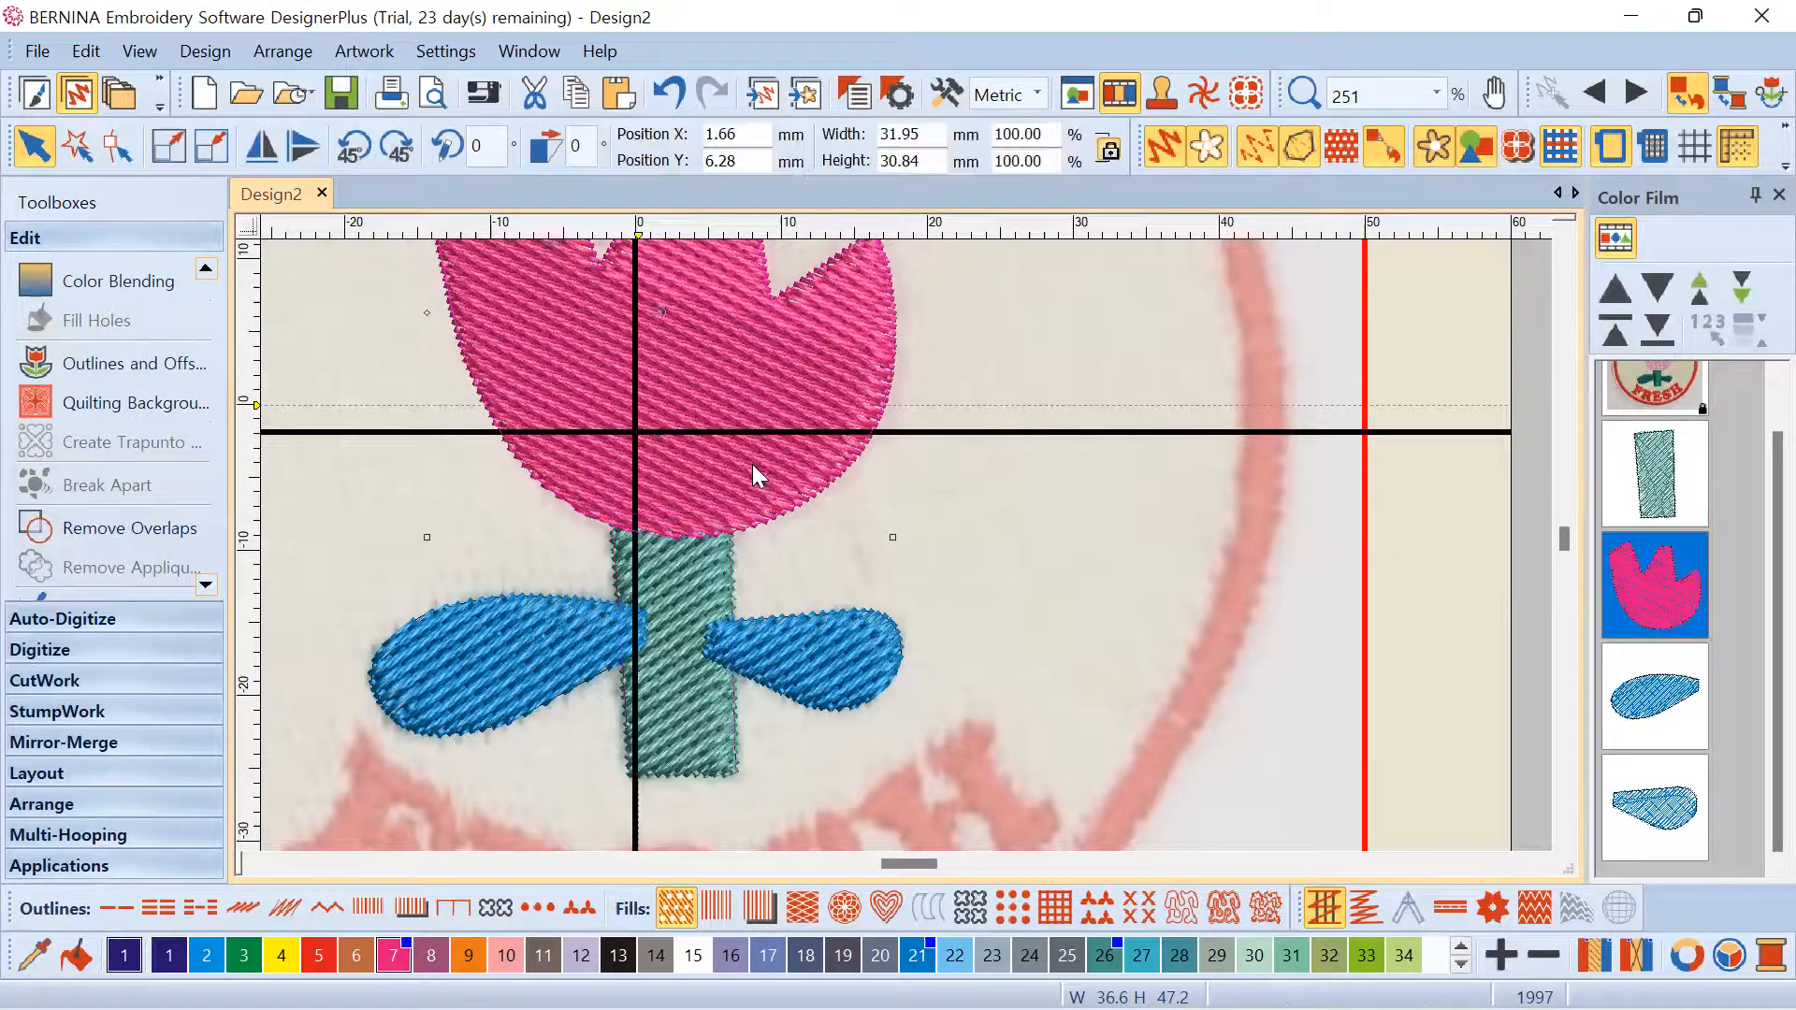
left_click(683, 565)
left_click(1628, 559)
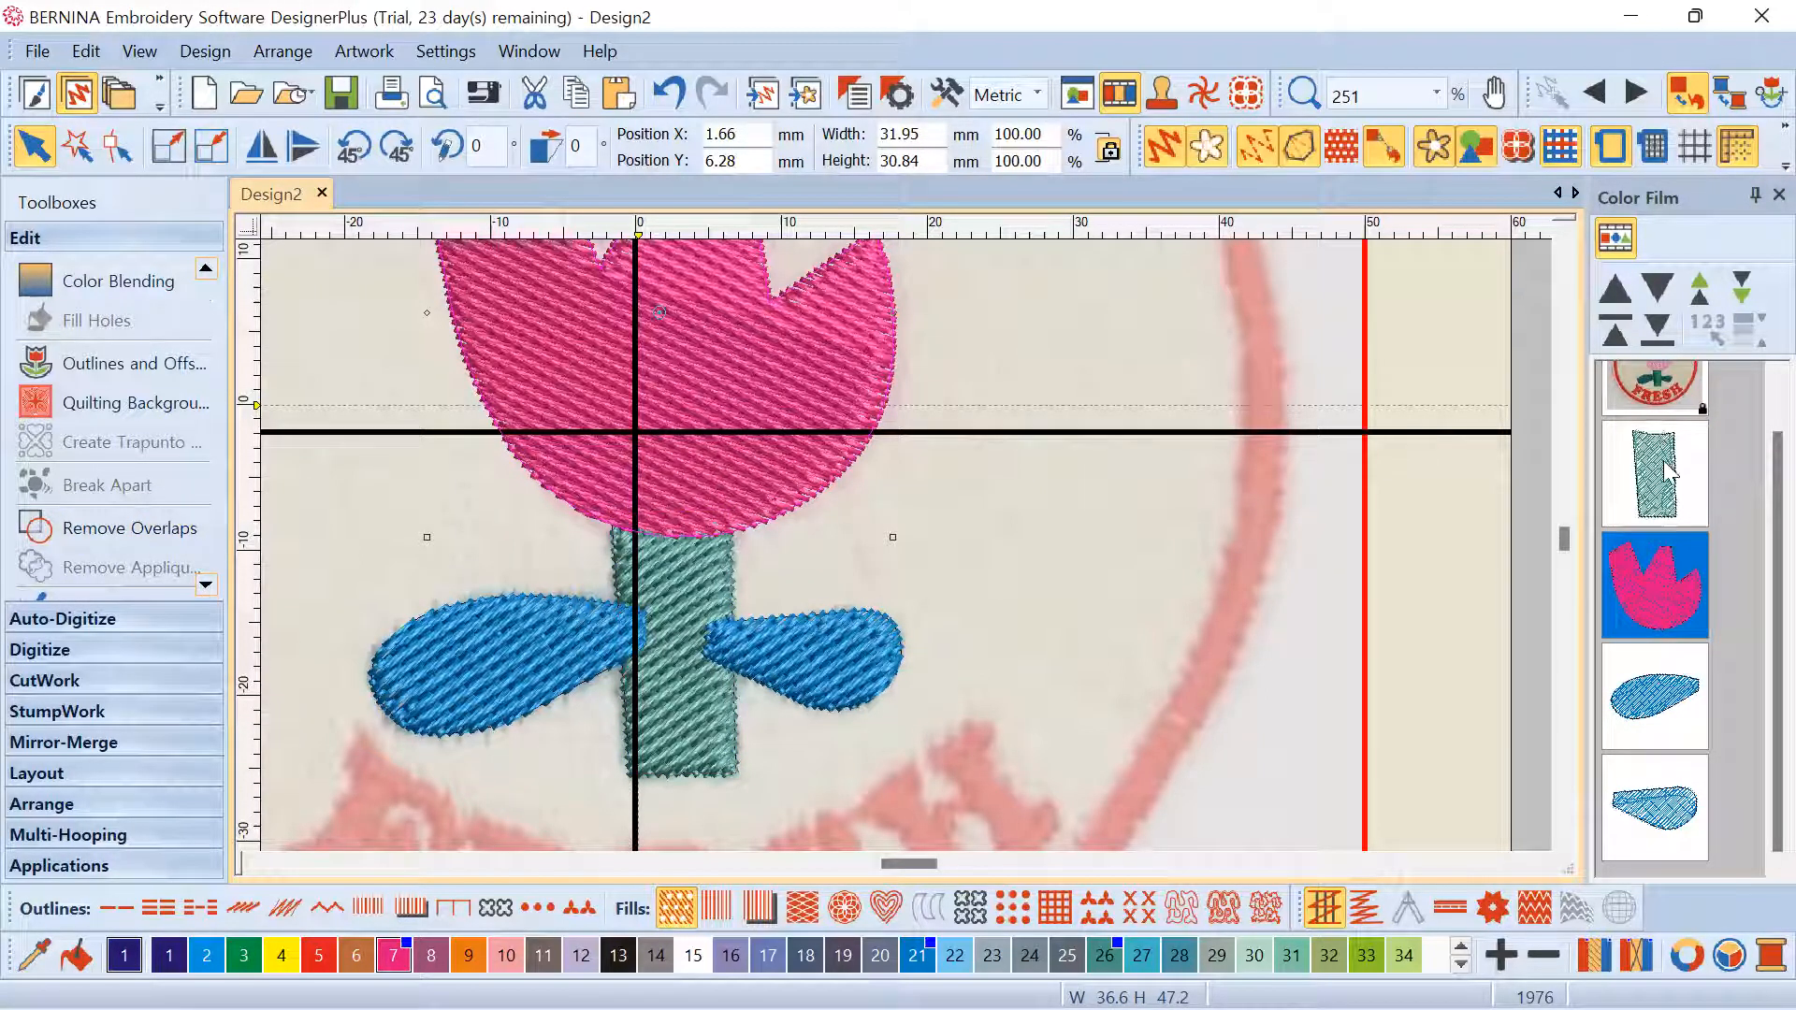
Widen Color Film to inspect the trimmed stem, then hide the tulip head
left_click_drag(1587, 482, 1260, 500)
scroll(1496, 561, "up", 2)
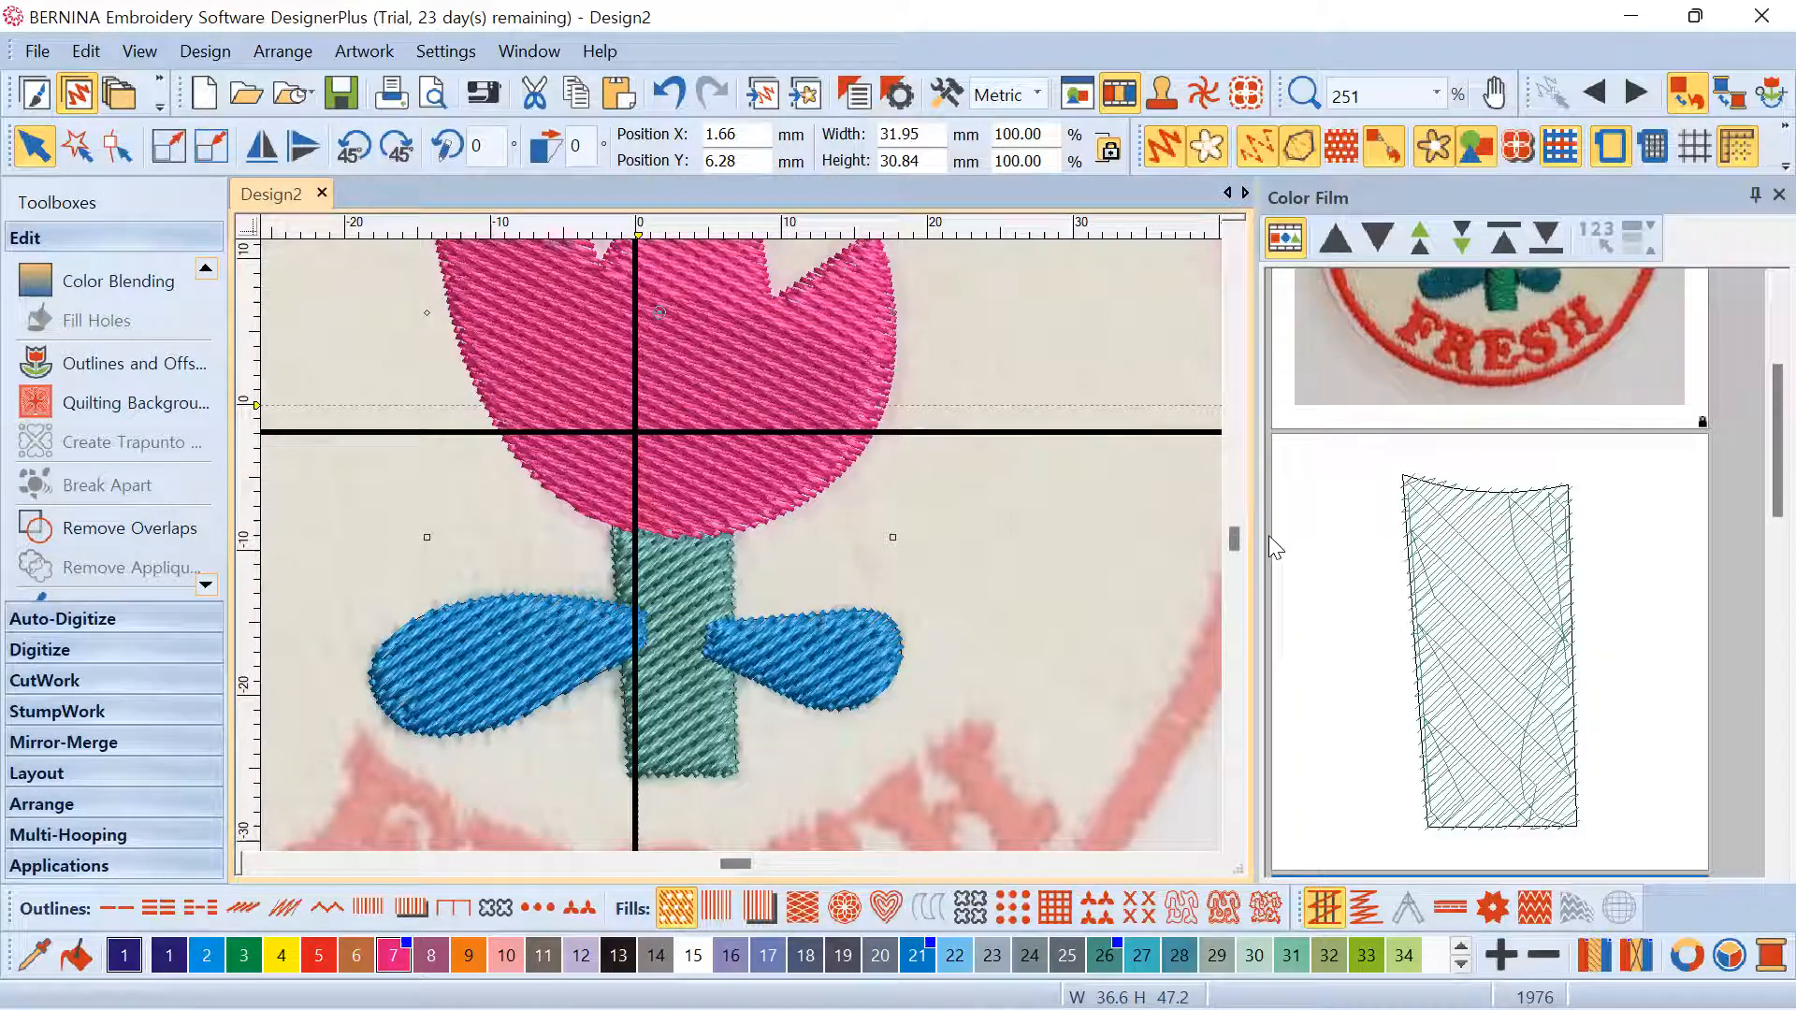
left_click_drag(1254, 540, 1408, 548)
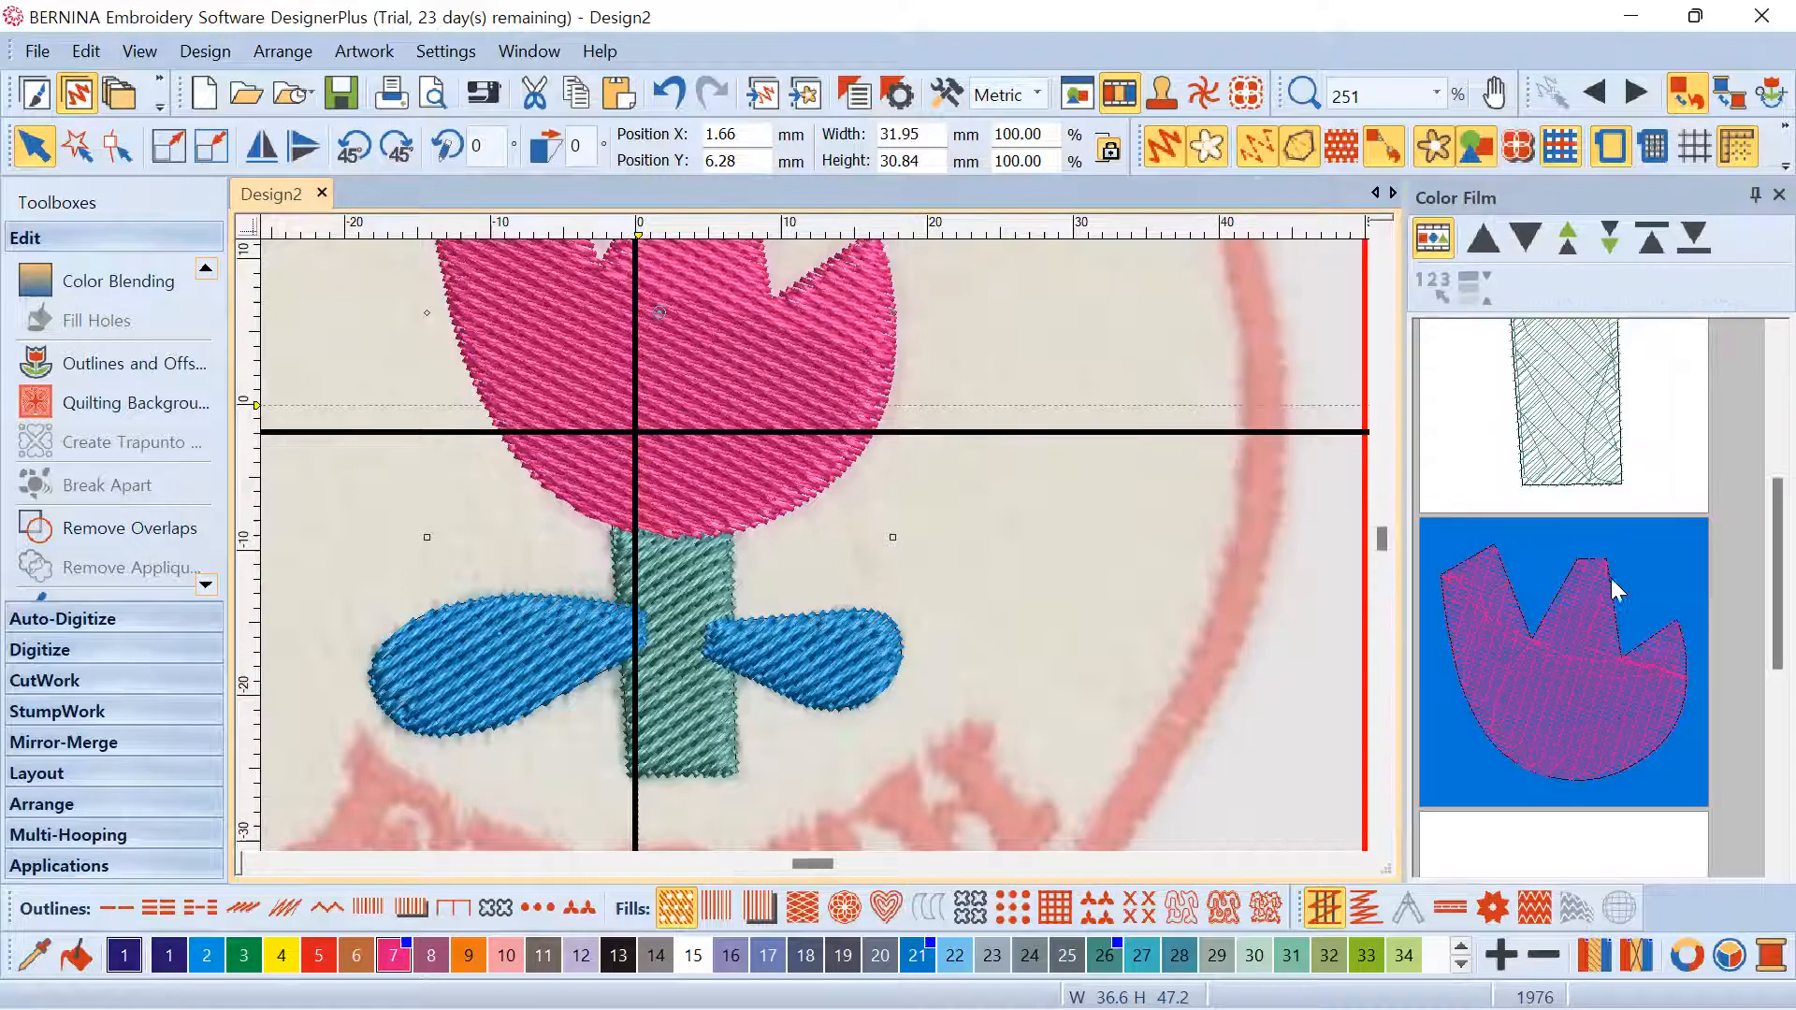
left_click(1132, 520)
left_click(746, 404)
left_click(1535, 571)
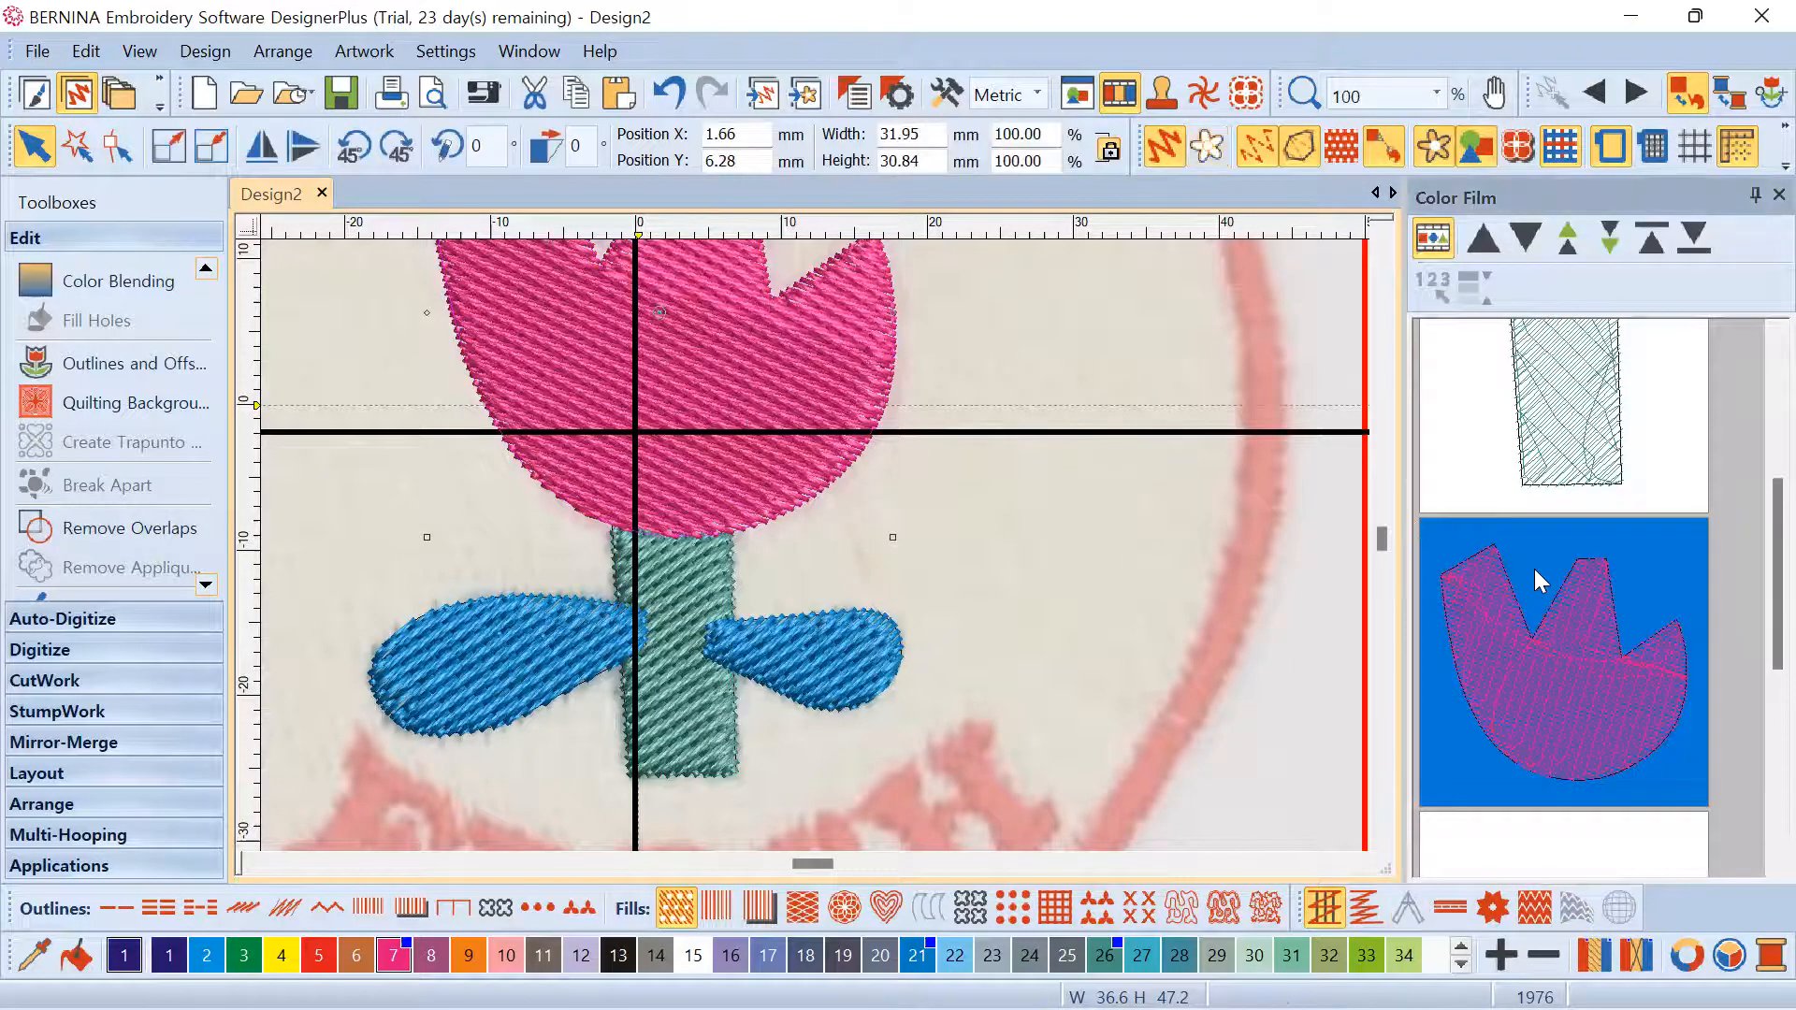
left_click(1523, 227)
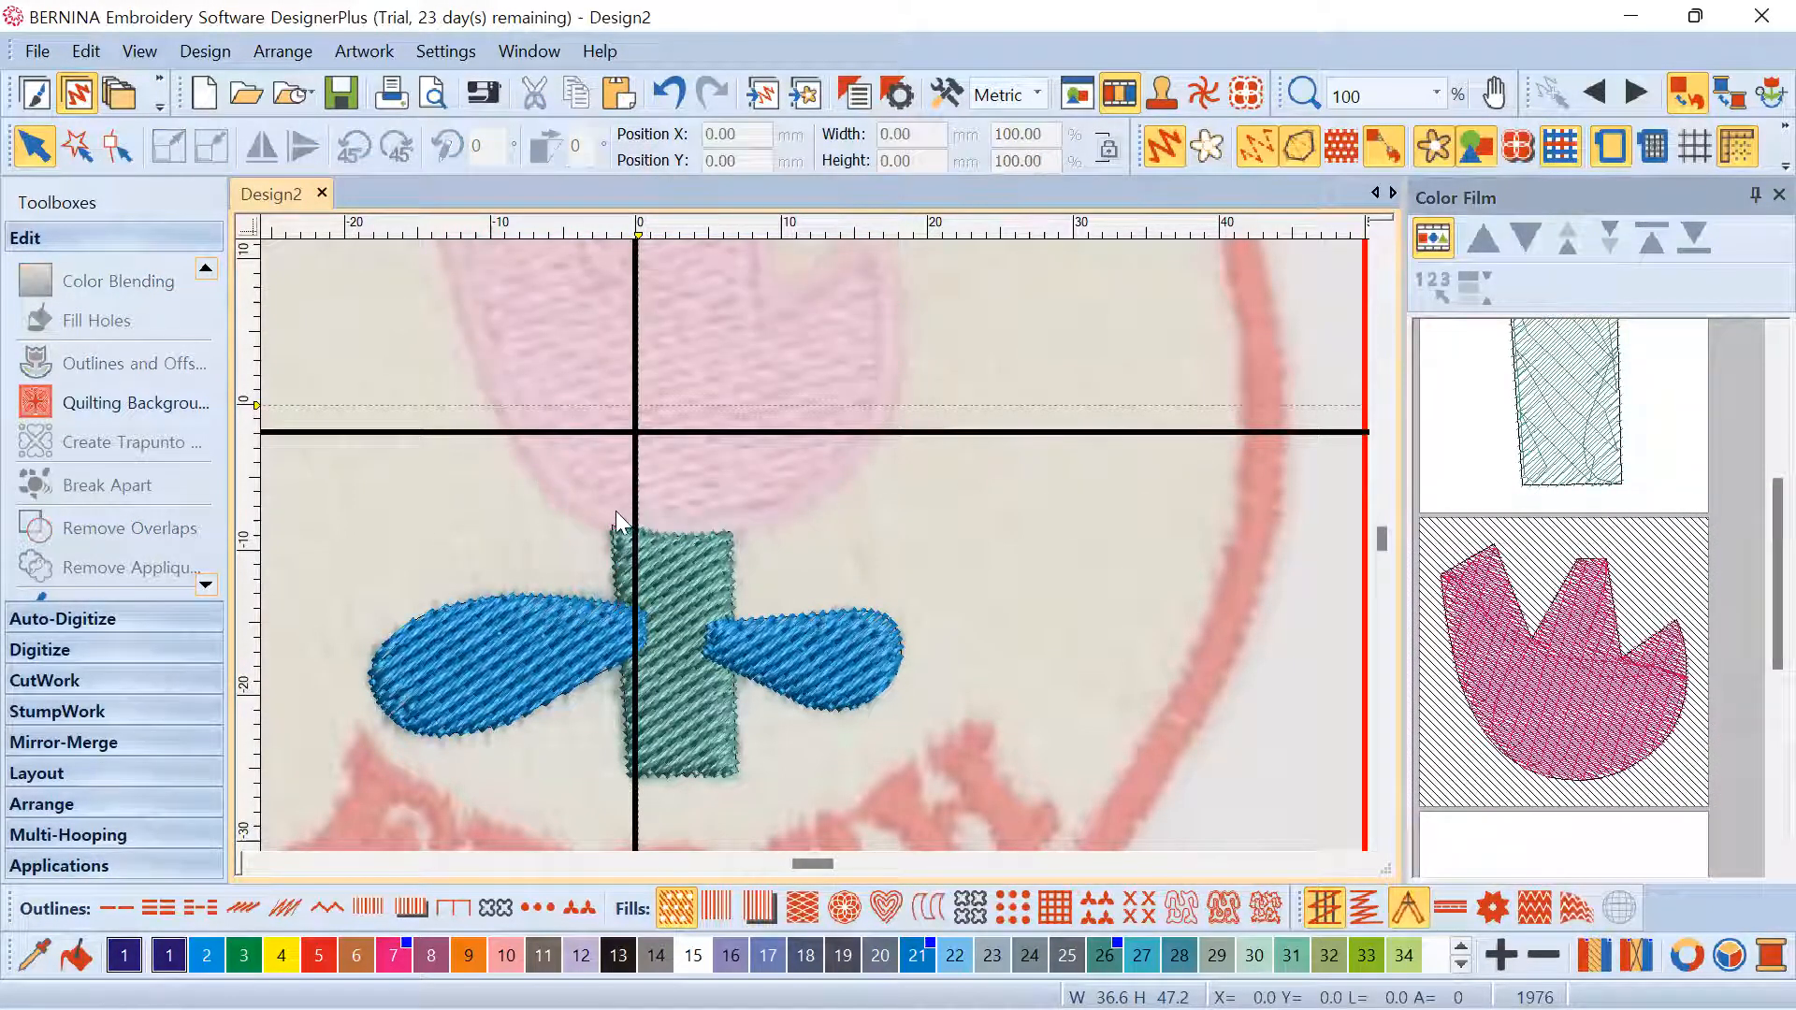
Unhide all objects from the Color Film menu to bring the tulip head back
scroll(724, 527, "up", 5)
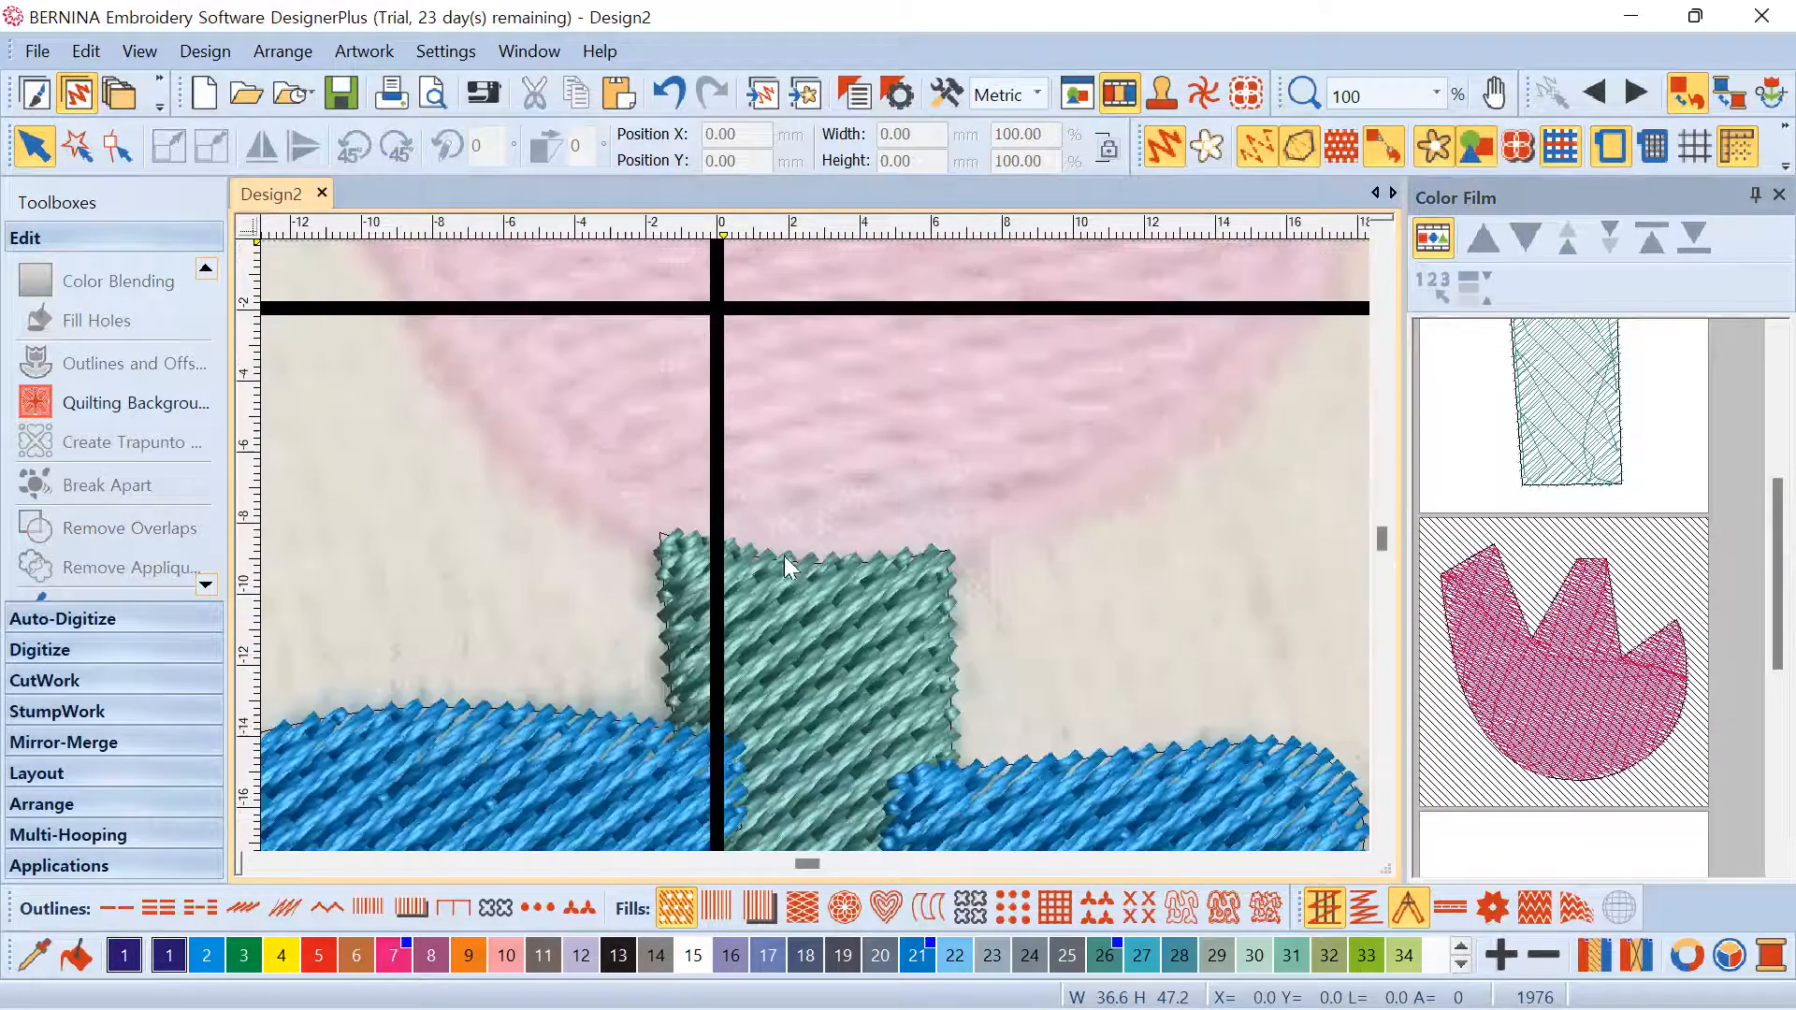
scroll(1466, 609, "down", 1)
scroll(1506, 608, "up", 1)
left_click(1531, 617)
right_click(1534, 613)
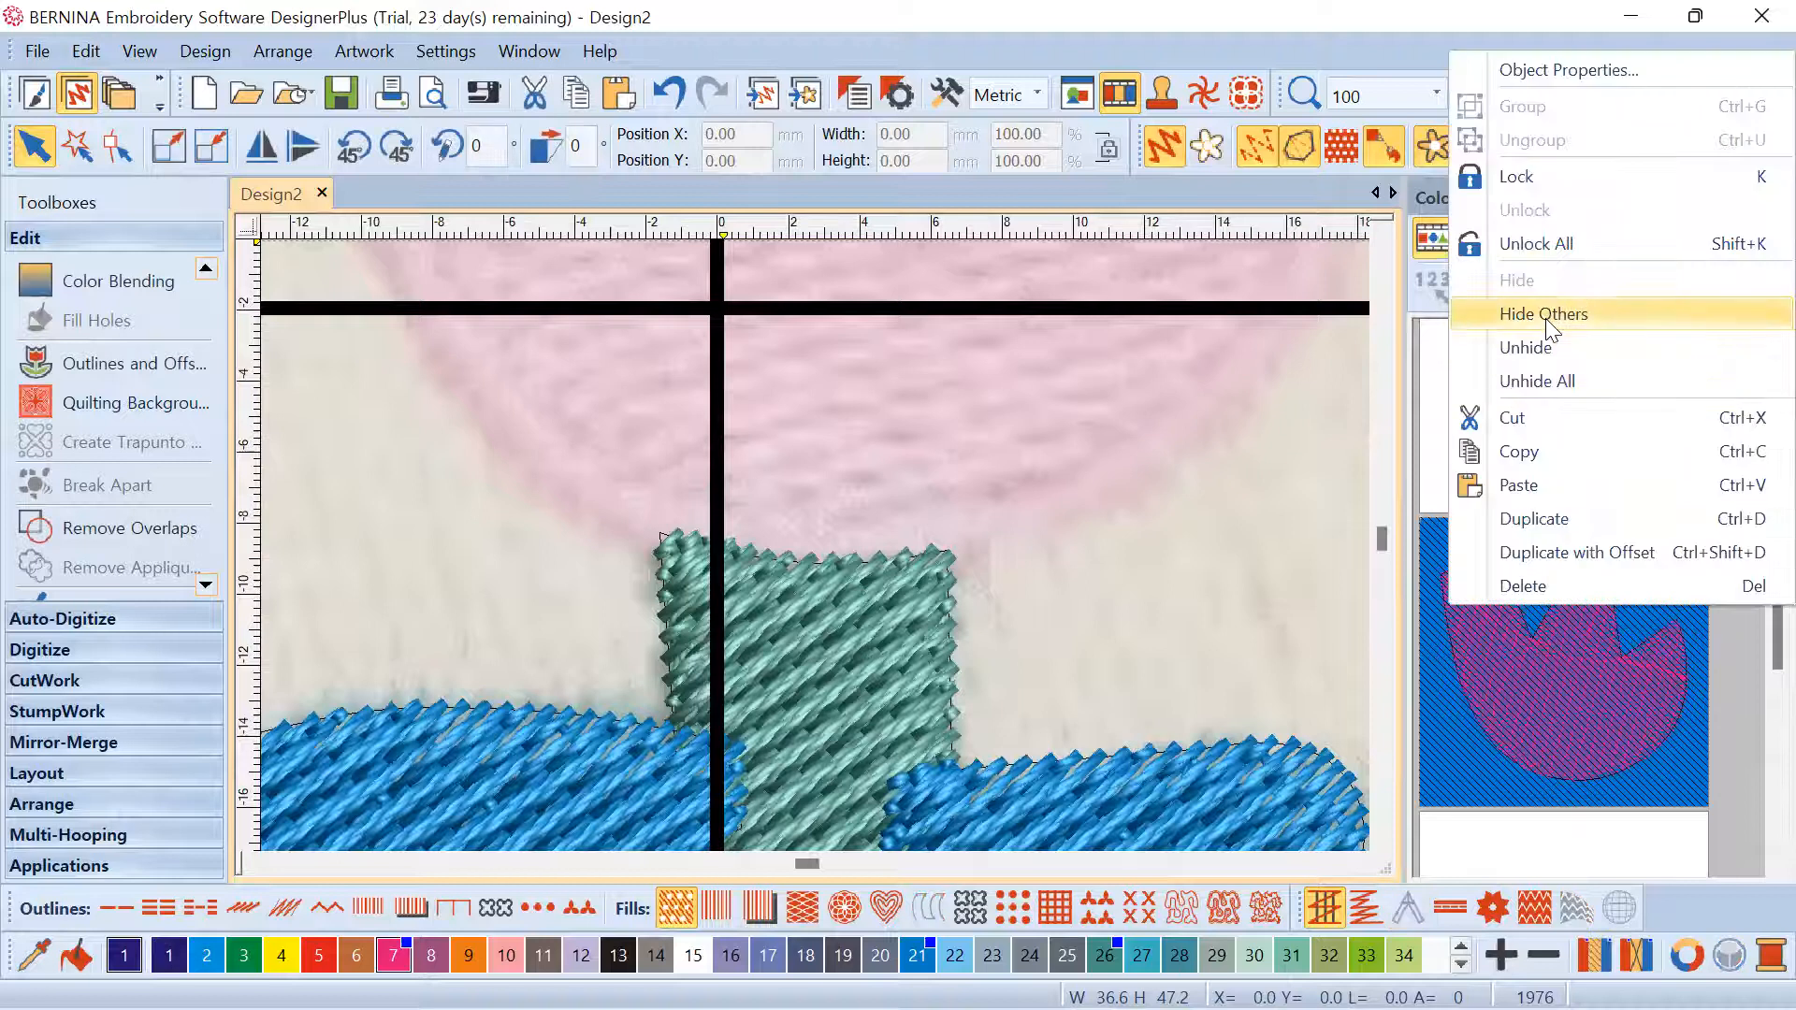
left_click(1543, 380)
scroll(814, 544, "down", 8)
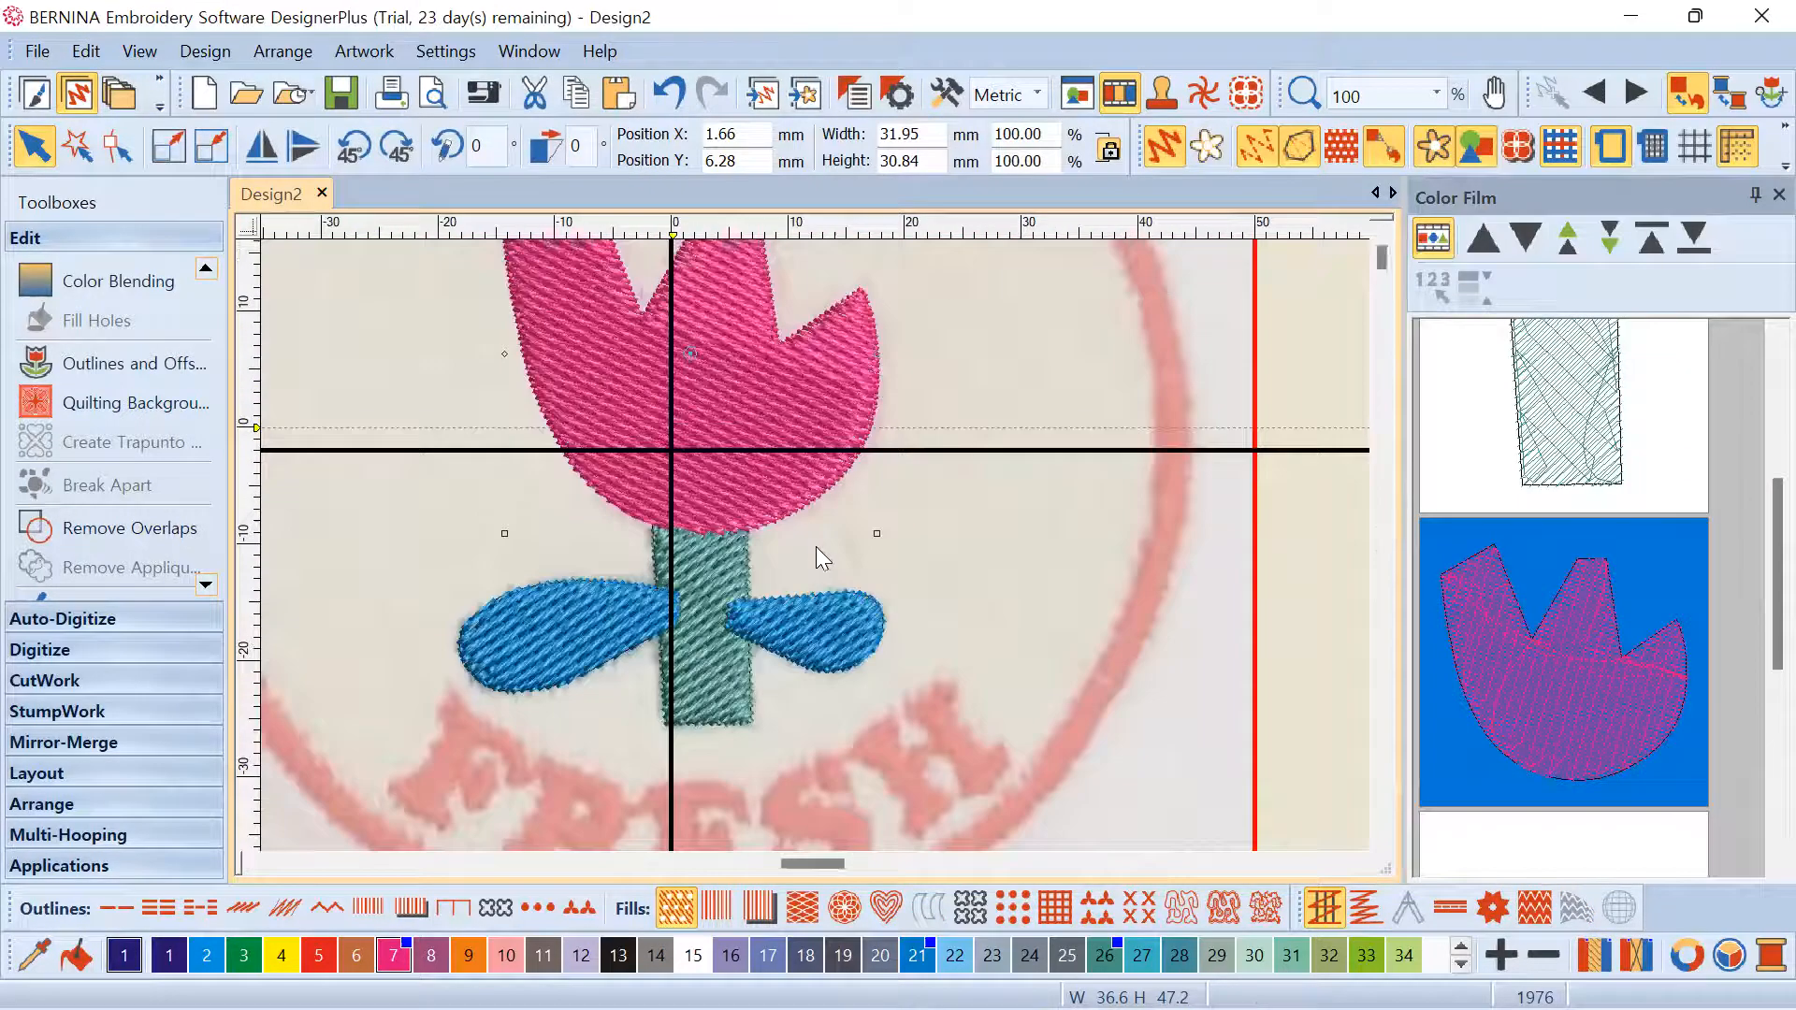
Select the stem and tulip head together and turn off Show Stitches to view outlines
left_click(995, 485)
scroll(786, 529, "down", 2)
scroll(816, 554, "up", 3)
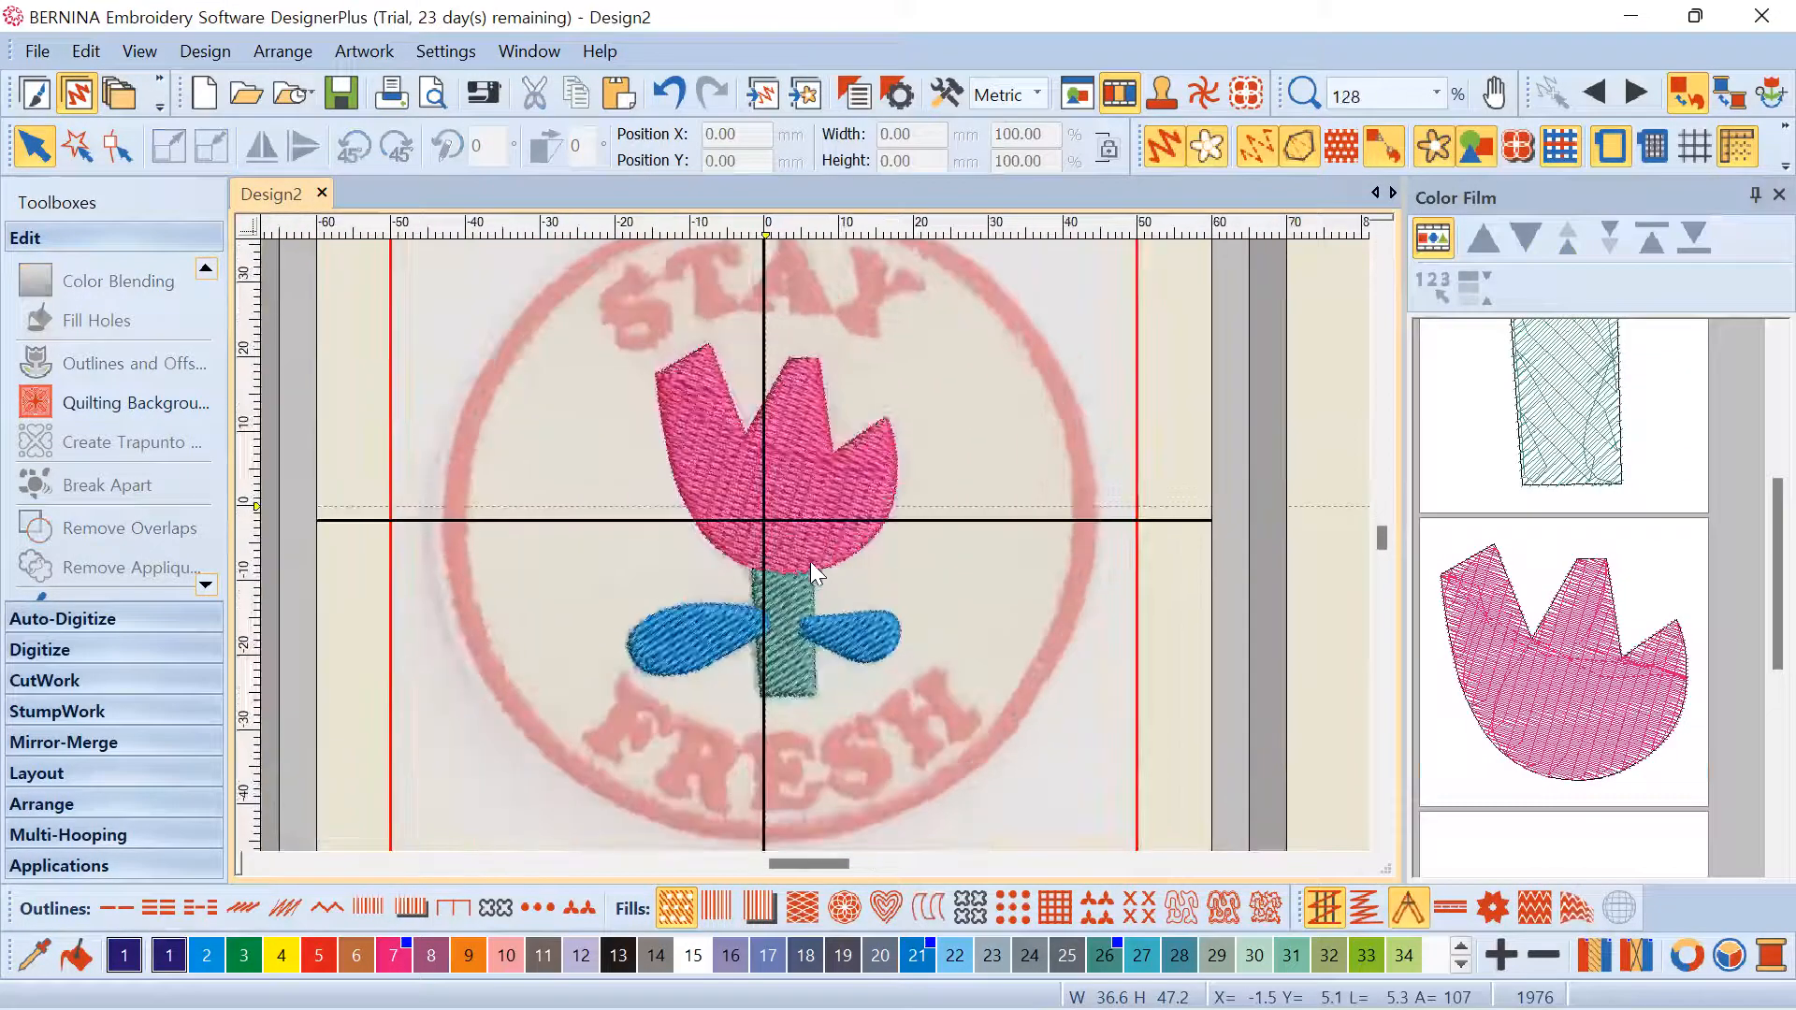
left_click(803, 586)
left_click(812, 524)
scroll(833, 552, "up", 5)
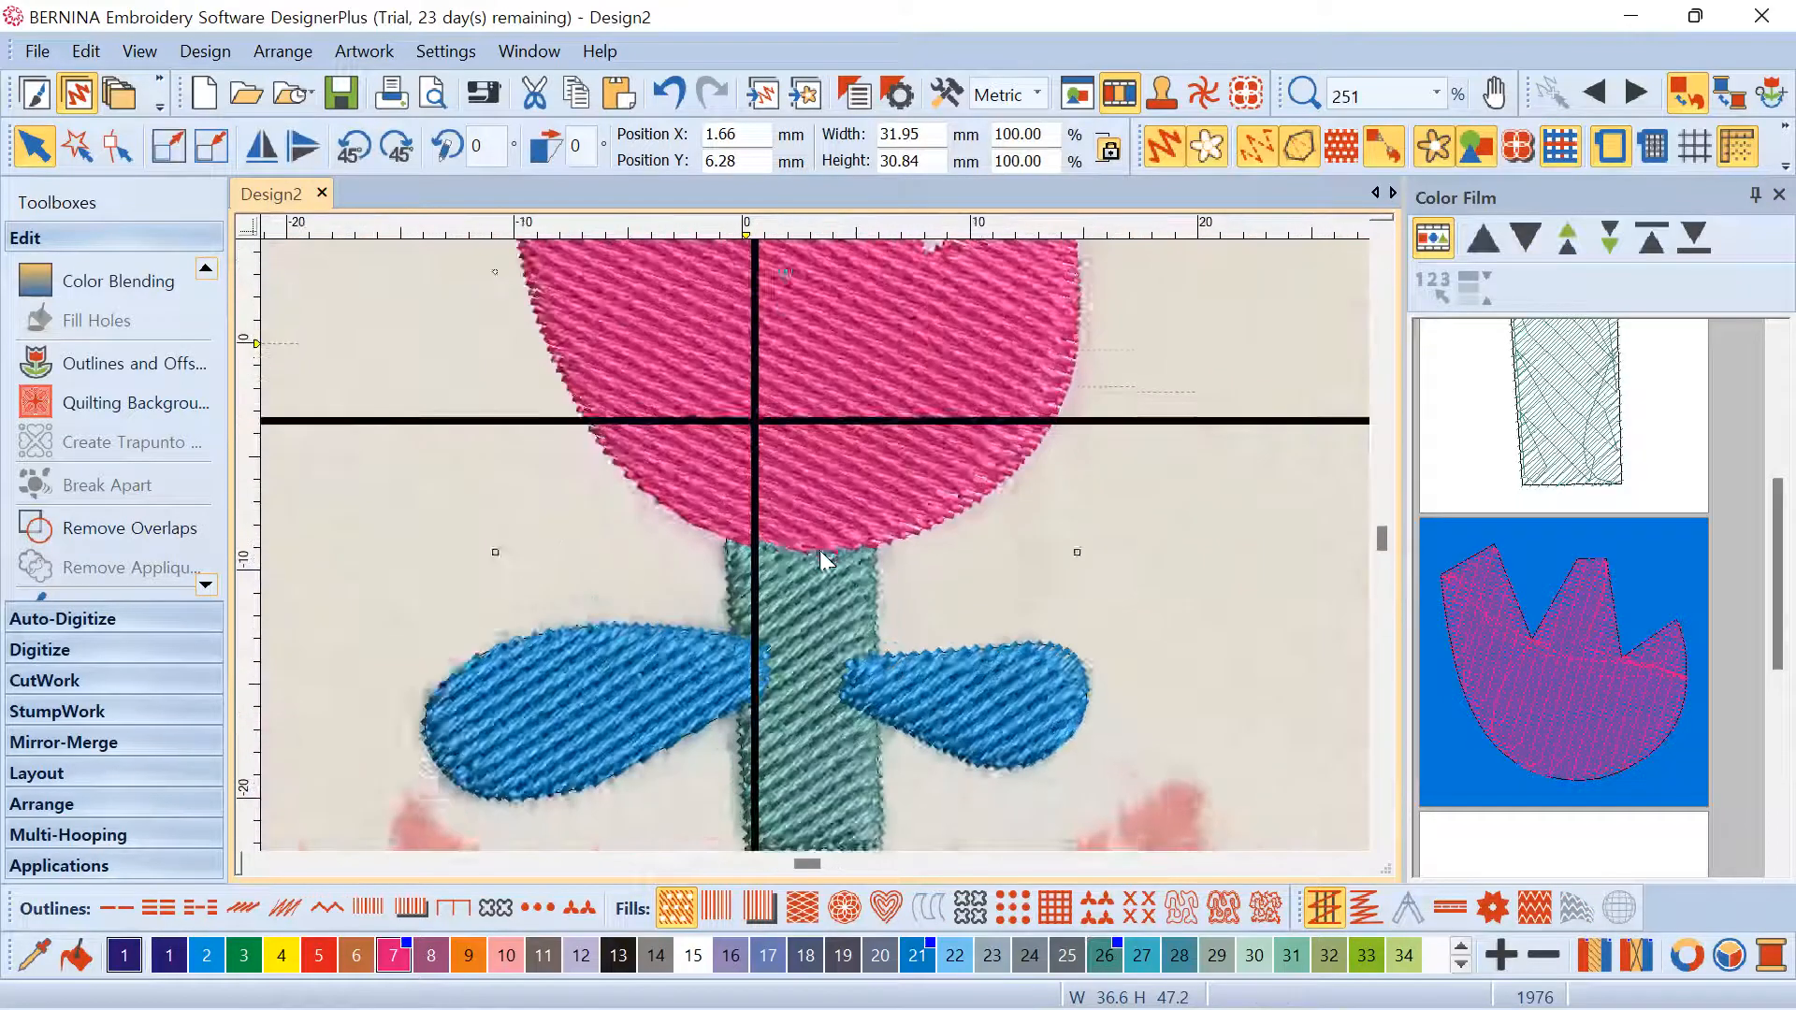
left_click(827, 576)
scroll(814, 538, "up", 4)
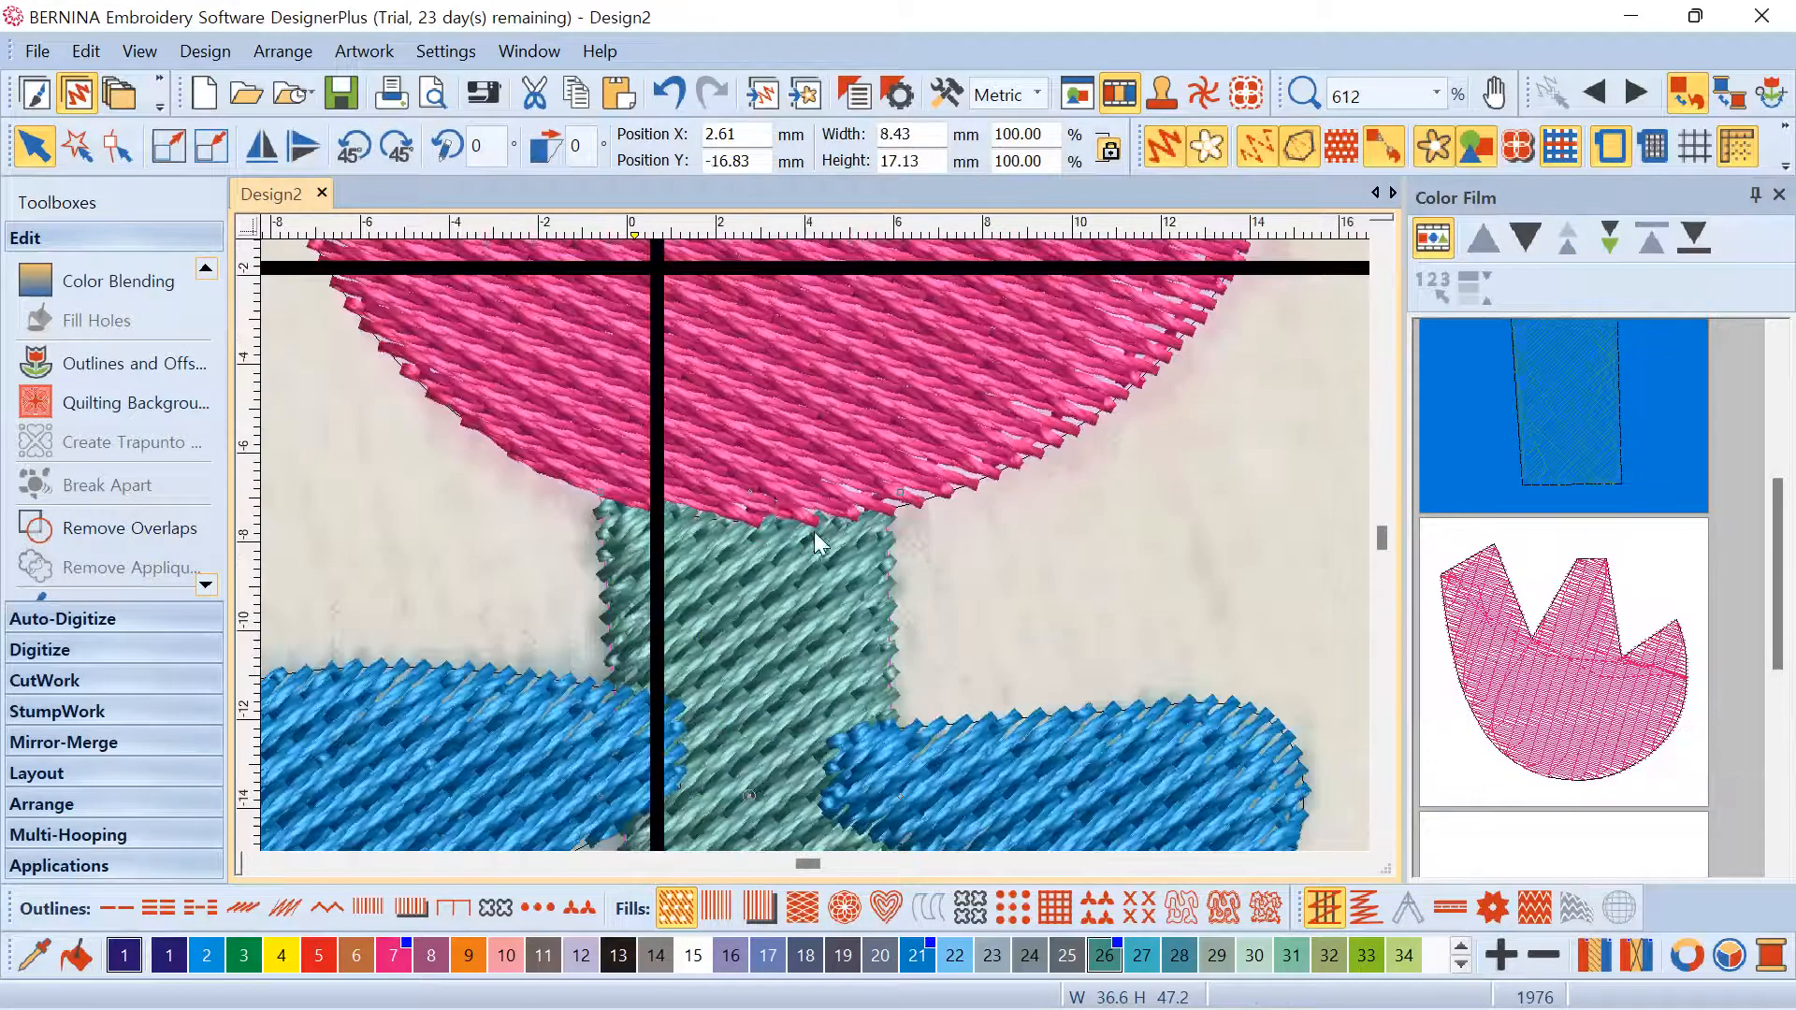
left_click(779, 496, "ctrl")
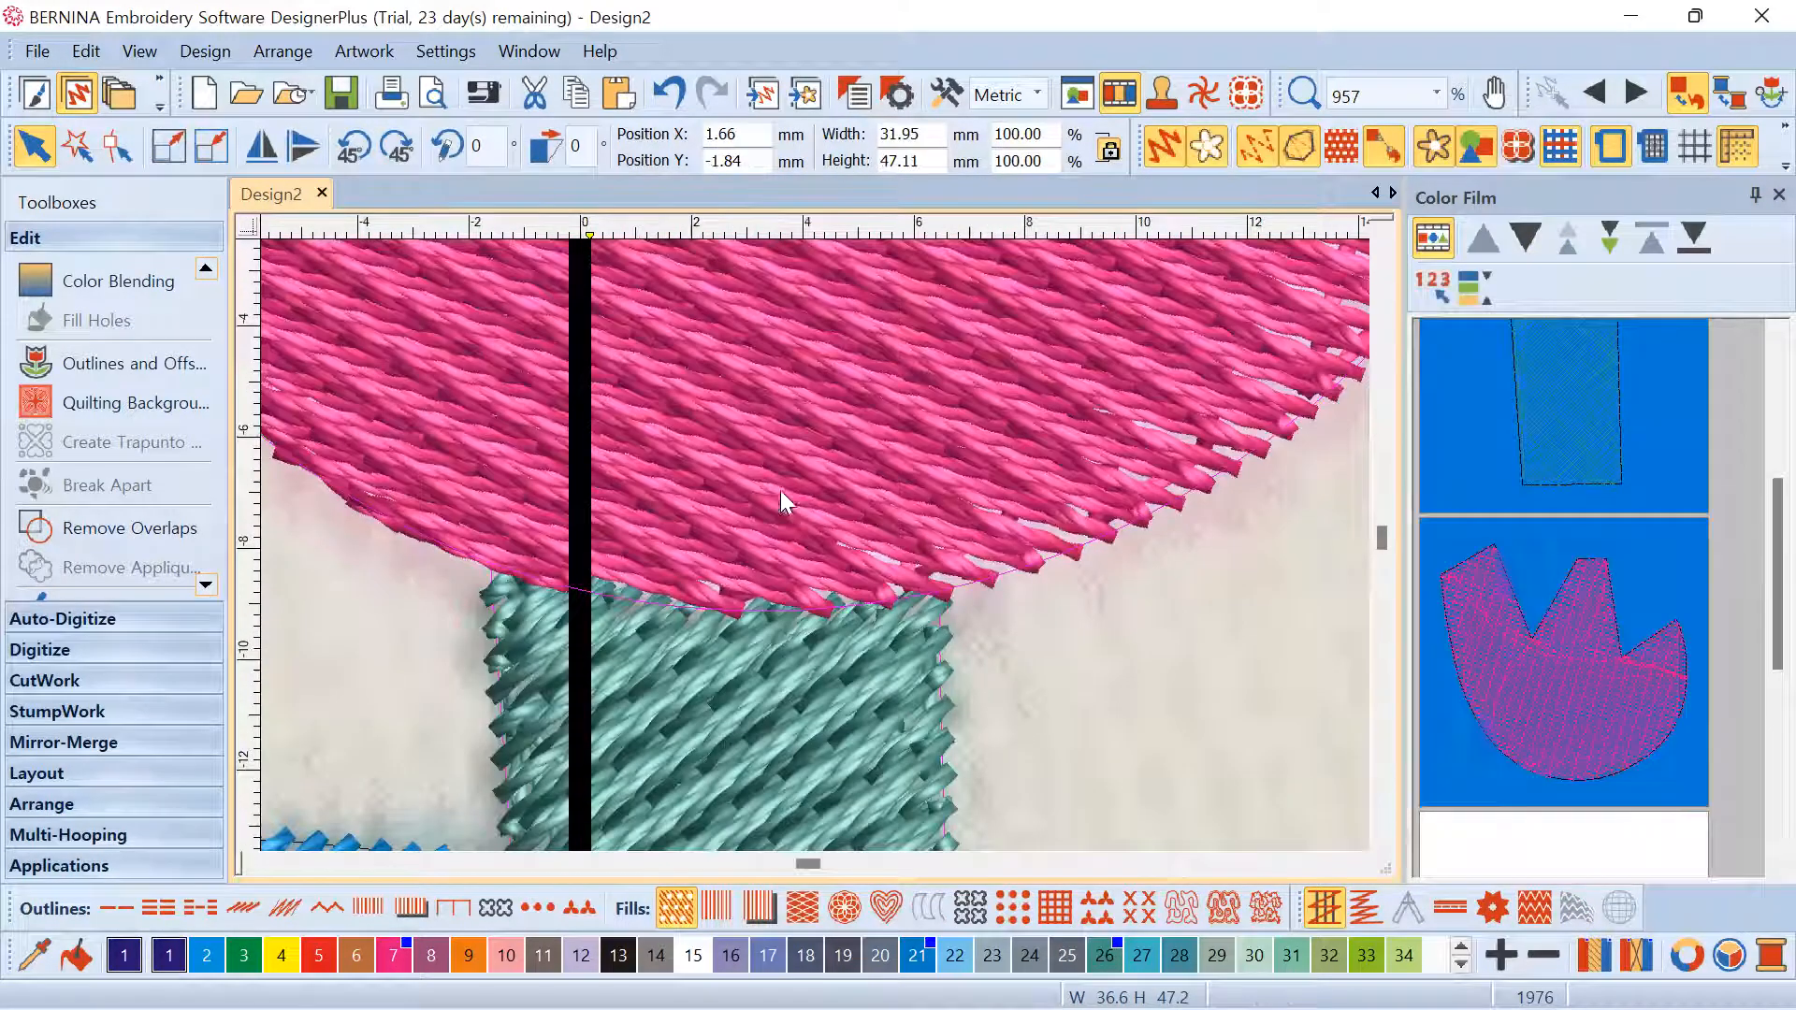
left_click(1253, 146)
Inspect the stem and head outlines over the artwork by selecting each in turn
scroll(825, 586, "up", 1)
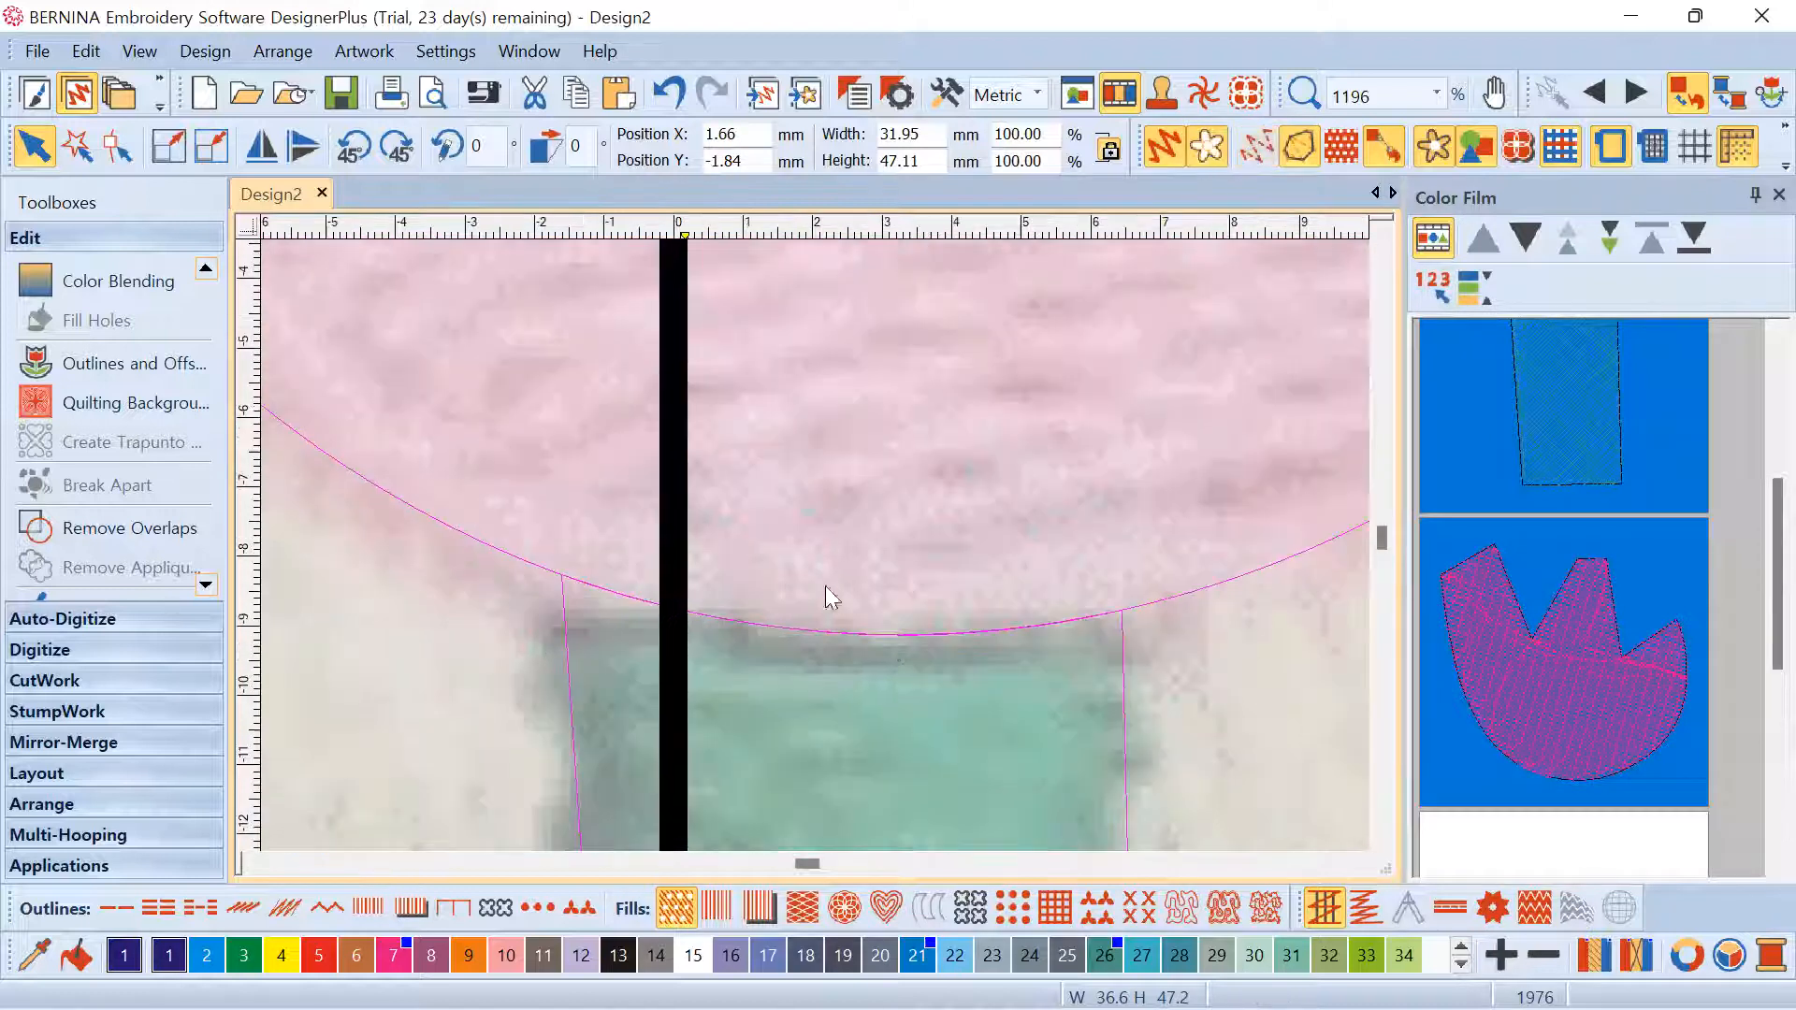
left_click(1122, 655)
scroll(1122, 655, "up", 1)
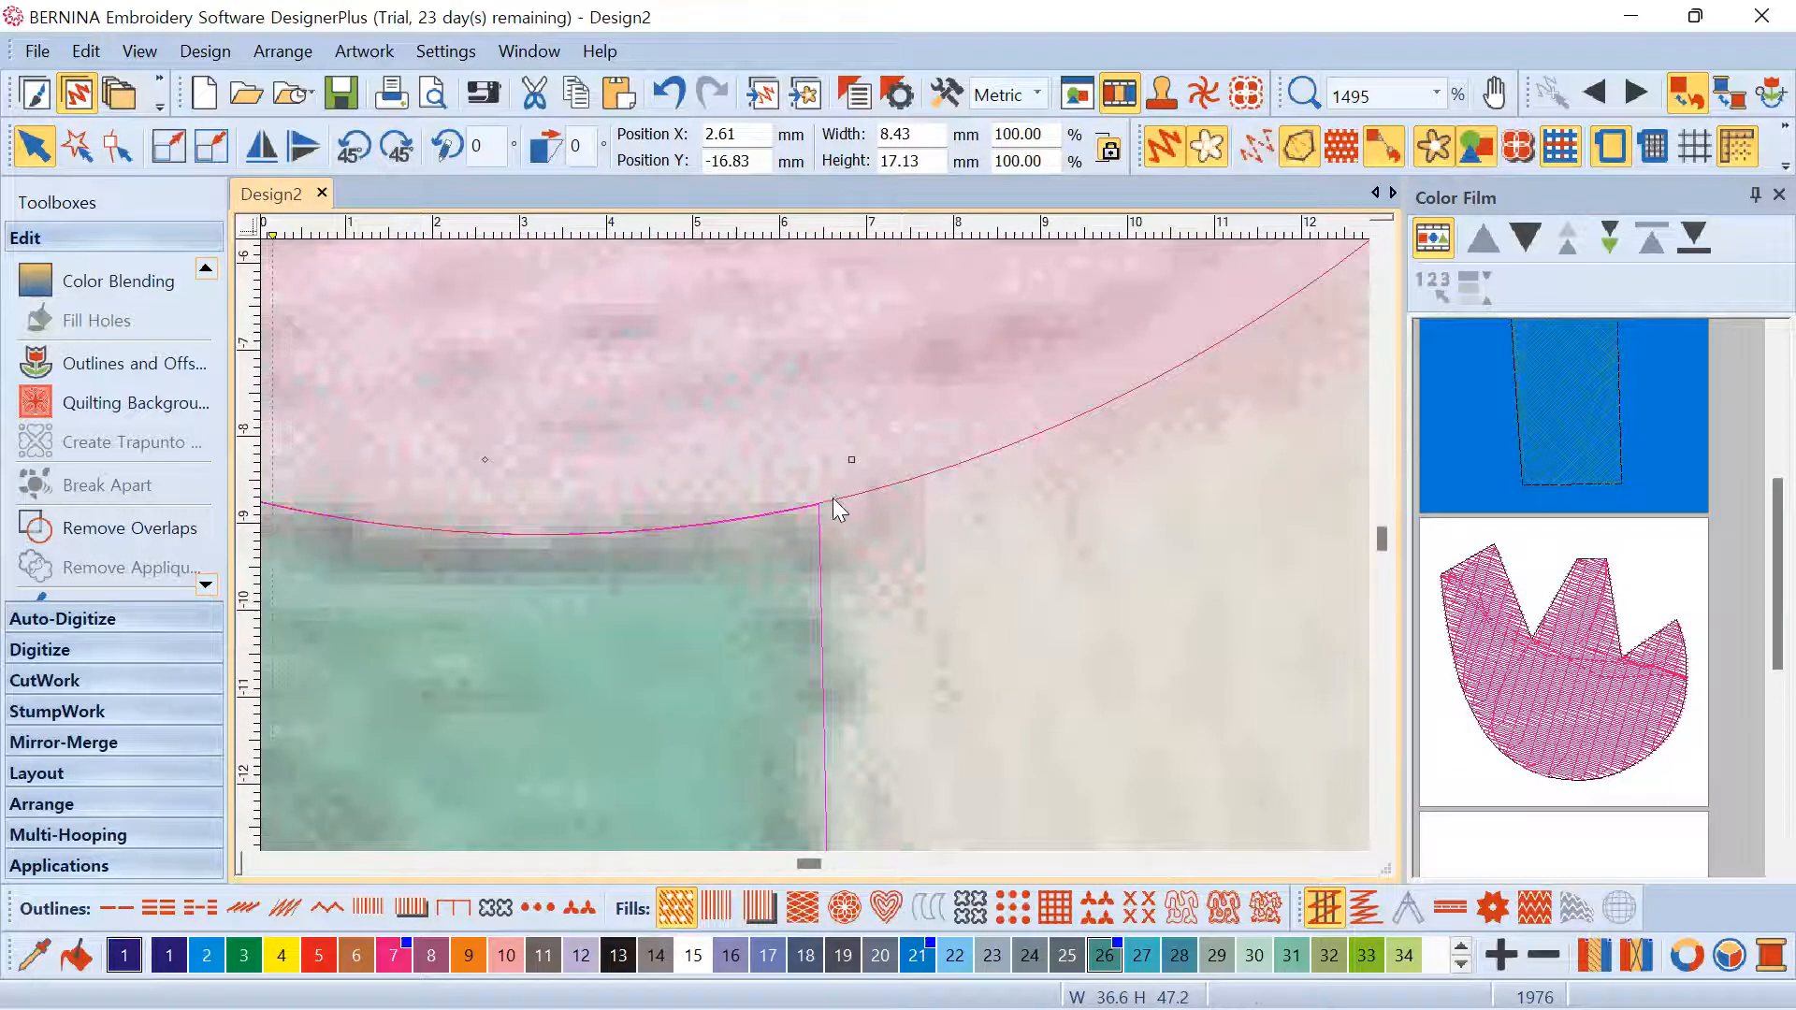
scroll(835, 510, "up", 2)
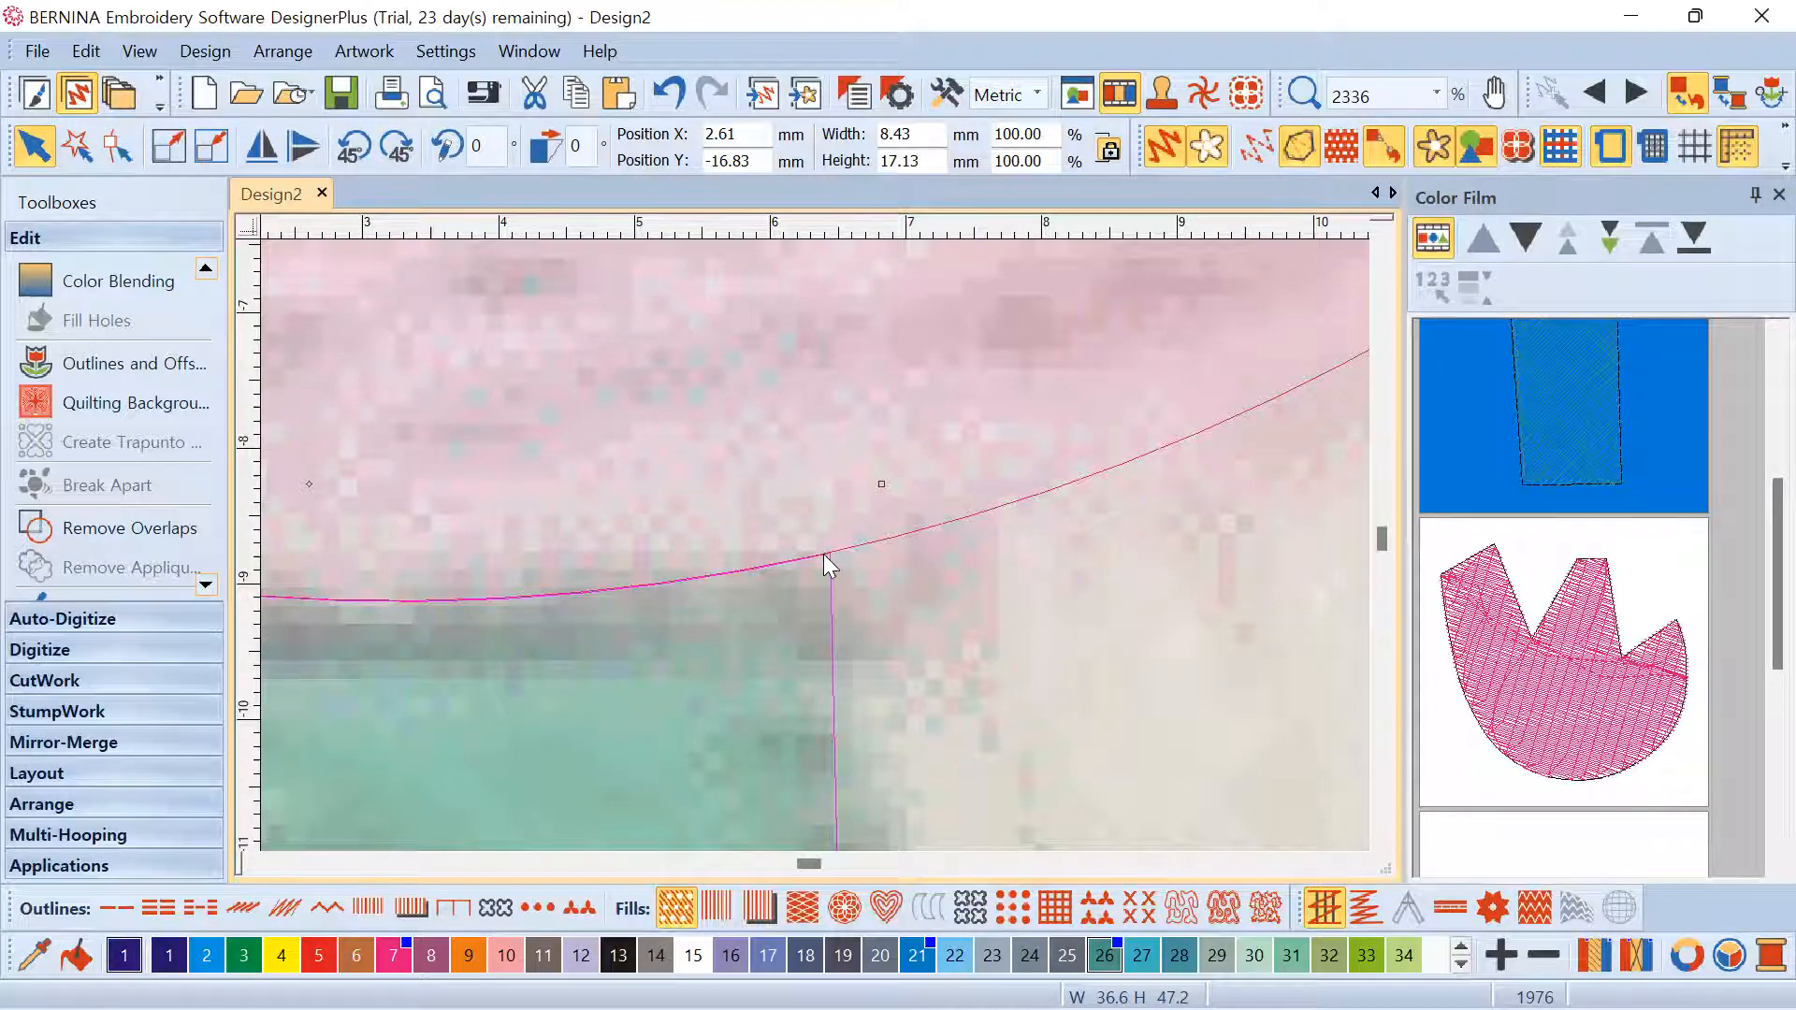
scroll(812, 554, "down", 8)
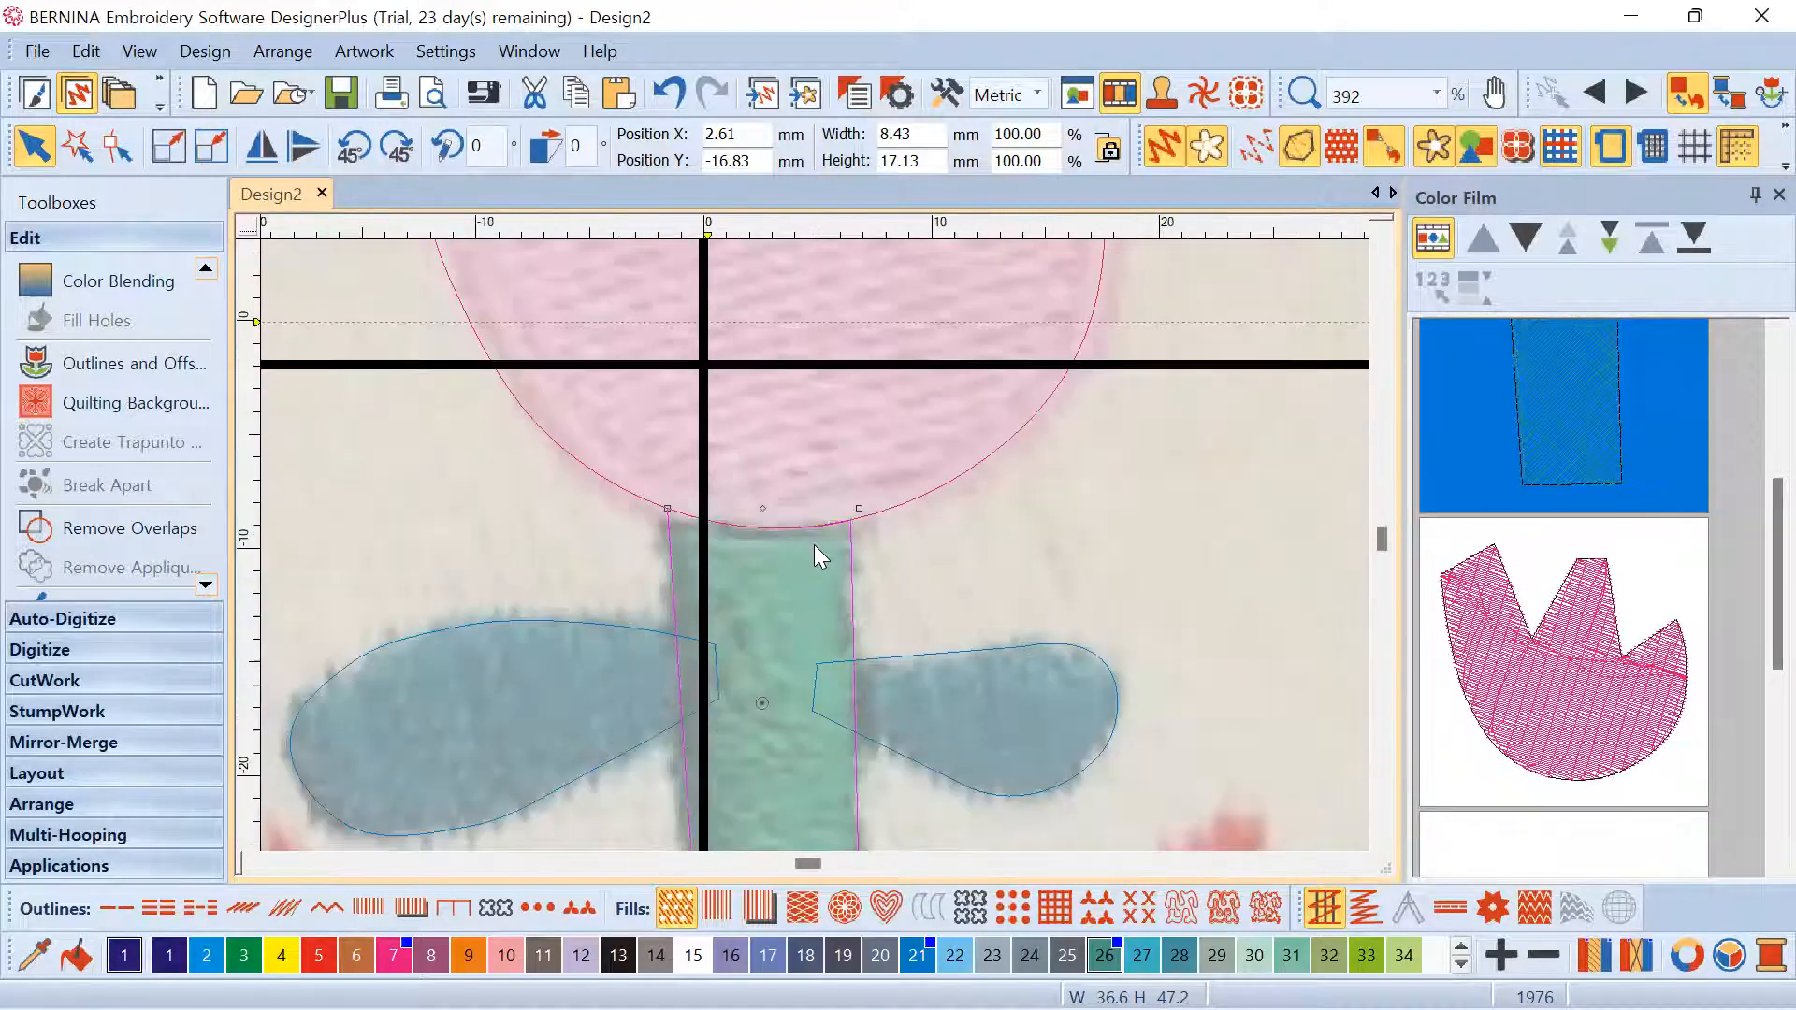
scroll(677, 522, "up", 5)
left_click(662, 461)
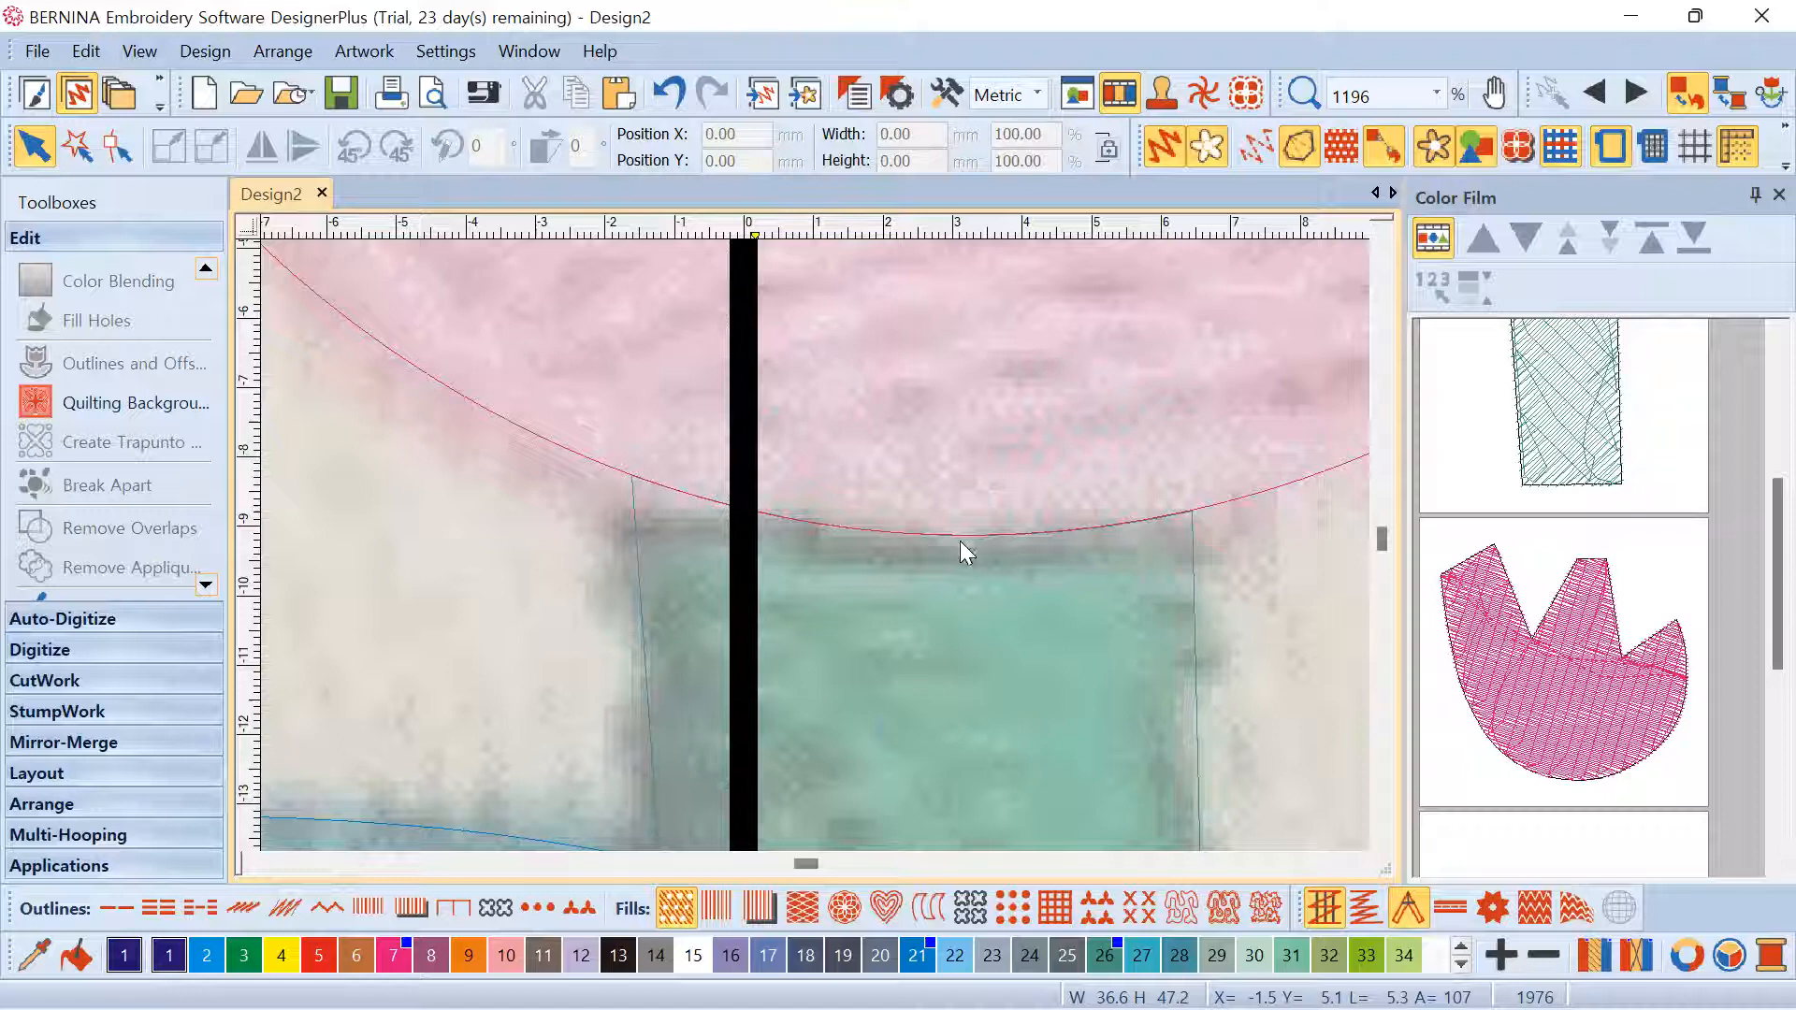
scroll(813, 546, "down", 5)
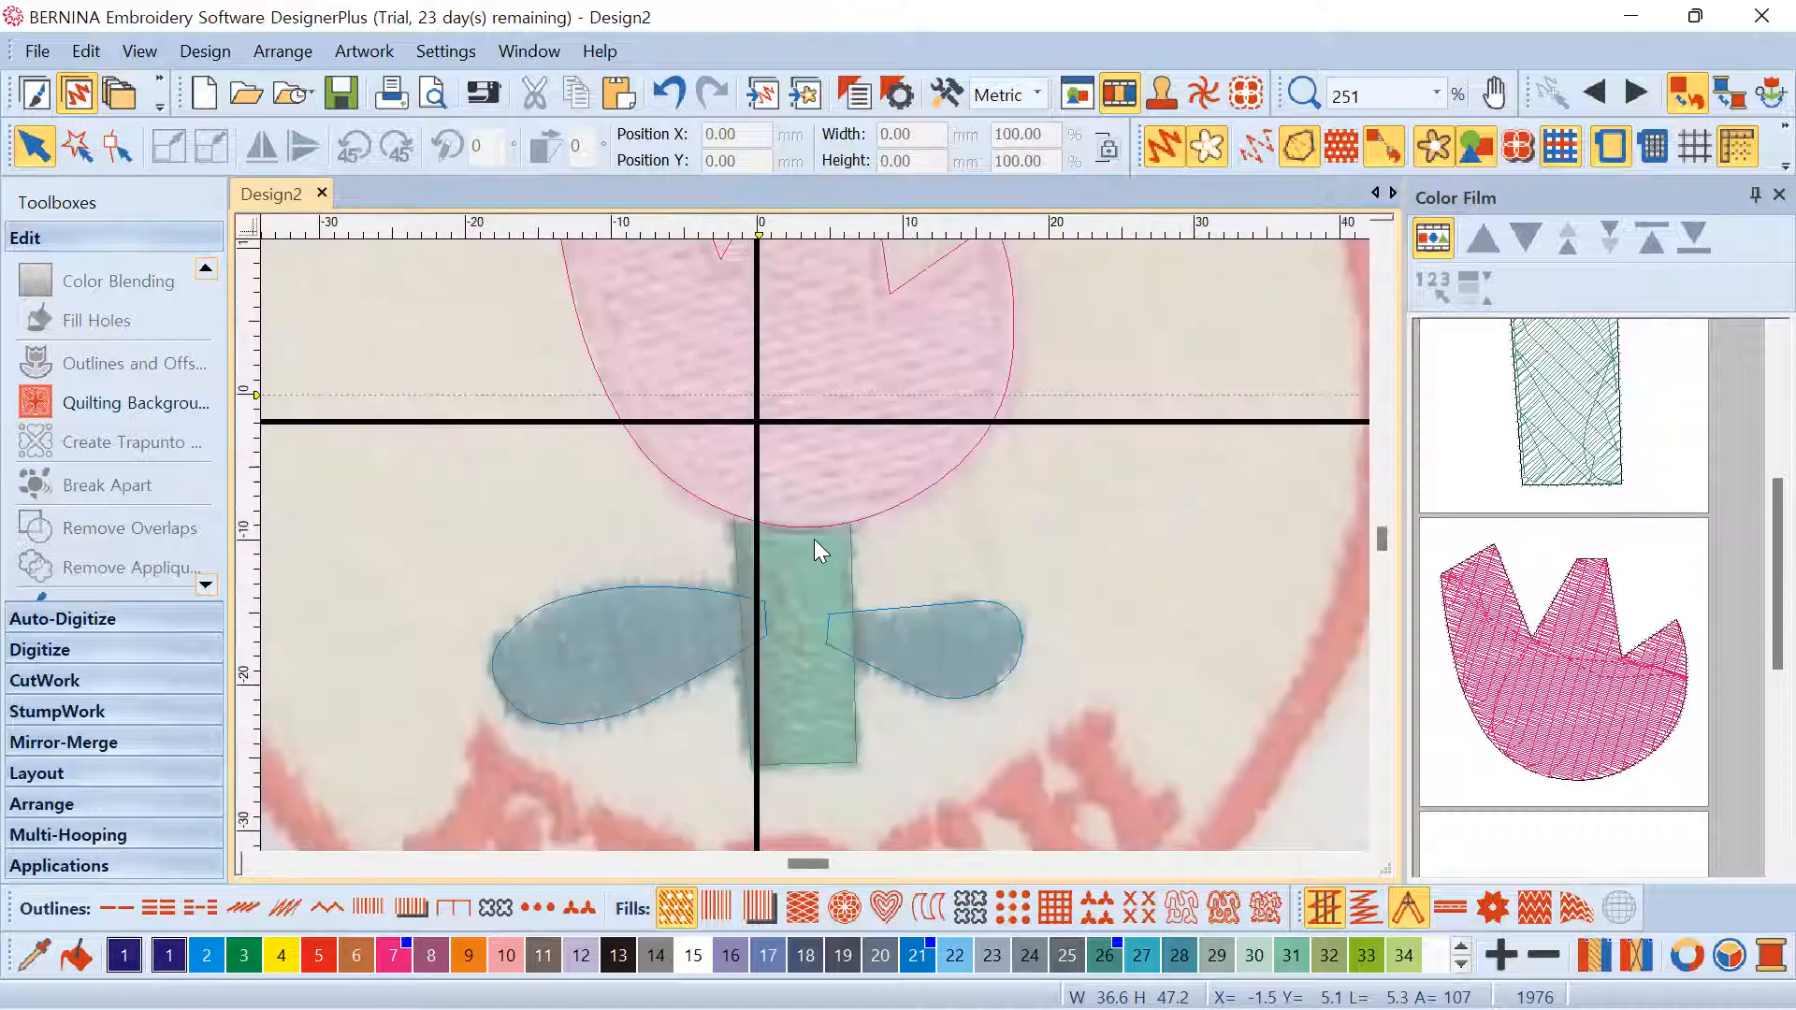
left_click(919, 512)
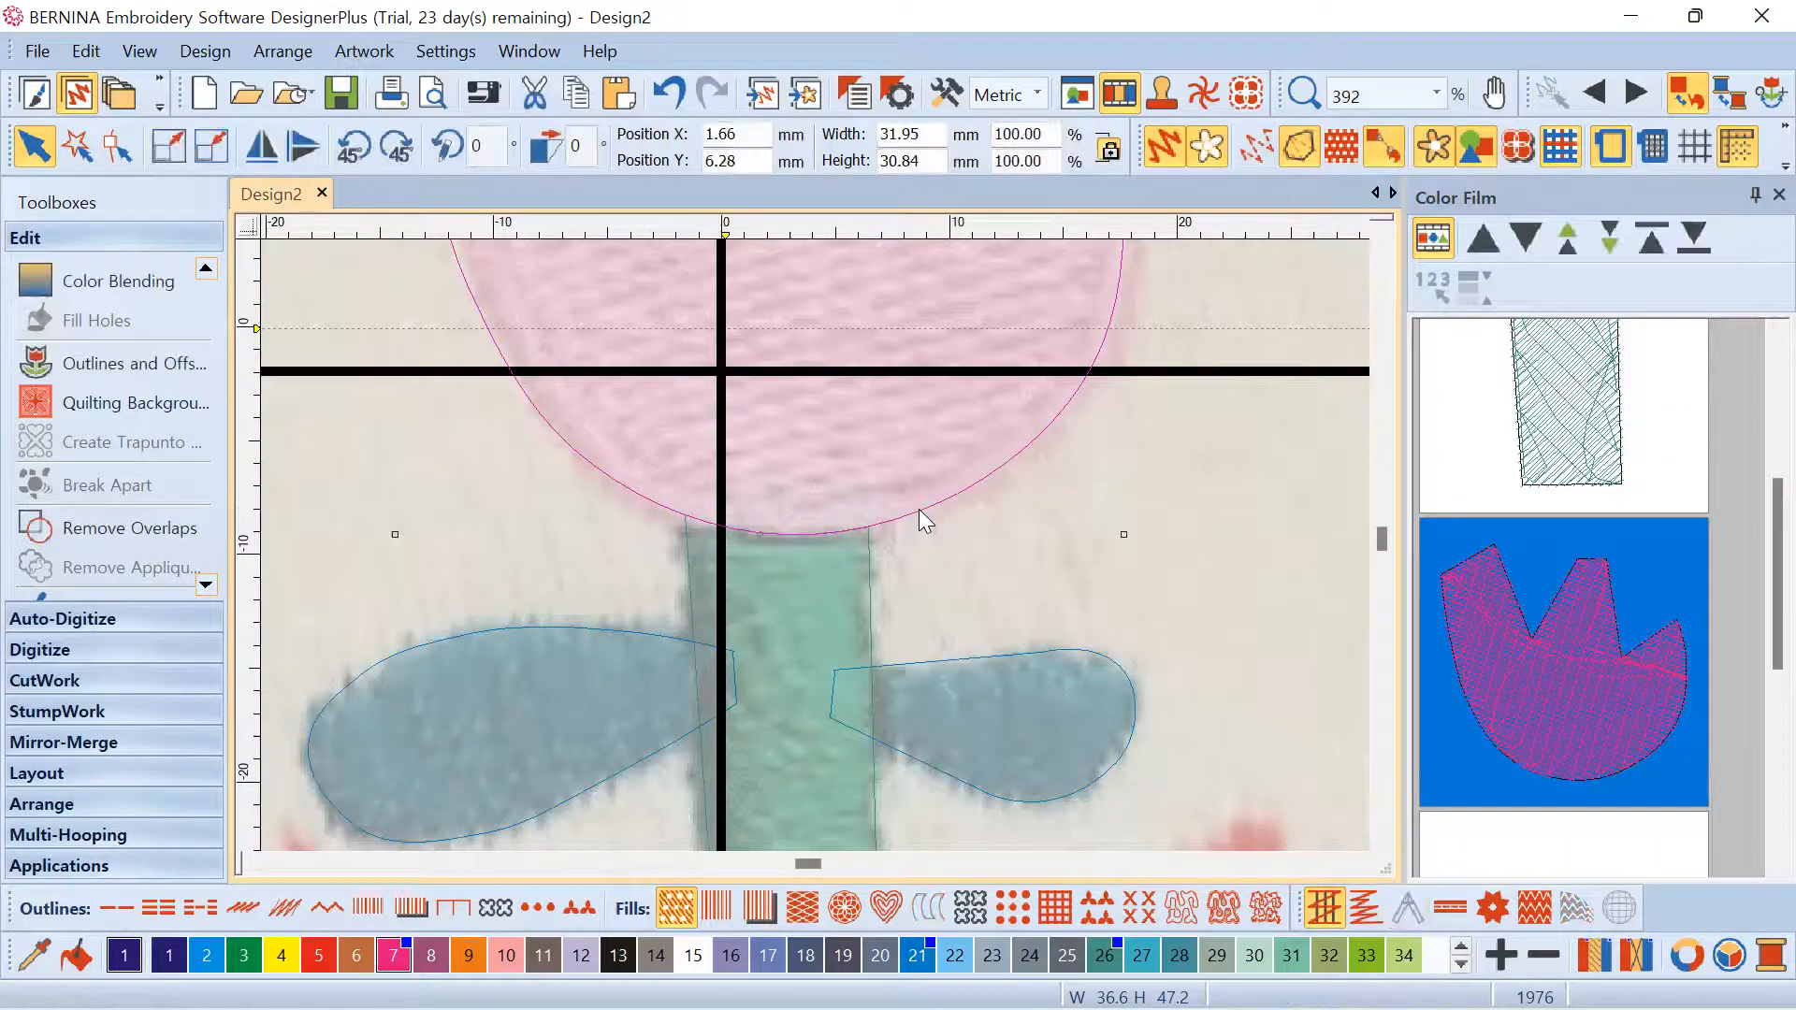
left_click(864, 563)
left_click(917, 507, "ctrl")
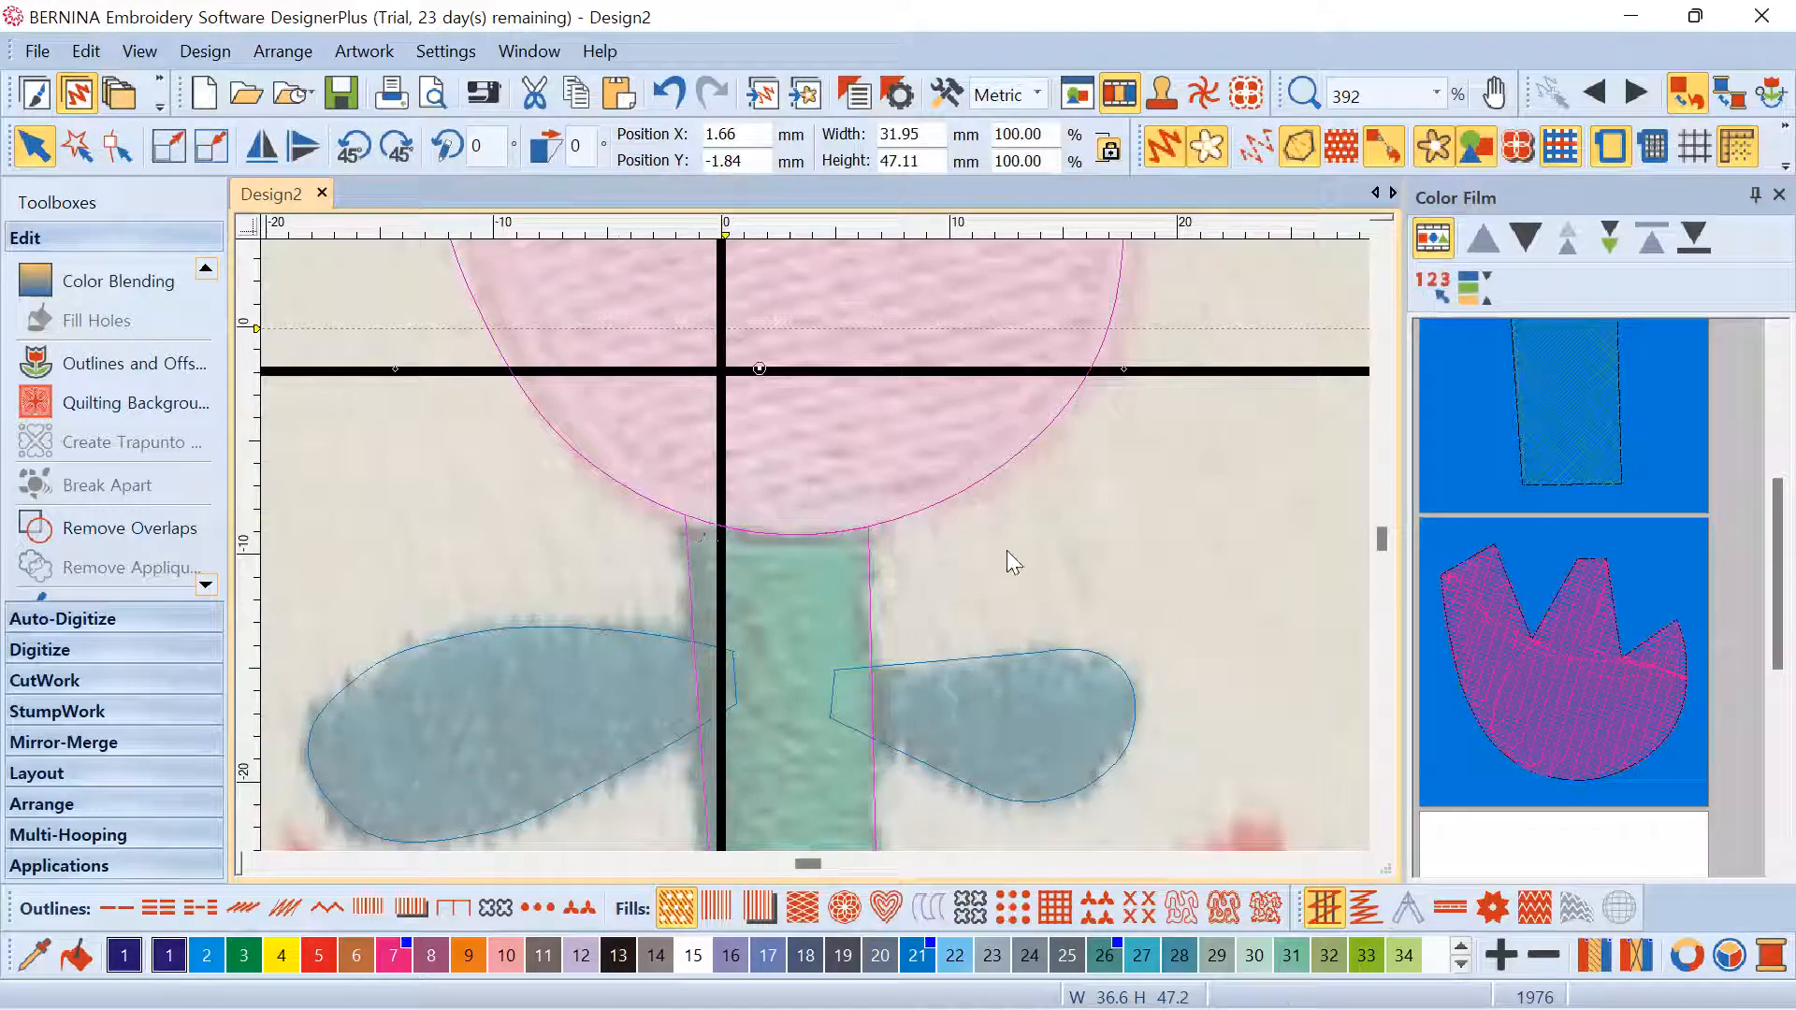
left_click(669, 93)
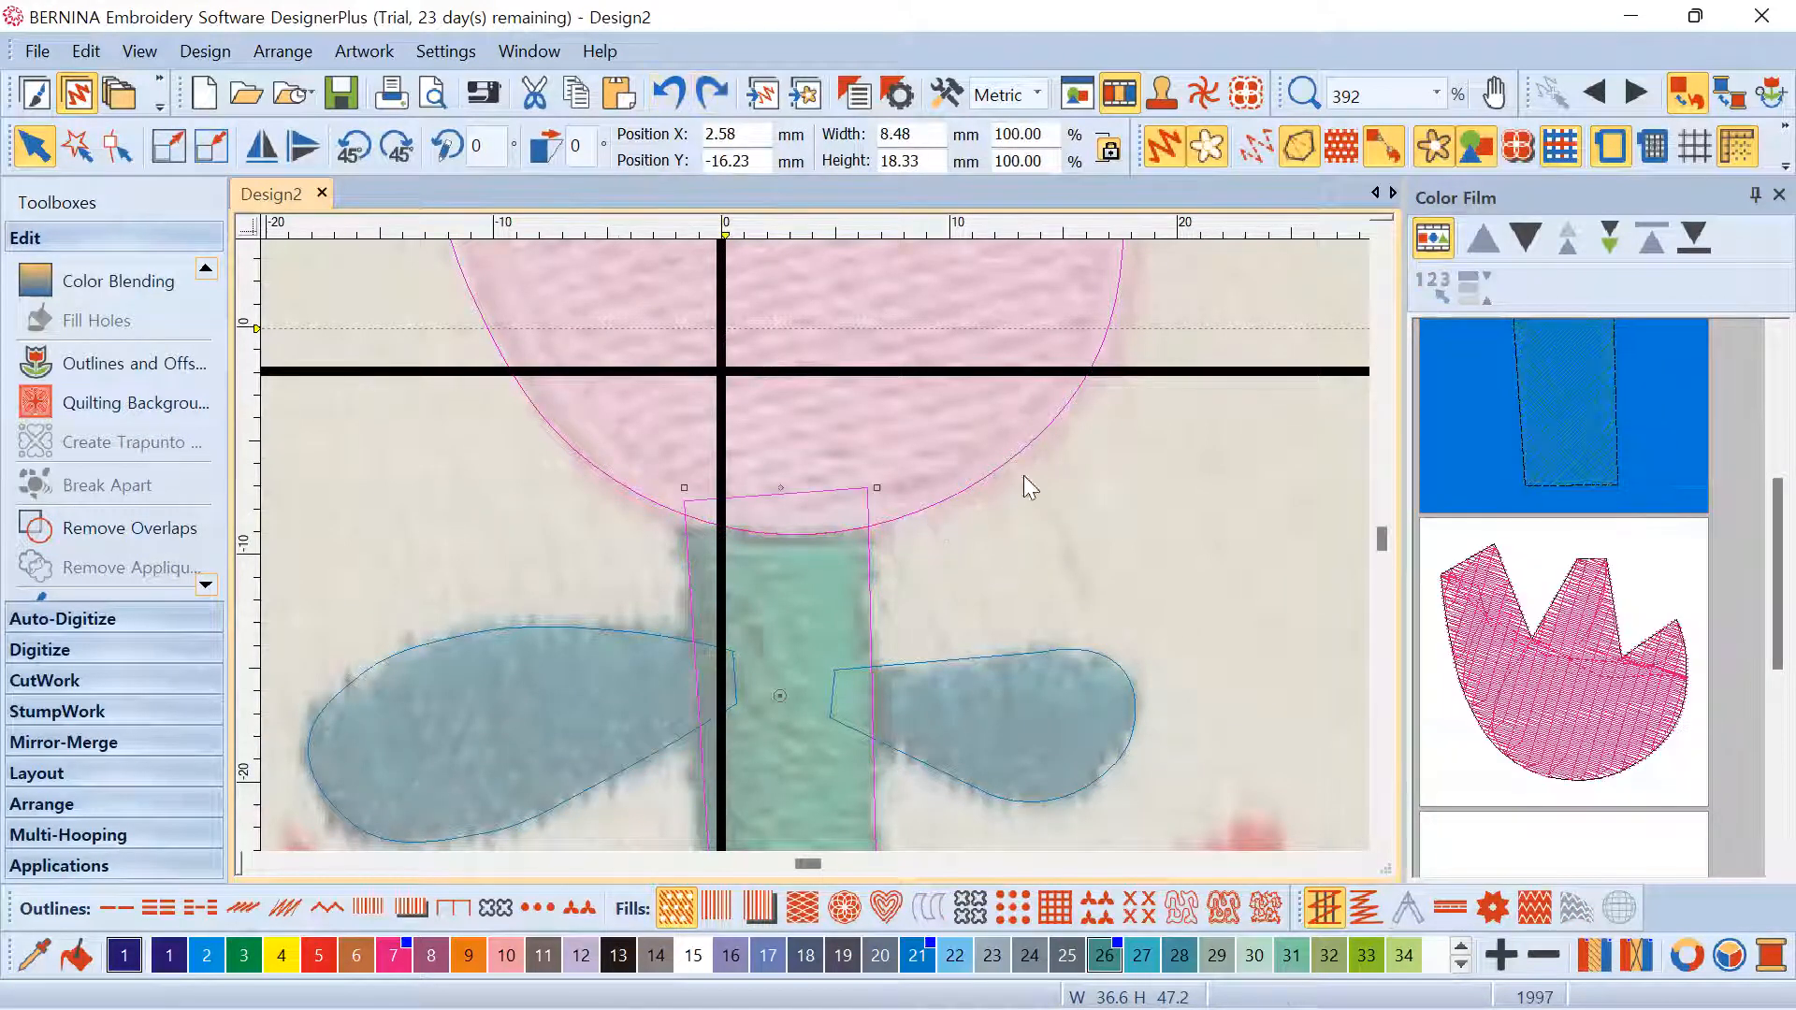
left_click(1053, 558)
scroll(741, 510, "down", 6)
scroll(749, 491, "up", 2)
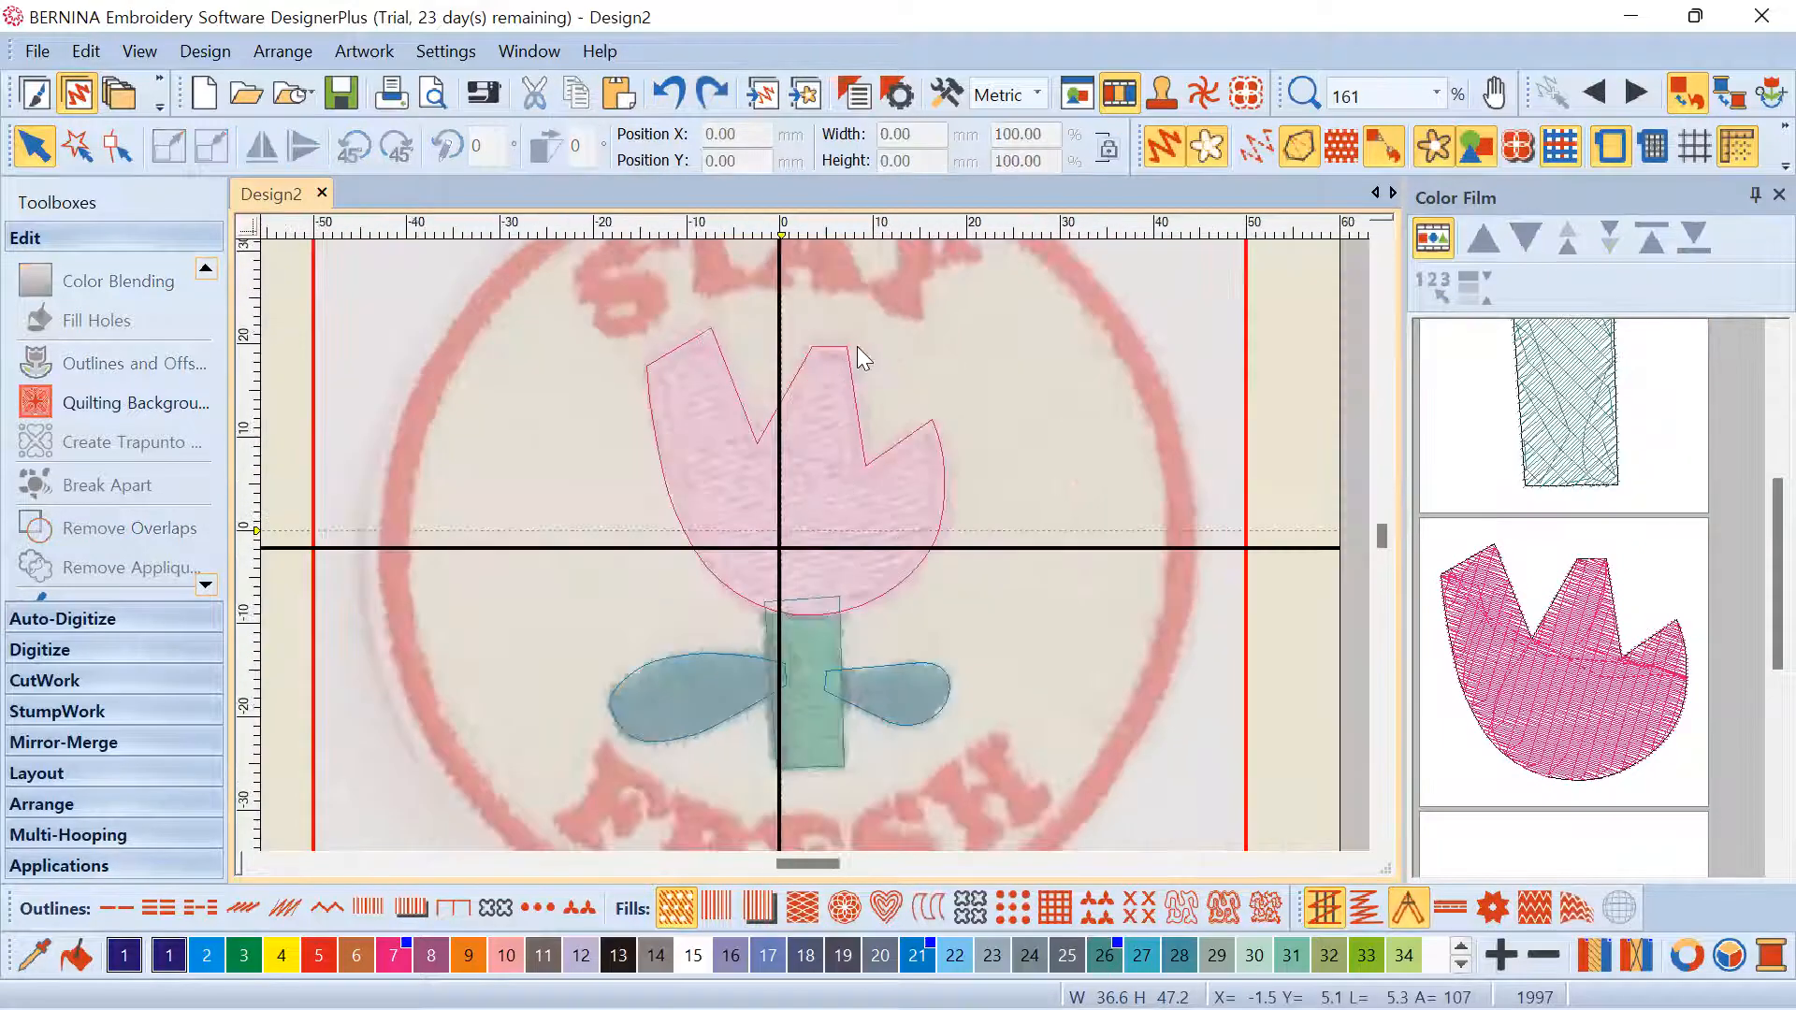
Open the program Options dialog and move it aside from the tulip design
left_click(902, 94)
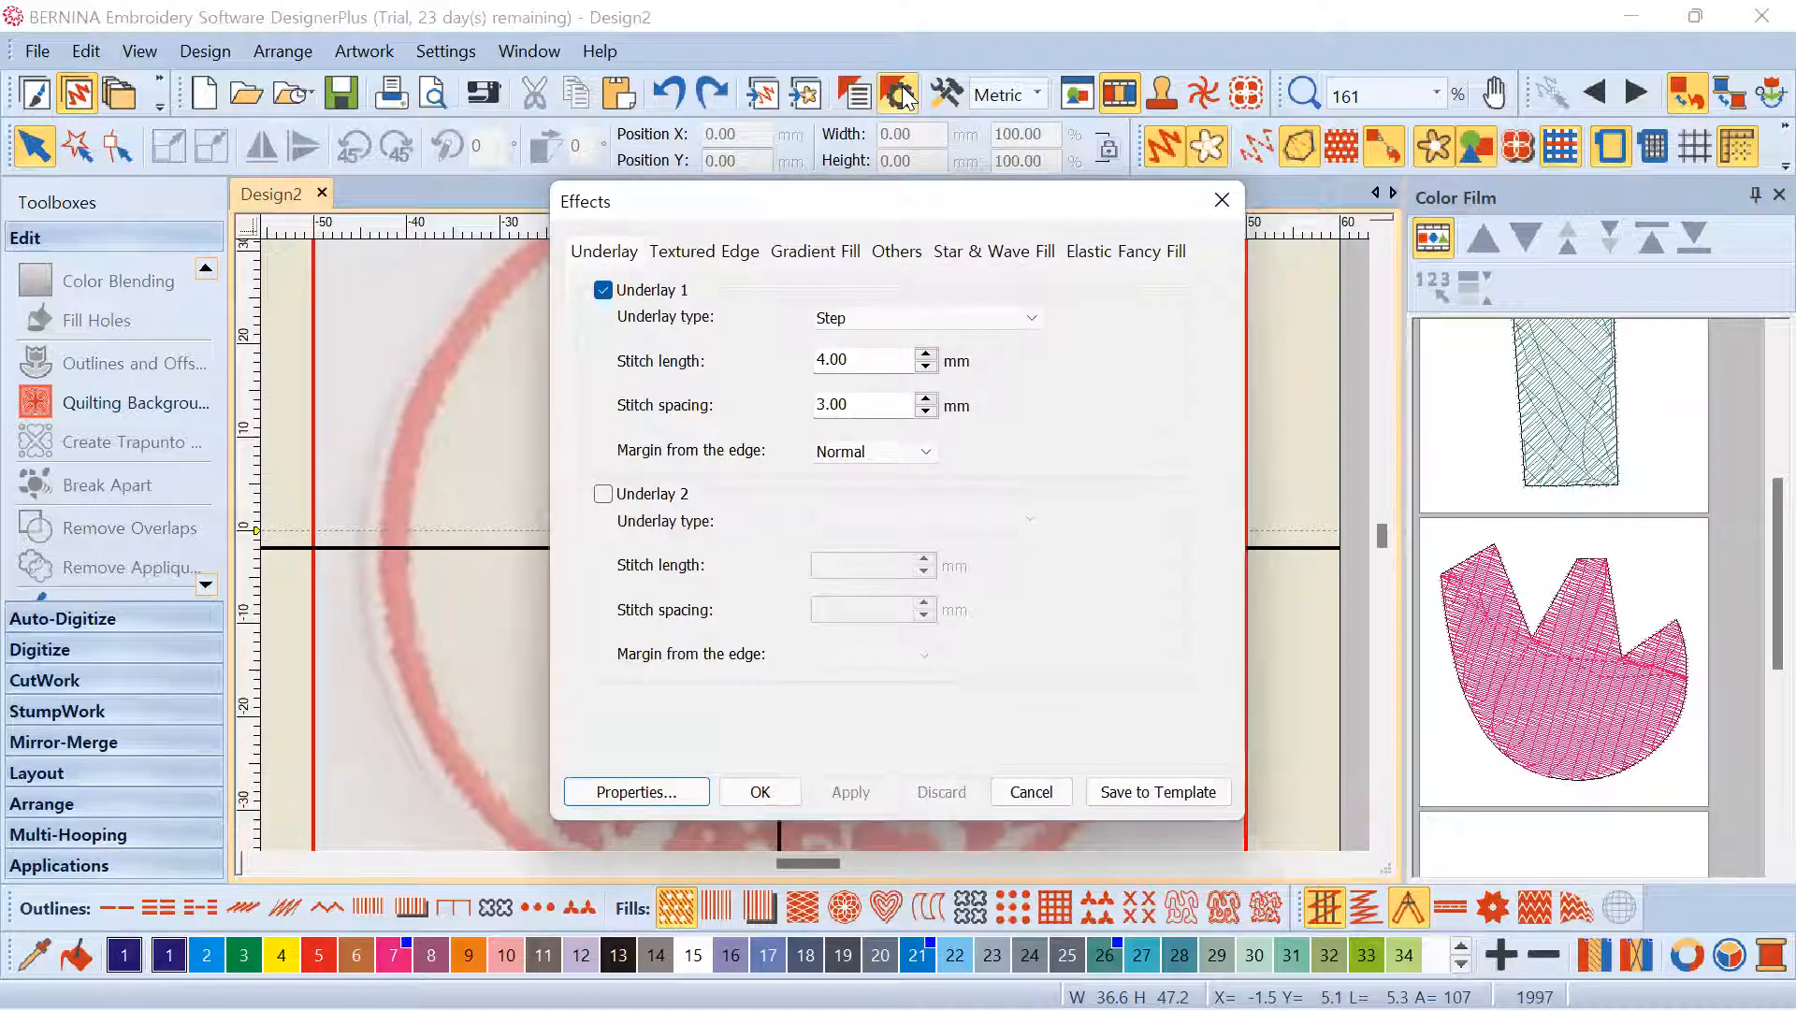
left_click(1222, 200)
left_click(948, 92)
left_click_drag(881, 53, 1176, 170)
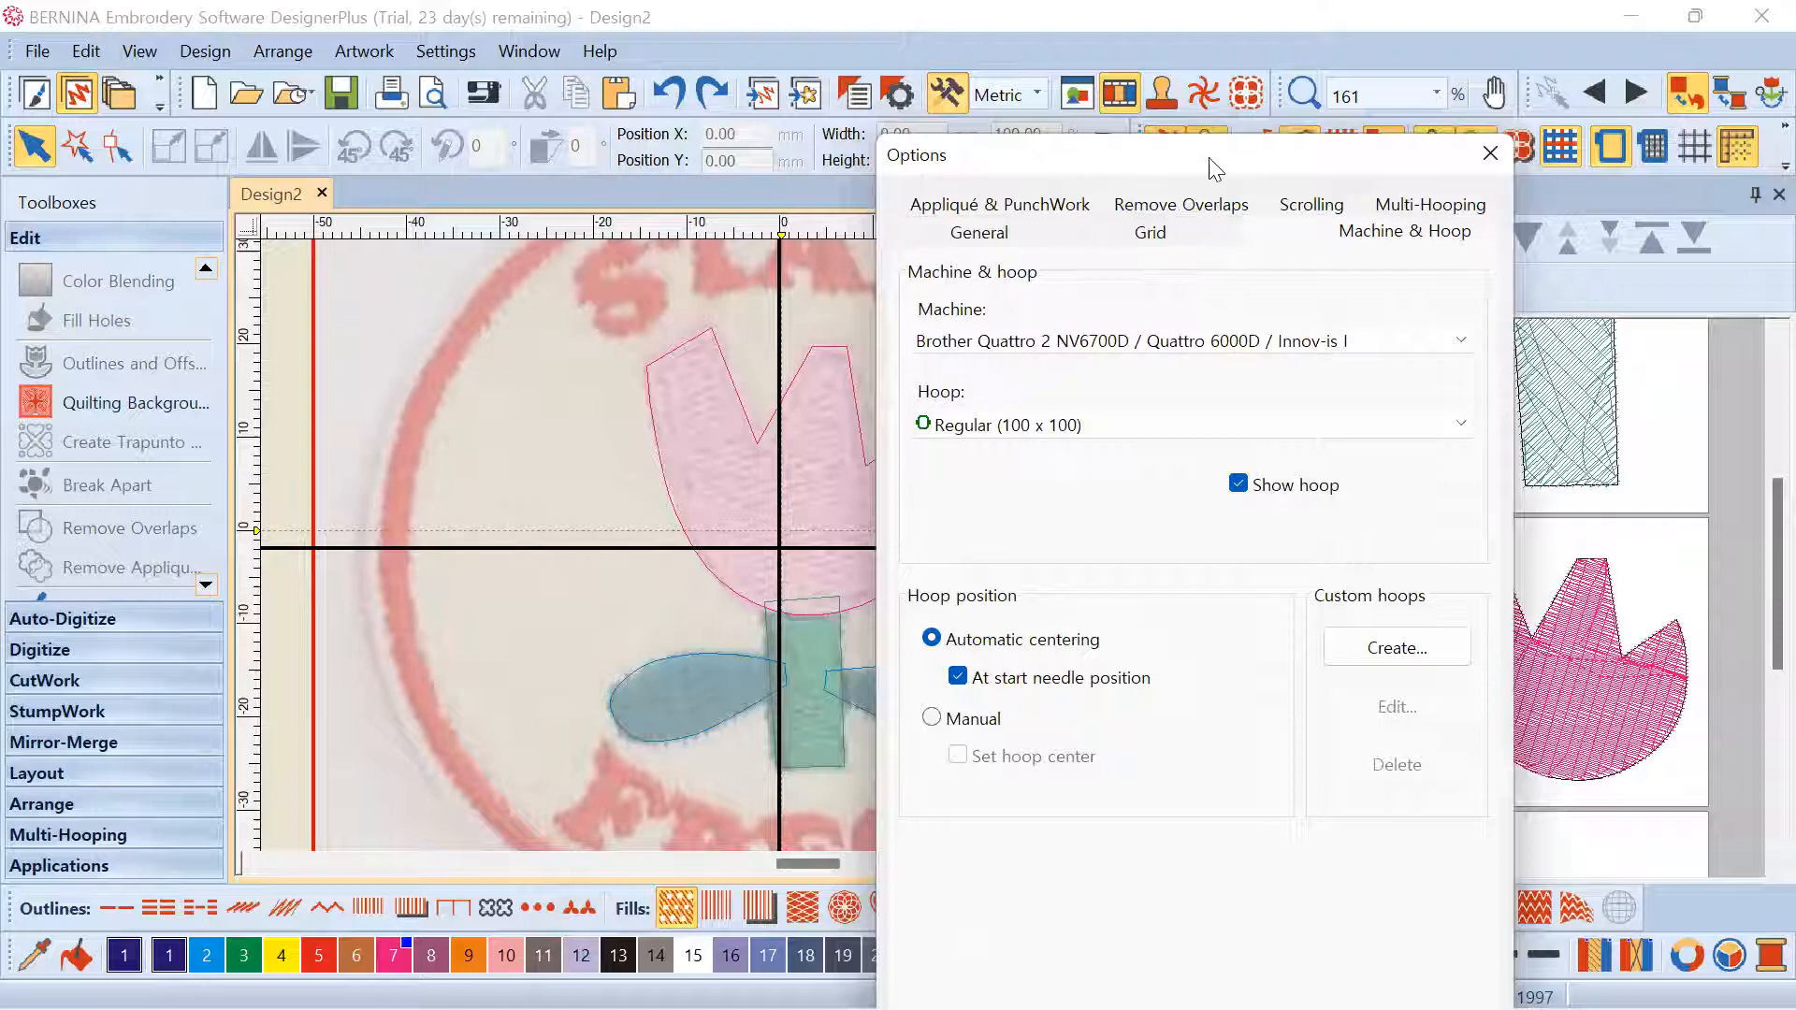
left_click_drag(1209, 159, 1282, 156)
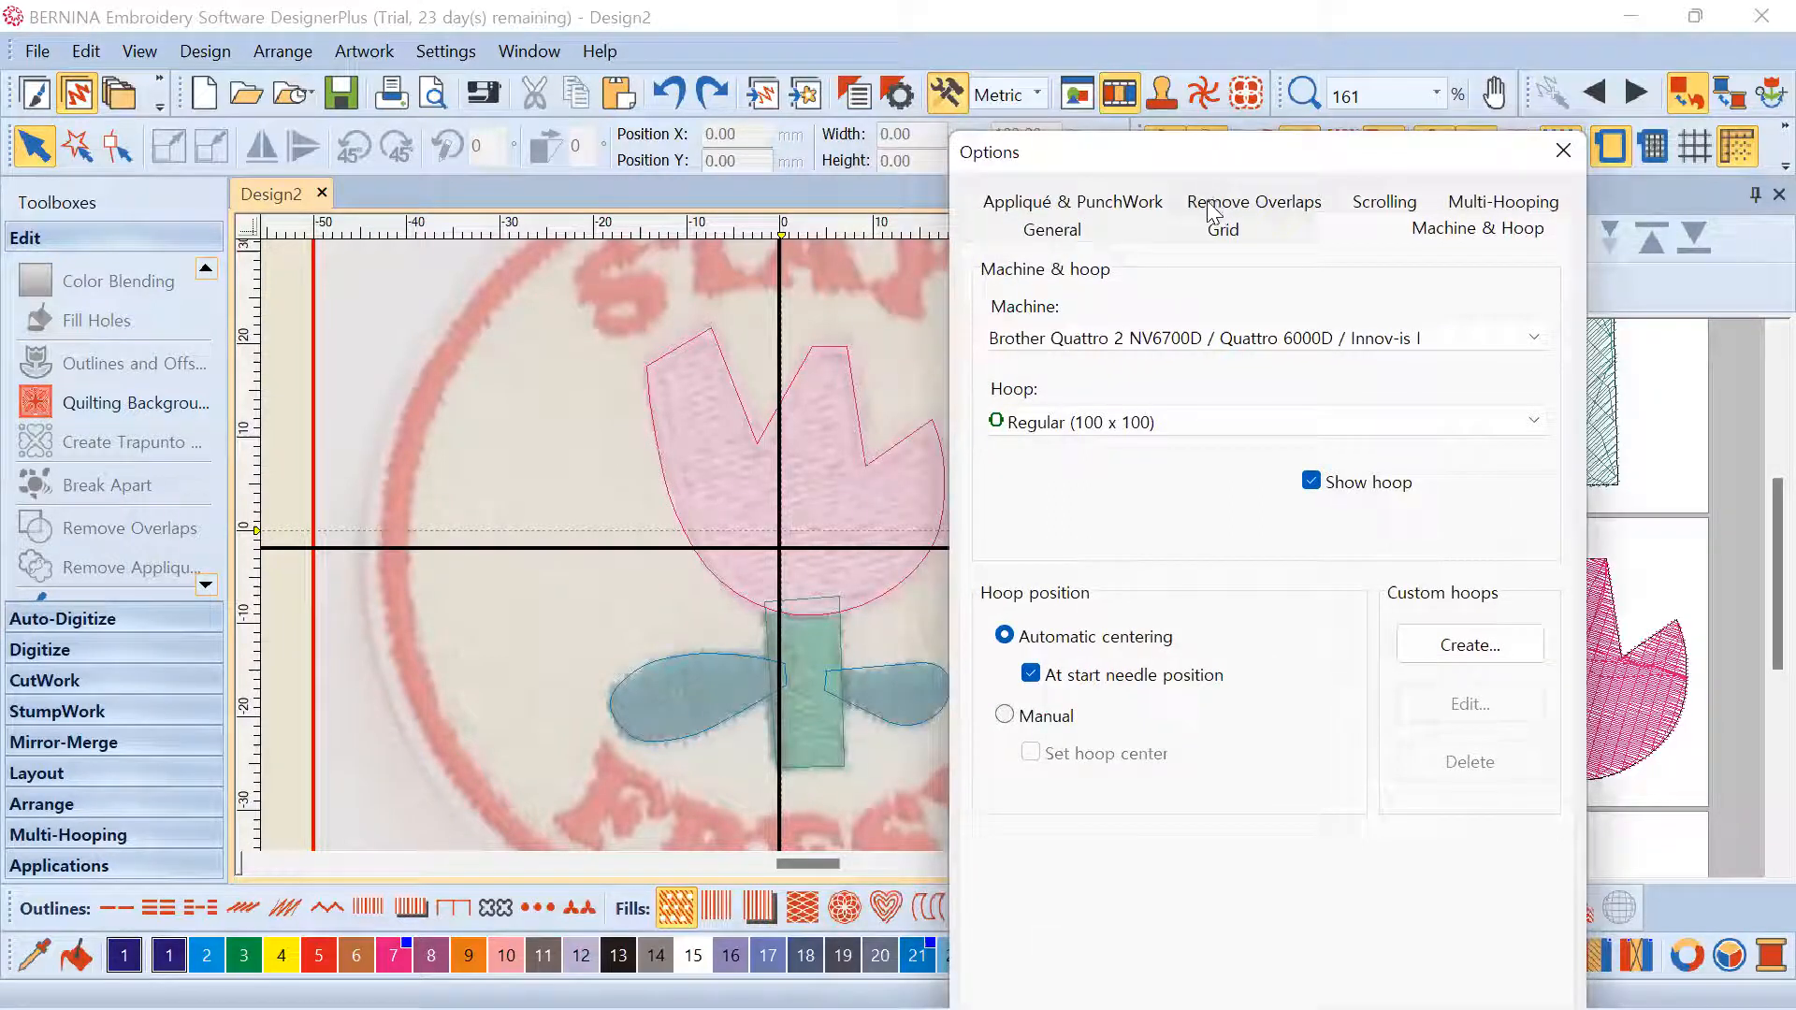
Set Remove Overlaps cutting overlap to 0.20 mm and confirm with OK
left_click(1264, 204)
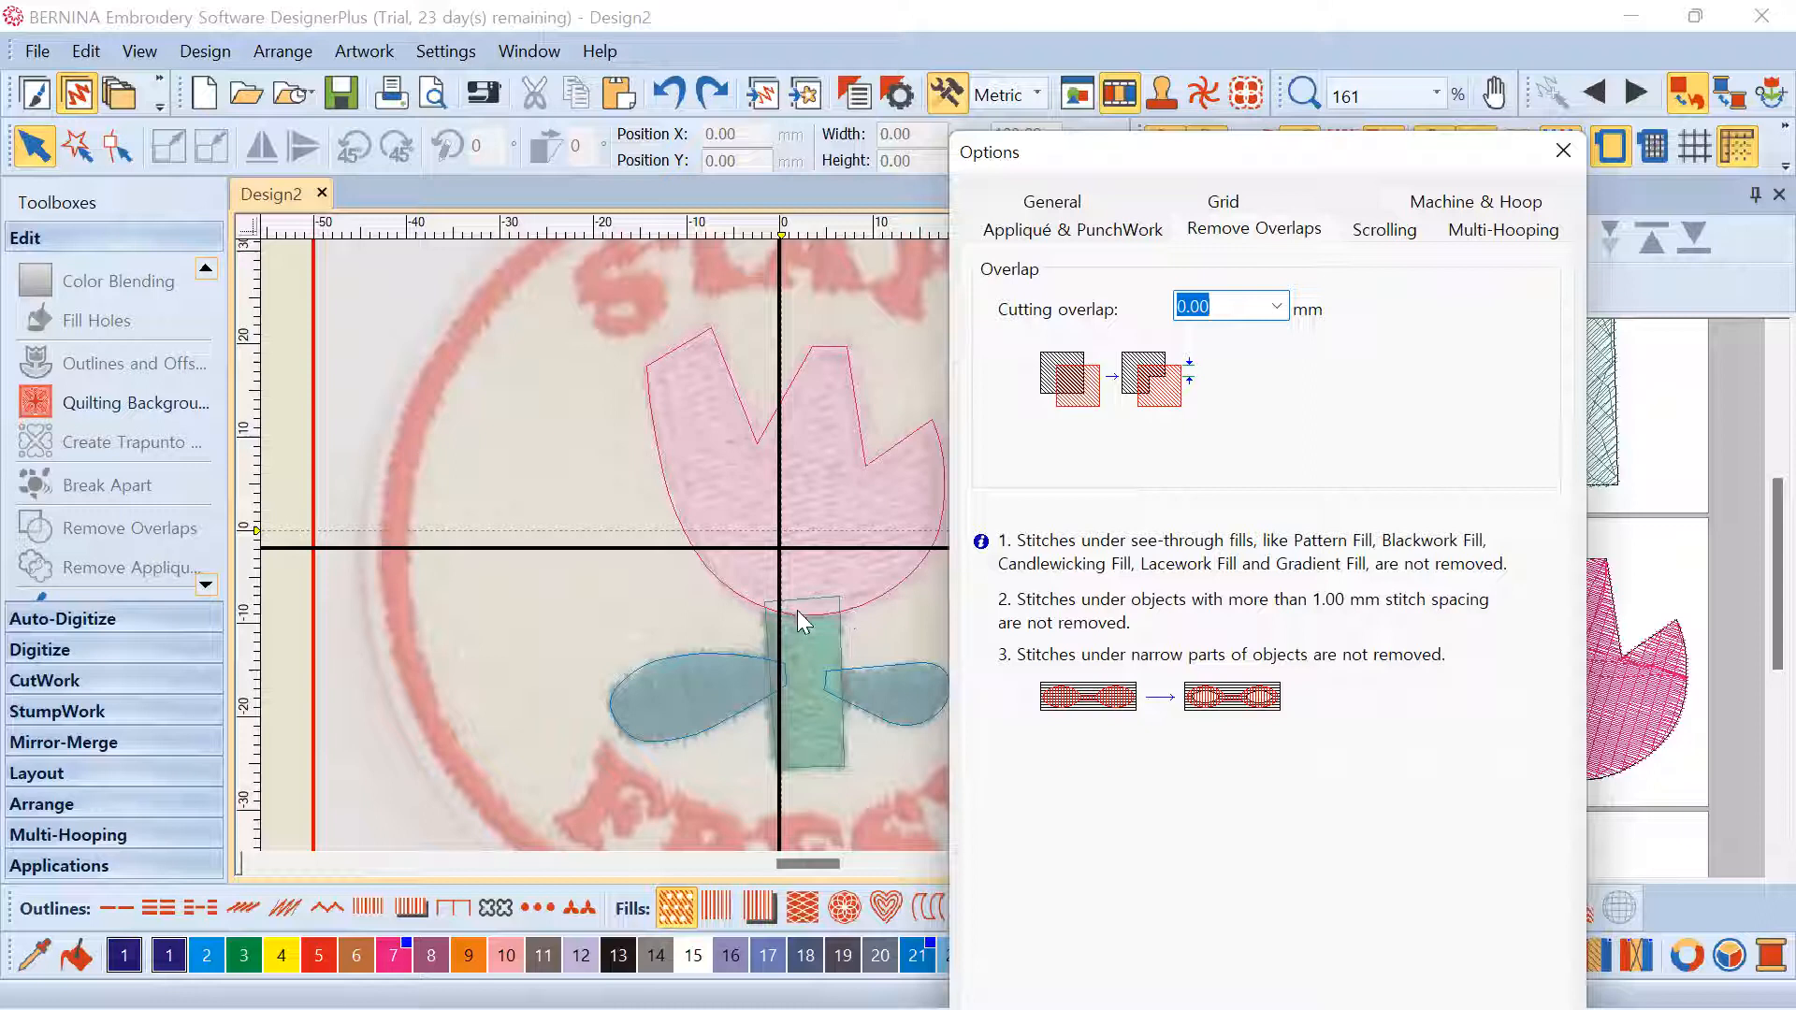
left_click(1276, 306)
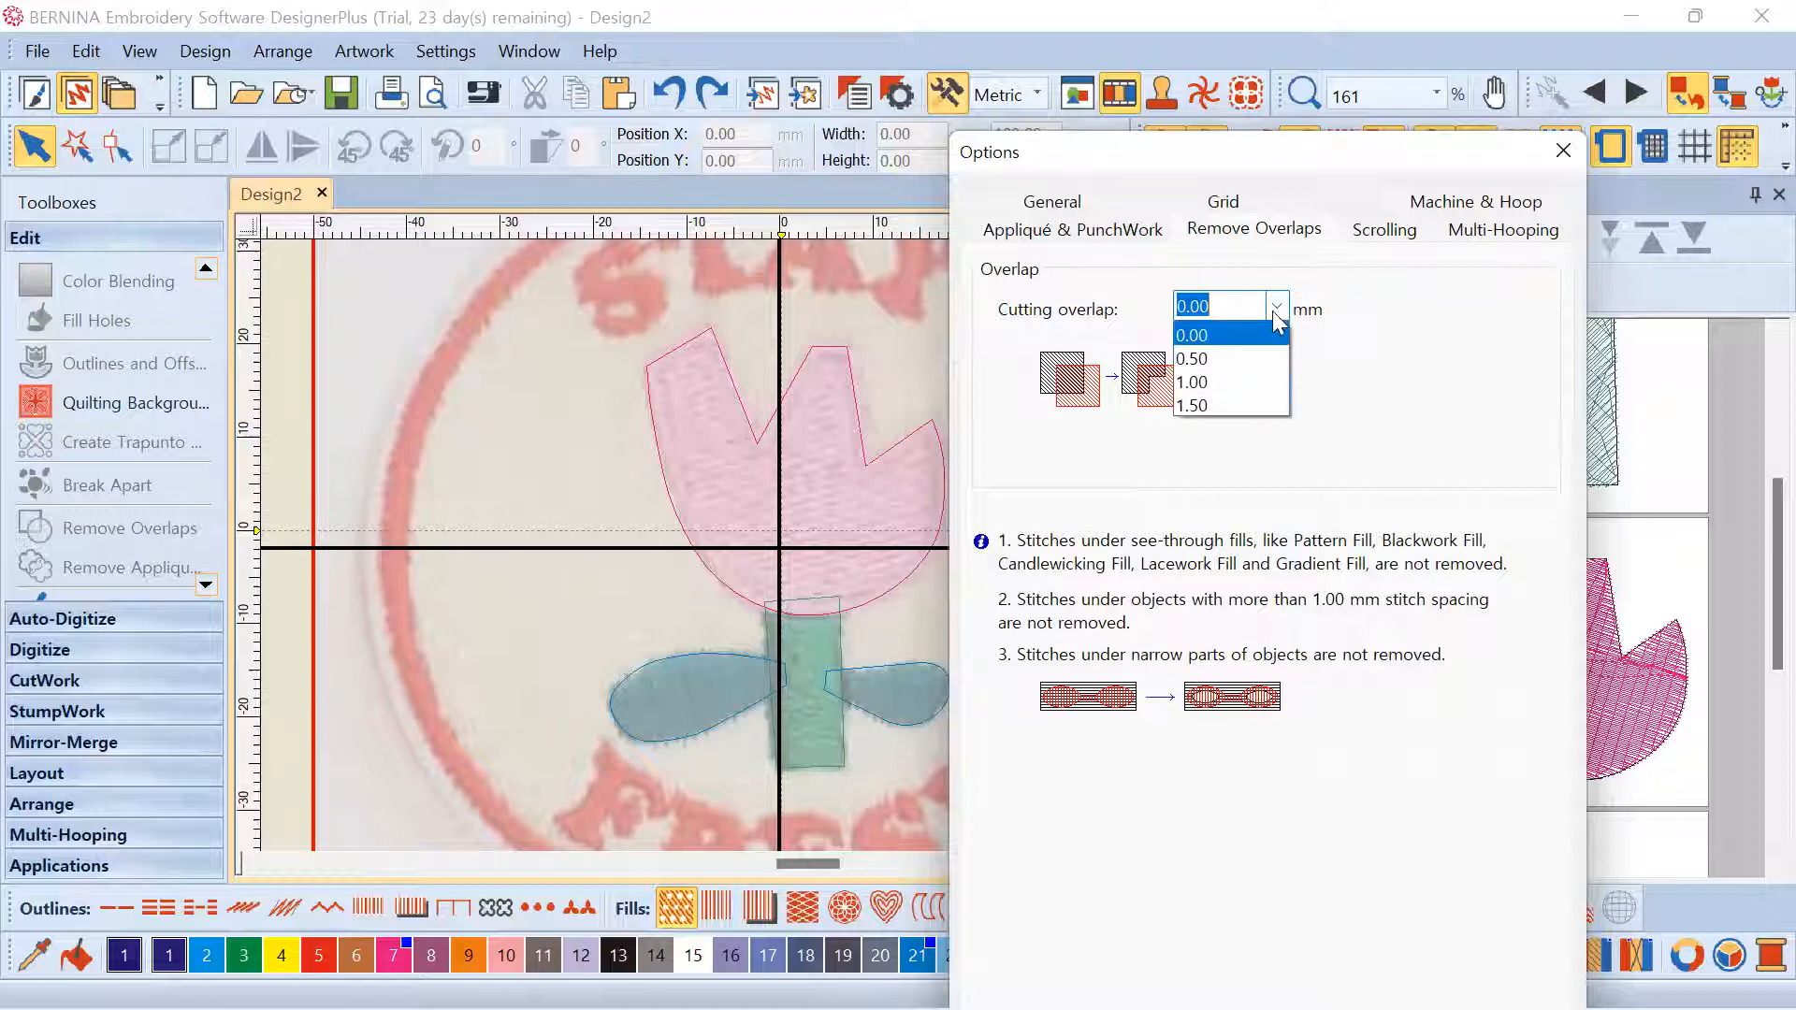
left_click(1243, 329)
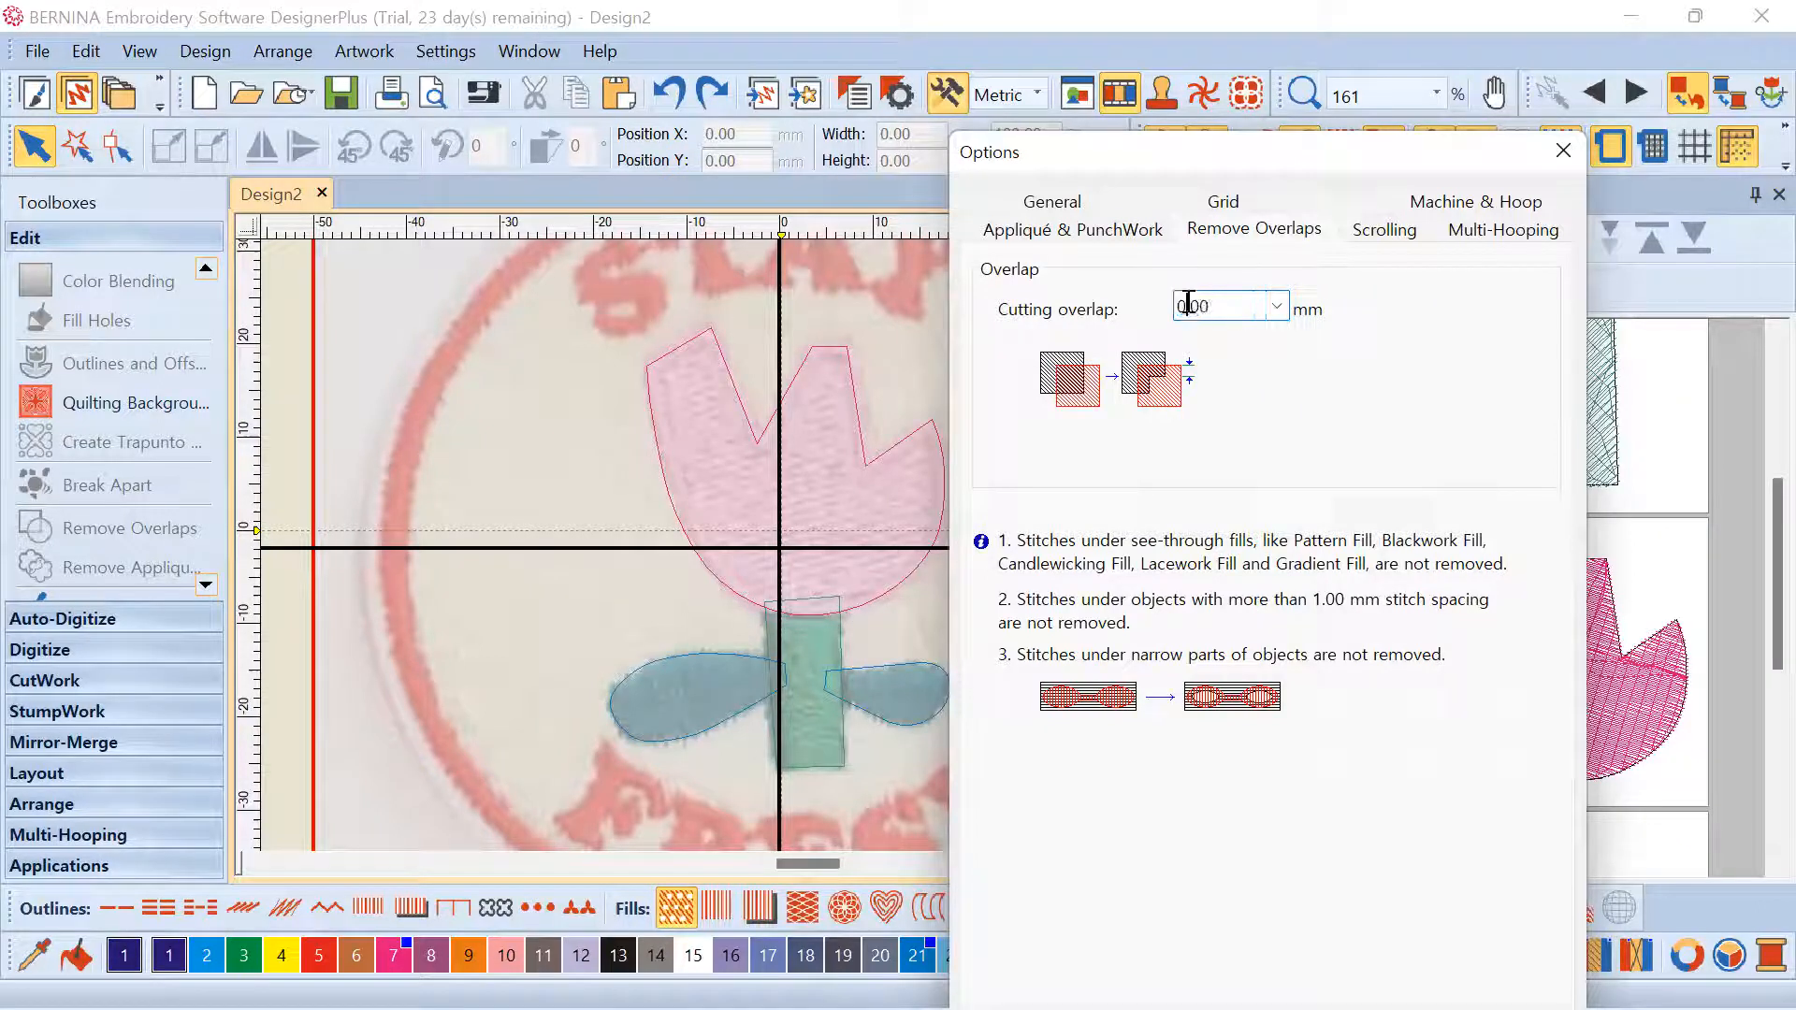
left_click_drag(1193, 305, 1235, 306)
type("2")
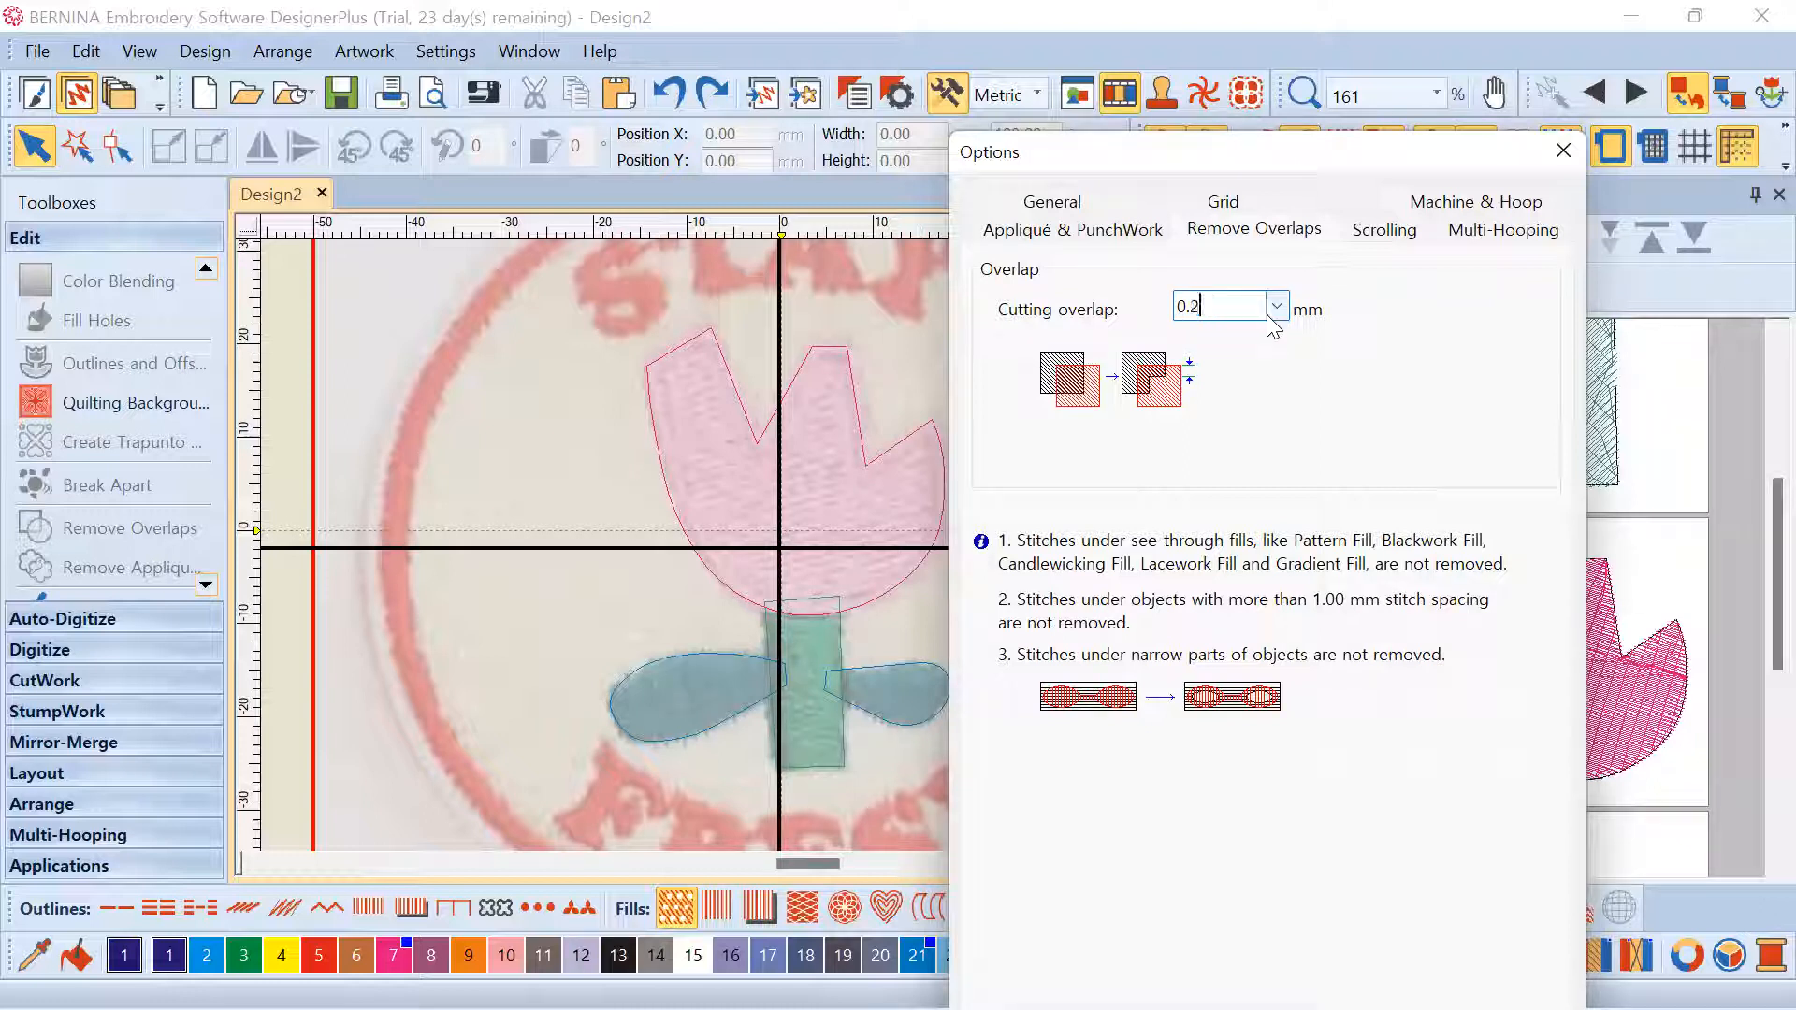
left_click_drag(1191, 306, 1233, 310)
type("3")
left_click_drag(1195, 306, 1236, 309)
type("2")
left_click(1148, 956)
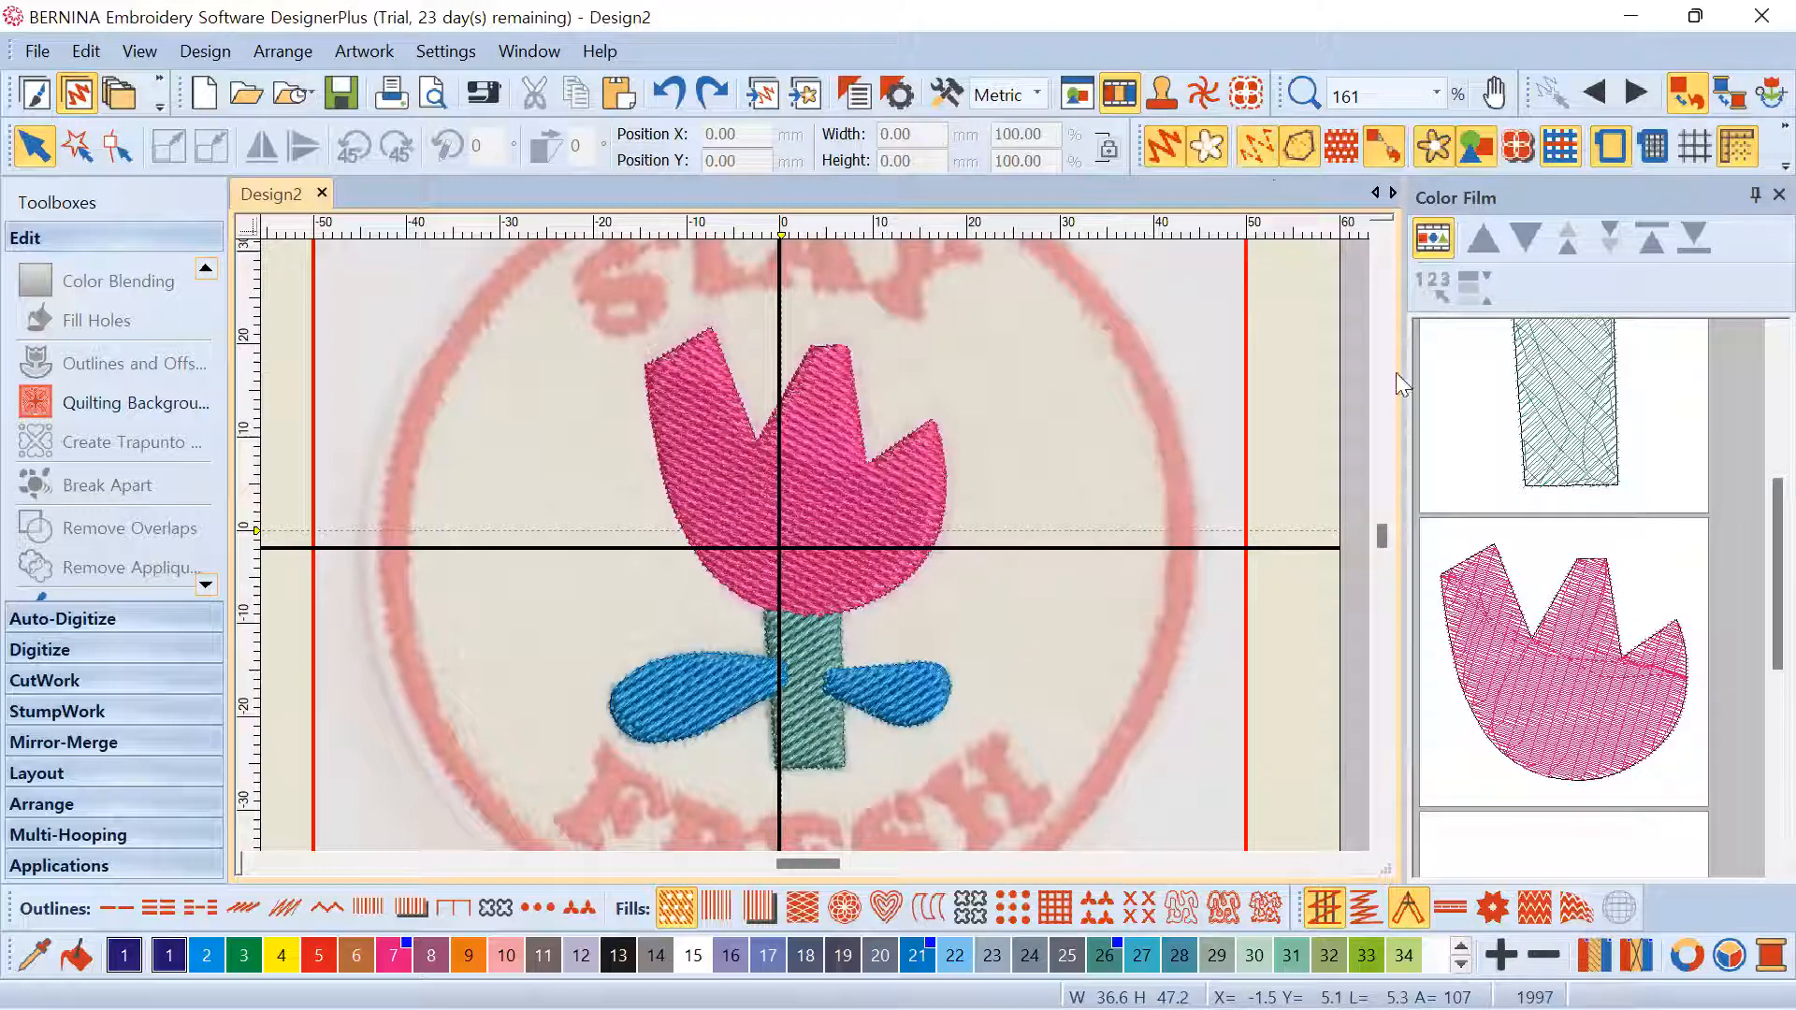
Select the tulip head and run Remove Overlaps to trim the hidden stem stitches
left_click(1525, 662)
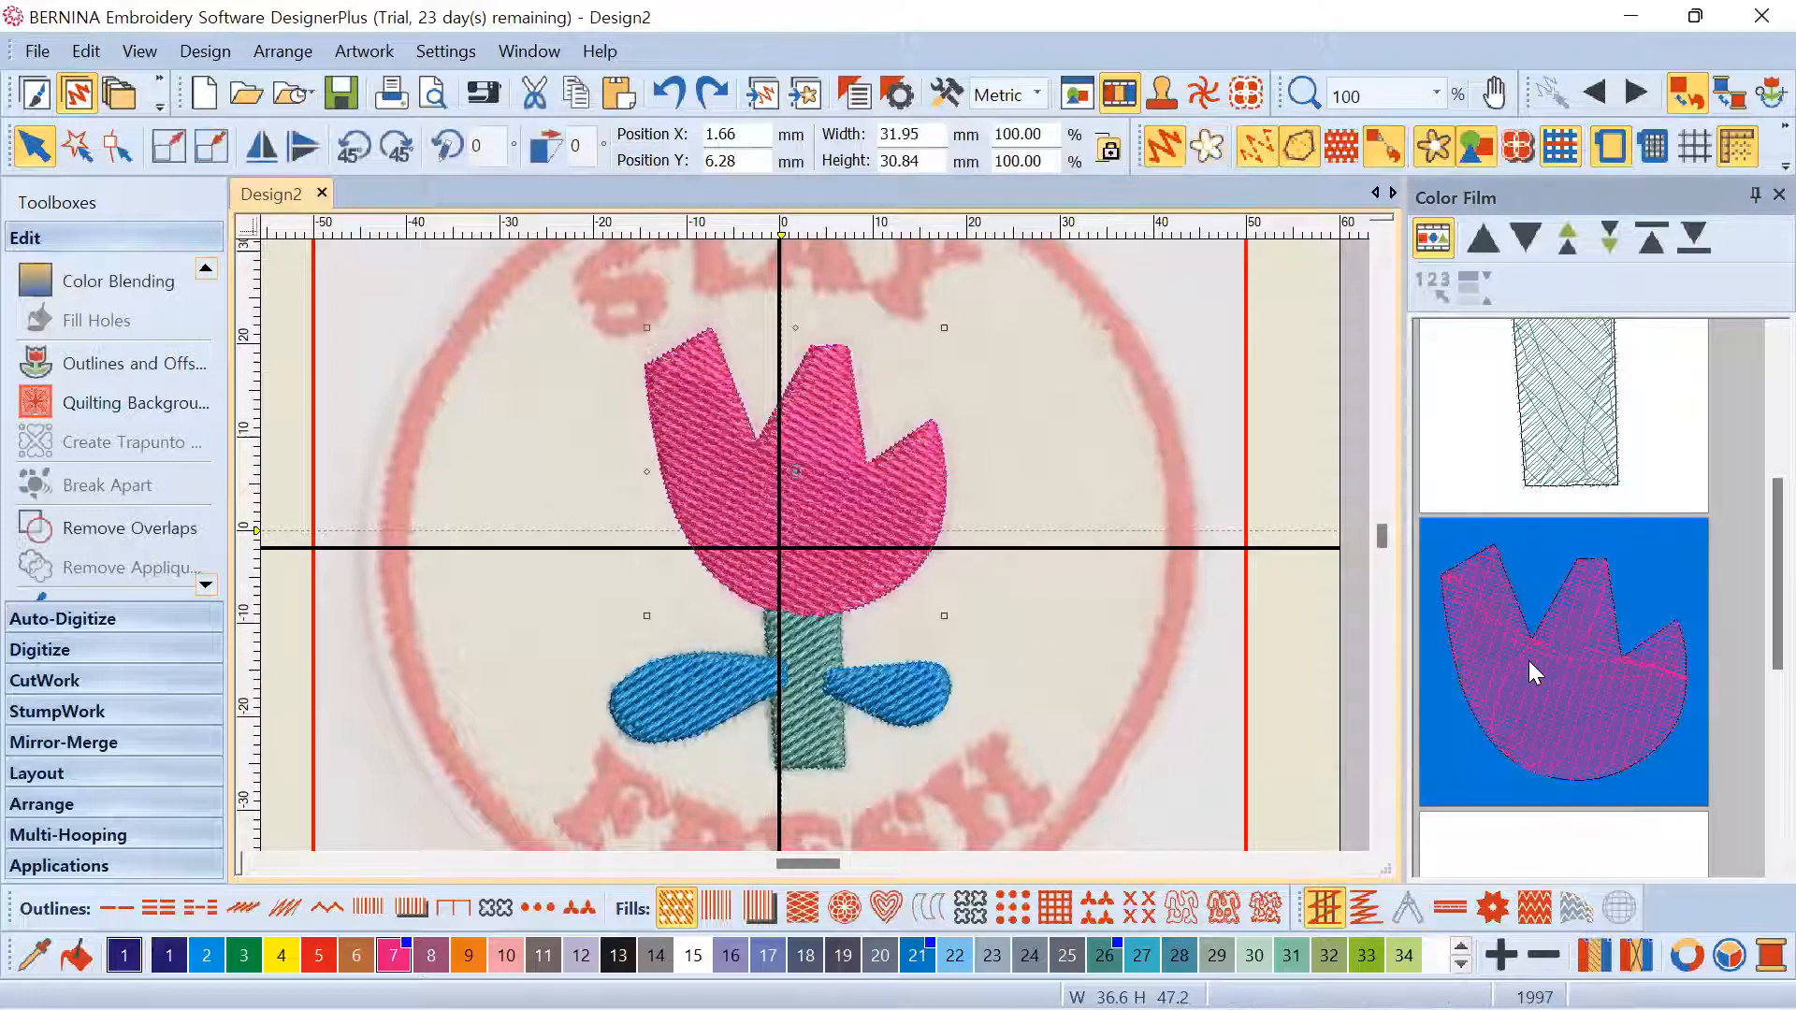
left_click(154, 528)
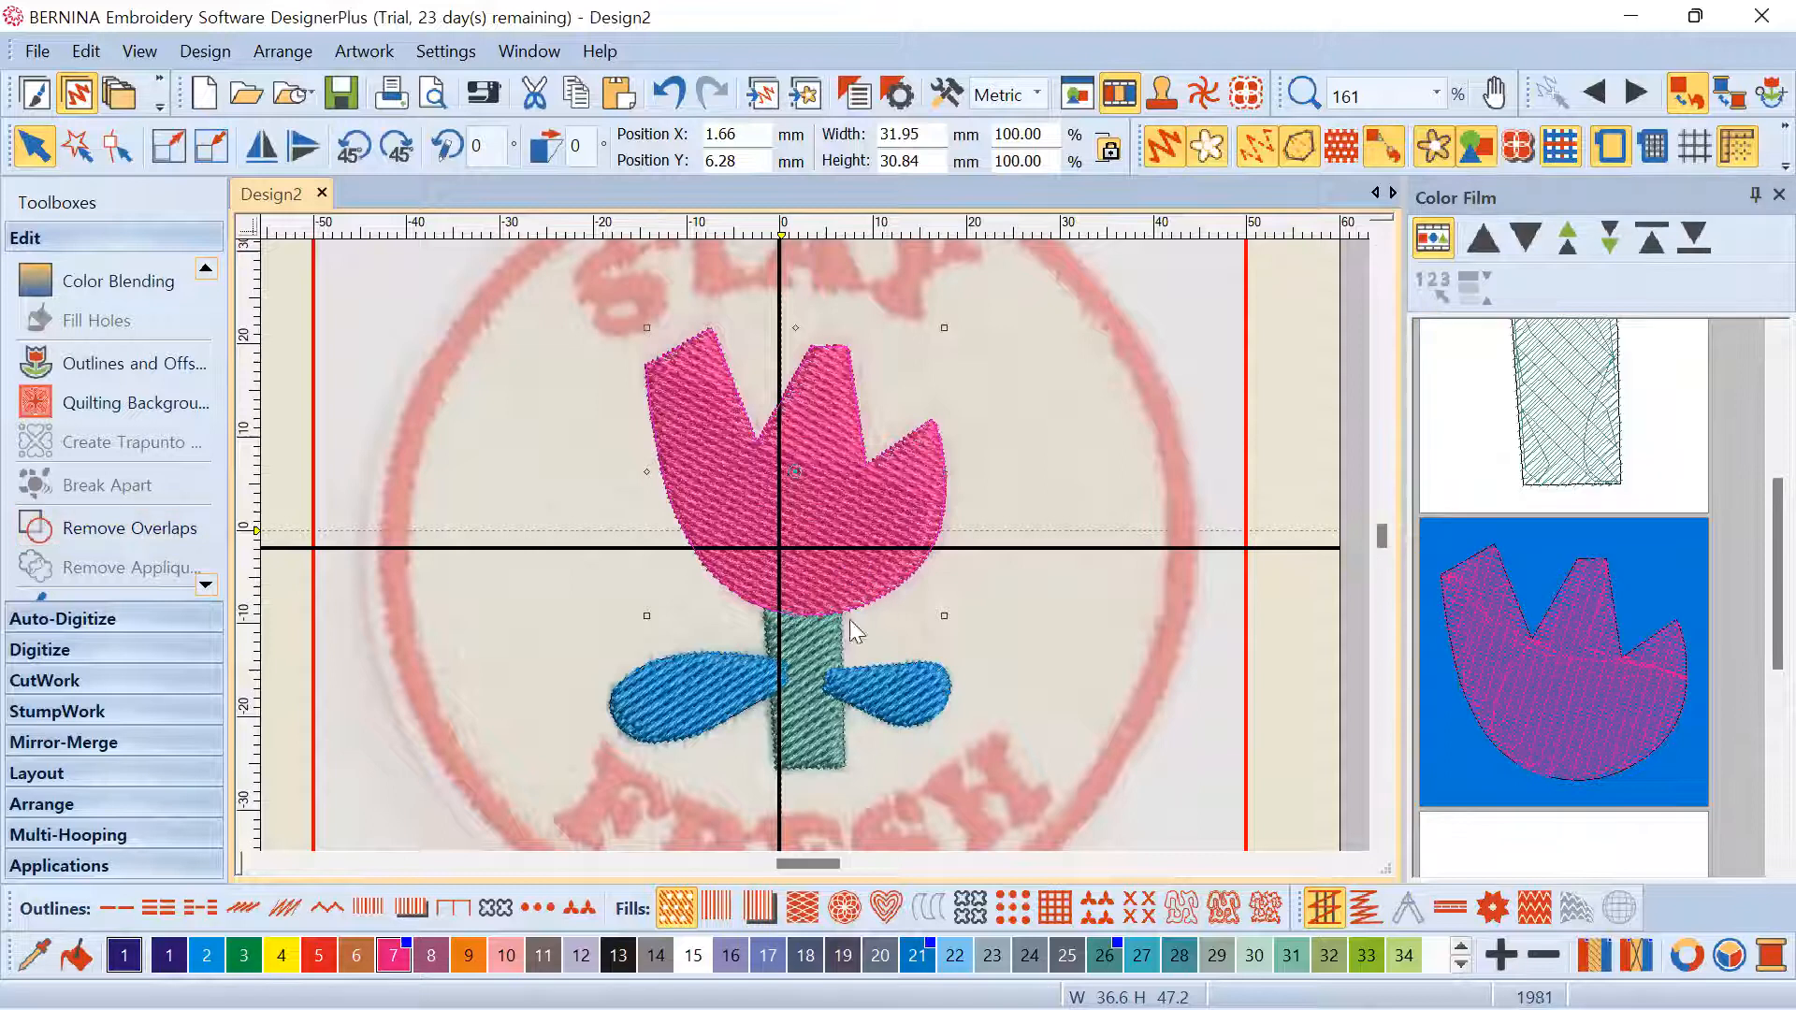
scroll(806, 617, "up", 2)
scroll(814, 546, "up", 3)
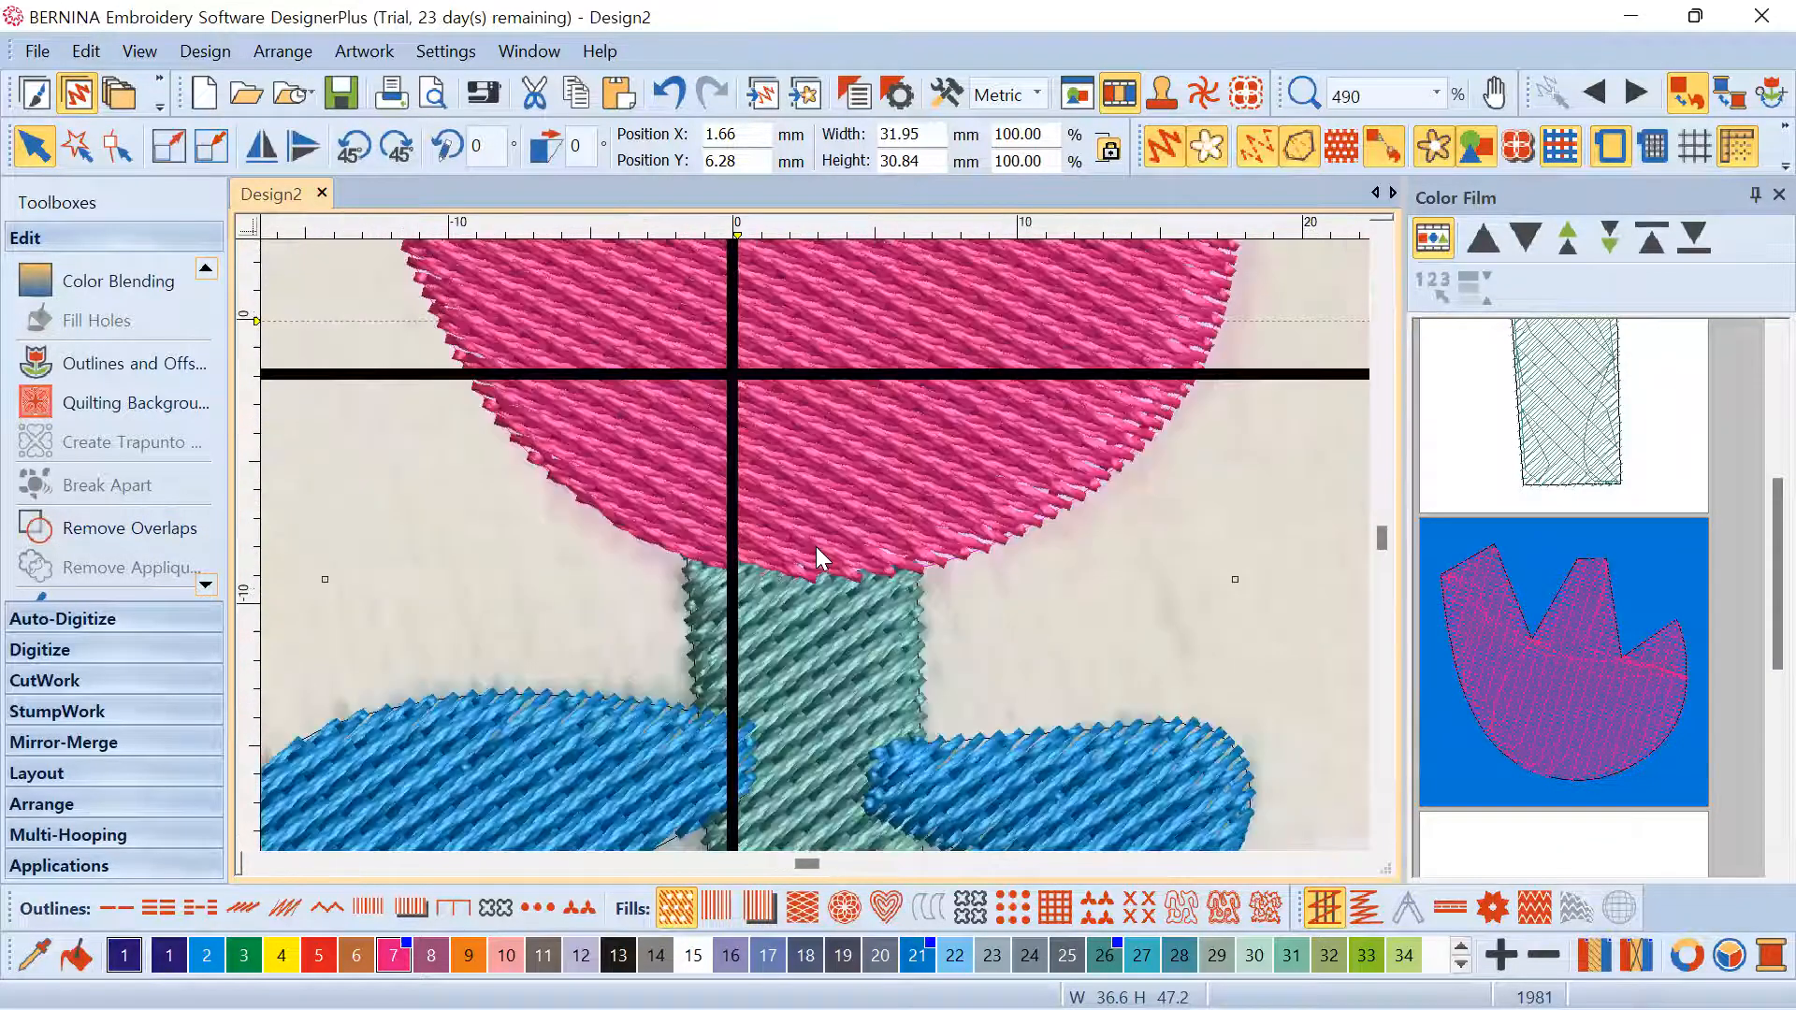
Toggle Show Stitches off and back on to check the stem's cut edge
left_click(1261, 145)
scroll(732, 550, "up", 1)
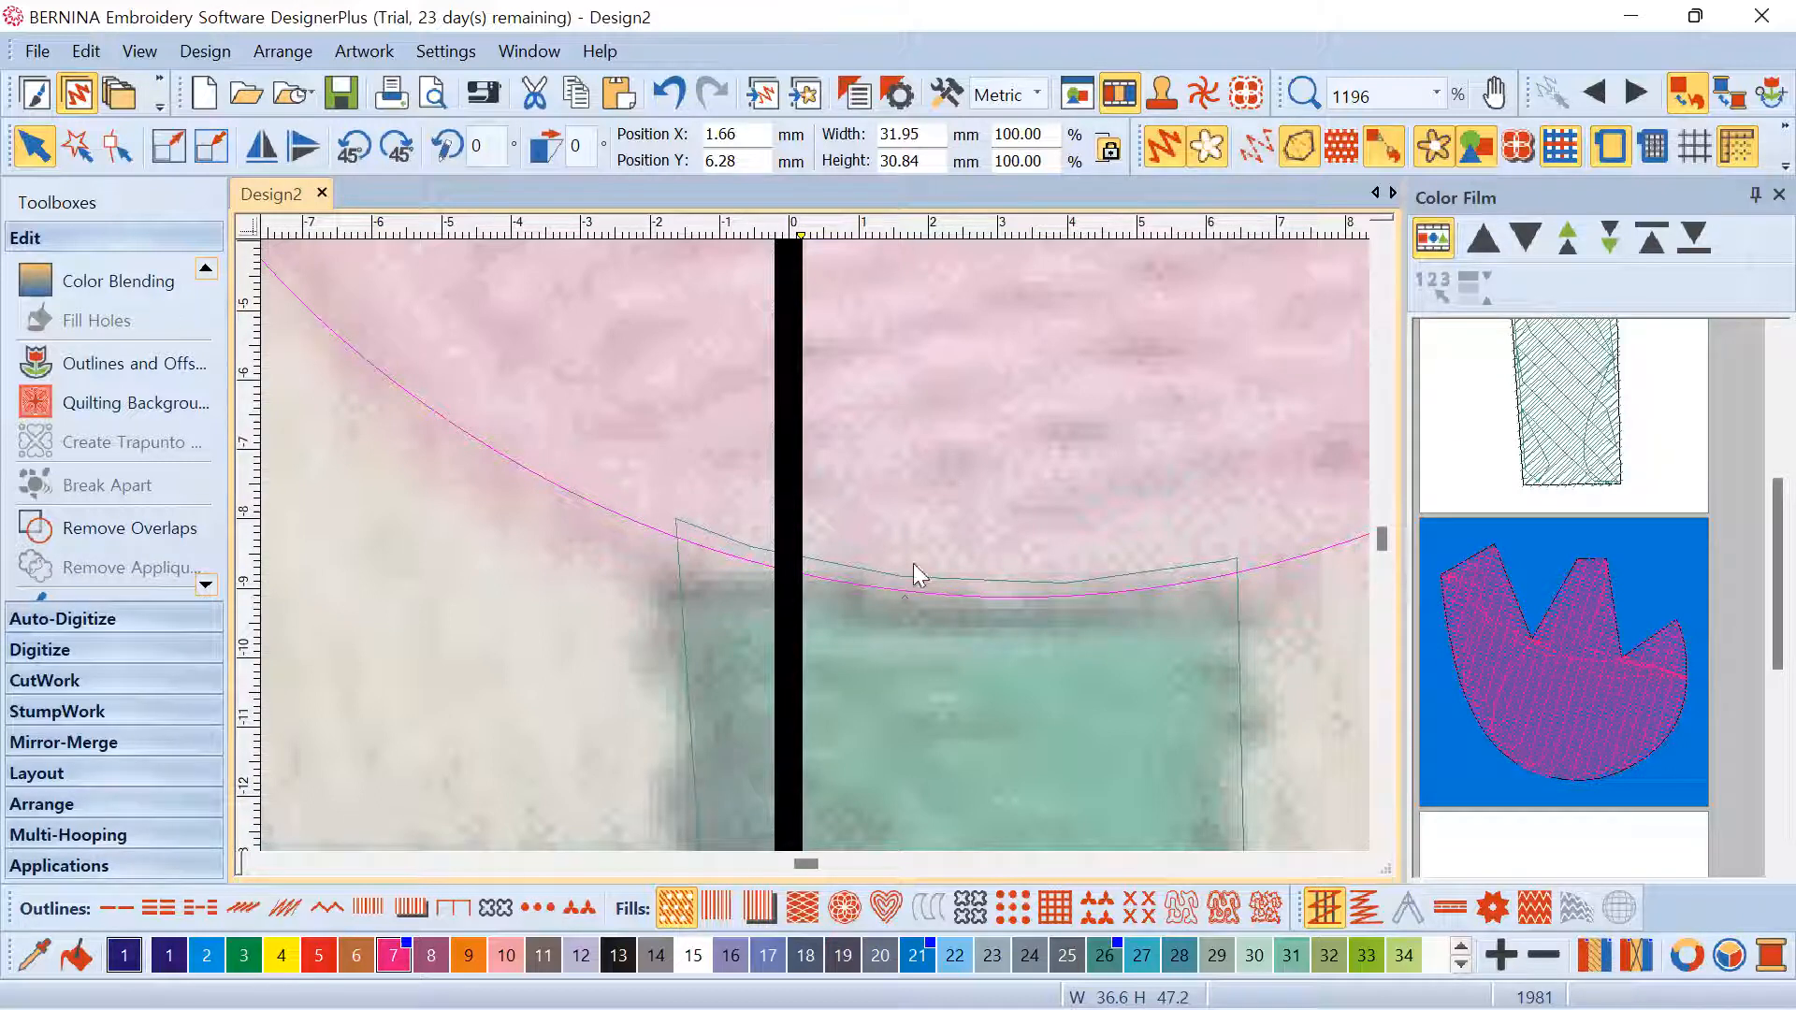
scroll(1150, 593, "up", 1)
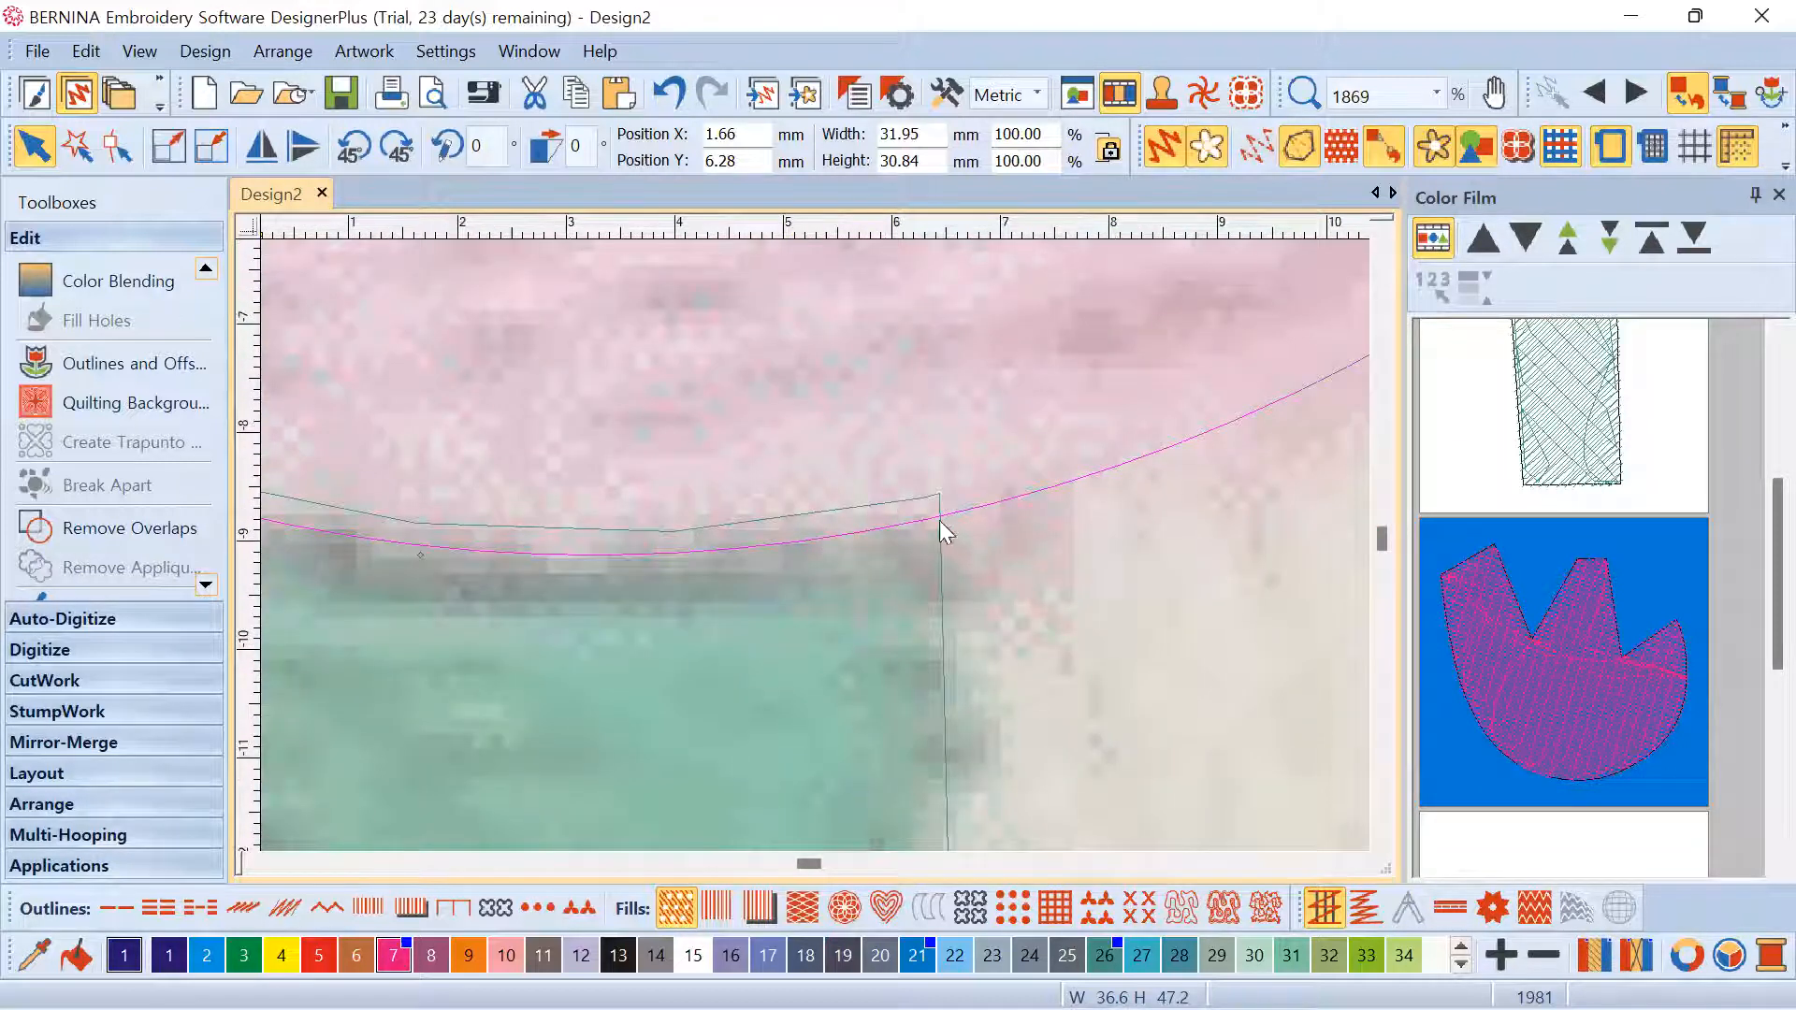
scroll(915, 529, "down", 4)
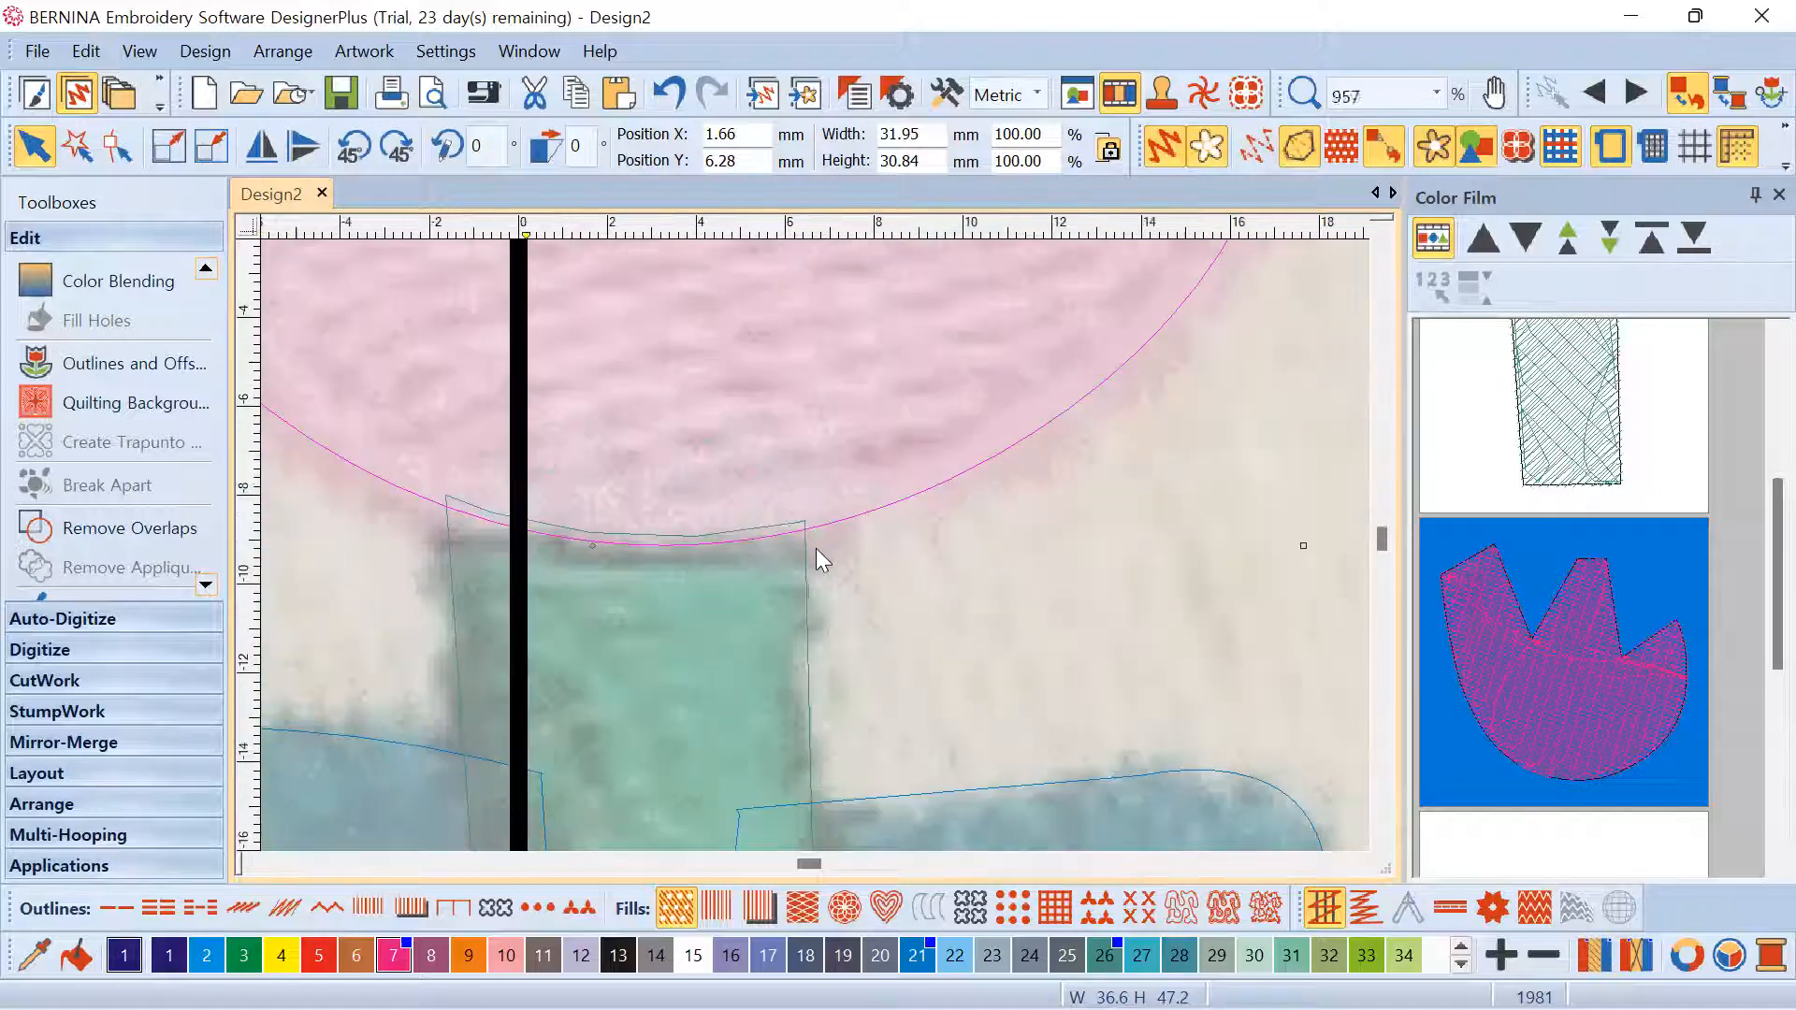
scroll(782, 550, "up", 1)
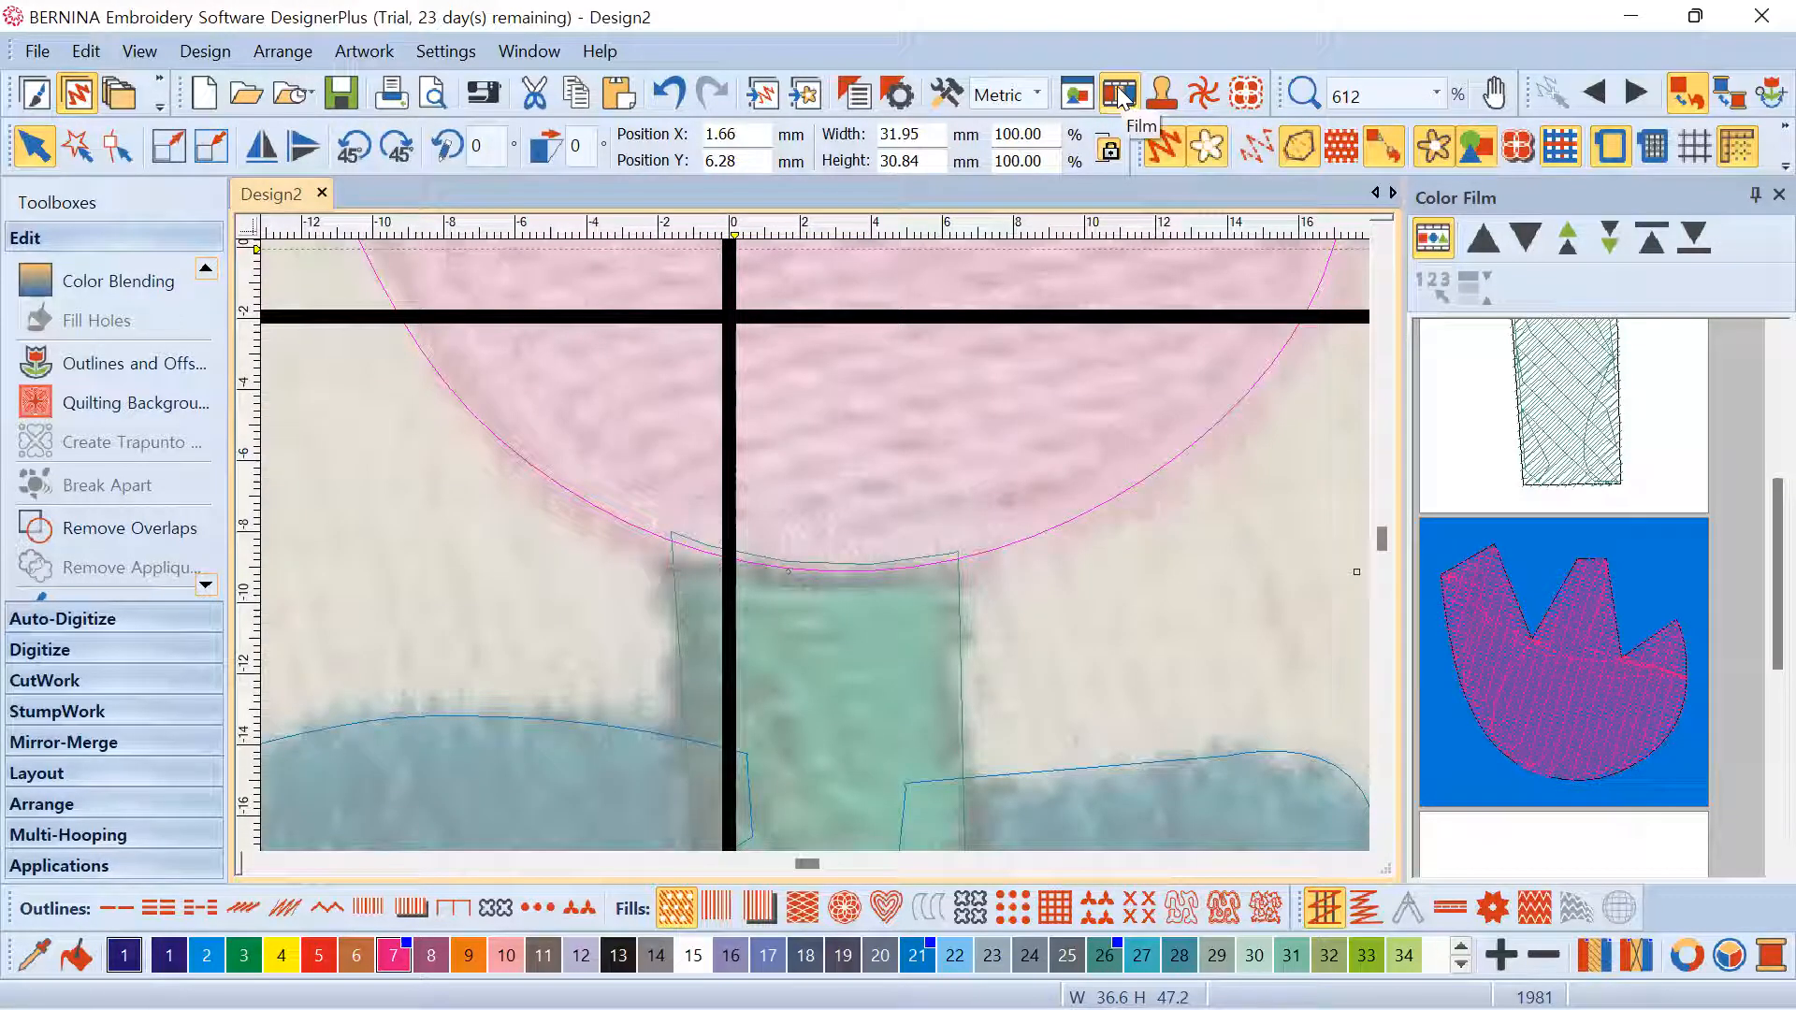
left_click(1258, 152)
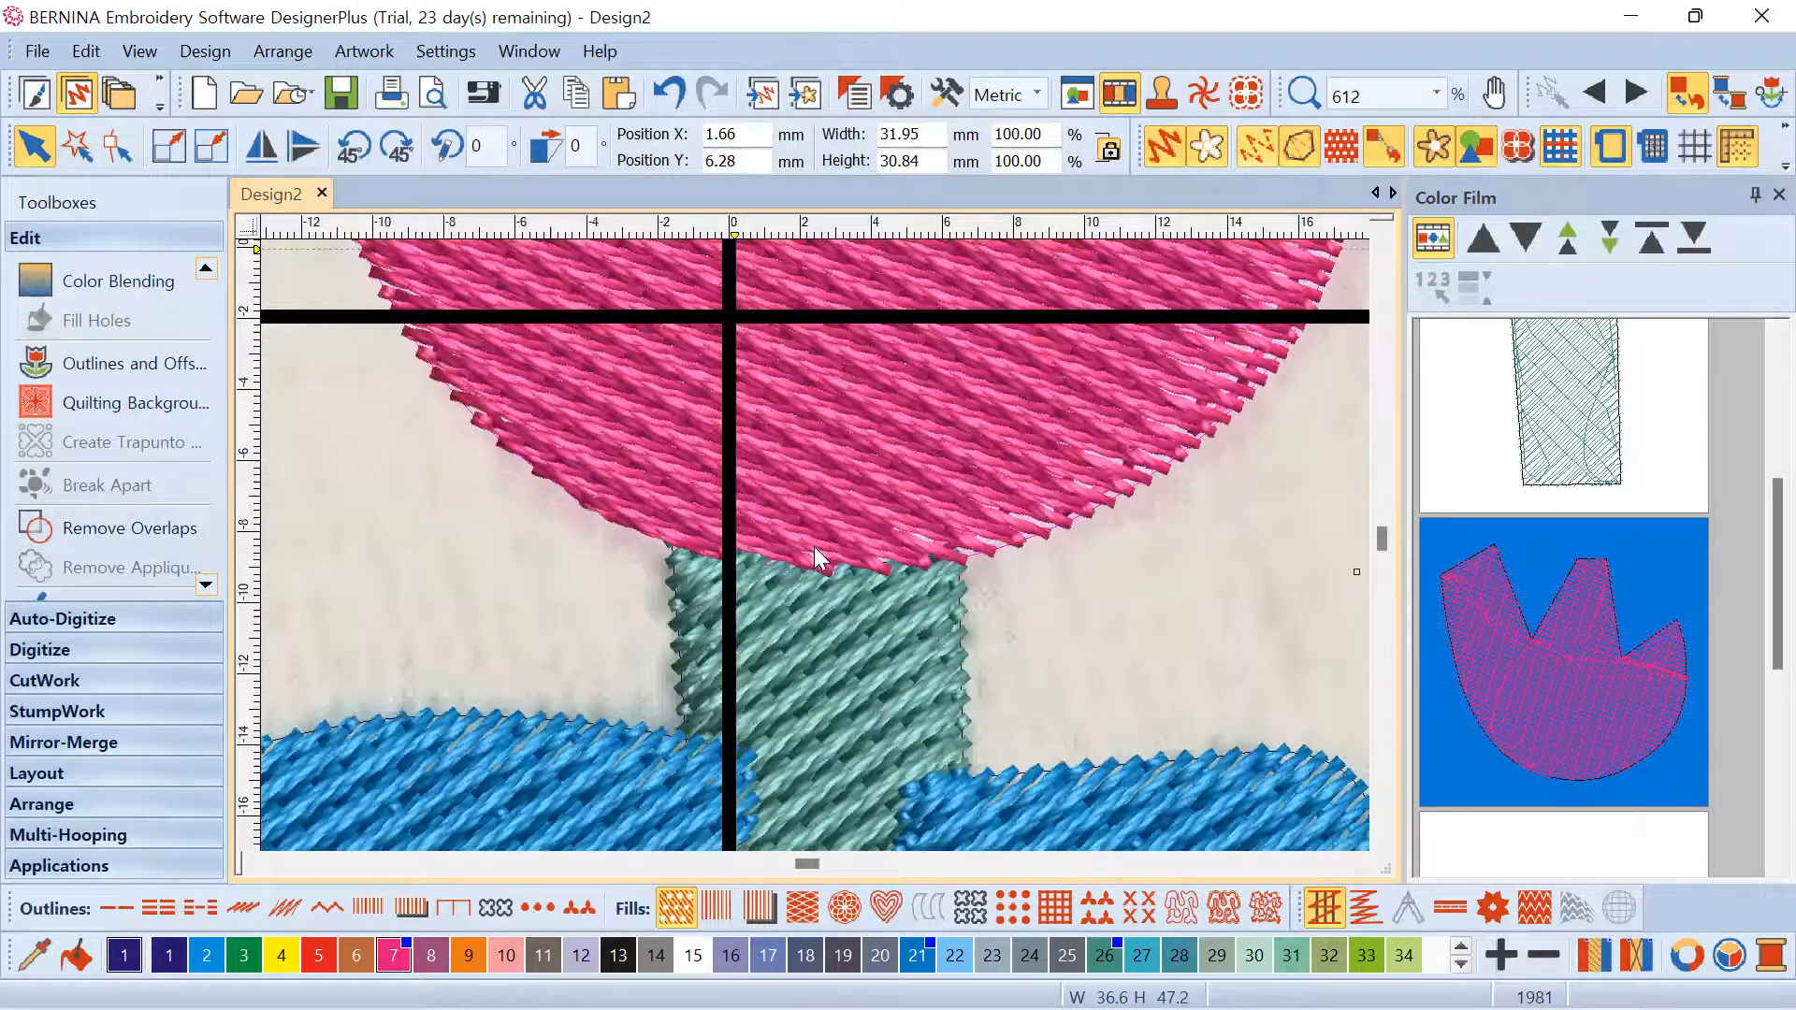
scroll(814, 550, "down", 3)
scroll(931, 550, "up", 1)
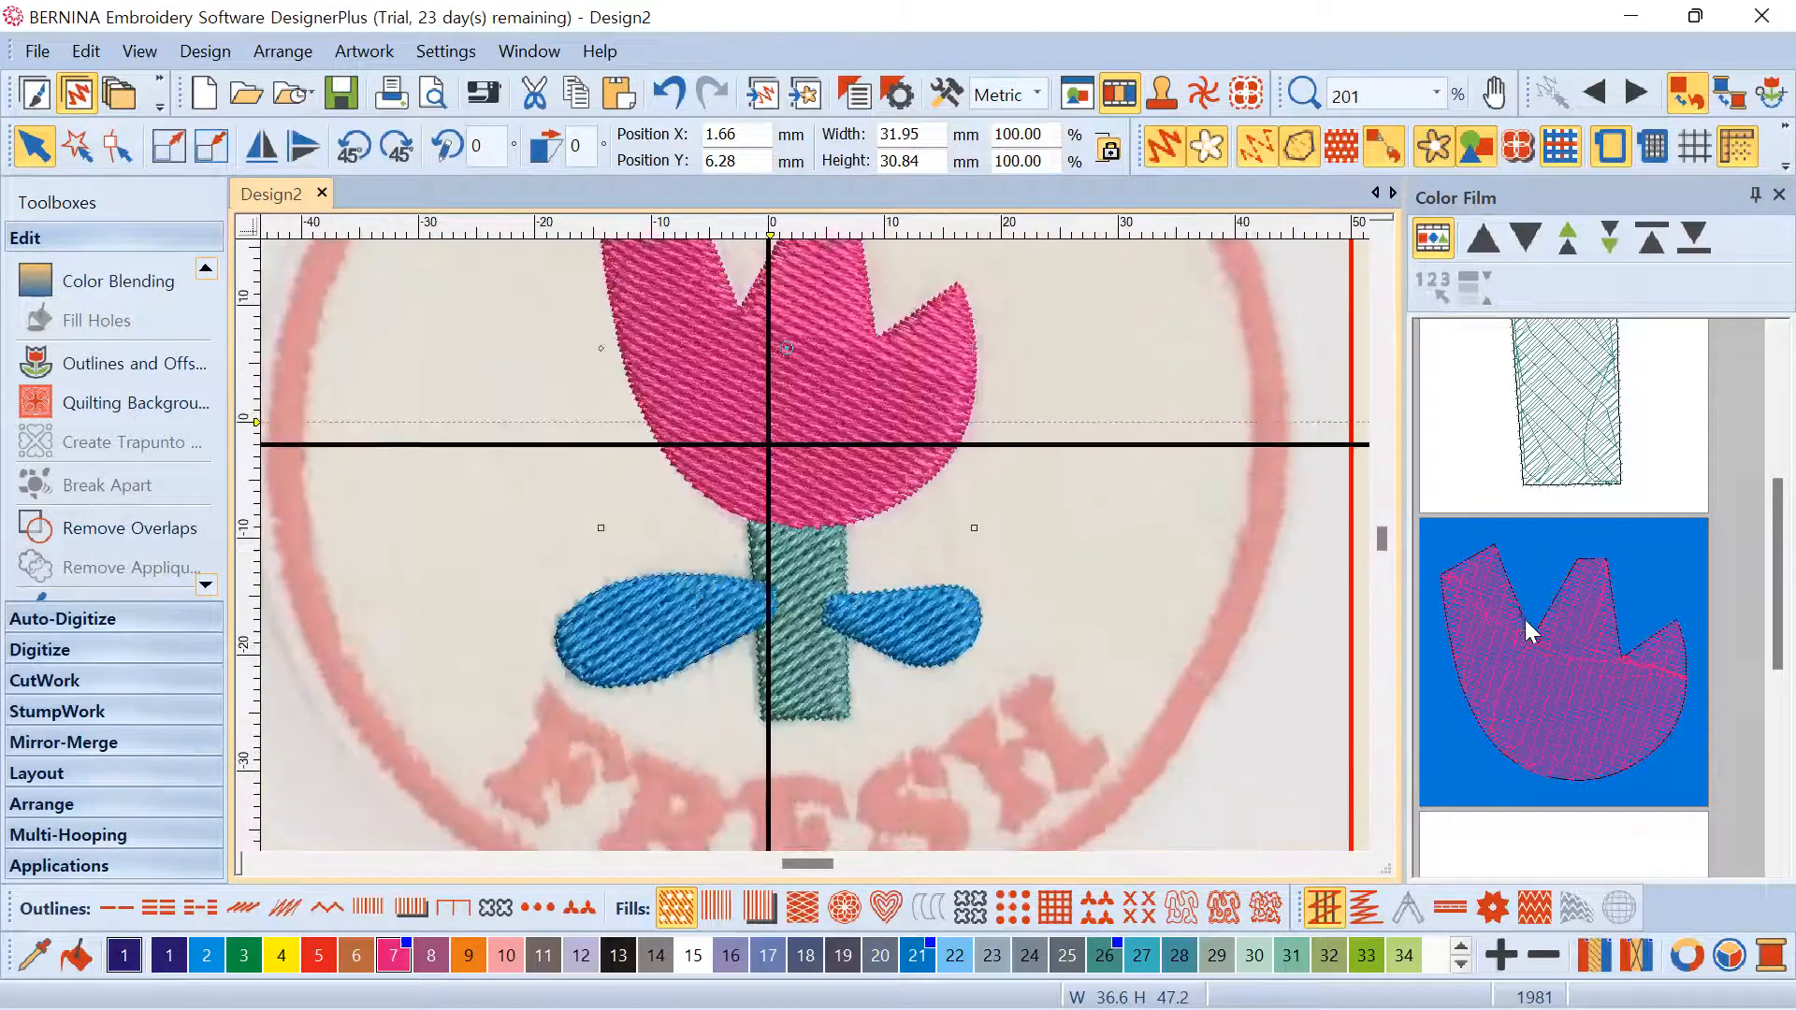
scroll(1531, 633, "down", 3)
Select the left leaf and narrow the Color Film object list
left_click(1592, 485)
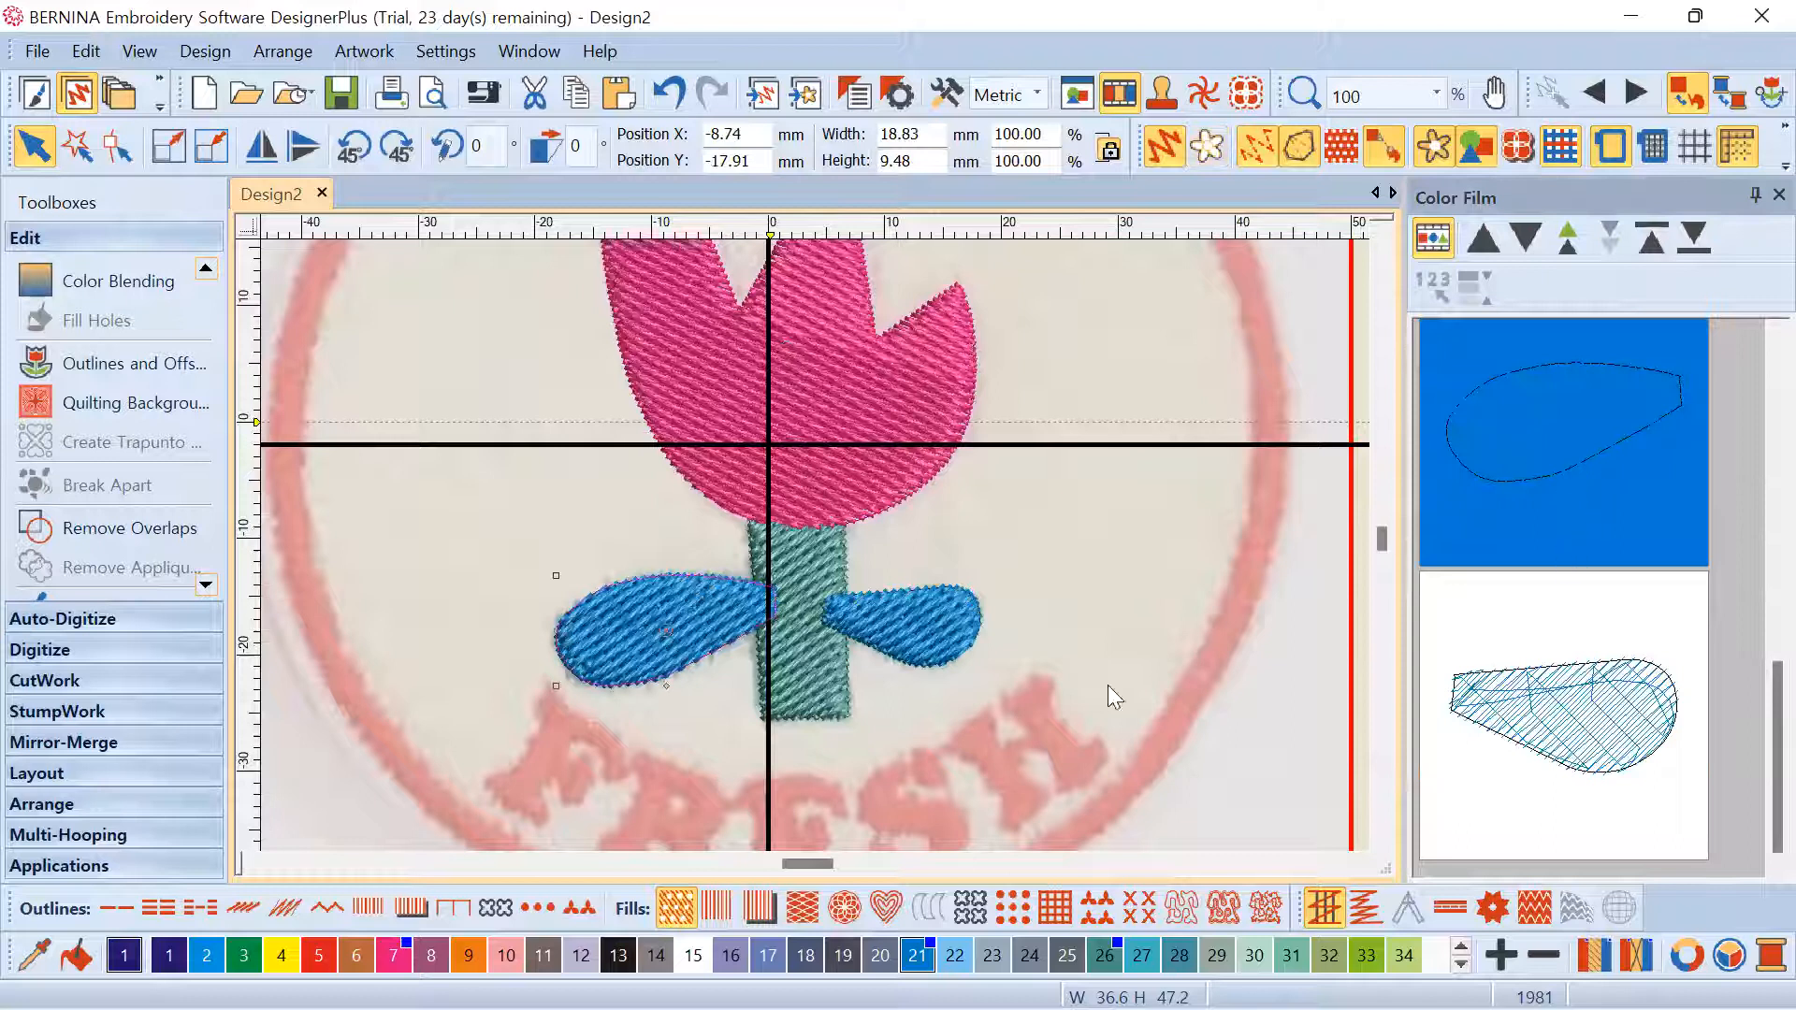
scroll(817, 545, "down", 2)
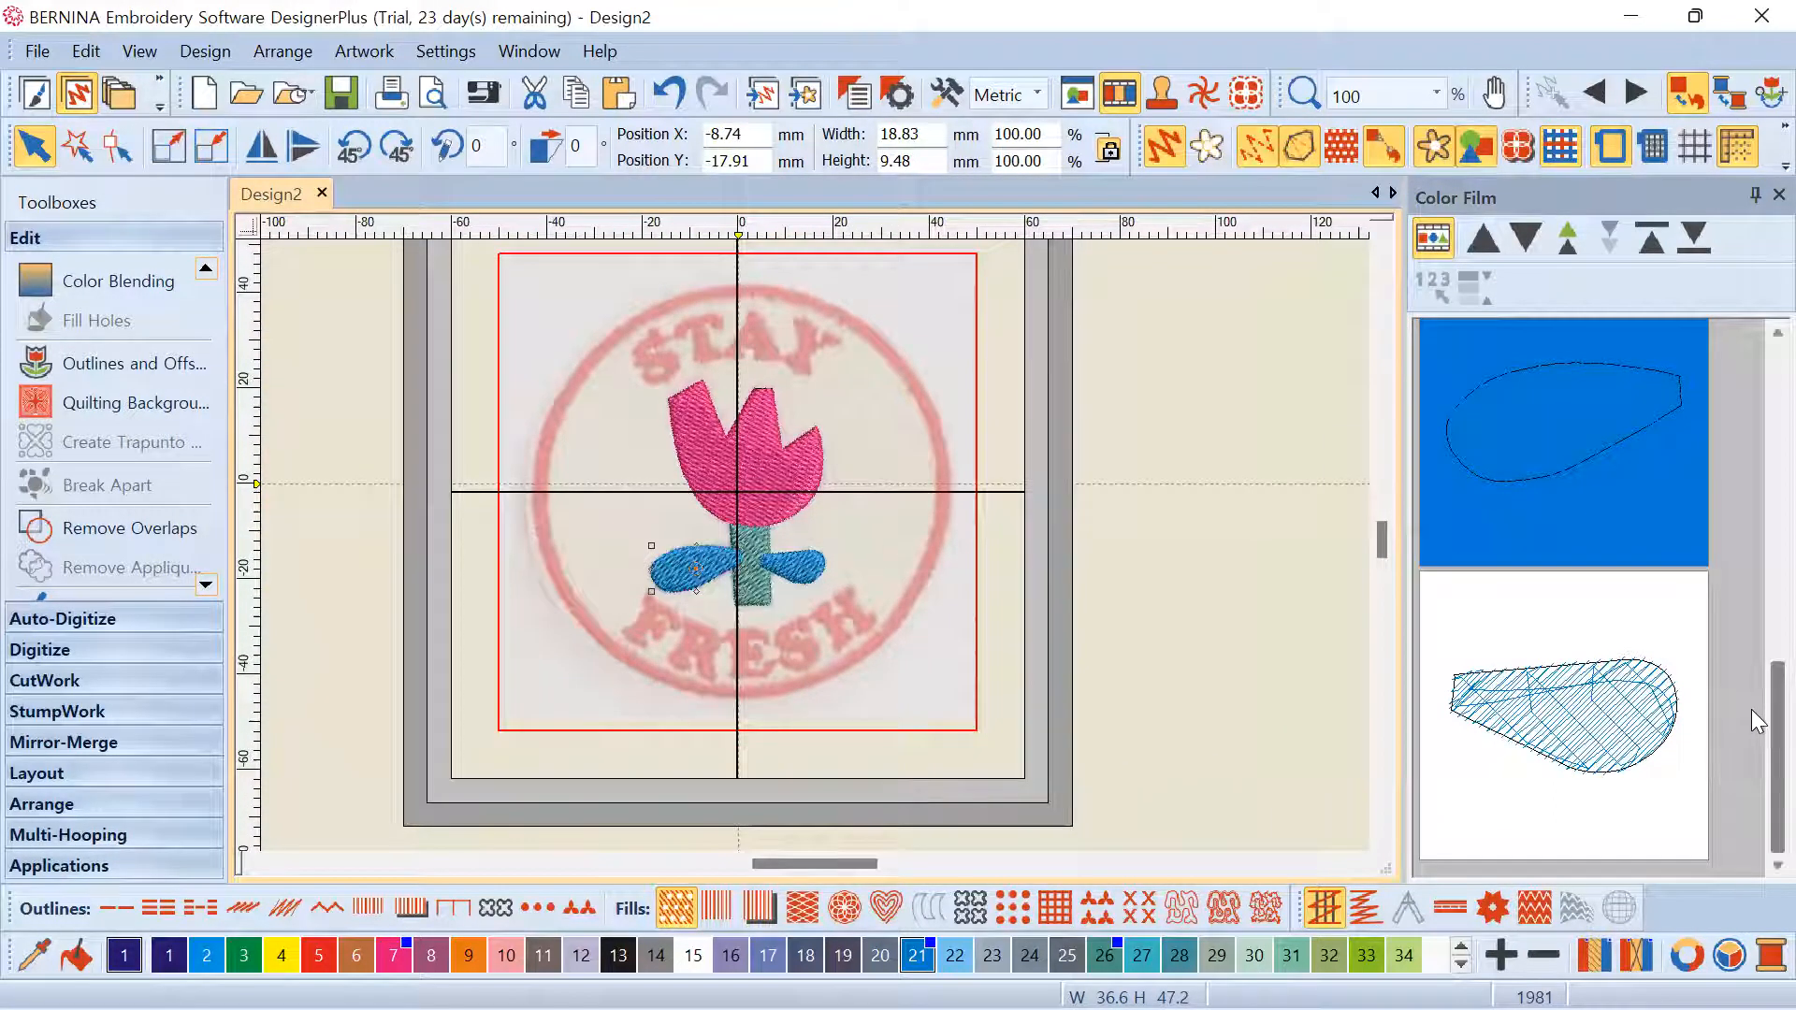
scroll(1751, 662, "up", 2)
scroll(1751, 663, "down", 1)
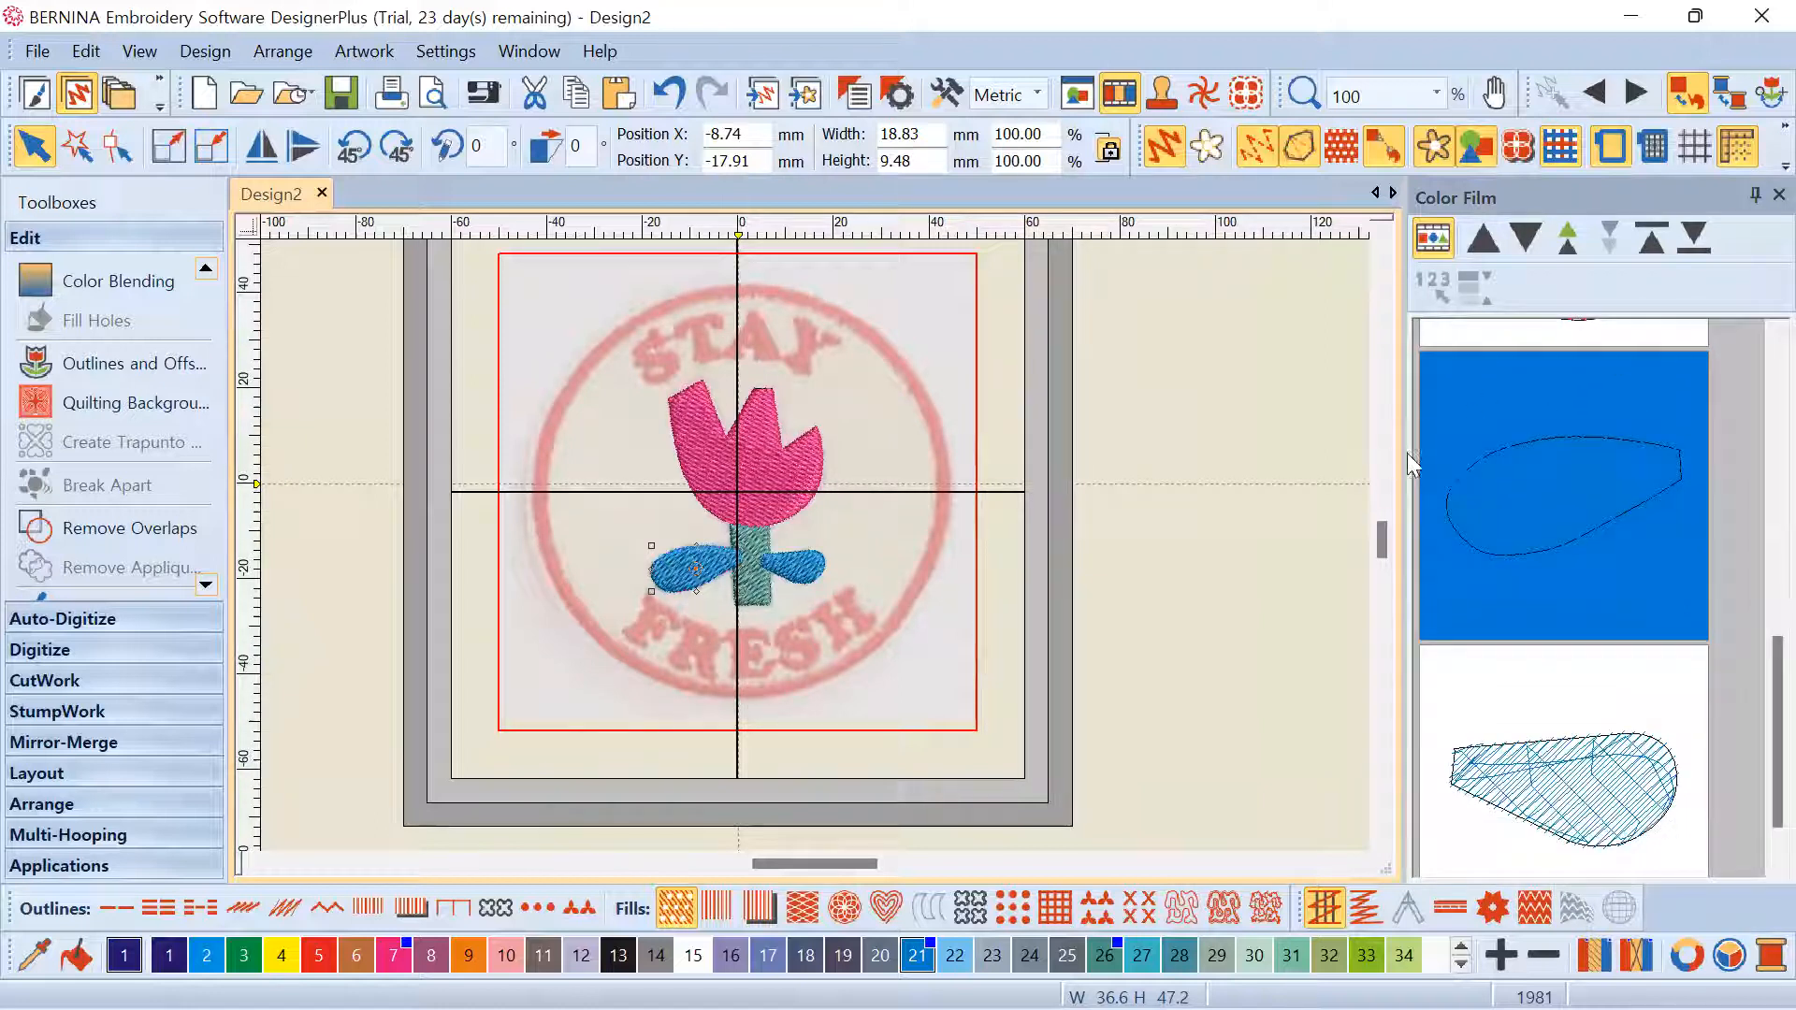
left_click_drag(1400, 453, 1536, 476)
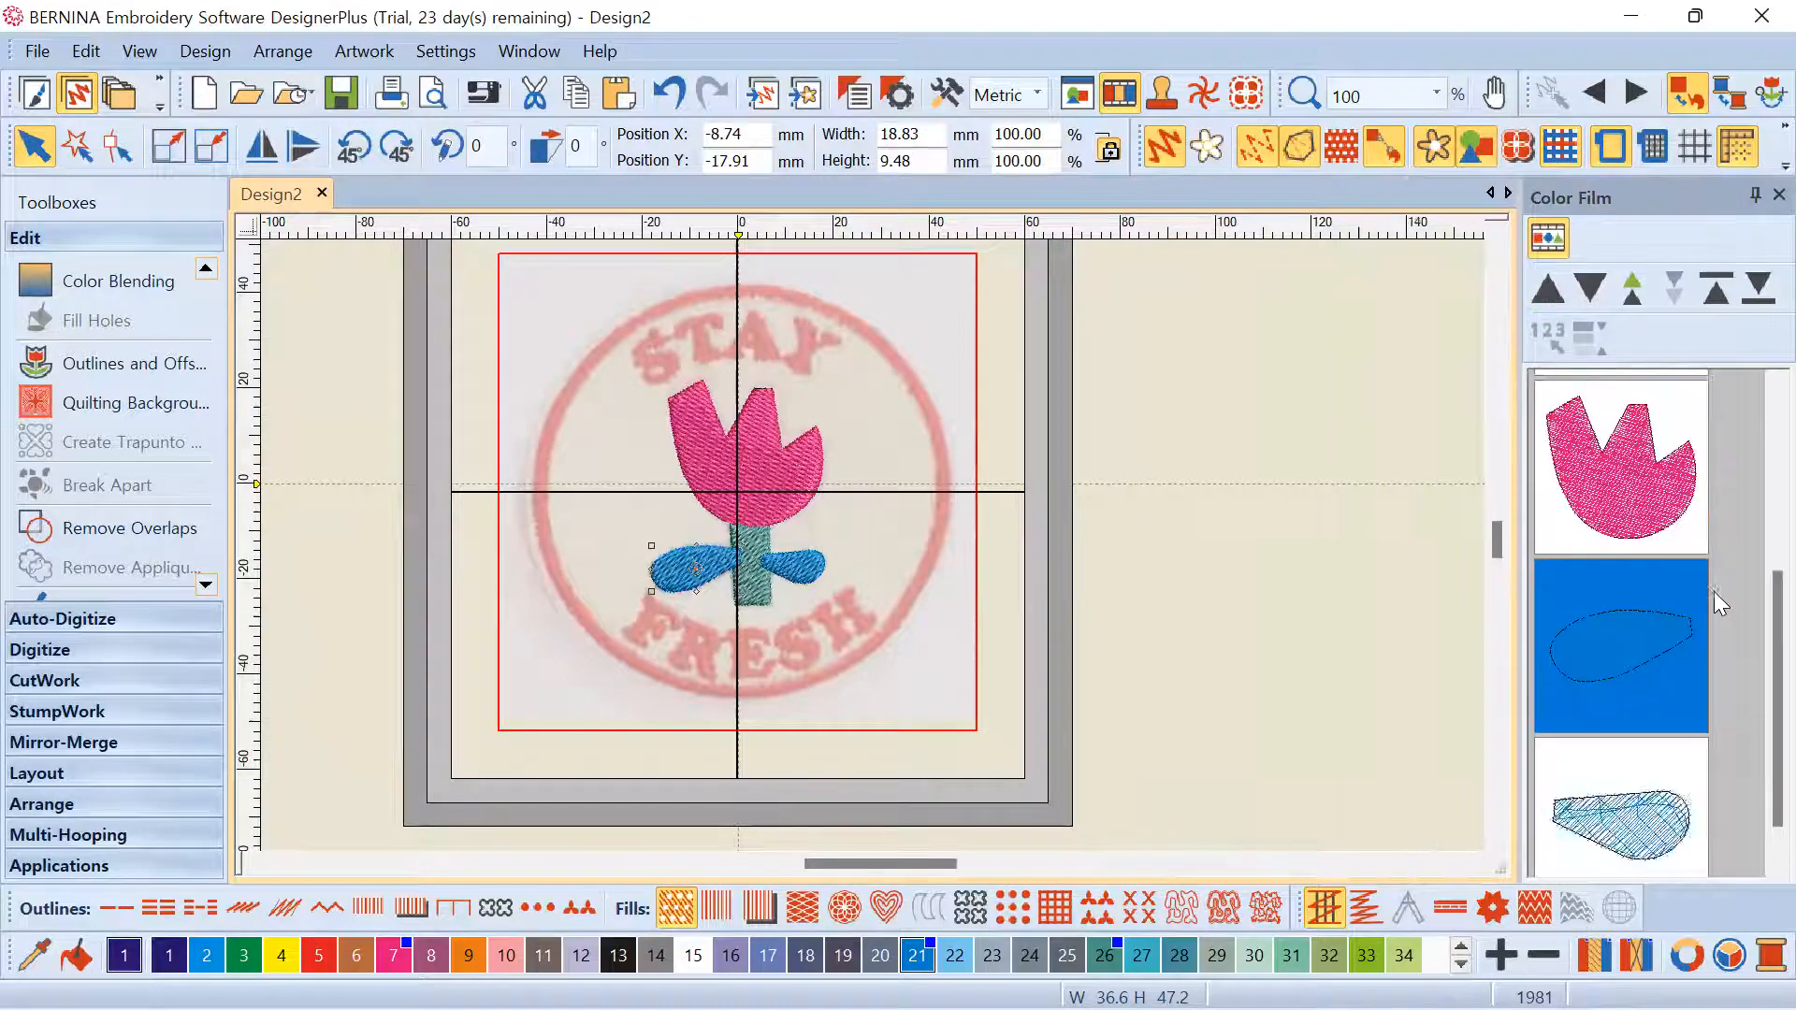
scroll(1646, 760, "down", 1)
Move the leaves earlier in the stitching order so they stitch before the stem
left_click(1650, 801, "ctrl")
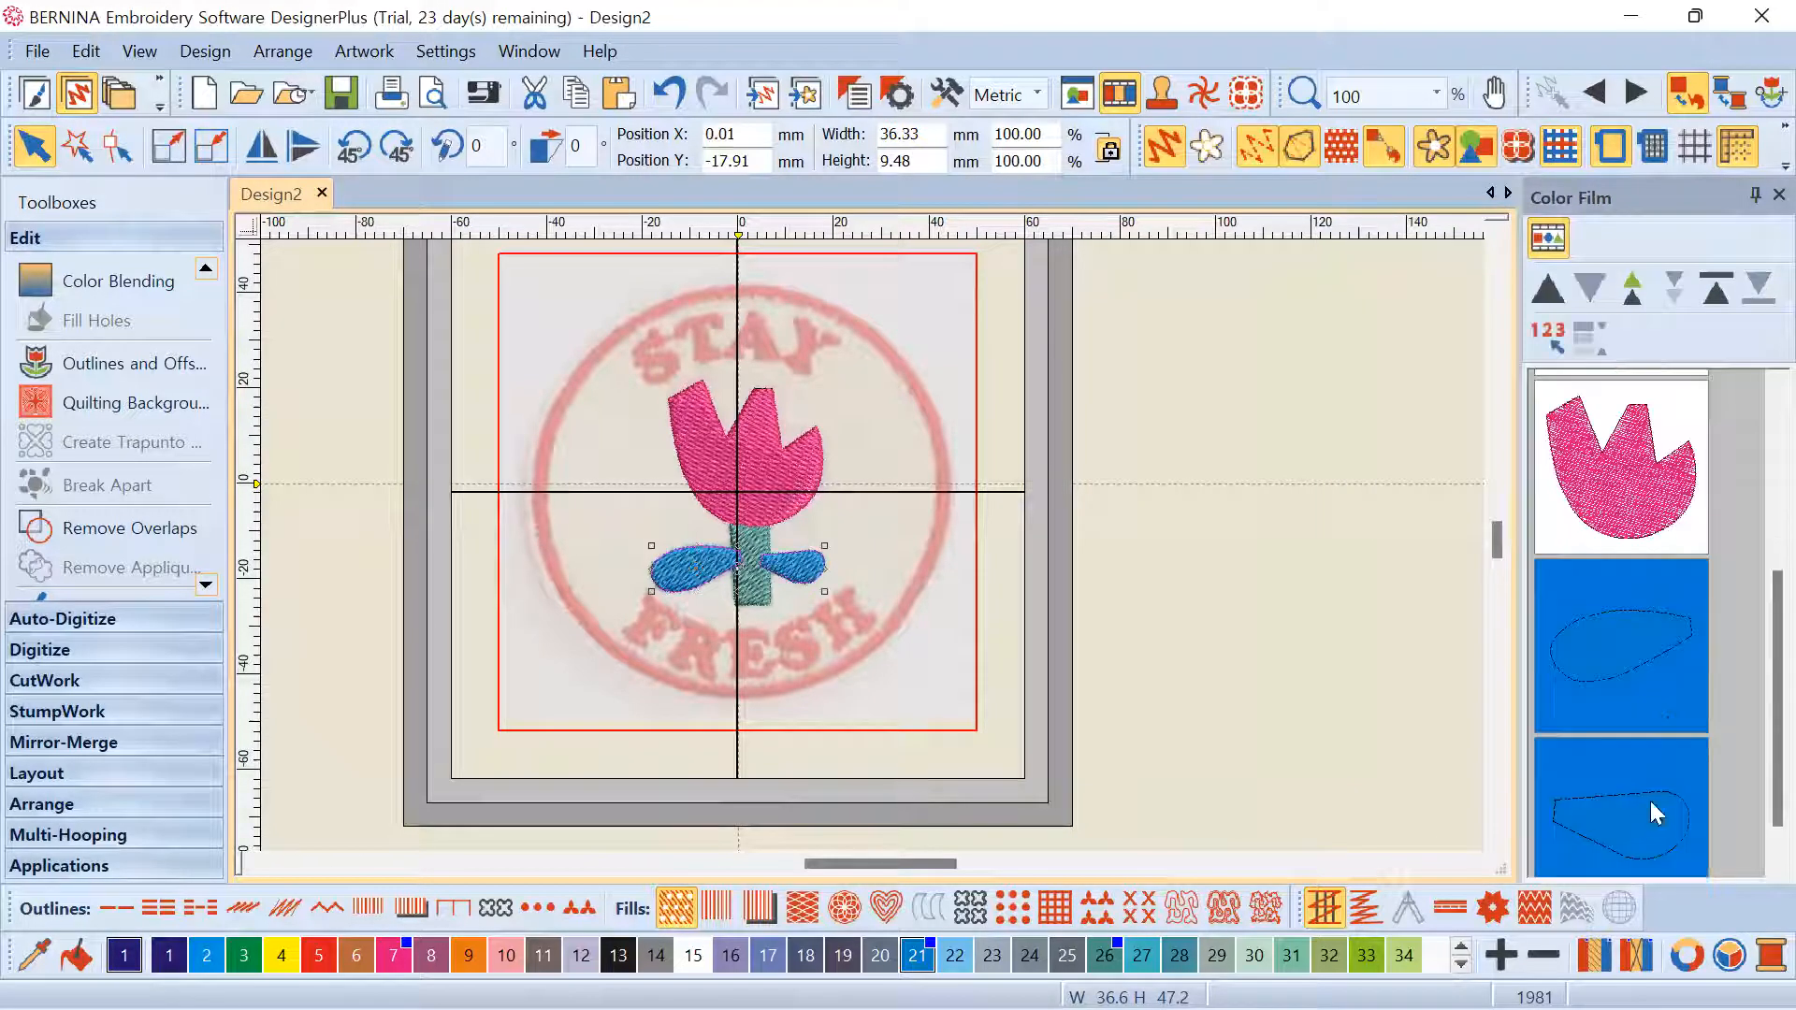
left_click(1551, 296)
scroll(1547, 427, "up", 3)
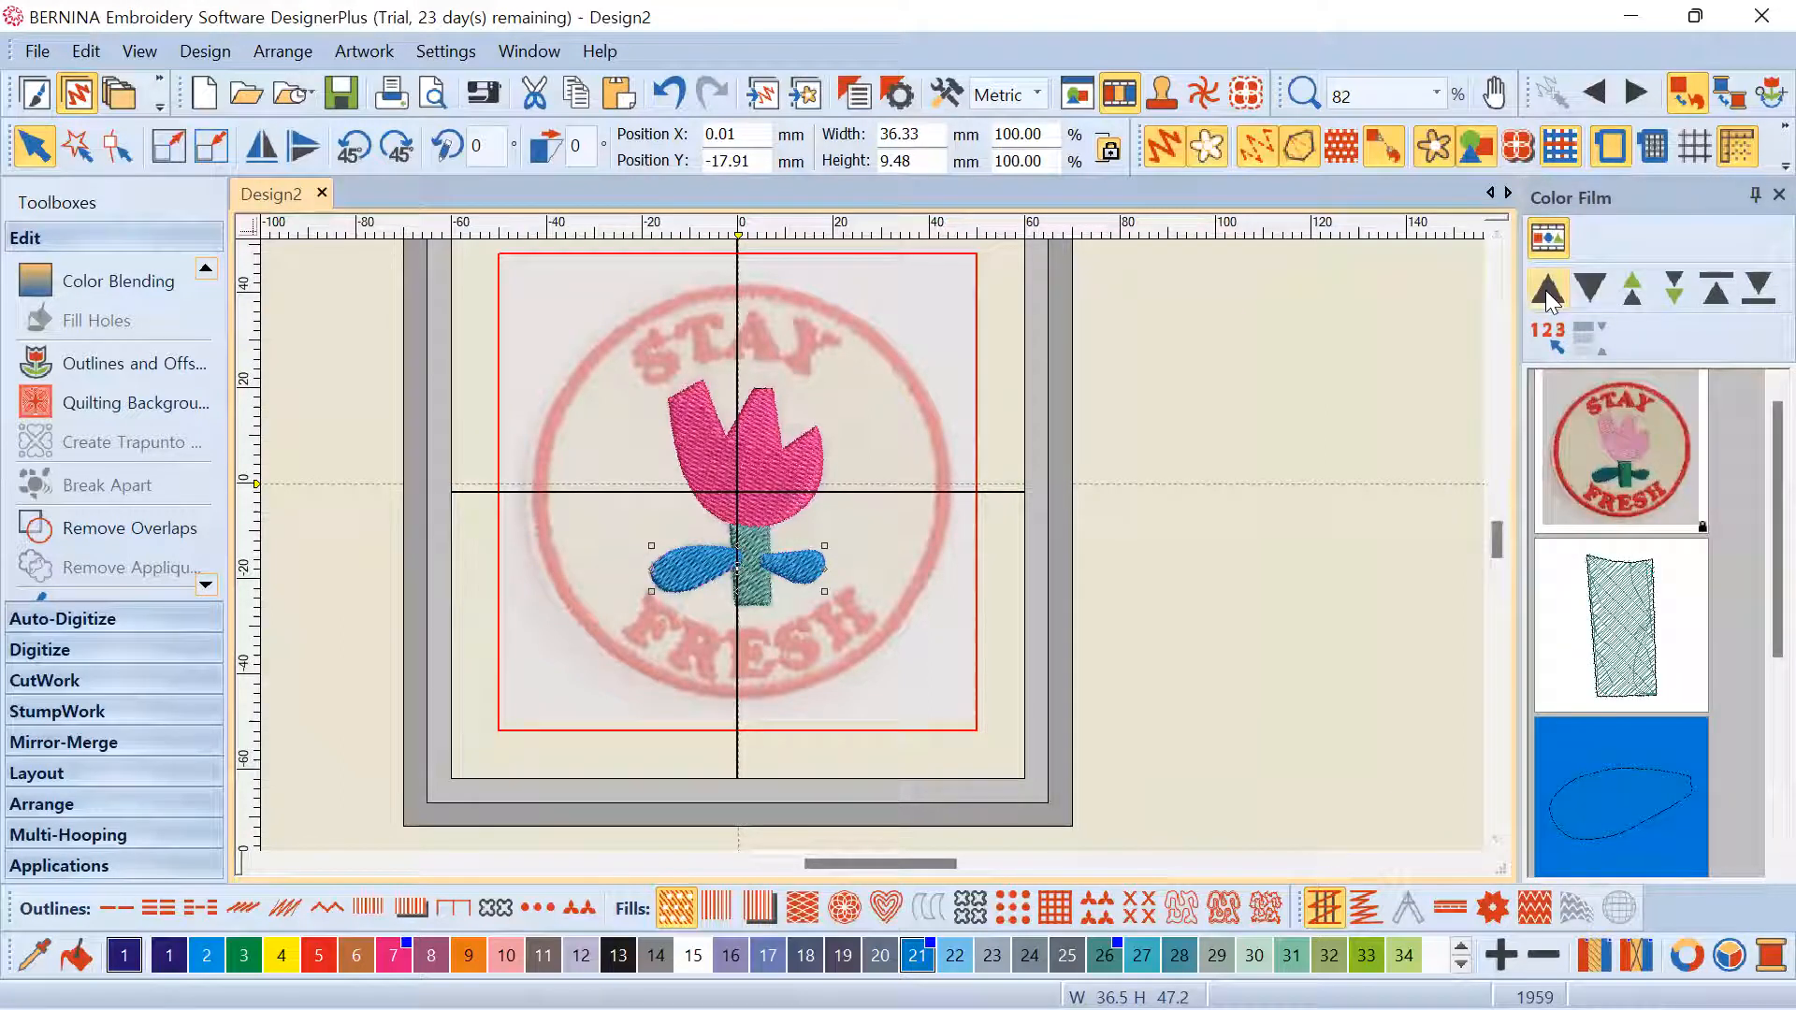
left_click(1548, 290)
scroll(1674, 541, "down", 2)
scroll(1677, 540, "down", 1)
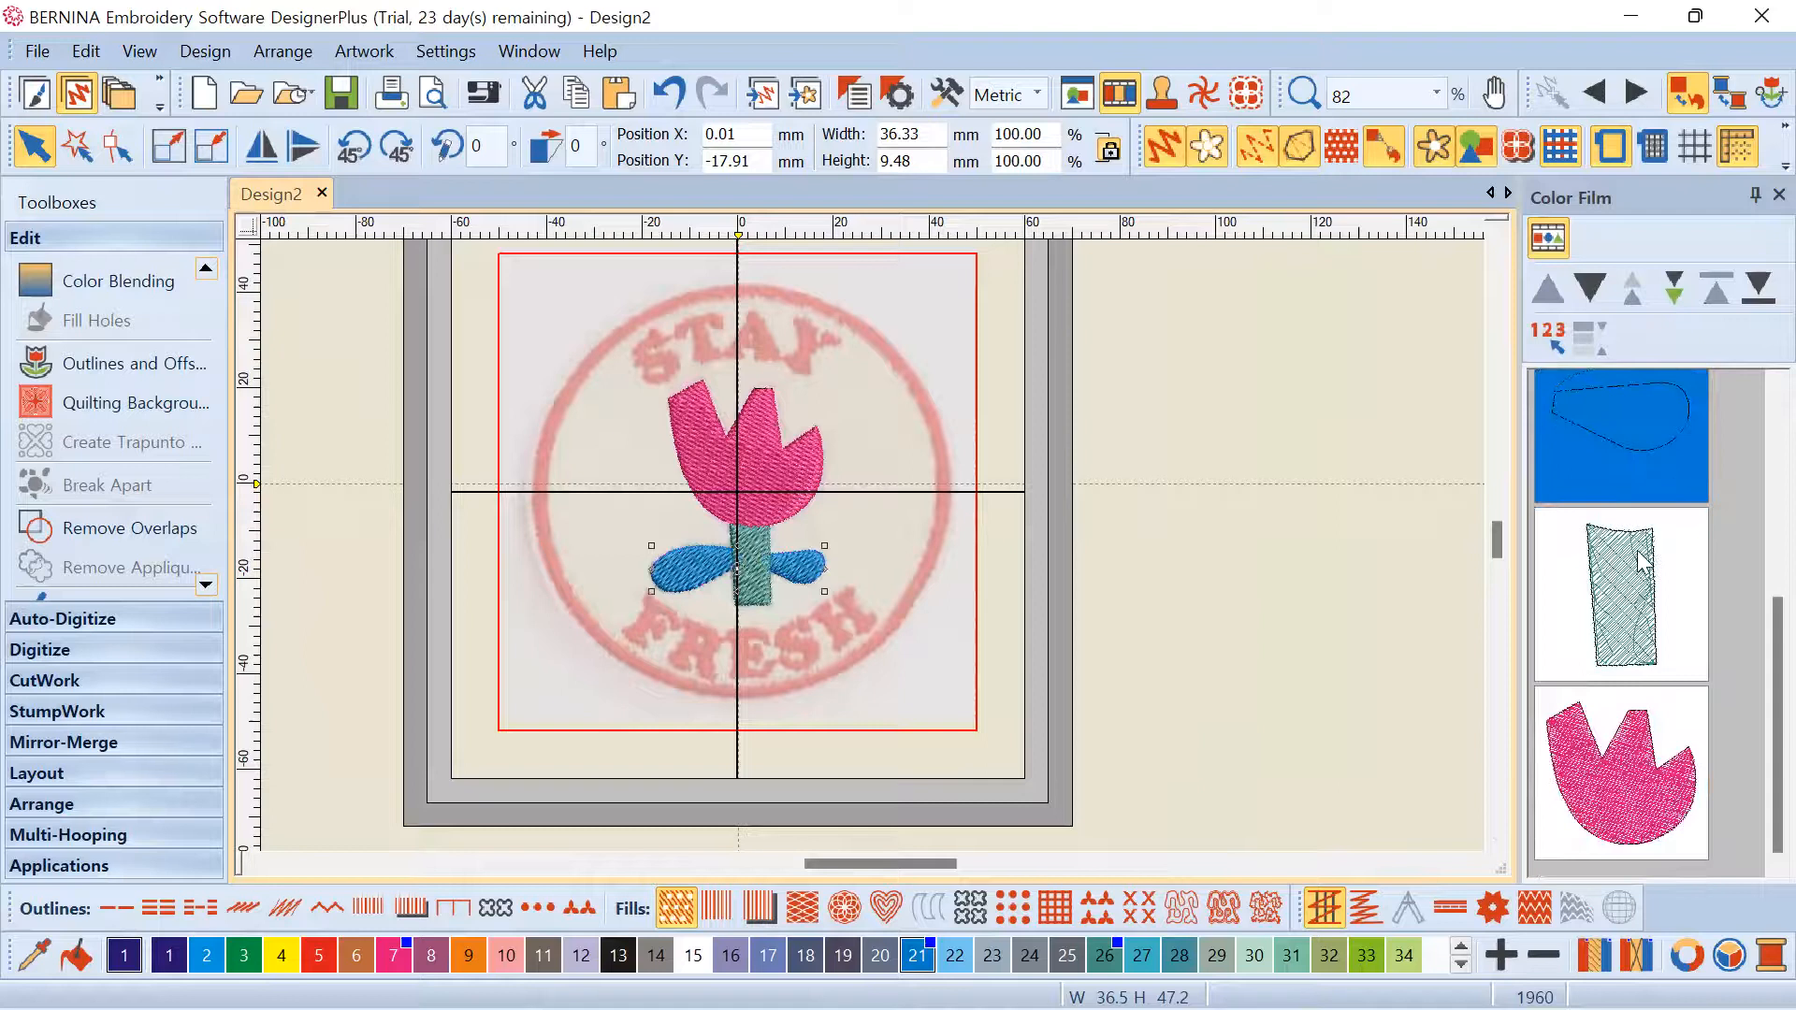
Select the stem and right leaf and remove the leaf stitches hidden under the stem
left_click(1674, 543)
left_click(1658, 454)
left_click(1630, 613)
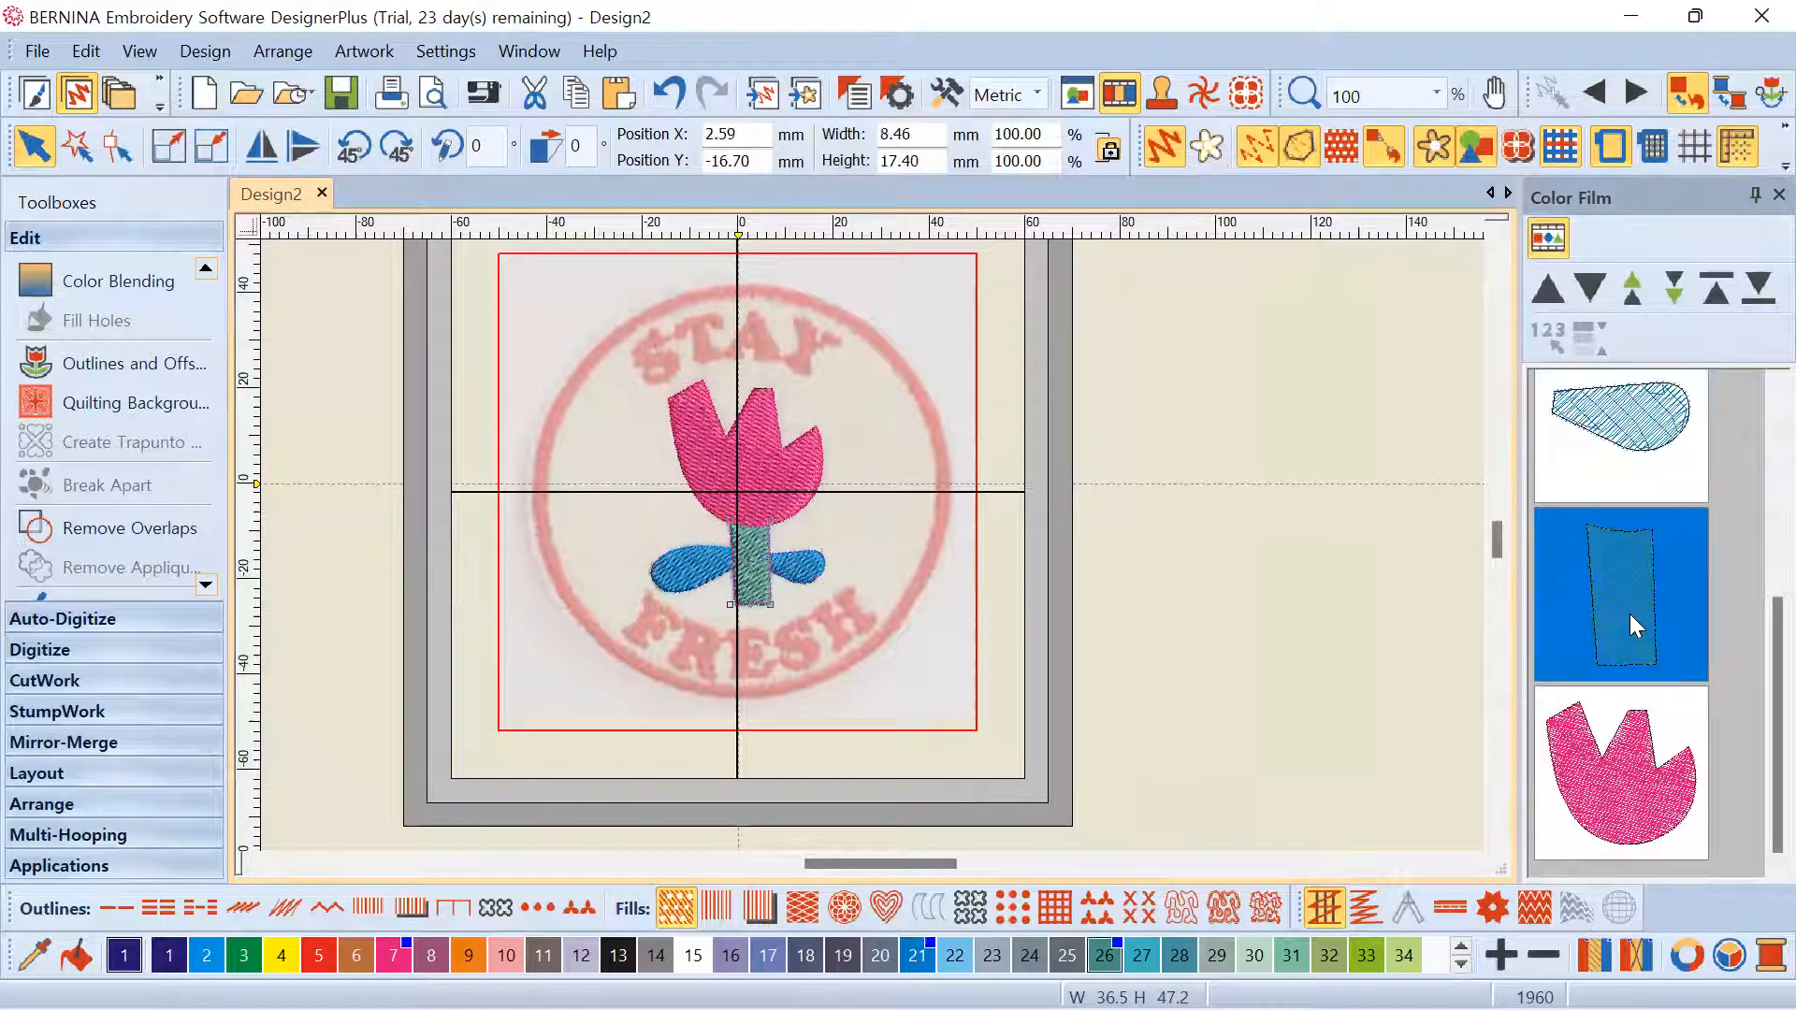
left_click(129, 530)
scroll(871, 544, "up", 6)
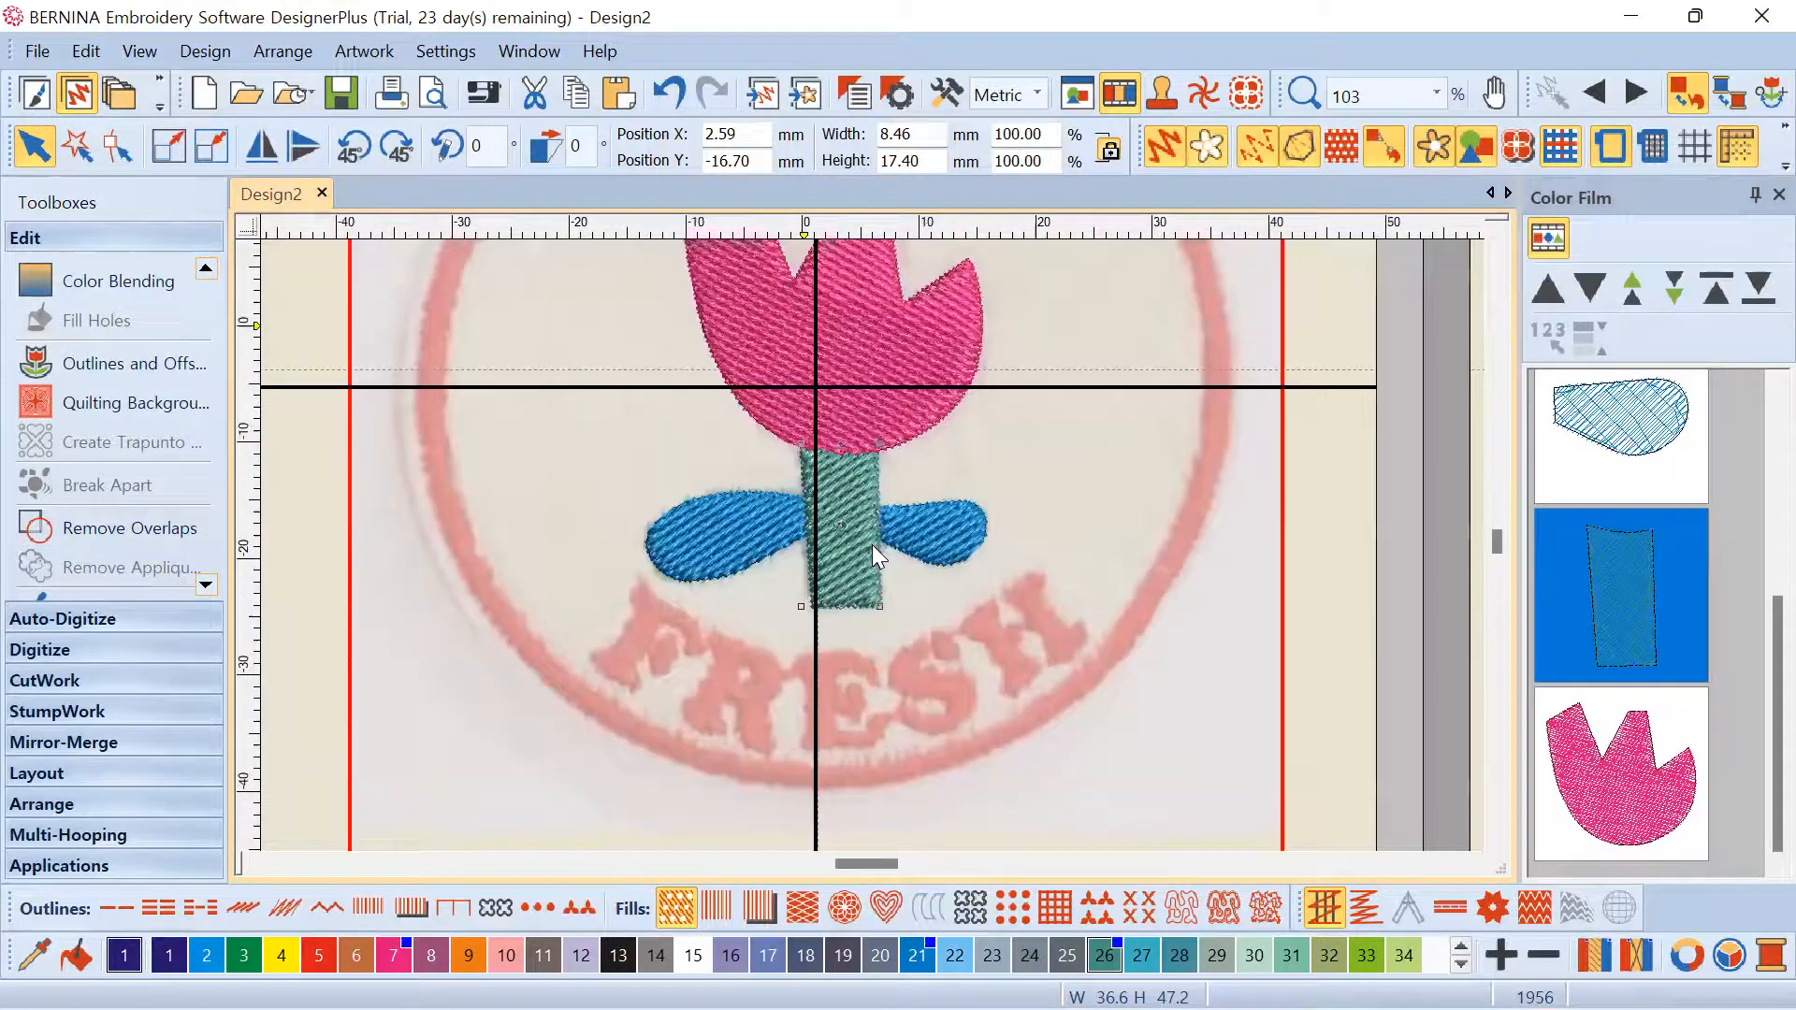
Select the stem together with both the right and left leaves
left_click(647, 473)
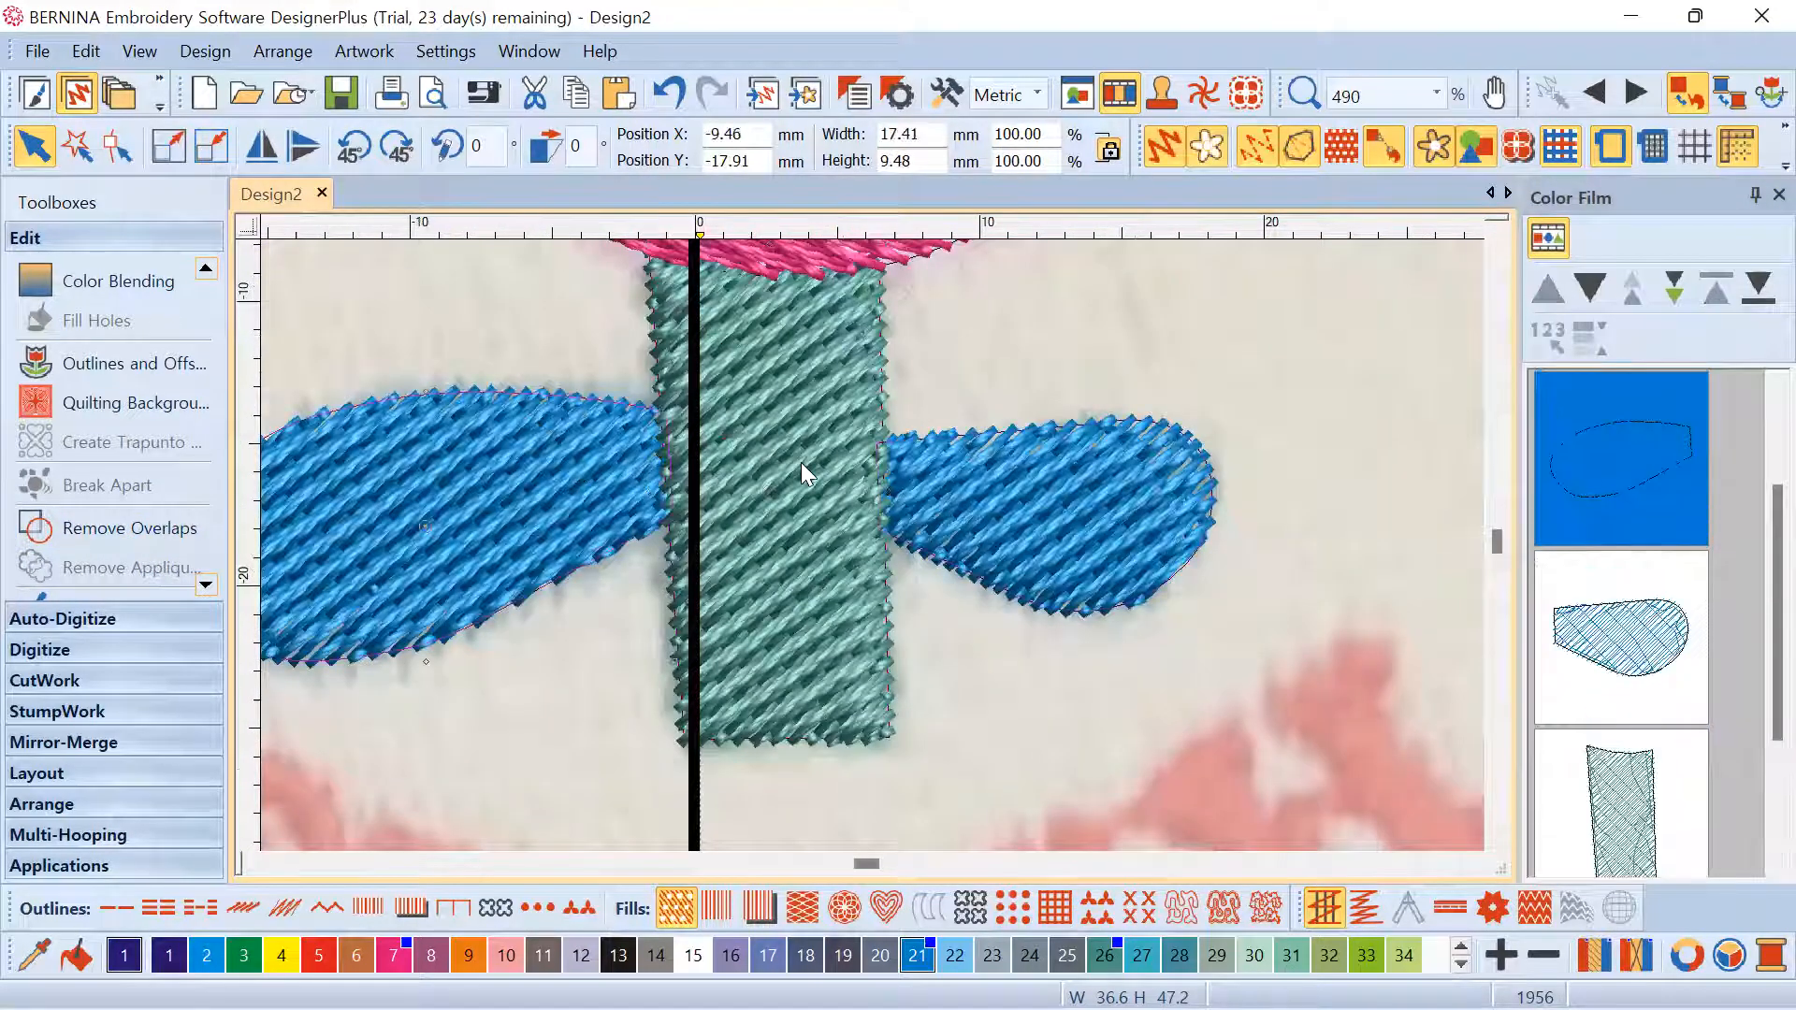
left_click(800, 462)
left_click(975, 500, "ctrl")
left_click(621, 486, "ctrl")
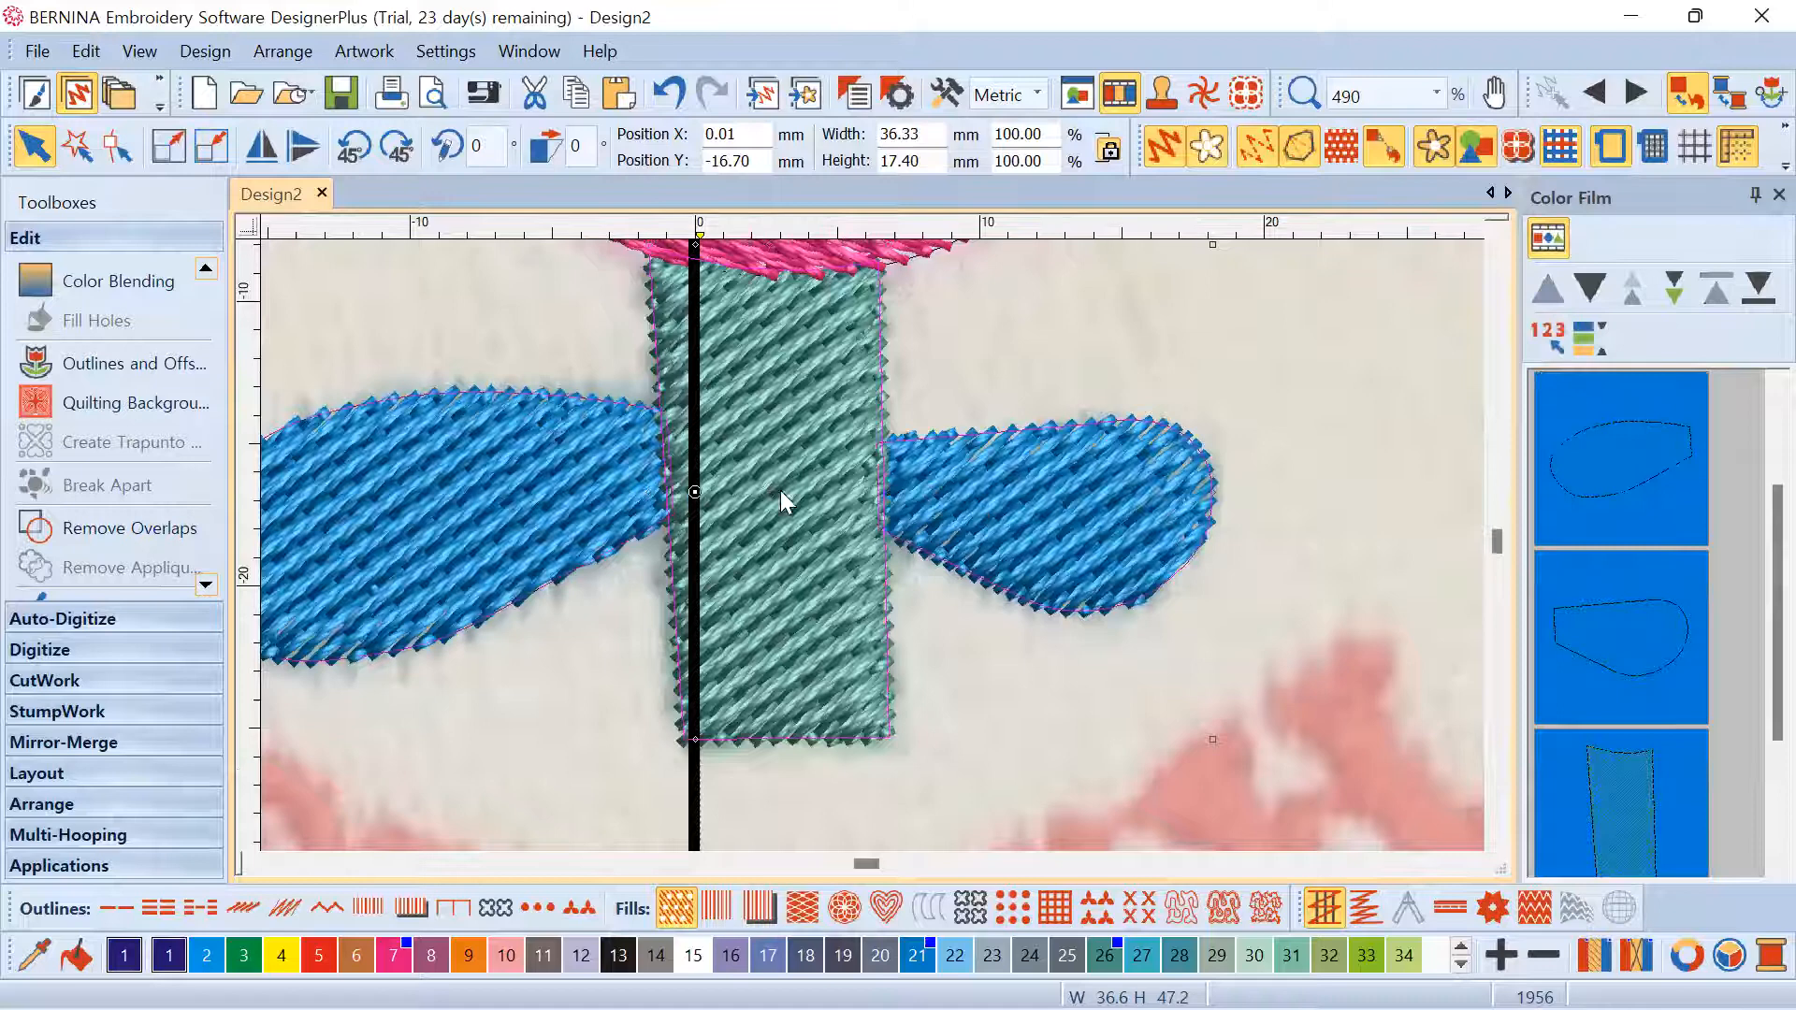
scroll(875, 548, "down", 8)
scroll(872, 545, "up", 3)
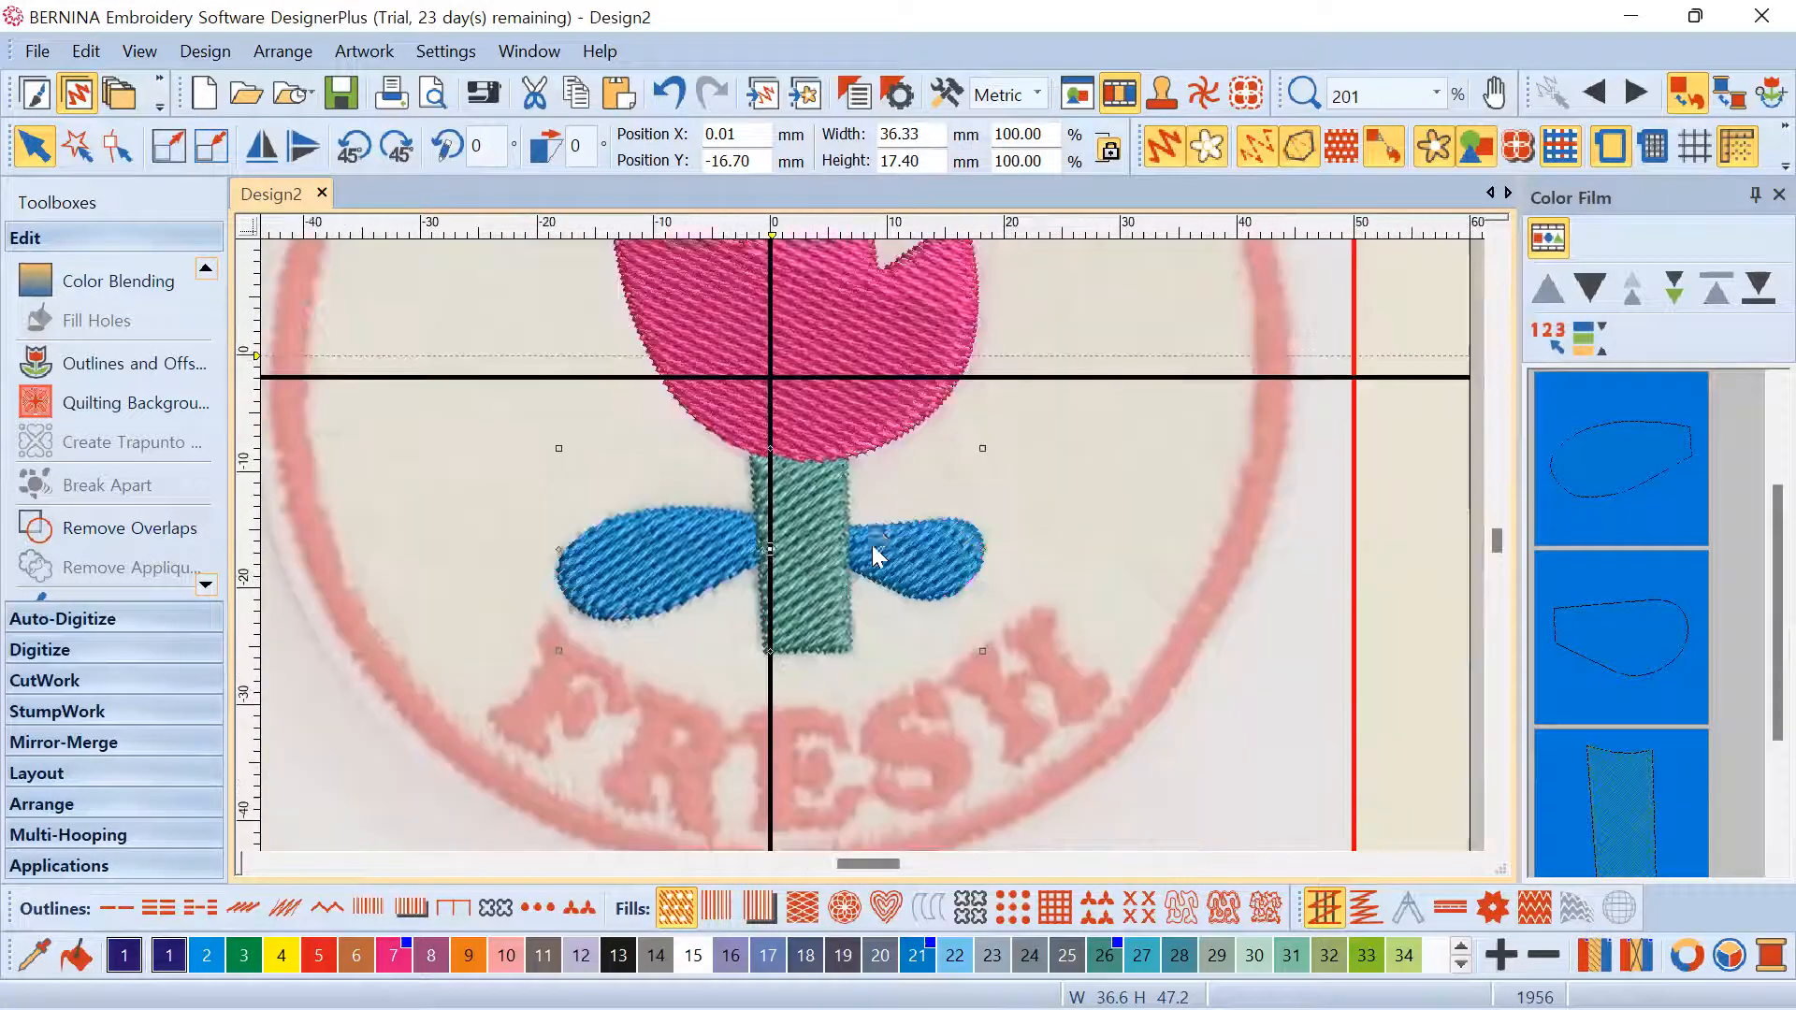
scroll(872, 544, "down", 2)
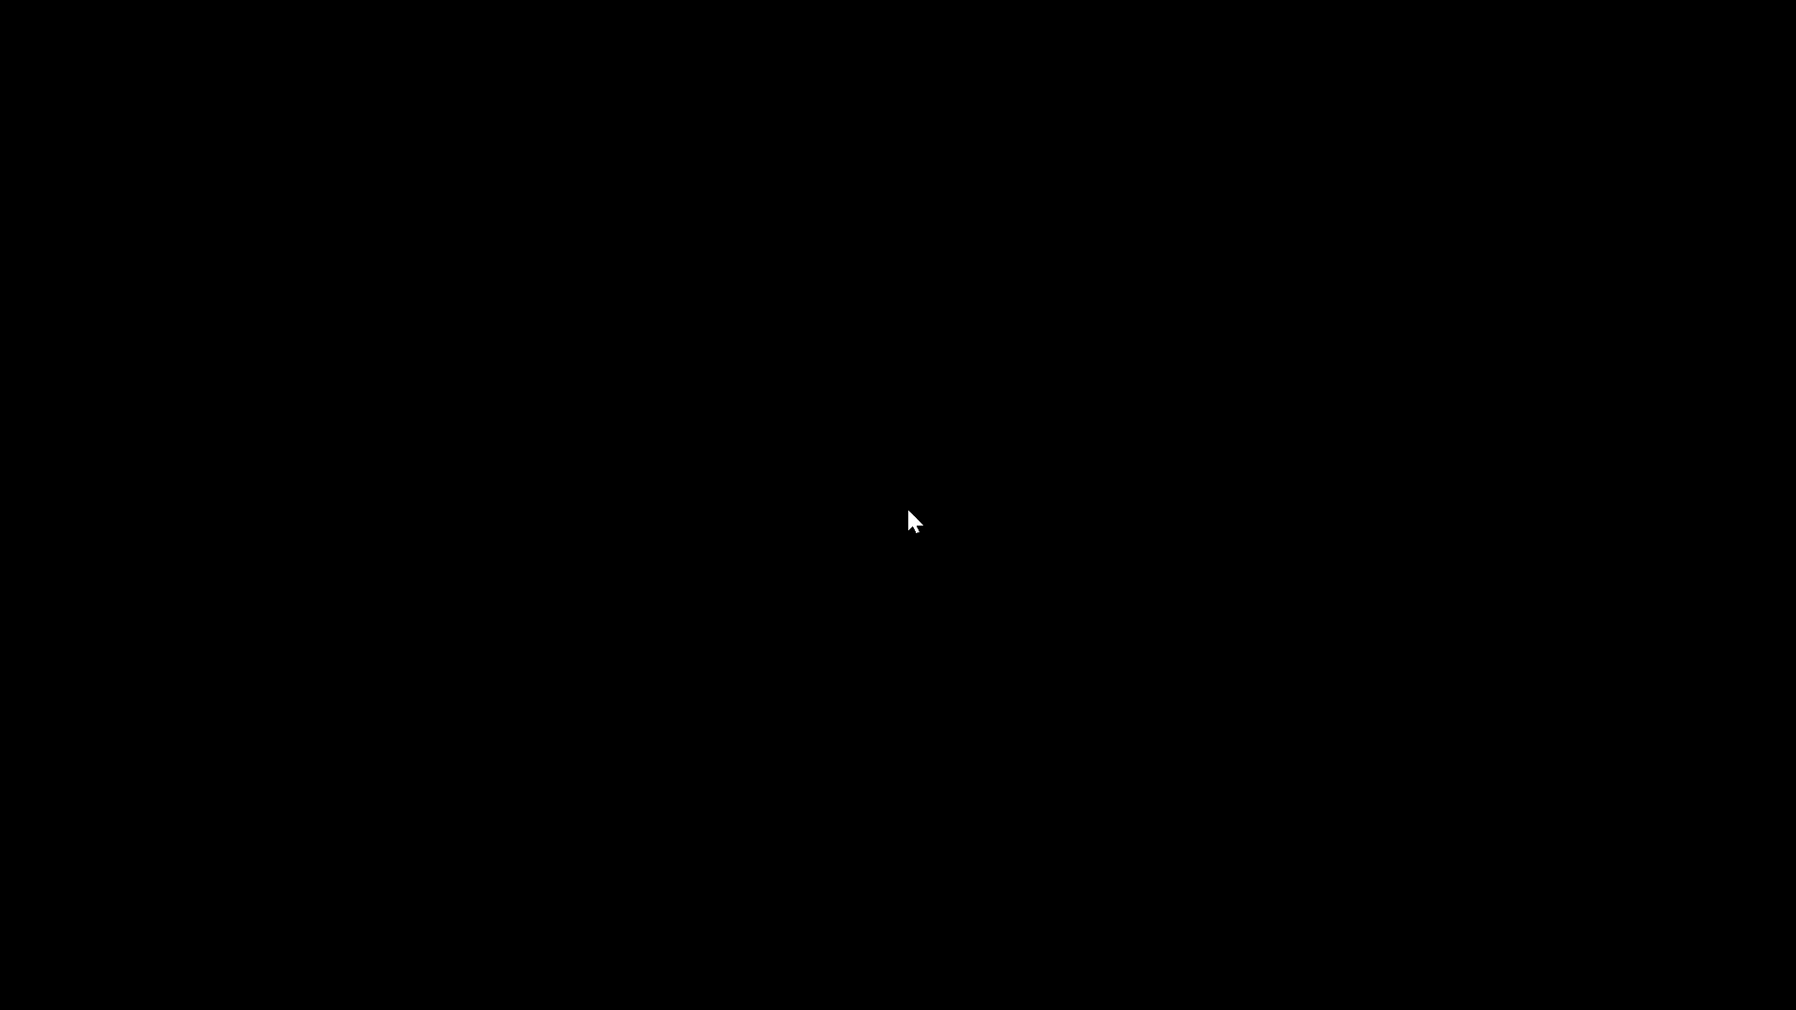
Zoom in on the new pointed three-petal tulip head
scroll(872, 544, "up", 3)
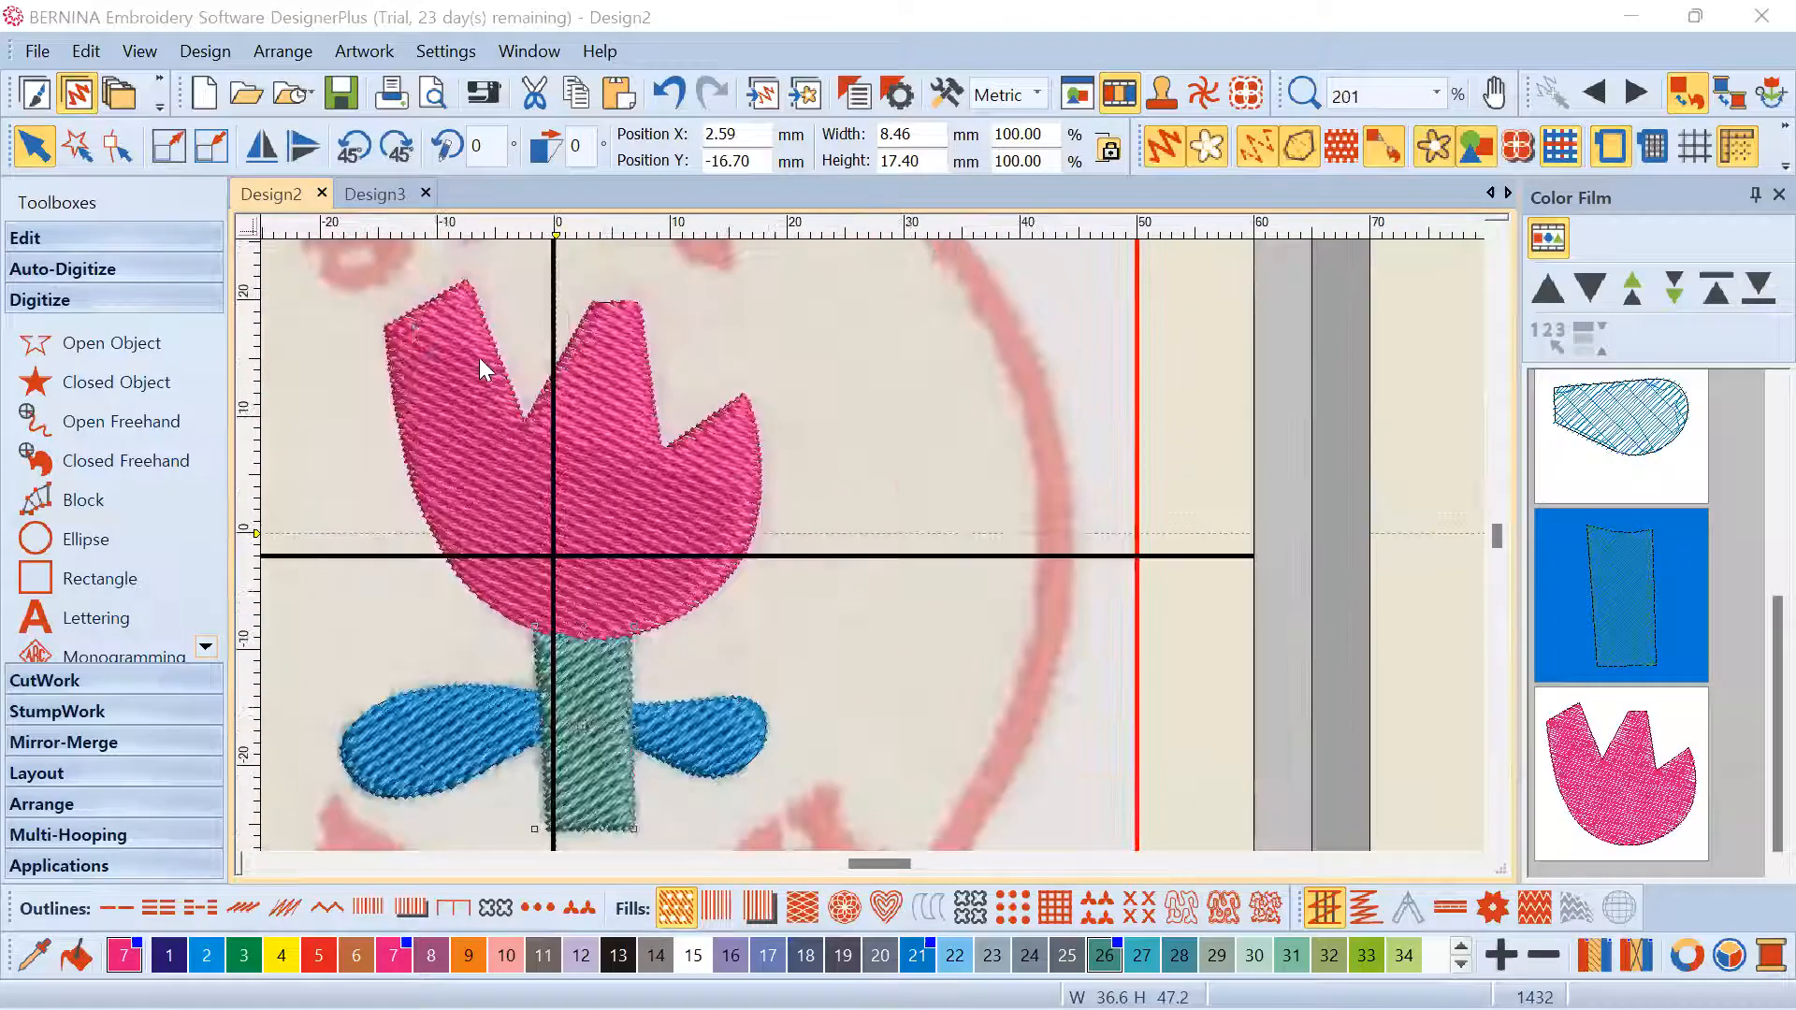
Inspect the tulip head's control points with Reshape, then return to Select with the head selected
left_click(116, 147)
scroll(402, 316, "up", 3)
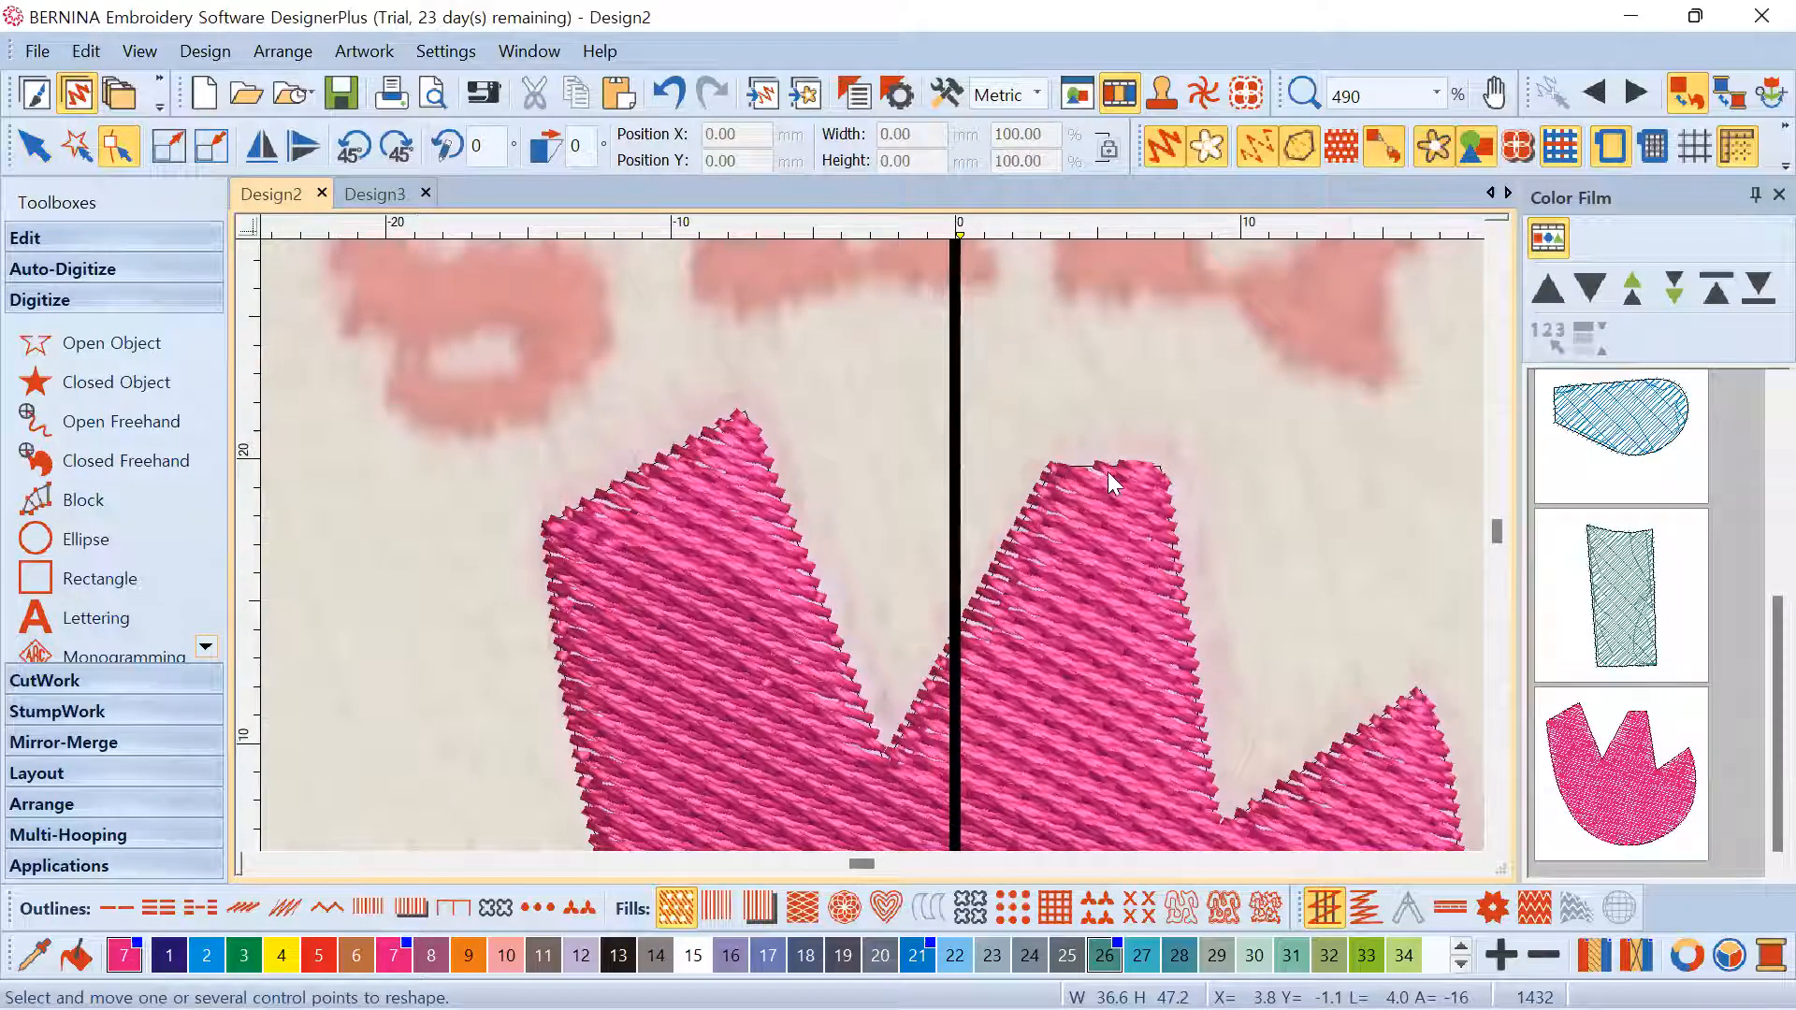
left_click(1035, 535)
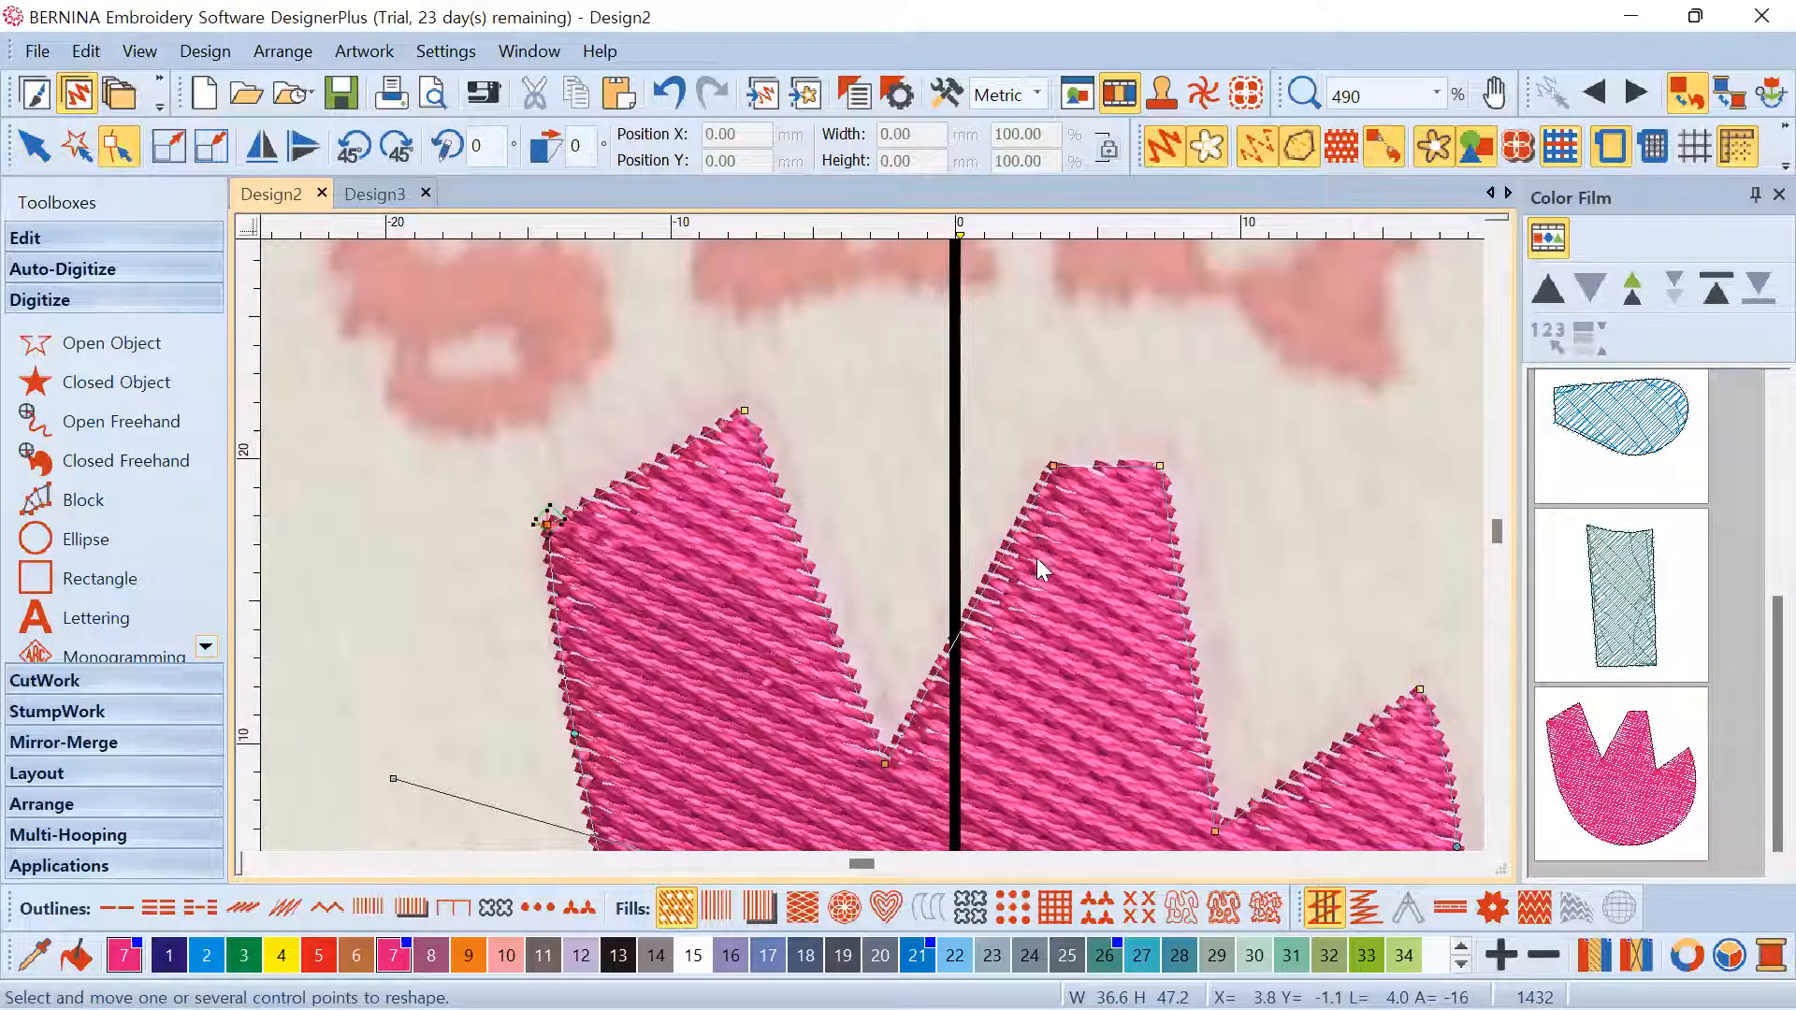
scroll(1036, 552, "down", 2)
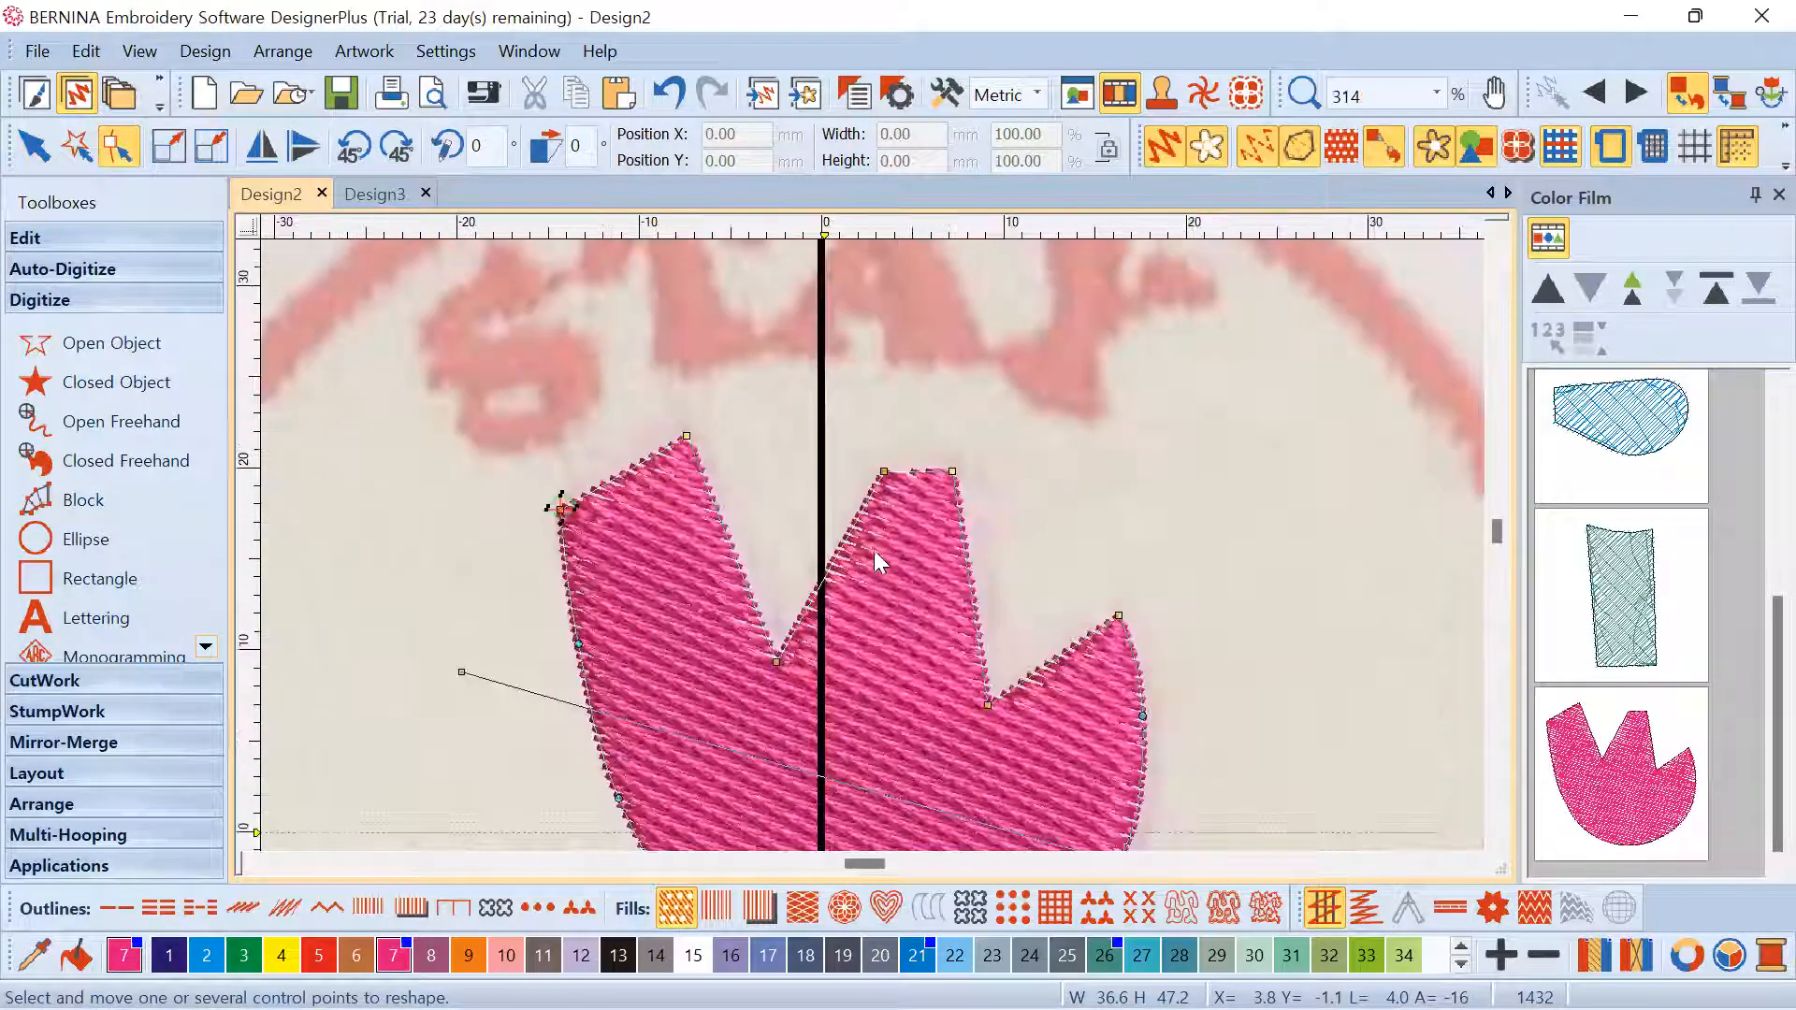
left_click(41, 157)
Change the tulip head's Fill Stitch spacing from 0.45 to 0.40 mm
right_click(1143, 424)
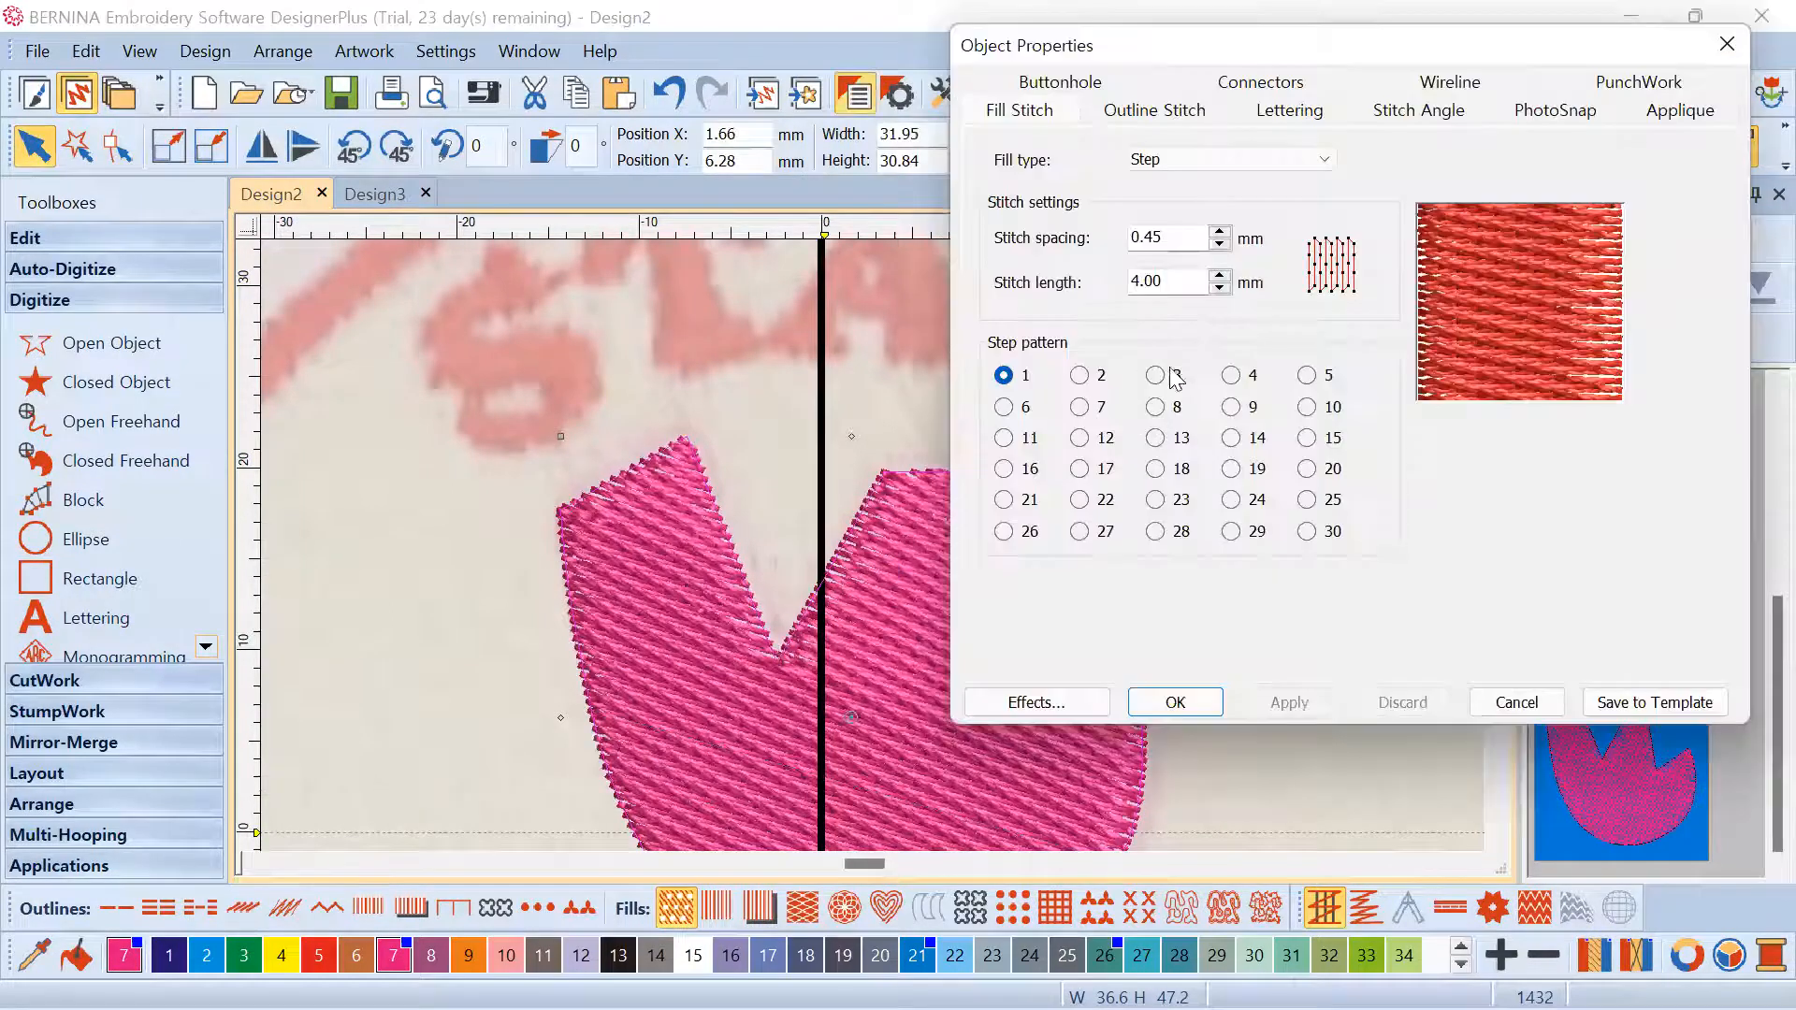
left_click_drag(1168, 239, 1145, 240)
type("40")
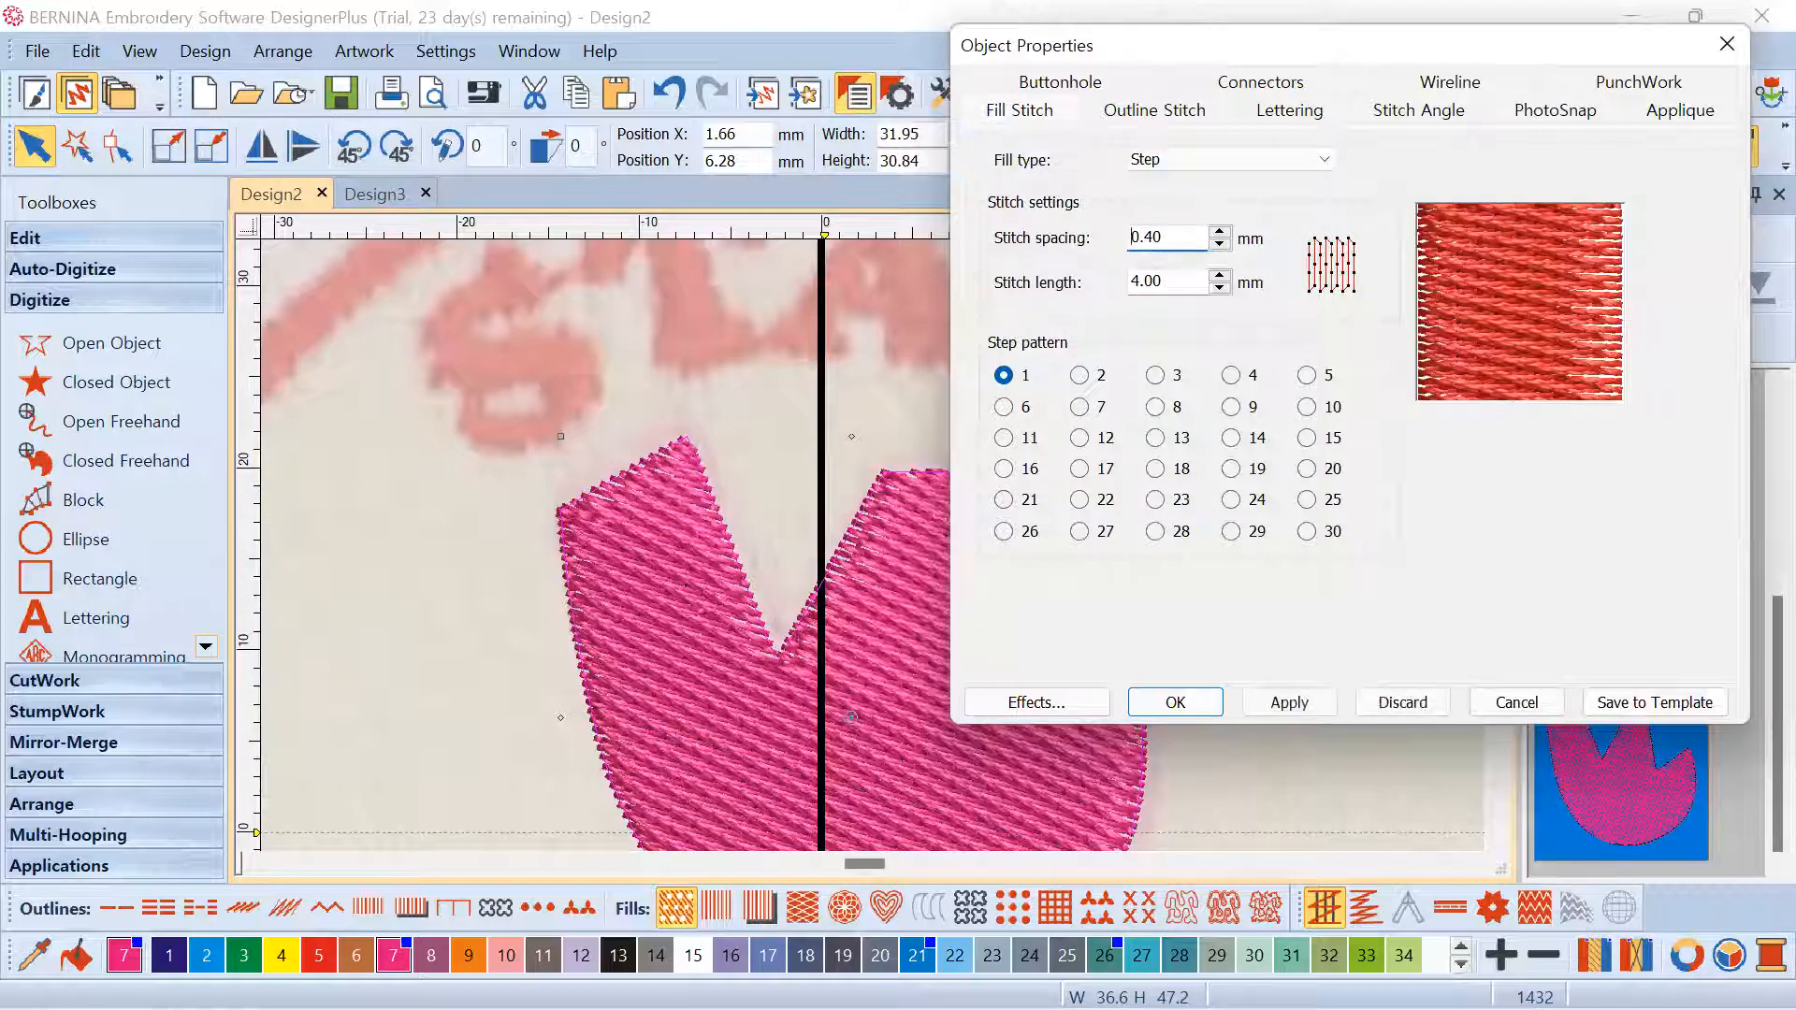
key("Return")
scroll(806, 606, "down", 5)
scroll(862, 551, "up", 5)
scroll(874, 547, "down", 3)
scroll(873, 547, "down", 2)
scroll(872, 544, "up", 3)
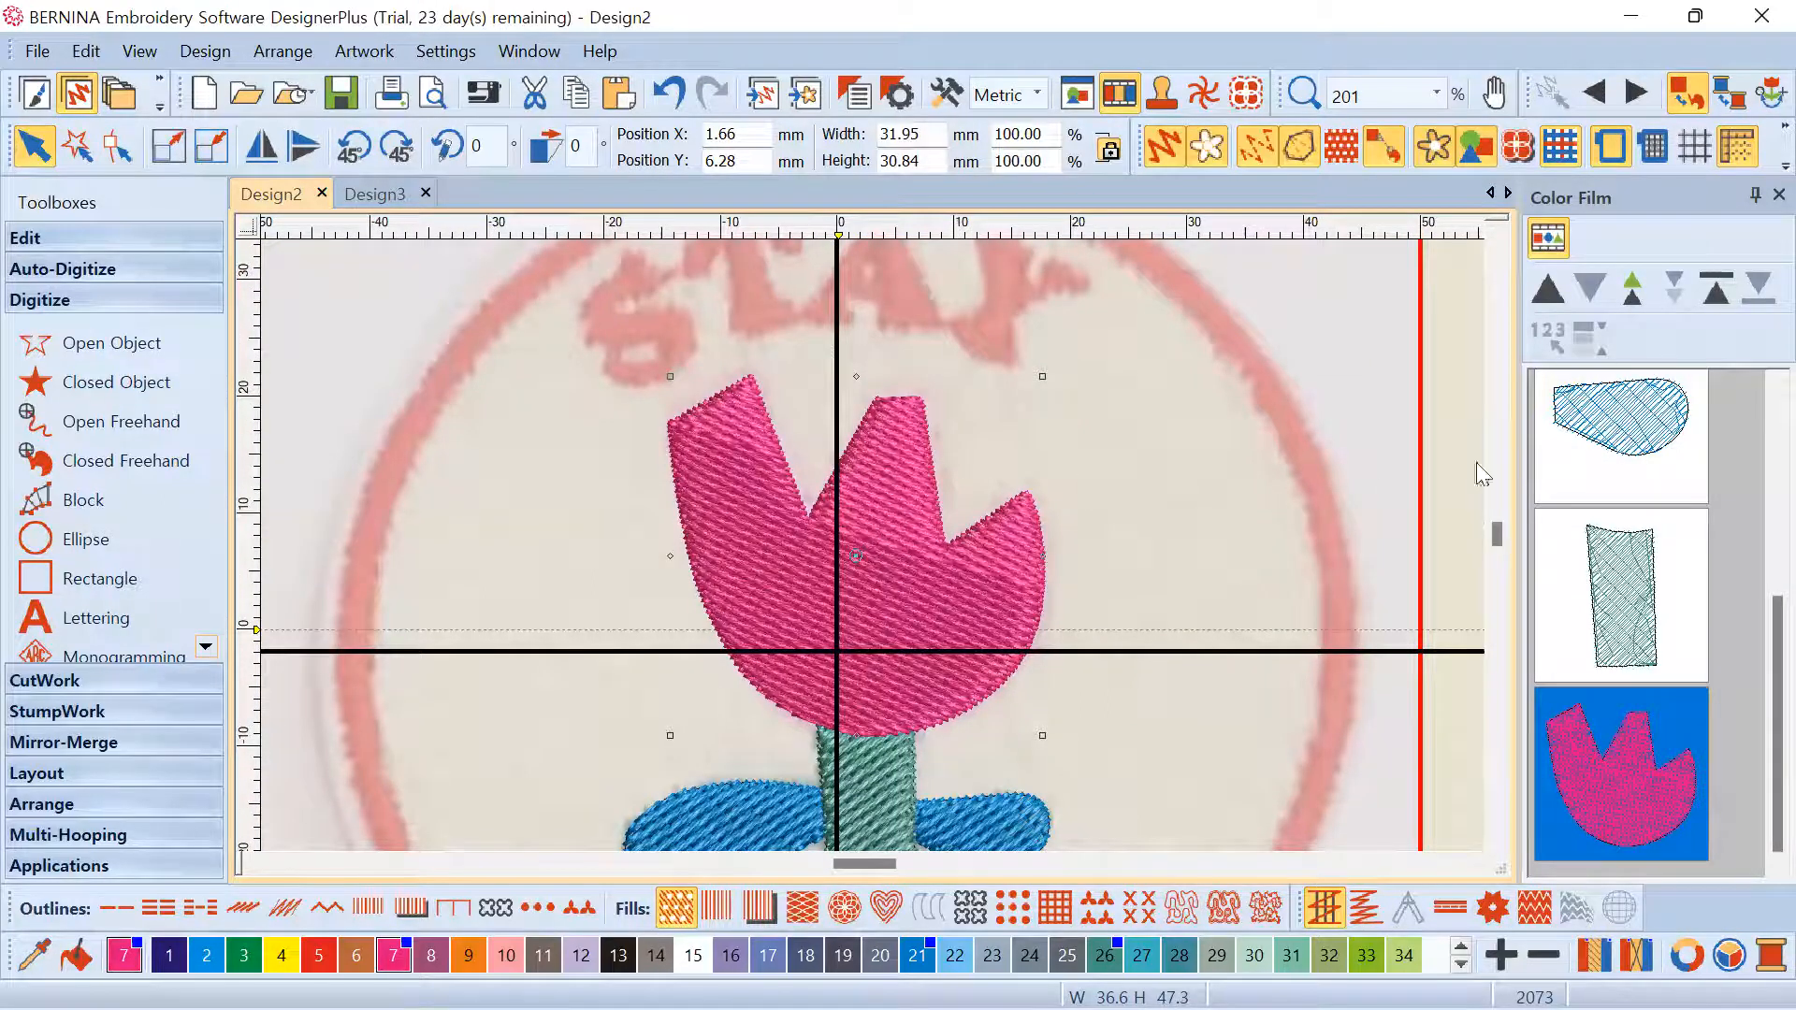
Reselect the tulip head and switch the view to outlines over the artwork
scroll(876, 547, "up", 2)
left_click(880, 411)
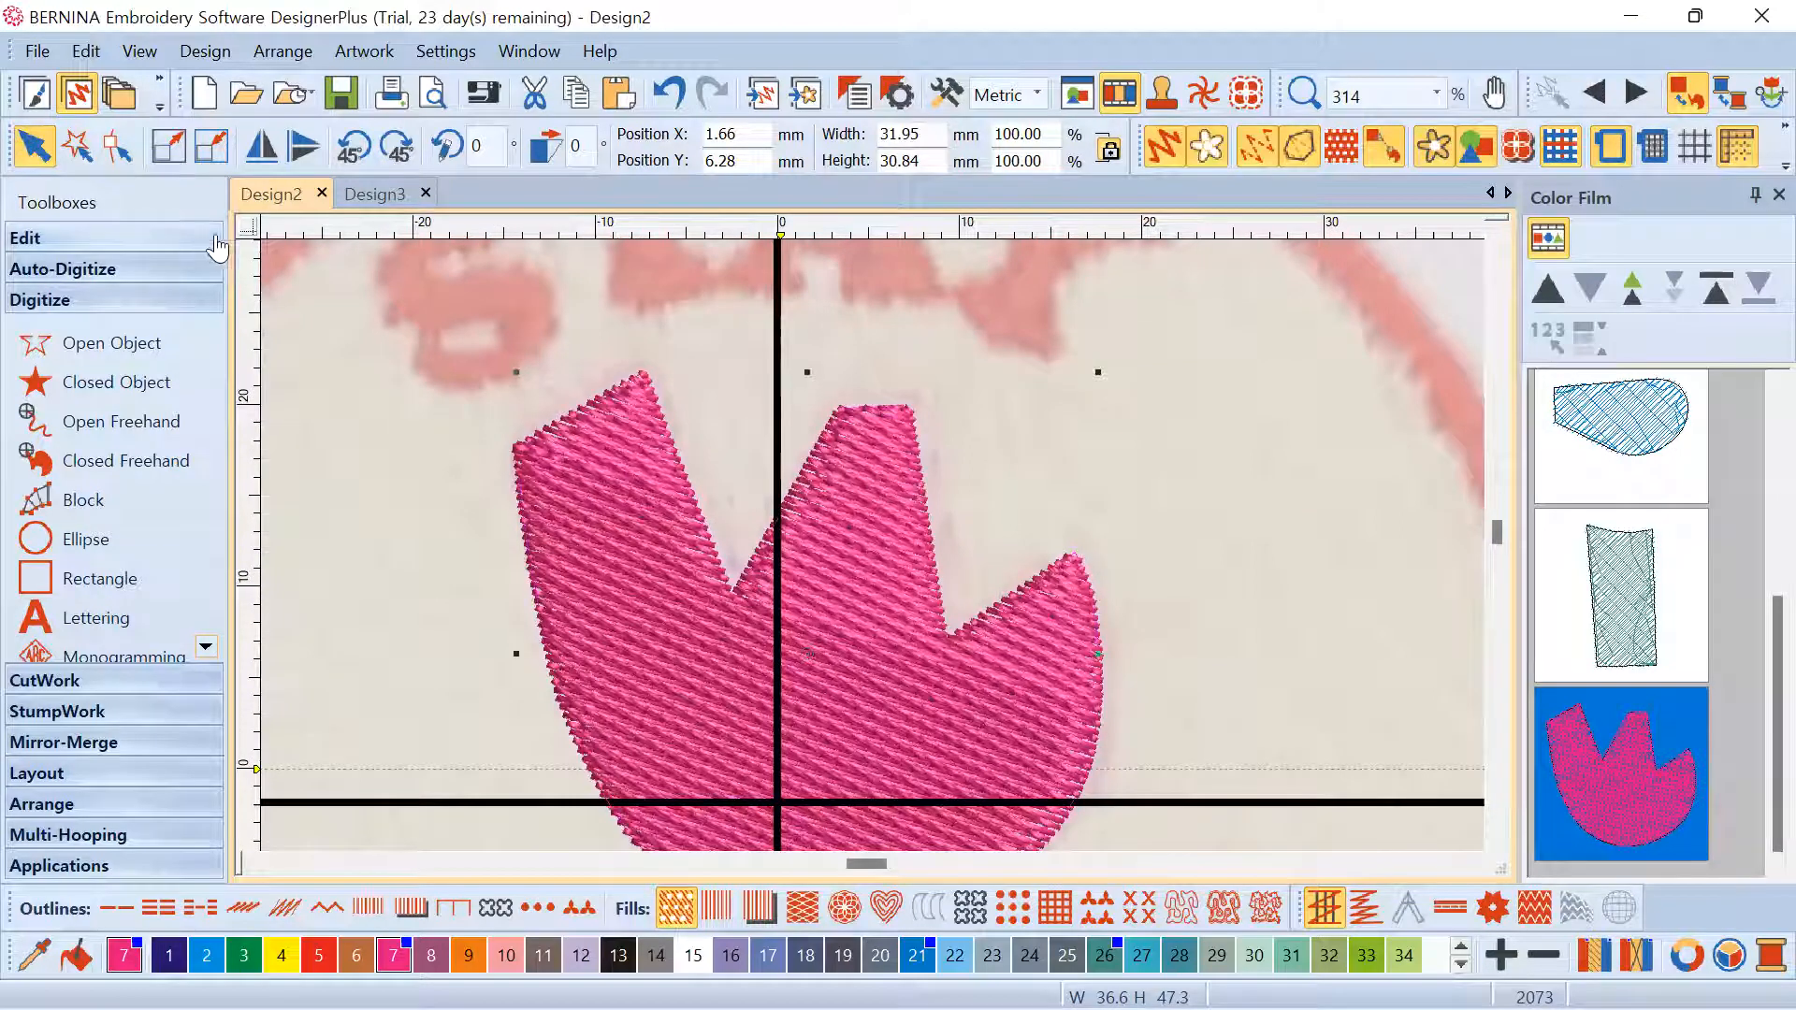
left_click(360, 309)
left_click(569, 410)
left_click(1250, 140)
scroll(870, 613, "down", 3)
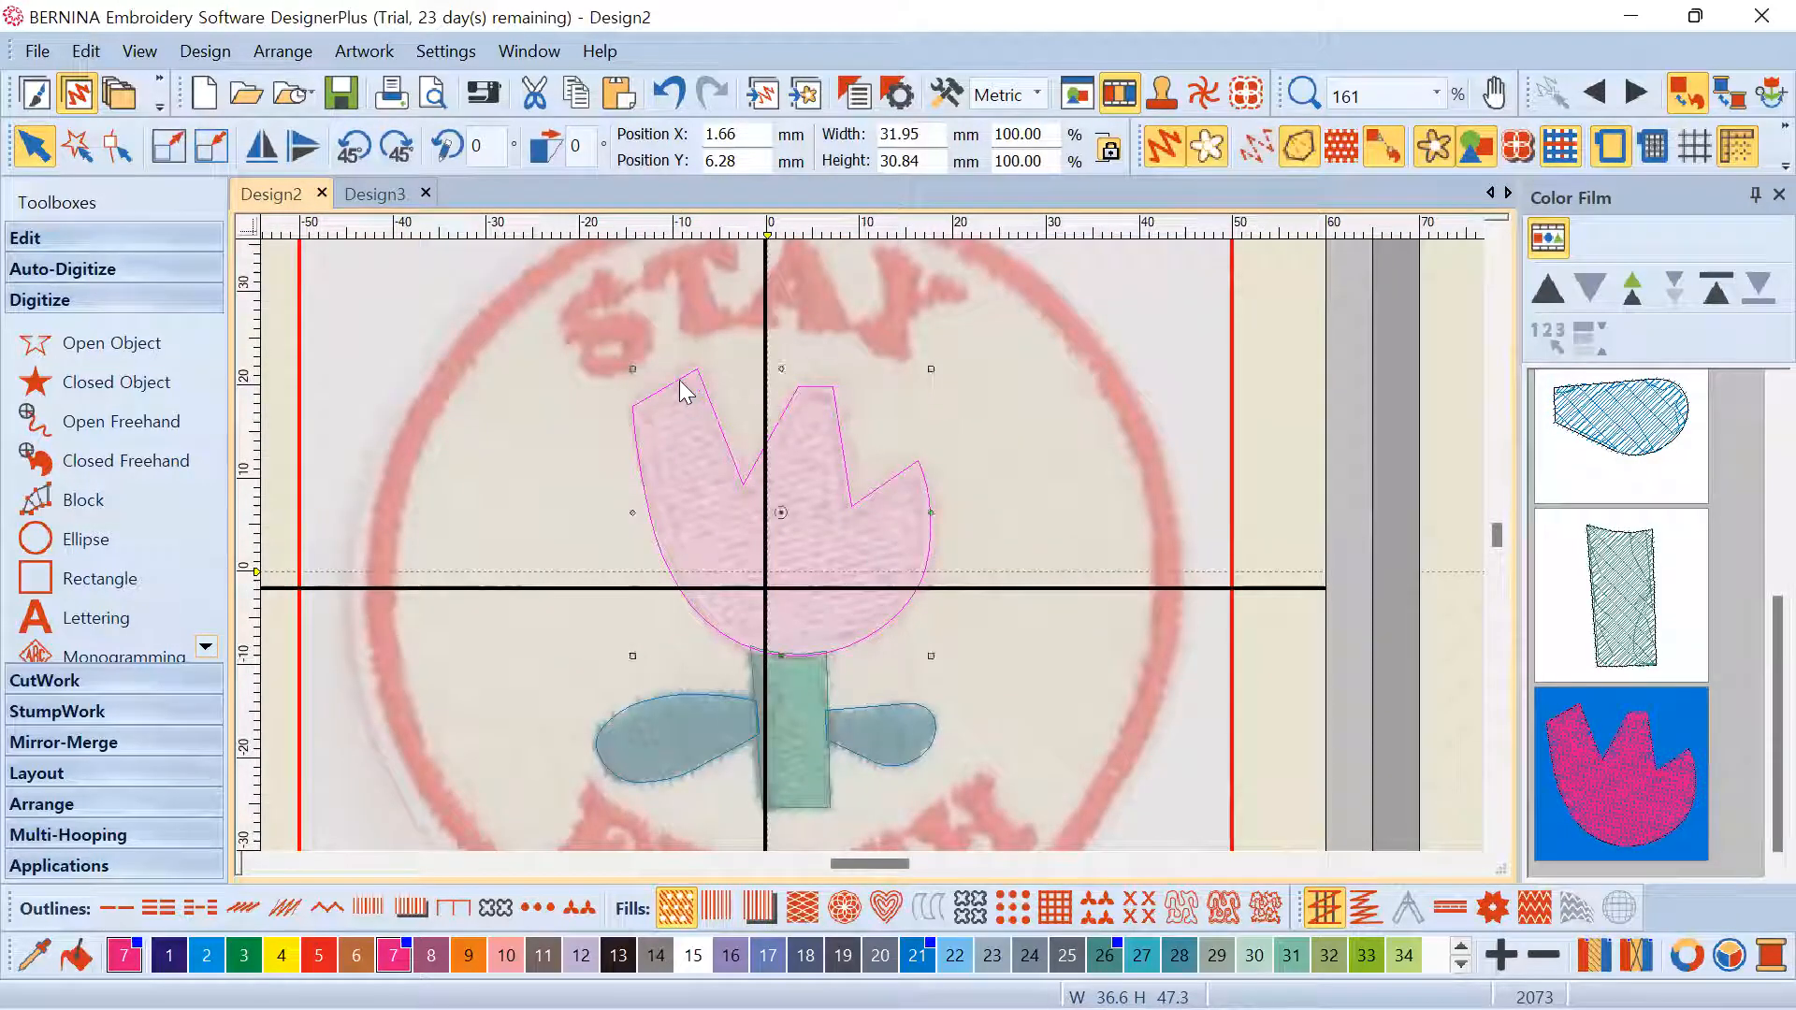
Show the tulip head's reshape points and nudge one outline point
left_click(119, 147)
scroll(629, 402, "up", 5)
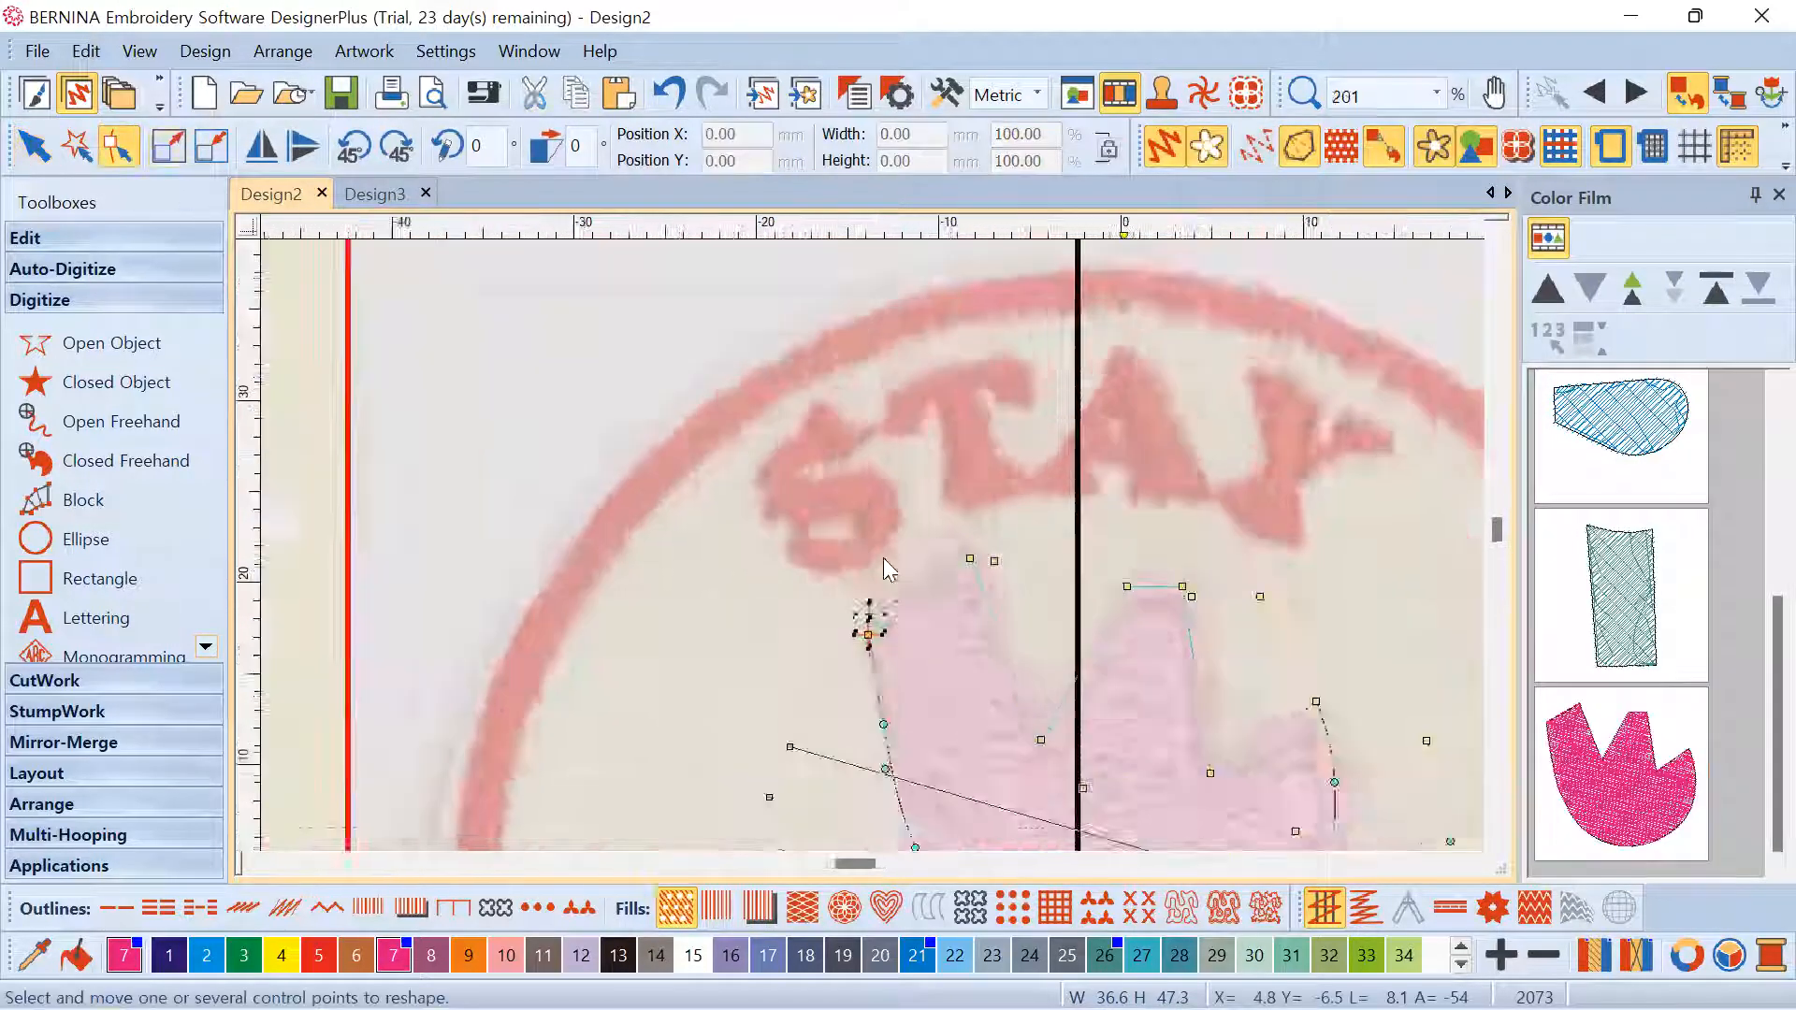
scroll(872, 552, "up", 4)
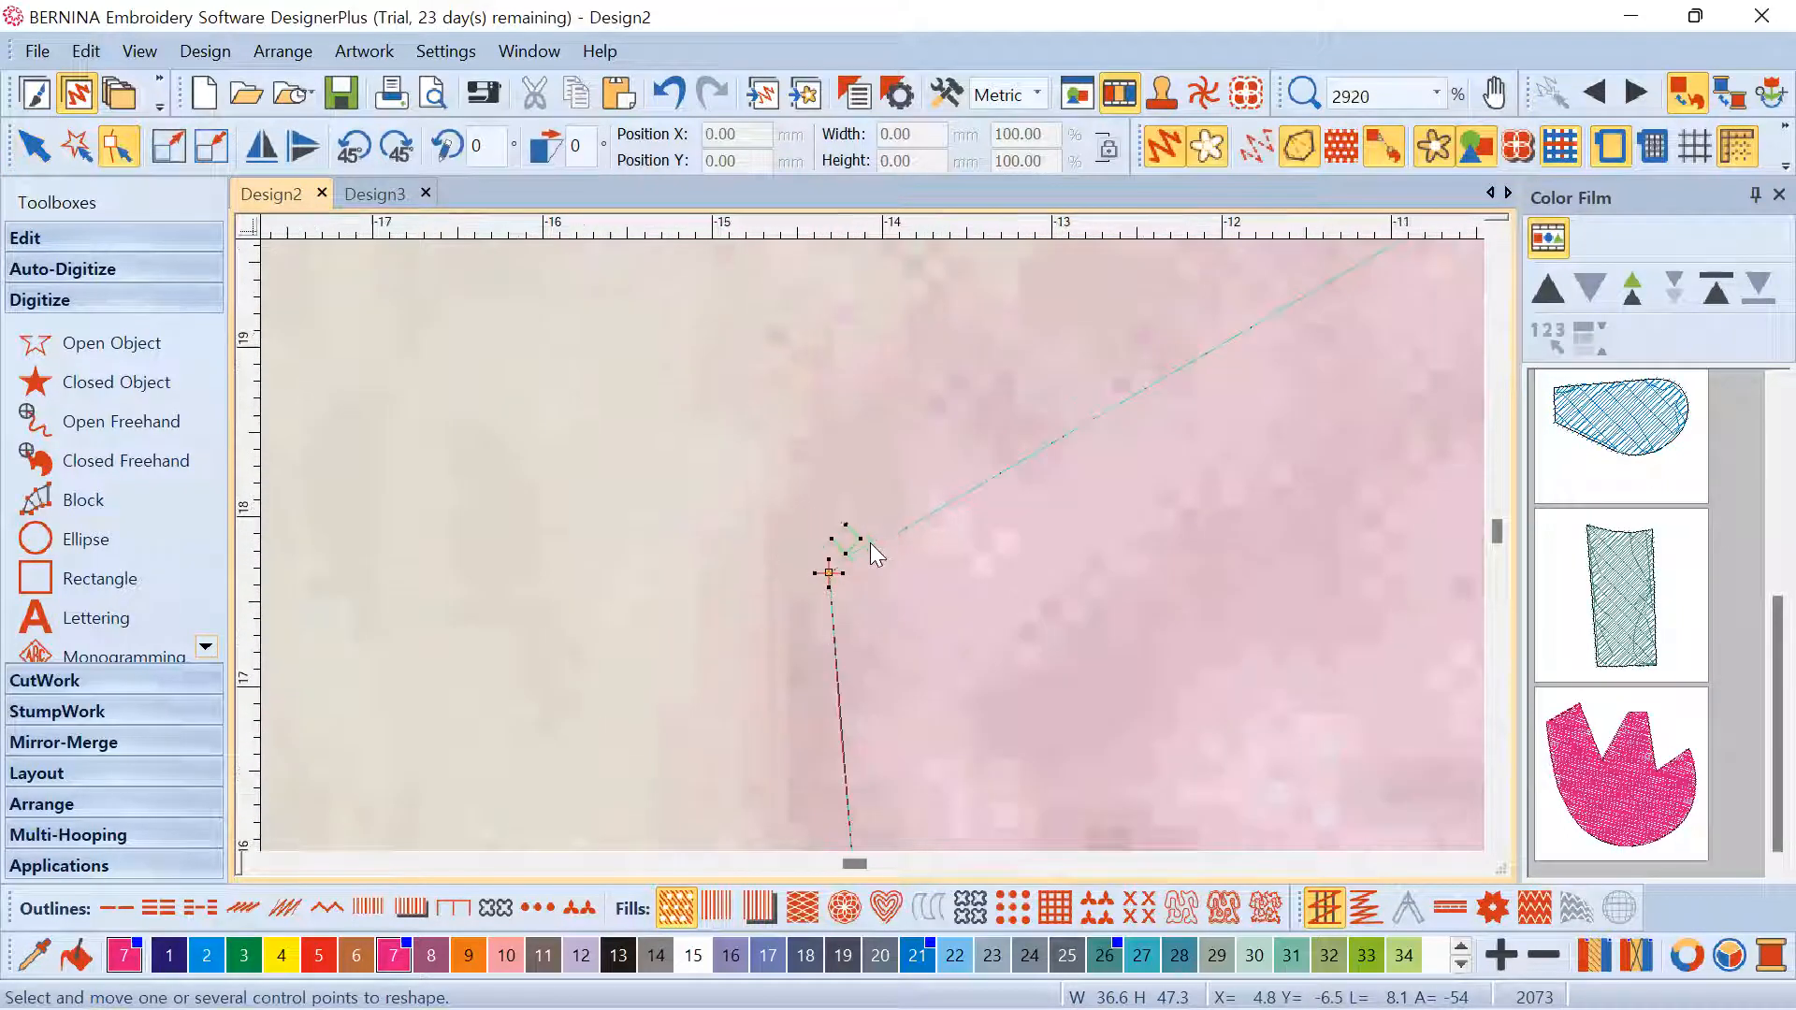
scroll(873, 489, "up", 2)
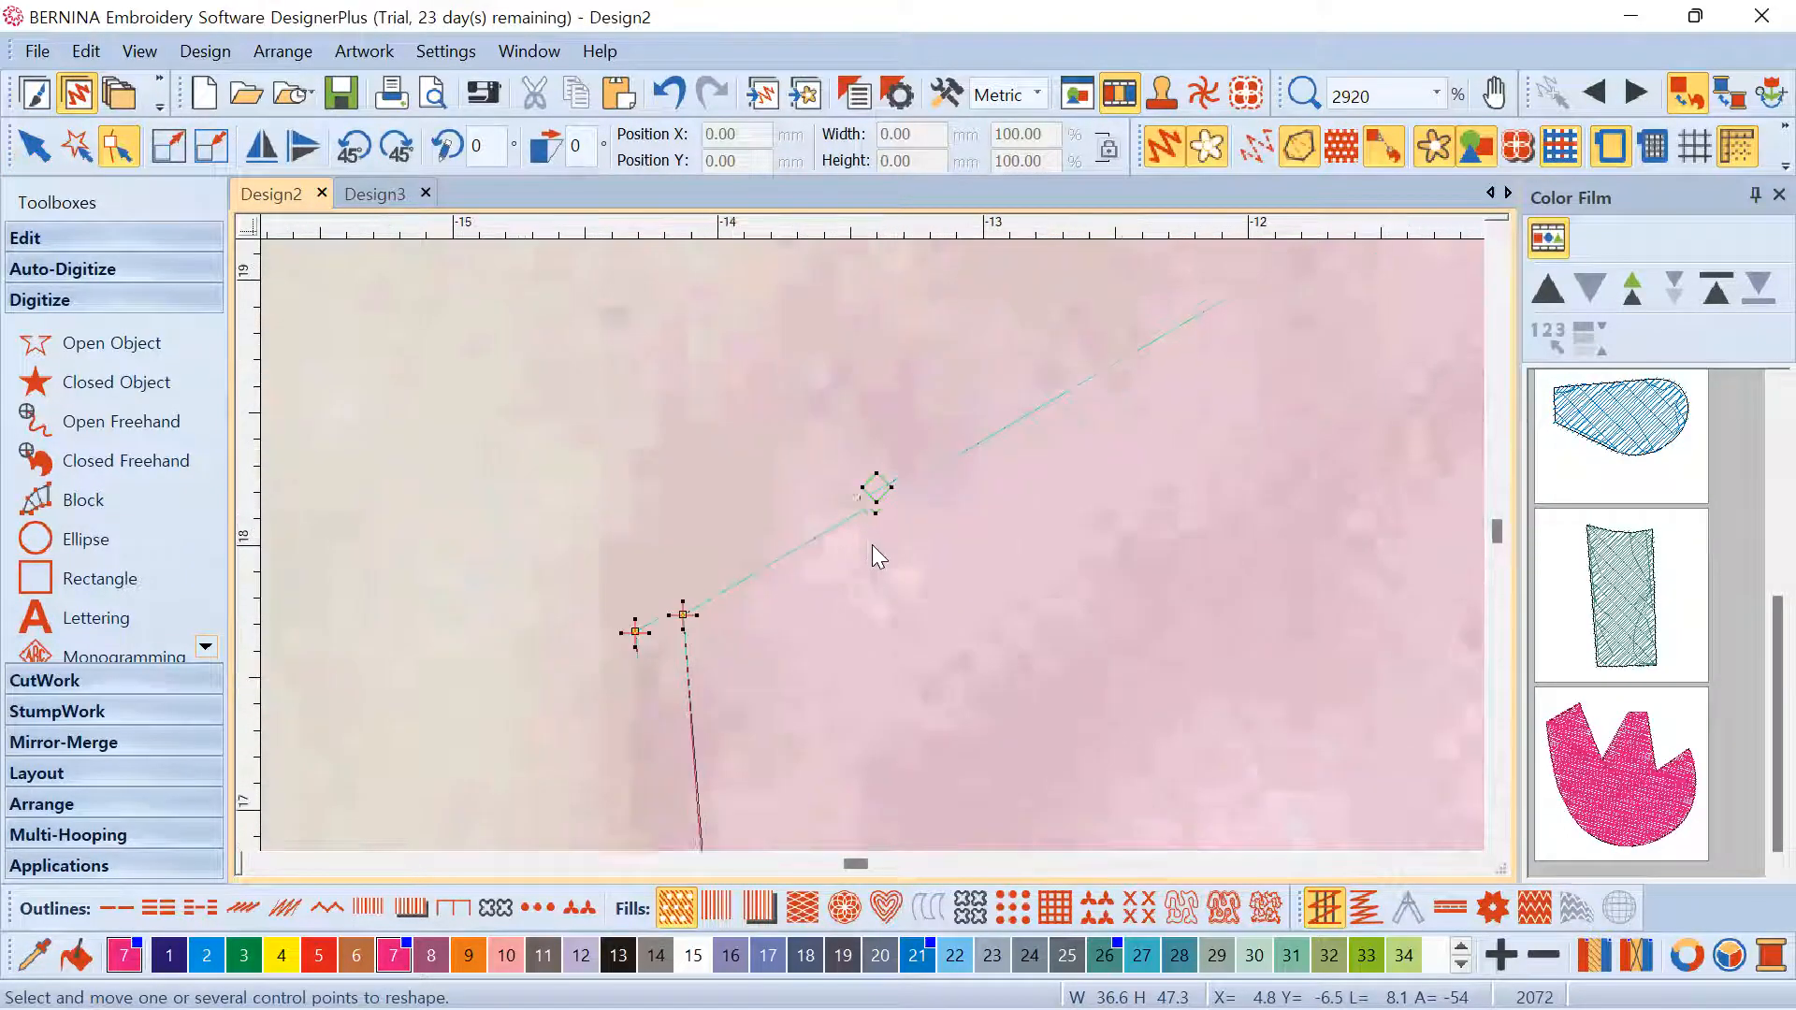
left_click_drag(936, 448, 939, 451)
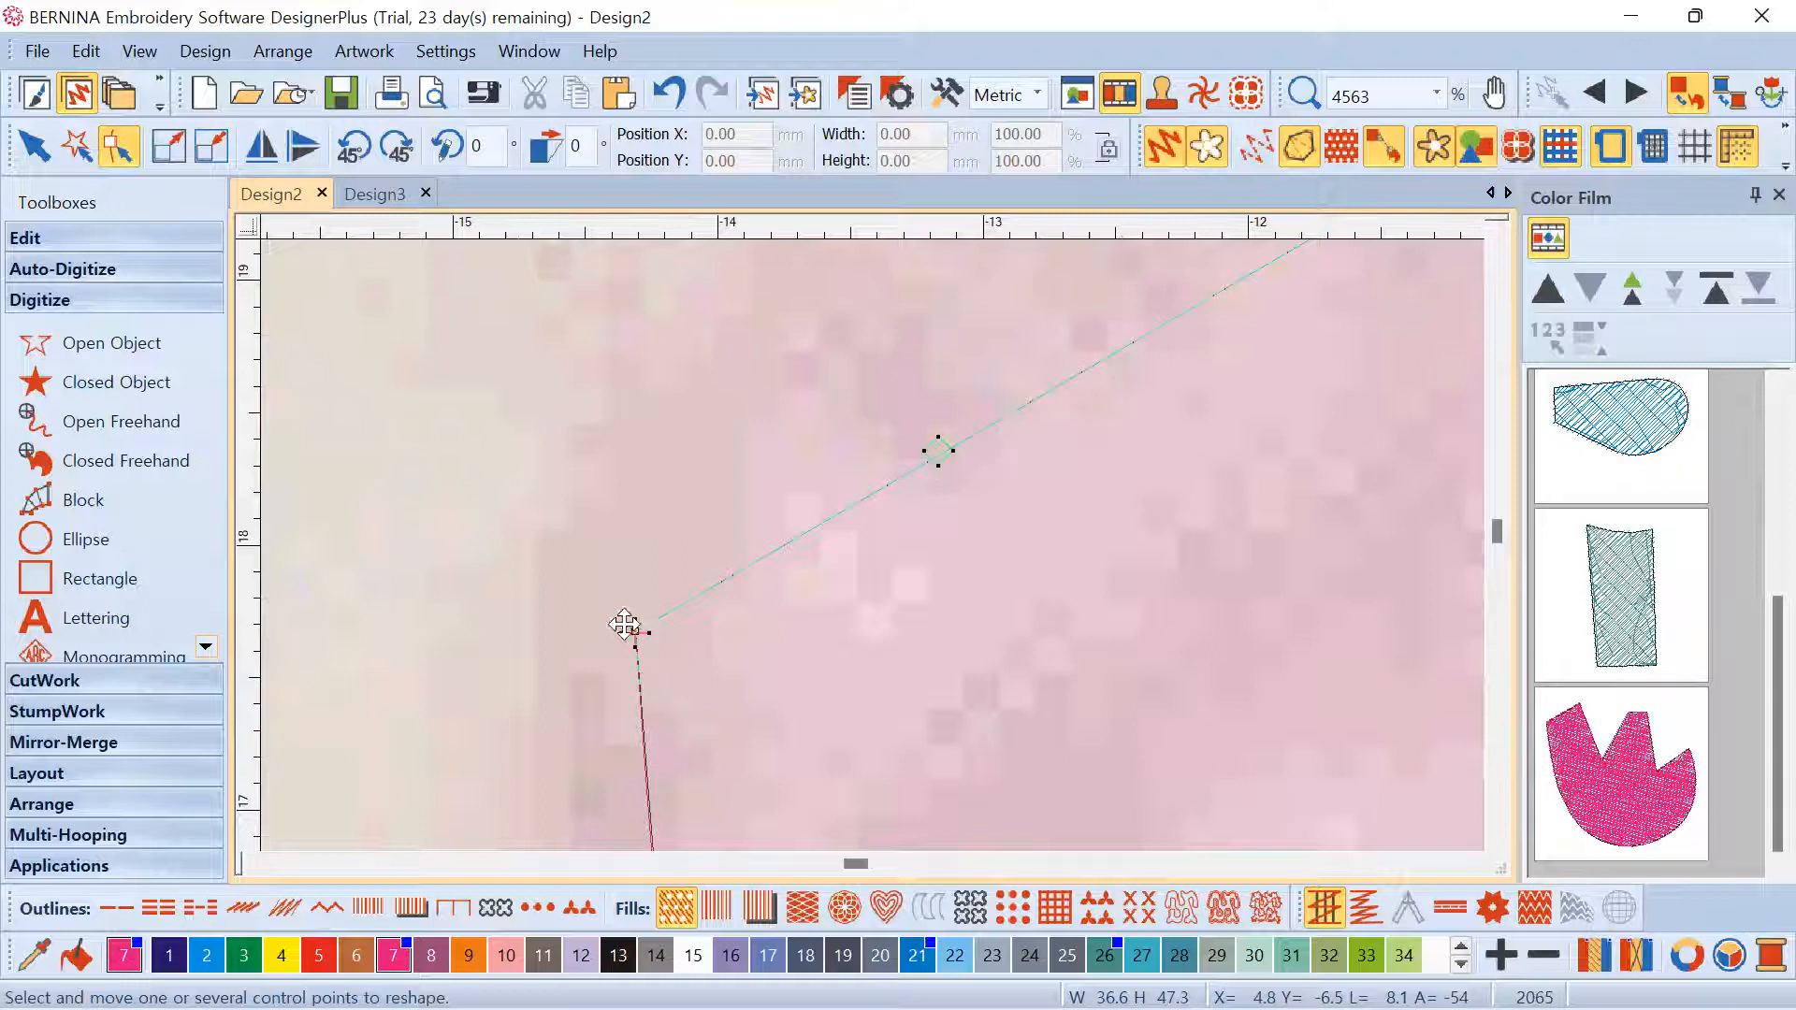
scroll(872, 544, "down", 1)
scroll(871, 544, "down", 9)
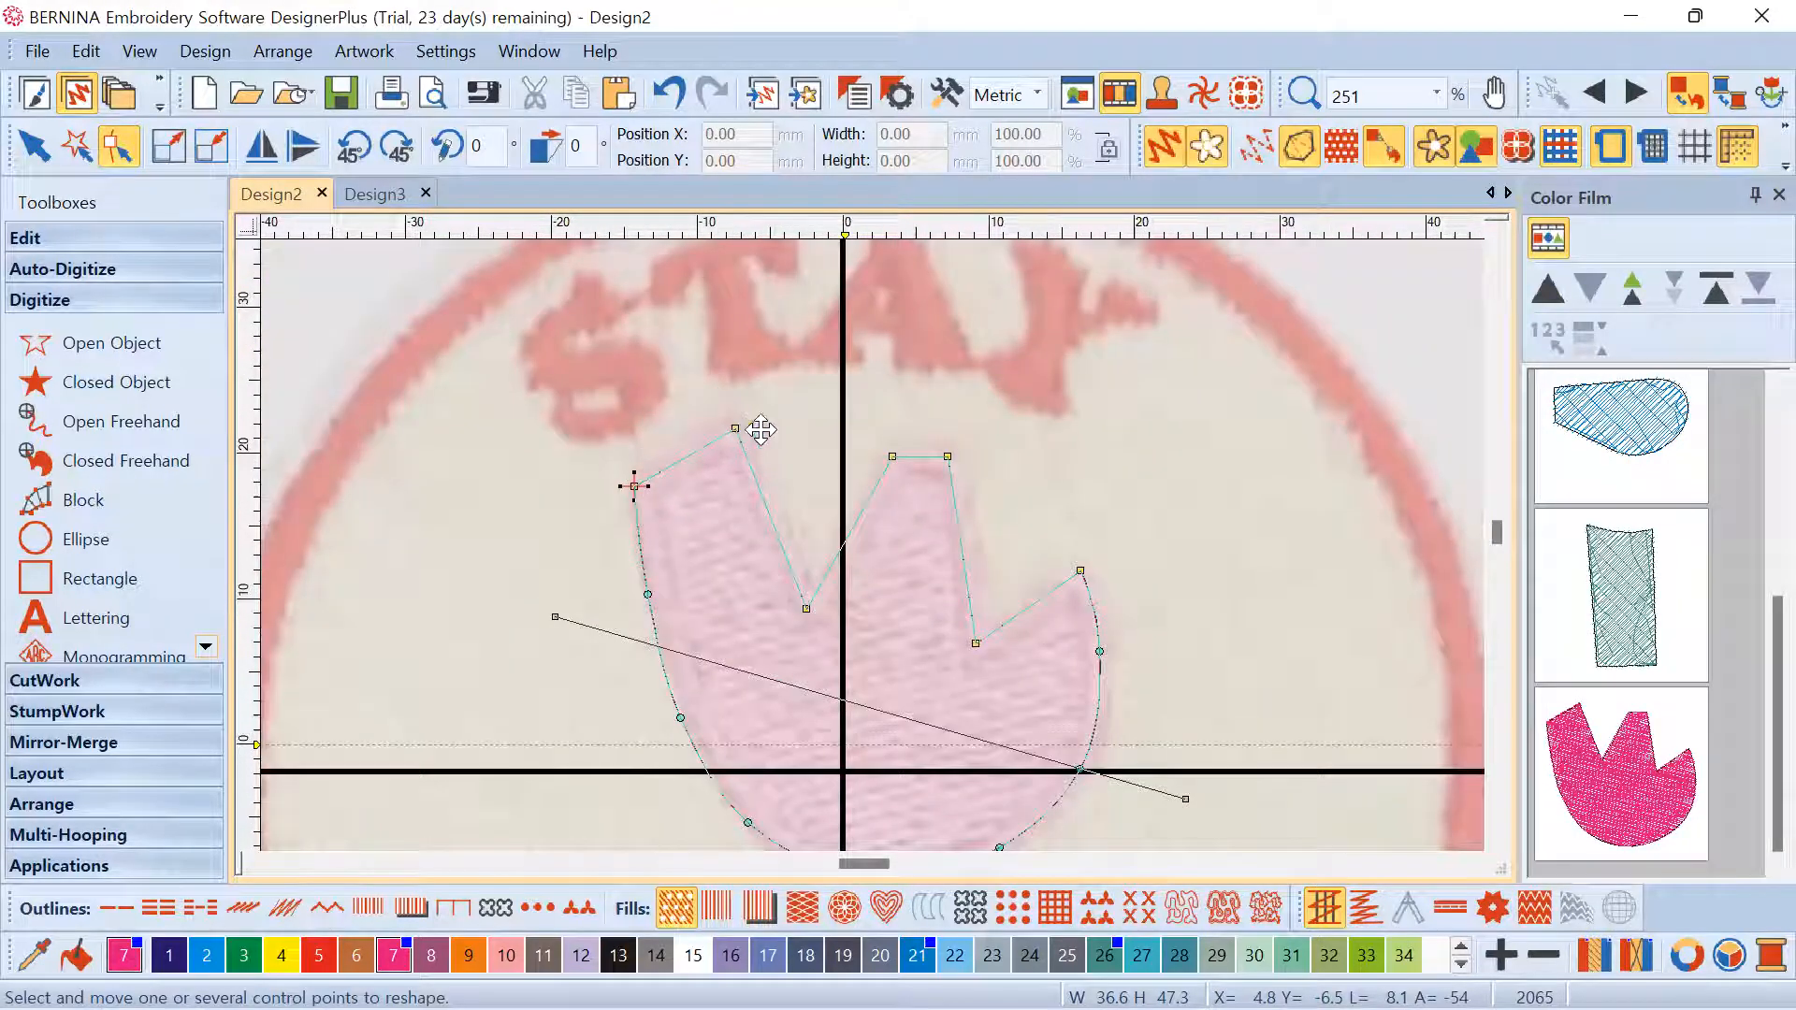
Place the head's stitching end at the right petal tip and start at the left petal tip
left_click(1080, 569)
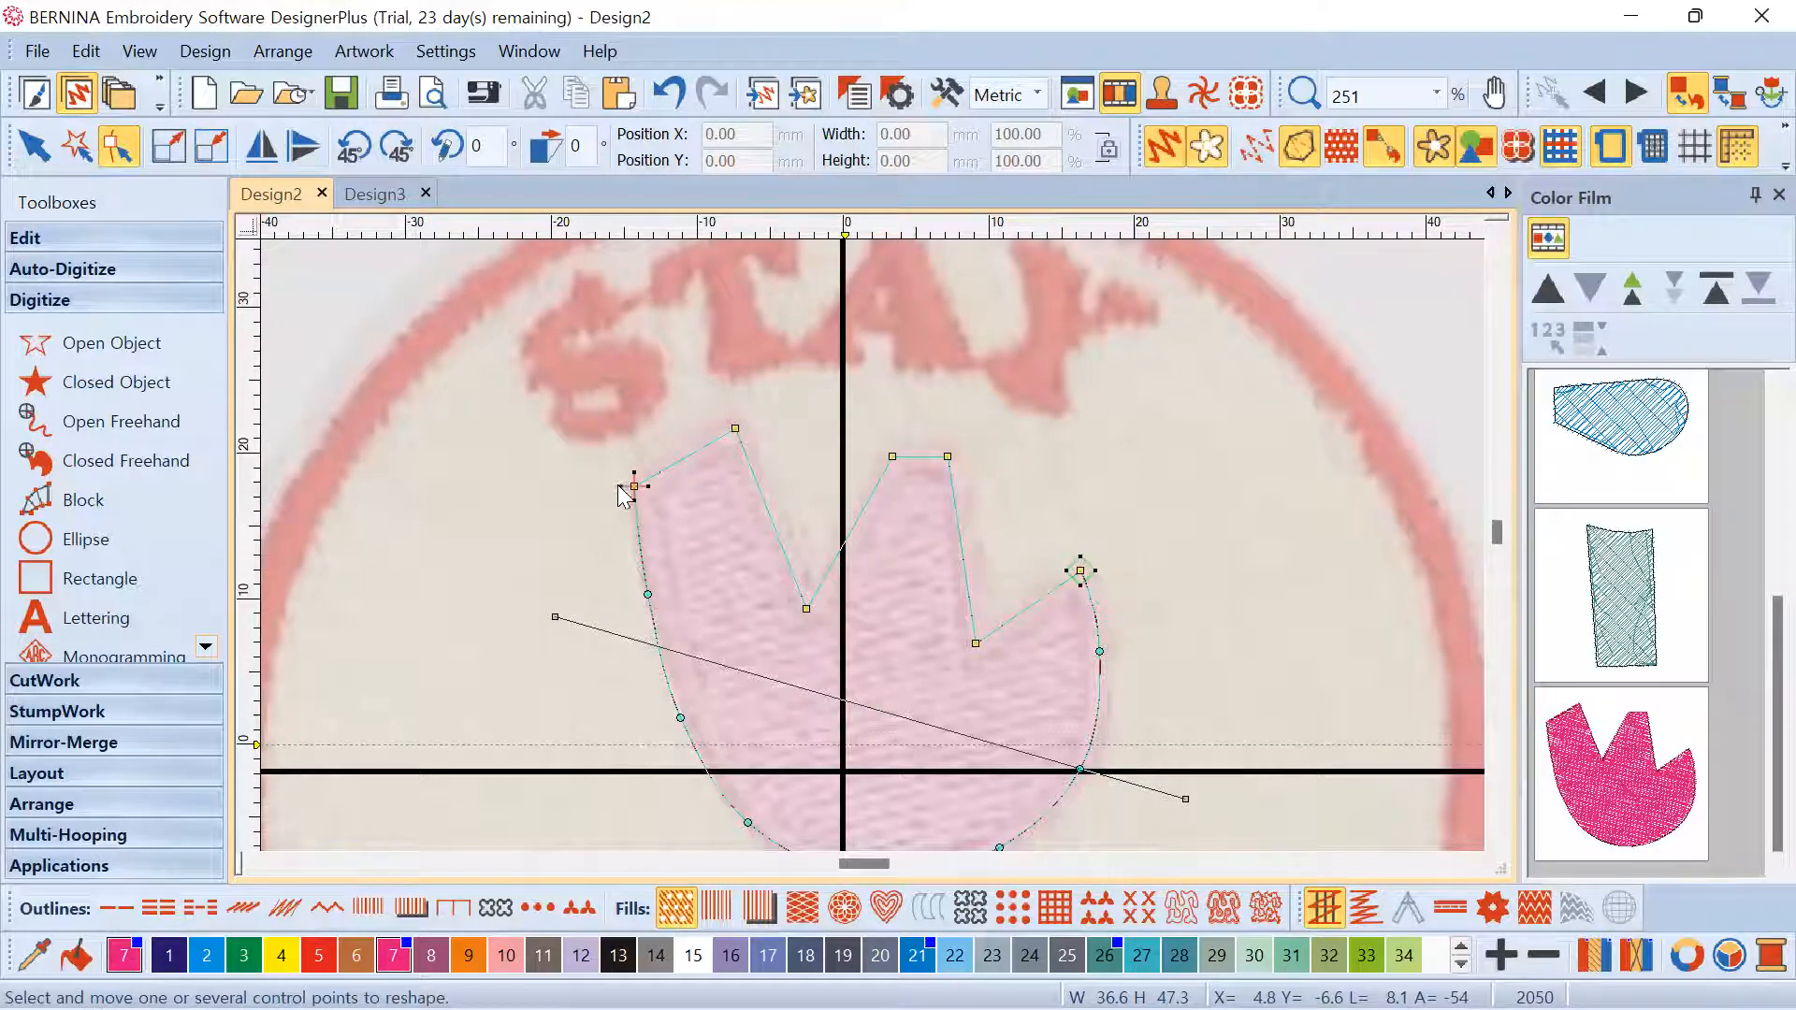
scroll(817, 558, "down", 3)
scroll(793, 539, "up", 2)
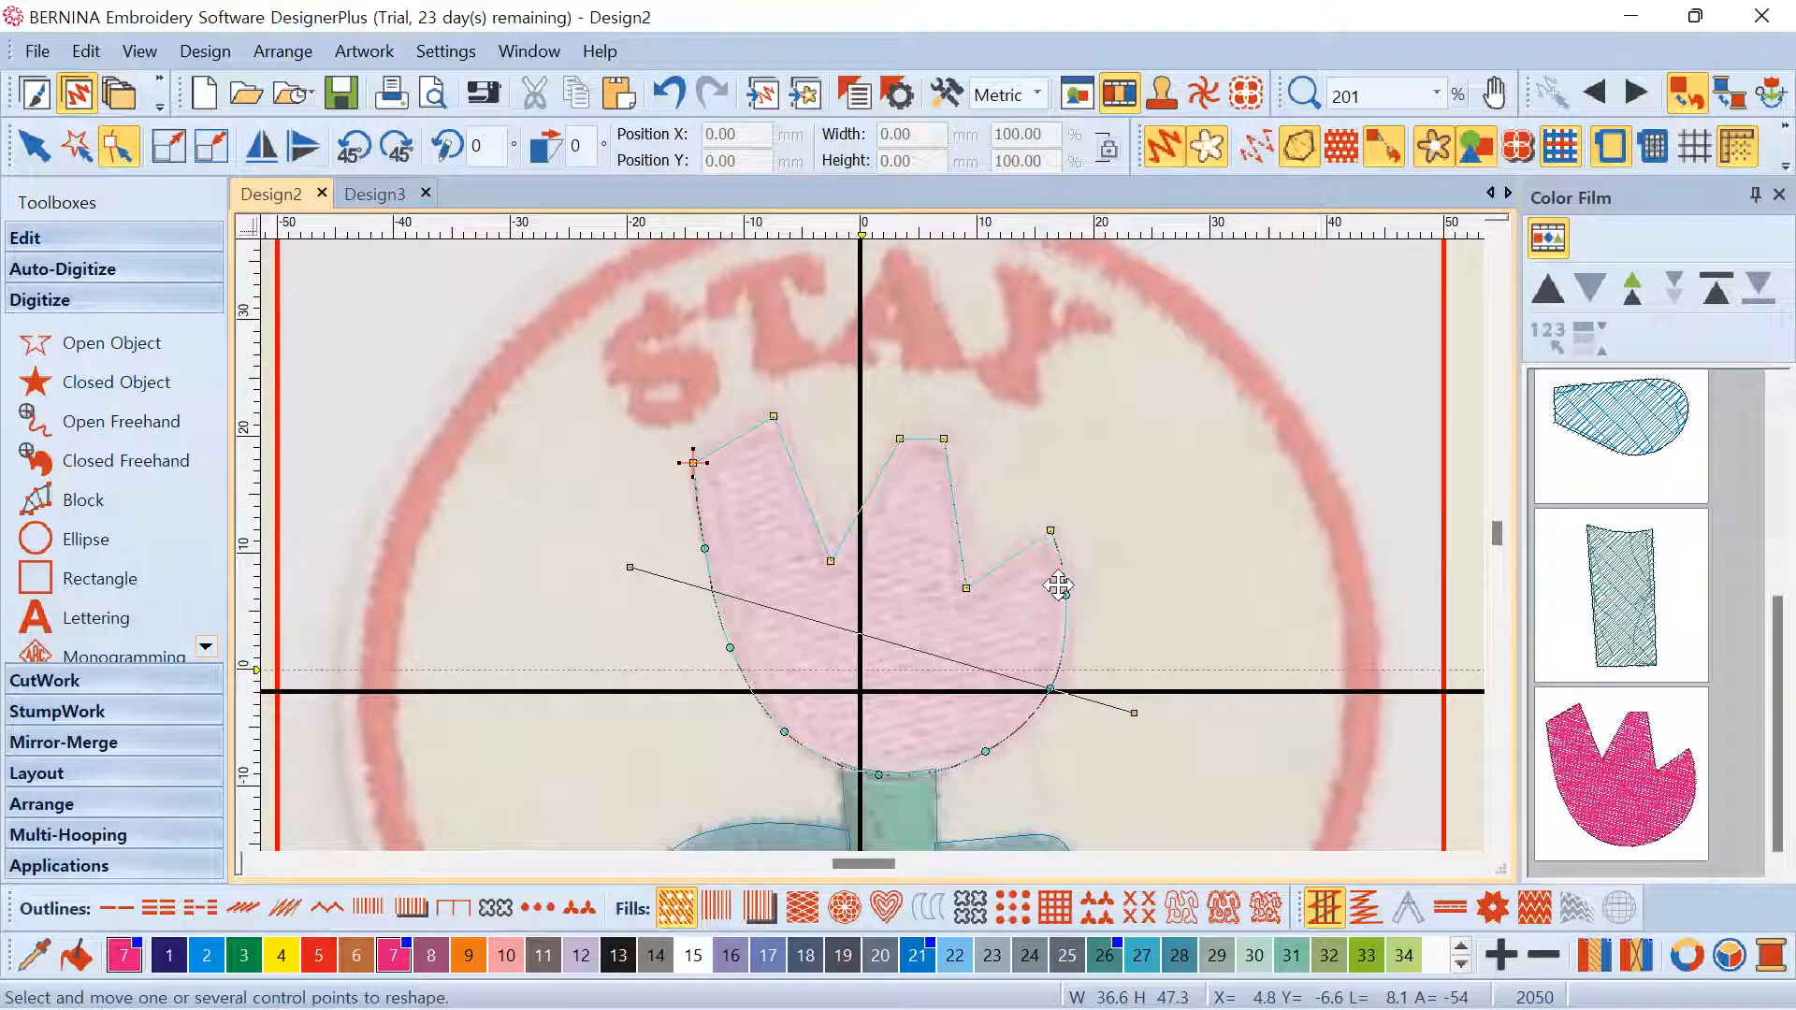
left_click(1039, 529)
left_click(693, 463, "ctrl")
left_click_drag(706, 461, 699, 465)
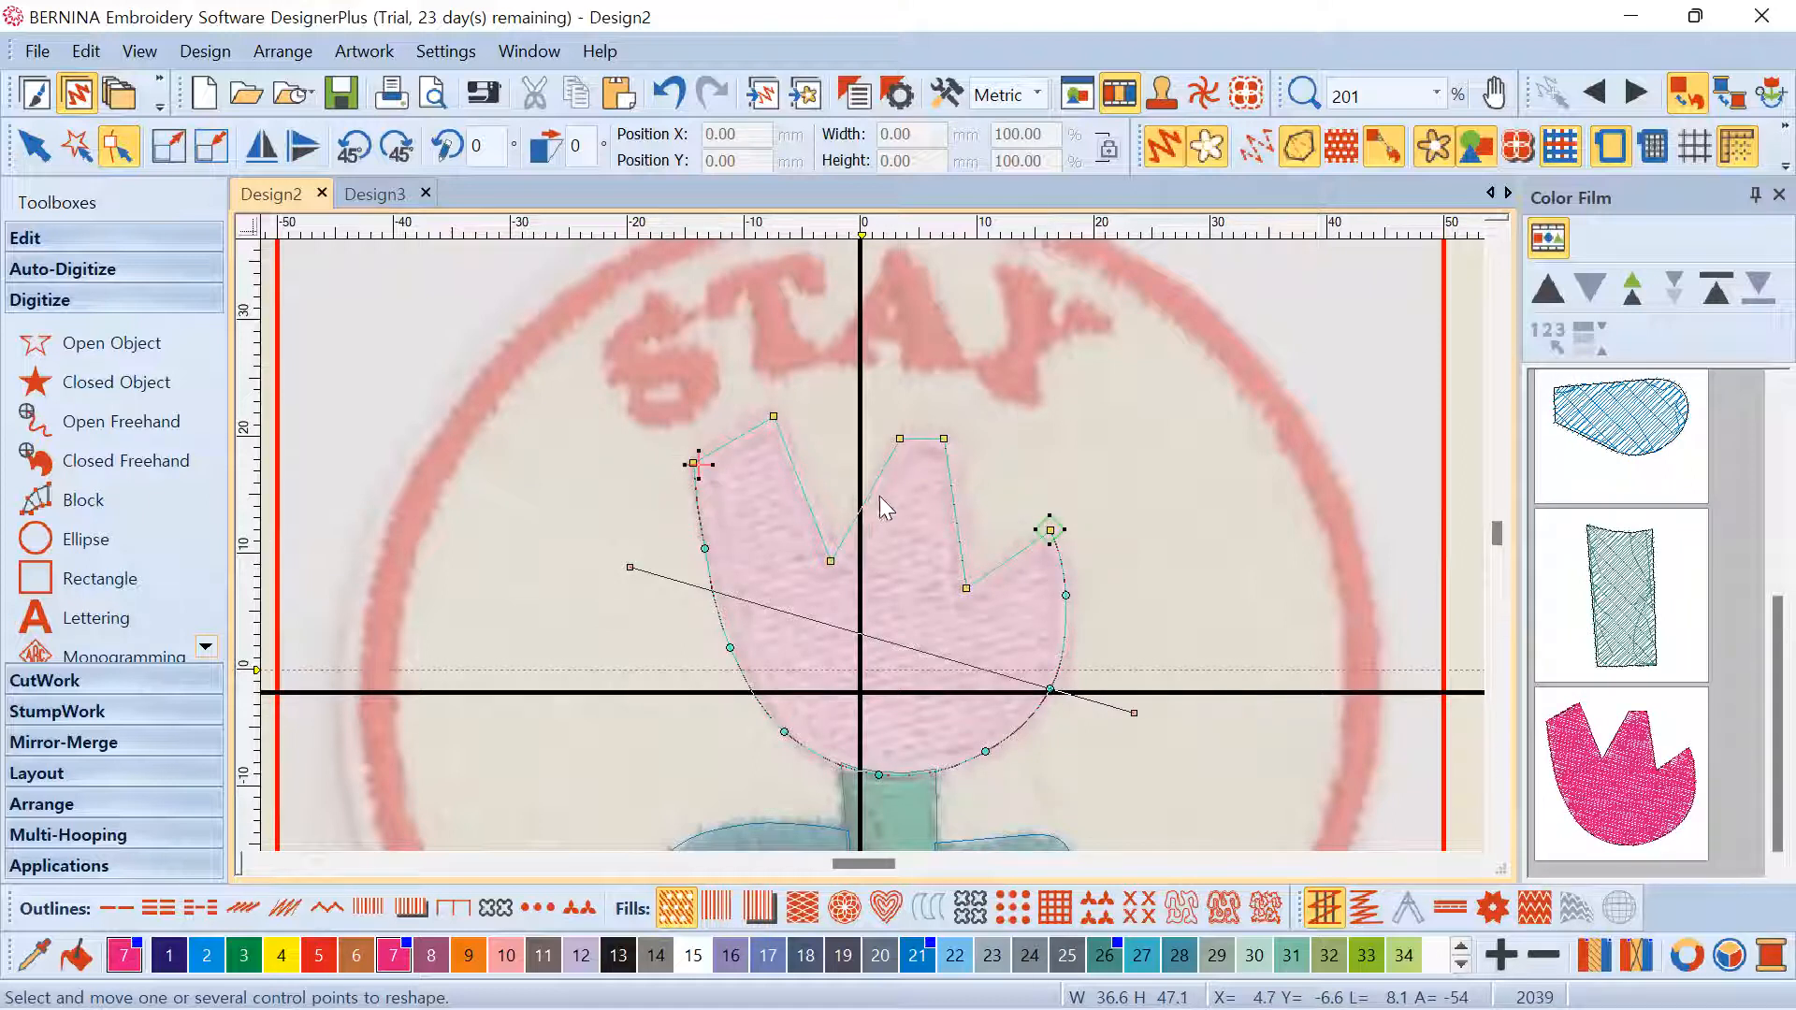
scroll(880, 497, "down", 3)
scroll(898, 526, "up", 1)
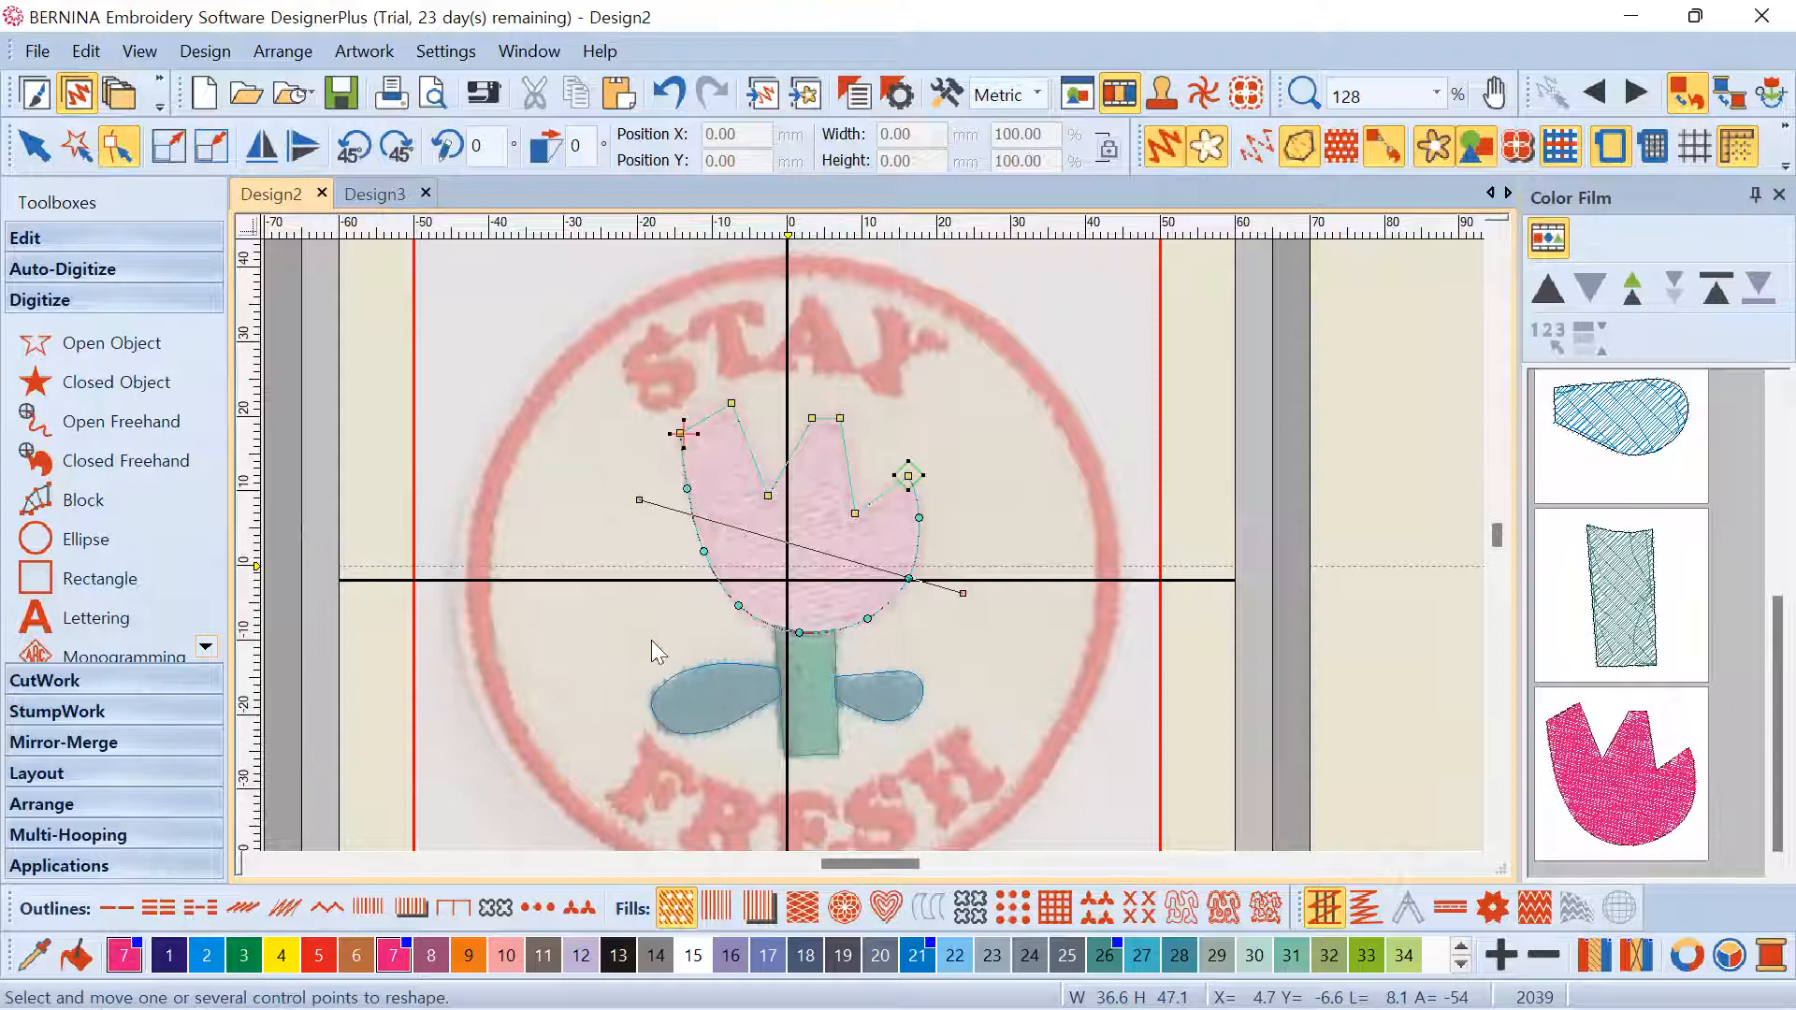
left_click(36, 147)
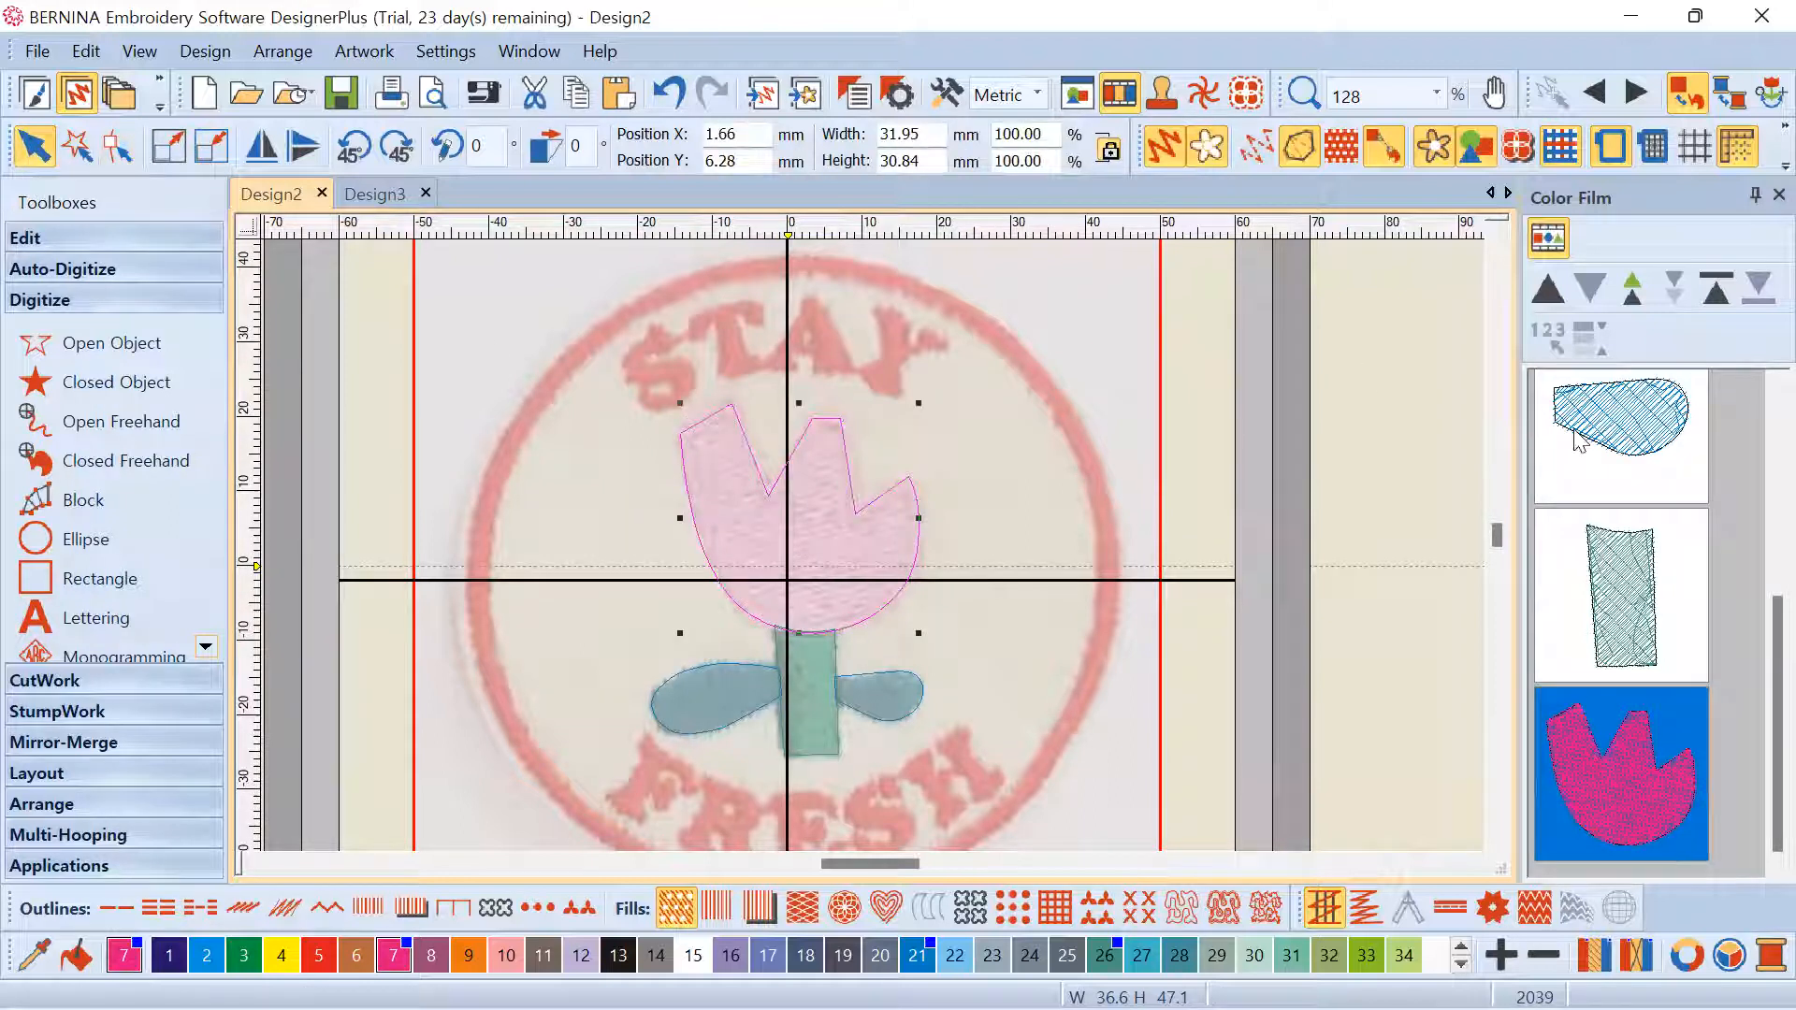
left_click(1610, 432)
left_click(1603, 571)
left_click(1621, 707)
left_click(1625, 597)
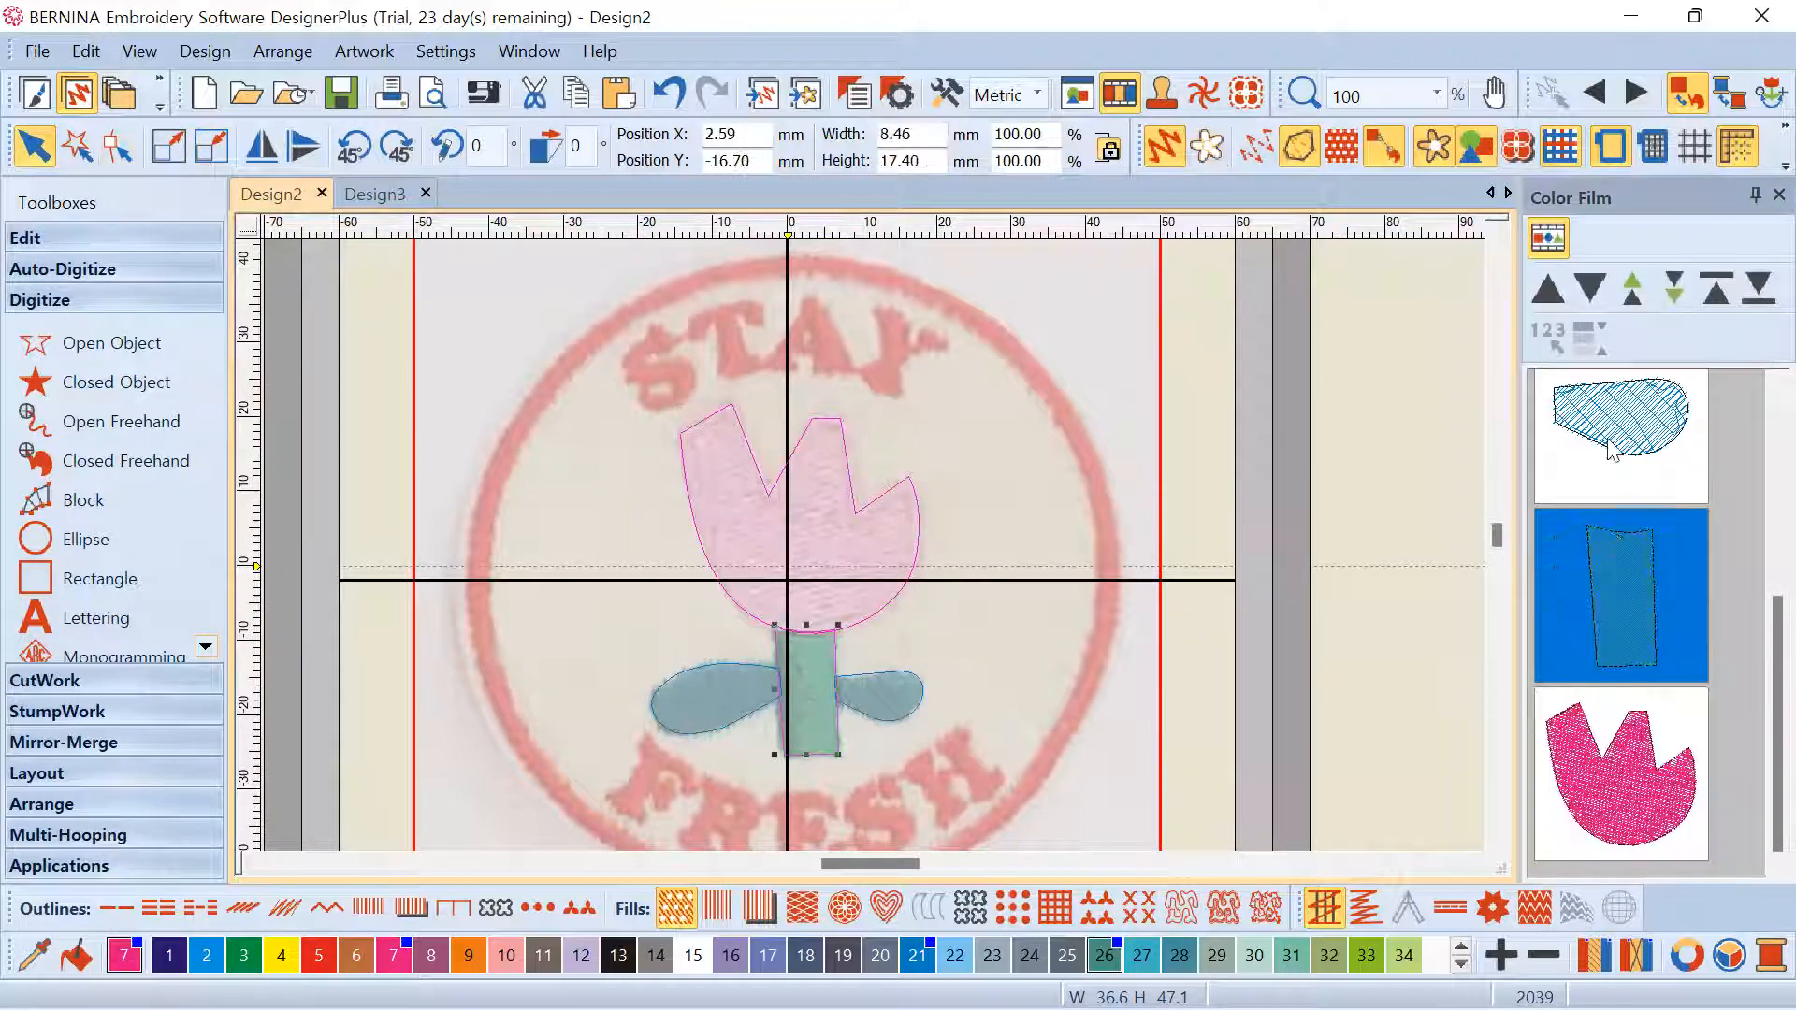
left_click(1615, 447)
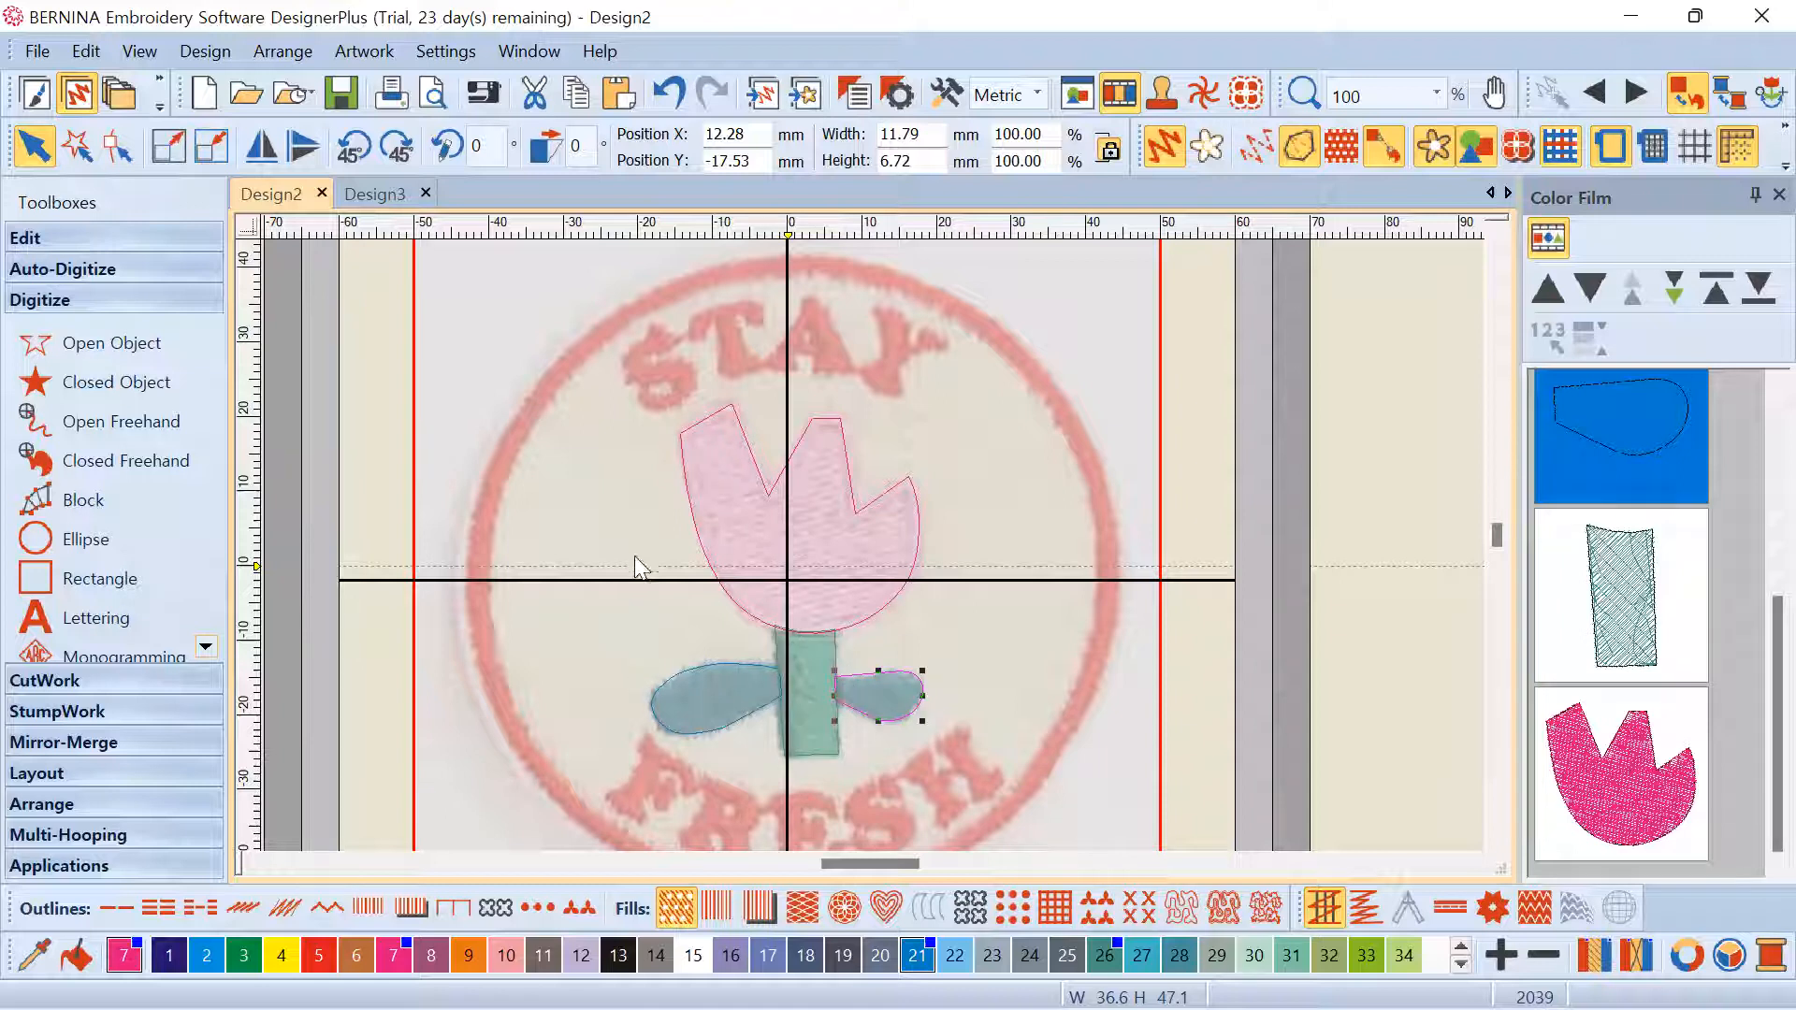
scroll(872, 545, "down", 4)
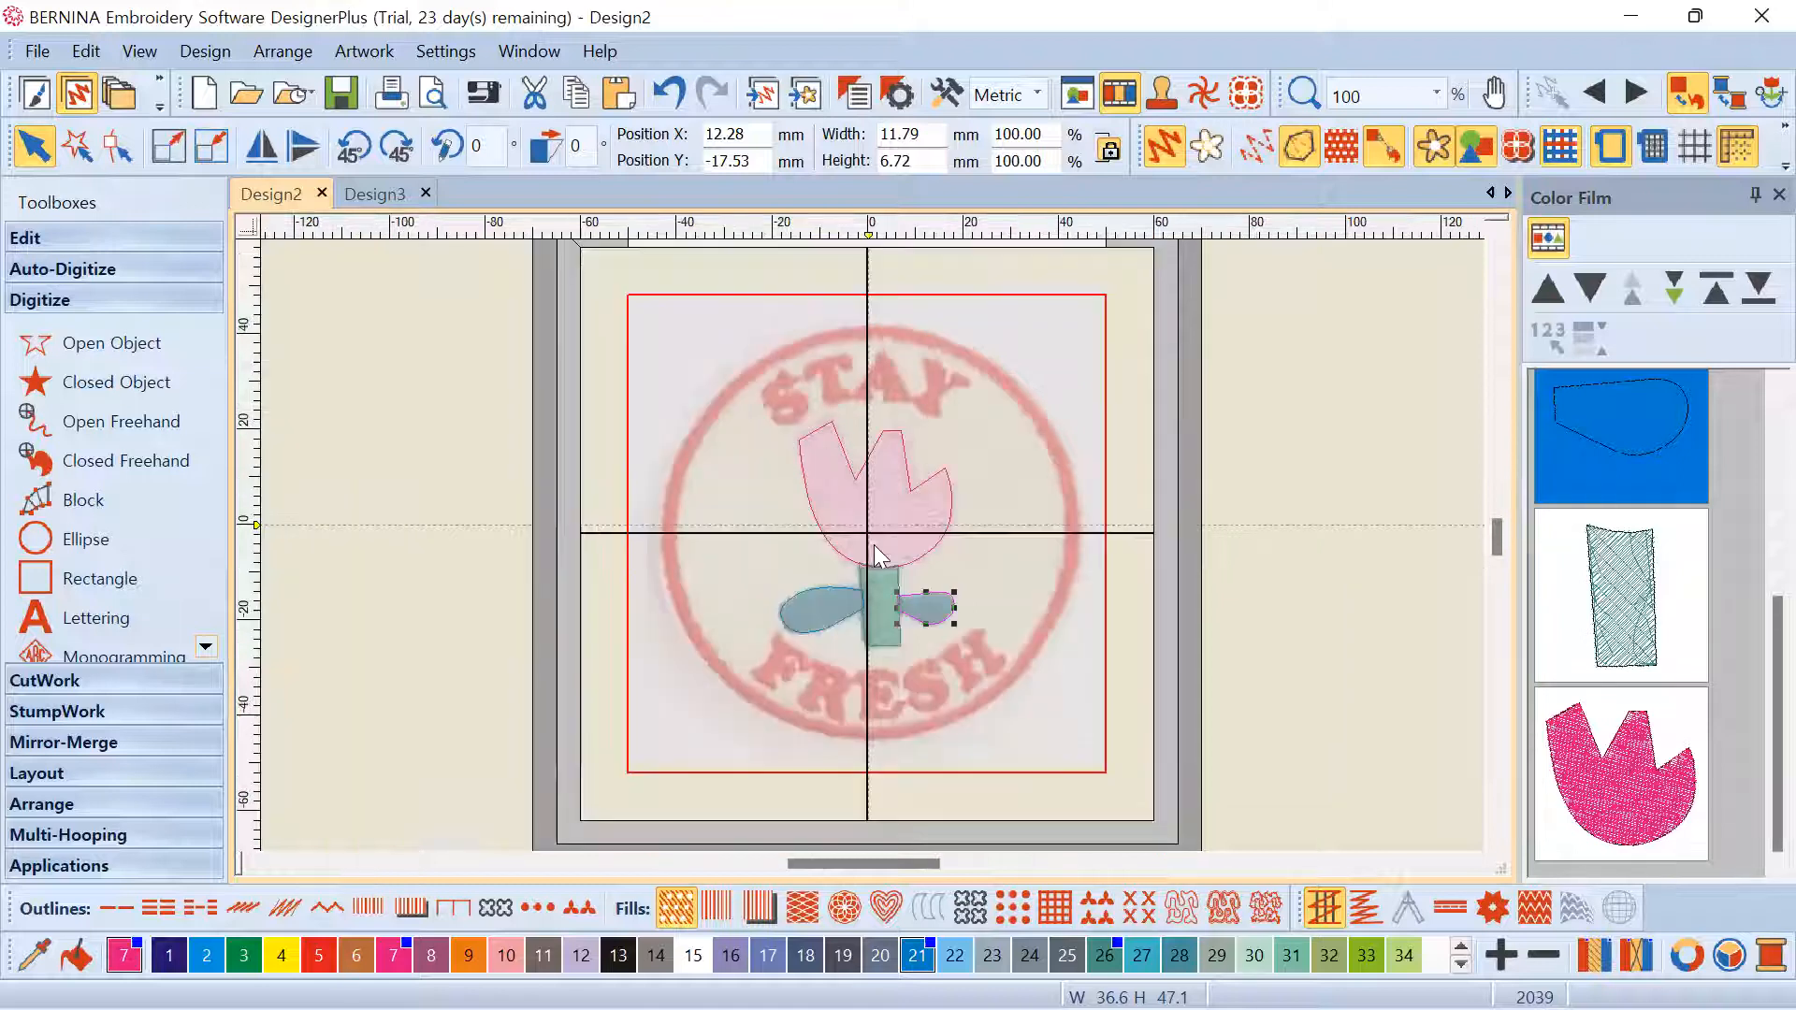
scroll(872, 544, "up", 5)
scroll(871, 544, "down", 2)
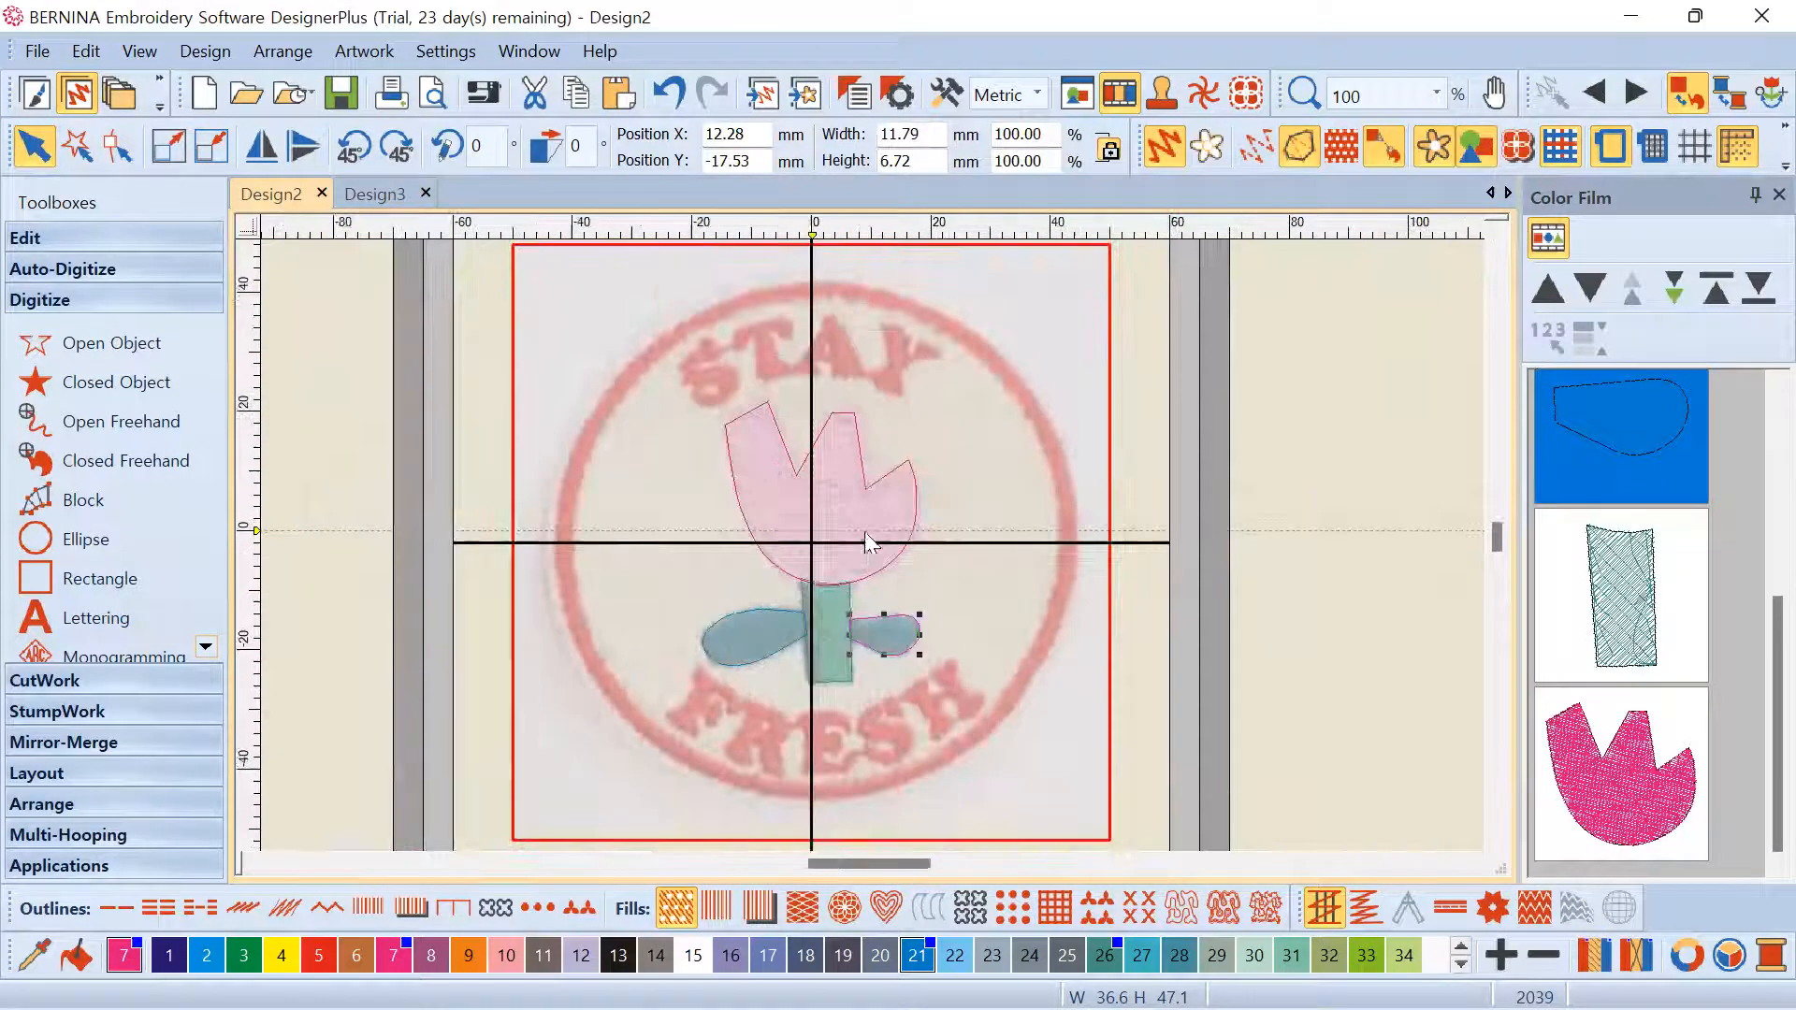